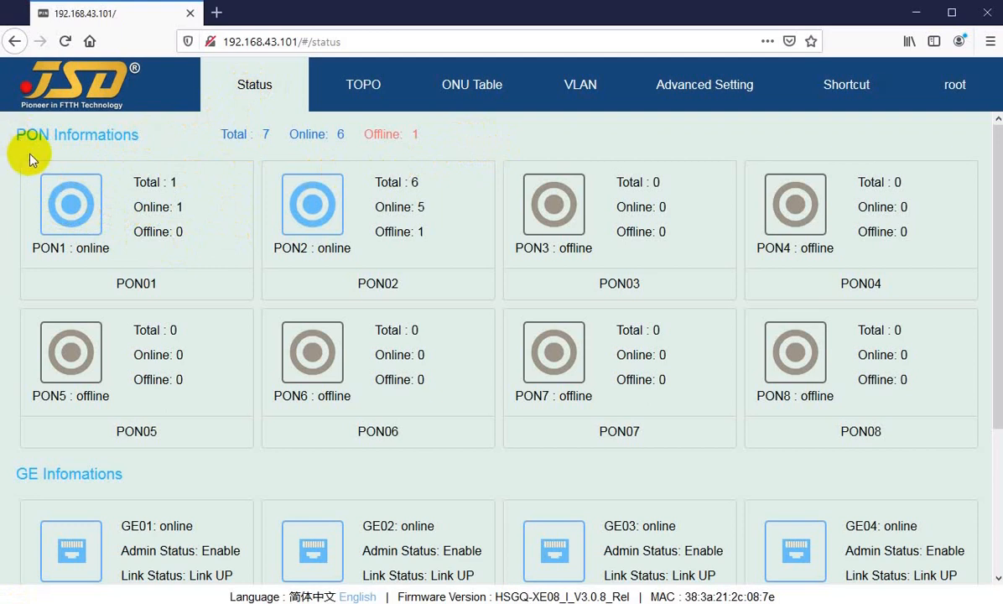
Examine the PON and GE port information on the status overview.
scroll(459, 277, down, 3)
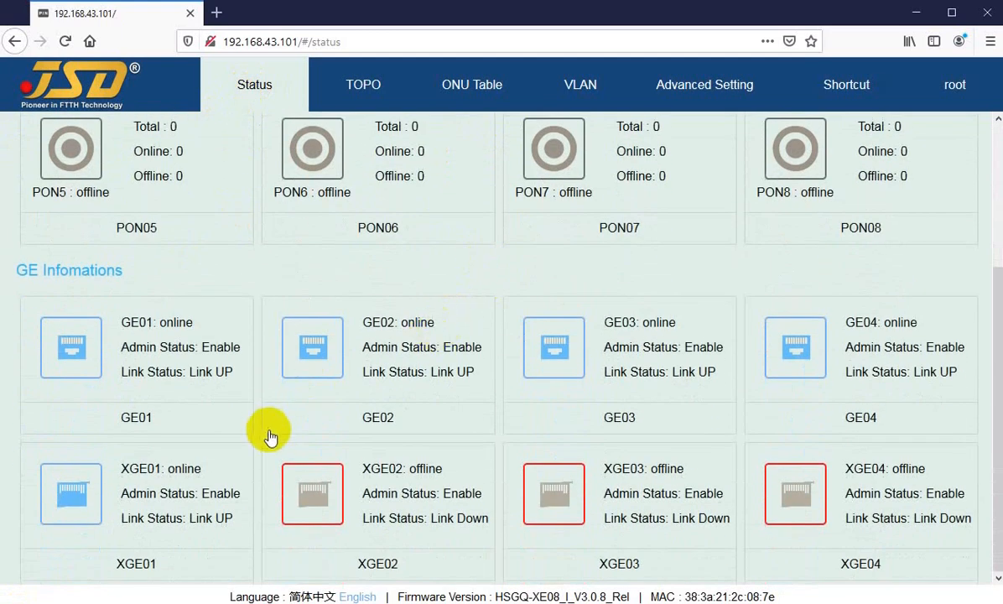
scroll(294, 378, up, 3)
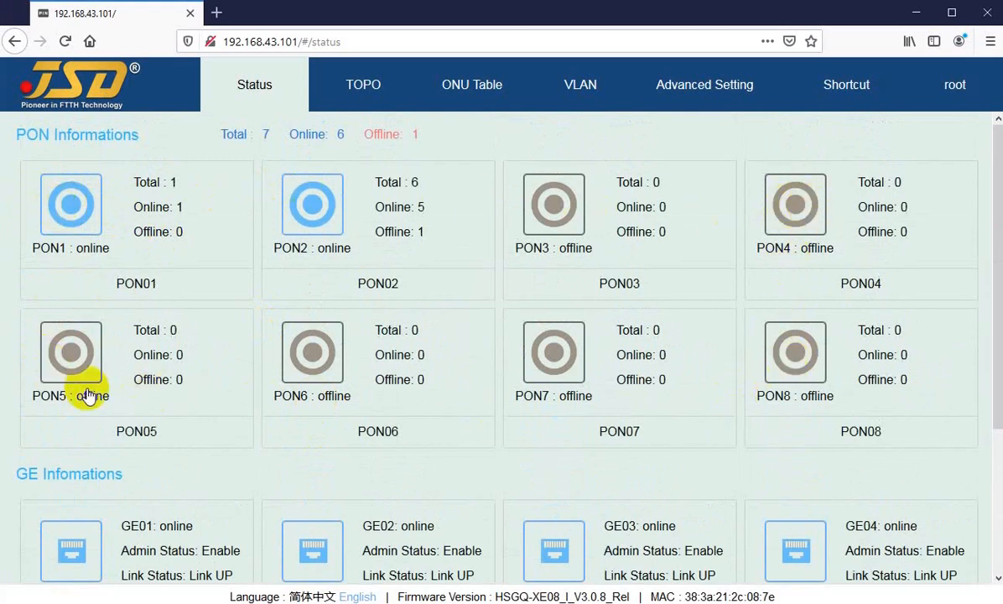
scroll(50, 279, down, 3)
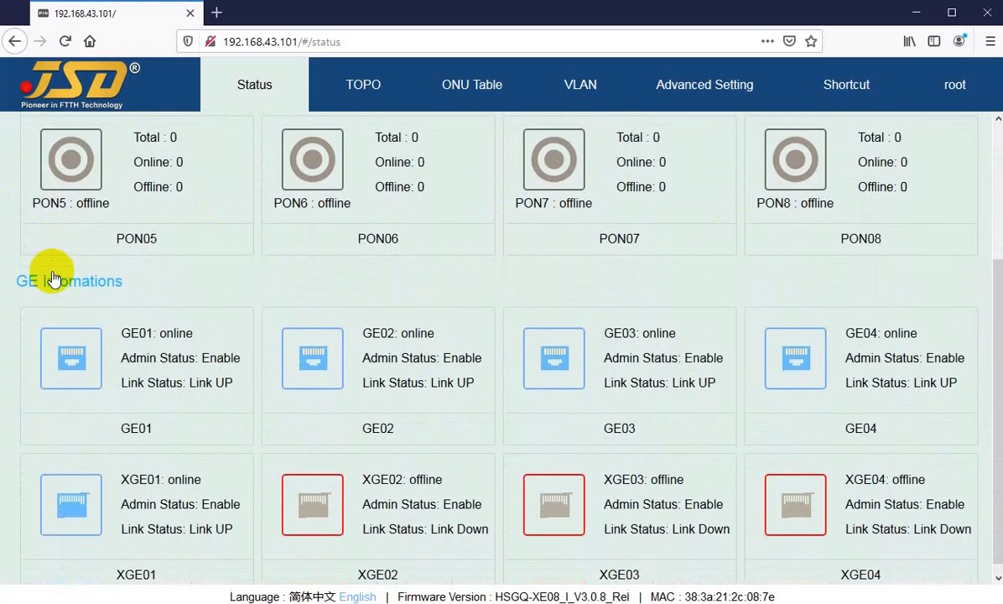
drag(26, 272, 85, 271)
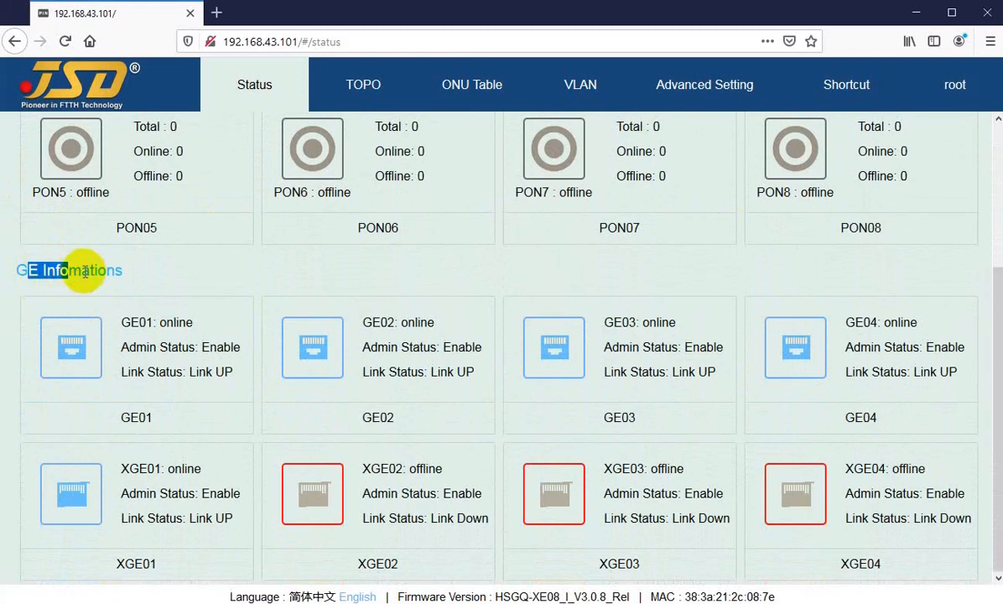
click(83, 270)
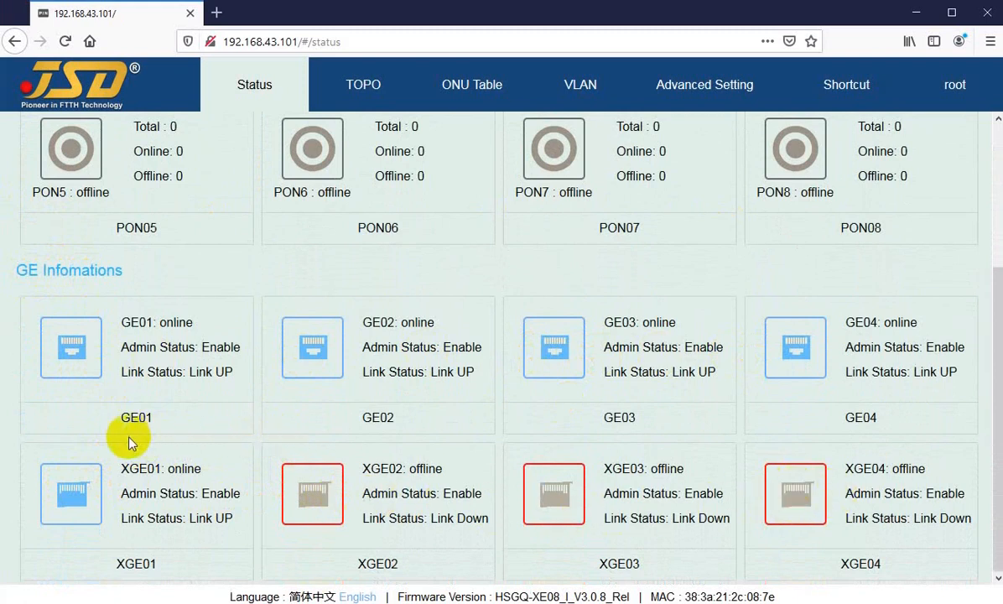
scroll(85, 458, up, 3)
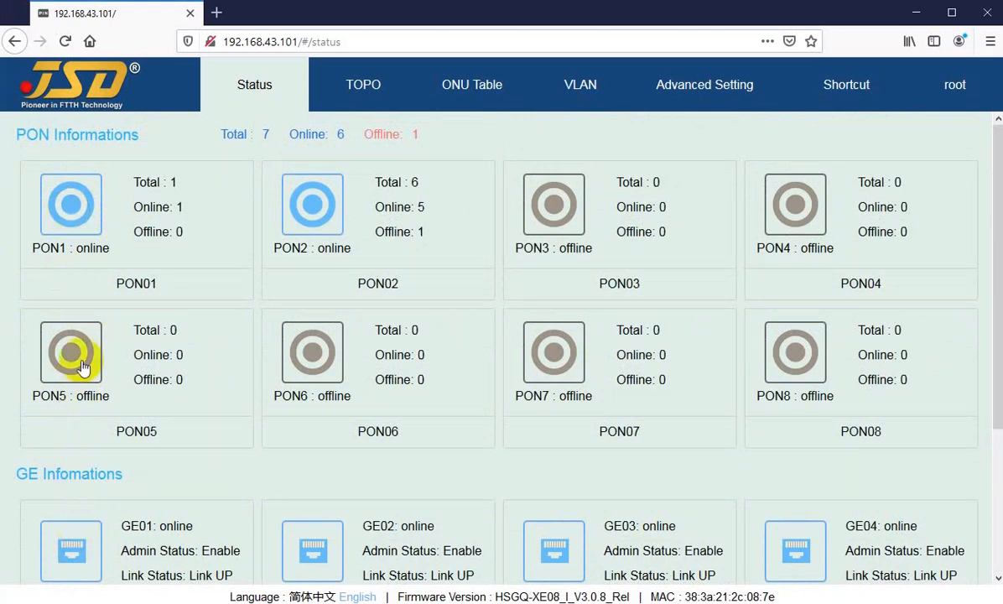
View the ONU tables of PON1 and PON2 from the status overview, returning to the overview after each.
click(74, 216)
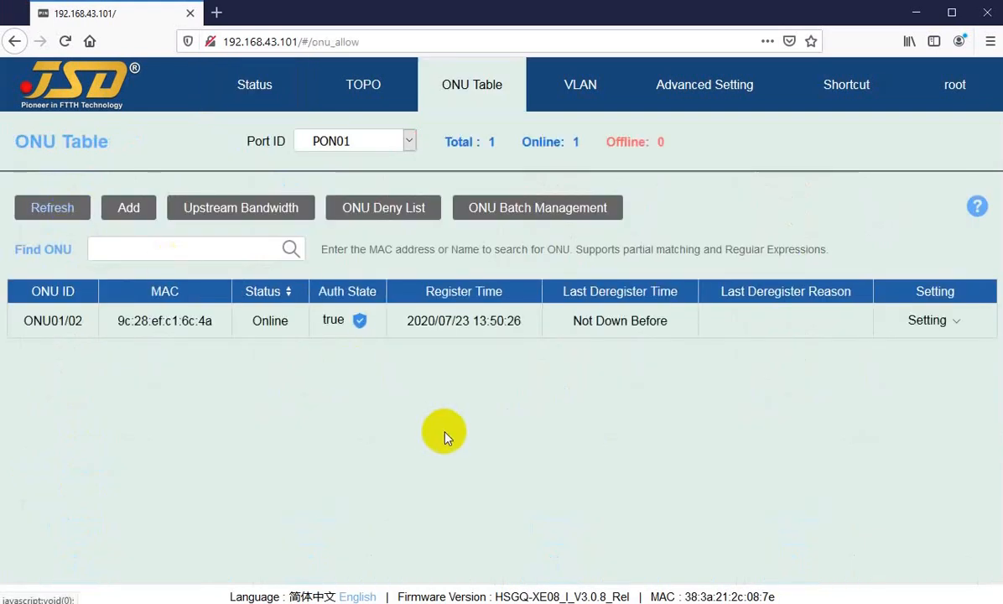
click(929, 320)
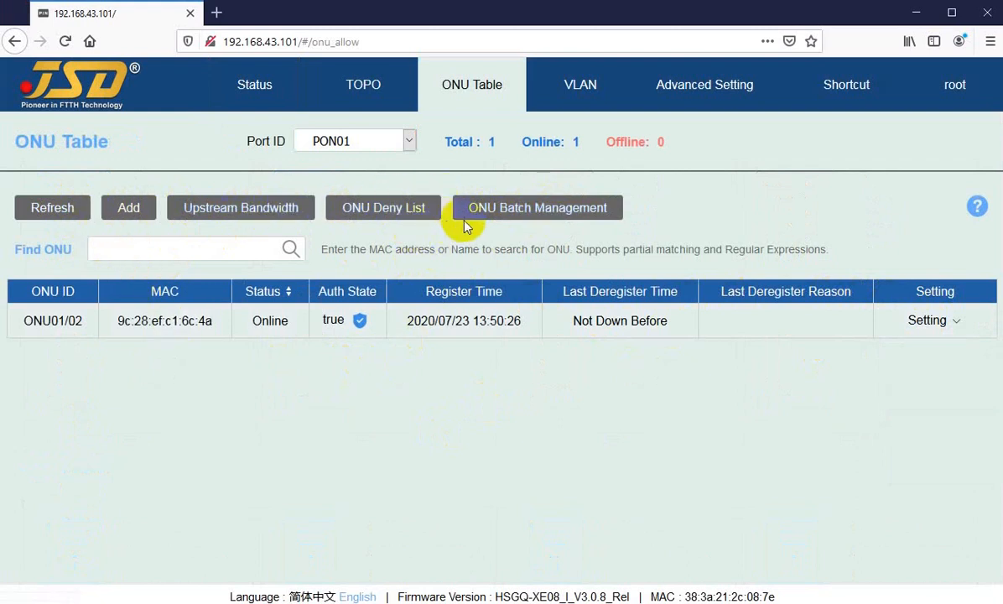
click(255, 94)
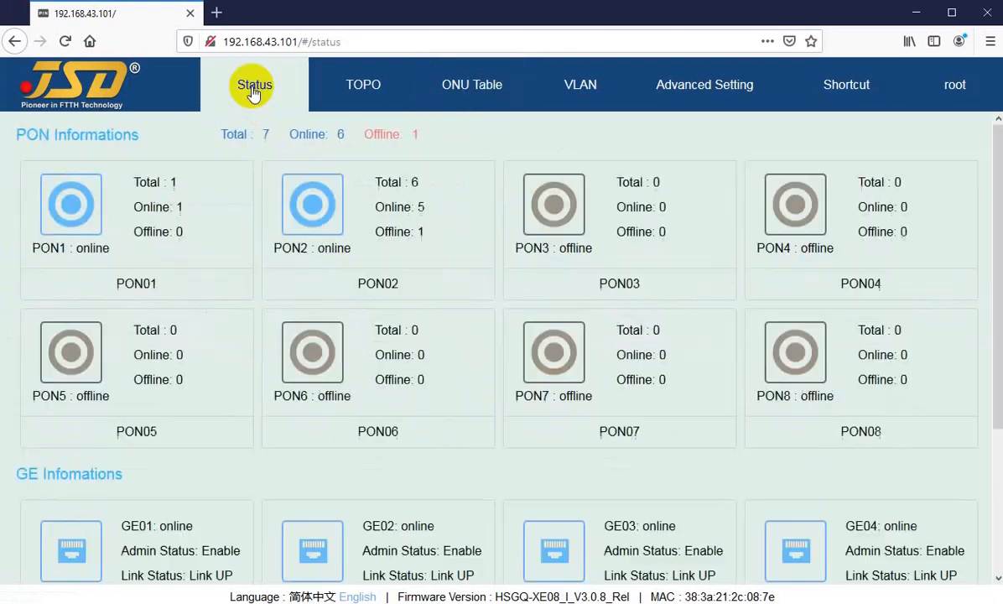
click(310, 211)
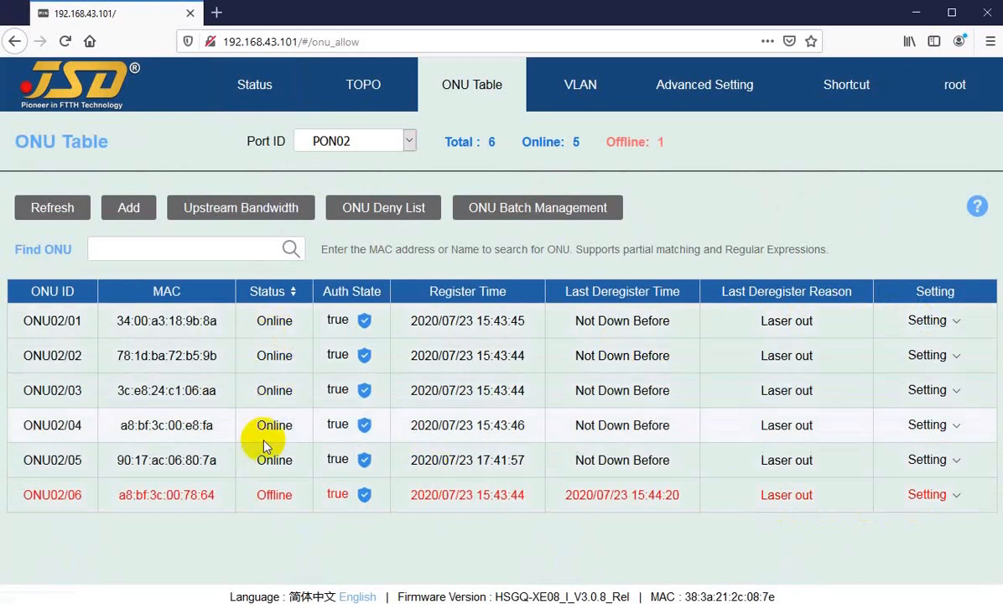
click(256, 95)
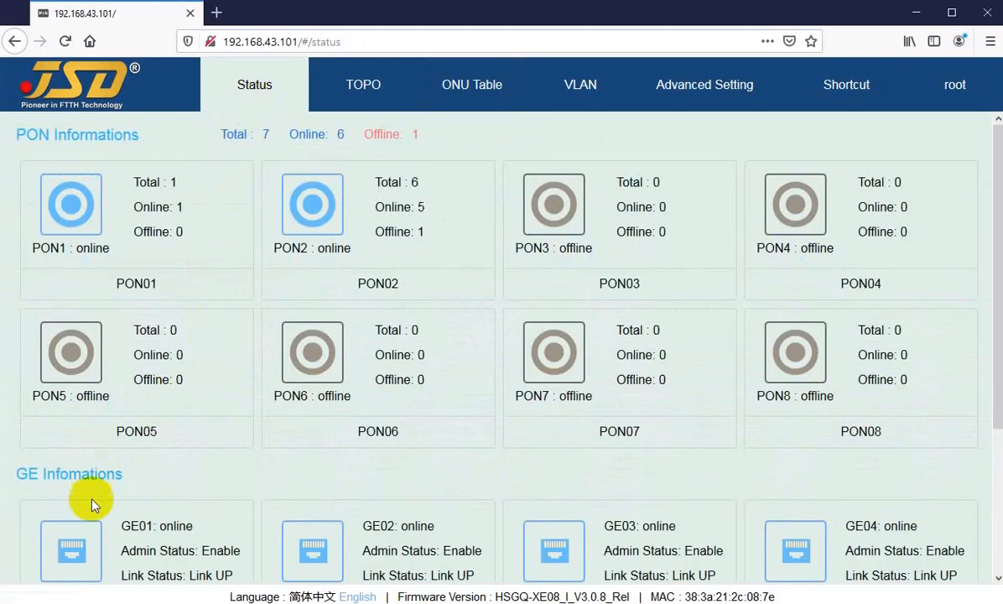
View the port configurations of GE01 and GE02 from the status overview, returning to the overview after each.
scroll(94, 349, down, 3)
scroll(93, 349, down, 1)
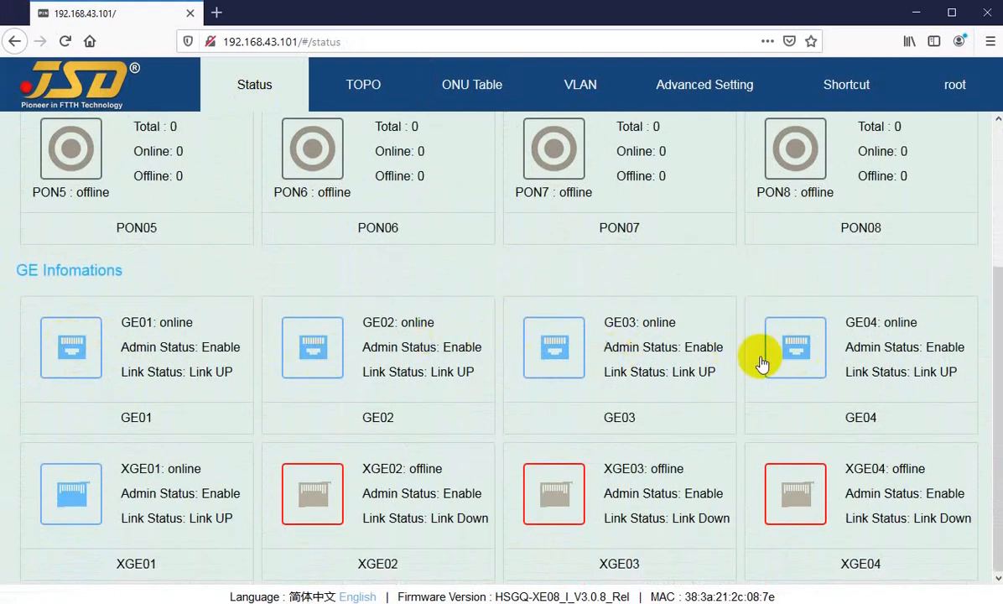
click(68, 357)
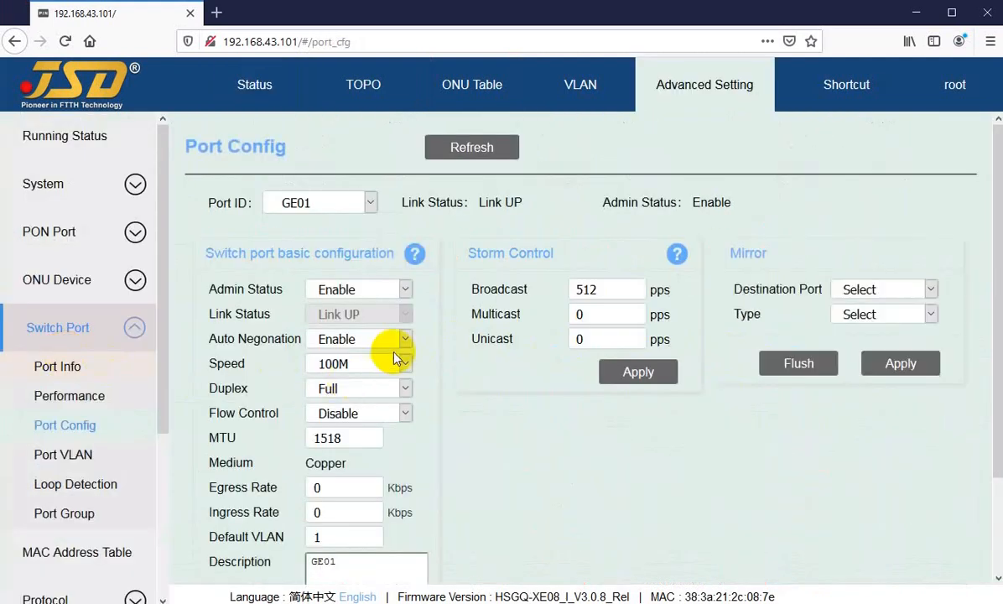
click(309, 204)
click(255, 84)
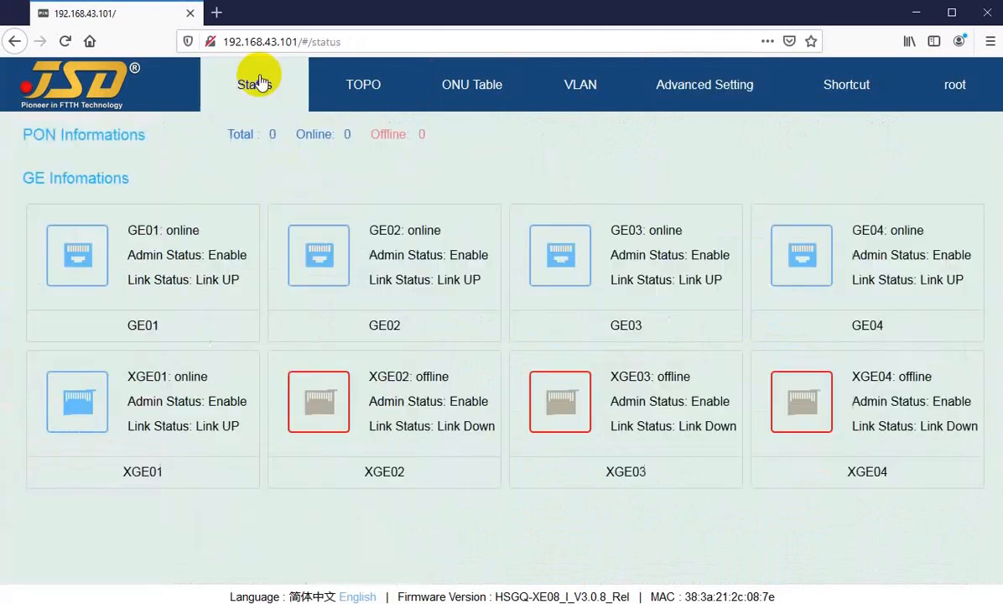
click(310, 545)
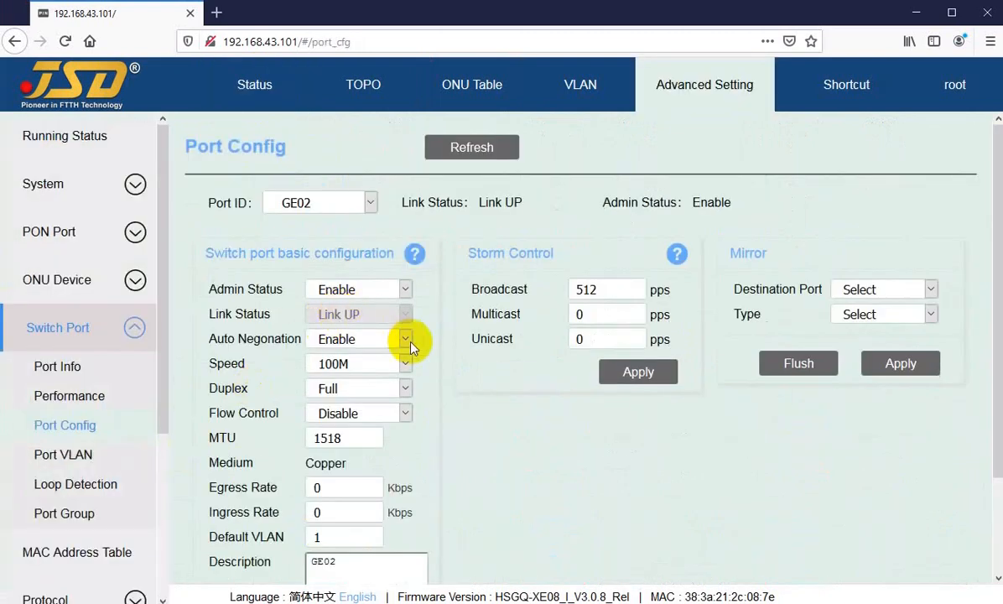
click(255, 86)
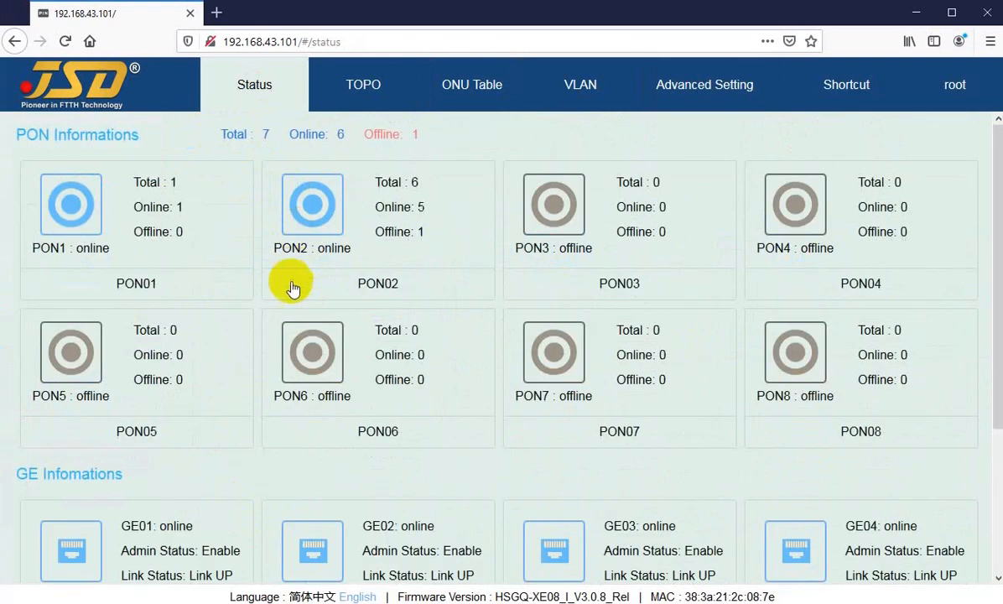
View the complete port configuration of XGE01, then return to the status overview.
scroll(232, 369, down, 2)
scroll(232, 369, down, 1)
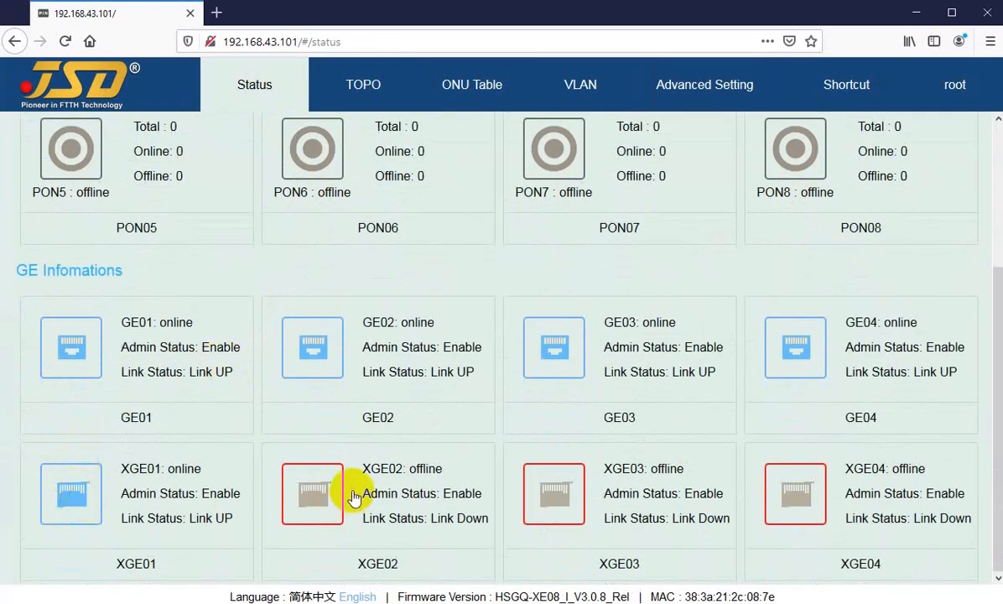
click(91, 501)
scroll(327, 285, down, 2)
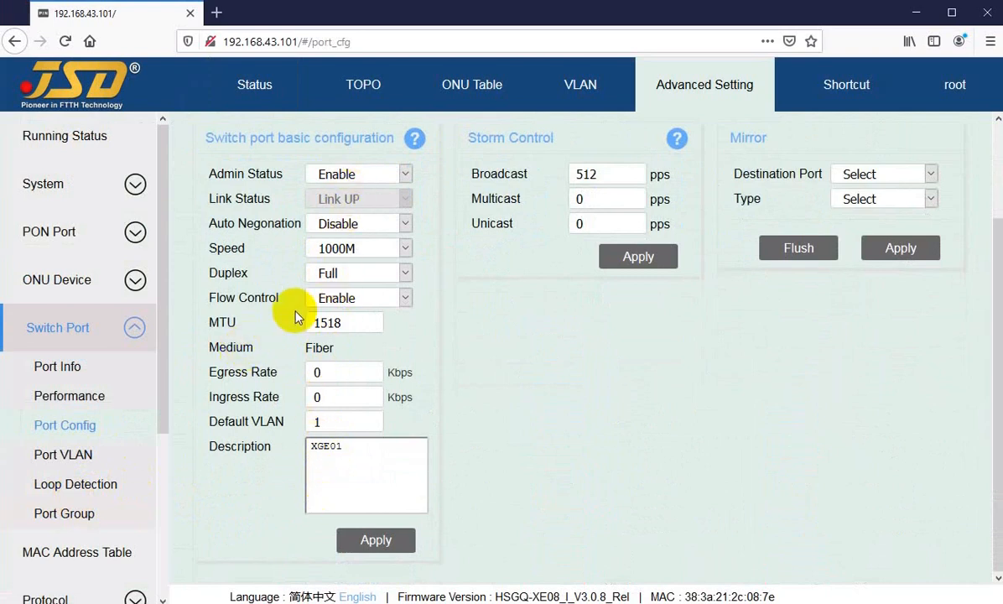
scroll(276, 290, up, 2)
click(254, 88)
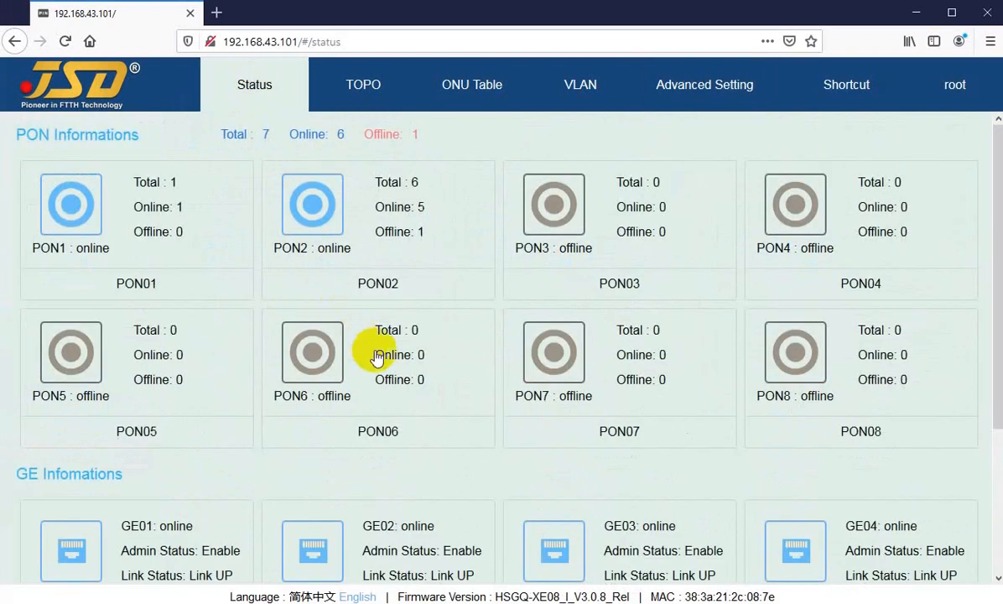
Switch the interface language to Simplified Chinese and back to English.
scroll(394, 369, down, 2)
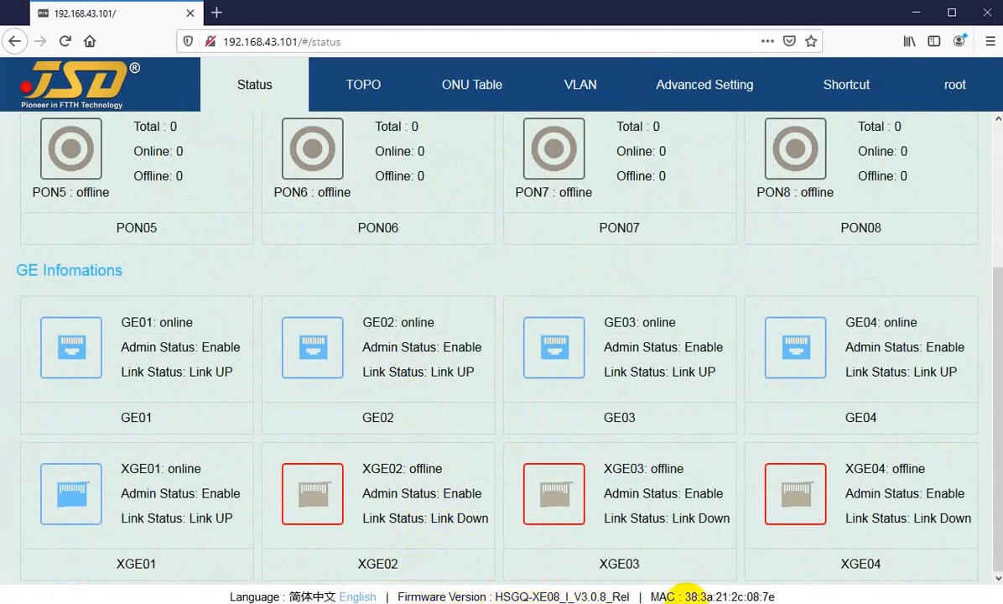
click(305, 598)
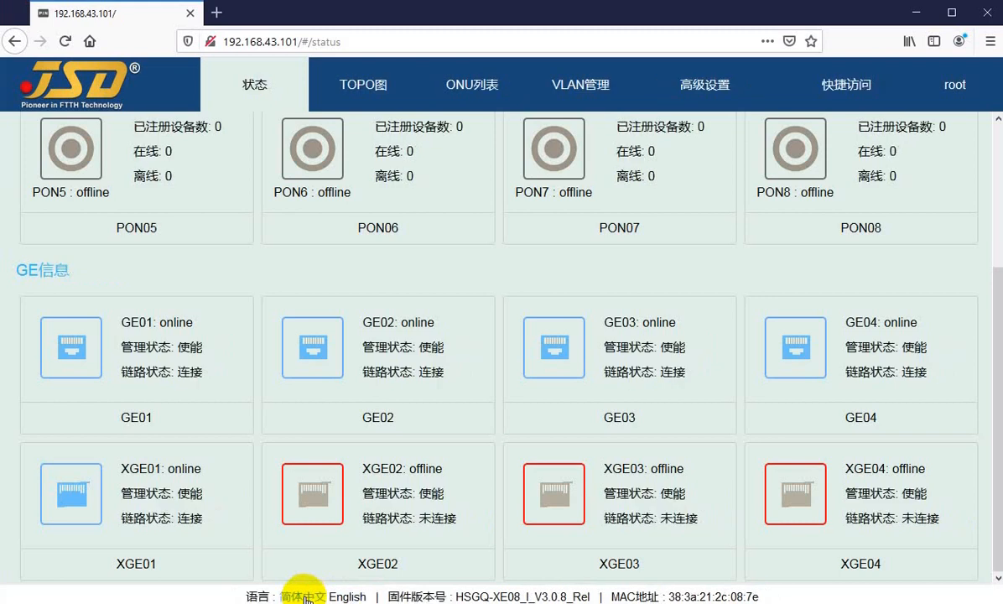
click(345, 597)
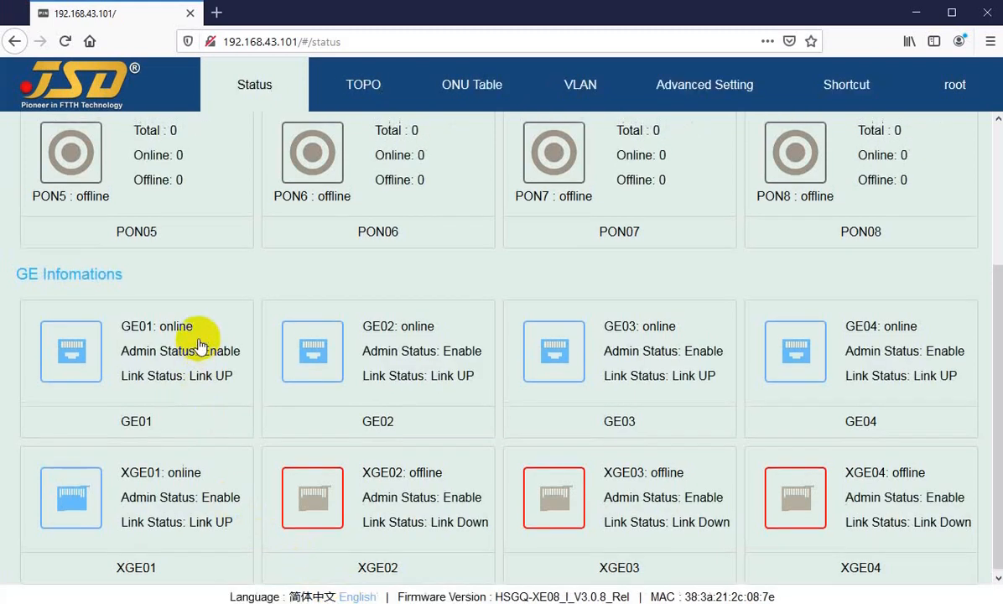
scroll(193, 318, up, 3)
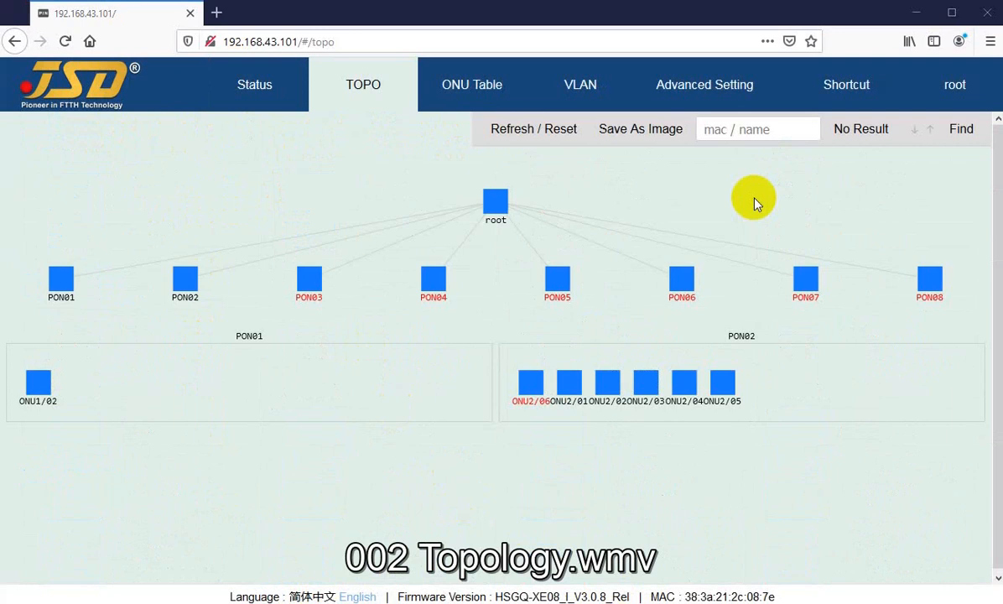
Open the network topology and inspect the details of PON01 and ONU1/02.
click(260, 98)
click(350, 97)
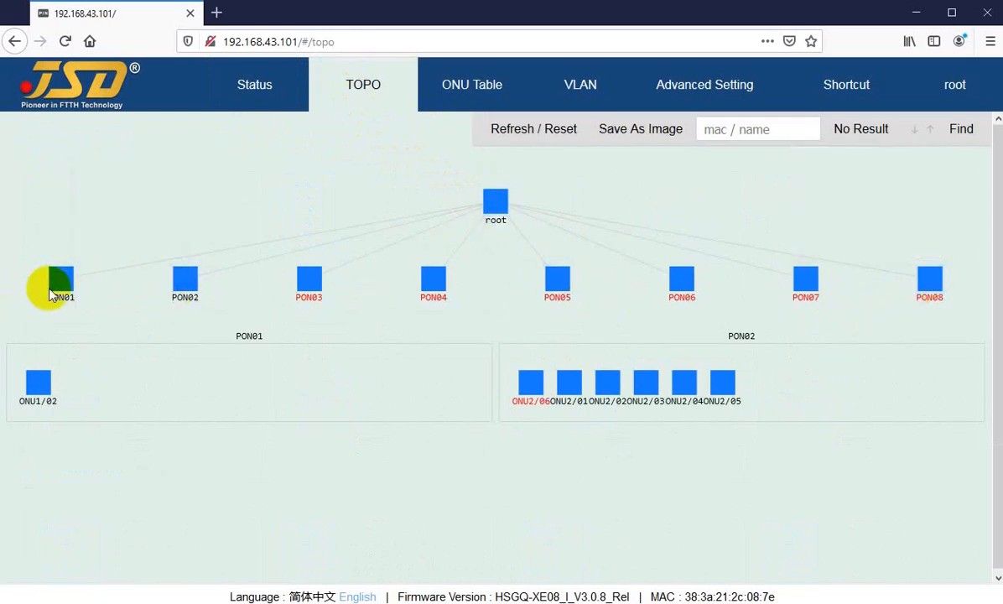
mouse_move(61, 294)
mouse_move(41, 390)
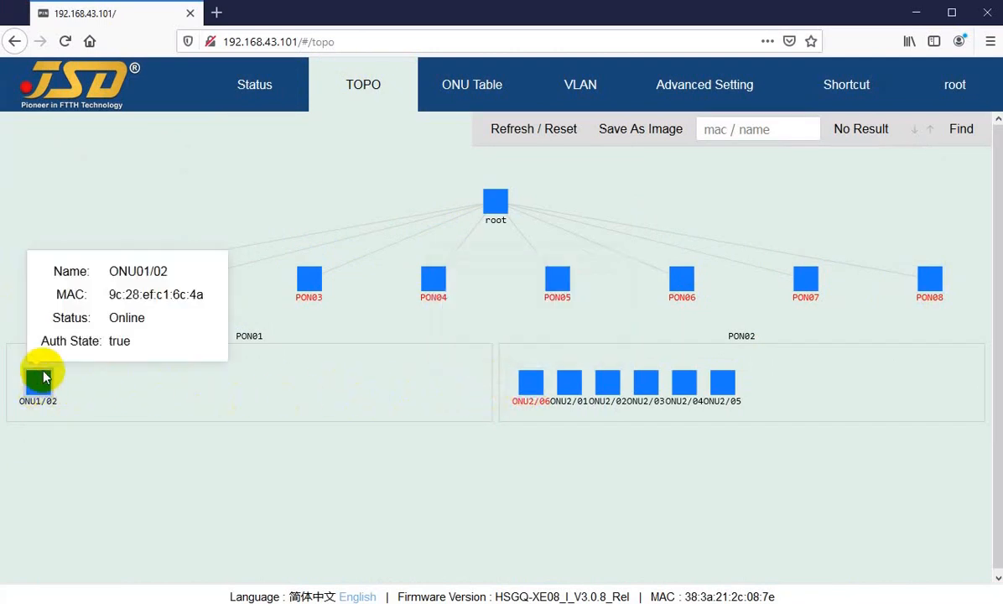
Open the PON Setting page from the PON01 node, view PON01's setting options, and return to the topology.
right_click(61, 282)
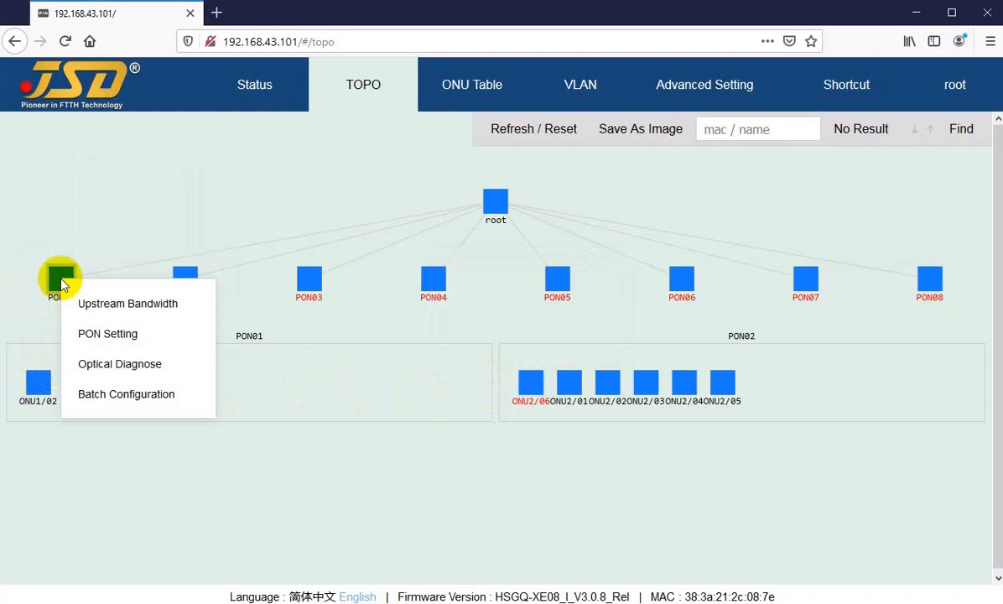
click(100, 335)
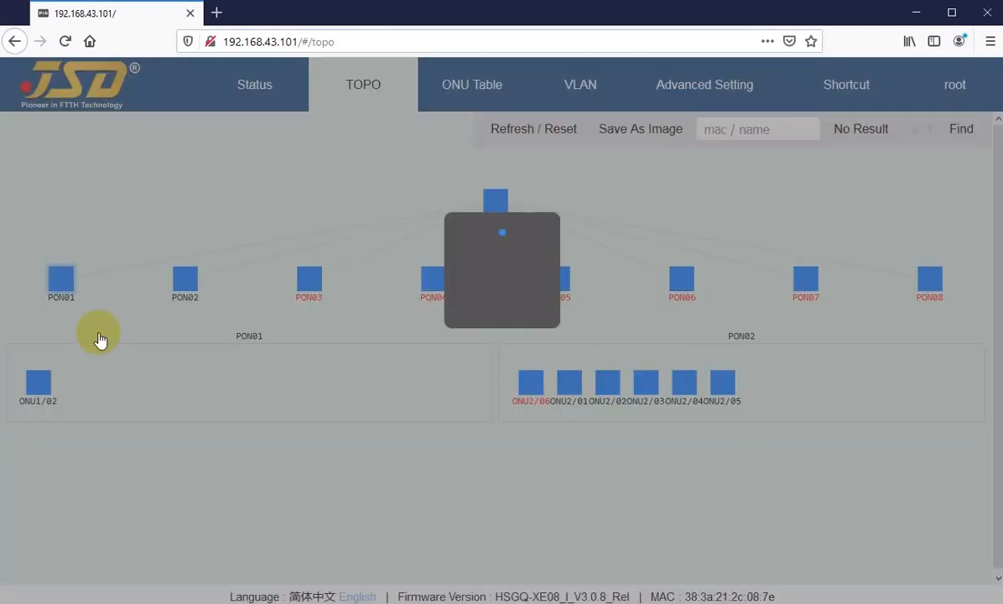
mouse_move(918, 255)
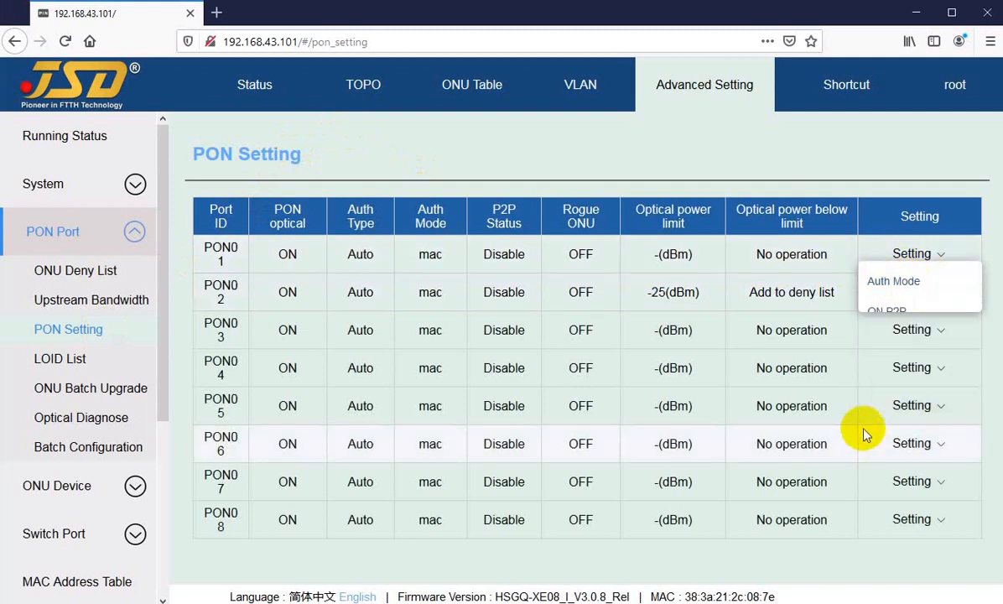
click(361, 91)
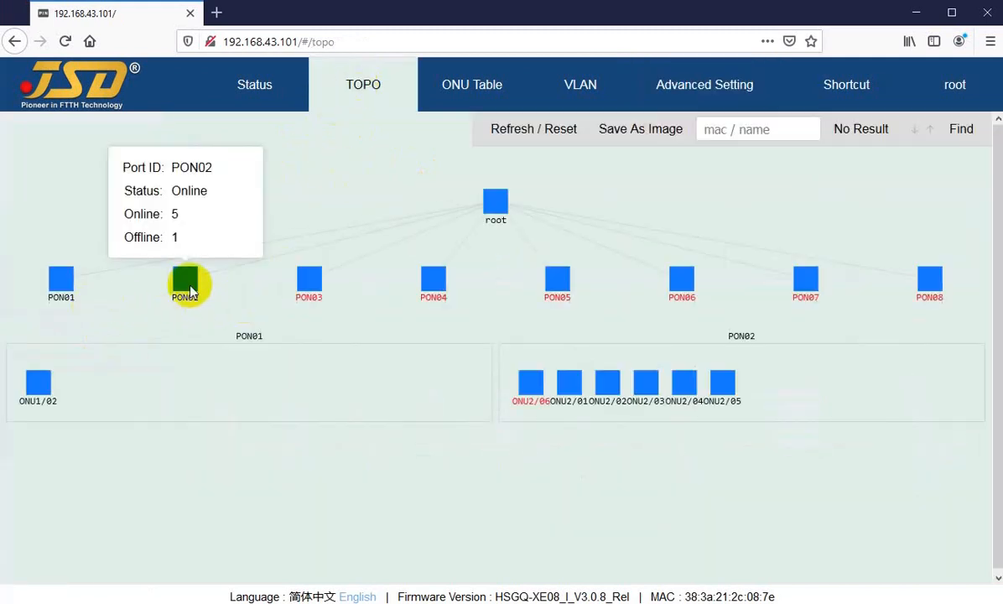
Open Optical Diagnose from the PON01 node and examine PON01's work temperature, work voltage and transmit bias.
right_click(37, 394)
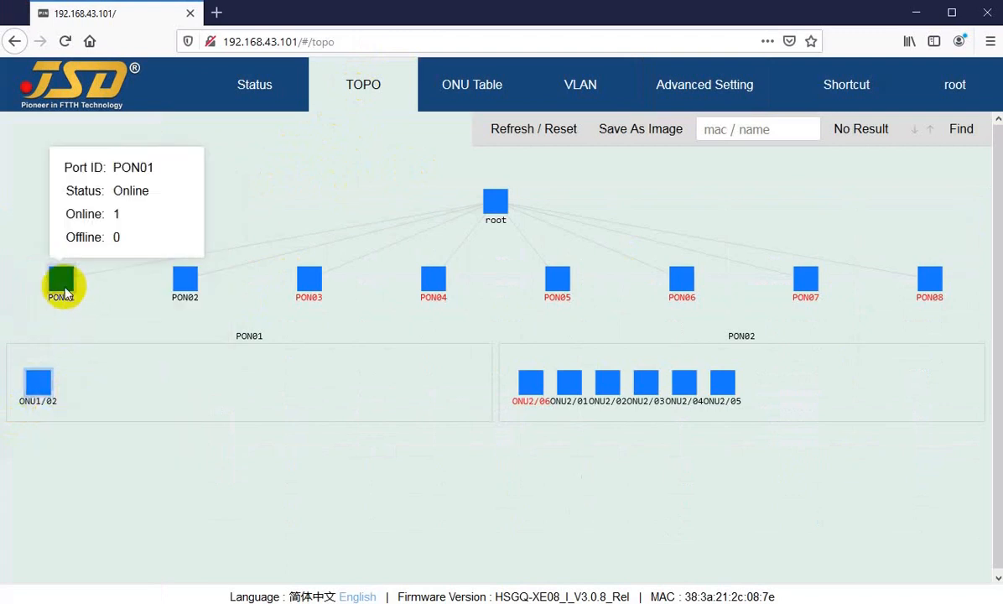
right_click(62, 289)
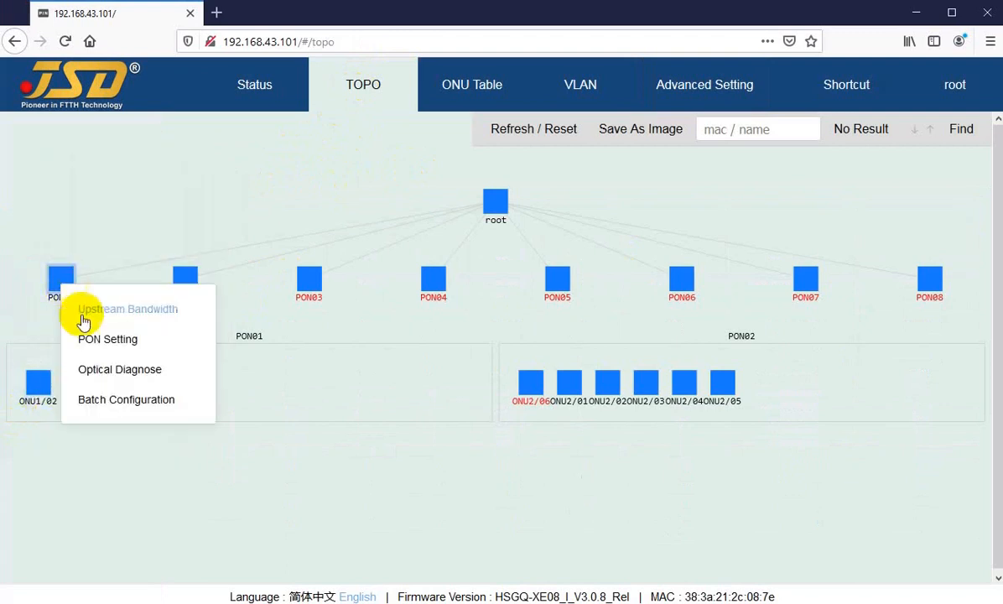
click(109, 377)
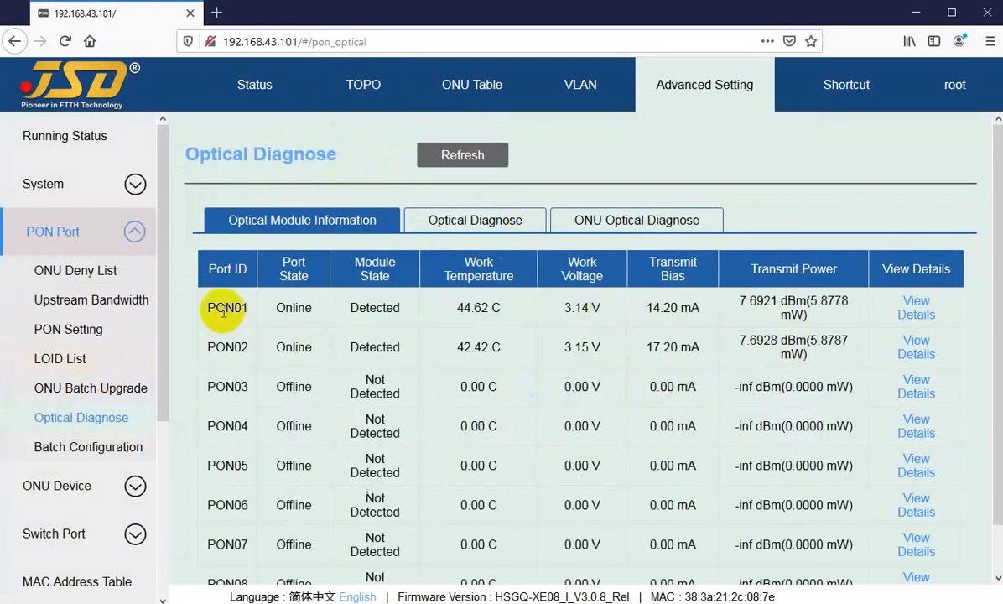
drag(216, 308, 243, 308)
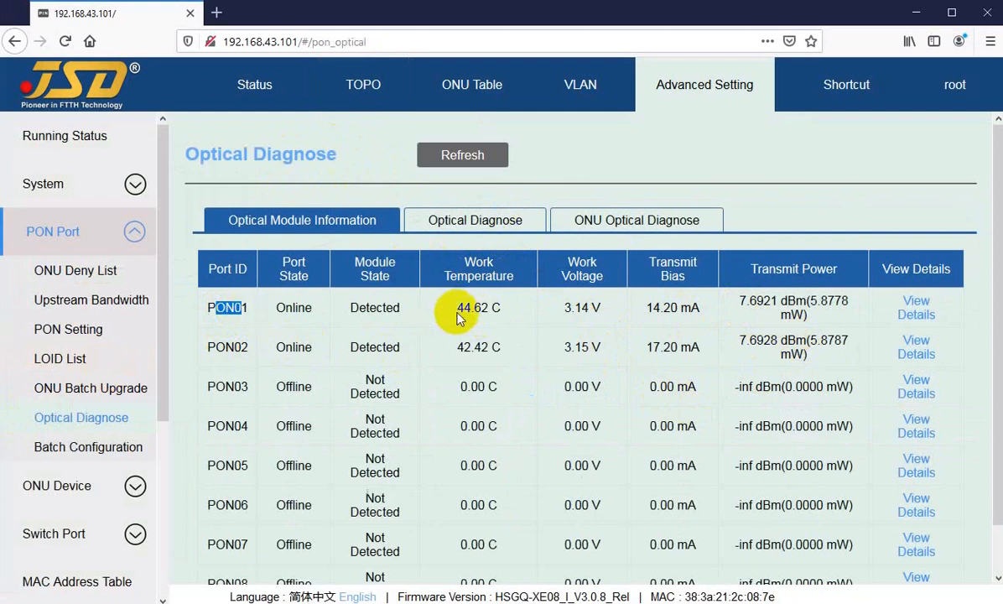
drag(457, 314, 506, 316)
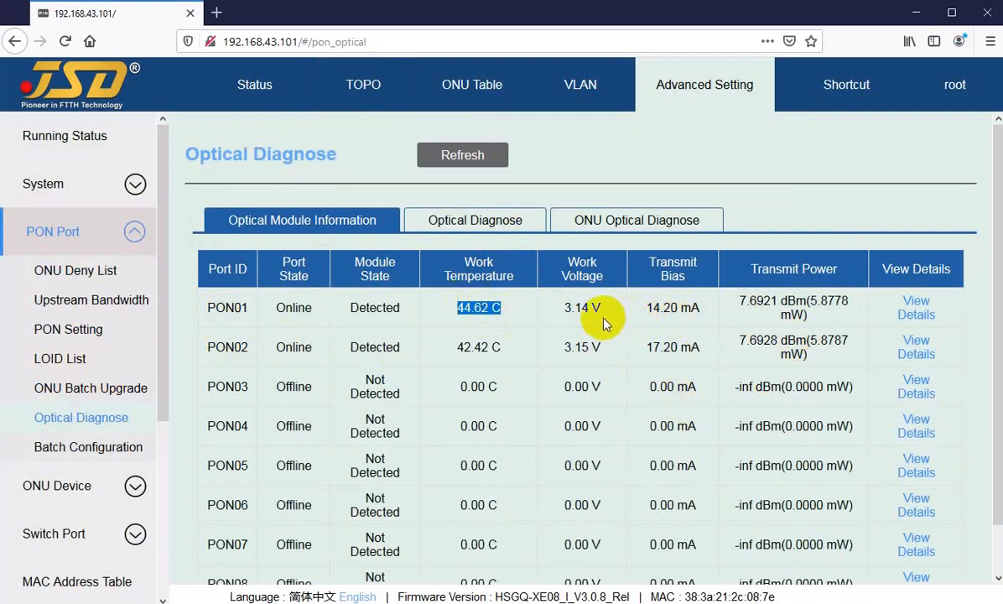
drag(566, 317, 698, 308)
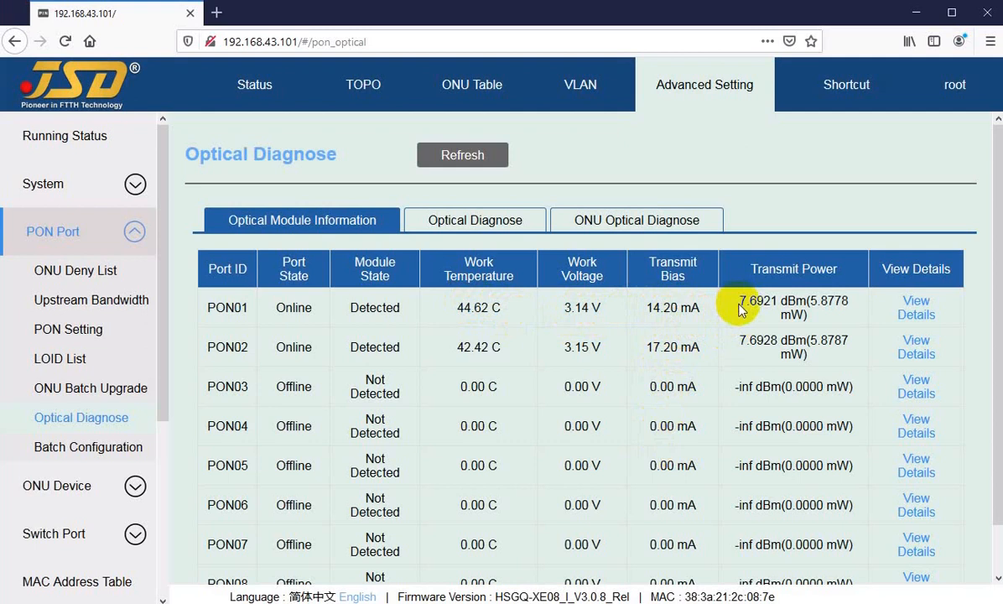
Examine the transmit power of PON01 and PON02 and return to the network topology.
drag(739, 308, 744, 340)
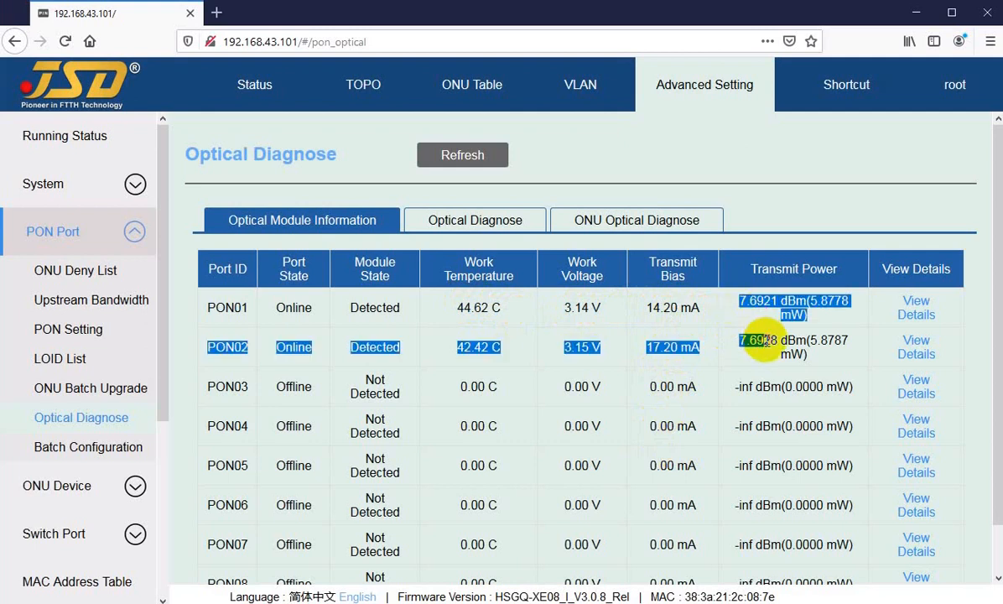
click(499, 308)
click(364, 83)
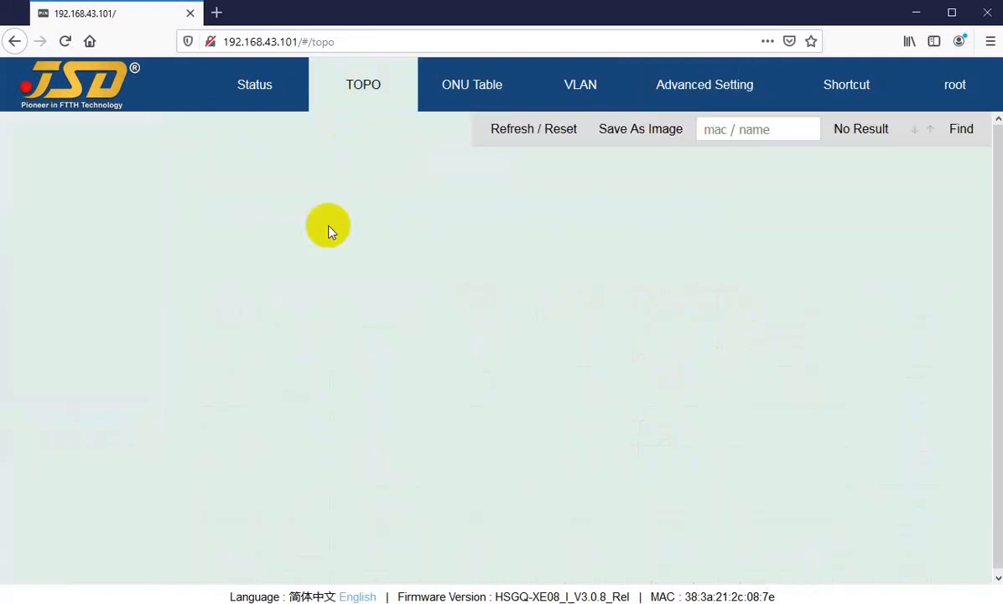
Open Optical Diagnose from the PON01 node, refresh PON01's ONU optical data, and examine the ONU's transmit power.
right_click(62, 285)
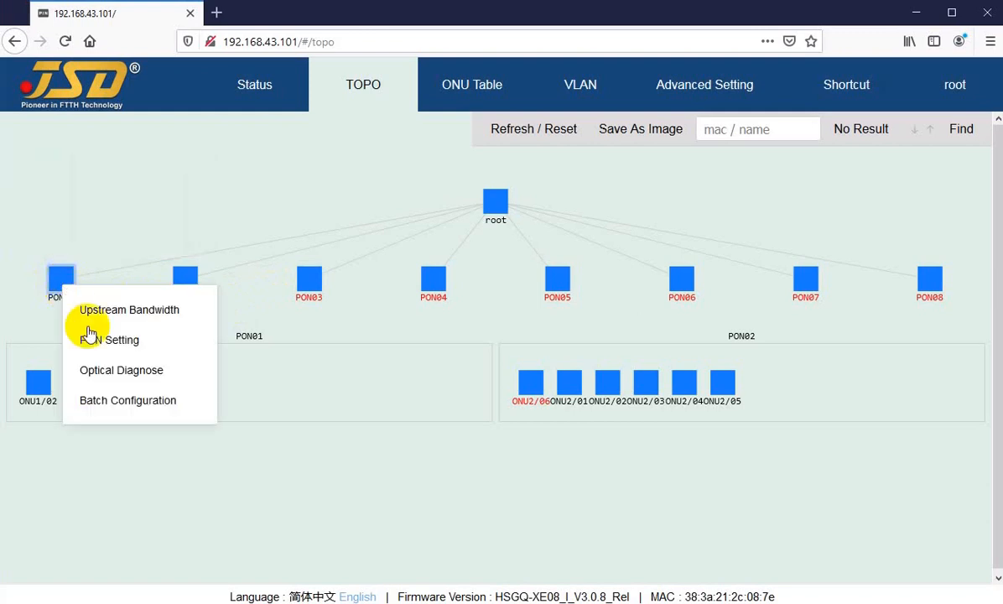
click(115, 378)
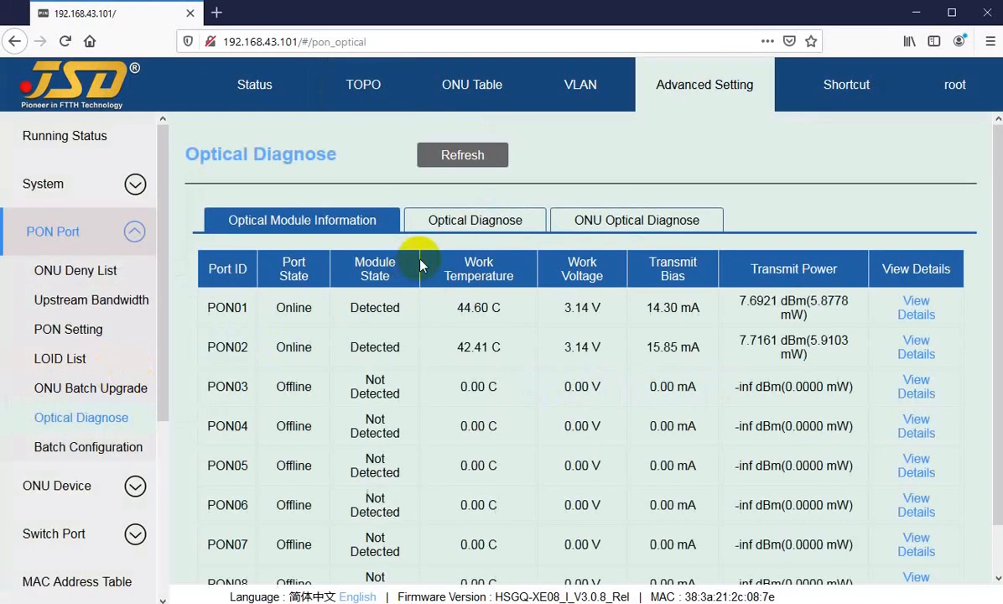
click(467, 223)
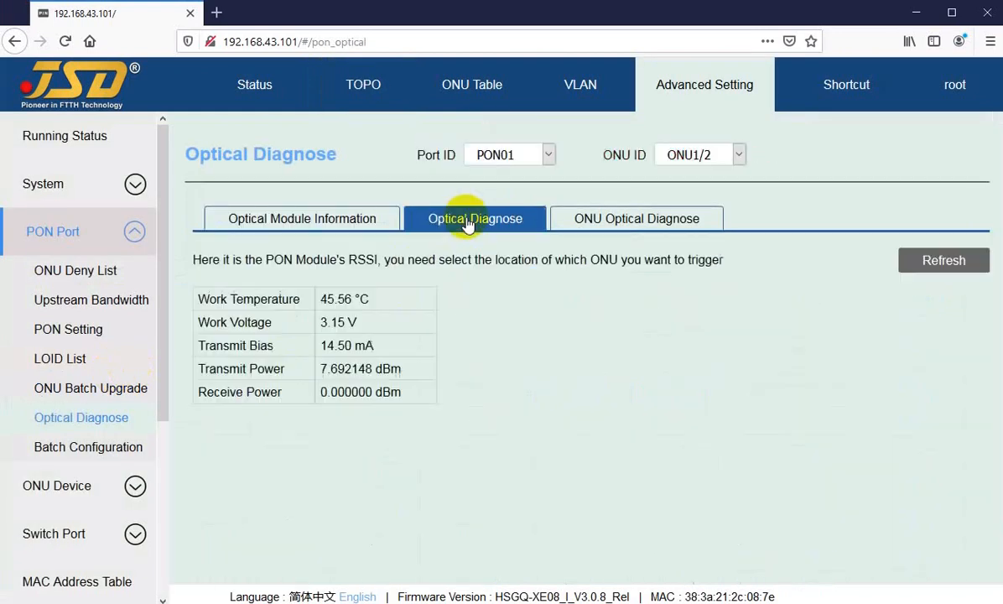
click(611, 221)
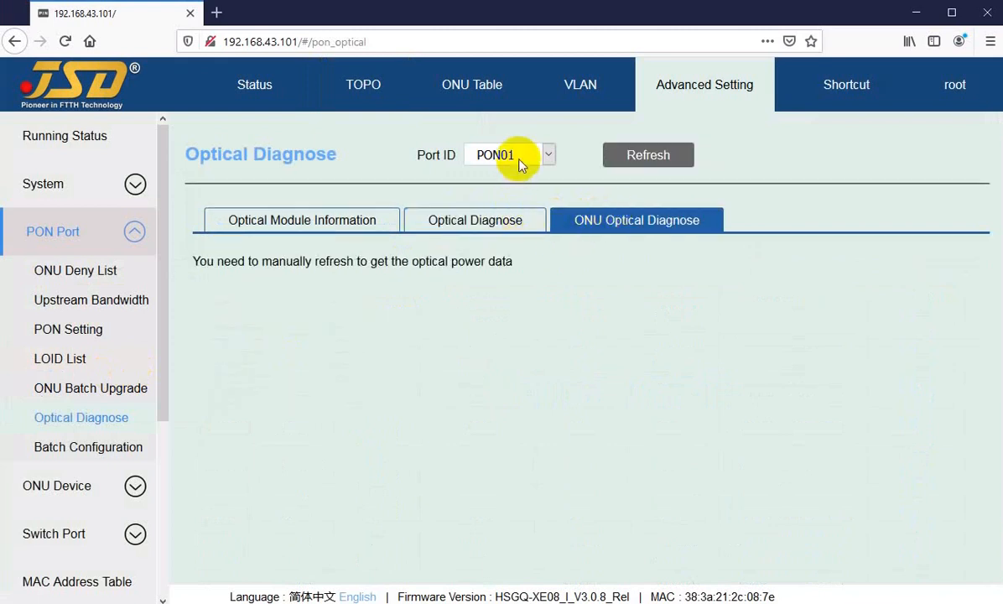
click(651, 156)
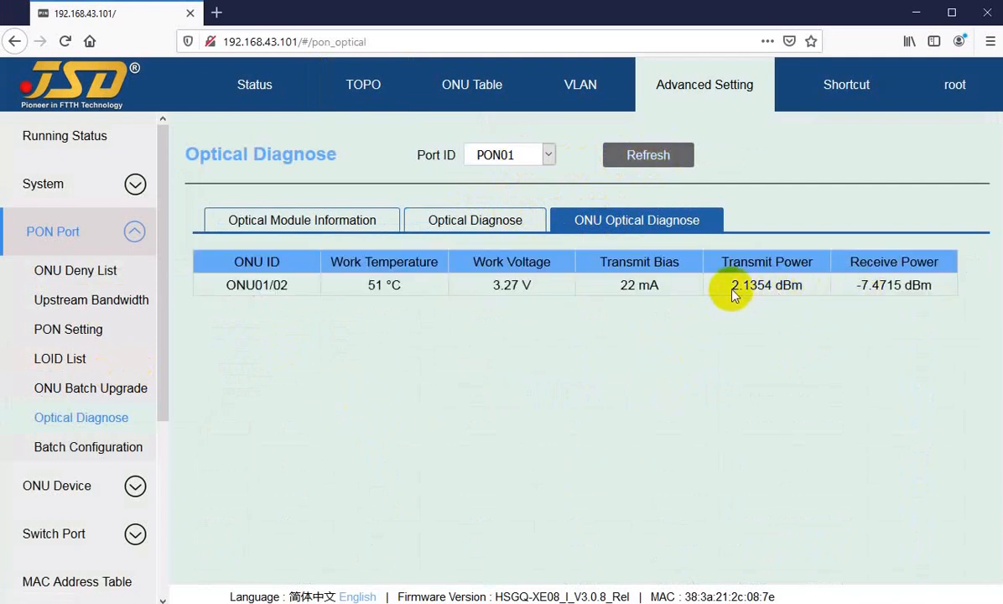
drag(732, 289, 782, 292)
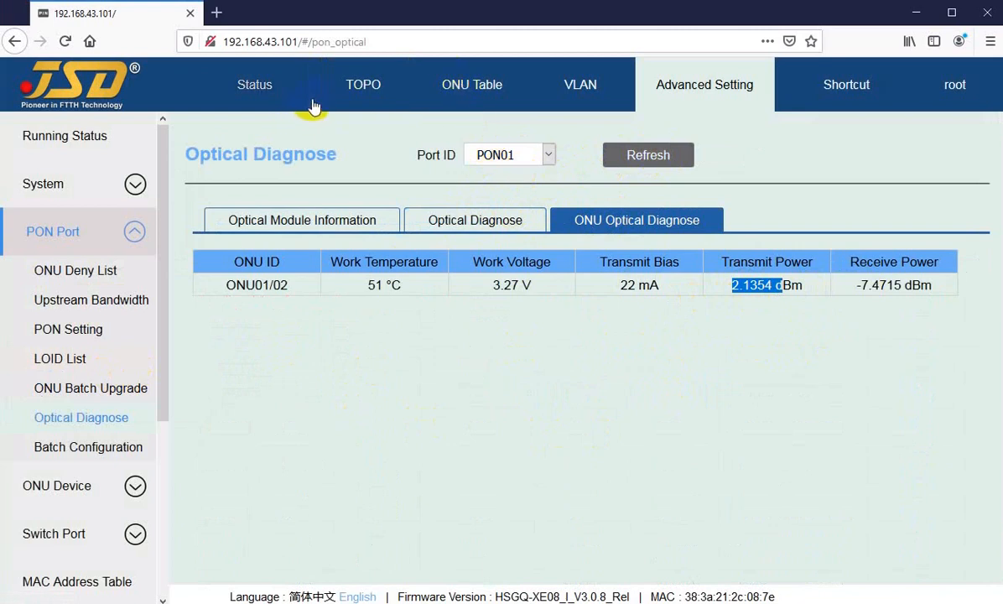
Open Optical Diagnose from the topology's PON02 node and refresh the ONU optical power data for PON02.
click(343, 92)
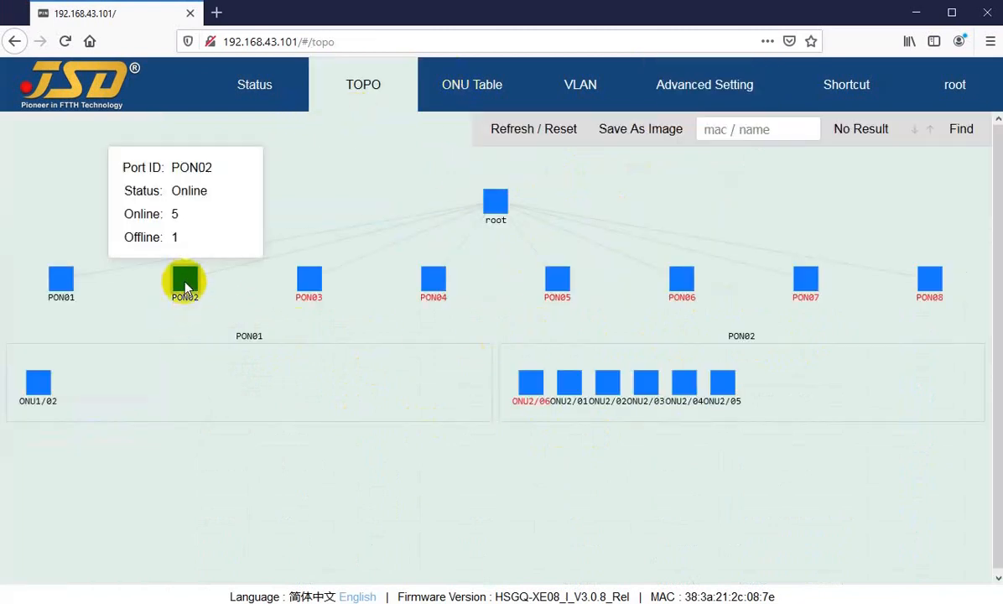
right_click(186, 287)
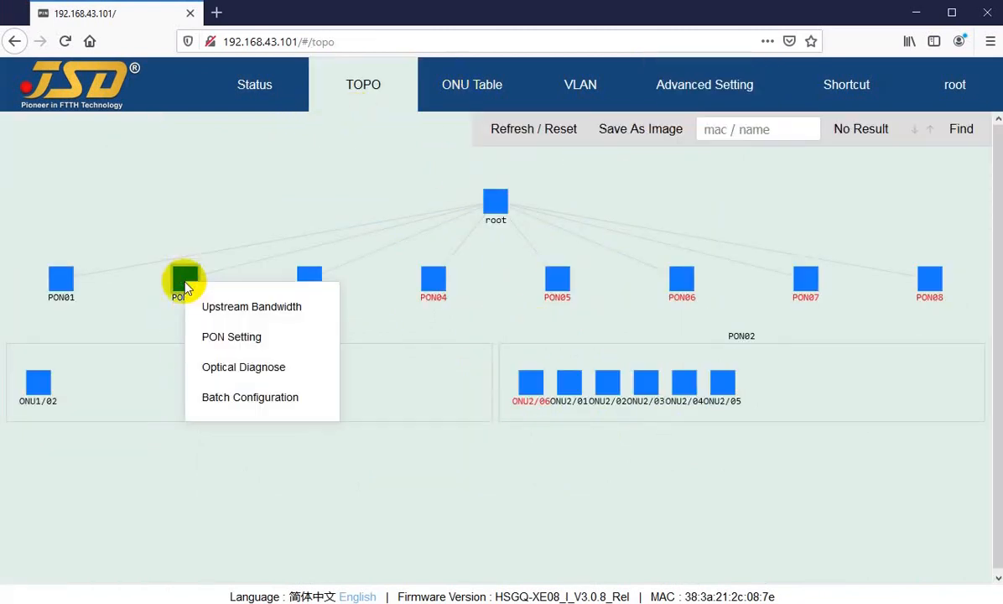
click(227, 377)
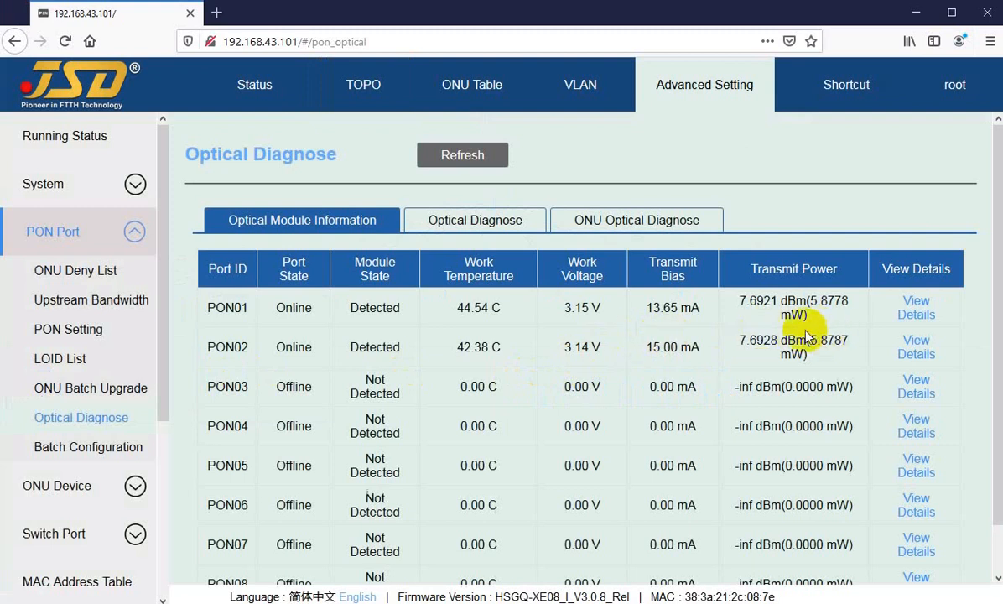
click(591, 215)
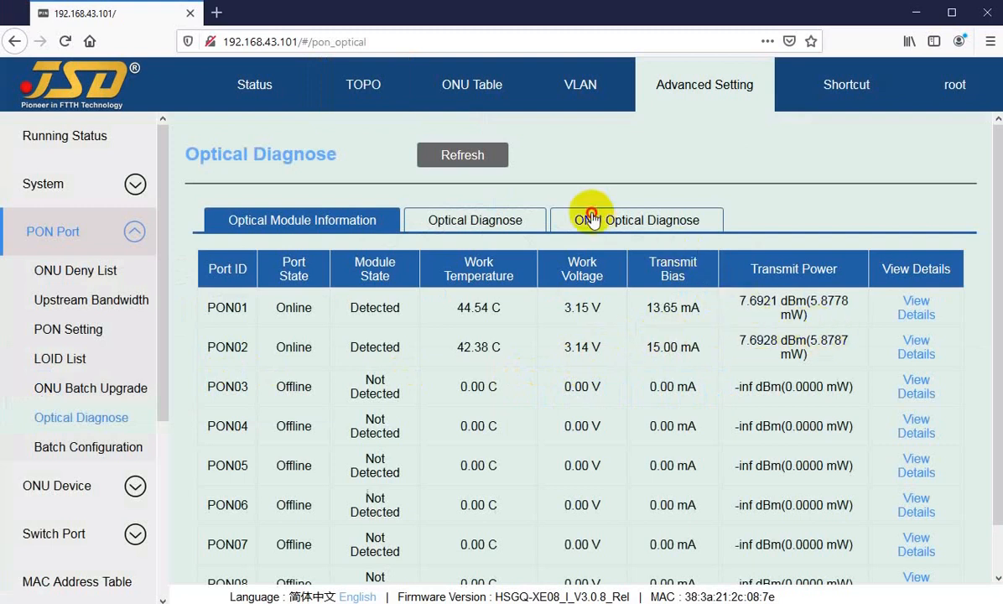
click(650, 153)
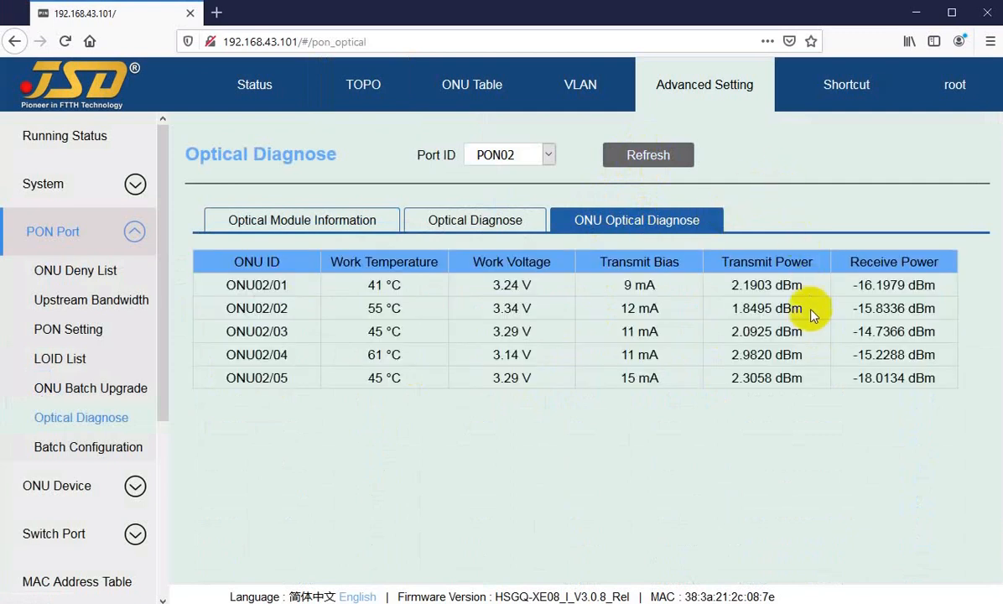
Examine ONU02/01's transmit power, receive power, work voltage, work temperature and transmit bias.
click(745, 288)
drag(744, 288, 773, 287)
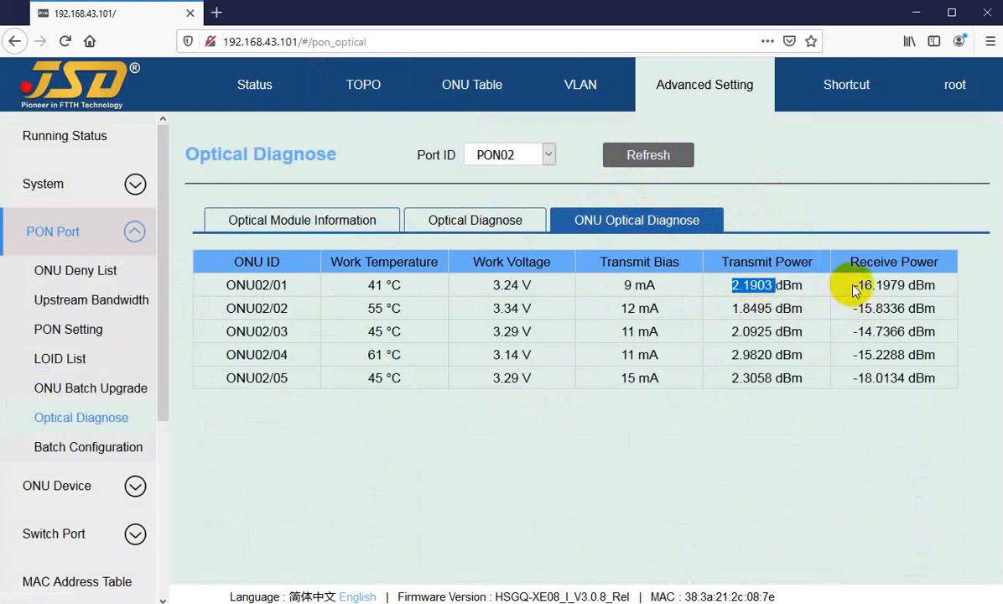
drag(854, 286, 889, 287)
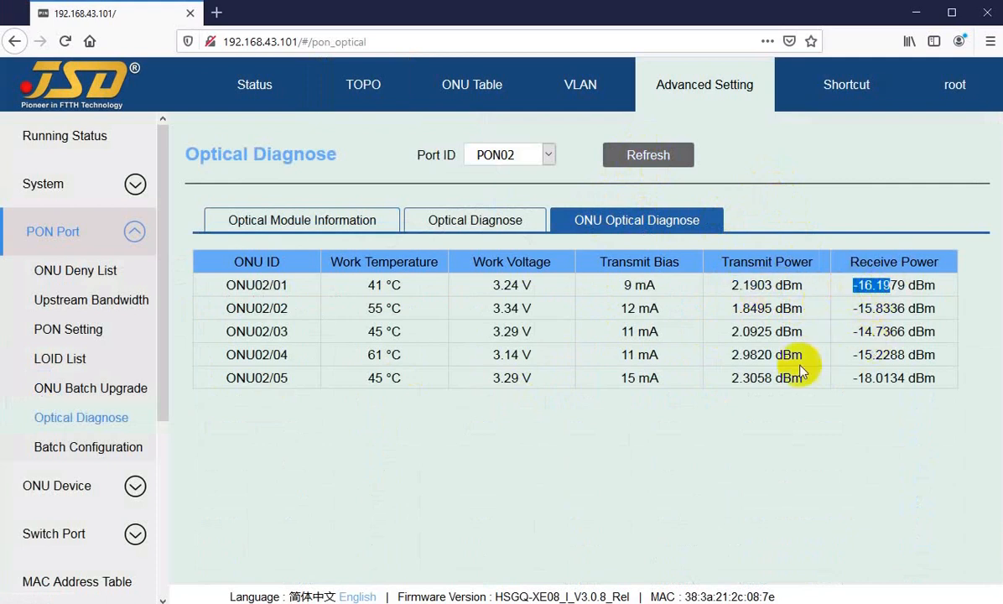
drag(493, 285, 522, 287)
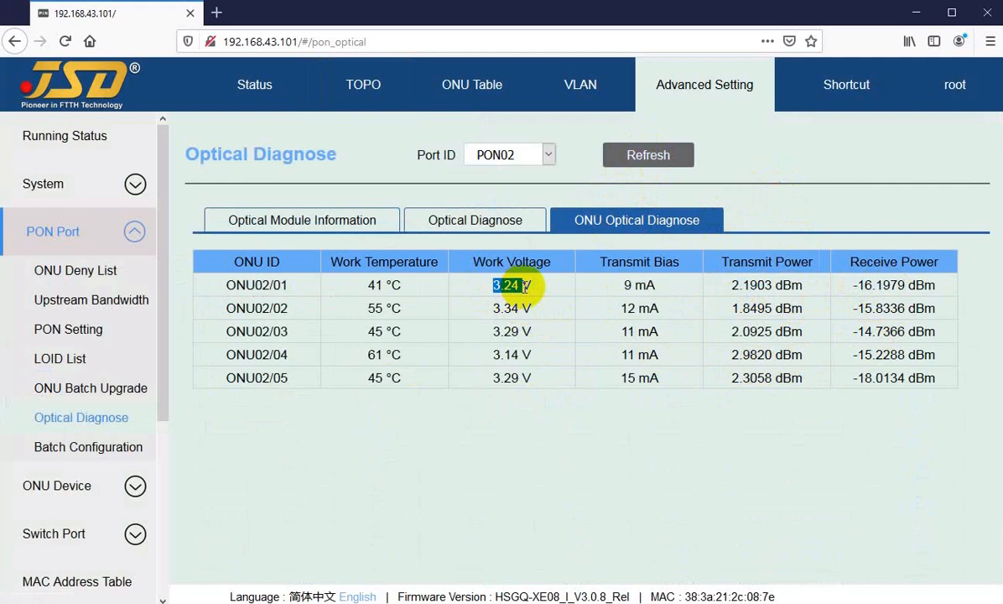
drag(367, 285, 408, 288)
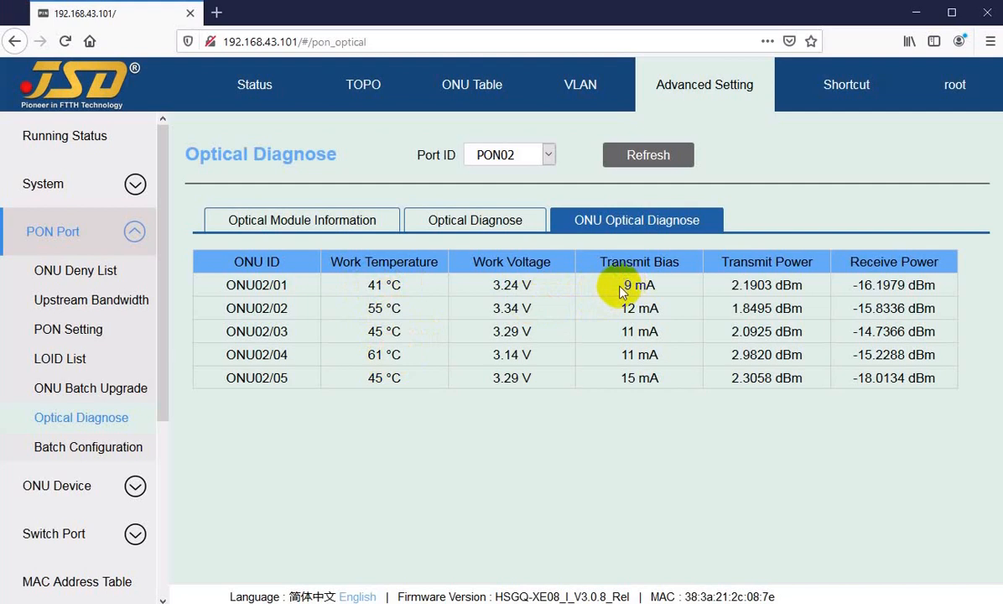
drag(620, 286, 643, 286)
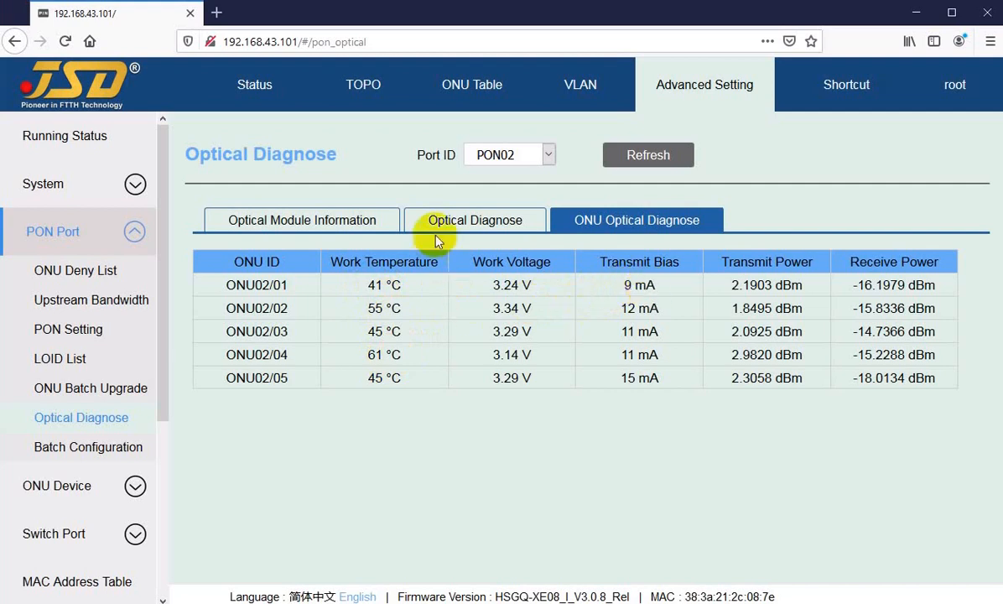
Open Batch Configuration from the topology's PON01 node and view its ONU Port VLAN, WLAN and WAN Connection settings.
click(357, 85)
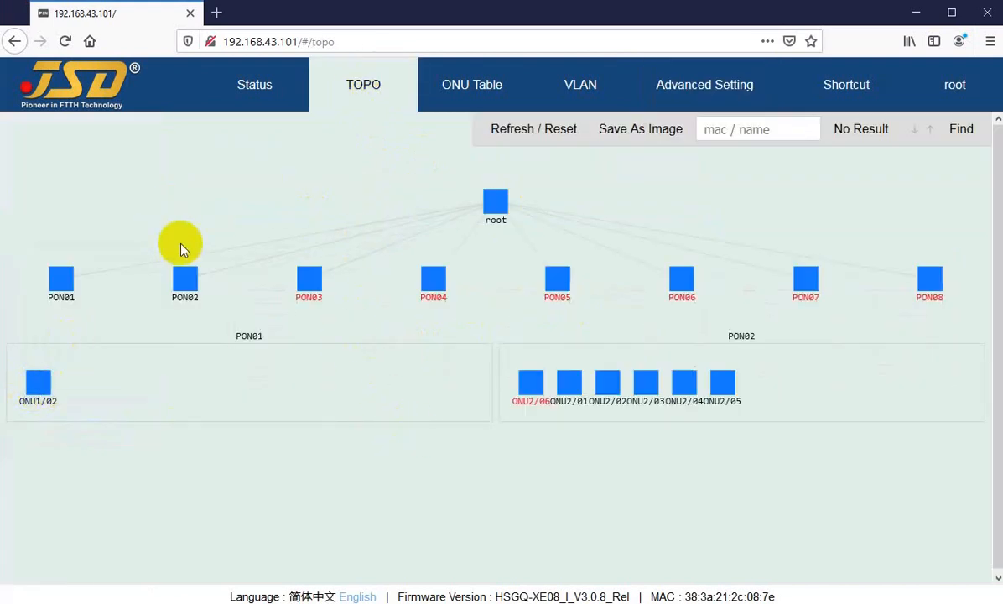
click(61, 277)
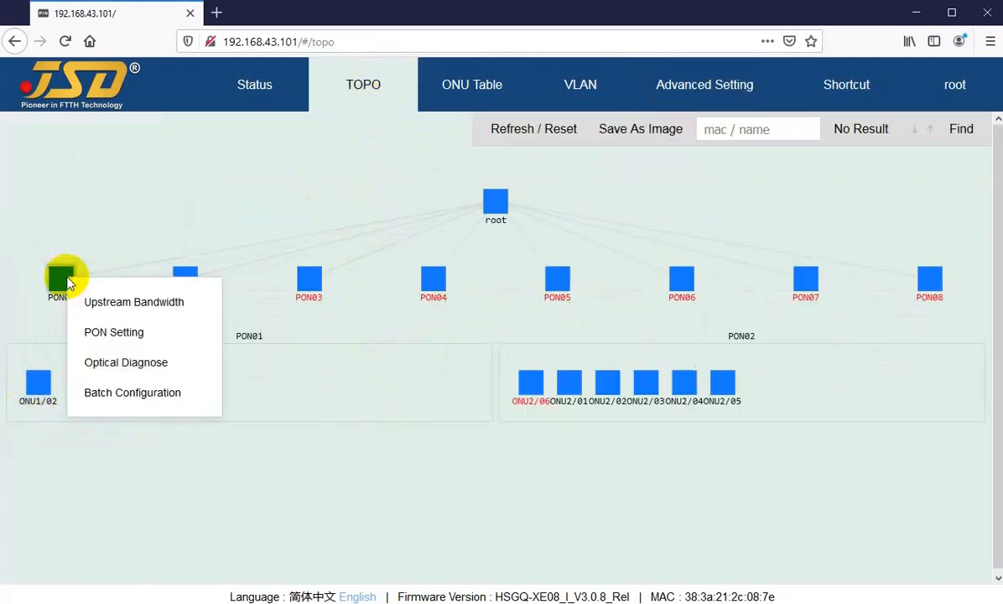
click(130, 399)
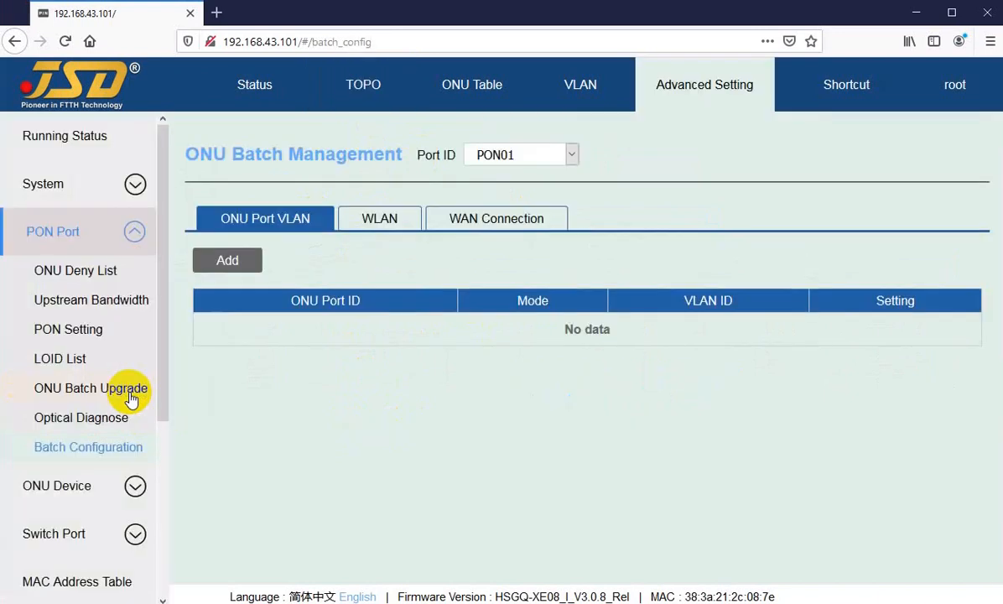
click(379, 220)
click(500, 220)
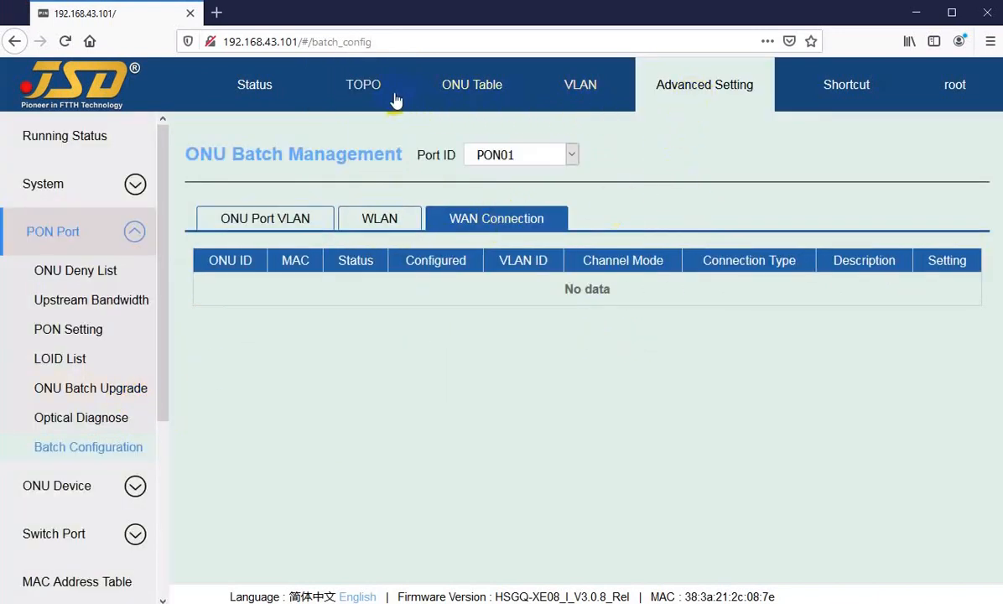
Open Batch Configuration from the topology's PON02 node and view its ONU Port VLAN, WLAN and WAN Connection settings.
click(344, 90)
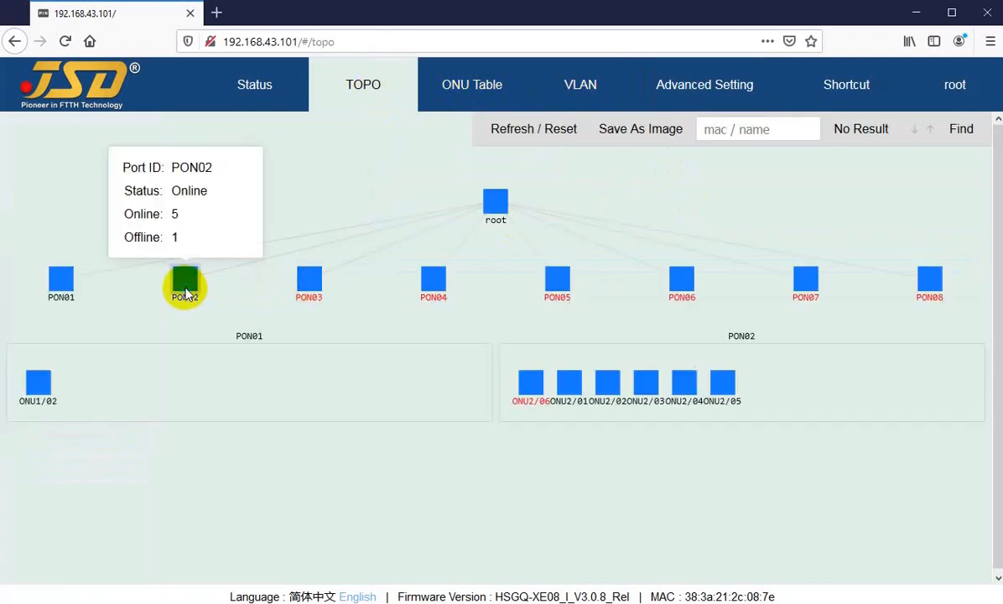
right_click(186, 297)
click(232, 406)
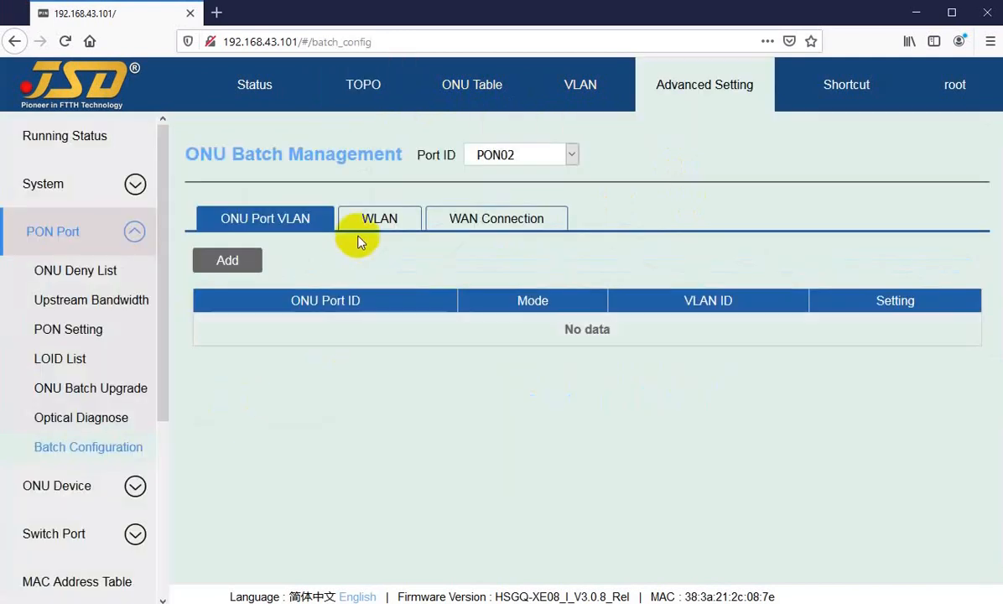
click(390, 221)
click(459, 225)
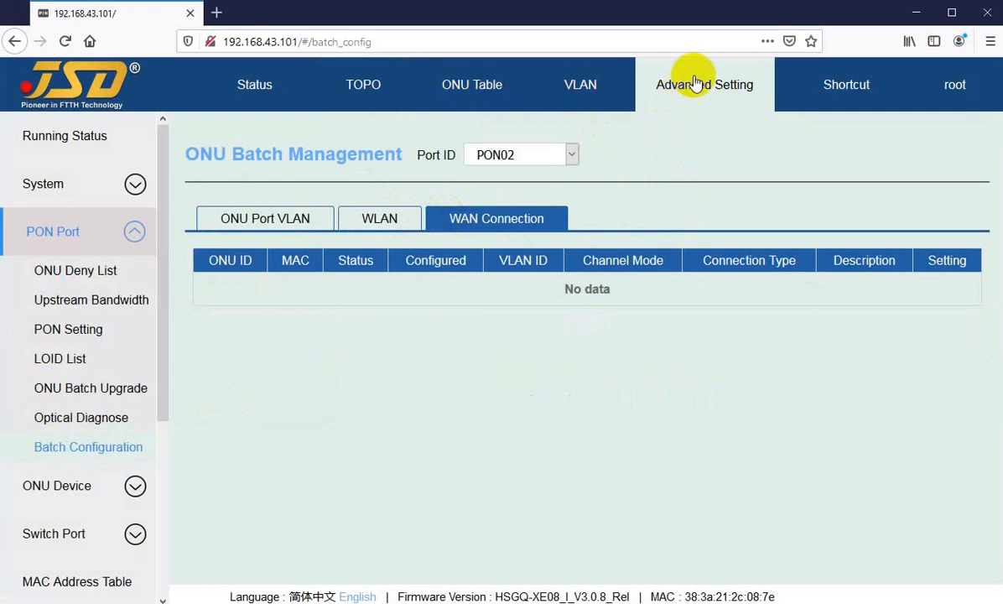
Open Upstream Bandwidth from the topology's PON01 node, examine ONU01/2's Assure and Max bandwidth settings, and close them without applying.
click(351, 85)
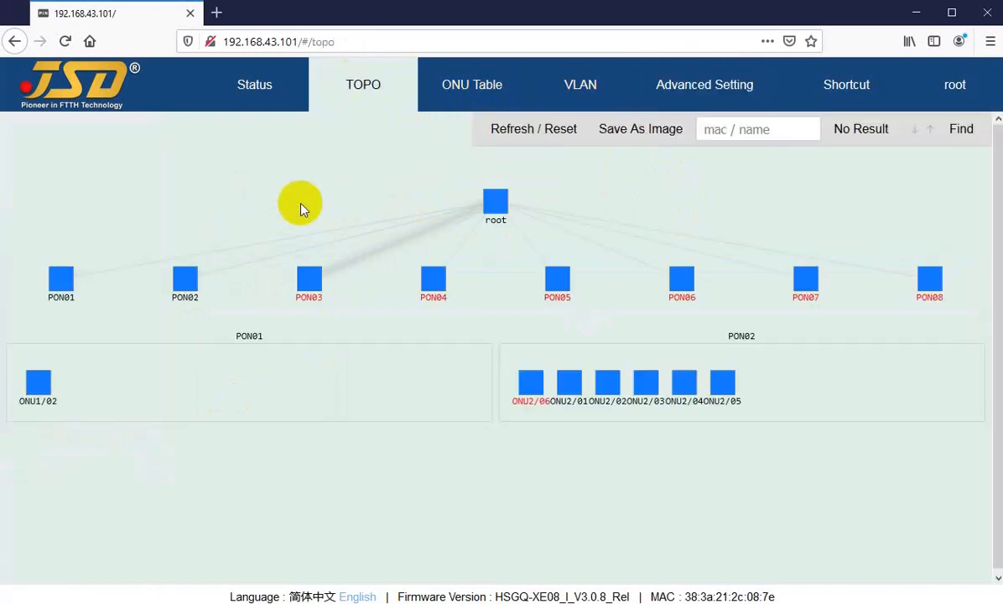
right_click(58, 287)
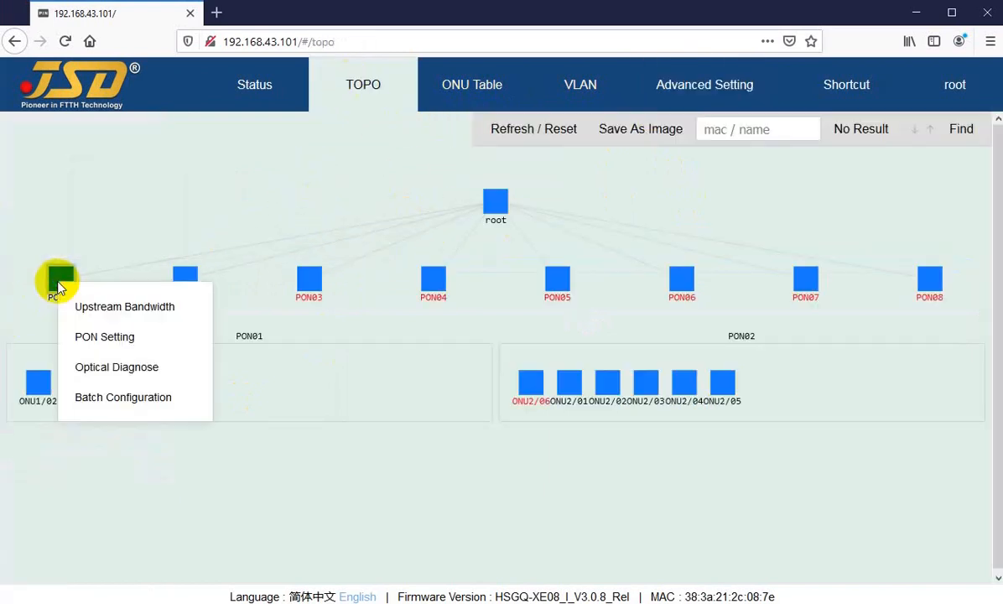
click(102, 308)
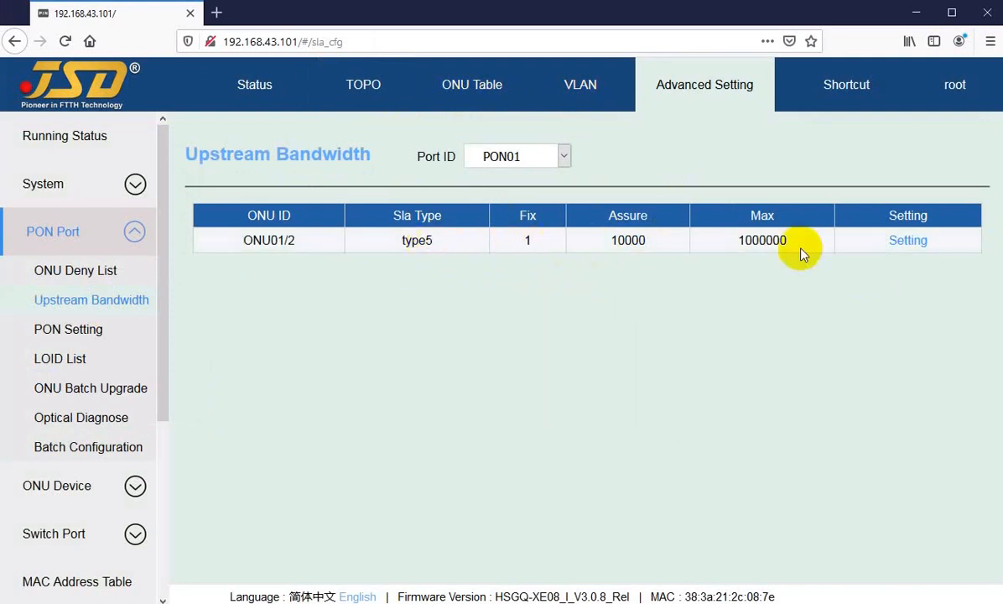
click(906, 244)
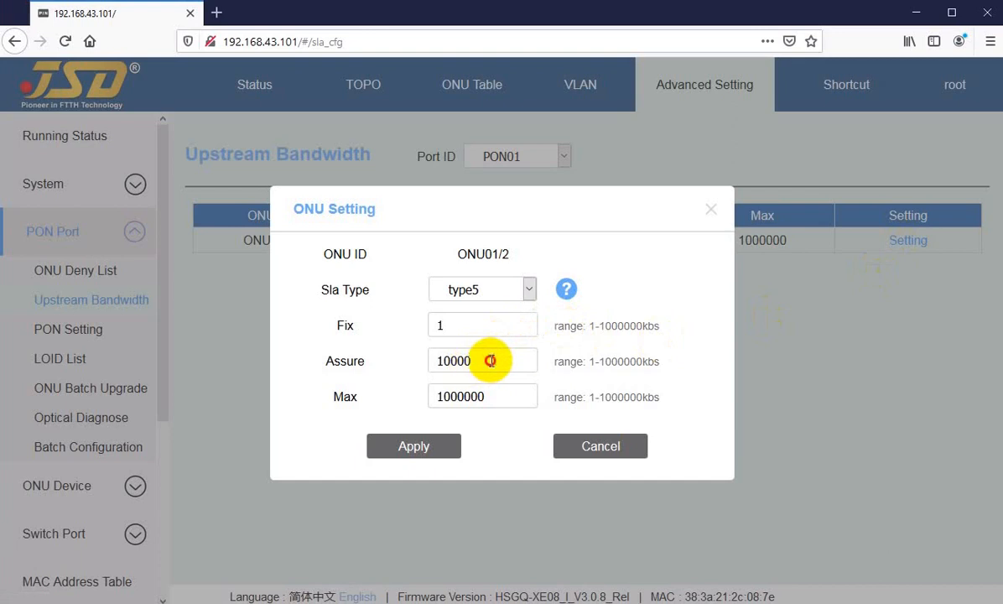
drag(498, 361, 423, 360)
drag(504, 399, 398, 398)
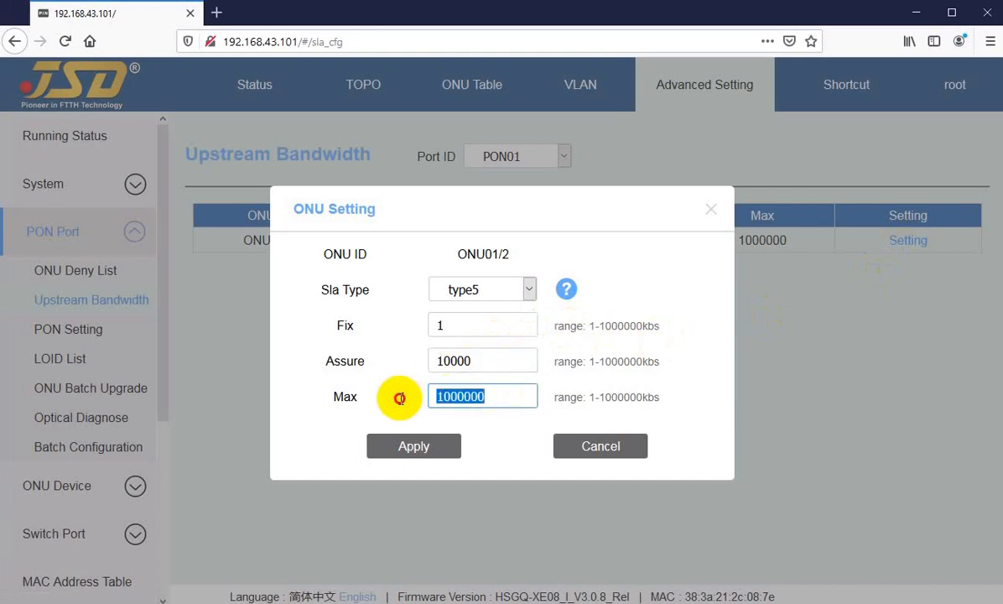
click(604, 447)
Open the details of ONU1/02 from the topology and review its basic device information.
click(361, 85)
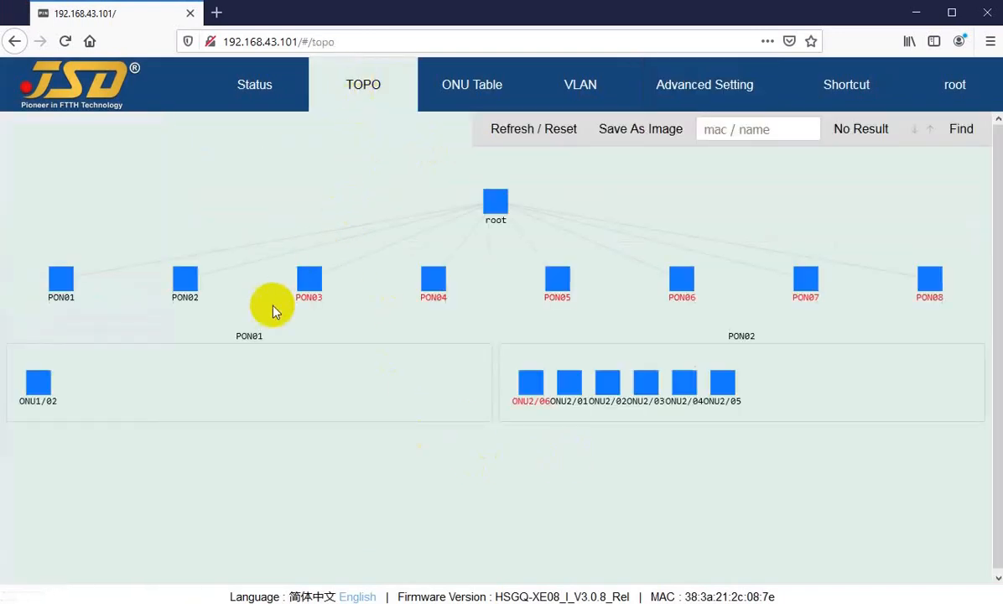
mouse_move(42, 392)
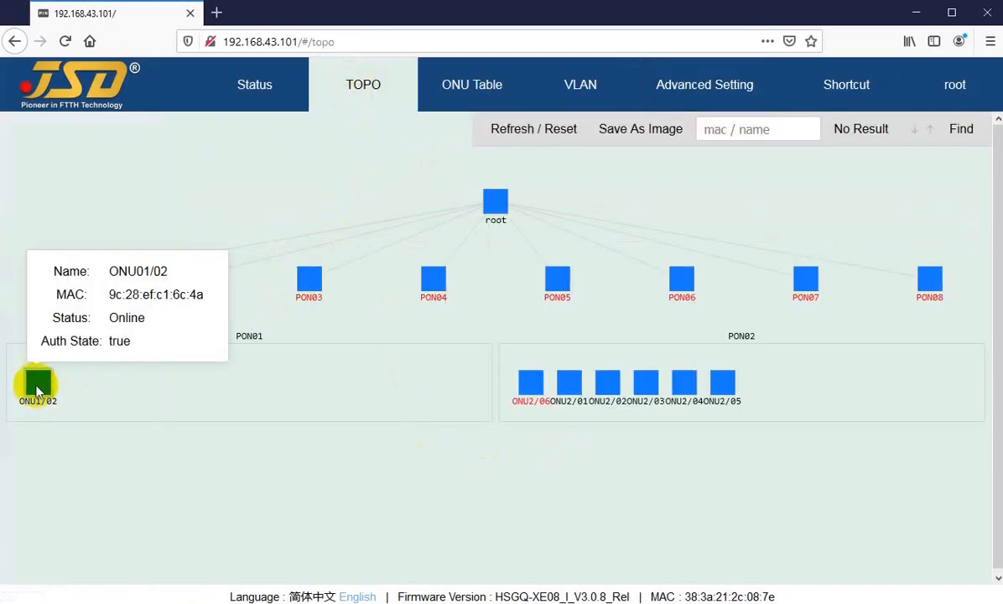
right_click(35, 389)
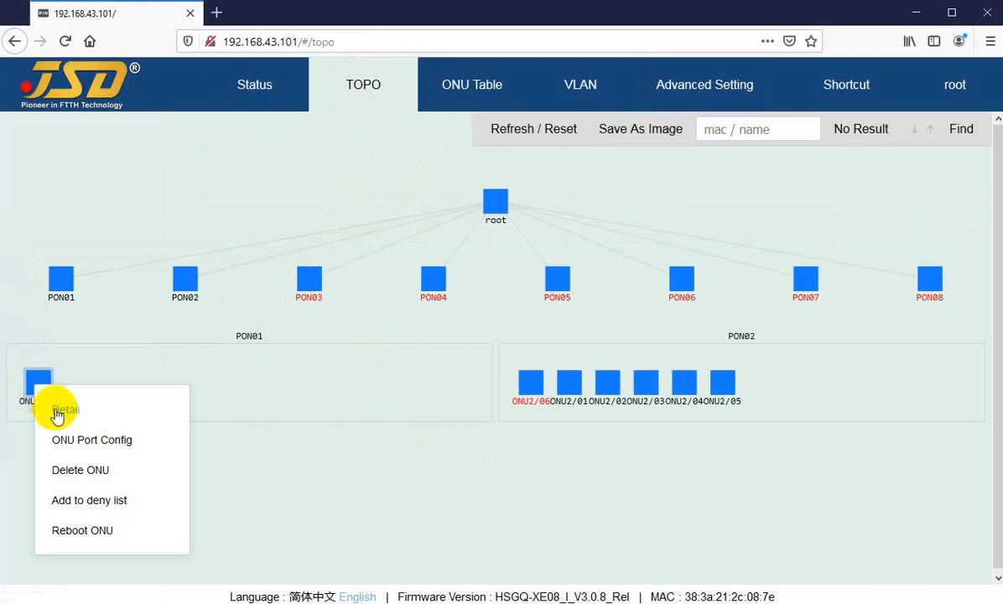
click(64, 412)
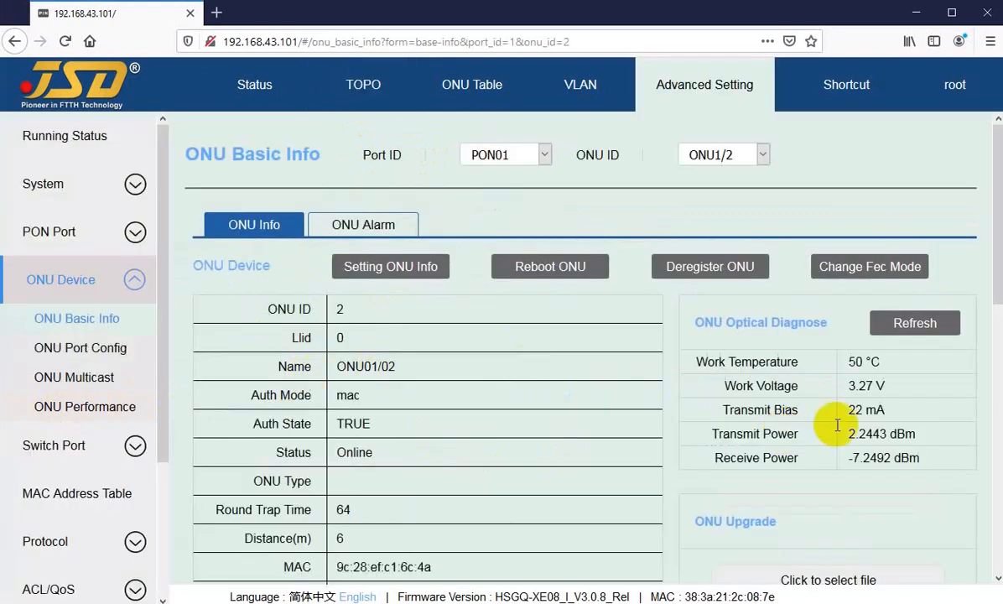
scroll(354, 466, down, 5)
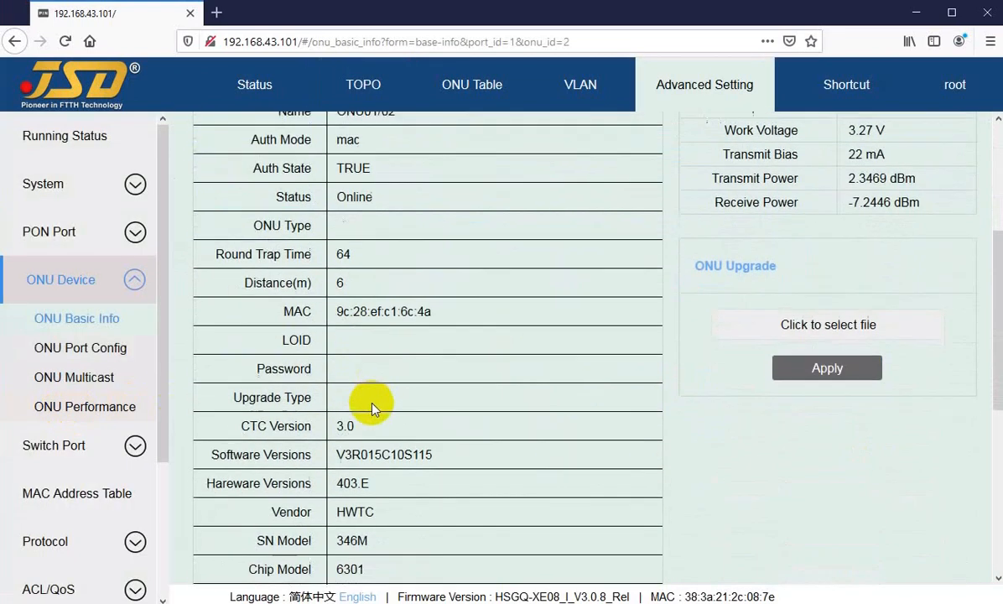
Examine ONU01/02's basic information, checking its Vendor entry and its software, hardware and CTC version rows.
scroll(352, 457, down, 1)
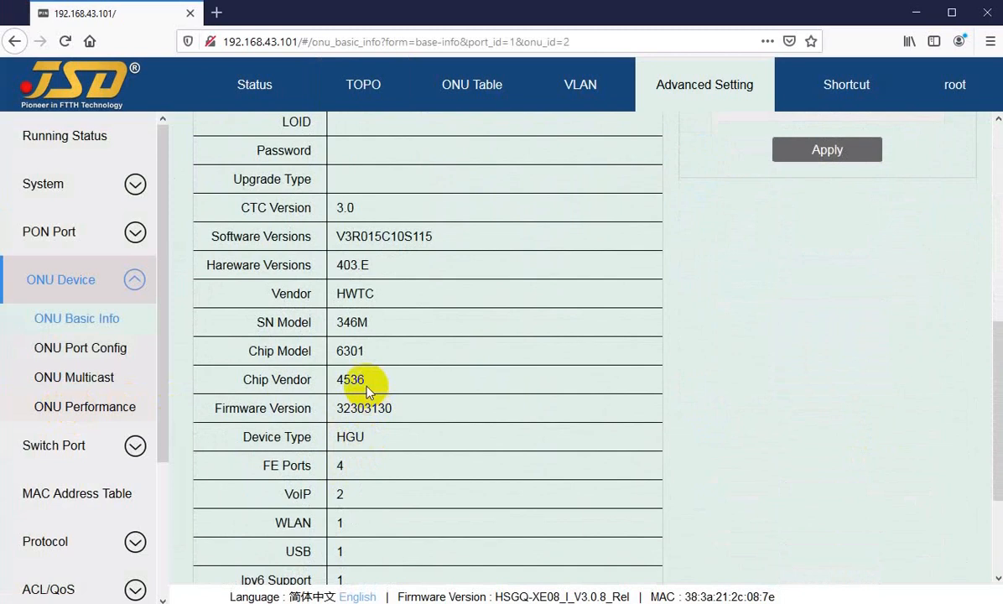
double_click(359, 293)
scroll(358, 243, up, 2)
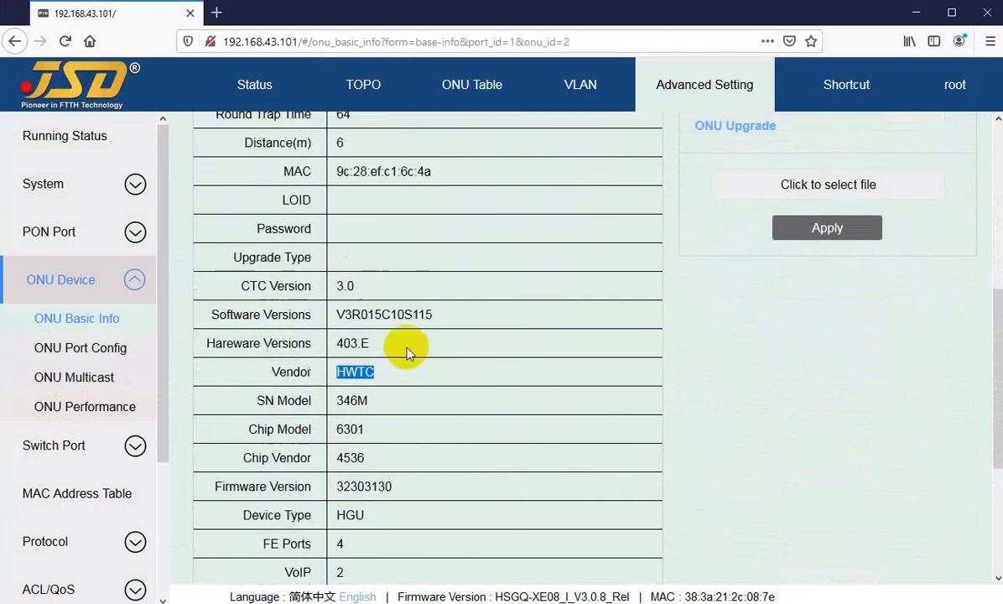
drag(337, 250, 510, 265)
scroll(373, 455, down, 2)
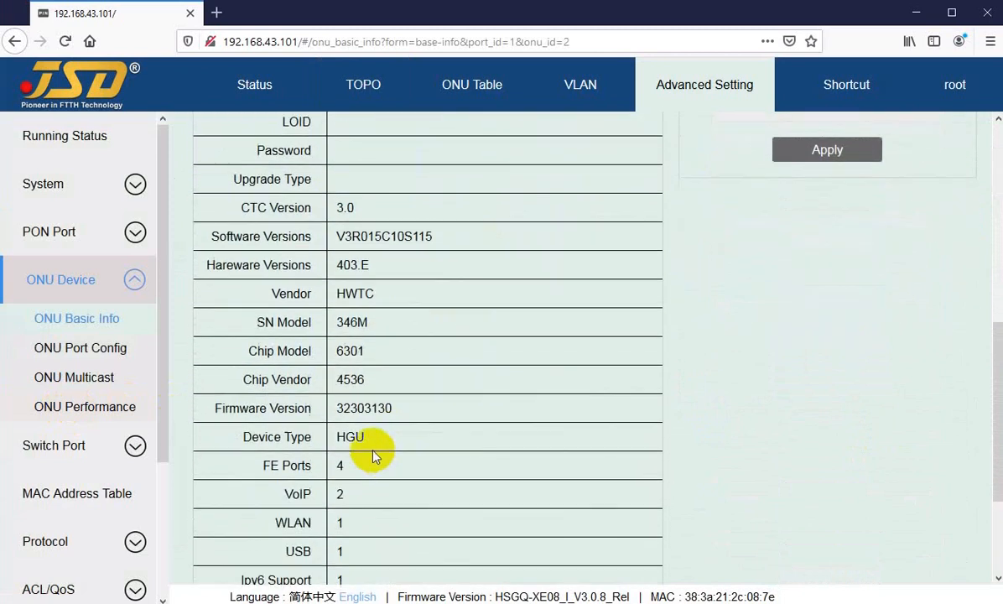
Examine ONU01/02's Device Type, FE Ports, WLAN and USB entries and its ONU Optical Diagnose readings.
scroll(342, 457, down, 2)
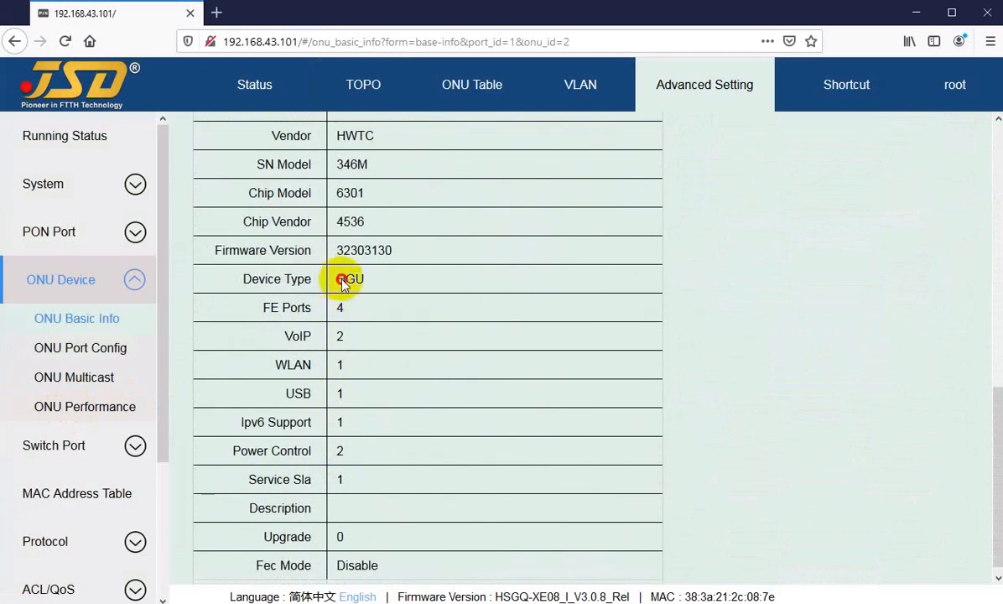
double_click(352, 280)
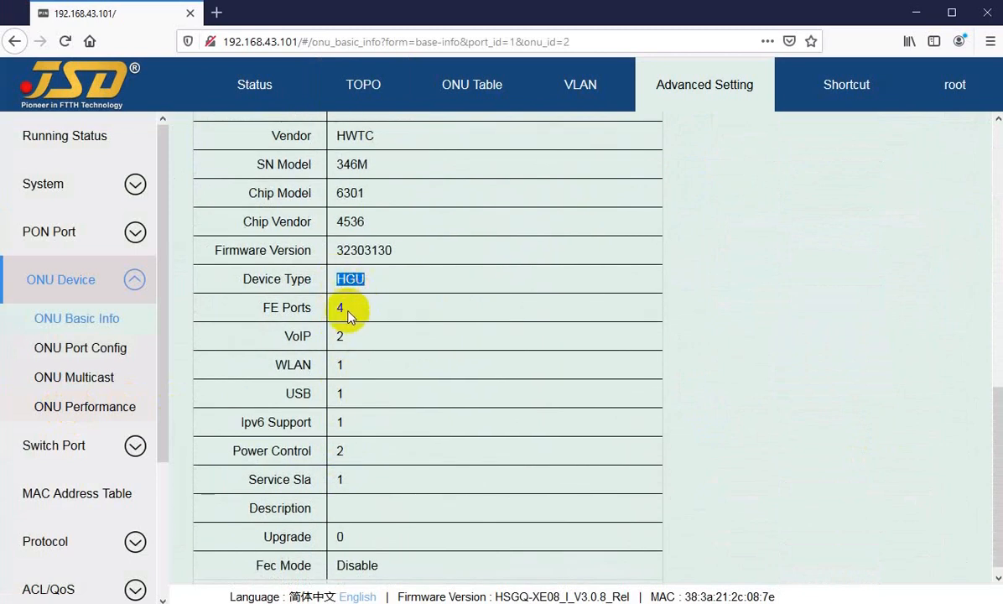
double_click(339, 309)
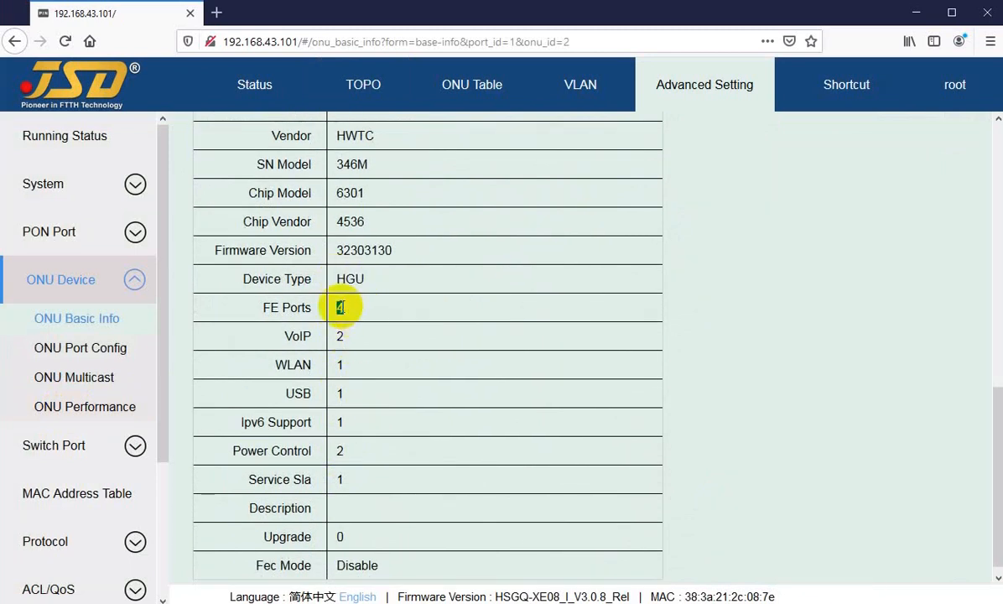
double_click(338, 365)
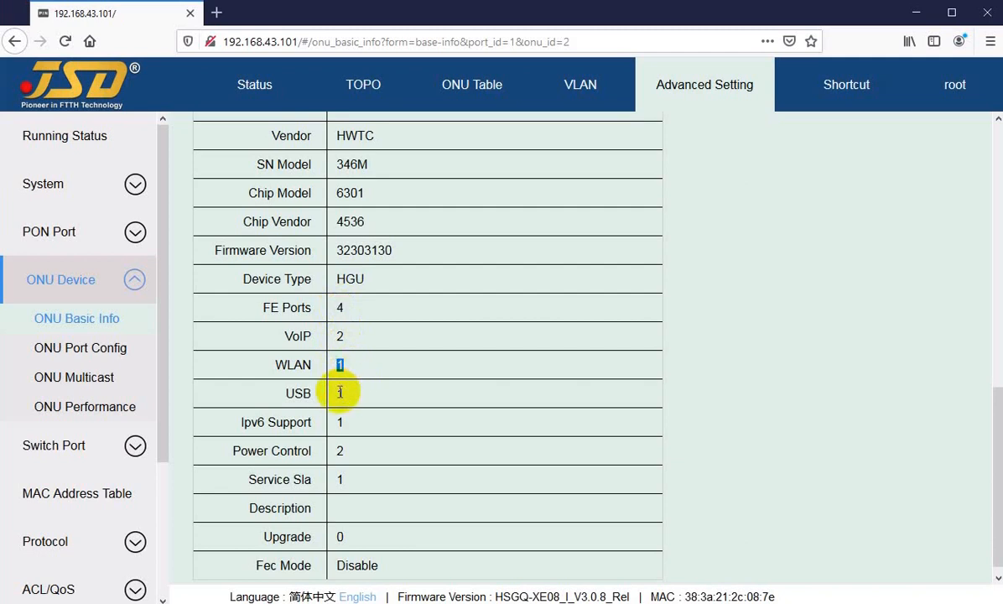
double_click(340, 395)
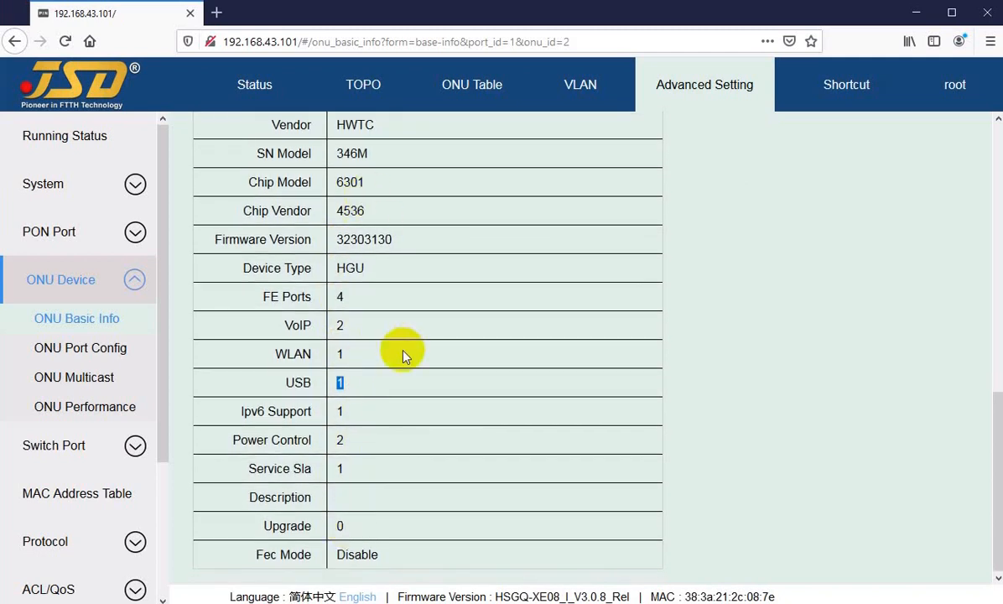
scroll(411, 369, up, 5)
double_click(855, 194)
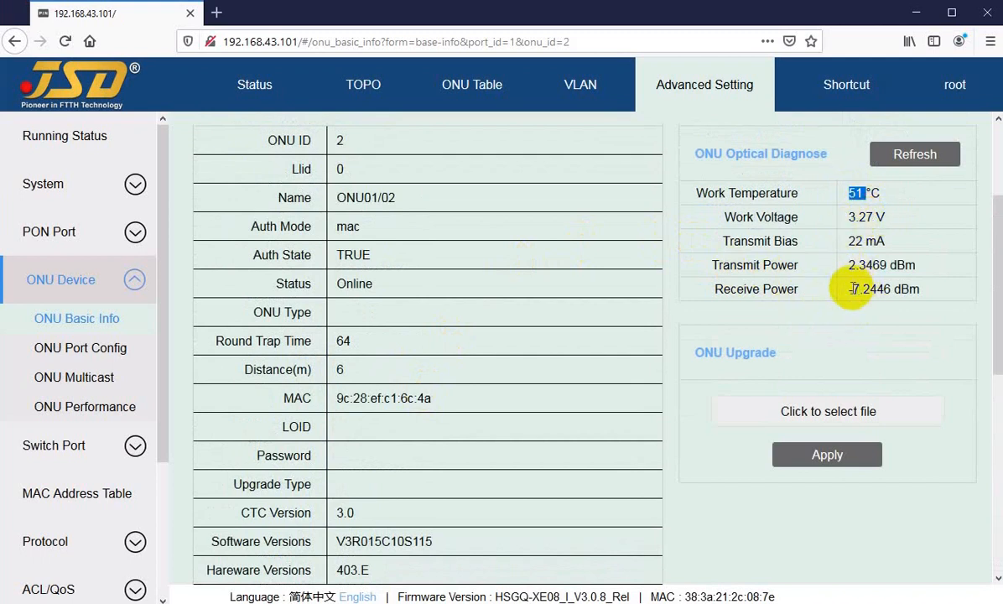
Open ONU Port Config for ONU1/02 from the topology and review its port info and VLAN tables.
click(356, 89)
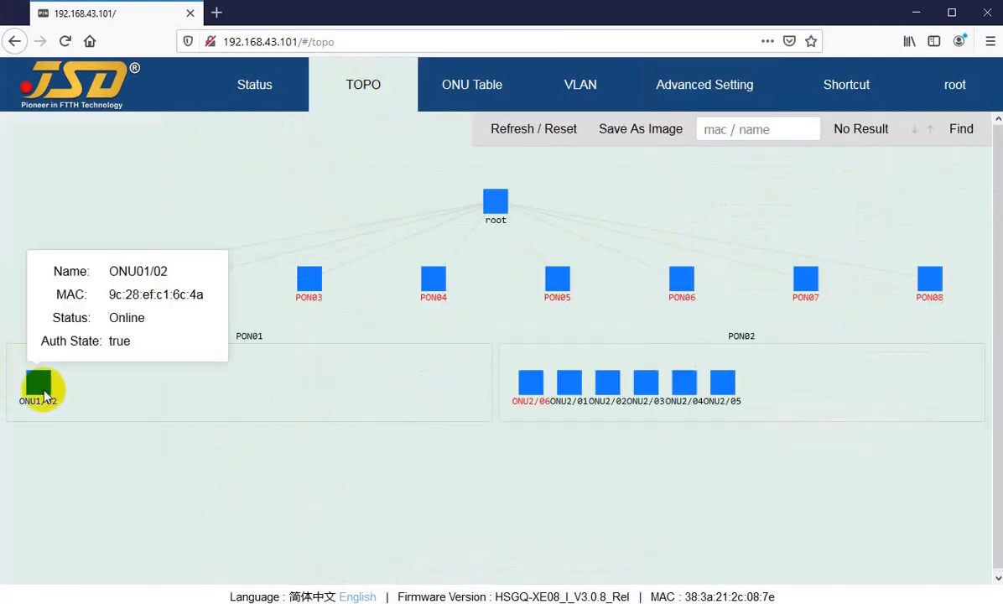
right_click(39, 390)
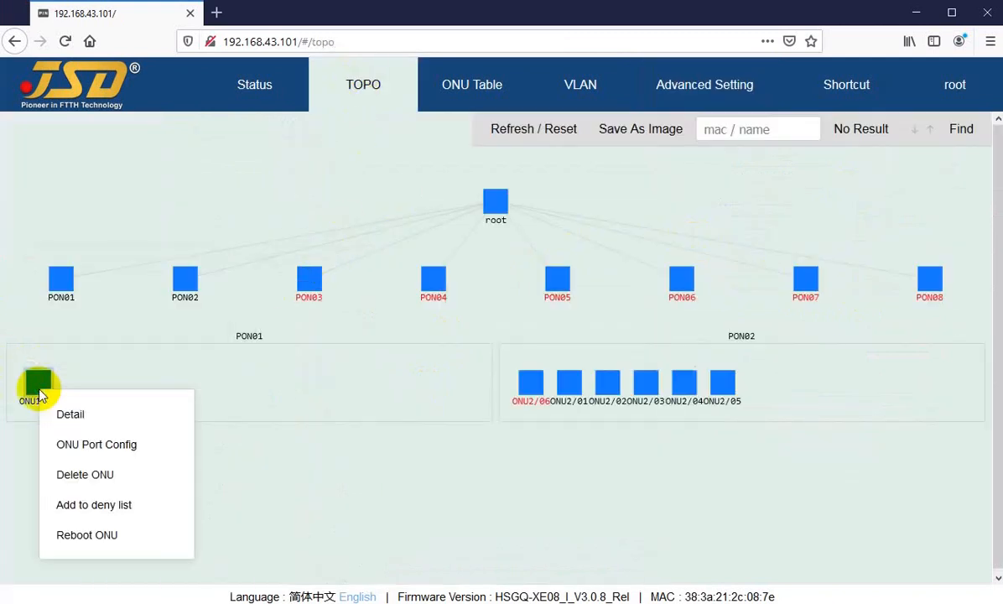
click(85, 451)
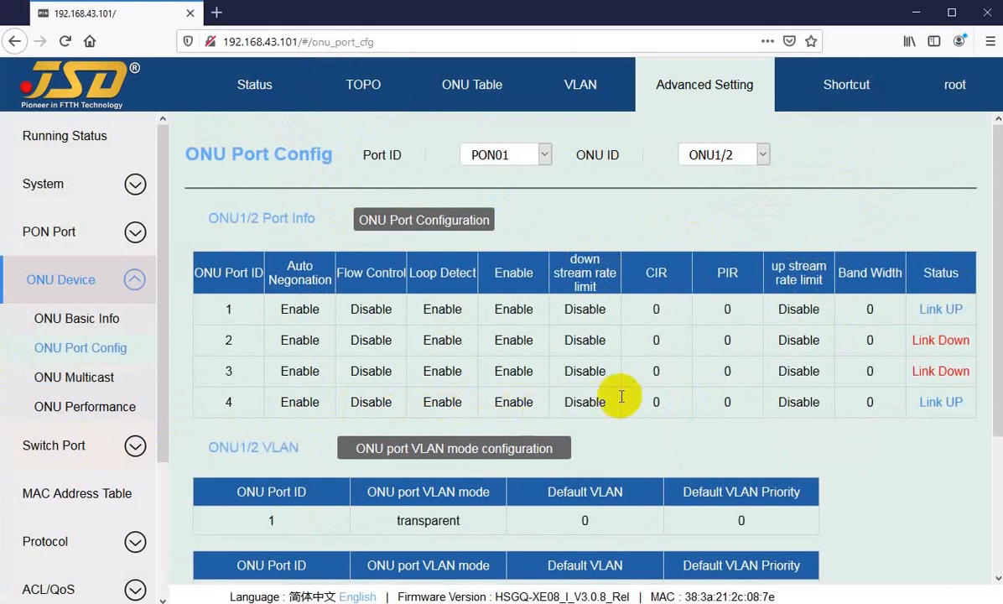
scroll(571, 426, down, 3)
scroll(455, 261, up, 3)
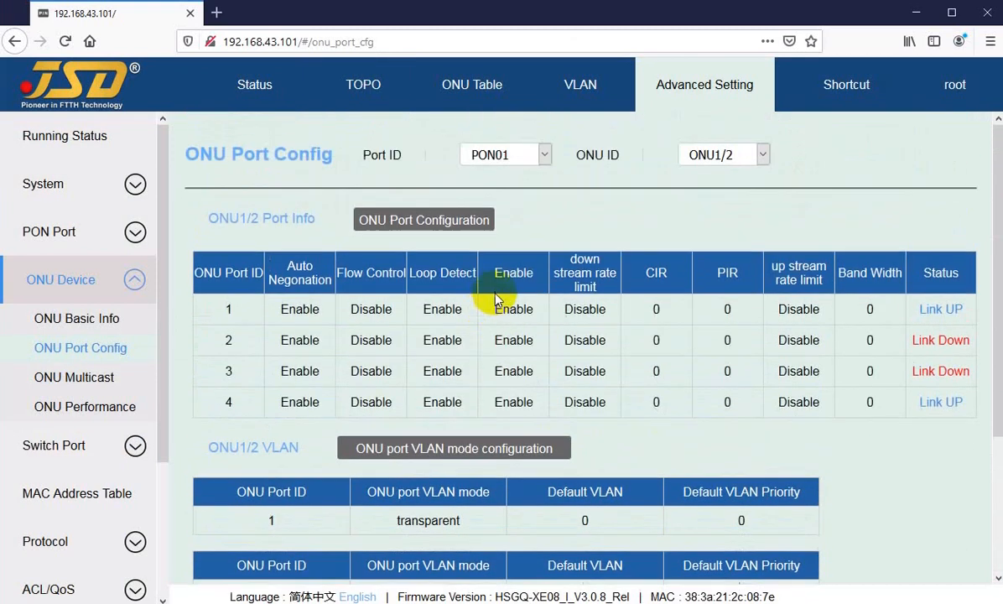
click(717, 157)
Return to the topology and view the management actions available for ONU1/02, including deletion, deny list and reboot.
click(369, 85)
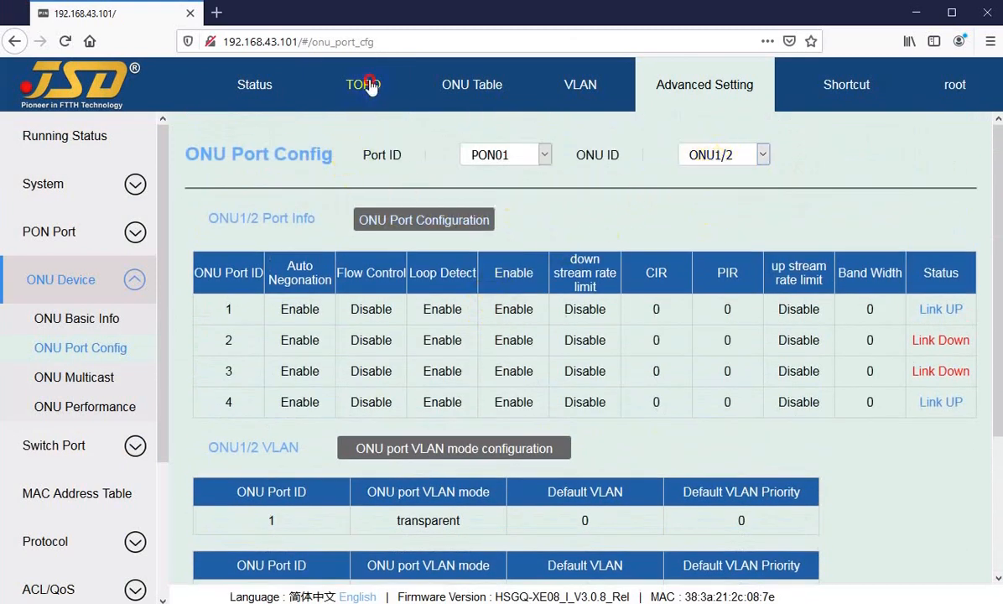
click(366, 85)
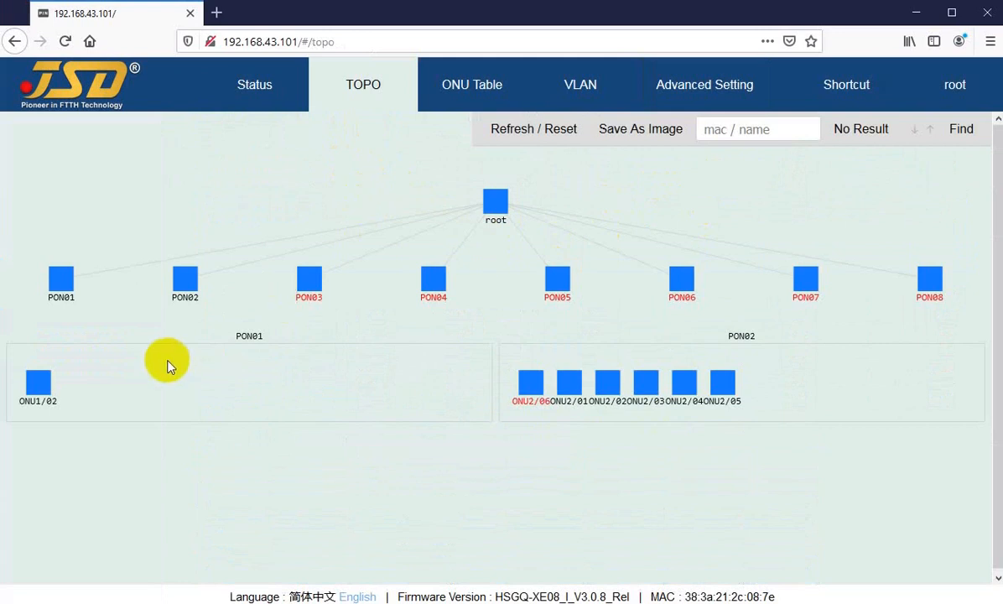
right_click(35, 384)
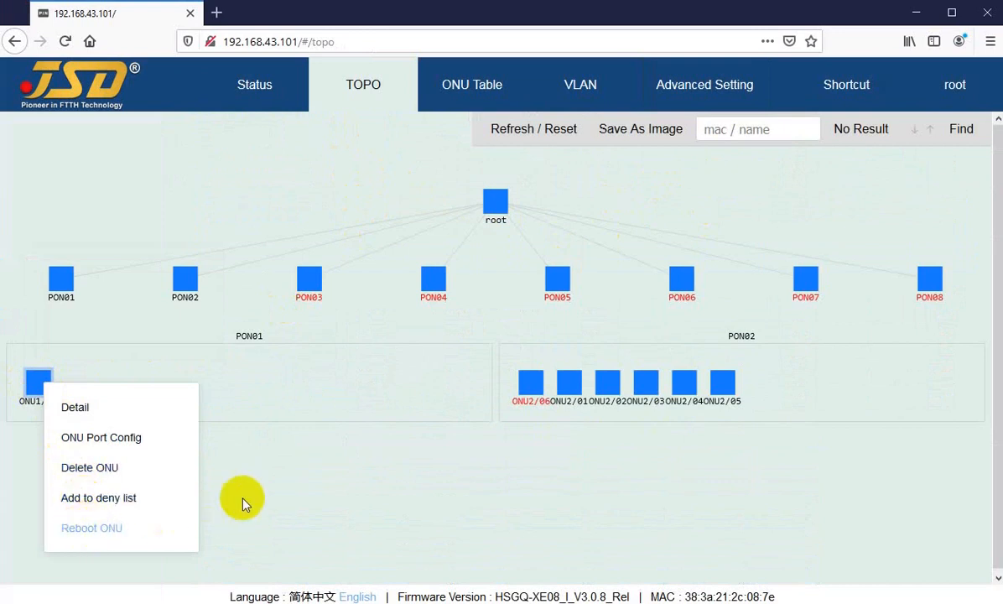
Inspect the status details of the PON02 ONUs in the topology, including ONU2/06, and expand the PON02 node.
click(529, 384)
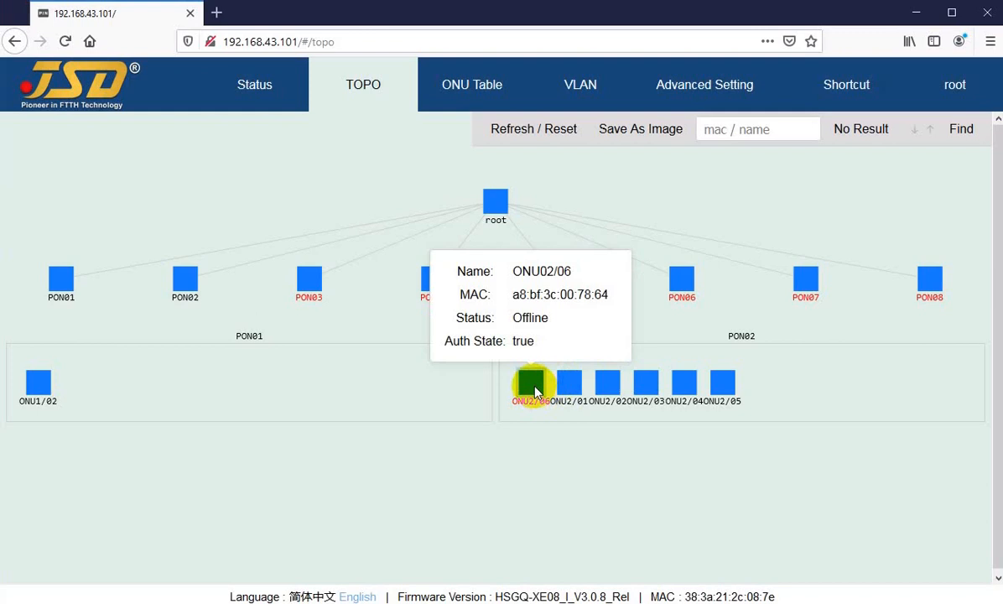
mouse_move(725, 392)
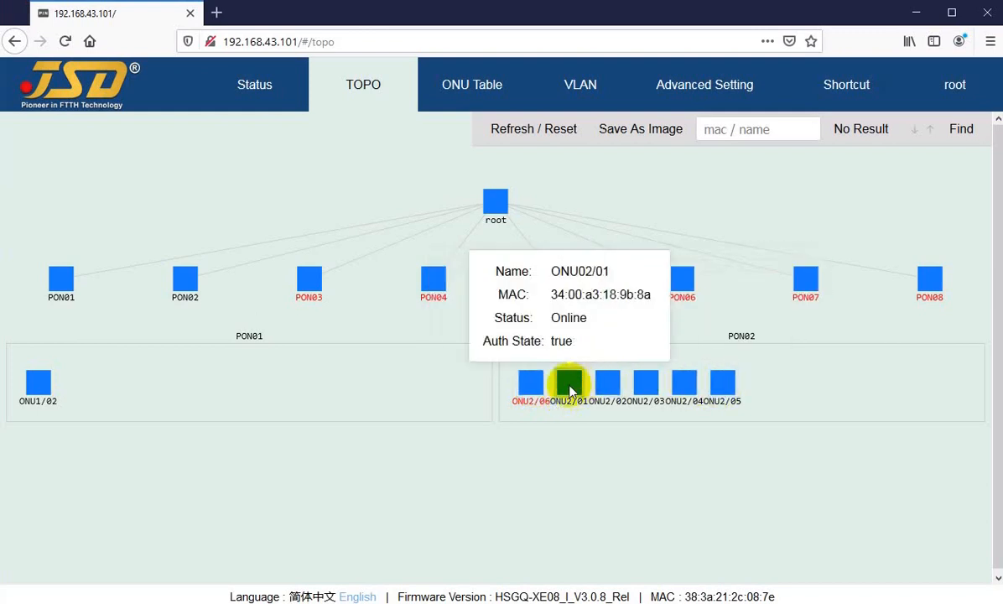
click(184, 289)
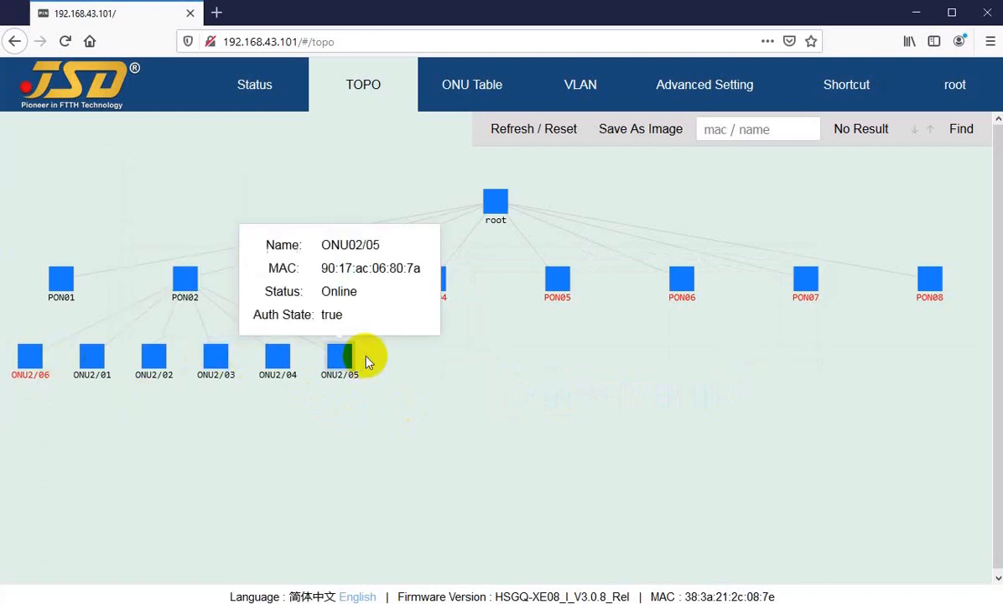
mouse_move(336, 372)
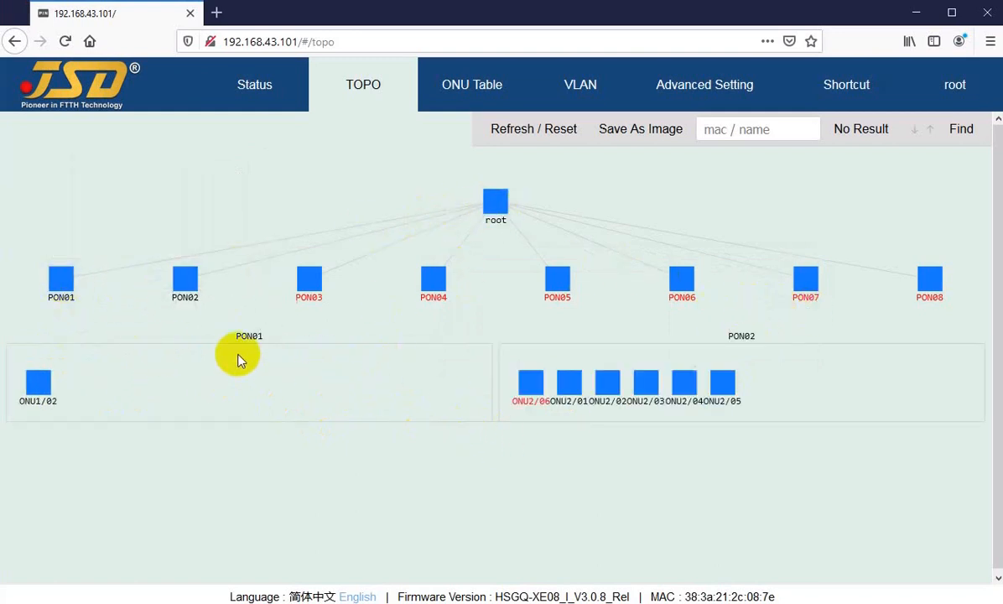
Open the ONU Table and set its Port ID filter to All.
click(365, 86)
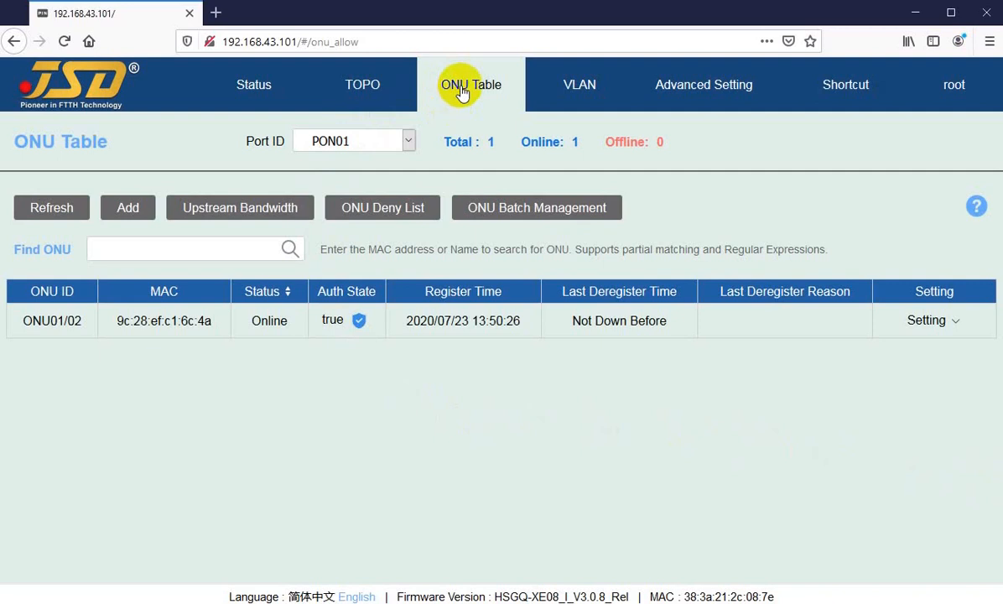
click(408, 141)
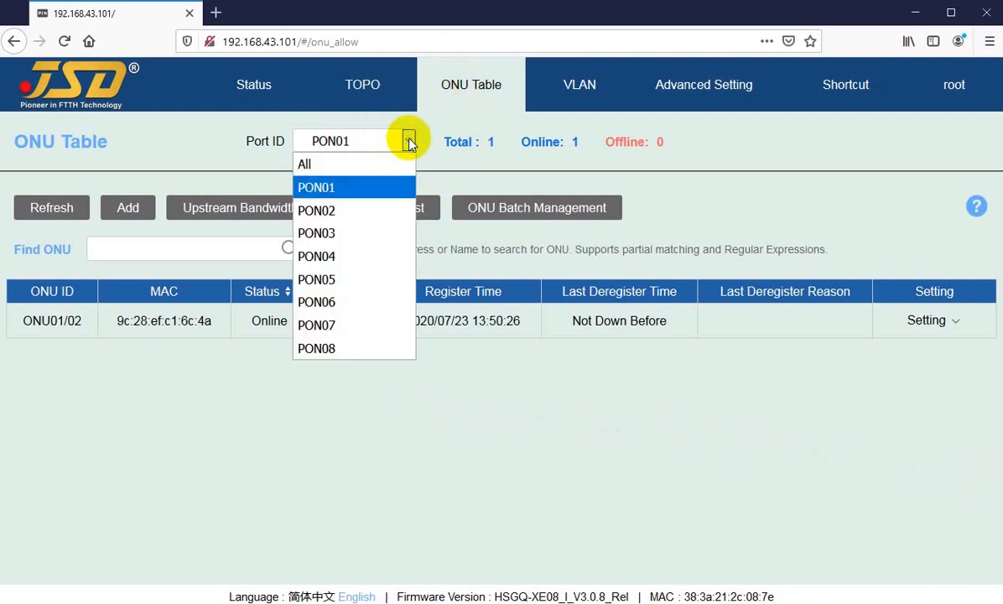
click(318, 187)
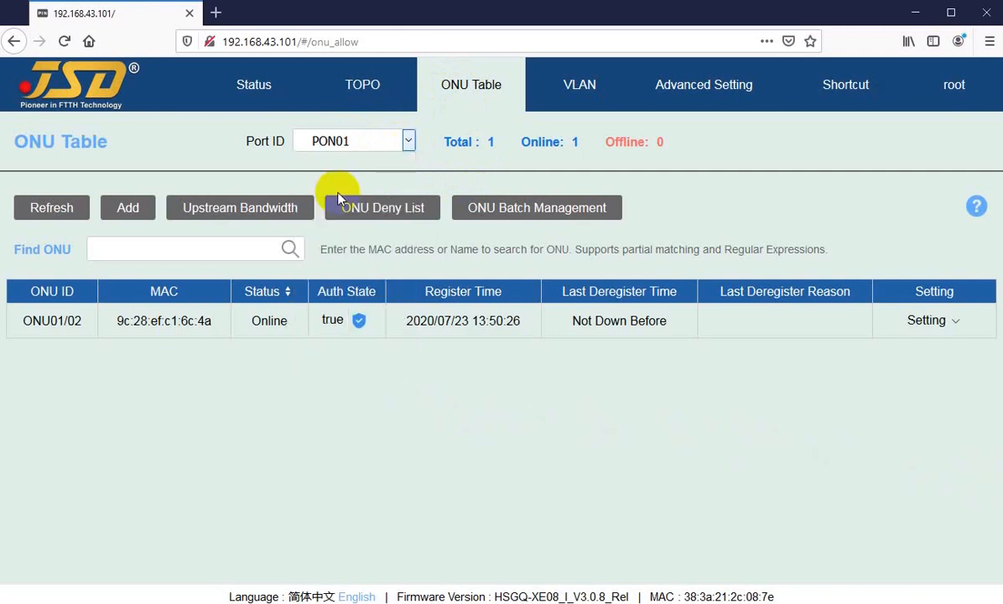
click(414, 142)
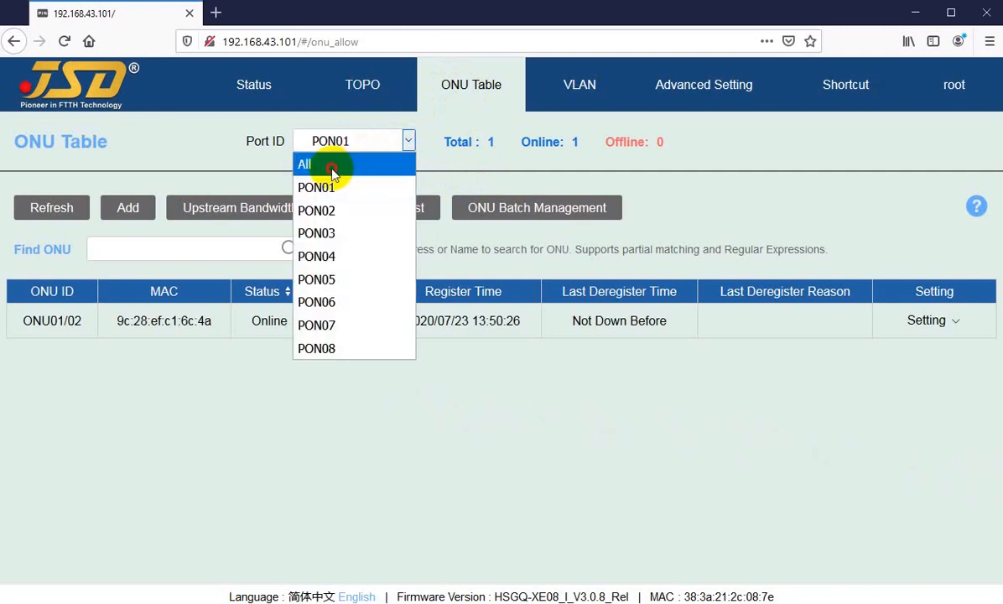
click(332, 172)
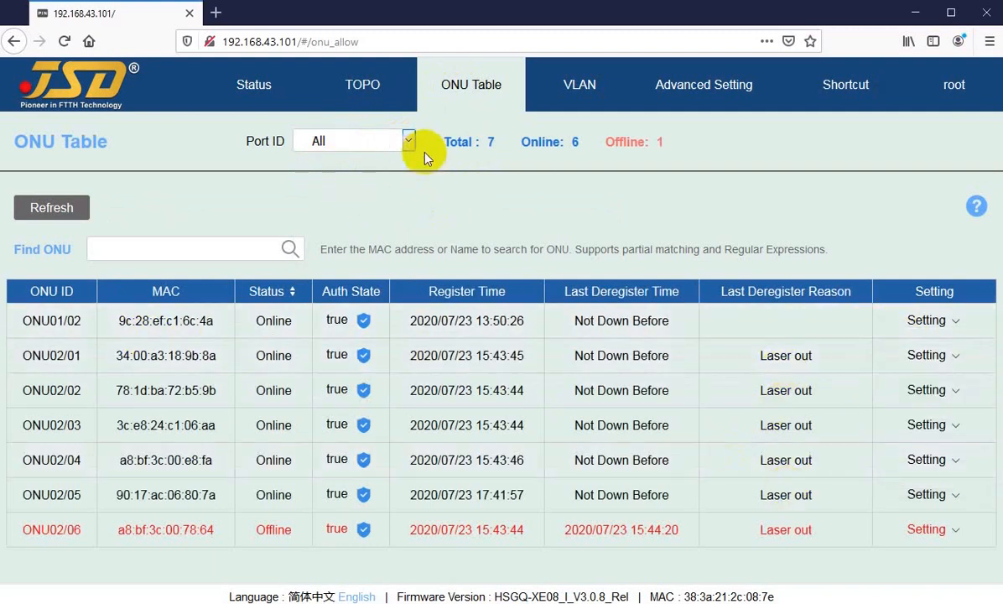
Review the Total, Online and Offline ONU counts with the Port ID filter on All.
drag(437, 141, 490, 140)
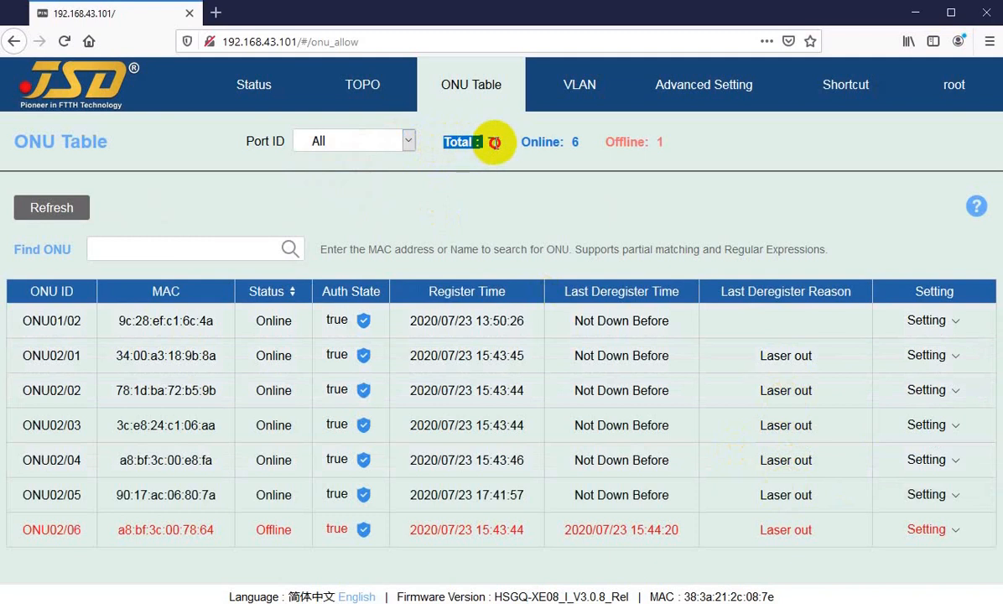
click(314, 139)
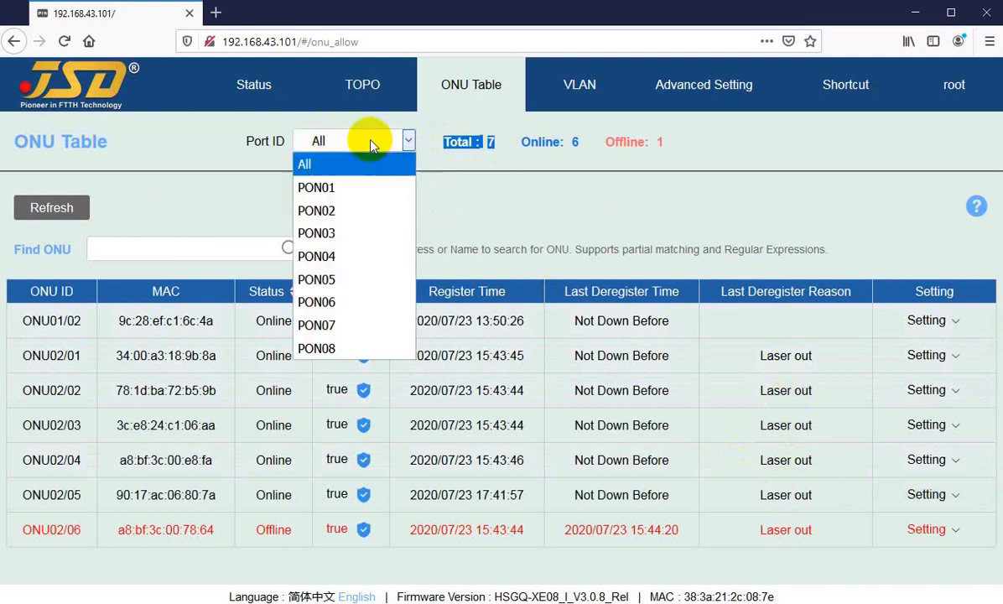
click(308, 165)
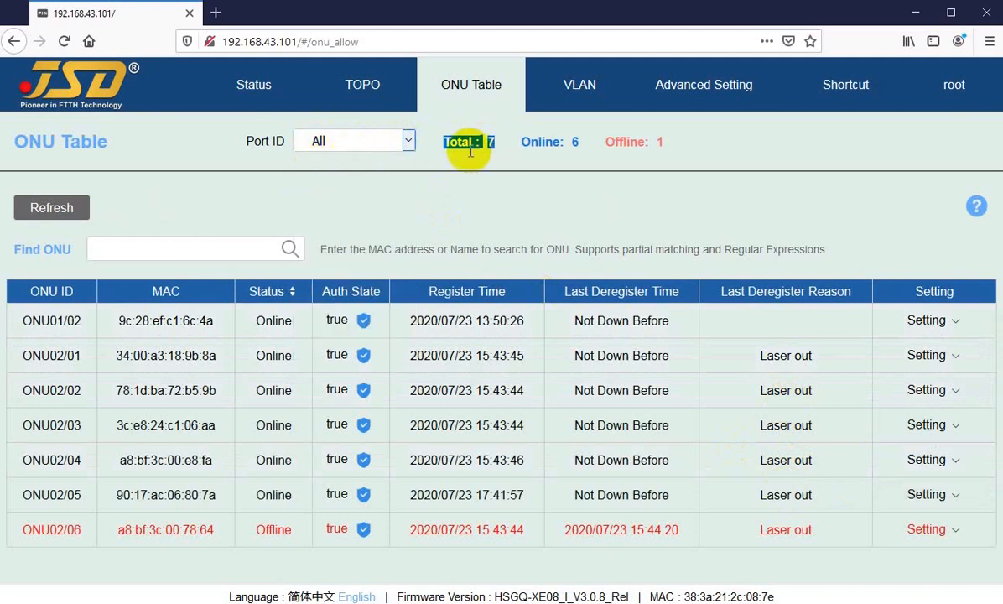
click(449, 140)
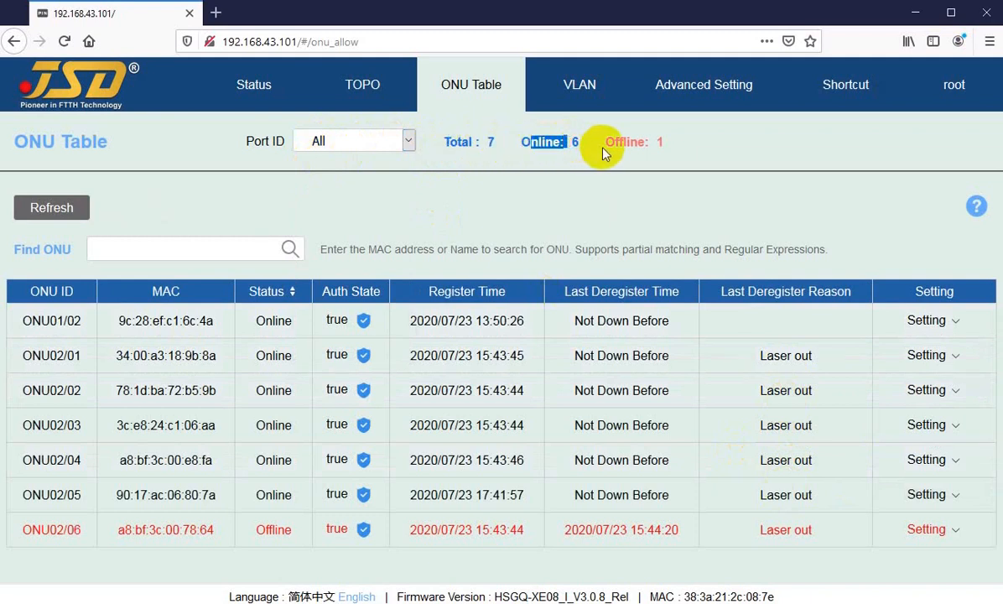
drag(614, 141, 649, 142)
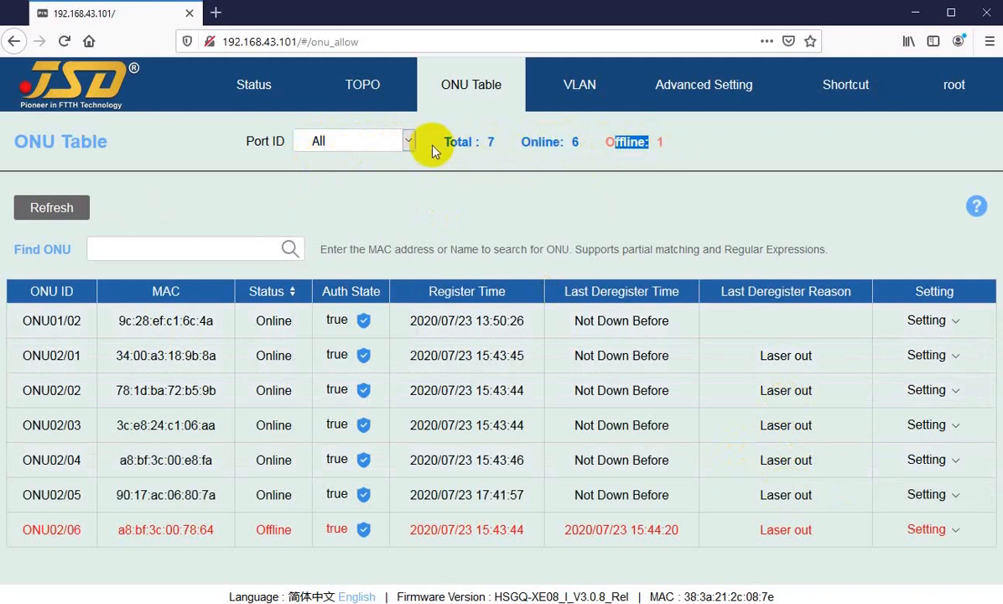
Filter the ONU Table to PON01 to check its Total and Online counts, and switch the filter to PON02.
click(409, 141)
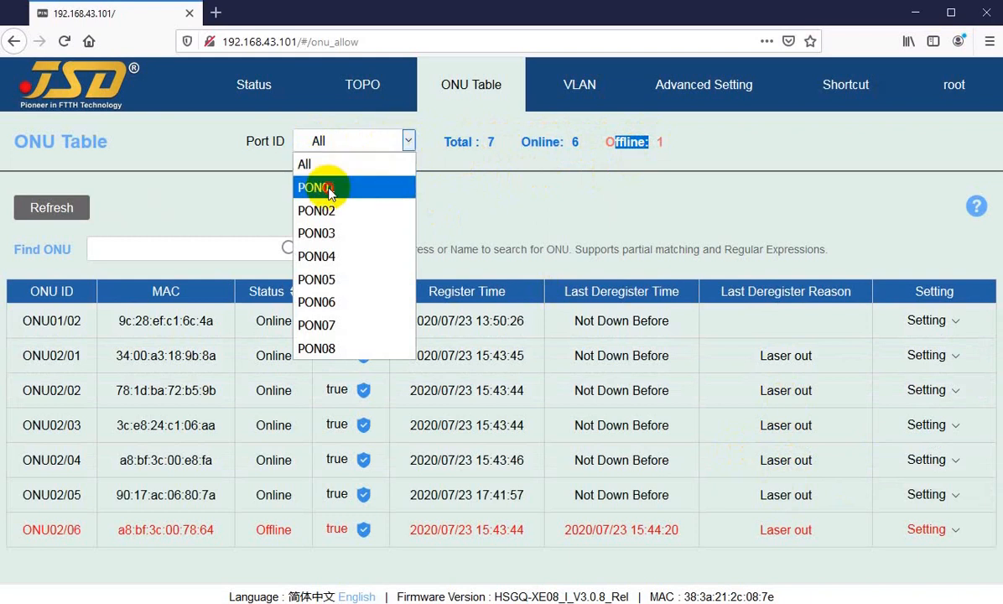
click(328, 192)
drag(442, 141, 479, 143)
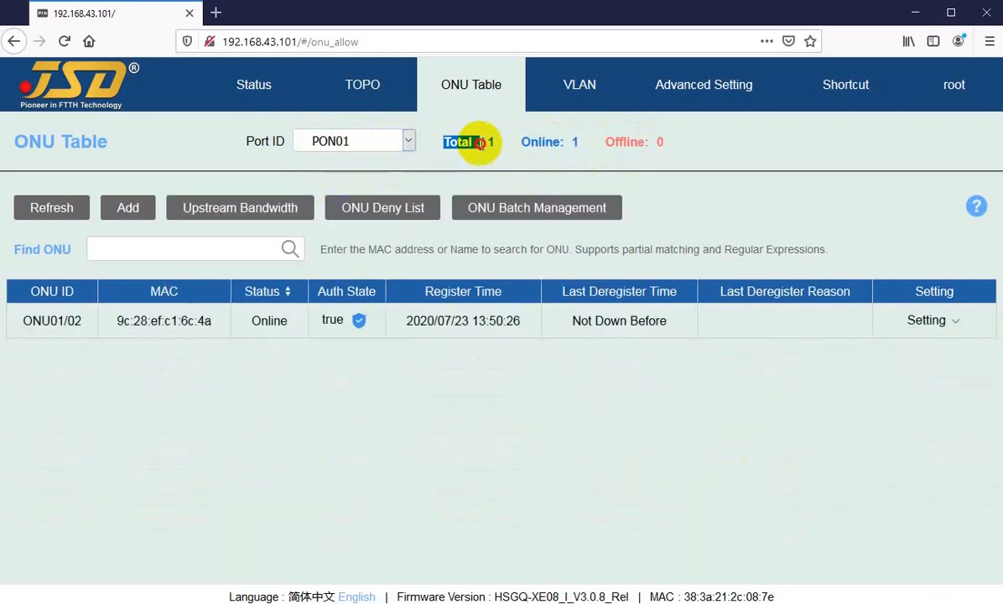
drag(543, 141, 578, 143)
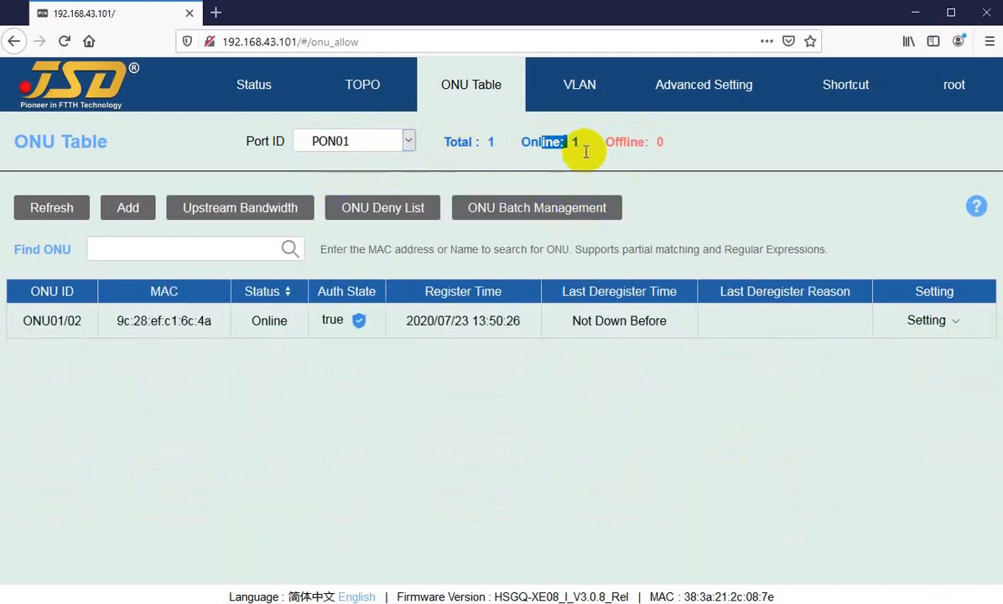
click(408, 141)
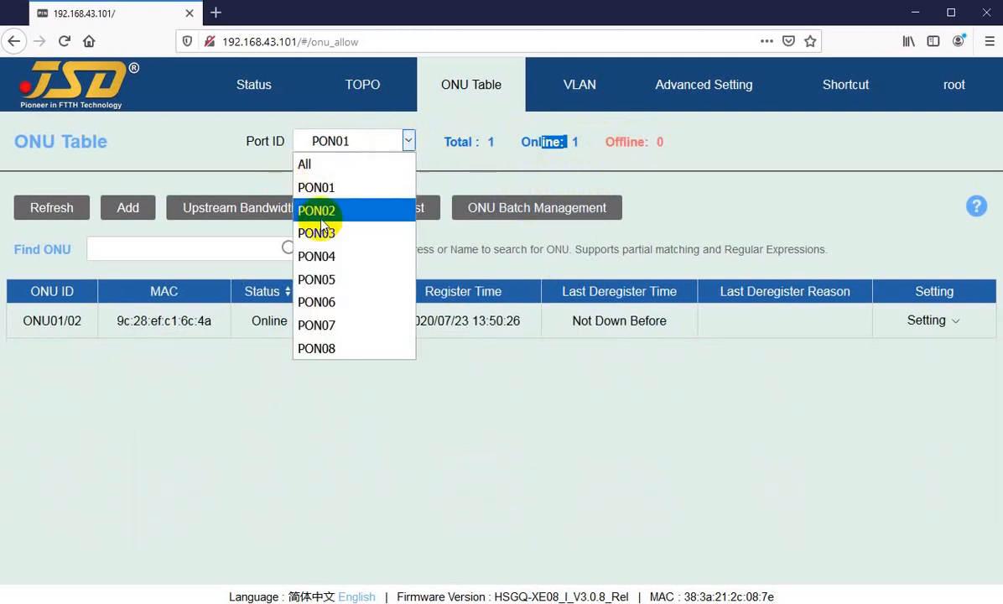
click(316, 211)
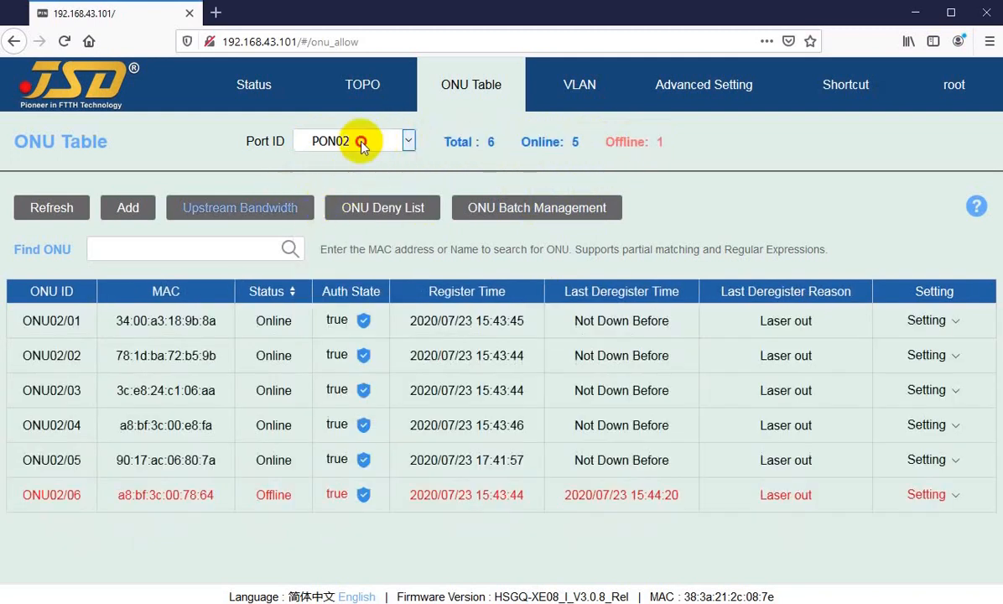
Reselect PON02 in the ONU Table's Port ID filter and review its Online and Offline counts and ONU rows.
click(361, 142)
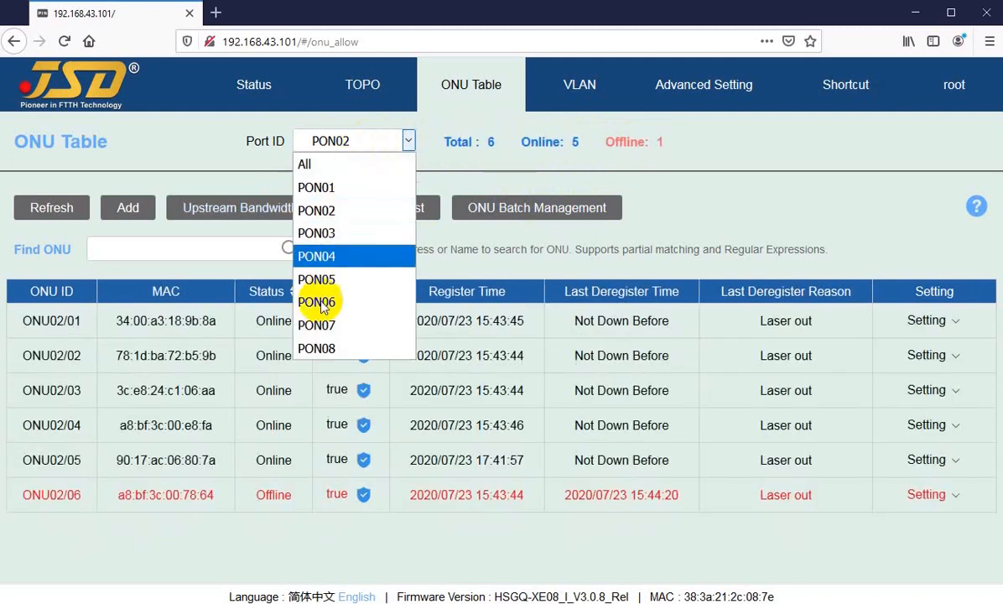
click(319, 211)
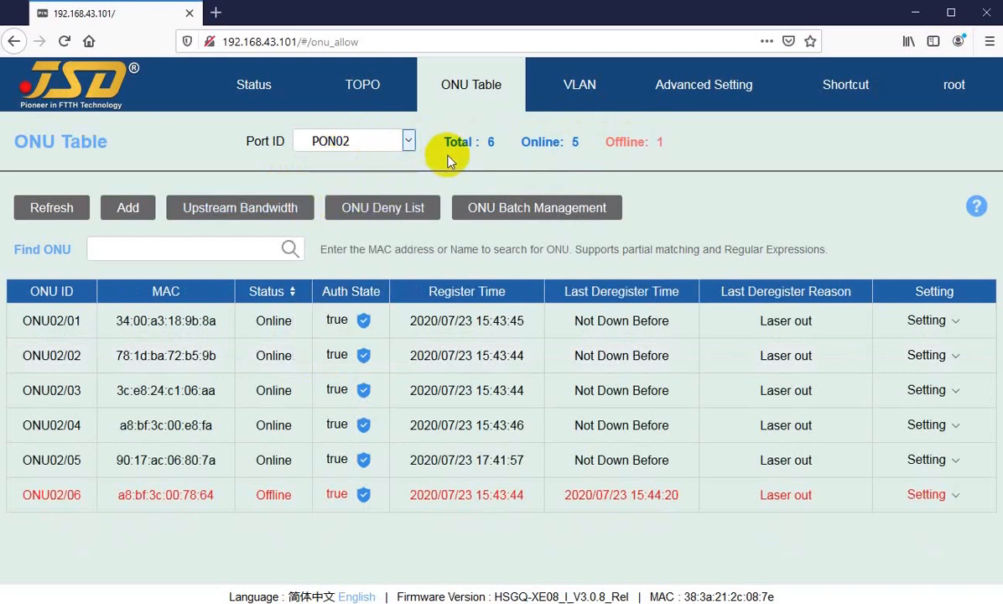
drag(526, 143, 646, 145)
click(939, 496)
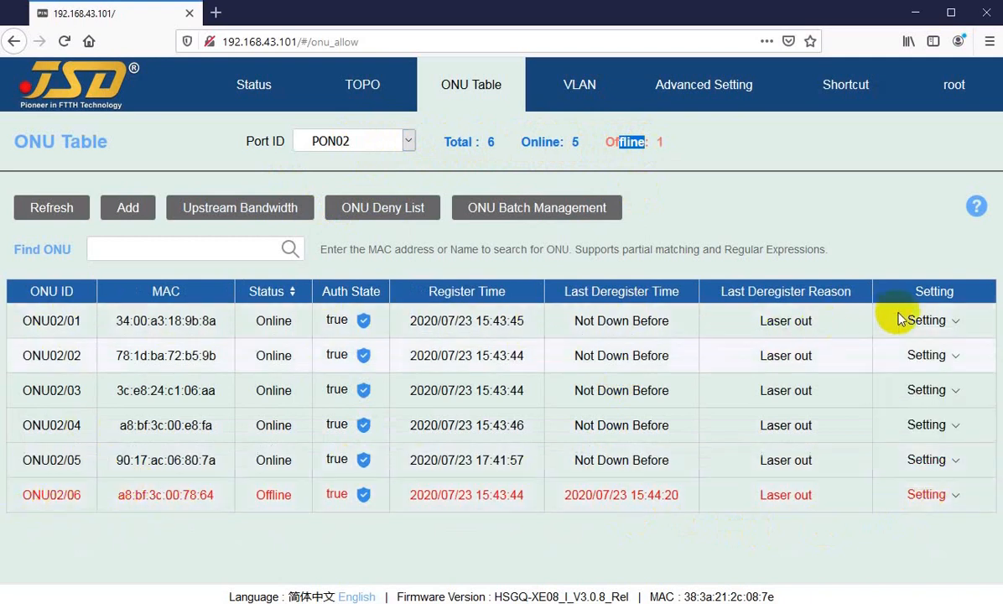
mouse_move(918, 322)
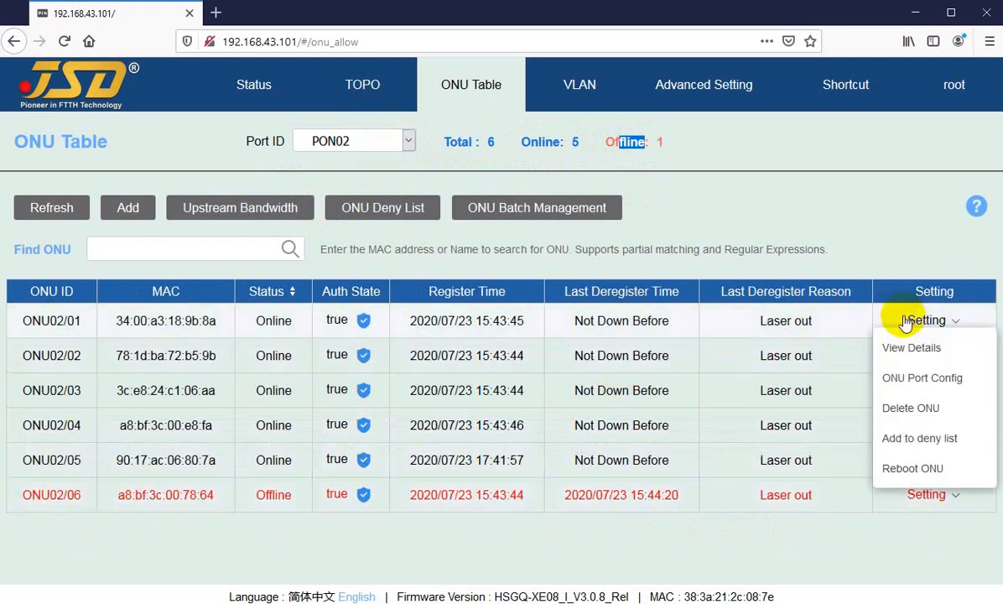
click(673, 201)
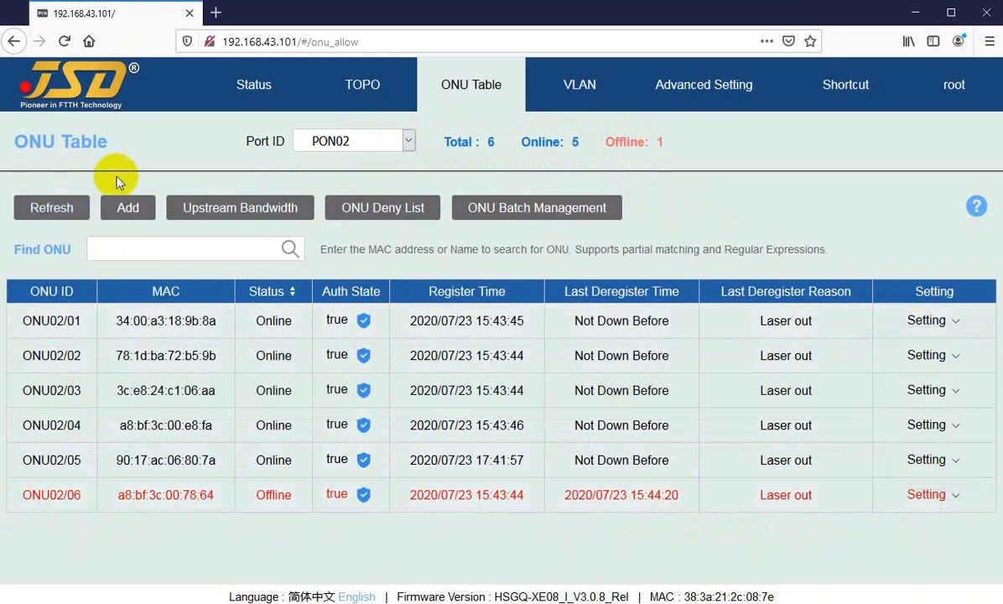
Set the ONU Table's Port ID filter to All and refresh the list.
click(379, 141)
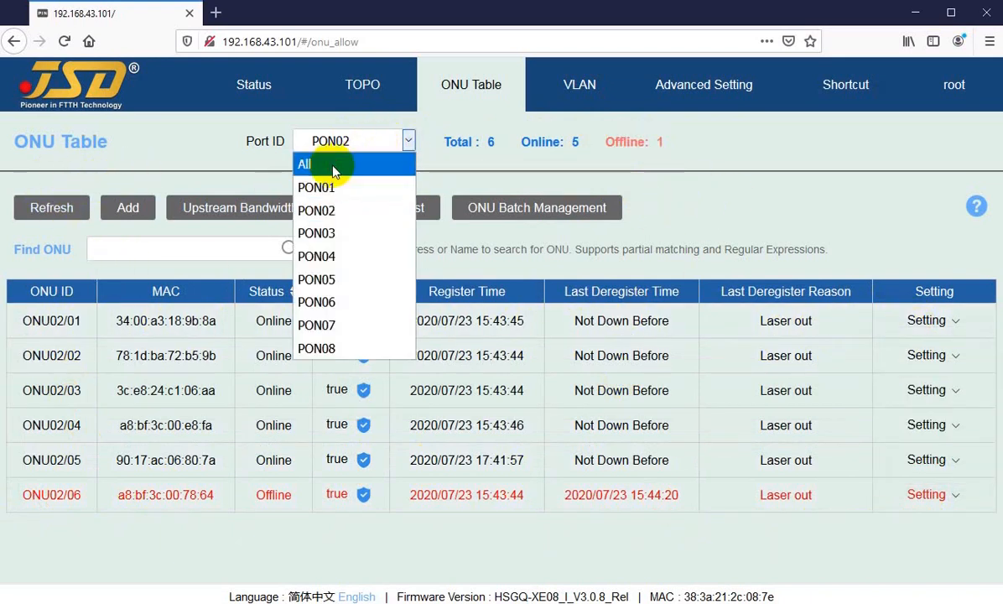
click(330, 163)
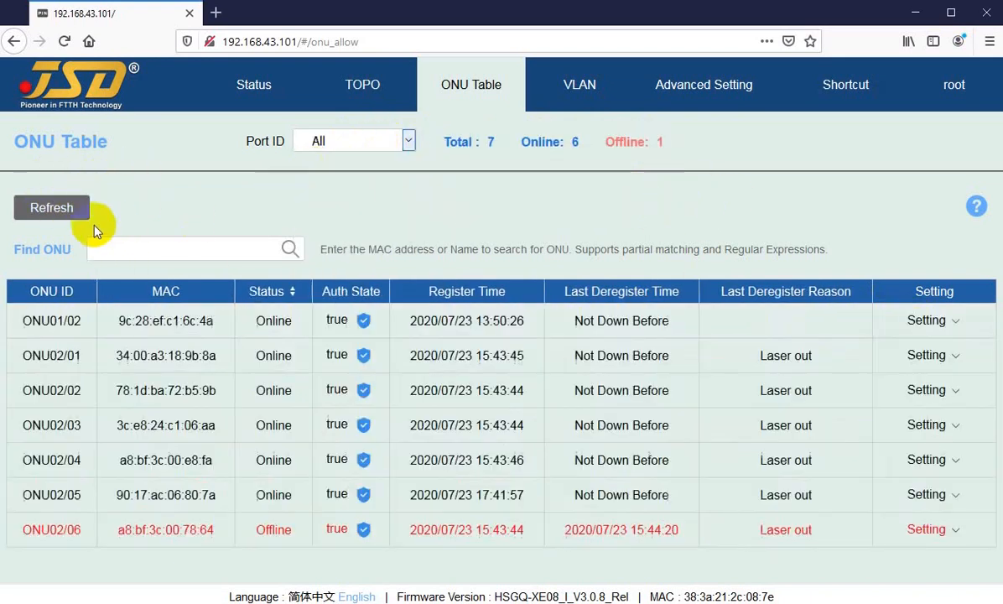
click(330, 143)
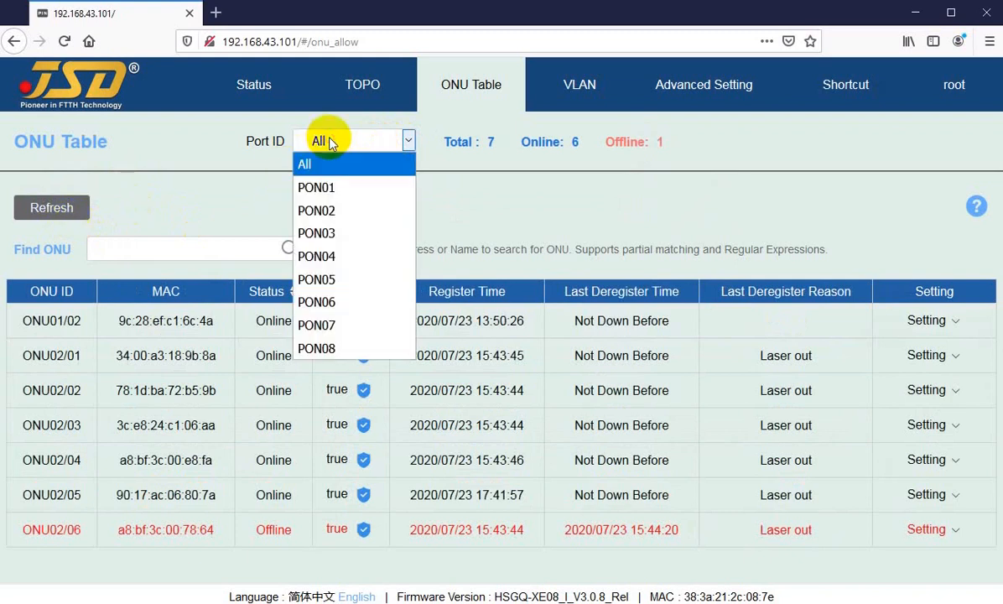
click(51, 207)
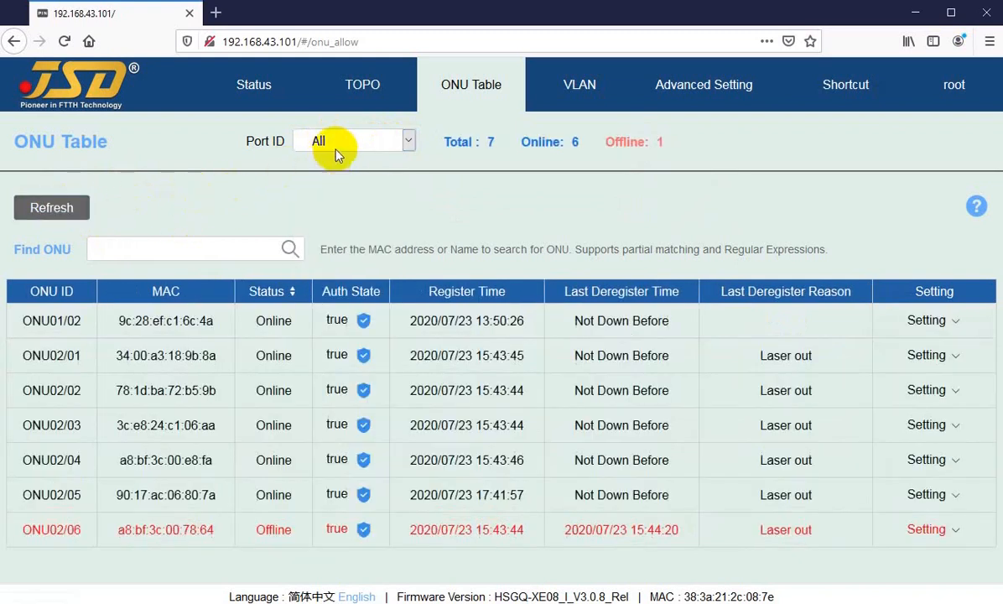
click(54, 208)
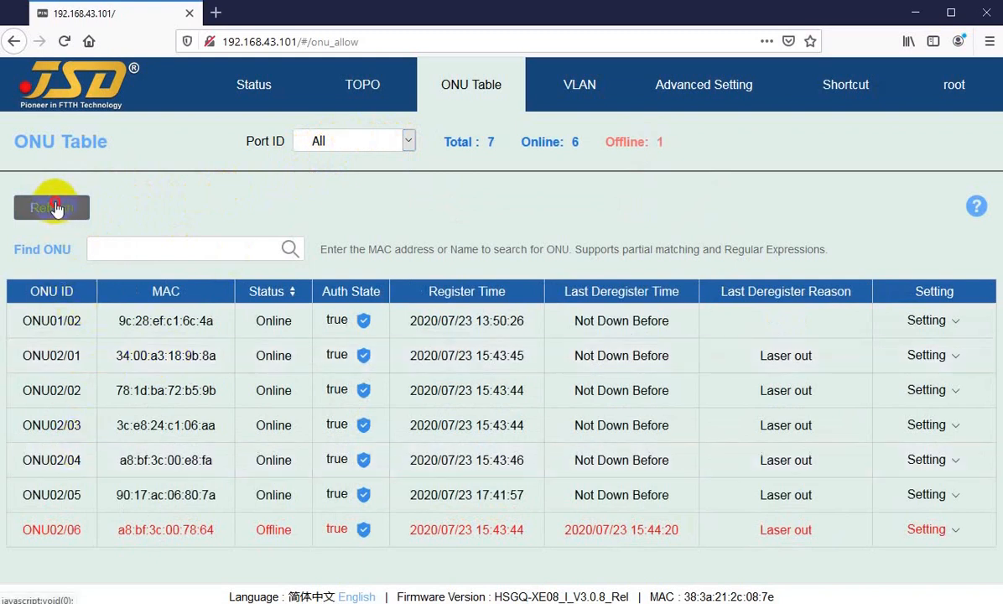
Filter the ONU Table to PON01 using the Port ID filter.
click(324, 140)
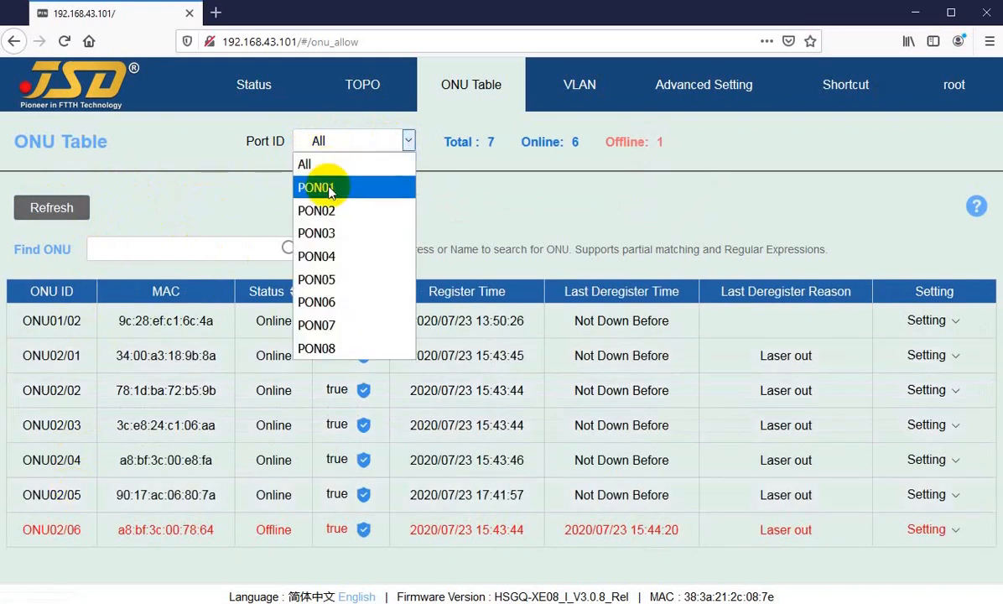
click(327, 187)
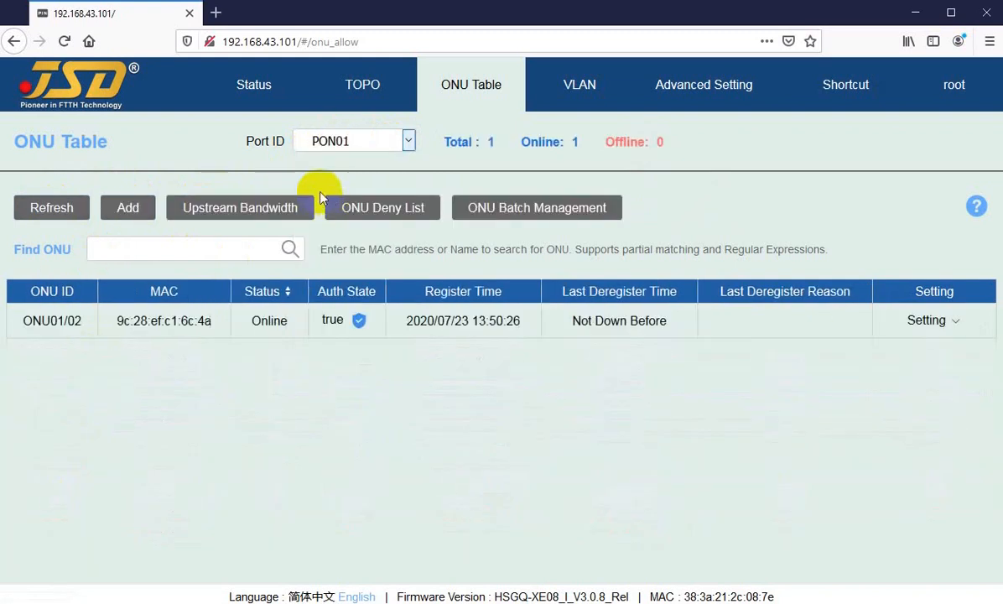
click(146, 182)
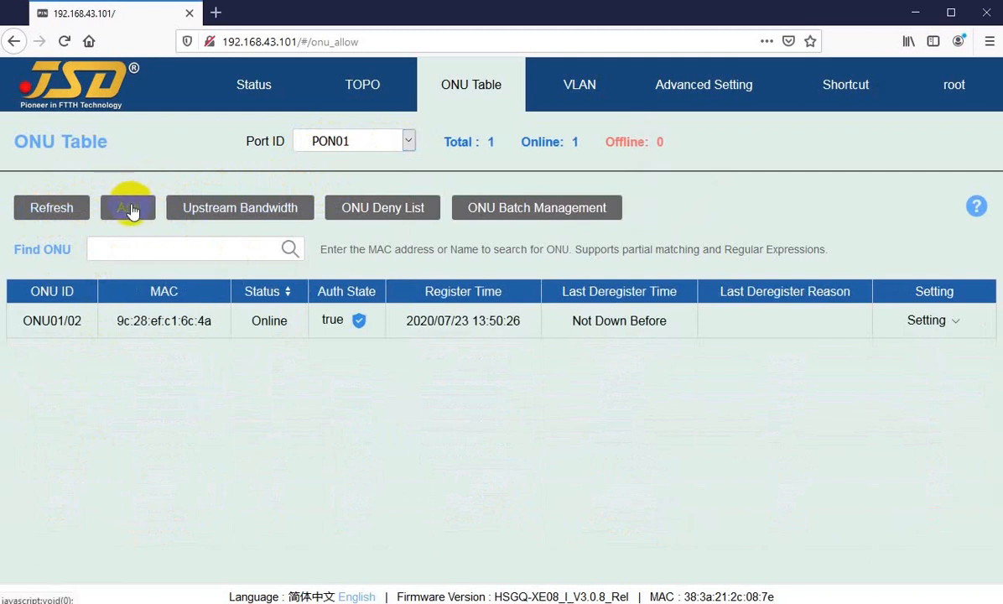
Start manually adding an ONU to PON01 and enter ONU ID 3.
click(128, 208)
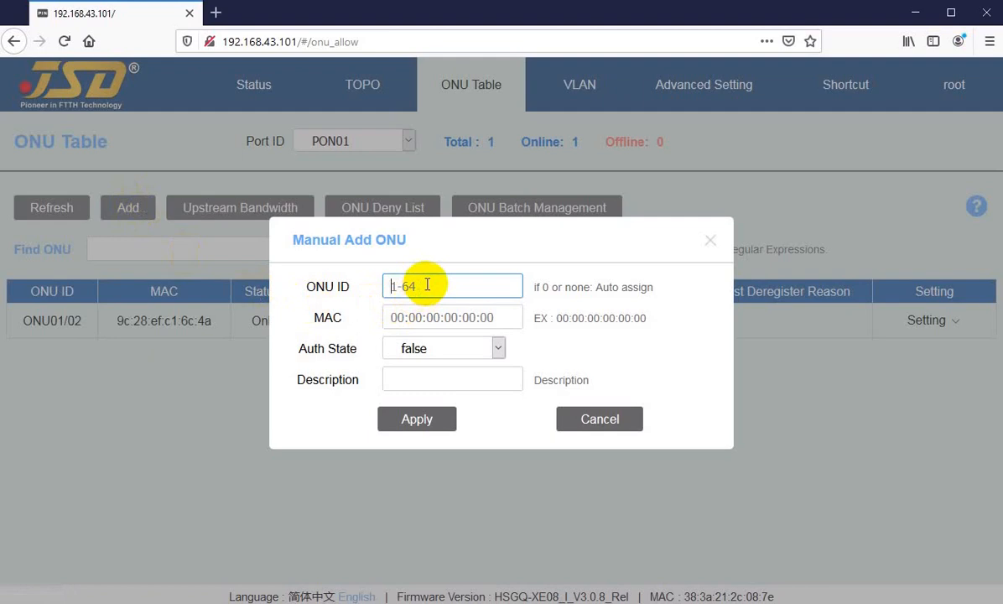
text(3)
key(Tab)
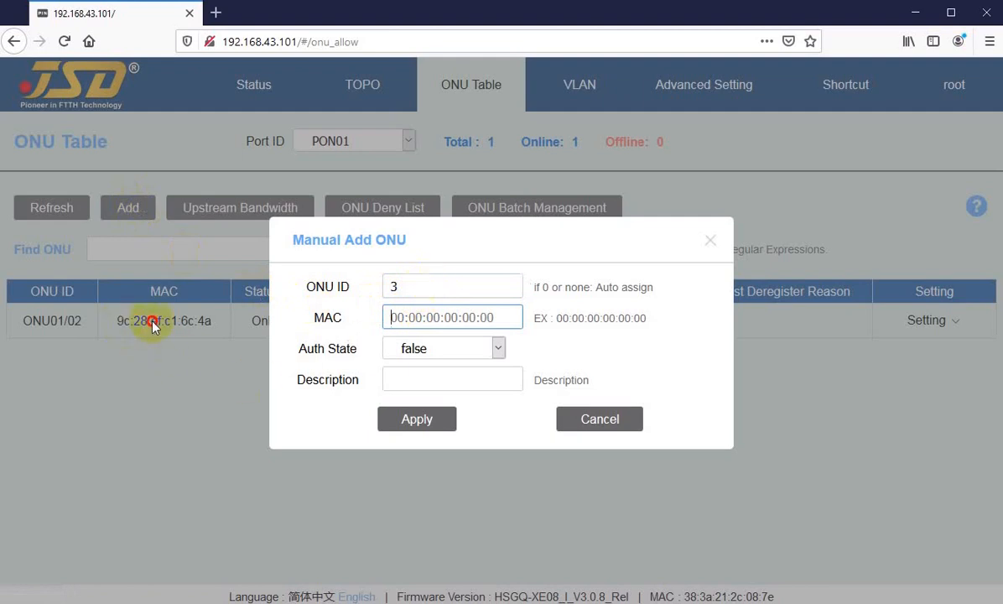
Try entering a MAC address for the new ONU, and clear the typed characters from the field.
click(154, 325)
click(407, 317)
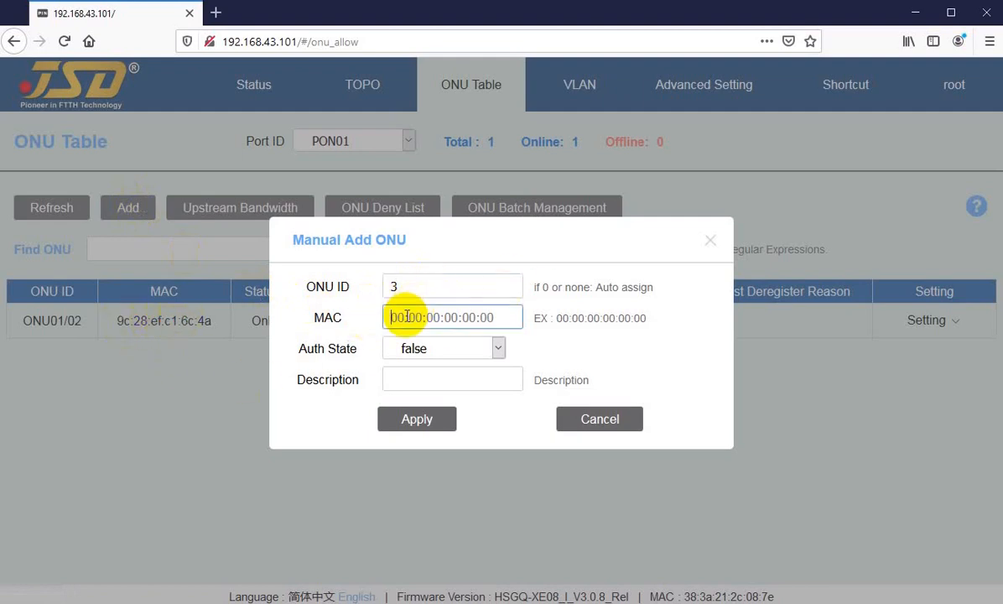
text(69c)
key(BackSpace)
key(BackSpace)
key(BackSpace)
text(9)
key(BackSpace)
key(BackSpace)
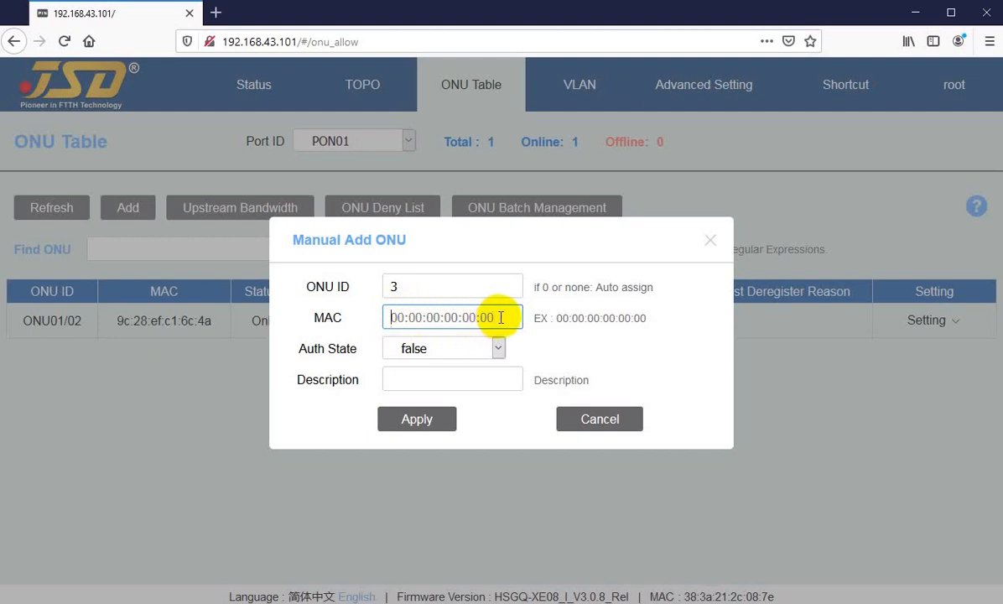
click(400, 316)
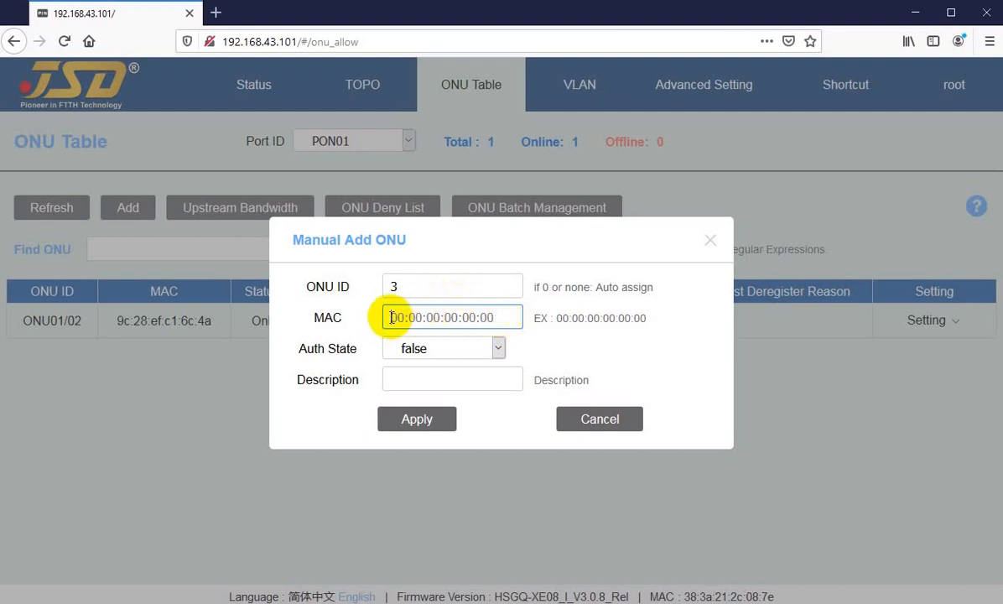
Check the Auth State options and Description field of the new ONU, and cancel the manual addition.
click(442, 348)
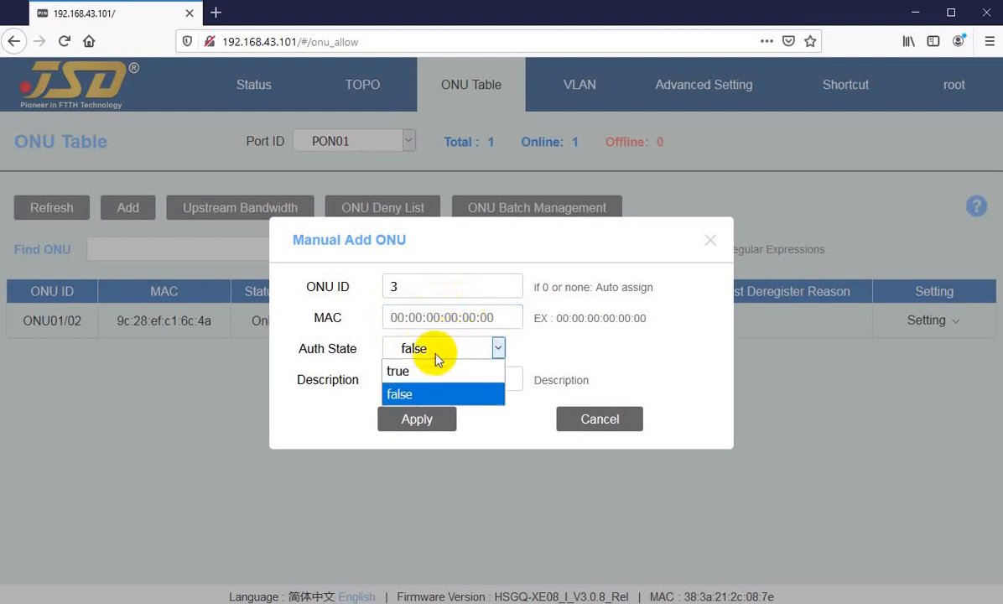
click(430, 356)
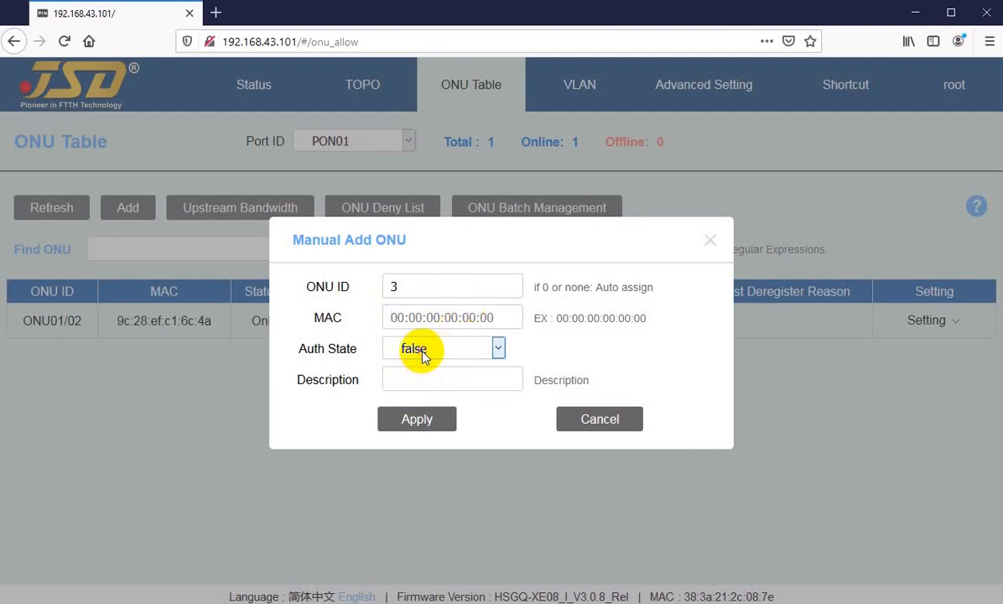
click(419, 380)
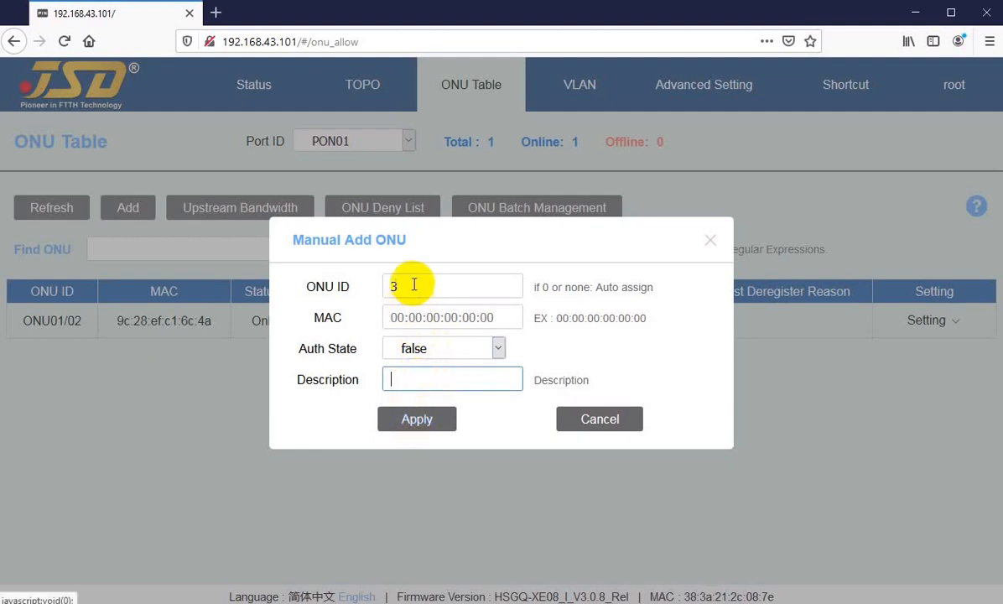
click(591, 419)
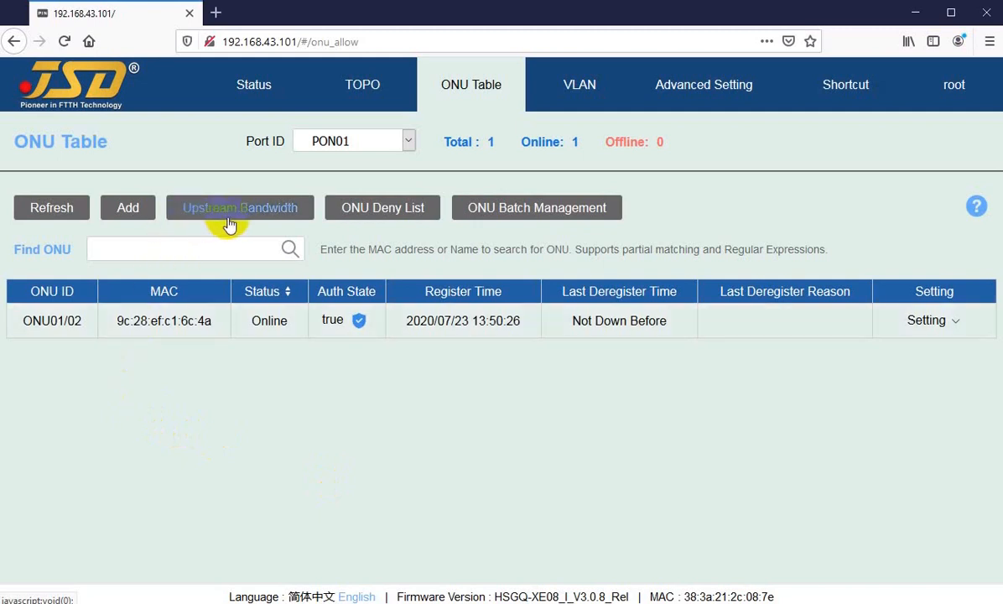
Reselect PON01 in the ONU Table's Port ID filter and open the Upstream Bandwidth page for that port.
click(354, 141)
click(358, 143)
click(355, 143)
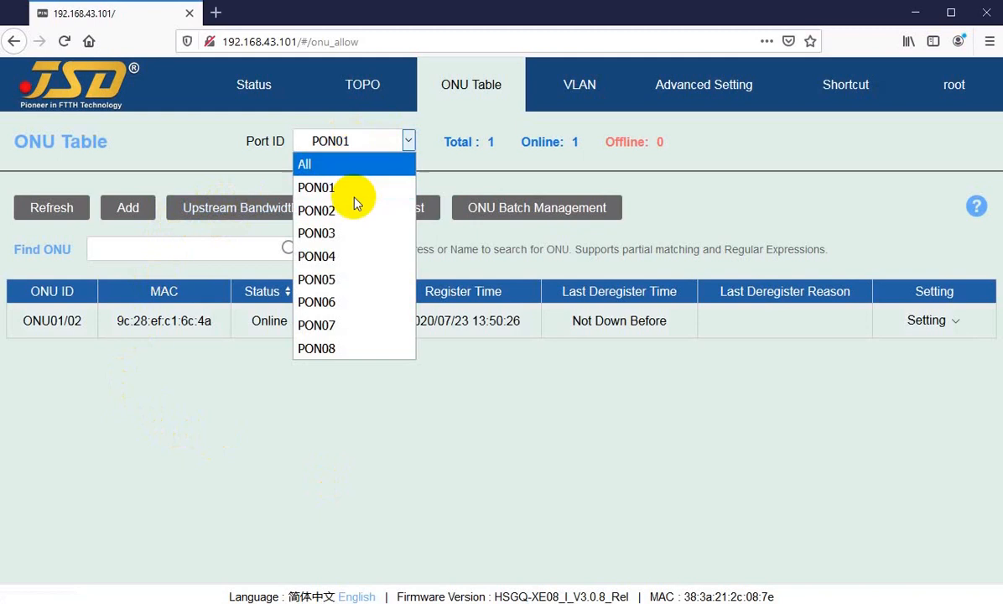
click(331, 186)
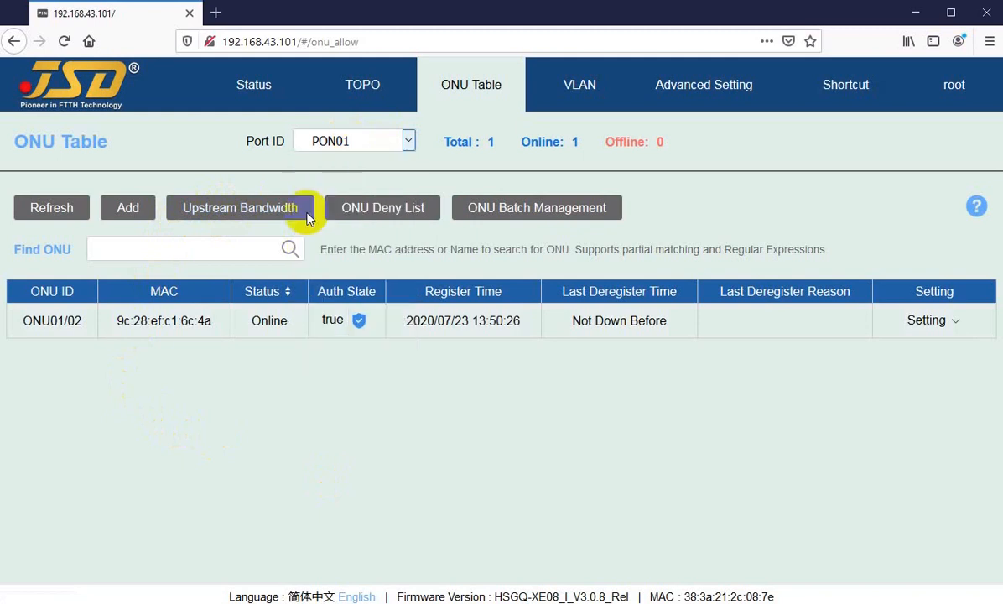
click(213, 206)
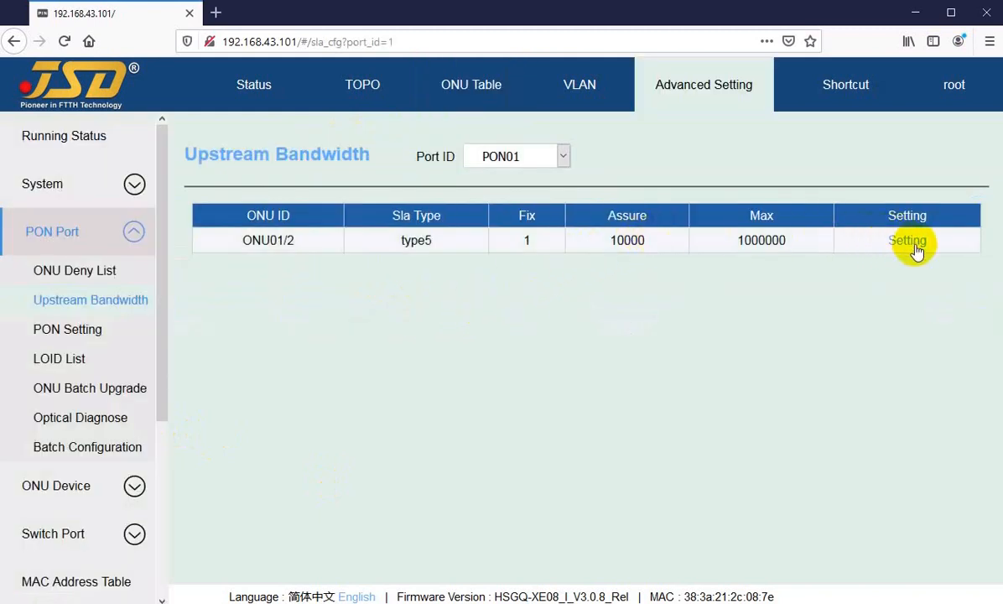
Return to the ONU Table and reselect PON01 in its Port ID filter.
click(454, 96)
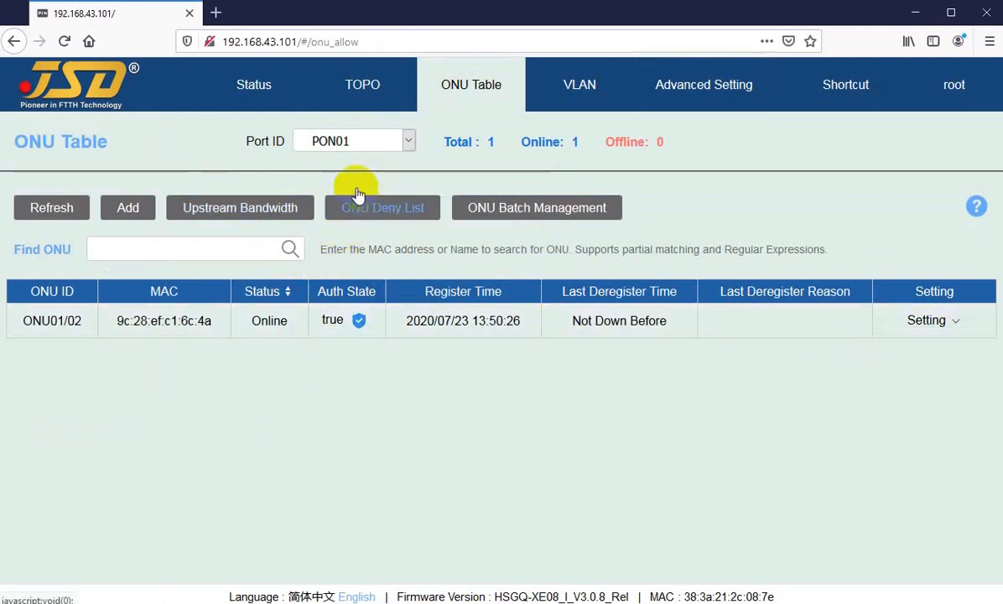
click(358, 142)
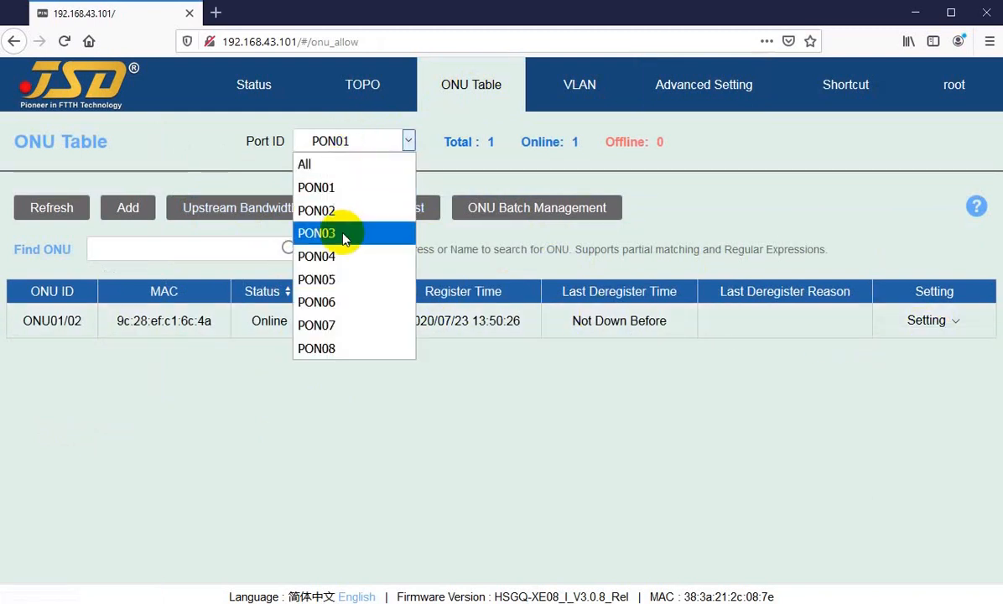
click(328, 192)
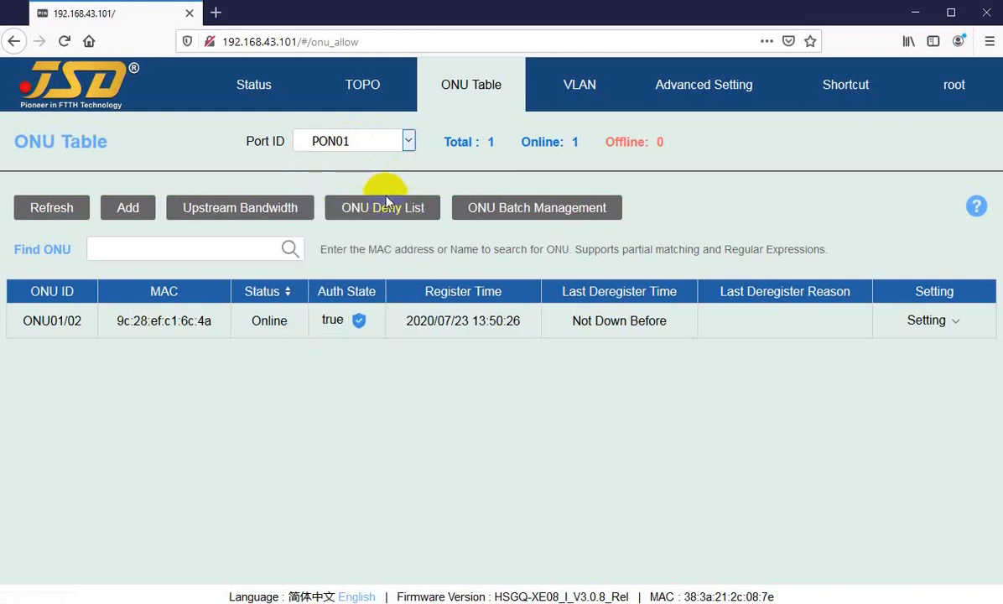
Filter the ONU Table to PON02 and open the ONU Deny List to review its Add and Delete Selected options.
click(372, 139)
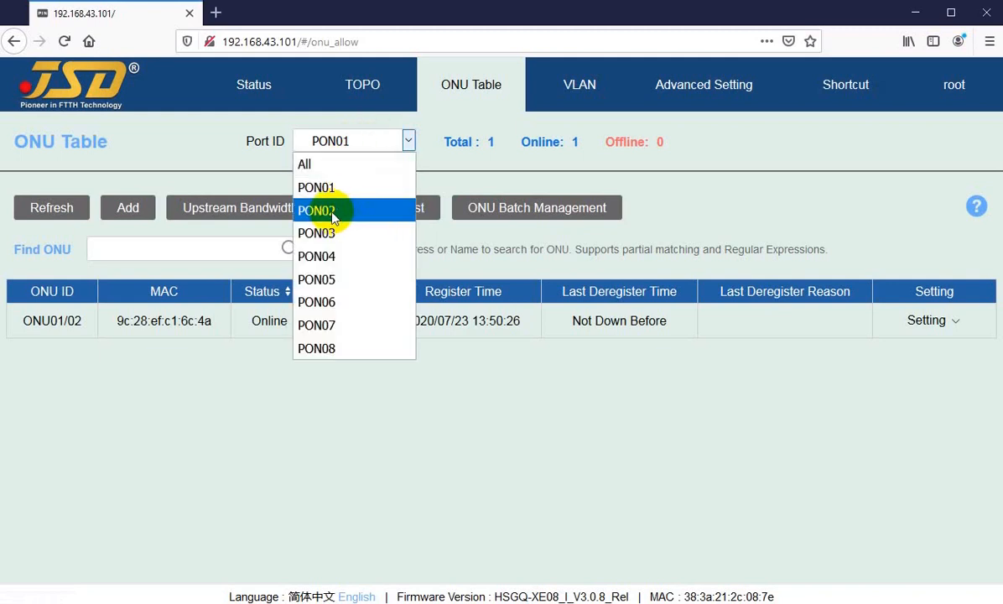
click(331, 211)
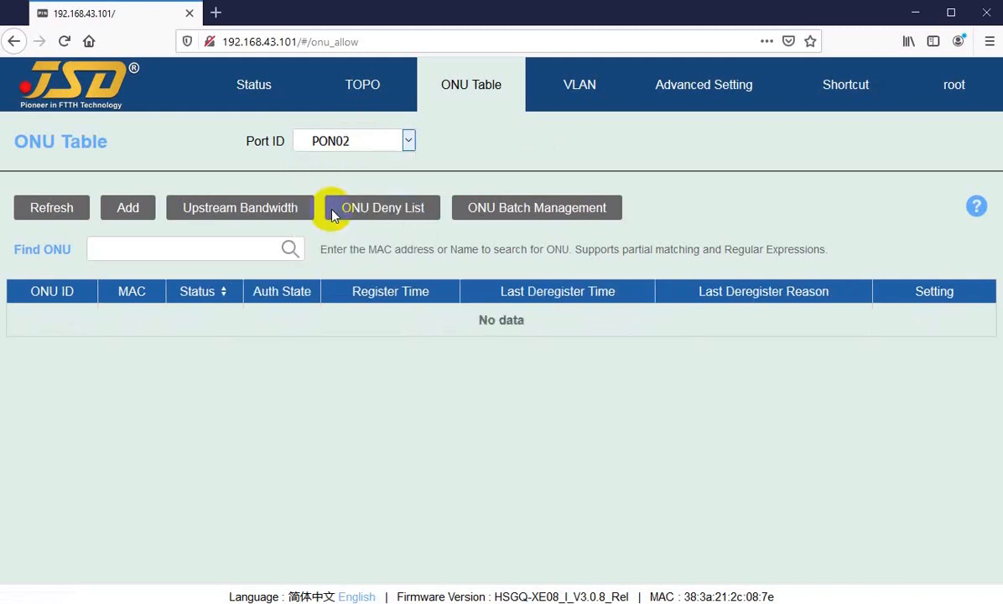
click(382, 207)
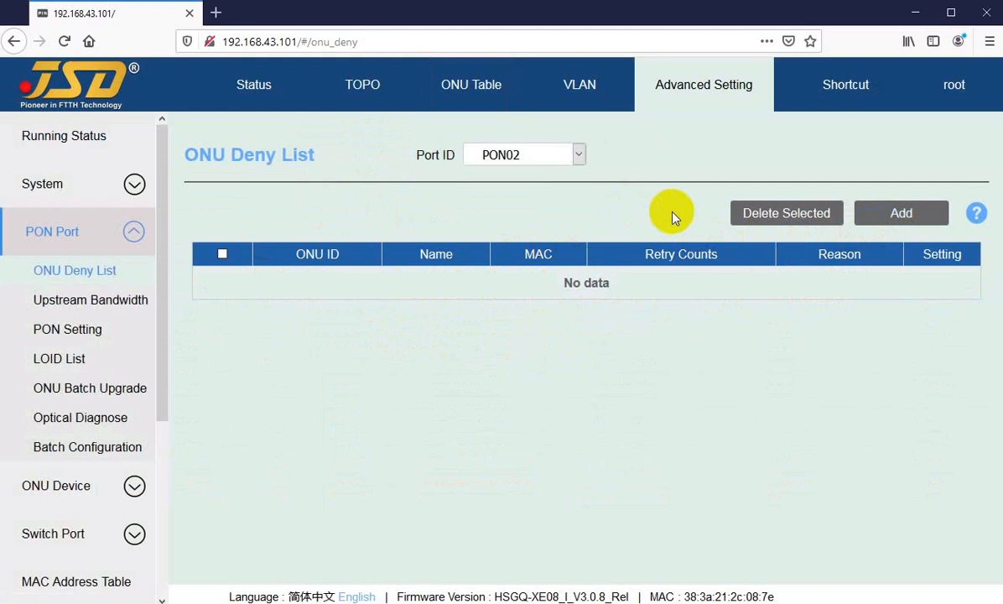
click(901, 220)
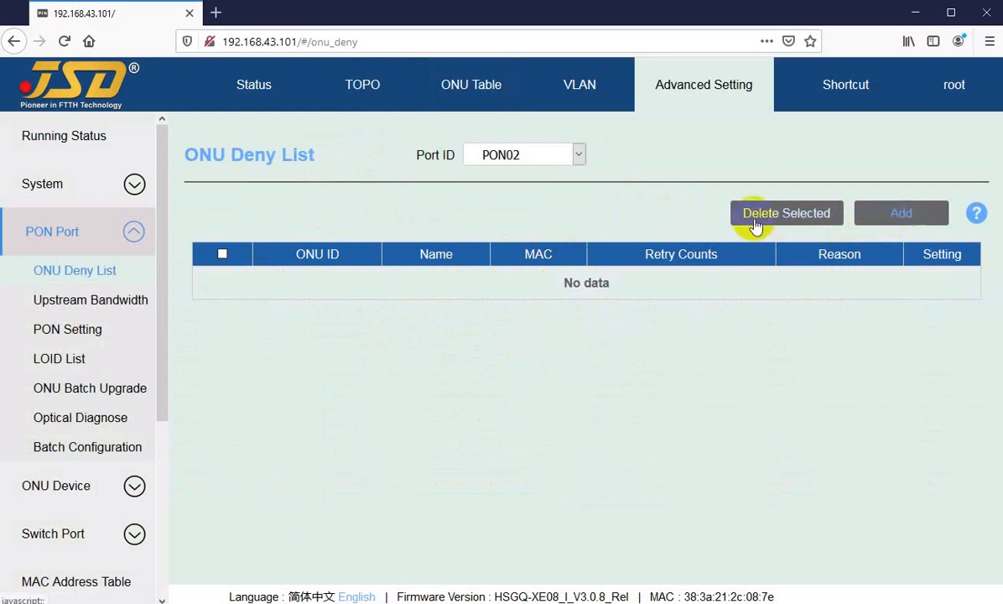
Return to the ONU Table, enter ONU Batch Management for PON02 and select all listed ONUs.
click(468, 92)
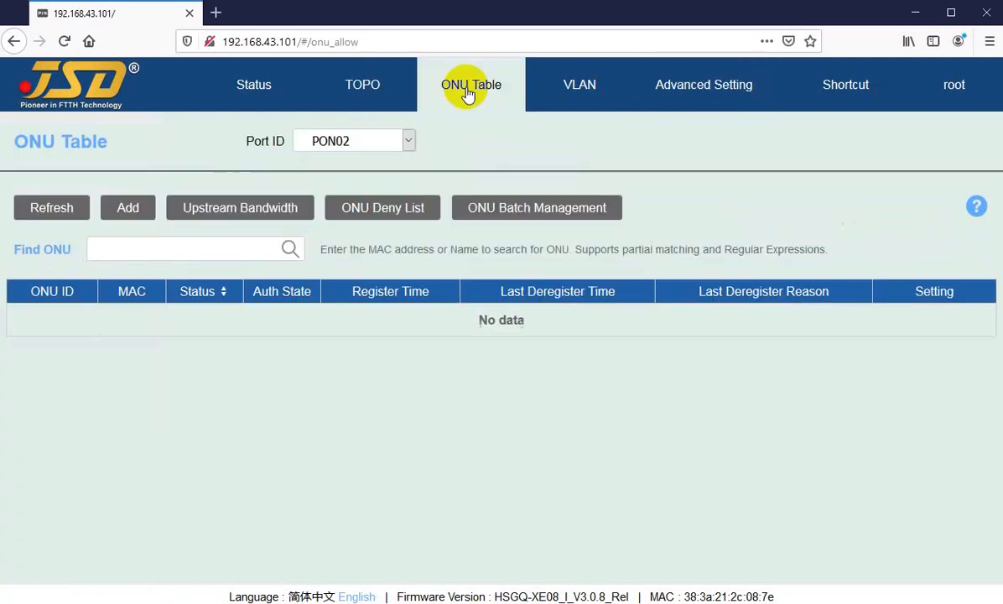
click(492, 213)
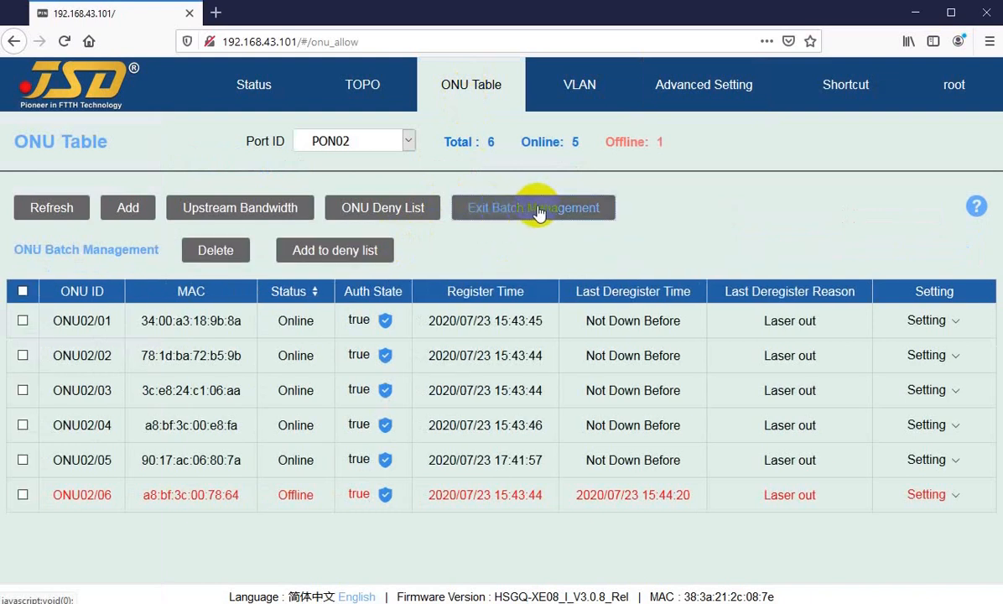
click(22, 292)
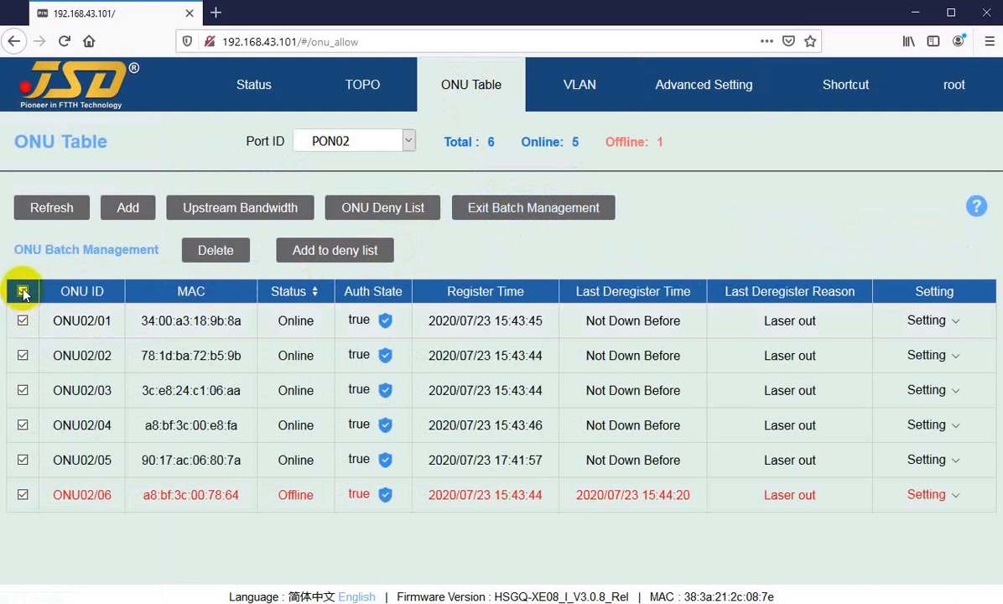
Deselect all ONUs, select only ONU02/02 and ONU02/03, and exit ONU Batch Management.
click(23, 322)
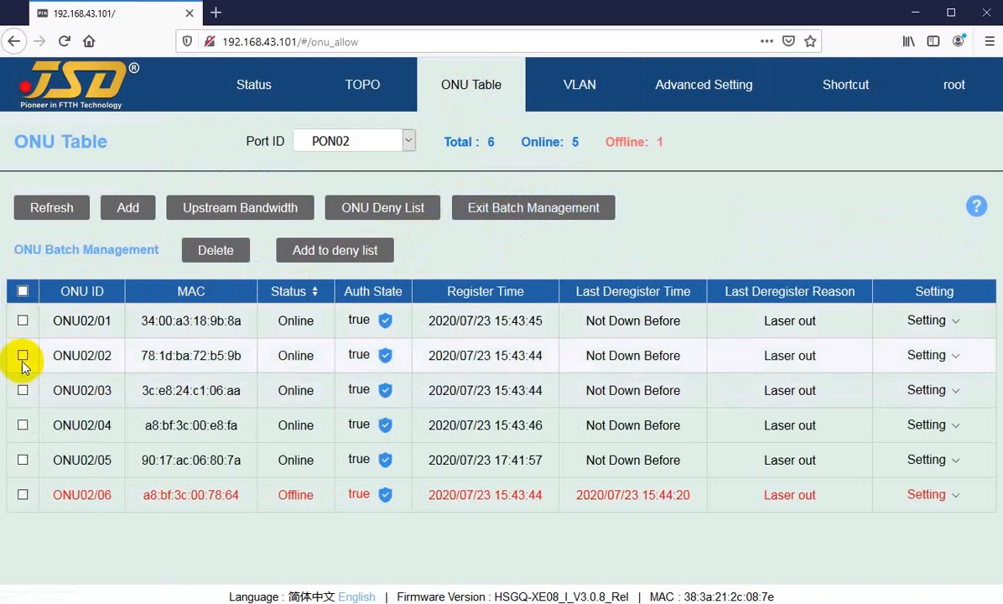
click(22, 355)
click(23, 390)
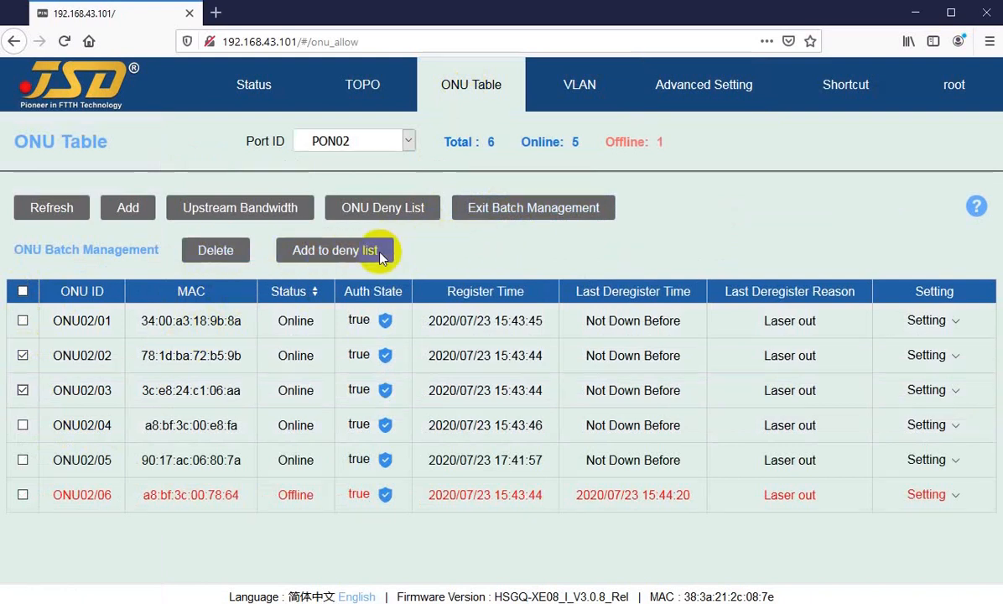
click(515, 216)
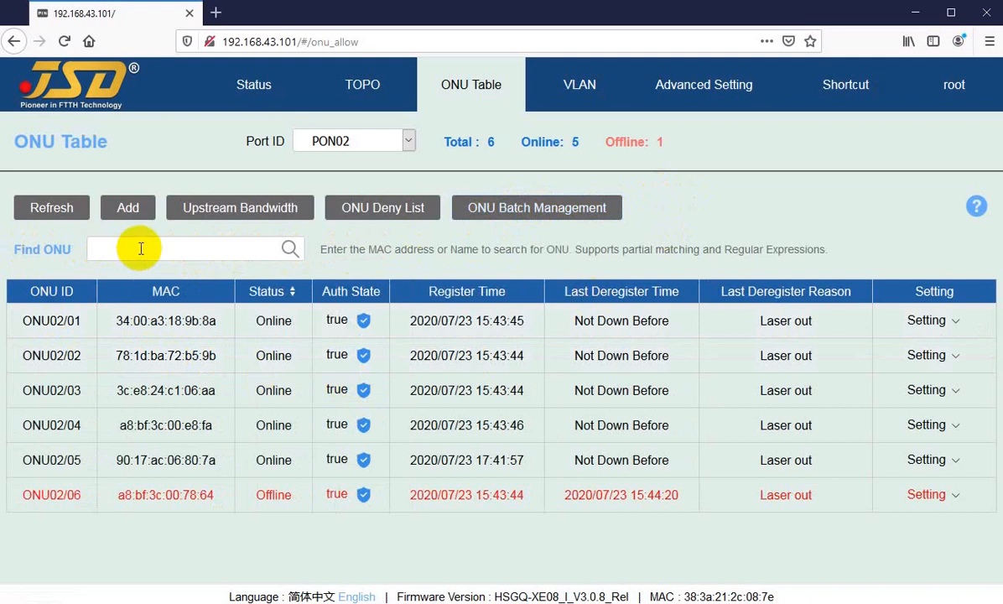
Search the PON02 ONUs for the partial MAC address 18 and clear the search term.
click(156, 246)
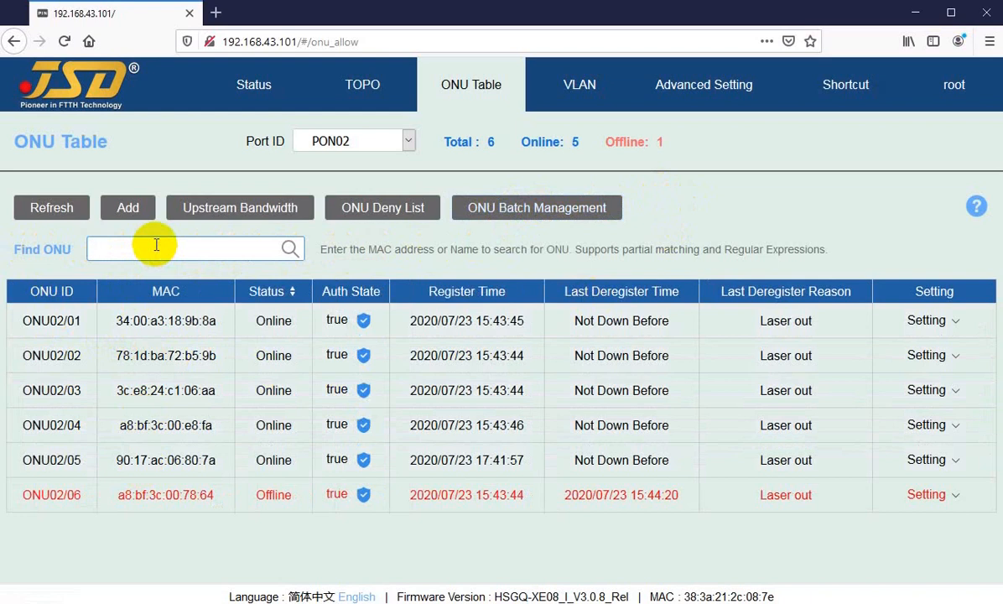
text(1)
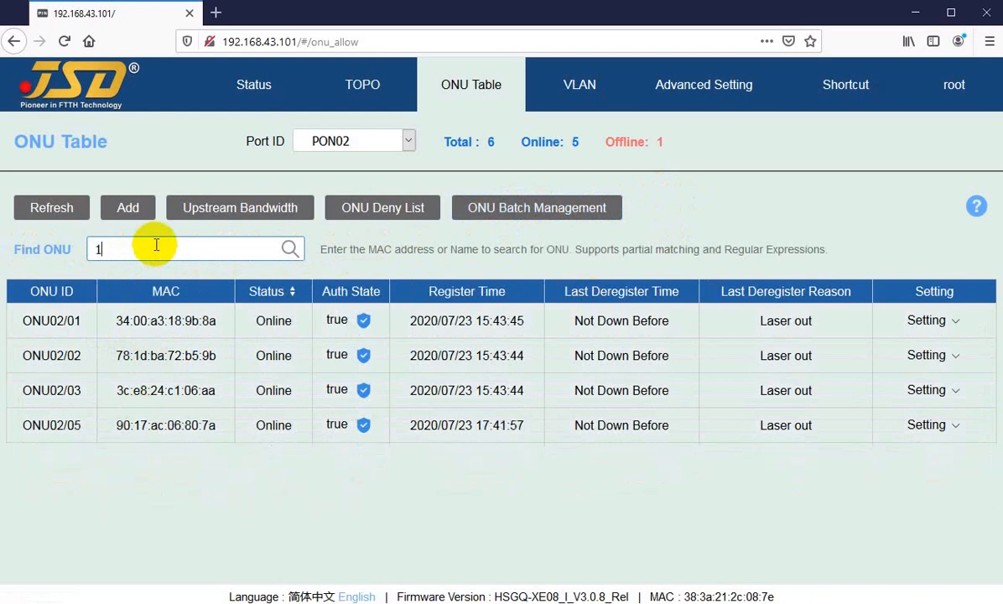
text(8)
key(BackSpace)
key(BackSpace)
Search the PON02 ONUs for the partial MAC address a8:bf:3c:00:e8.
text(a)
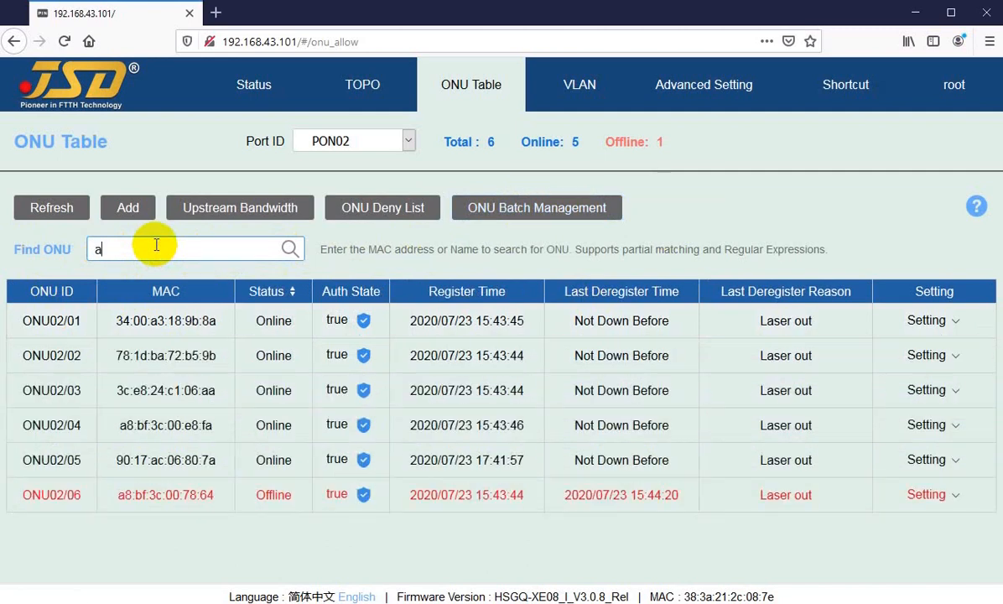
text(8)
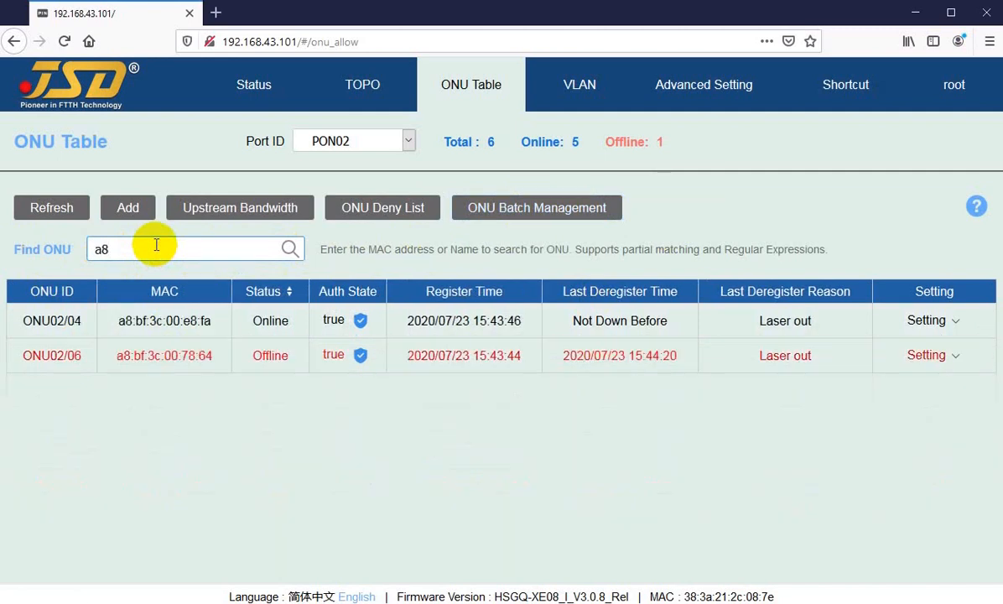
text(b)
key(BackSpace)
text(e8)
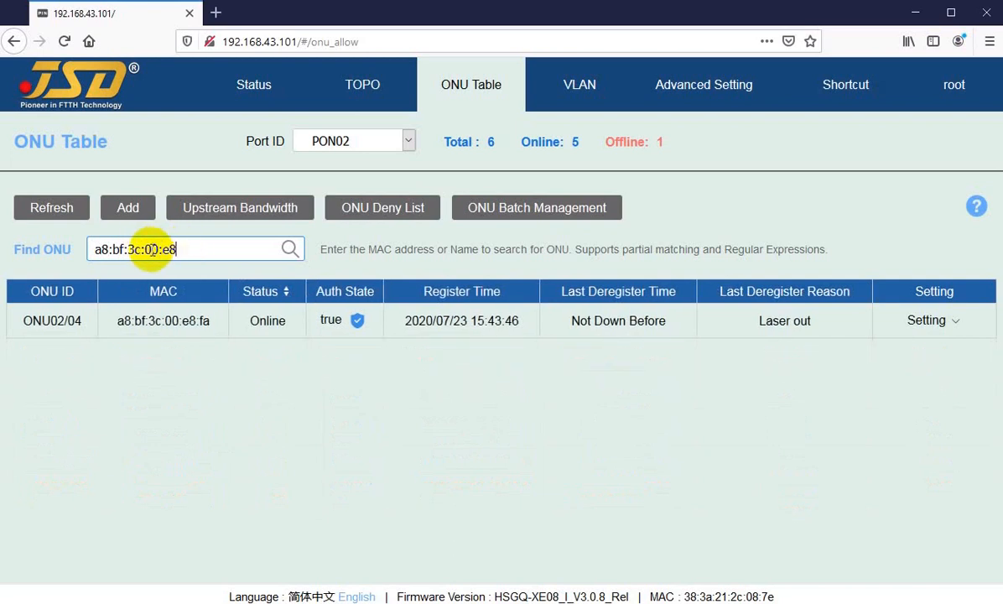
Shorten the ONU search term to 00:e8 and further to 00.
drag(145, 250, 88, 250)
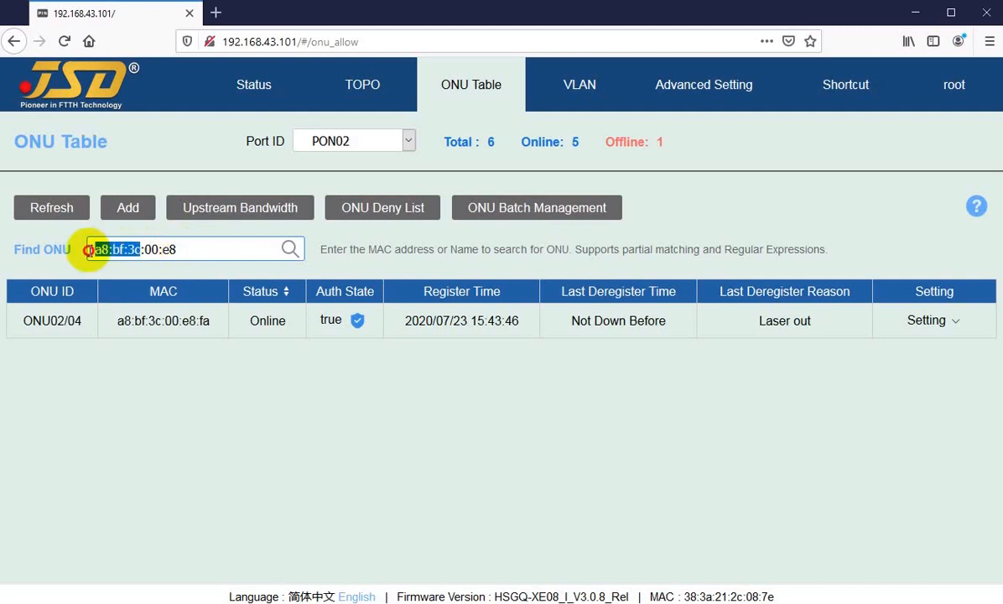
key(Delete)
key(Delete)
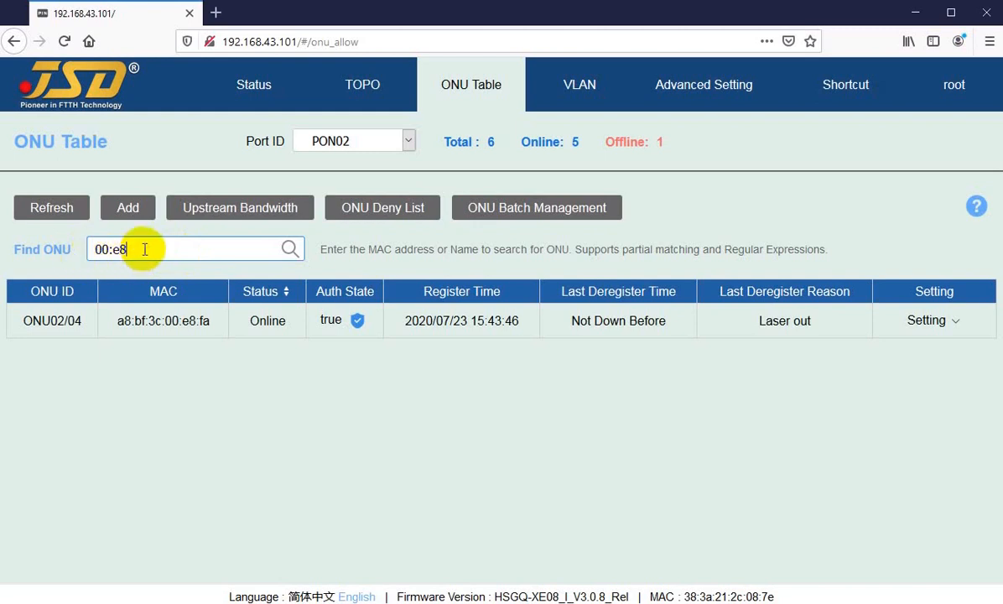
double_click(117, 250)
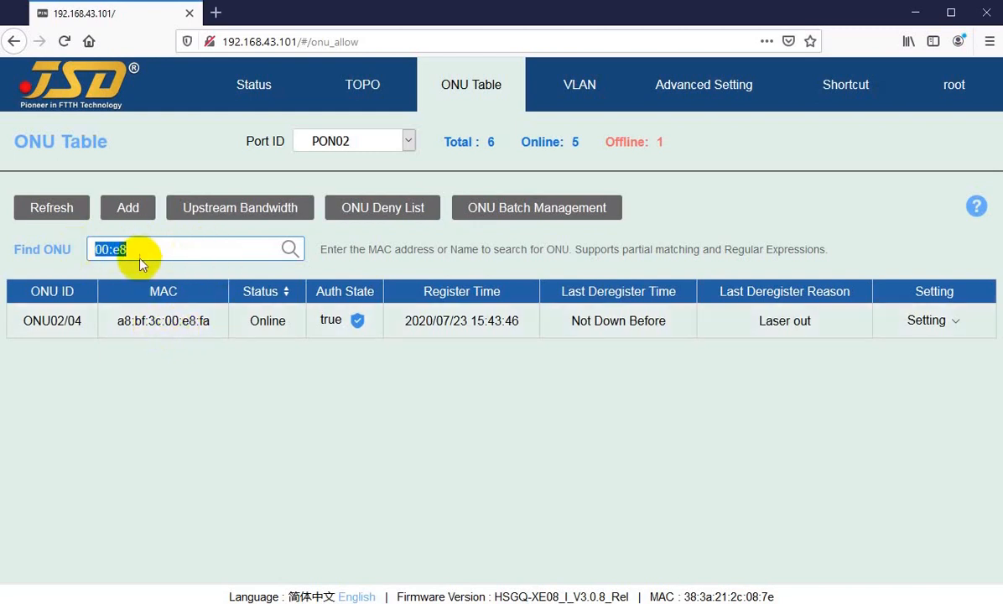
click(141, 252)
key(BackSpace)
key(BackSpace)
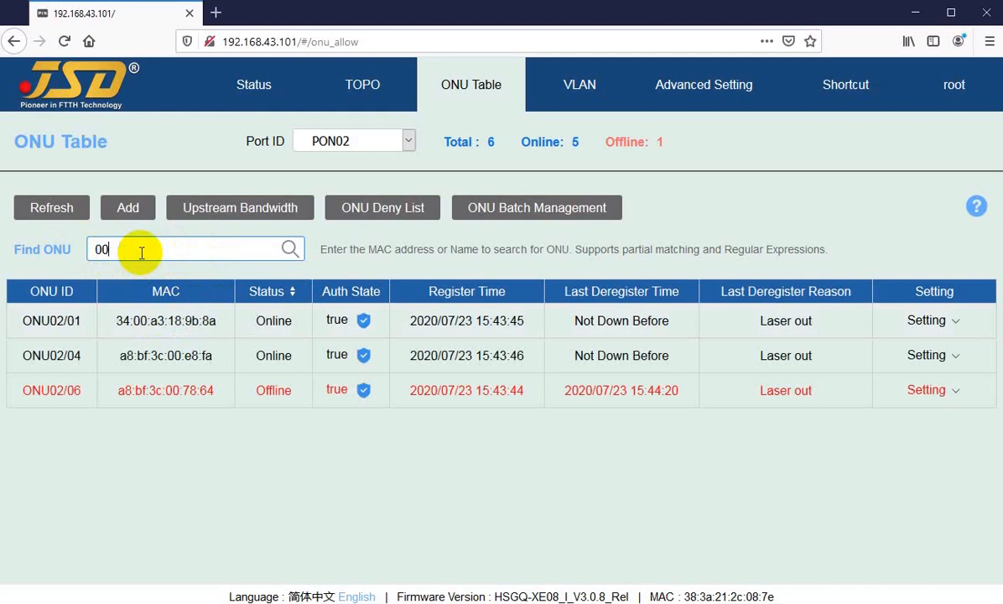
Replace the ONU search term with a person's first name to try searching by name, and delete its last letters.
drag(144, 253, 84, 248)
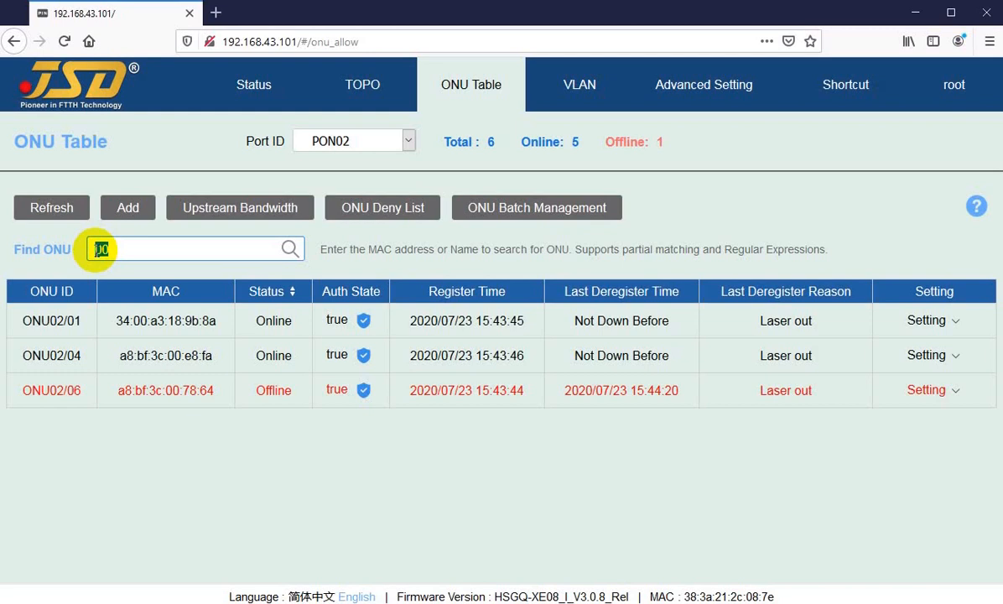
text(fai)
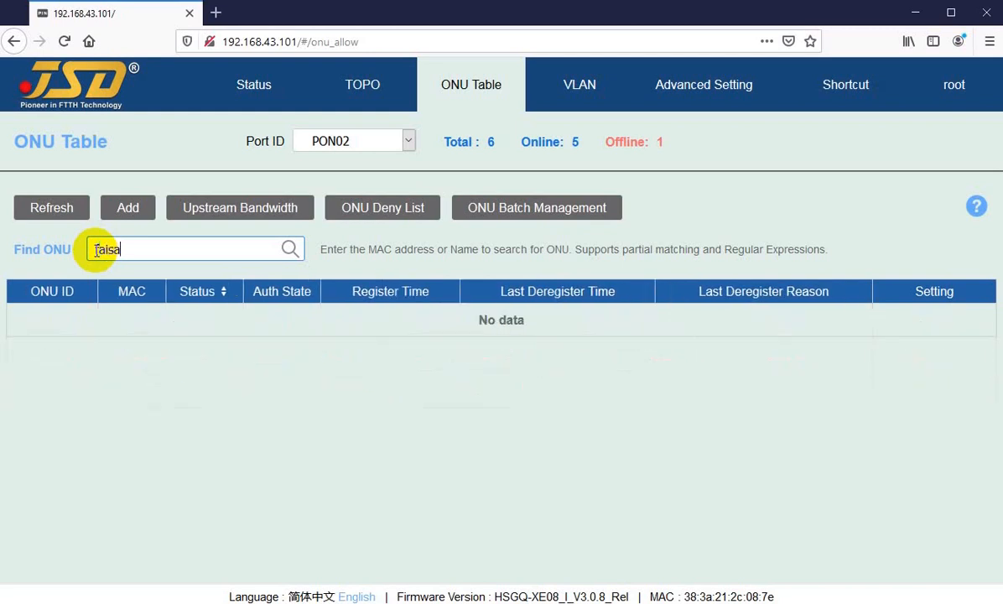
text(sa)
key(BackSpace)
key(BackSpace)
key(BackSpace)
key(BackSpace)
key(BackSpace)
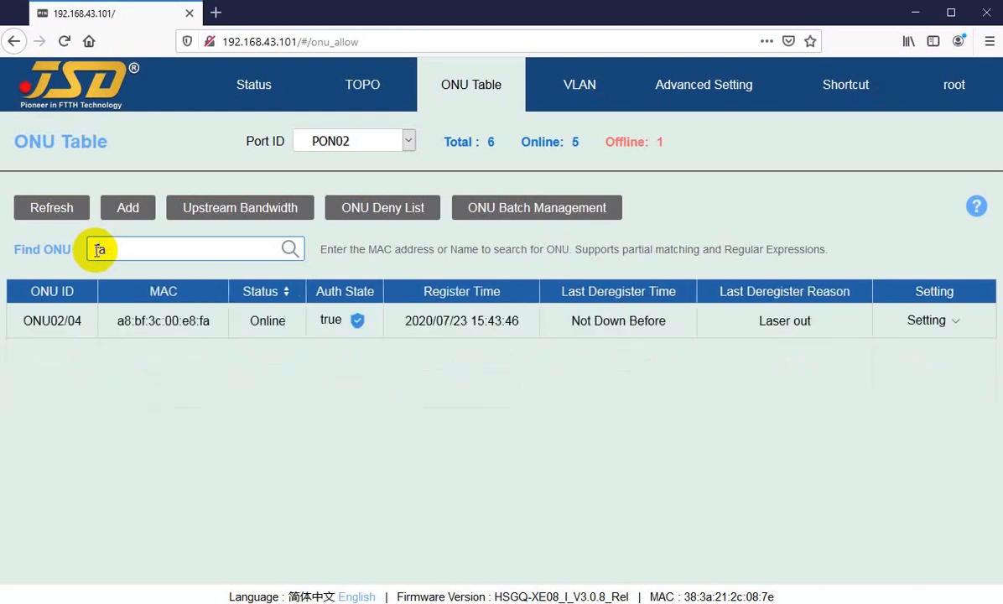
Search the ONU list for the name street-5 and clear the search term.
text(street-)
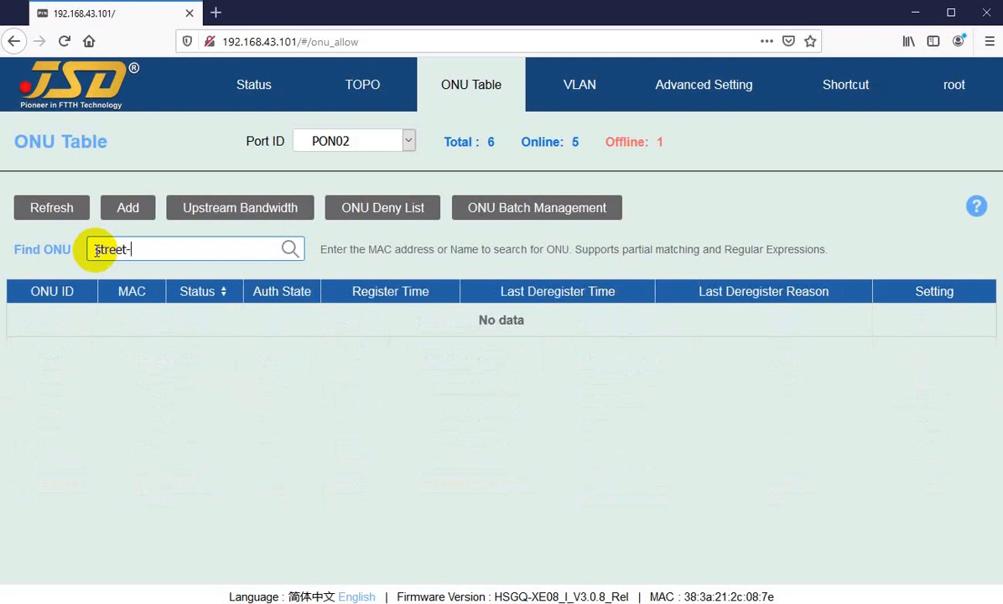
text(5)
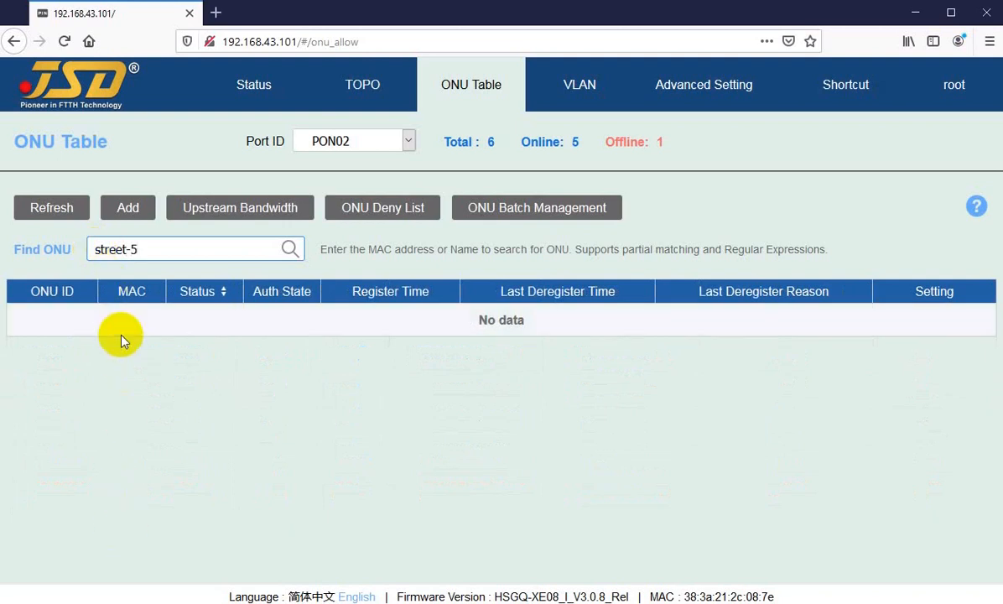
click(76, 251)
drag(164, 249, 78, 251)
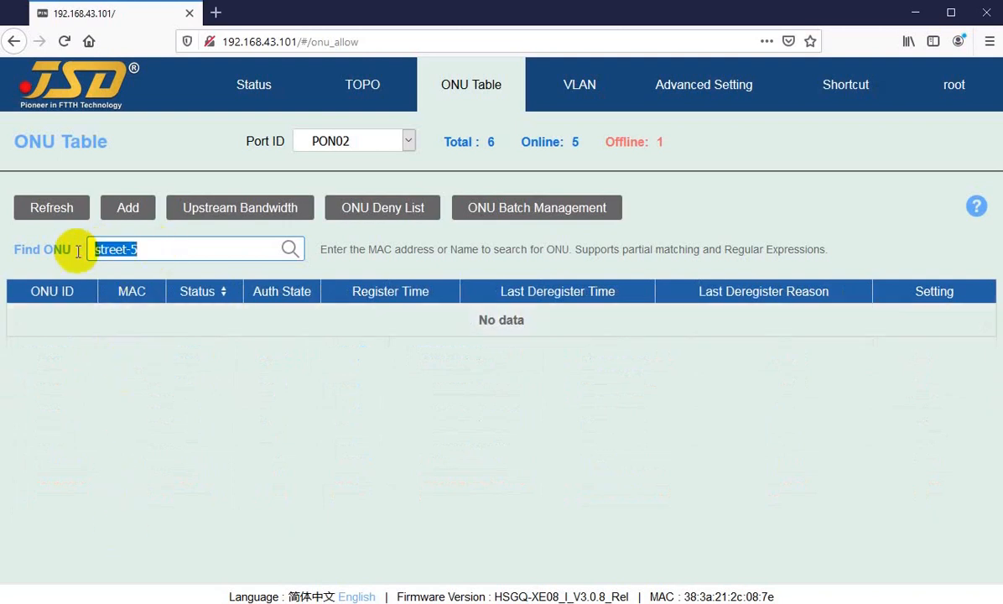
key(BackSpace)
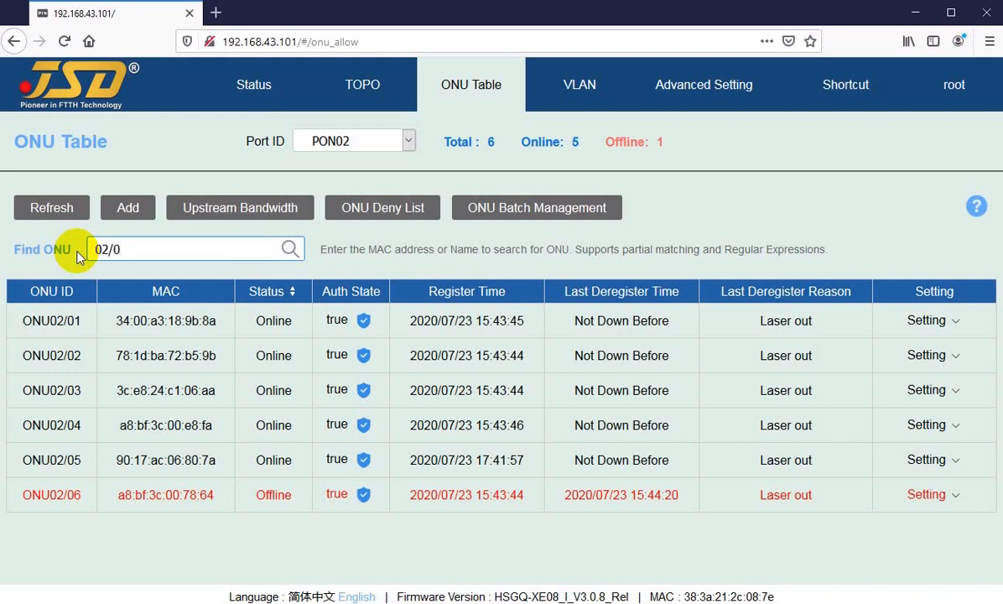
Search the ONU list for the ONU ID 02/04 and clear the search term.
text(4)
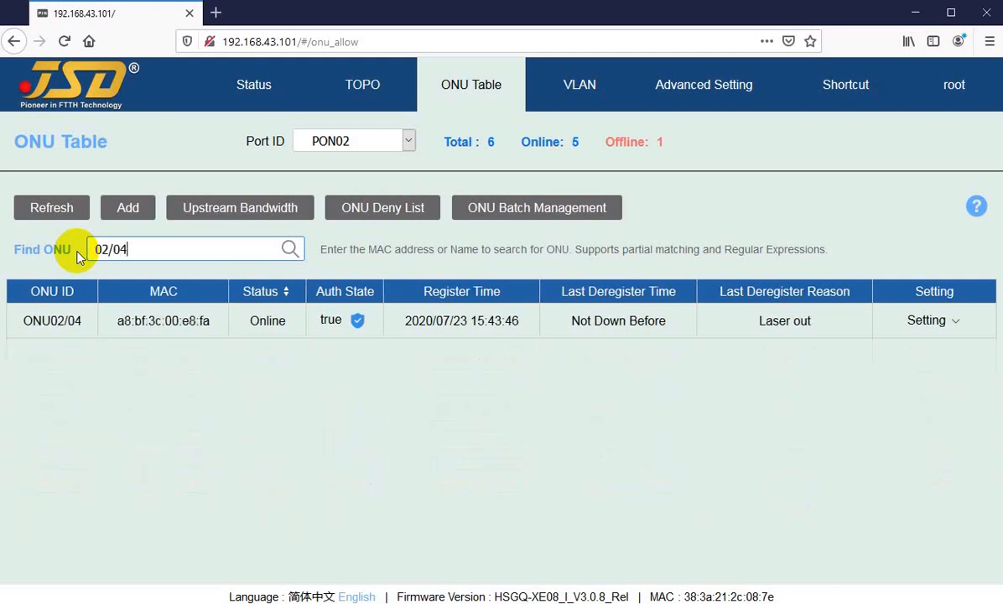
key(BackSpace)
key(BackSpace)
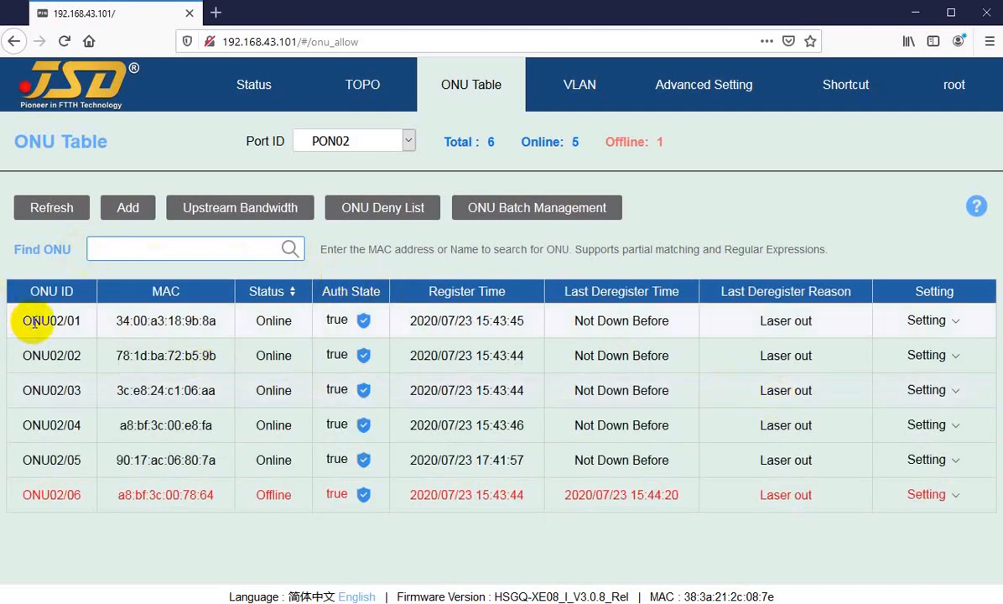
Filter the ONU Table to PON01 to view its ONU and switch the filter back to PON02.
click(361, 142)
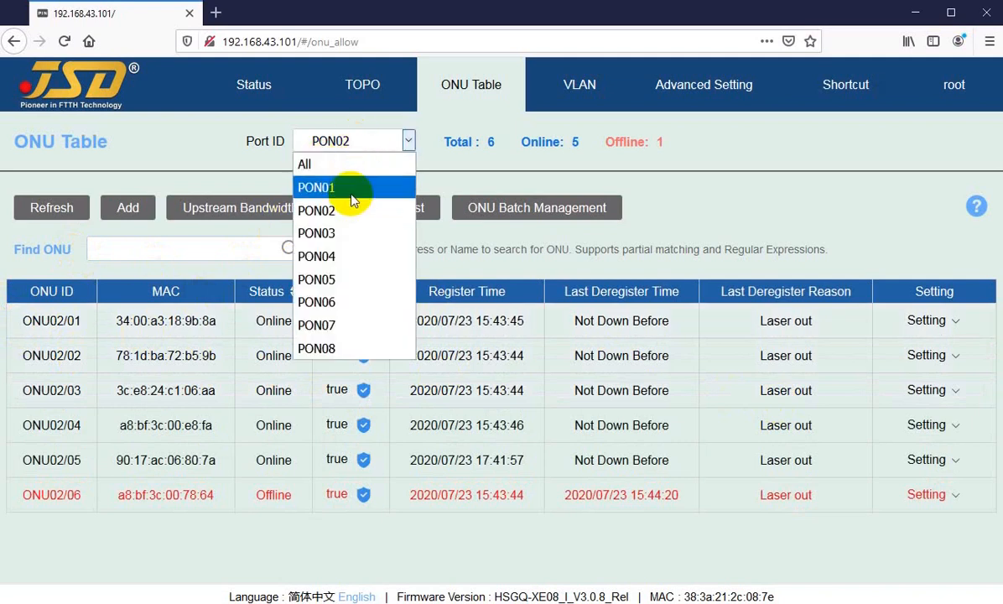
click(347, 188)
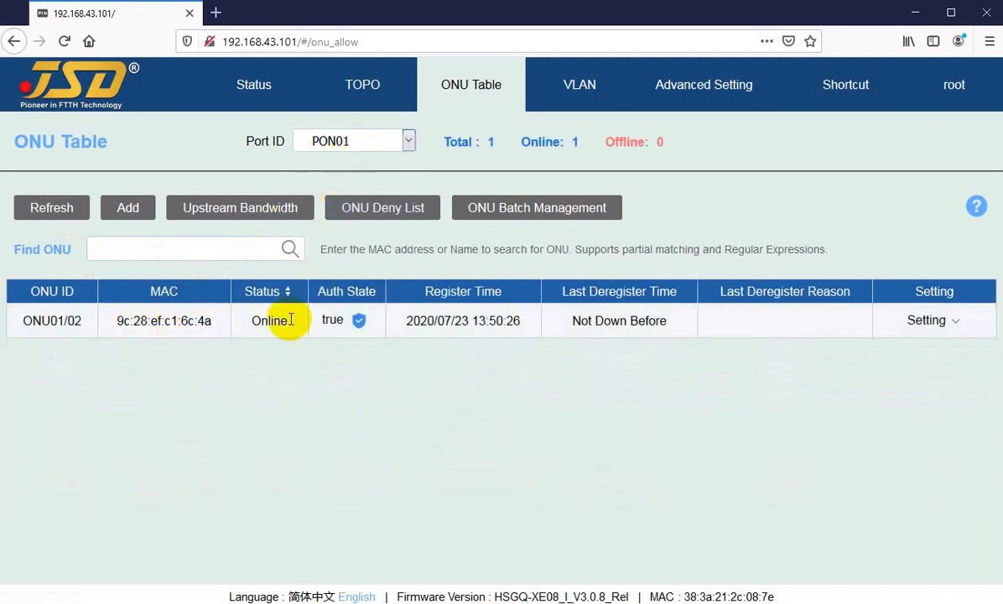
click(354, 141)
click(323, 210)
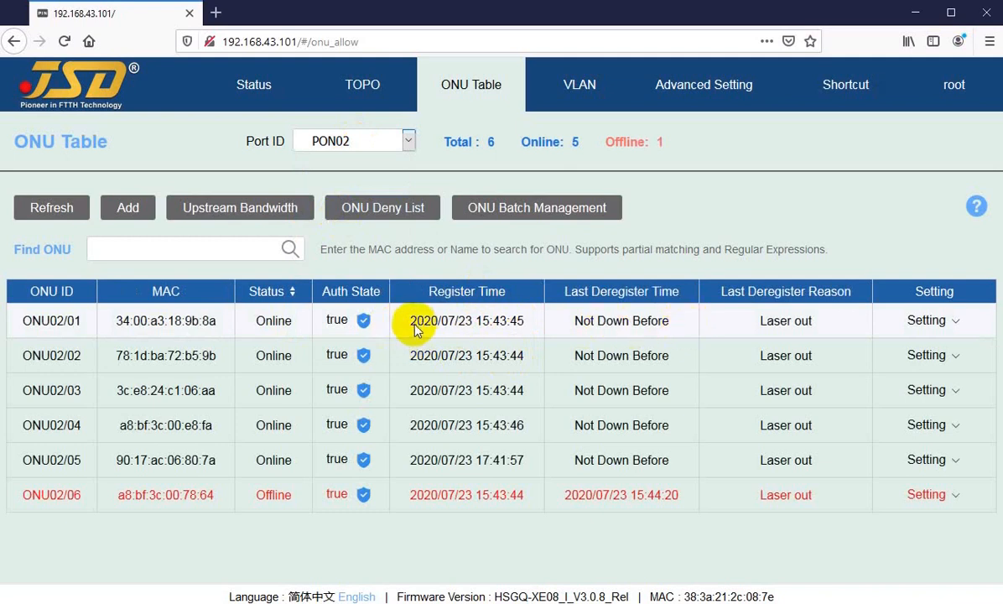
Open the details of ONU02/01 and examine its transmit and receive power in ONU Optical Diagnose.
click(922, 321)
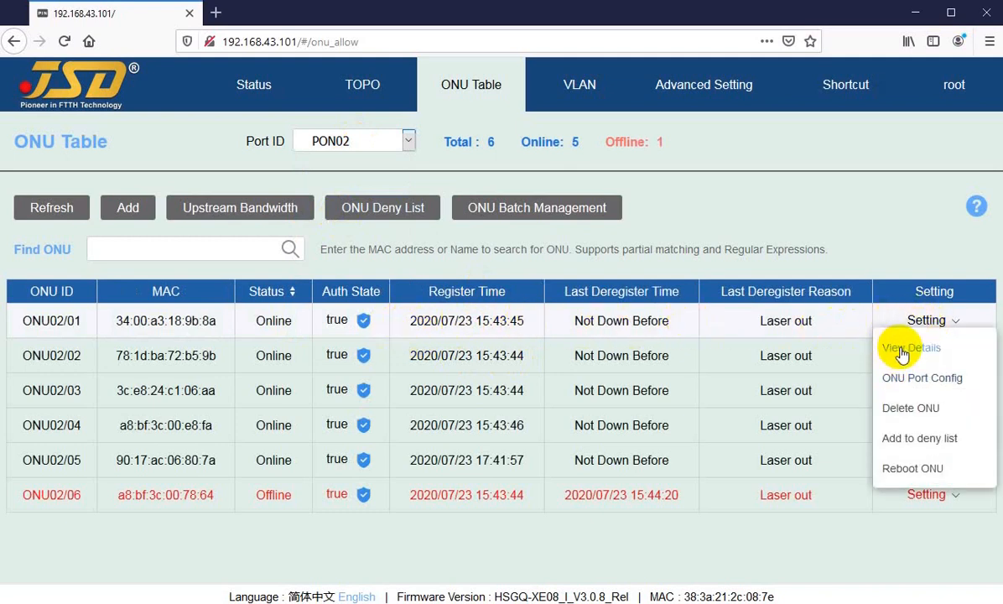
click(904, 349)
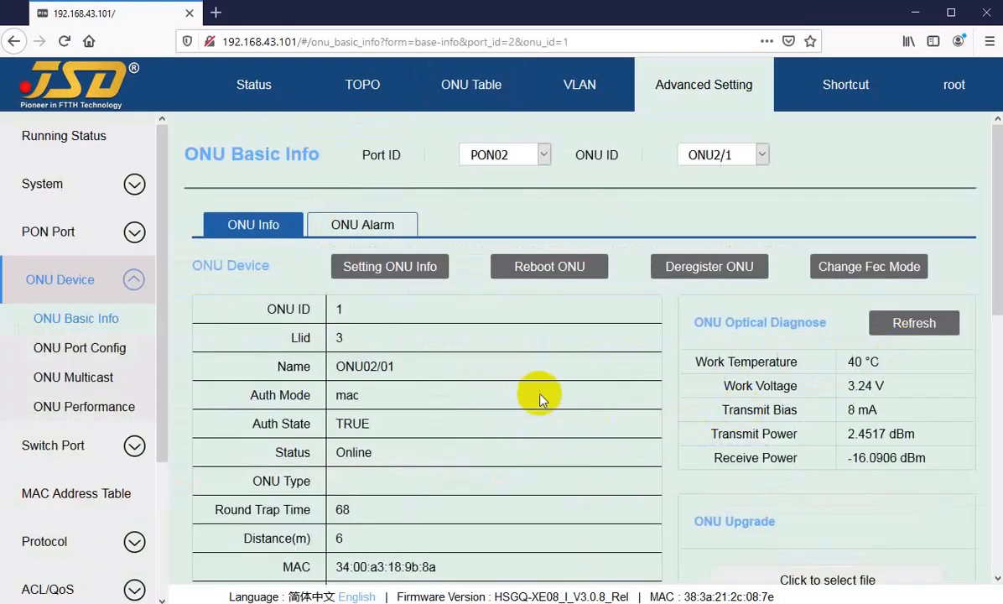
scroll(755, 360, down, 2)
drag(826, 353, 861, 380)
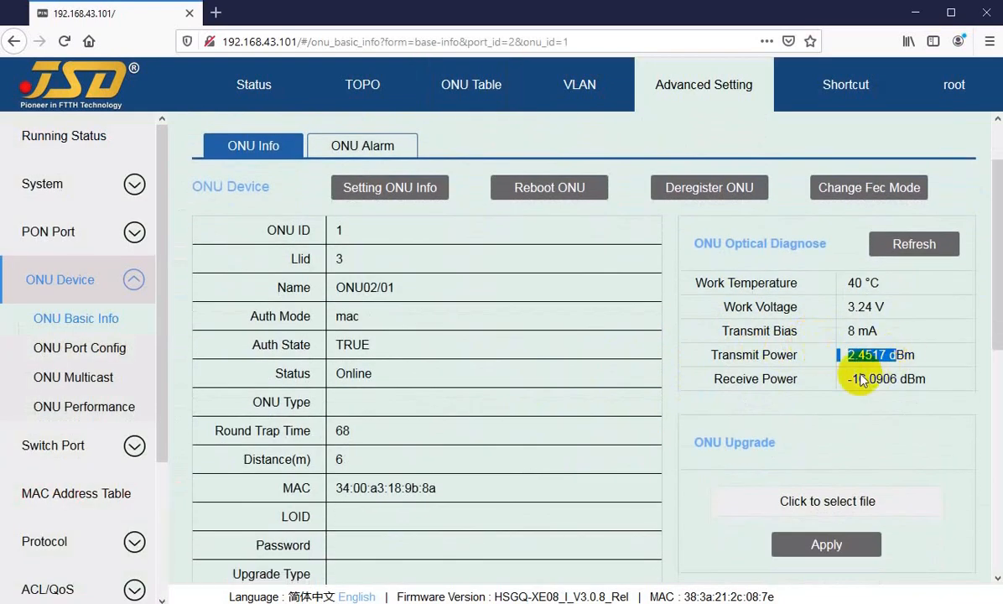
Look through the ONU Device information of ONU02/01 and examine its Distance(m) entry.
scroll(358, 466, down, 7)
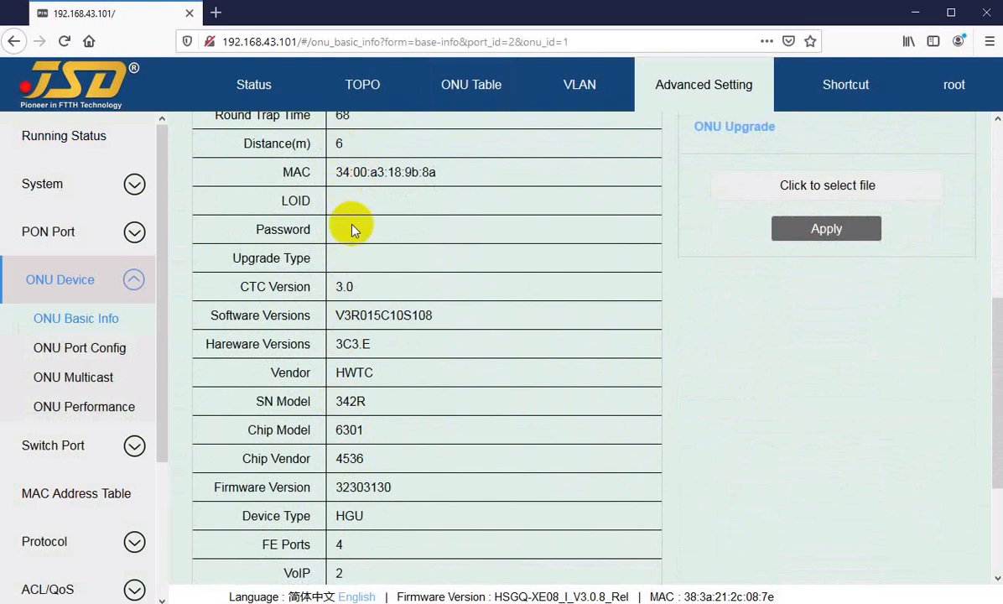
scroll(369, 421, down, 2)
scroll(369, 417, up, 5)
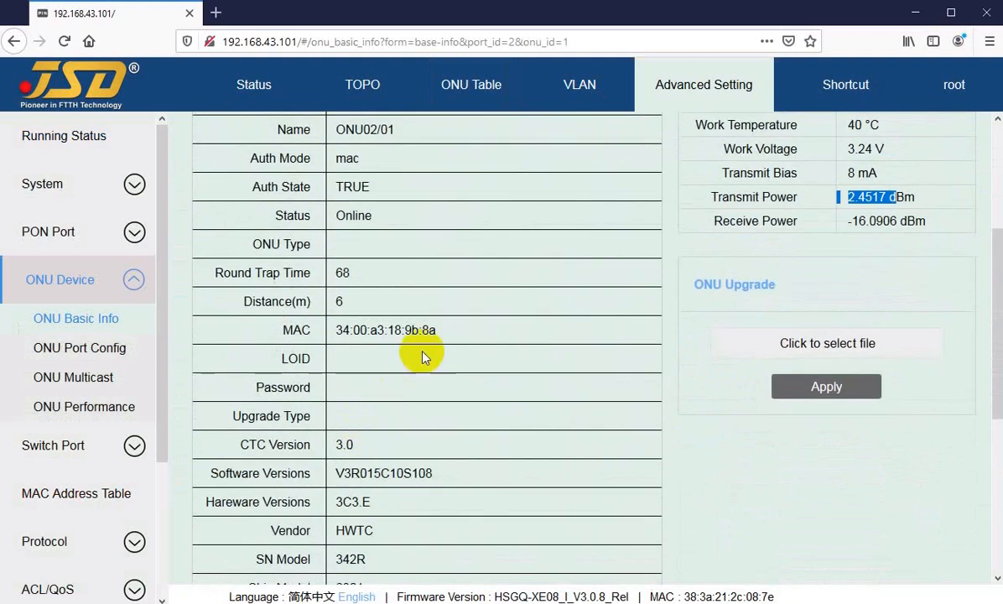
scroll(388, 360, up, 4)
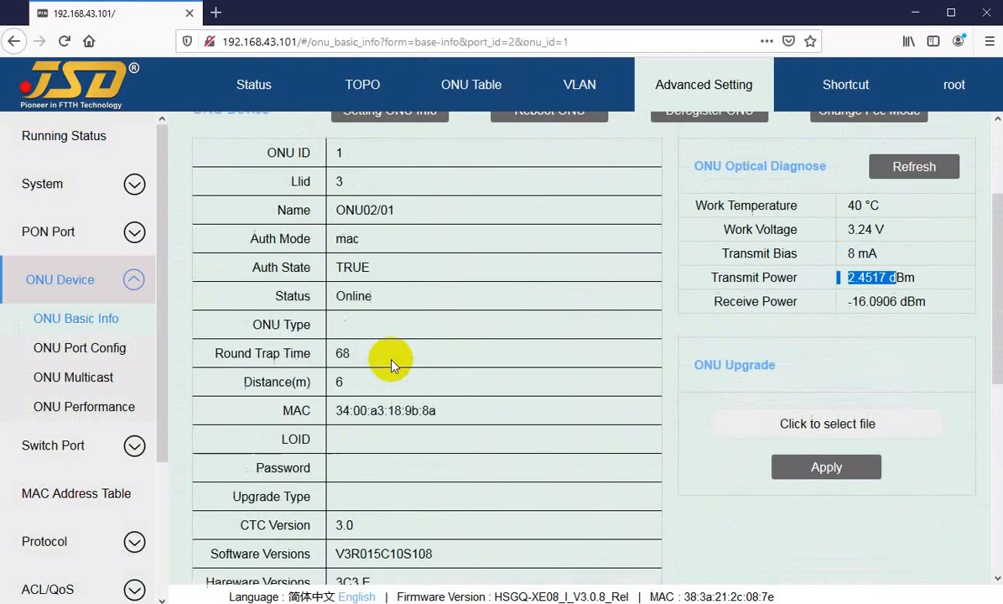
scroll(390, 359, down, 4)
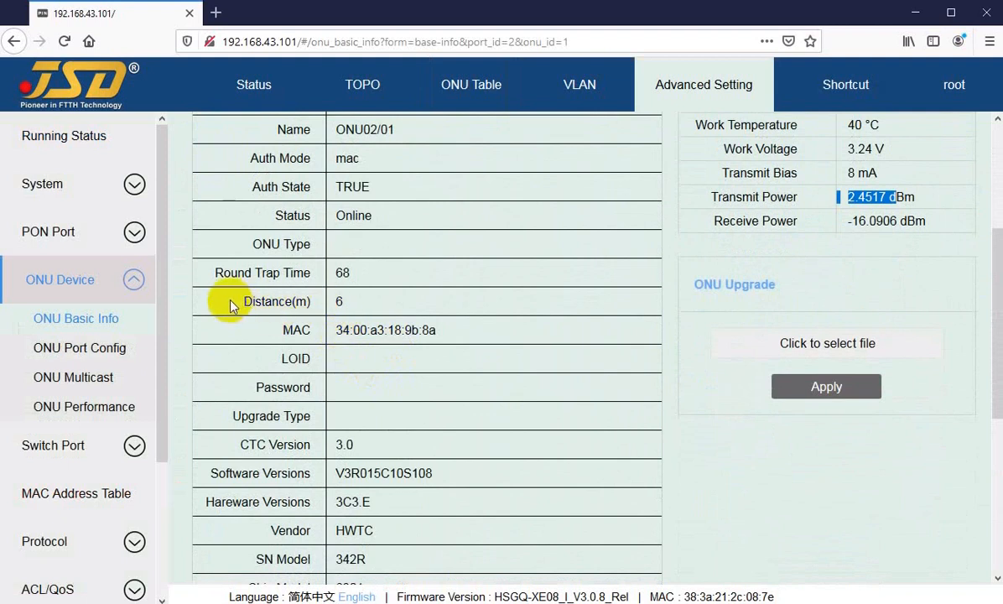
drag(233, 300, 355, 305)
click(350, 310)
click(356, 305)
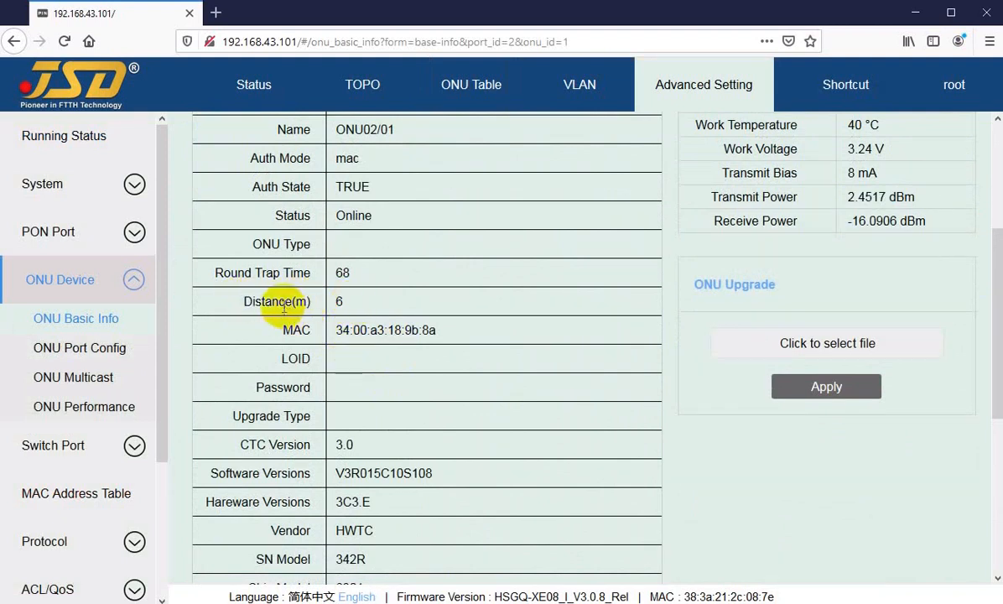
click(265, 300)
drag(265, 300, 352, 304)
click(342, 301)
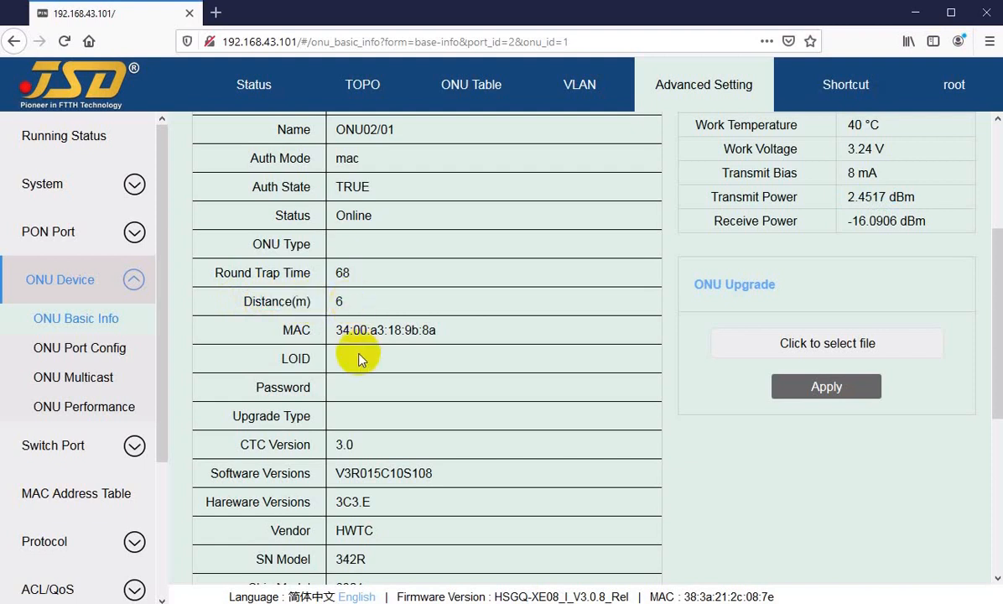
Look through the rest of ONU02/01's device information and examine its FE Ports entry.
scroll(358, 361, down, 4)
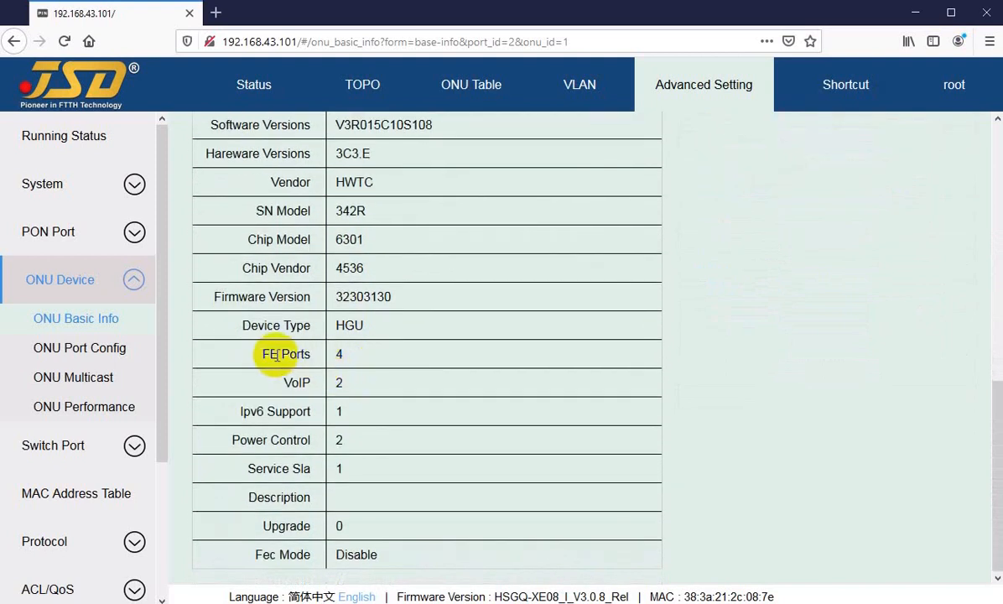
drag(281, 355, 335, 355)
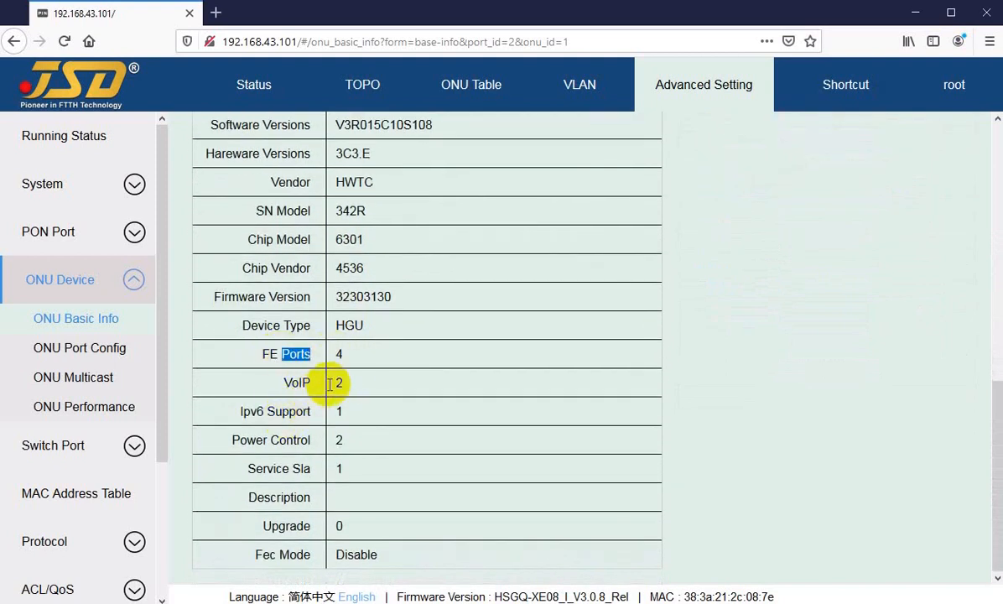
scroll(372, 390, up, 3)
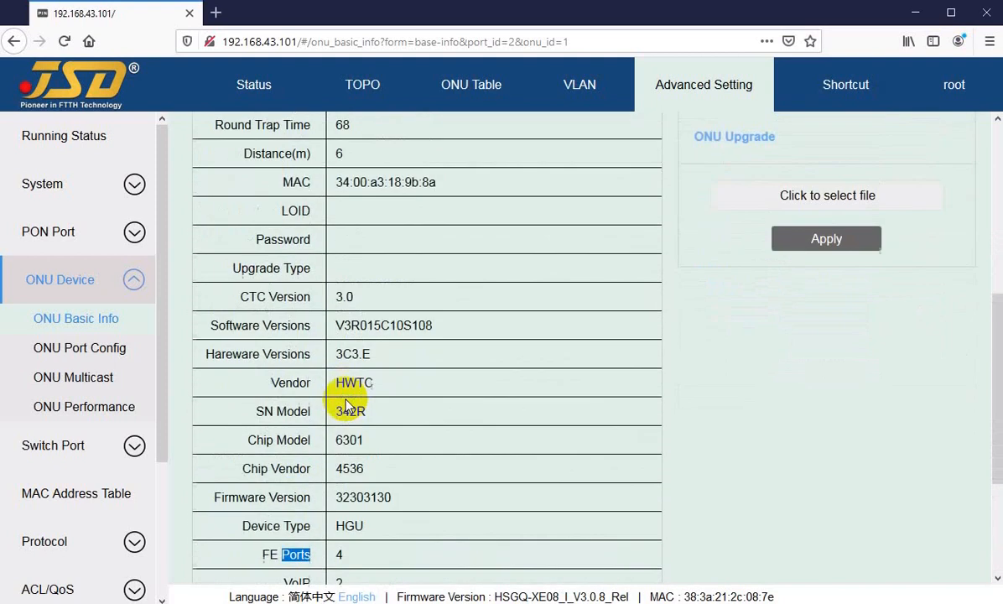
scroll(357, 330, up, 5)
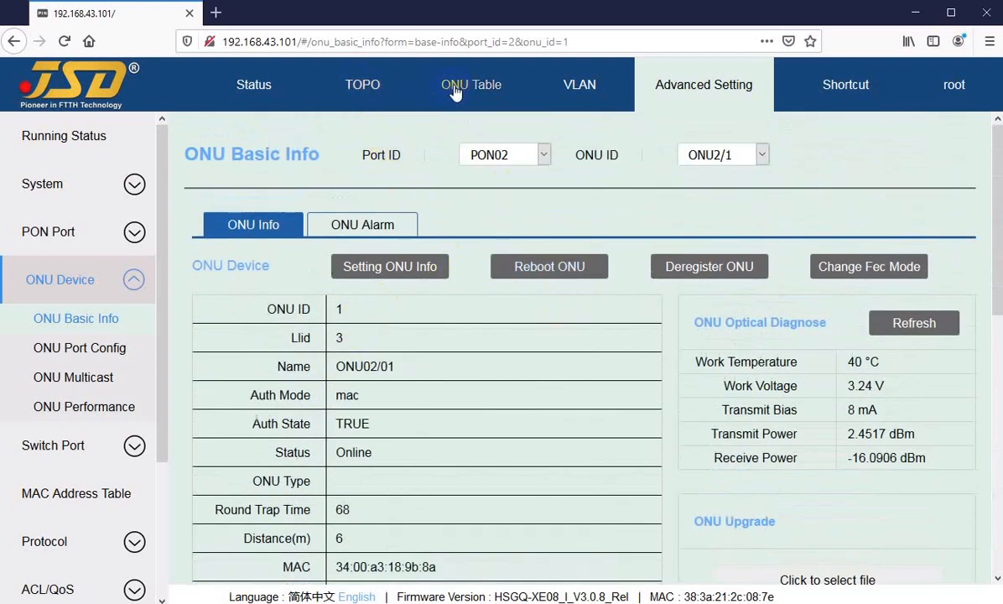
Open the ONU Port Config of ONU02/04 from the ONU Table and view its port info and VLAN tables.
click(429, 84)
click(923, 322)
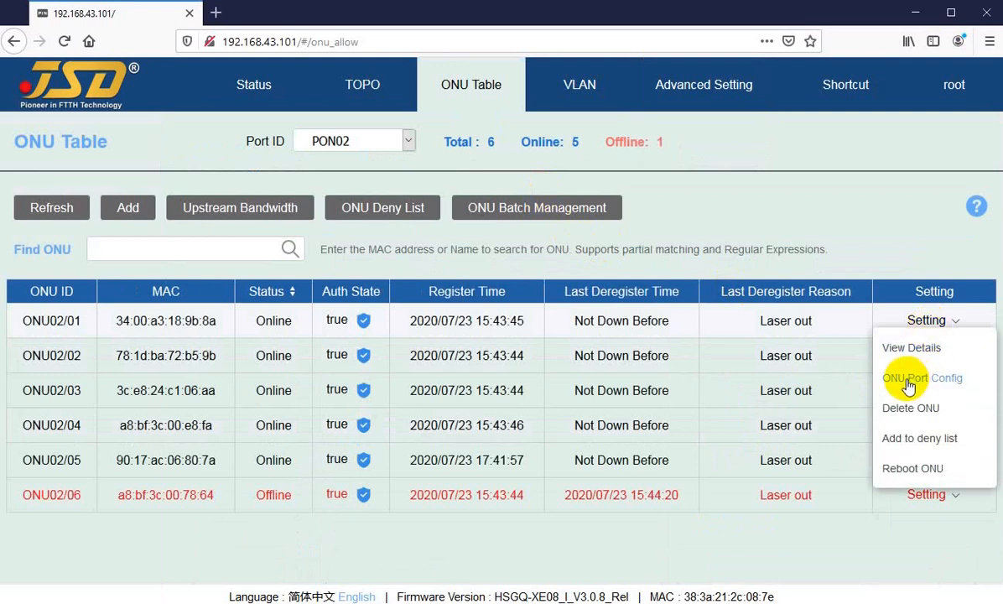
click(257, 538)
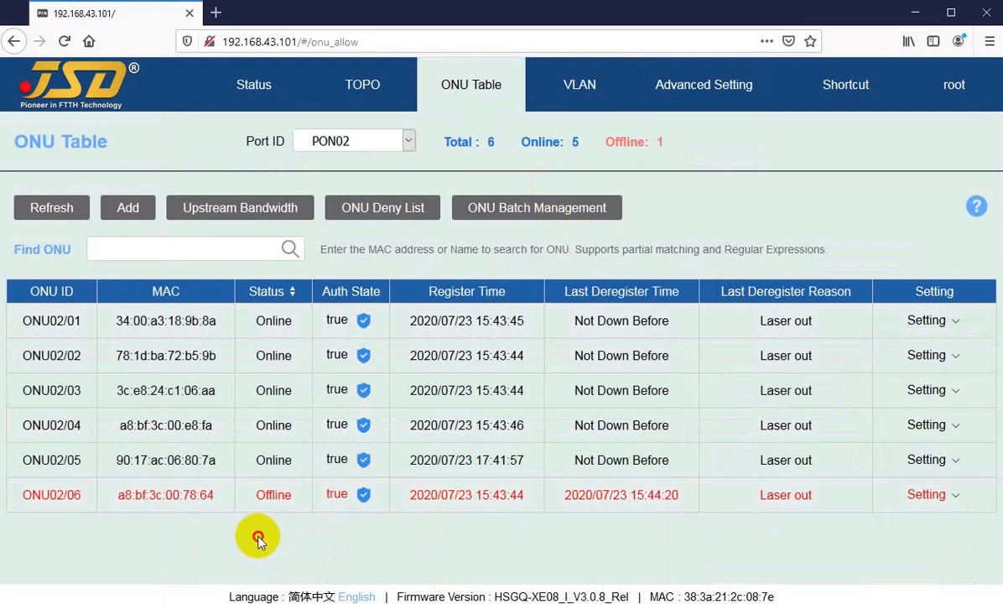
click(944, 430)
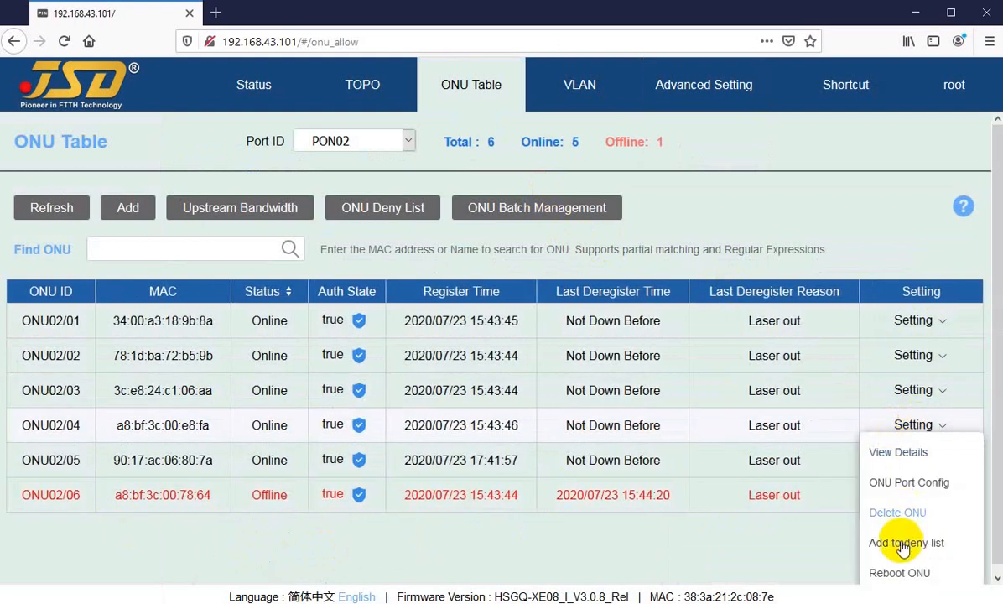
click(897, 485)
scroll(416, 347, down, 3)
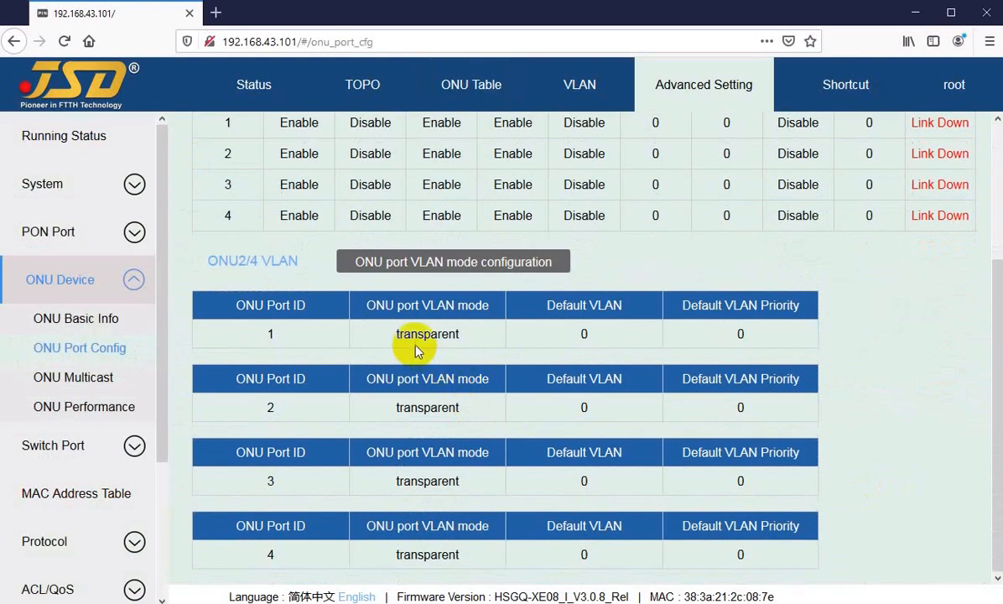
scroll(654, 287, up, 3)
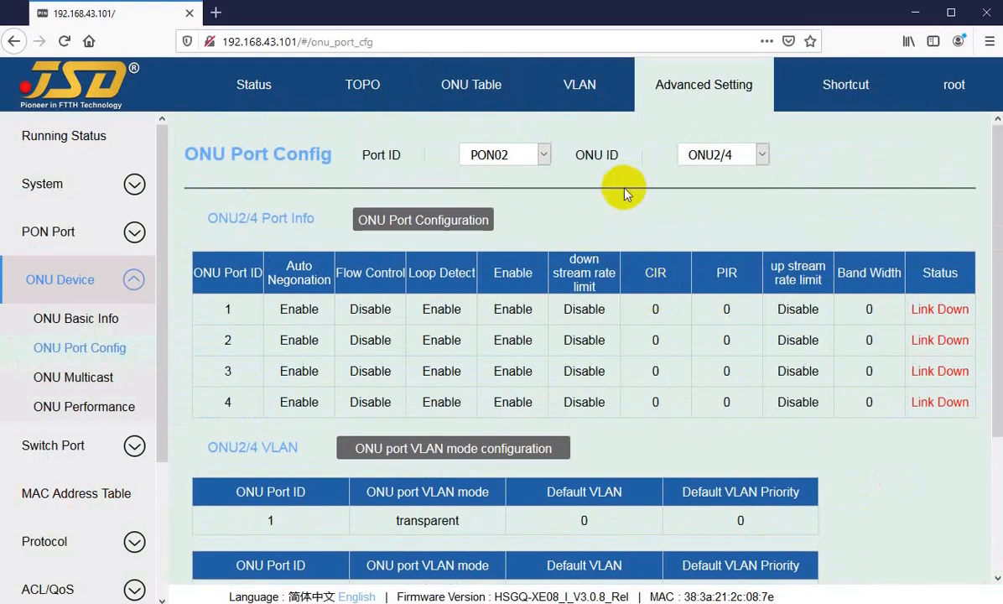
Open the ONU Port Config of ONU02/03 from the ONU Table and view its port info and VLAN tables.
click(464, 94)
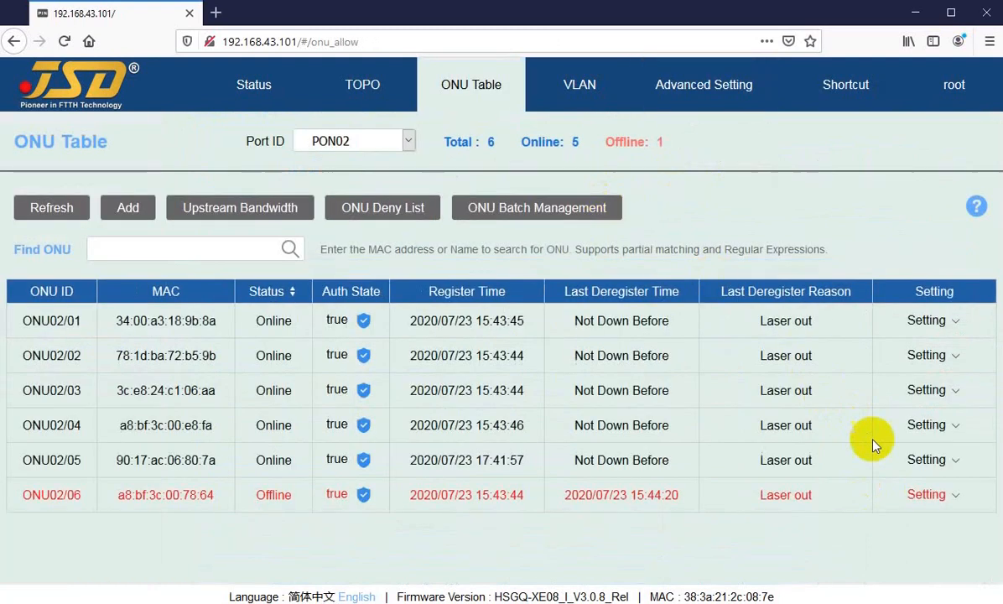
click(927, 460)
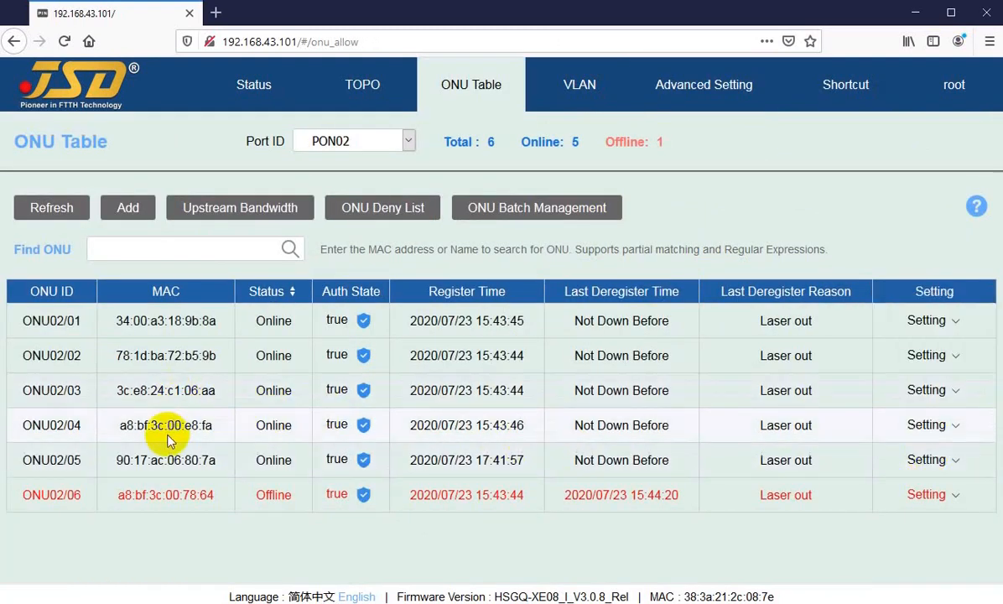
click(926, 391)
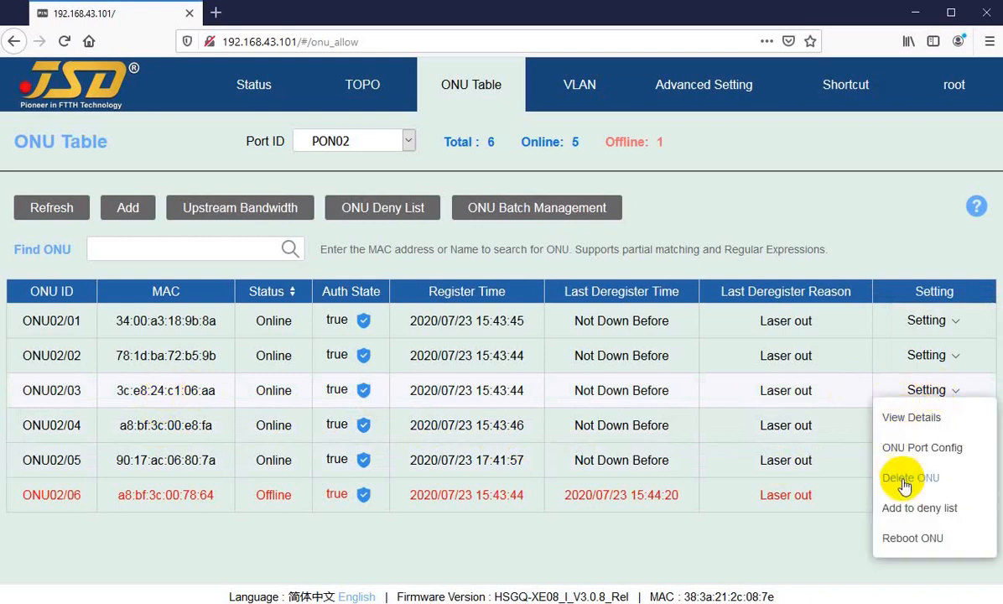
click(914, 447)
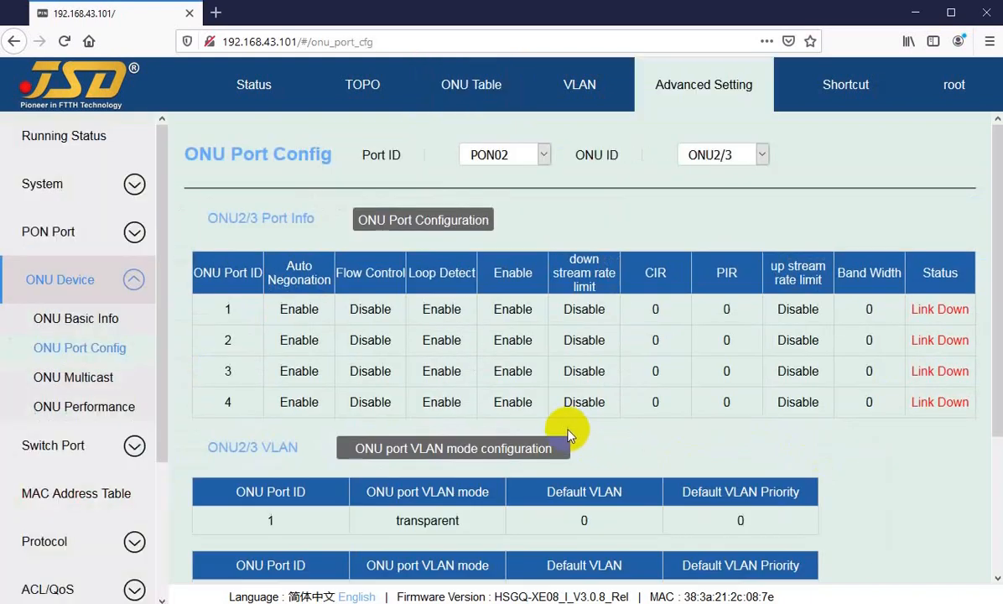
scroll(712, 448, down, 3)
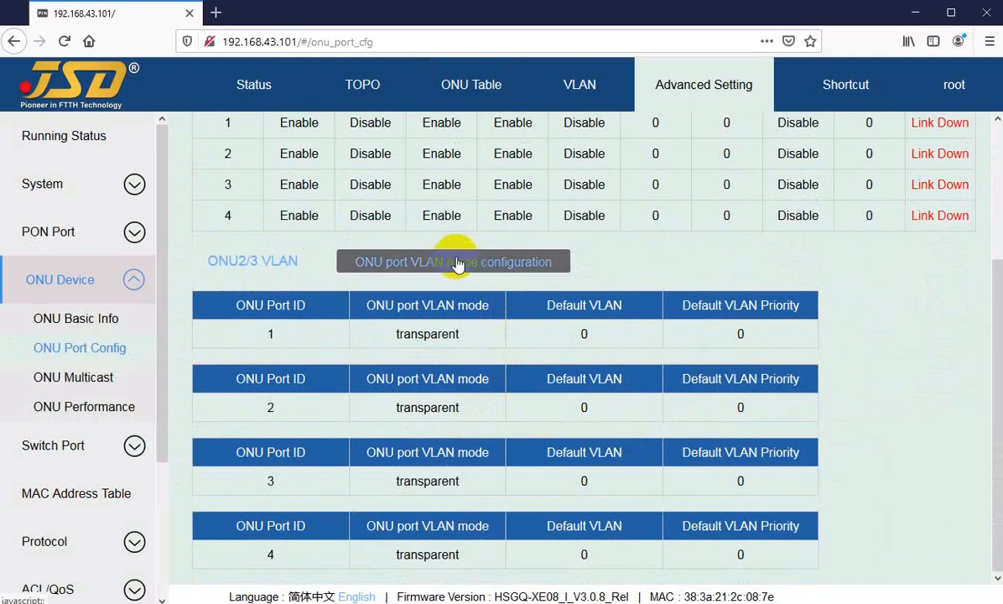
scroll(466, 267, up, 4)
Open the details of ONU02/01 from the ONU Table and examine its Device Type.
click(471, 82)
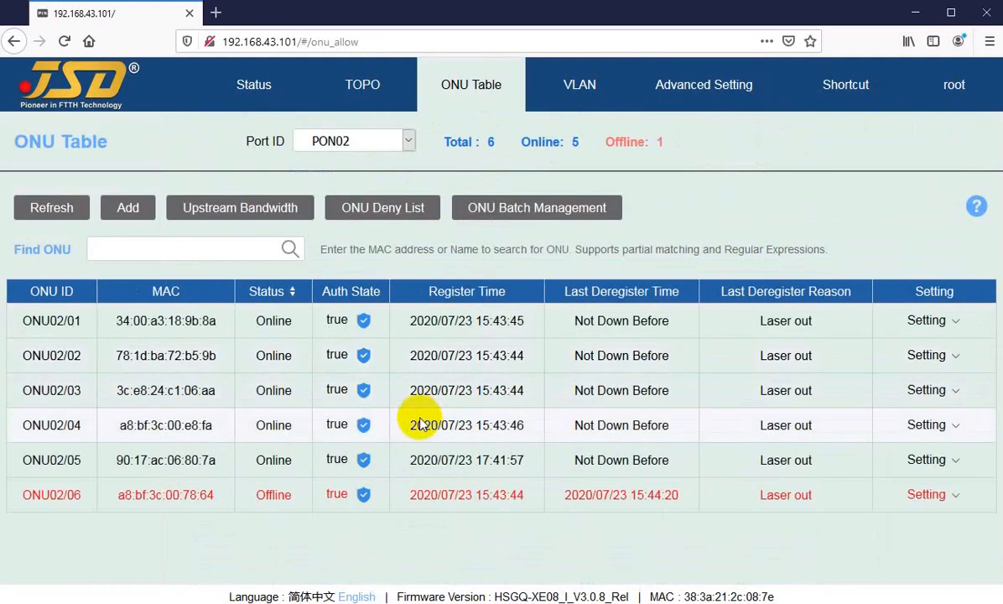
mouse_move(926, 324)
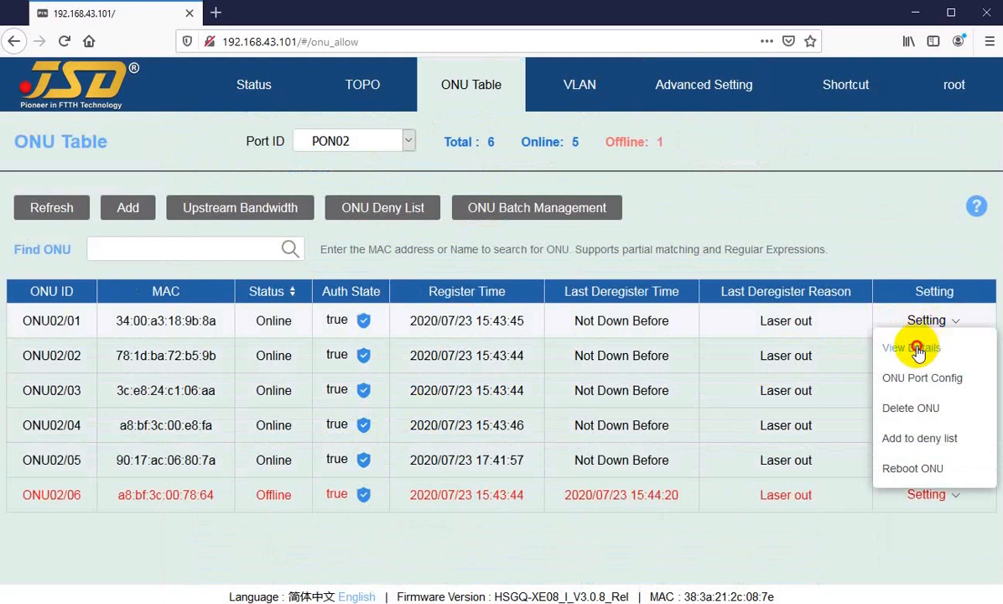
click(912, 347)
scroll(419, 411, down, 10)
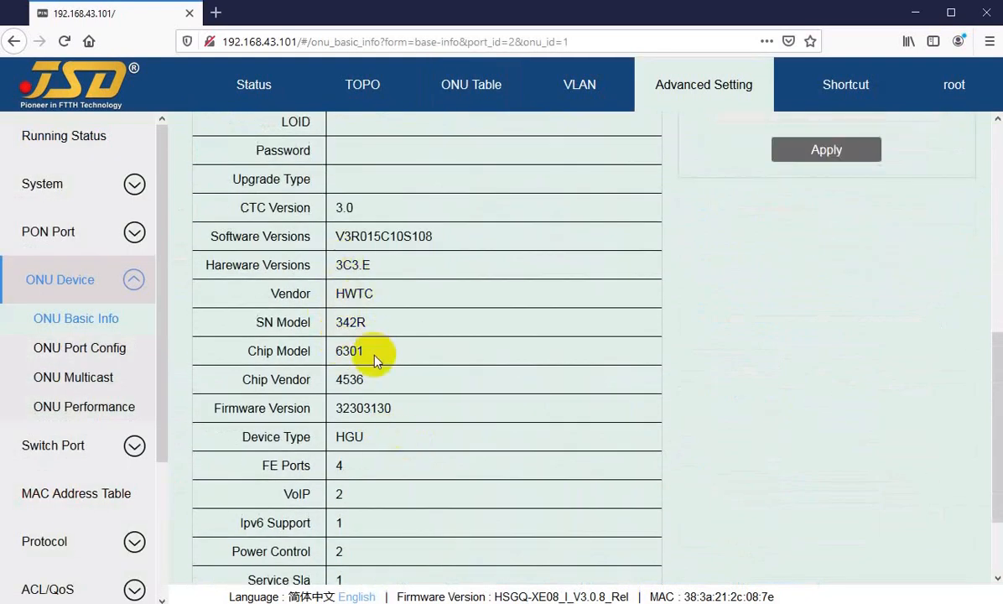
scroll(358, 367, up, 2)
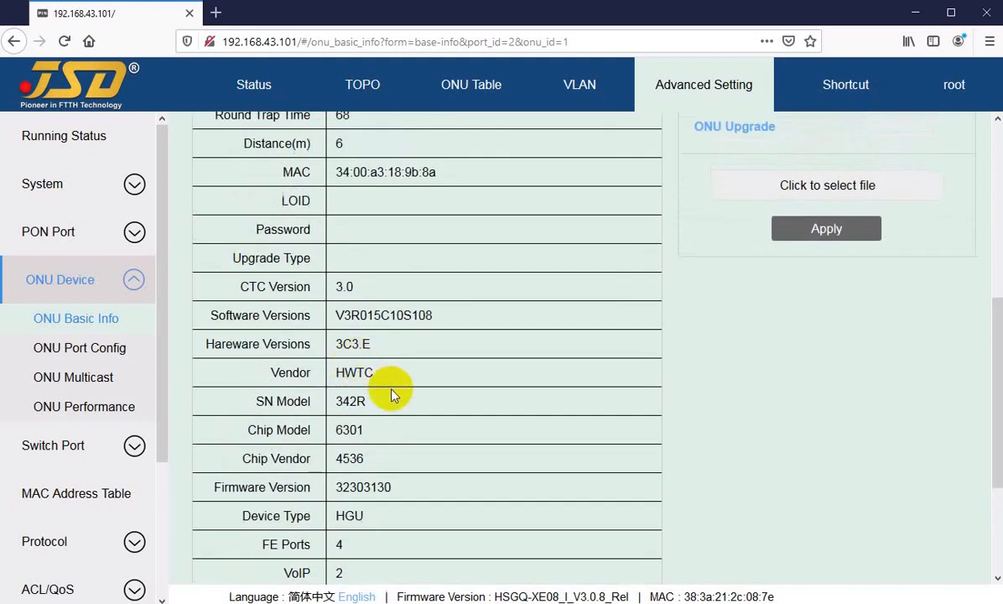
scroll(391, 394, down, 2)
drag(335, 438, 368, 441)
scroll(537, 302, up, 6)
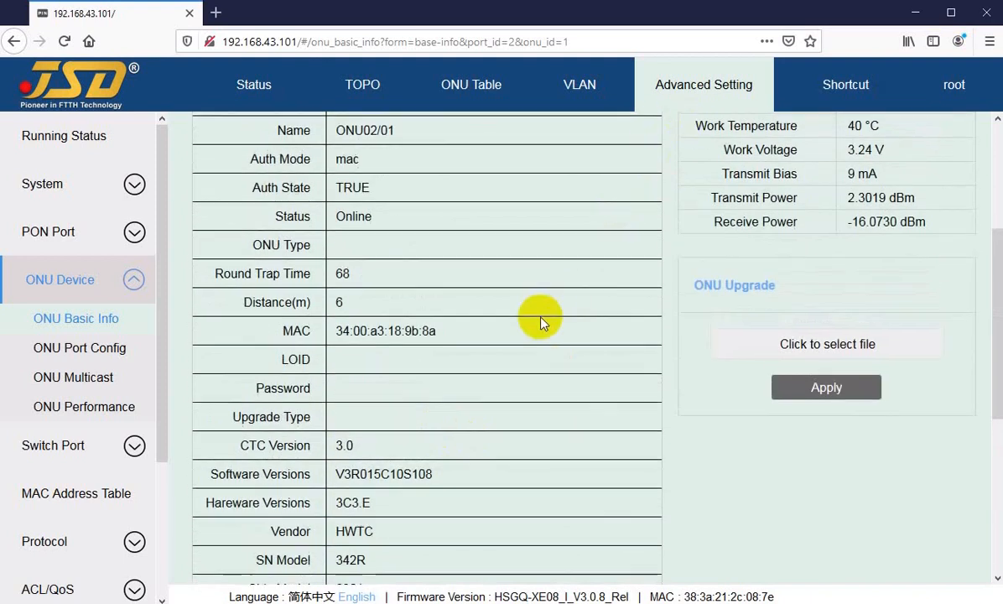
Switch the ONU Basic Info to ONU2/2 and examine its Device Type.
scroll(629, 244, up, 6)
click(724, 158)
click(704, 201)
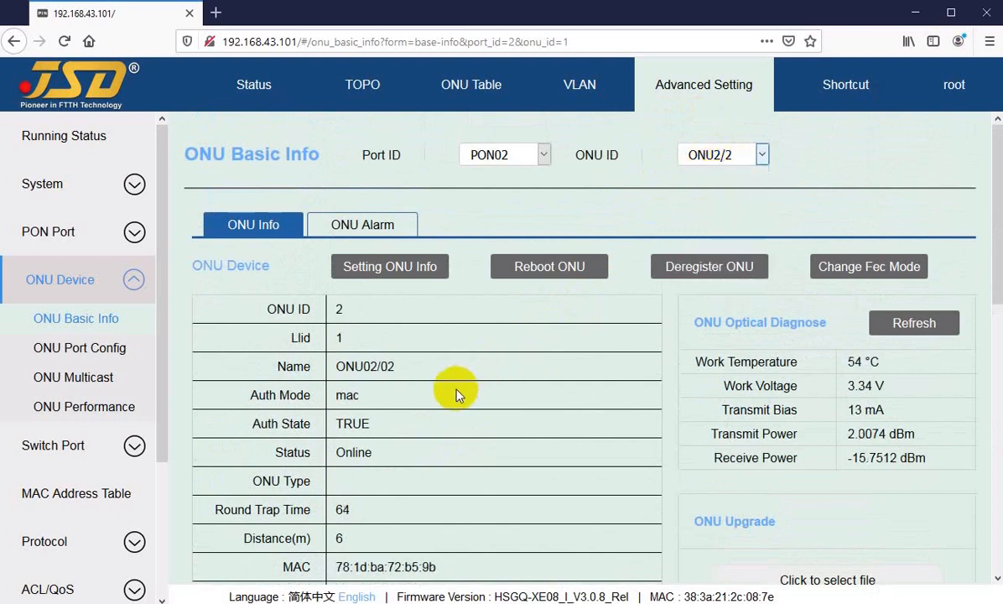
scroll(420, 411, down, 8)
scroll(373, 499, down, 6)
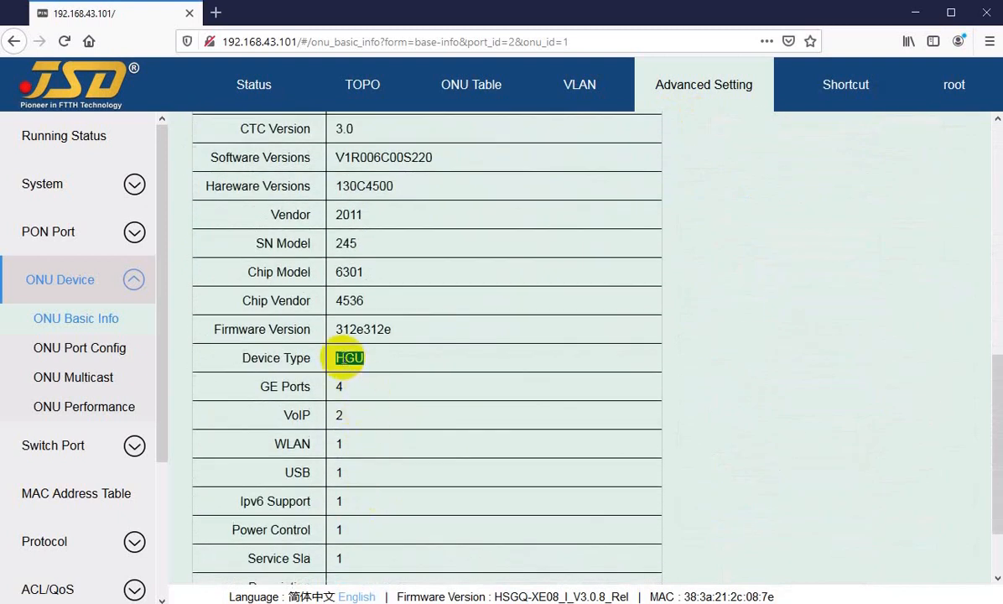
Switch the ONU Basic Info to ONU2/3 and examine its Device Type.
scroll(671, 243, up, 14)
click(712, 155)
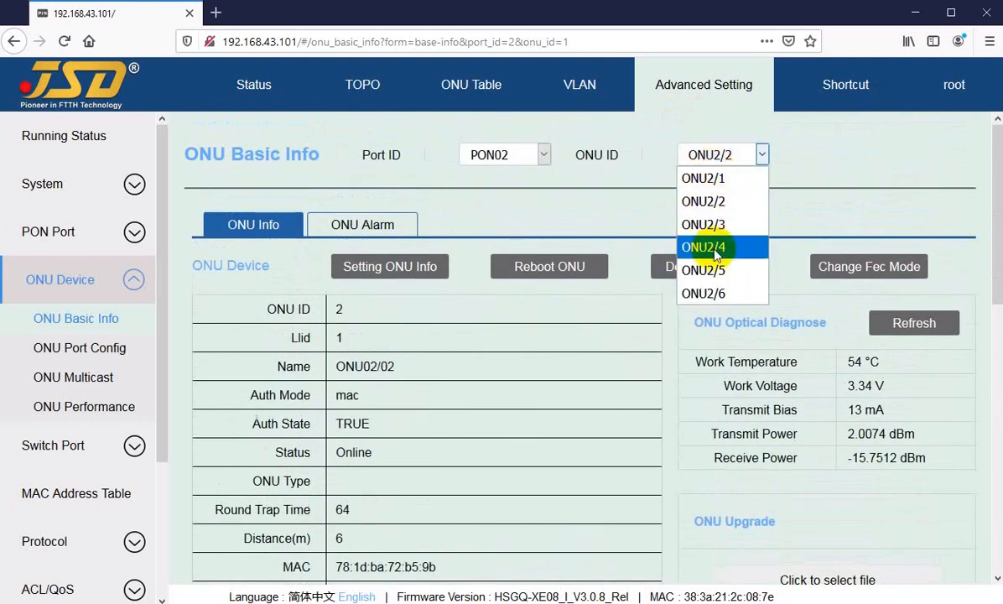
click(721, 224)
scroll(434, 438, down, 1)
scroll(434, 438, down, 8)
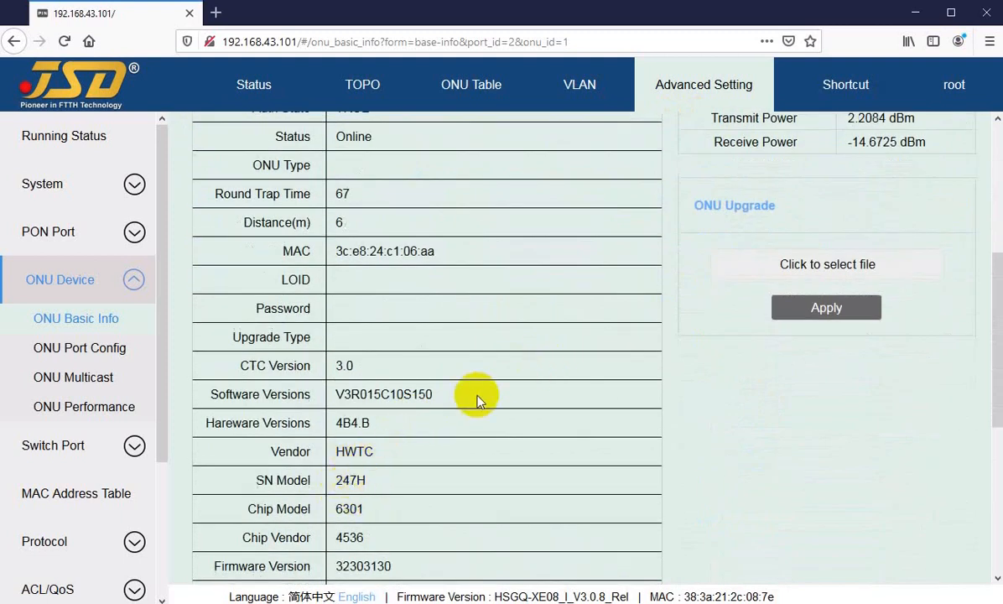
scroll(383, 414, down, 4)
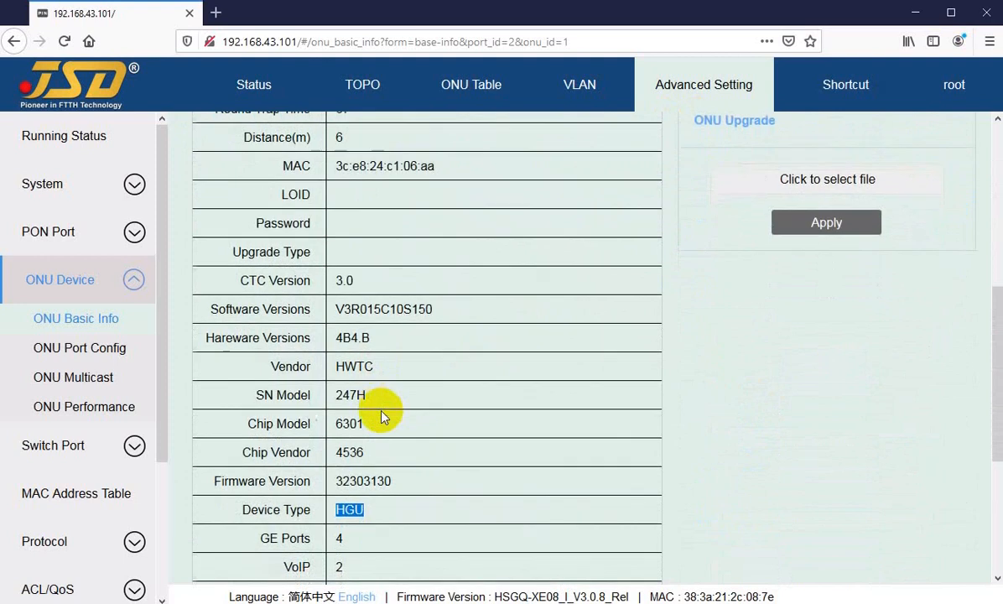
Switch the ONU Basic Info to ONU2/4 and examine its Device Type.
scroll(466, 455, up, 12)
click(760, 155)
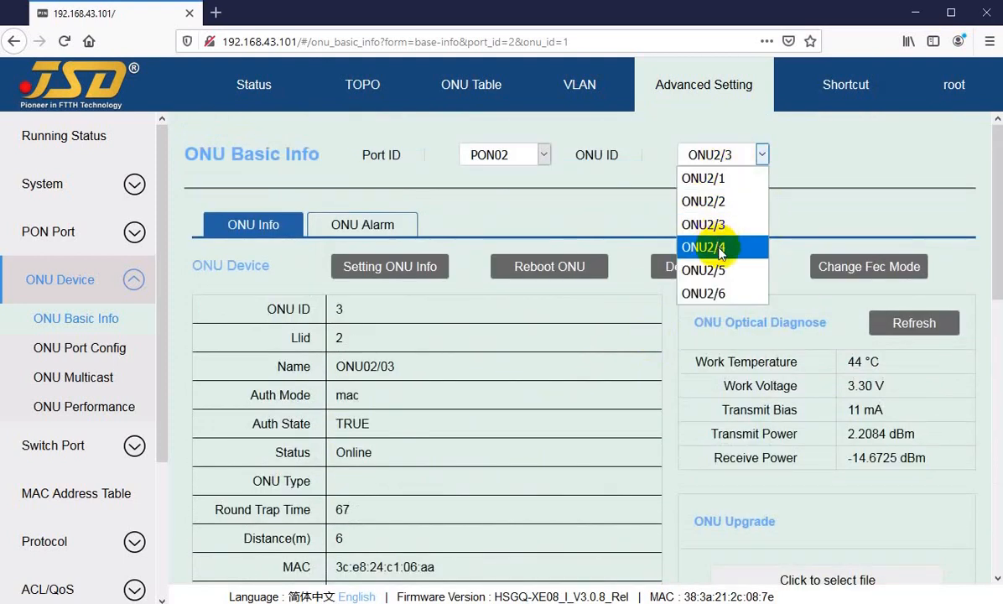
click(717, 248)
scroll(403, 440, down, 7)
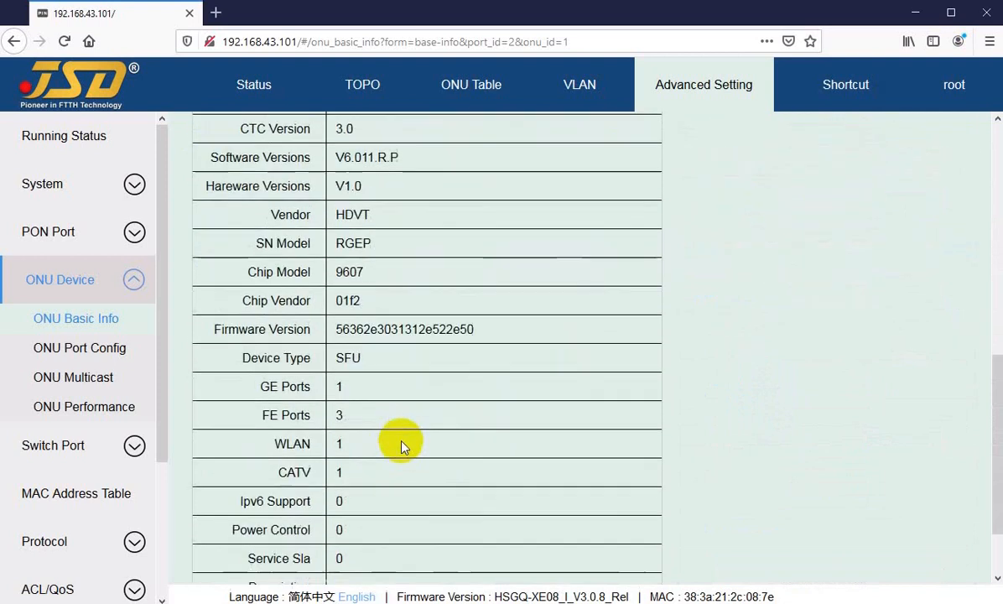
drag(330, 358, 395, 361)
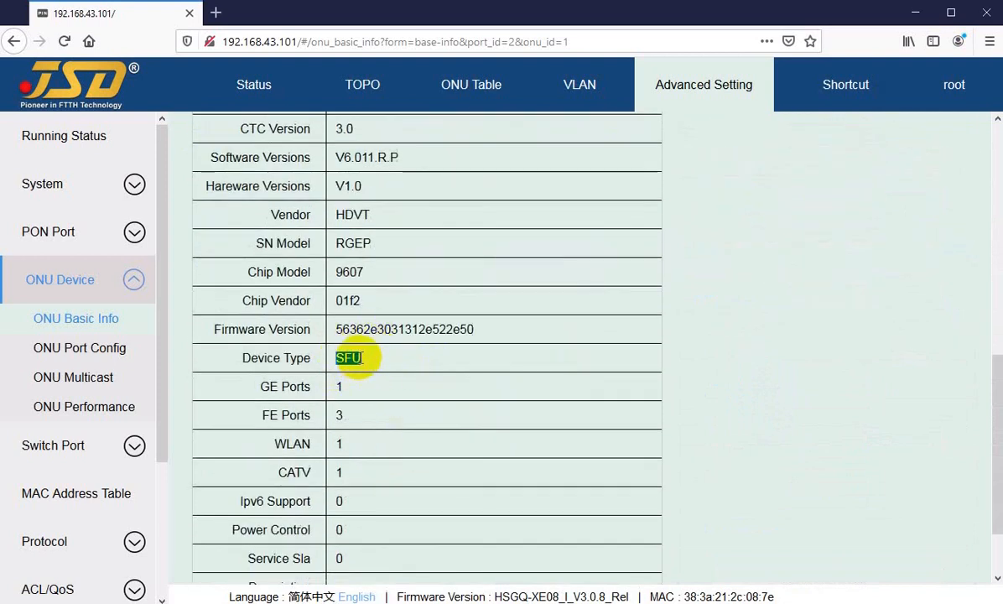
click(426, 336)
scroll(503, 398, up, 7)
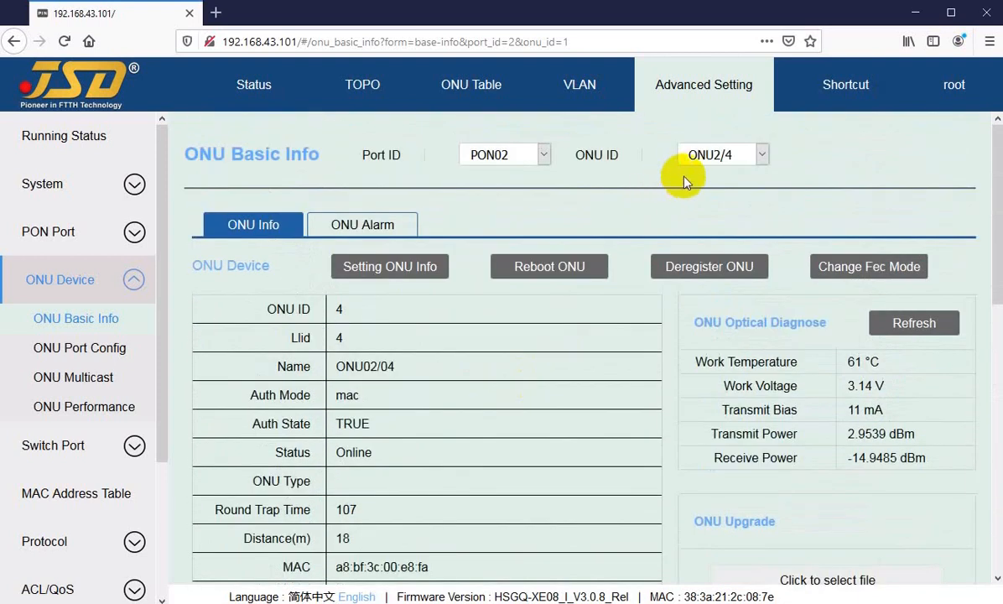
Return to the ONU Table and reopen the port configuration of ONU02/04 to view its port and VLAN settings.
click(428, 87)
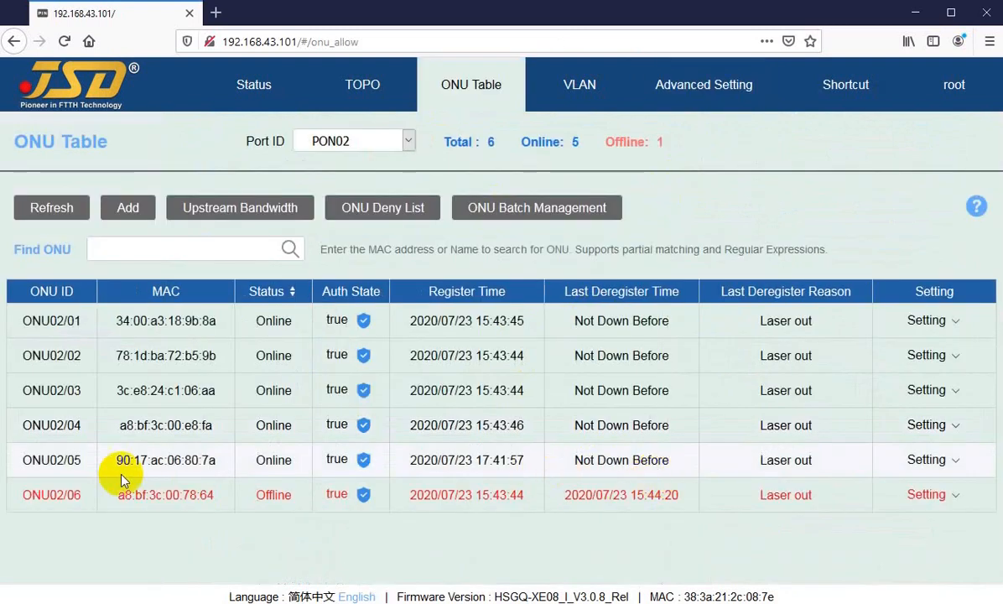
click(926, 424)
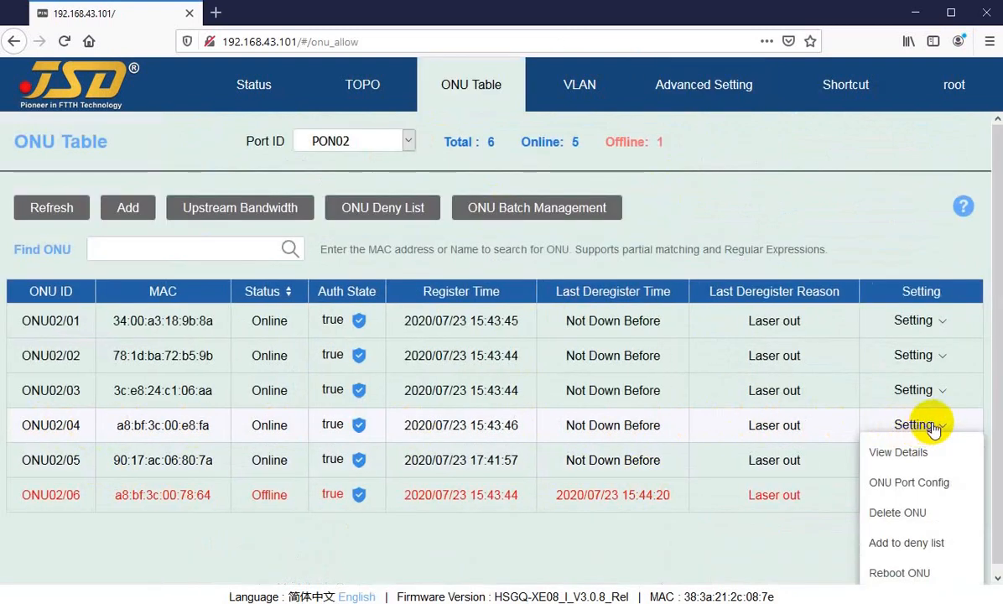
click(909, 485)
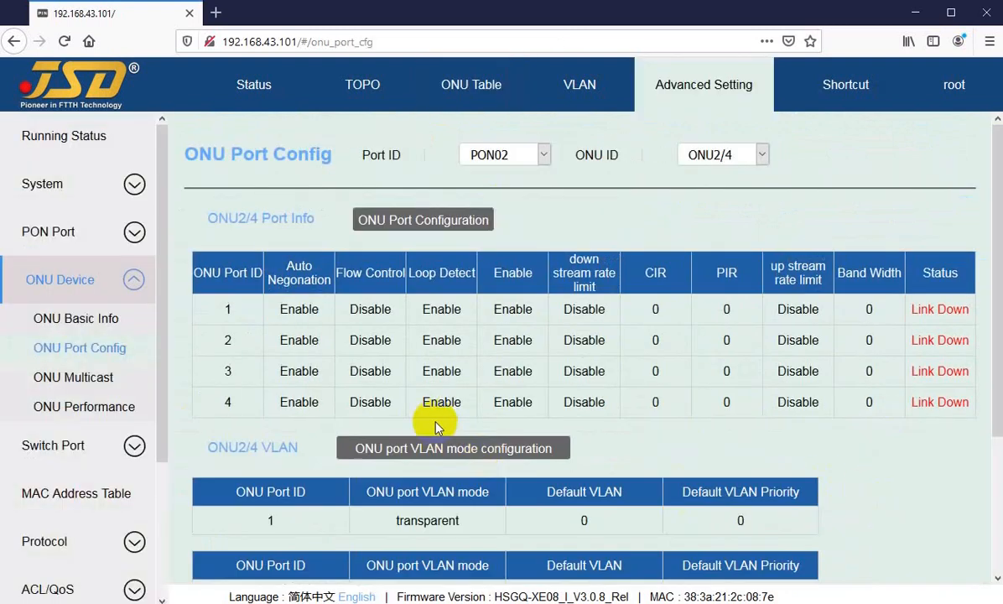
scroll(480, 433, down, 3)
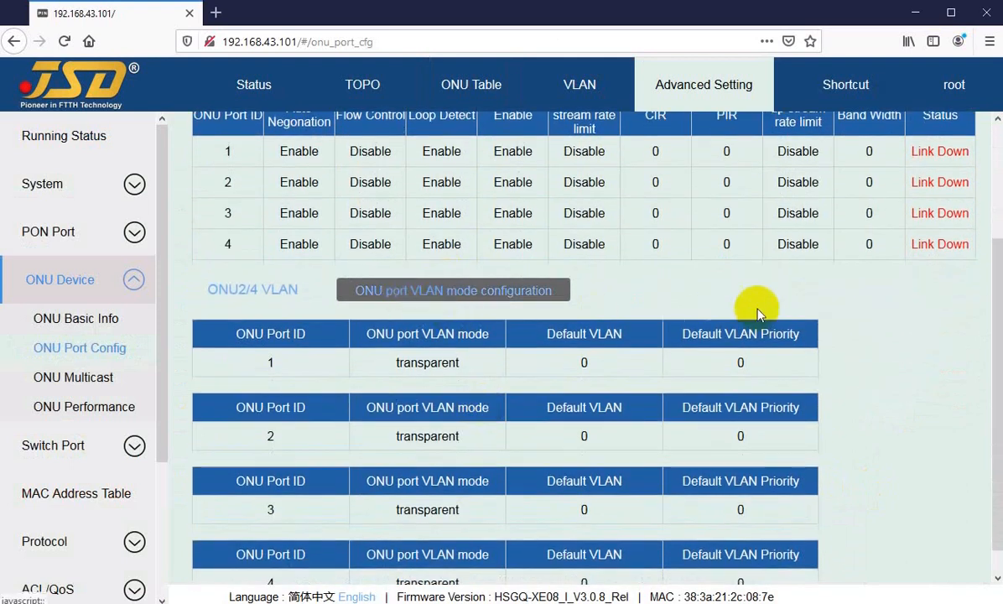
Examine the link status of ONU2/4's port 1 and open the ONU port VLAN mode configuration.
mouse_move(914, 151)
mouse_down()
mouse_move(947, 151)
mouse_move(923, 153)
mouse_up()
click(920, 153)
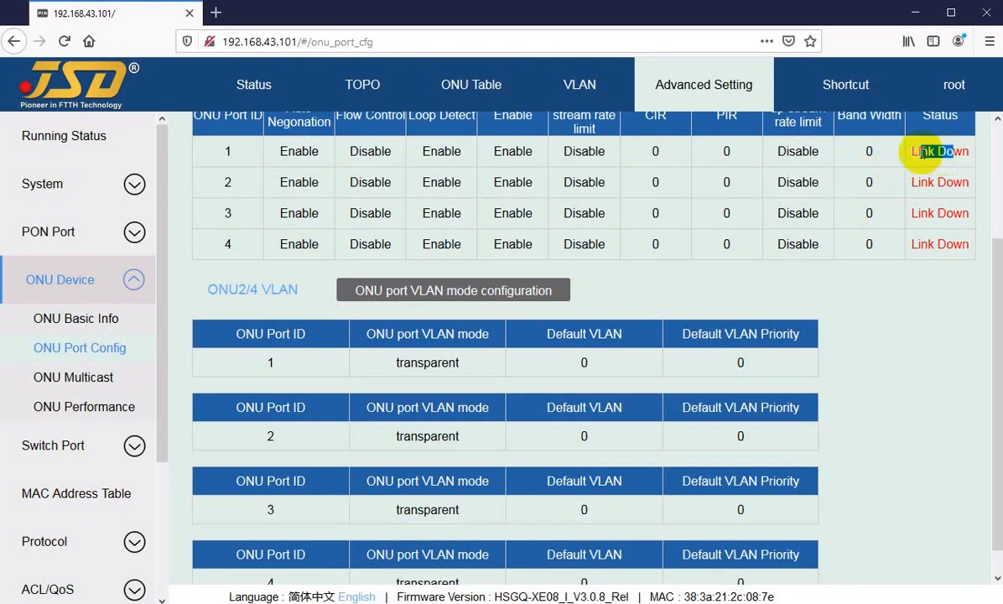
click(920, 152)
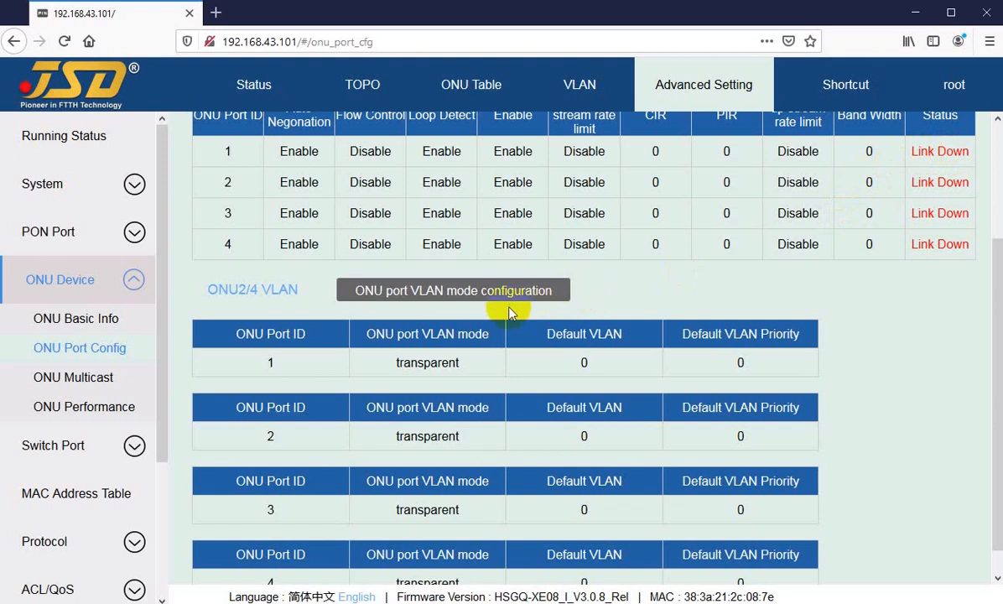
click(438, 297)
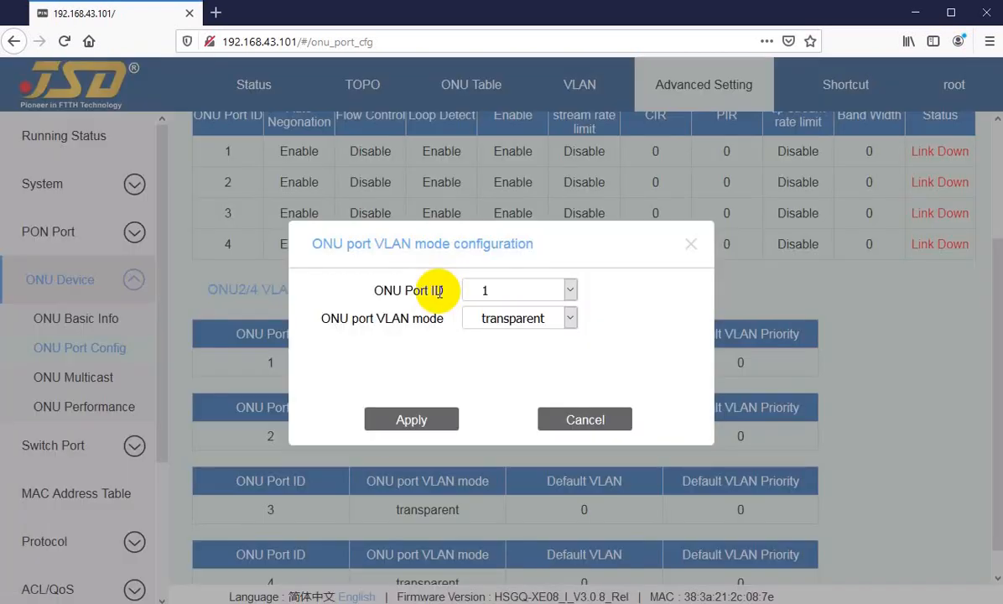
Configure ONU2/4's port 3 with VLAN mode tag and default VLAN 3011, and apply the setting.
click(691, 243)
click(459, 302)
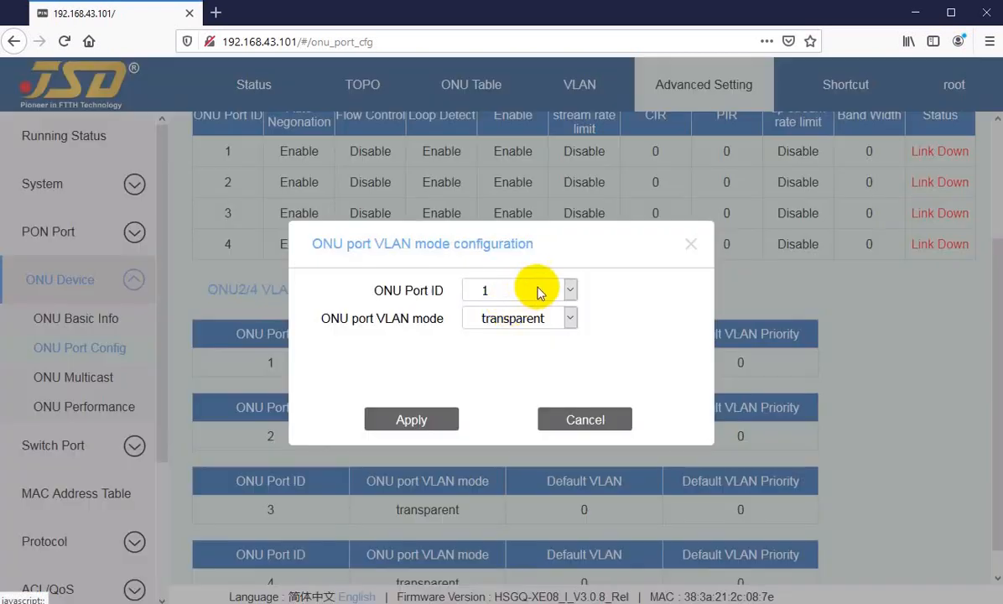
click(515, 291)
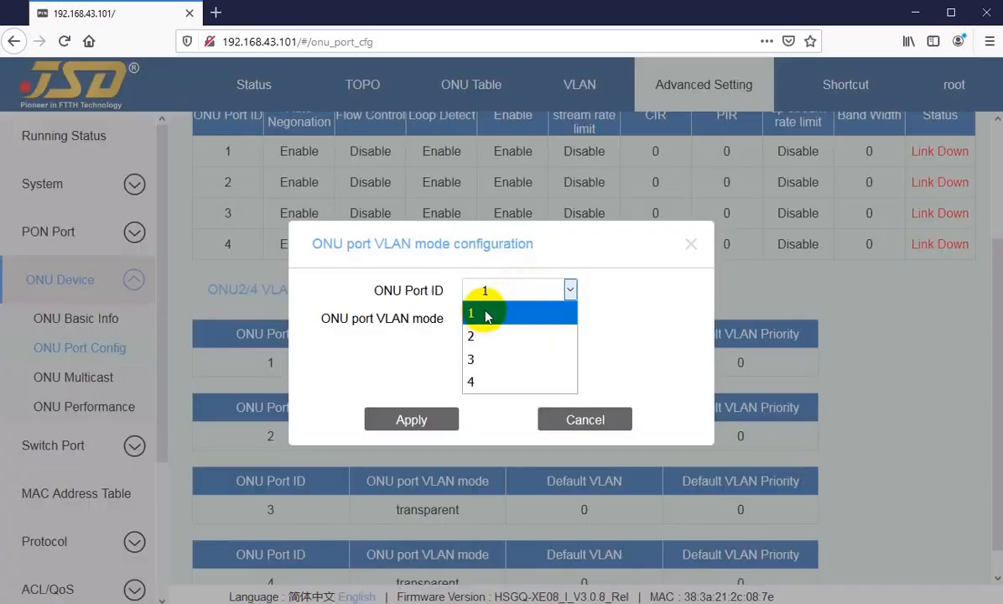
click(482, 361)
click(516, 321)
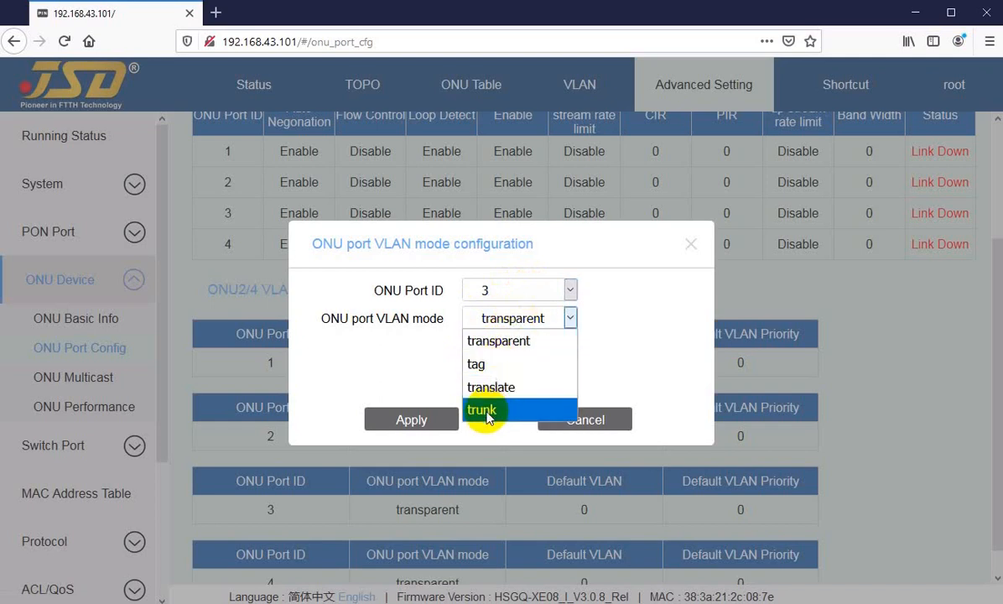
click(487, 363)
double_click(486, 357)
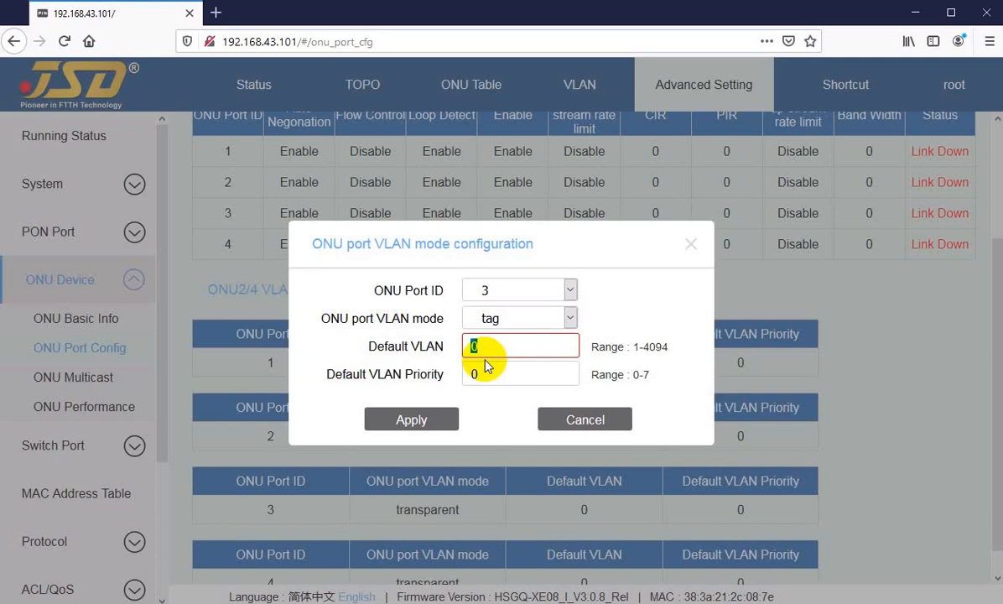
text(30)
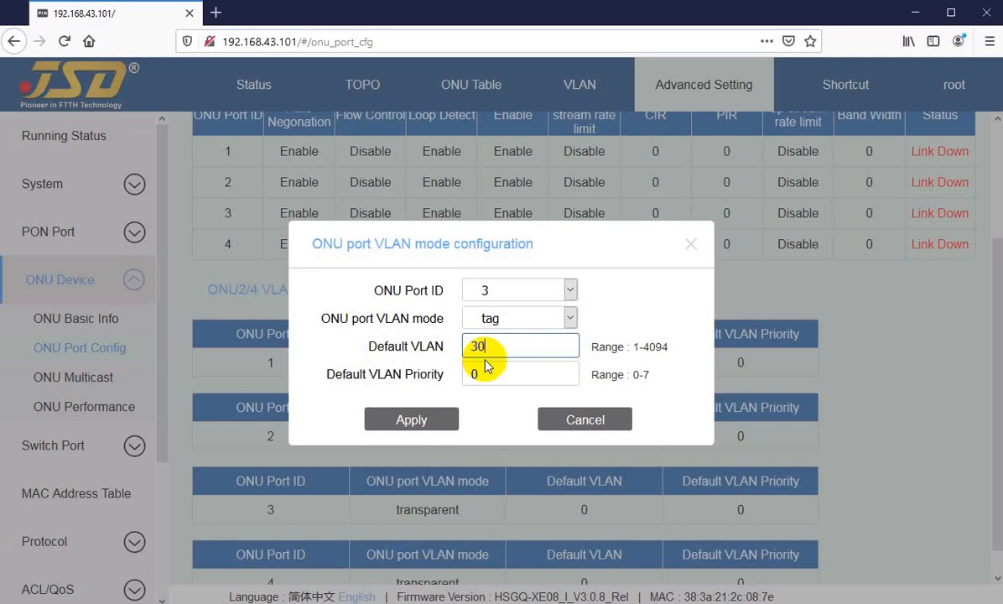
text(11)
click(404, 422)
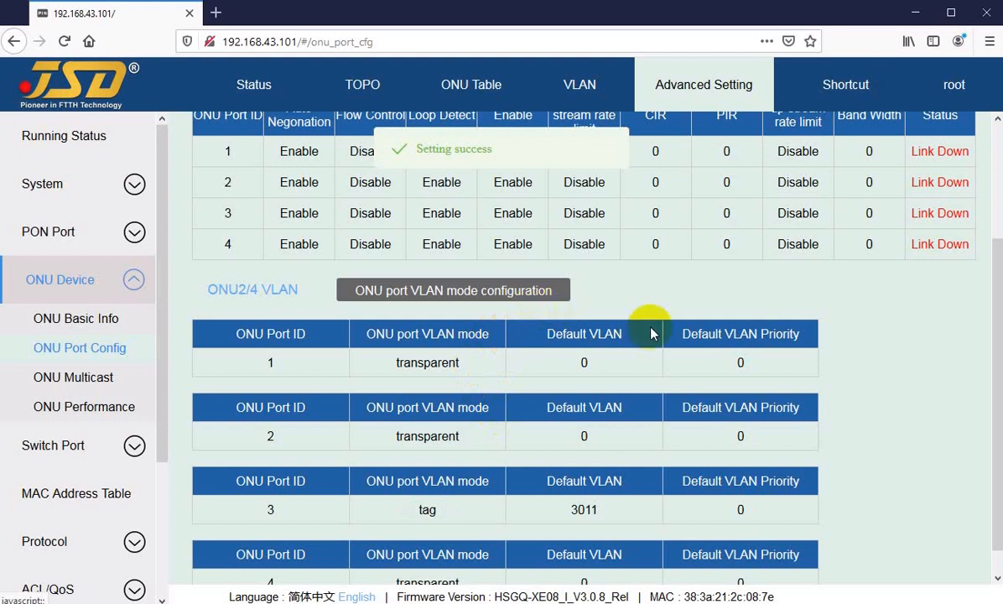
Examine the VLAN mode and default VLAN of ONU2/4's port 3 and compare them with ports 1 and 2.
click(570, 509)
double_click(570, 510)
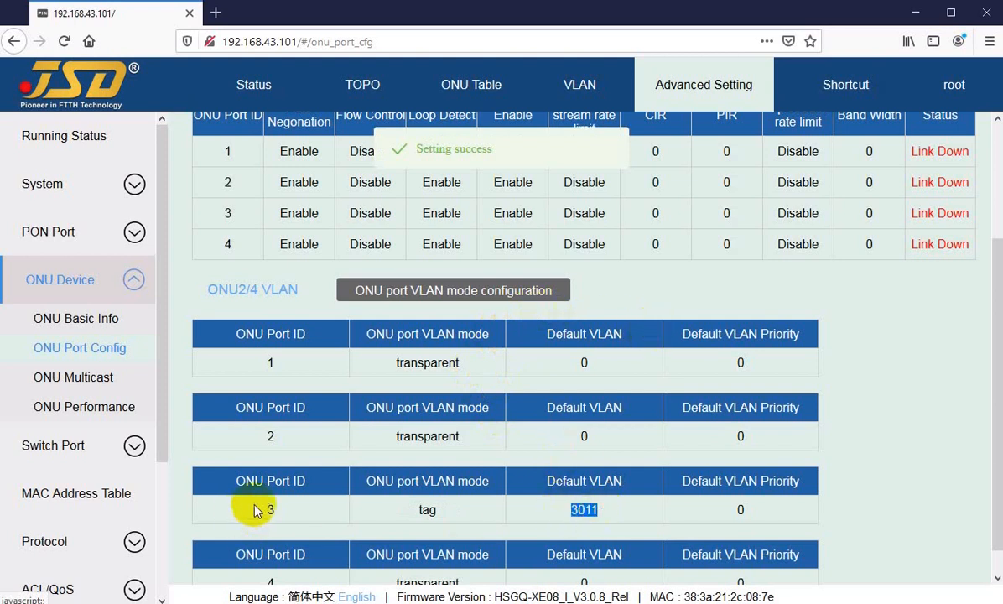
drag(248, 510, 461, 514)
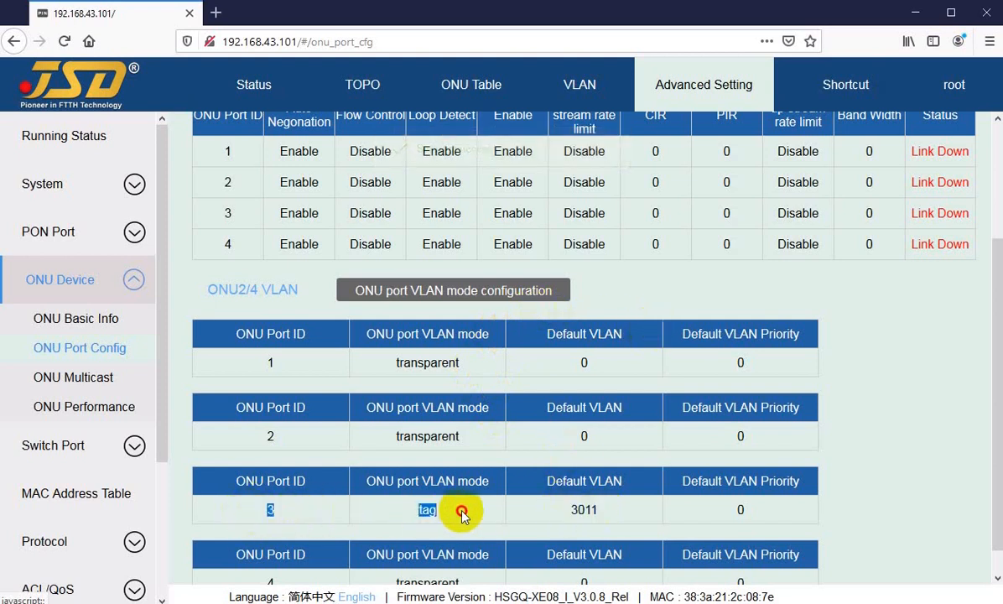
double_click(386, 362)
click(392, 436)
drag(391, 436, 463, 436)
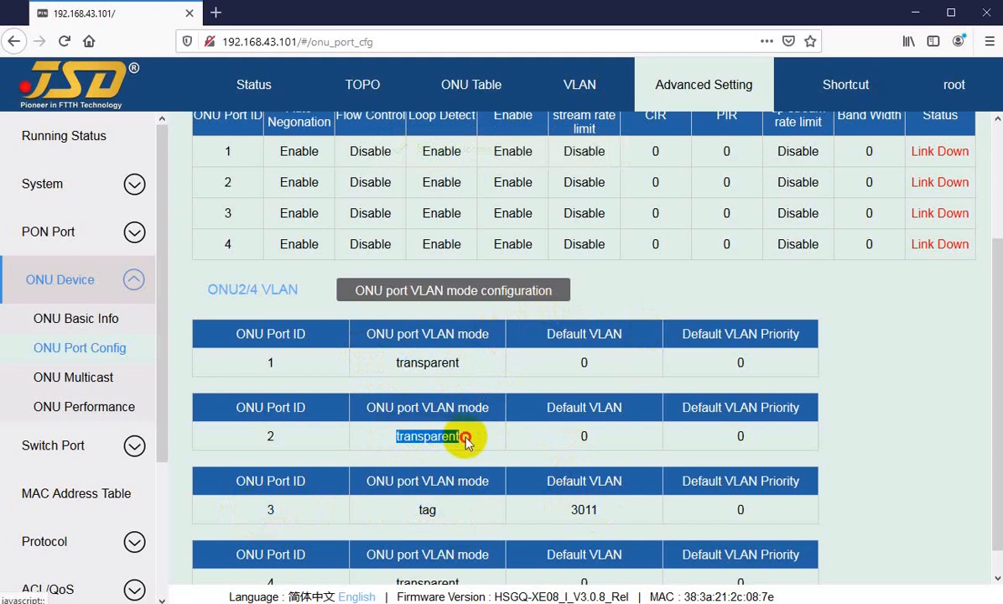
click(465, 439)
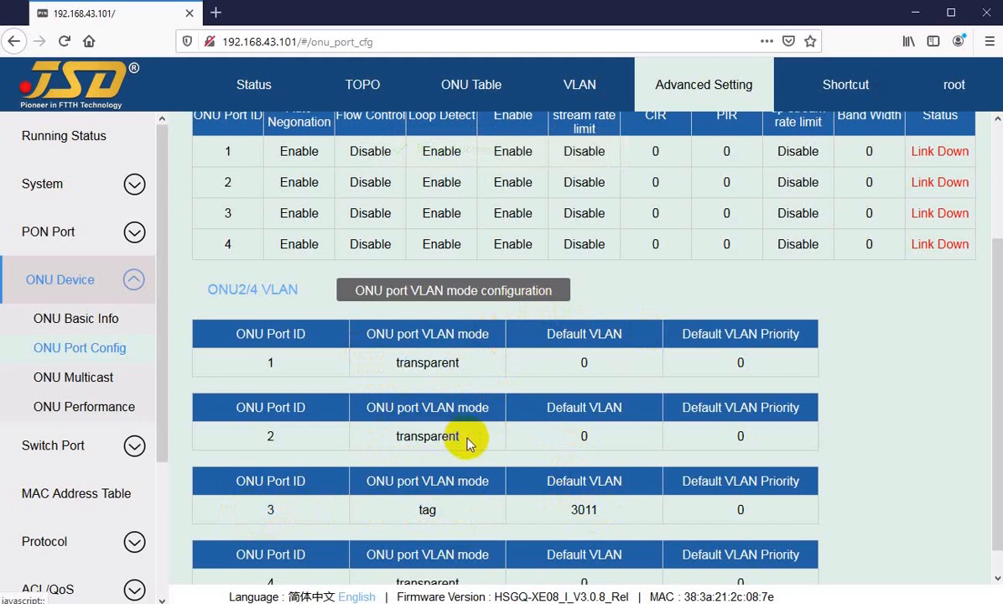
Return to the ONU Table and delete the offline ONU02/06 from PON02.
scroll(474, 402, up, 3)
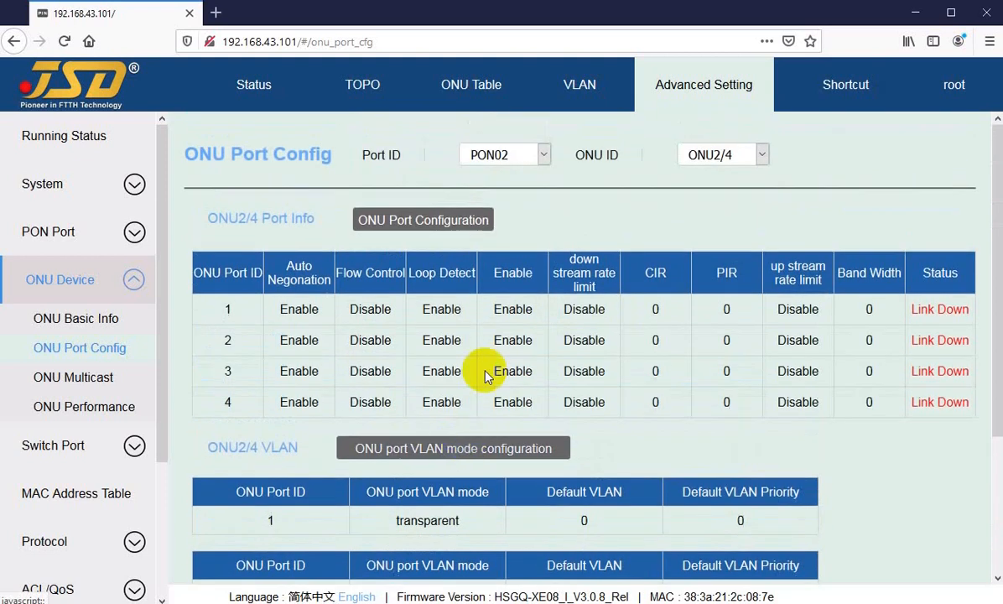
click(472, 86)
click(933, 423)
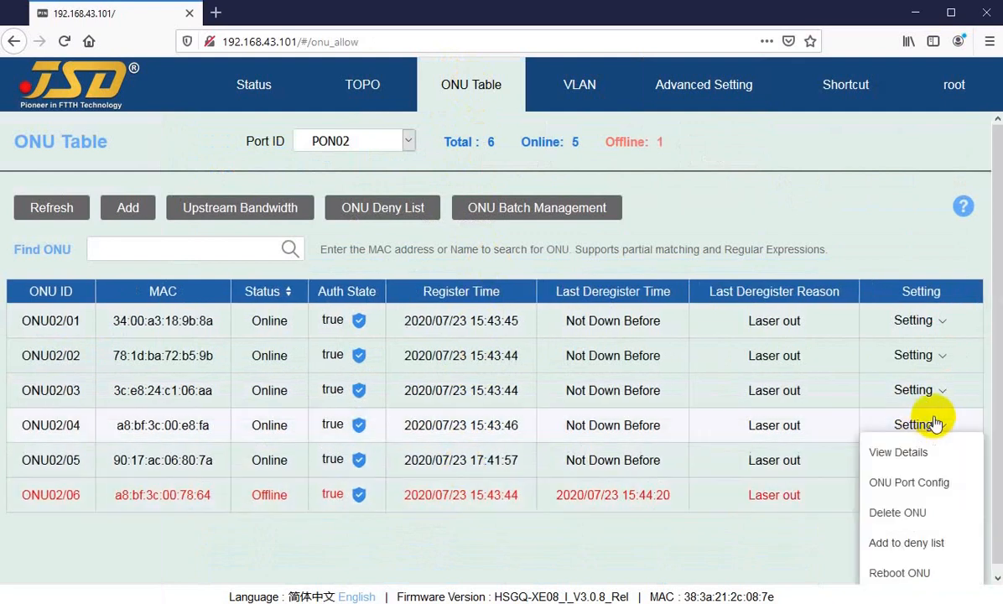
click(925, 318)
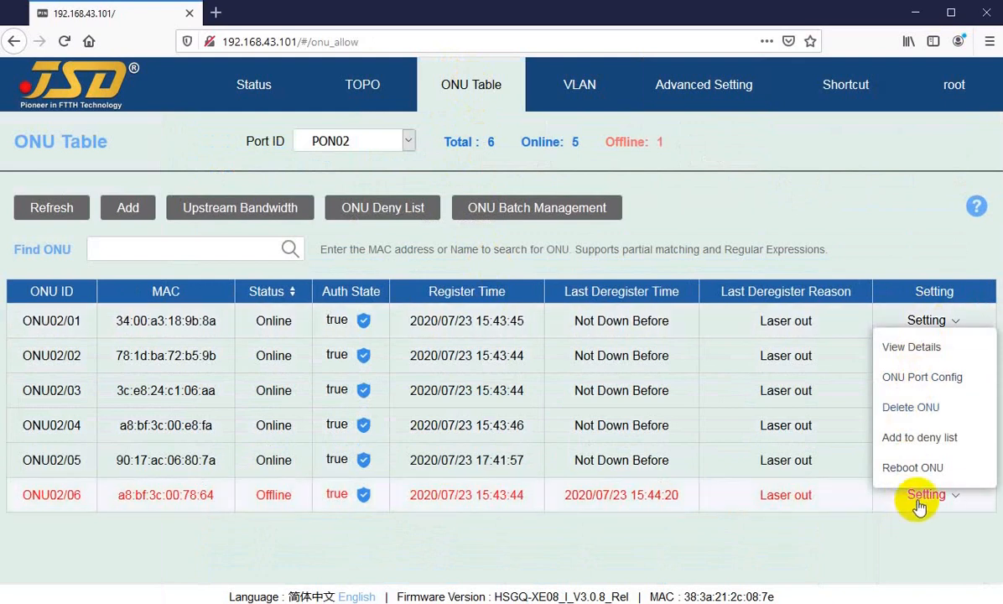
click(841, 551)
click(925, 496)
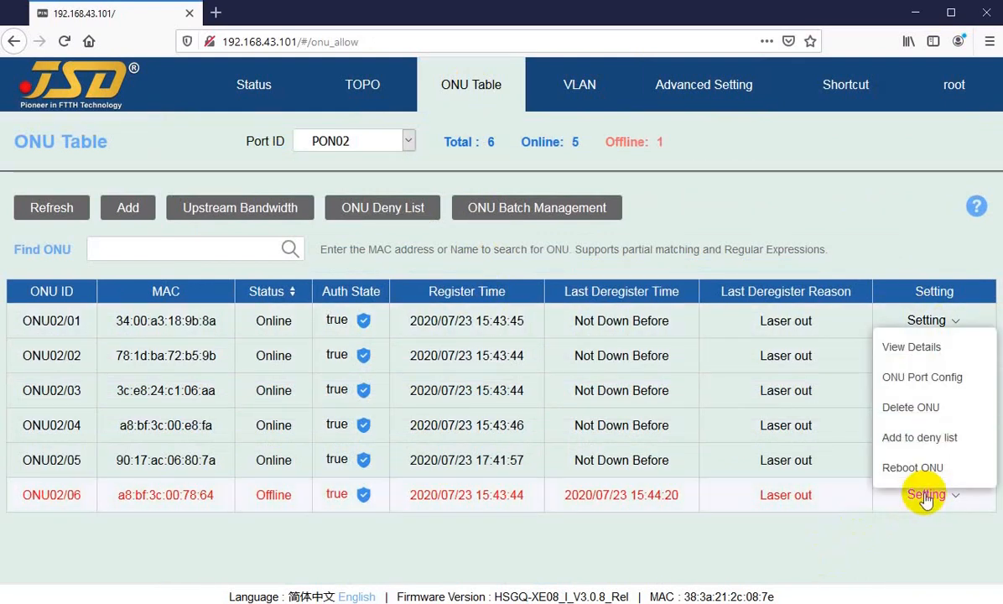
click(905, 408)
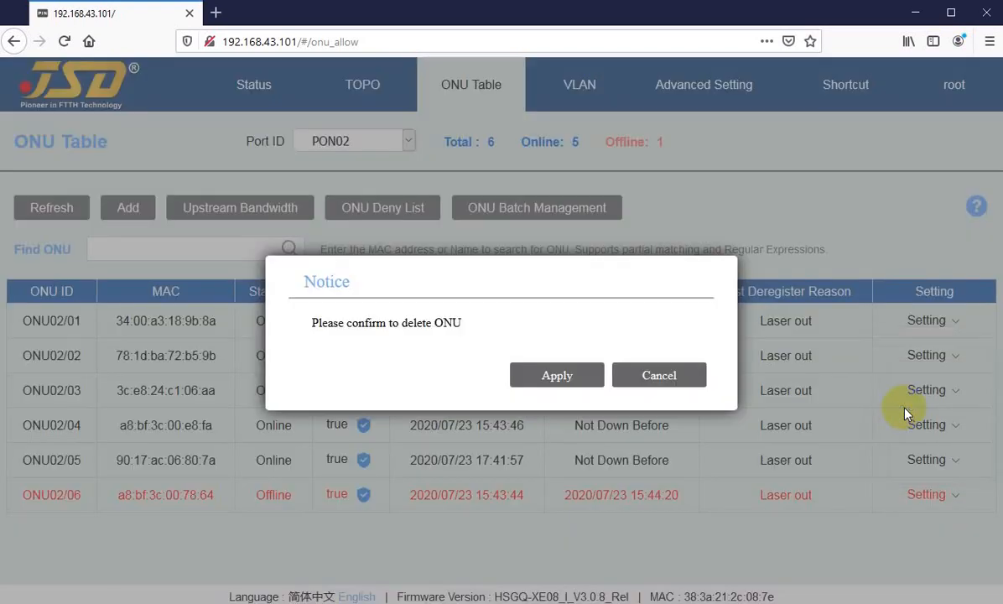
click(560, 377)
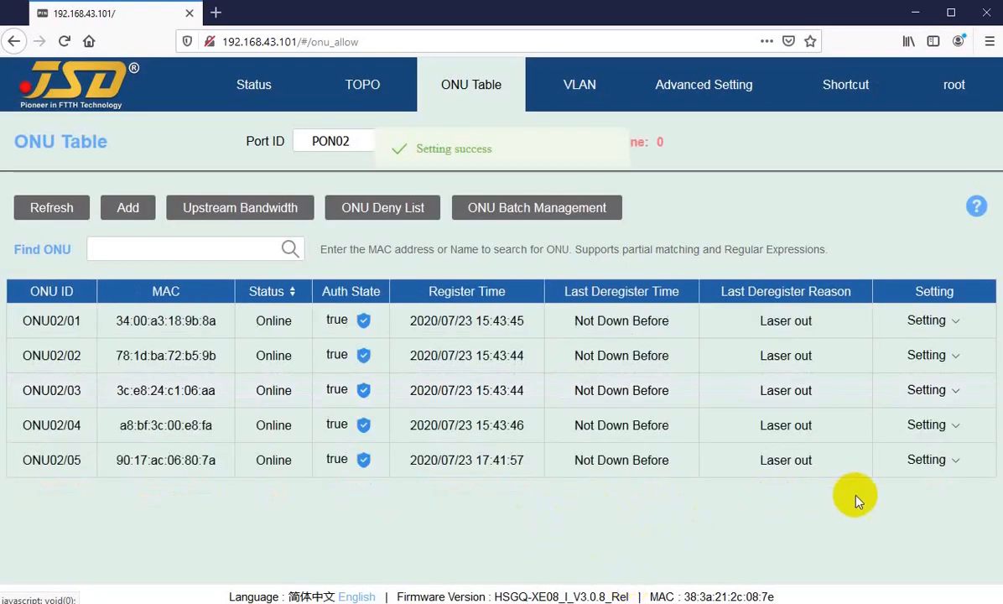
Add ONU02/05 to the ONU deny list from the ONU Table and confirm.
click(927, 461)
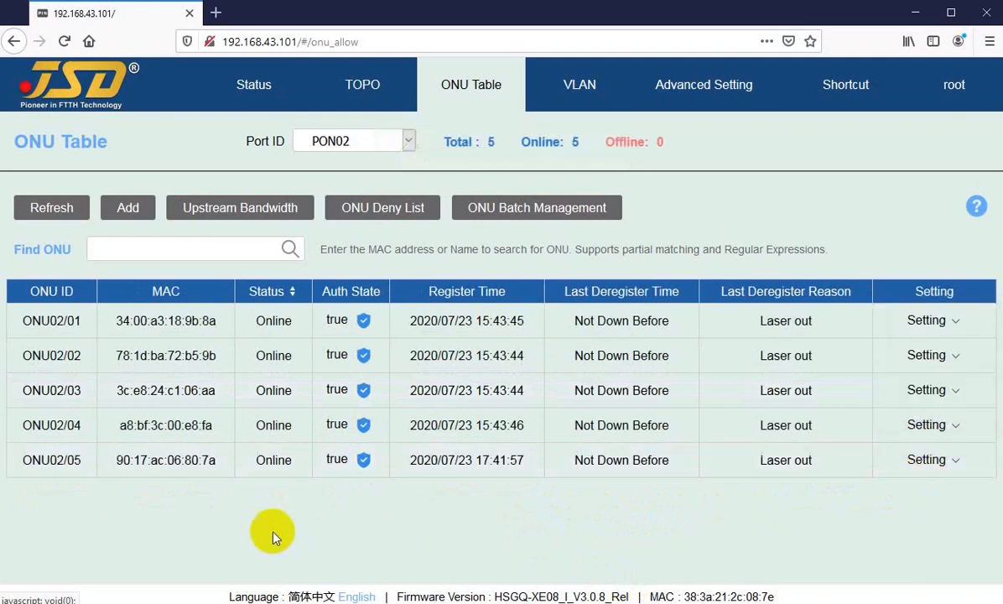
drag(50, 460, 78, 511)
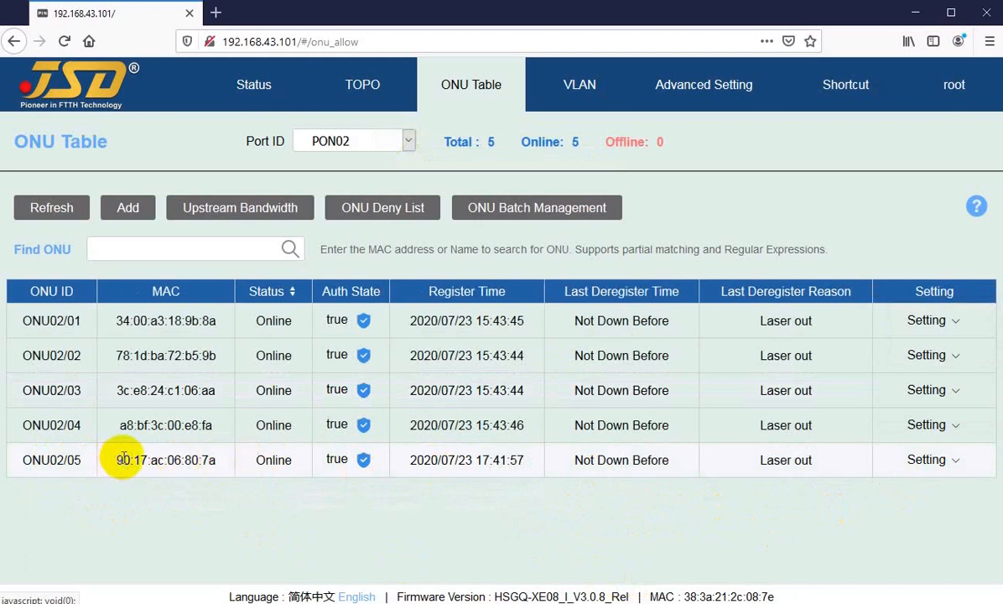
drag(112, 460, 795, 488)
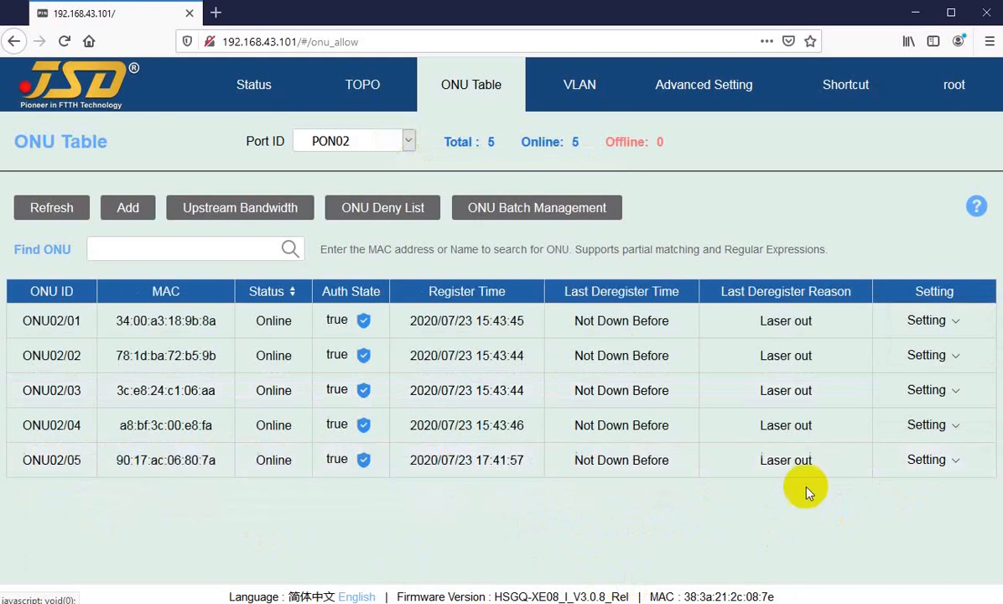
mouse_move(940, 459)
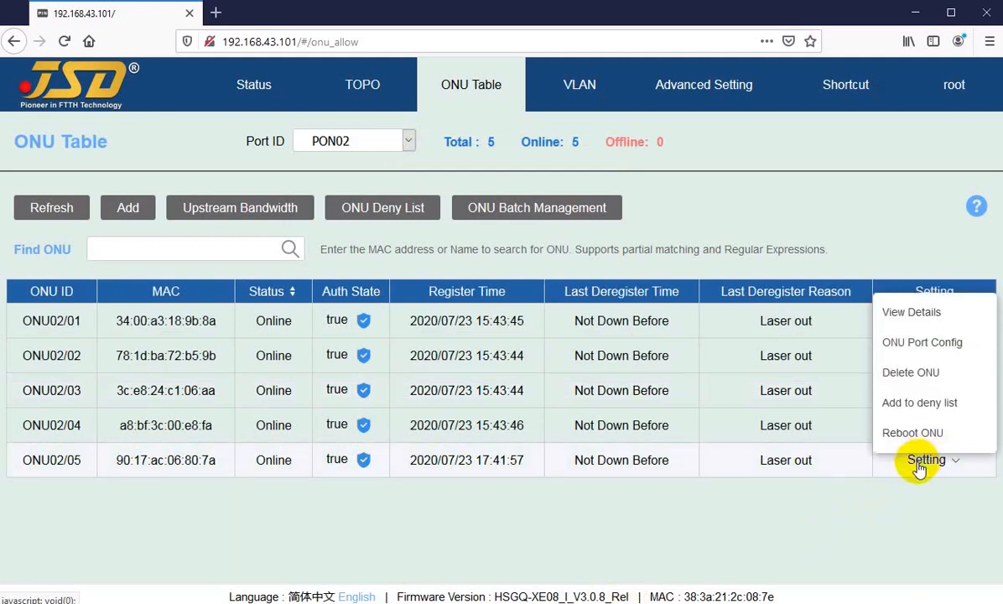
click(887, 514)
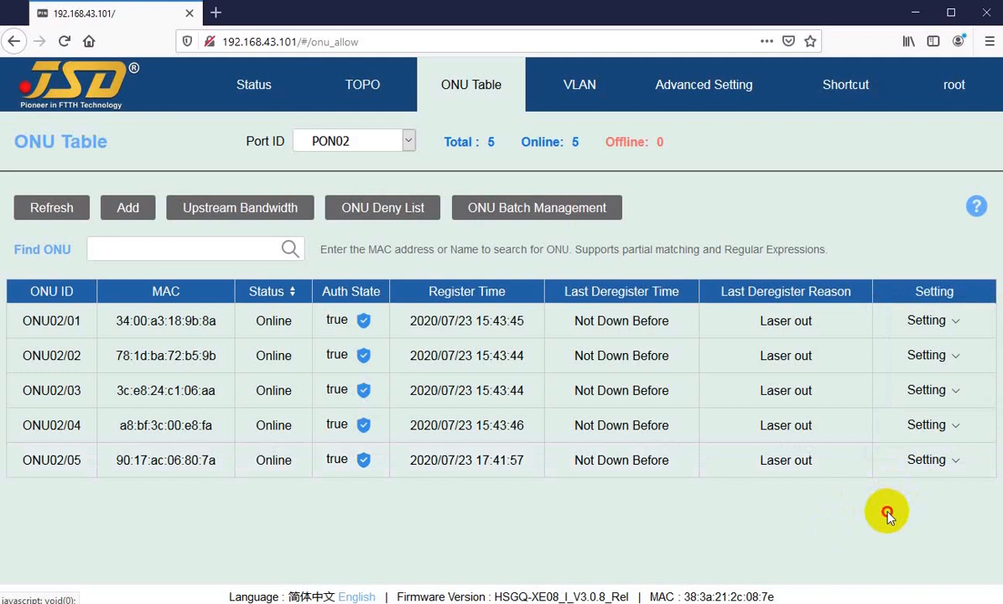
mouse_move(915, 464)
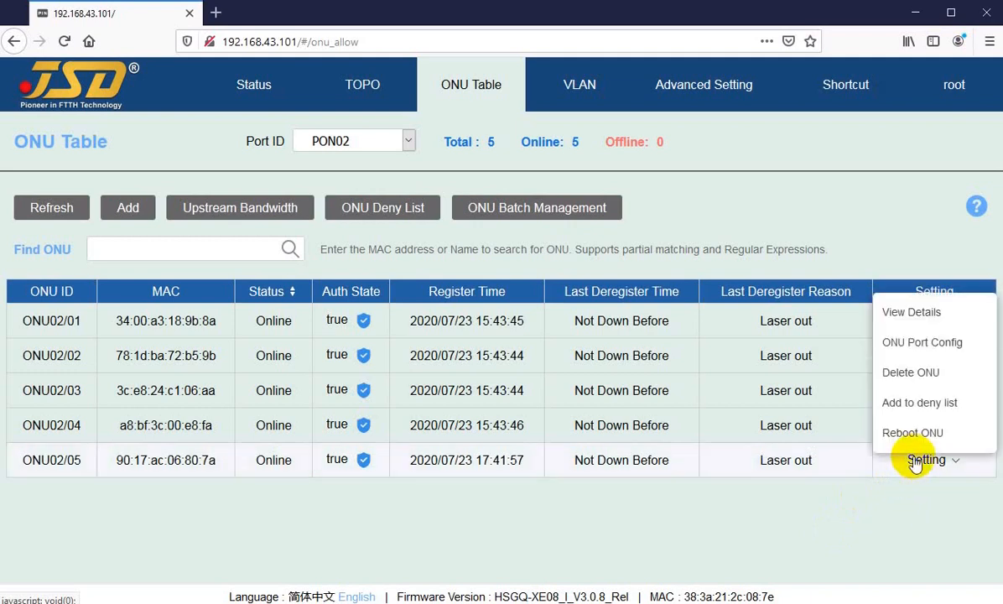
click(906, 408)
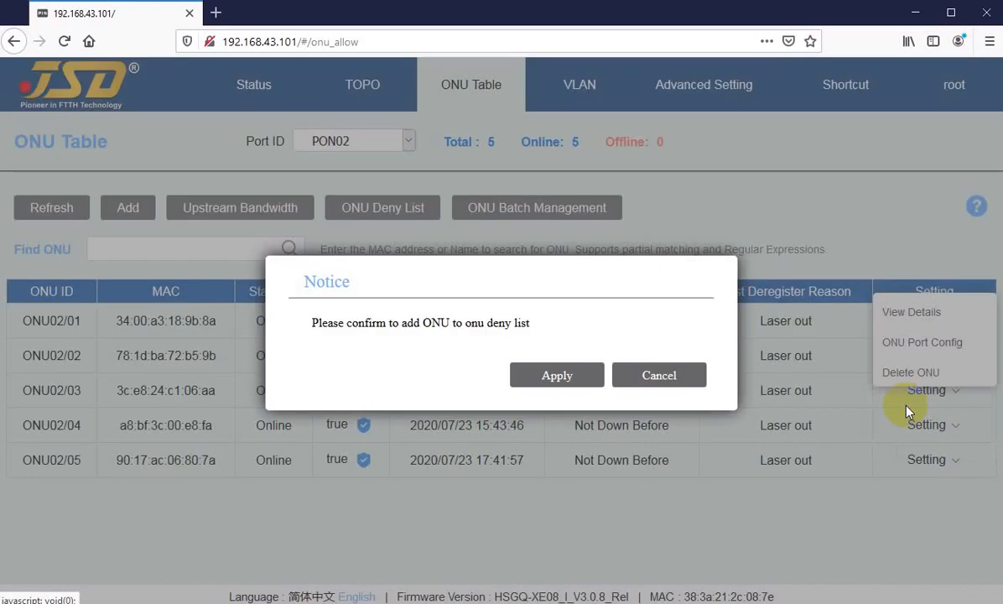
click(551, 380)
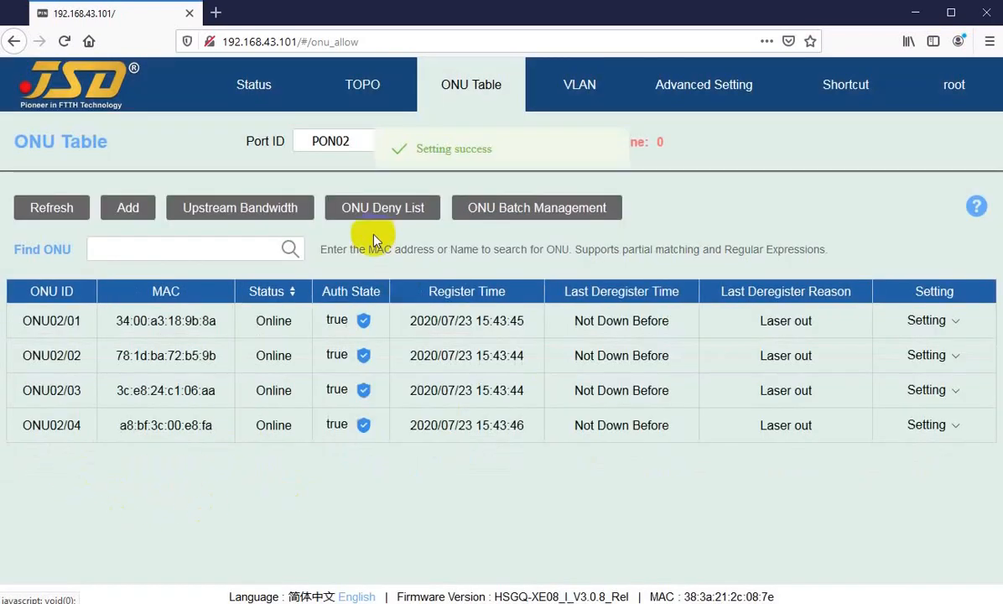
Open the ONU Deny List, check the reason given for ONU02/05, and delete that ONU from the list.
click(369, 209)
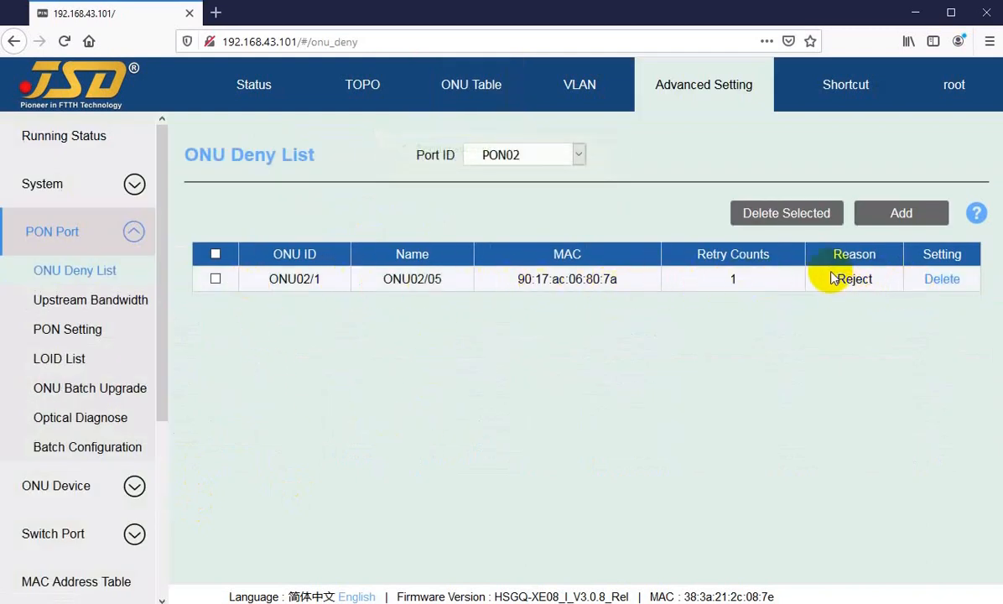
drag(834, 279, 874, 280)
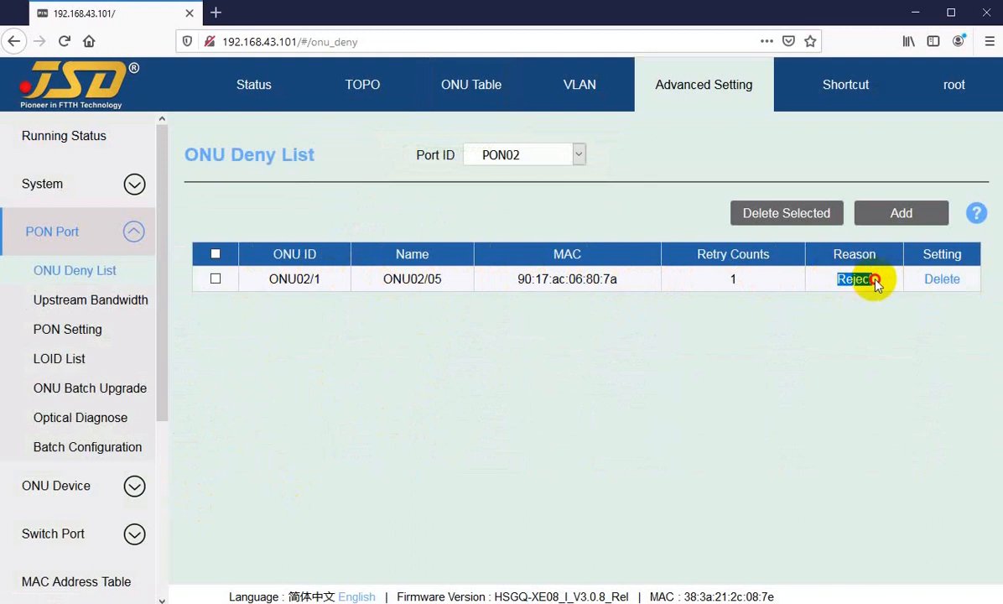
click(863, 281)
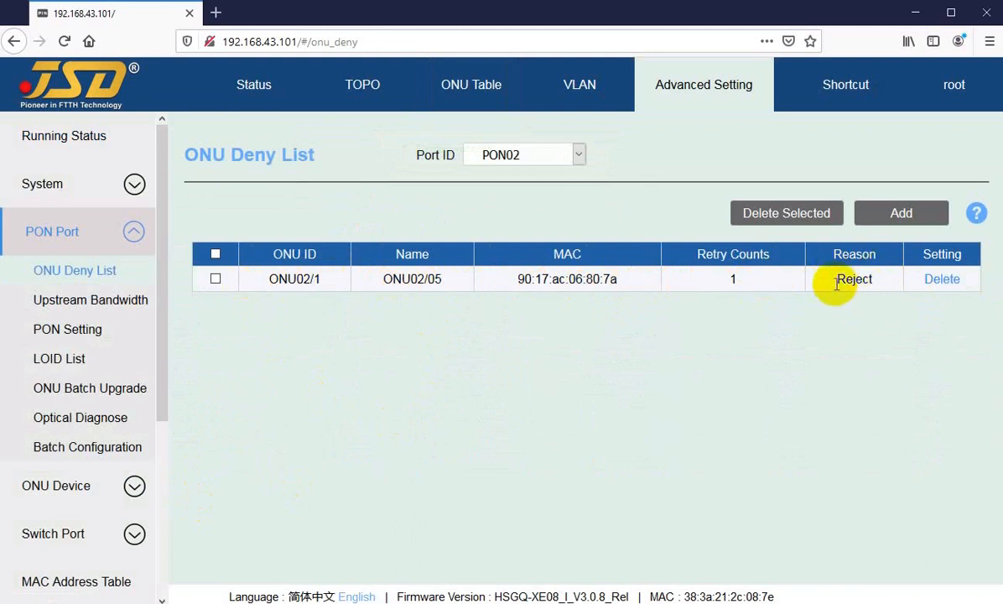
drag(831, 280, 884, 285)
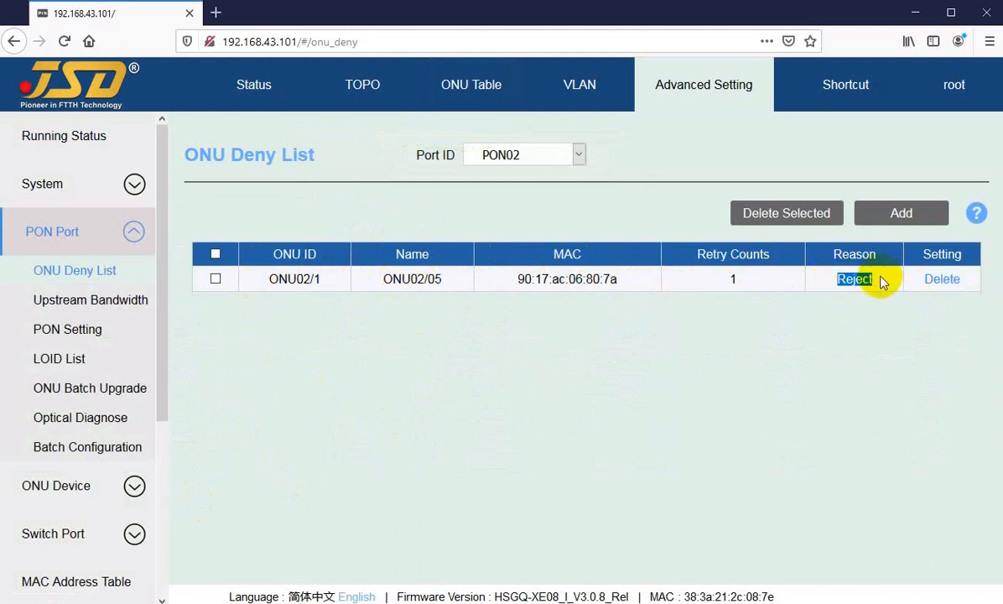
click(887, 315)
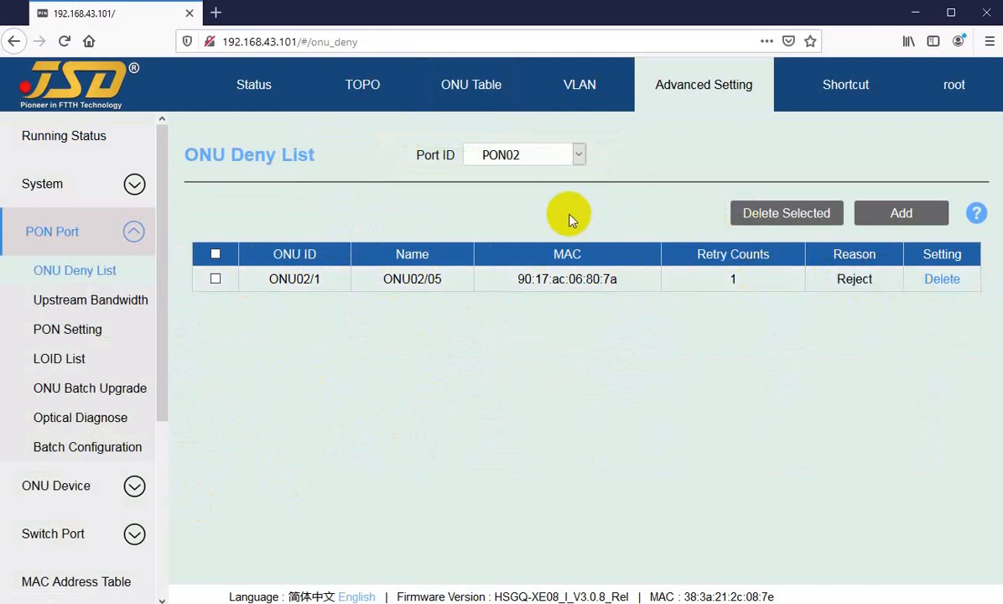
click(940, 281)
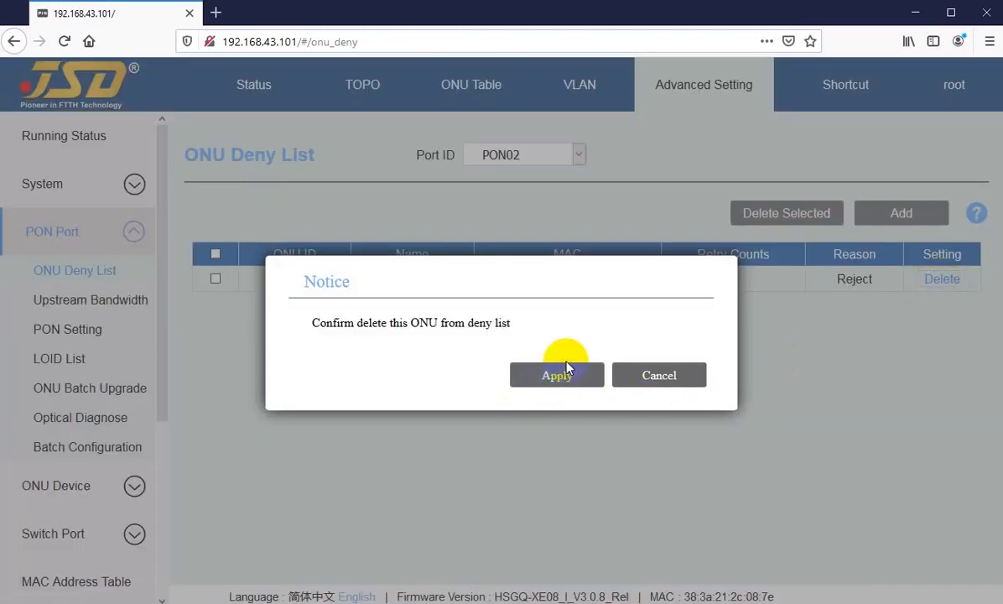
click(535, 384)
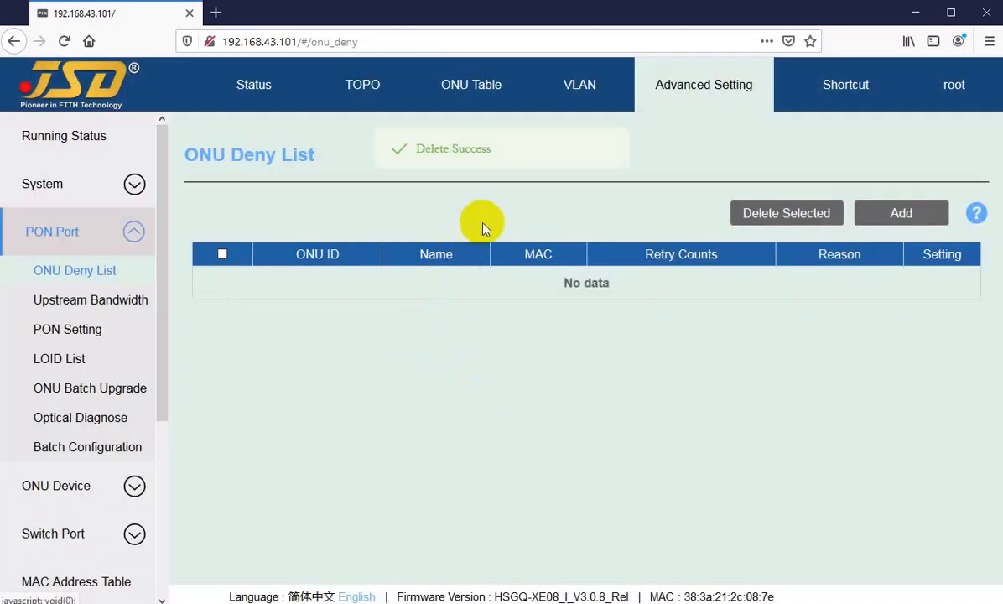
Return to the ONU Table and refresh it repeatedly to check whether ONU02/05 has registered again on PON02.
click(466, 91)
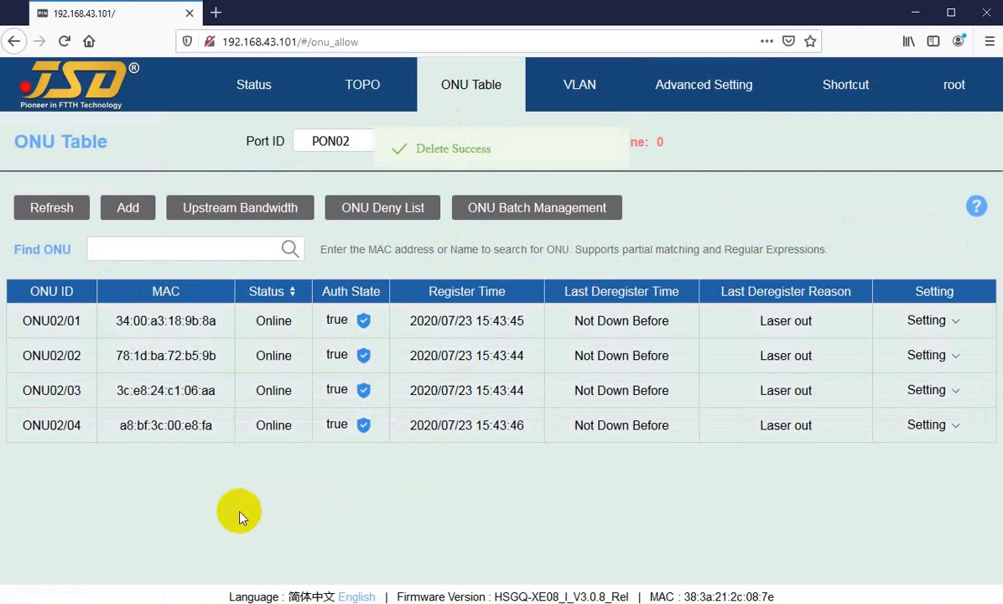
click(48, 208)
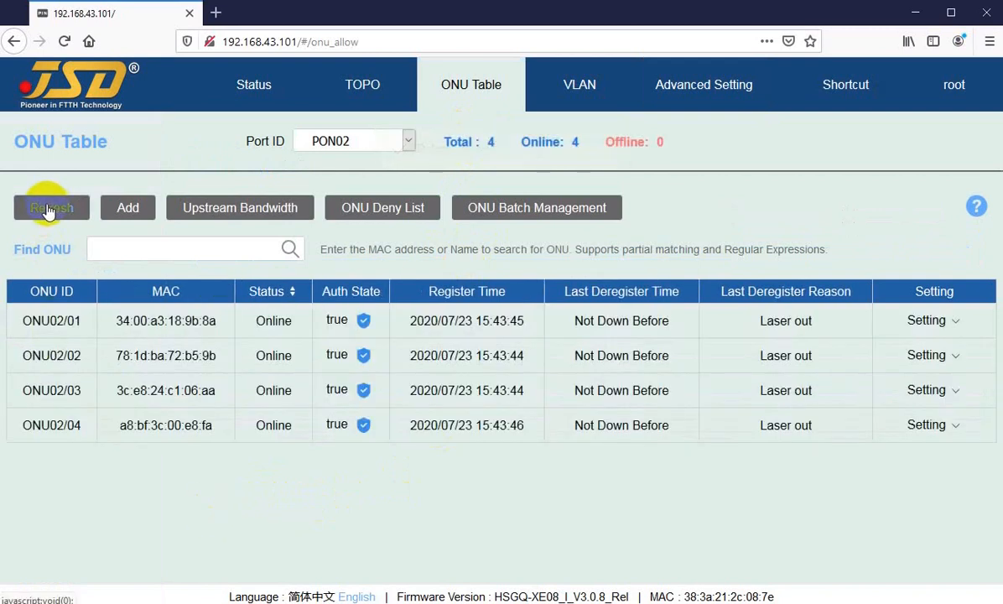
click(49, 210)
click(49, 211)
click(48, 210)
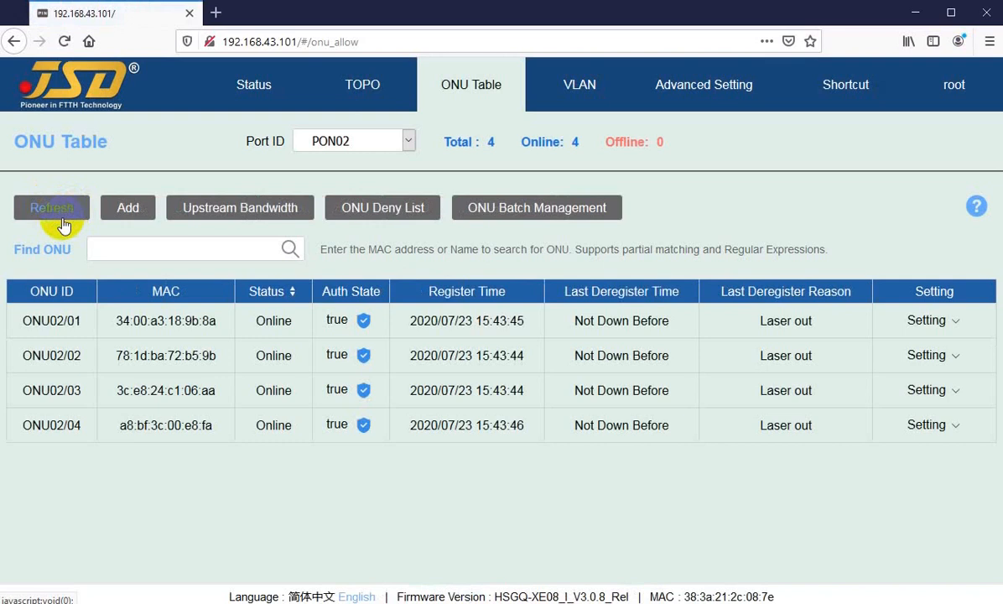
click(59, 214)
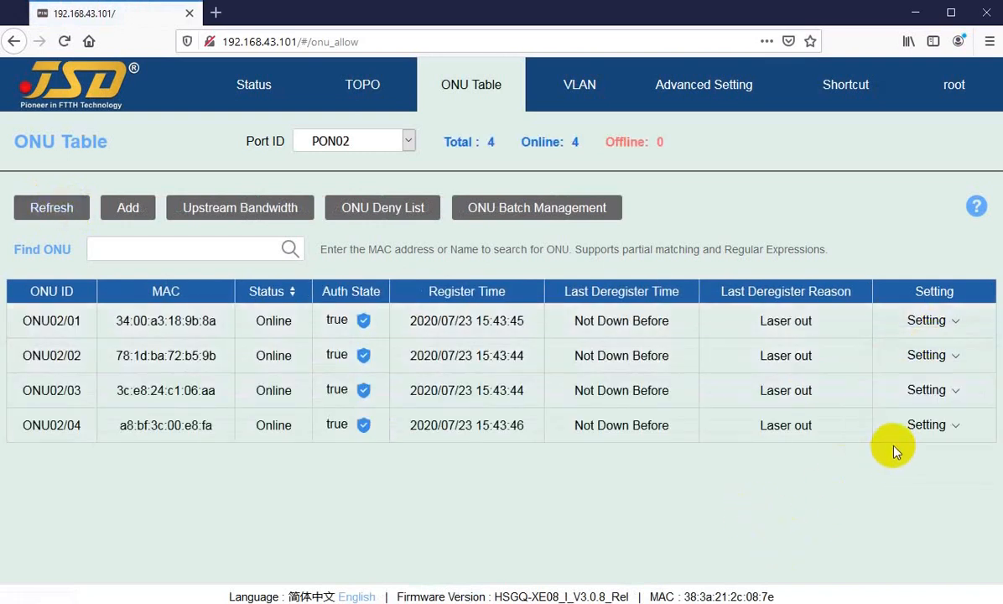
Reboot ONU02/04 on PON02 from the ONU Table and confirm the reboot.
mouse_move(927, 391)
mouse_move(925, 428)
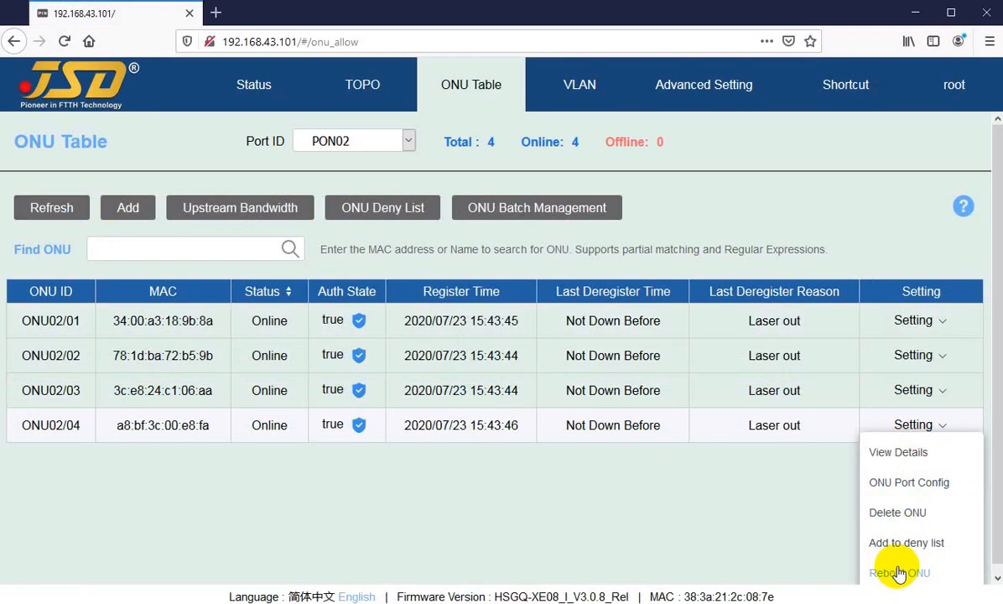
click(899, 573)
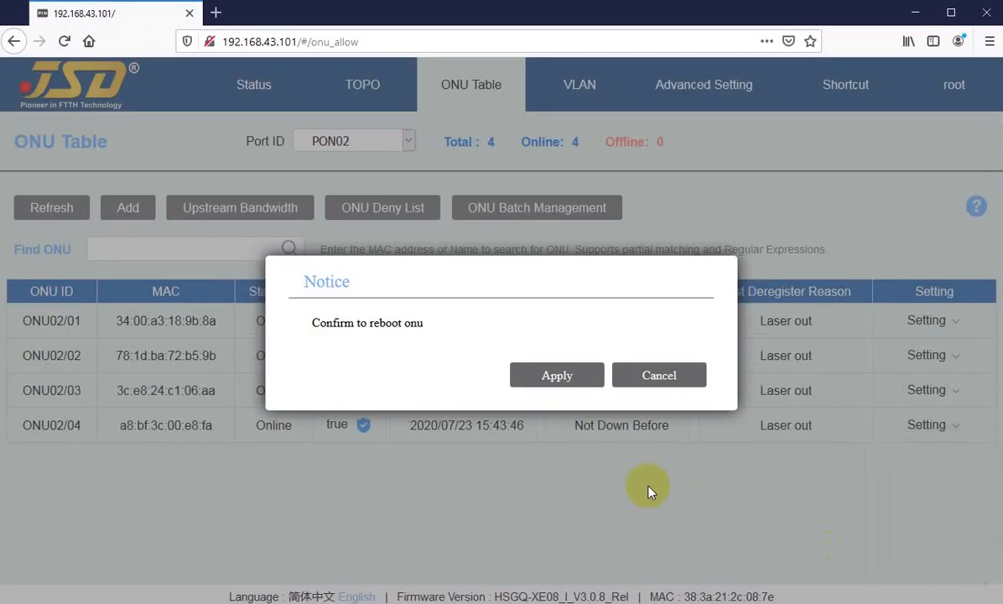
click(544, 377)
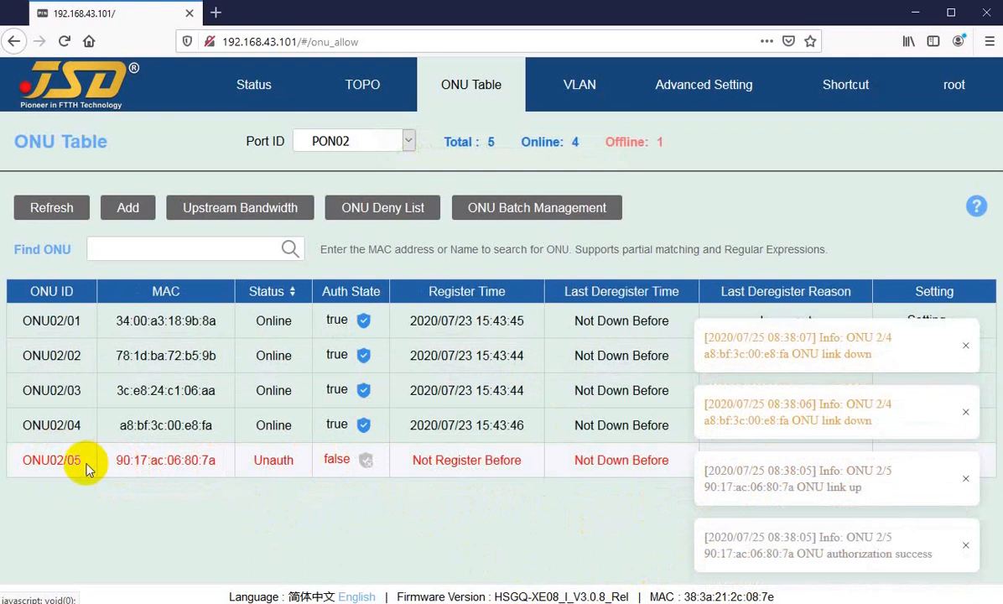
Refresh the ONU Table repeatedly to follow the status of ONU02/04 on PON02 after its reboot.
key(F5)
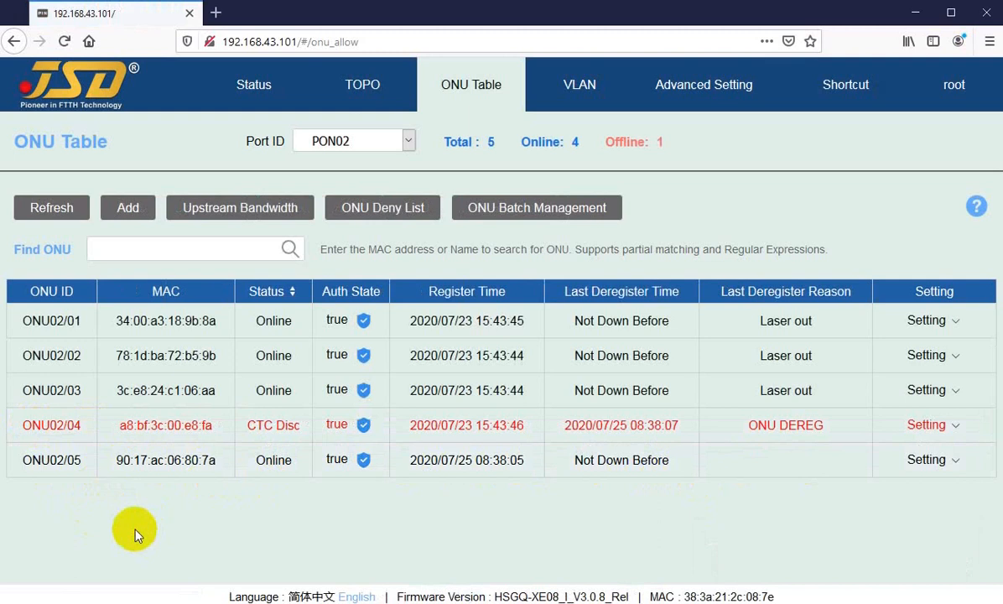
key(F5)
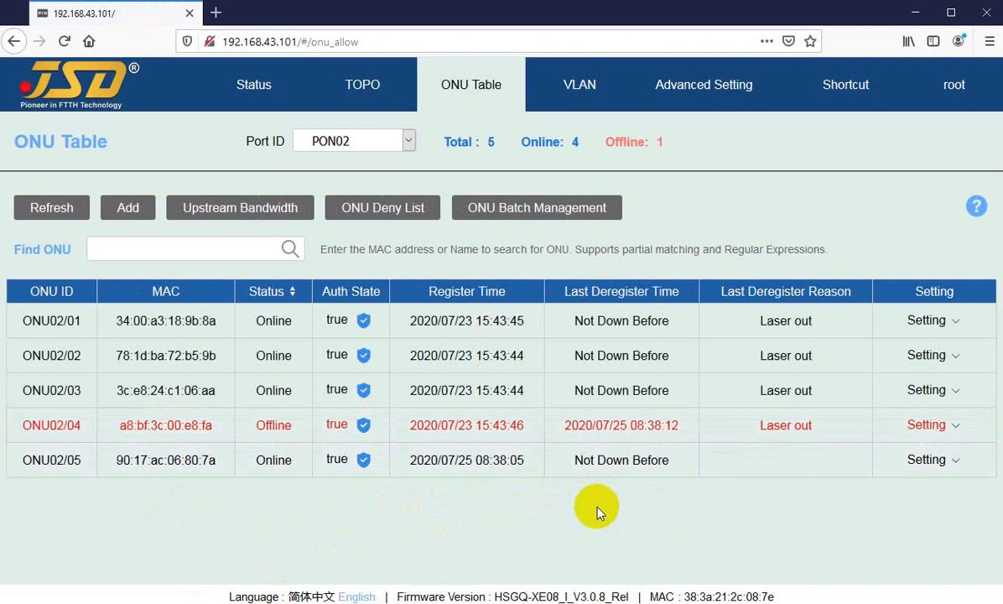
key(F5)
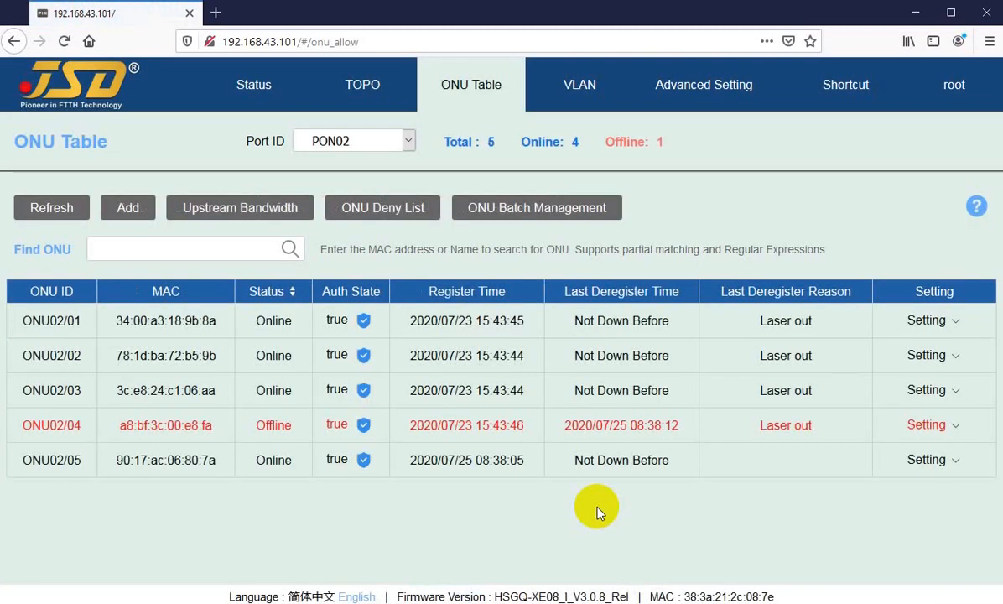
key(F5)
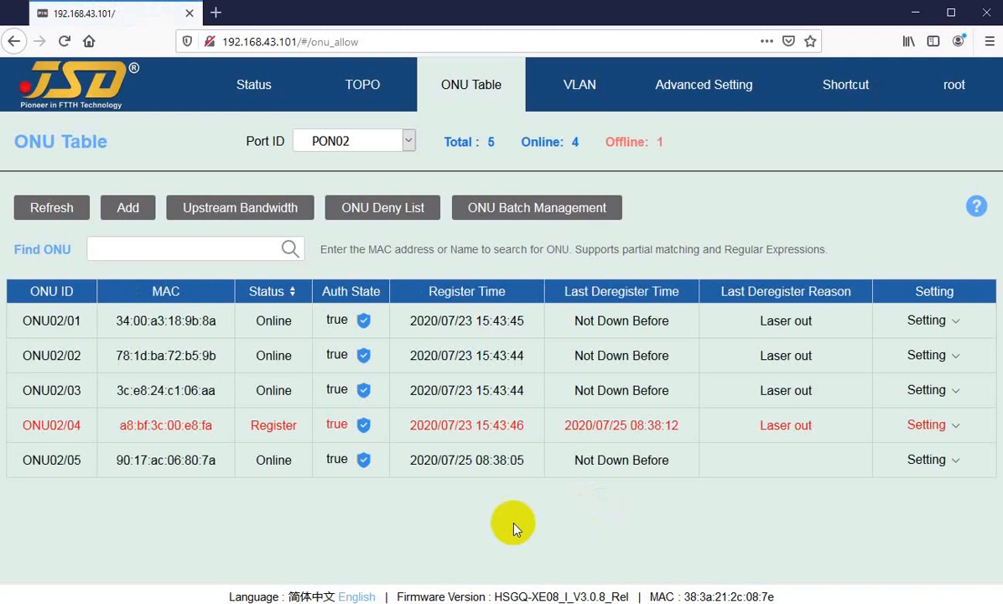
mouse_move(258, 429)
mouse_down()
mouse_move(284, 427)
mouse_move(269, 425)
mouse_up()
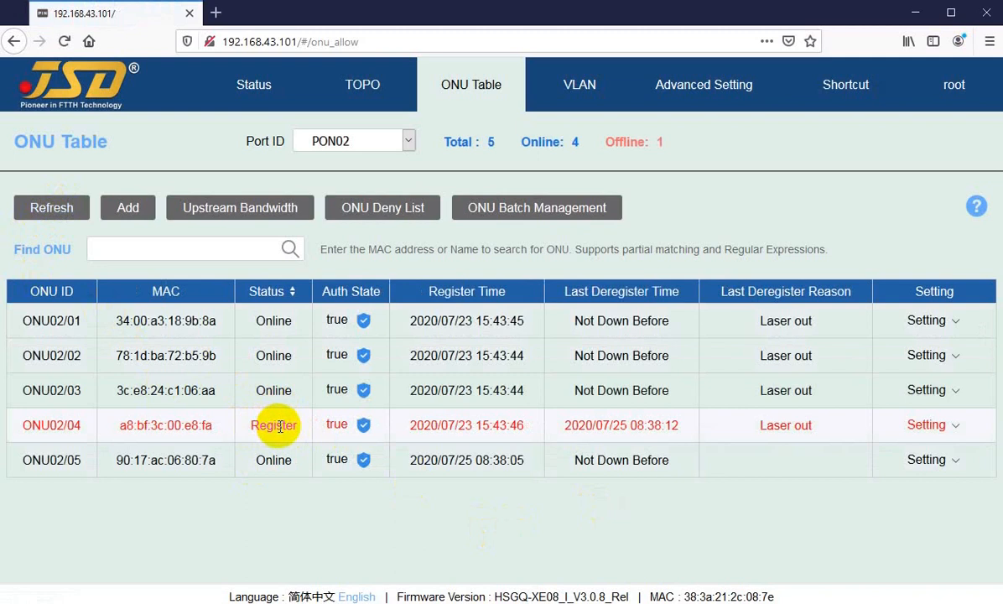
click(47, 207)
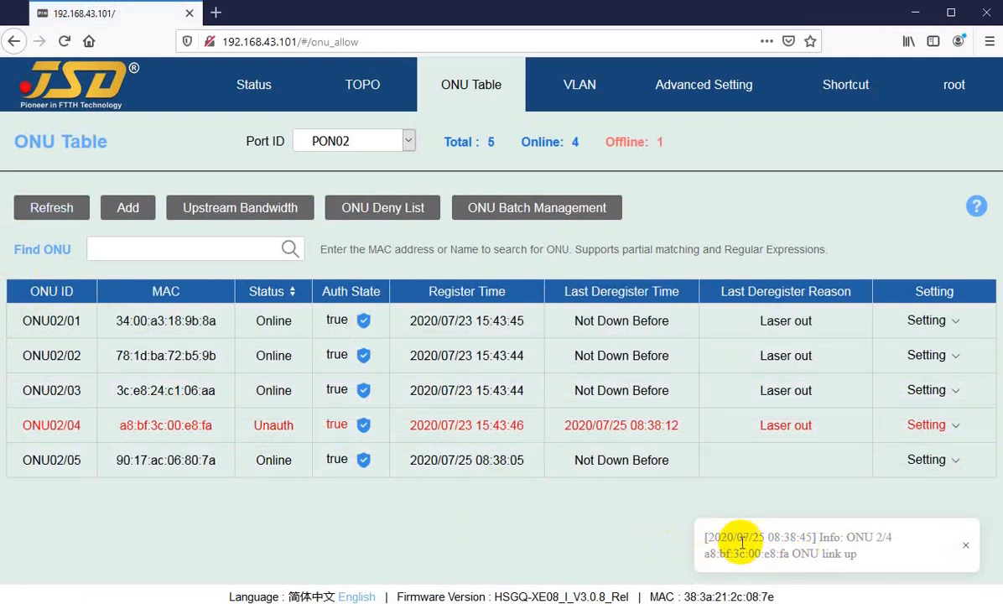
click(49, 208)
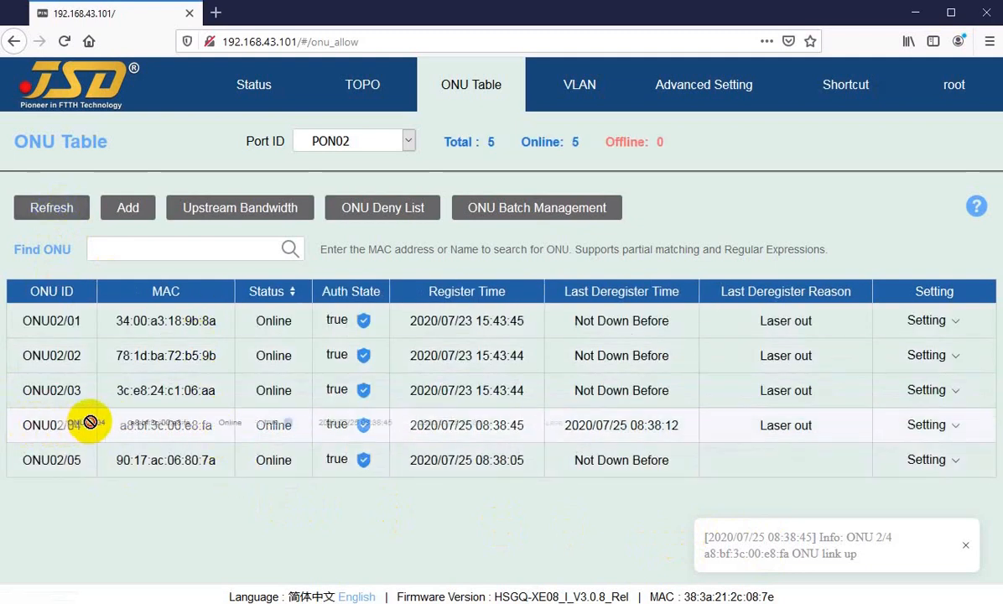
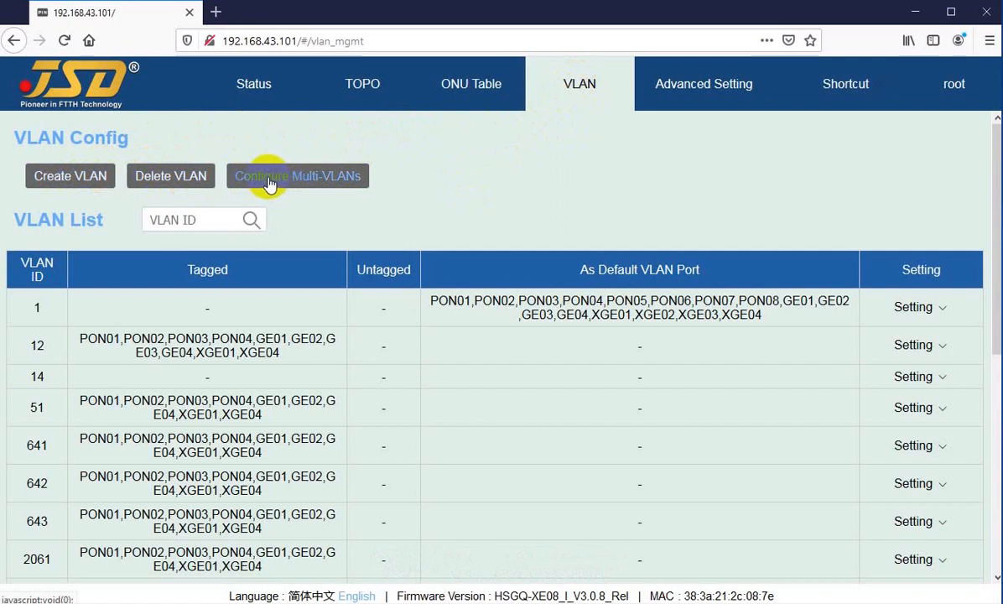
Create VLAN 15 by entering 15 as both the start and end VLAN ID, with no tagged or untagged ports.
click(70, 177)
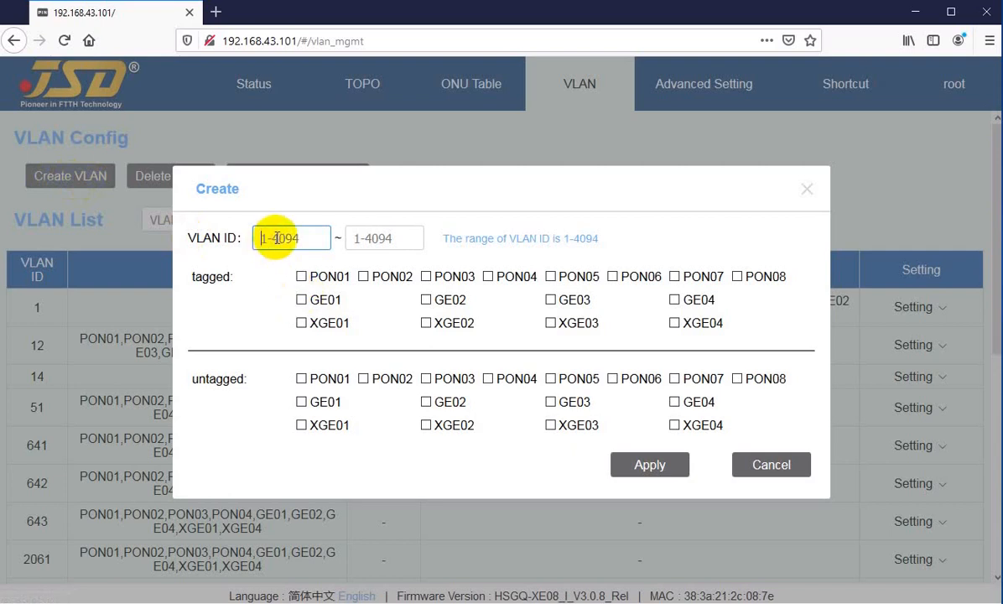
text(15)
key(Tab)
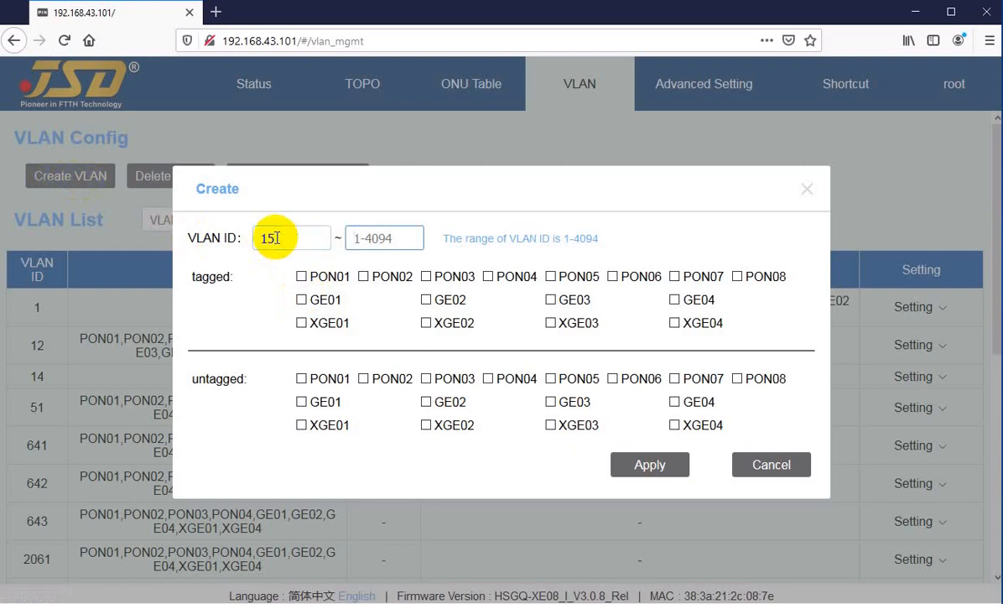
click(275, 238)
click(369, 239)
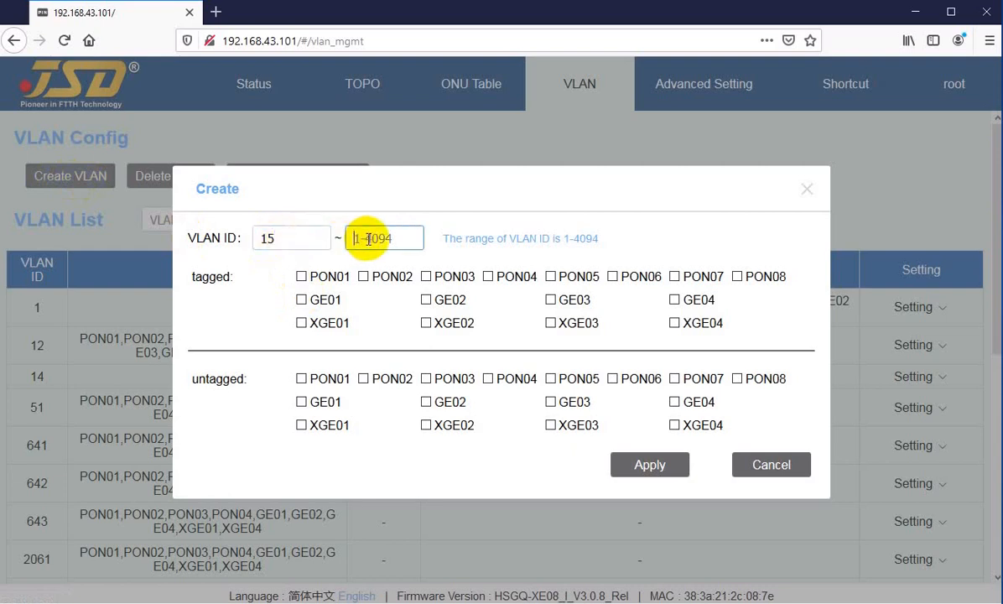
text(15)
click(644, 468)
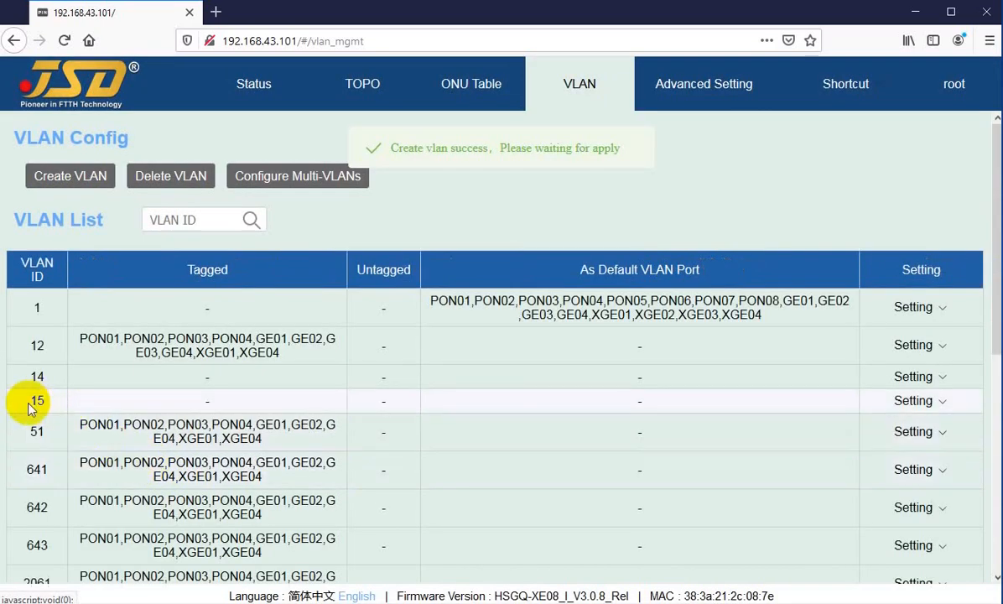
double_click(46, 403)
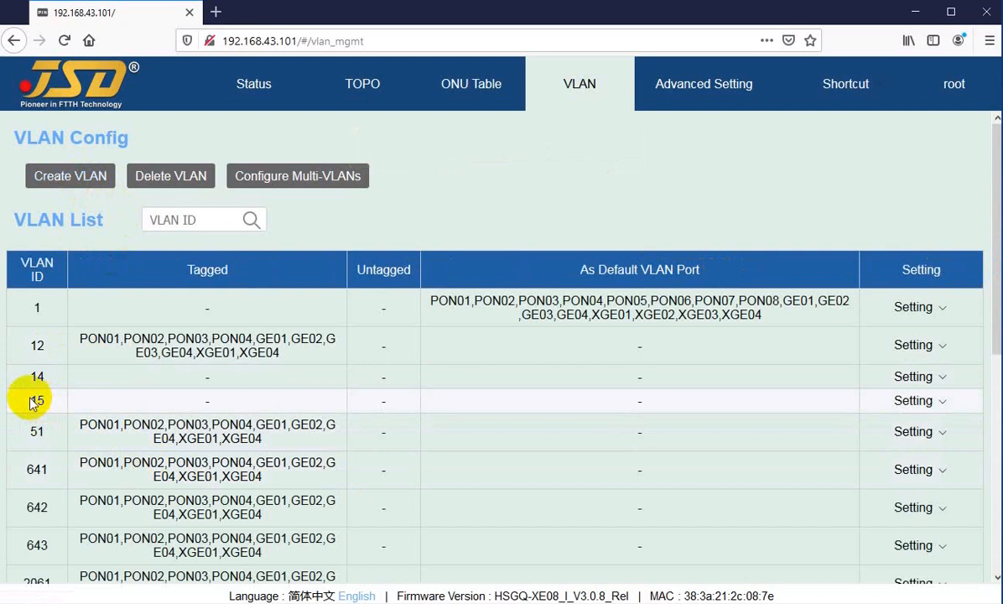
Create VLANs 16 to 20 in one batch, with no tagged or untagged ports.
click(67, 181)
click(270, 234)
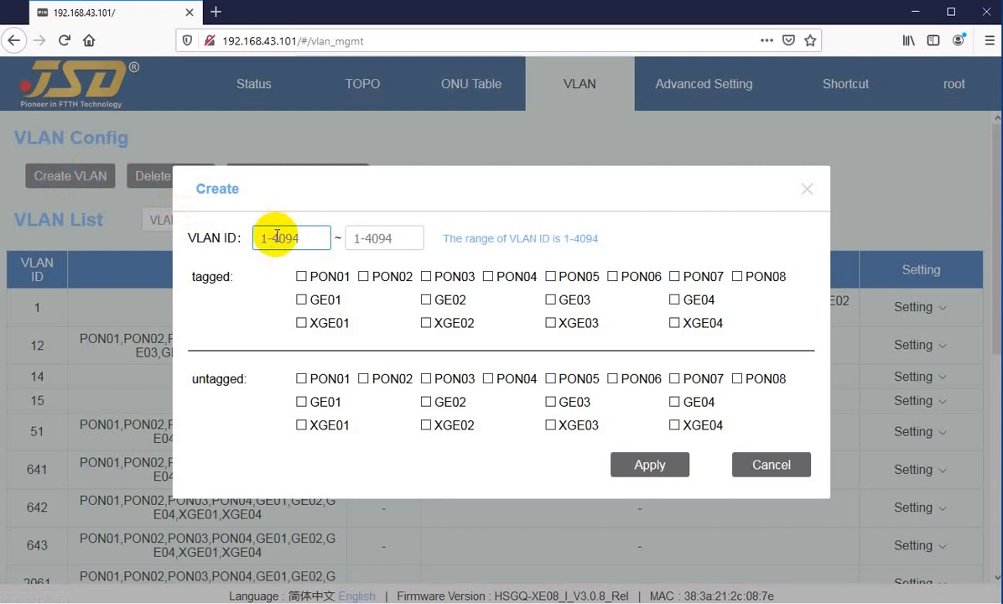
text(16)
key(Tab)
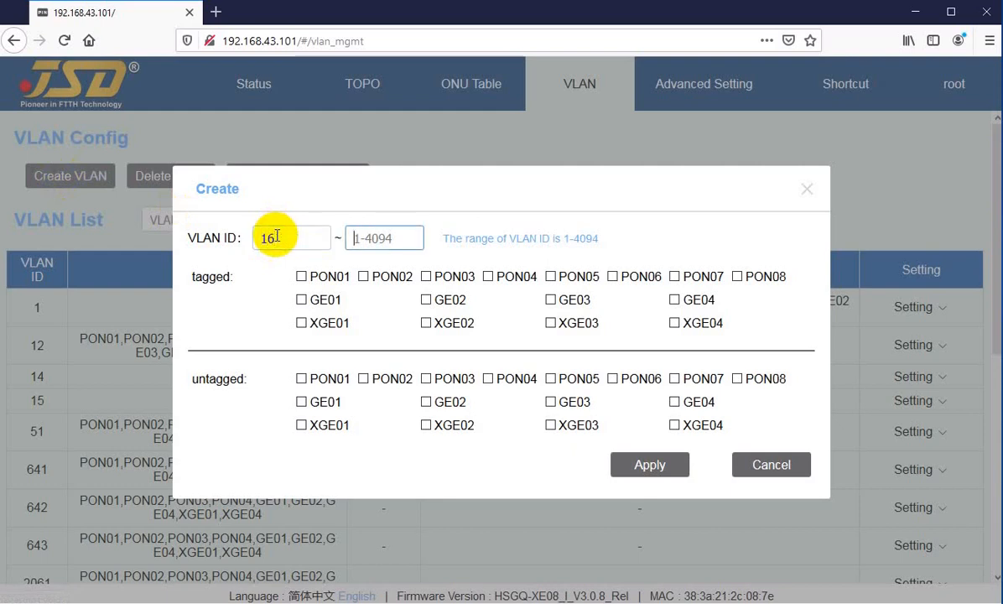
text(20)
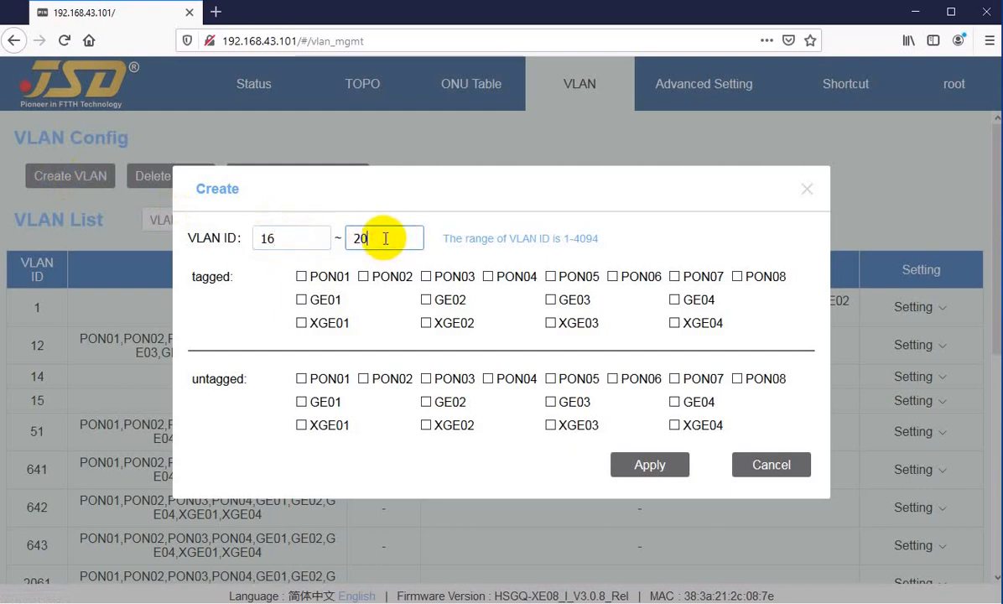
click(650, 468)
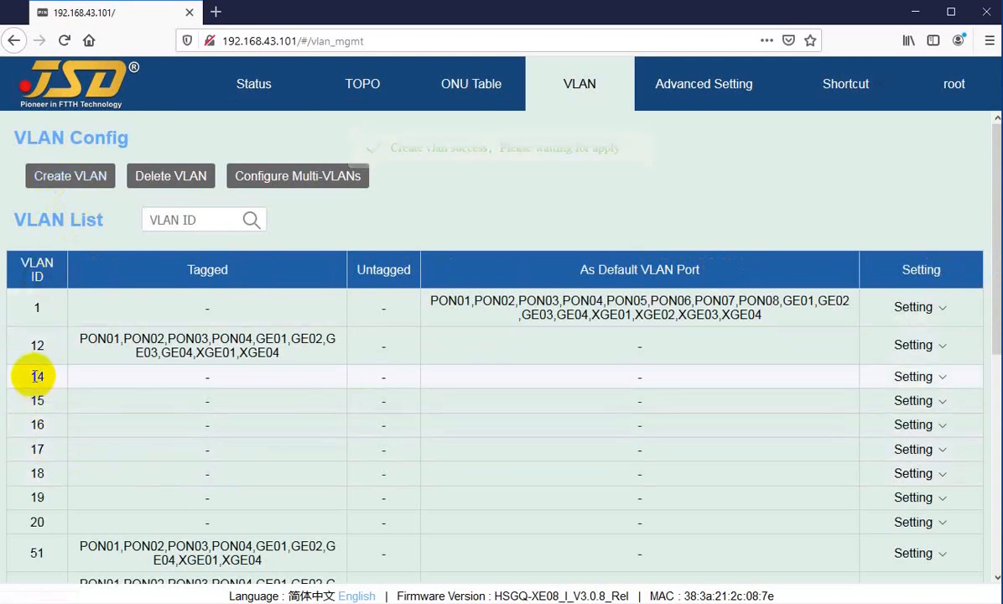
drag(24, 379, 73, 291)
Delete only VLAN 20 by entering 20 as both ends of the VLAN ID range.
click(166, 179)
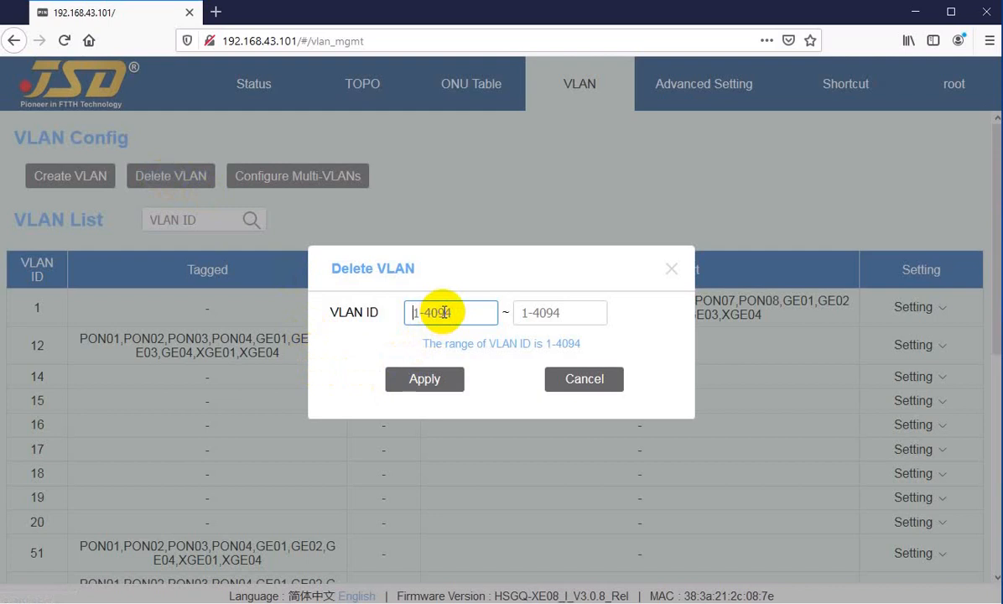
text(20)
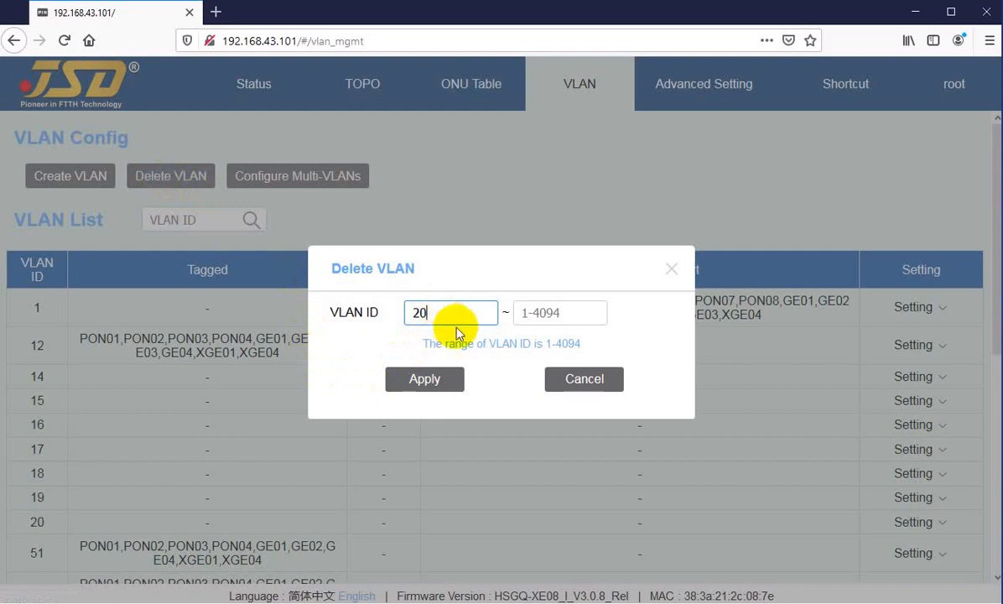
click(563, 314)
text(20)
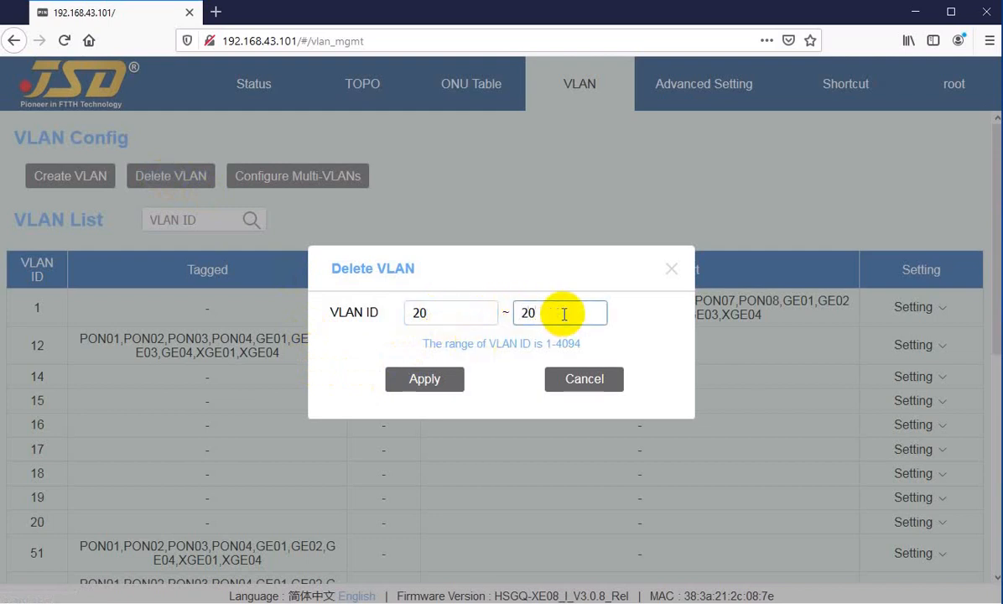
click(436, 379)
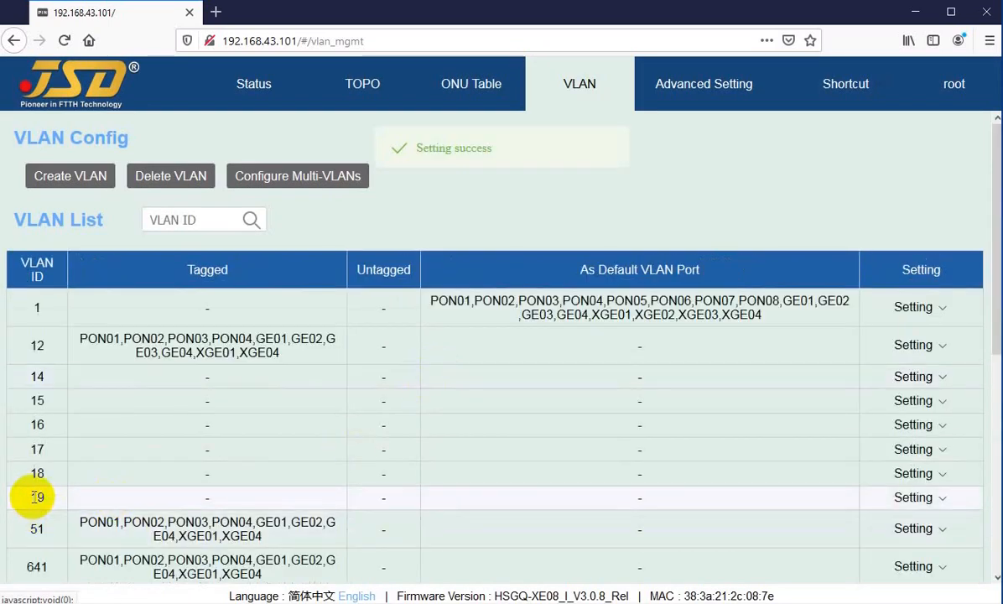
Delete the VLANs with IDs 14 to 19 in one batch.
double_click(36, 377)
double_click(42, 497)
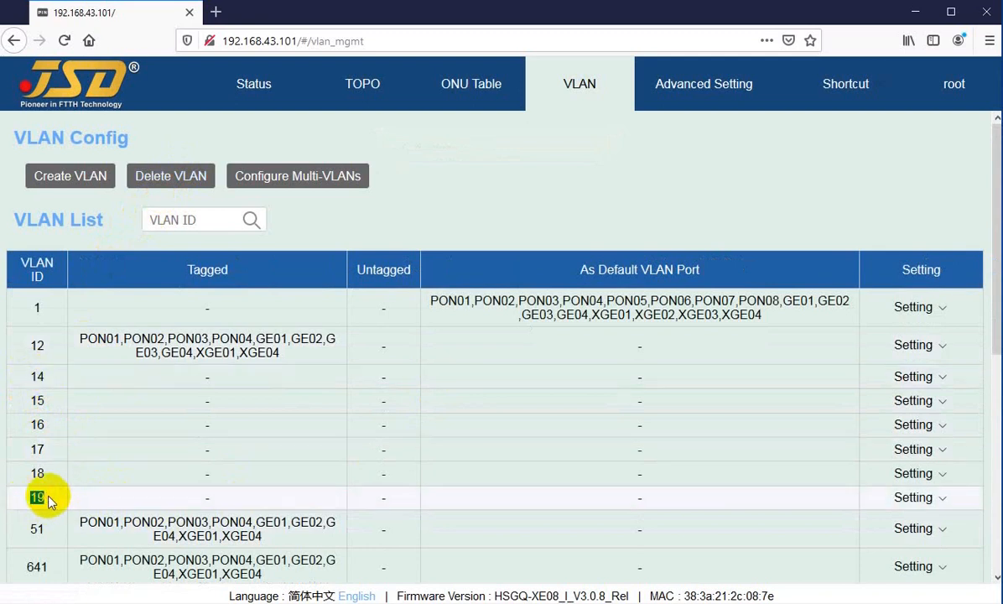
click(49, 502)
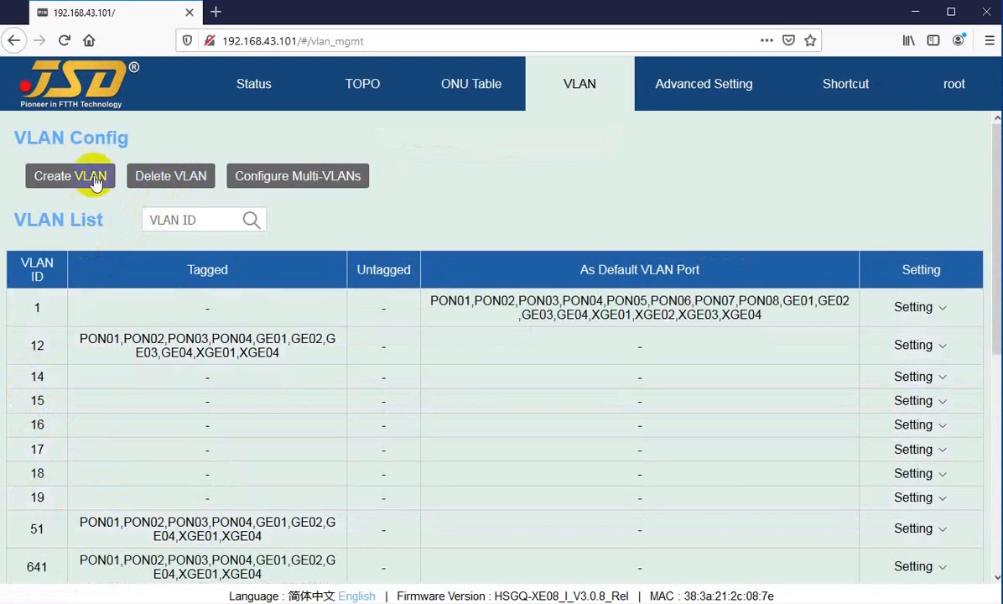
click(186, 180)
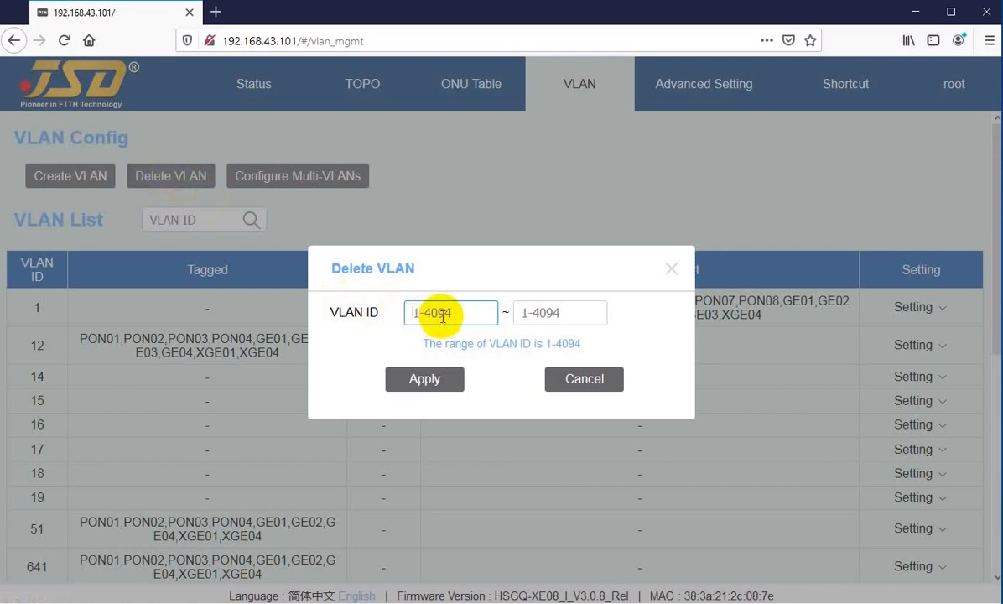
text(14)
key(Tab)
text(19)
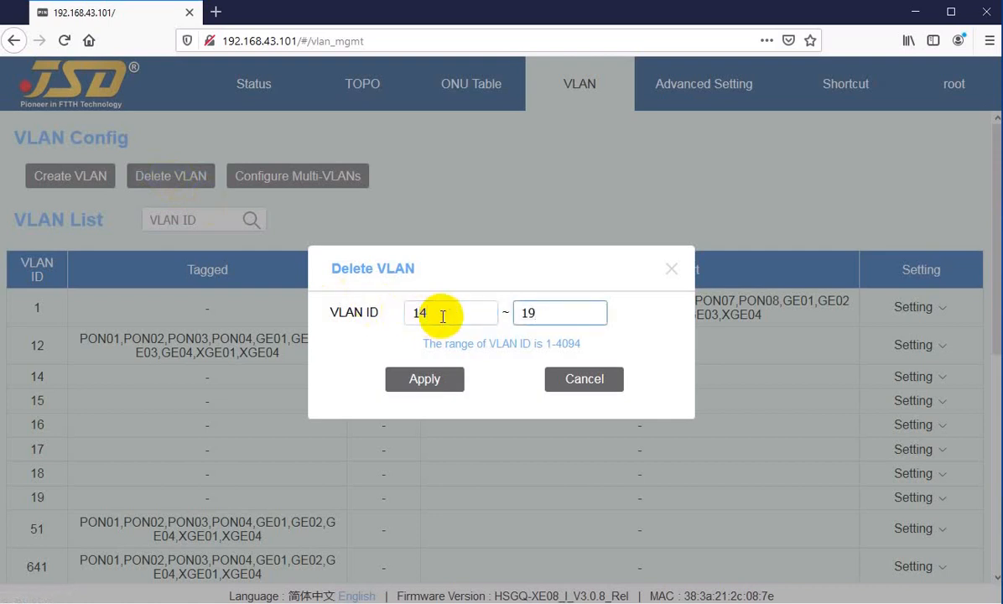
click(425, 380)
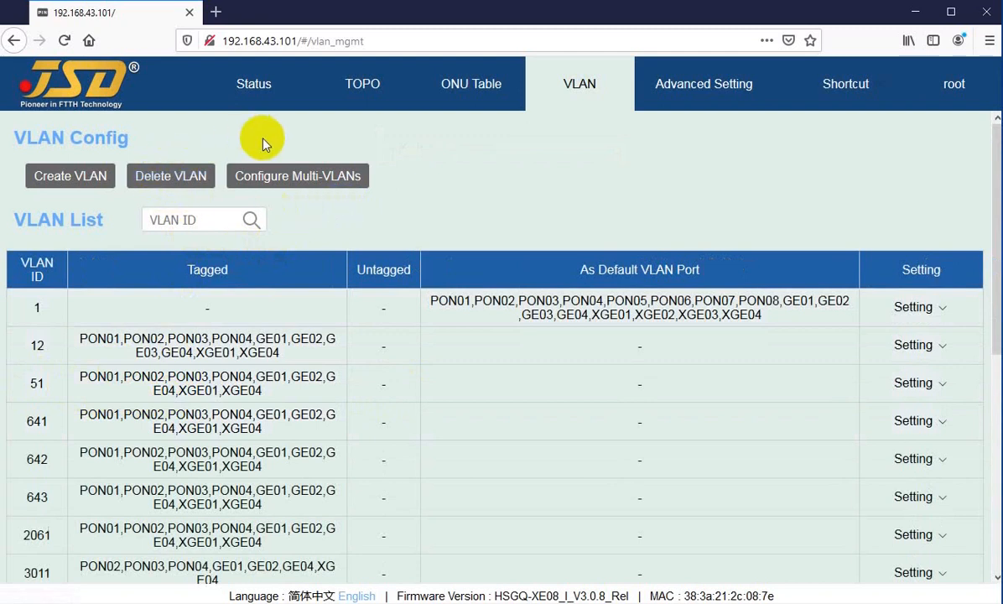
Apply a multi-VLAN configuration for the VLAN ID range 100 to 100 without choosing any tagged or untagged ports.
click(270, 186)
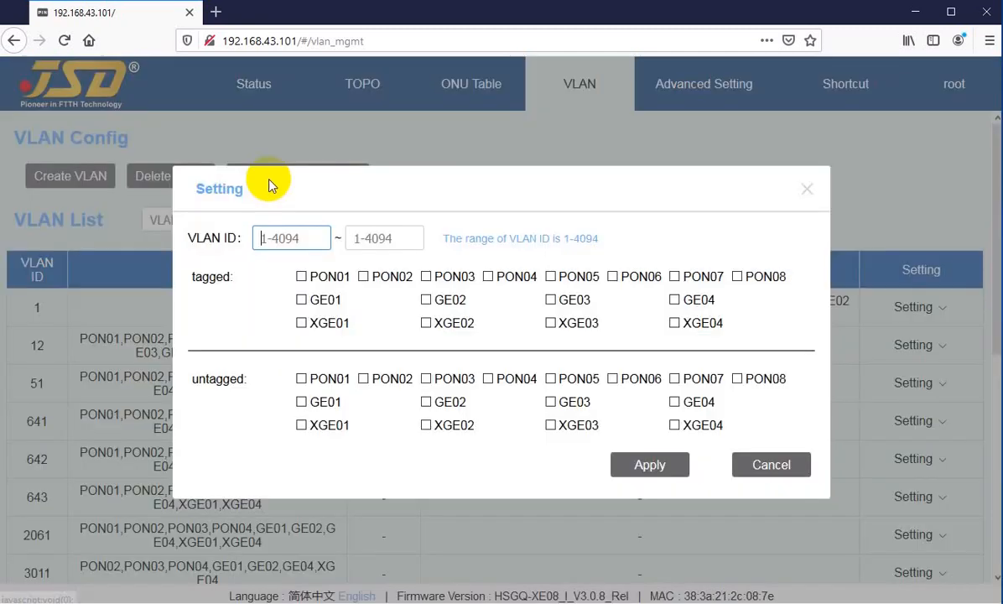
click(293, 237)
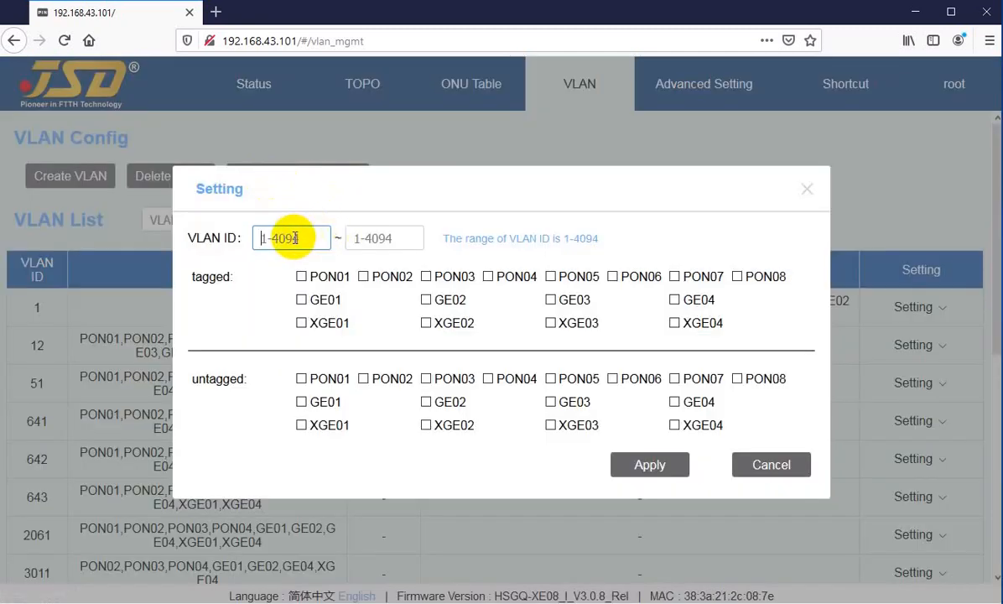
text(100)
key(Tab)
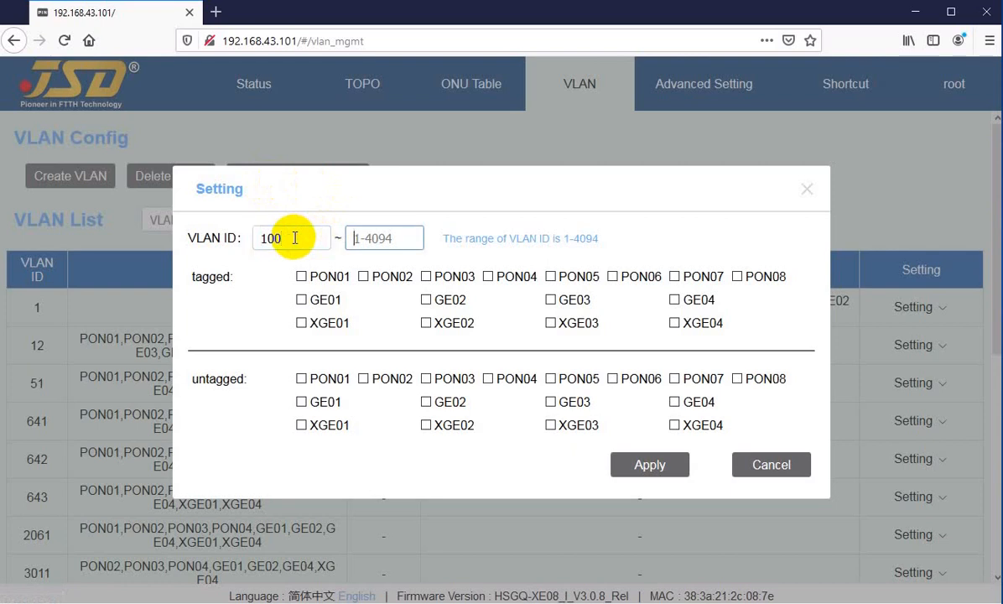
text(100)
click(646, 470)
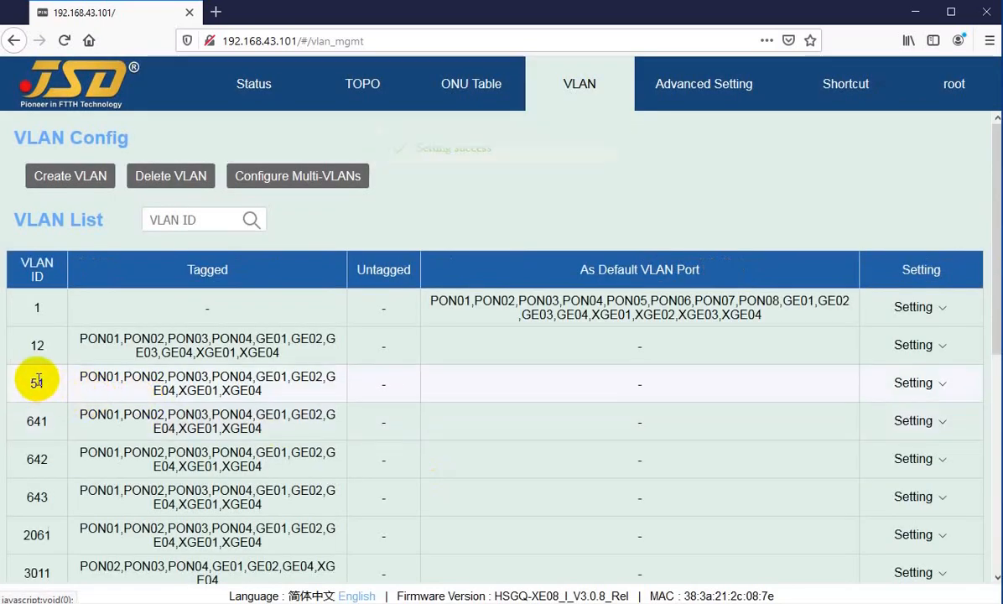
double_click(39, 383)
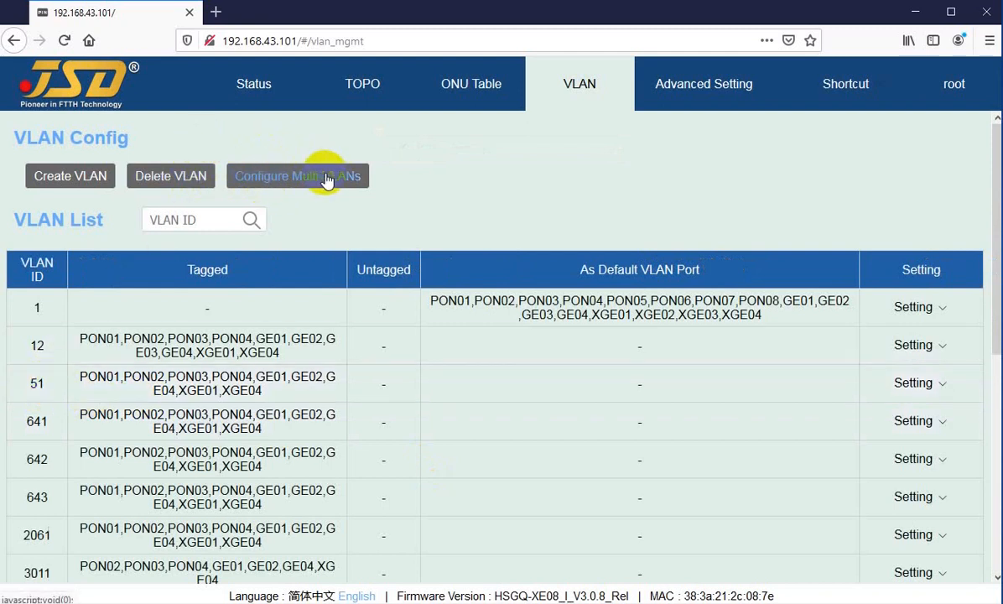
Search the VLAN List for VLAN ID 3015 and show the setting options available for that VLAN.
scroll(407, 233, down, 2)
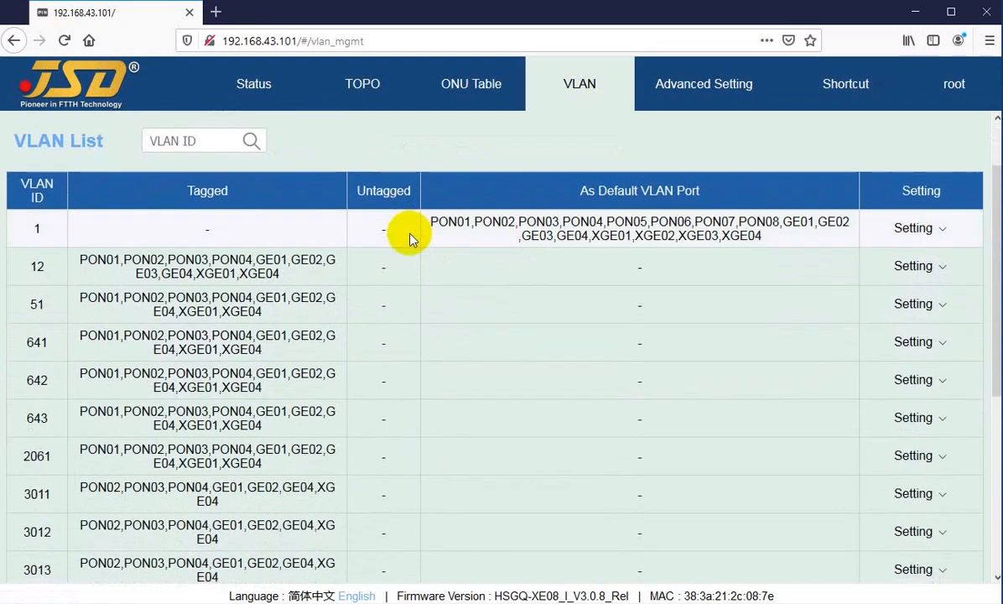
scroll(336, 226, up, 2)
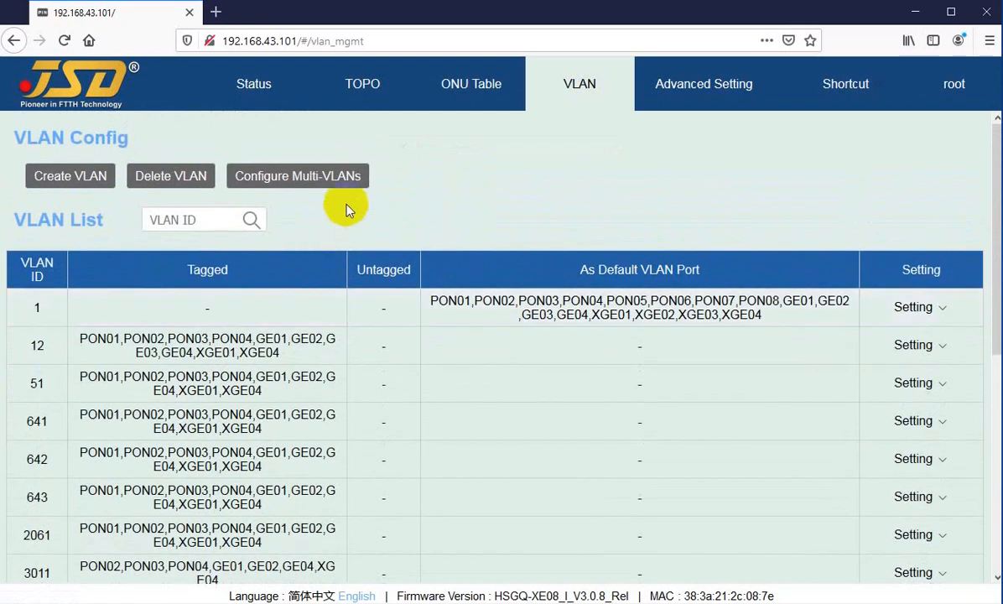
click(174, 220)
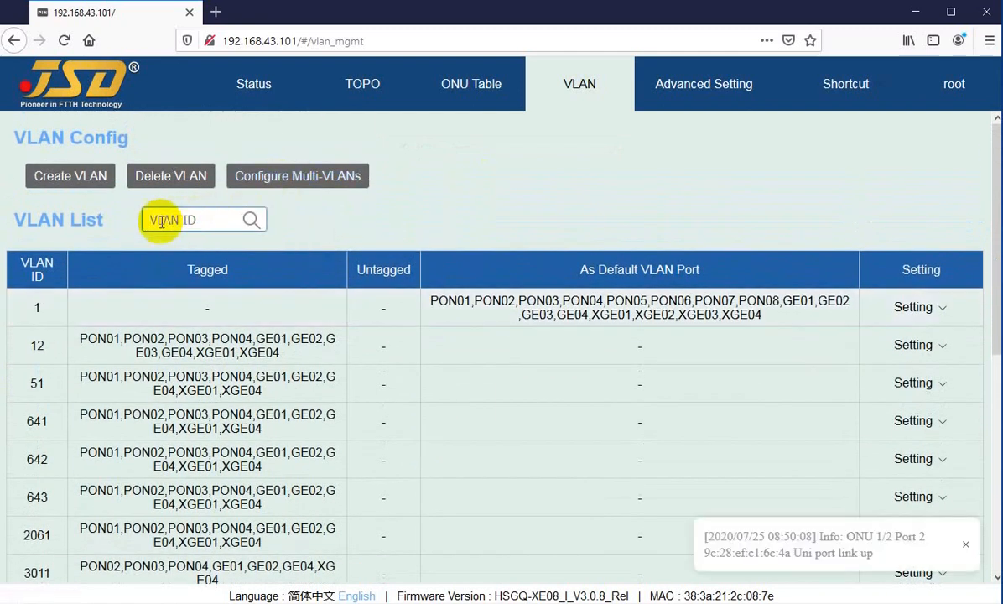
scroll(156, 346, down, 5)
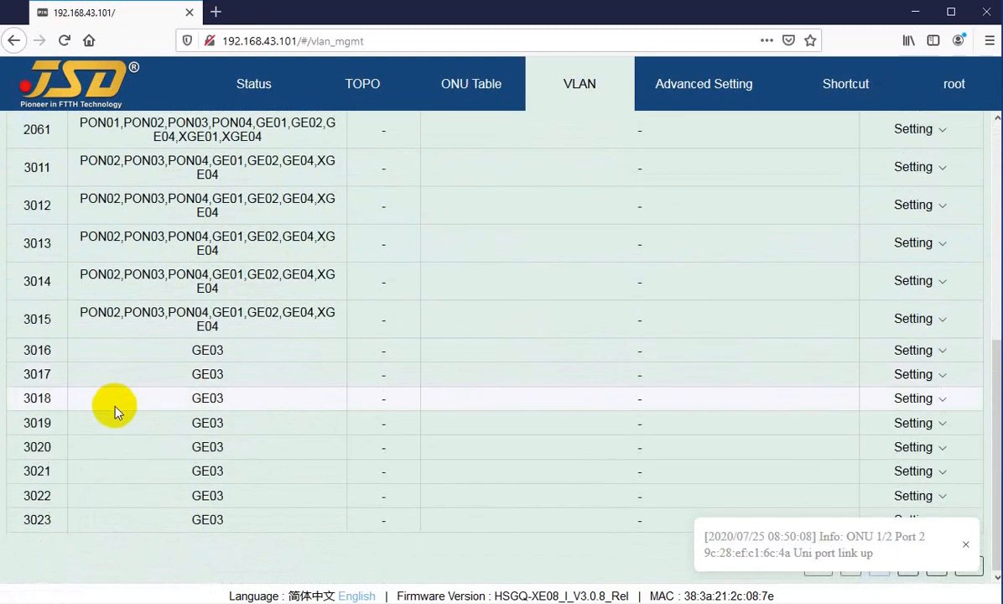
scroll(107, 361, up, 5)
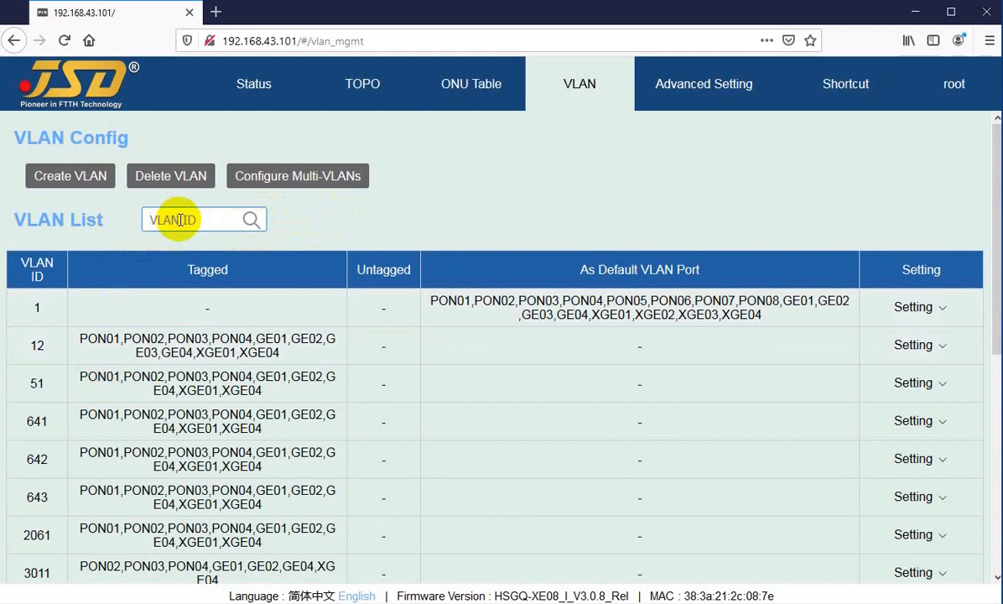
text(3015)
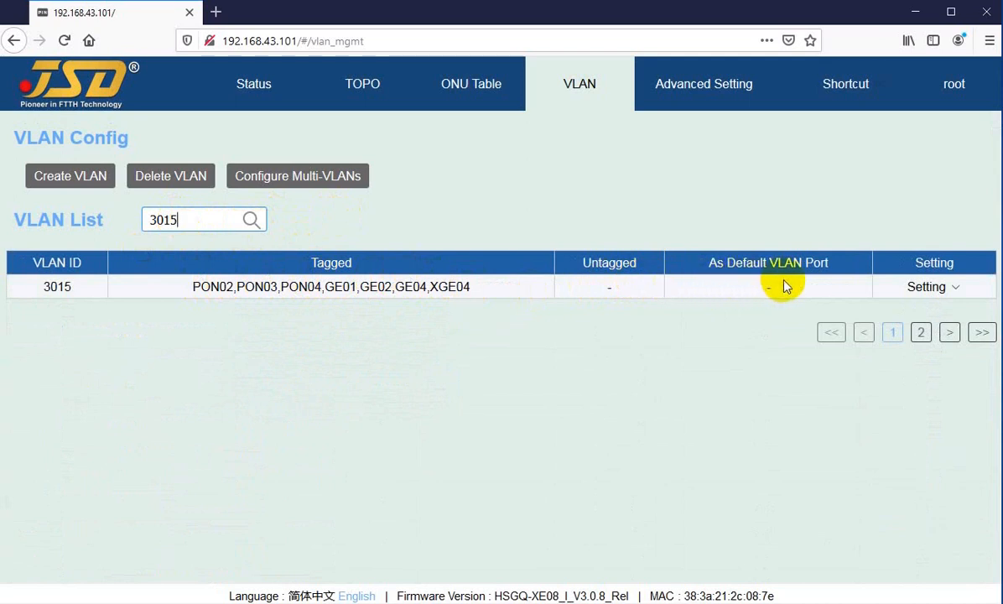
click(928, 289)
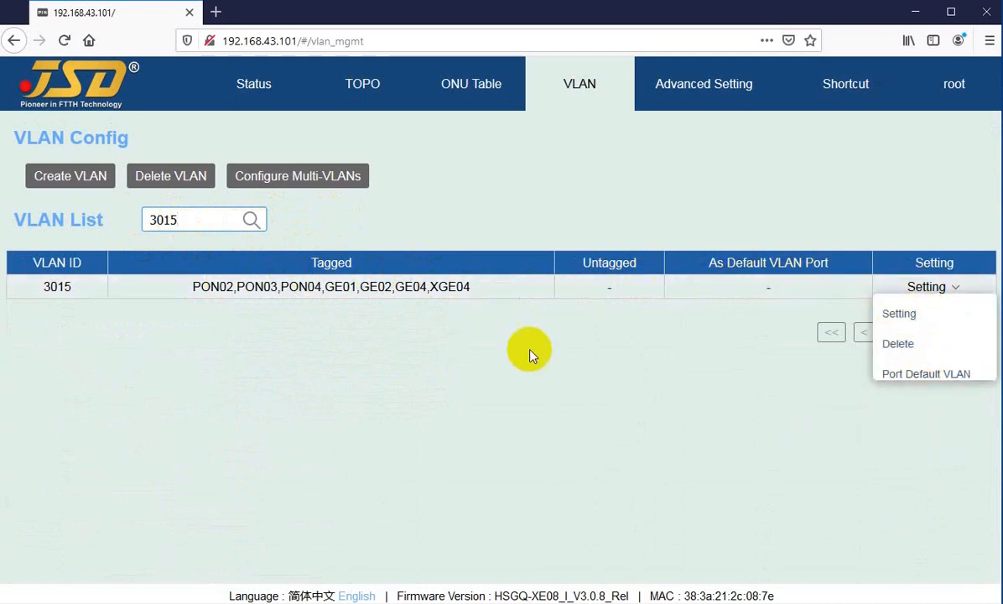
Search the VLAN List for VLAN ID 51 instead, and clear the search to browse the full list.
drag(189, 220, 100, 225)
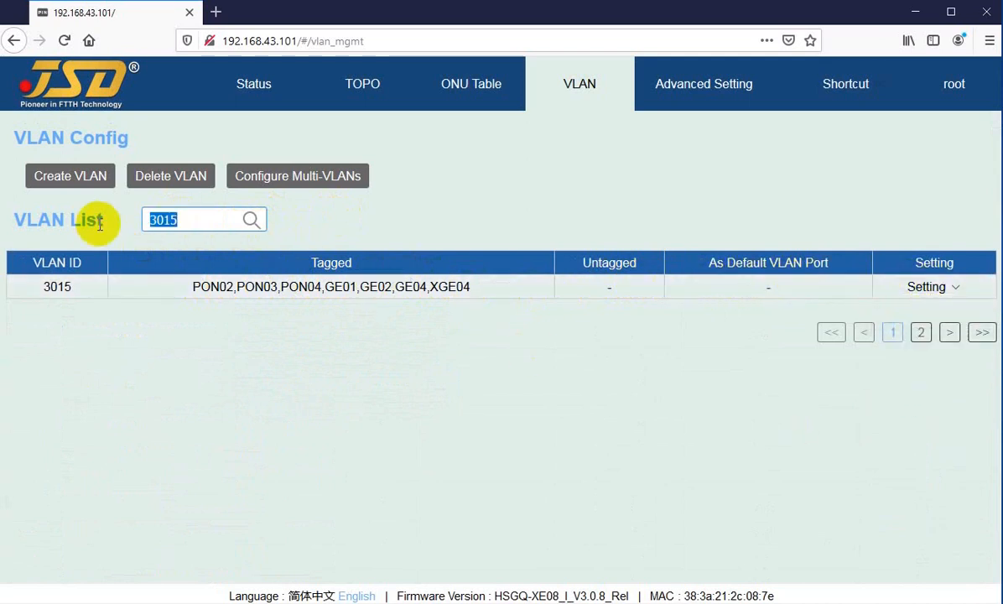
key(BackSpace)
text(51)
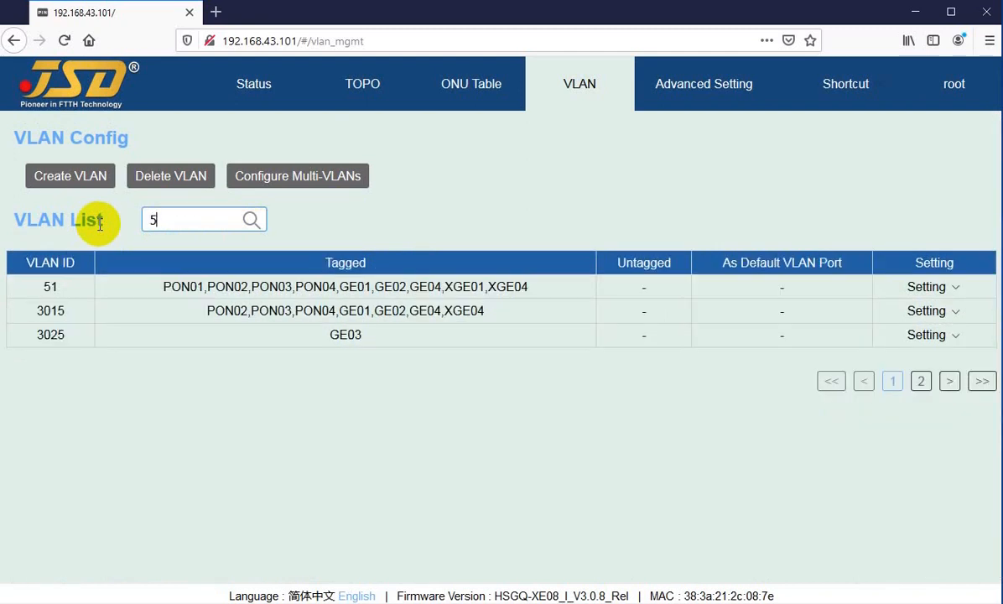
key(BackSpace)
key(BackSpace)
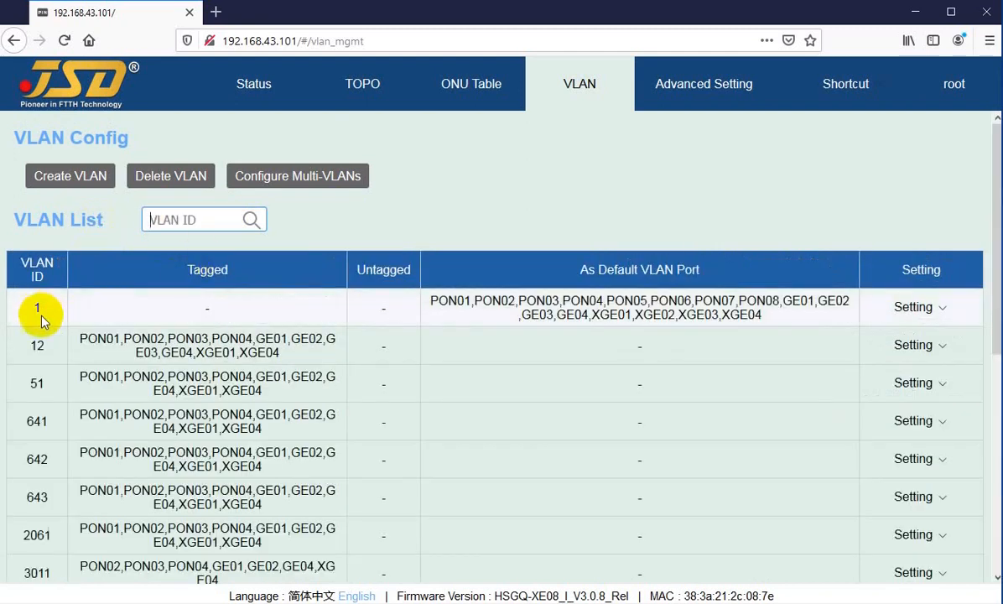
click(402, 233)
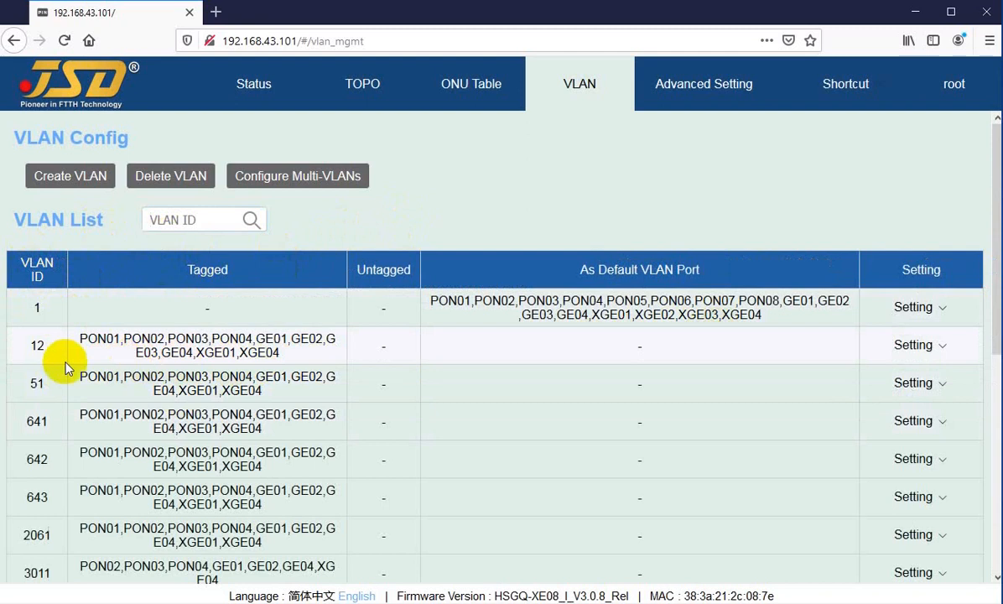
scroll(42, 353, down, 1)
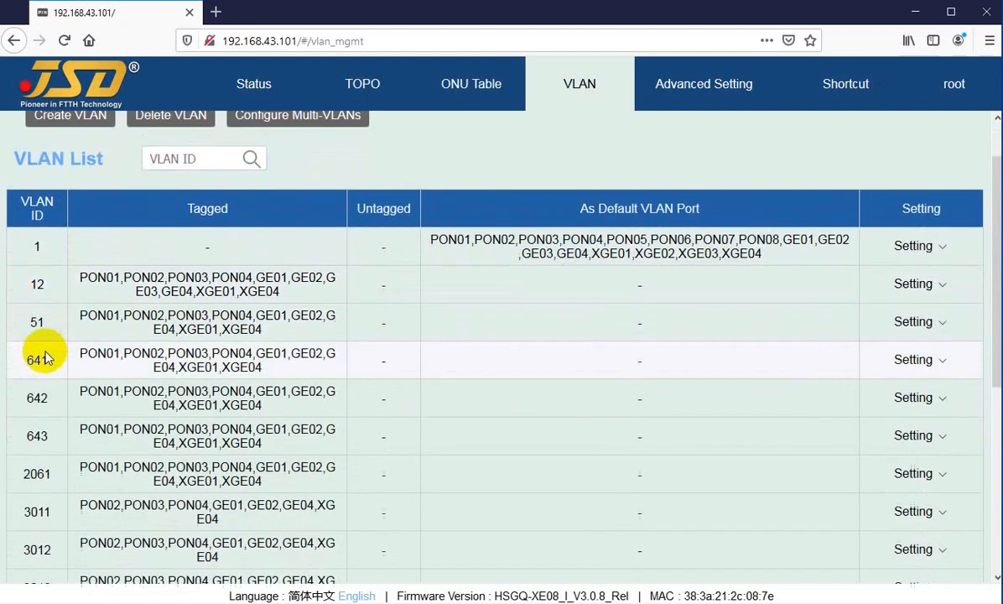
Create a VLAN with the ID range 14 to 14 without choosing any tagged or untagged ports.
scroll(42, 352, up, 2)
click(67, 175)
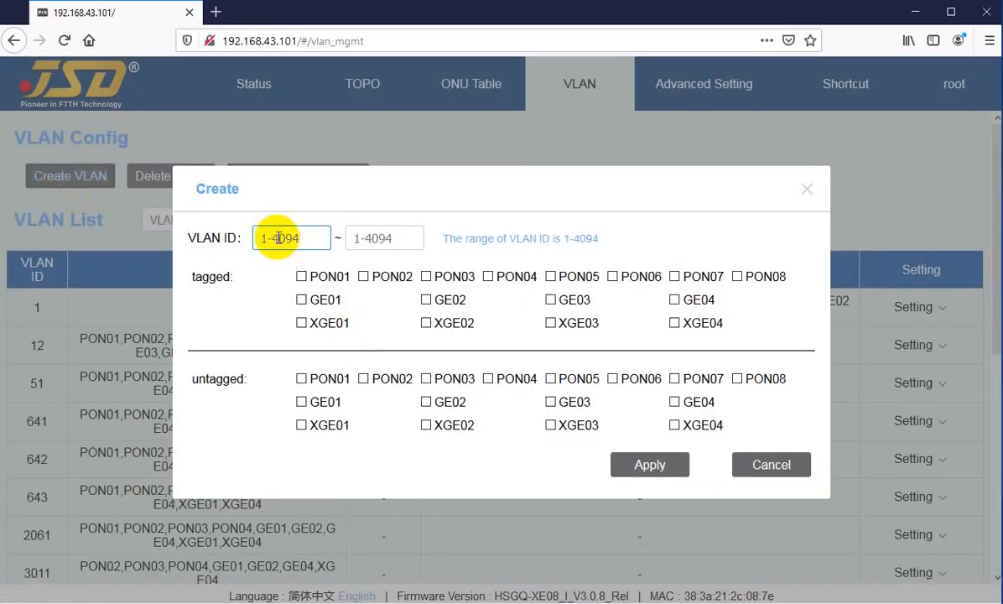
key(Tab)
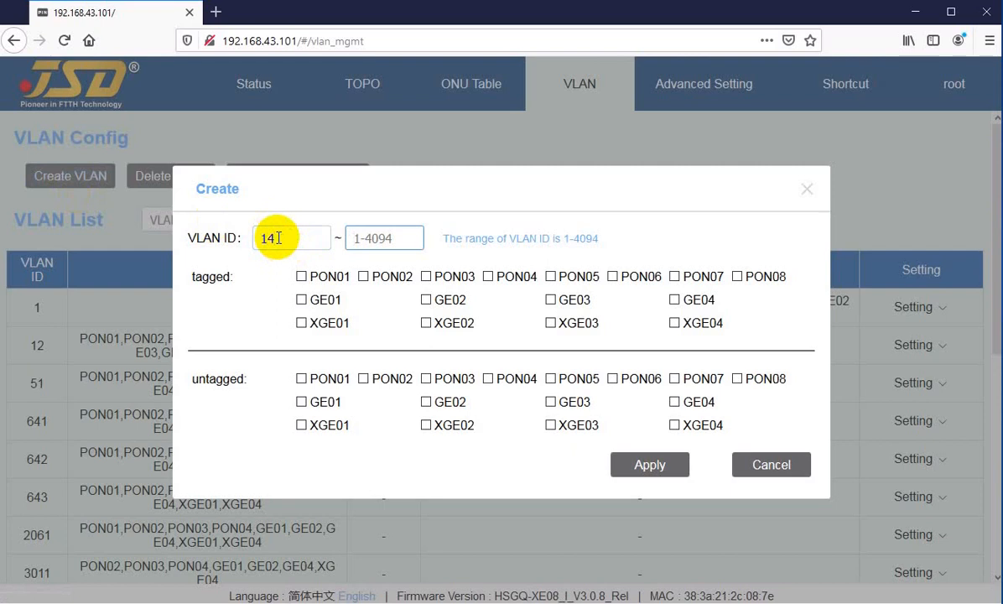
click(277, 238)
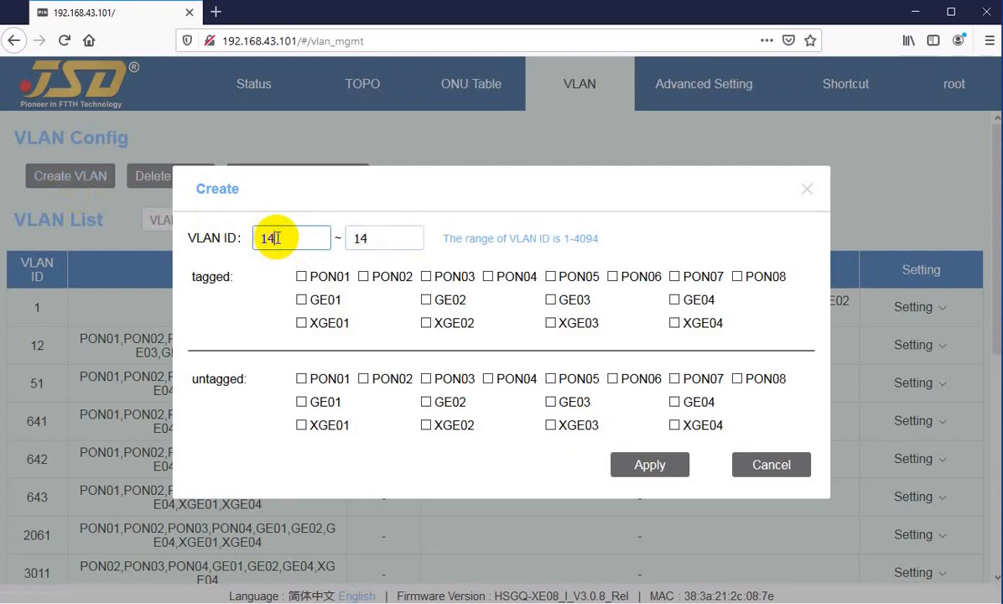
click(646, 469)
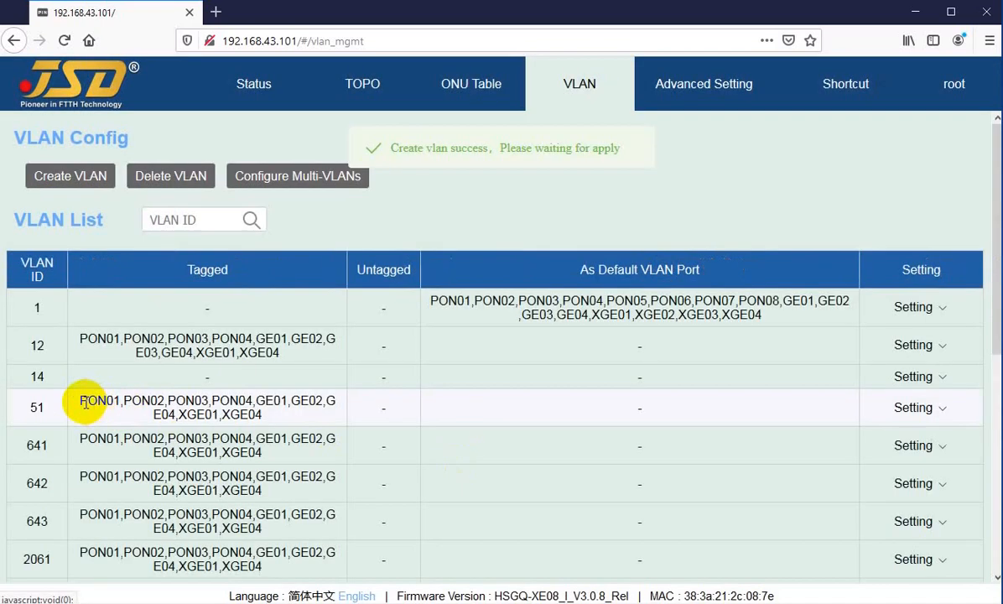
Mark PON01 to PON04 as tagged and GE01 and GE02 as untagged in VLAN 14's port settings, and discard the selection.
mouse_move(950, 383)
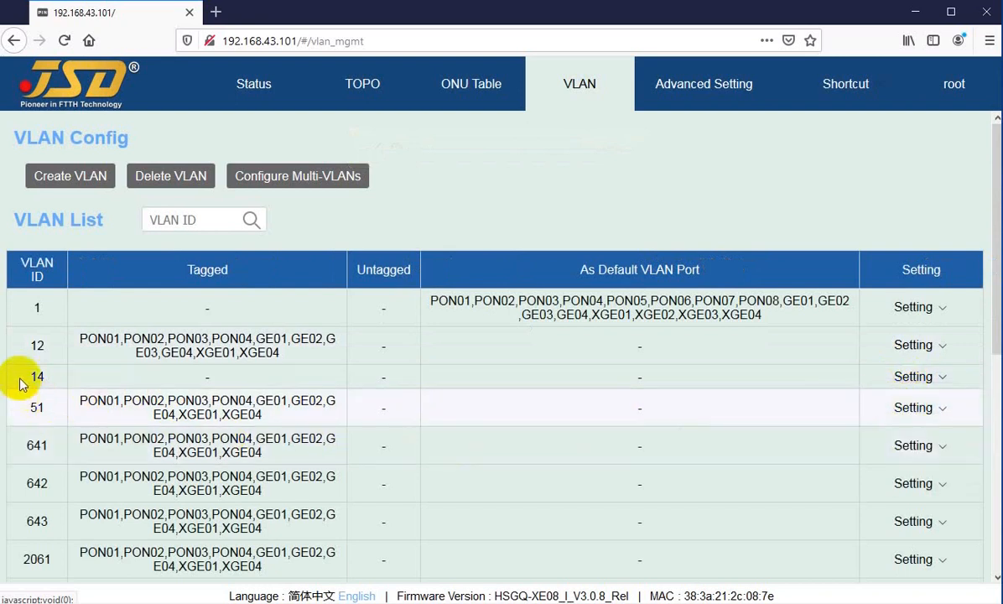
mouse_move(908, 381)
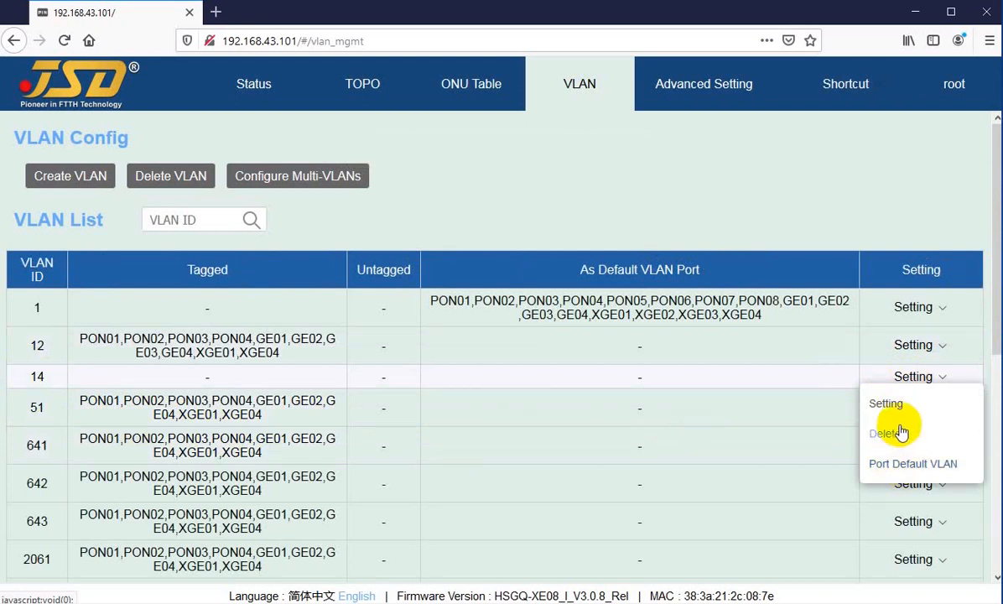
click(887, 404)
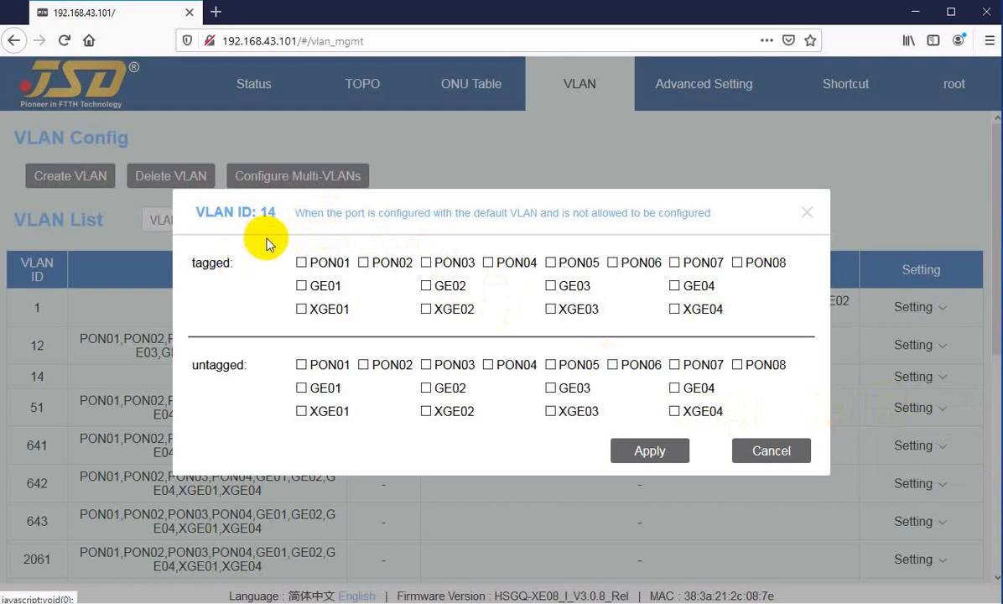
drag(206, 214, 252, 216)
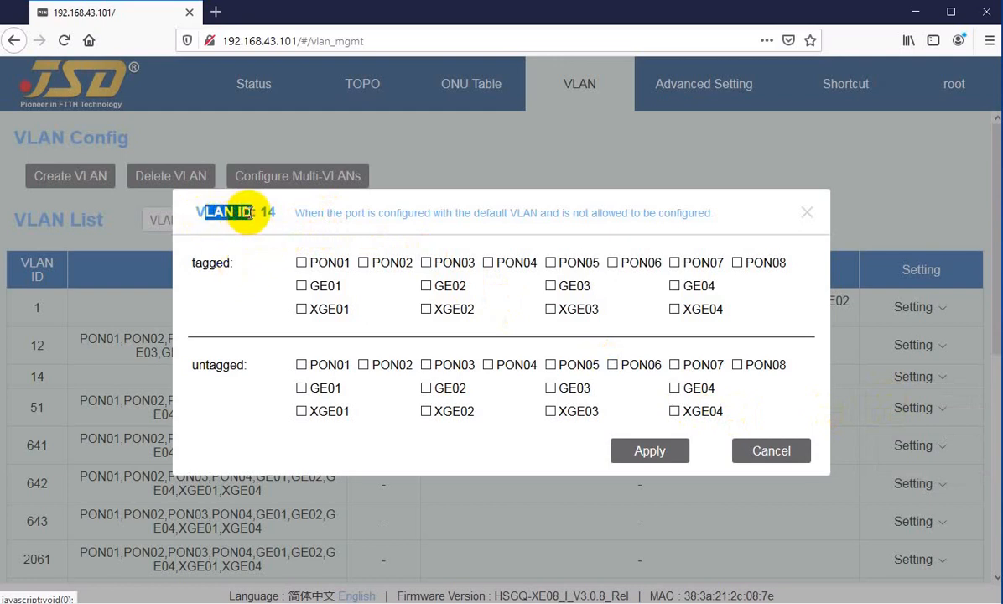
click(228, 213)
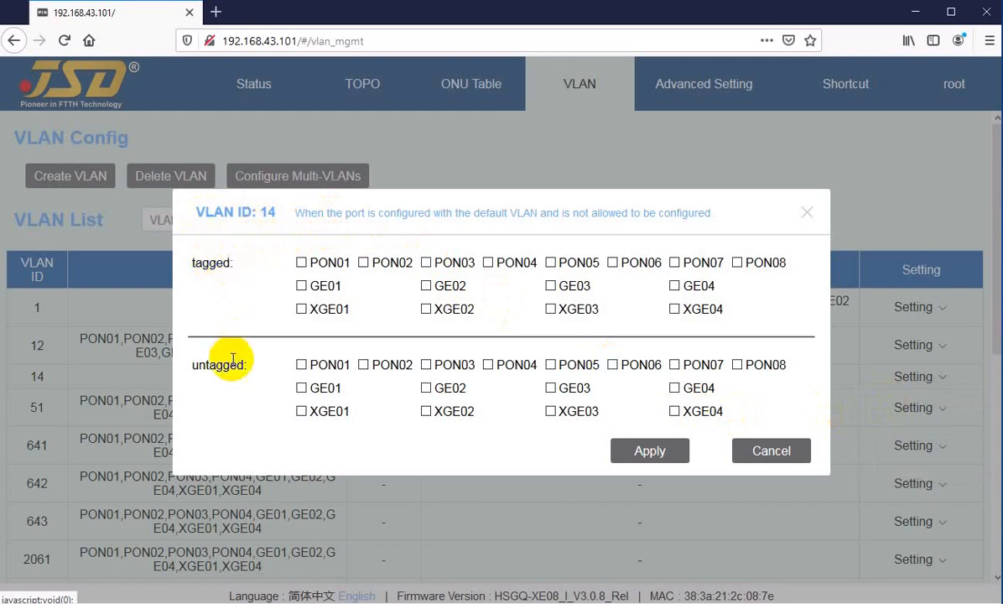
click(302, 261)
click(364, 262)
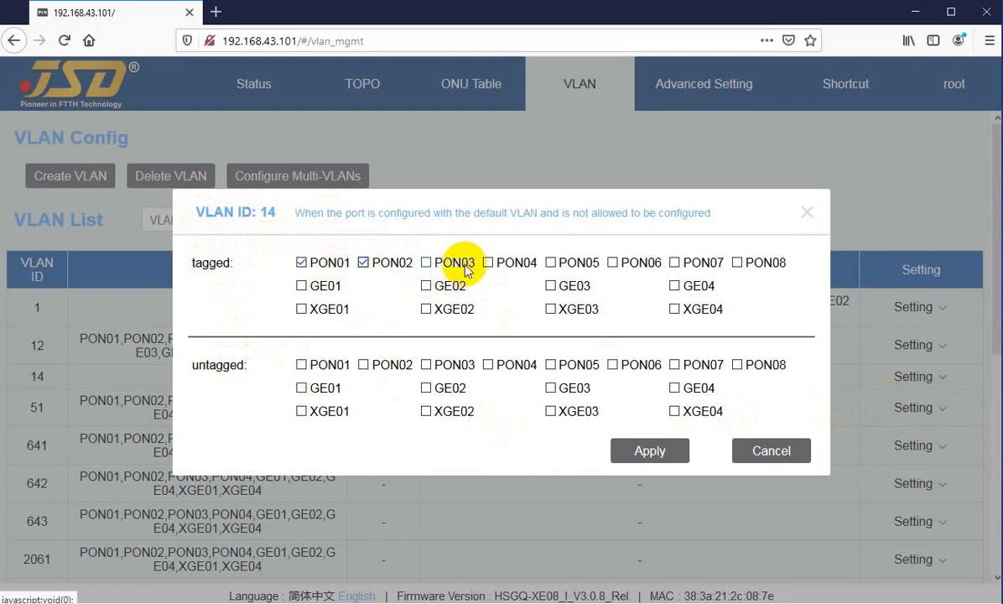
click(427, 262)
click(489, 262)
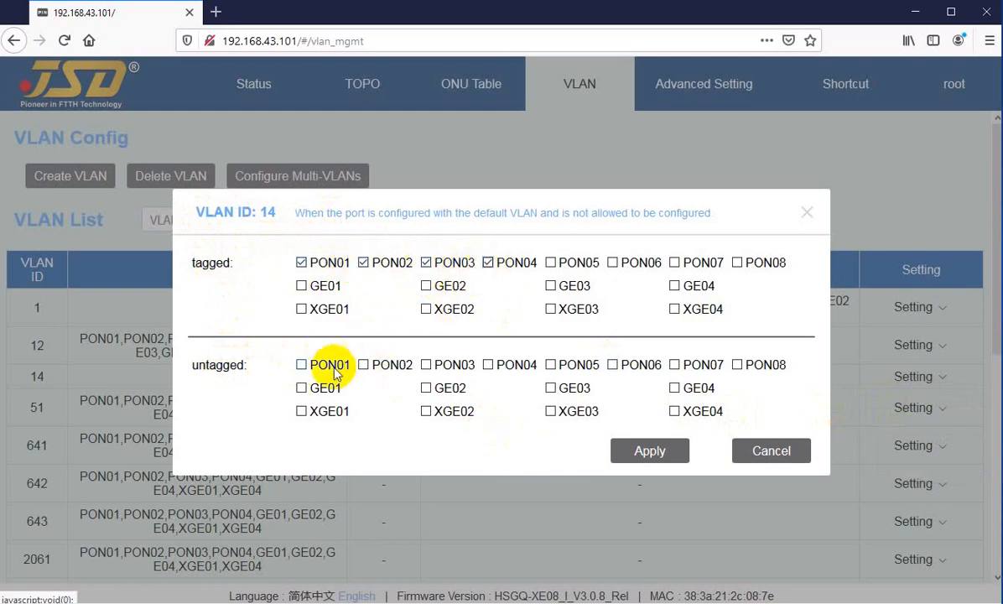
click(426, 389)
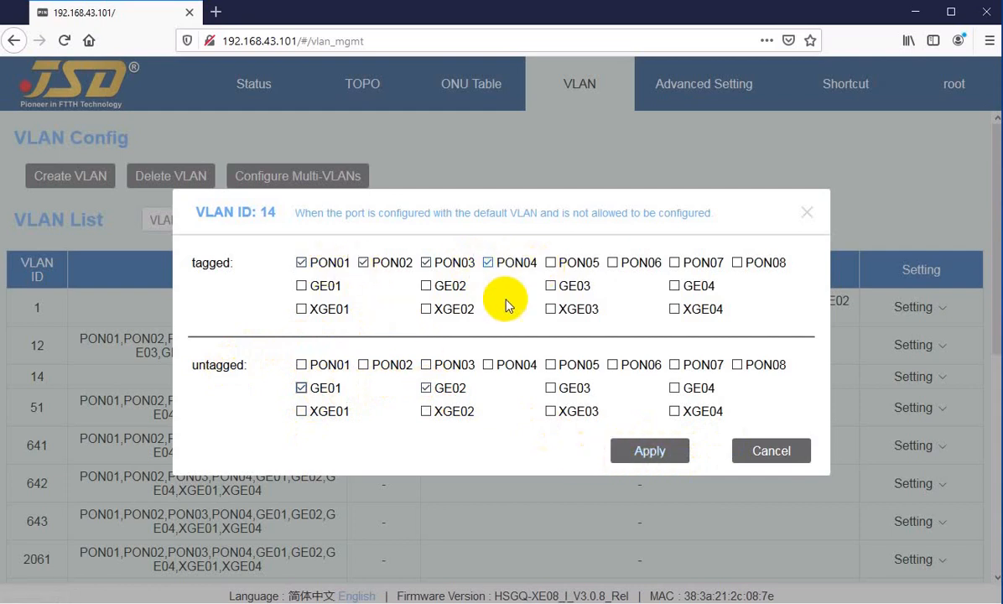
click(776, 451)
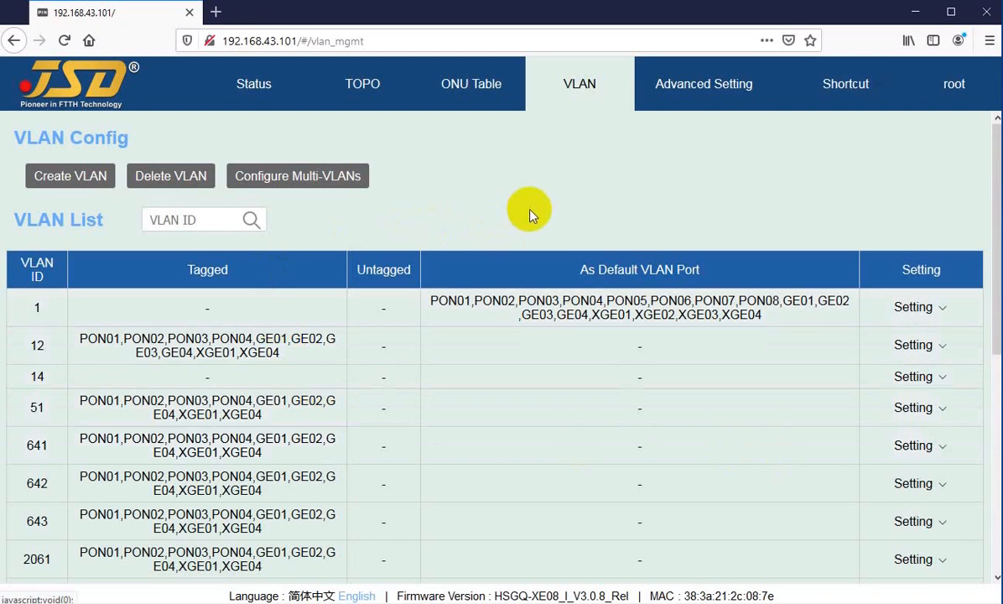
Examine the tagged and untagged port groups in VLAN 14's settings, and close them without changes.
click(907, 379)
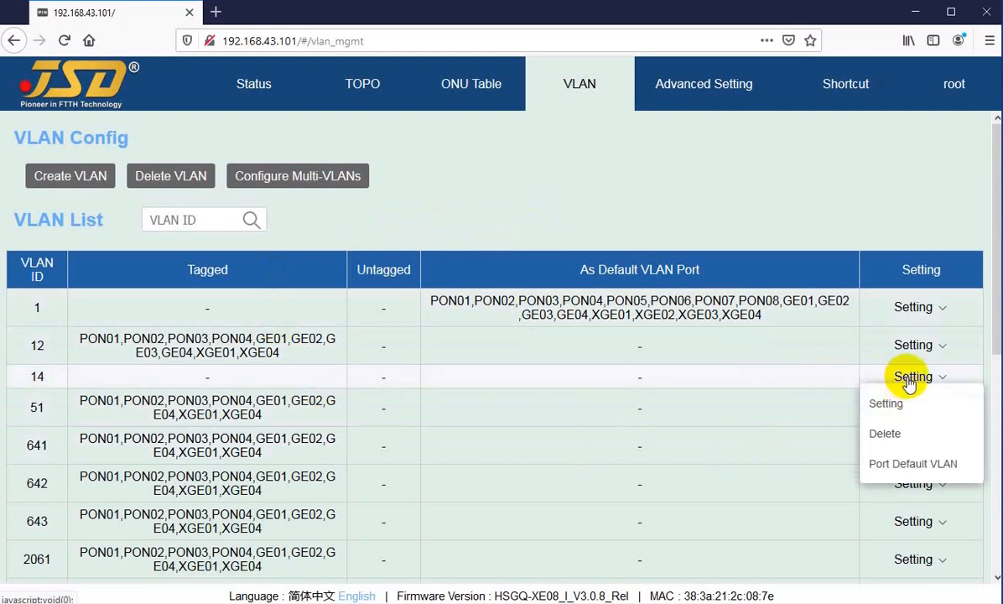
click(894, 404)
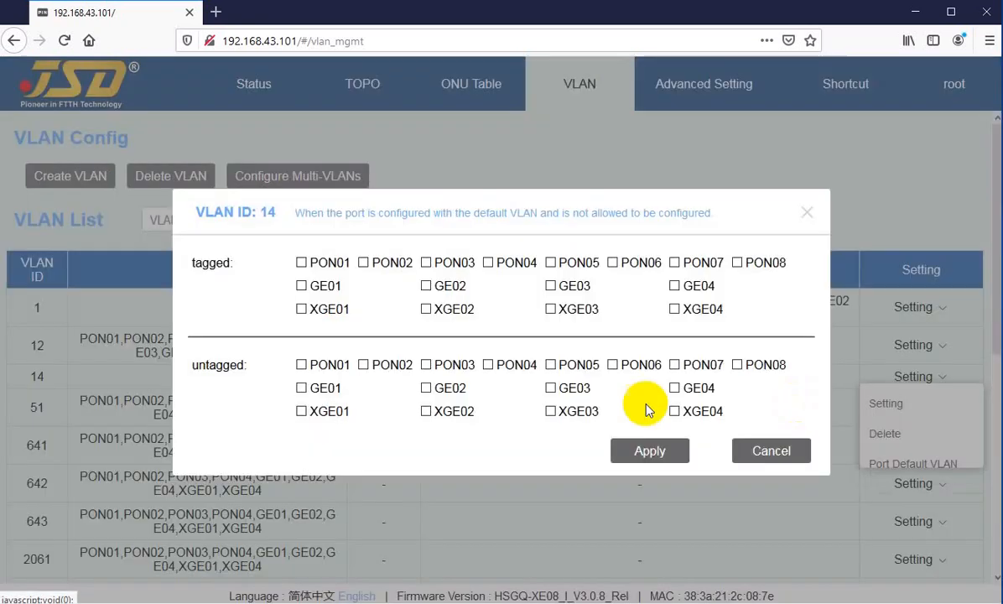
drag(198, 265, 224, 265)
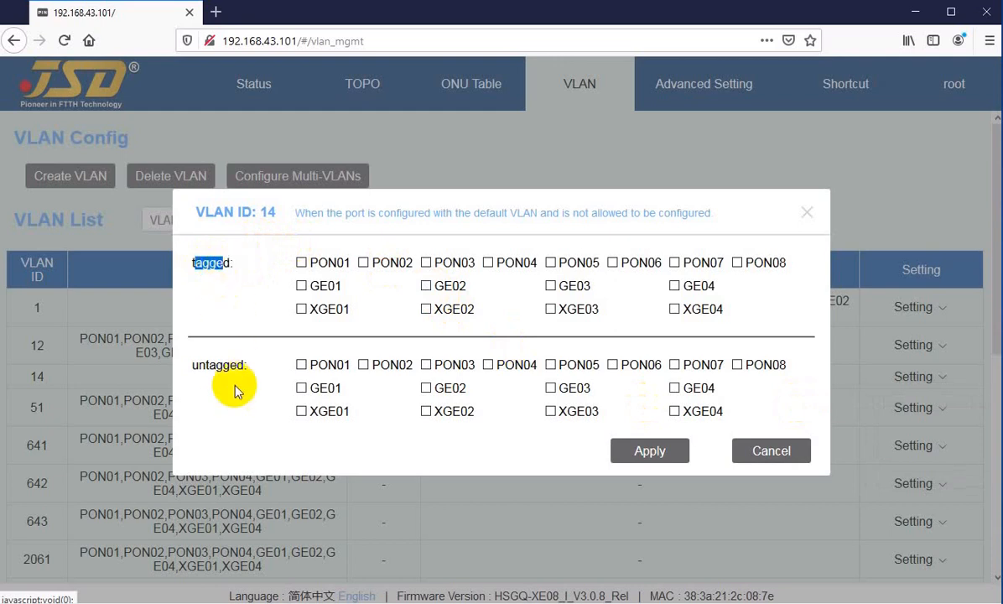
drag(201, 364, 223, 364)
drag(193, 263, 216, 262)
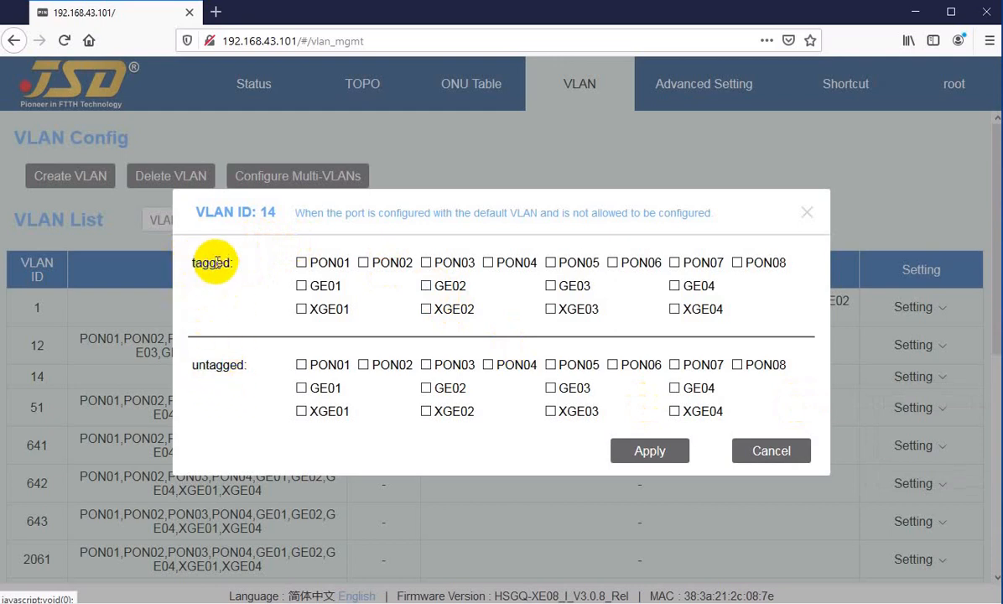
drag(202, 264, 224, 262)
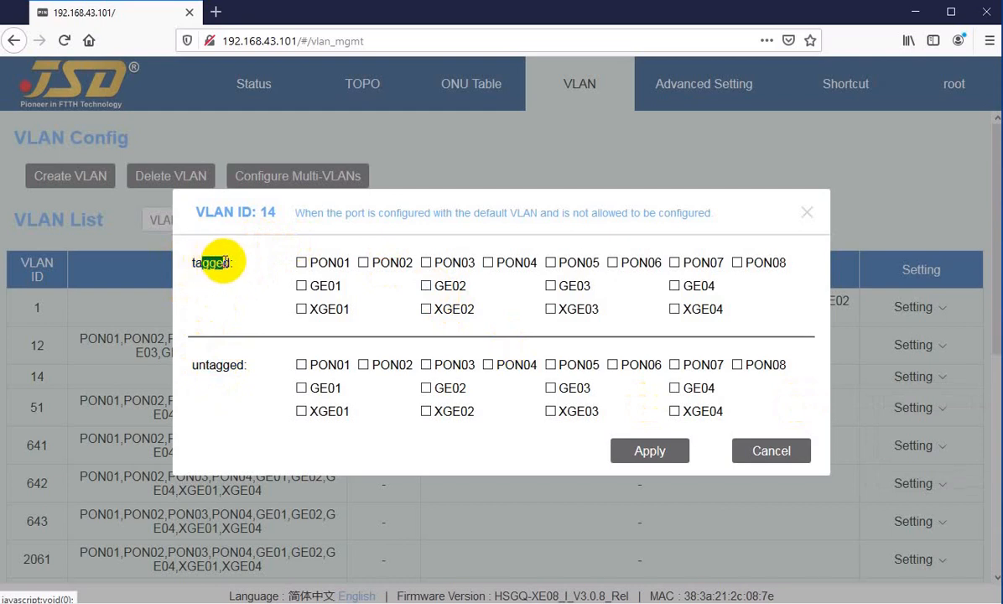
click(213, 287)
drag(199, 365, 224, 366)
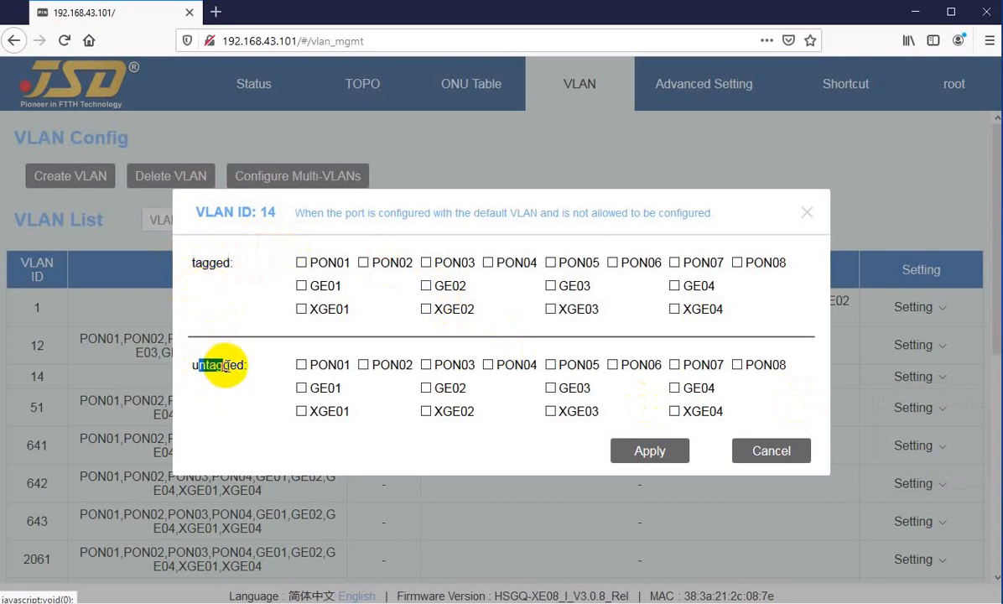
drag(195, 259, 220, 263)
drag(199, 366, 223, 364)
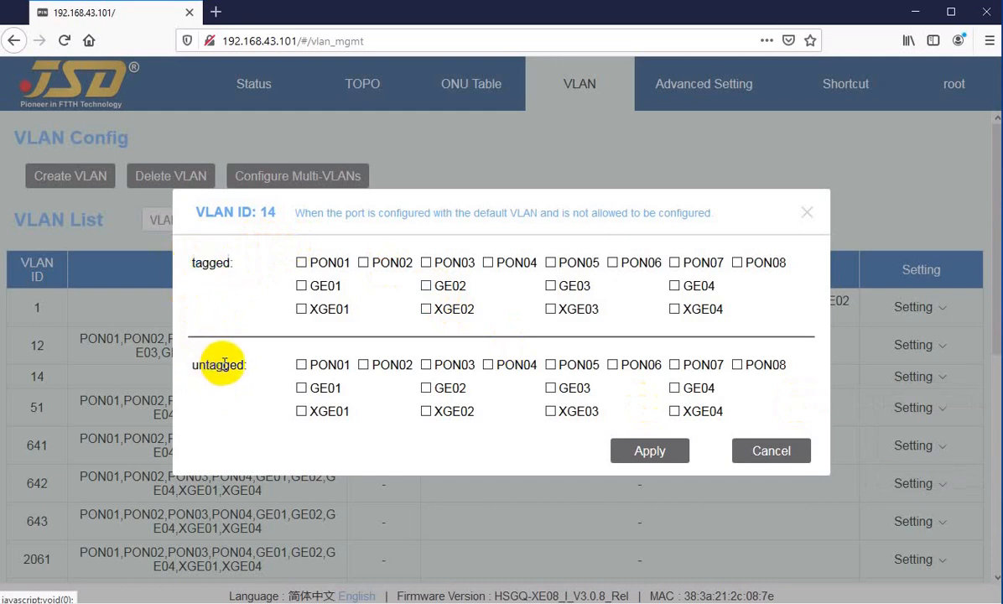
click(755, 449)
View the ports that can use VLAN 14 as their default VLAN, and close the dialog without changes.
mouse_move(902, 347)
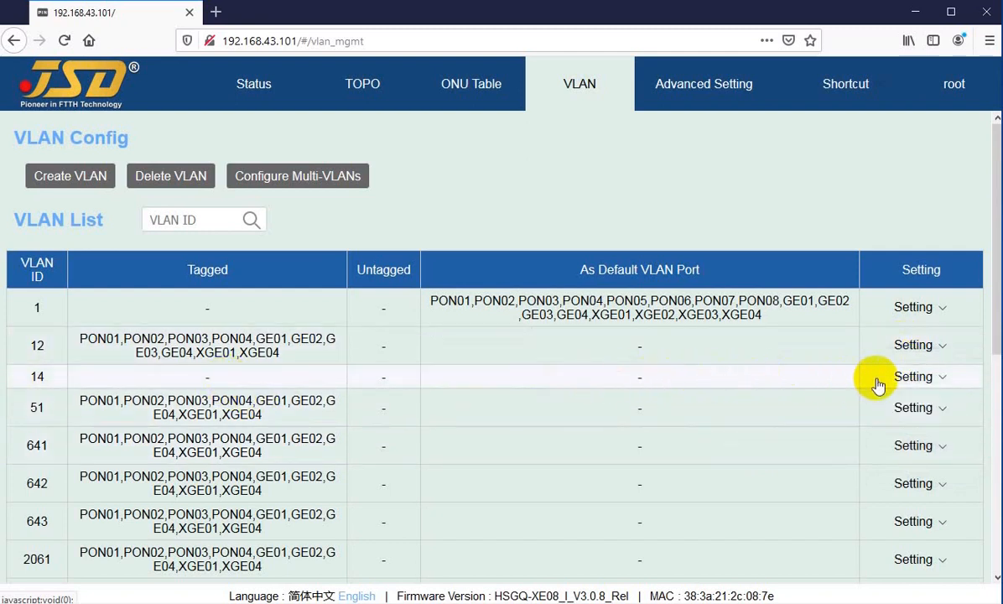
mouse_move(927, 380)
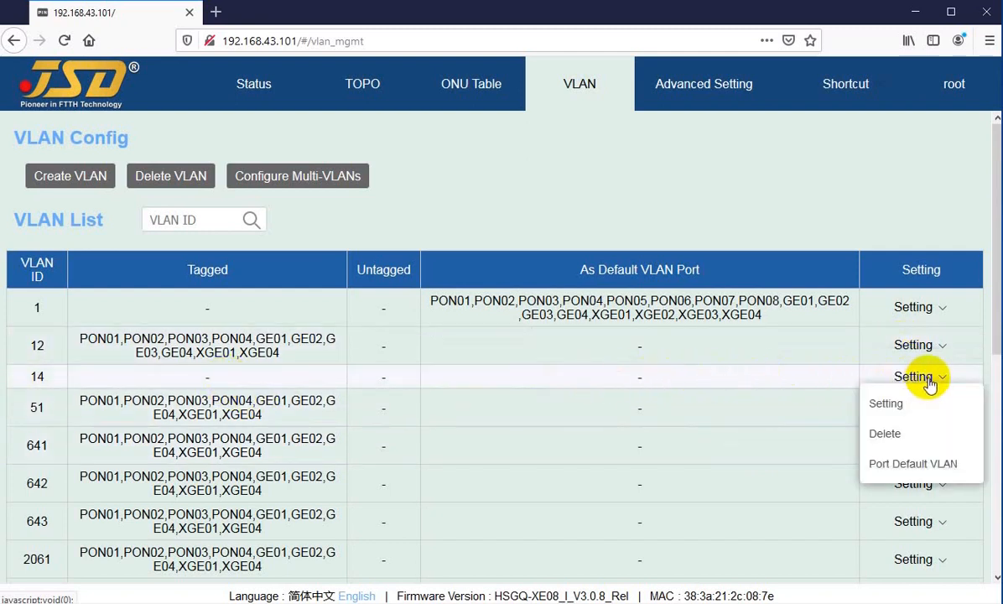
click(899, 465)
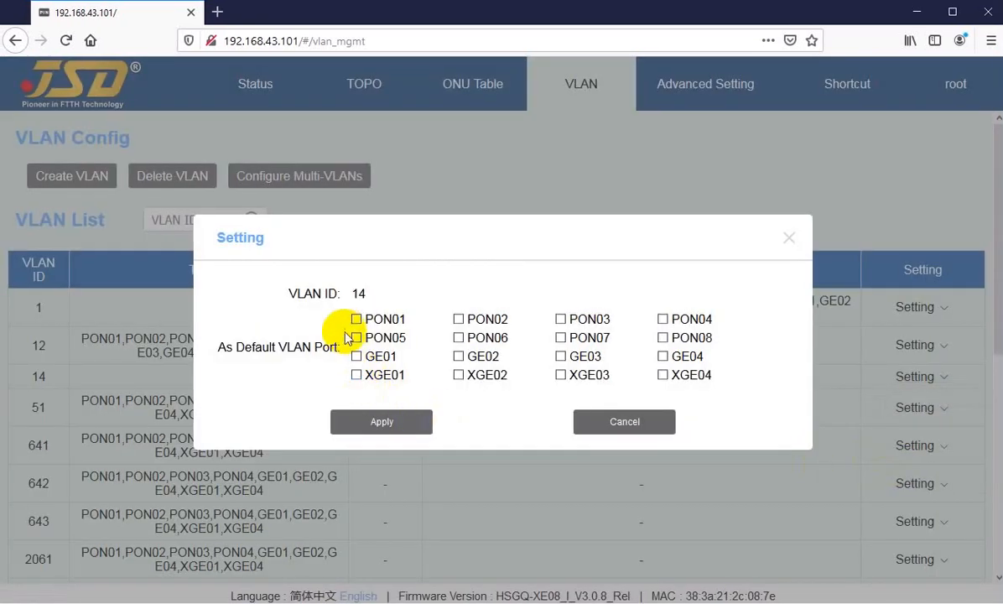
click(648, 423)
Select PON01 to PON04 as default VLAN ports for VLAN 14, and cancel without applying.
mouse_move(901, 381)
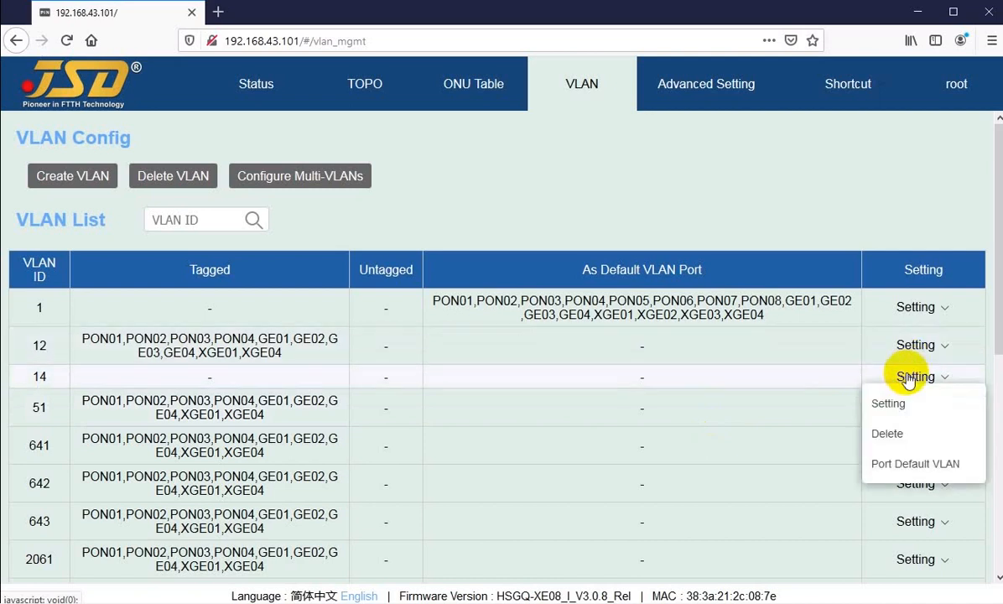
click(903, 466)
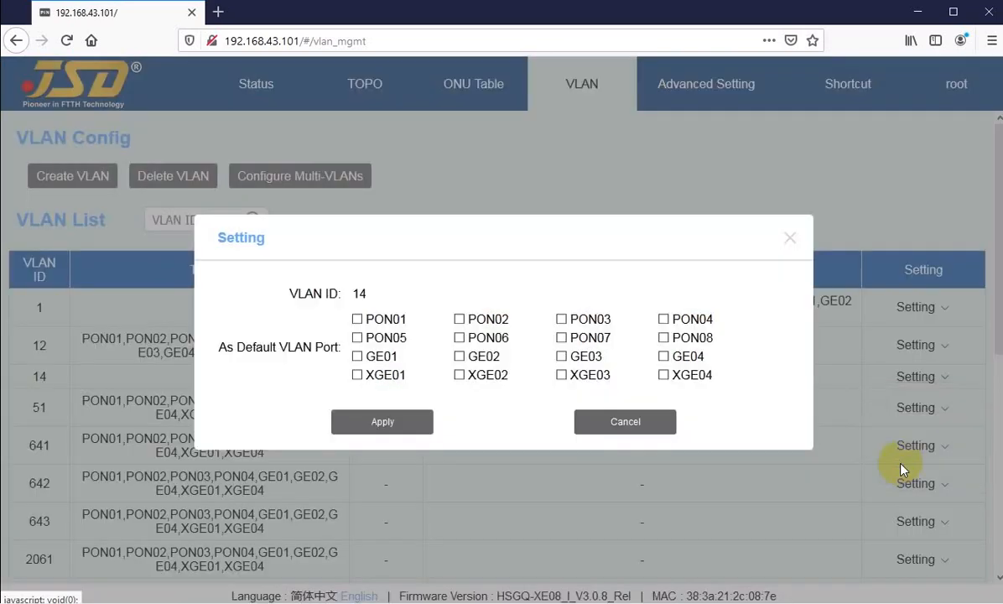
click(357, 319)
click(459, 320)
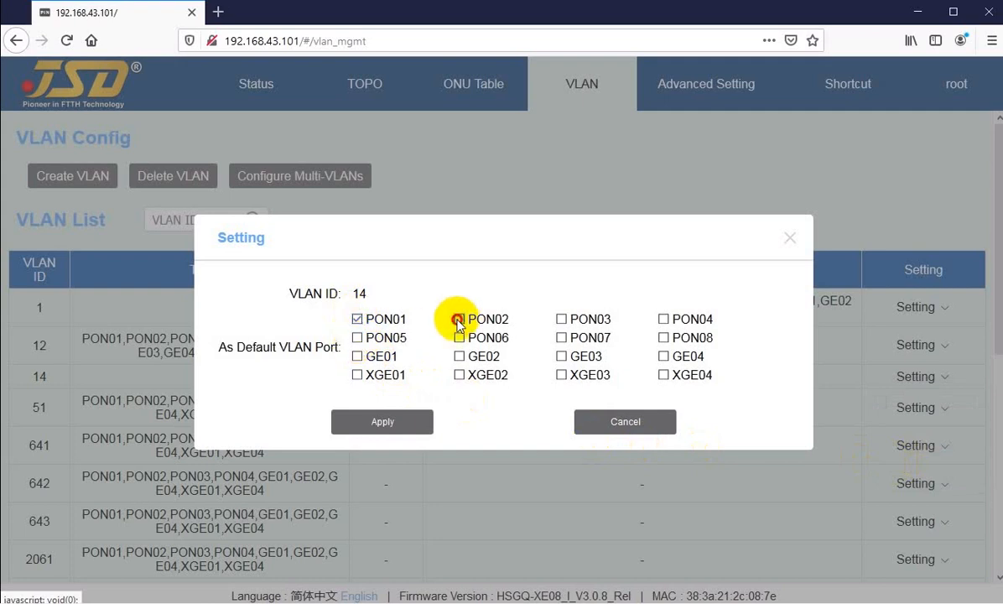
click(561, 320)
click(664, 319)
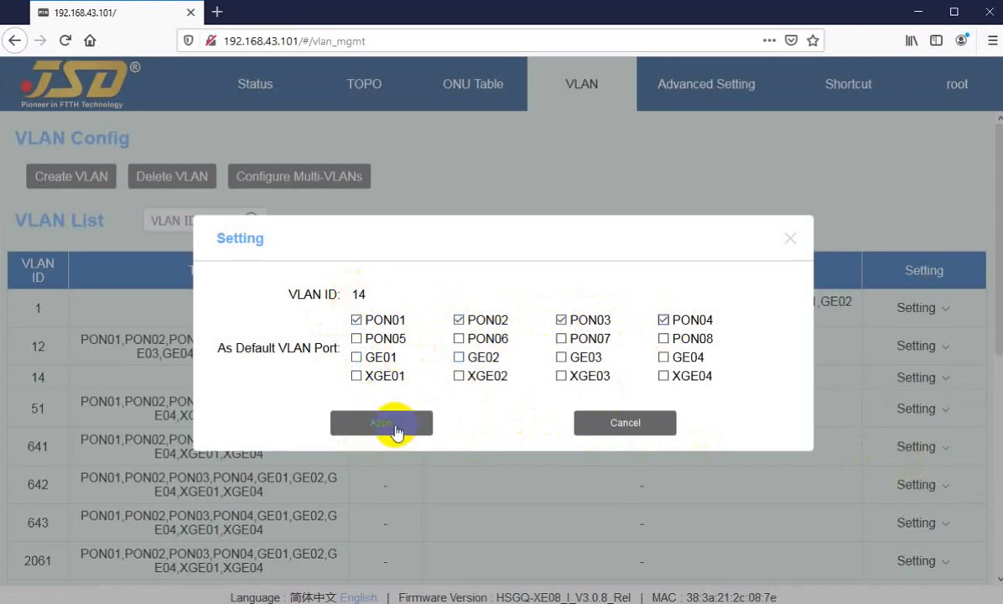
click(603, 423)
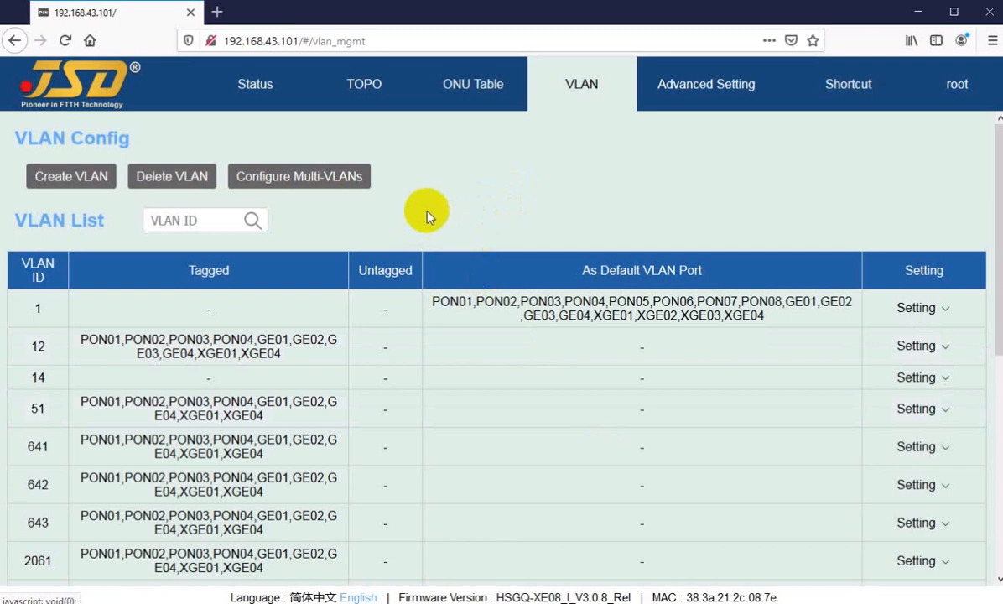
Look through the VLAN IDs on the first page of the VLAN List and all entries on page 2.
scroll(217, 403, down, 5)
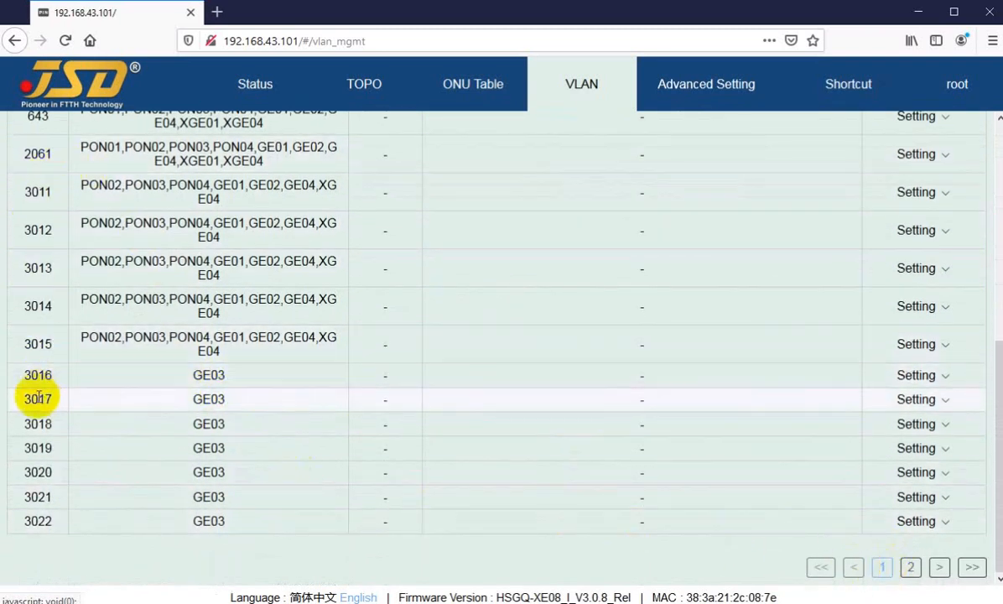
scroll(40, 424, up, 5)
scroll(26, 309, down, 2)
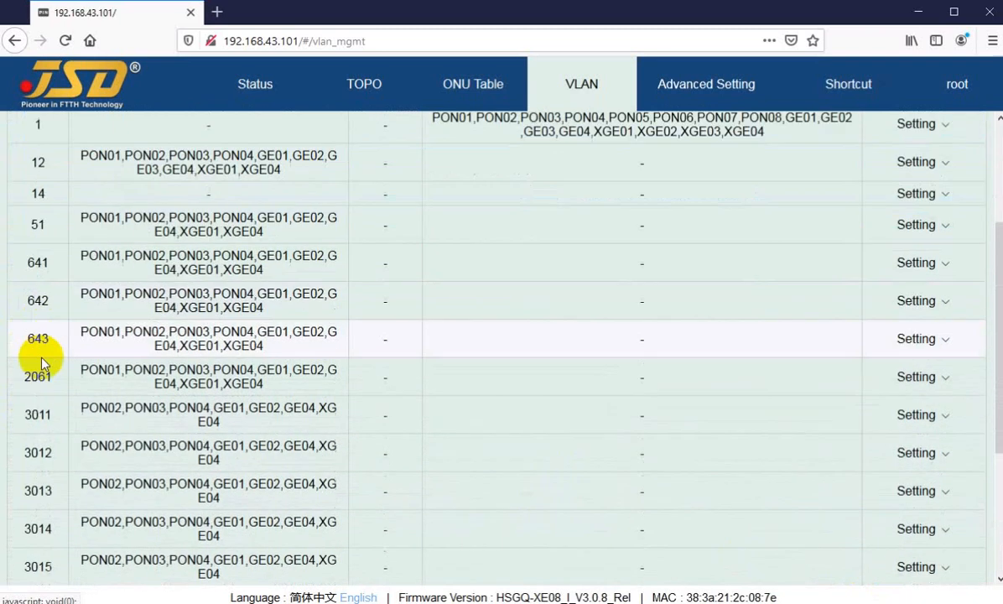
scroll(42, 360, down, 3)
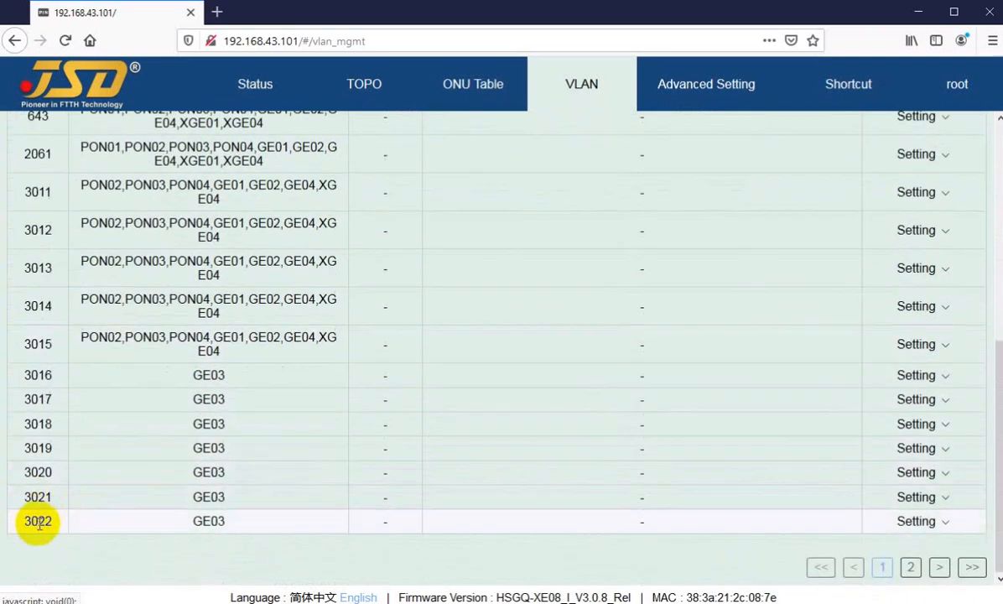
drag(38, 524, 50, 522)
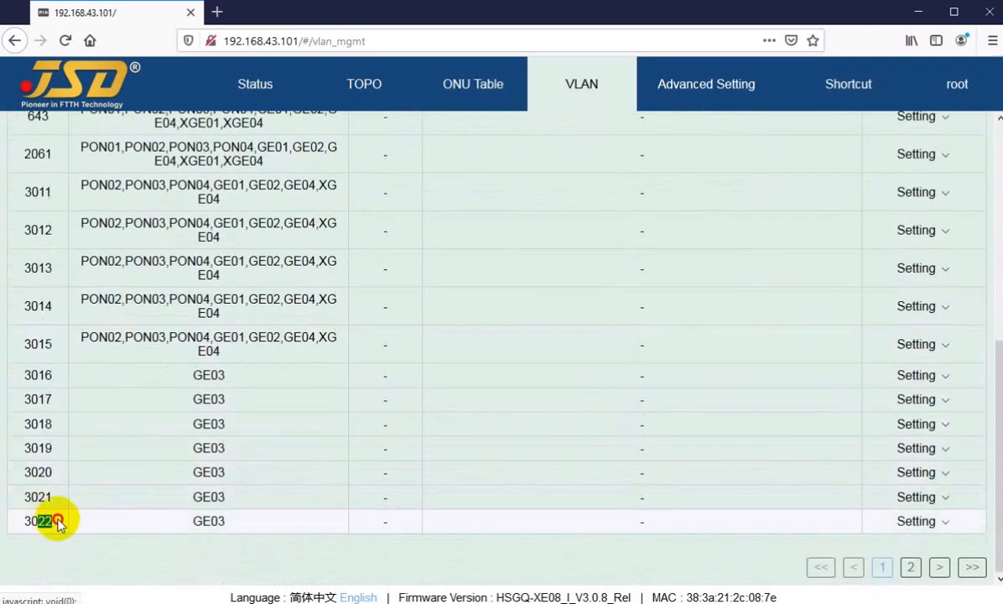
click(911, 568)
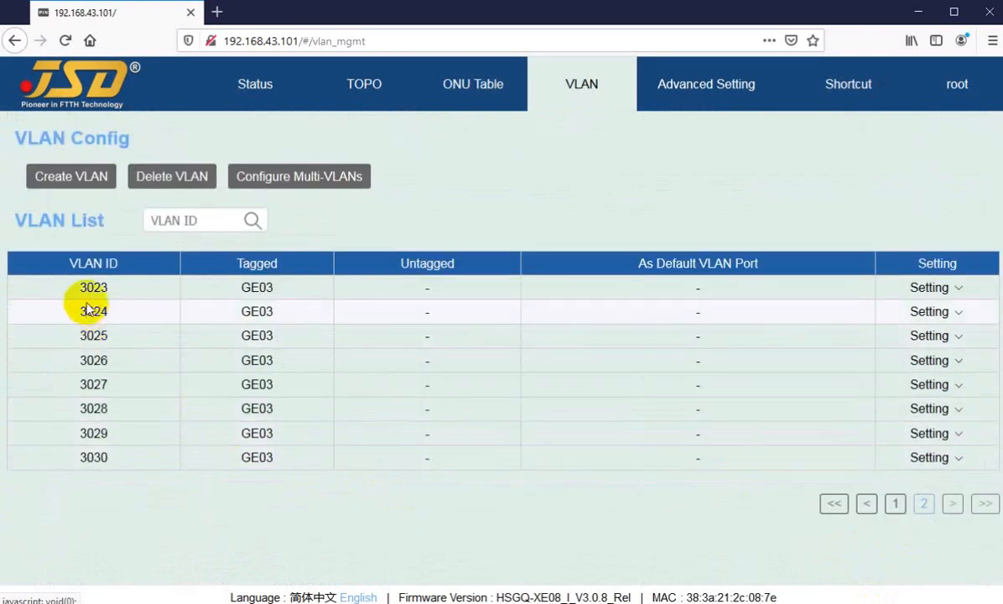
drag(93, 287, 101, 459)
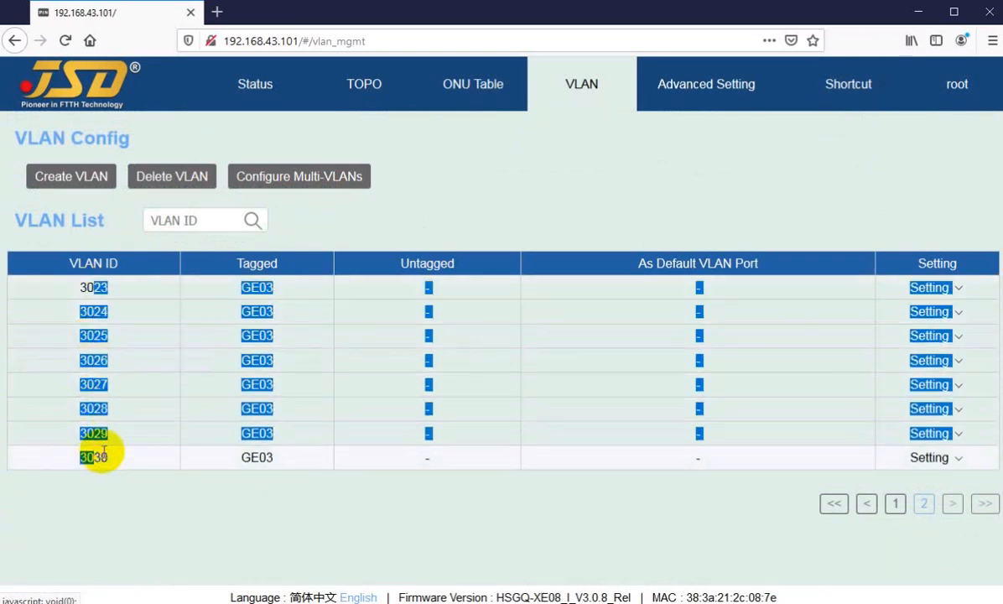
click(613, 519)
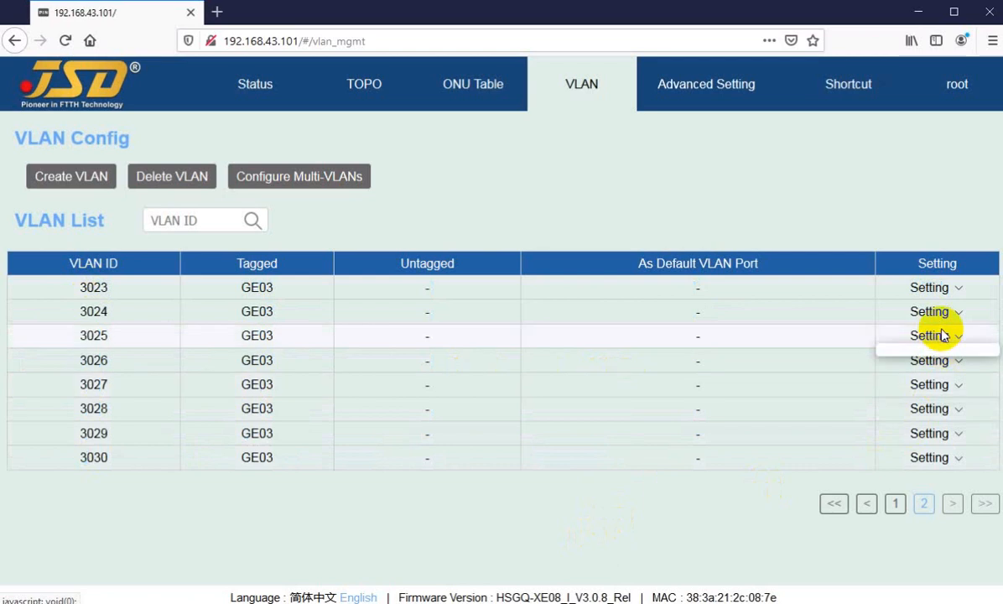
Open the Advanced Setting section and look over its list of configuration categories.
mouse_move(930, 292)
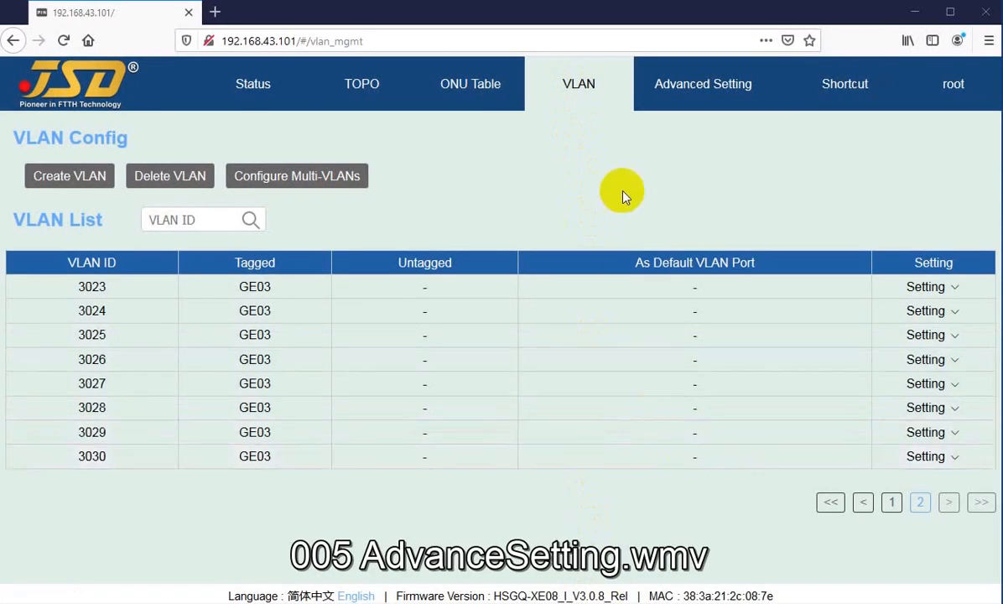
click(683, 100)
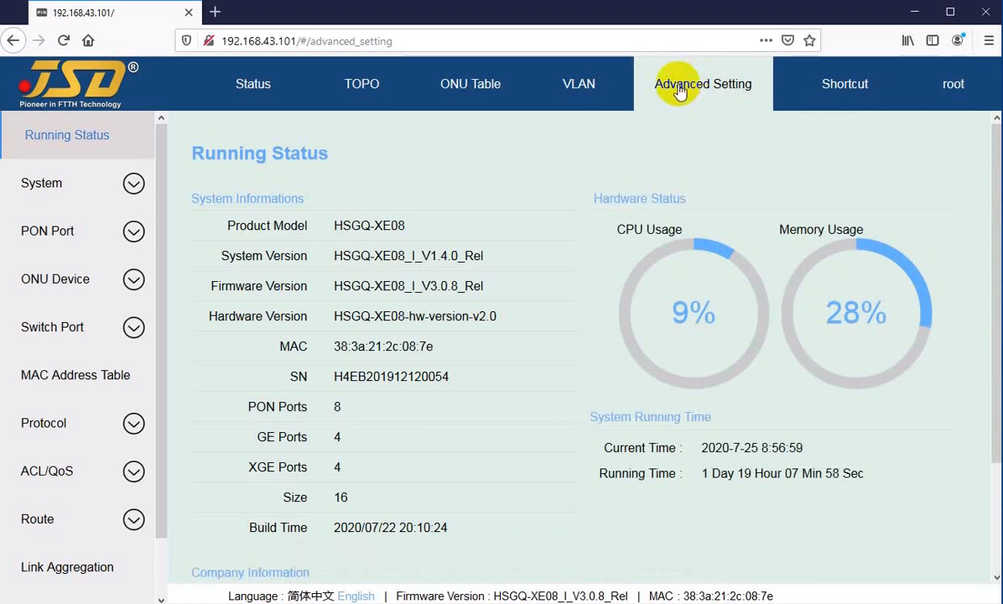
click(285, 90)
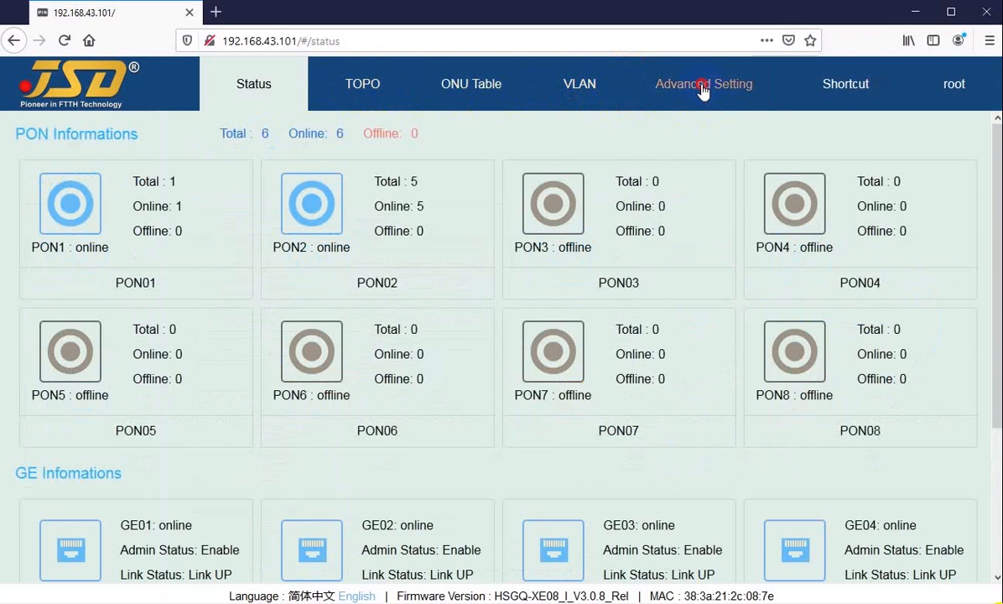
click(703, 90)
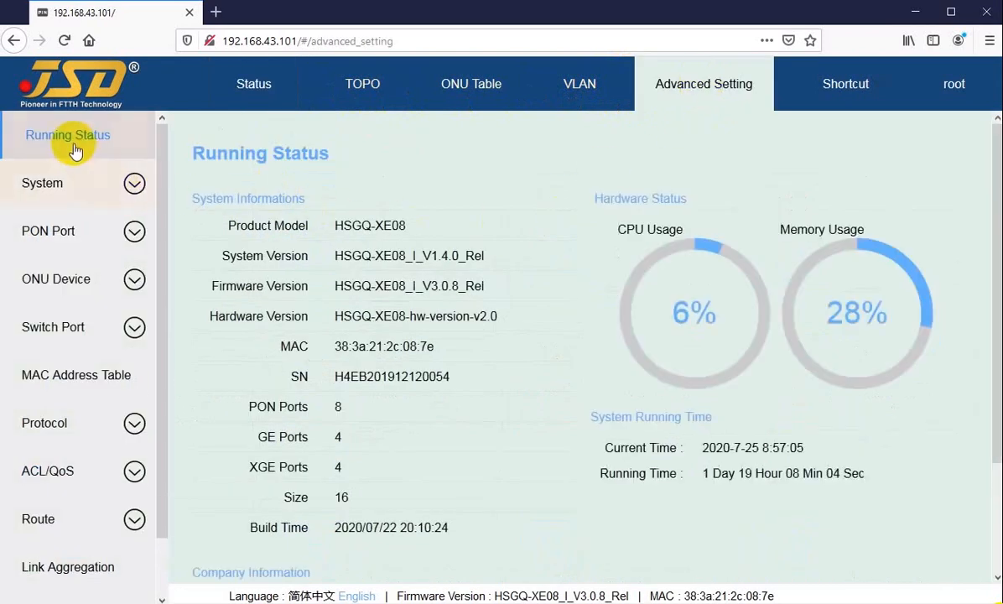
scroll(61, 489, down, 3)
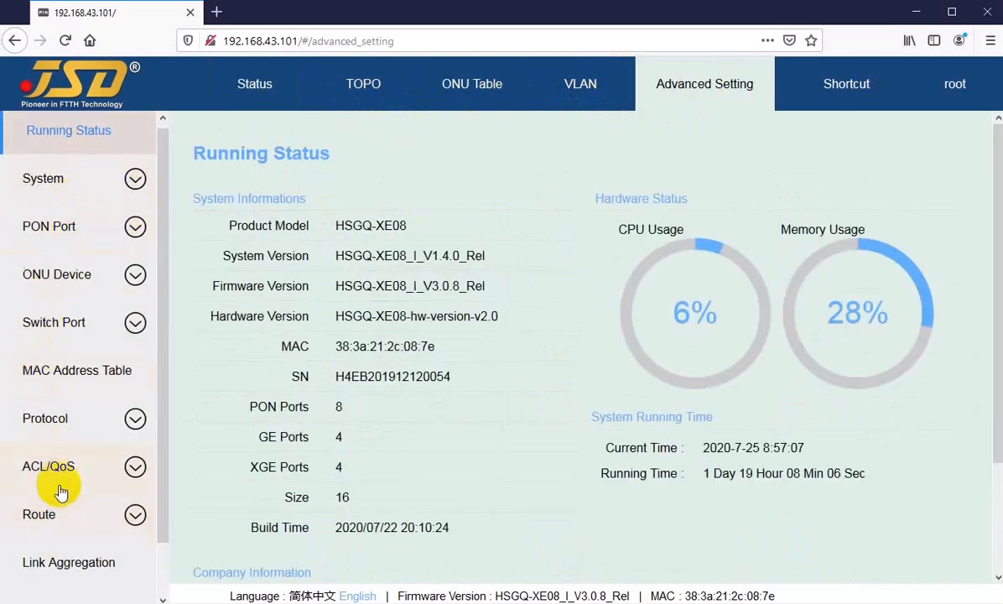
scroll(48, 369, up, 2)
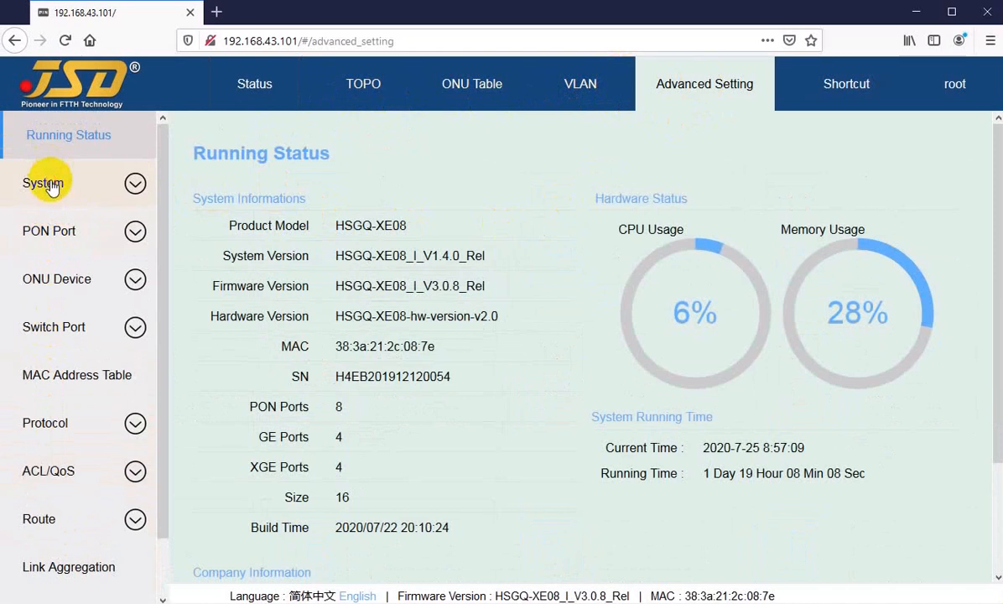
Browse the System, PON Port and Protocol categories, viewing the Device and Network Interface pages under System.
click(46, 183)
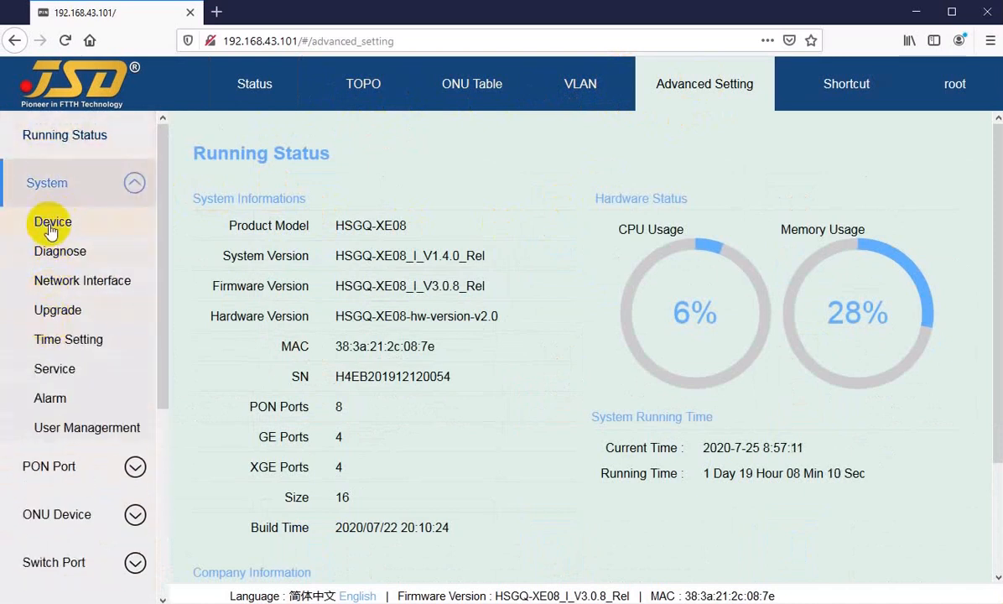
click(50, 228)
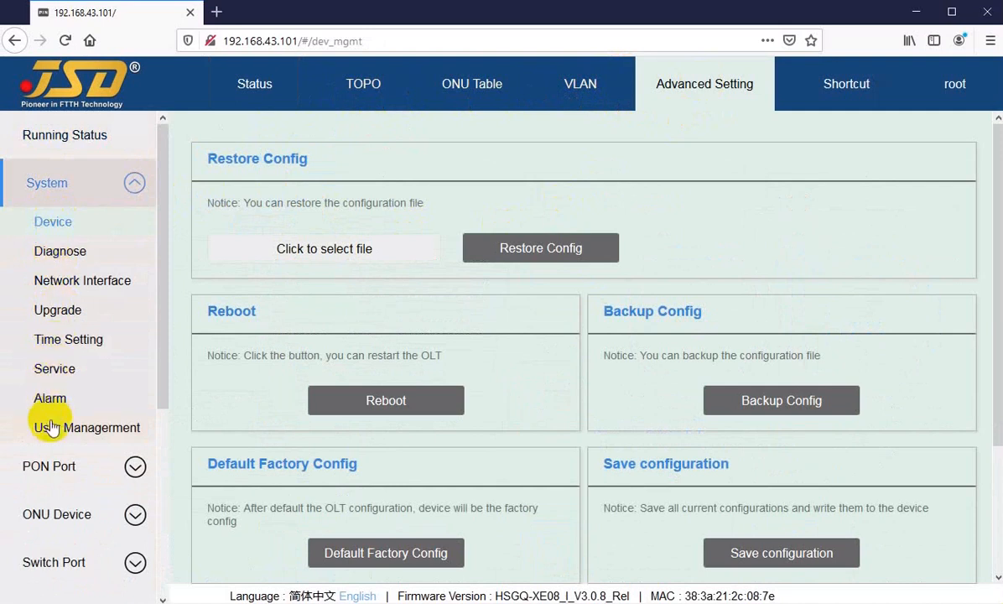
click(55, 285)
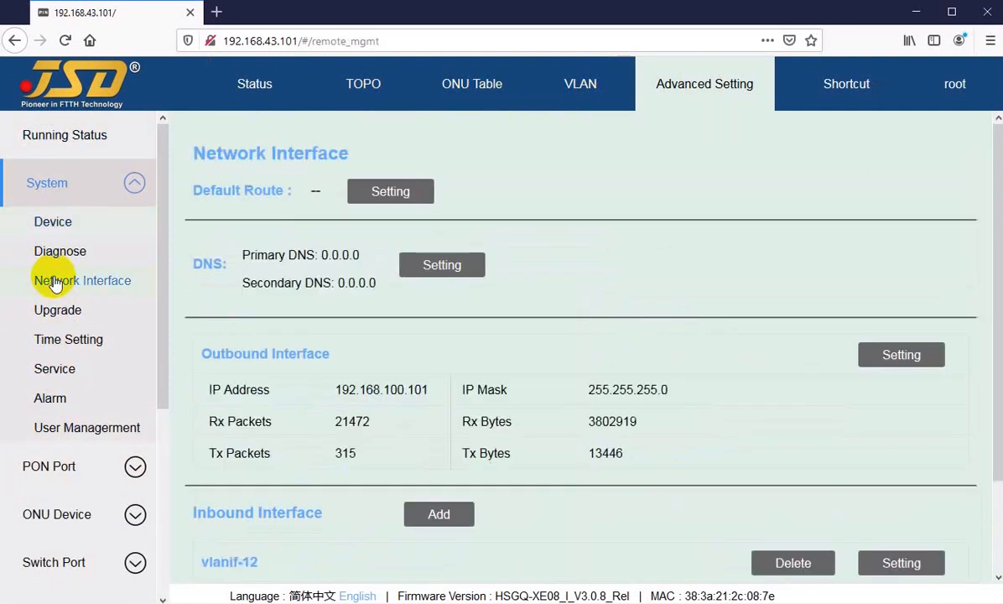
scroll(57, 287, down, 3)
click(57, 313)
scroll(59, 331, down, 1)
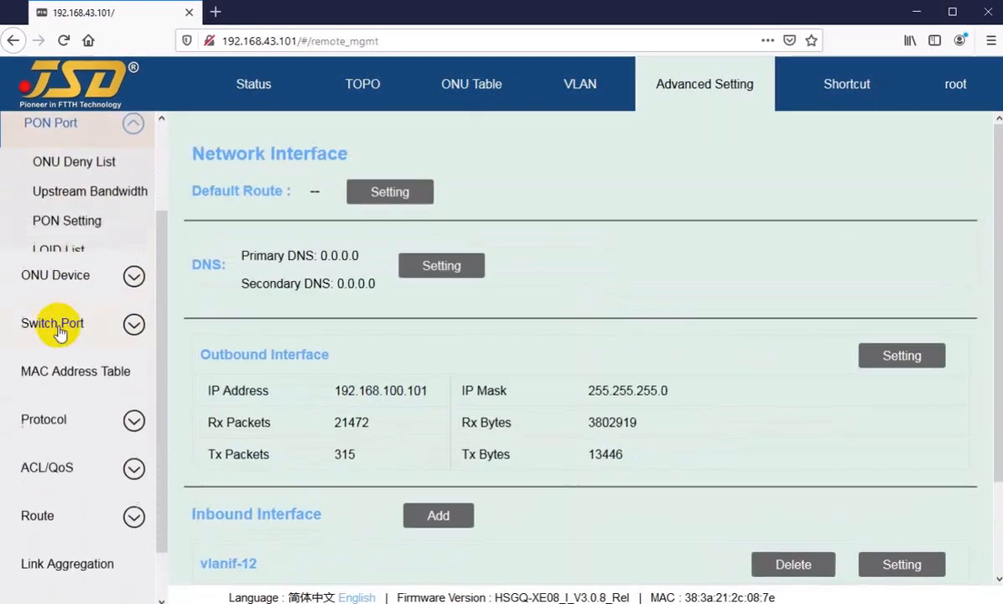
scroll(57, 331, down, 1)
click(40, 360)
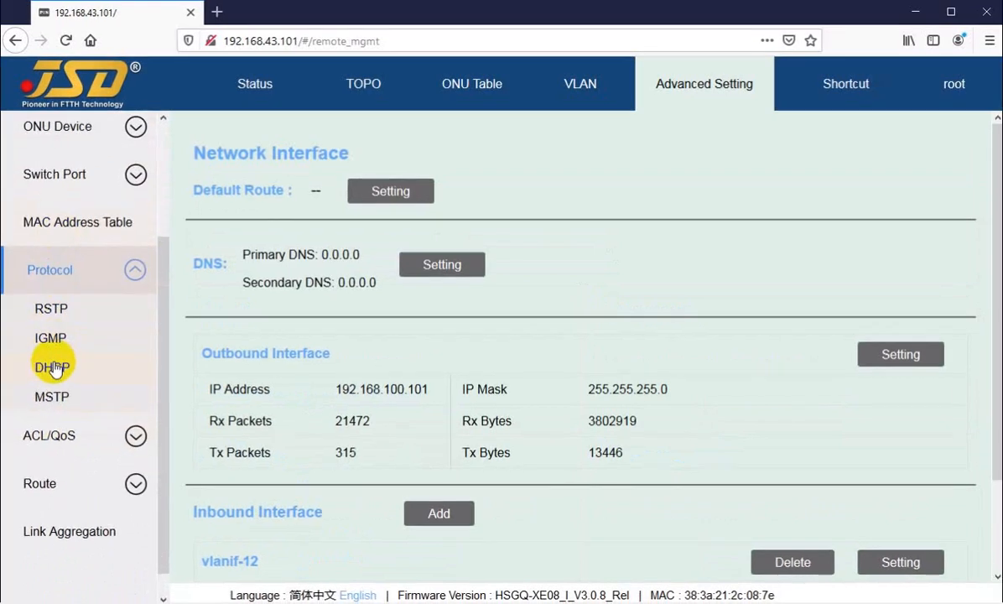
scroll(53, 367, up, 4)
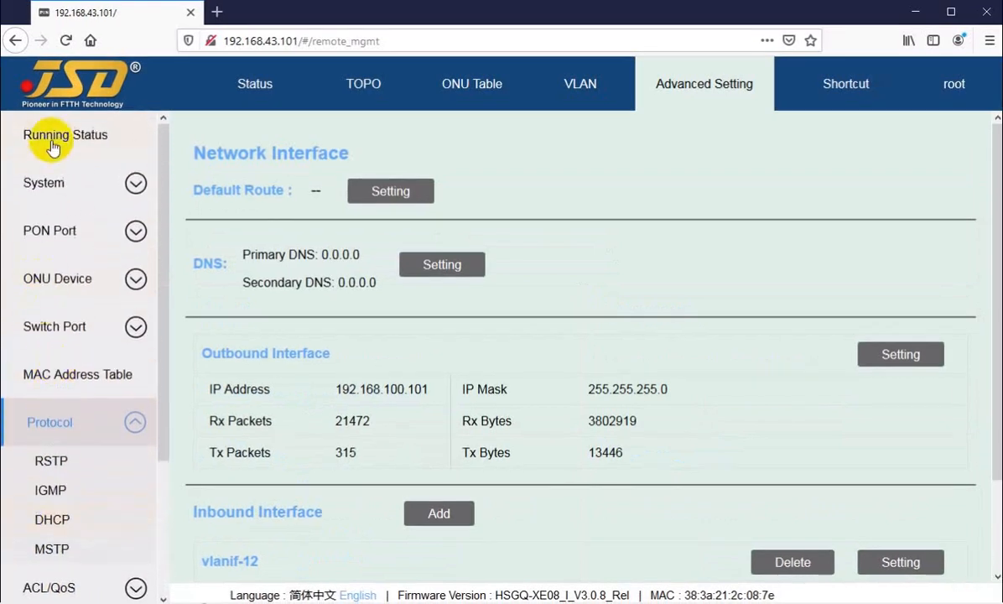
Return to the Running Status page of Advanced Setting and skim it down to the company information.
click(53, 144)
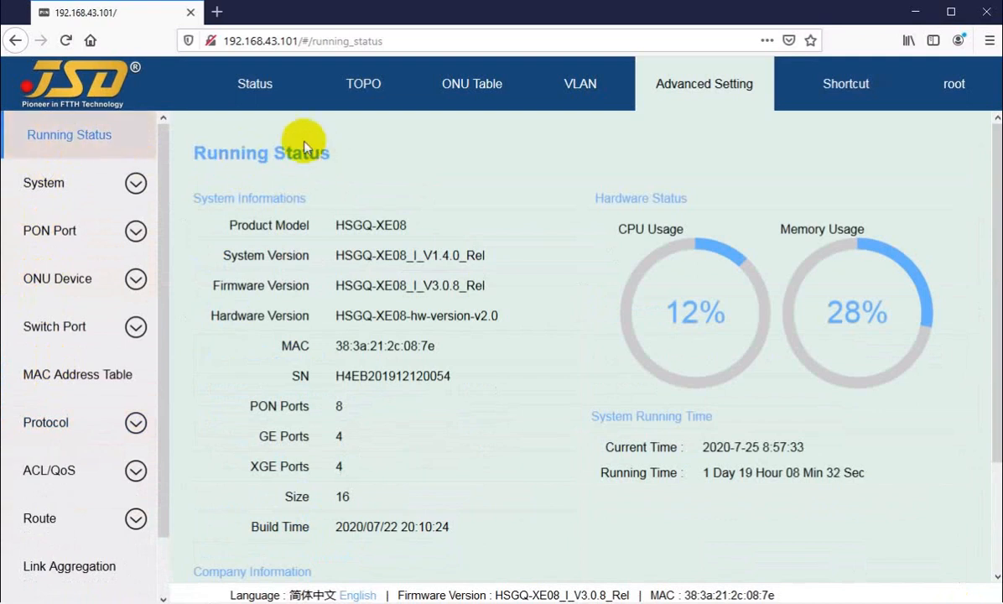
click(251, 84)
click(710, 87)
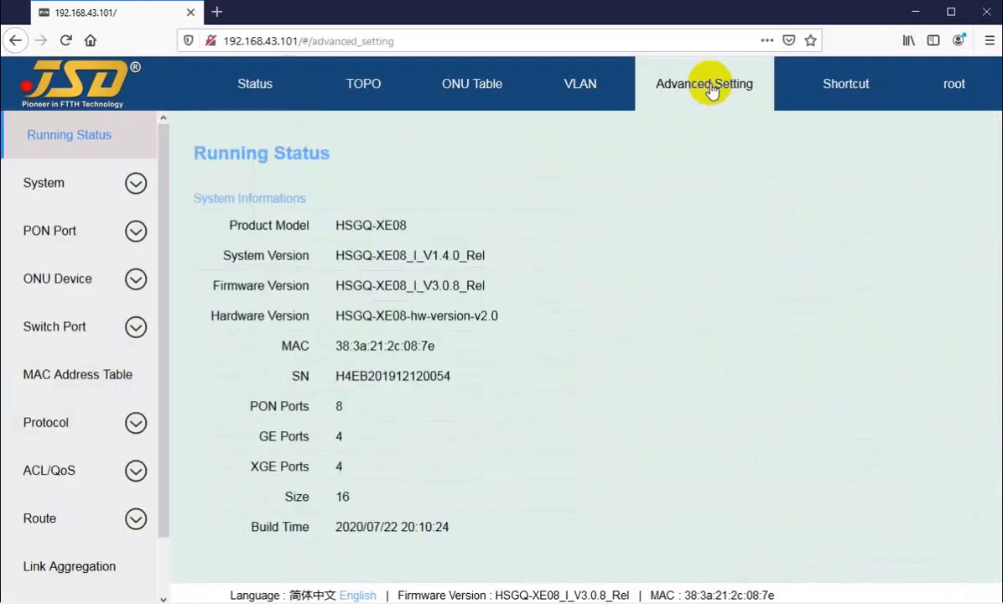
click(65, 144)
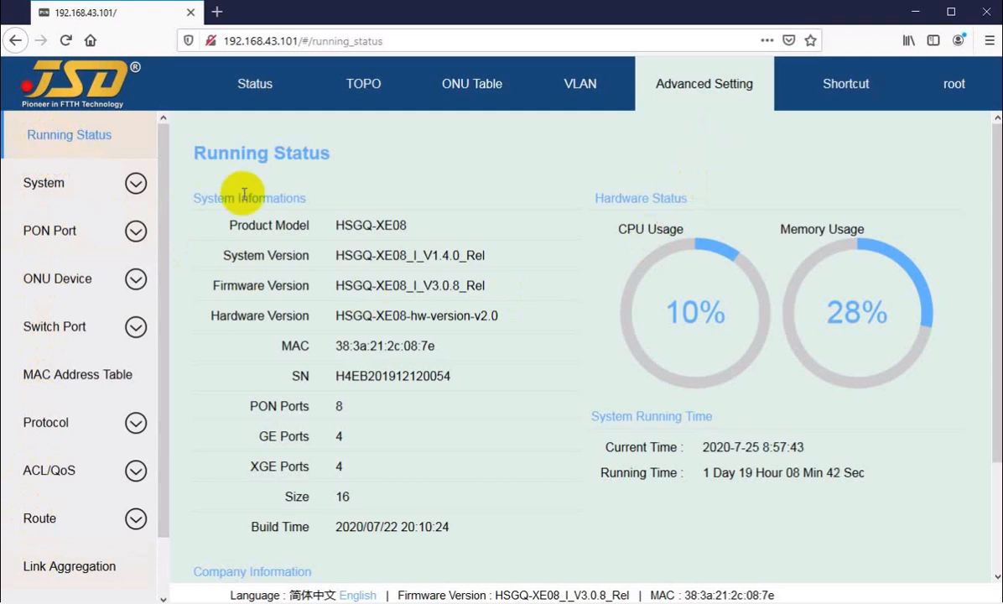
drag(196, 150, 325, 152)
click(323, 154)
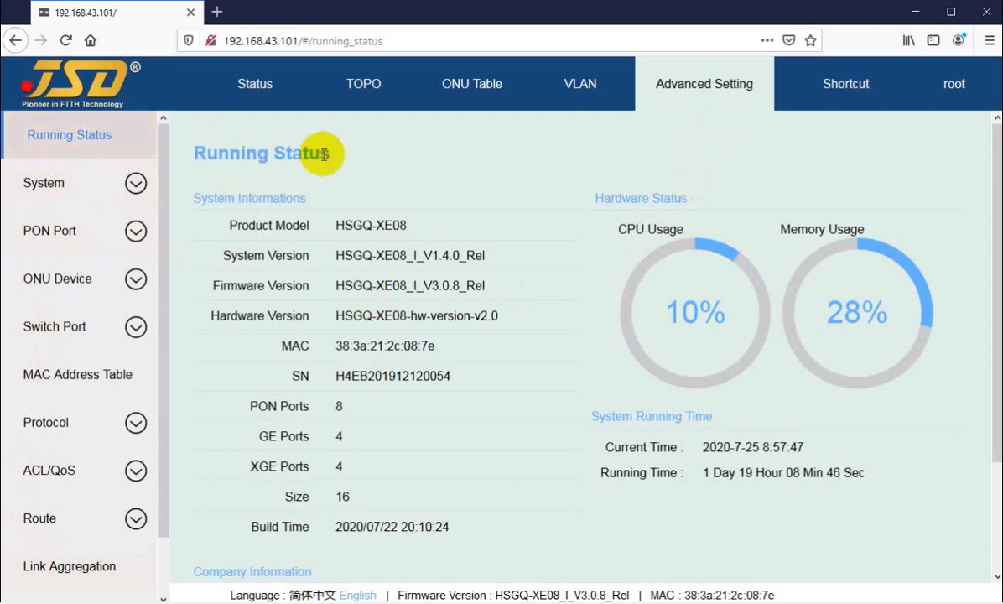
scroll(330, 157, down, 2)
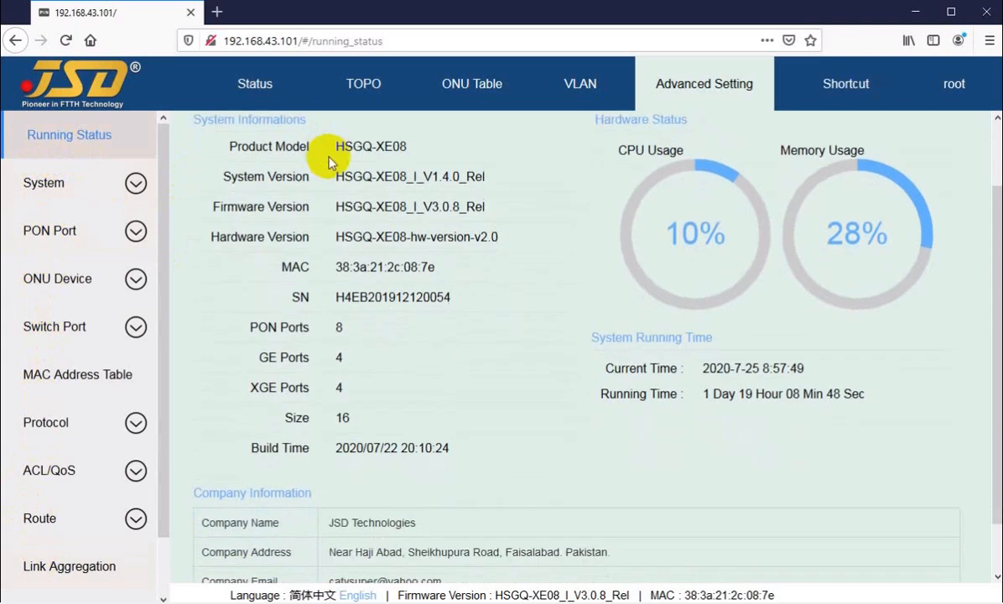
scroll(374, 210, up, 2)
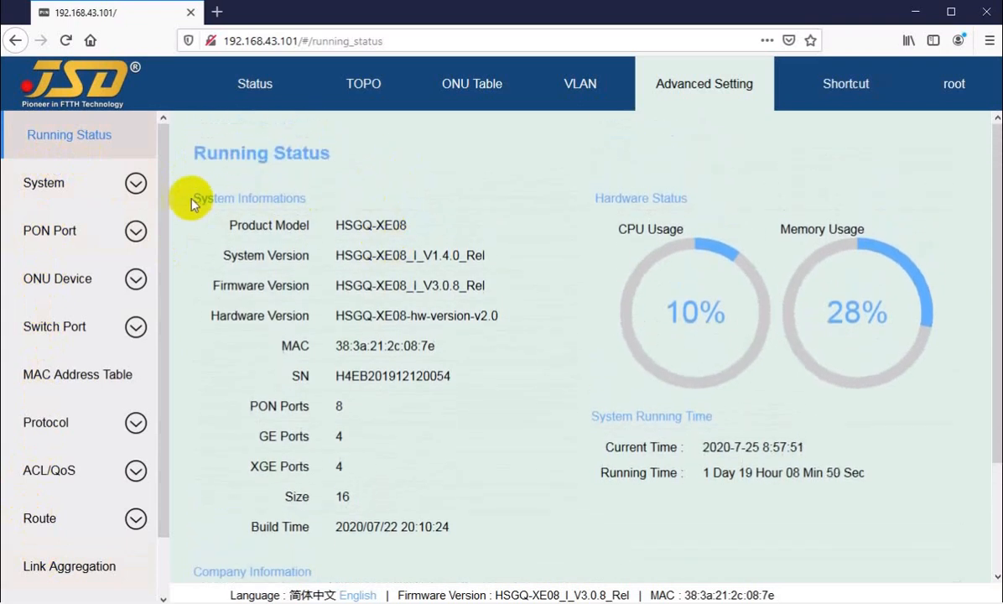
Examine the OLT's product model, system, firmware and hardware versions, MAC address and serial number under System Informations.
drag(175, 184, 301, 198)
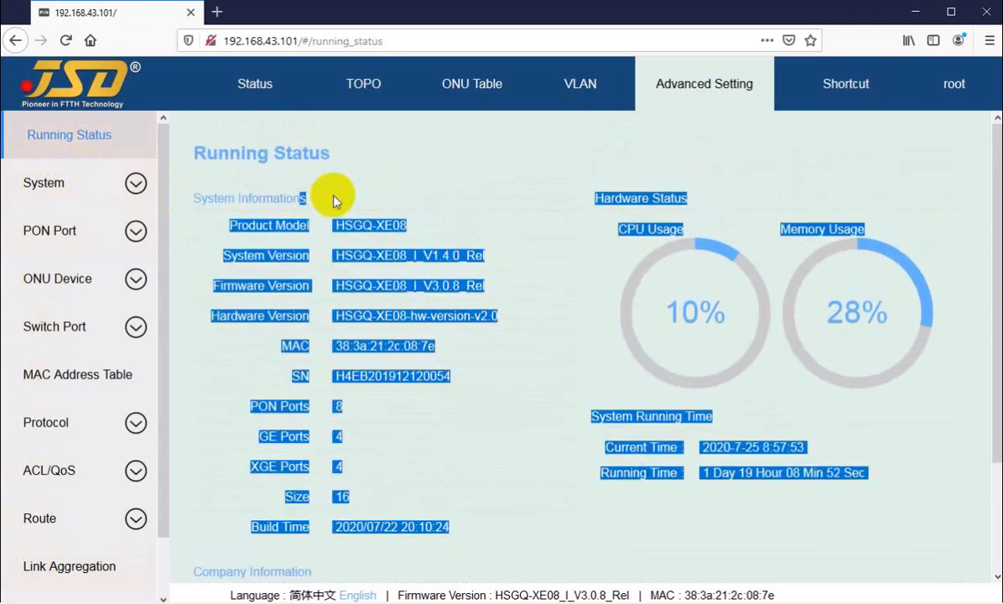
click(310, 196)
drag(243, 225, 375, 225)
drag(243, 255, 432, 255)
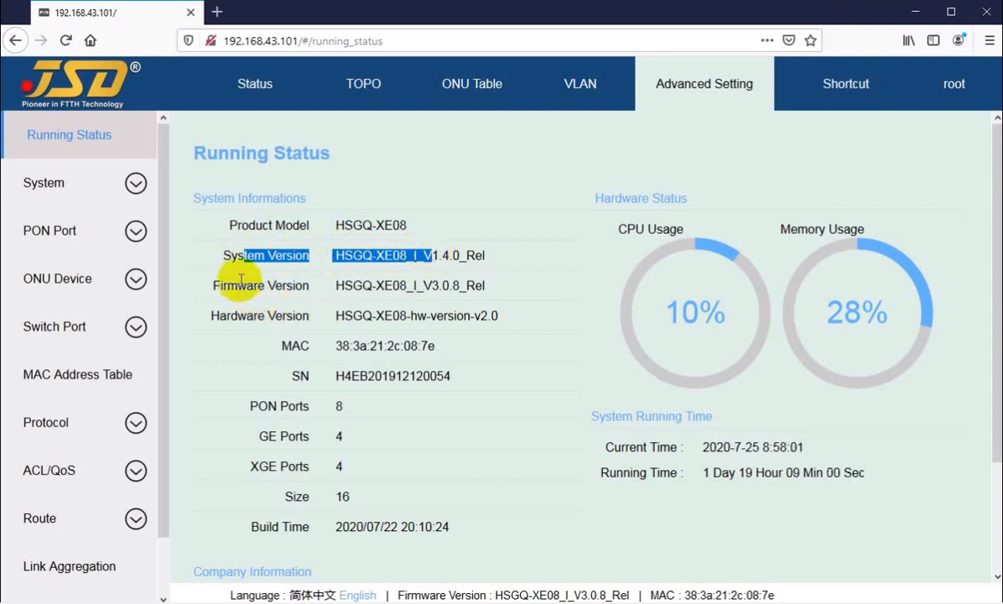
drag(227, 286, 411, 285)
drag(226, 316, 394, 315)
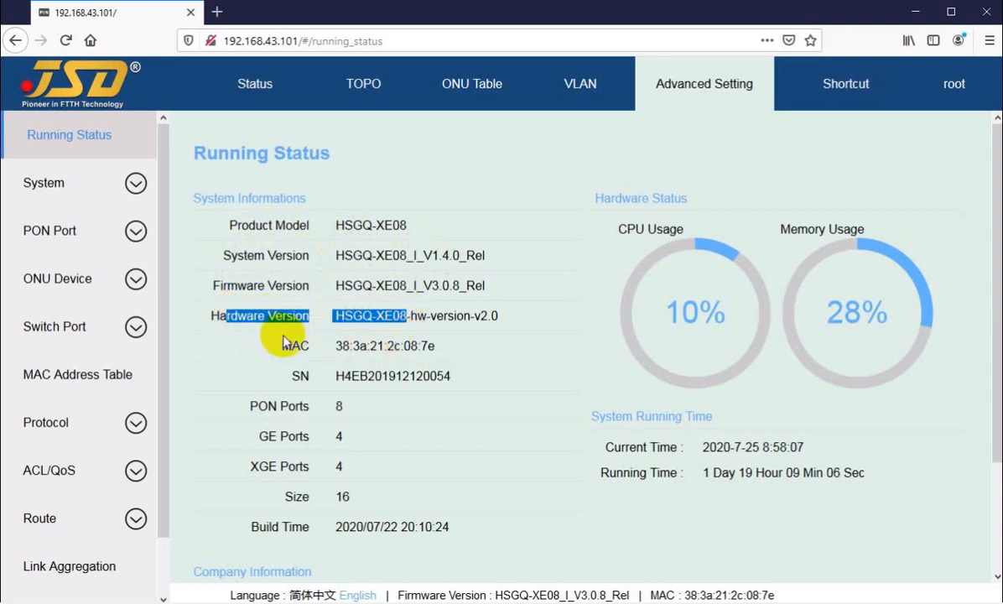
drag(280, 346, 410, 346)
drag(291, 379, 419, 379)
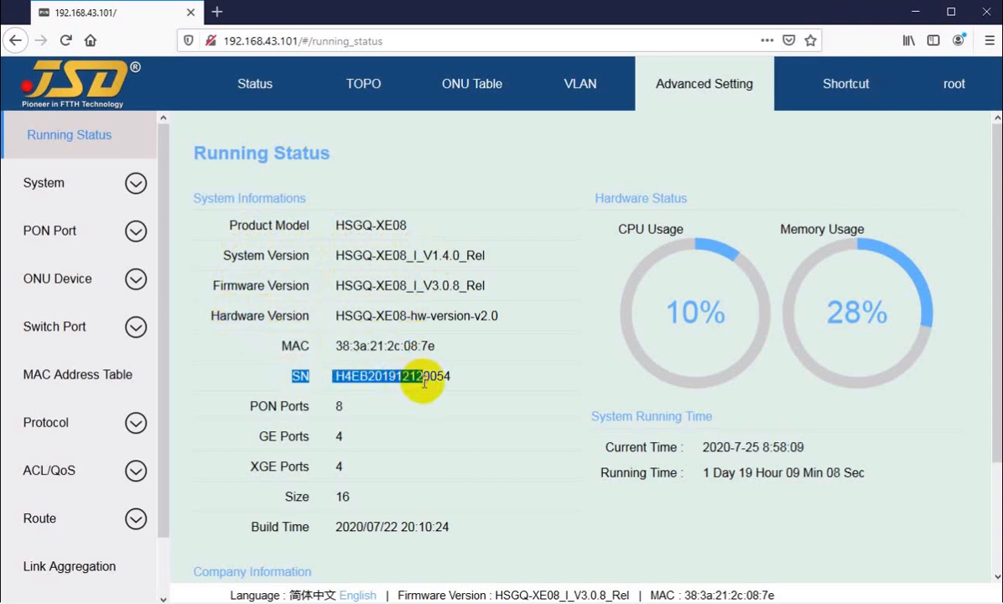
Examine the PON, GE and XGE port entries in the system information, focusing on the XGE ports.
drag(280, 406, 345, 432)
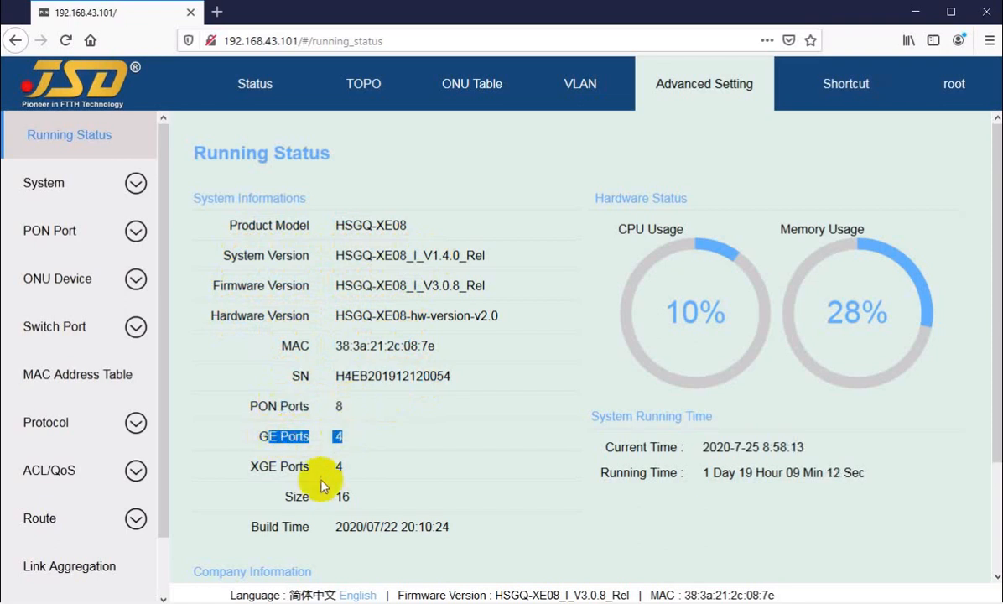
drag(264, 468, 342, 465)
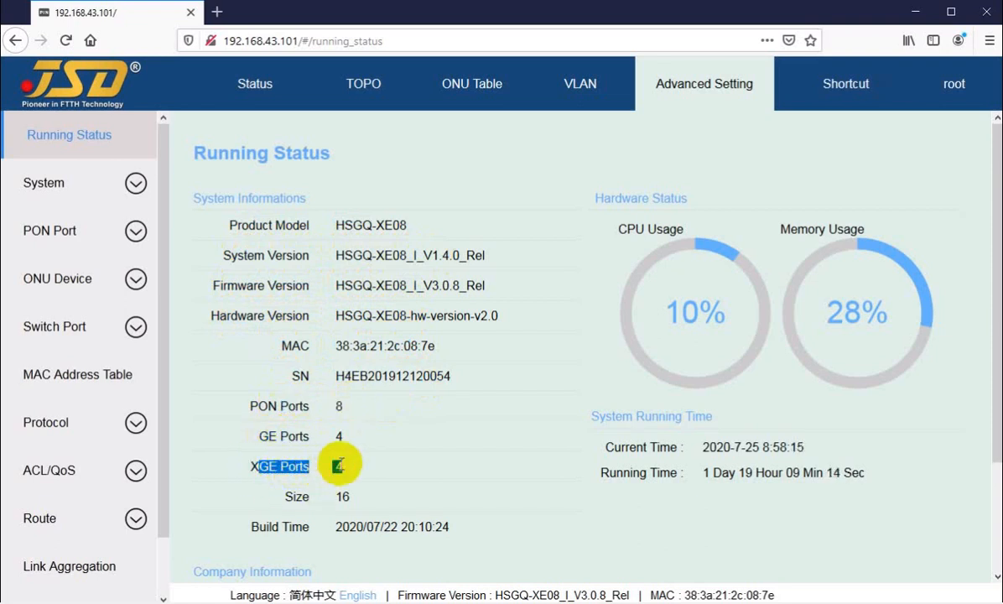
click(254, 469)
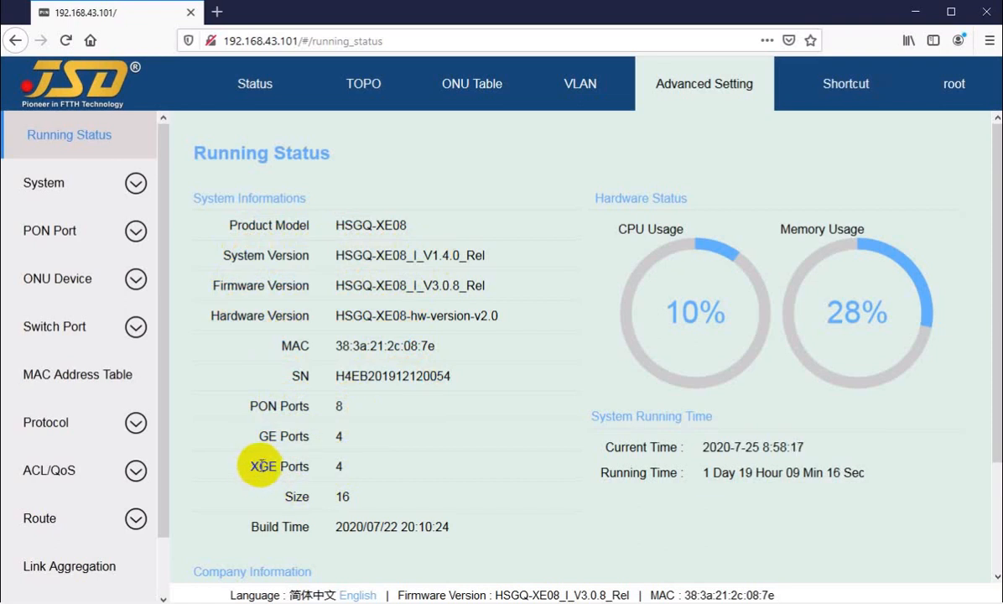
click(253, 467)
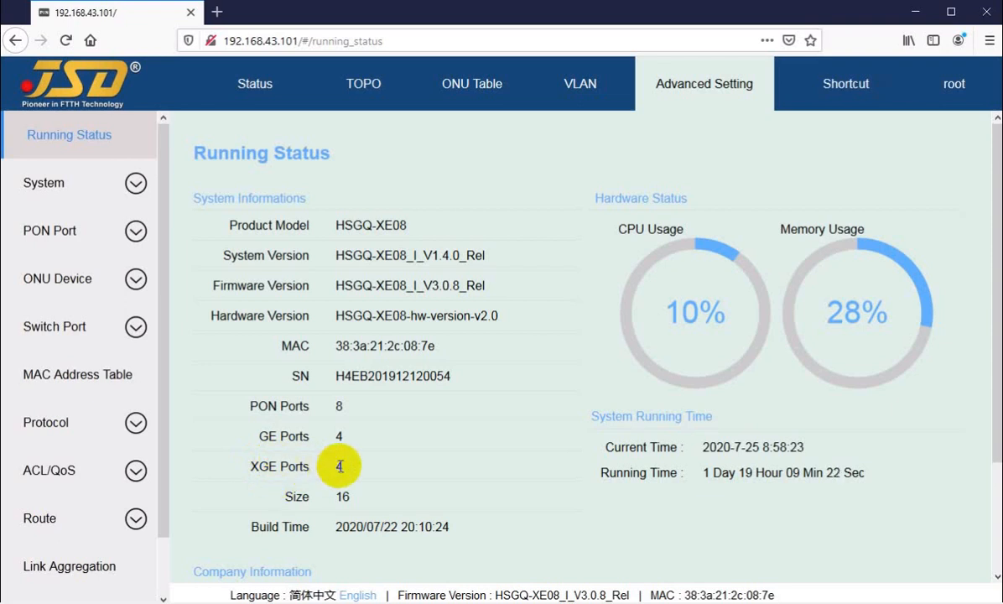
drag(251, 467, 269, 467)
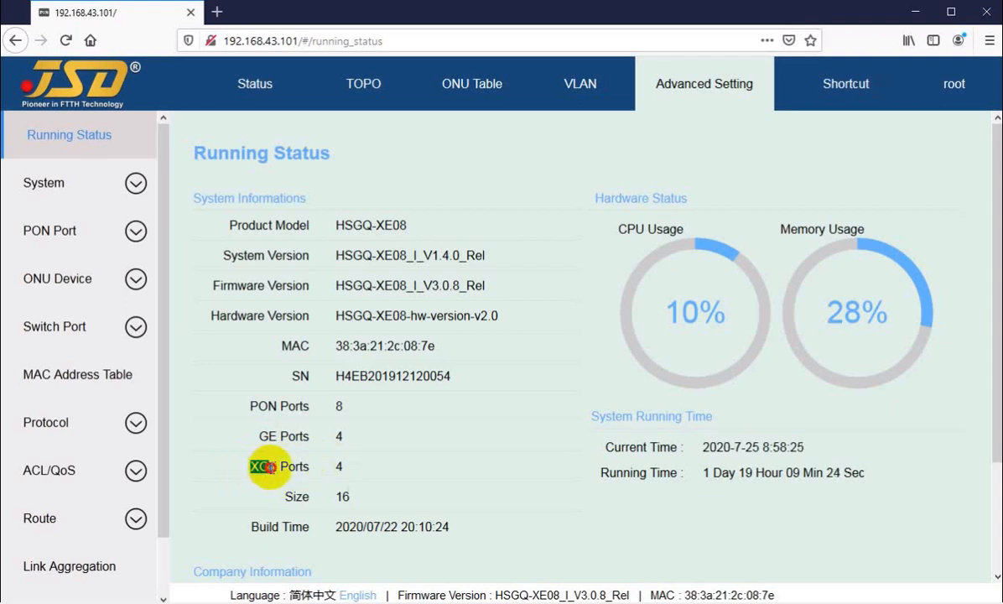
click(264, 466)
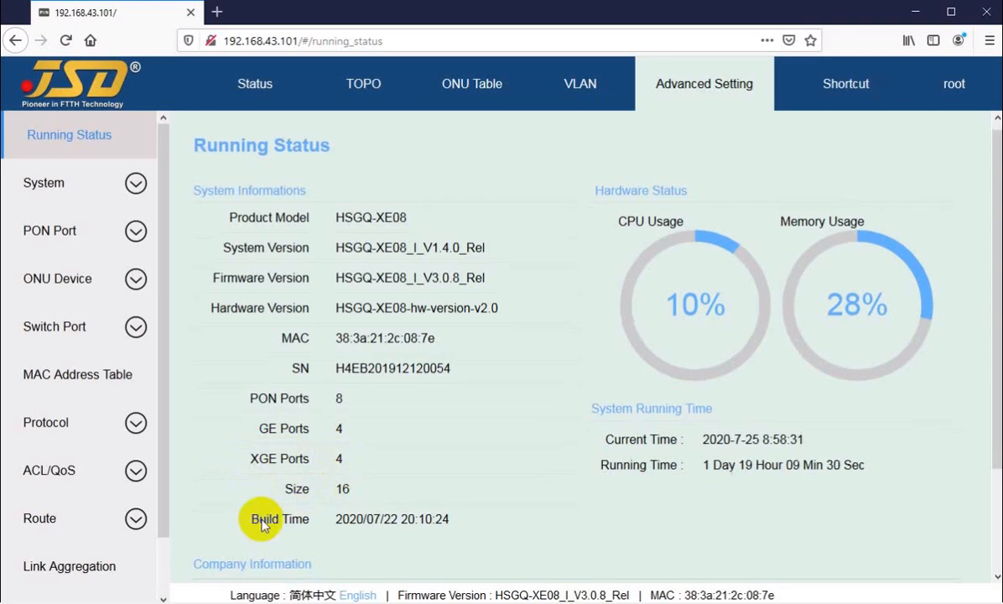
Review the company information and hardware status, and read the current time and running time under System Running Time.
scroll(389, 396, down, 3)
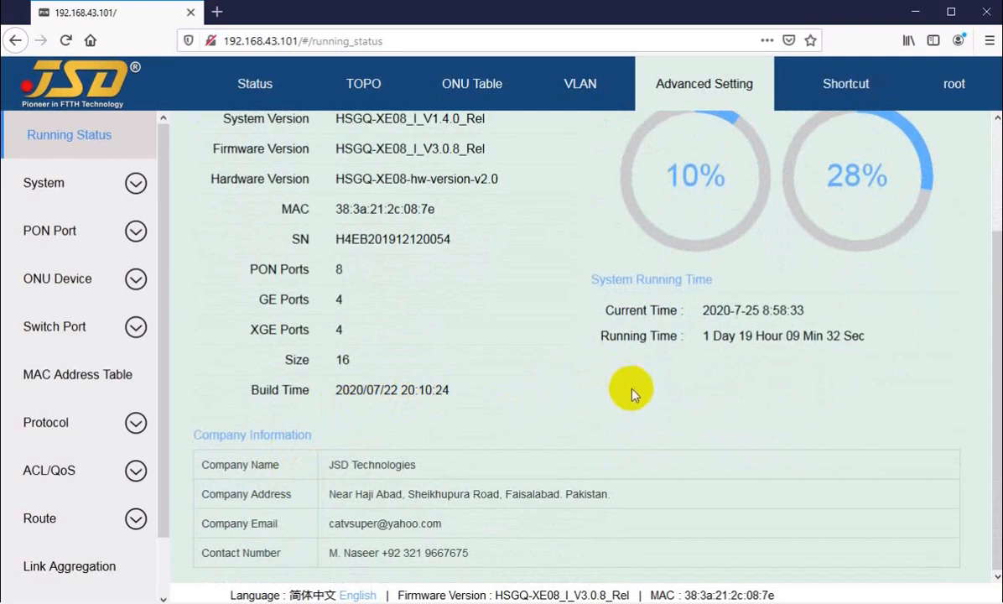
scroll(654, 369, up, 3)
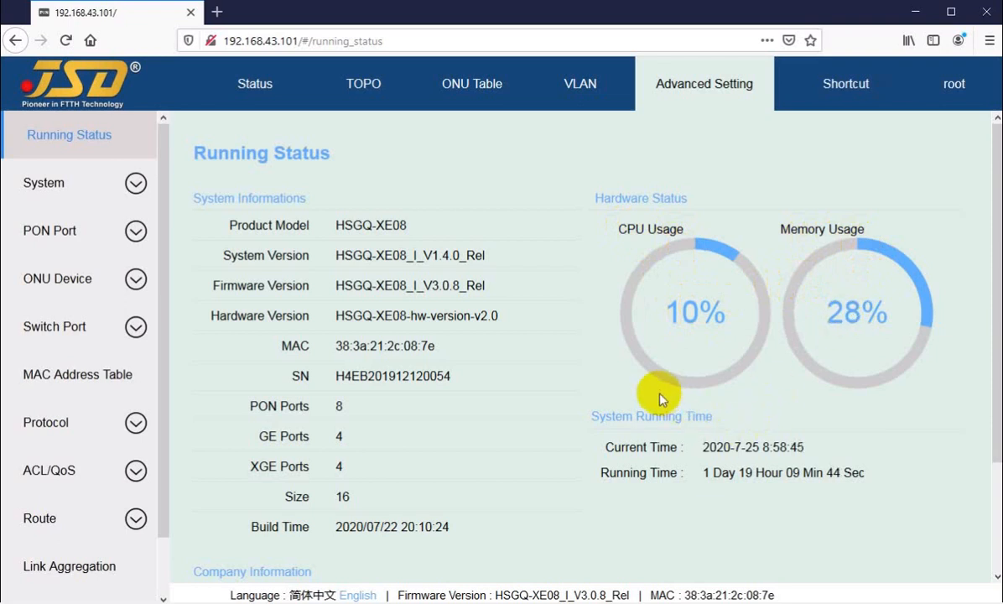
scroll(635, 390, down, 3)
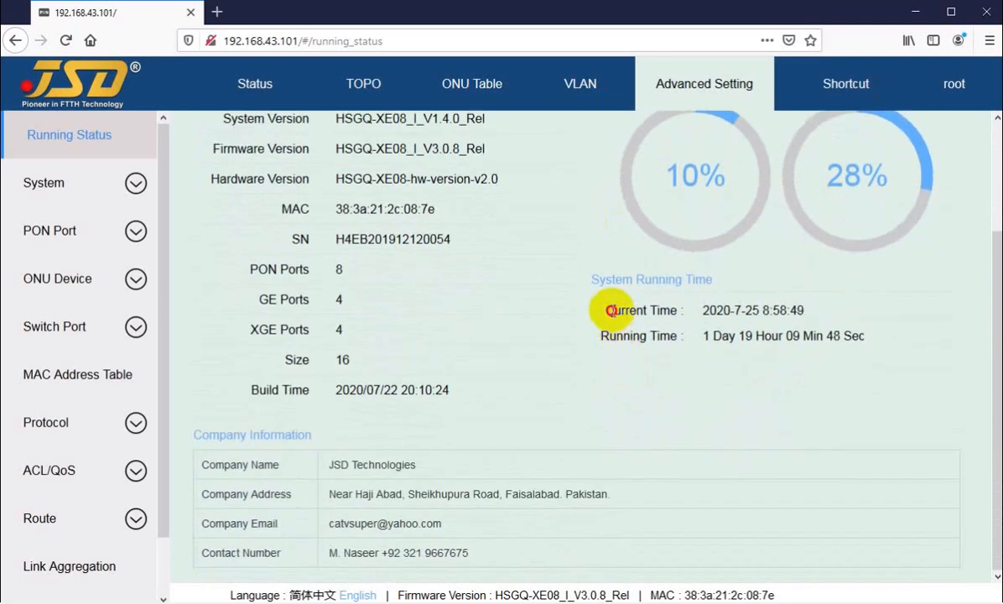
drag(611, 310, 761, 311)
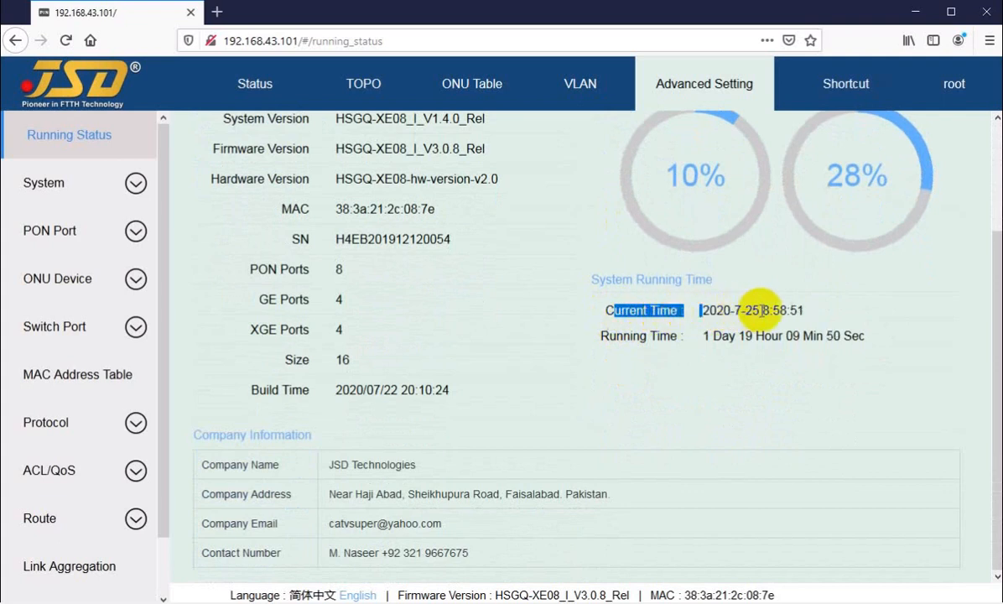
click(771, 309)
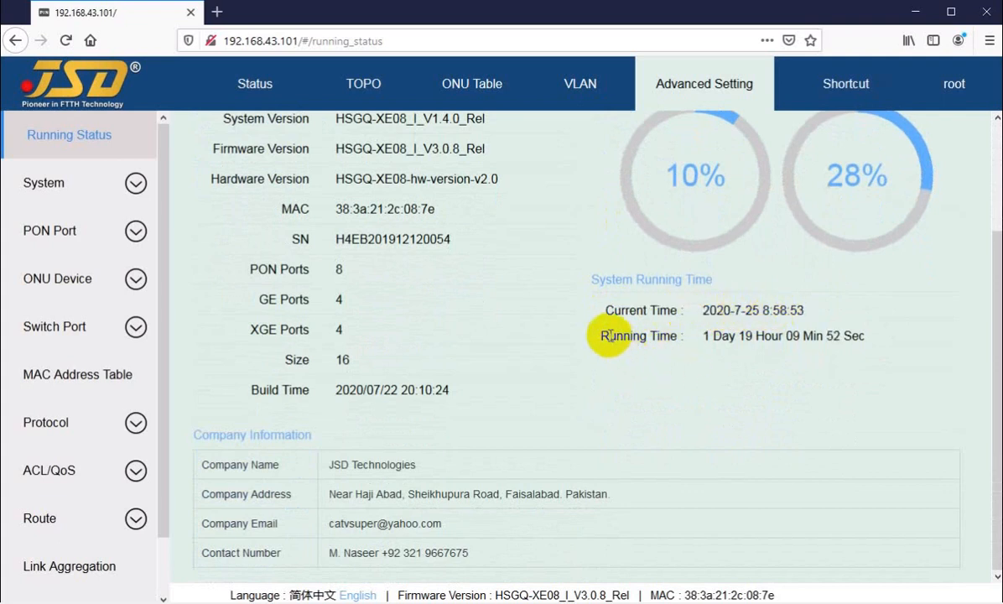
drag(612, 336, 718, 340)
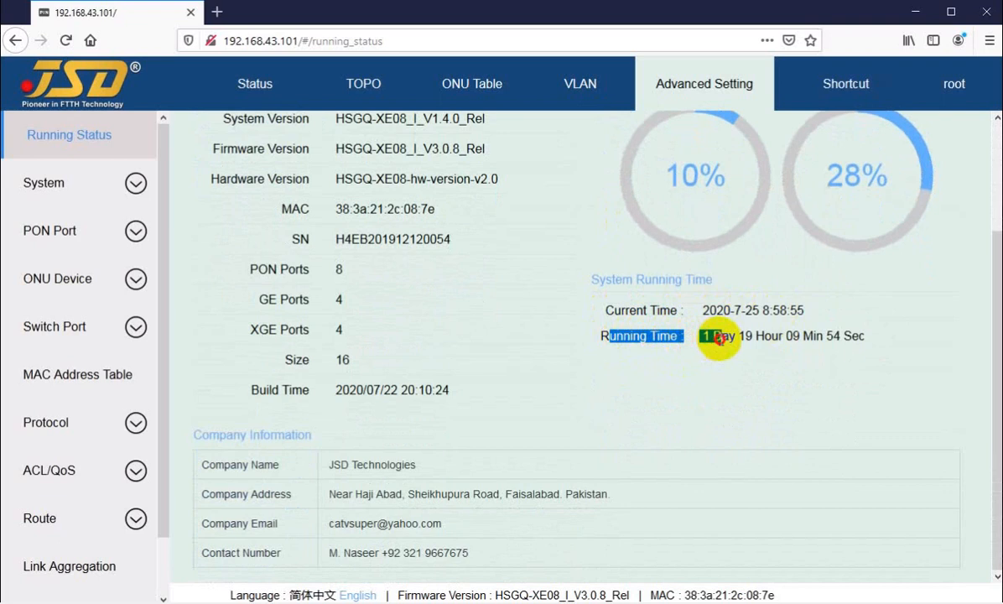
click(710, 336)
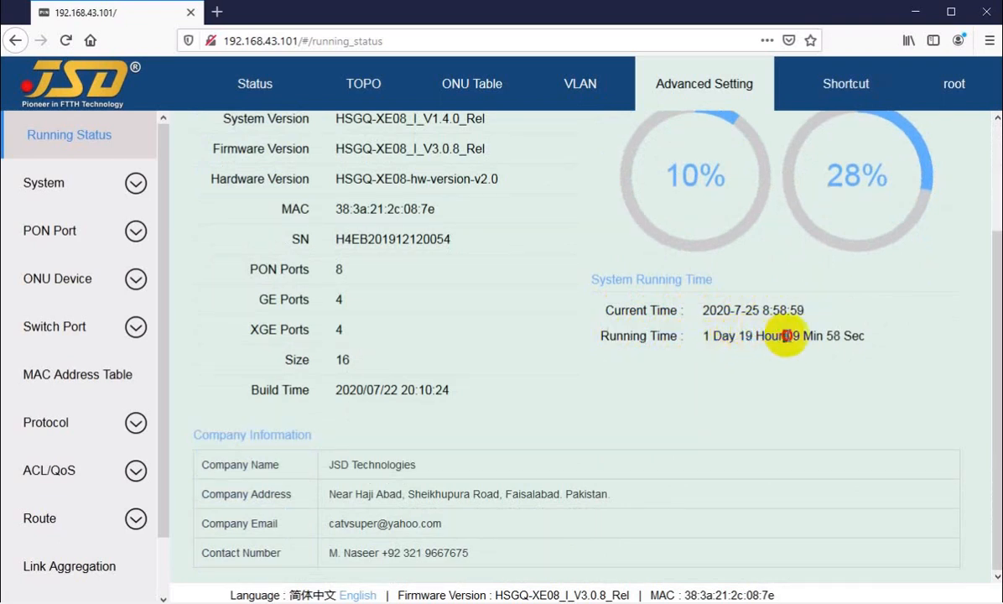
Review the system running time and the company name and address under Company Information.
drag(785, 335, 858, 334)
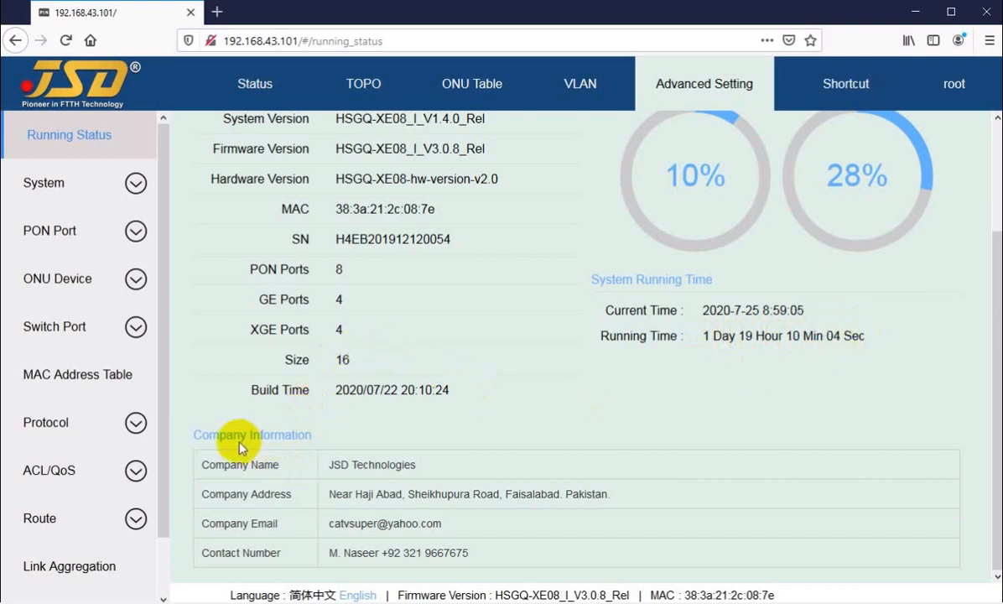
drag(194, 435, 281, 434)
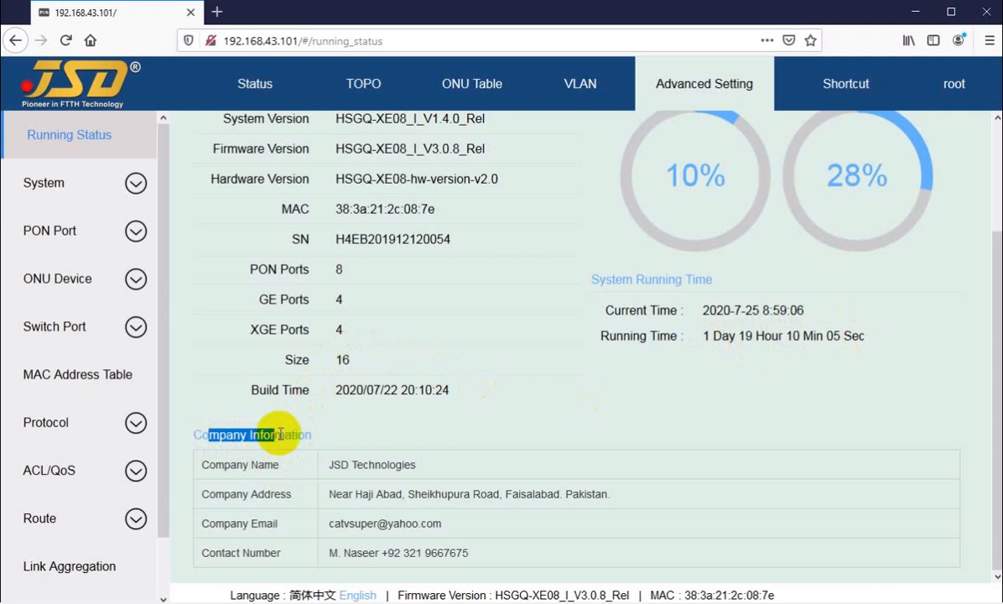
click(338, 434)
drag(224, 464, 369, 463)
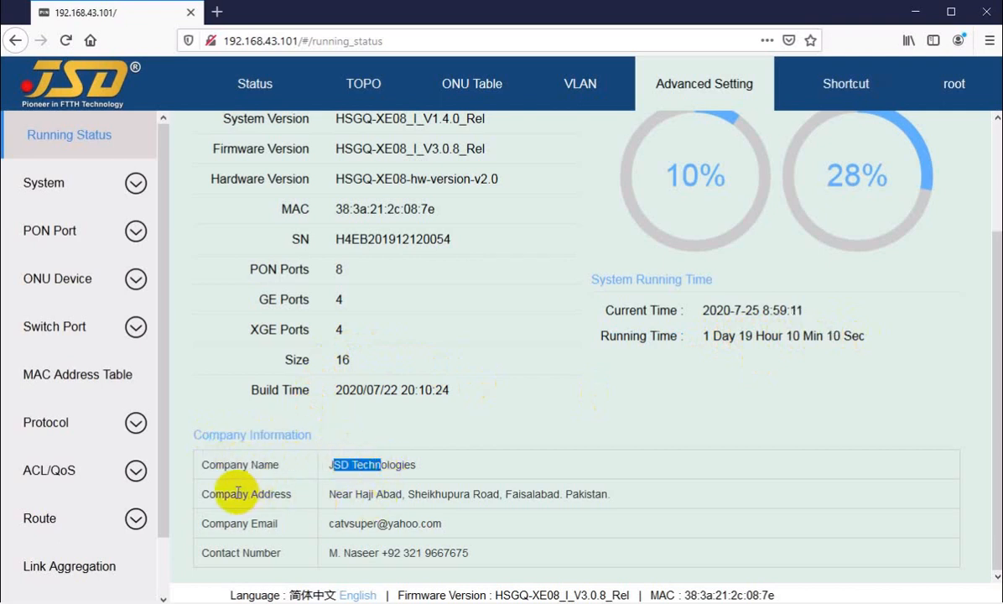
click(358, 502)
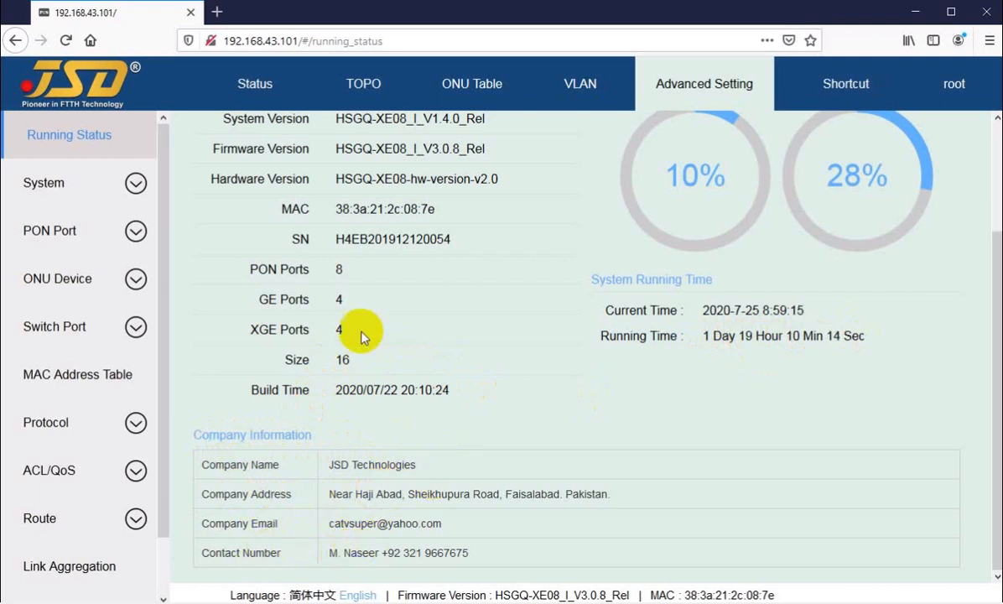
Switch the interface language to Simplified Chinese and back to English.
scroll(394, 420, up, 3)
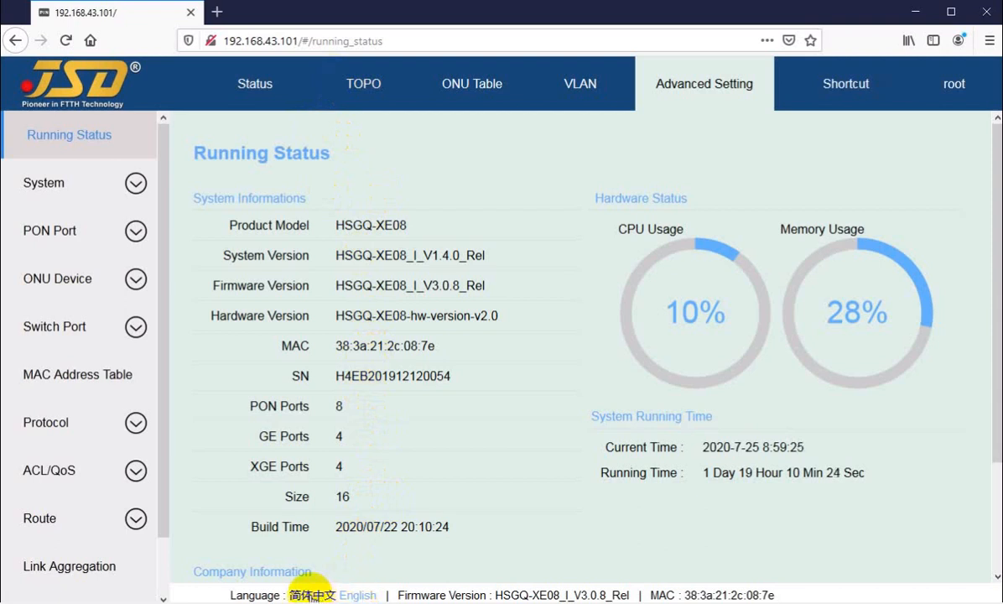
click(313, 594)
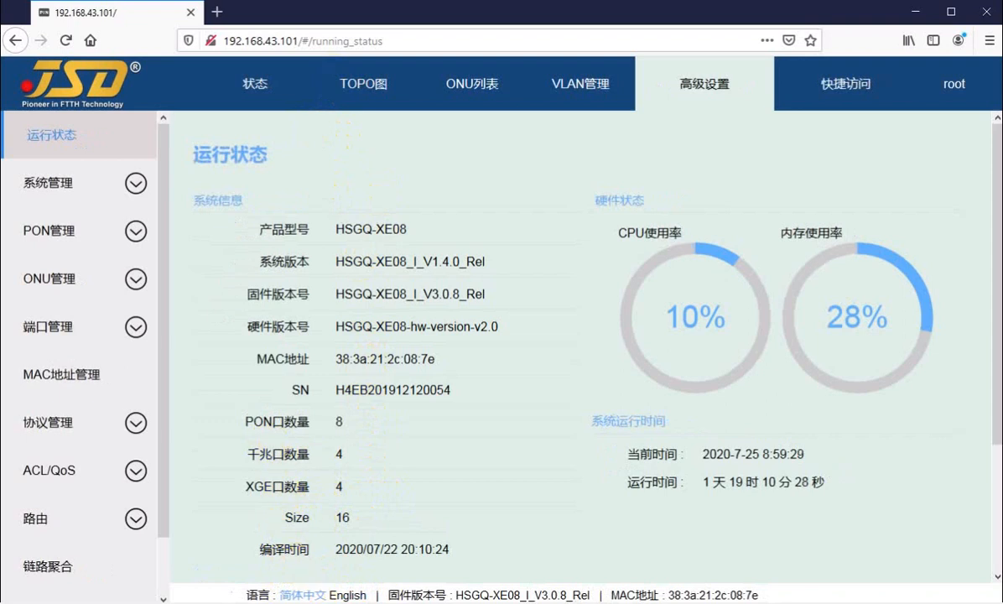
click(348, 596)
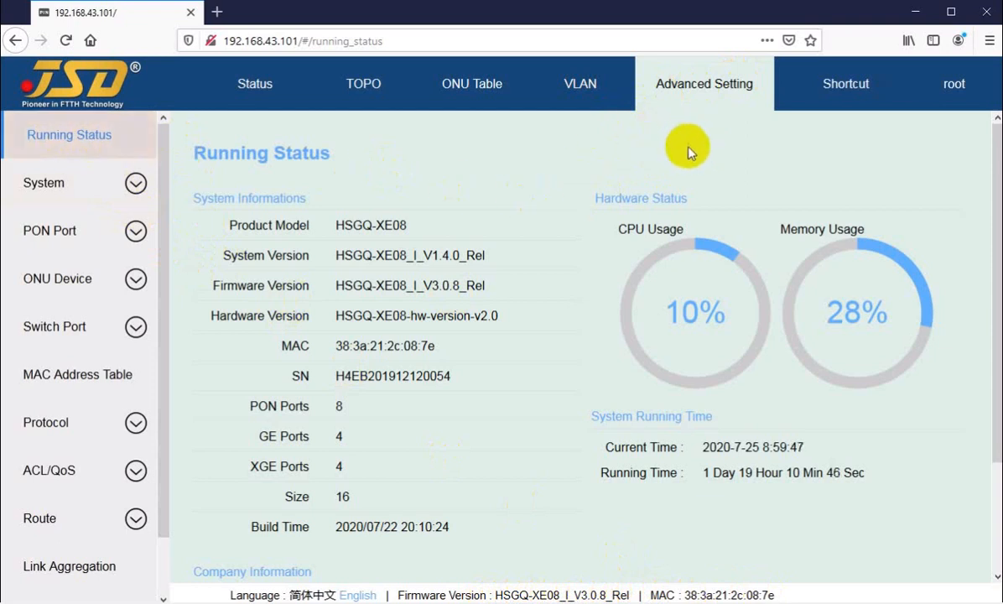
Browse the Advanced Setting, VLAN, ONU Table and TOPO pages, ending on the Status page.
mouse_move(841, 81)
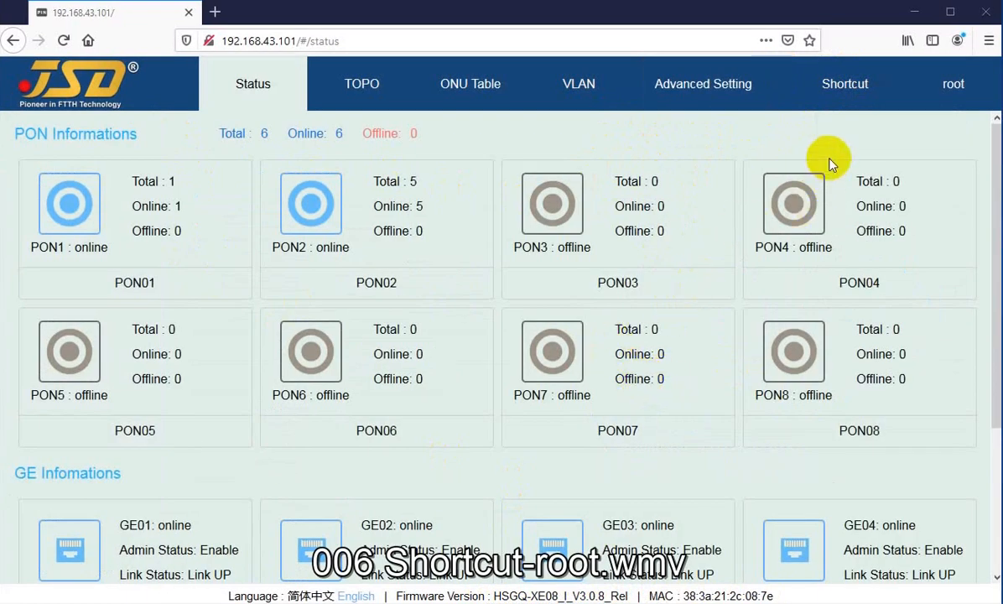
mouse_move(842, 97)
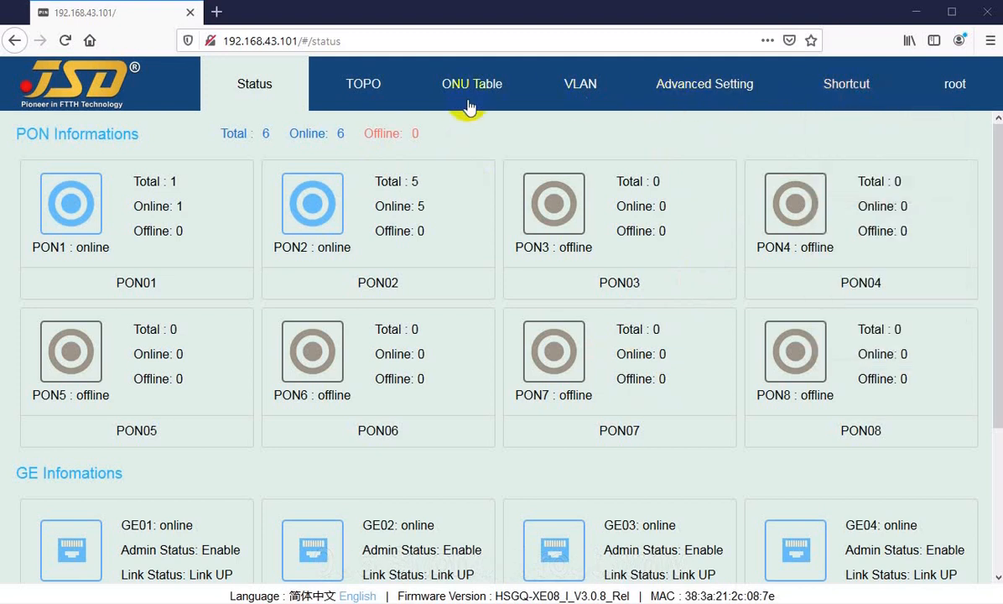
click(658, 92)
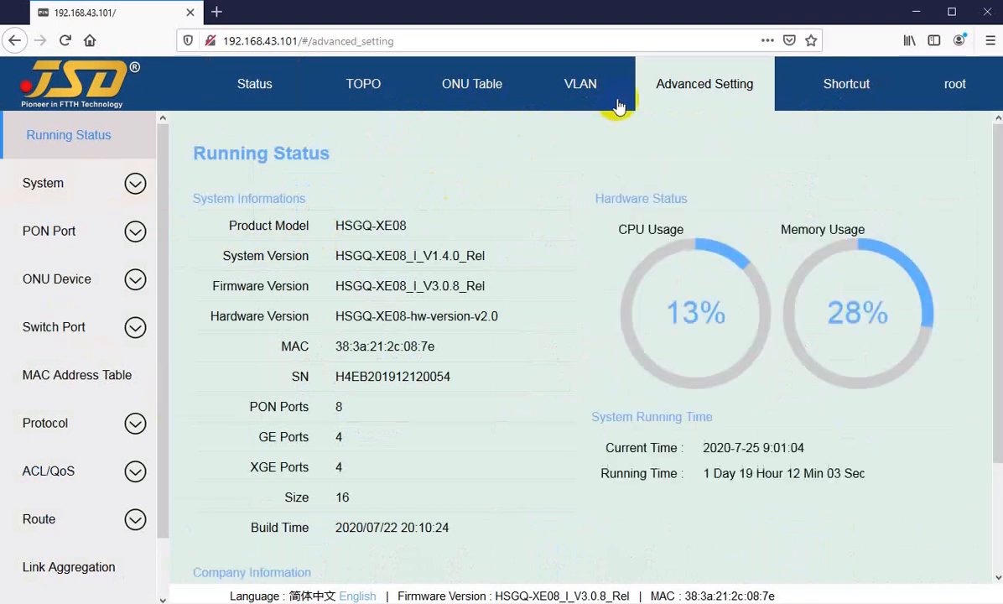
click(570, 93)
click(481, 105)
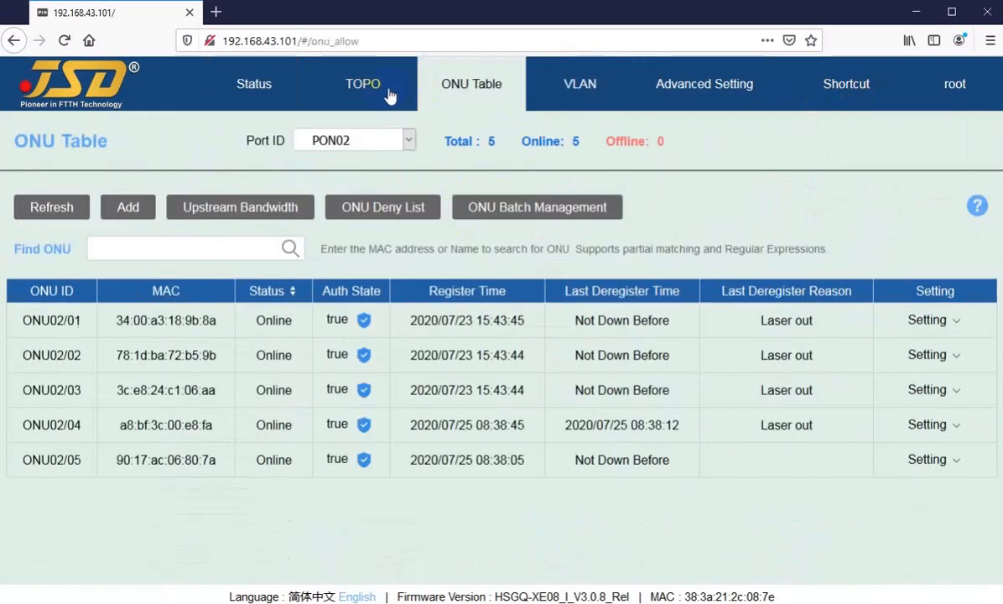
click(365, 96)
click(276, 87)
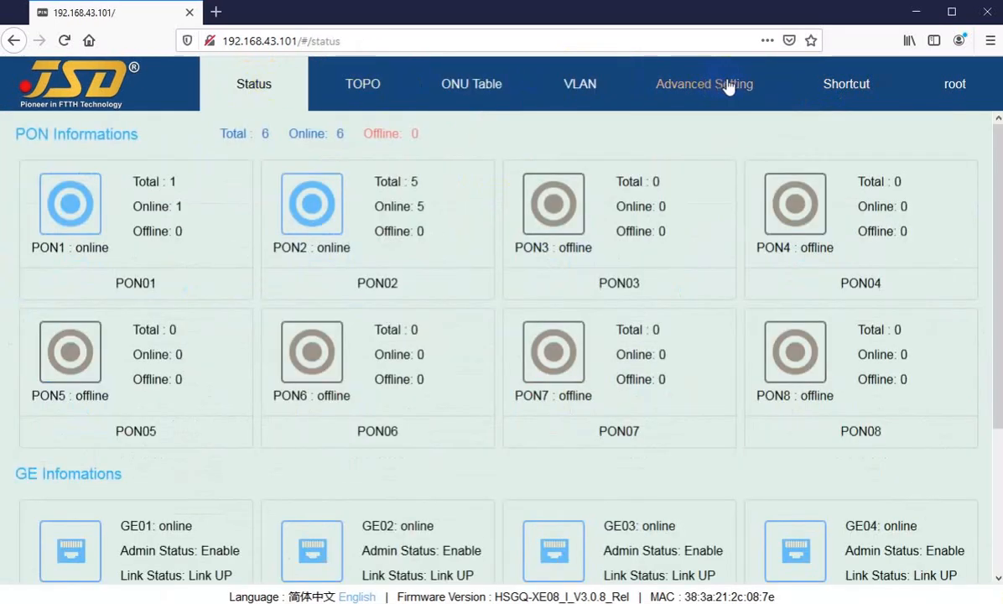
Turn the real-time alerts off and back on through the shortcut options.
mouse_move(853, 92)
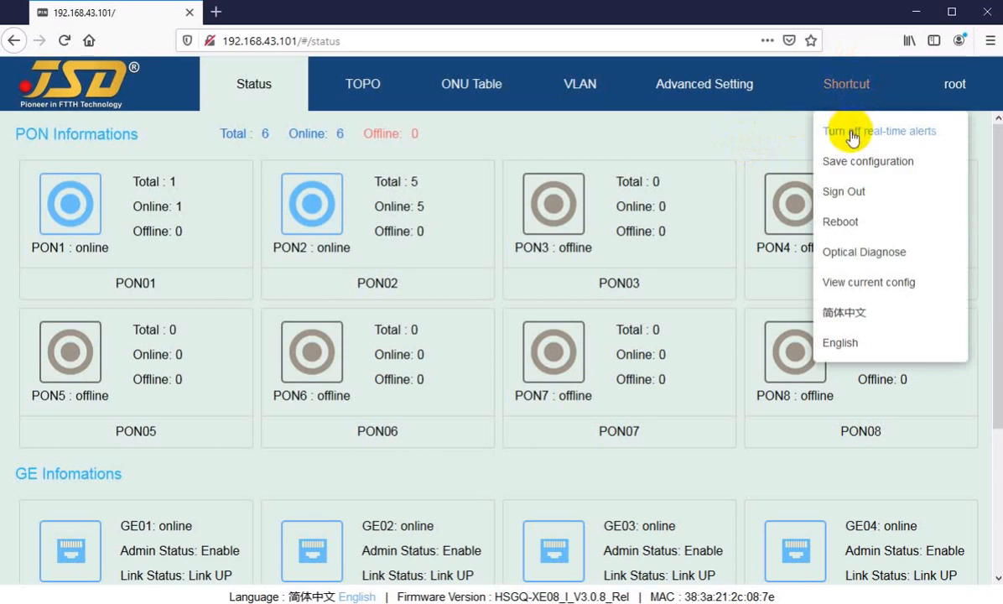
click(834, 134)
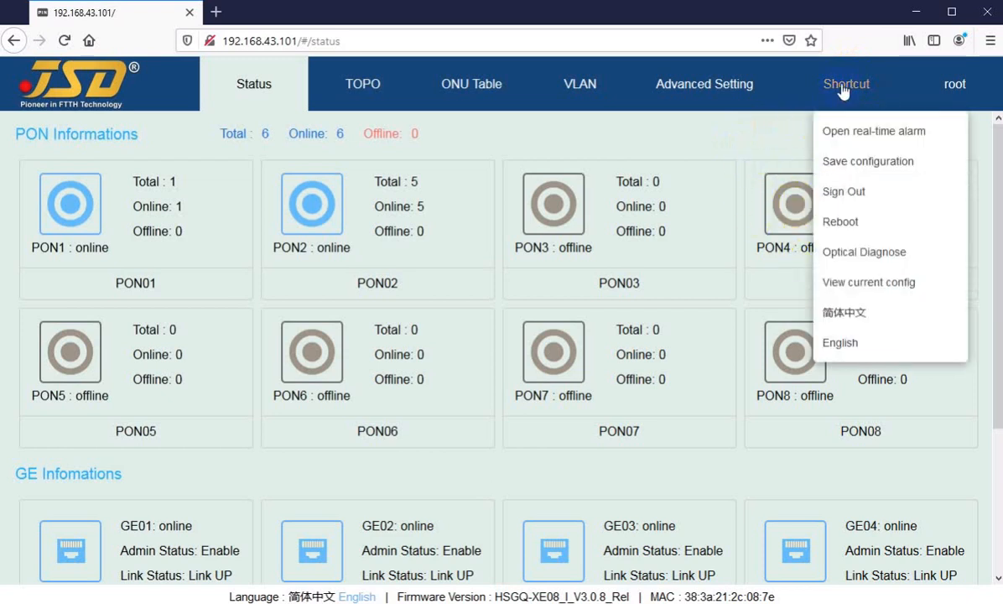
click(845, 140)
mouse_move(836, 94)
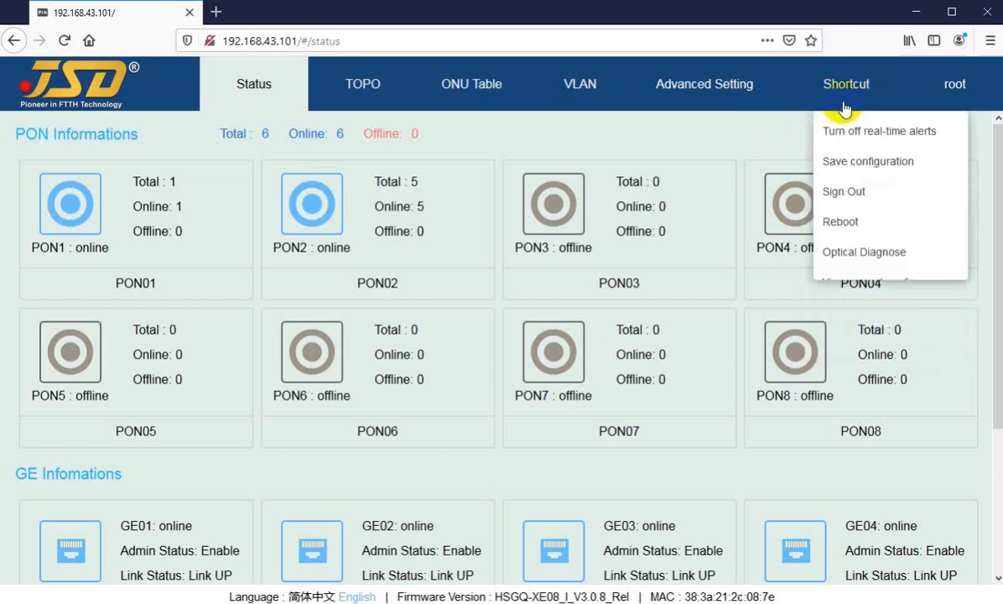
Visit the TOPO, ONU Table and Advanced Setting pages again and return to the PON status overview.
click(376, 94)
click(468, 99)
click(745, 106)
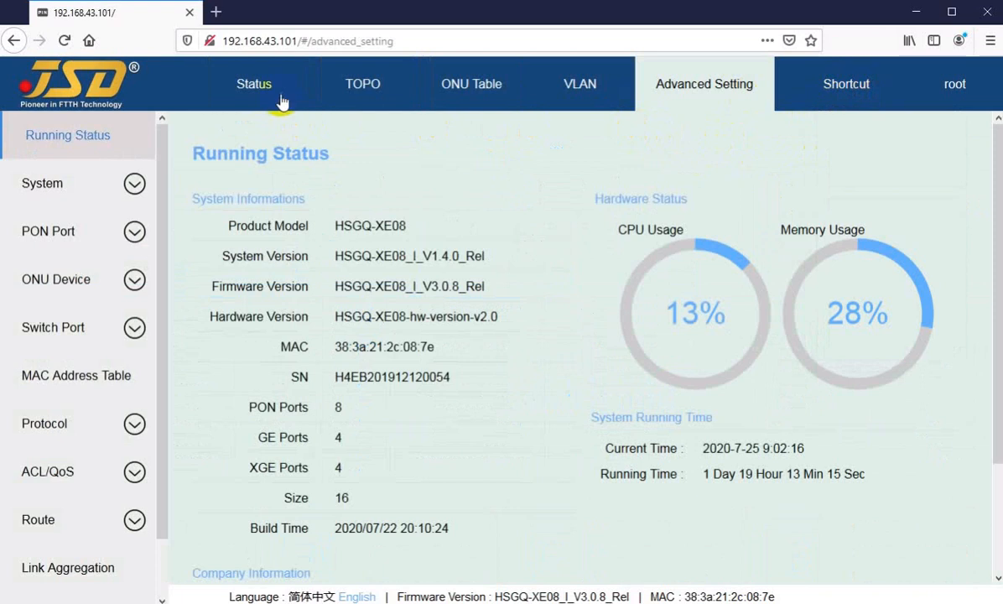
click(281, 101)
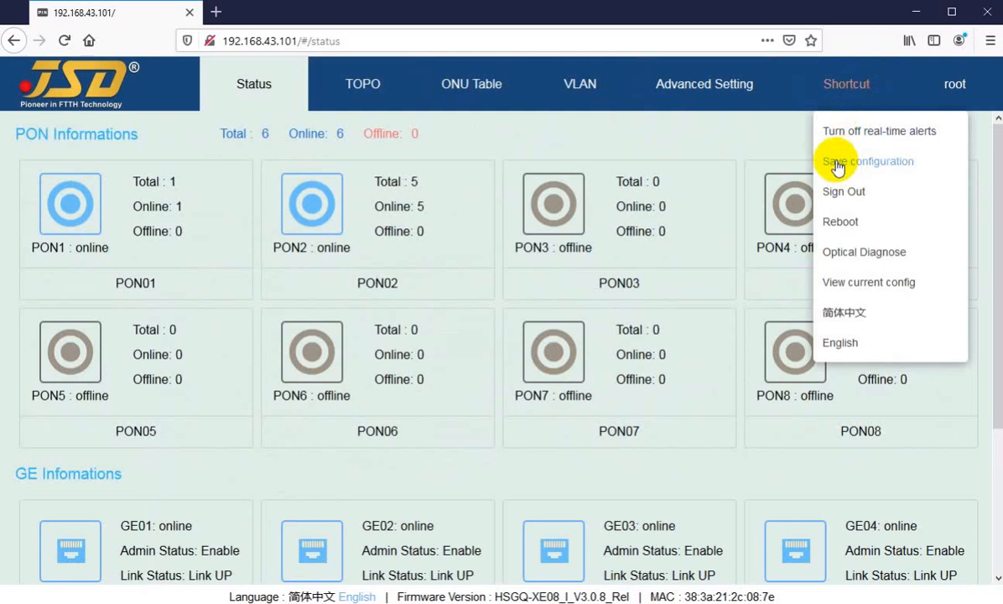
Save the OLT's configuration through the shortcut options and confirm the save.
click(836, 168)
click(543, 377)
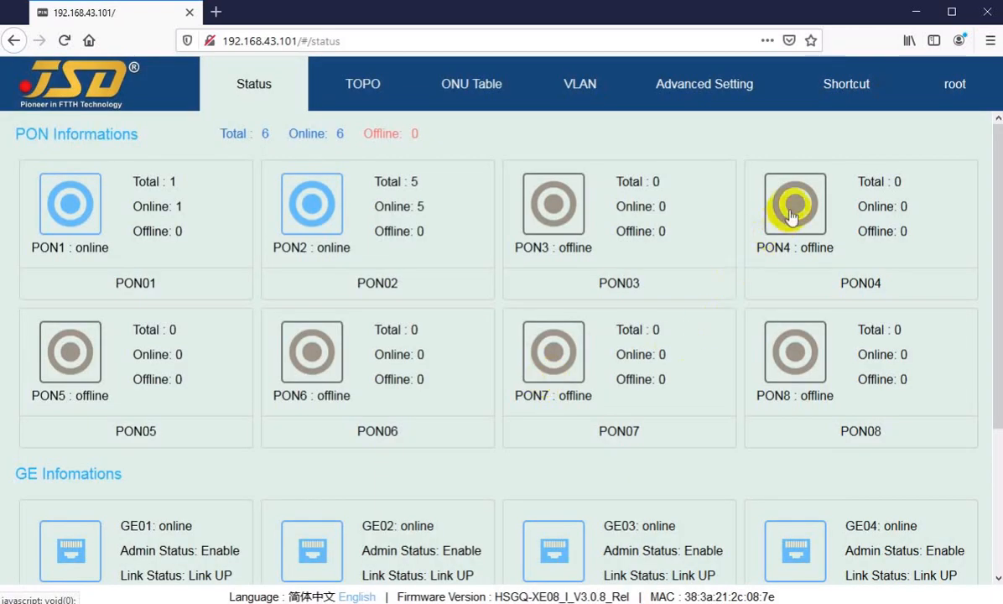
Request an OLT reboot through the shortcut options and cancel it at the confirmation.
click(842, 191)
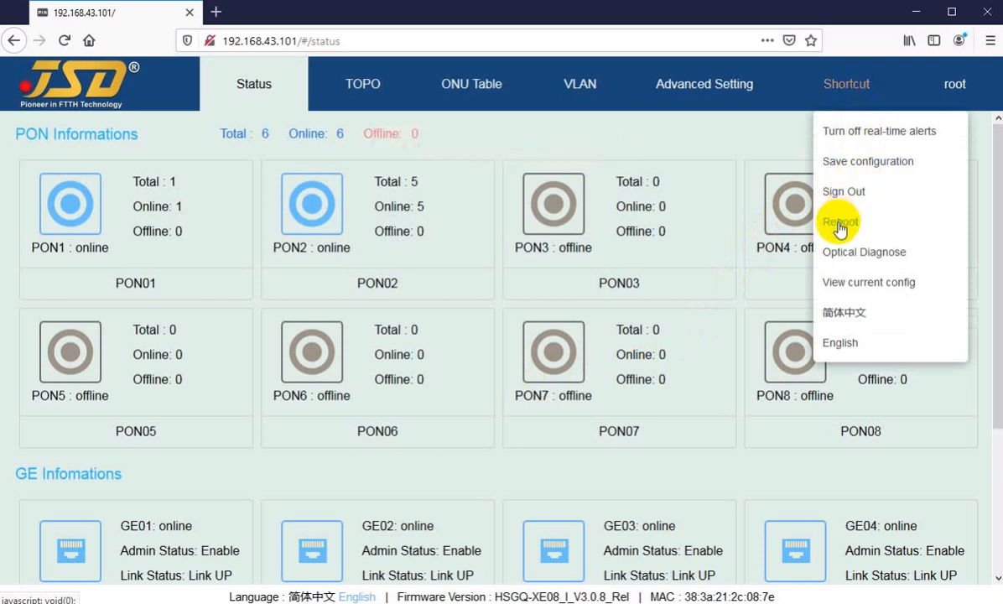
click(840, 223)
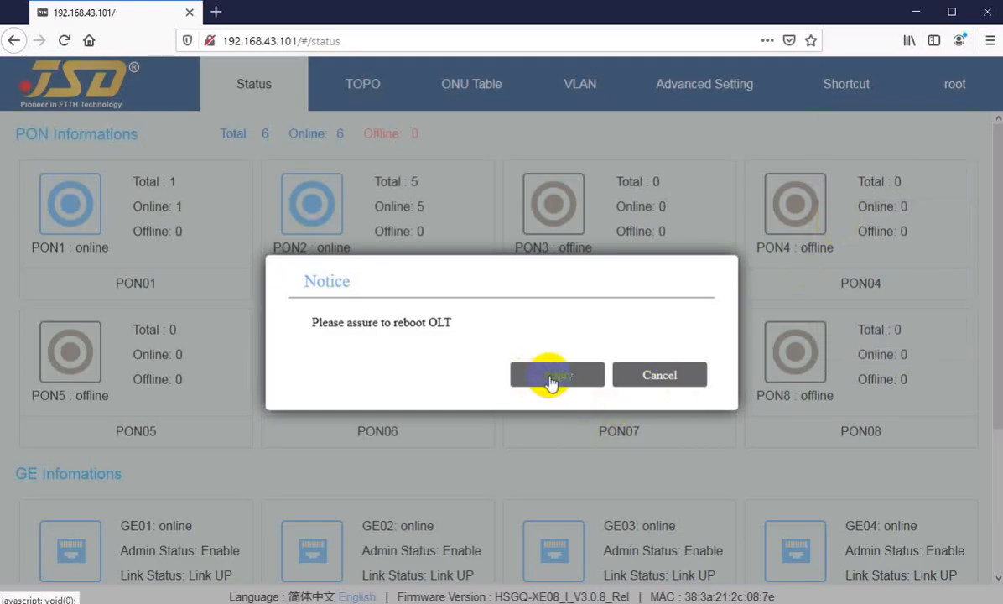
click(654, 379)
Open Optical Diagnose from the shortcut options and examine PON01's voltage, transmit bias and transmit power.
mouse_move(846, 83)
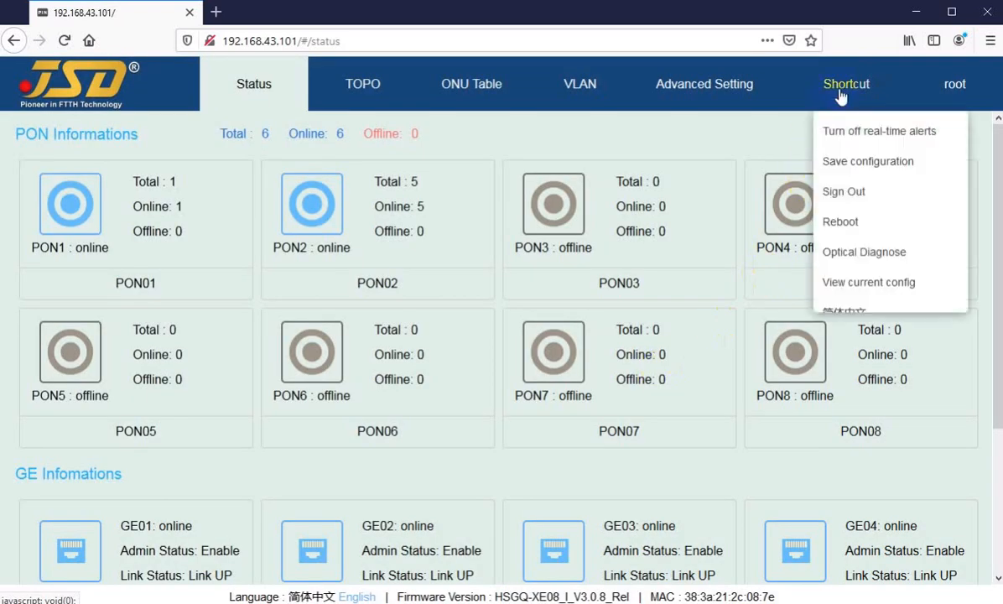
click(848, 257)
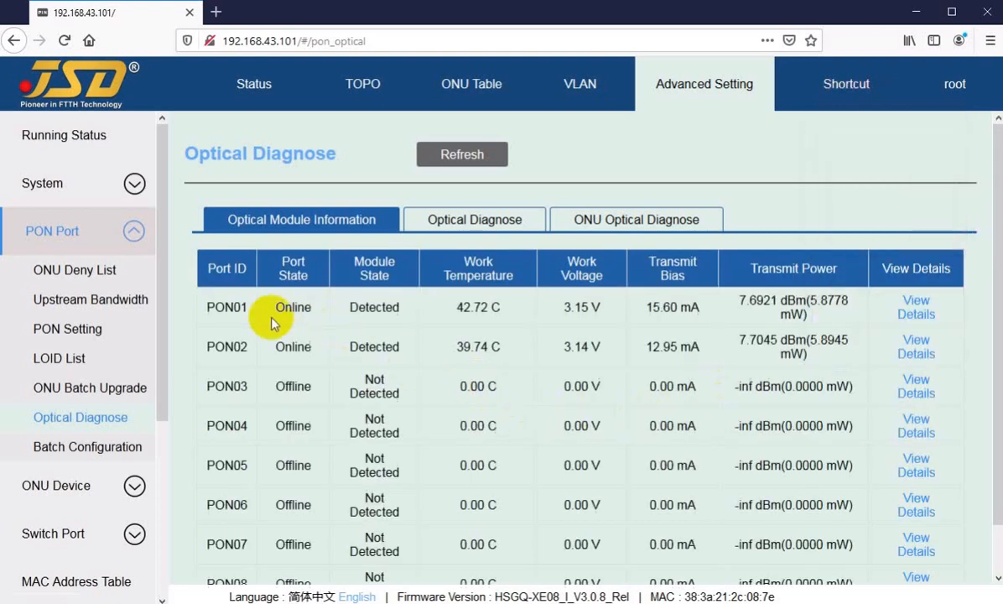
drag(215, 308, 235, 308)
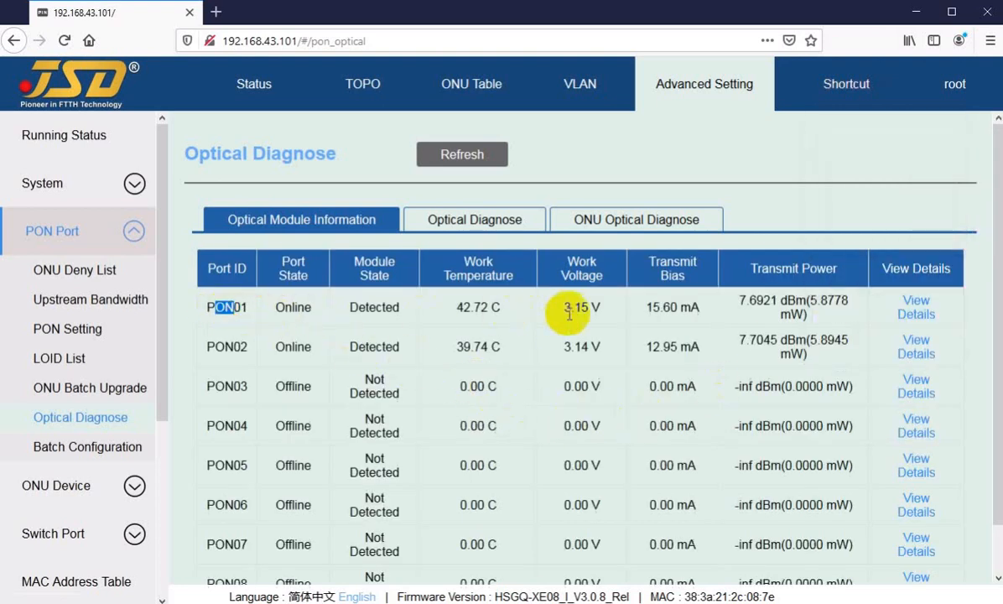
drag(650, 307, 663, 307)
drag(739, 302, 757, 307)
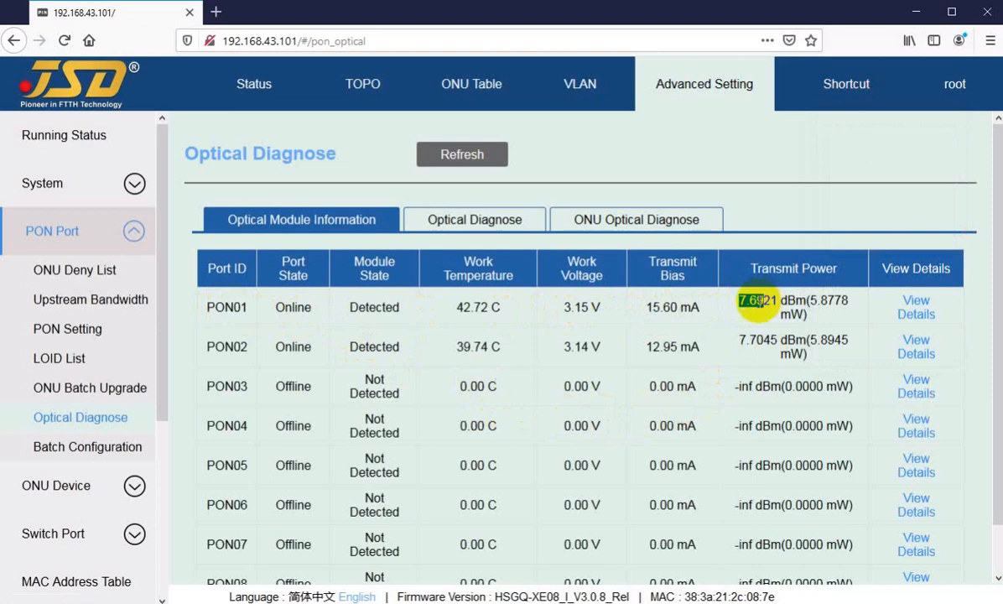
Examine PON02's port state, module state, temperature, voltage, transmit bias and transmit power, comparing its state with PON03's.
drag(216, 347, 319, 357)
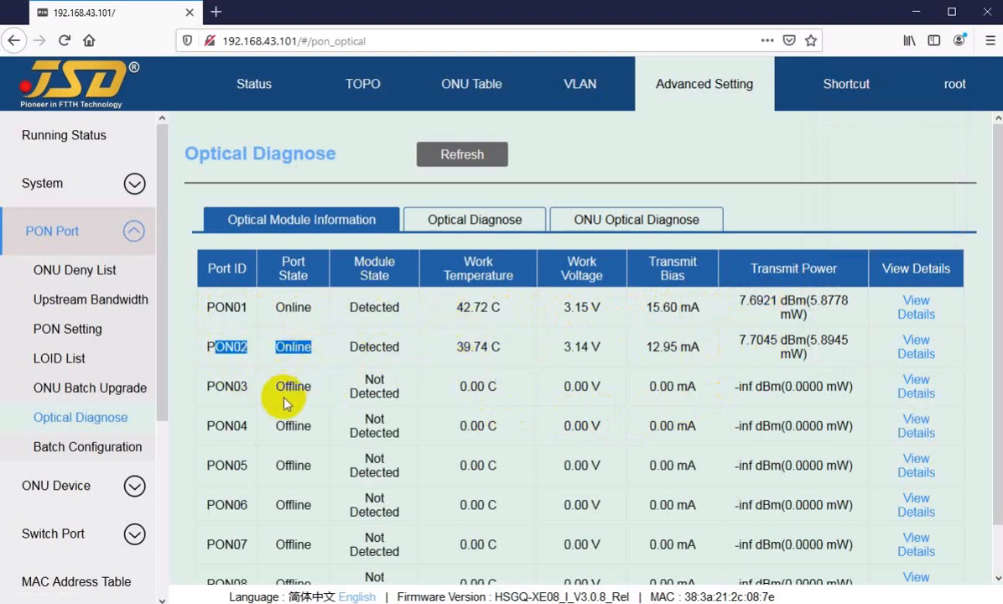
double_click(292, 386)
drag(349, 346, 367, 347)
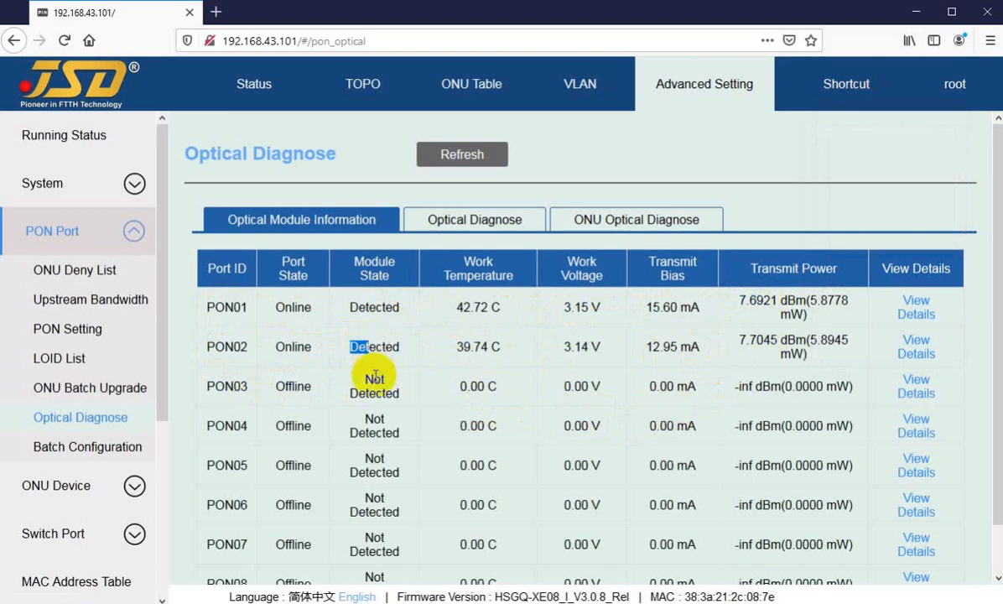
click(461, 349)
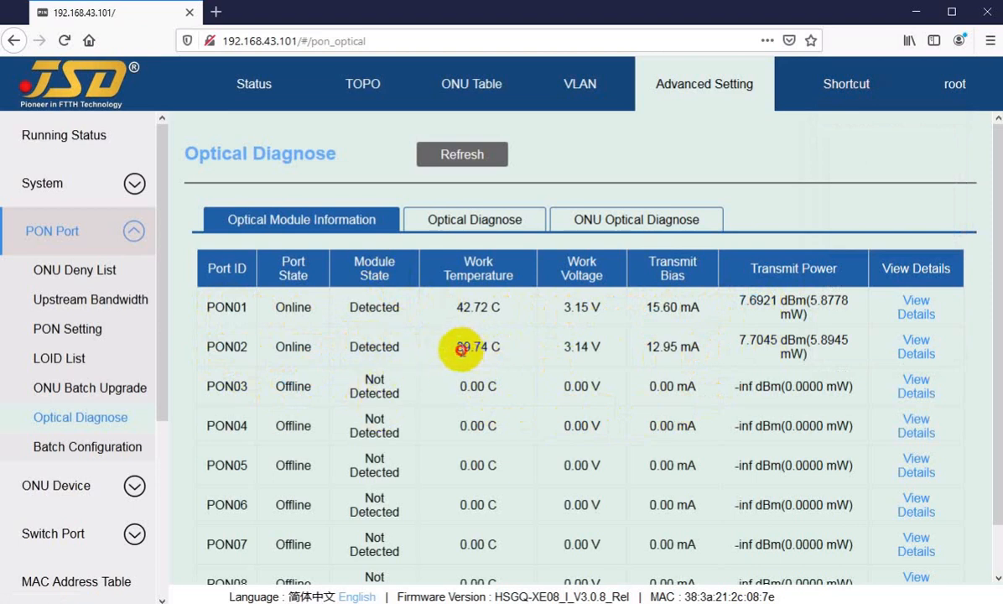
drag(461, 349, 484, 348)
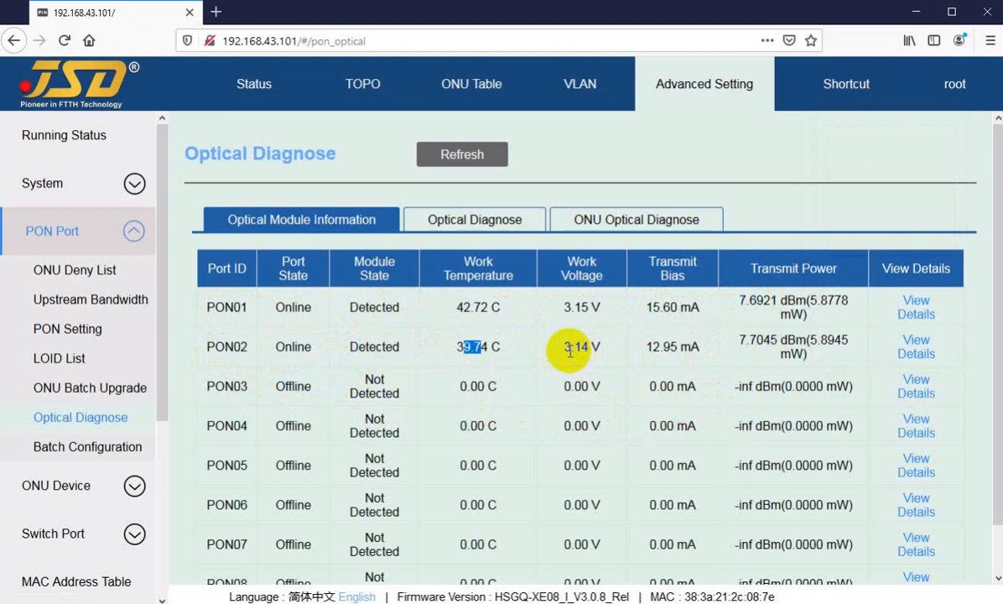
drag(660, 348, 769, 342)
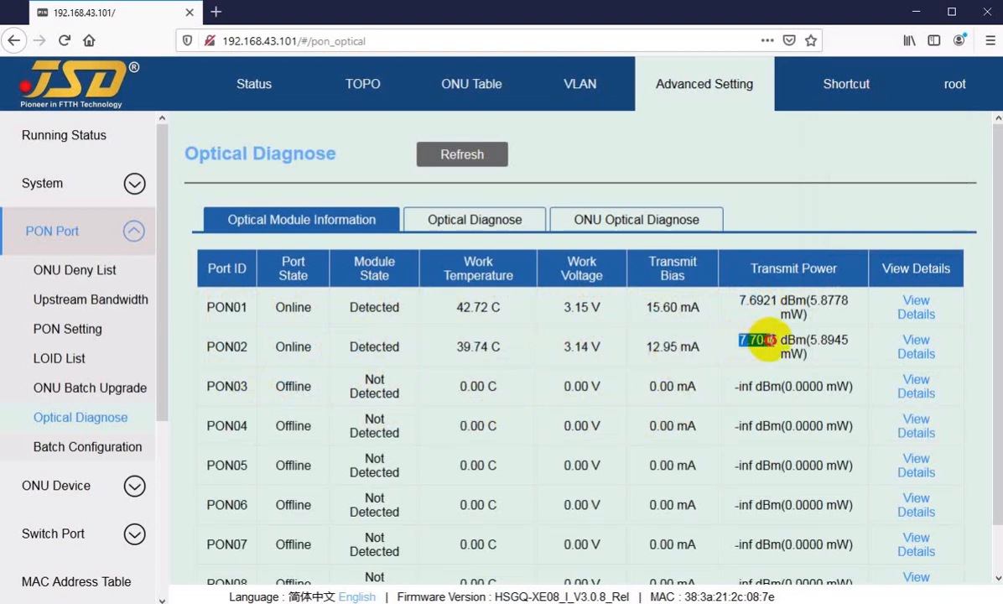
View the detailed optical module information and threshold parameters for PON02, and close the details.
click(919, 351)
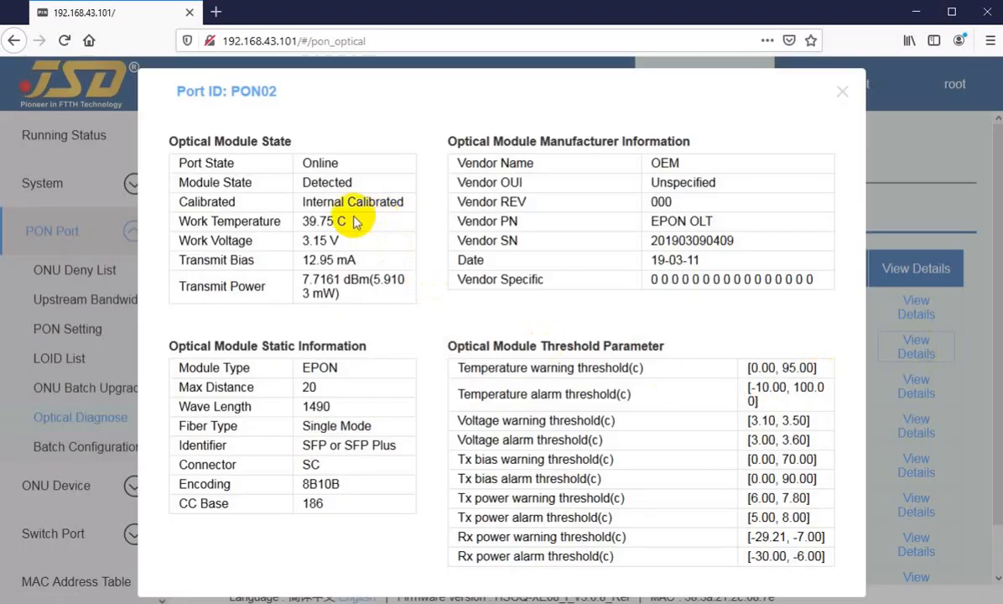
click(843, 95)
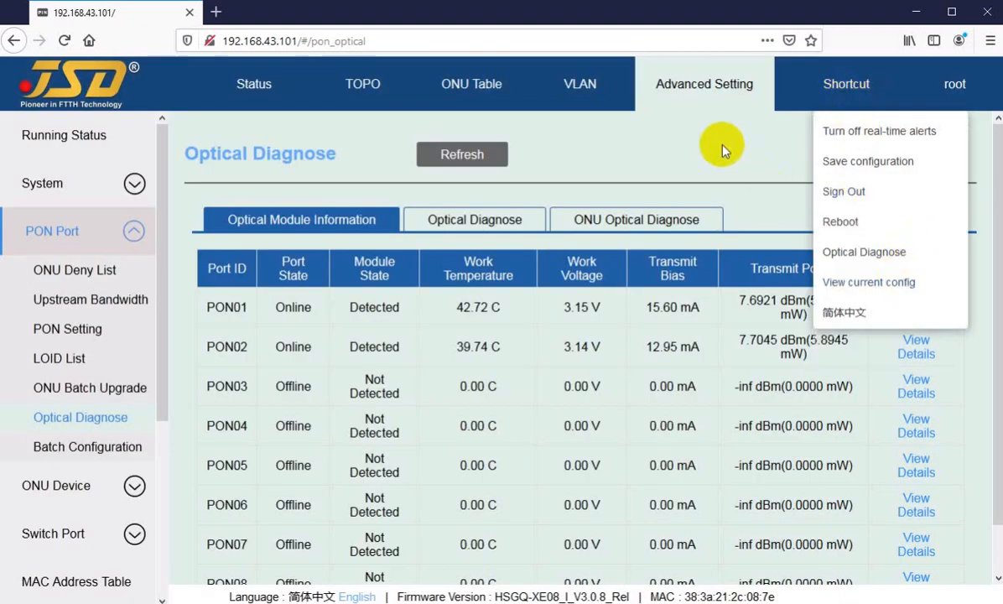
mouse_move(866, 92)
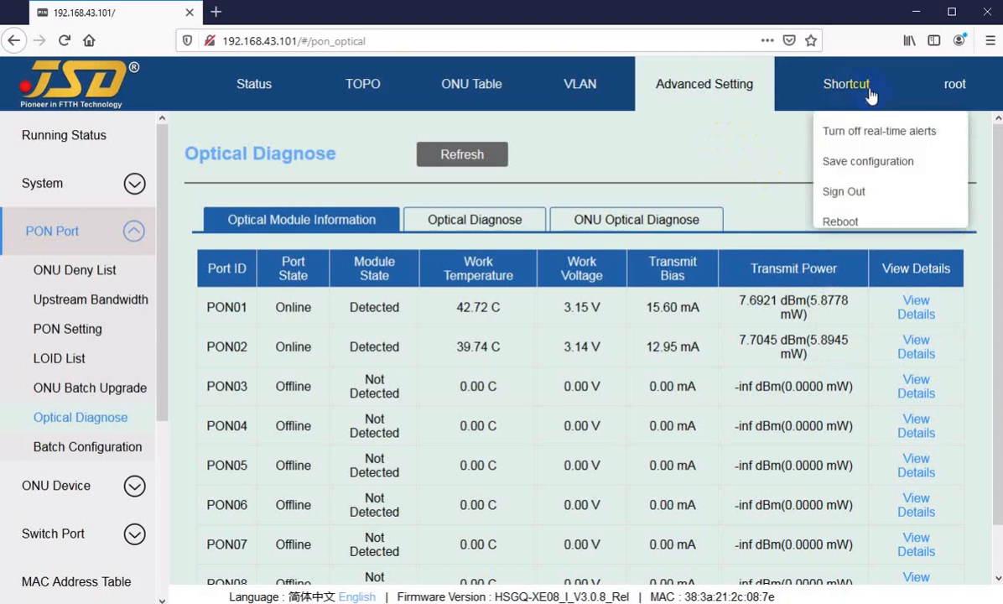
Refresh the ONU Optical Diagnose data for PON02 and examine the receive power of its ONUs.
click(588, 223)
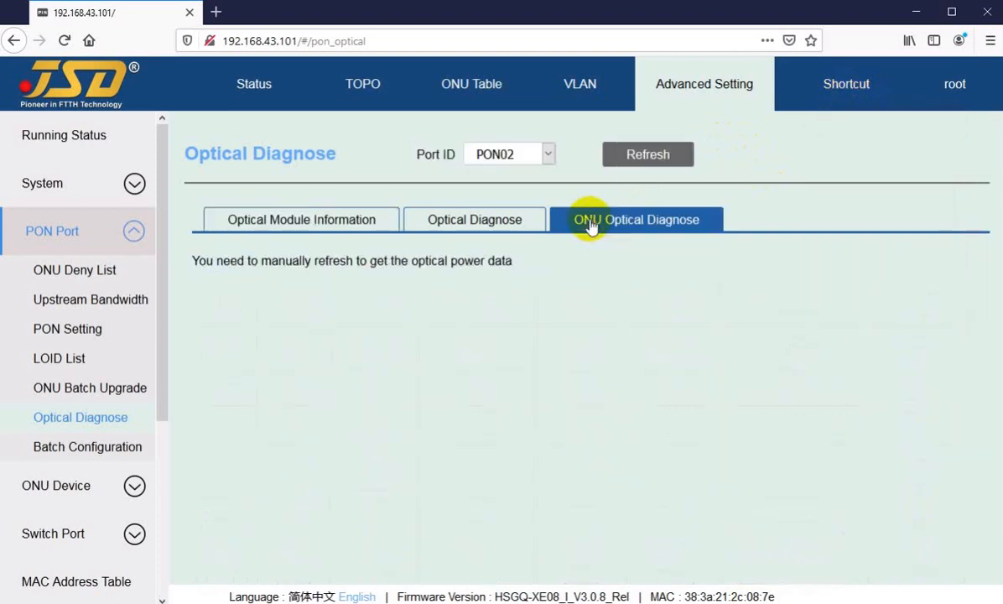
click(641, 158)
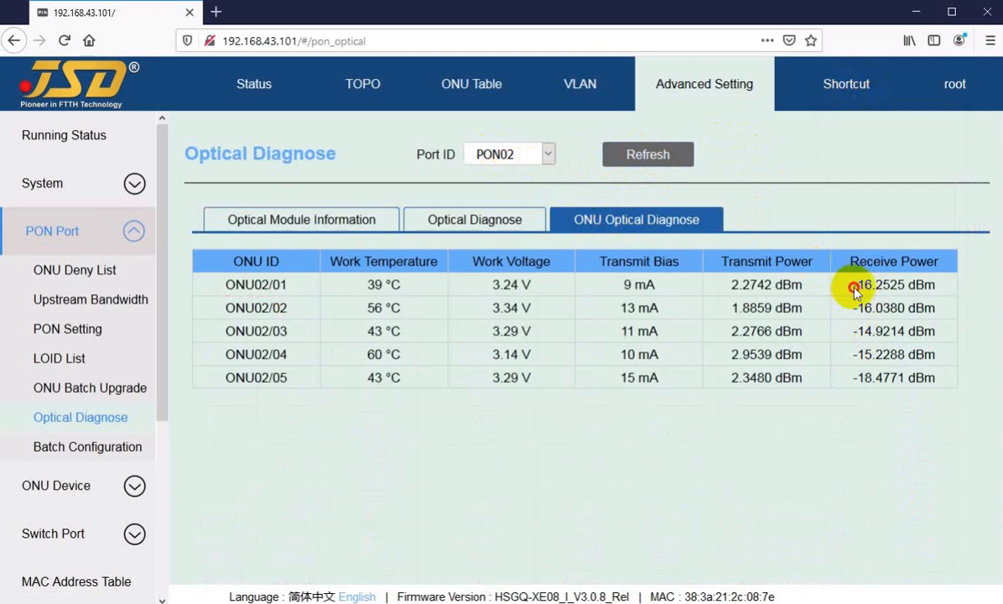
drag(854, 286, 858, 360)
click(850, 387)
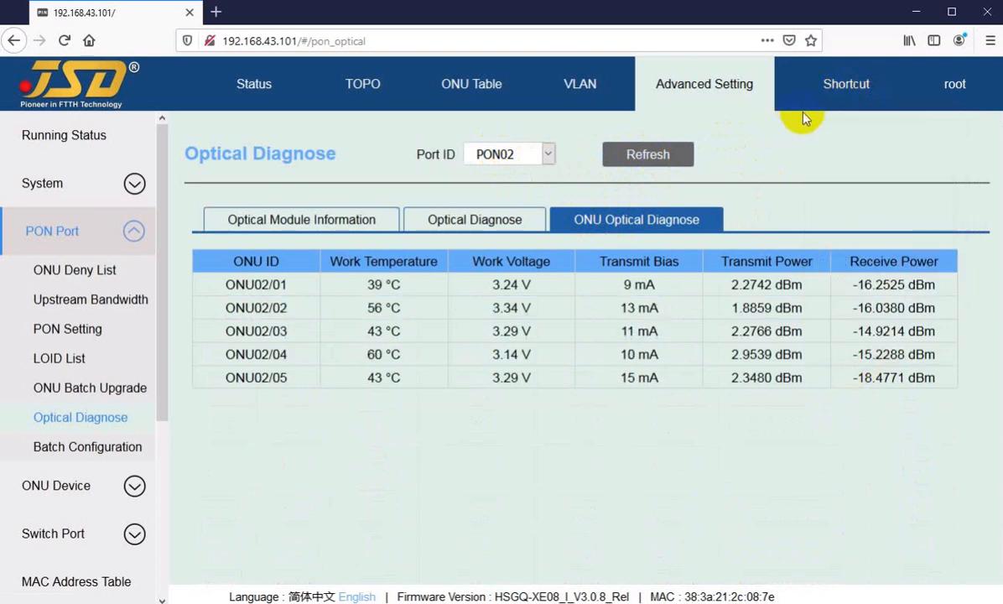
Open the user management page from the root account options and examine the list of existing users.
mouse_move(847, 84)
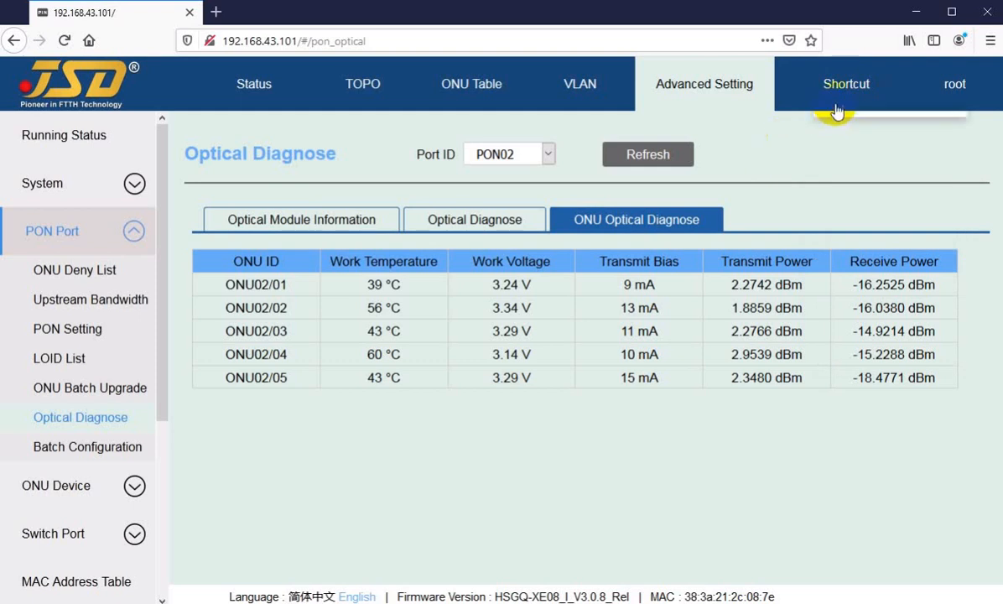
click(957, 86)
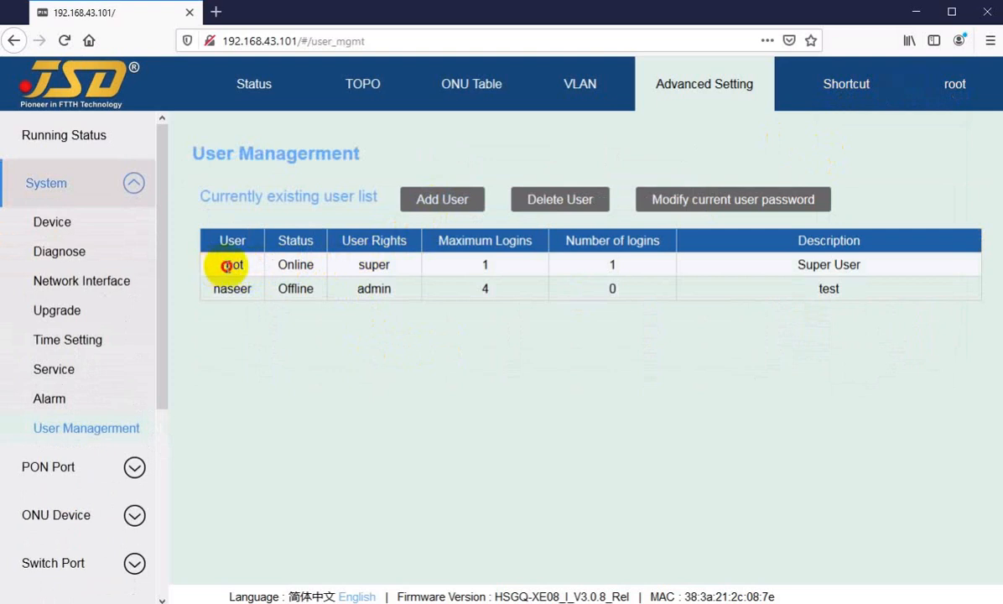
drag(220, 267, 234, 300)
click(282, 348)
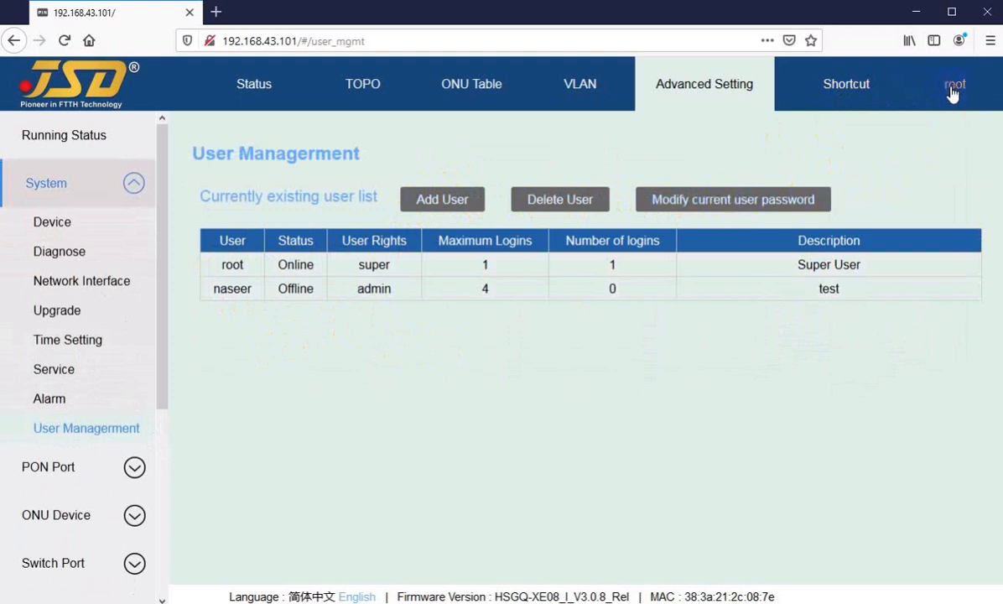
Start adding a new user, filling in the user name and entering and confirming the account password.
click(434, 201)
click(489, 255)
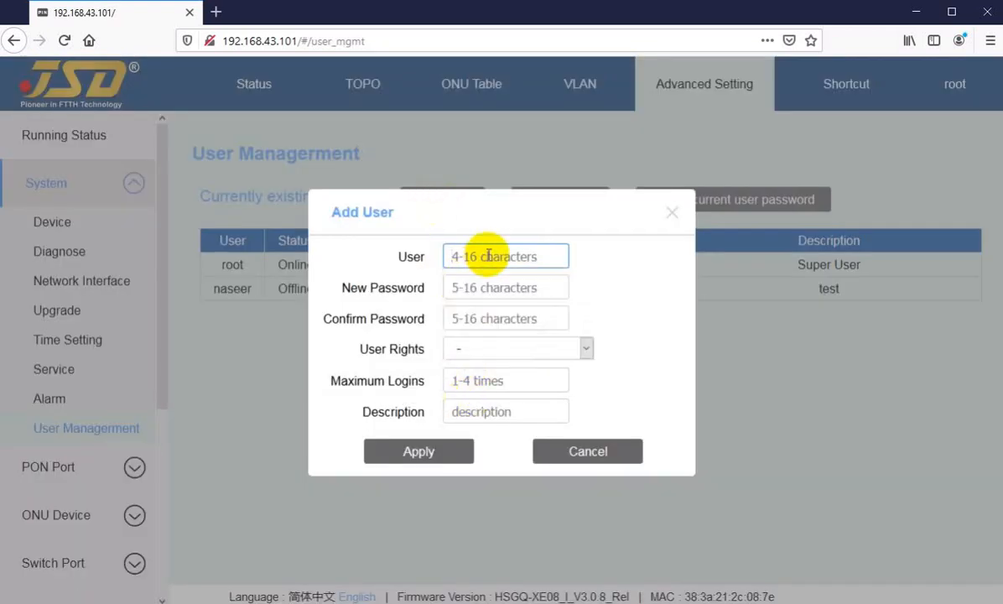
text(usman)
key(Tab)
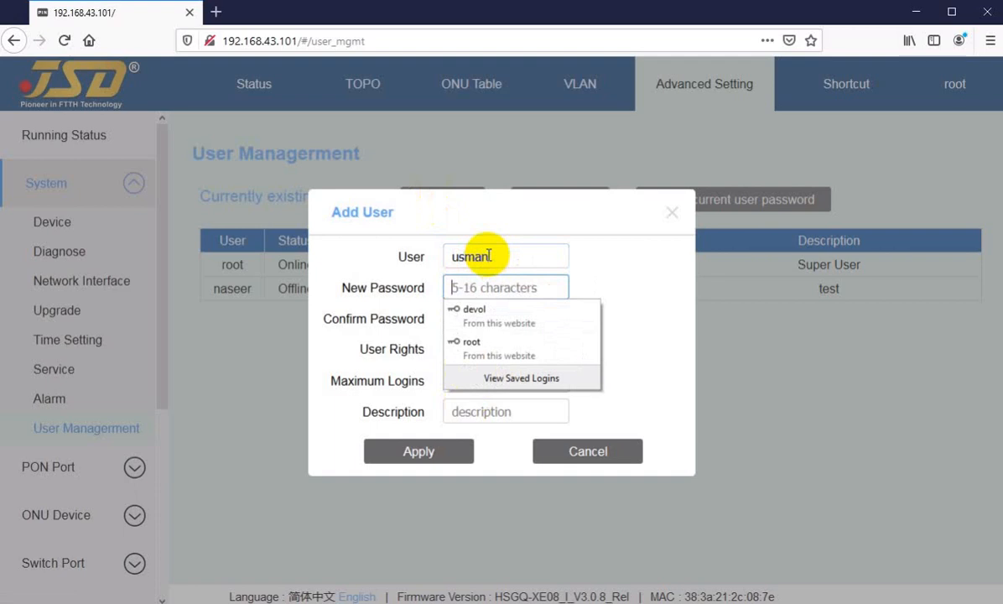
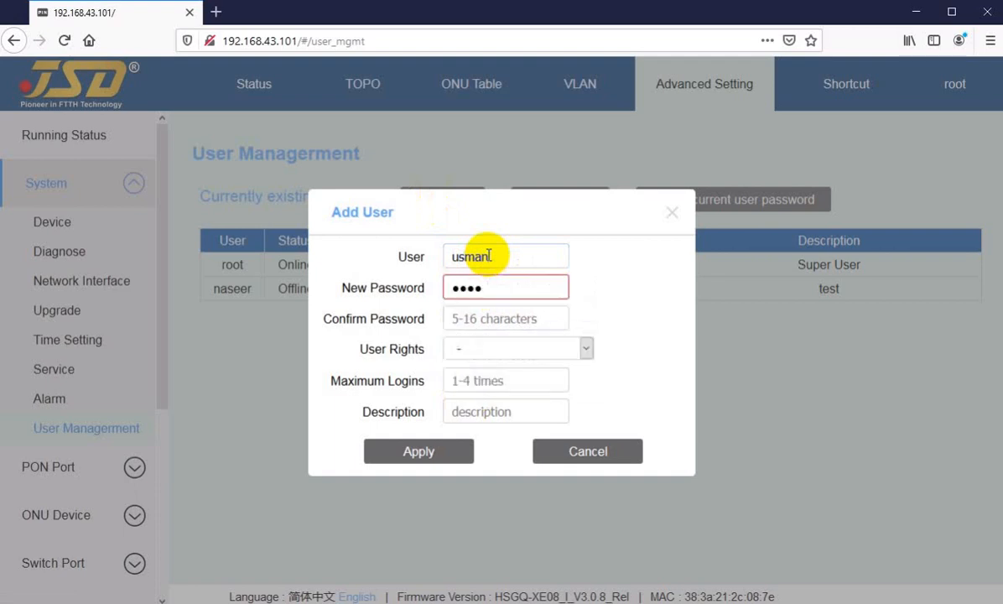
key(Tab)
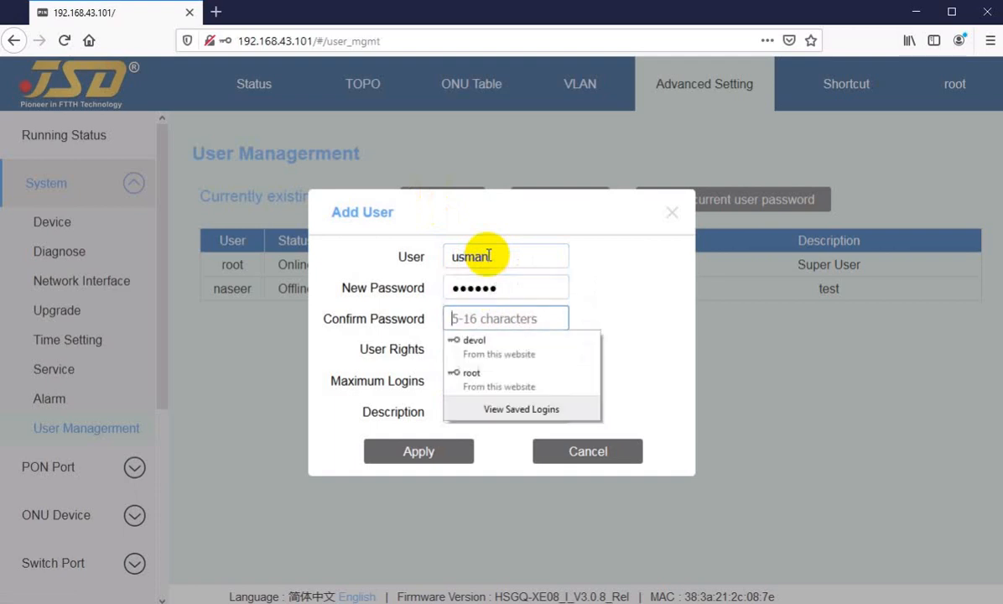
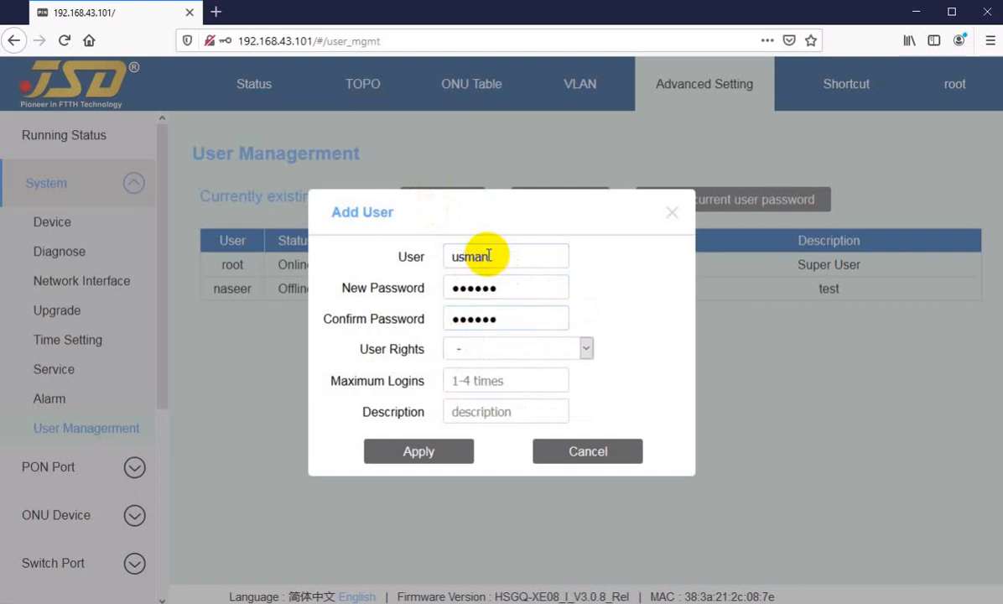
Give the new user admin rights and a maximum of 4 logins, leave the description empty, and apply.
click(485, 349)
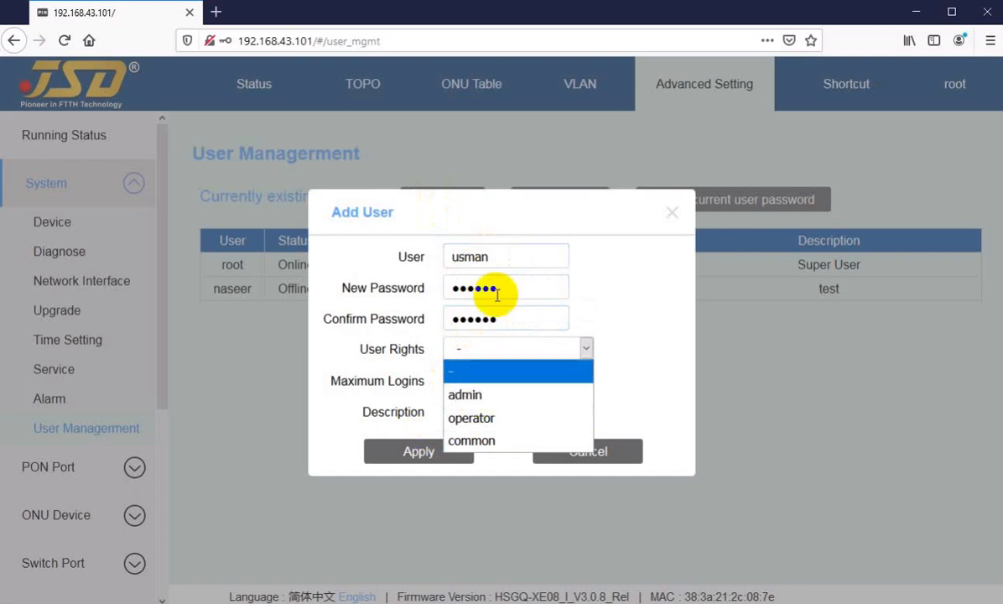
click(466, 399)
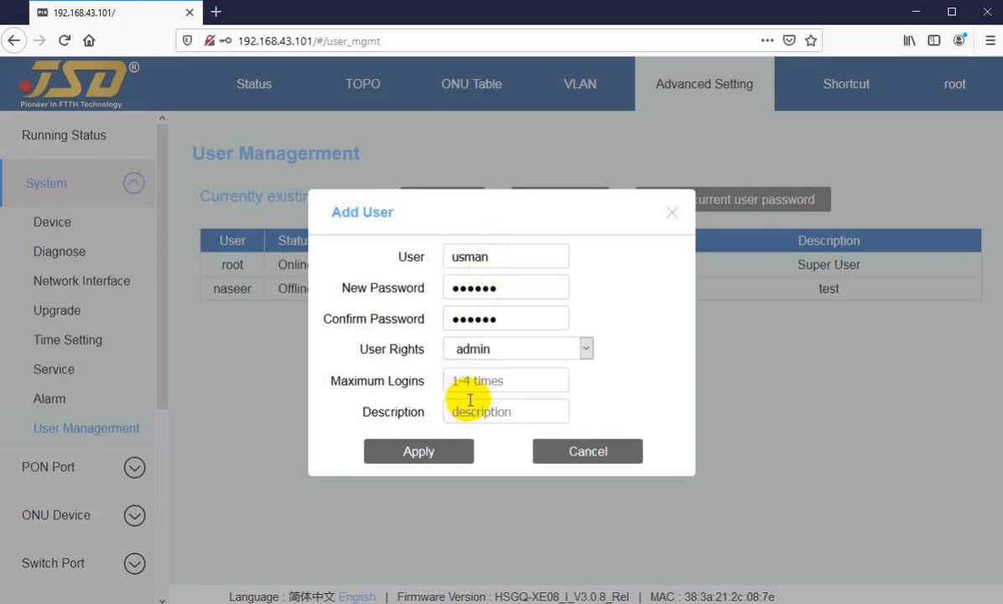
click(474, 380)
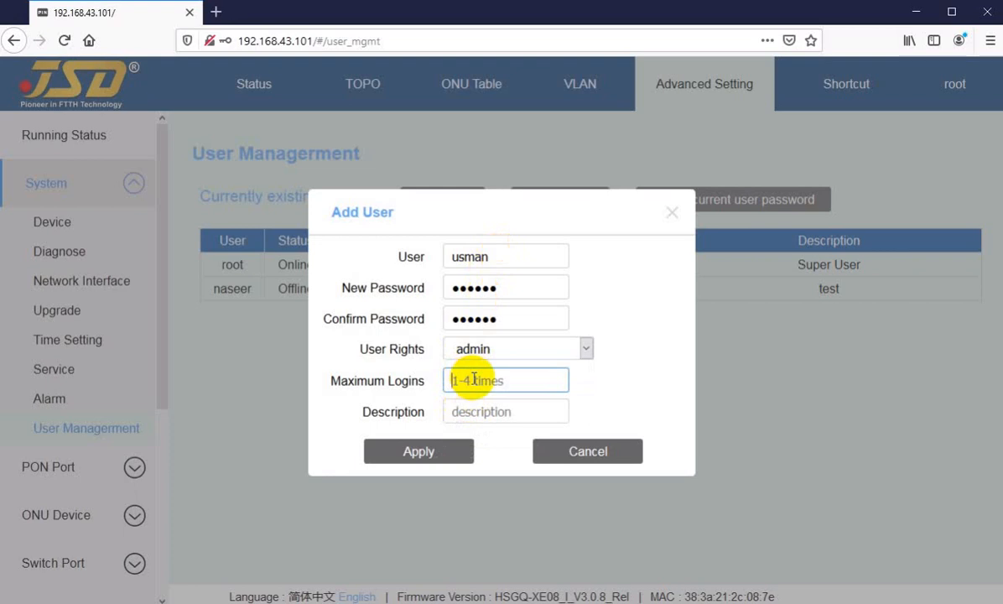
text(4)
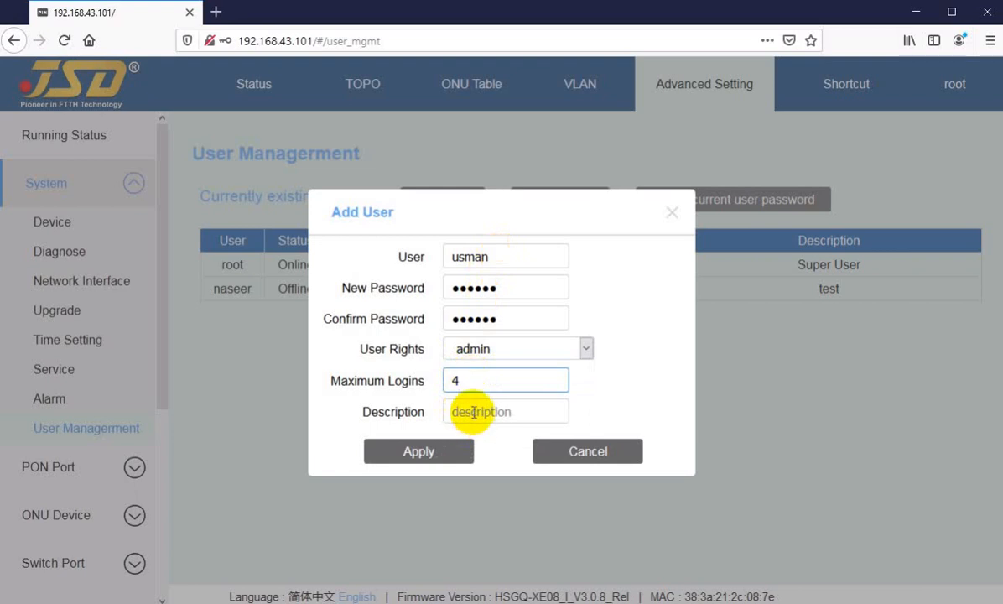
click(482, 410)
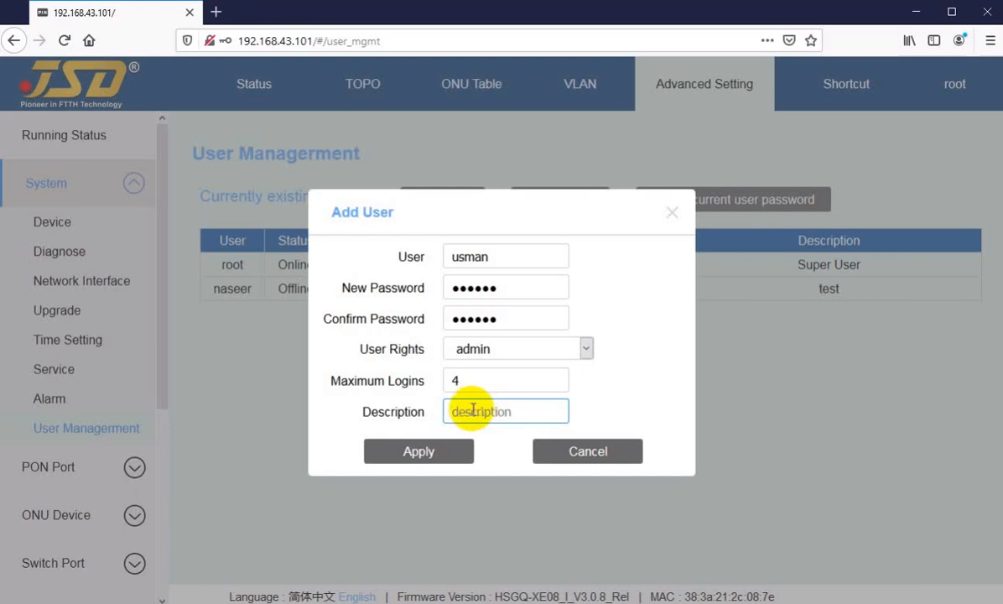
click(415, 452)
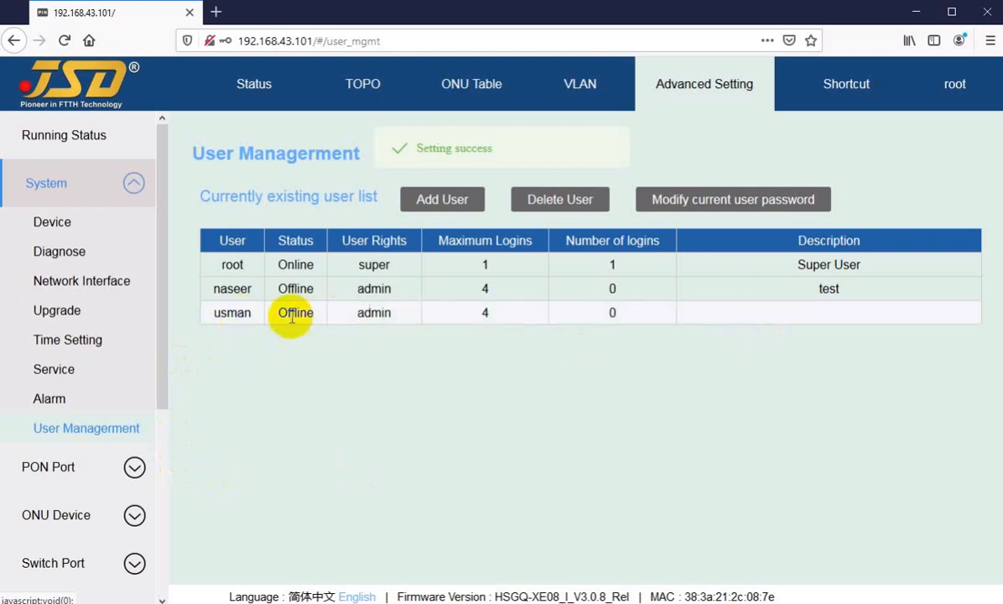
Delete the newly added user account from the existing user list.
click(571, 209)
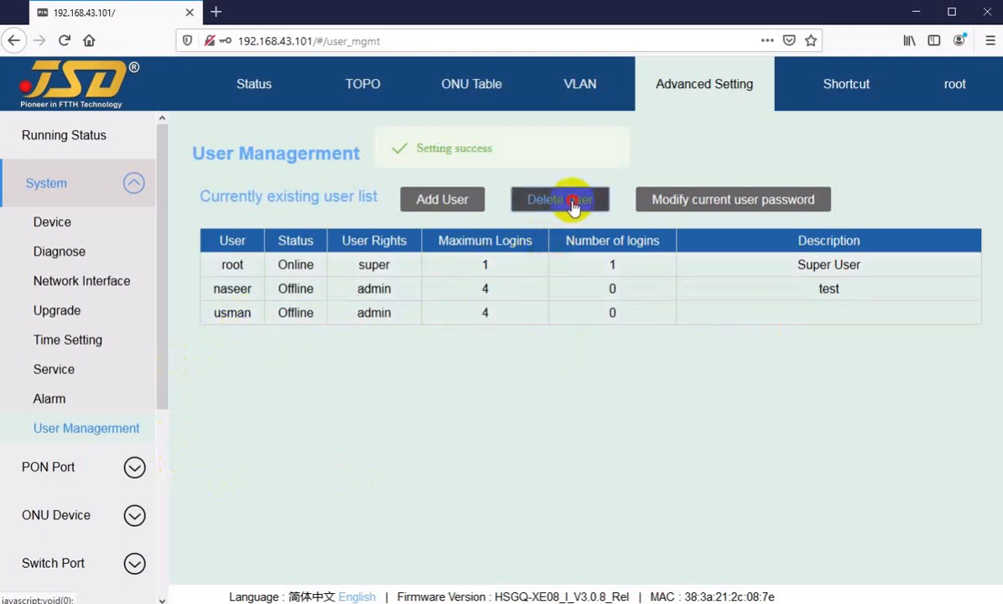
click(511, 327)
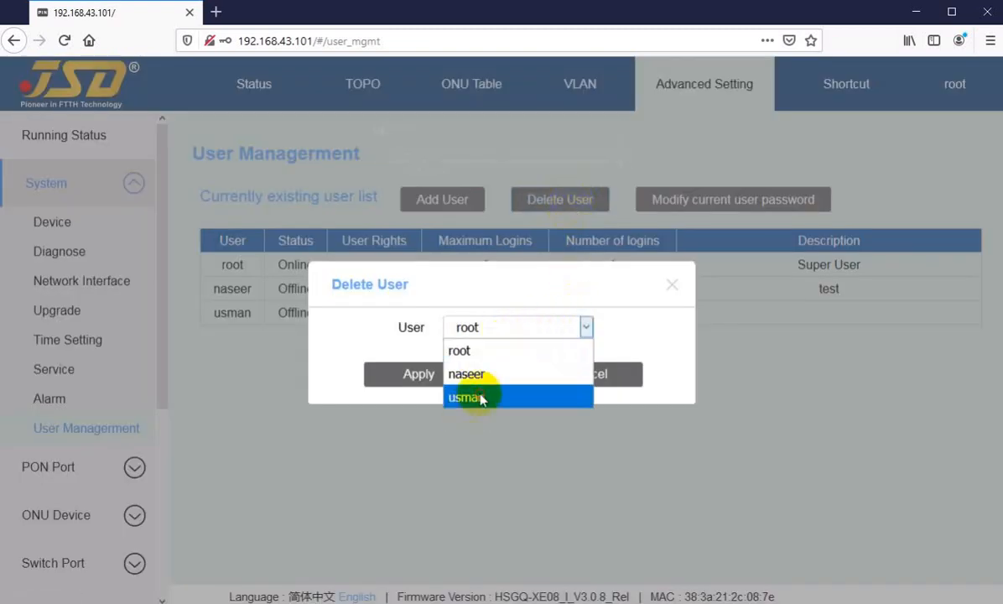
click(474, 399)
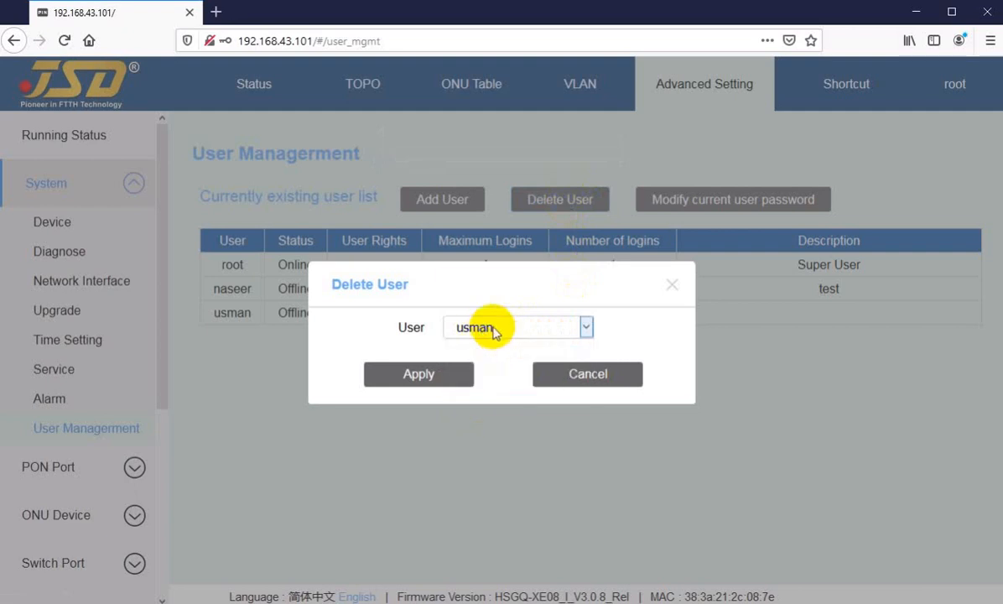
click(495, 328)
click(479, 400)
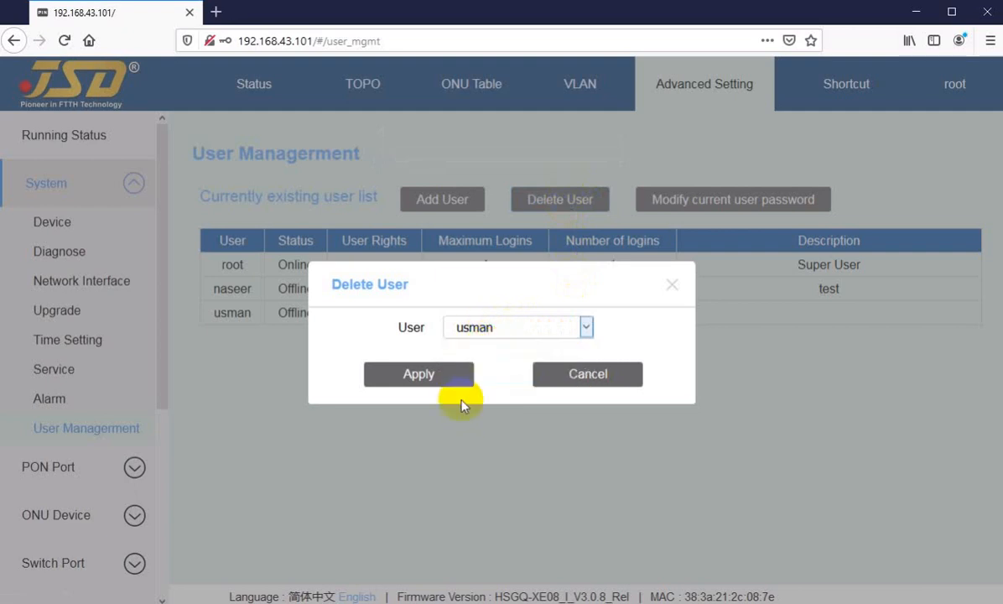
click(410, 378)
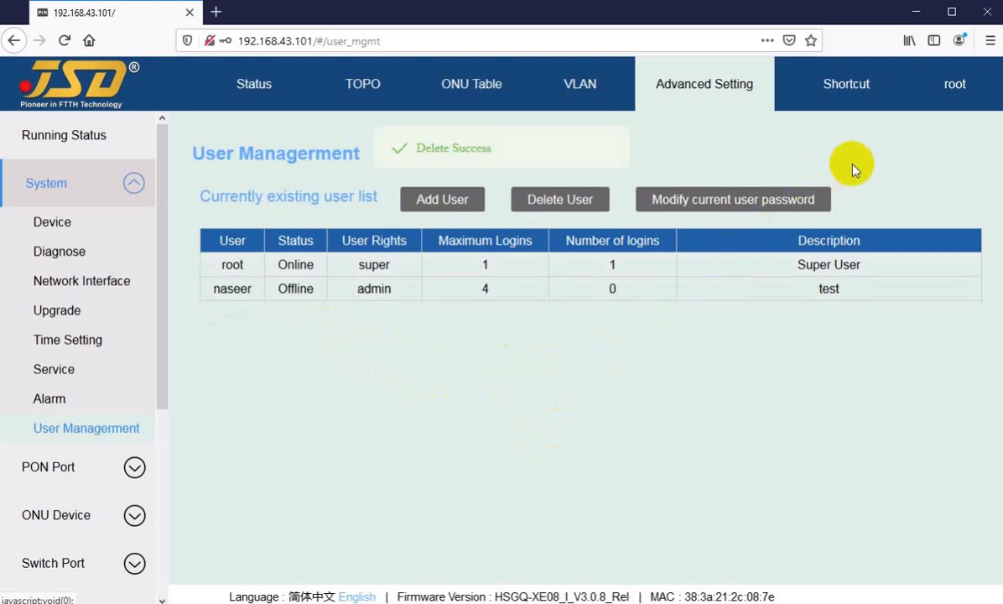
Switch between the Advanced Setting and Status pages, and look through the categories listed under Advanced Setting.
click(861, 88)
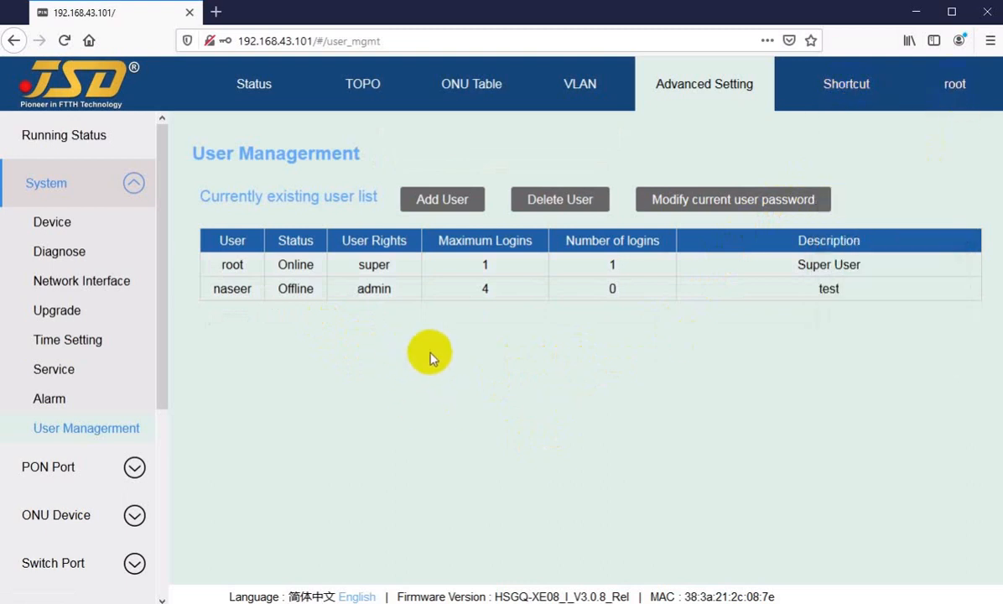
click(653, 91)
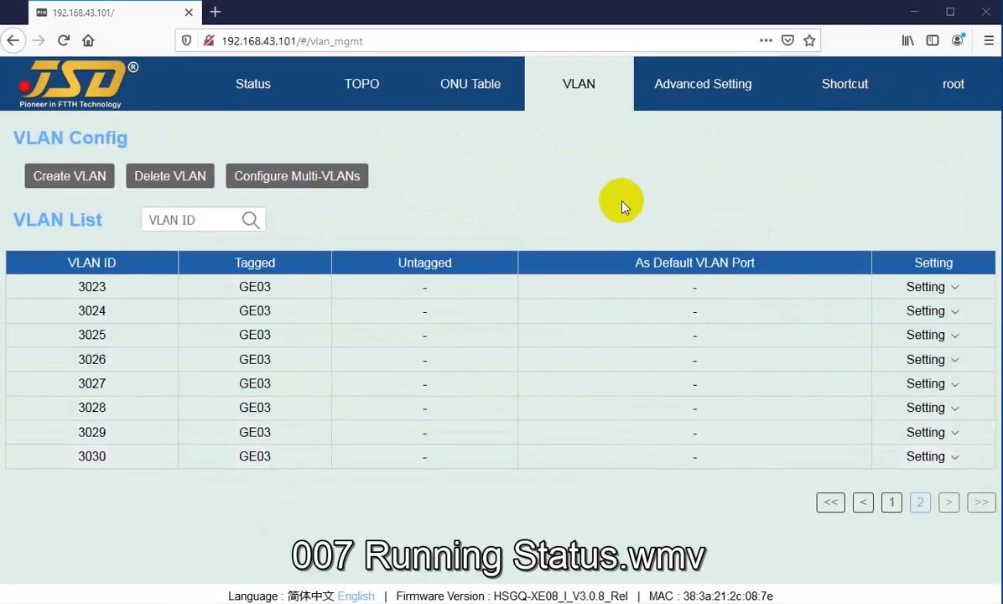
click(678, 101)
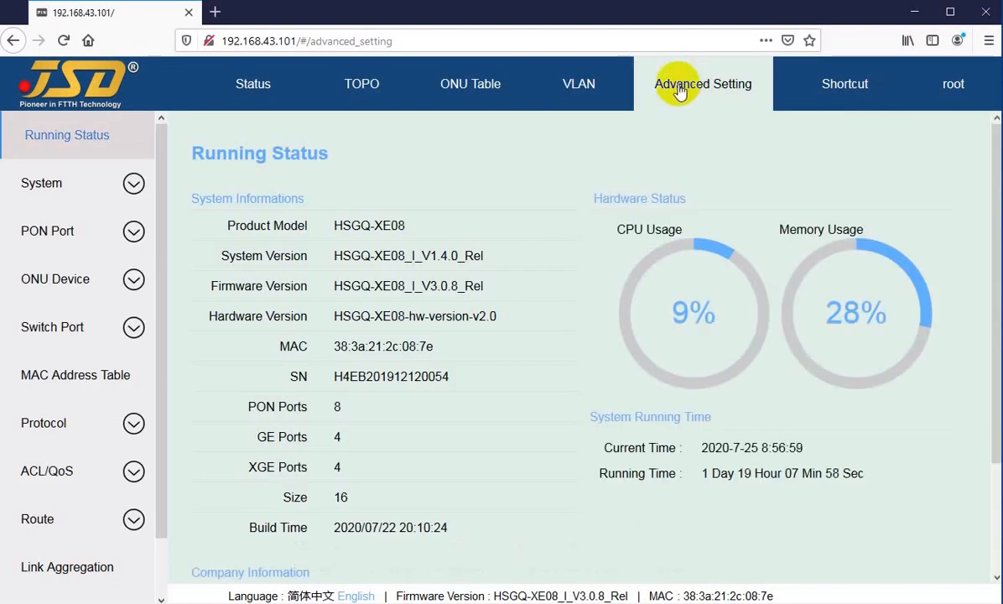
click(289, 89)
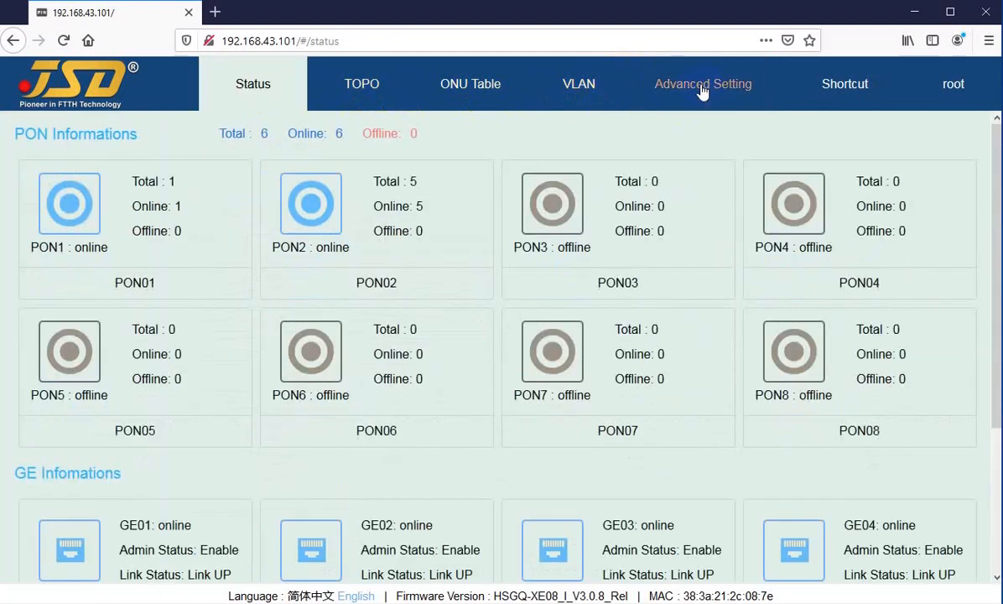
click(703, 91)
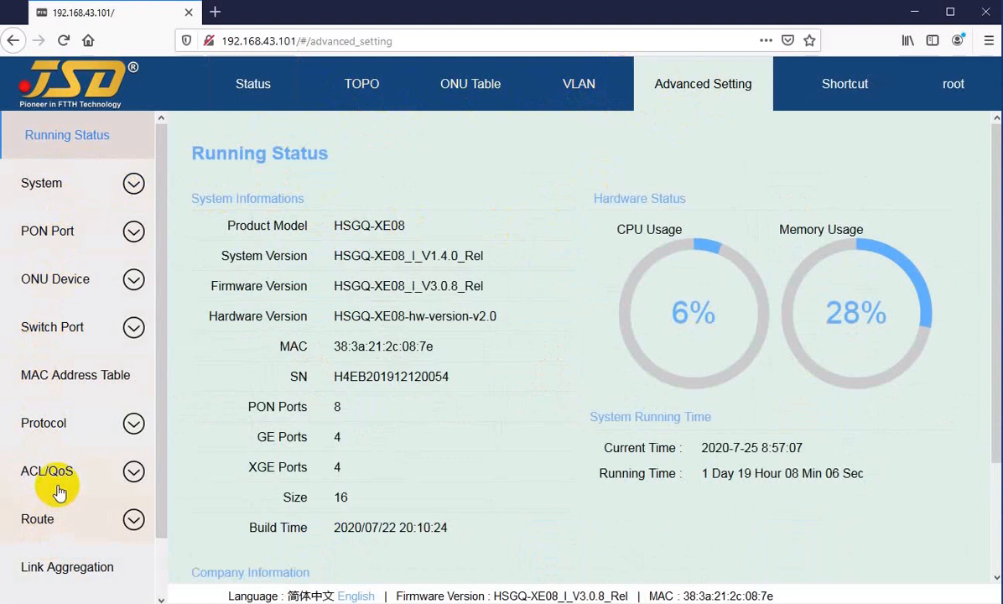
scroll(49, 479, down, 2)
scroll(48, 411, up, 1)
scroll(46, 411, up, 1)
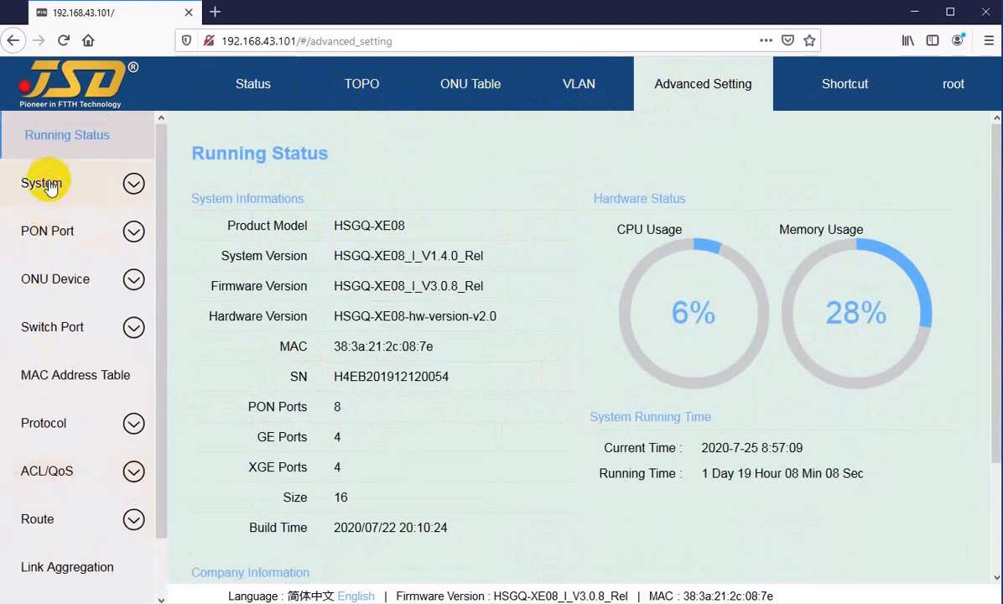
Browse the System category's Device and Network Interface pages, and look through the PON Port and Protocol subcategories.
click(49, 184)
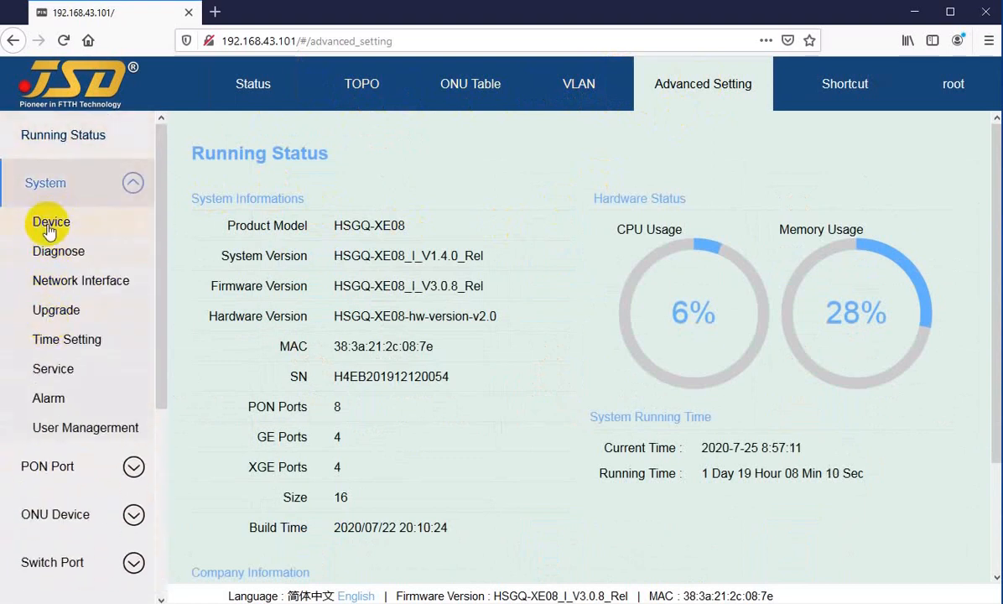
click(49, 228)
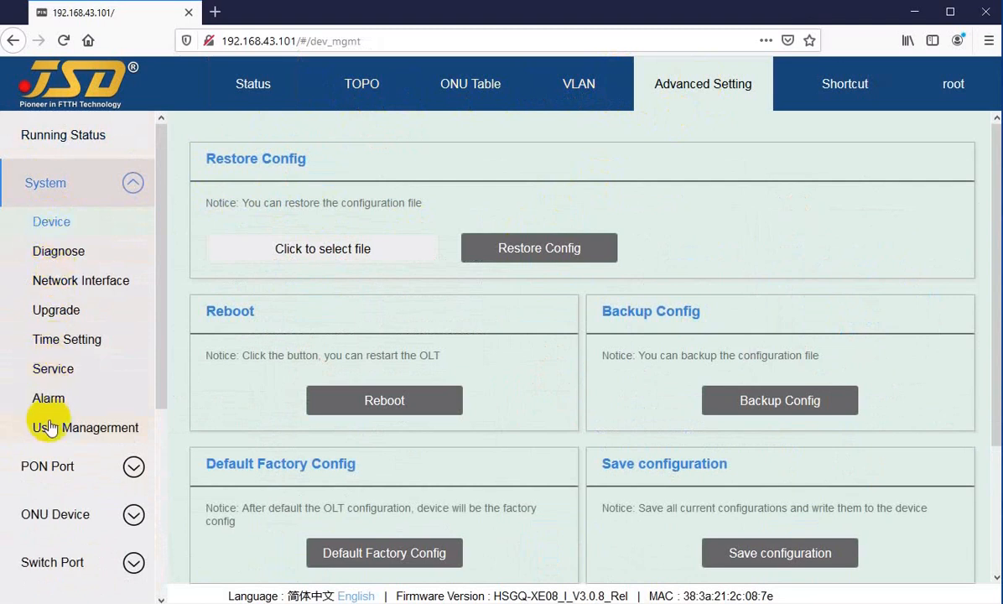
click(52, 283)
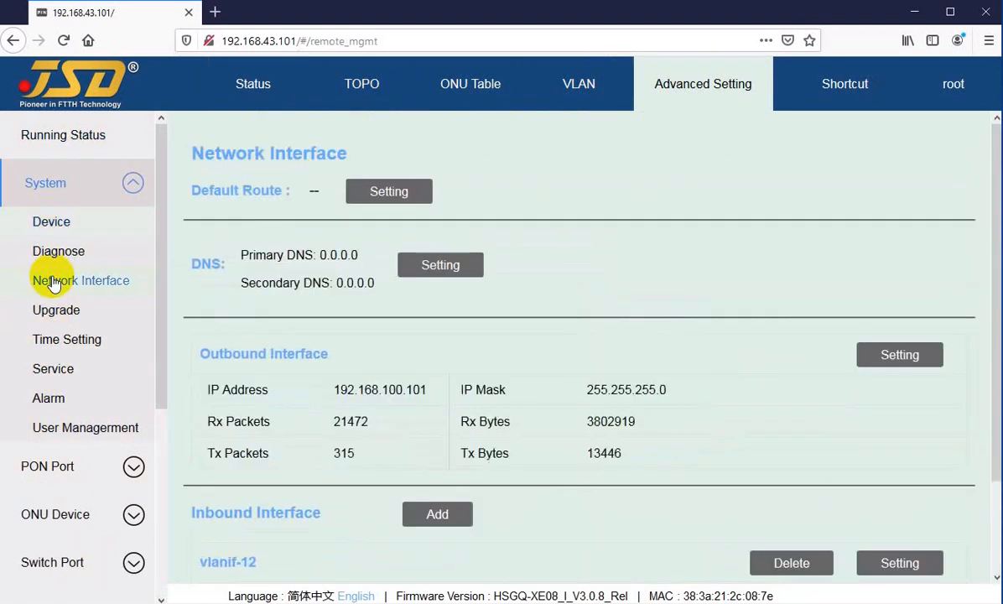
scroll(54, 287, down, 3)
click(56, 311)
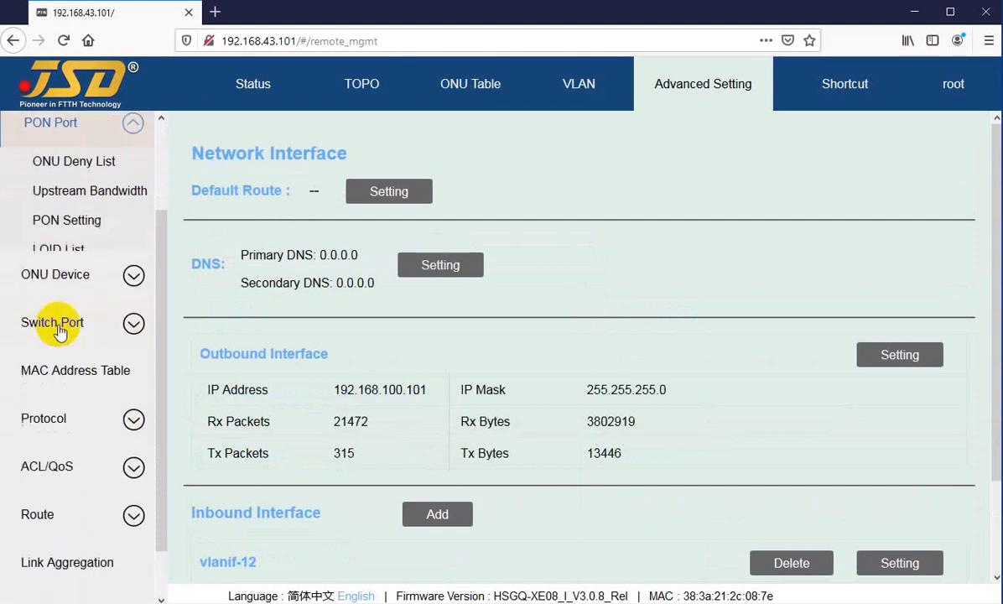
scroll(60, 333, down, 2)
scroll(58, 334, down, 2)
click(40, 358)
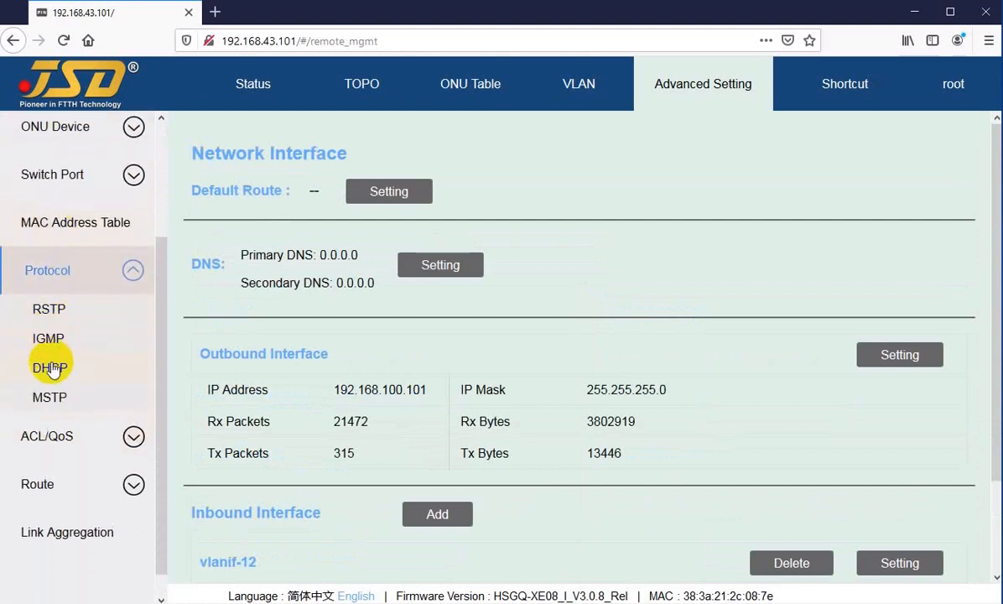
scroll(50, 365, up, 4)
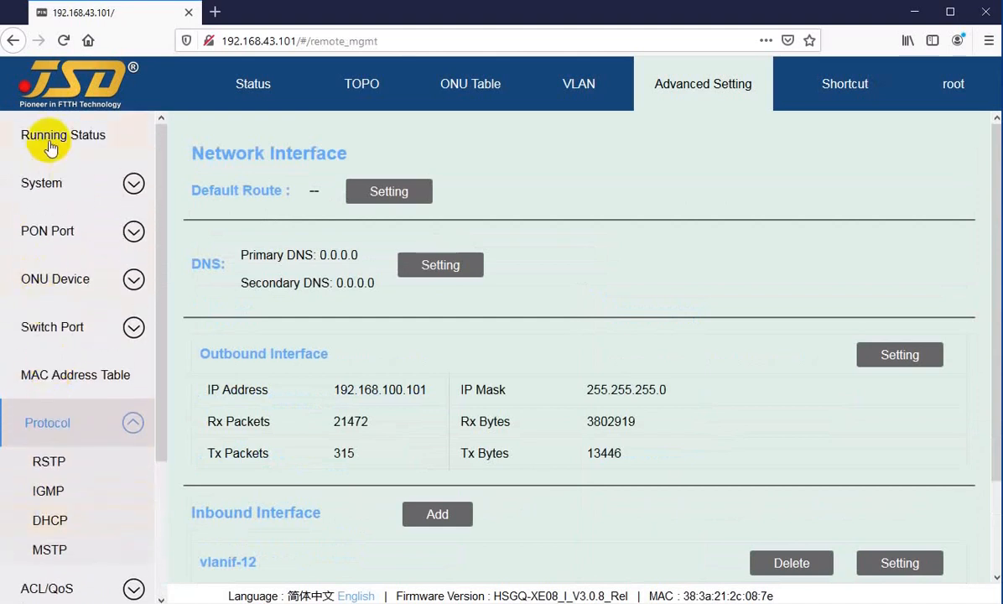
Visit the Status page, return to Running Status in Advanced Setting, and examine its system information and hardware status.
click(51, 136)
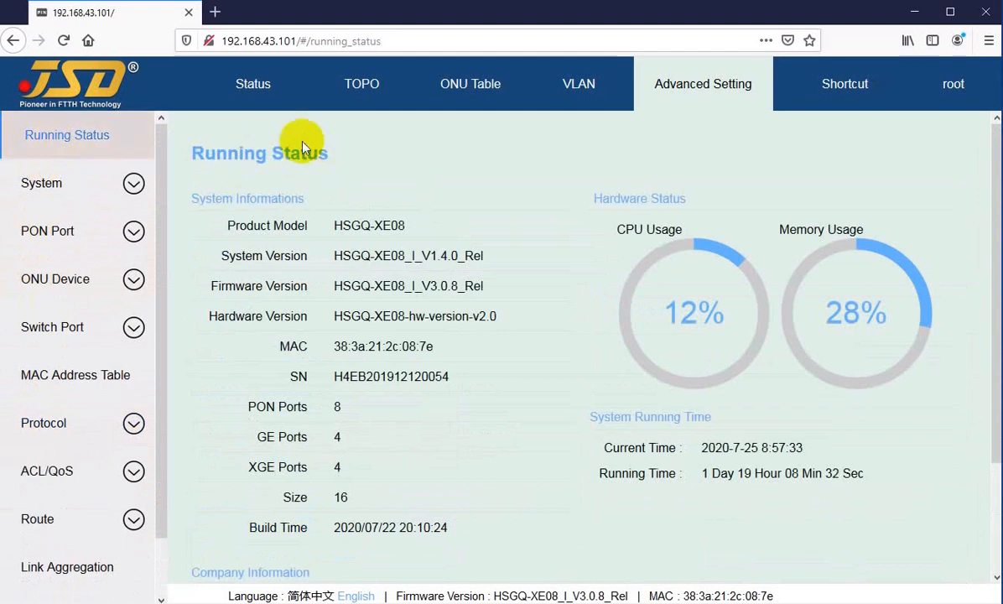
click(248, 84)
click(711, 91)
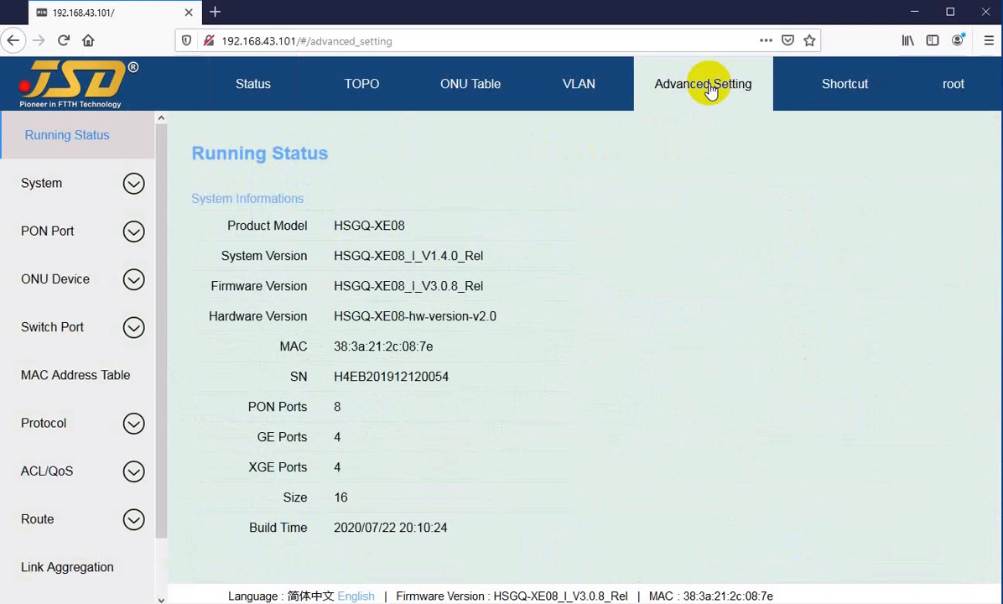
click(61, 143)
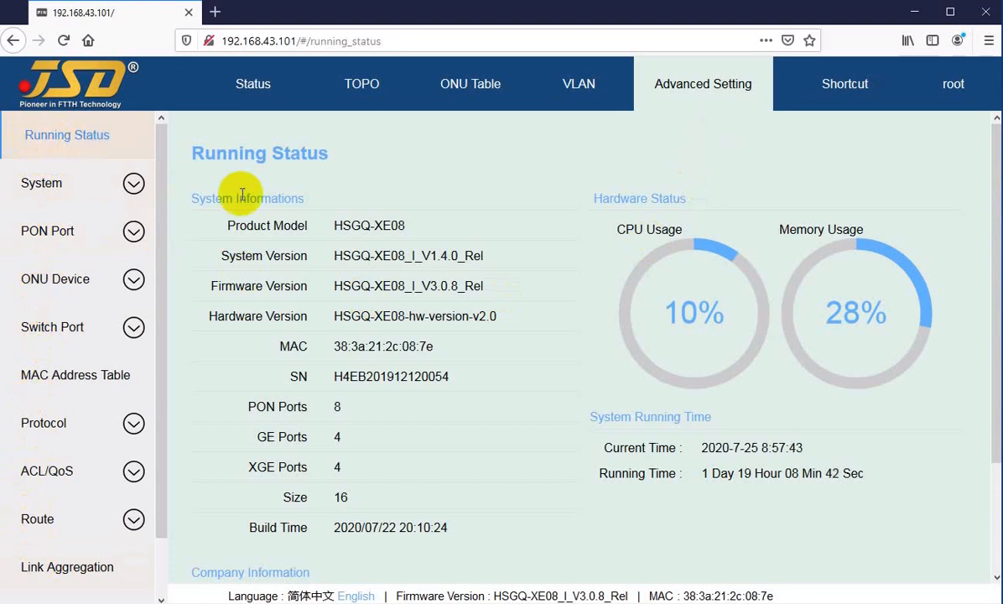
drag(194, 151, 327, 154)
click(321, 154)
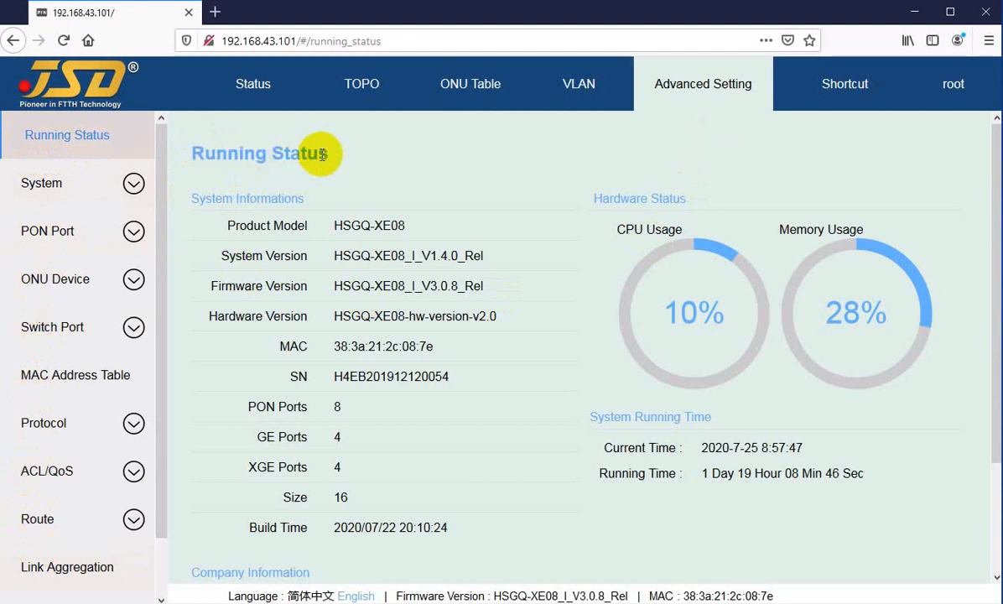
Examine the system information on the Running Status page, from product model through the system, firmware and hardware versions to MAC and SN.
scroll(325, 153, down, 2)
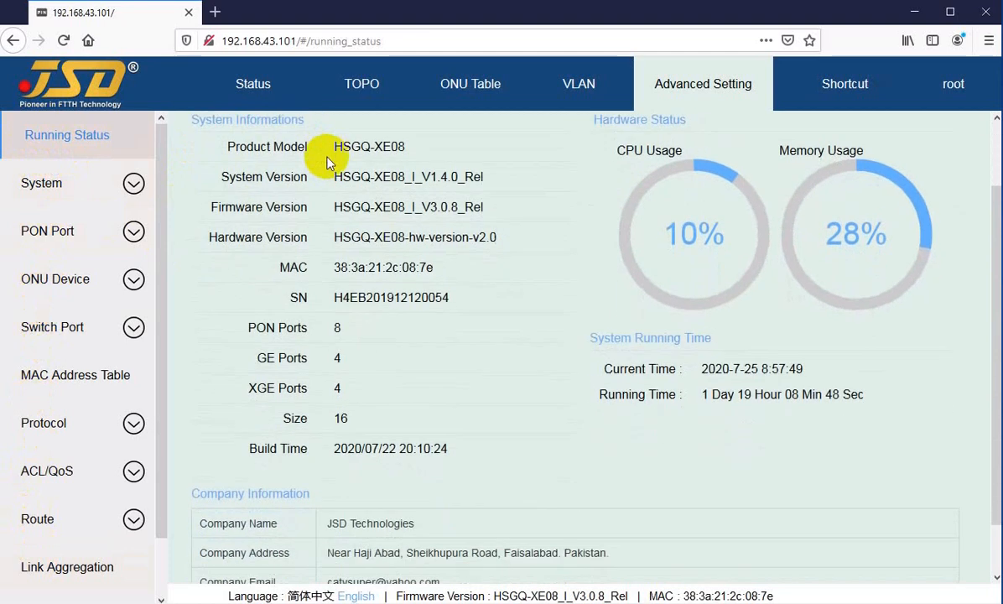
scroll(393, 243, up, 2)
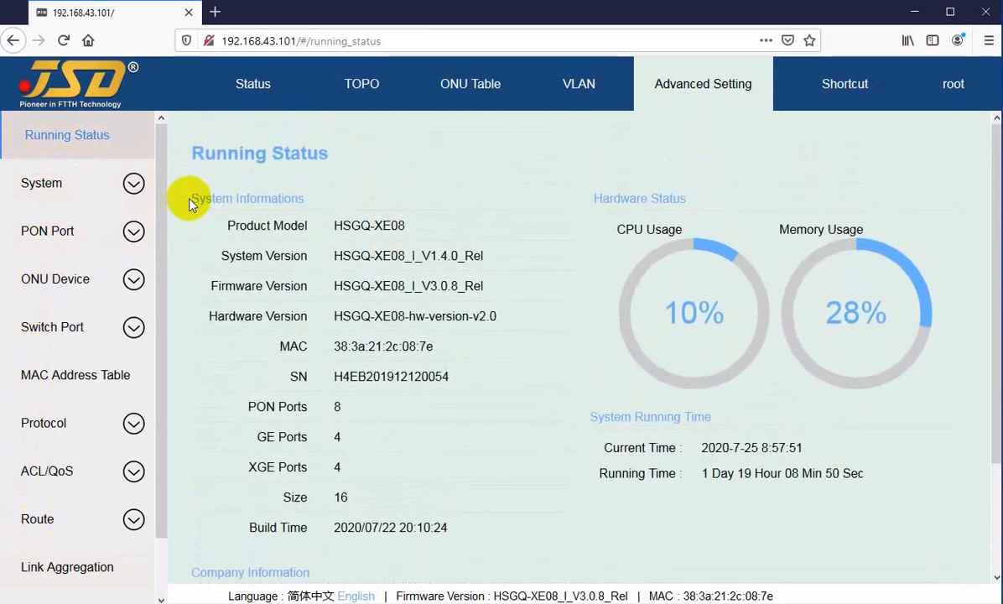
drag(186, 201, 329, 197)
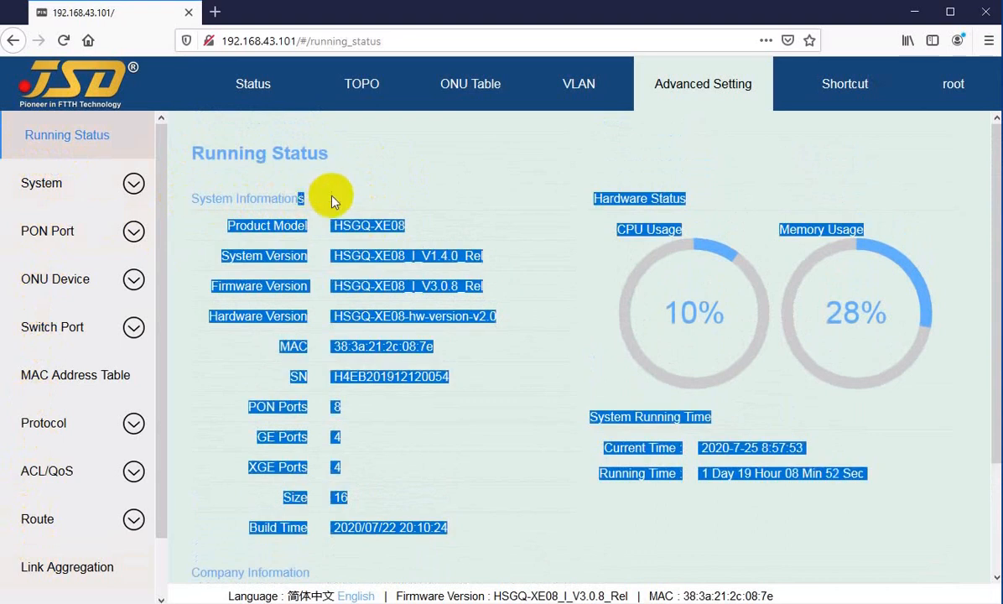
click(267, 232)
drag(241, 226, 374, 227)
drag(243, 256, 434, 255)
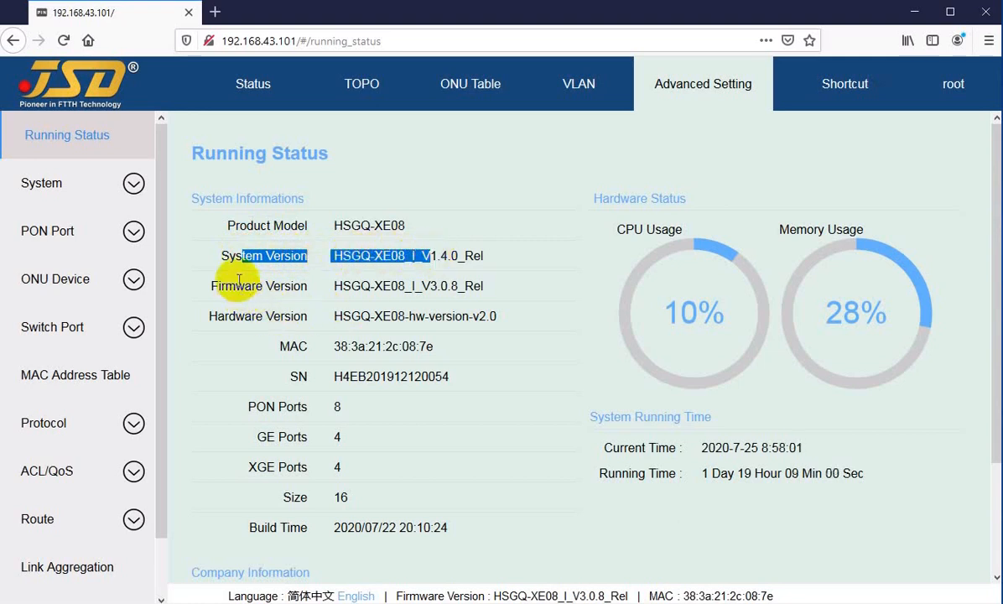
drag(224, 286, 411, 286)
drag(224, 316, 392, 315)
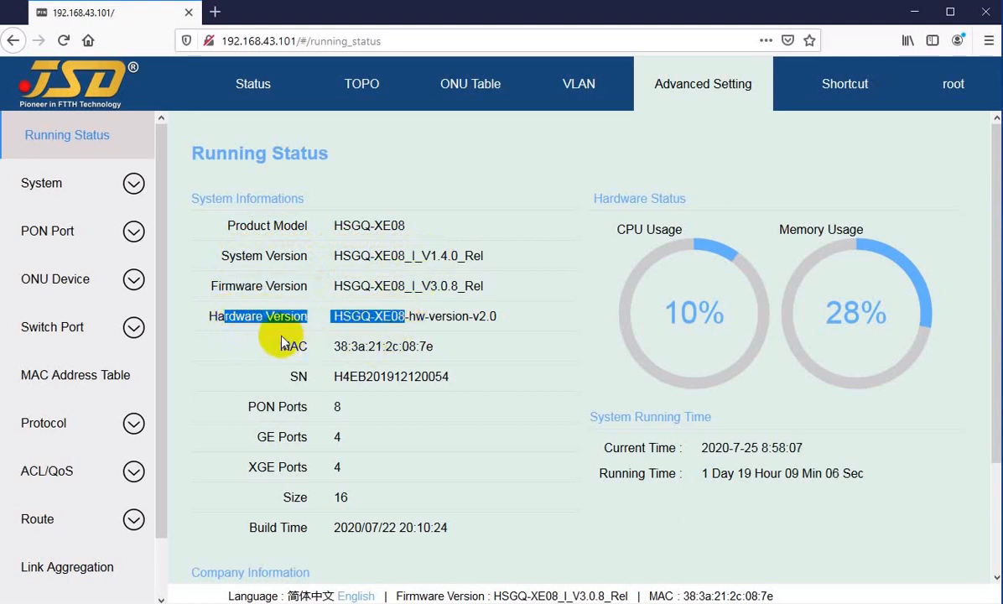
drag(275, 346, 408, 346)
drag(289, 376, 411, 377)
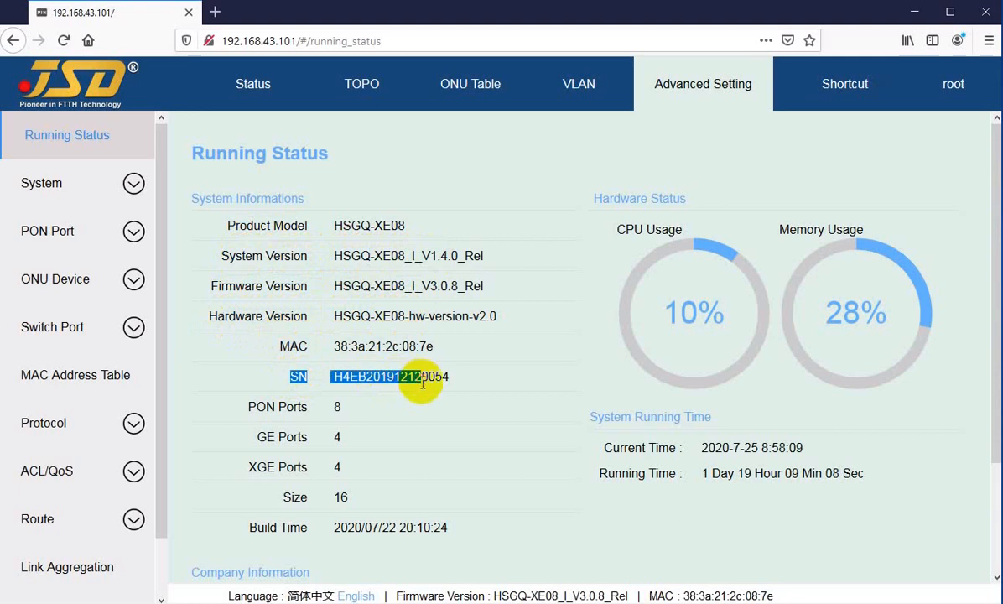
Read the PON, GE and XGE port entries in the system information, concentrating on the XGE ports.
drag(280, 407, 322, 409)
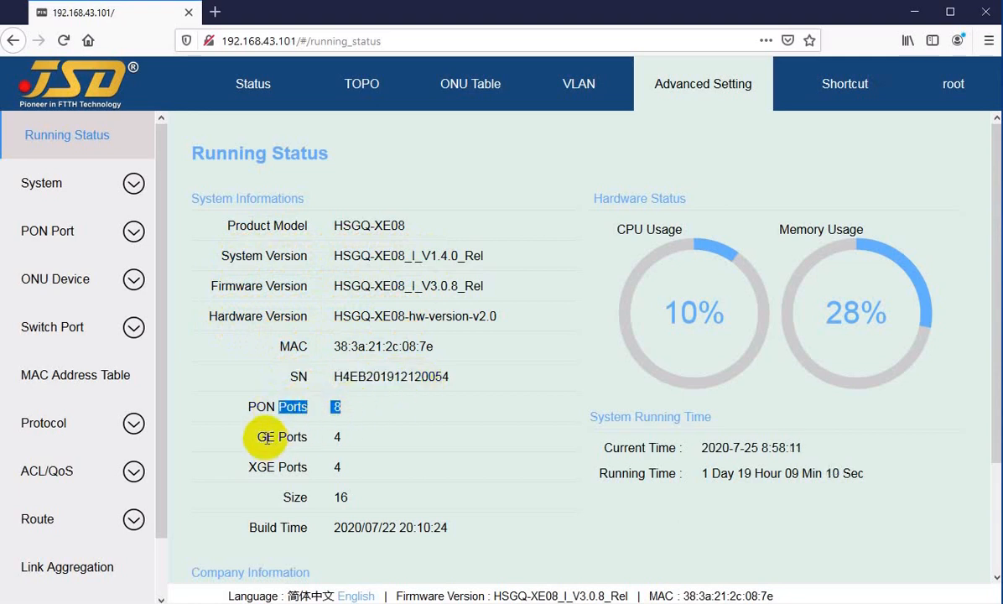
drag(254, 437, 335, 437)
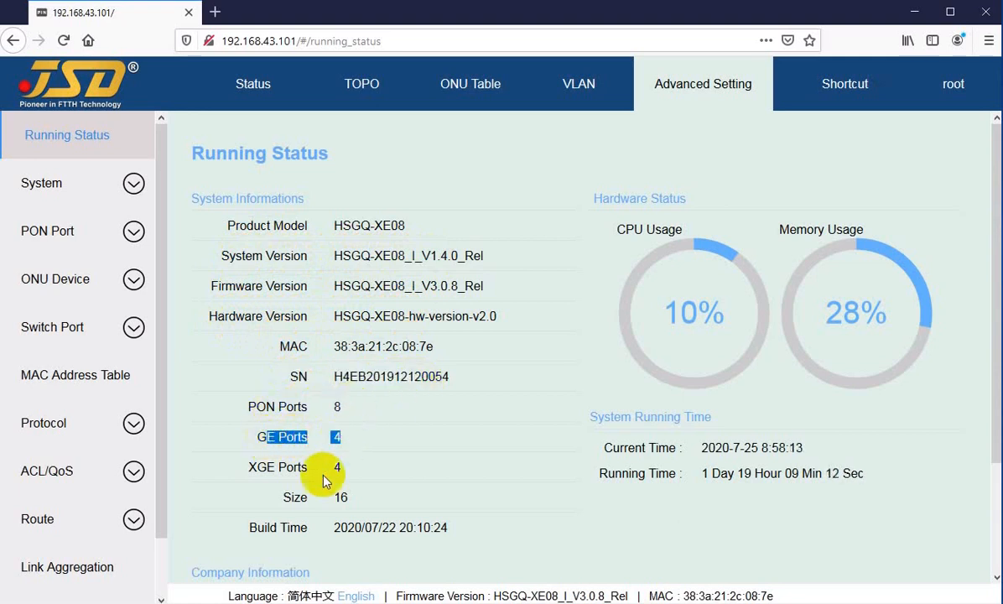
click(255, 469)
drag(255, 470, 321, 468)
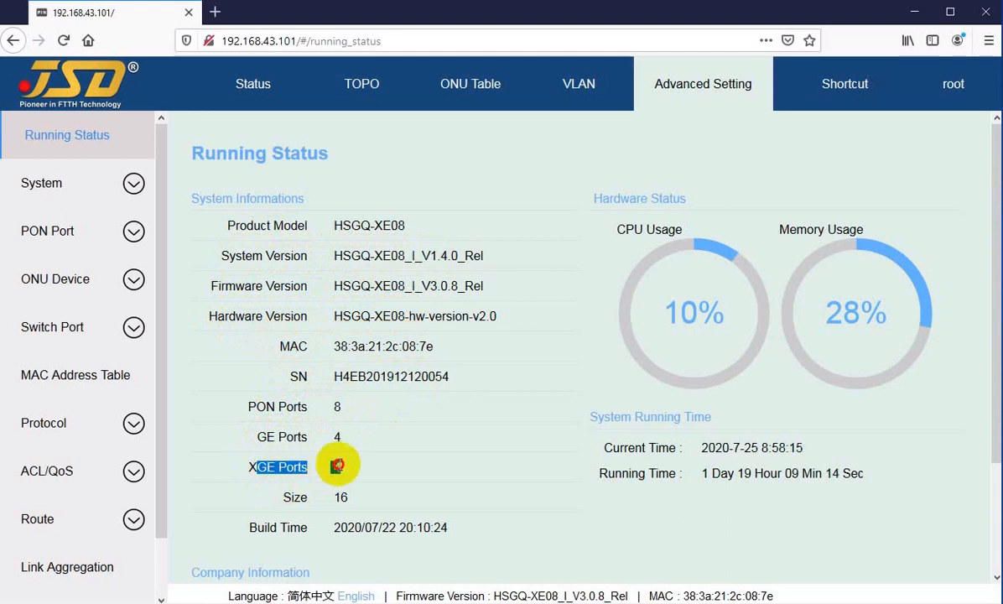
click(253, 471)
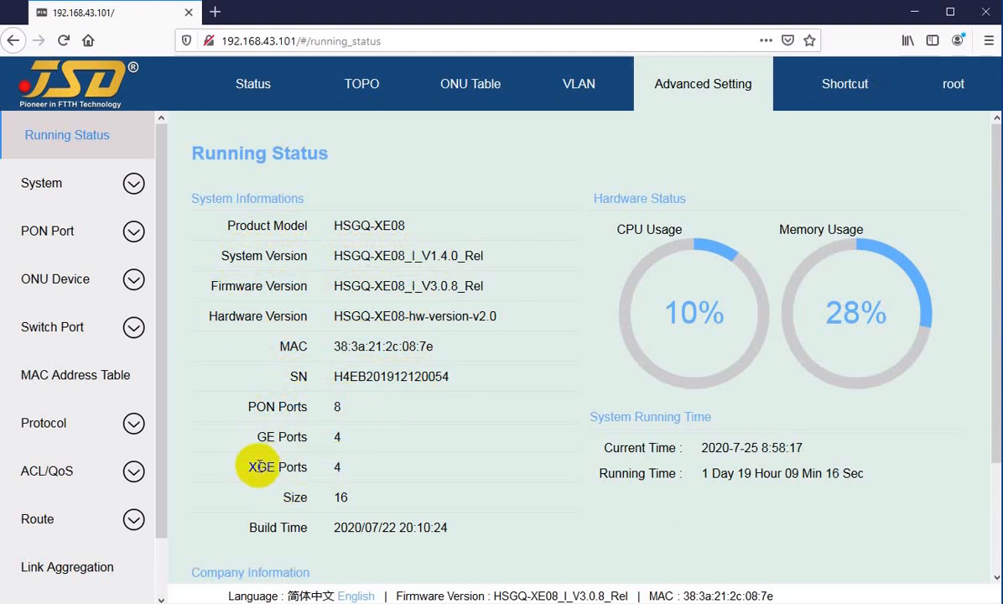
click(252, 467)
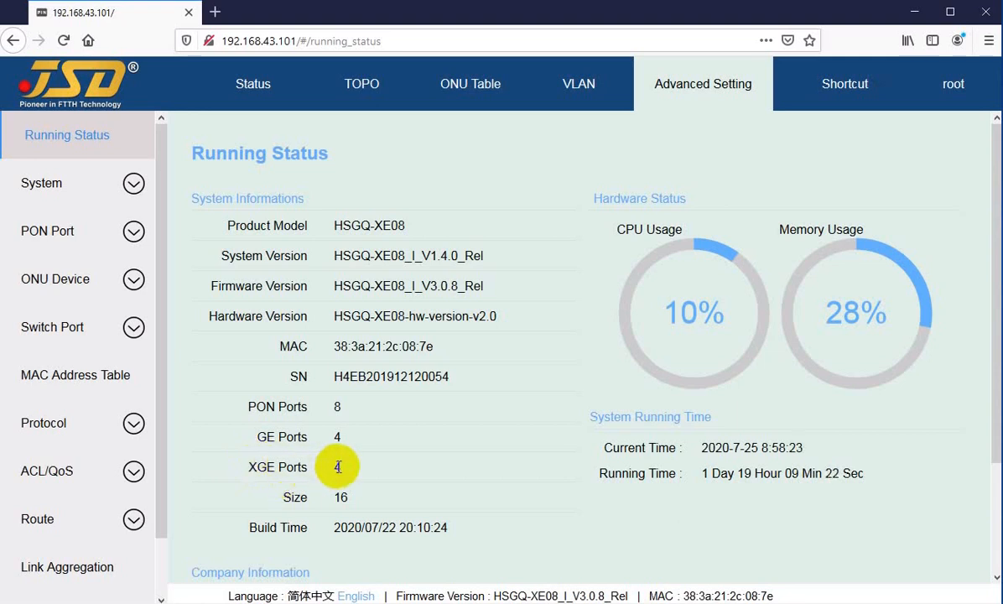
drag(230, 469, 265, 468)
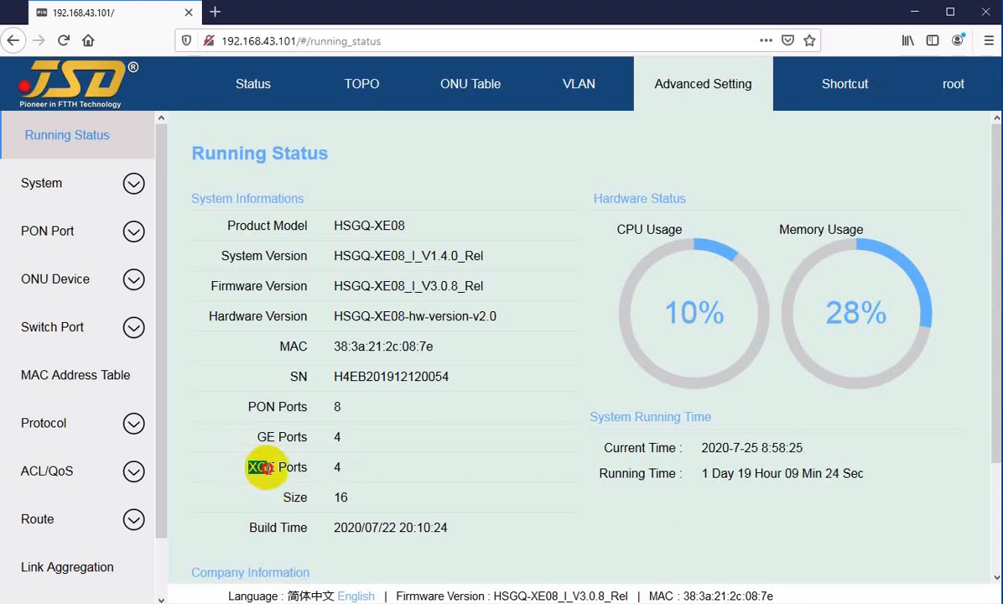
click(252, 467)
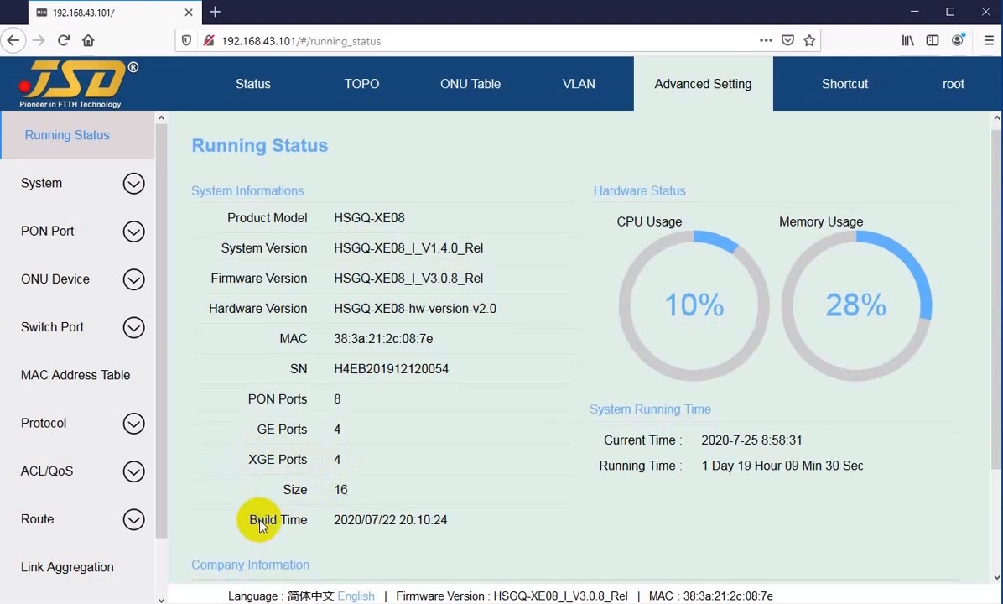
Review the hardware usage gauges and the System Running Time section, including the current time and running time.
scroll(319, 470, down, 3)
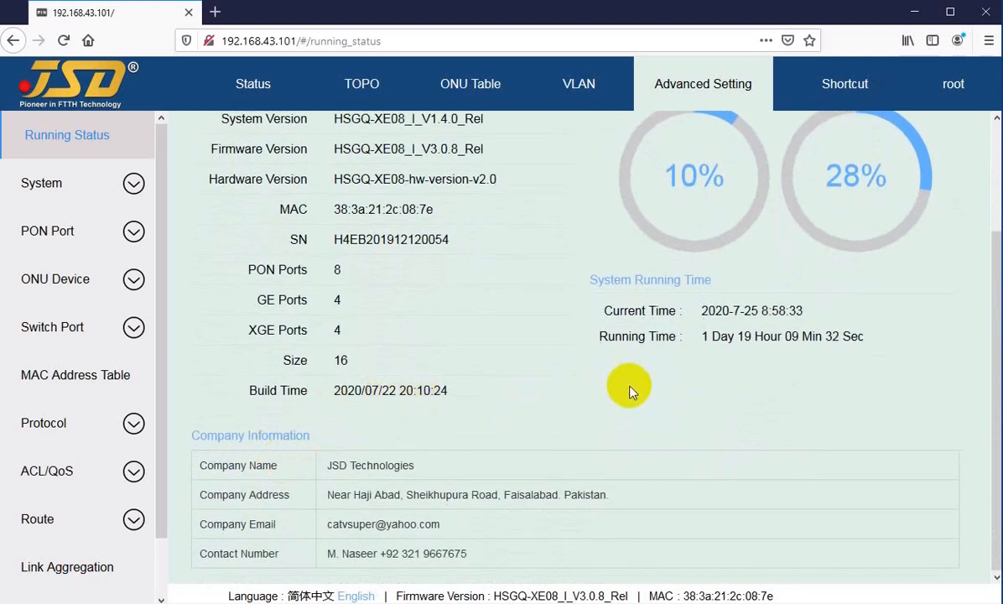
scroll(638, 386, up, 3)
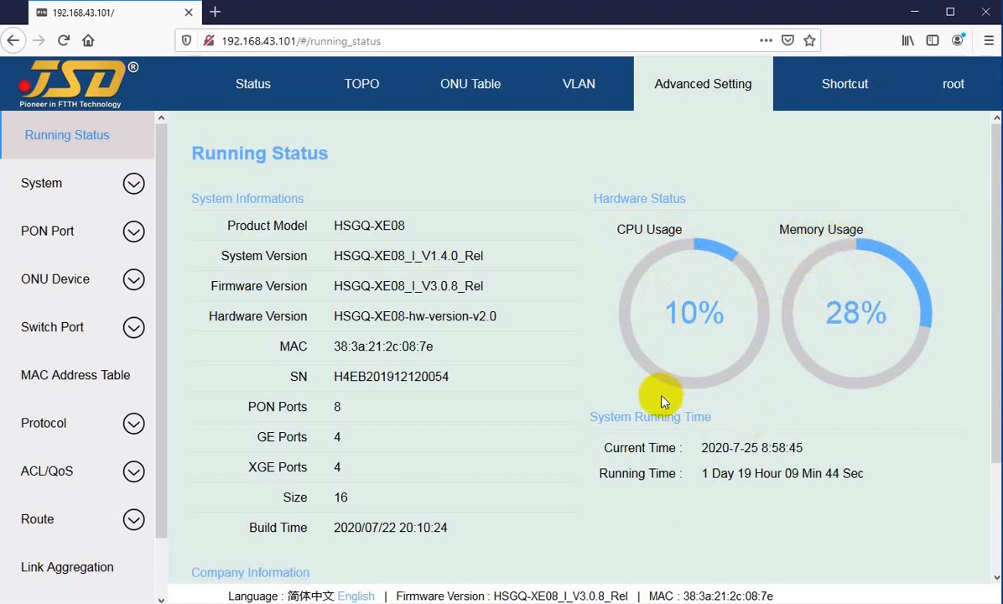
scroll(636, 392, down, 3)
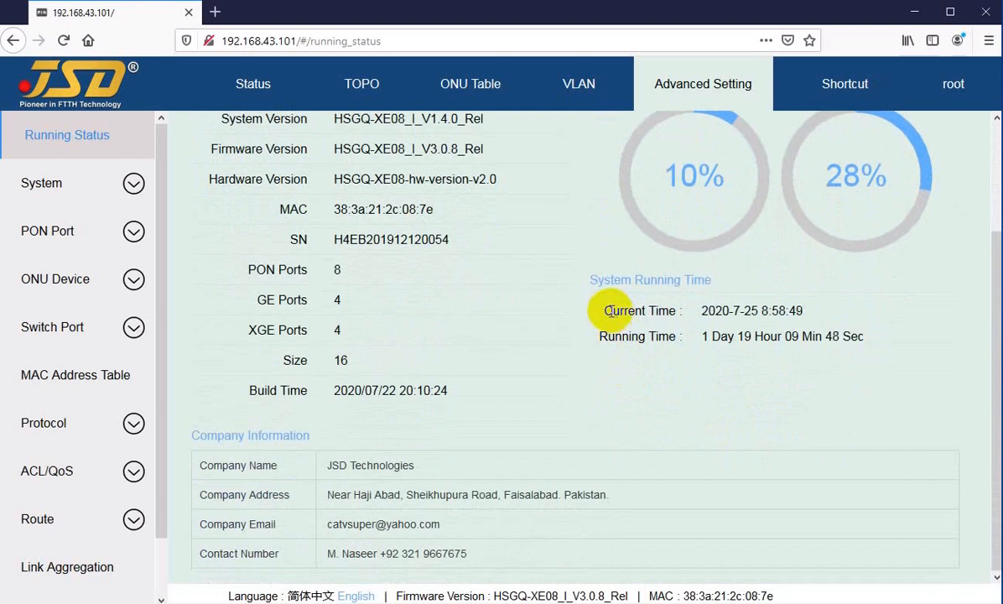
drag(609, 311, 753, 311)
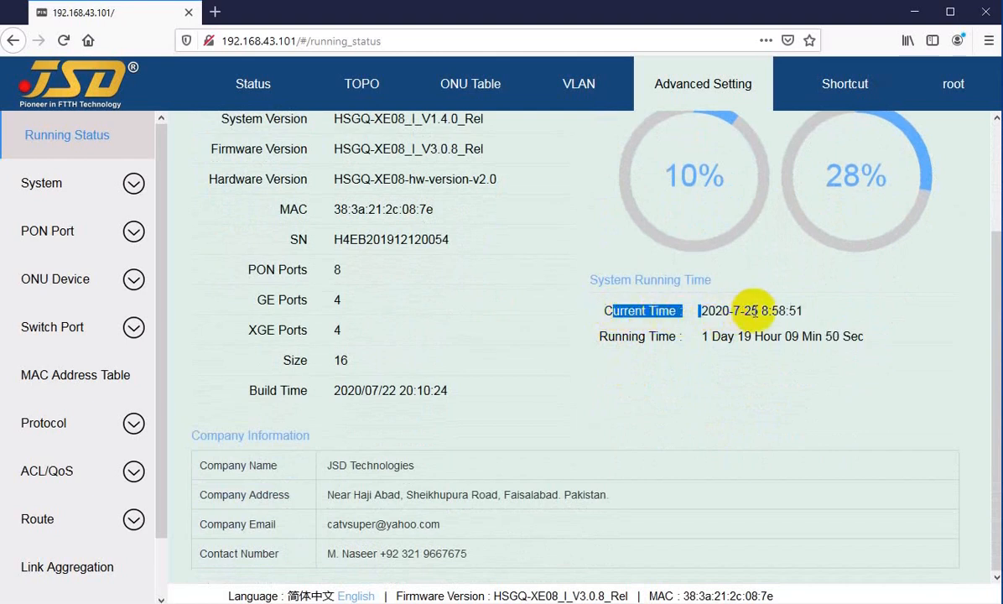
click(769, 310)
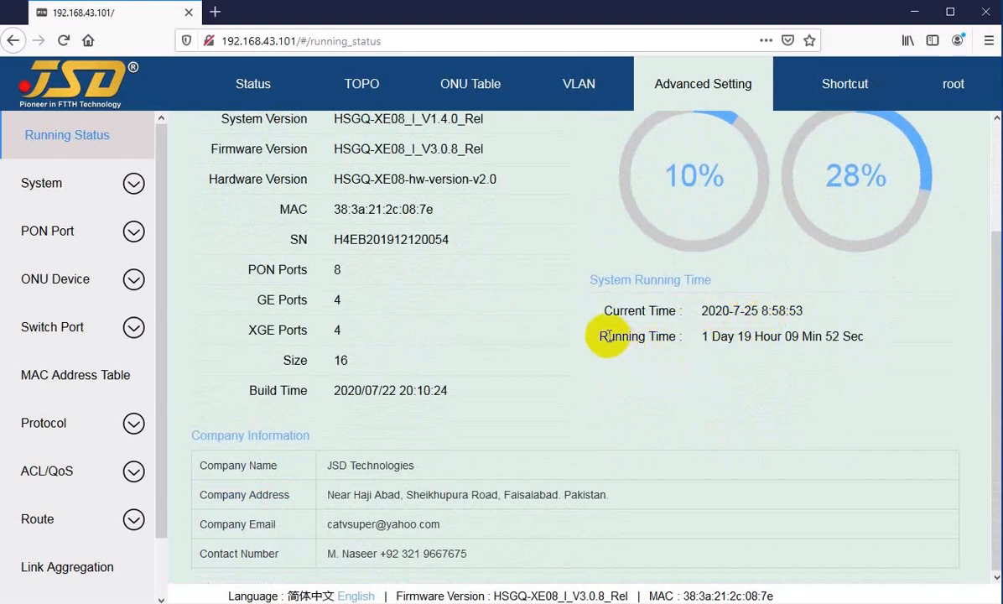
drag(607, 335, 717, 338)
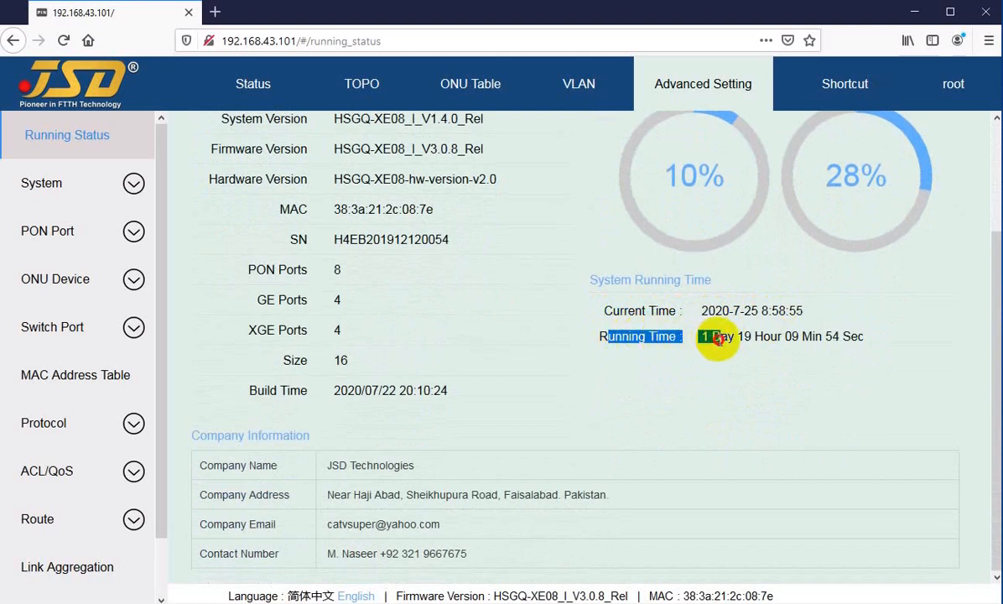
click(714, 339)
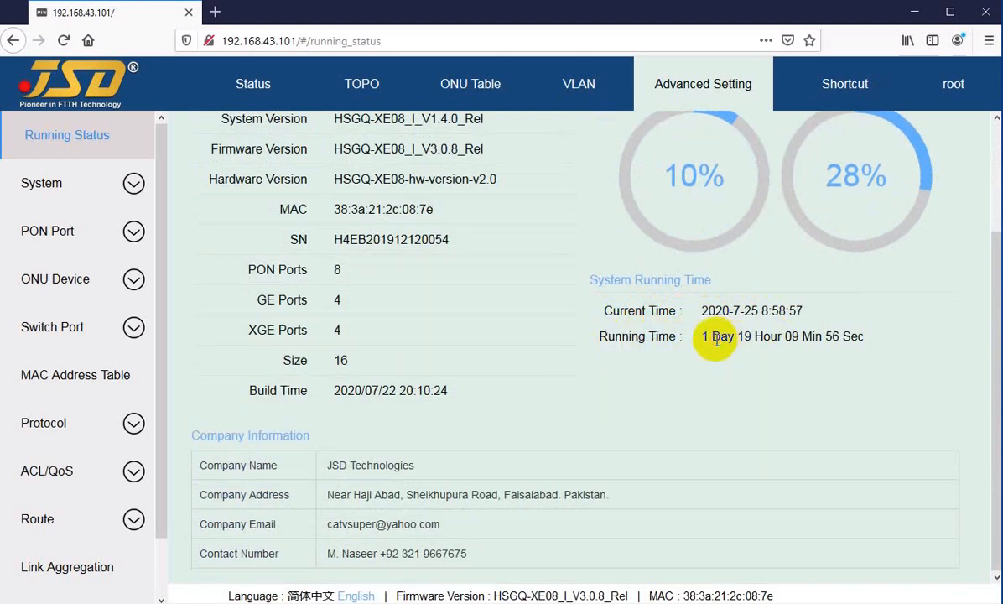
drag(741, 334, 858, 335)
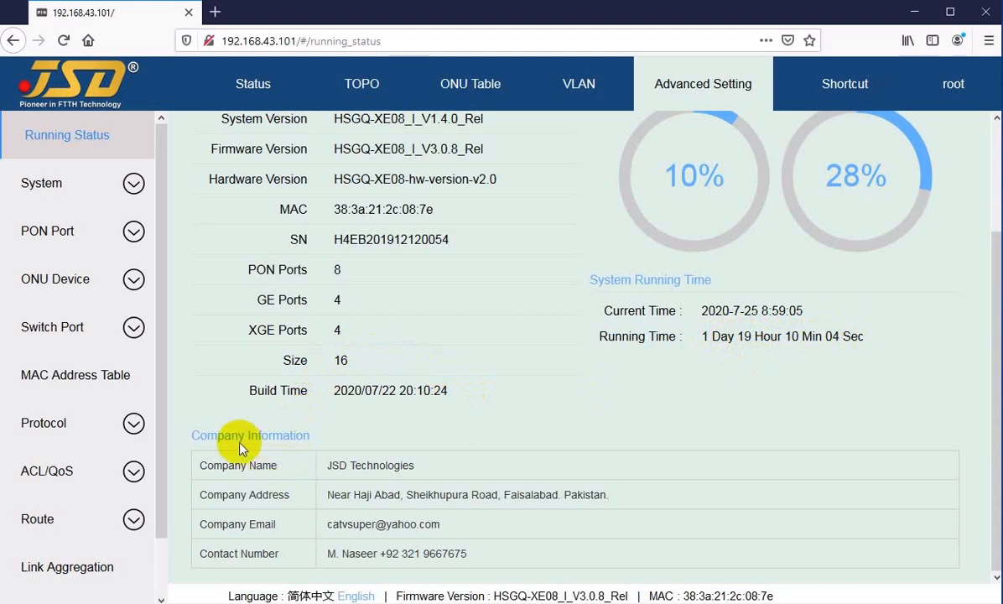
Read the Company Information section of the Running Status page, including the company name and address entries.
drag(213, 436, 336, 437)
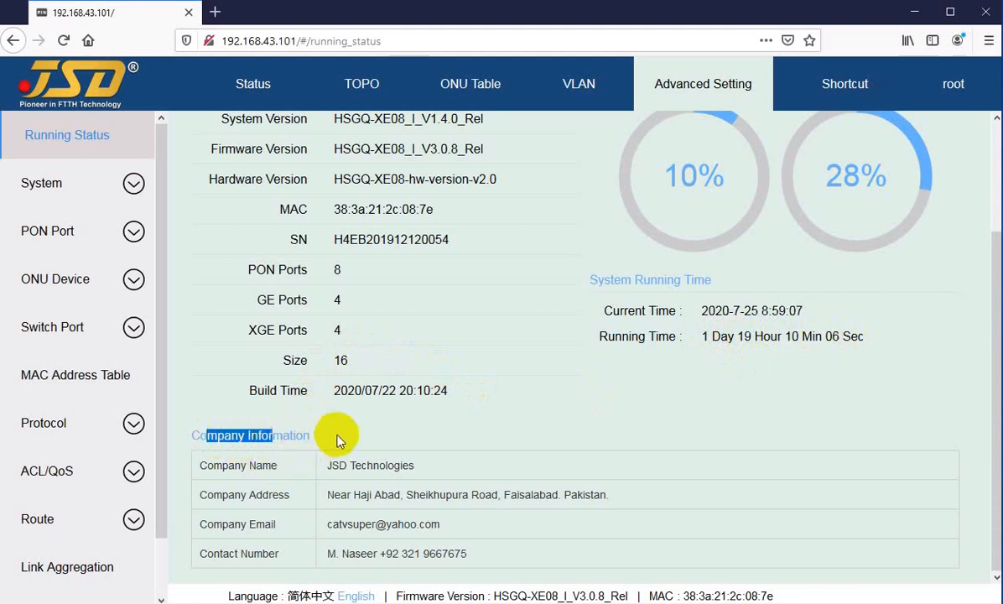
click(269, 467)
drag(219, 466, 378, 467)
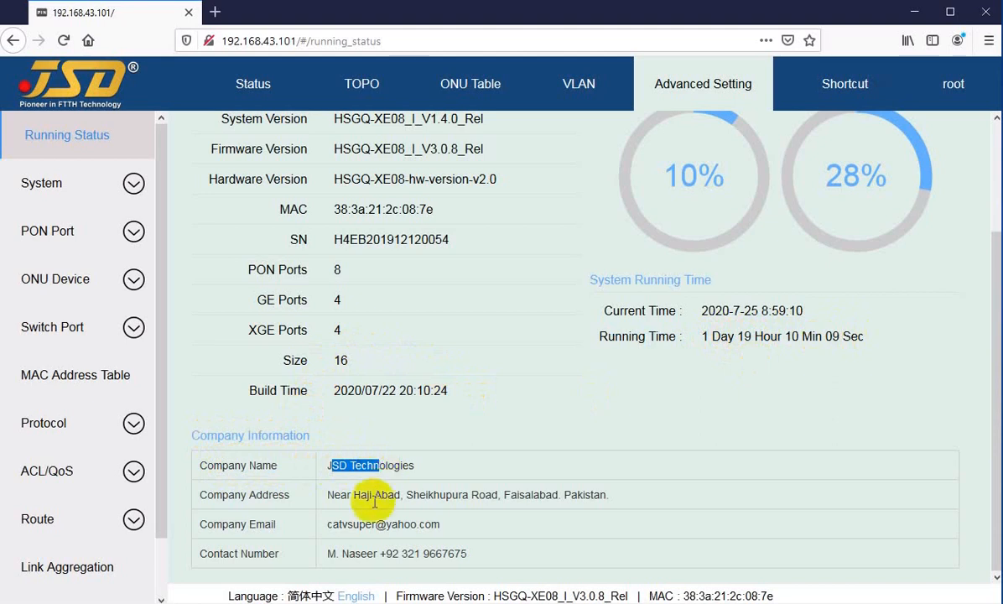
click(236, 494)
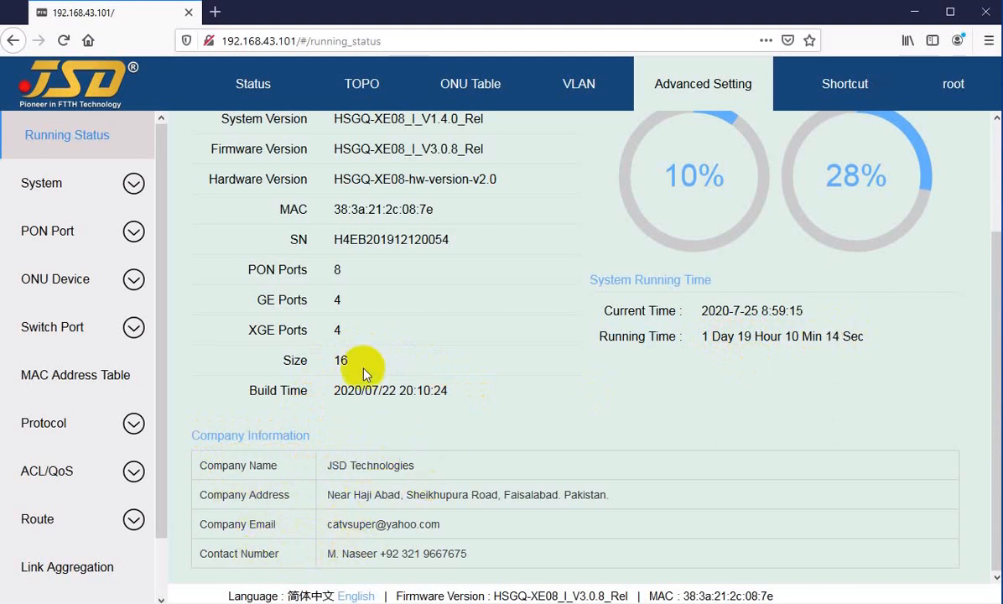
scroll(396, 423, up, 3)
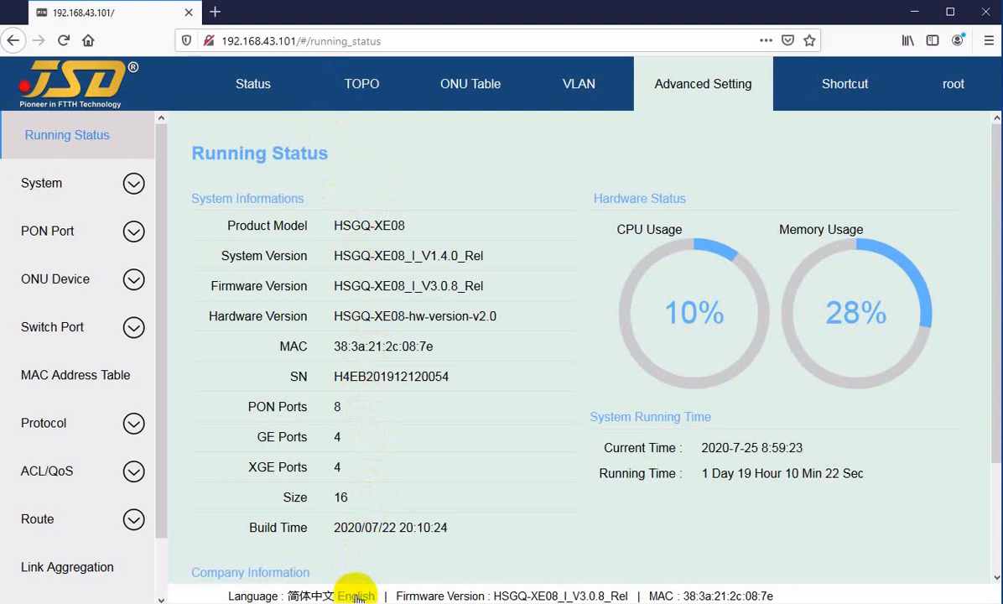
Switch the interface language to Simplified Chinese and back to English.
click(311, 596)
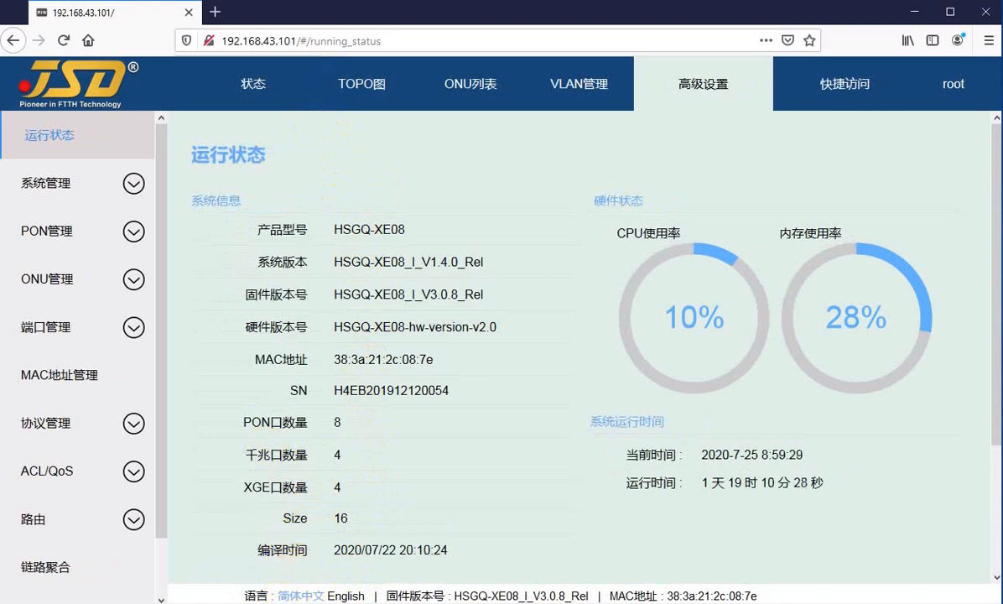
click(345, 597)
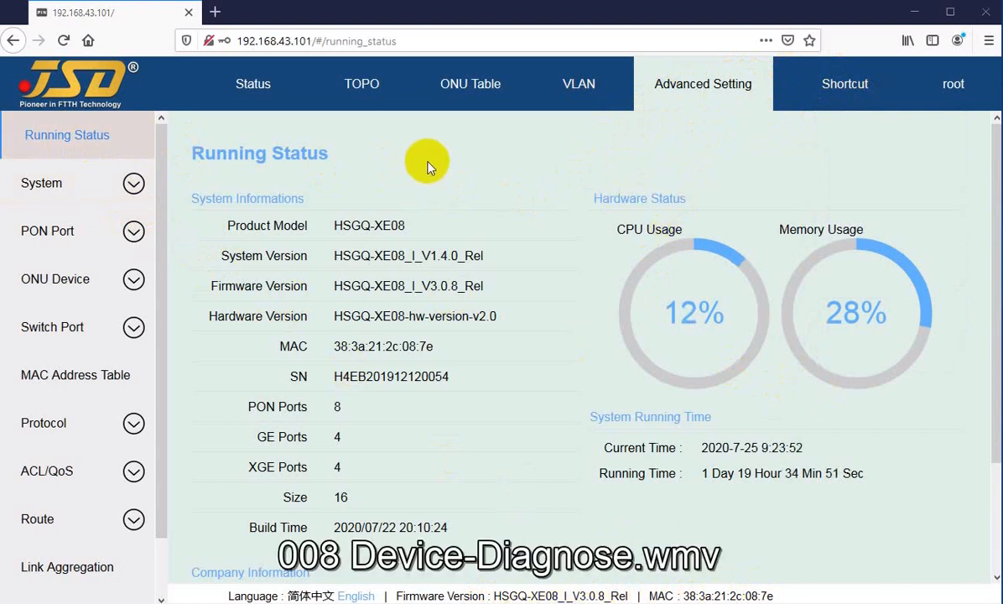
Go to the System category's Device page and read the Restore Config section's notice.
click(51, 188)
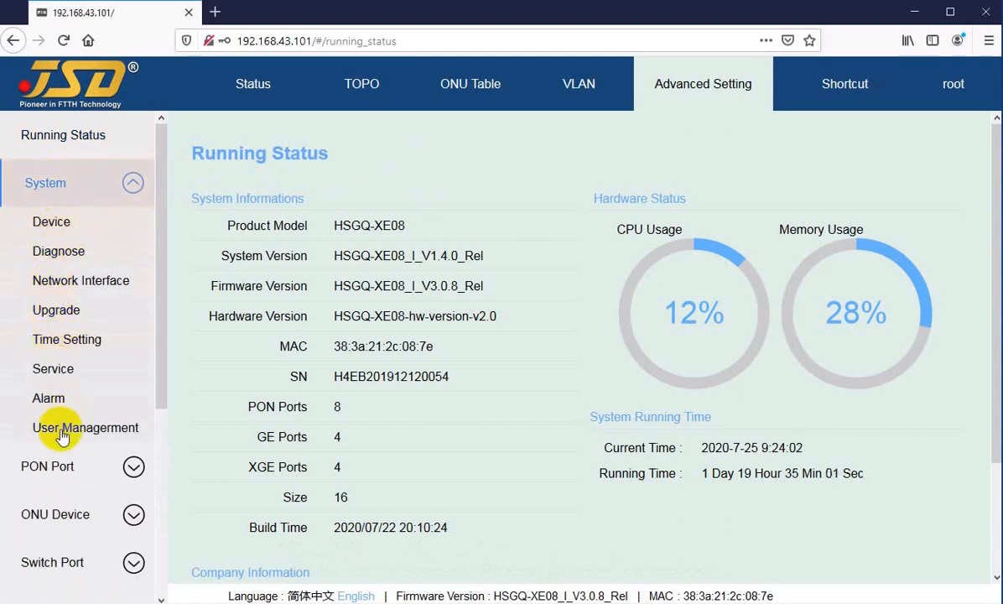
click(53, 226)
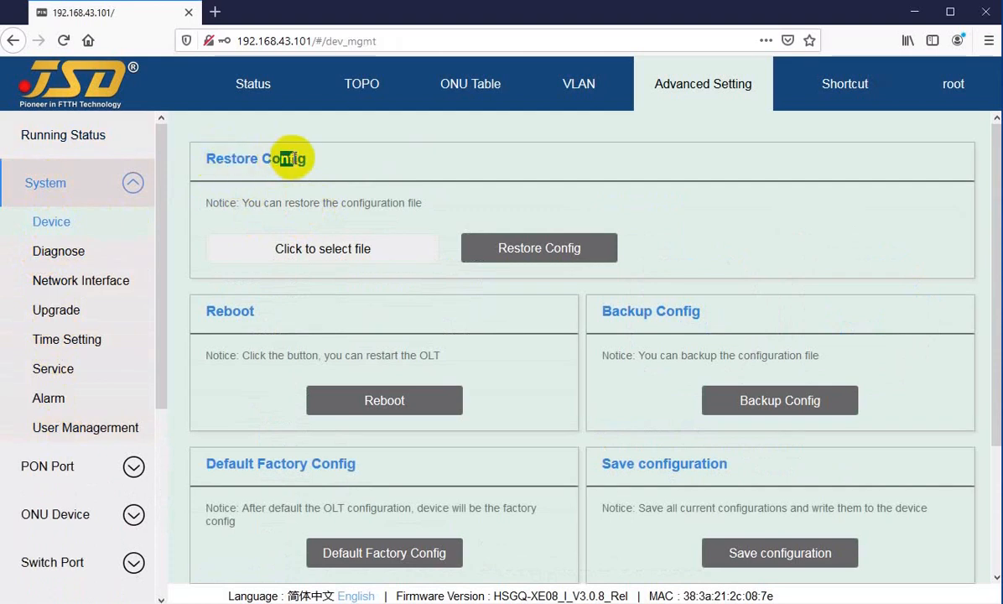
drag(218, 203, 233, 203)
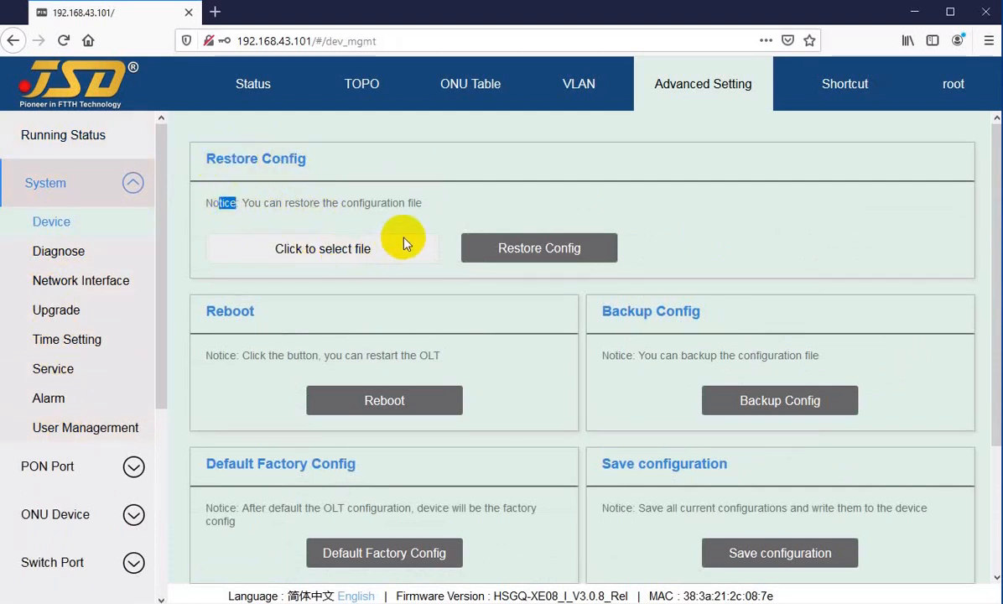
click(539, 217)
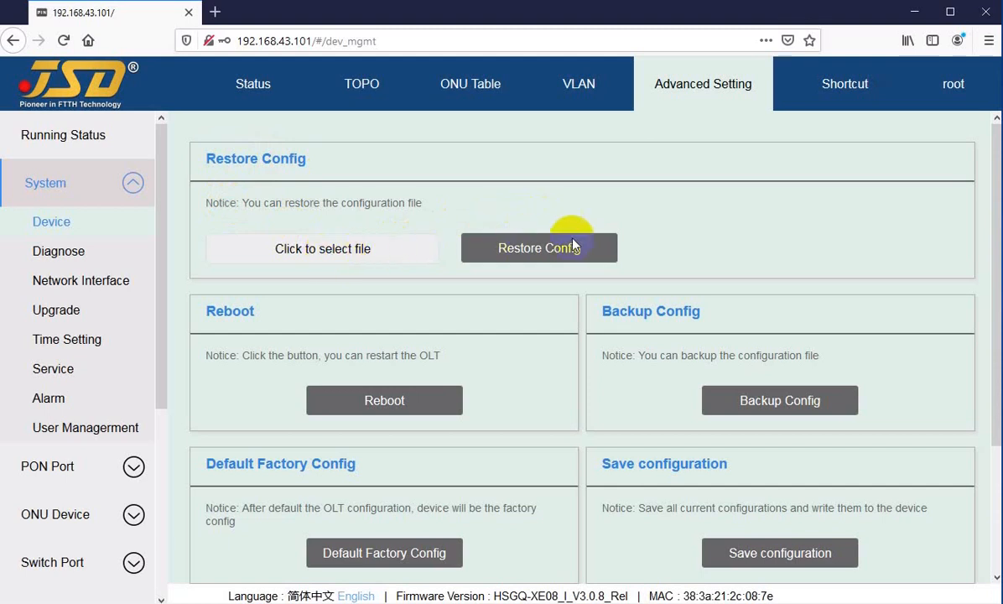
Choose oltconfigdefault.txt from the Firmware folder as the configuration file for Restore Config.
click(608, 247)
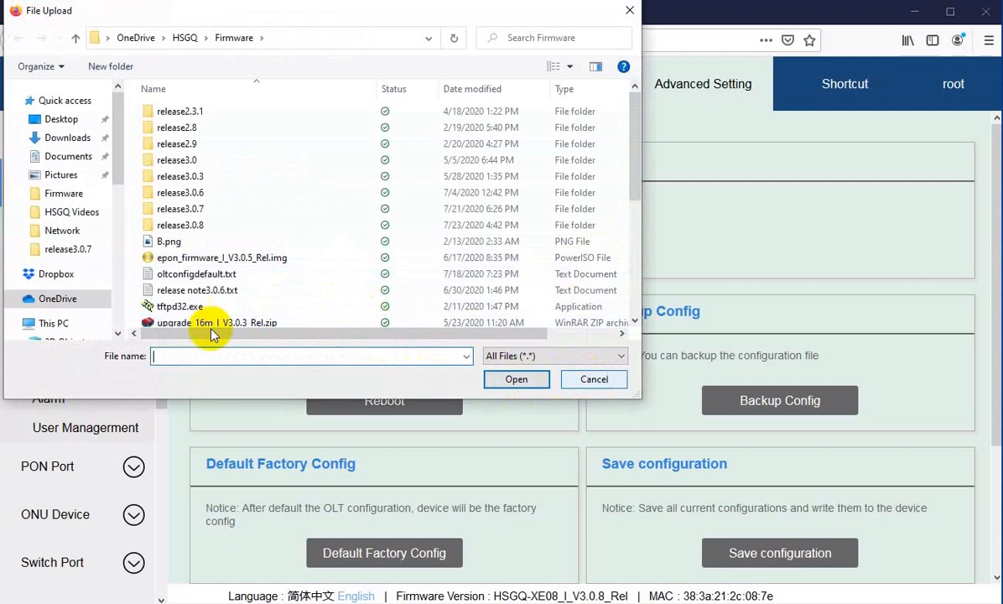
click(168, 275)
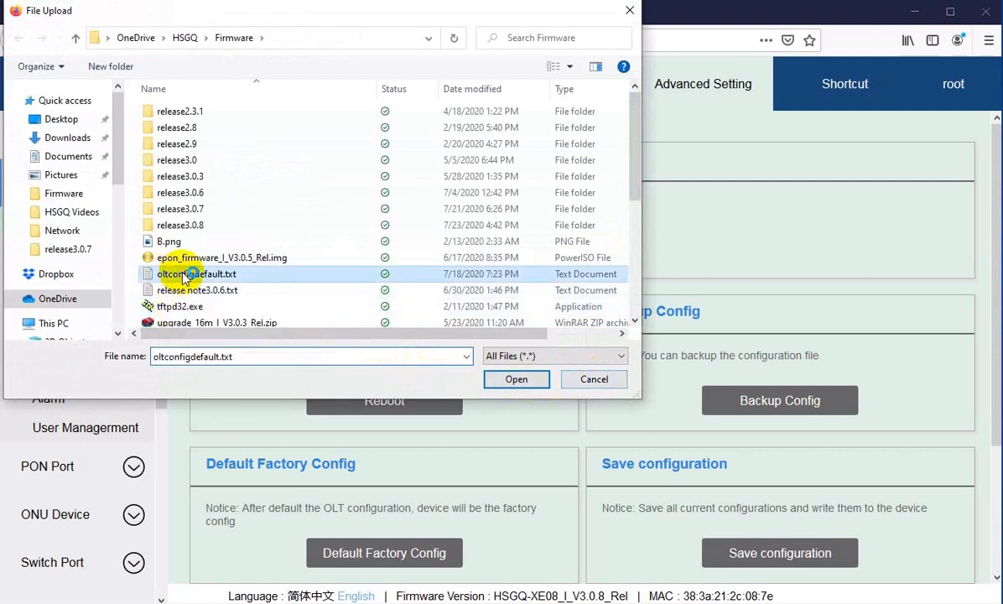
click(514, 381)
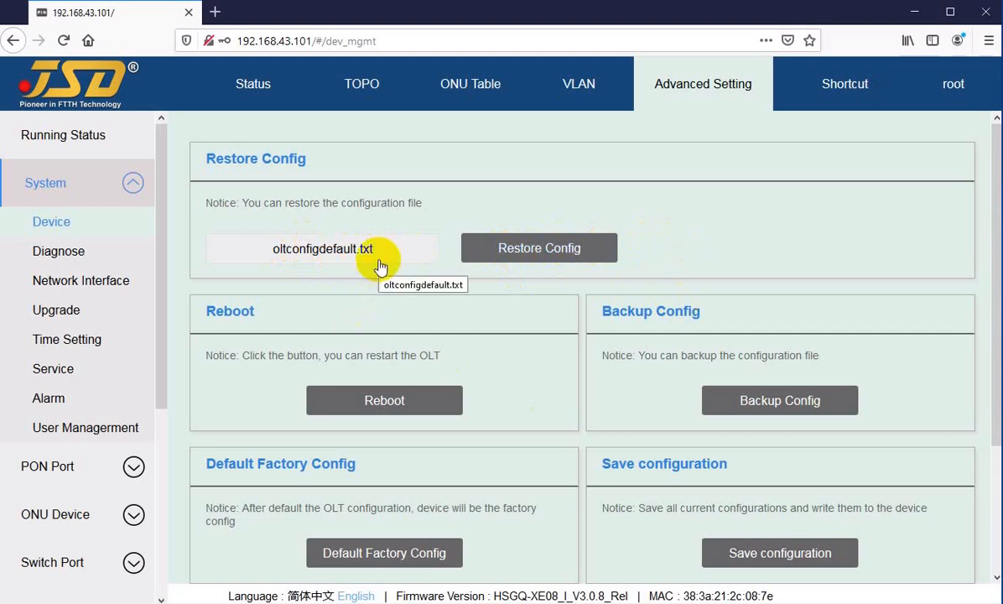
scroll(379, 266, down, 2)
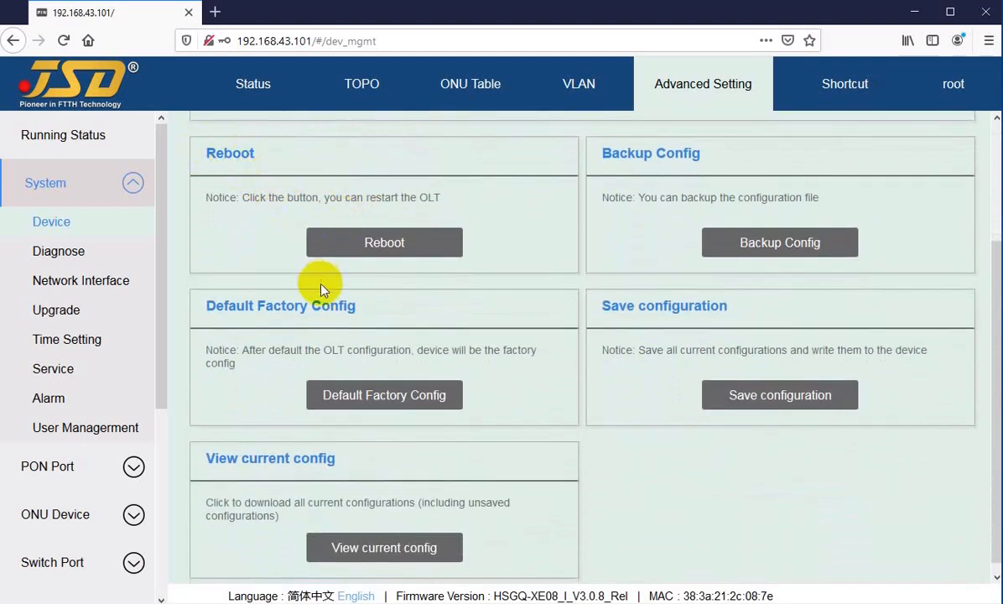
Preview the Reboot confirmation and the Backup Config download of oltconfig.txt with Save File selected, cancelling both.
click(383, 246)
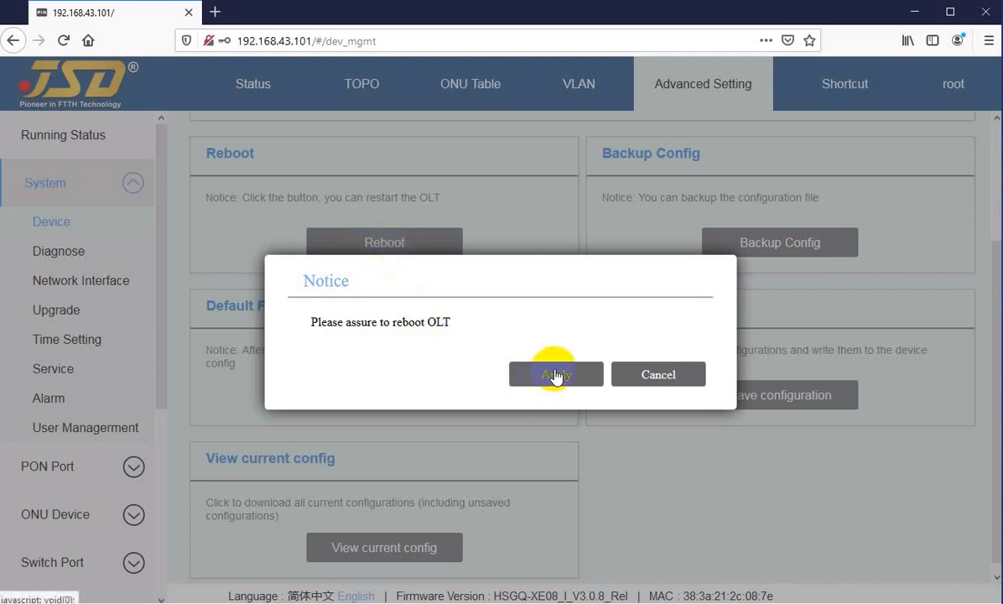
click(635, 377)
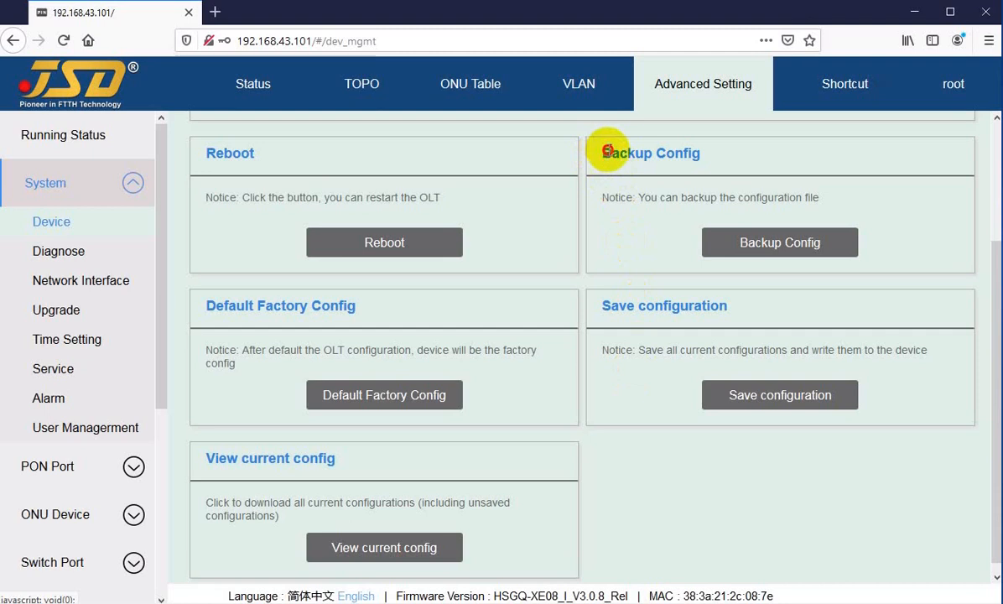
drag(595, 151, 677, 153)
click(681, 154)
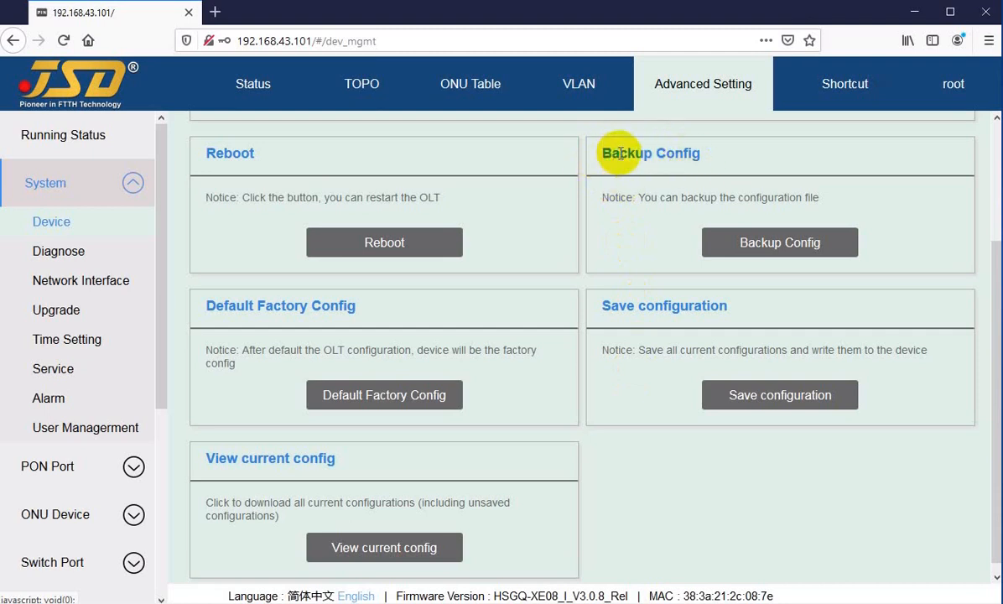
click(755, 244)
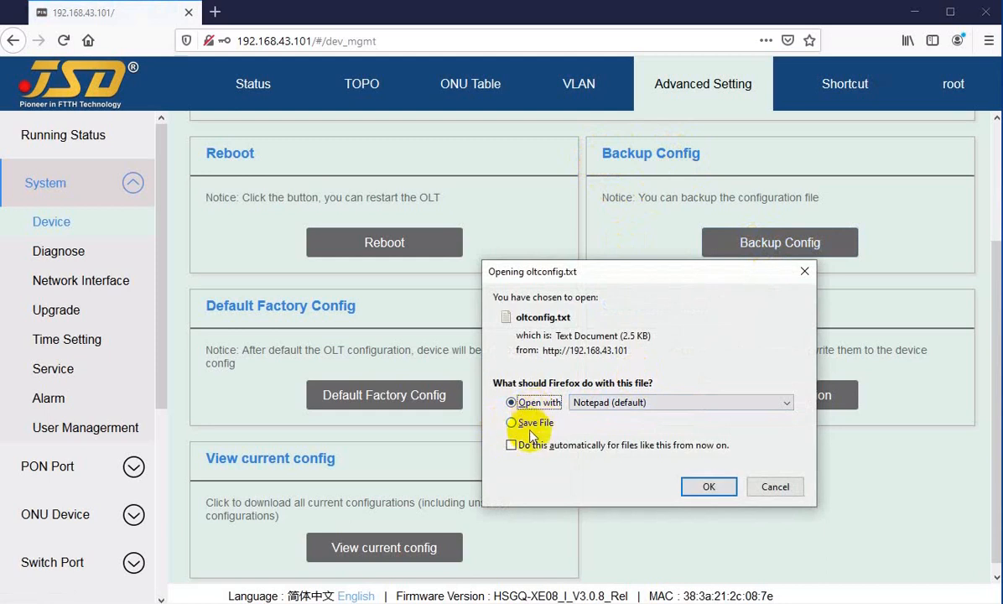
click(520, 426)
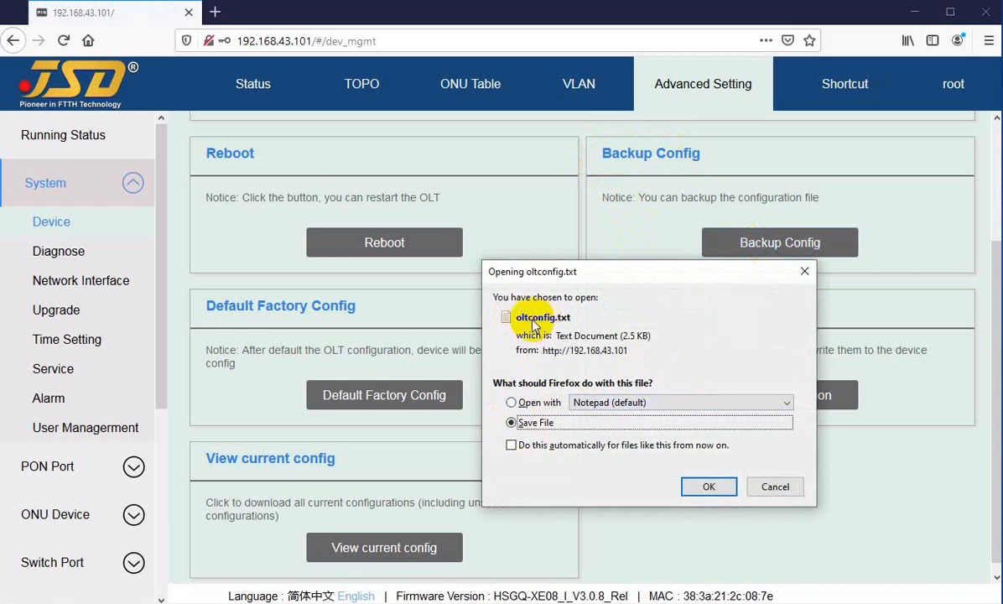
click(773, 487)
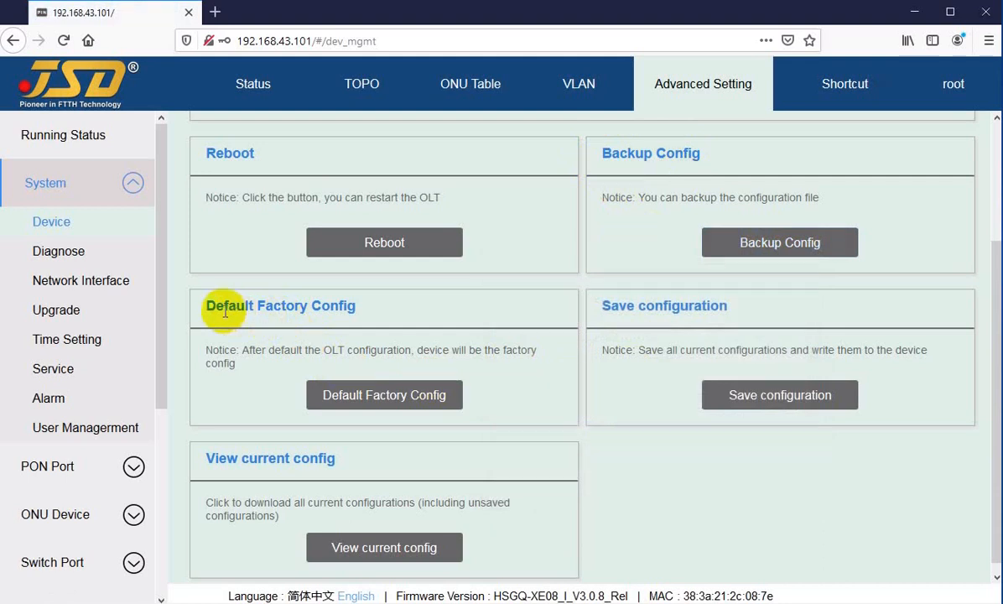
Preview the confirmation notices for Default Factory Config and Save configuration, cancelling both.
drag(206, 307, 342, 307)
click(265, 372)
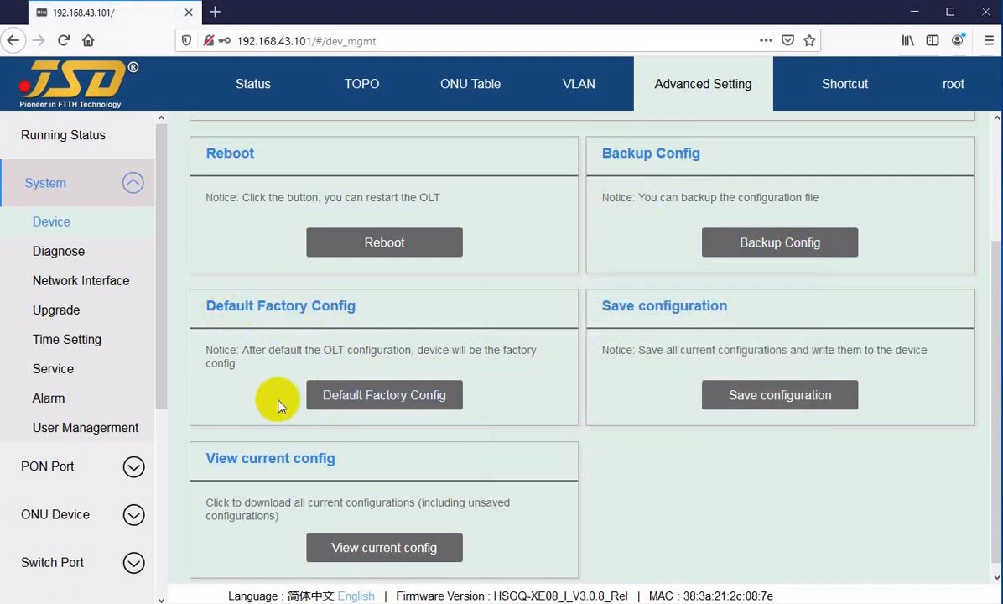
click(352, 409)
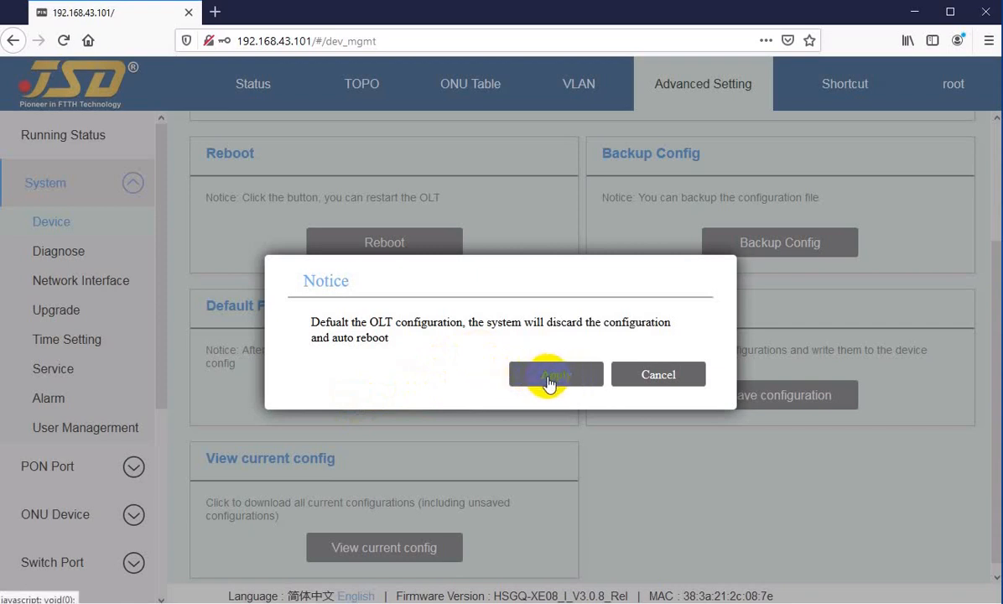
click(640, 375)
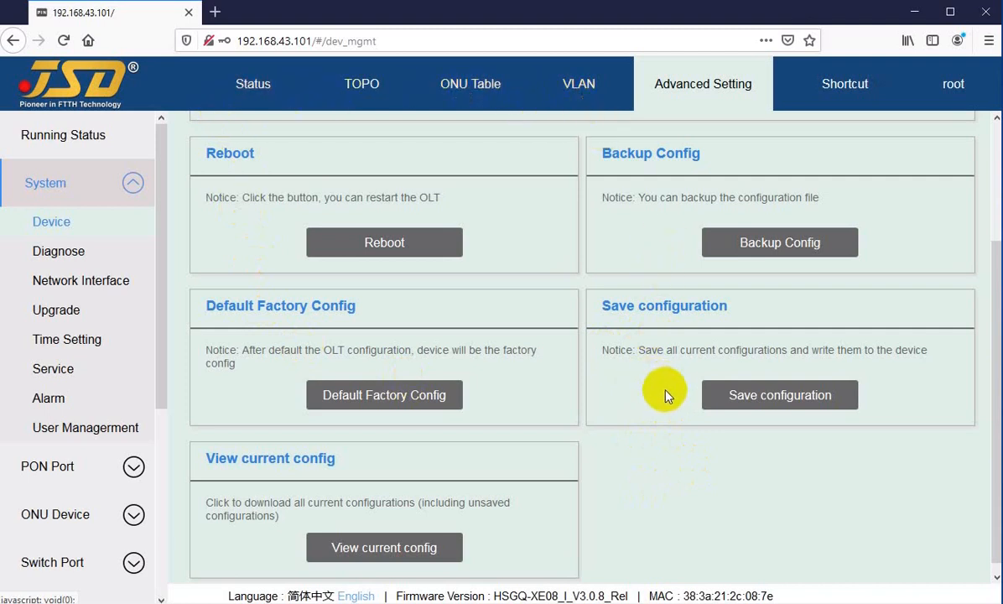
click(749, 400)
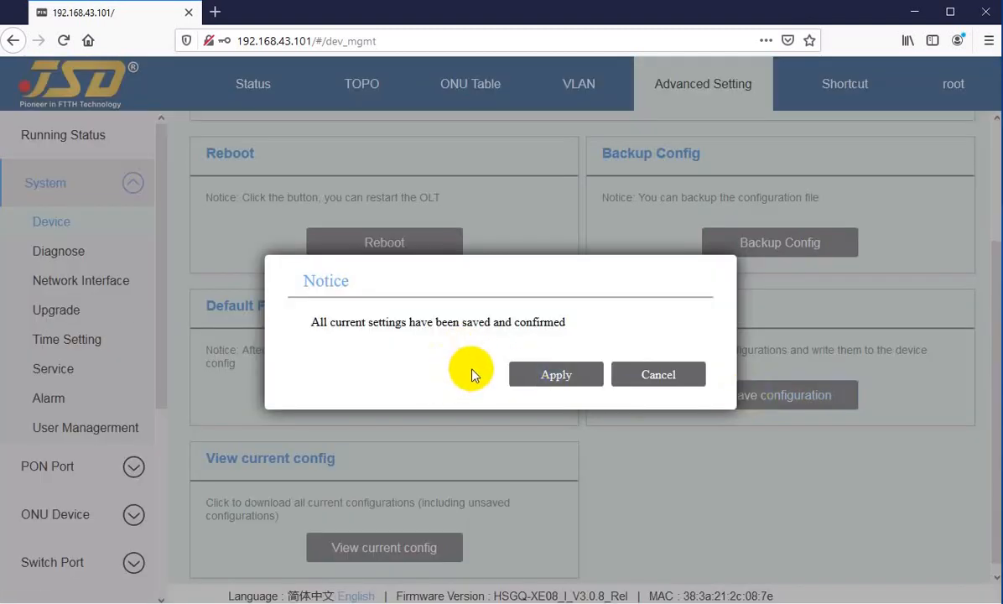
click(651, 376)
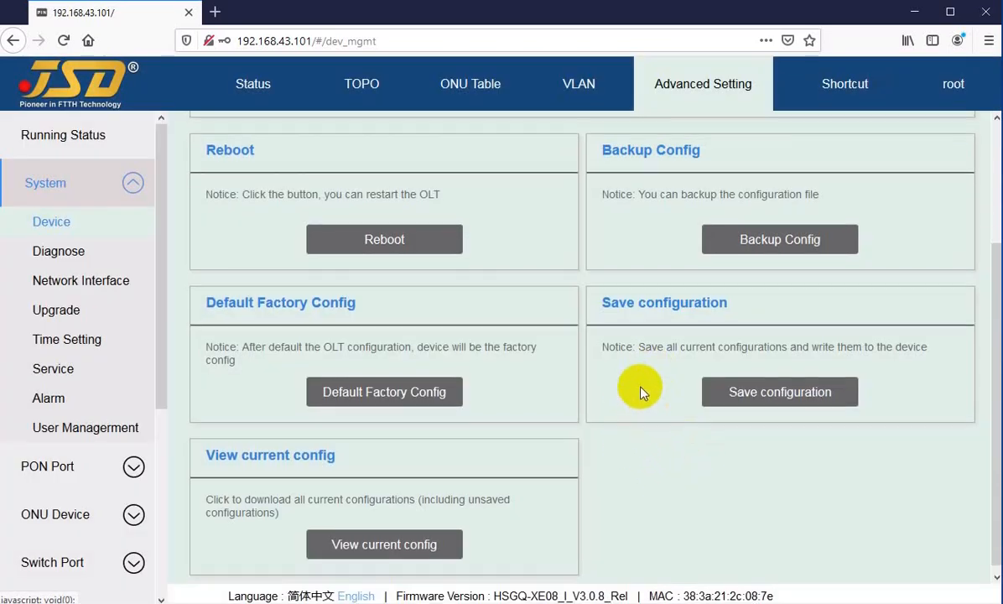
Preview the confirmation notice for downloading the current configuration, including unsaved settings, and cancel it.
scroll(641, 394, down, 1)
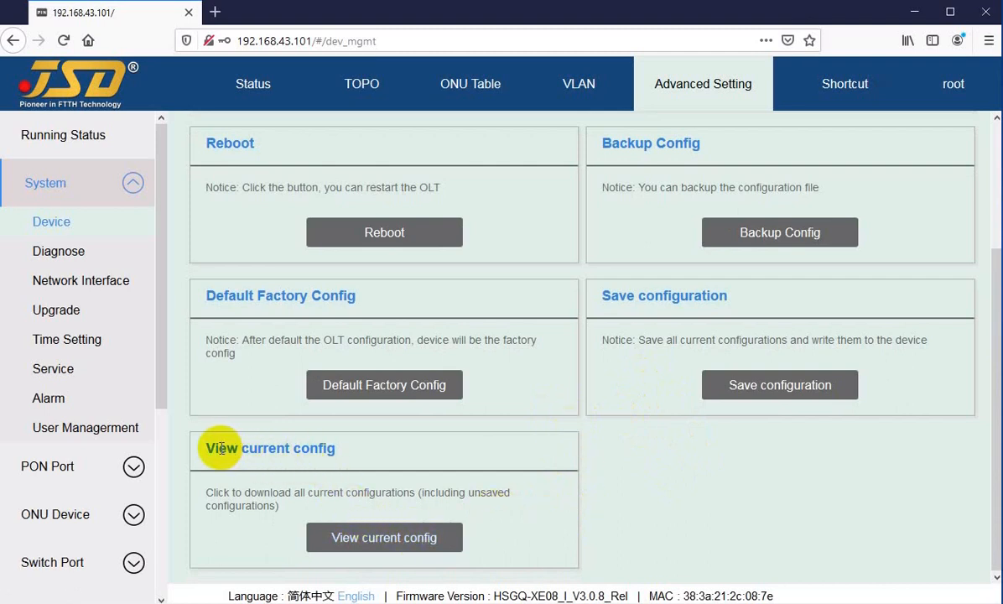
drag(221, 449, 312, 449)
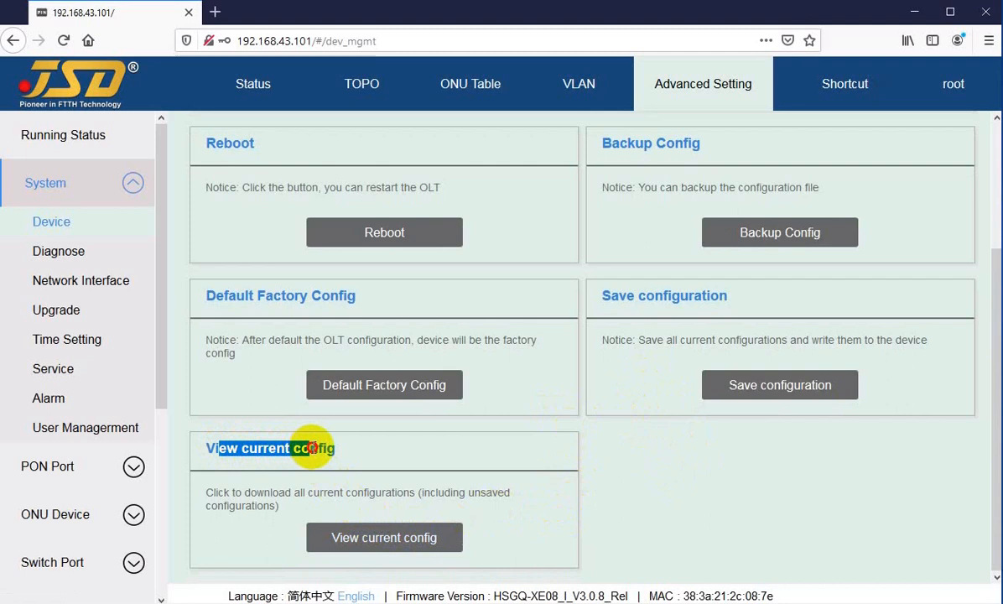
click(319, 448)
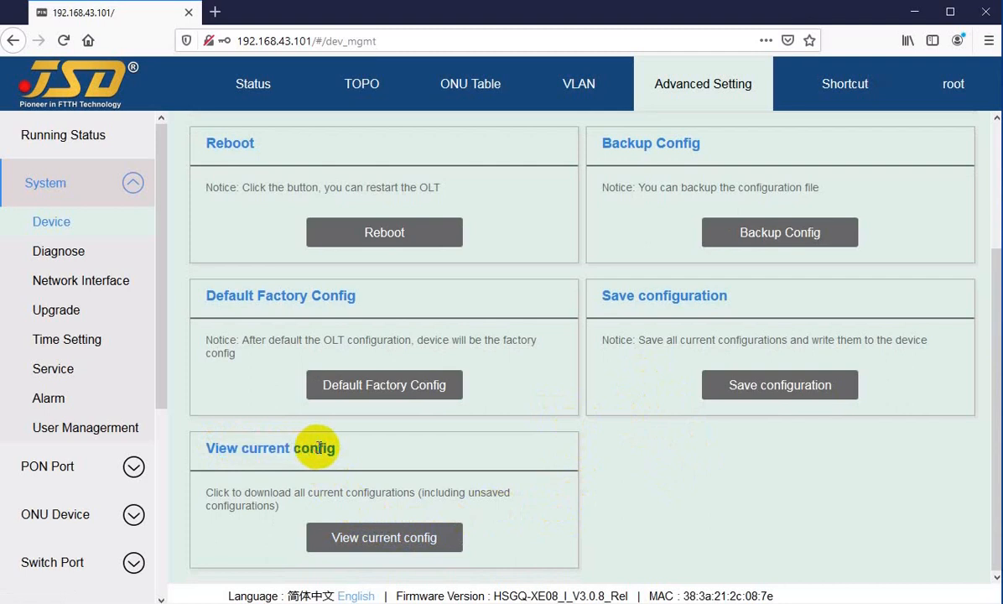
click(385, 539)
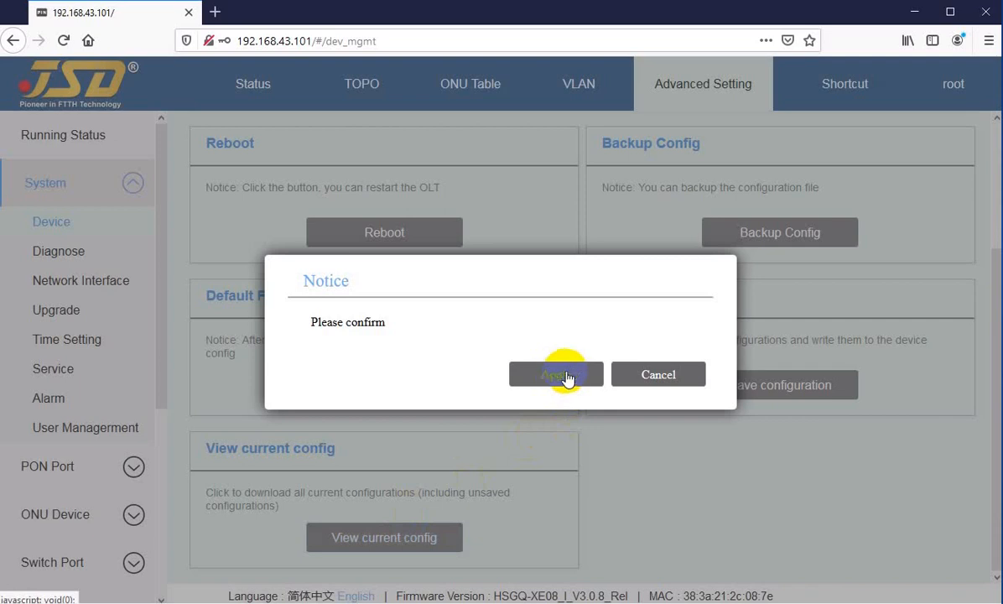
click(655, 379)
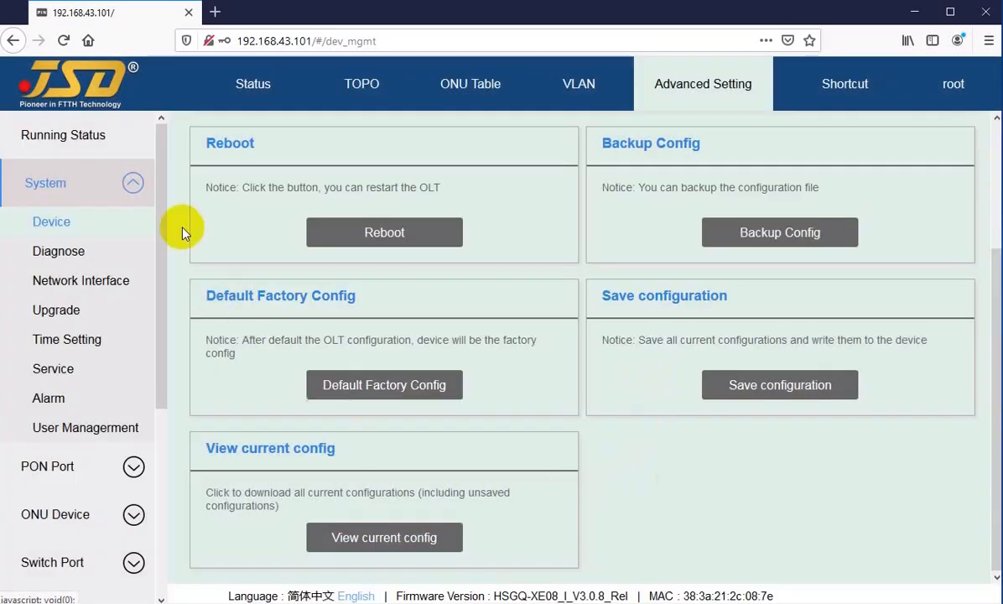
Go to the System category's Diagnose page and set the ping test's Out Interface to vlanif-12.
click(56, 253)
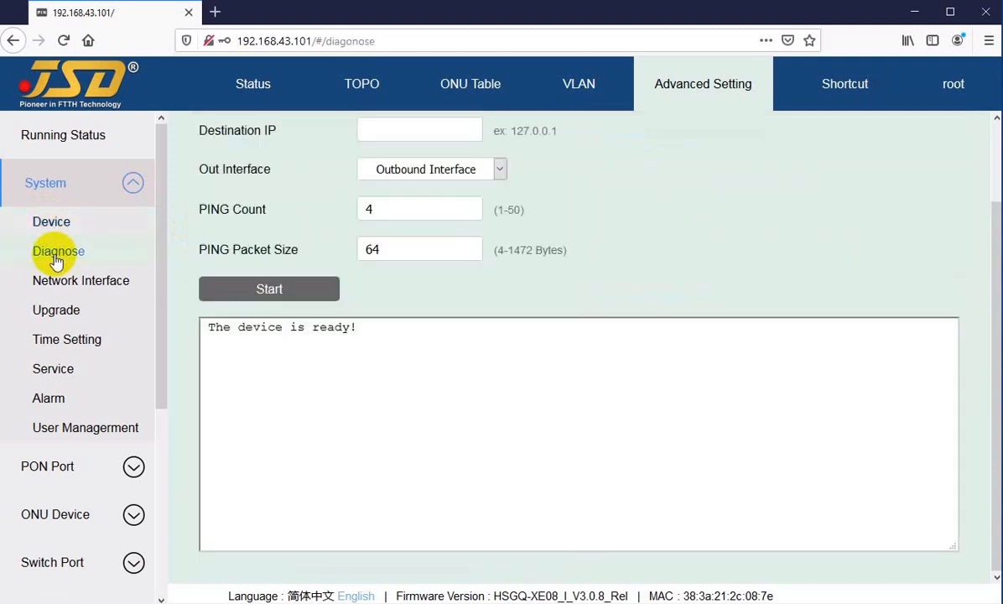
click(383, 132)
scroll(353, 408, up, 2)
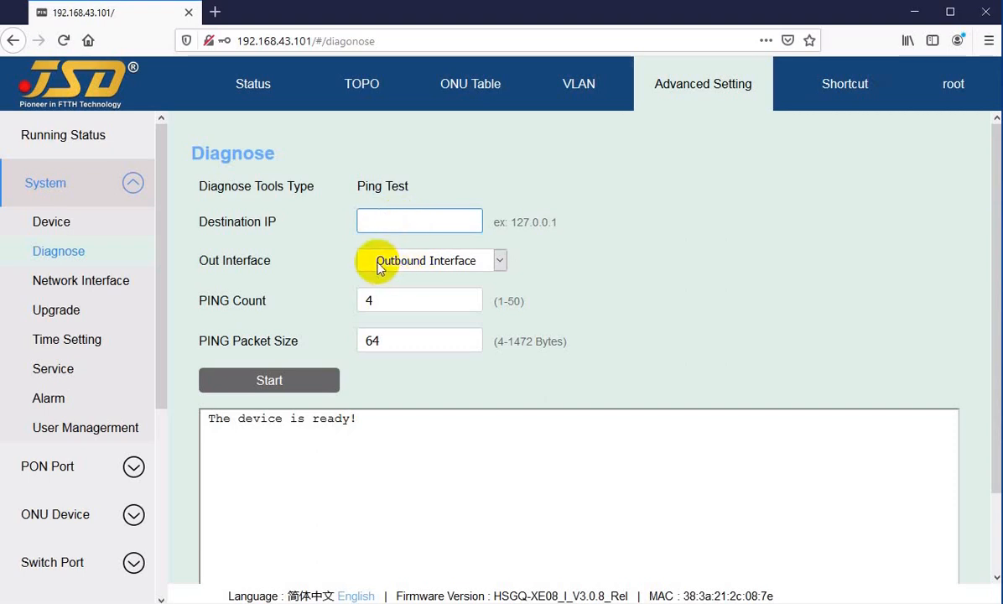
click(409, 262)
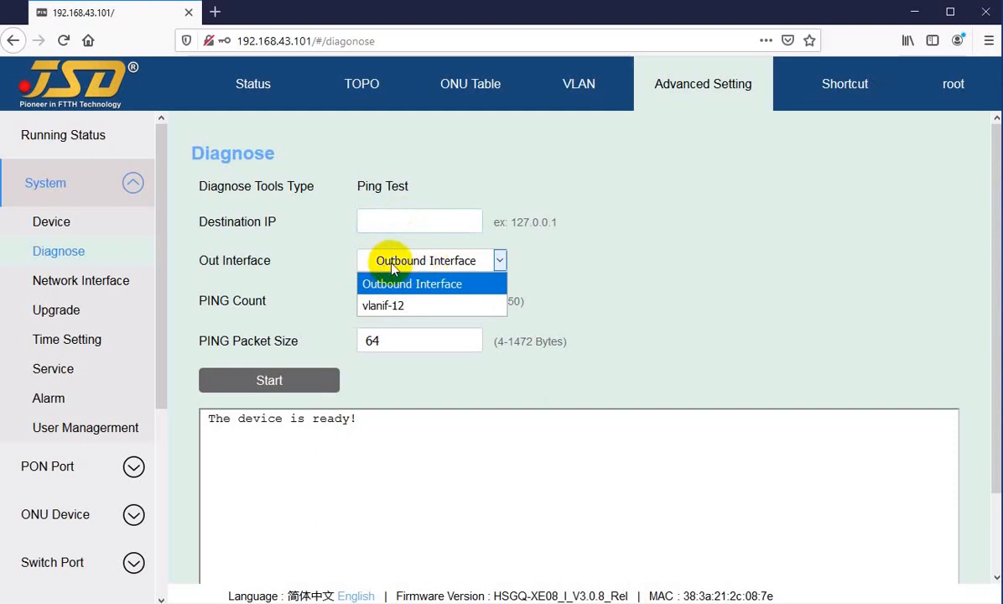
click(391, 267)
click(387, 266)
click(388, 266)
click(395, 221)
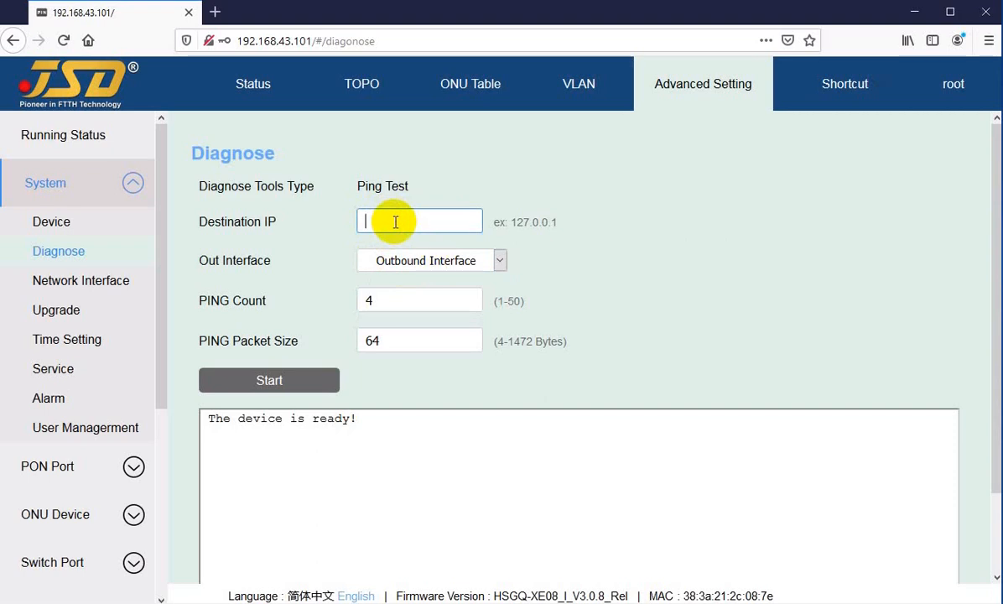
click(392, 260)
click(386, 302)
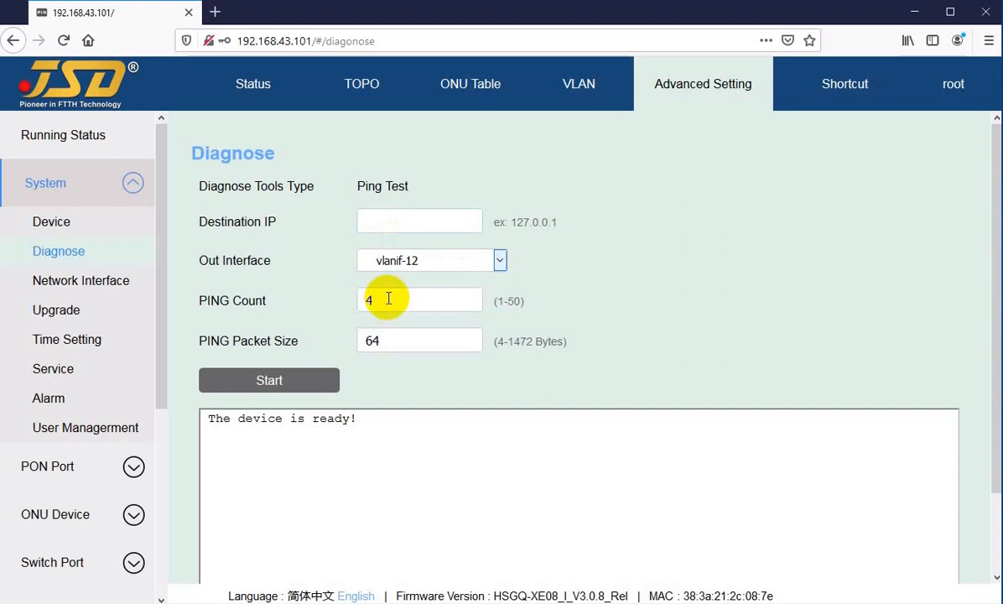
Set the ping test's Destination IP to 192.168.100.100.
click(399, 221)
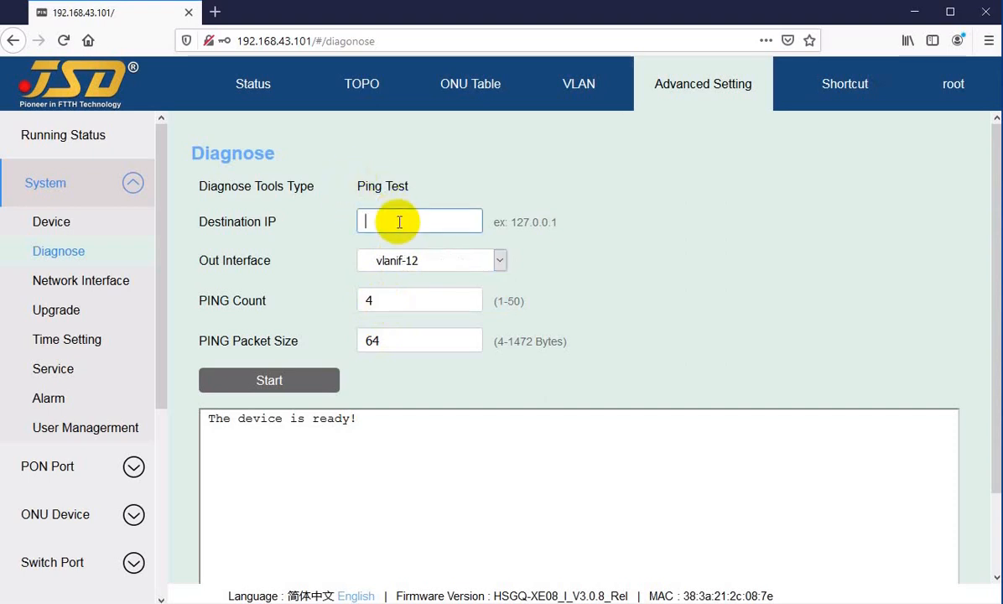
text(168.)
key(Home)
text(192.)
click(431, 222)
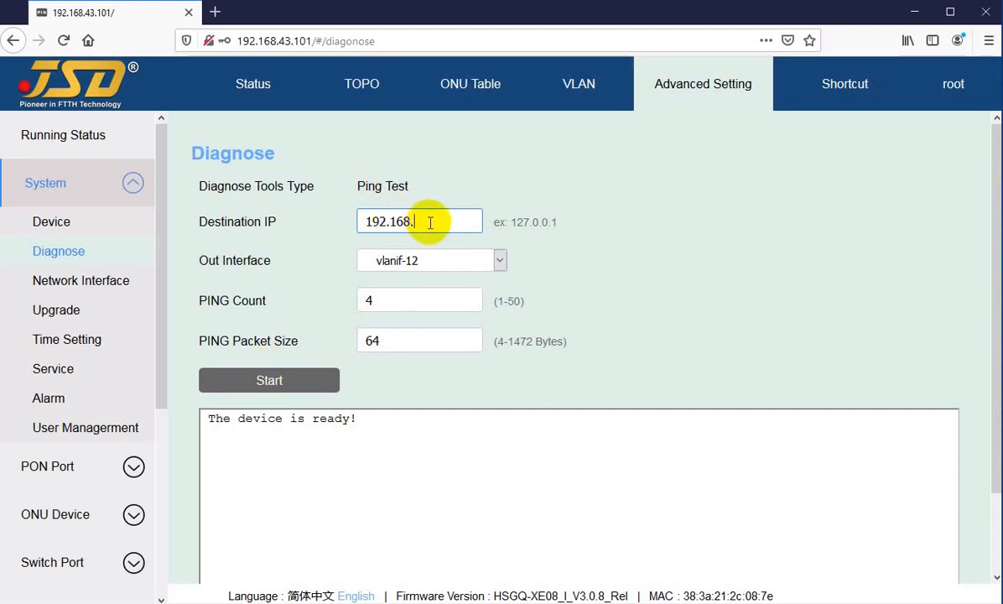
text(100.100)
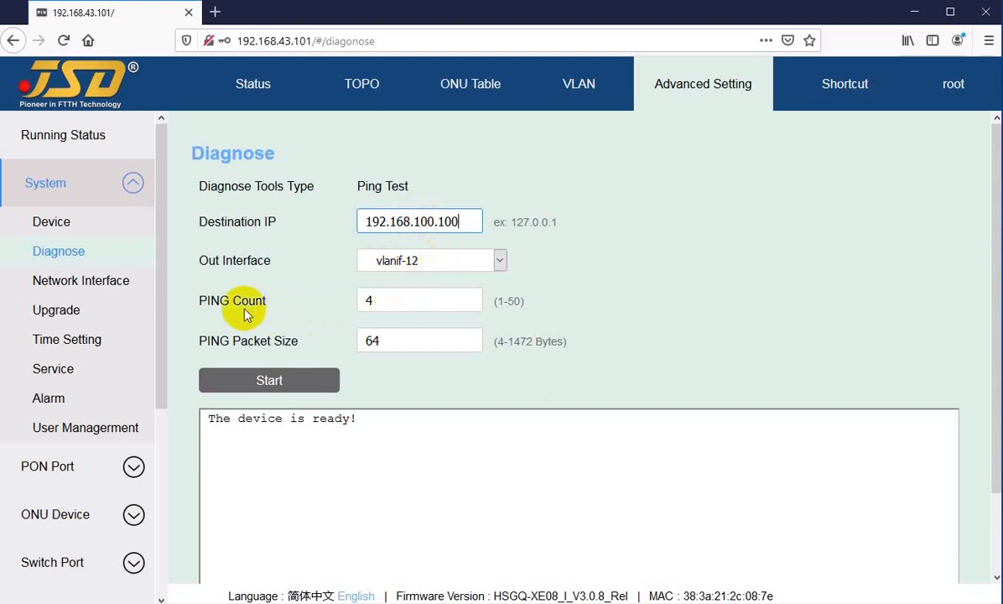
Examine the ping test's PING Count and PING Packet Size settings and their allowed ranges.
mouse_move(363, 299)
mouse_down()
mouse_move(387, 302)
mouse_move(358, 300)
mouse_up()
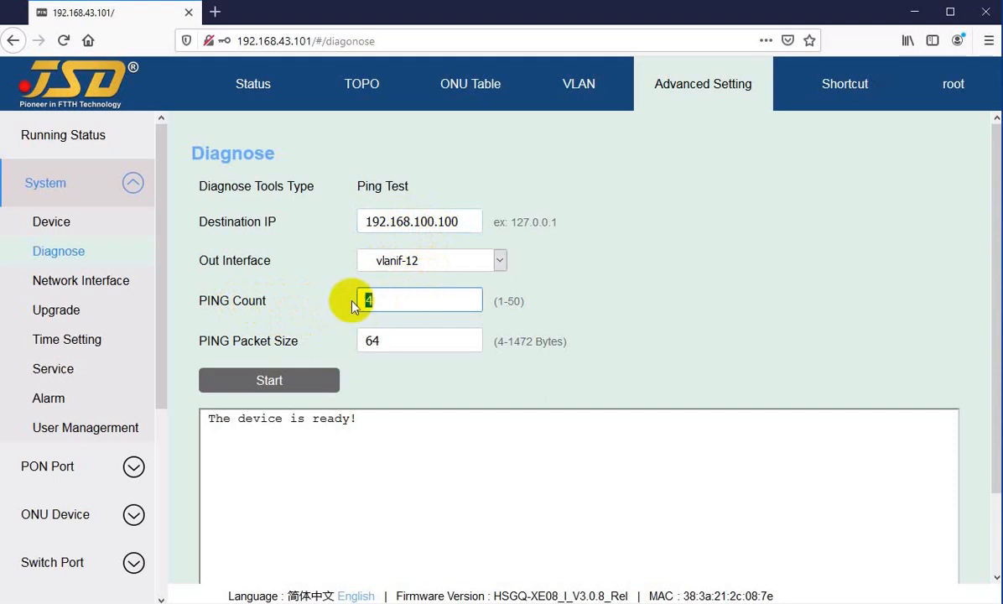
click(501, 299)
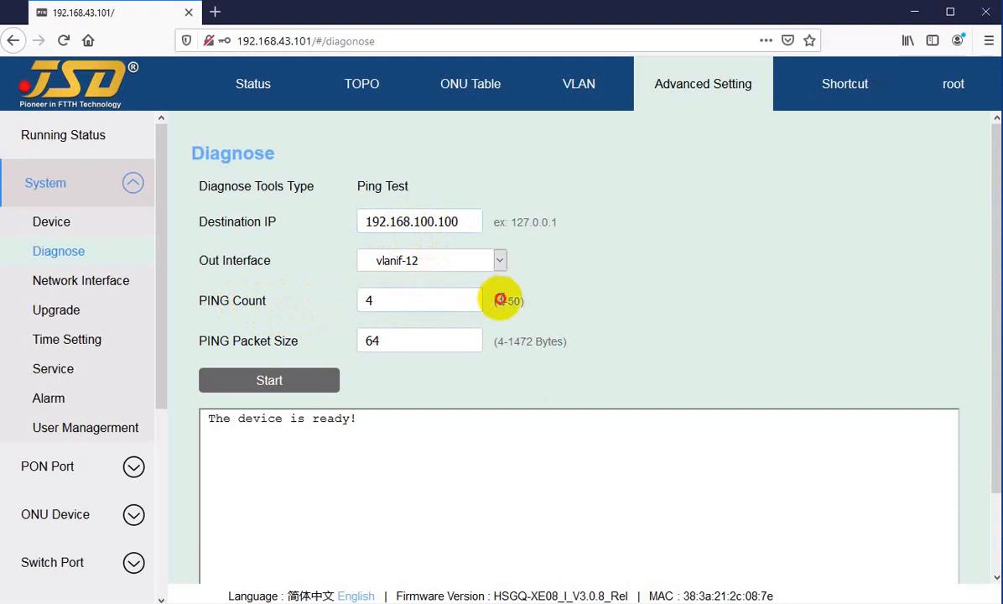
click(392, 301)
drag(211, 341, 252, 342)
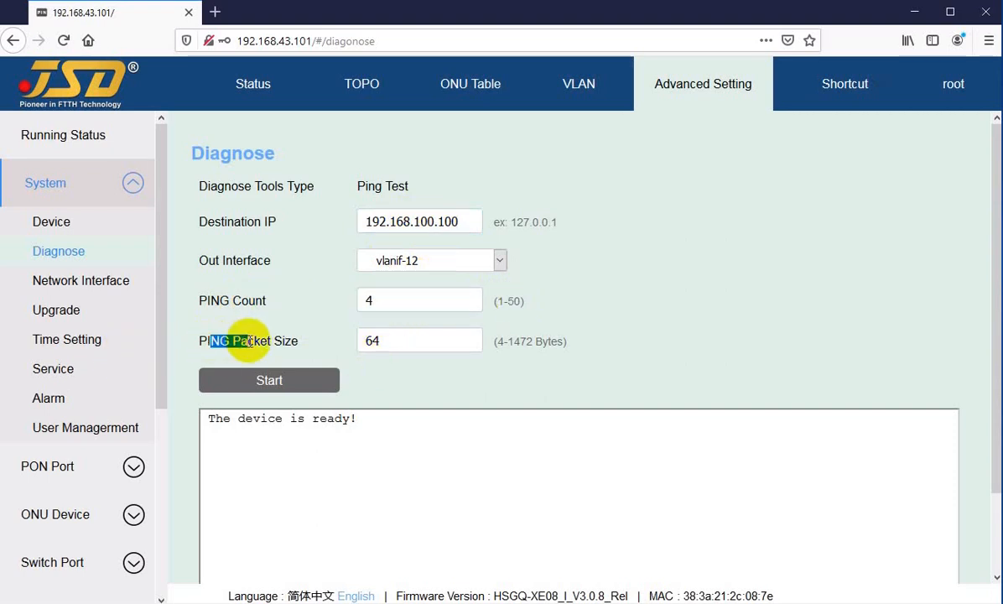
click(250, 341)
click(387, 341)
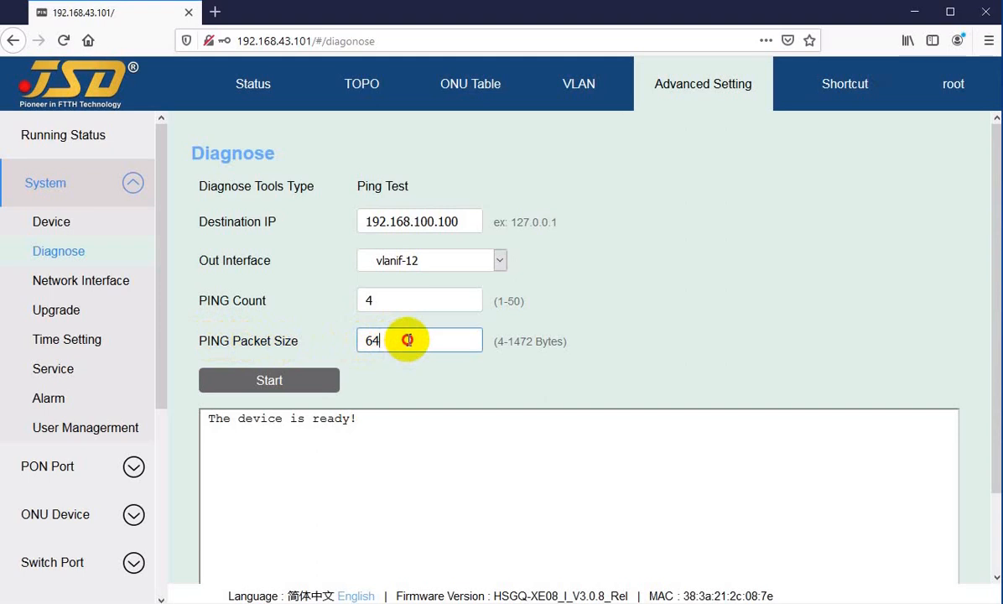
drag(405, 338, 372, 339)
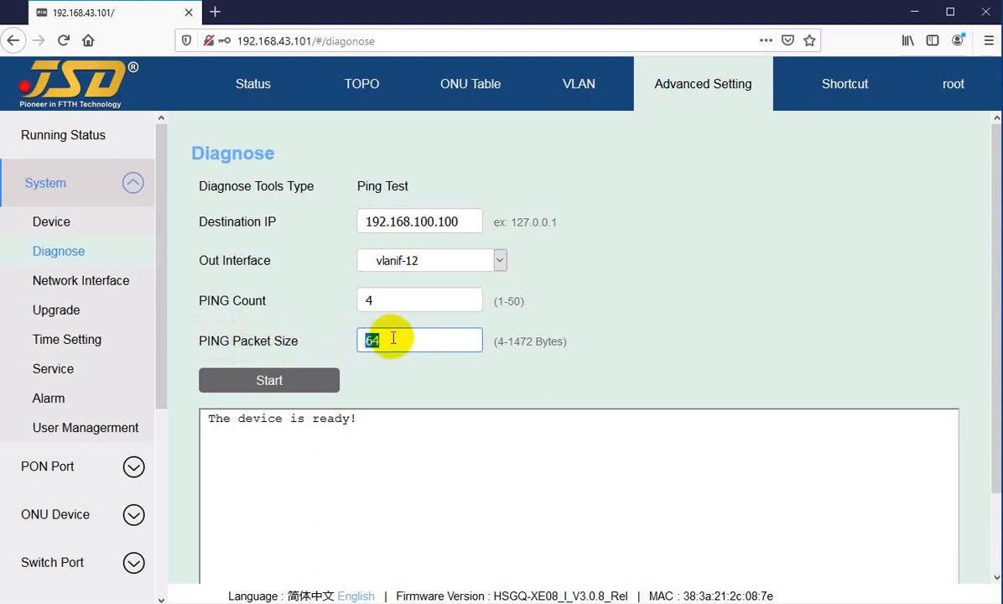
click(391, 339)
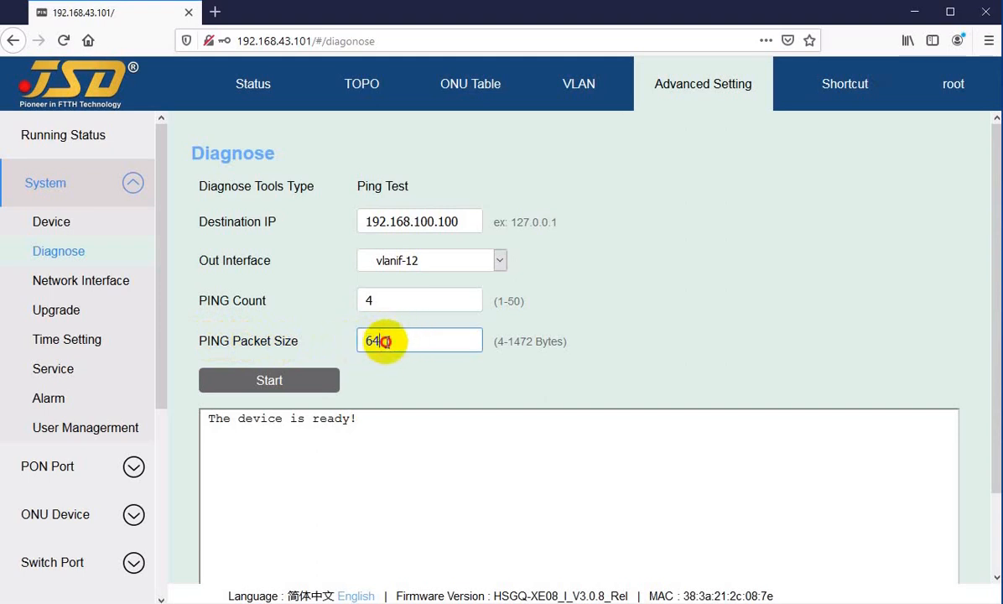
Run the ping test to 192.168.100.100 and read the packet statistics in the output.
click(282, 382)
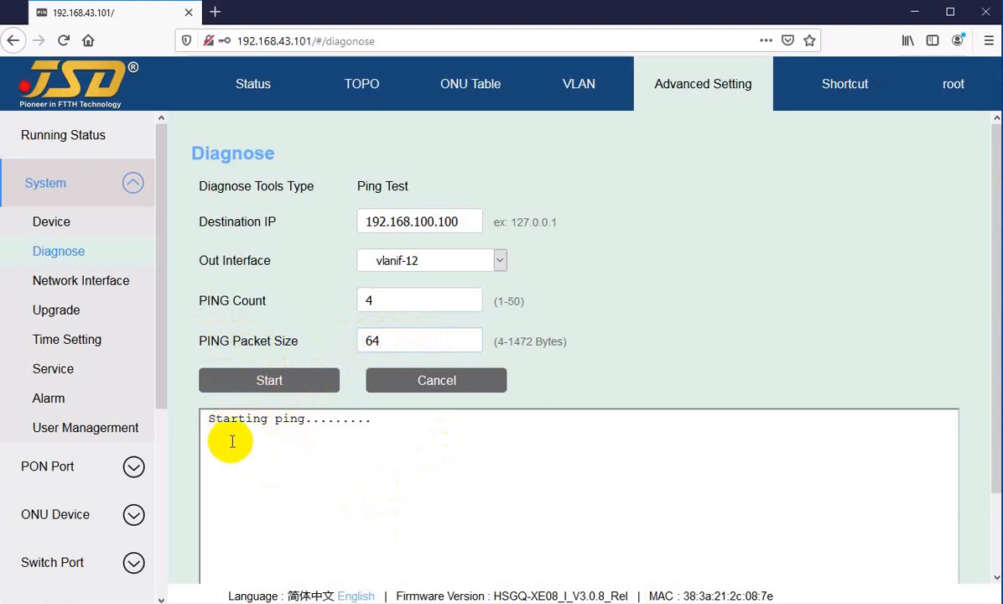
scroll(286, 473, down, 1)
scroll(286, 474, down, 2)
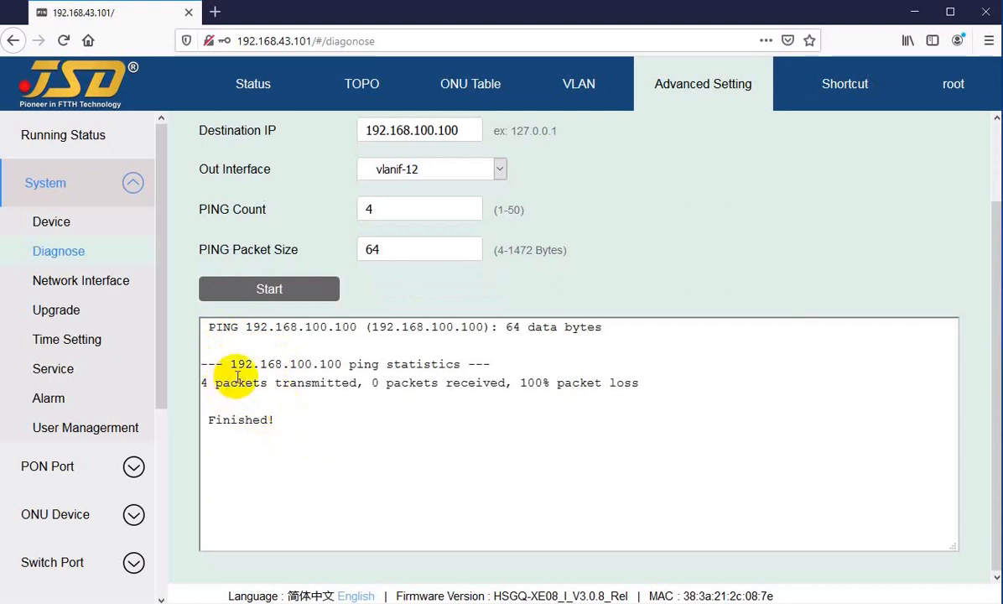
drag(239, 382, 633, 387)
click(438, 419)
scroll(396, 133, up, 2)
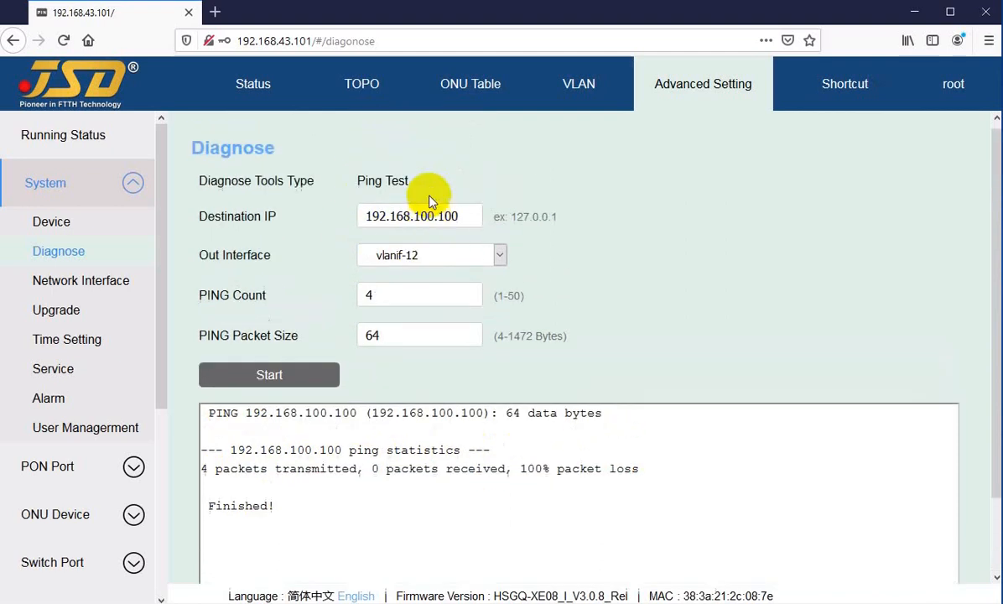
Set the ping test's Destination IP to 192.168.43.100 and start the test.
drag(421, 221, 494, 225)
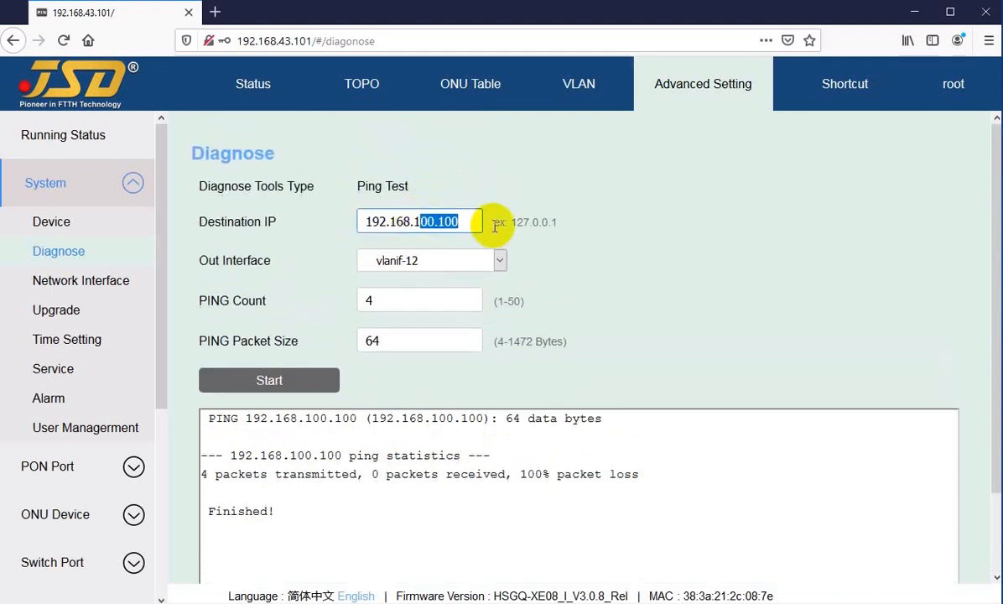
key(BackSpace)
key(BackSpace)
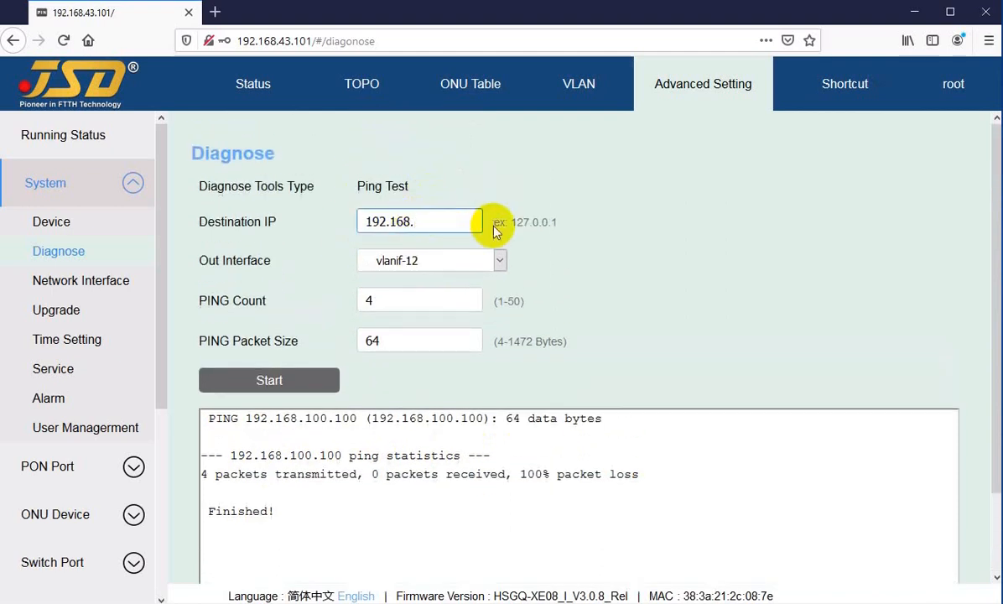
text(43.100)
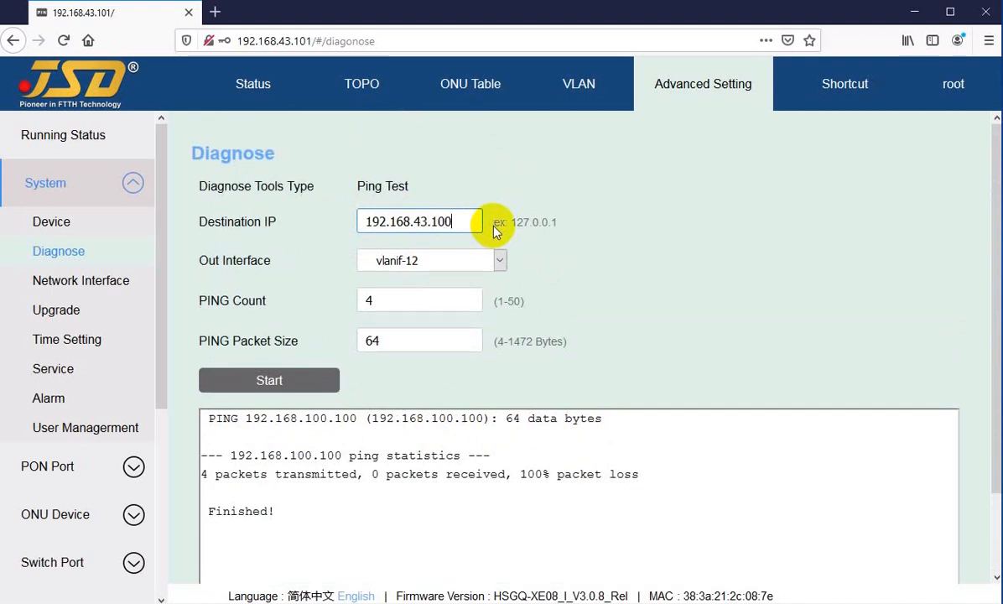
click(260, 380)
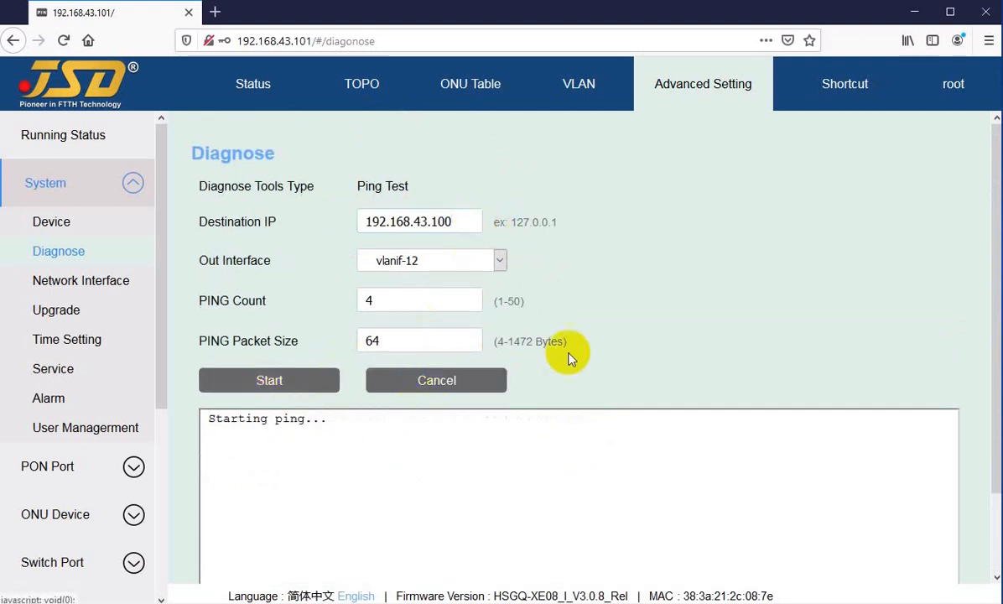
Examine the ping output for 192.168.43.100, including the reply lines, packet loss and response times.
scroll(411, 352, down, 2)
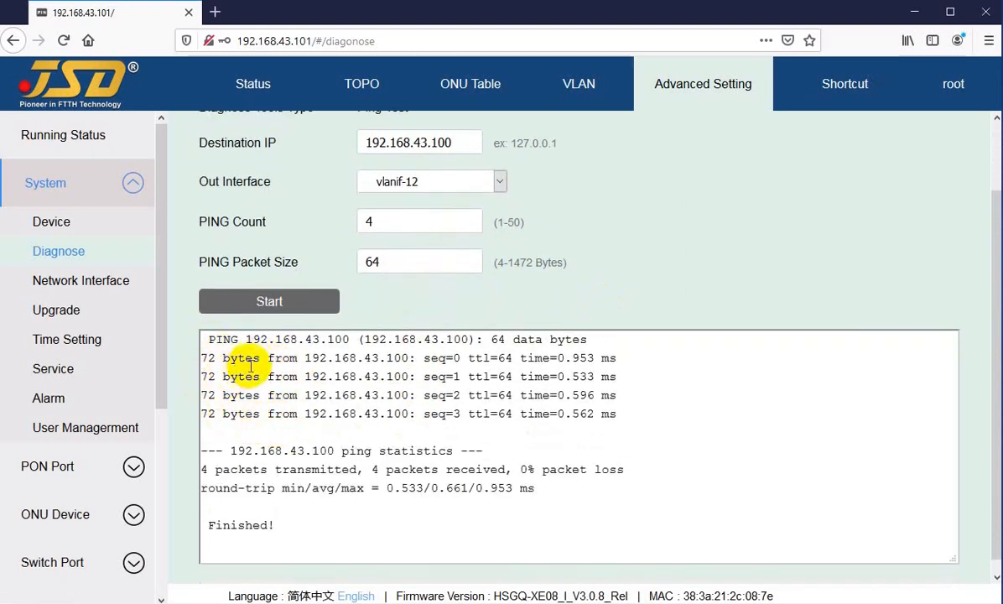
drag(249, 356, 245, 413)
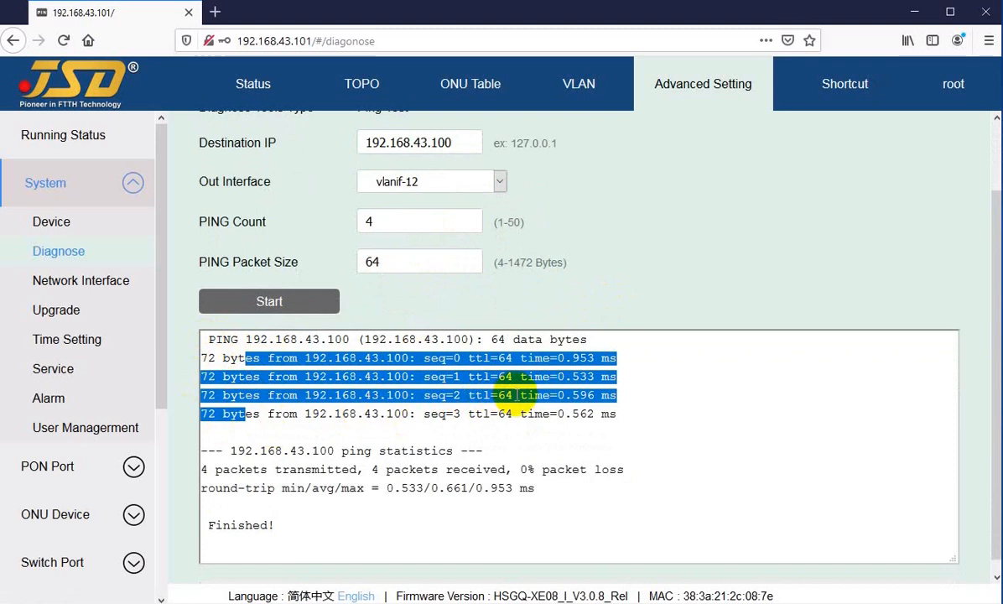
click(451, 411)
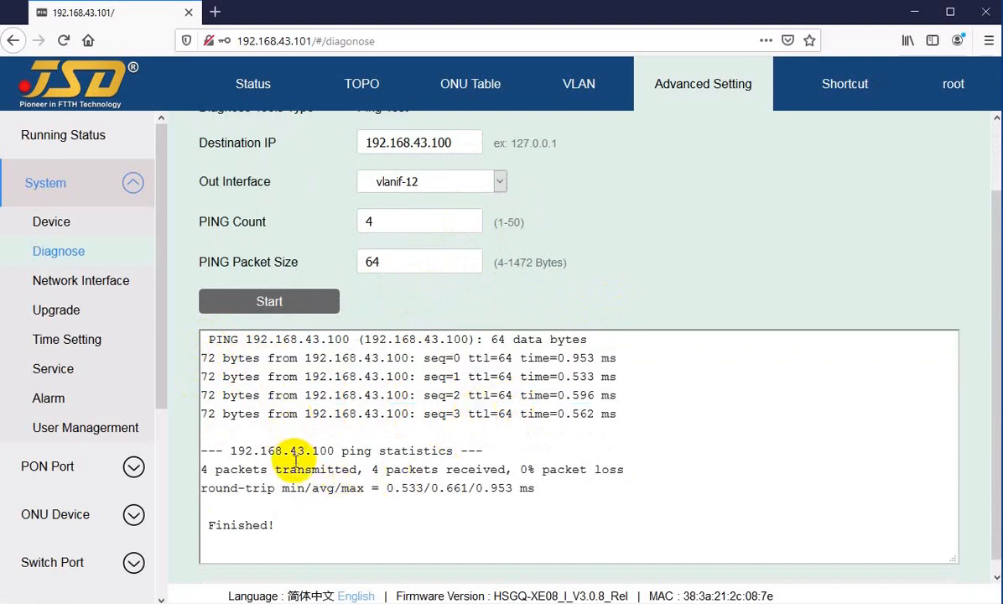
drag(476, 470, 590, 470)
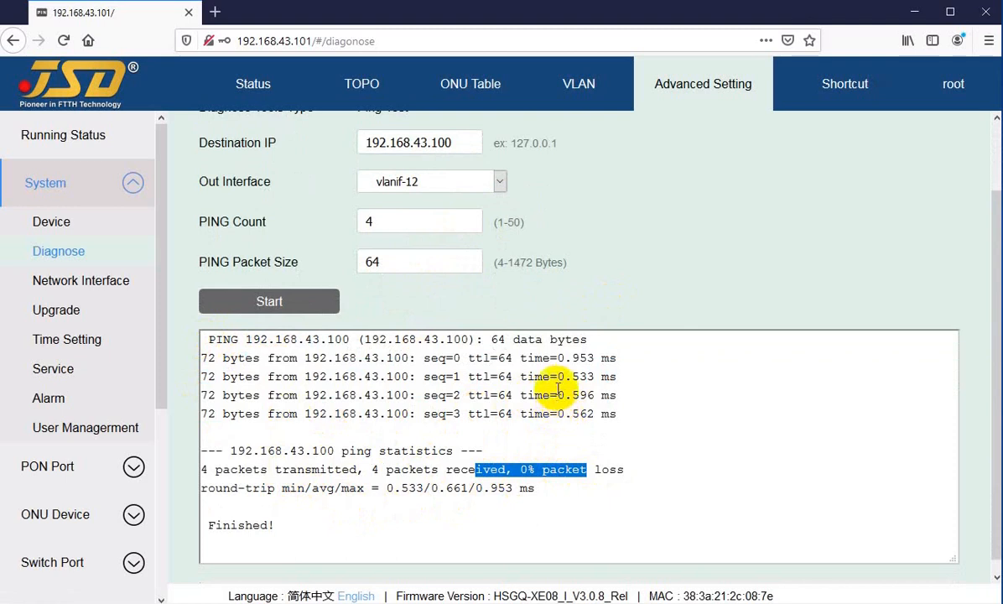
drag(543, 358, 601, 359)
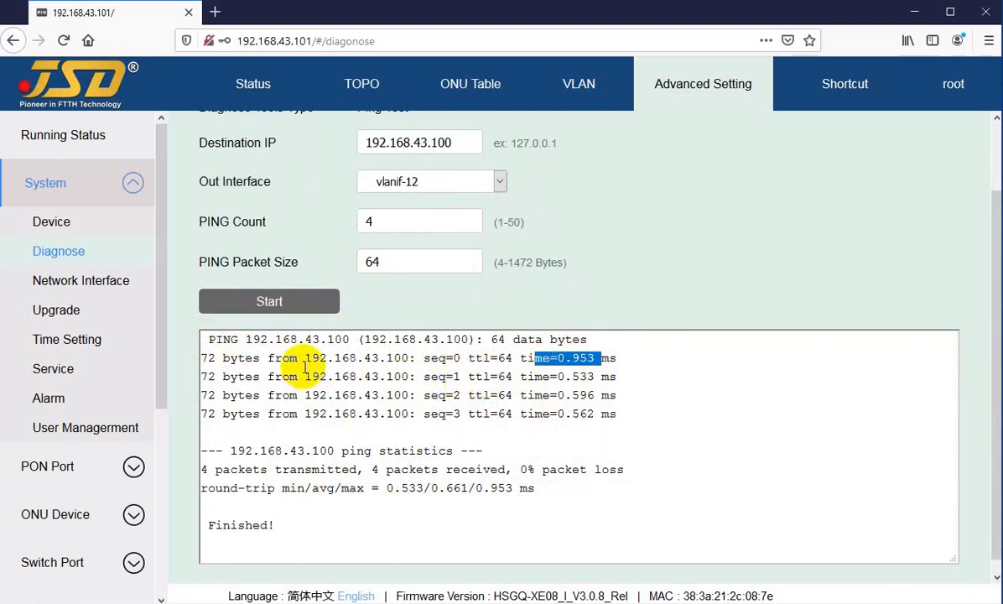
scroll(335, 466, down, 1)
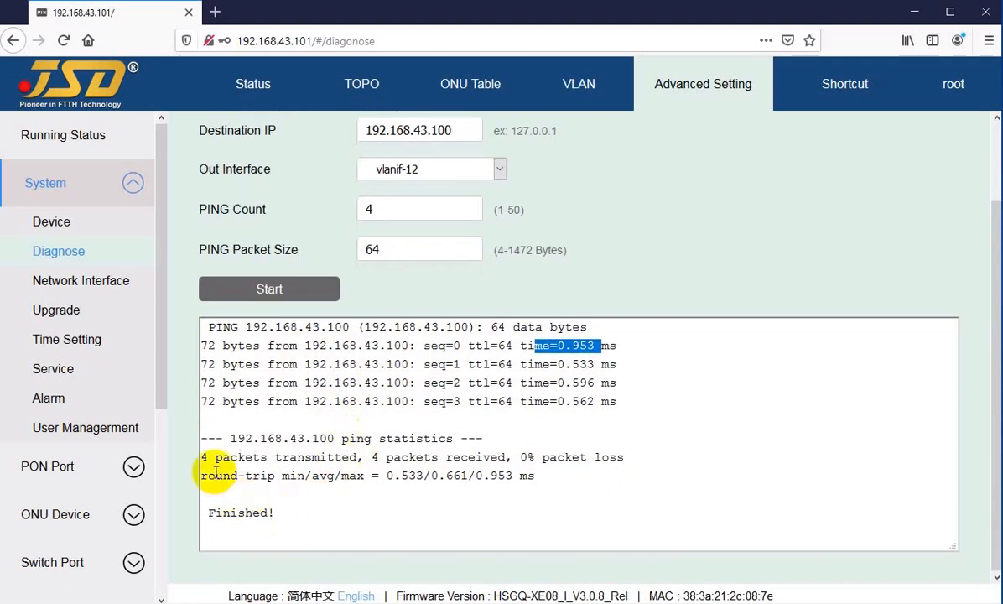
scroll(331, 421, up, 2)
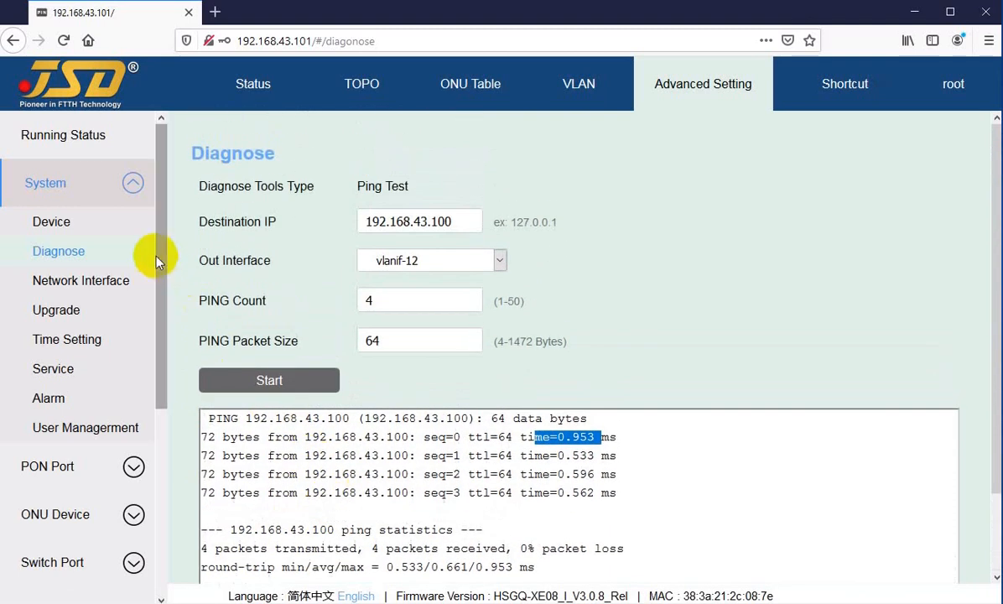
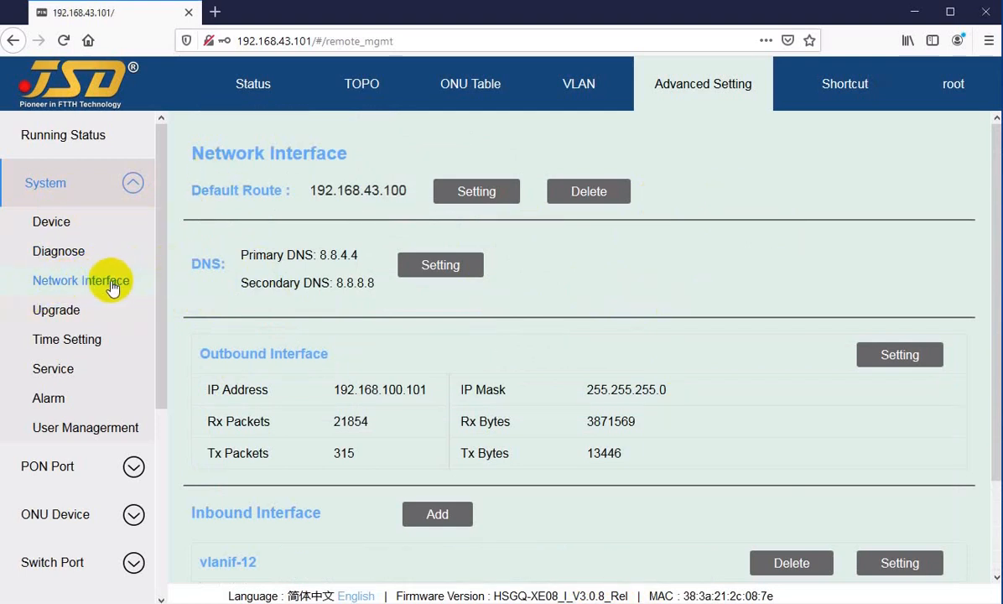
Review the Default Route address in its settings on the Network Interface page and apply it as 192.168.43.100.
drag(235, 154, 245, 154)
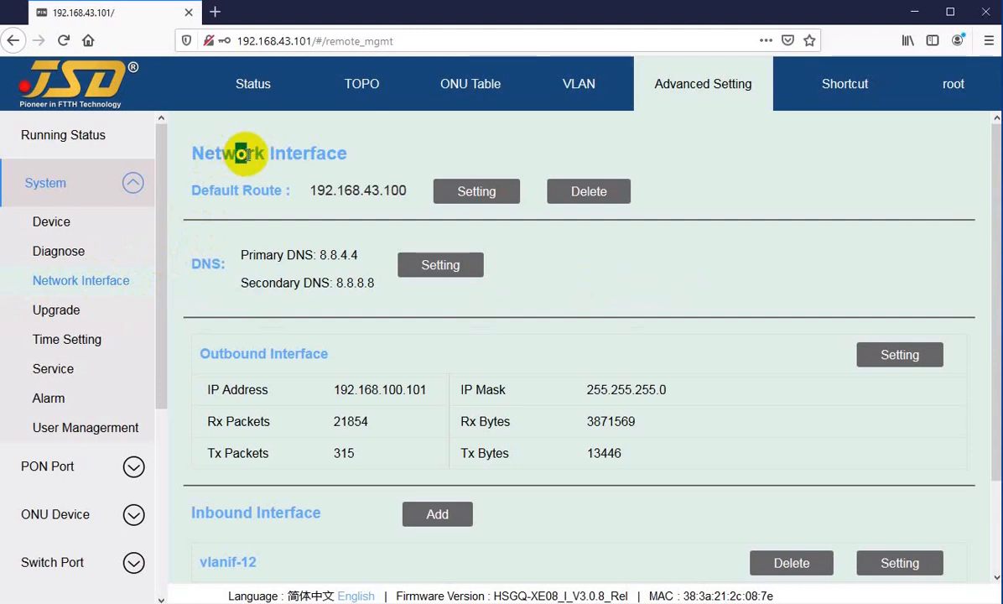
drag(222, 190, 261, 191)
click(468, 197)
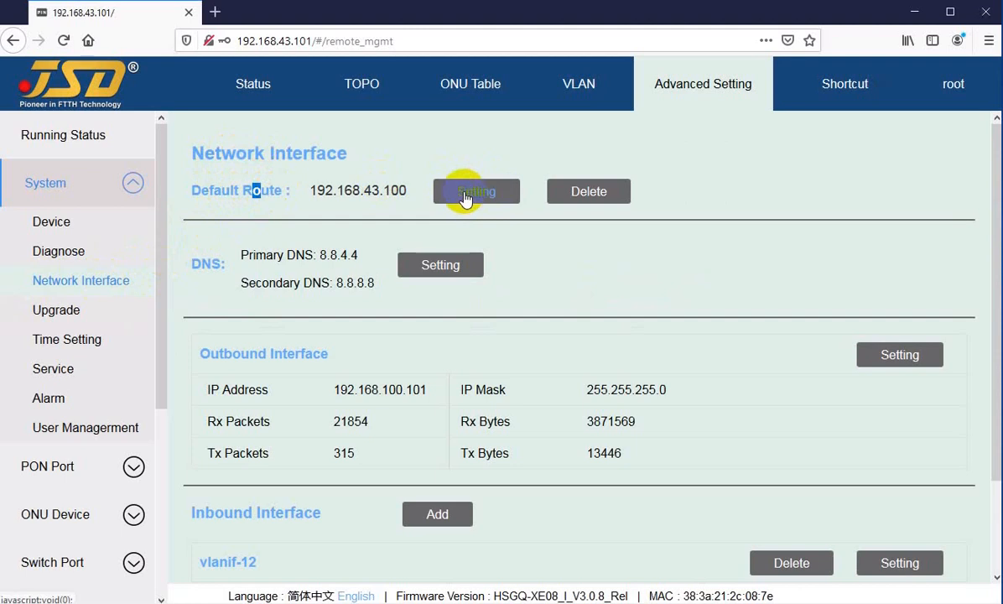
click(466, 199)
click(530, 333)
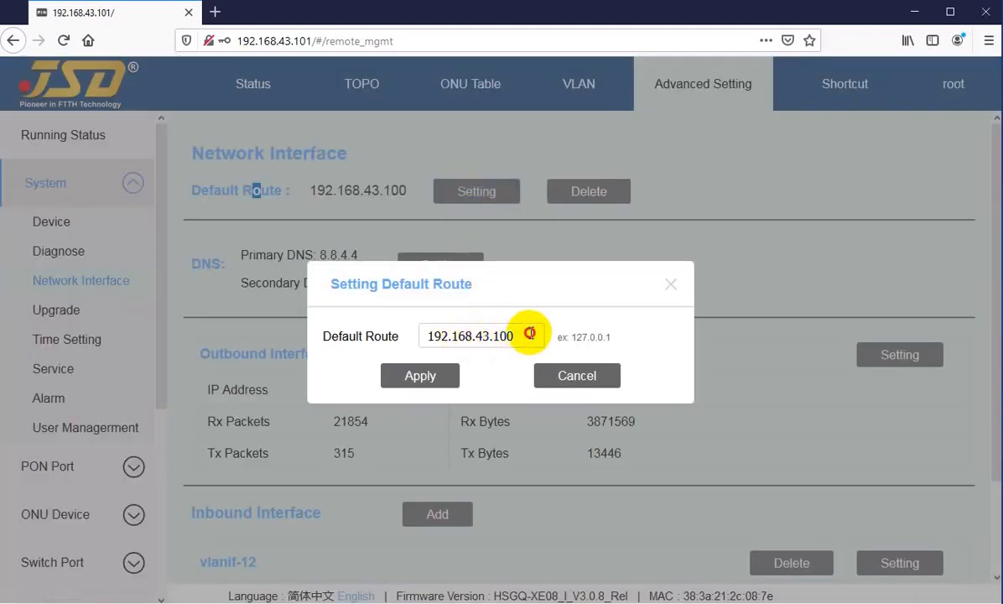
drag(530, 333, 438, 335)
click(431, 336)
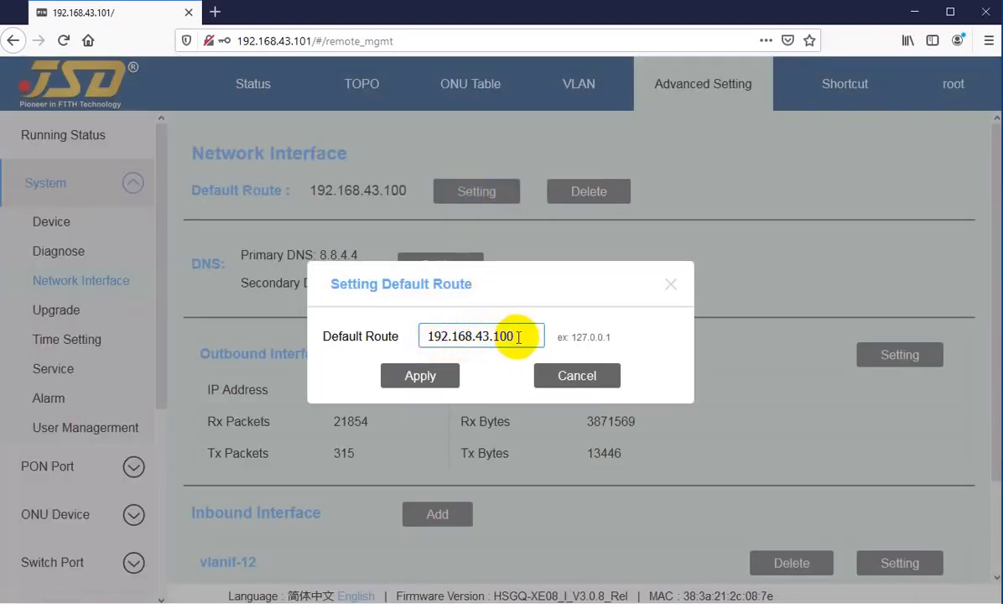
mouse_move(518, 337)
mouse_down()
mouse_move(434, 344)
mouse_move(503, 336)
mouse_up()
click(427, 336)
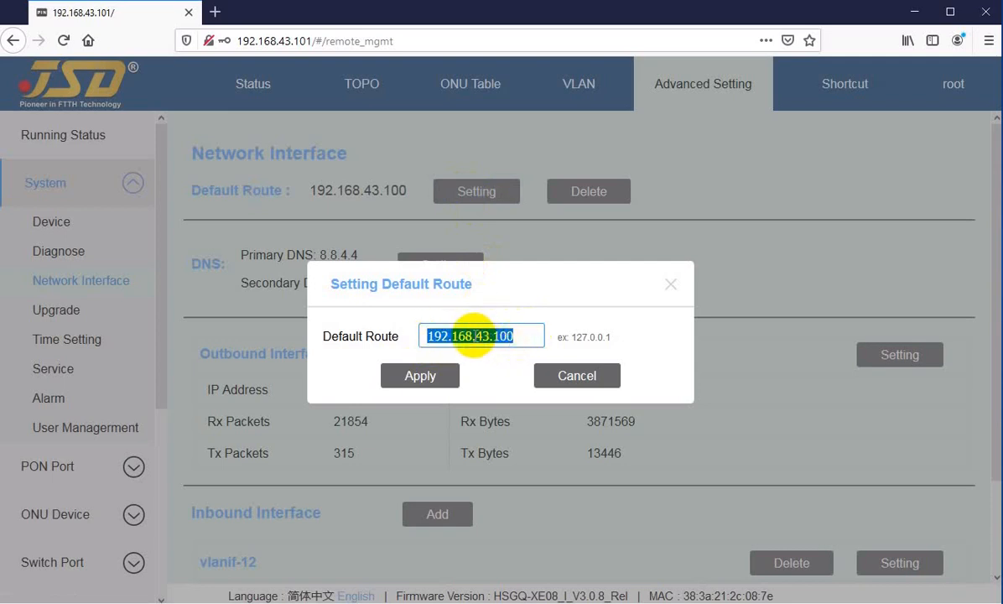
click(475, 336)
click(515, 336)
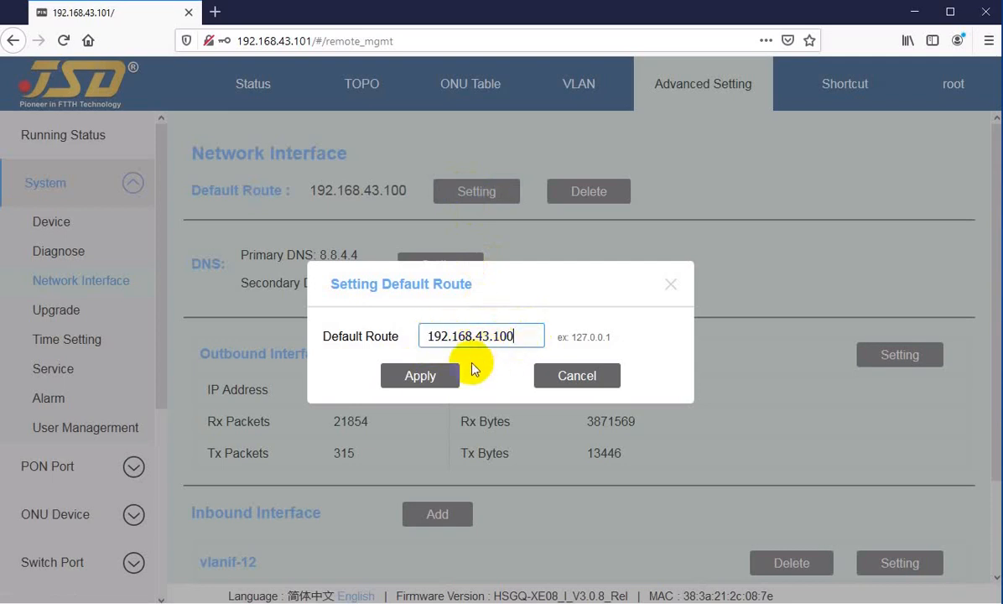
click(421, 376)
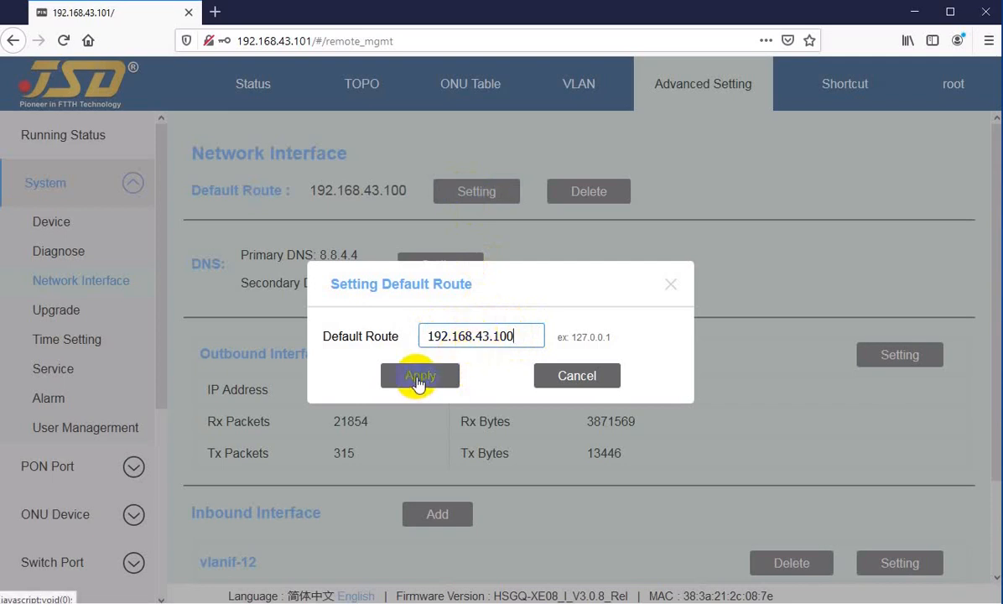
click(415, 379)
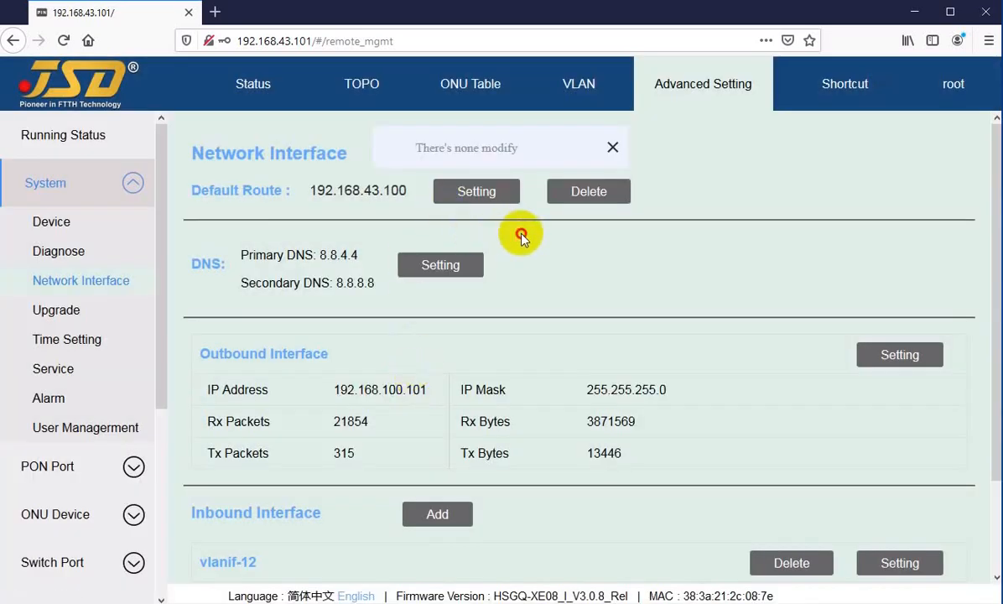
Review the Primary and Secondary DNS addresses in the DNS settings, try applying them, and close the dialog.
click(441, 265)
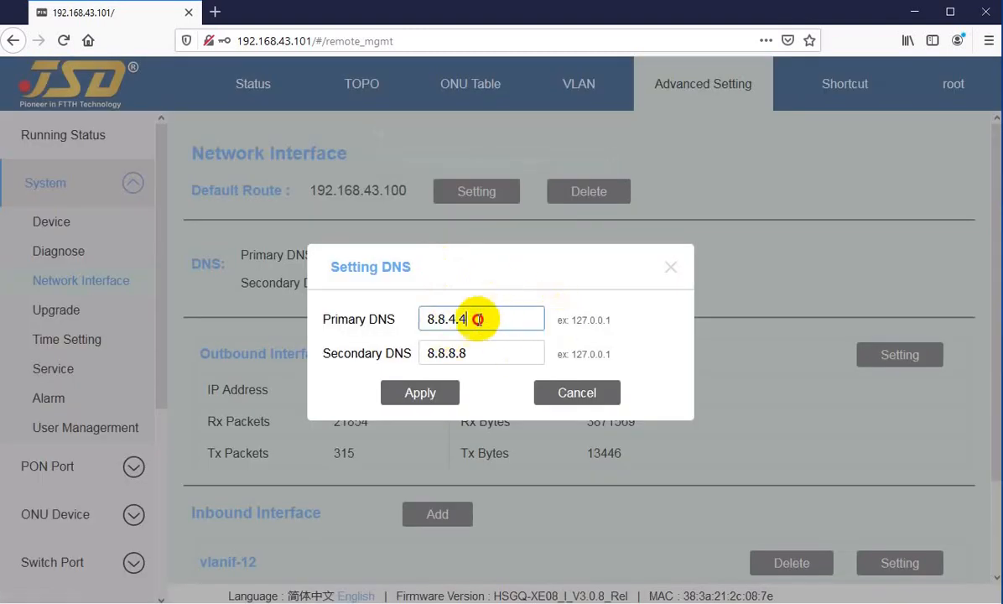
double_click(457, 320)
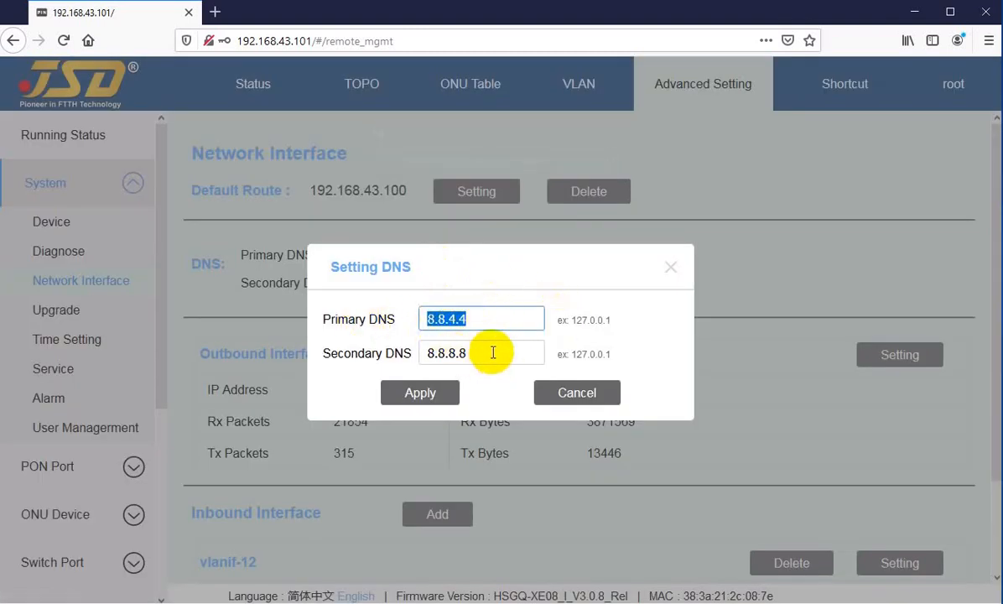
drag(488, 352, 409, 353)
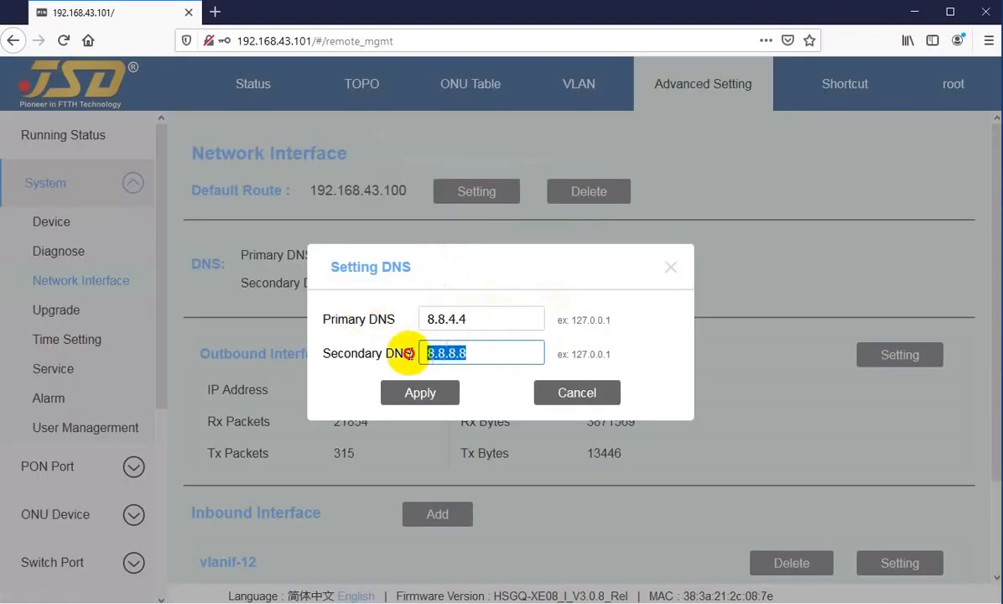
click(494, 318)
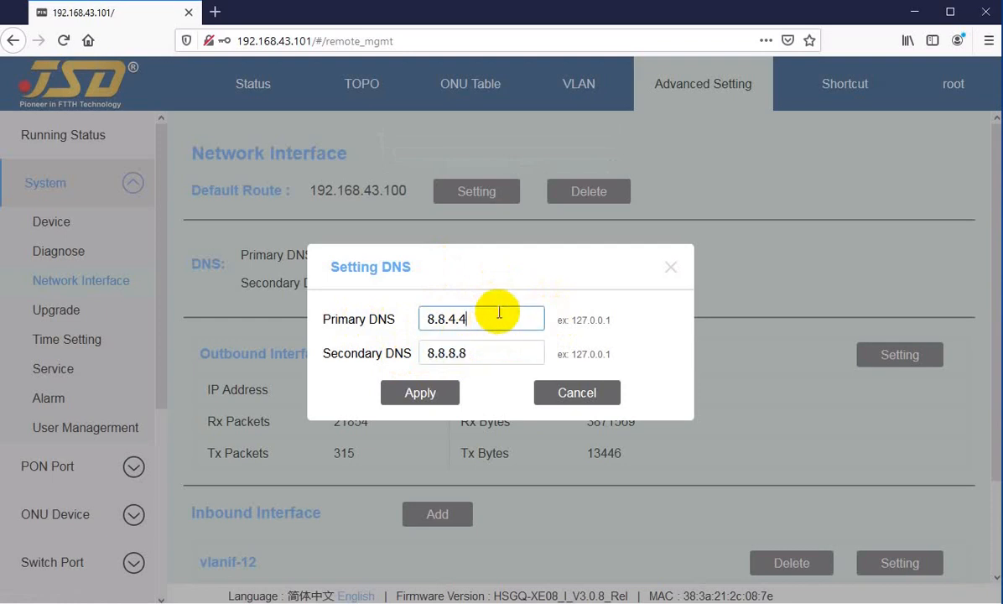
click(414, 398)
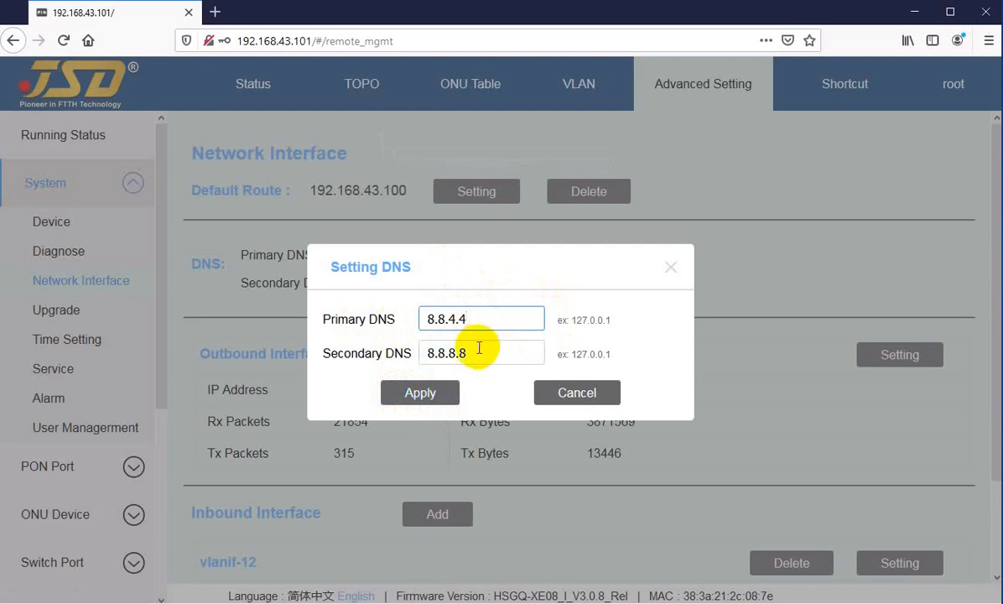
click(403, 396)
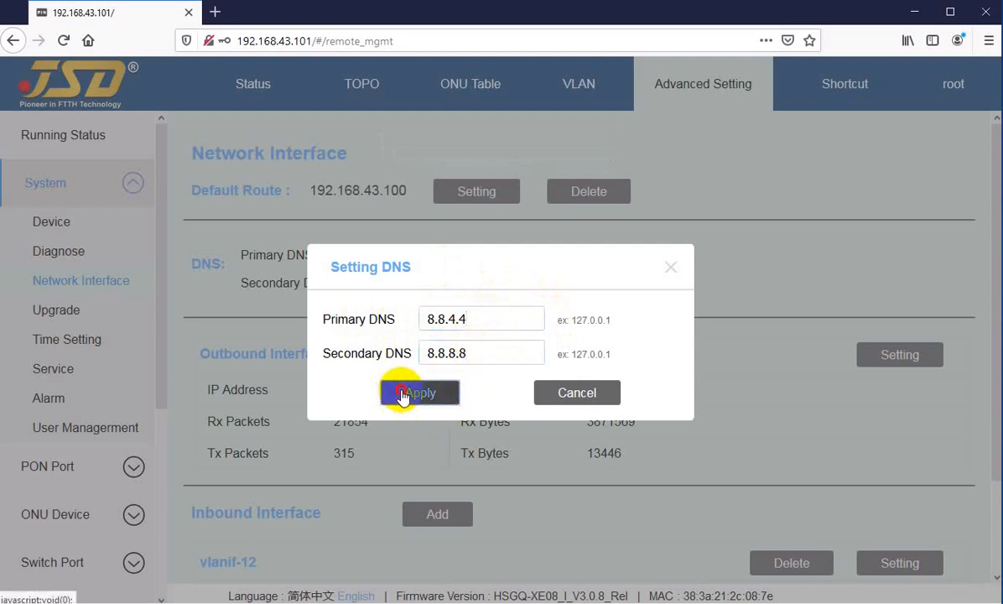
click(574, 396)
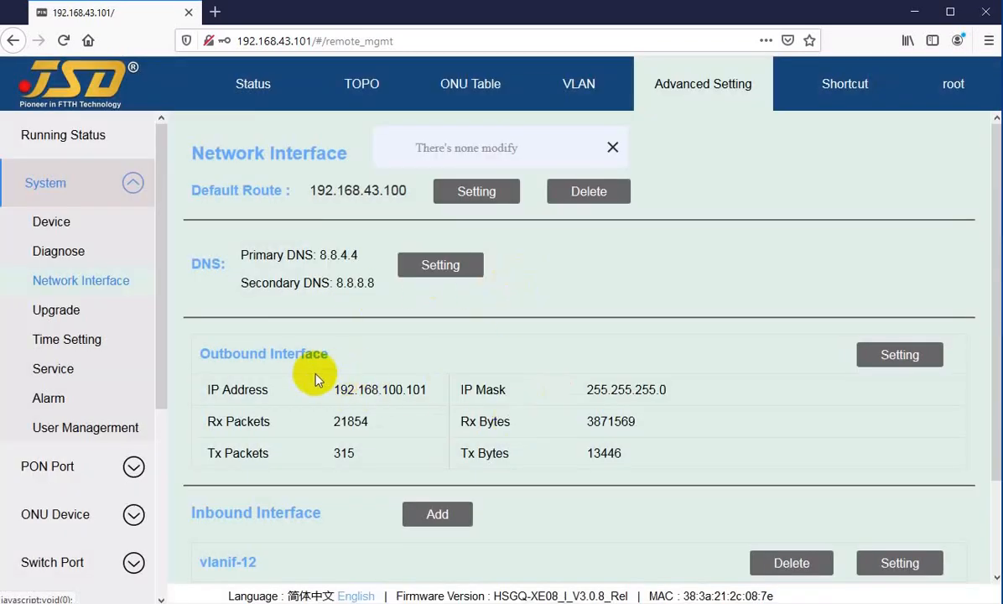
Examine the Outbound Interface section, focusing on its IP Address.
scroll(316, 378, down, 2)
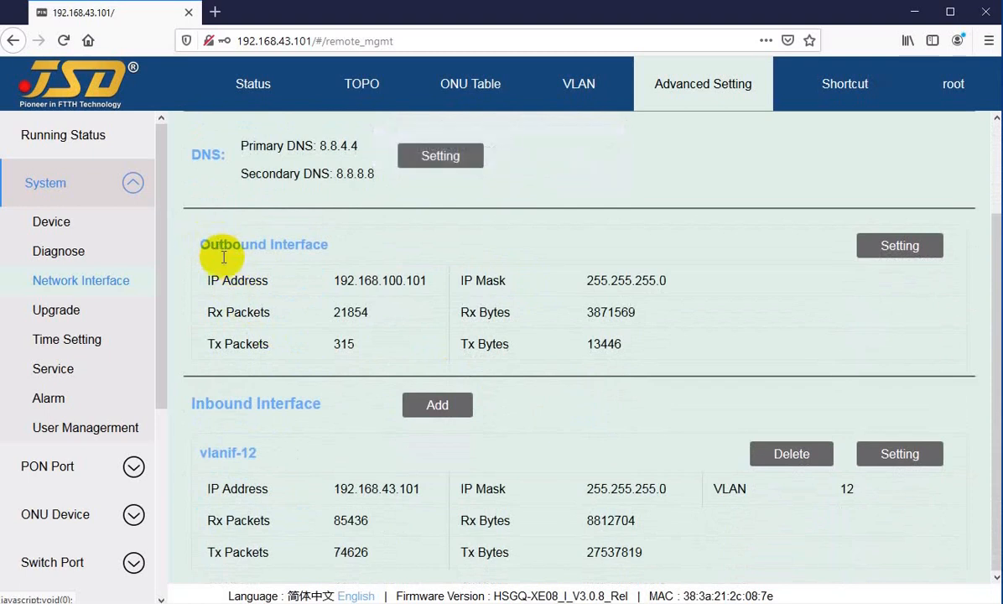
drag(233, 280, 257, 280)
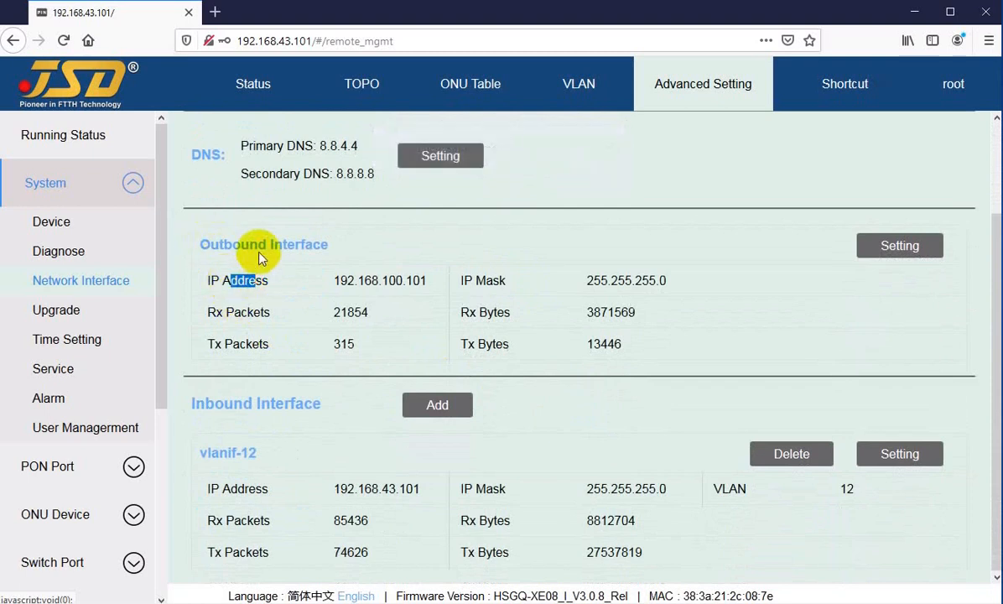
drag(222, 244, 261, 245)
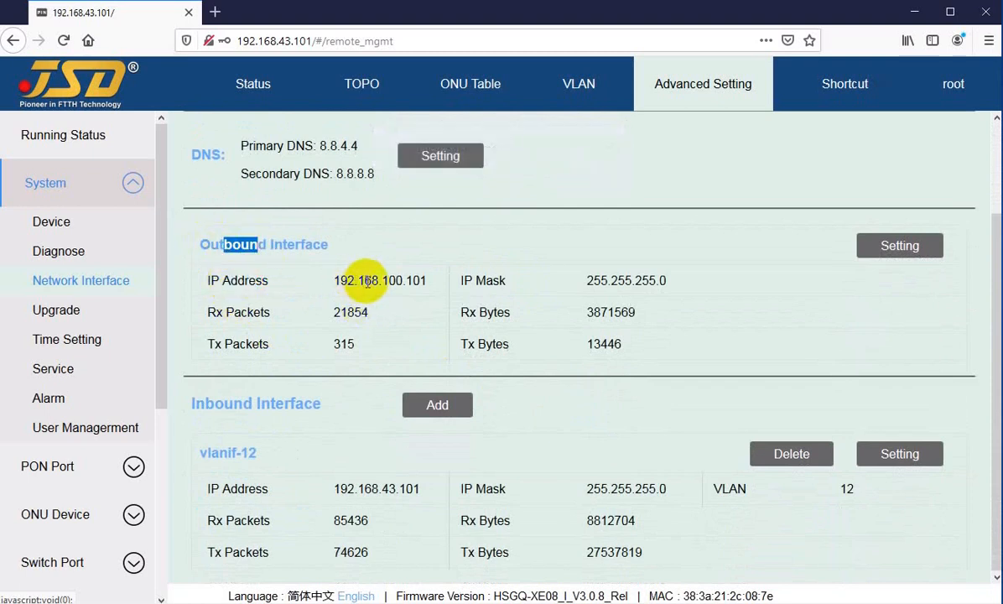
drag(367, 280, 386, 280)
click(397, 281)
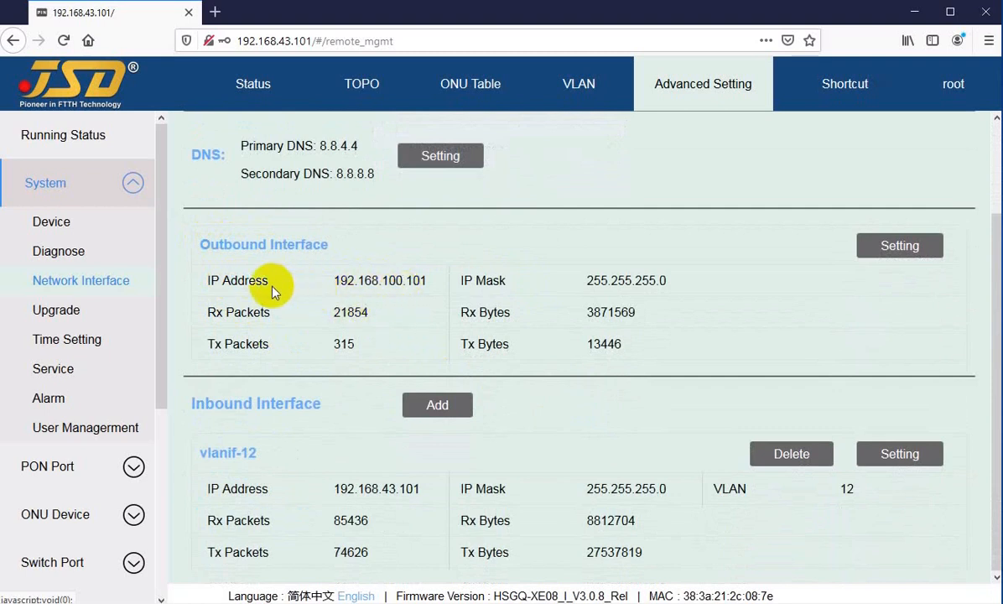
drag(340, 280, 426, 279)
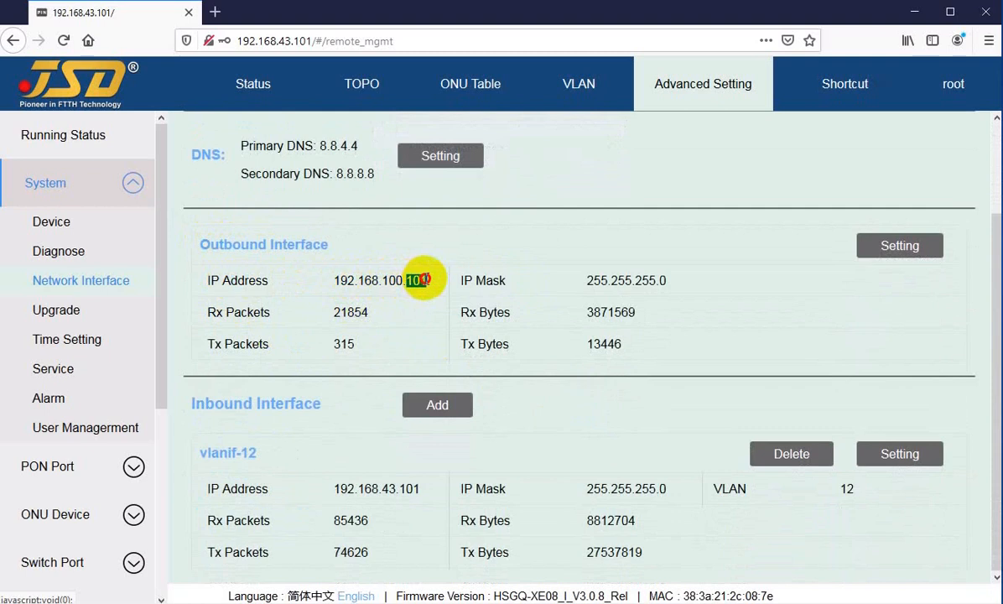
click(419, 280)
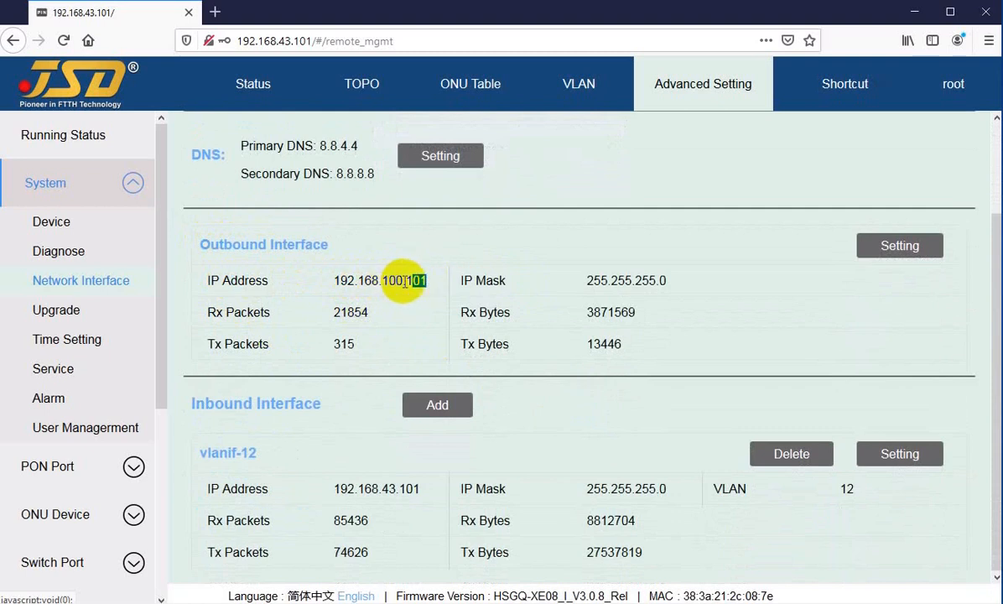
click(418, 281)
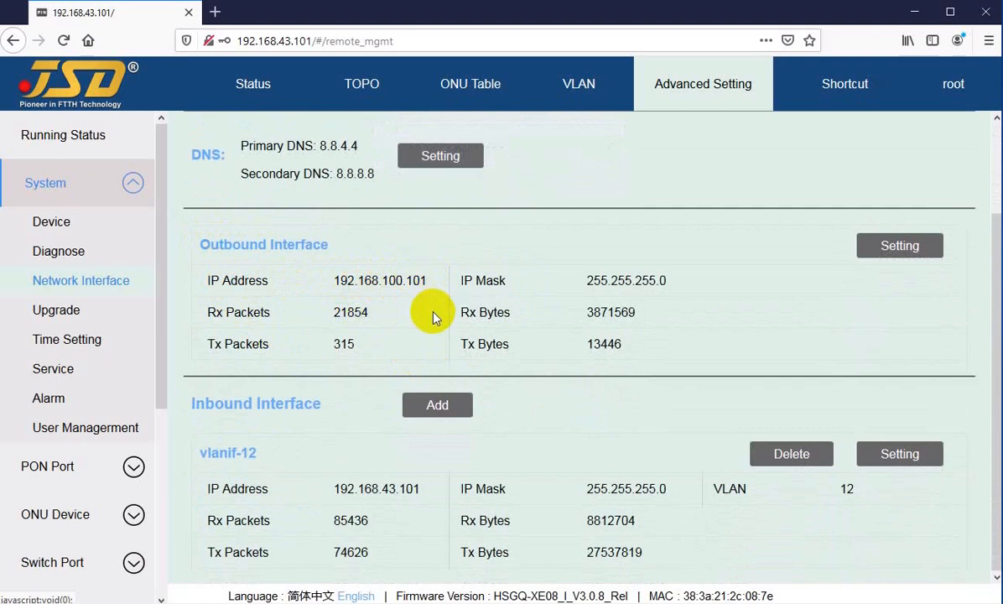
Review the editable IP Address and IP Mask in the Outbound Interface settings, and cancel without applying changes.
click(896, 261)
click(581, 344)
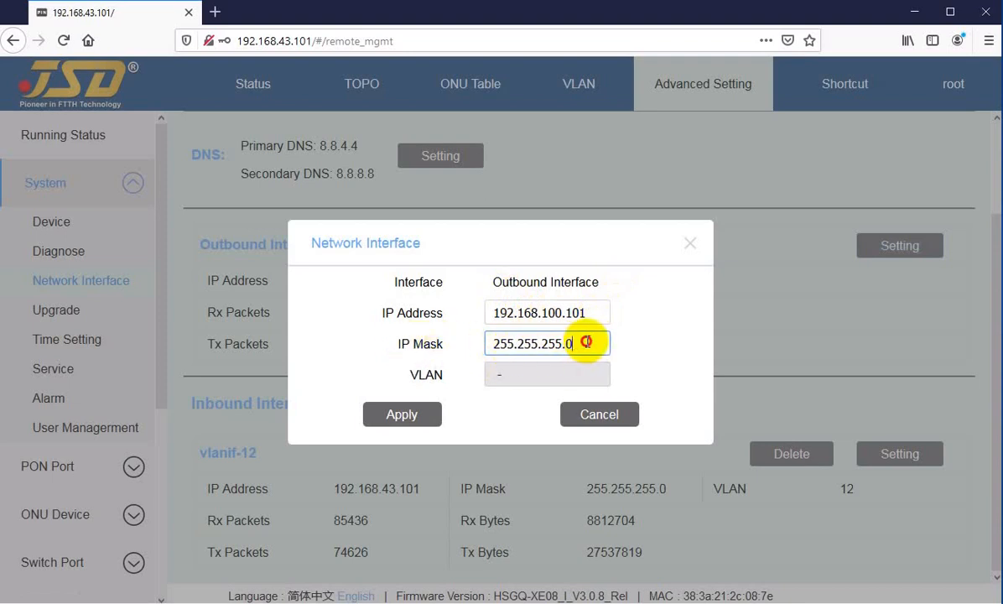
click(591, 312)
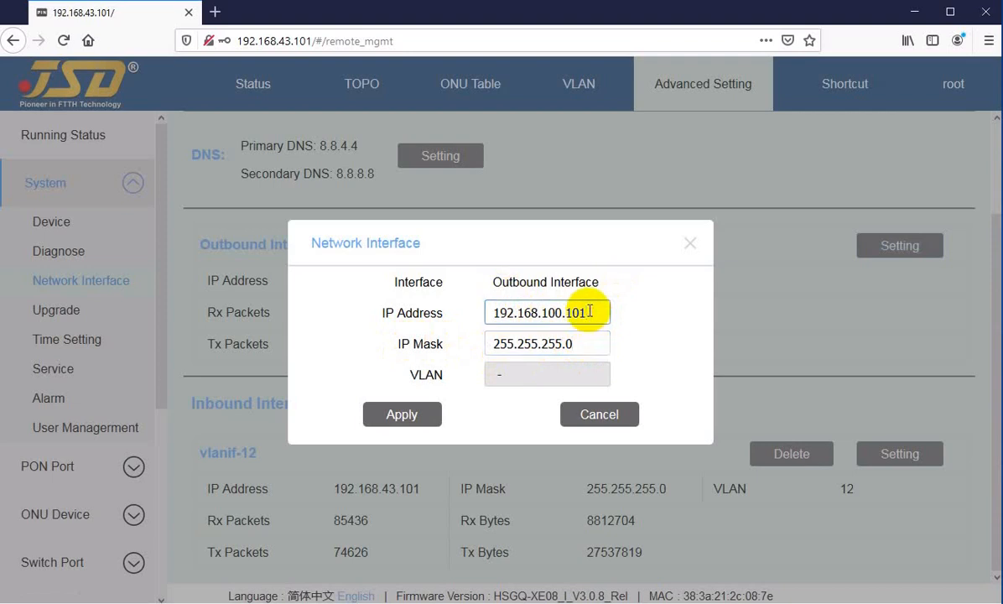
drag(589, 312, 440, 312)
click(568, 344)
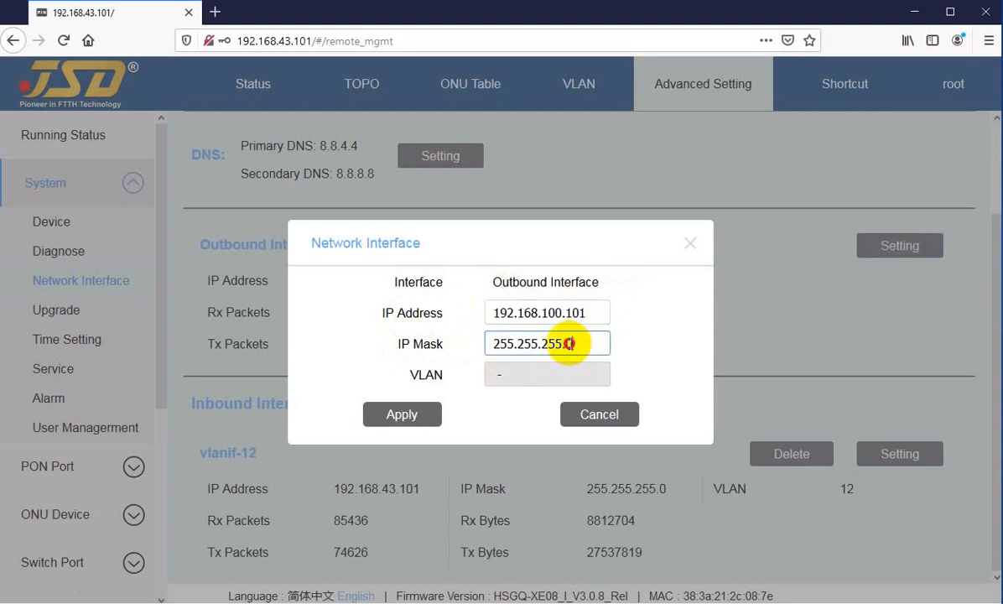
drag(568, 344, 499, 351)
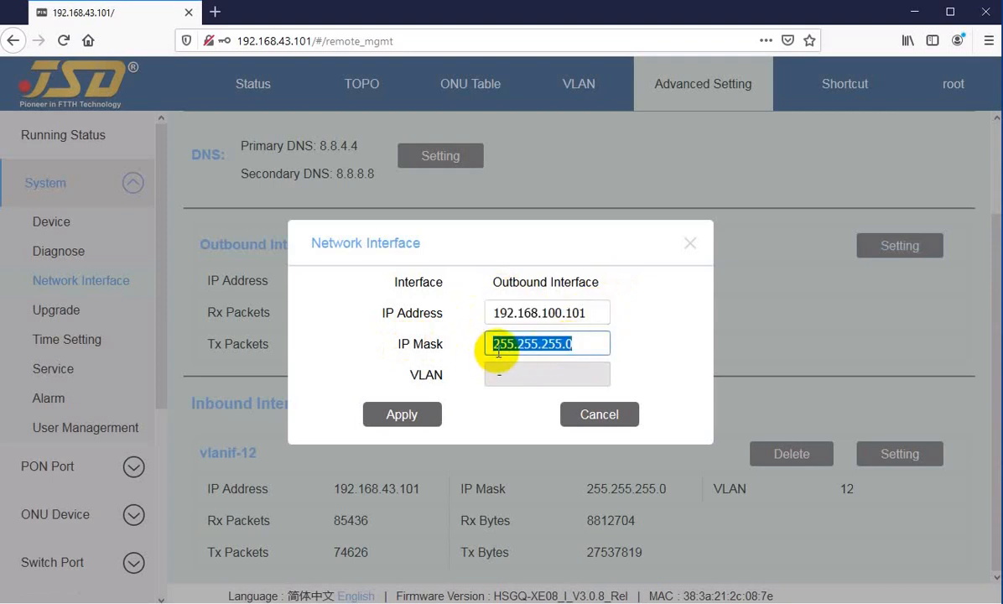
click(598, 415)
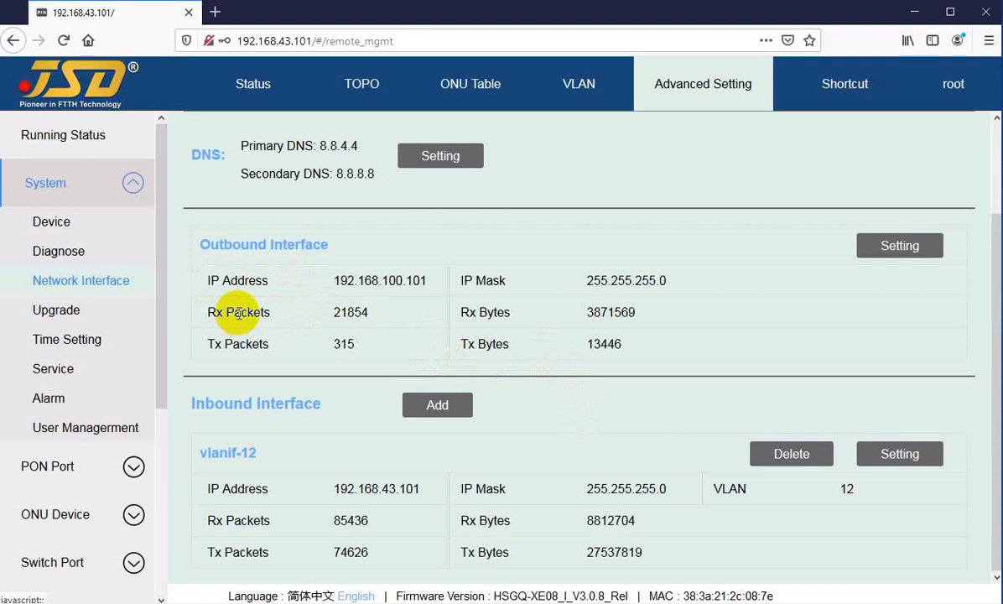
Examine the Outbound Interface's received and transmitted packet and byte counters.
drag(234, 314, 265, 312)
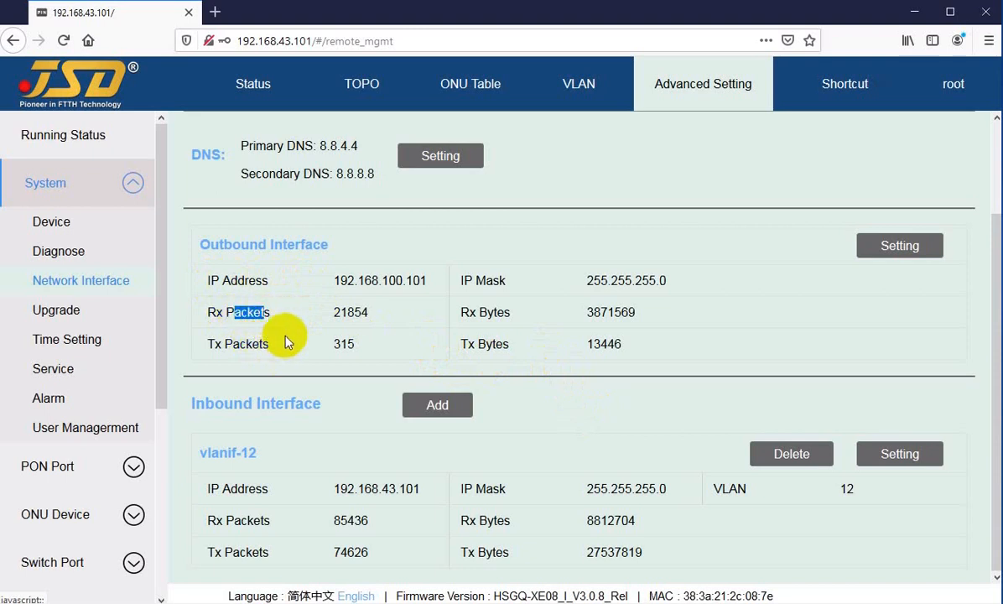
drag(496, 310, 509, 345)
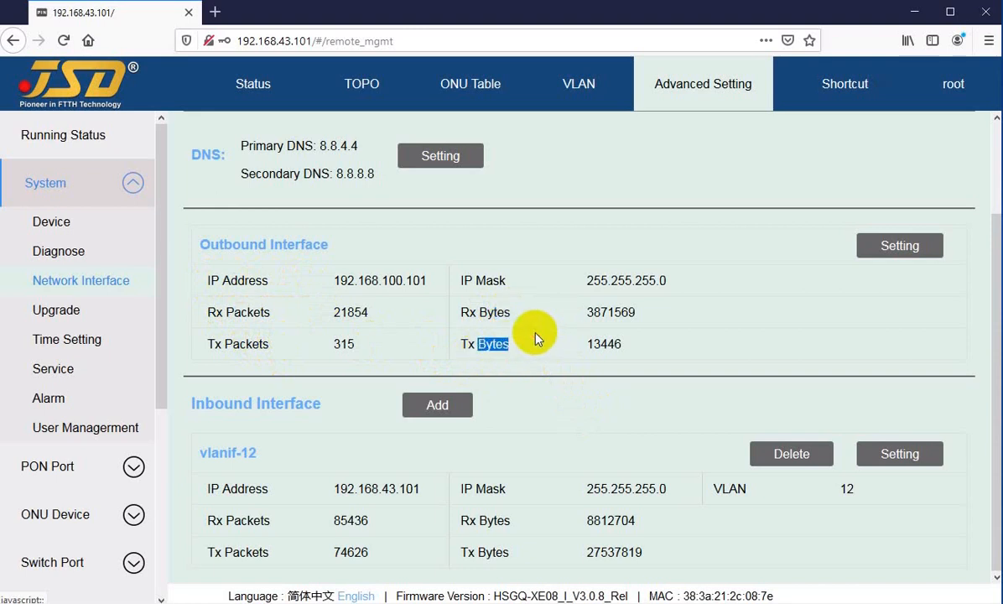
click(556, 335)
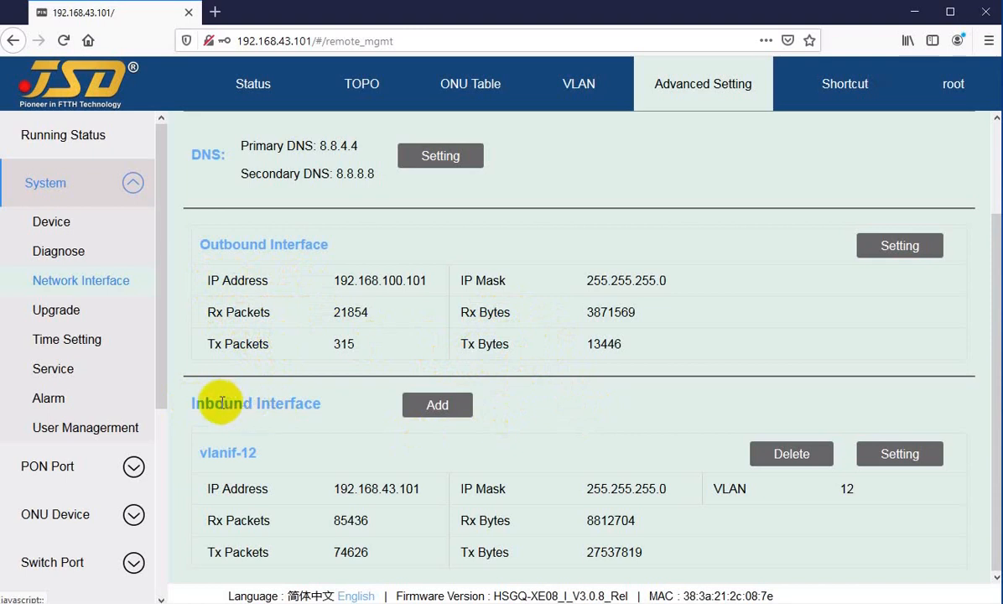
Review the vlanif-12 Inbound Interface and its IP Address and IP Mask settings, and cancel without applying changes.
drag(214, 404, 285, 406)
click(336, 409)
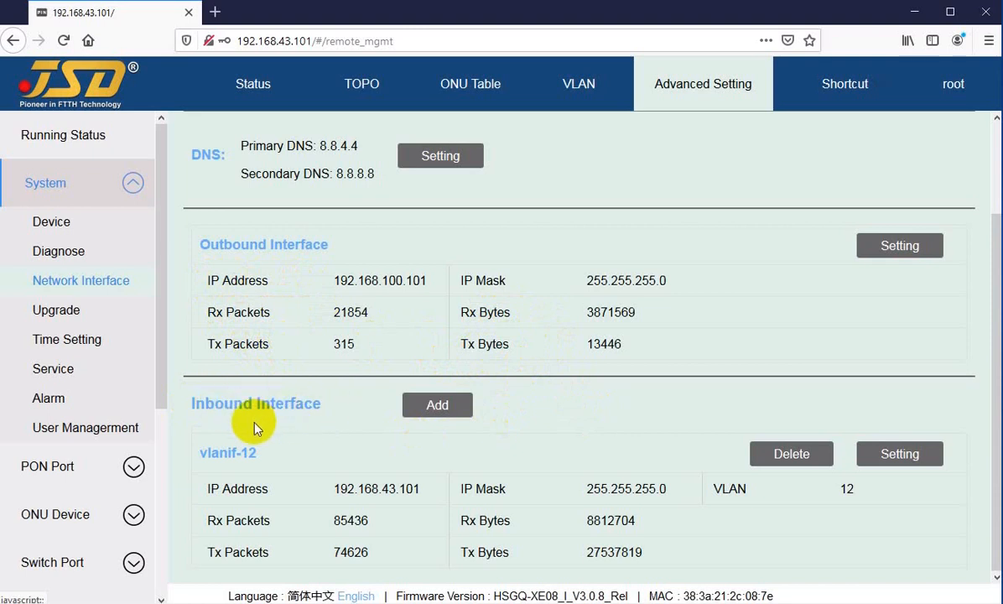
drag(207, 454, 407, 491)
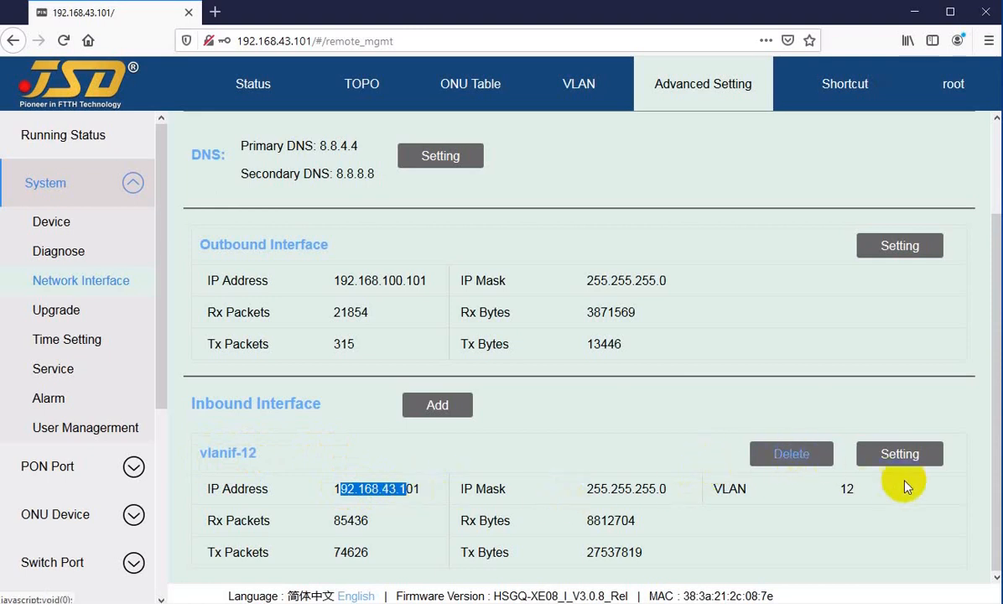
click(900, 457)
click(587, 312)
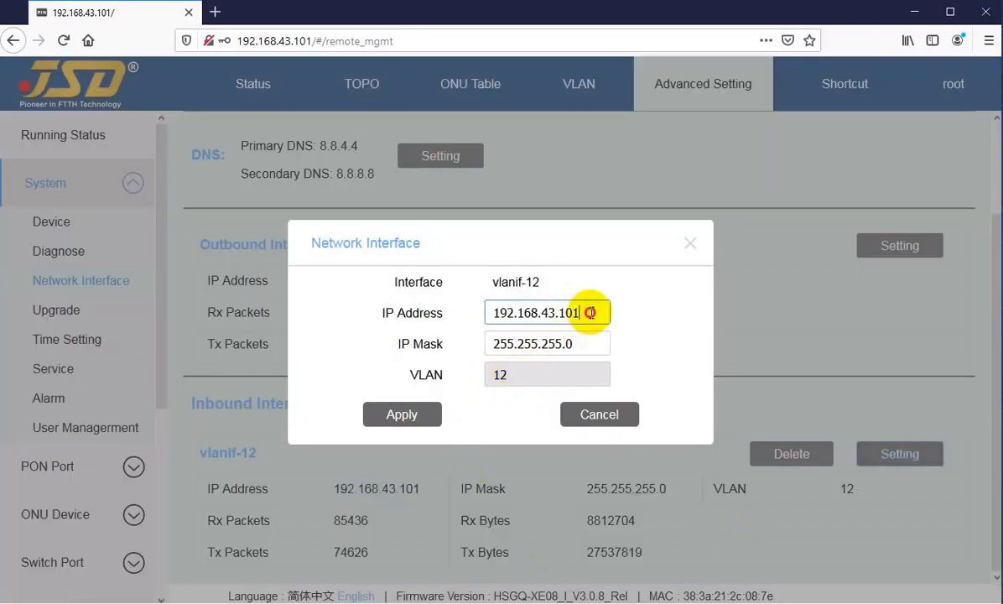
click(575, 344)
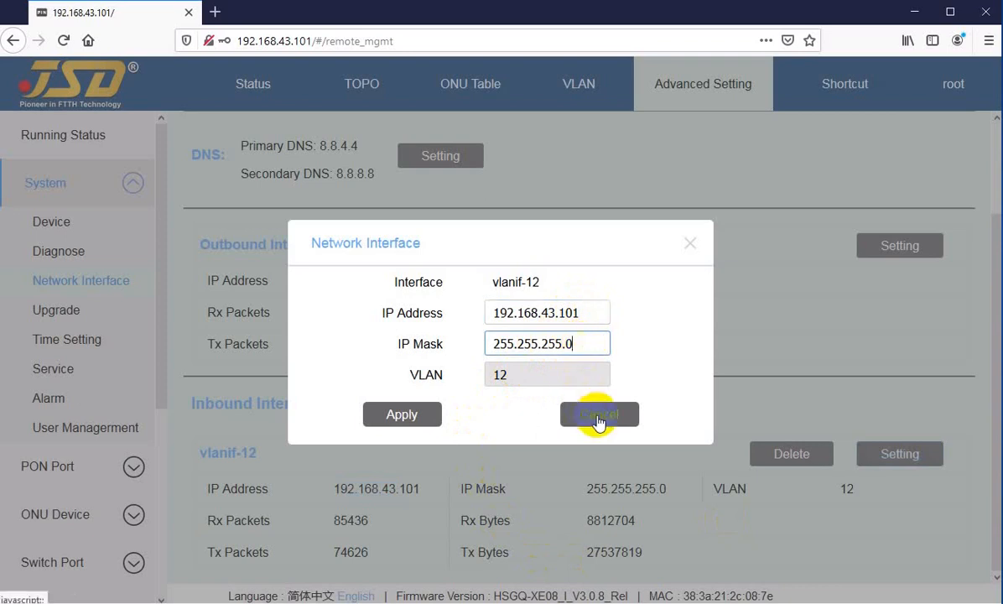
click(602, 411)
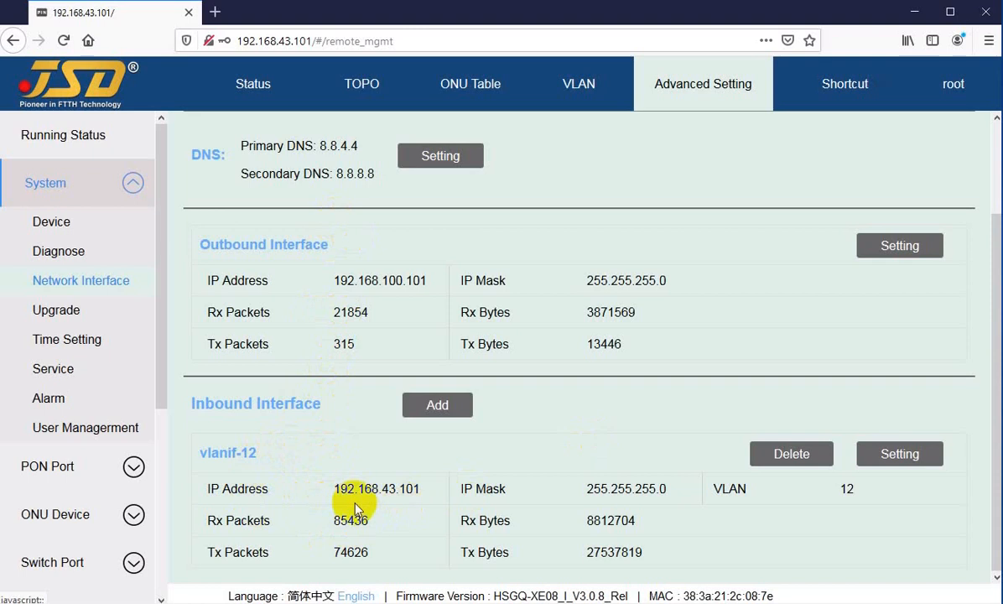
Add an inbound interface with IP Address 192.168.150.1, IP Mask 255.255.255.0 and VLAN 14, and apply it.
click(441, 411)
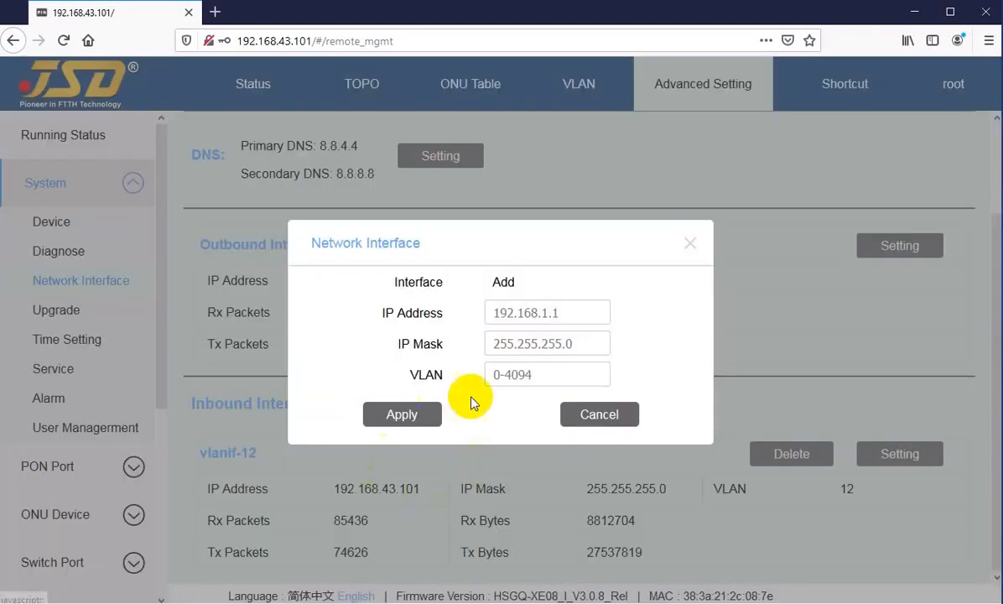
click(518, 375)
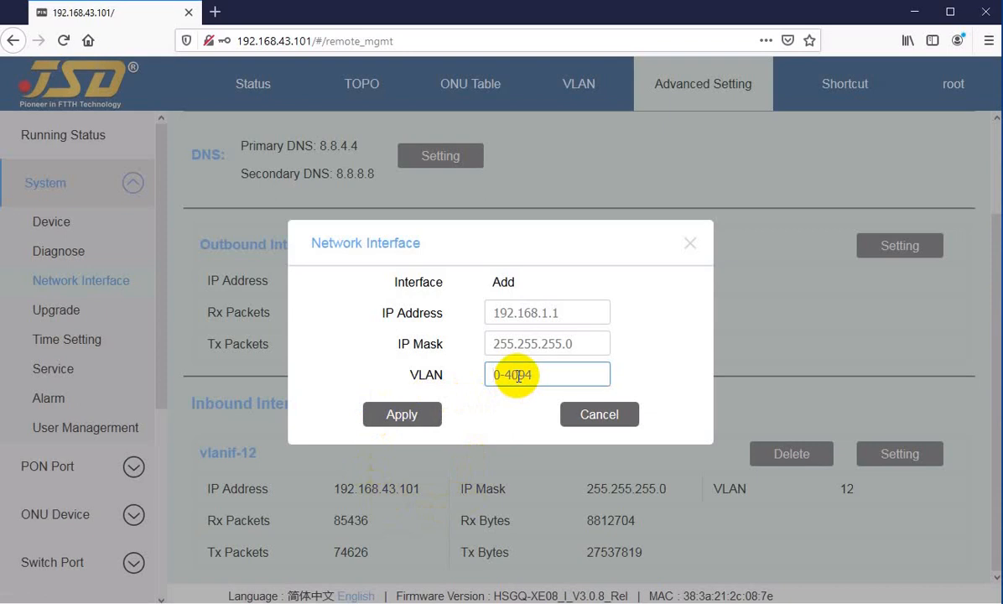
click(513, 309)
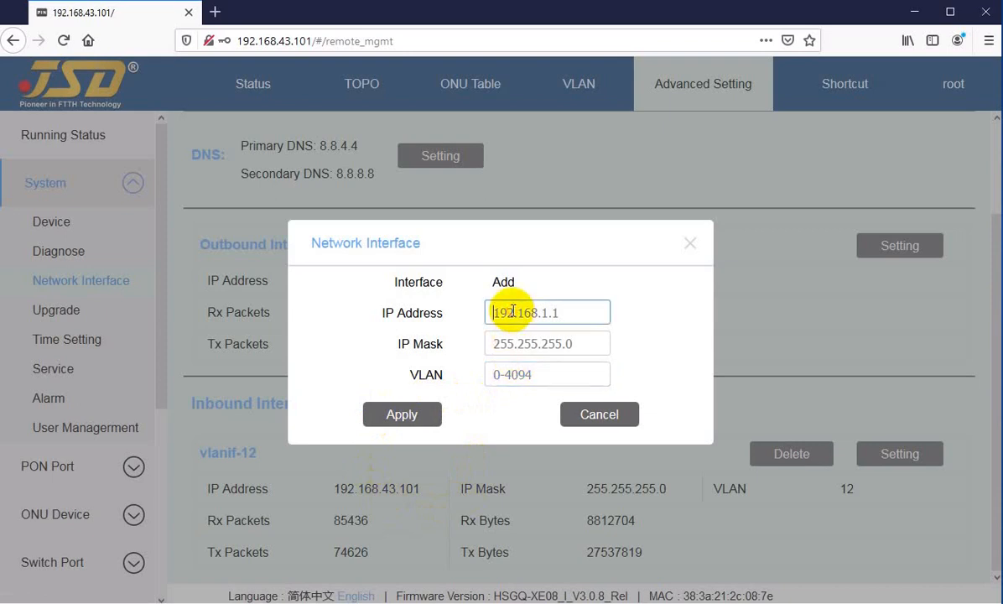
text(192.168.150.1)
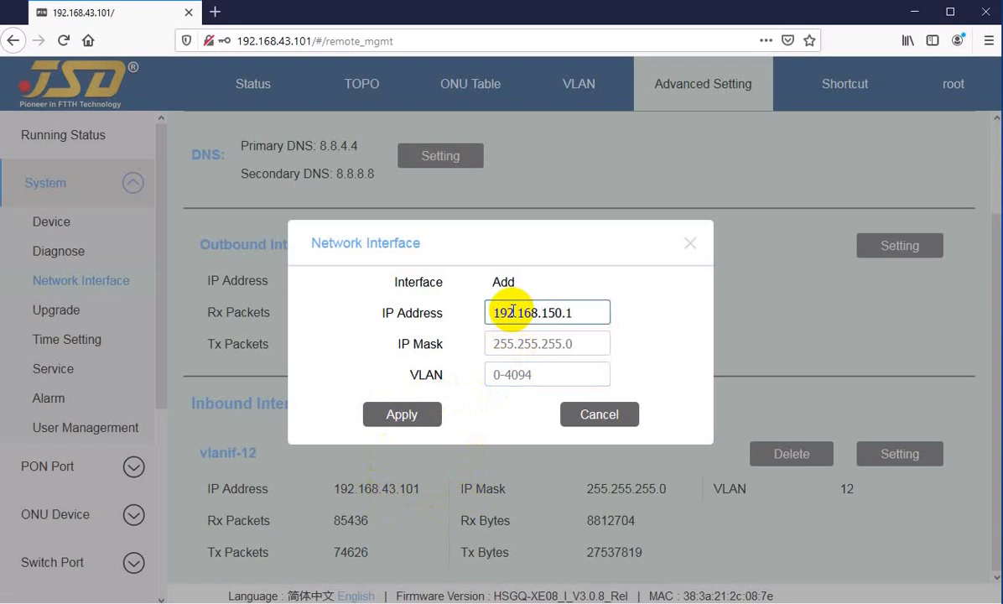
key(Tab)
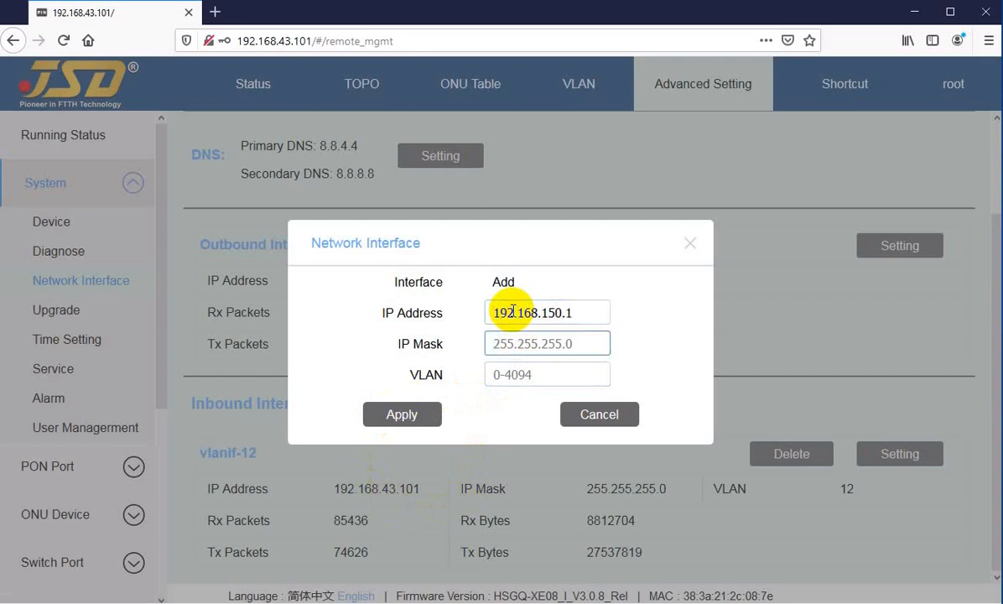
text(255)
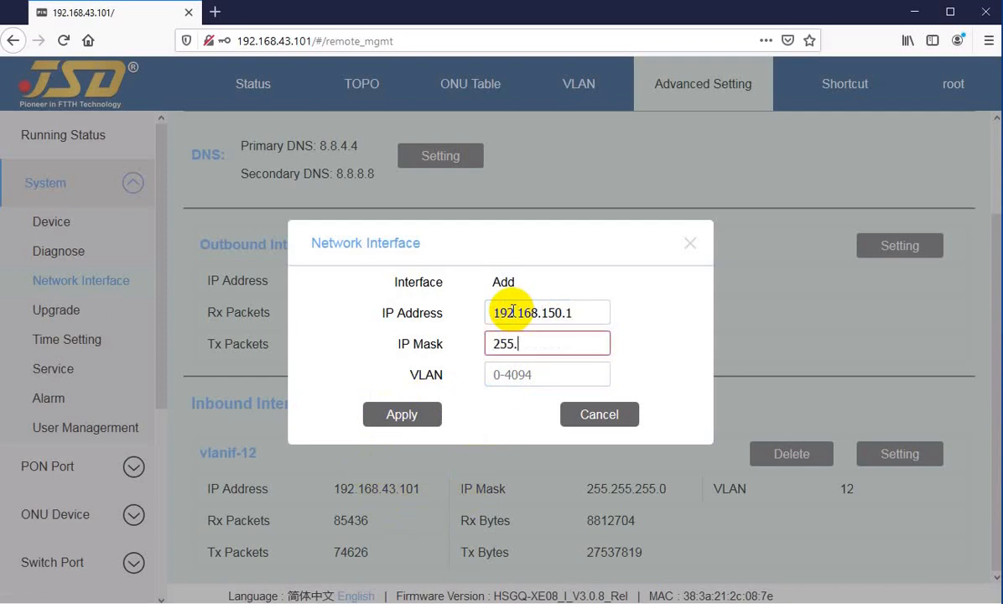
text(.0)
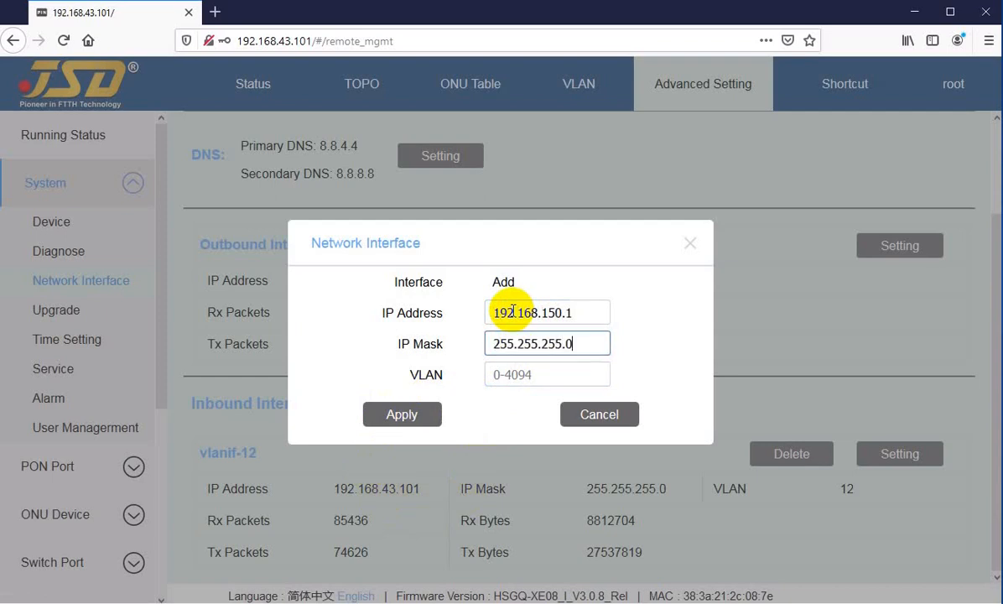
key(Tab)
text(14)
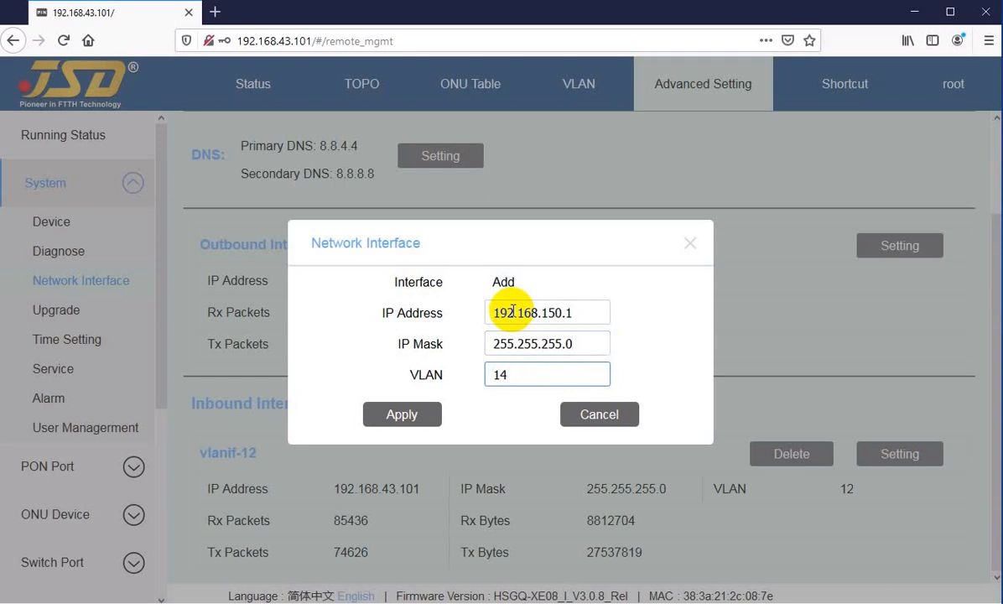
click(423, 413)
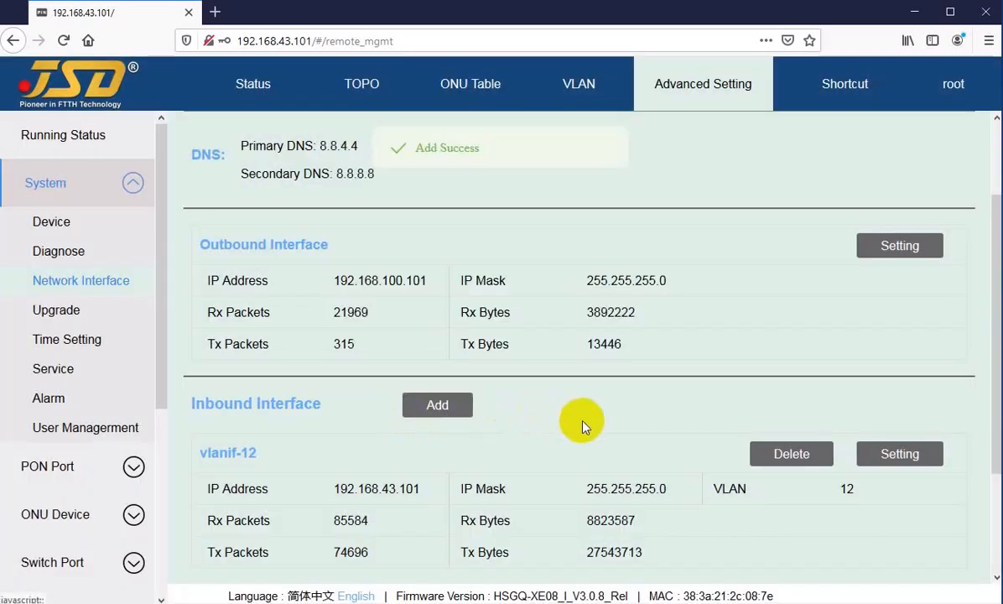
Examine the vlanif-14 inbound interface's address, mask, VLAN and packet counters.
scroll(564, 451, down, 3)
drag(221, 453, 470, 517)
click(549, 499)
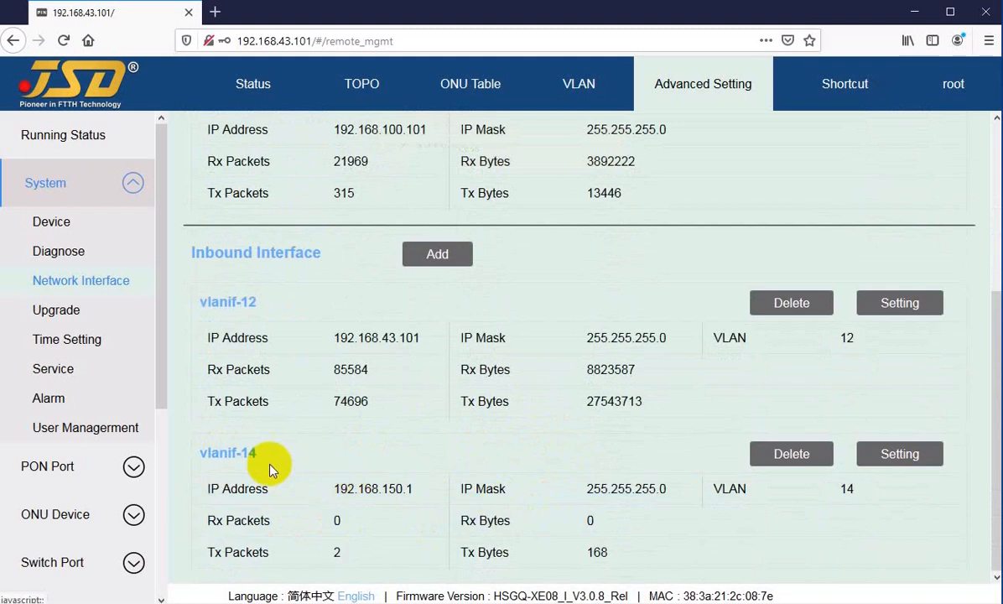
drag(223, 447, 313, 546)
click(409, 522)
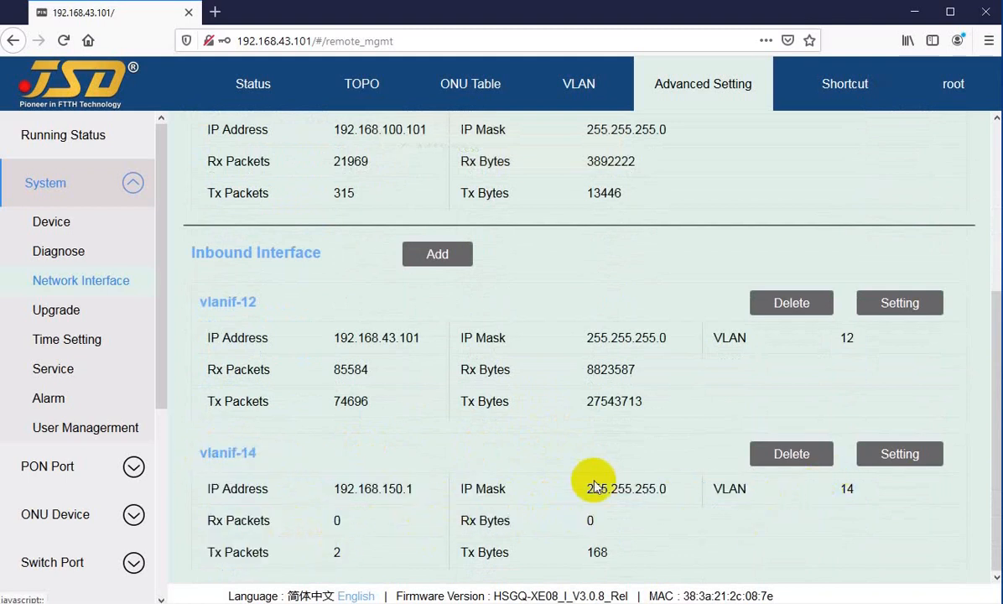
Delete the vlanif-14 inbound interface and review the remaining network interface entries.
click(776, 454)
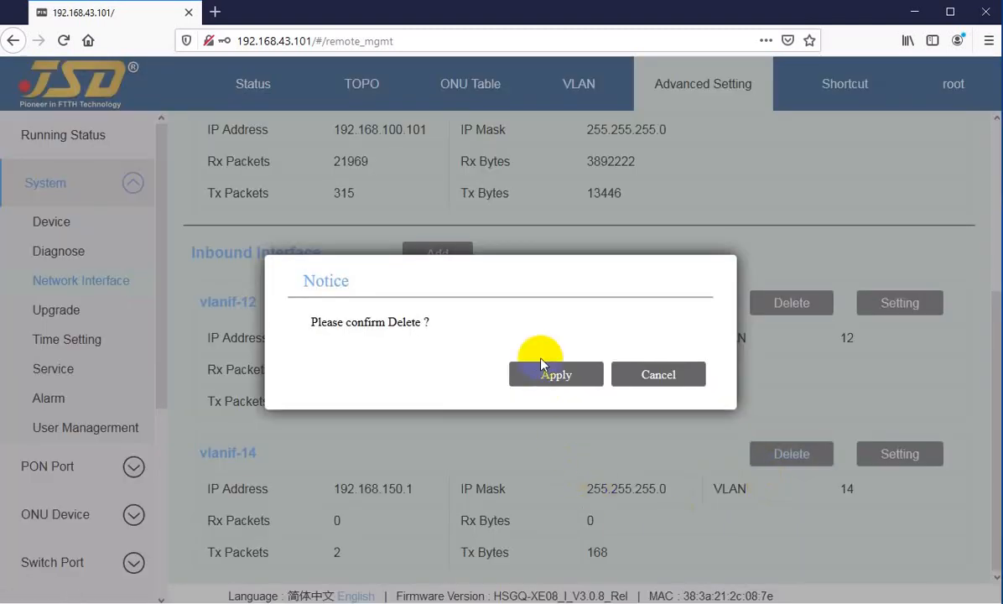
click(531, 377)
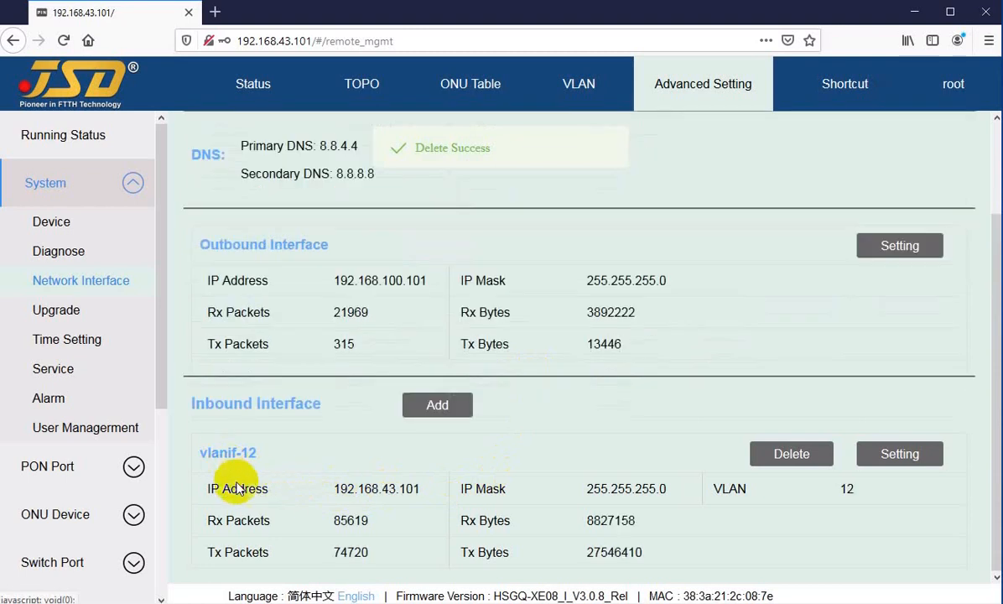
scroll(254, 297, up, 2)
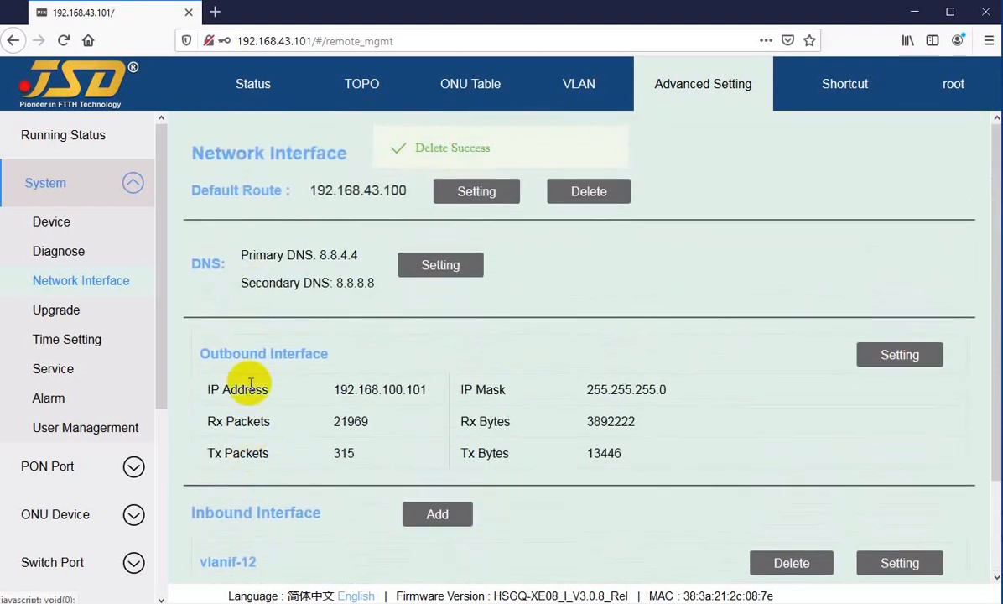
scroll(256, 520, down, 2)
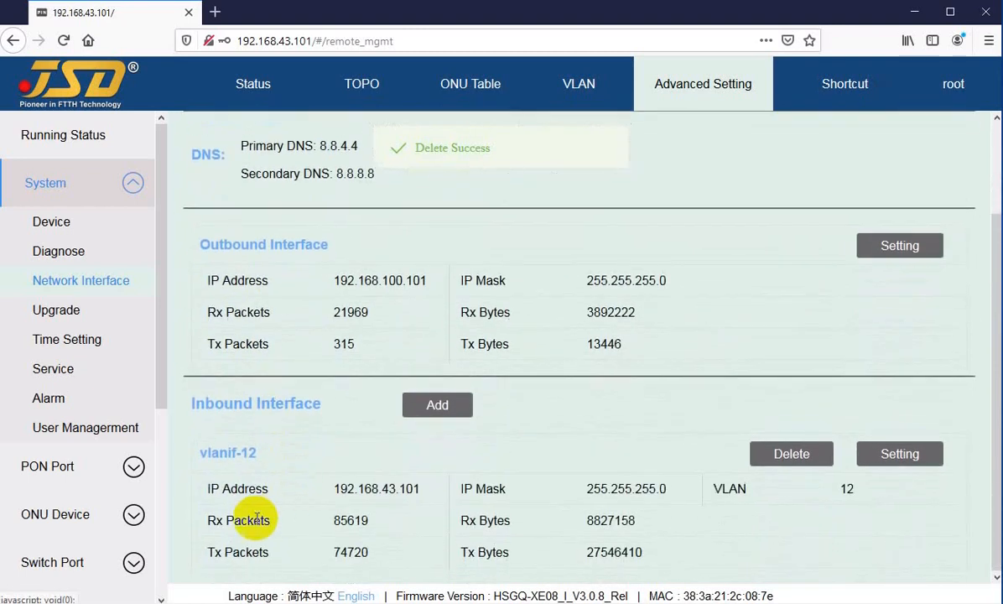
Open System's Upgrade page and examine its Firmware, System and Full Version Upgrade sections.
click(86, 283)
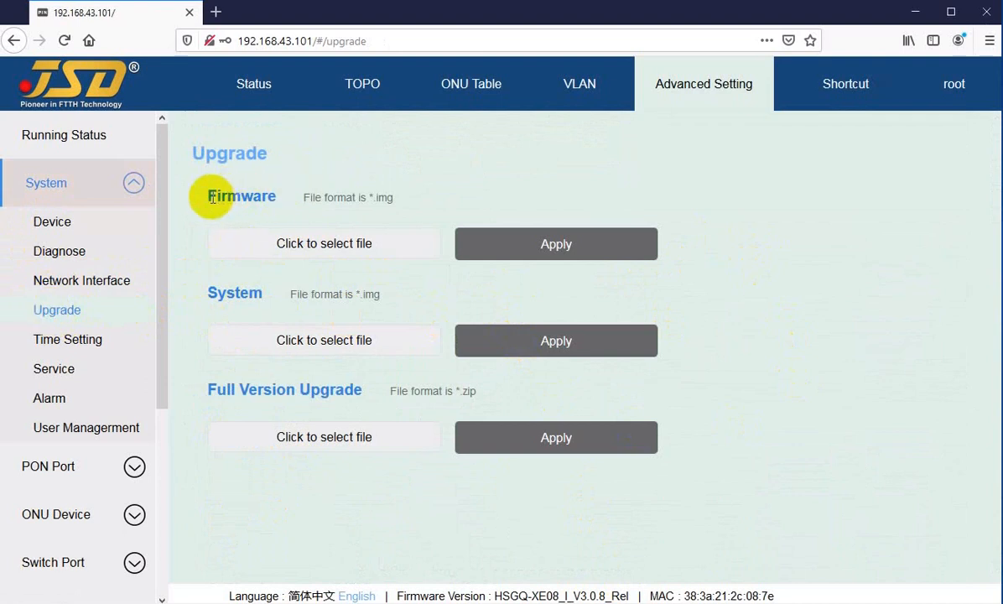
drag(217, 195, 262, 196)
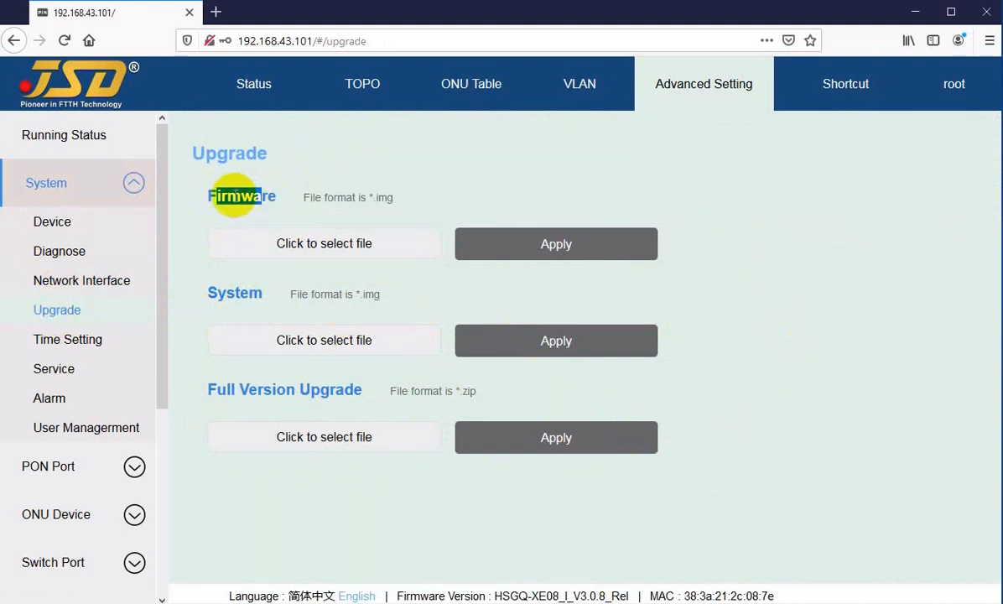
click(234, 195)
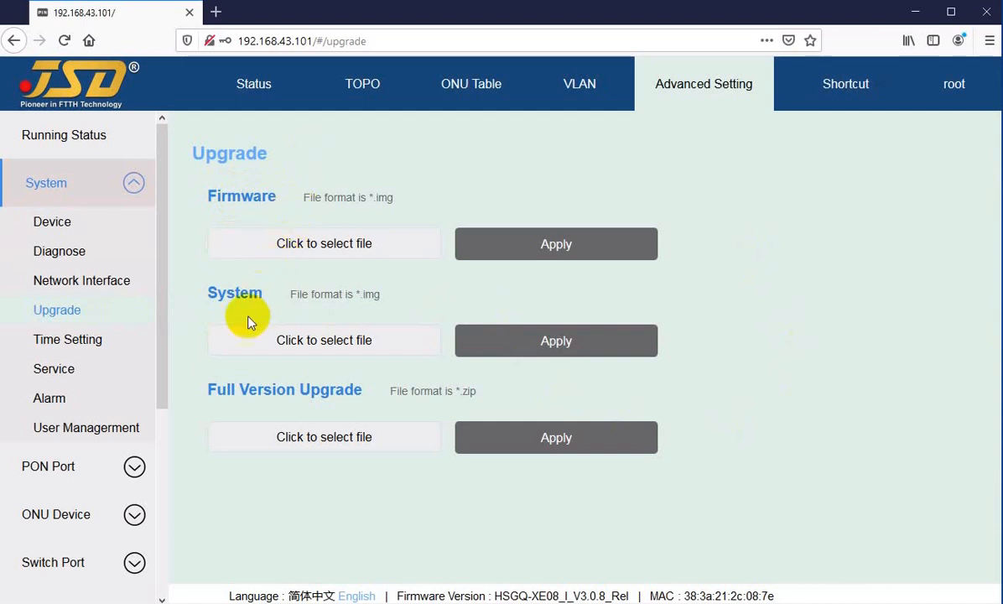
drag(224, 295, 273, 294)
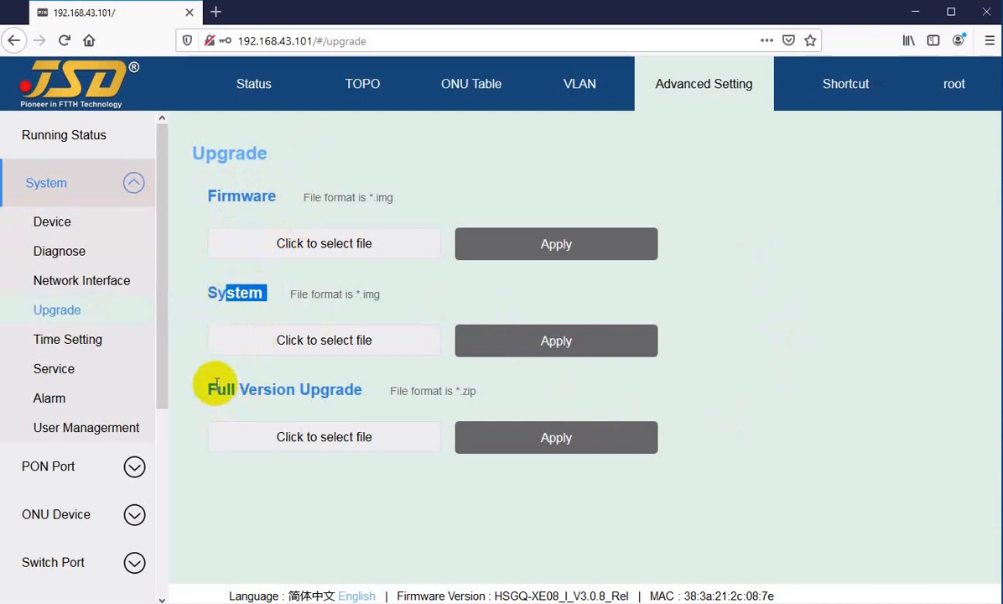
drag(209, 388, 322, 387)
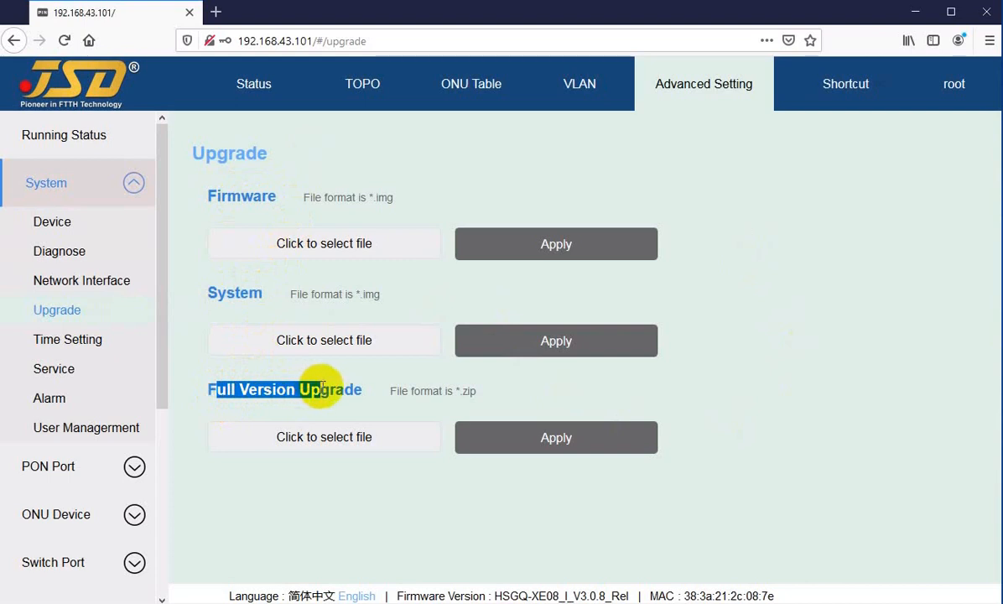
click(325, 386)
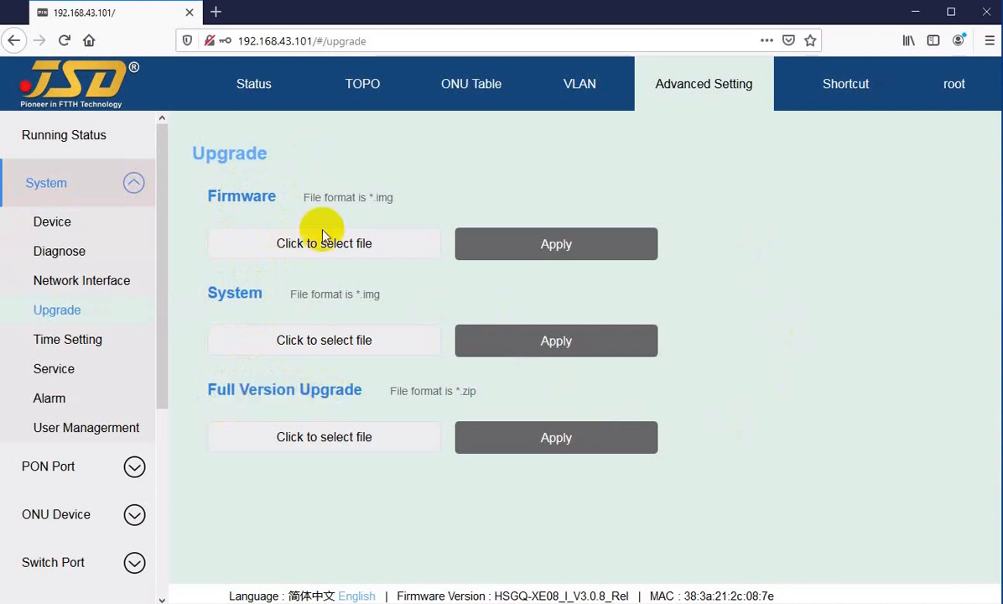
Browse the upgrade files offered for Firmware, System and Full Version Upgrade, cancelling each file selection without choosing a file.
click(267, 250)
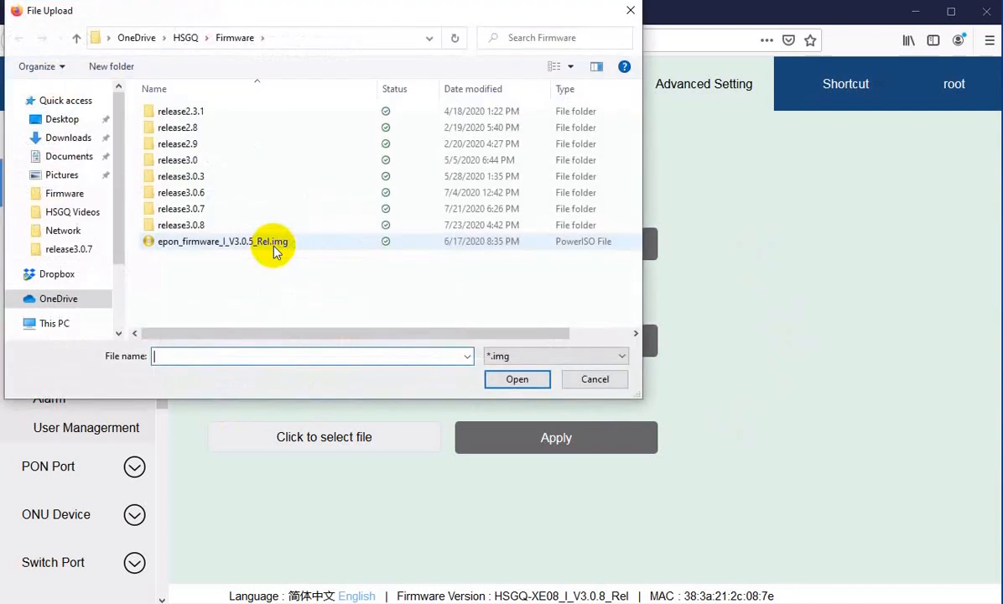
click(587, 379)
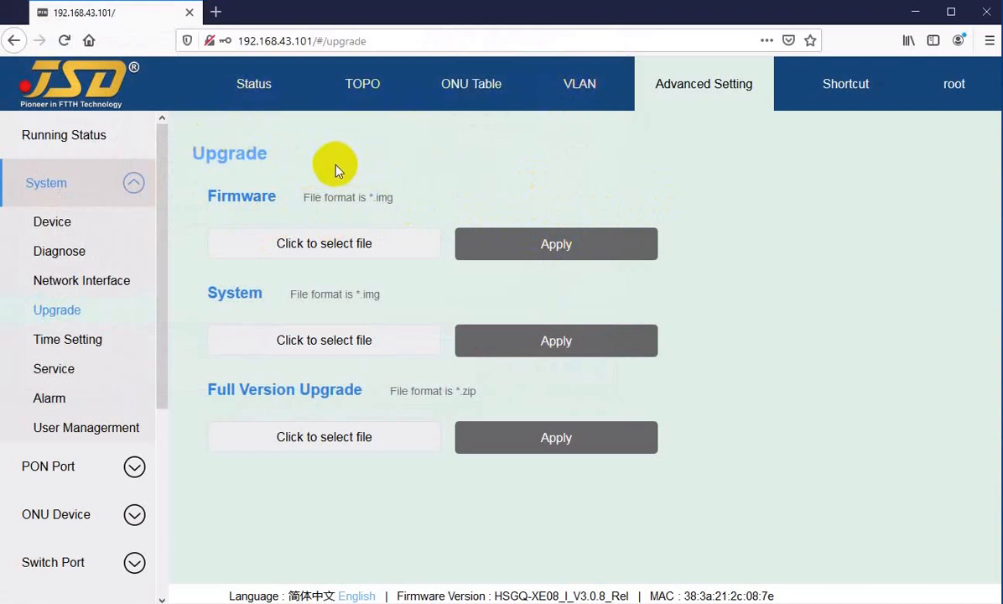
click(241, 347)
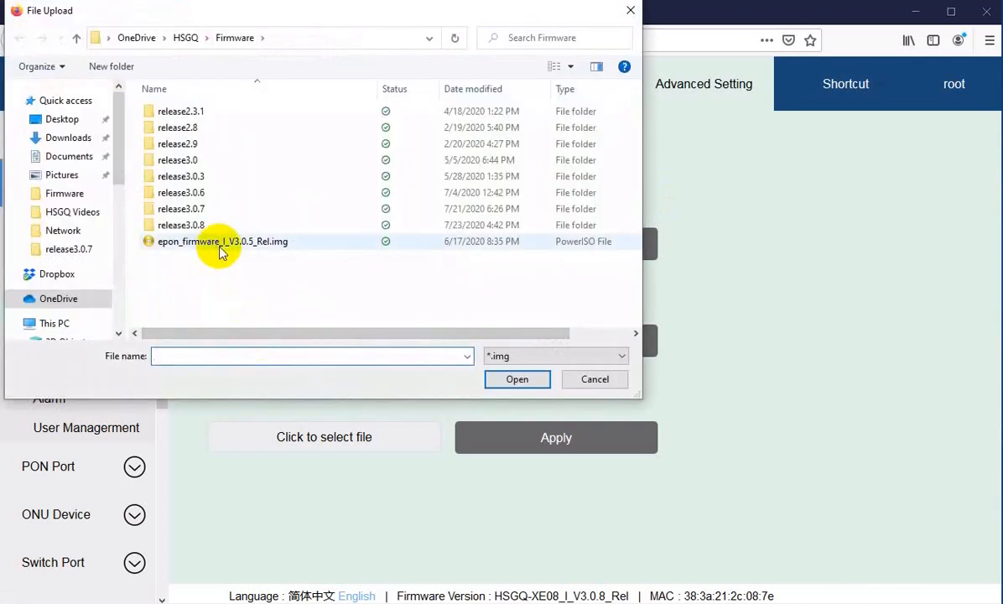
click(593, 380)
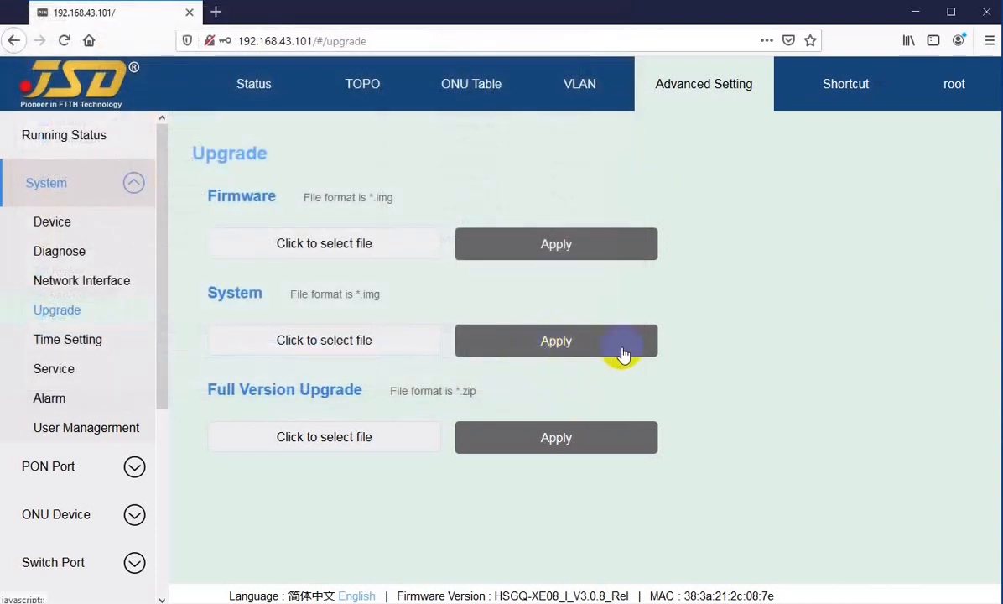
click(261, 439)
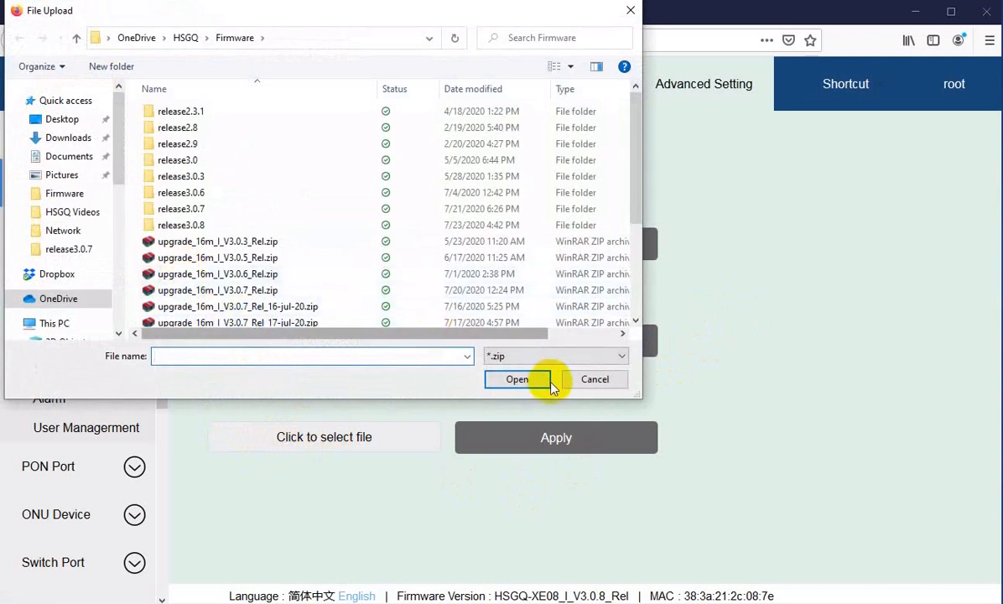
click(594, 379)
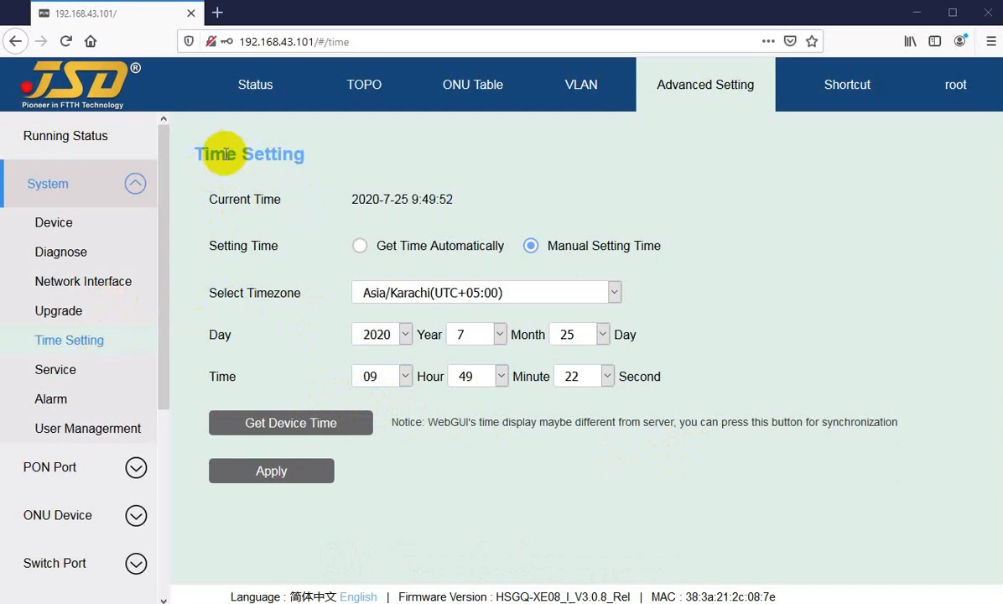
Examine the current time on the Time Setting page and view the available timezones without changing the selection.
drag(227, 154, 244, 154)
drag(225, 199, 323, 207)
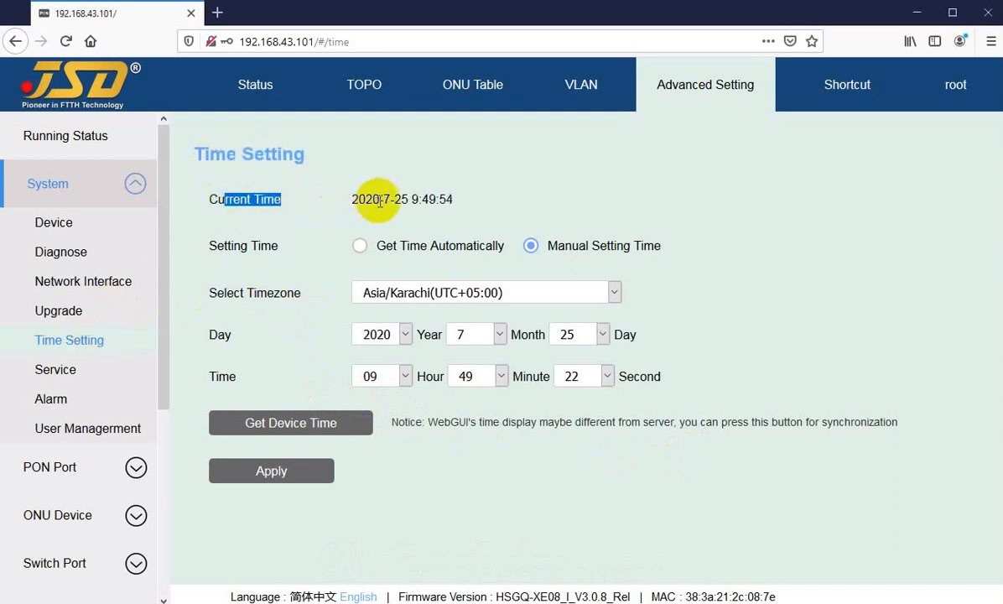
click(386, 200)
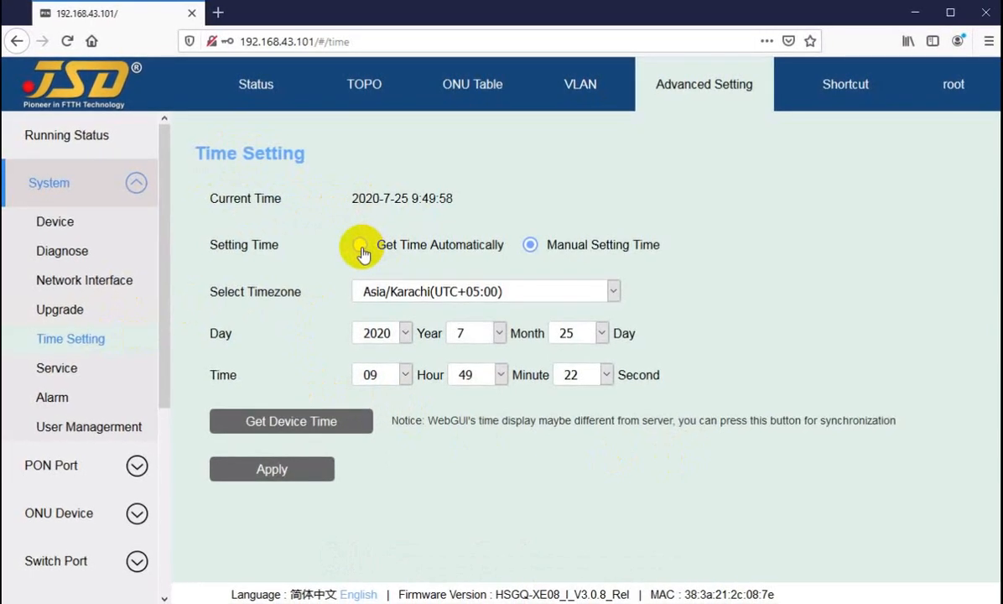
click(423, 292)
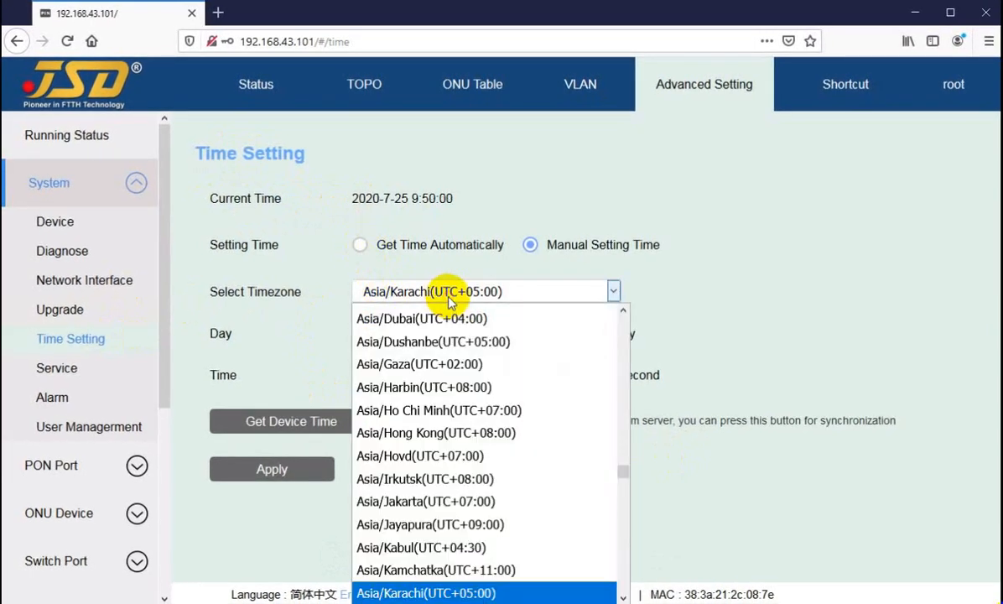
click(431, 294)
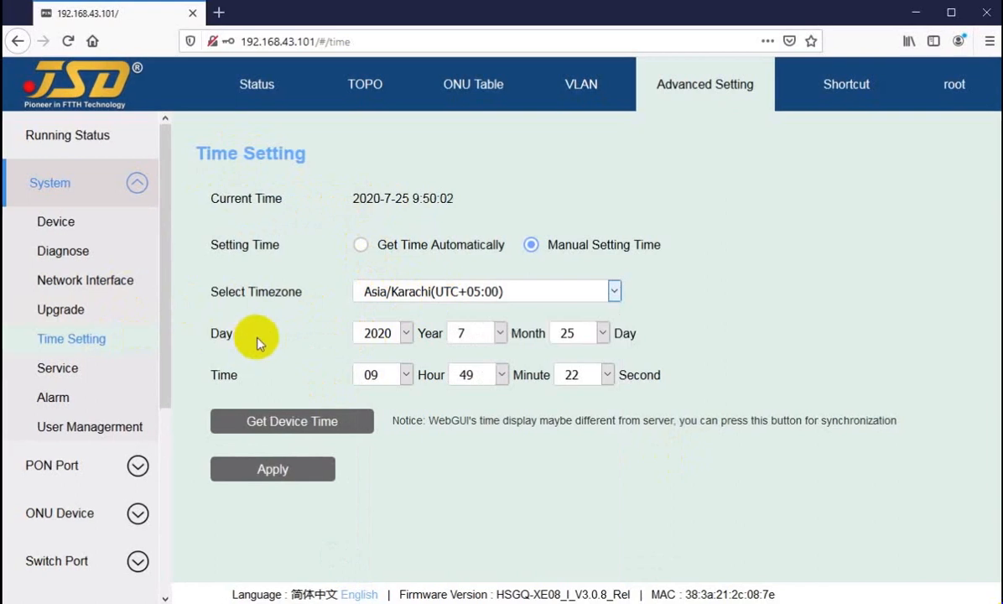
Review the year choices and the Select Timezone setting for manual time, leaving the values as they are.
click(388, 340)
click(387, 335)
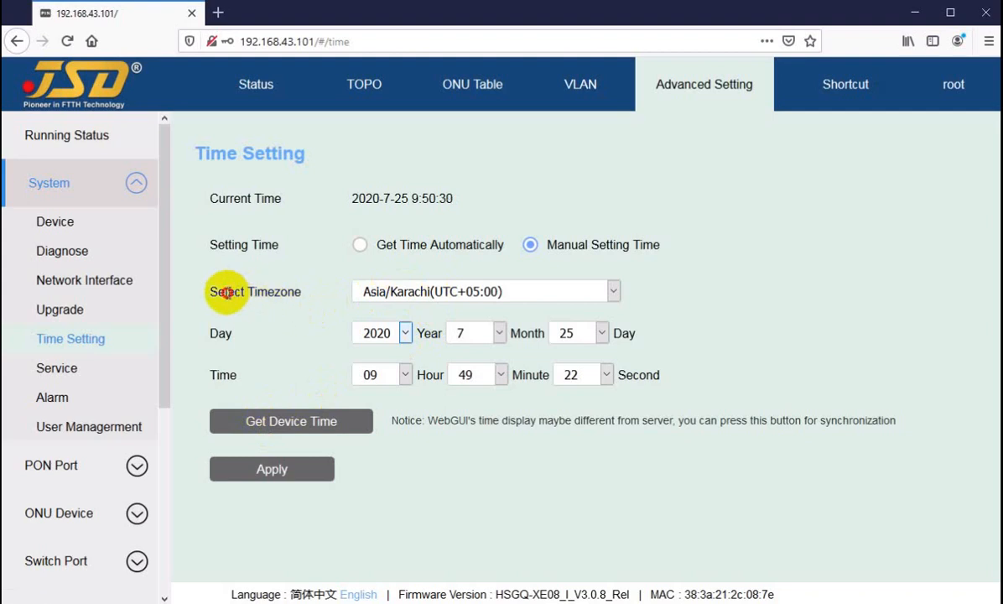
drag(226, 291, 289, 291)
click(374, 291)
click(374, 291)
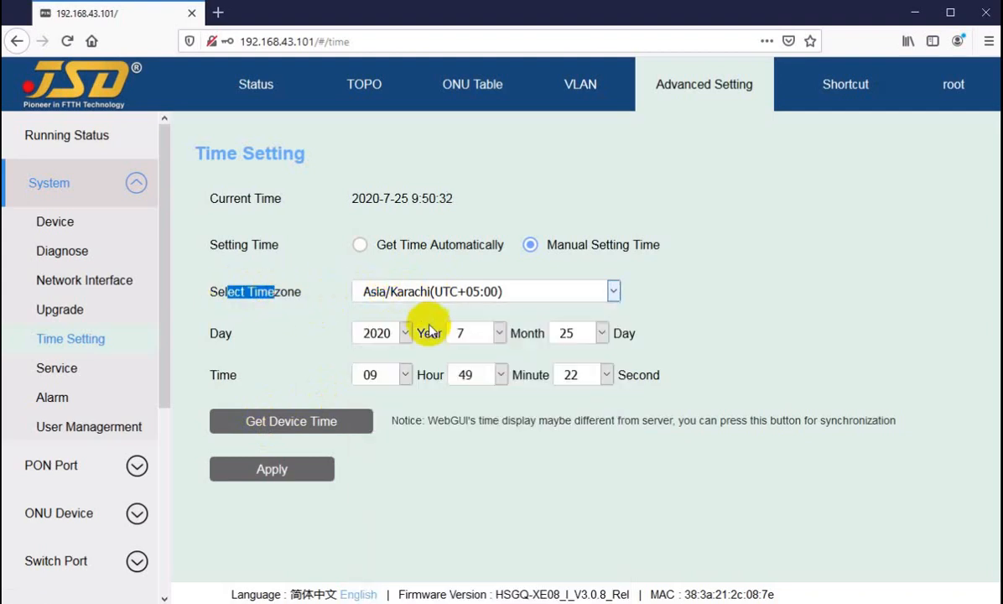
click(369, 335)
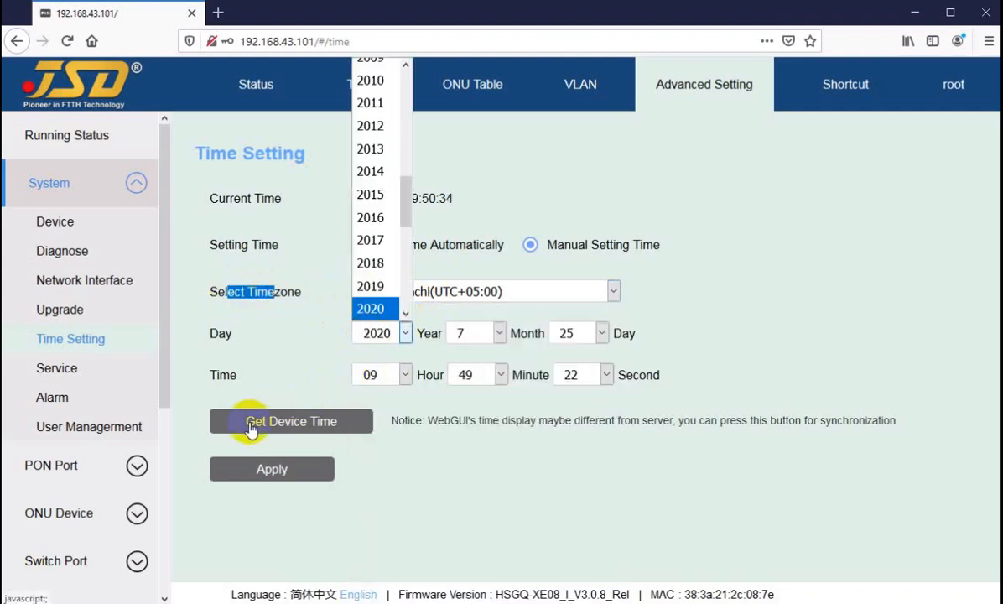
click(404, 480)
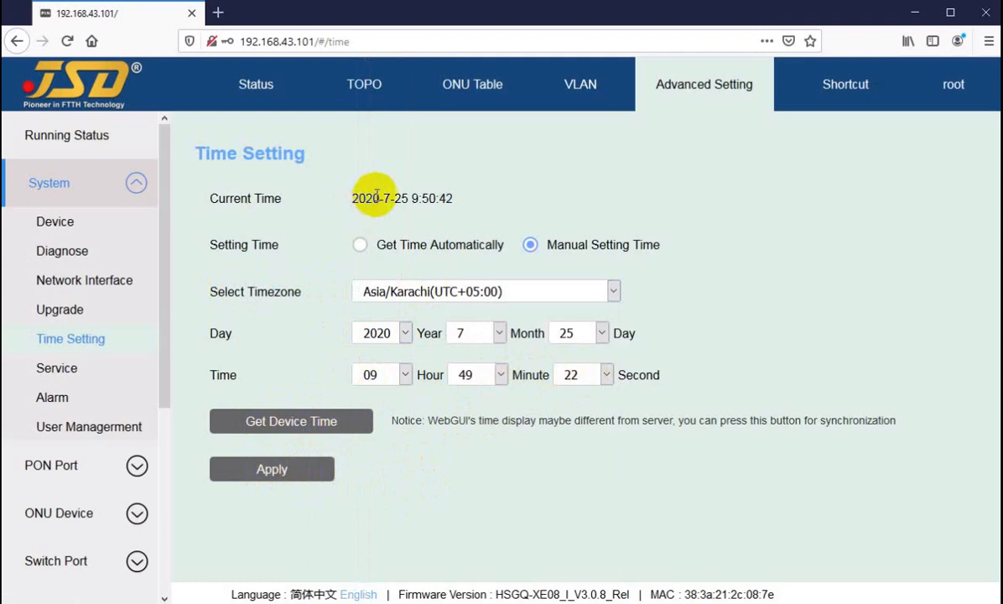
Examine the Current Time entry on the Time Setting page.
drag(349, 198, 379, 198)
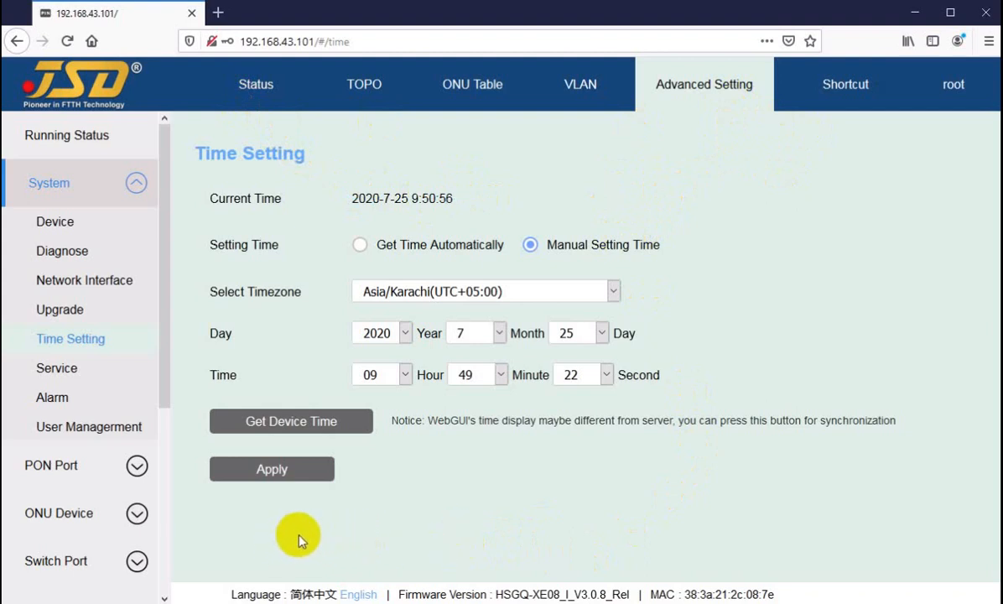
click(229, 197)
drag(227, 196, 431, 200)
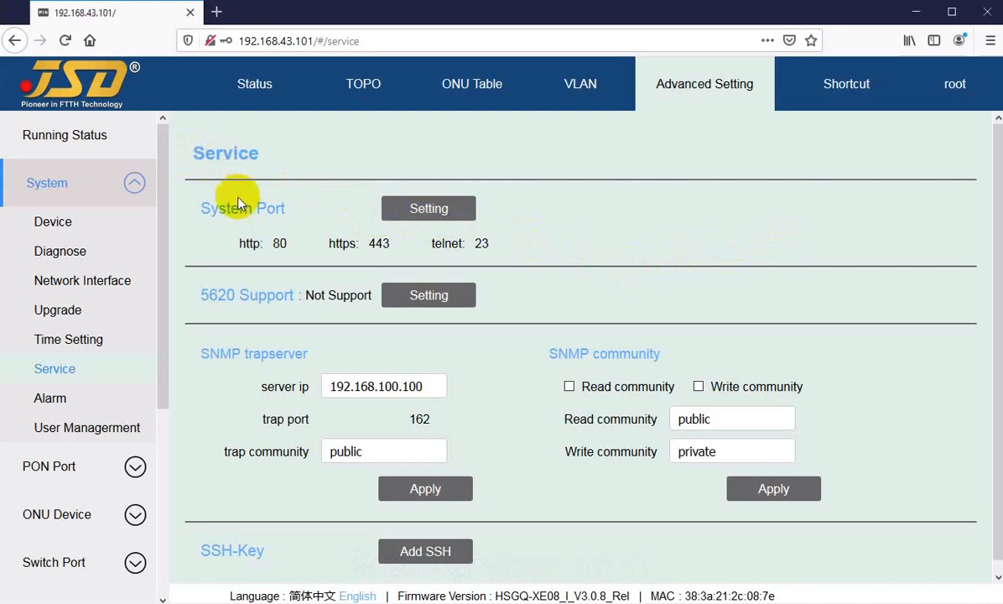
Review the http, https and telnet ports in the Service page's System Port settings and cancel without changing them.
click(422, 214)
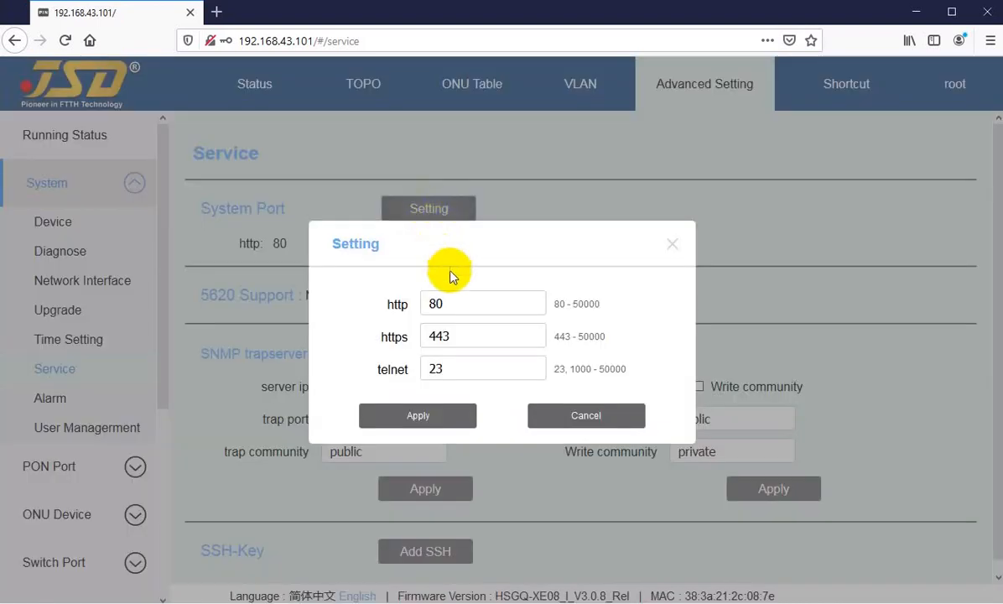
click(459, 302)
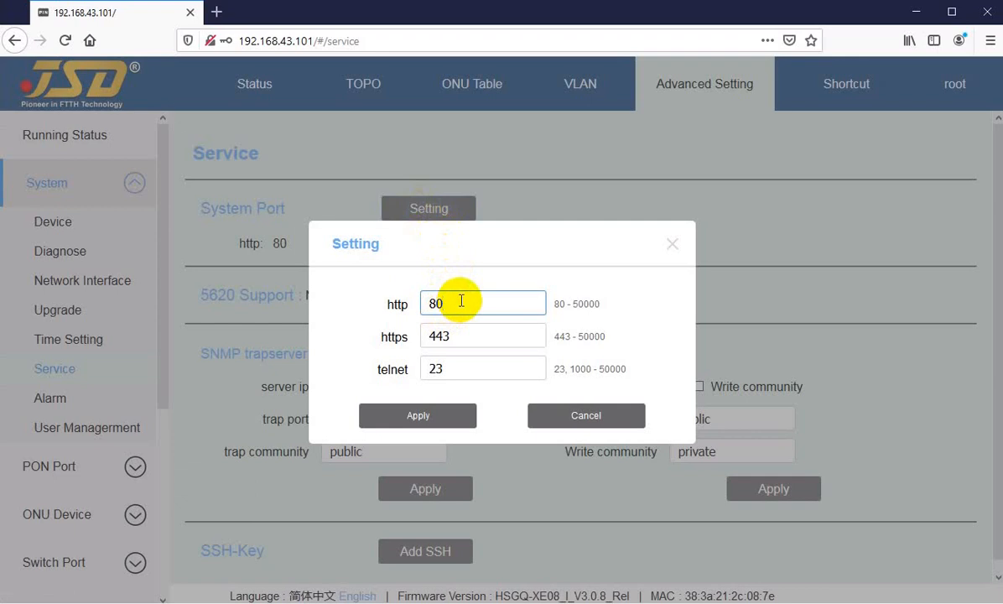
click(388, 335)
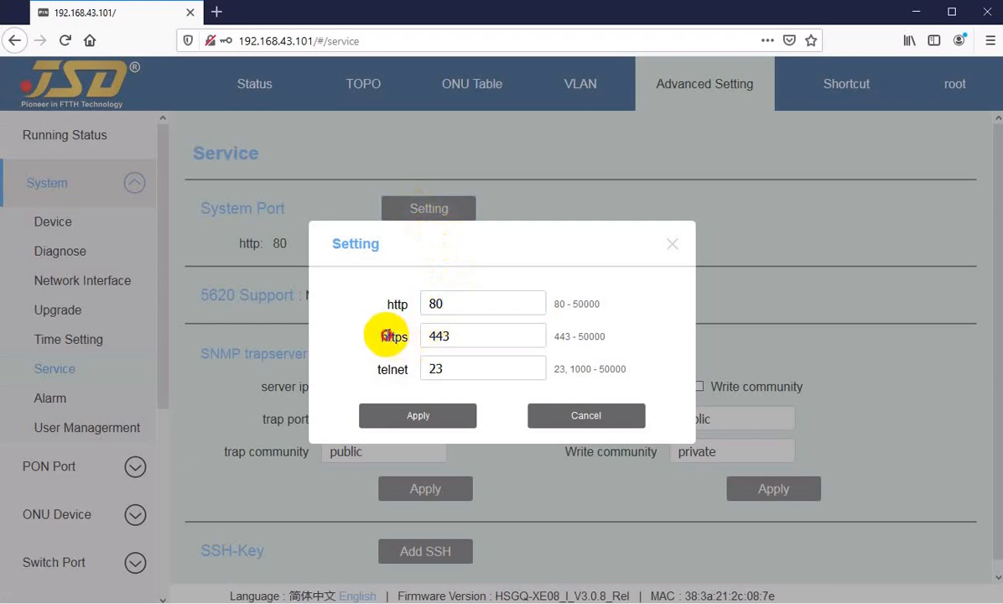
click(470, 335)
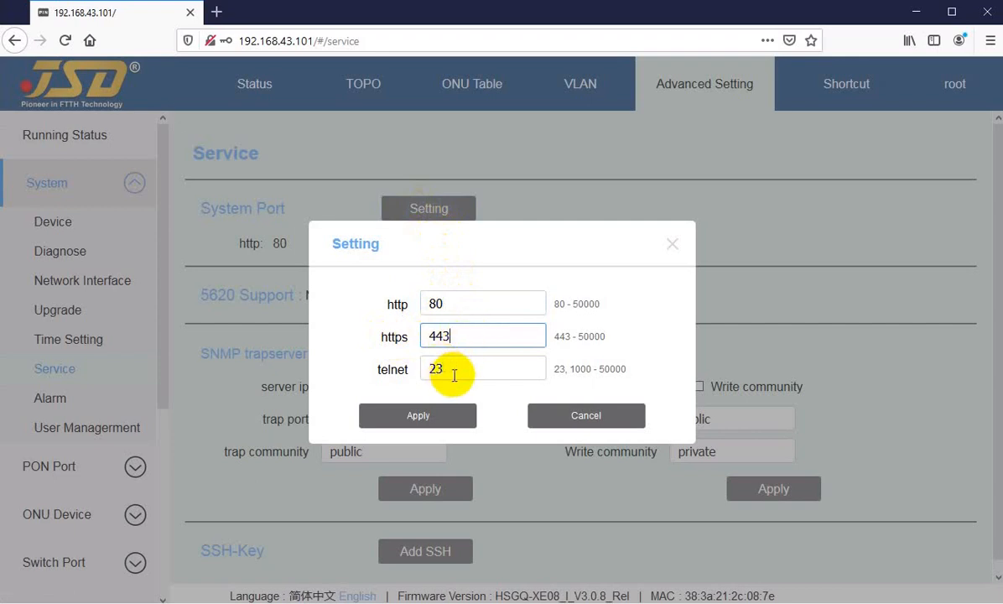
click(454, 371)
drag(452, 302, 427, 304)
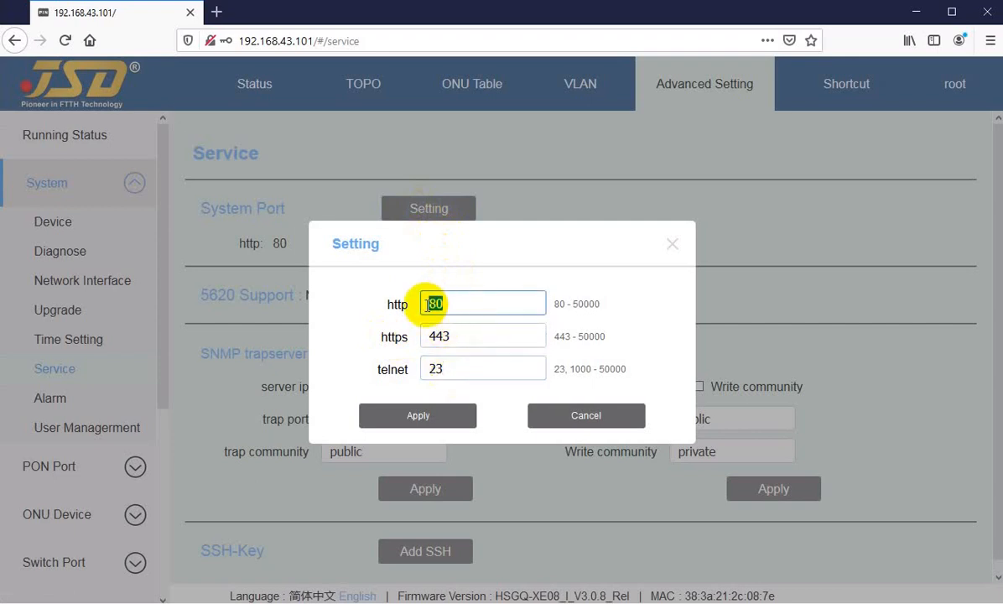
click(451, 303)
click(462, 334)
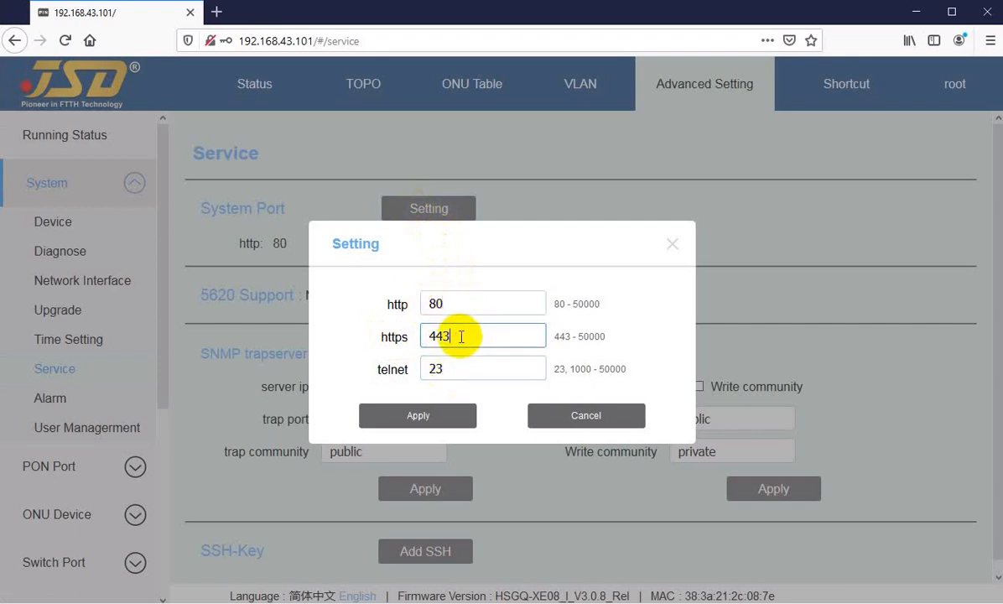
click(411, 423)
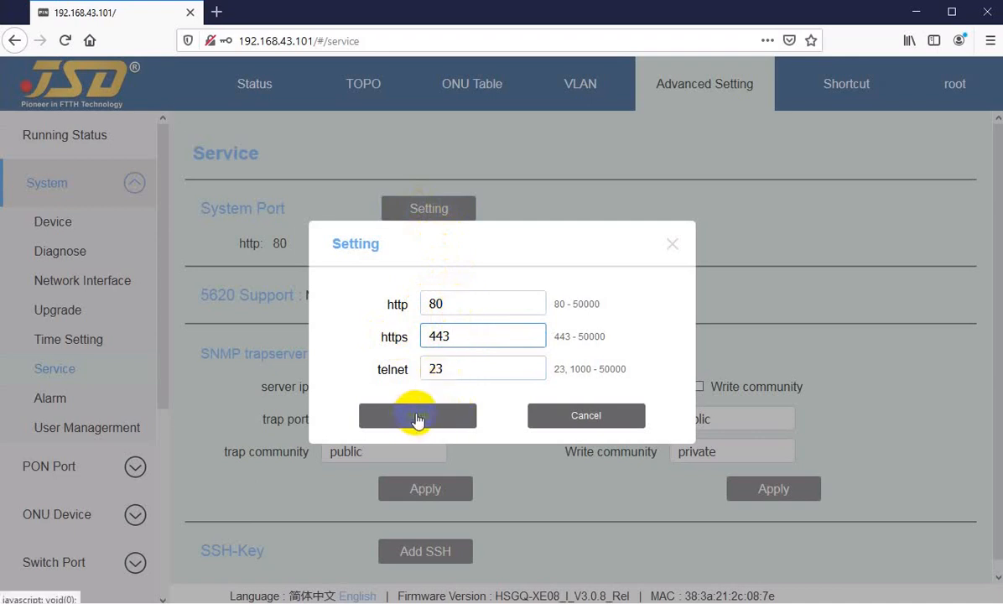
click(462, 368)
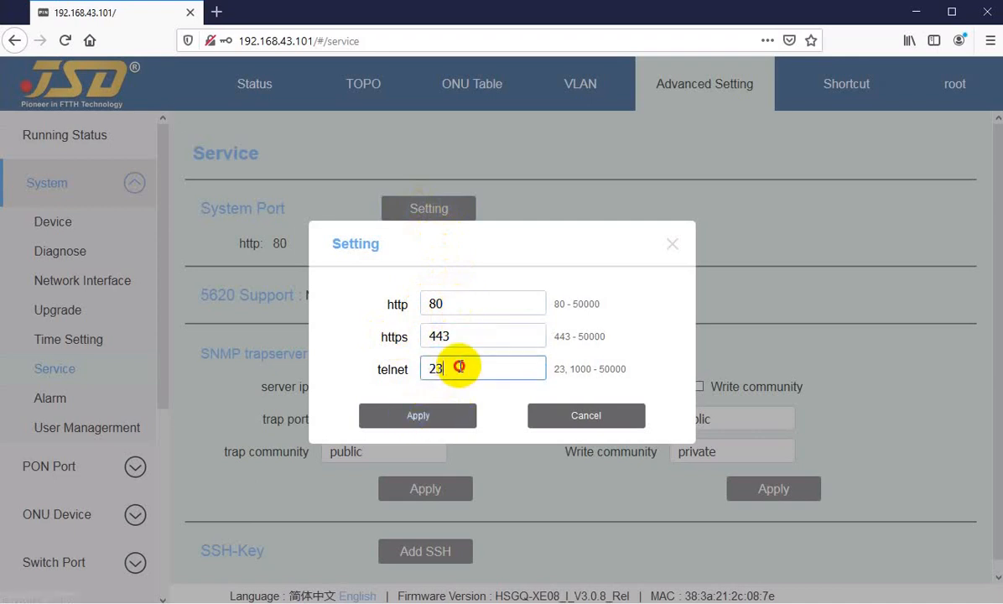
click(577, 416)
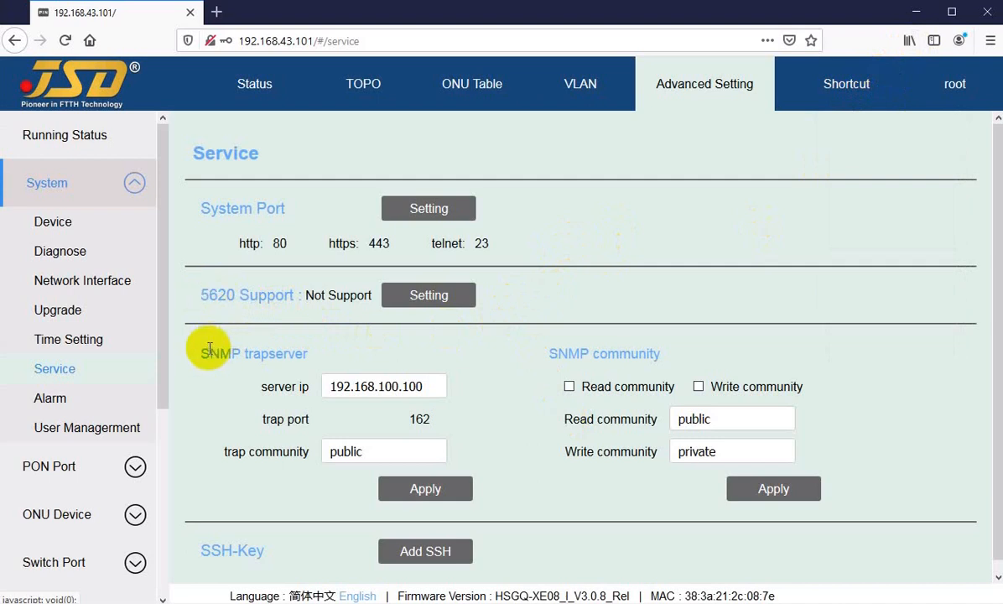
Examine the server IP and trap port of the SNMP trapserver on the Service page.
drag(209, 352, 261, 352)
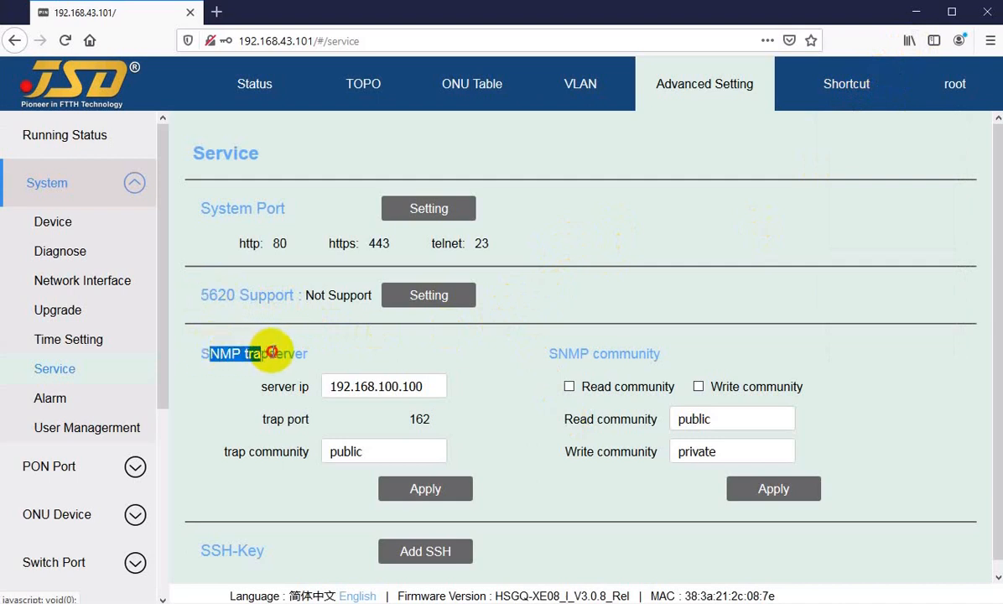
click(272, 352)
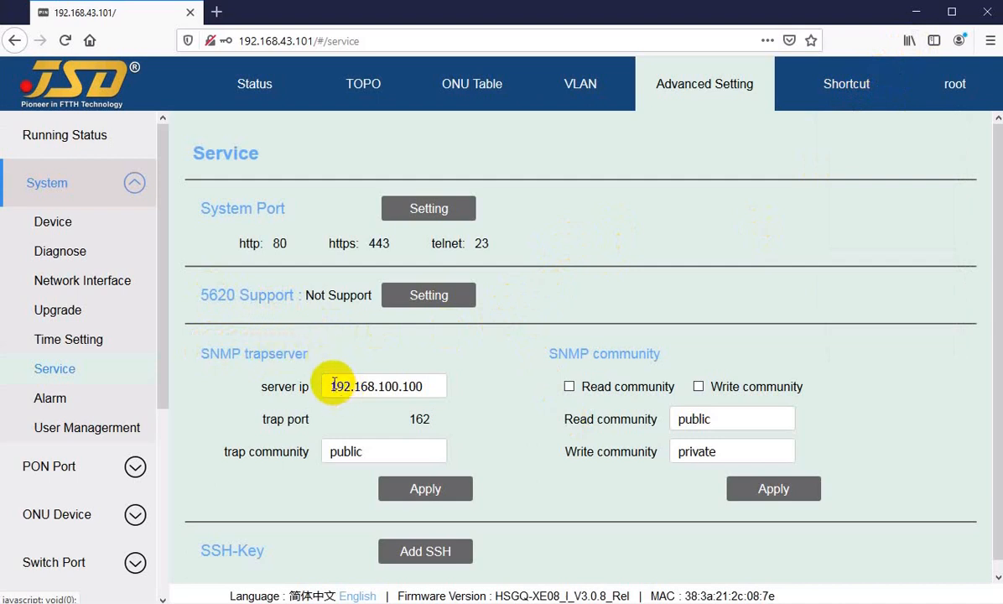
drag(330, 386, 414, 386)
click(415, 385)
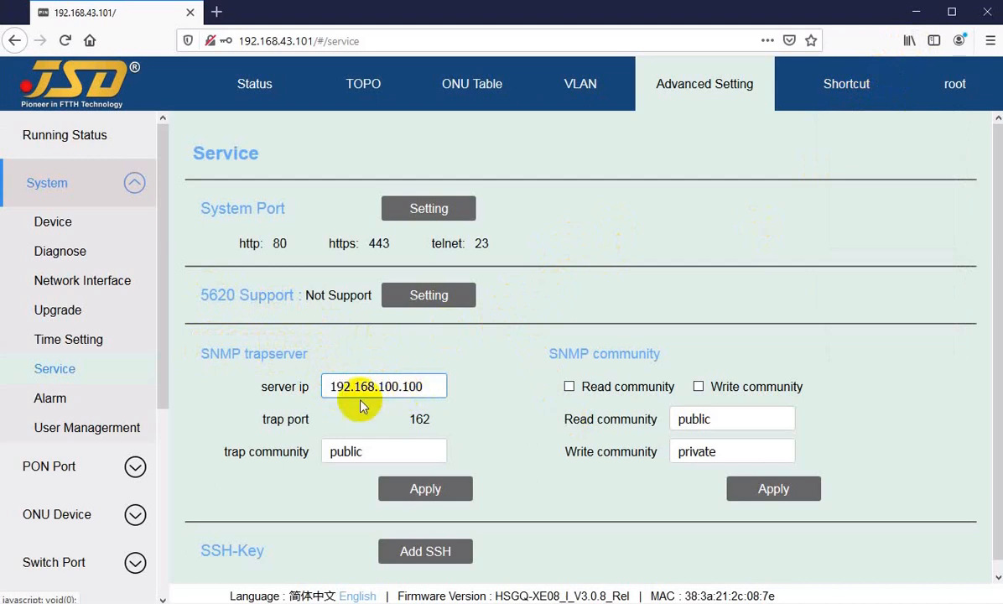
drag(265, 419, 313, 416)
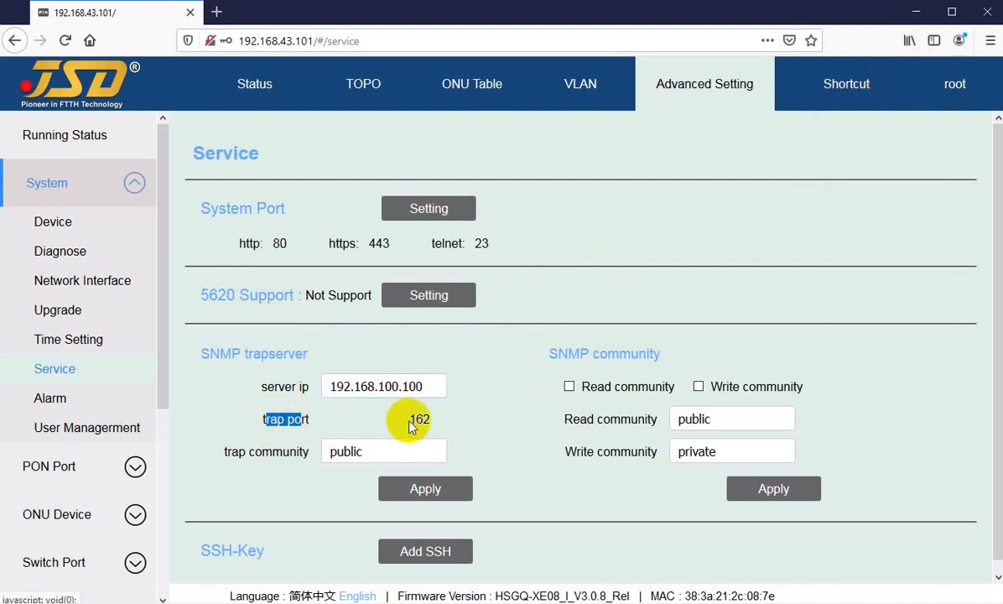
drag(409, 418, 437, 422)
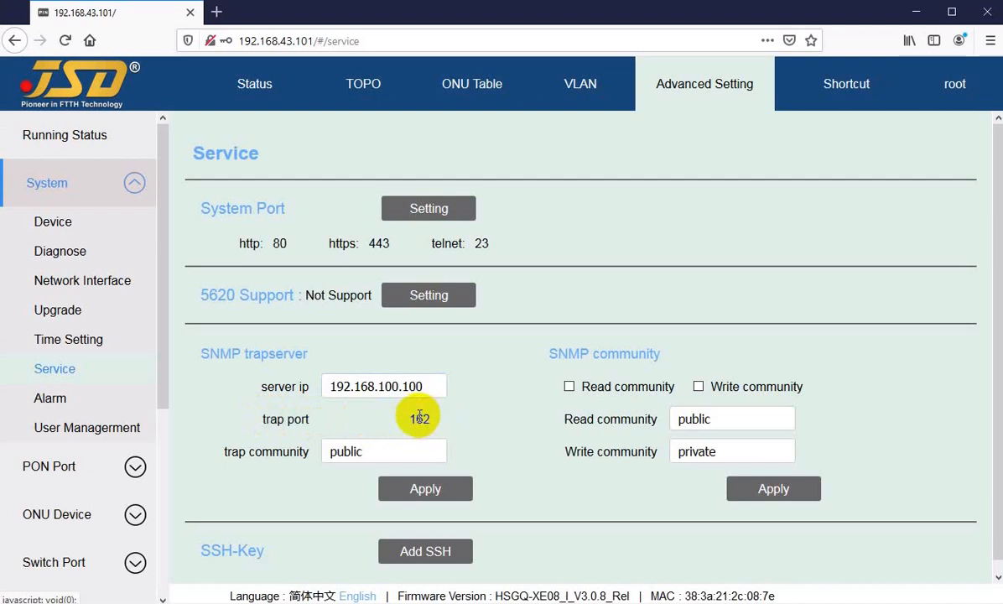
double_click(418, 417)
drag(409, 419, 416, 421)
Compare the SNMP trap community with the Read community value, leaving both as they are.
click(264, 455)
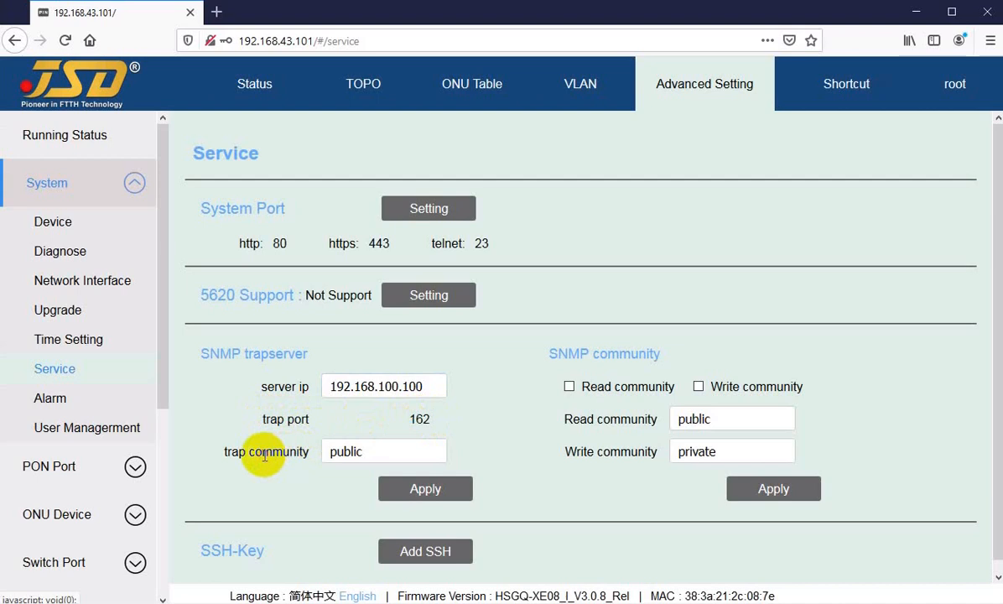
click(380, 451)
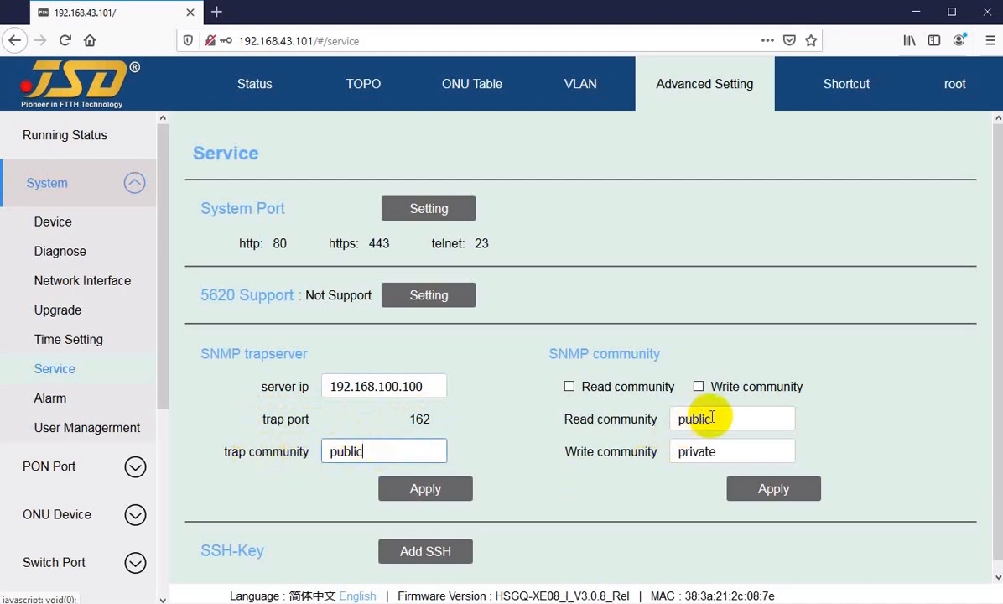
double_click(683, 417)
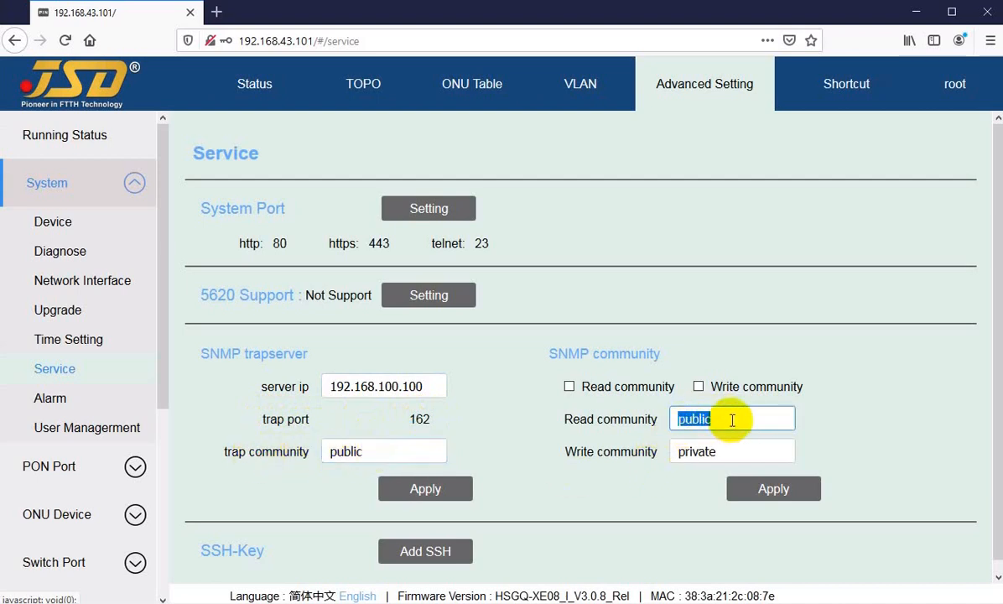
drag(381, 457, 302, 453)
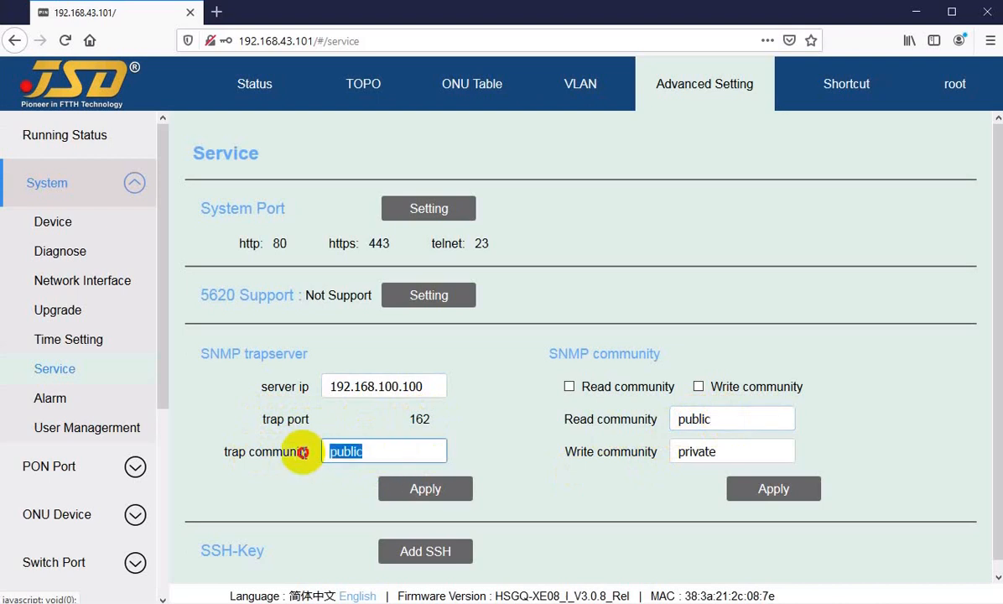
click(371, 454)
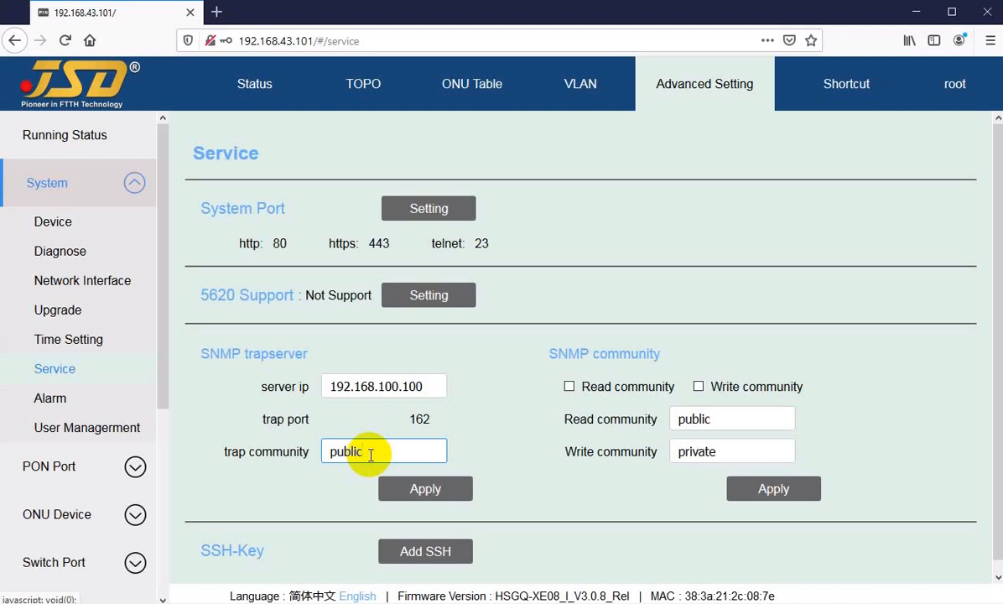
Open the Add SSH form under SSH-Key, review its Title and Key fields, and cancel without adding a key.
scroll(394, 442, down, 1)
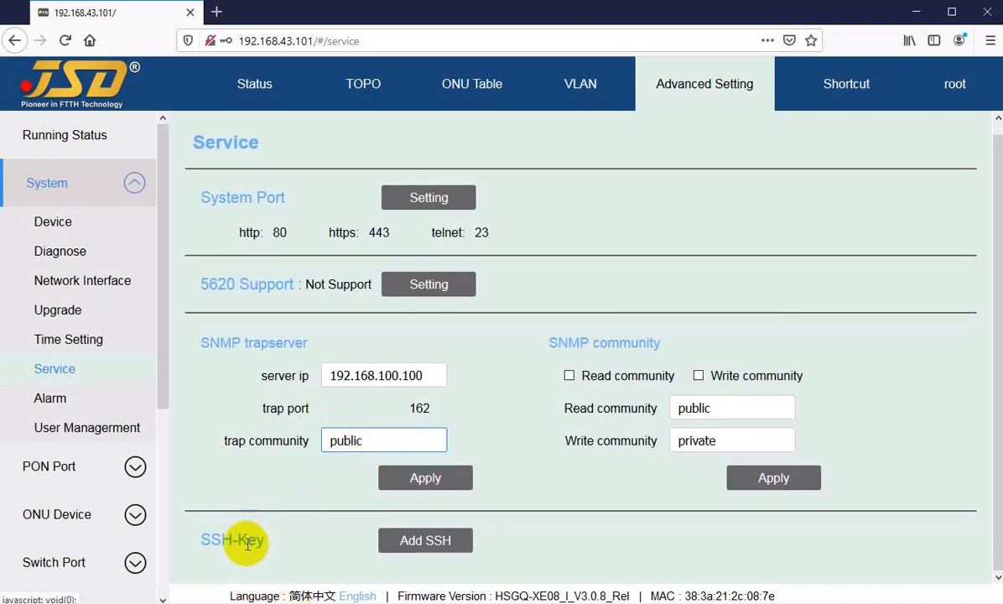
click(209, 541)
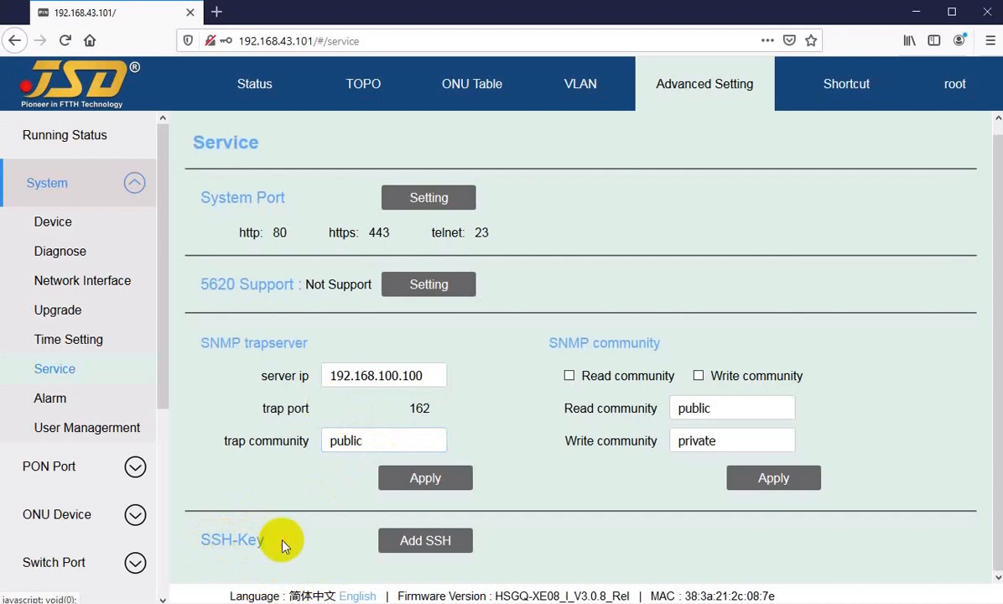
click(441, 544)
scroll(503, 470, down, 3)
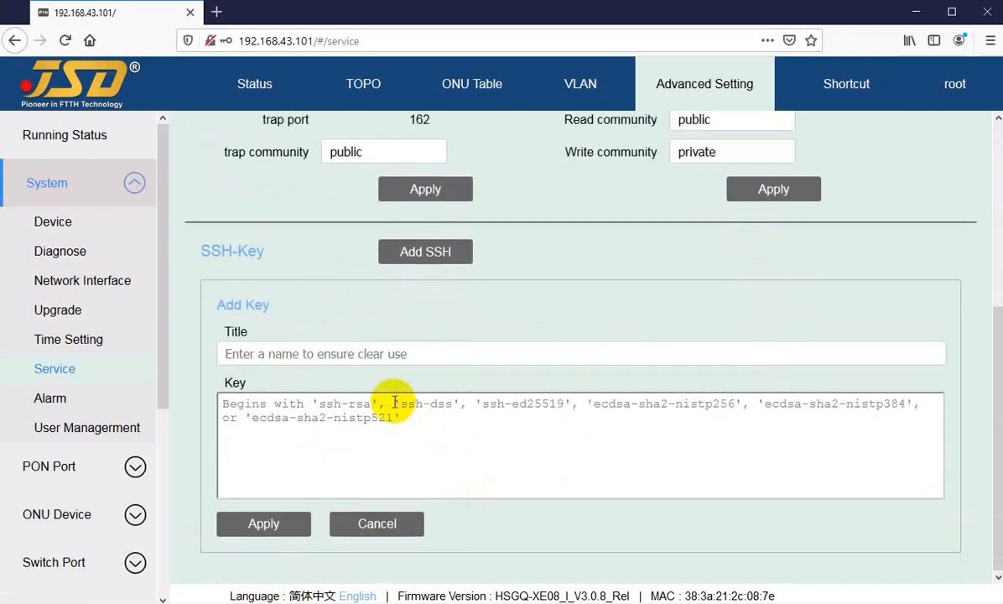
click(276, 425)
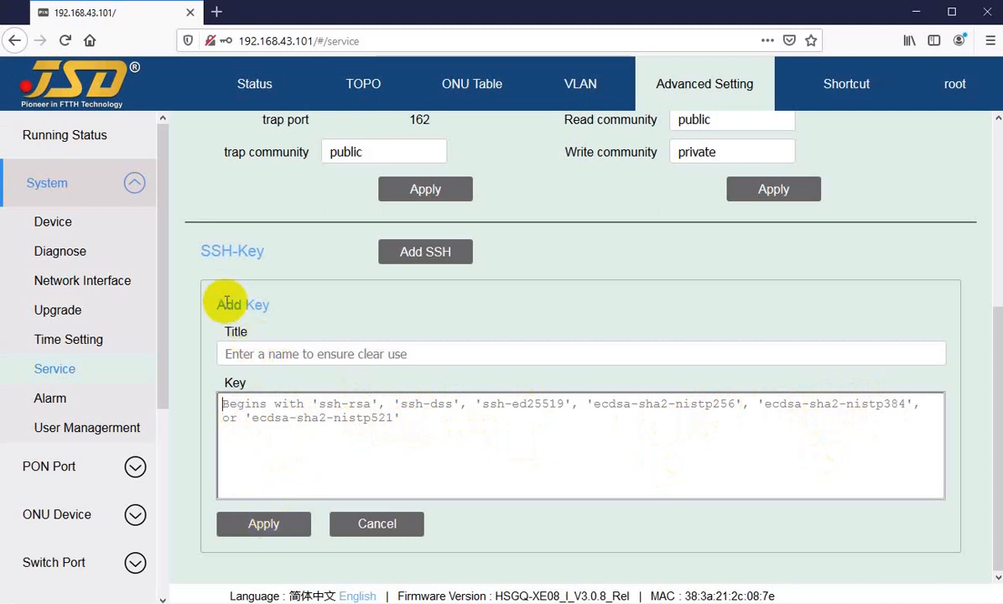
click(383, 525)
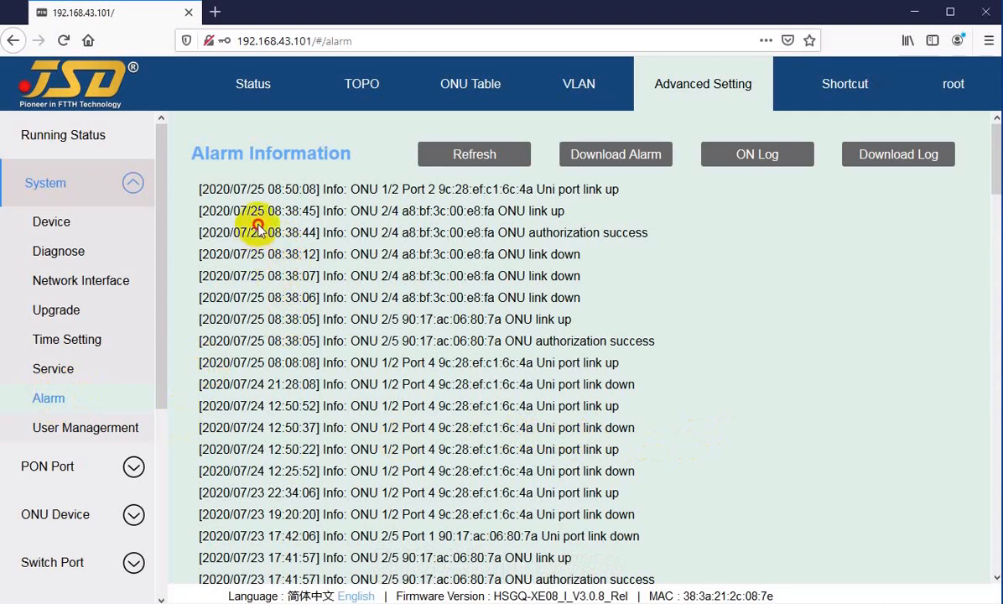
Examine the Alarm Information log, including the uplink and UNI port link events, back to the oldest system initialization entry.
scroll(307, 340, down, 15)
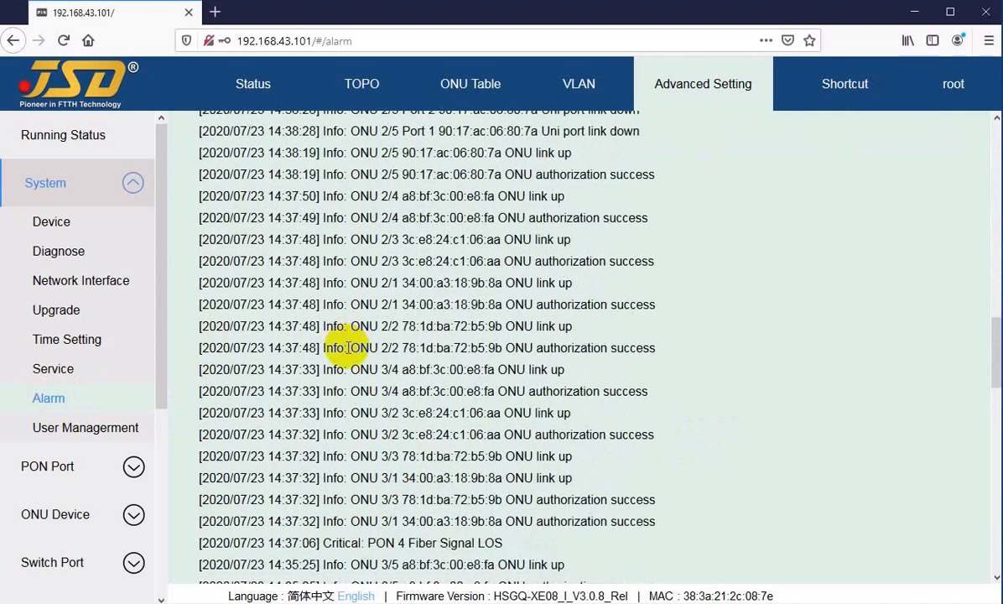
scroll(348, 352, up, 15)
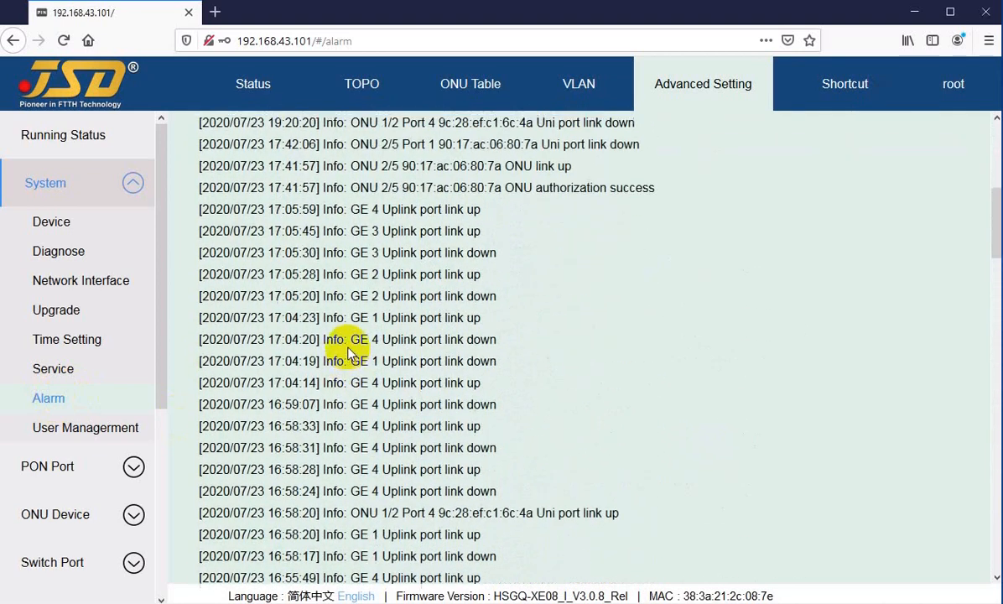
drag(382, 211, 392, 320)
click(418, 389)
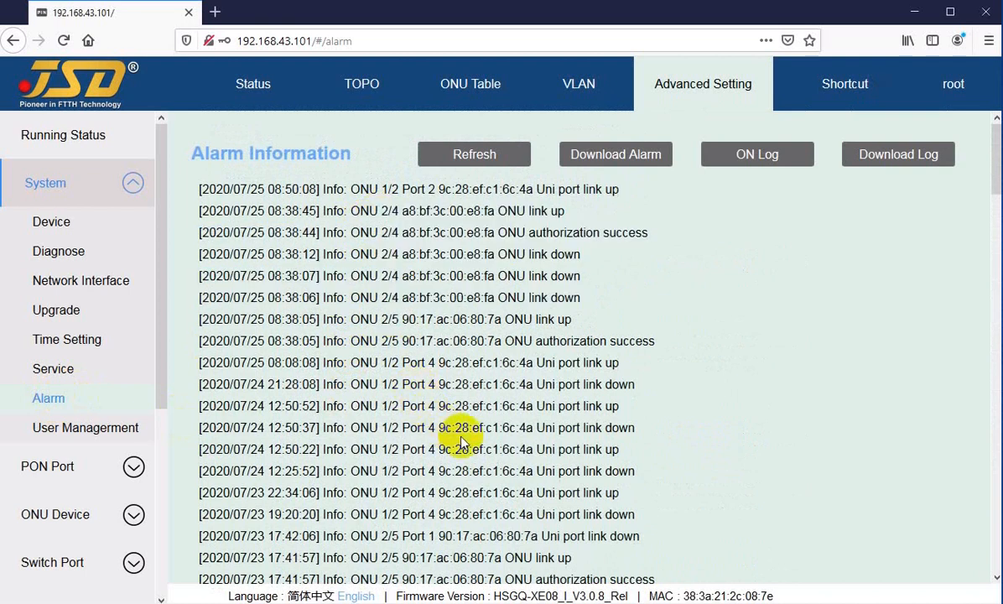
drag(439, 450, 596, 450)
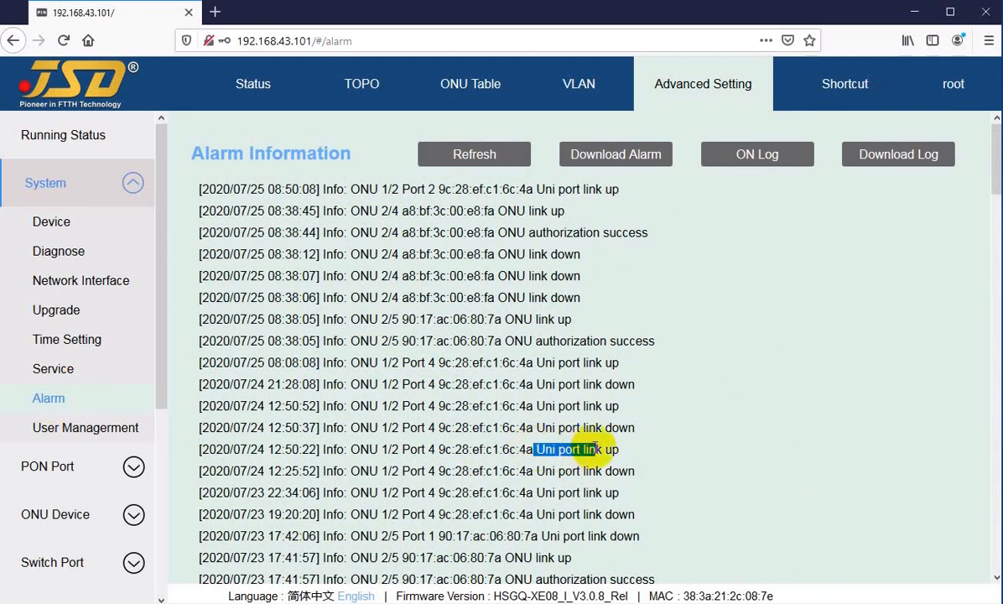
click(538, 446)
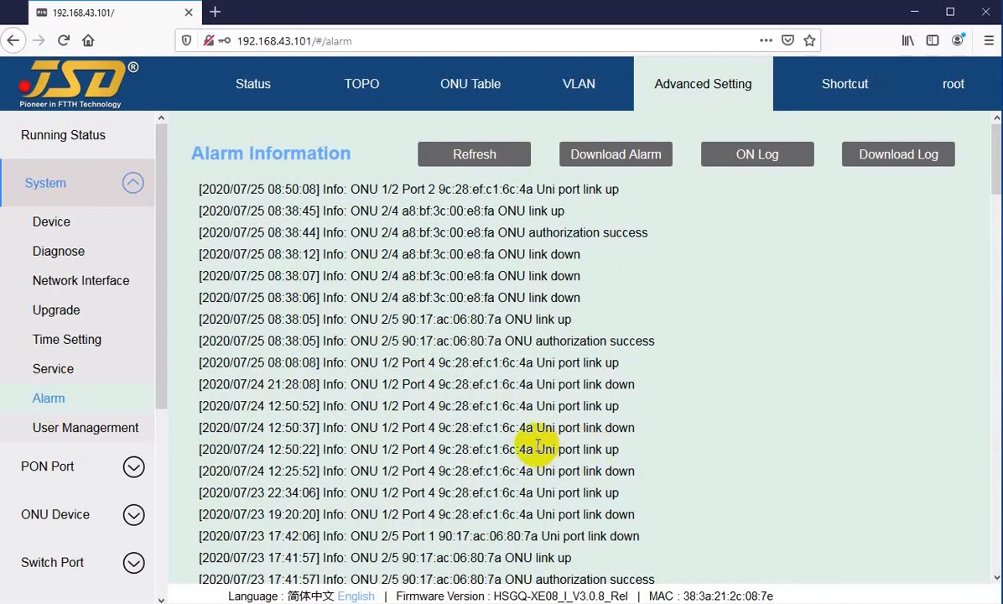
scroll(533, 447, down, 20)
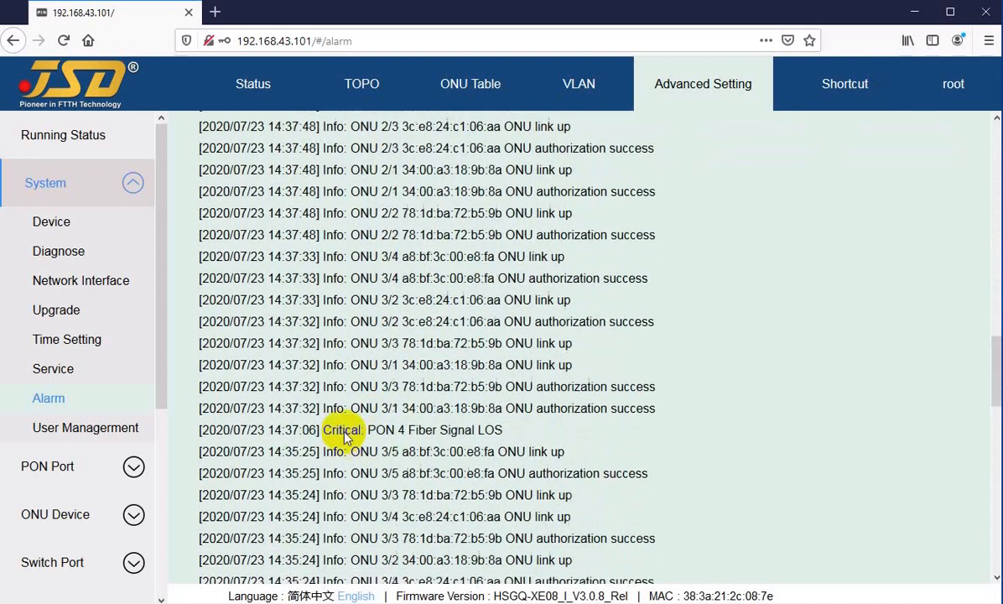
scroll(336, 445, down, 2)
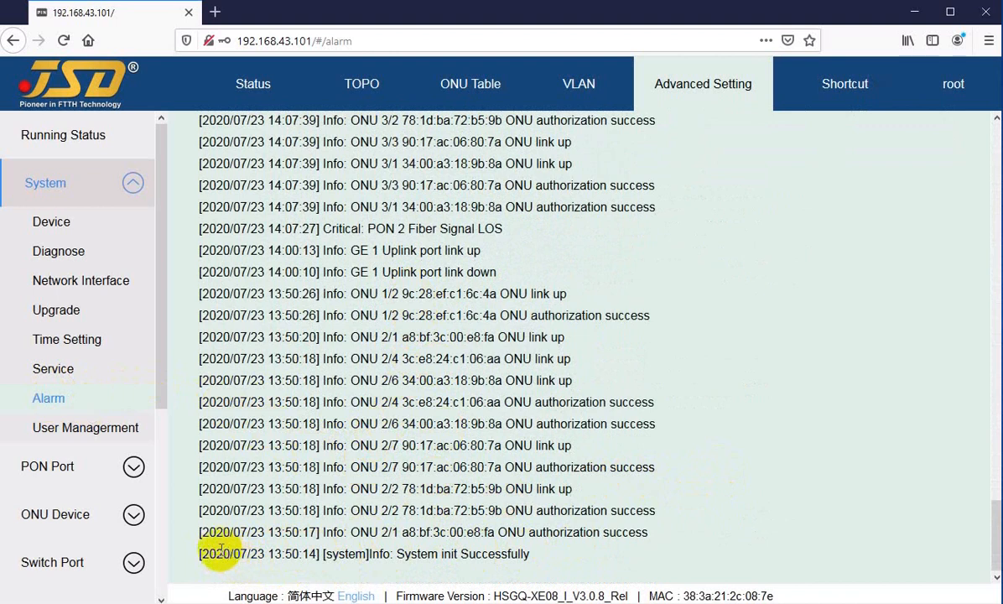
drag(214, 554, 268, 554)
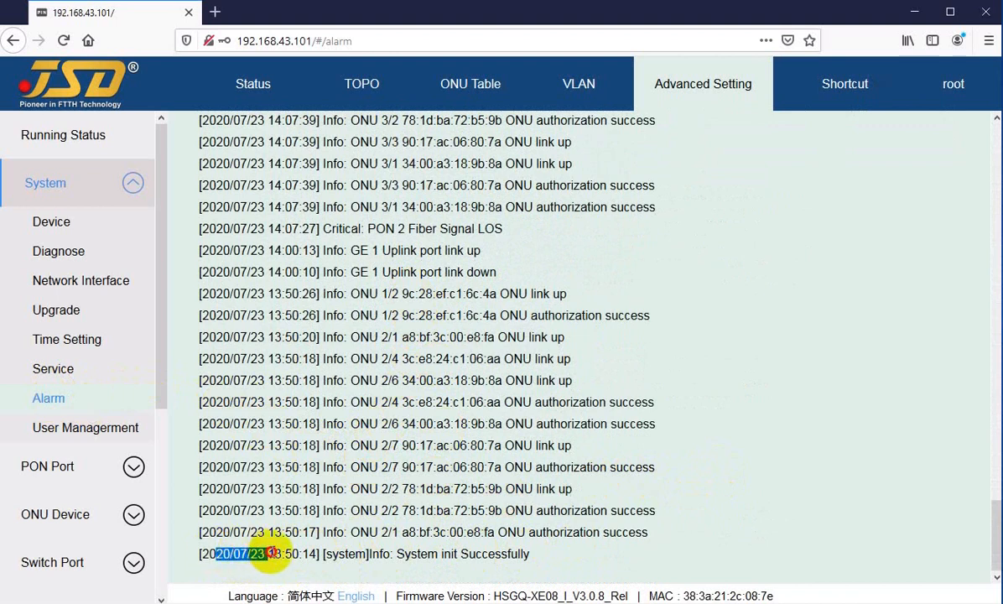
click(268, 551)
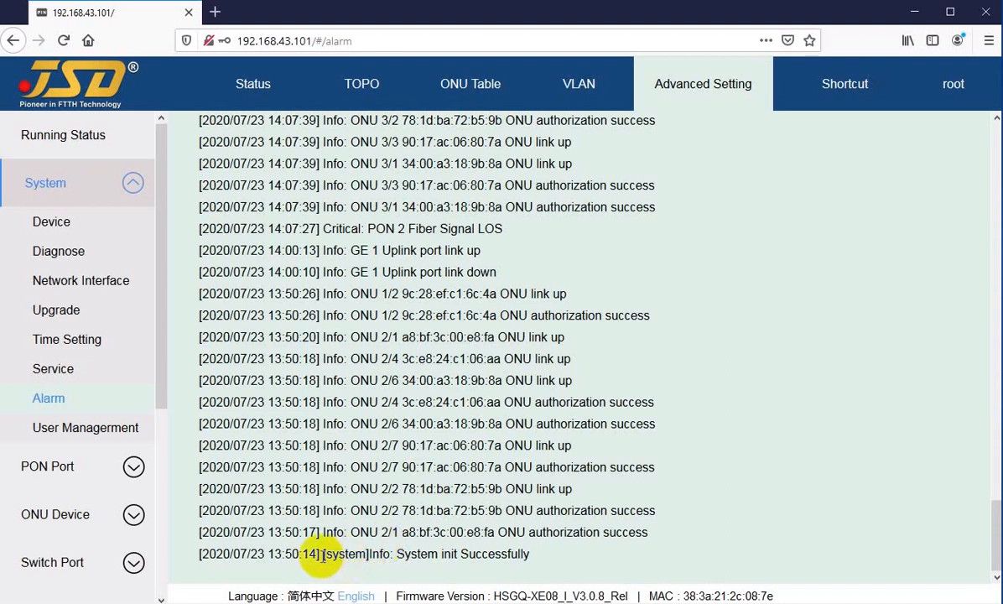
Examine the oldest alarm log entries, covering system initialization, ONU authorization and link-up events, and the GE 1 uplink port going down.
drag(371, 553, 495, 554)
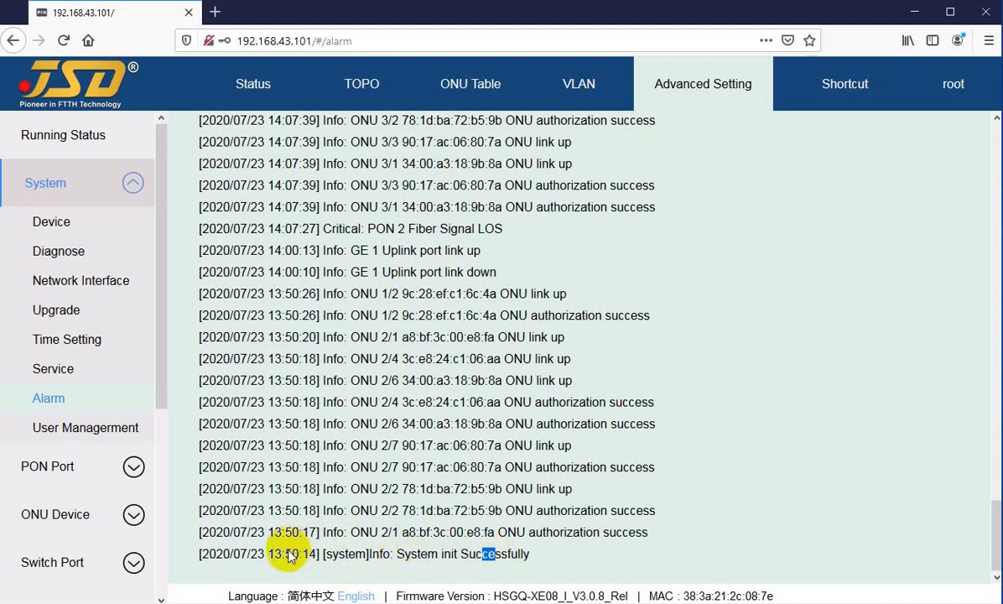
drag(270, 551, 288, 531)
drag(361, 532, 402, 532)
drag(434, 532, 467, 531)
drag(265, 530, 260, 342)
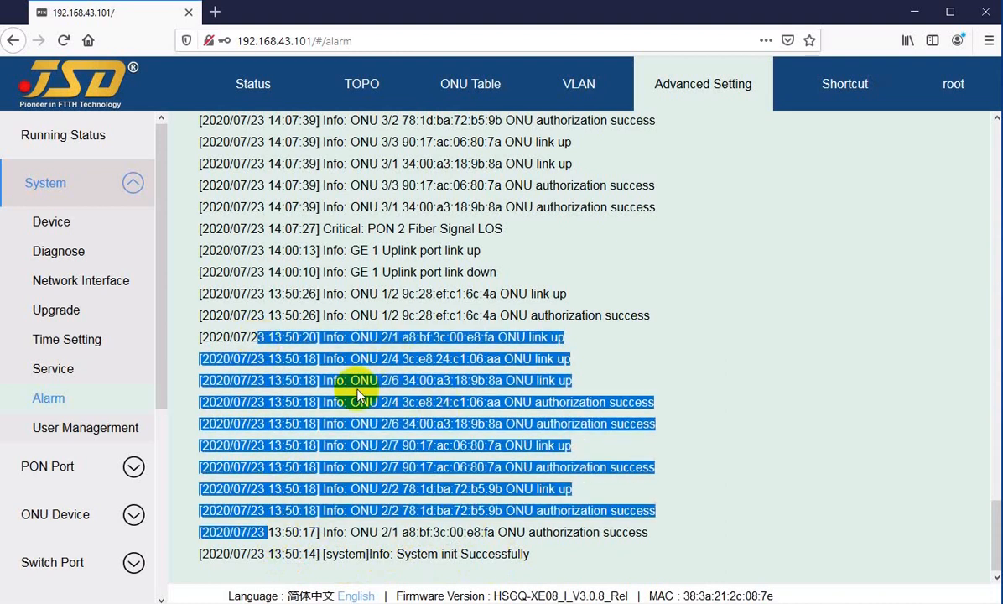
click(313, 362)
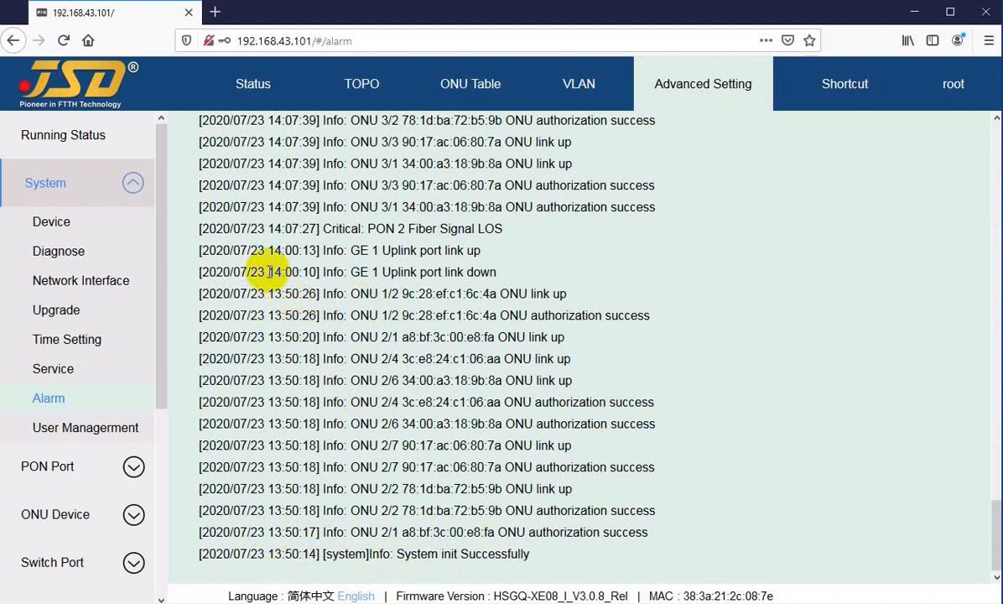
drag(269, 271, 430, 273)
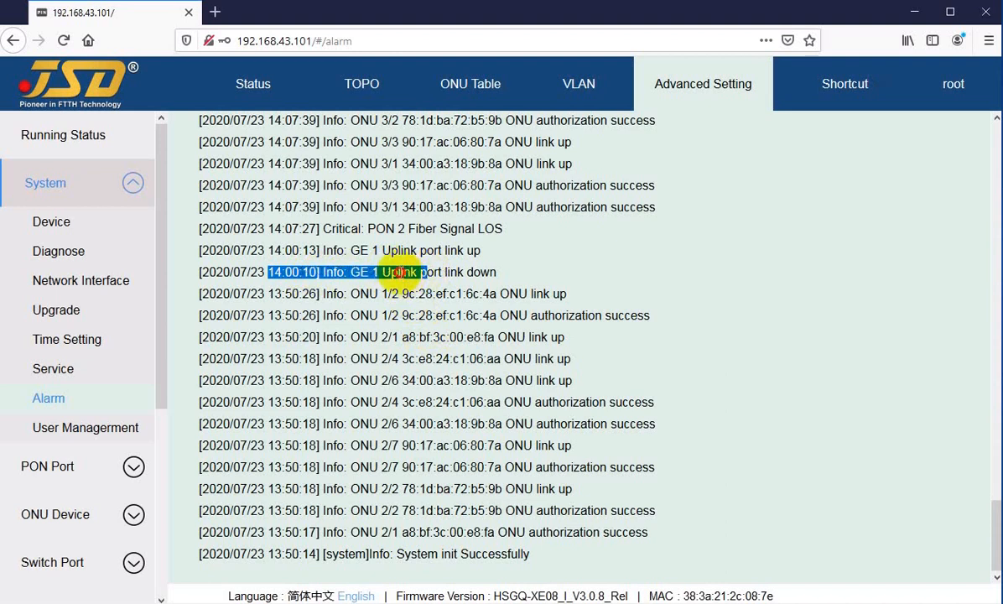
click(401, 273)
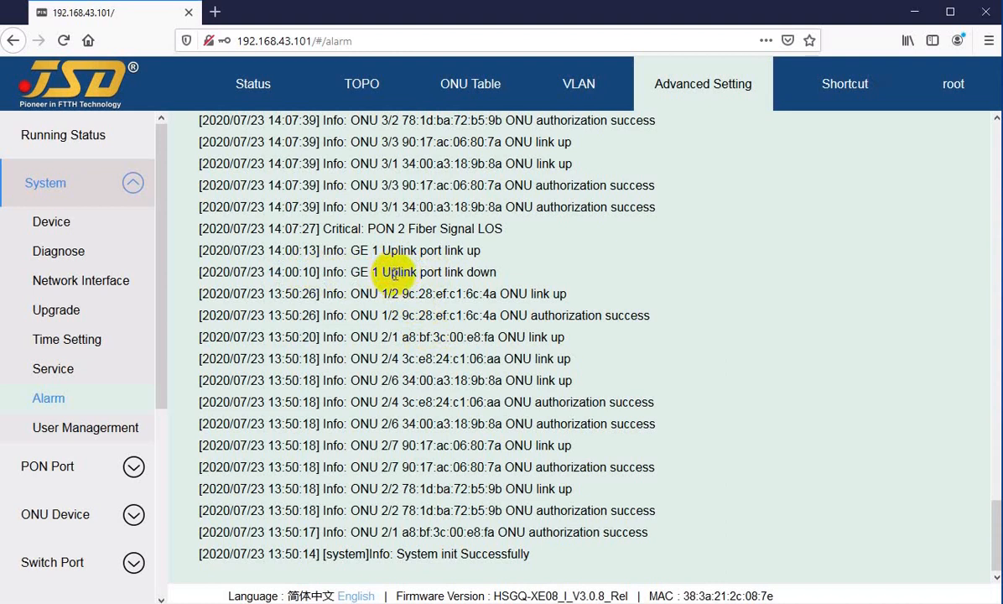
drag(391, 271, 433, 271)
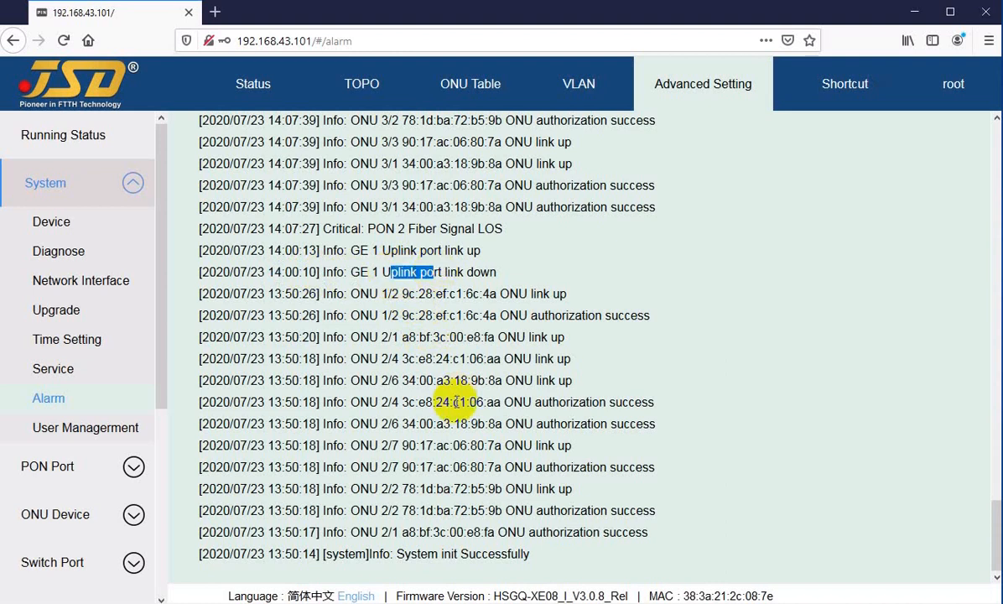
Examine the newer alarm log entries for PON fiber signal loss, PON switching, and the MAC addresses of the linked ONUs.
scroll(417, 390, up, 6)
scroll(466, 417, up, 2)
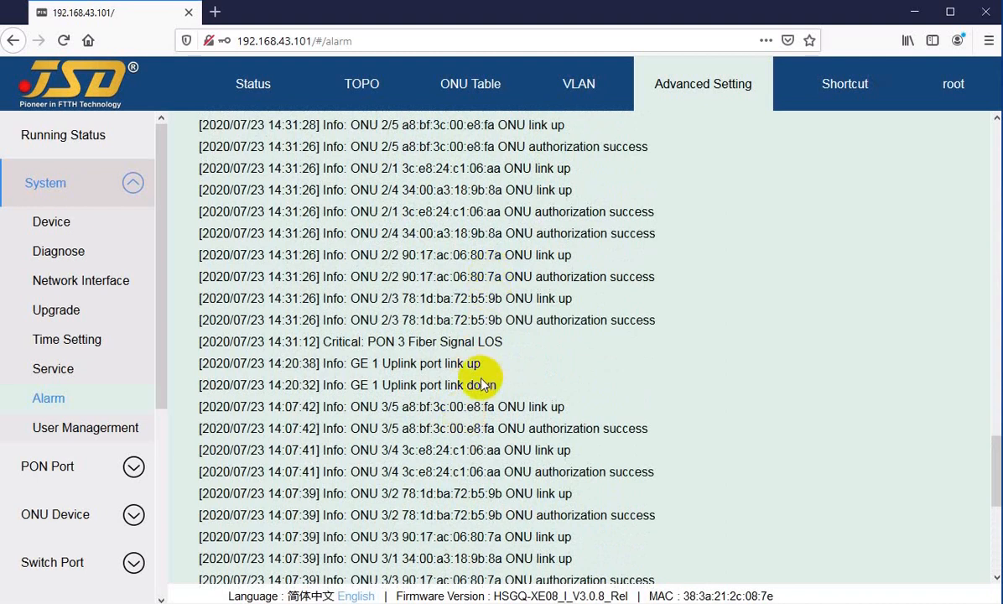
scroll(453, 335, up, 3)
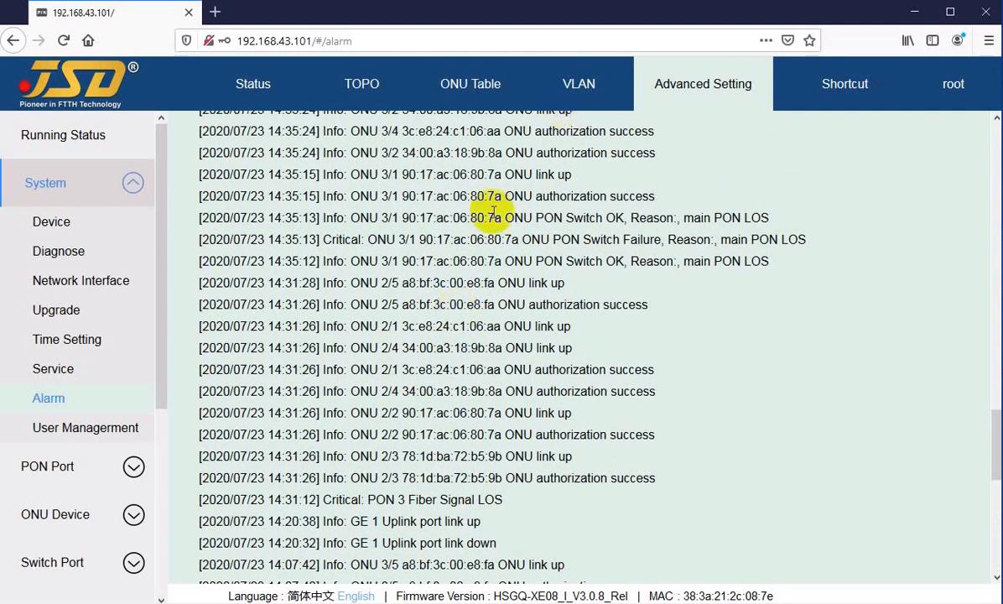
scroll(398, 286, up, 6)
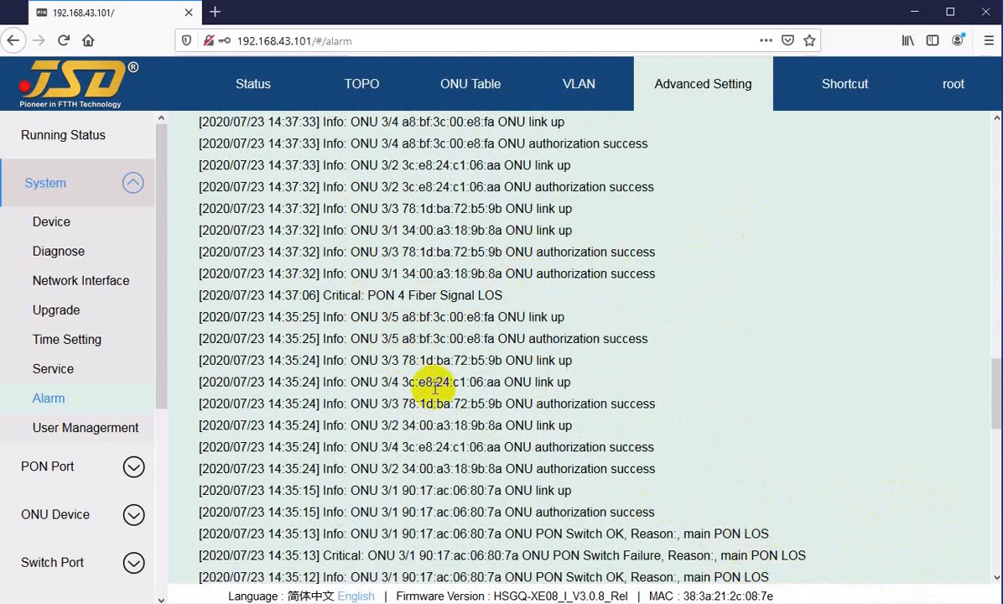
drag(388, 360, 464, 383)
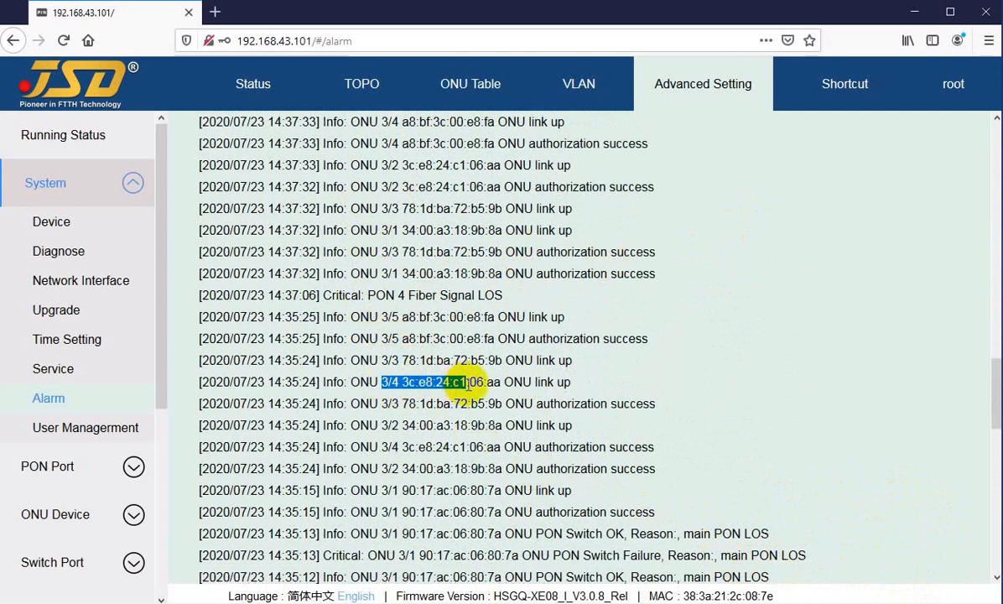
drag(426, 405, 513, 425)
click(573, 405)
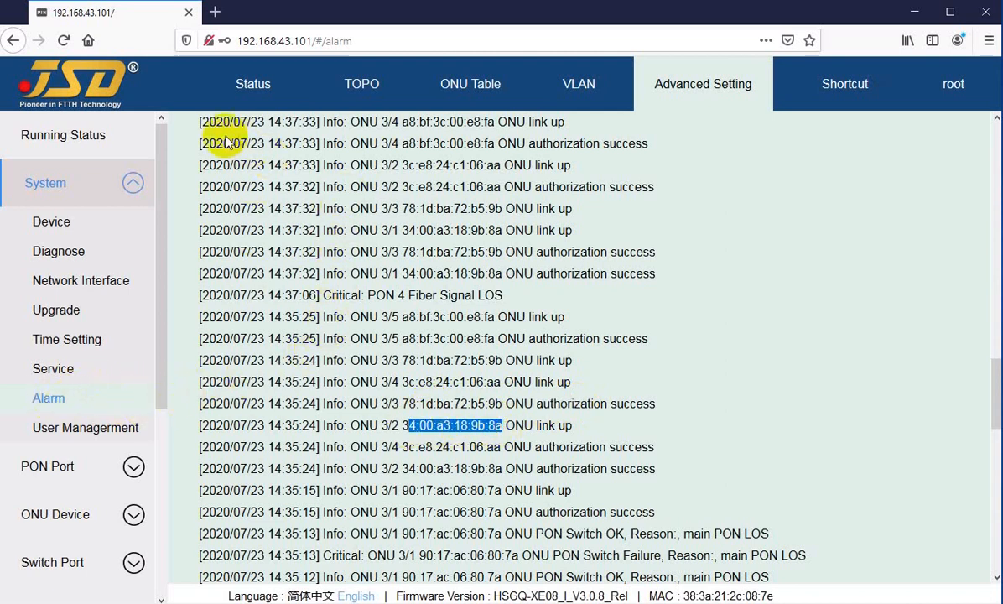
drag(233, 165, 367, 348)
click(358, 384)
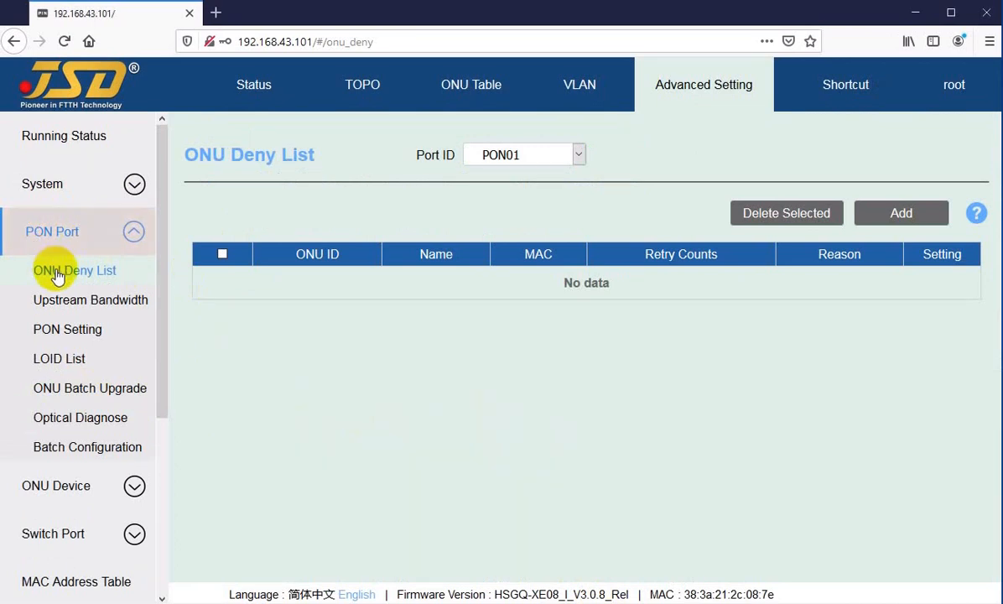
Review the Port ID choices of the ONU Deny List, view the list for PON02, and return to PON01.
click(529, 159)
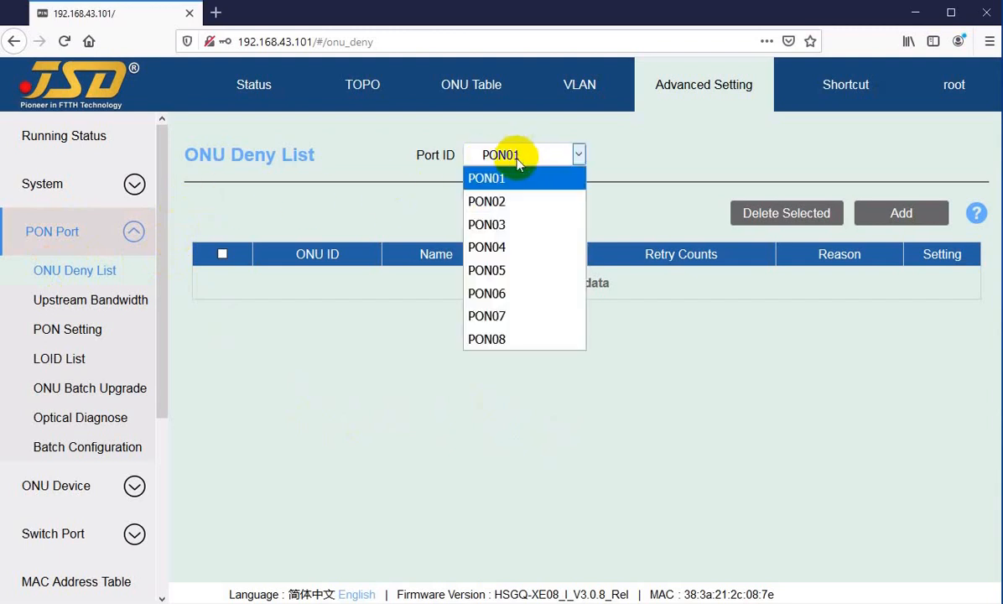
click(526, 164)
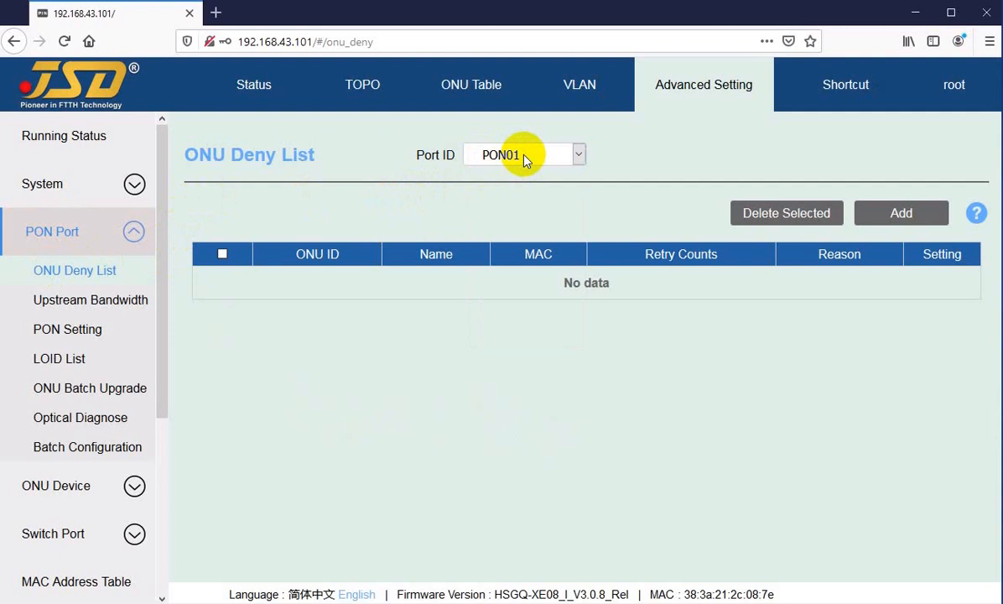
click(527, 160)
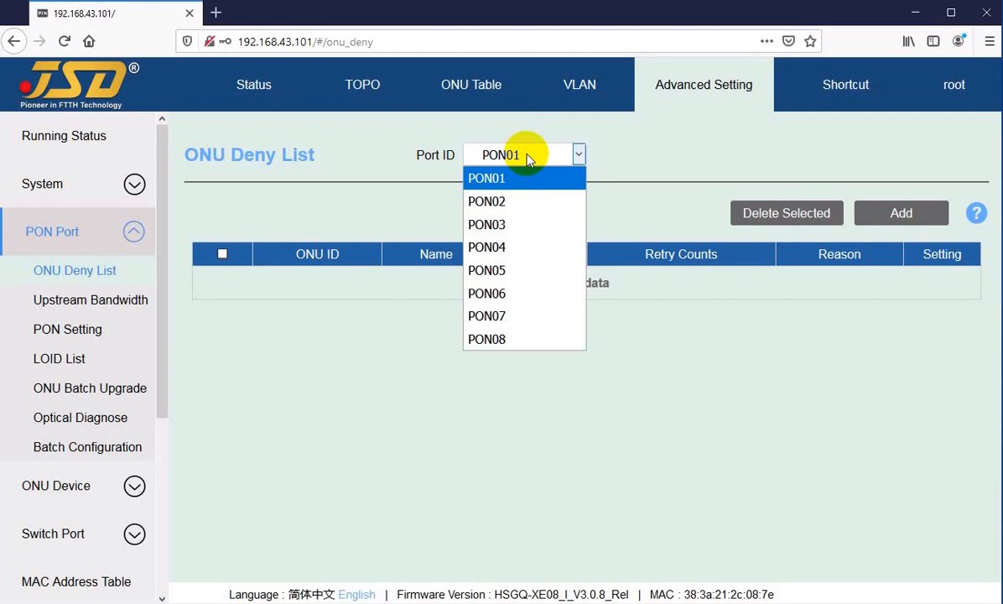
click(488, 201)
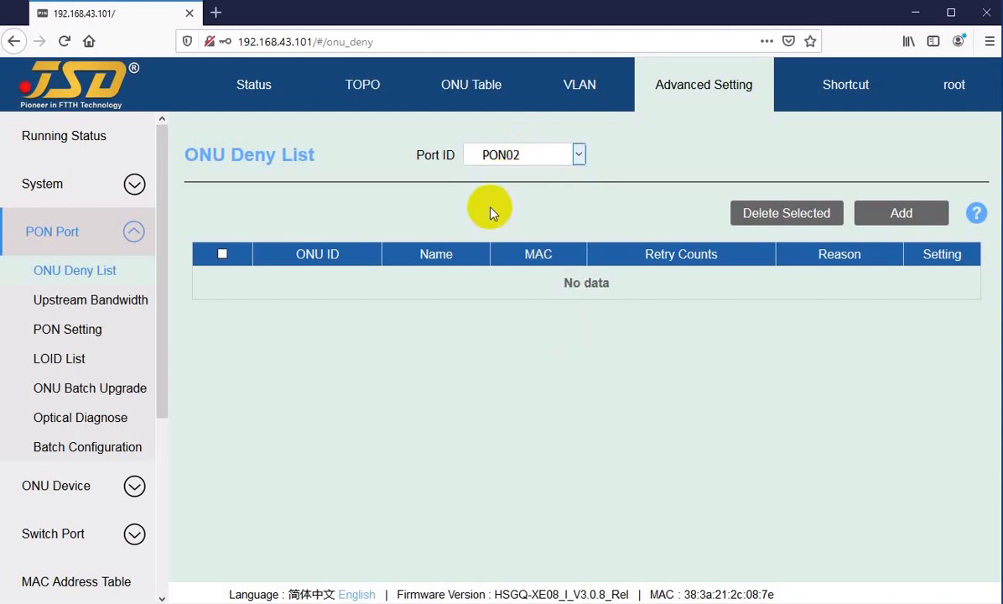
click(510, 155)
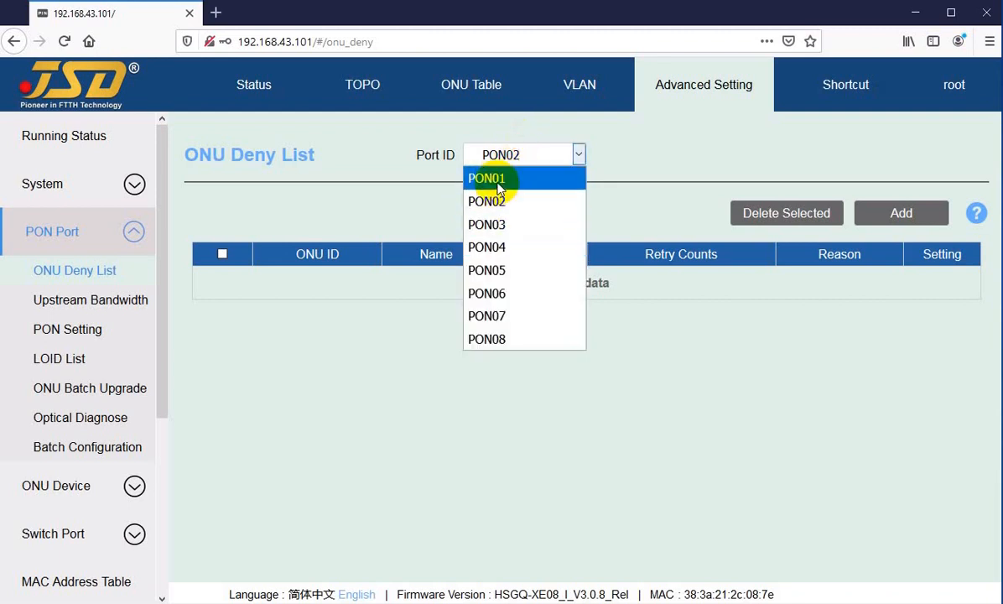
click(496, 184)
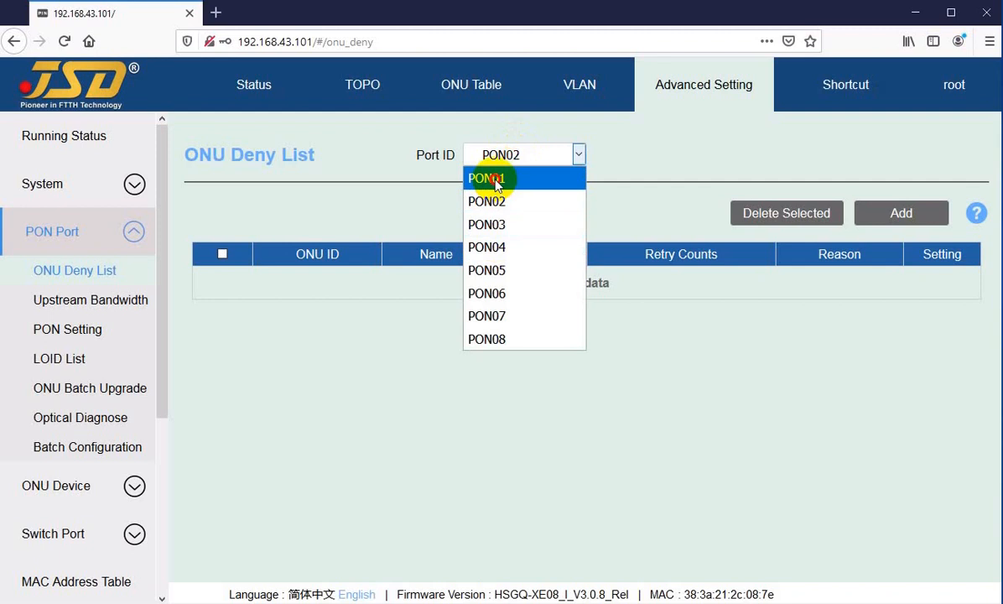
click(496, 184)
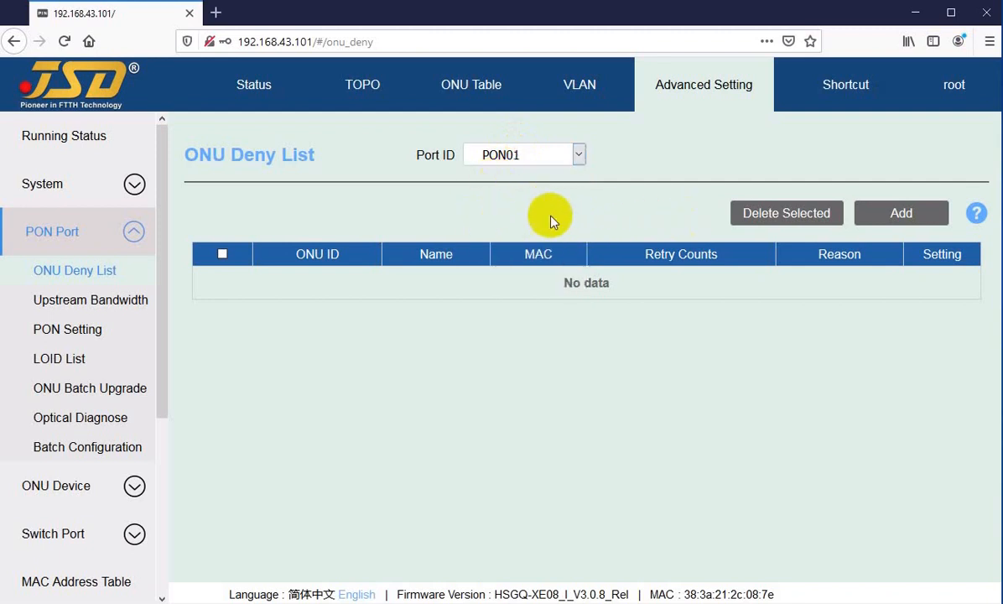
Add MAC 9c:28:ef:c1:6c:4b to the PON01 ONU Deny List with the description "Low power".
click(887, 219)
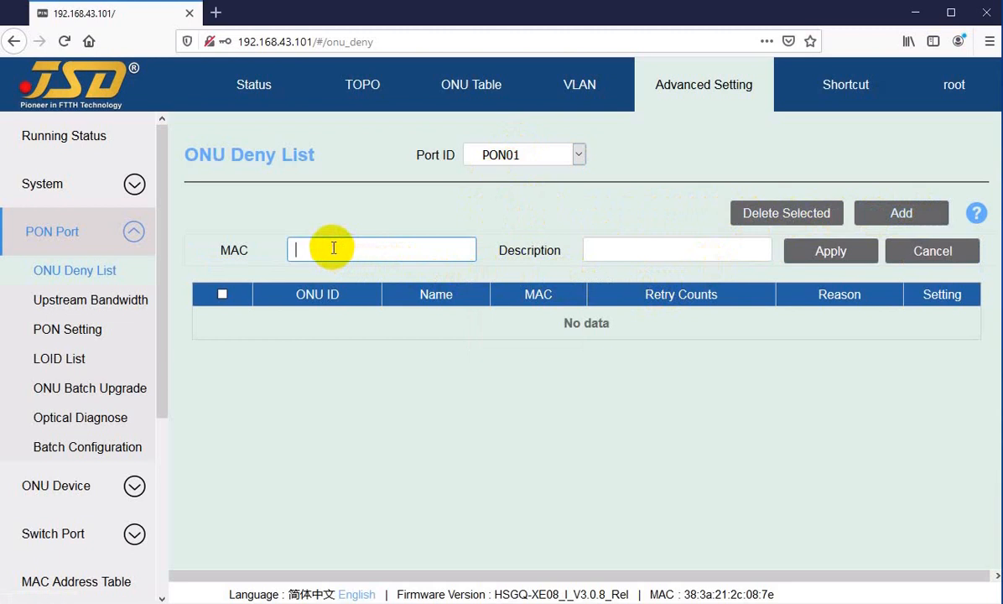
text(9c:28:ef:c1:6c:4)
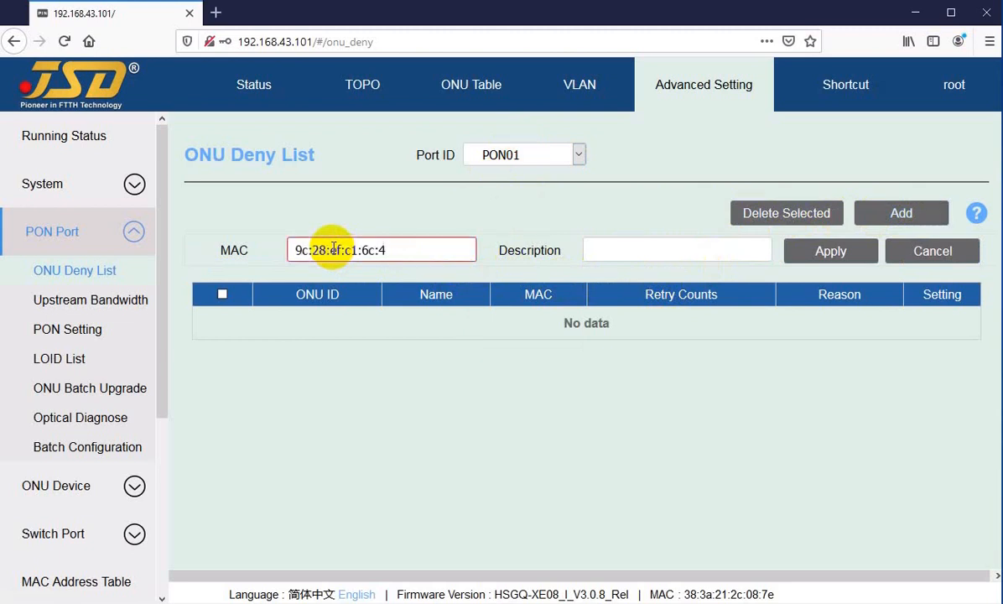
text(b)
double_click(386, 250)
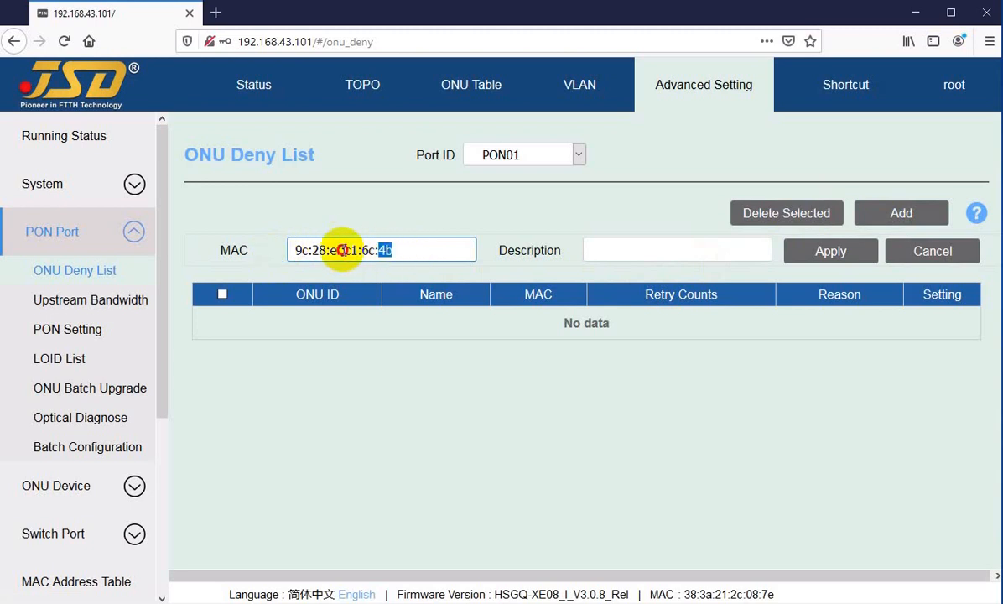
drag(342, 250, 287, 251)
key(ctrl+c)
click(342, 249)
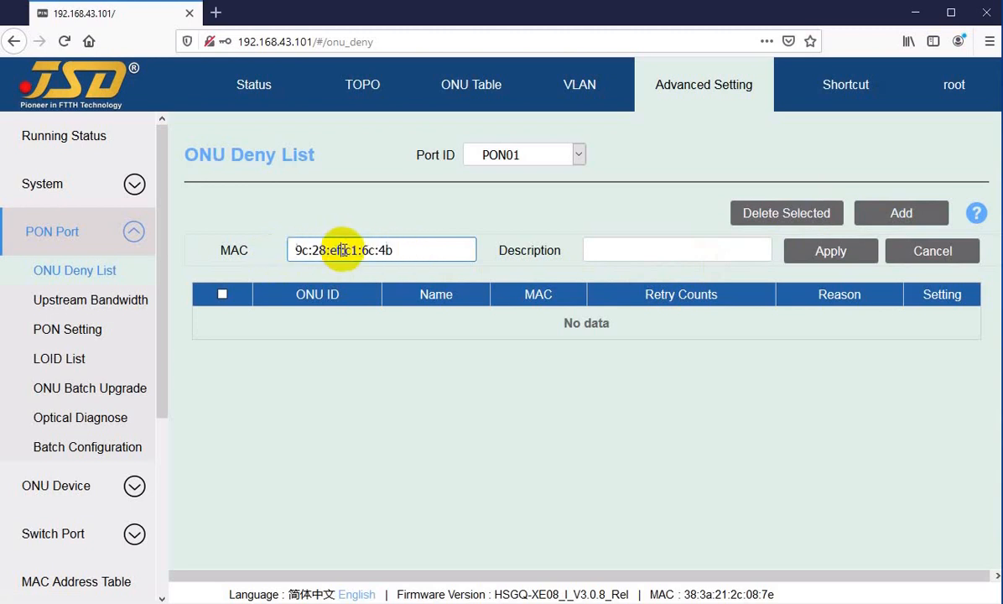
click(604, 250)
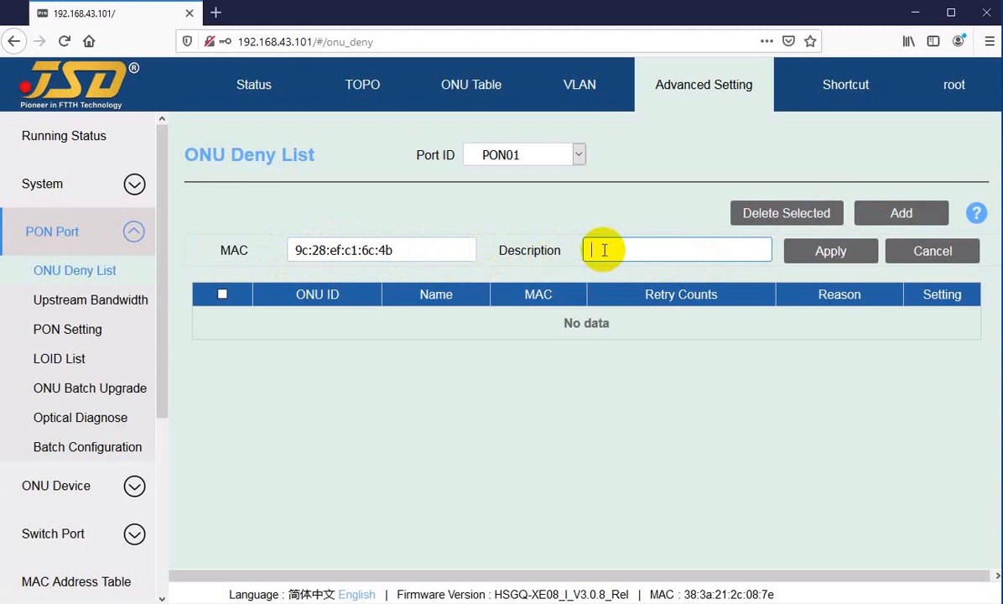
text(w power)
click(822, 258)
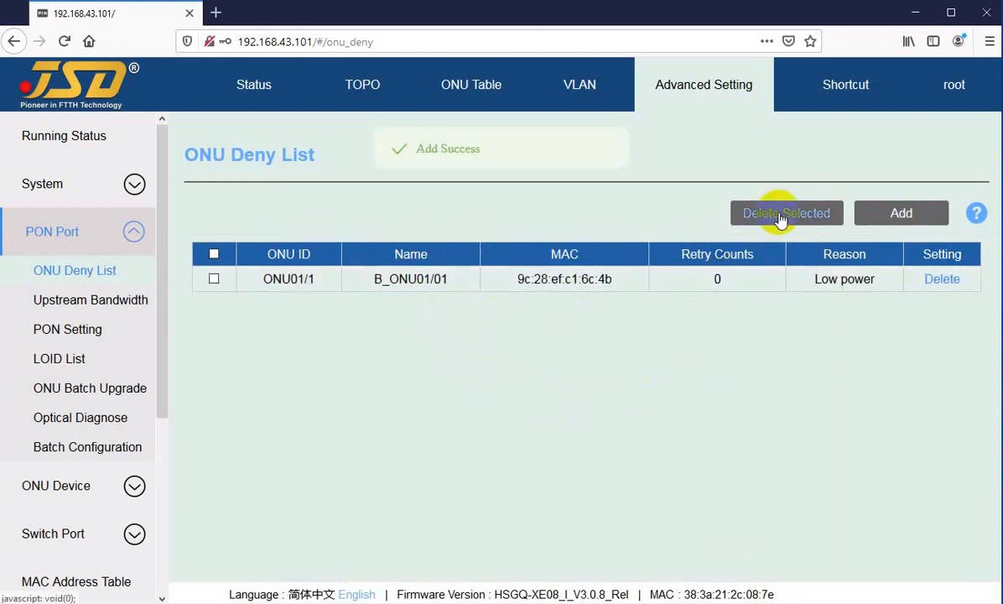
Add MAC 9c:28:ef:c1:6c:4c to the PON01 ONU Deny List with the description "Unknown".
click(895, 215)
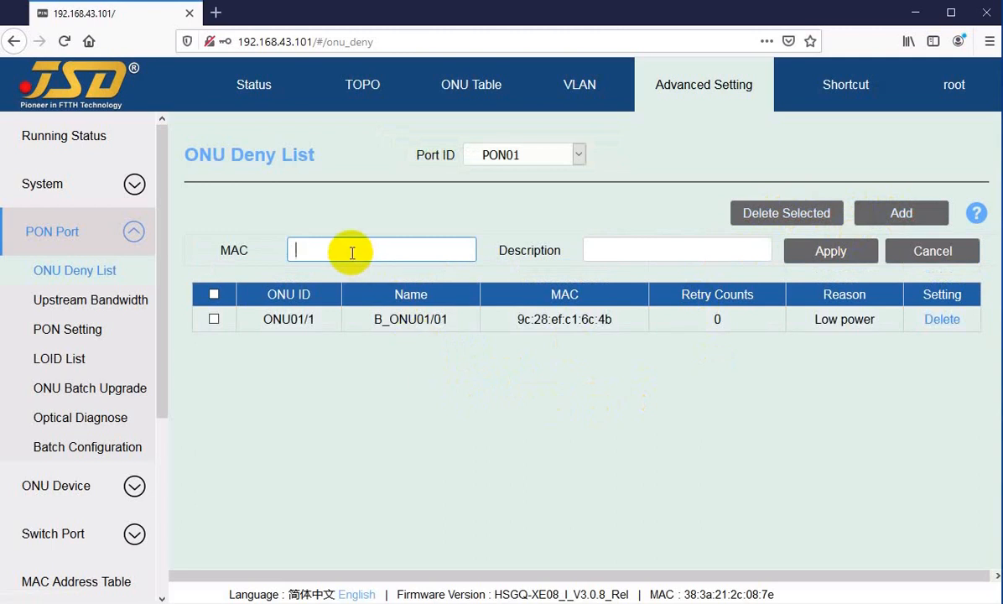
key(ctrl+v)
text(c)
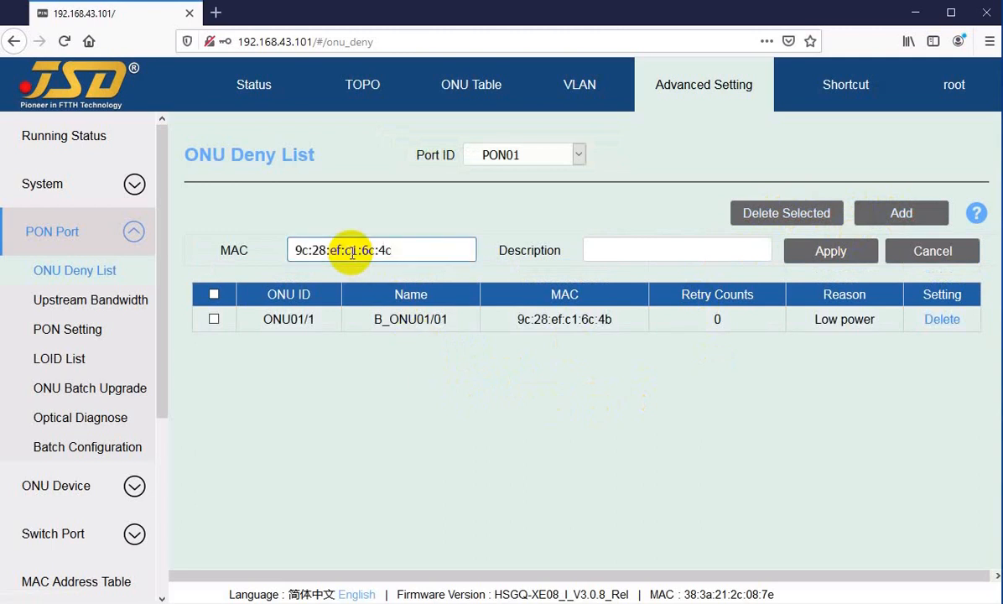
click(617, 254)
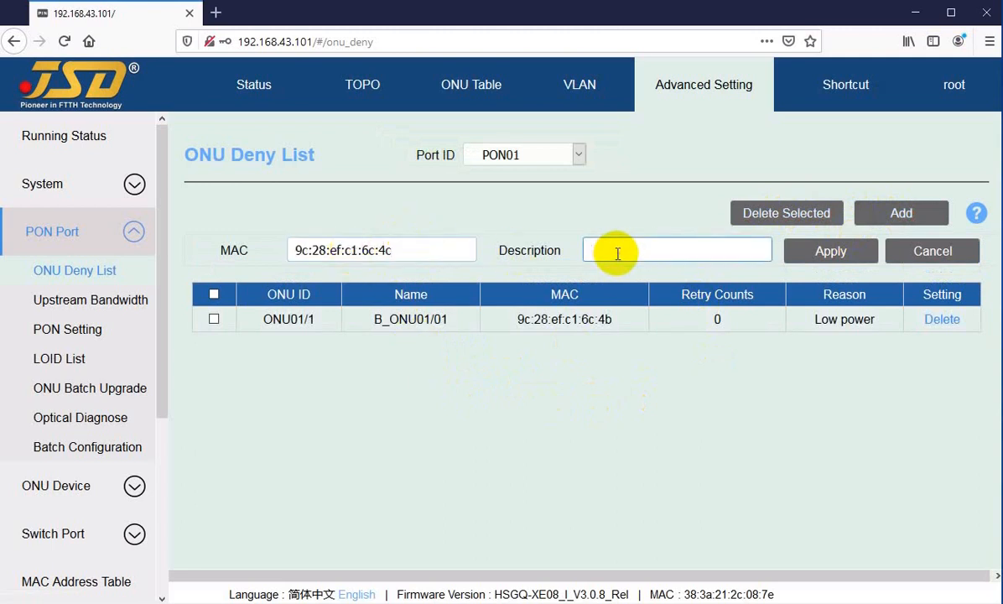
text(Unknown)
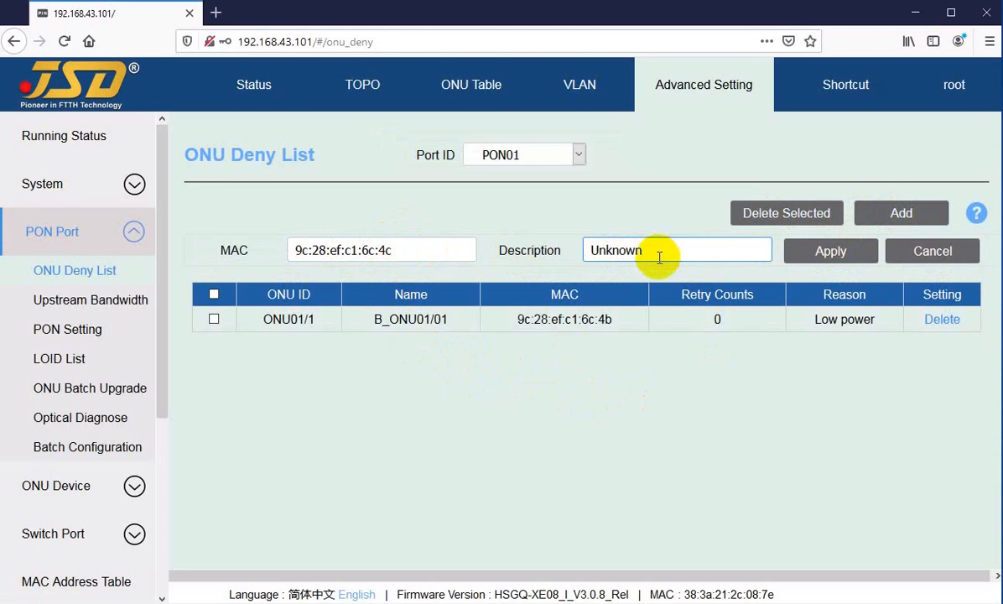
click(832, 253)
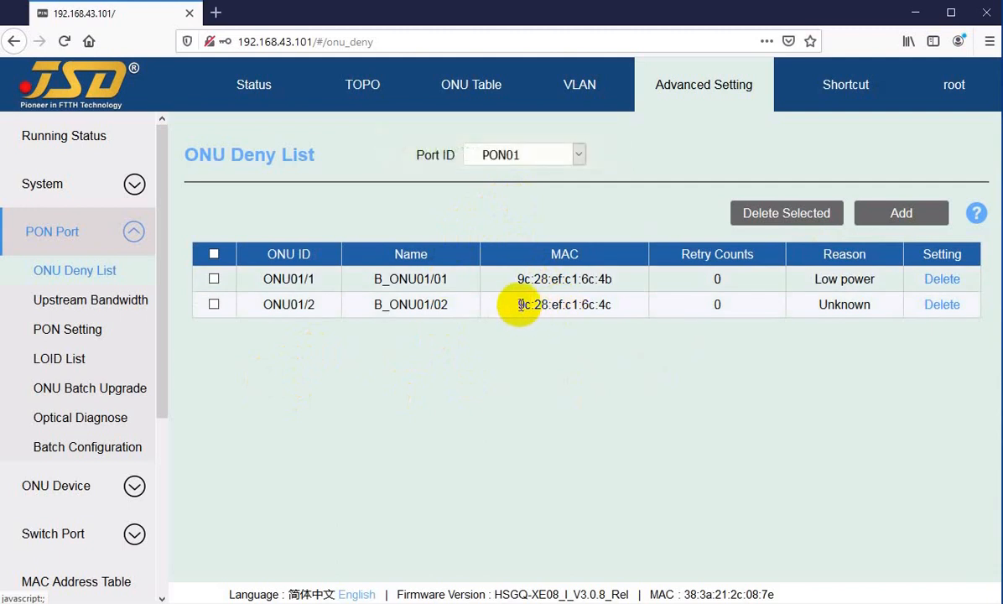
Check the MAC address and reason of the second entry in the ONU Deny List.
drag(519, 304, 619, 304)
click(588, 304)
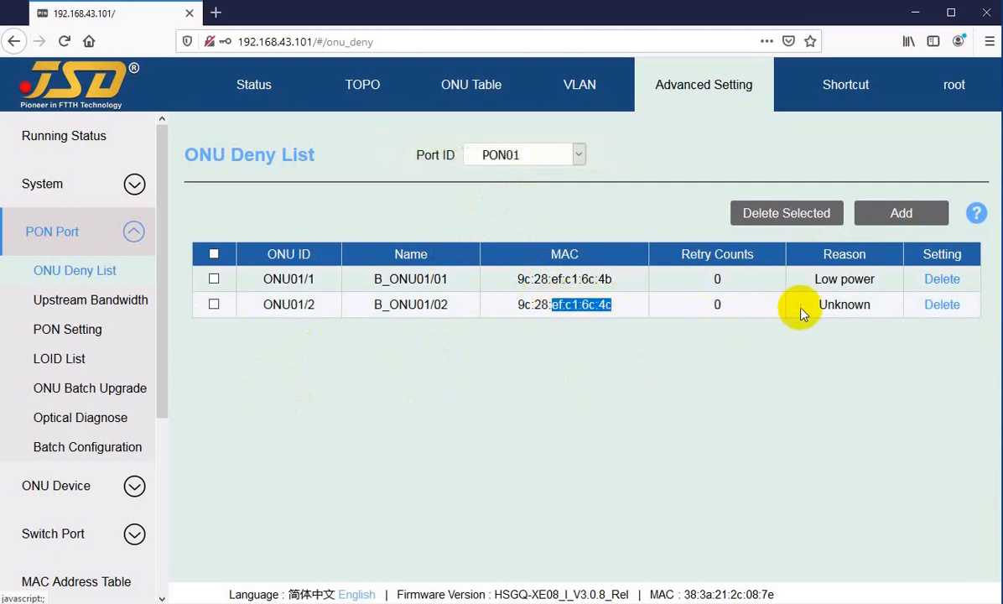
drag(820, 305, 856, 306)
click(849, 305)
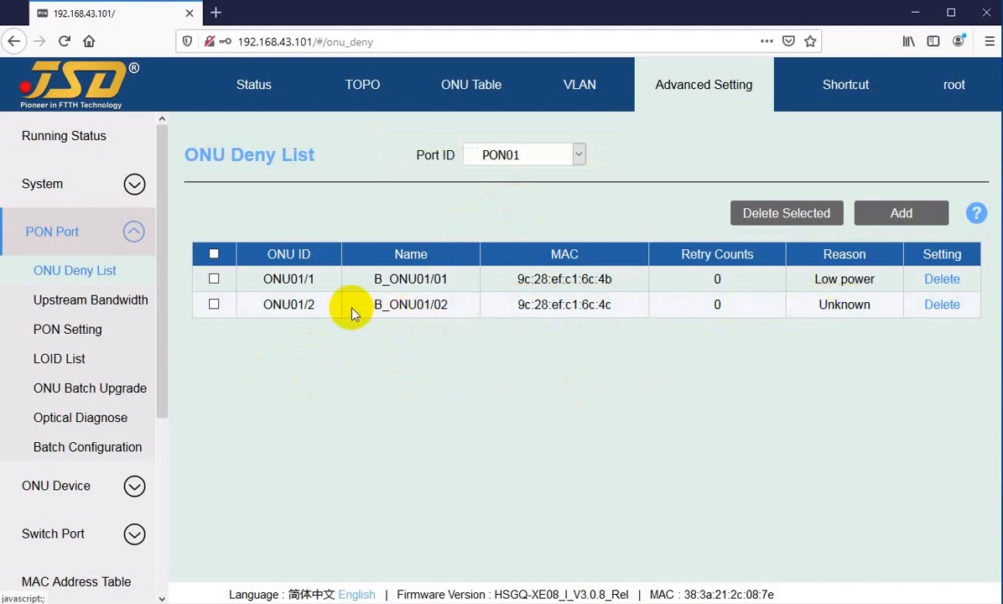
Select the two ONU Deny List entries individually and all together, and clear the selection again.
click(214, 307)
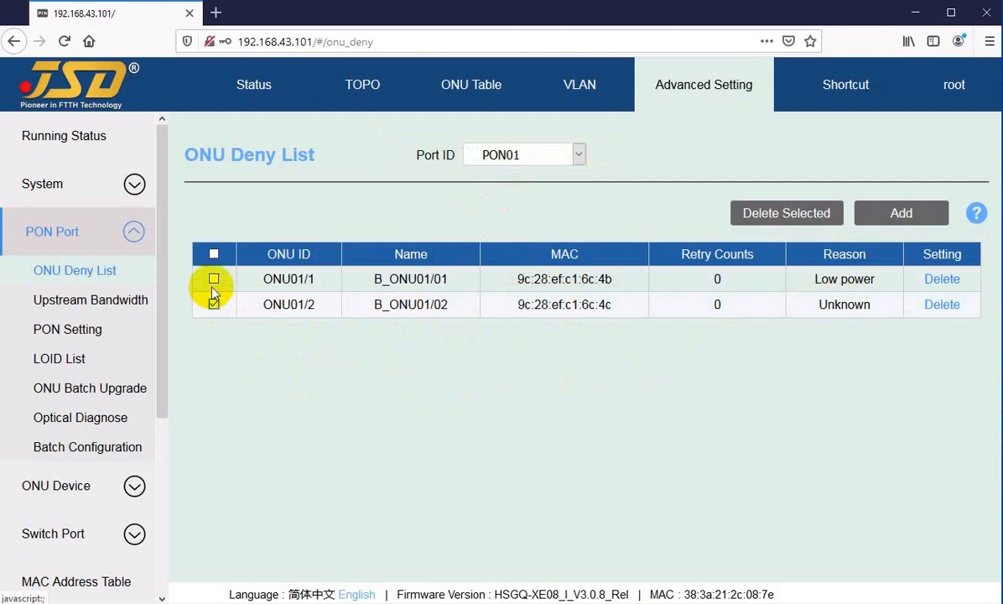
click(214, 279)
click(214, 256)
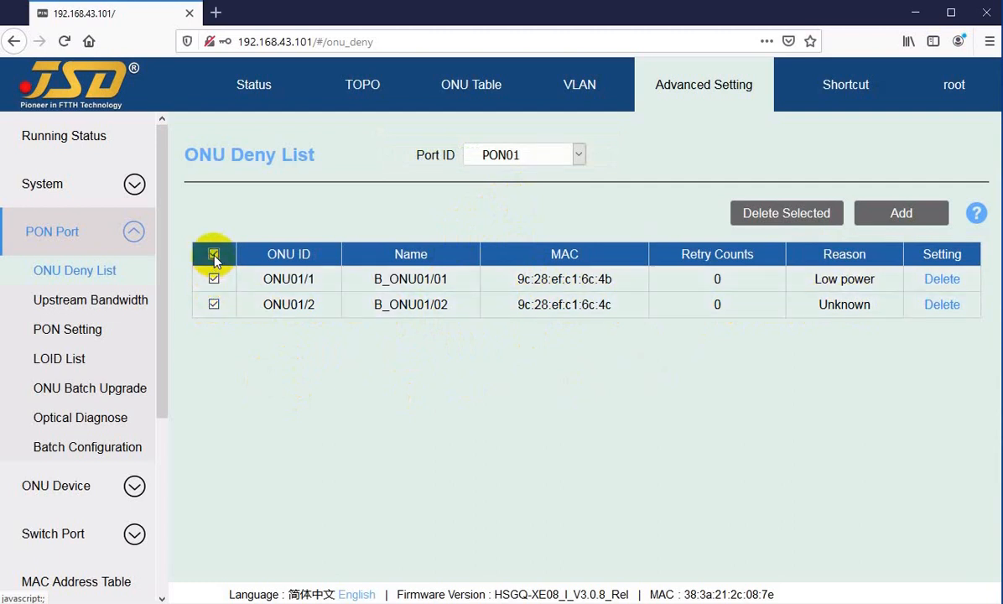
click(214, 255)
click(215, 256)
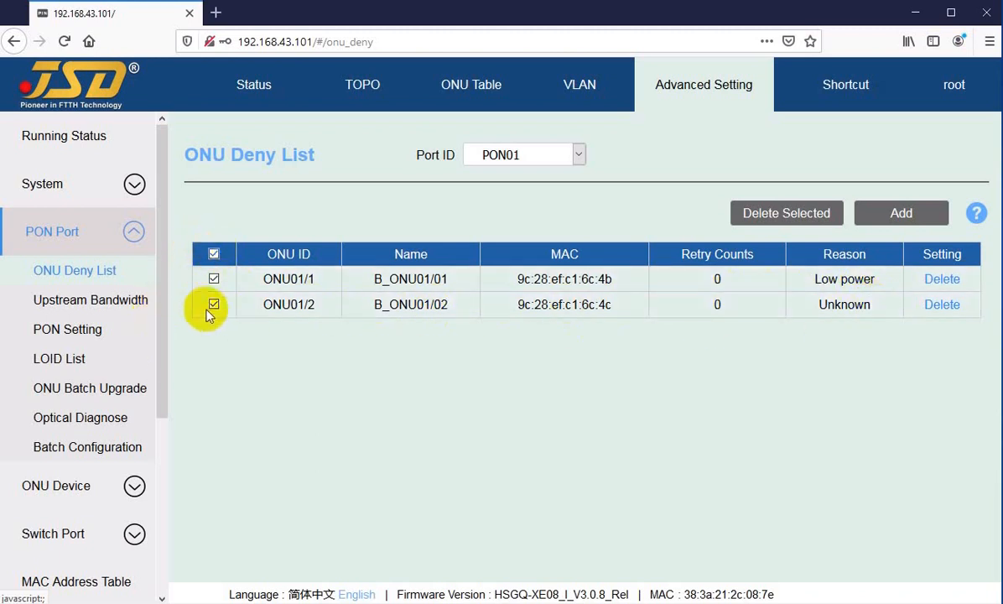
click(214, 255)
Add MAC 9c:28:ef:c1:6c:4d to the PON01 ONU Deny List without a description.
click(896, 220)
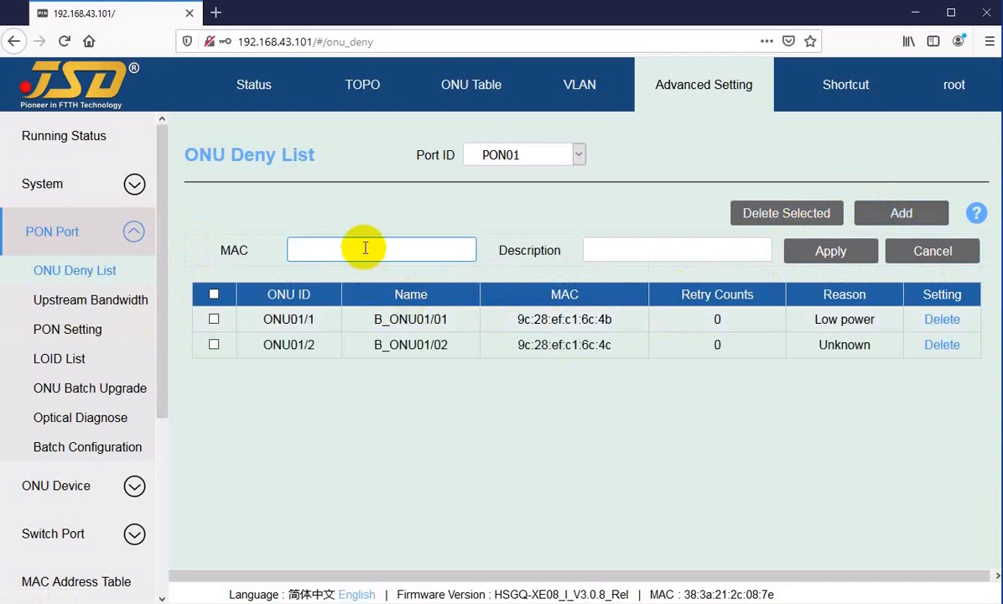
text(9c:28:ef:c1:6c:4d)
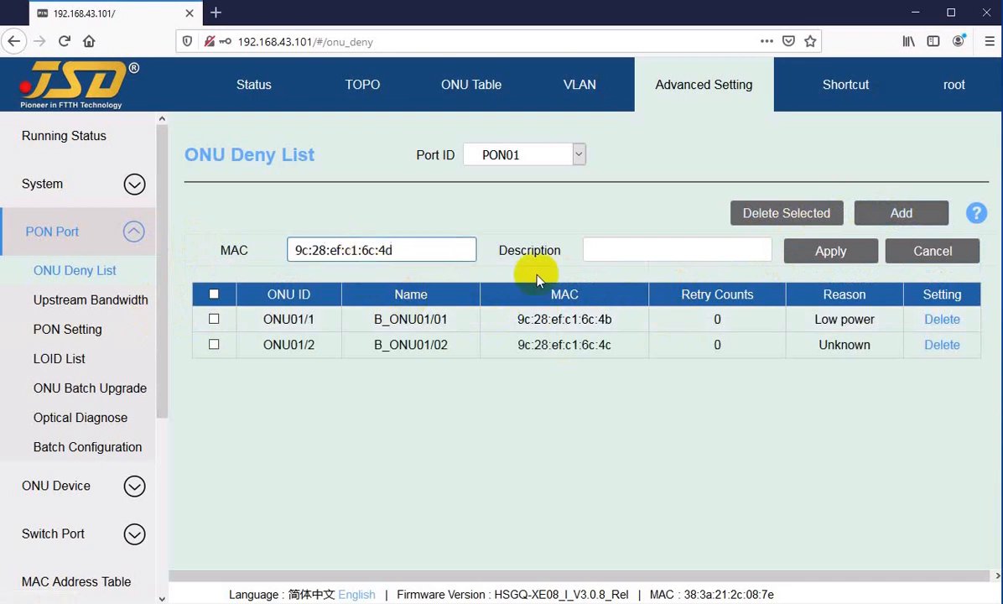
click(663, 250)
click(801, 252)
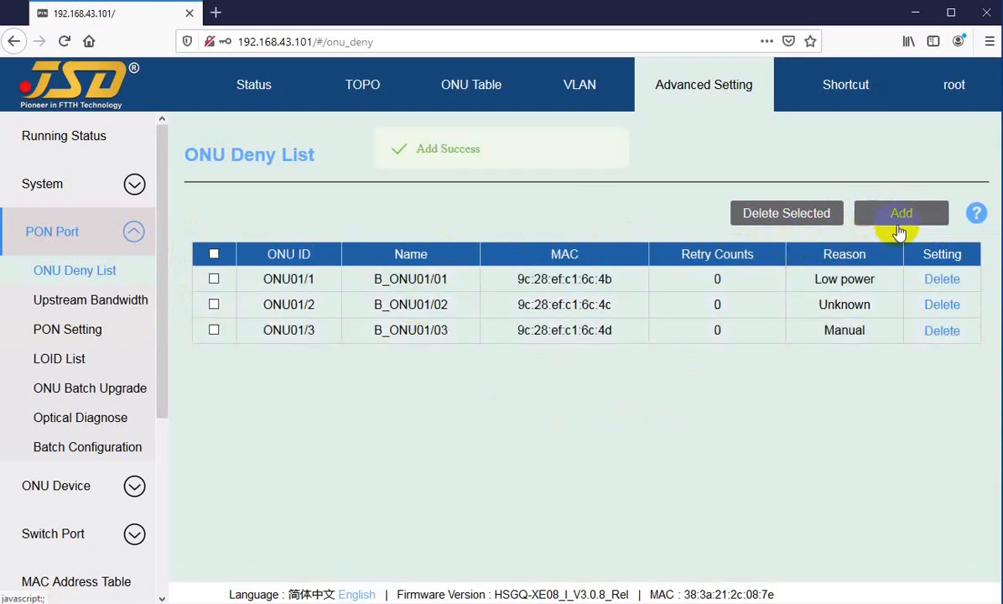
Add MAC 9c:28:ef:c1:6c:4e to the PON01 ONU Deny List without a description.
click(863, 219)
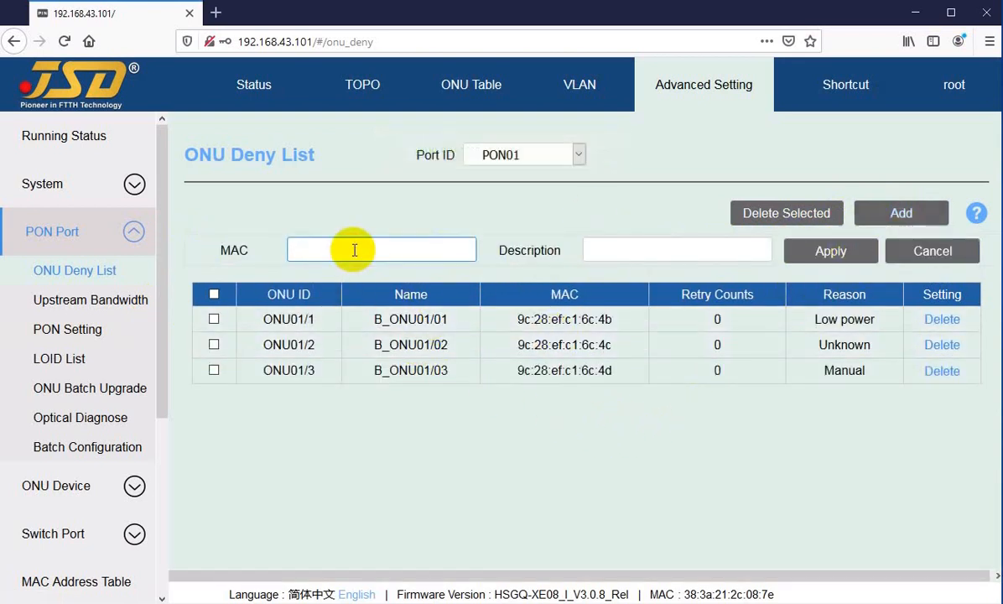
text(9c:28:ef:c1:6c:4)
text(e)
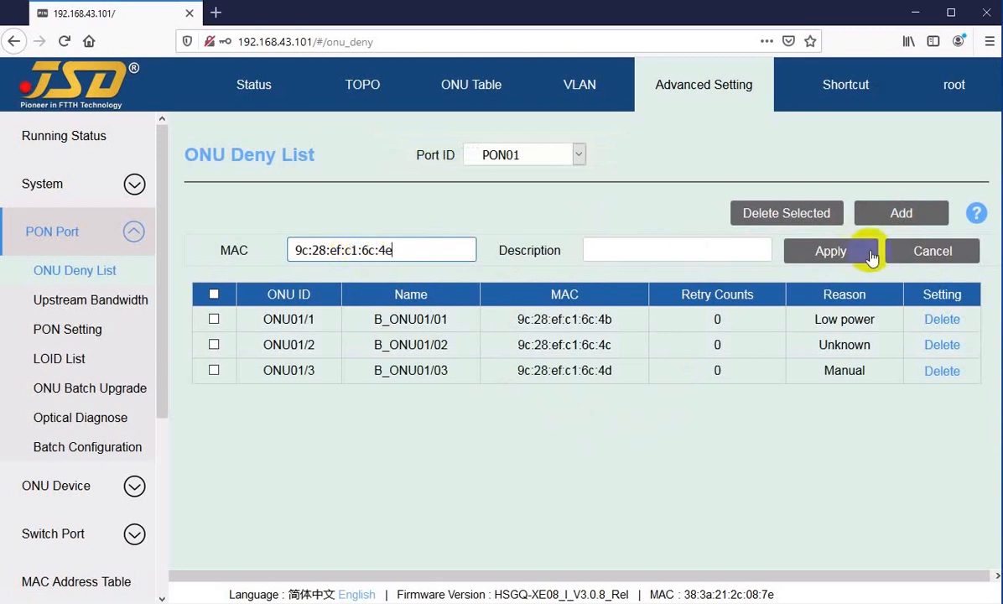
click(824, 255)
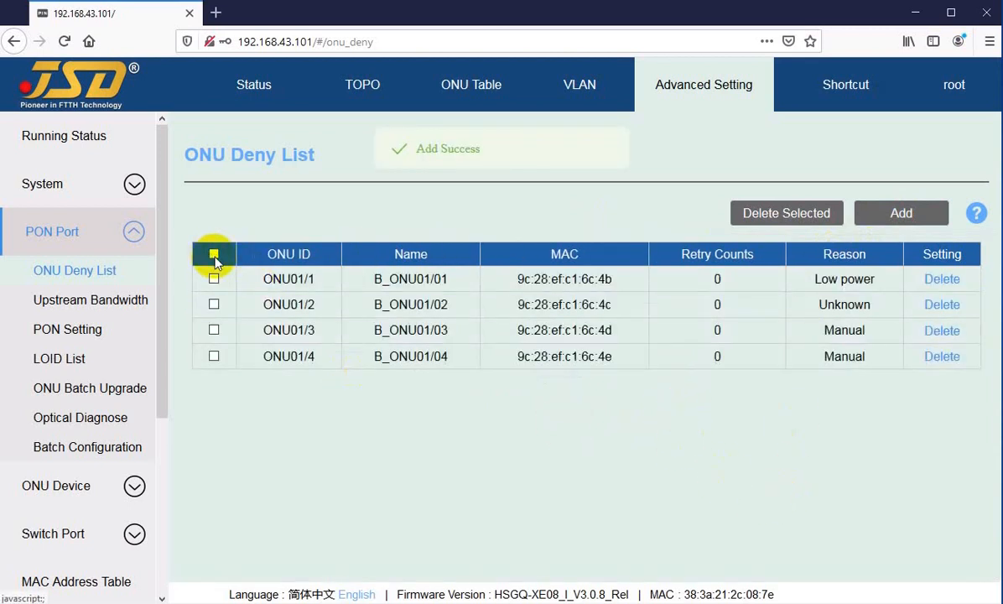
Delete the ONU01/2 and ONU01/4 entries together from the PON01 ONU Deny List.
click(213, 255)
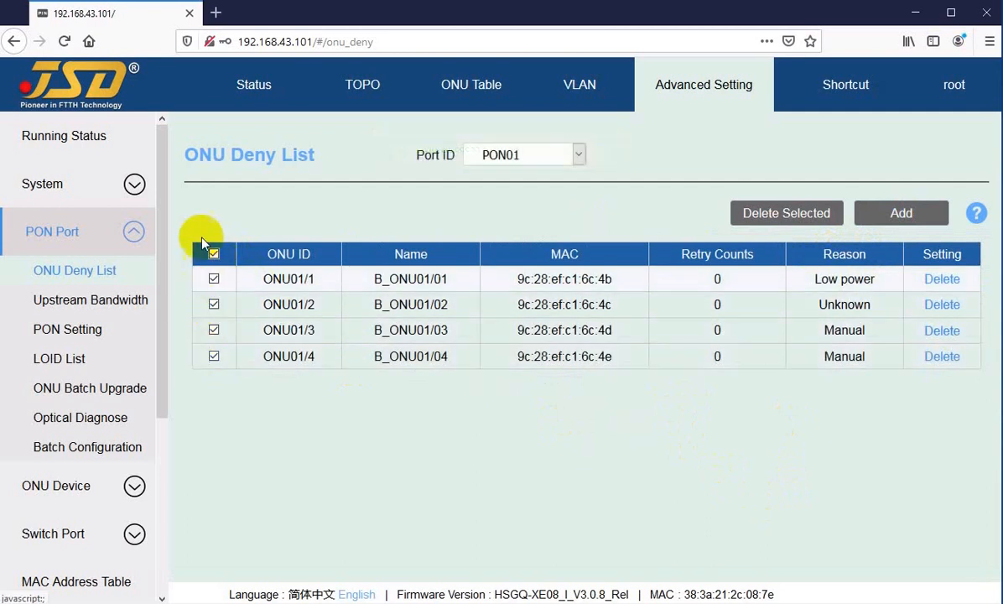
click(214, 255)
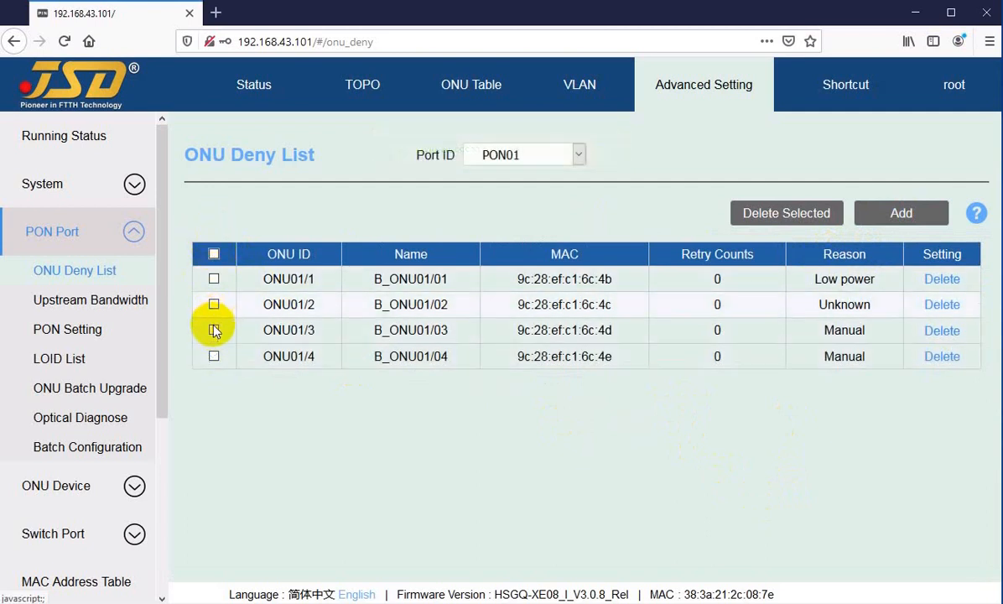
click(213, 357)
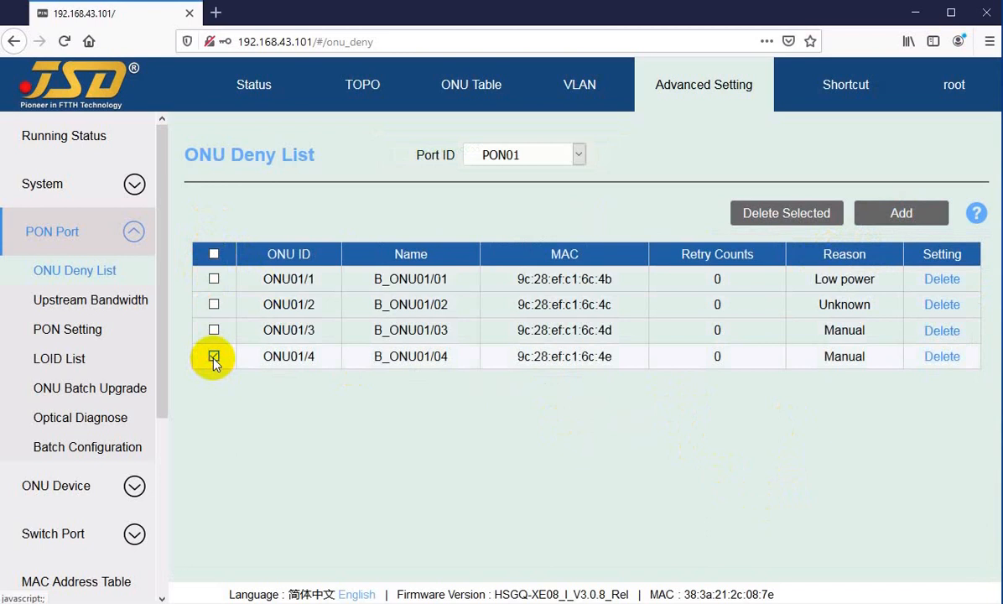
click(215, 307)
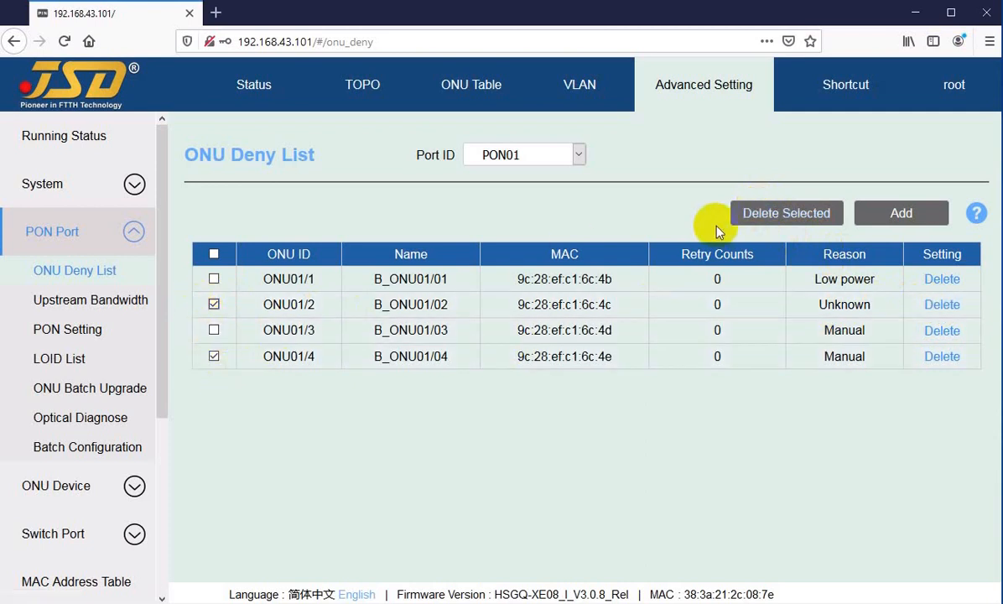
click(773, 216)
click(577, 374)
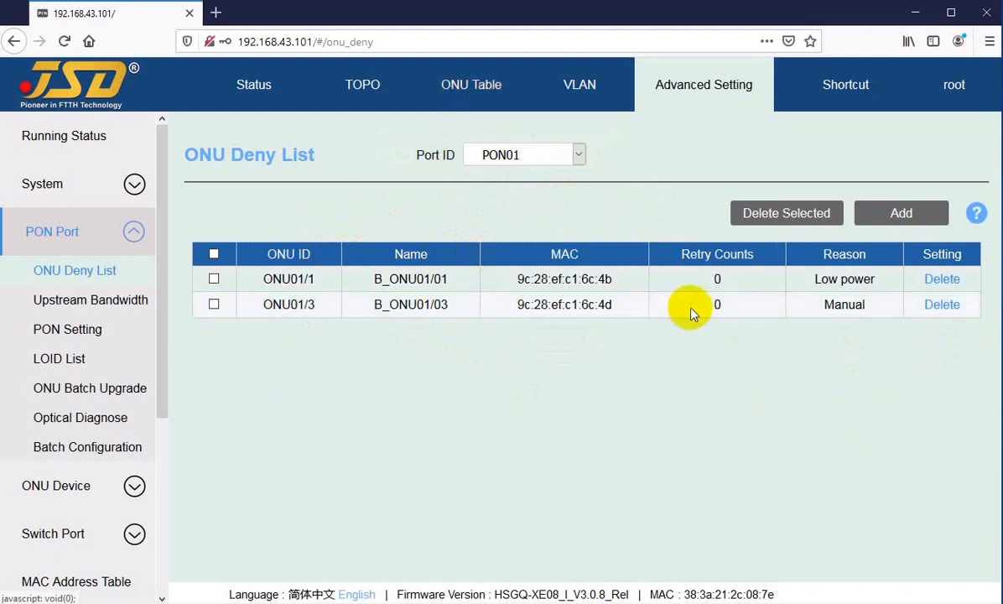
Delete the remaining ONU01/1 and ONU01/3 entries one by one from the ONU Deny List.
click(941, 282)
click(546, 377)
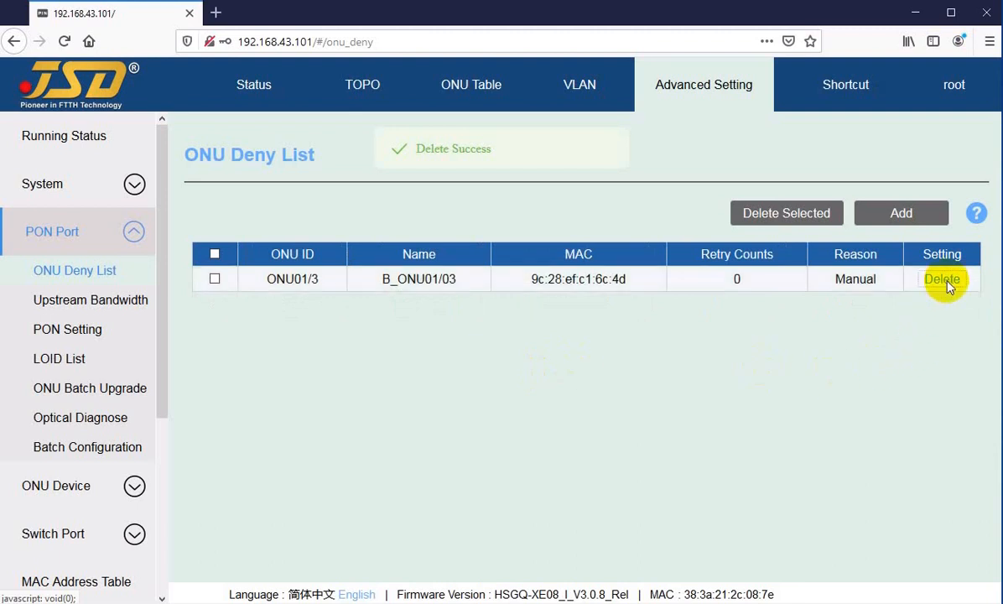
click(944, 280)
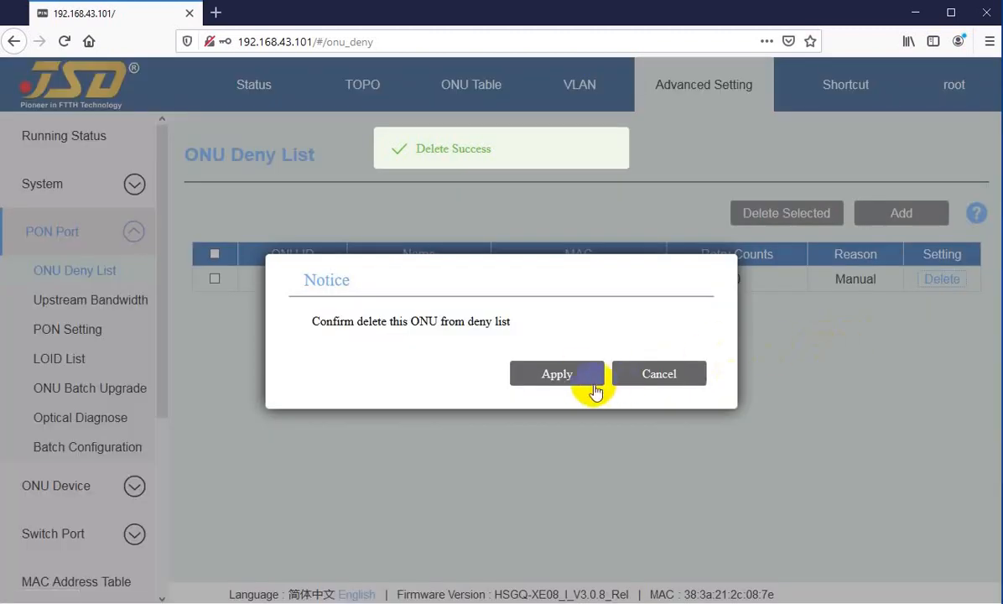
click(555, 371)
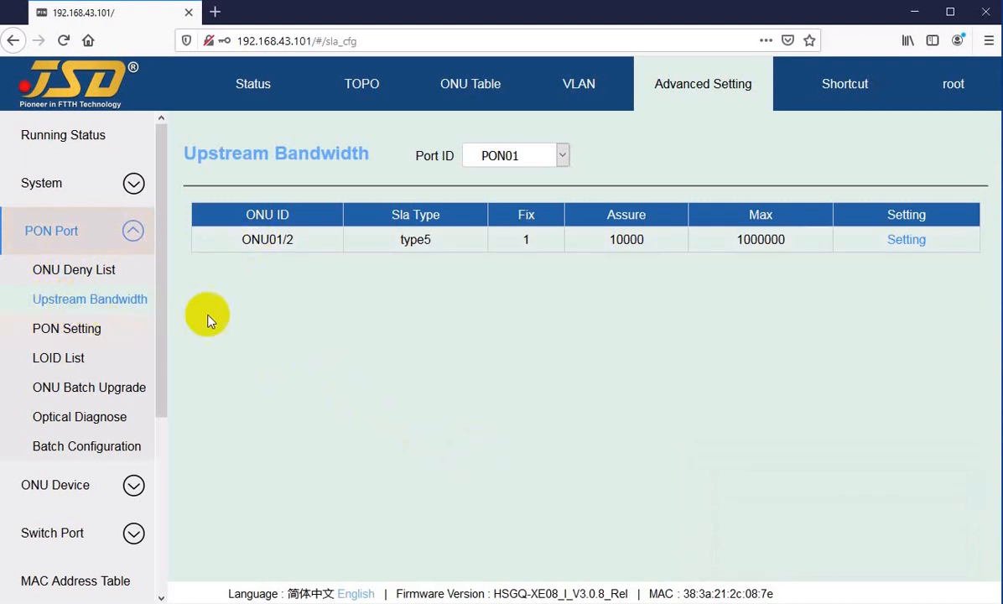
View the Upstream Bandwidth entries of PON02 and return to the PON01 list.
click(530, 156)
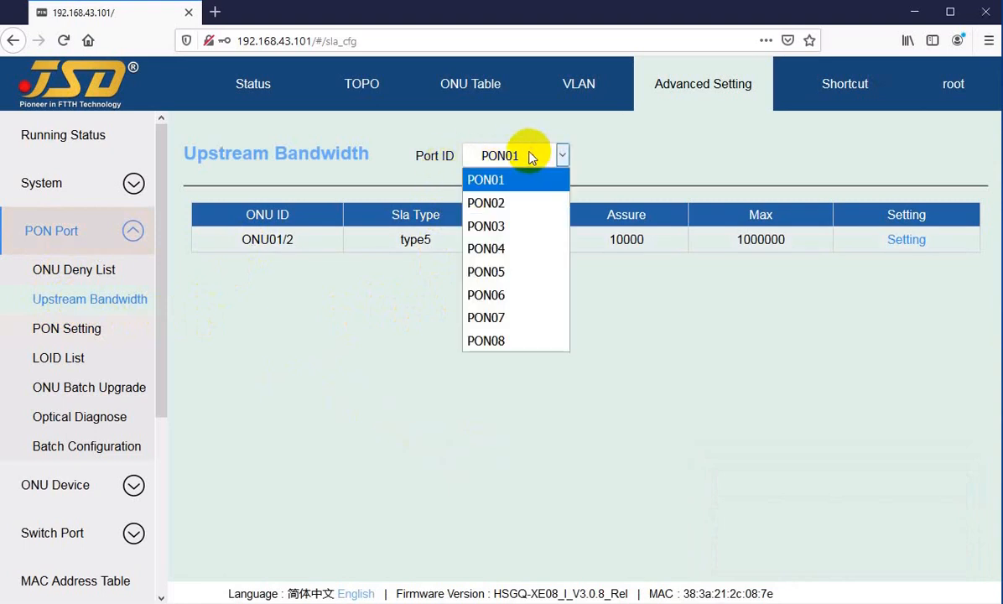
click(500, 204)
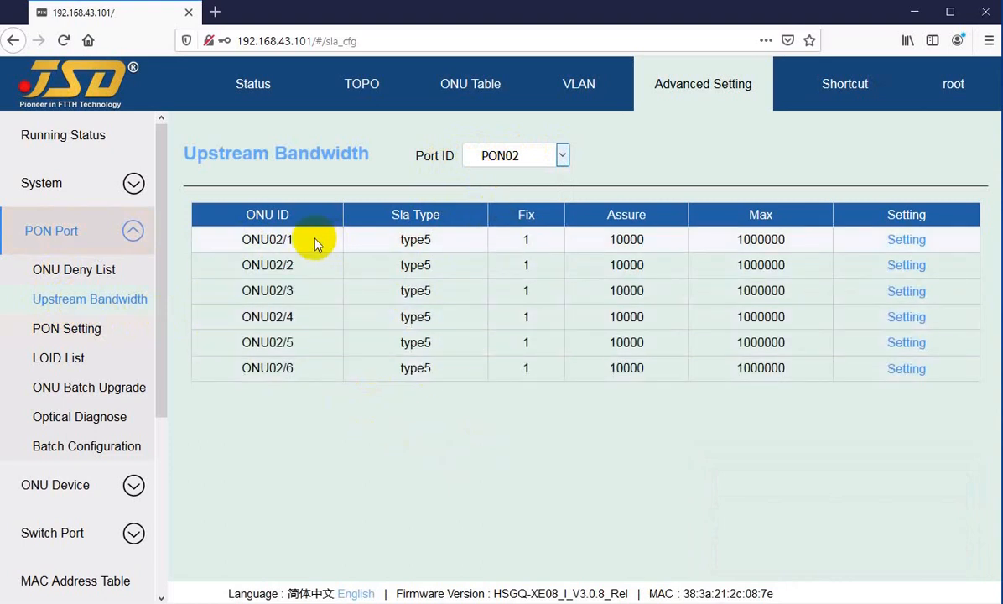
drag(295, 243, 291, 374)
click(334, 438)
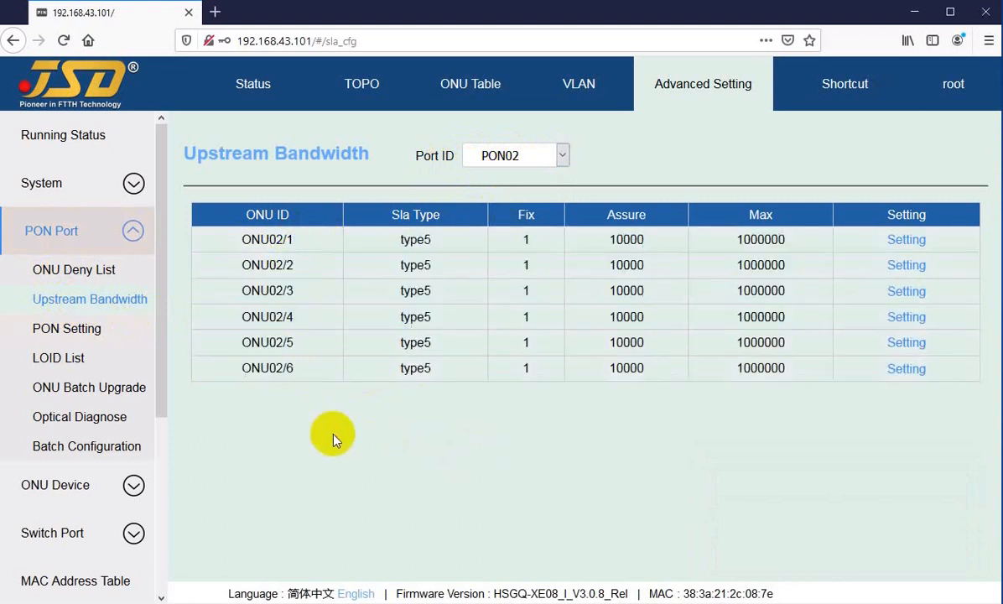
click(509, 155)
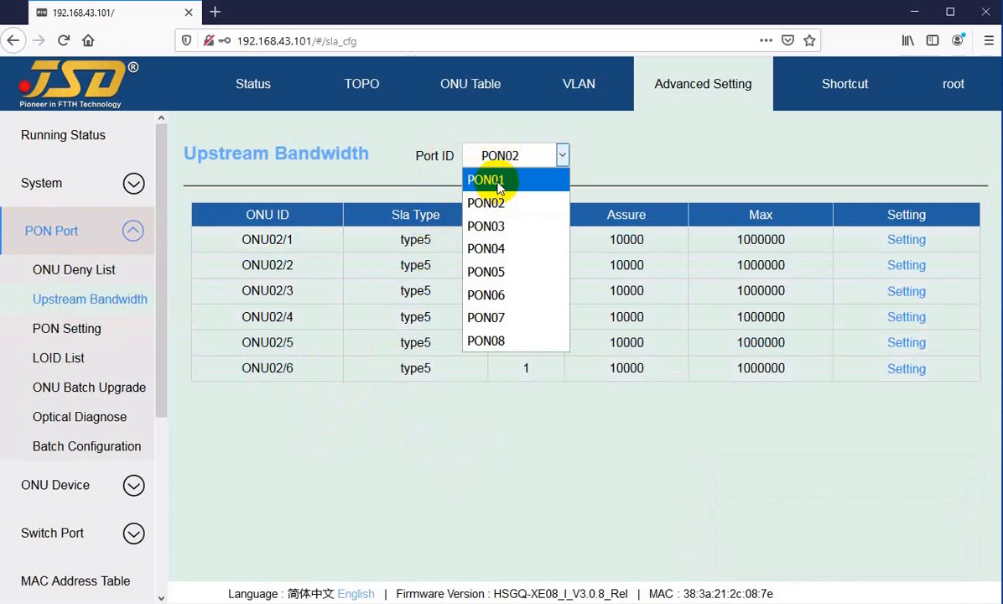
click(496, 181)
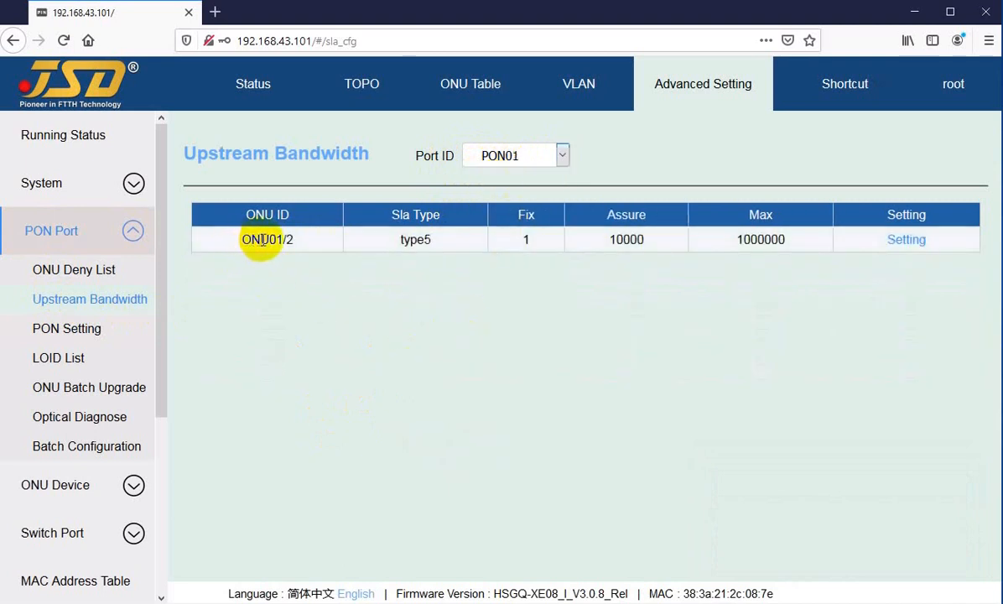
click(535, 157)
click(526, 158)
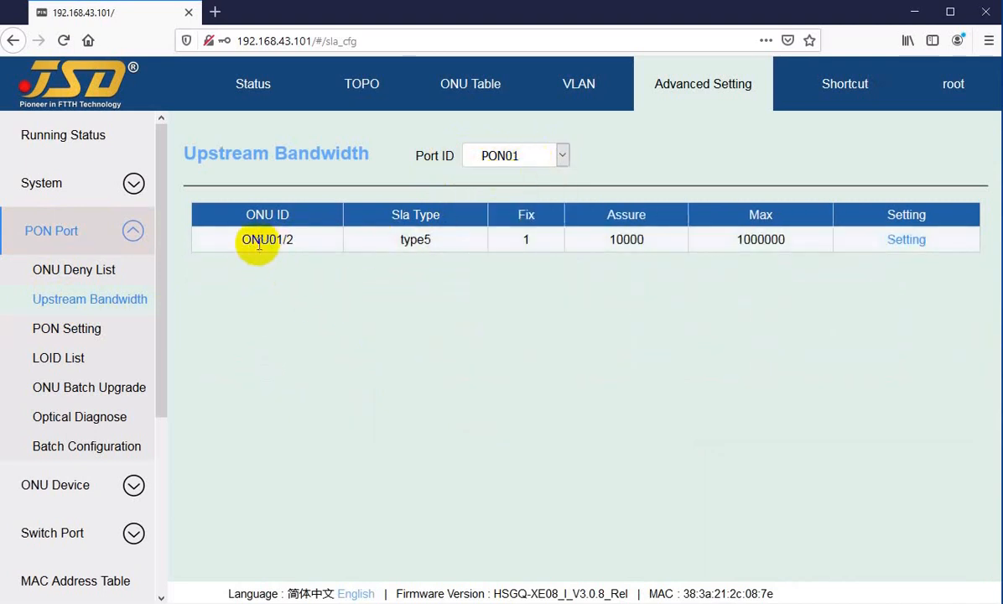
Examine the ONU ID, Sla Type, Fix, Assure and Max values in the PON01 Upstream Bandwidth table.
drag(260, 240, 283, 240)
drag(400, 240, 435, 242)
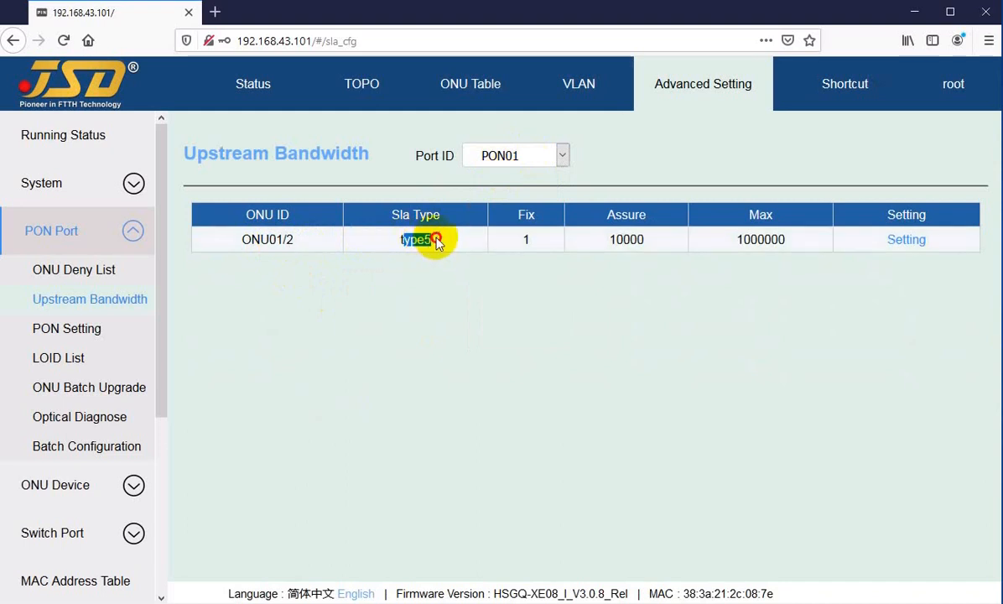
click(436, 242)
mouse_move(410, 239)
mouse_down()
mouse_move(439, 241)
mouse_move(429, 240)
mouse_up()
click(431, 239)
click(430, 241)
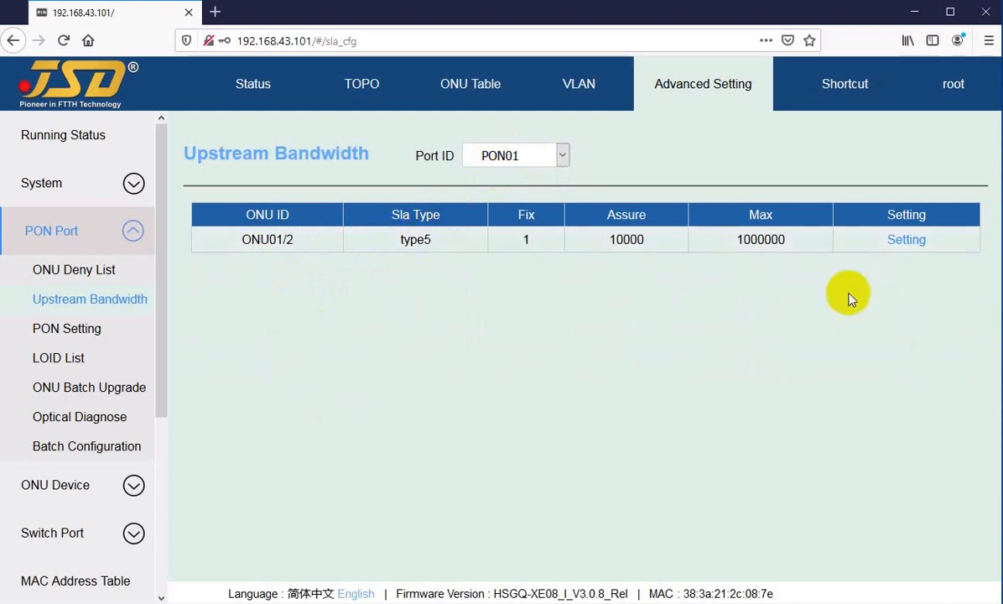
drag(401, 239, 415, 239)
click(528, 240)
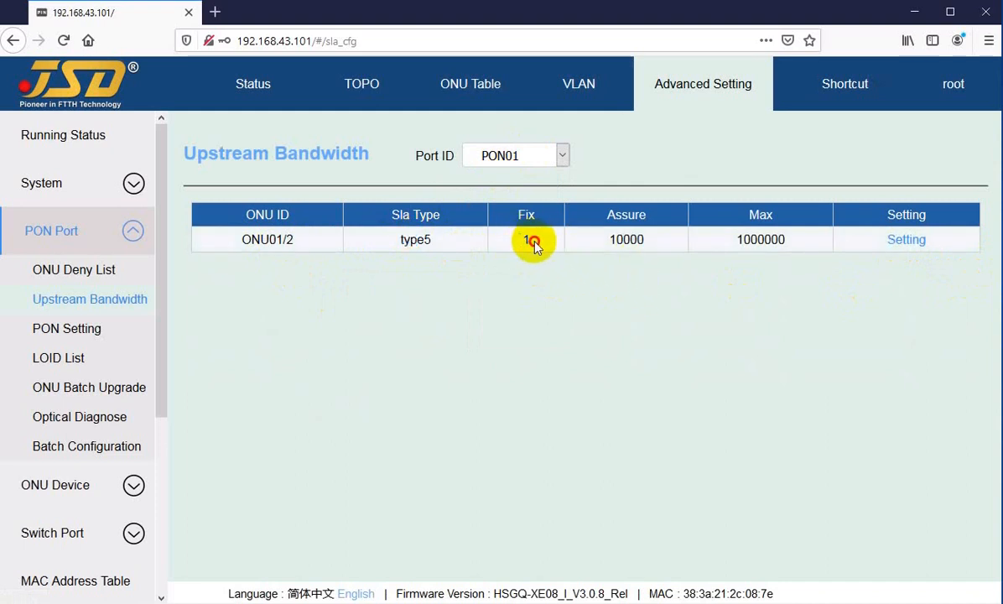
drag(602, 249, 655, 245)
click(620, 240)
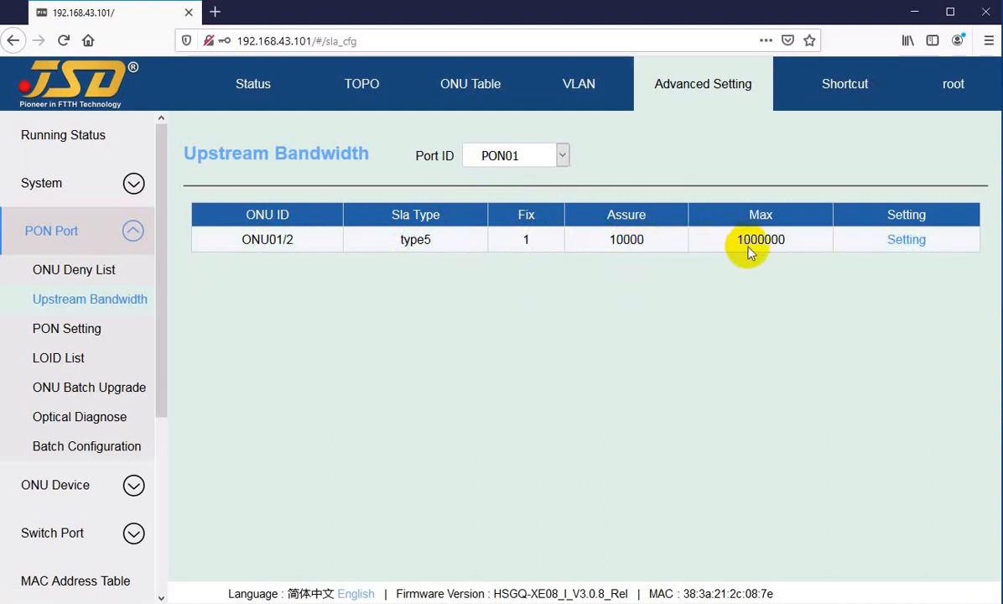
drag(752, 240, 794, 241)
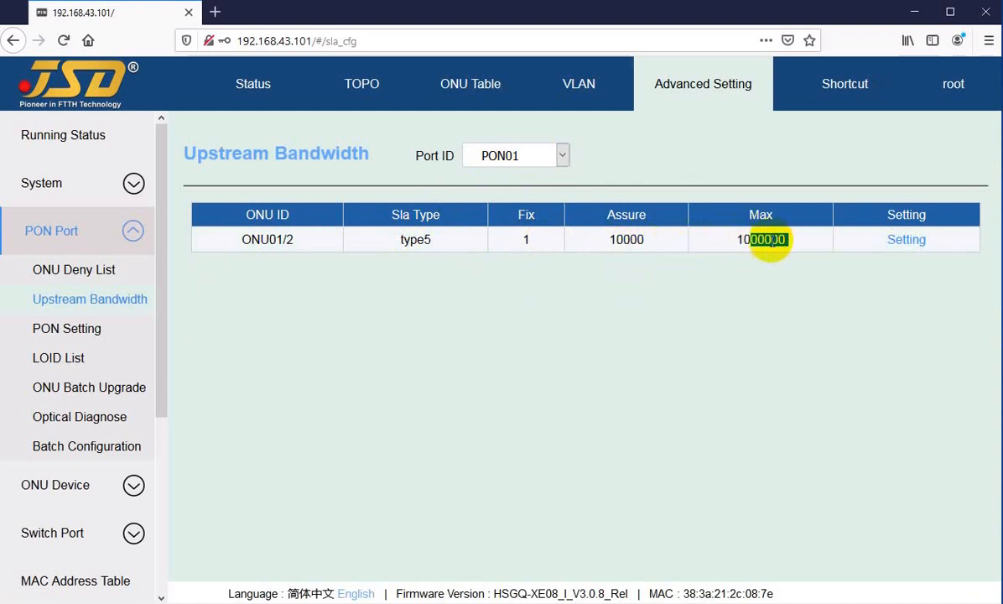
click(764, 240)
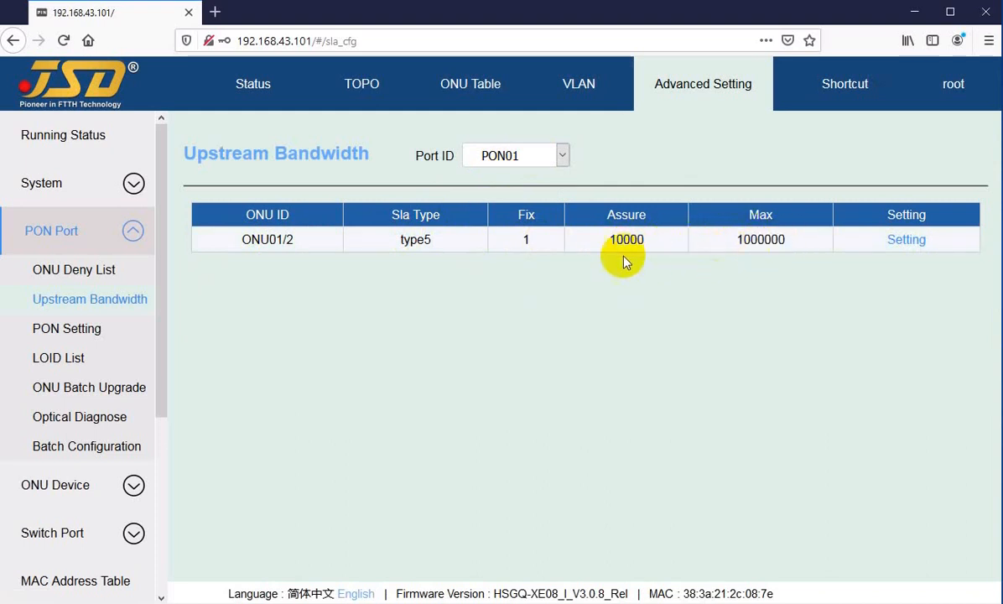
Open the bandwidth settings of ONU01/2 and preview which fields Sla Type type1 and type2 make editable.
click(903, 242)
click(491, 291)
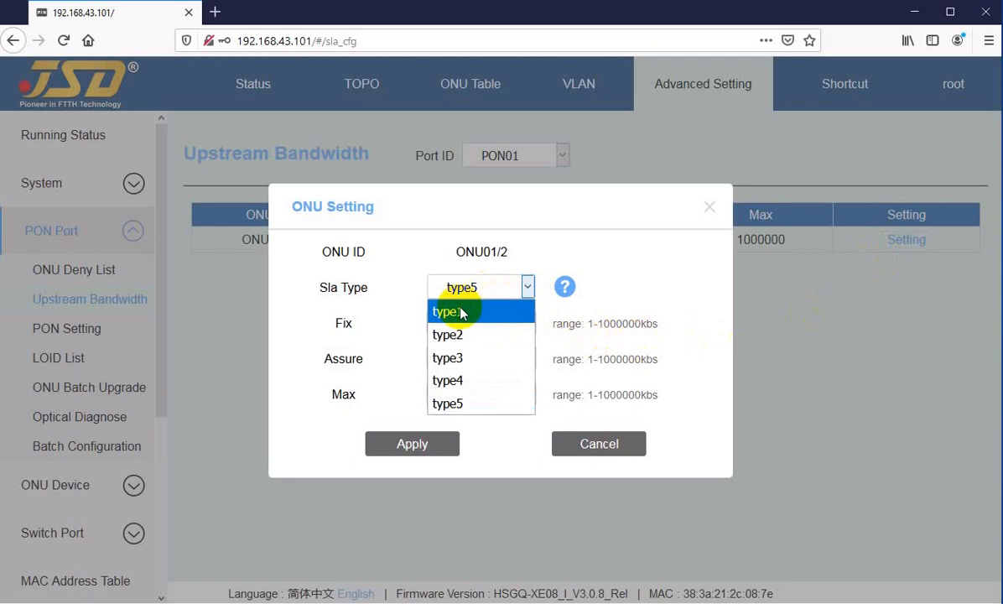
click(462, 314)
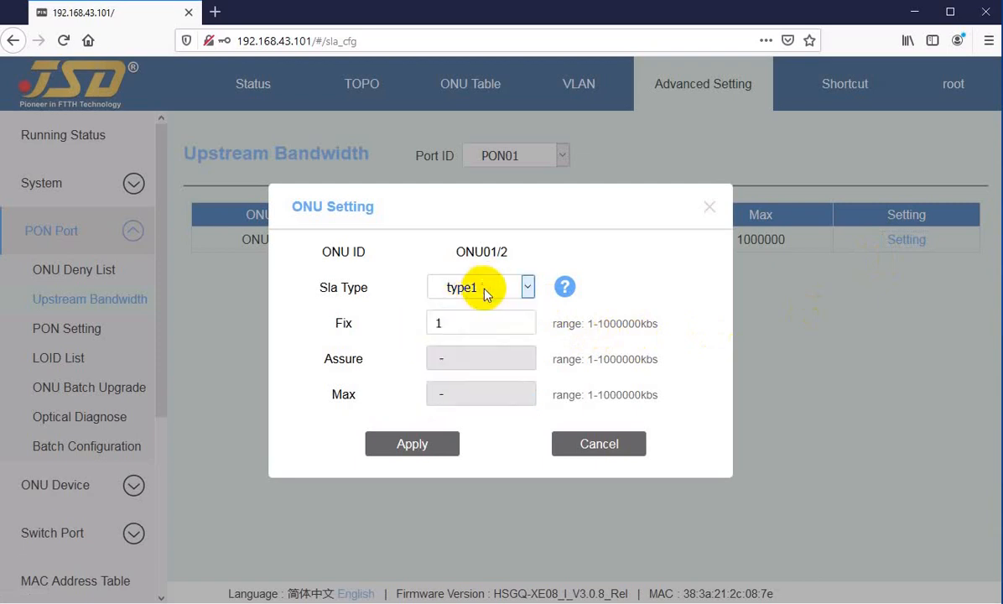
click(480, 289)
click(464, 333)
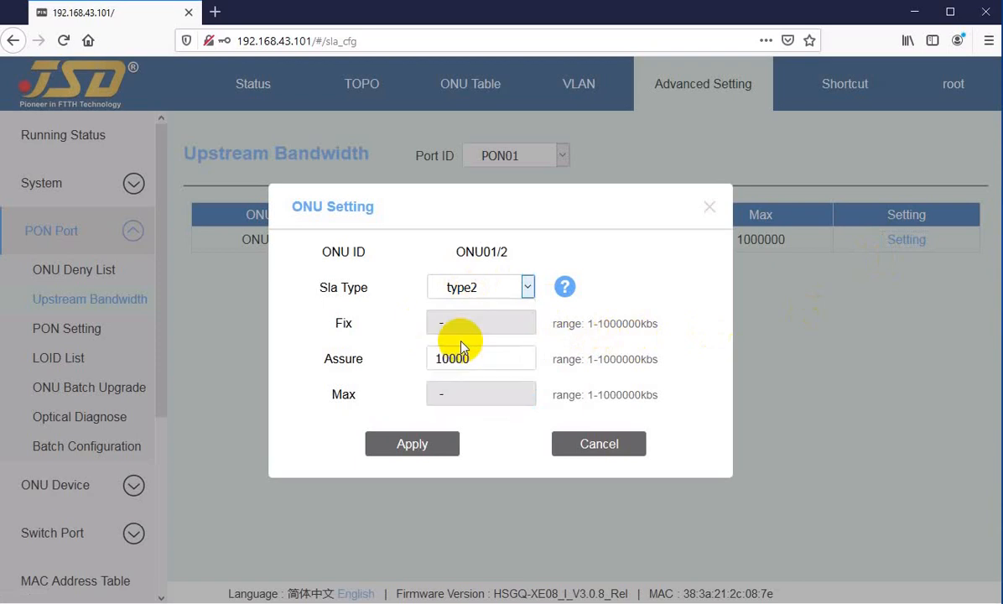
Preview the editable bandwidth fields of ONU01/2 for Sla Type type3 and type4.
click(471, 286)
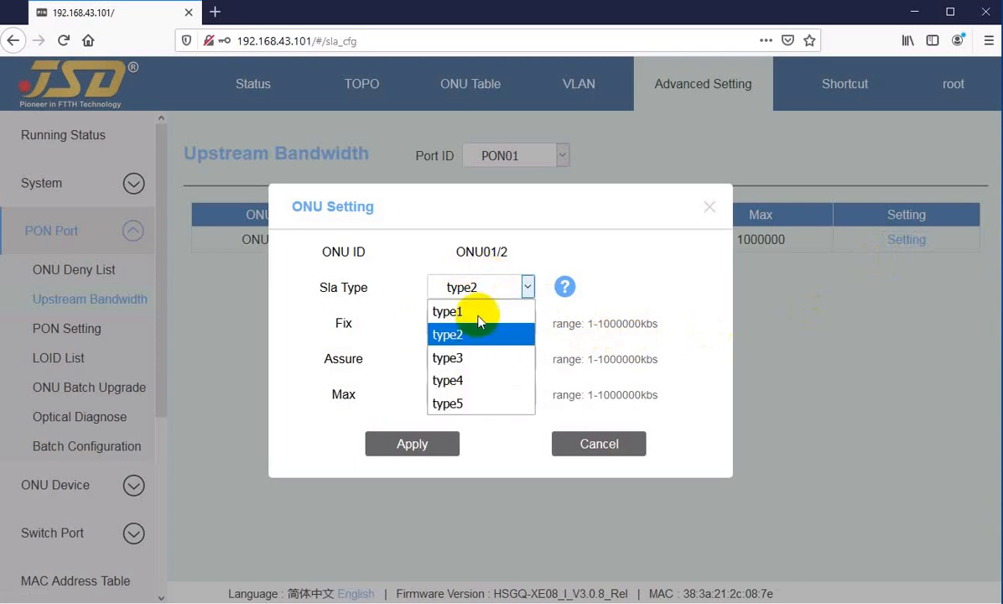
click(471, 359)
click(472, 358)
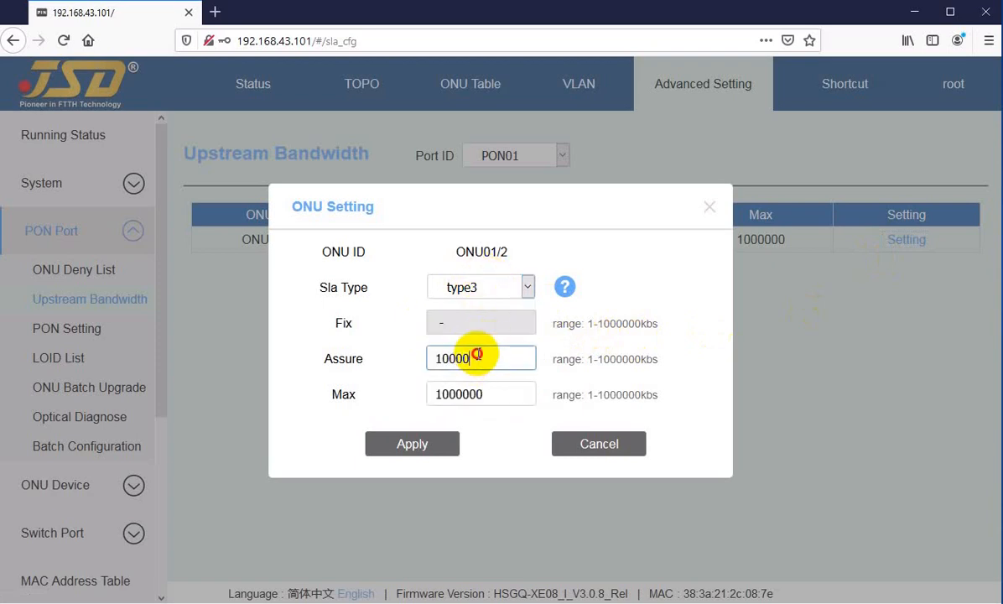
click(492, 393)
click(475, 285)
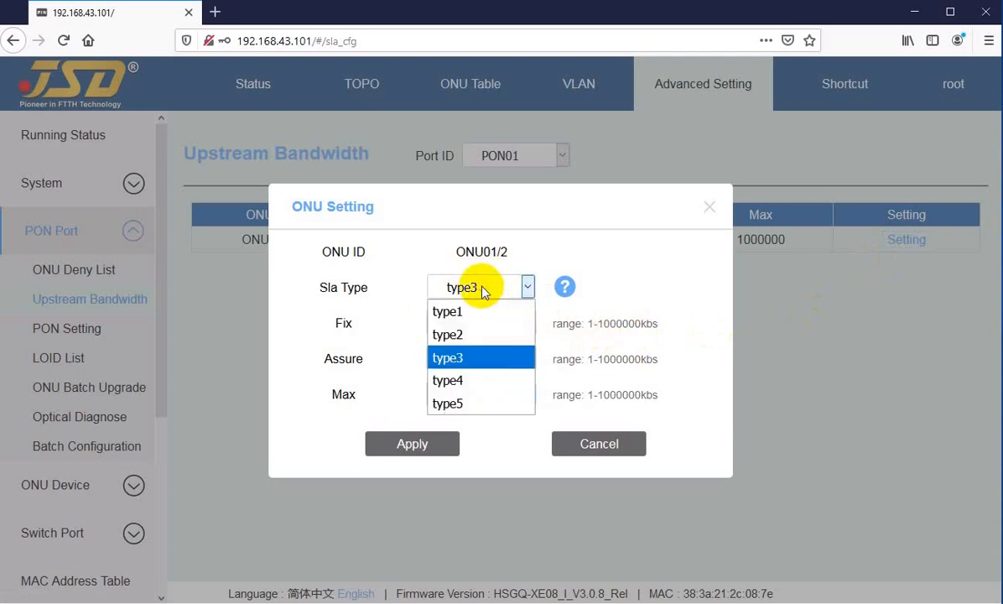
click(471, 382)
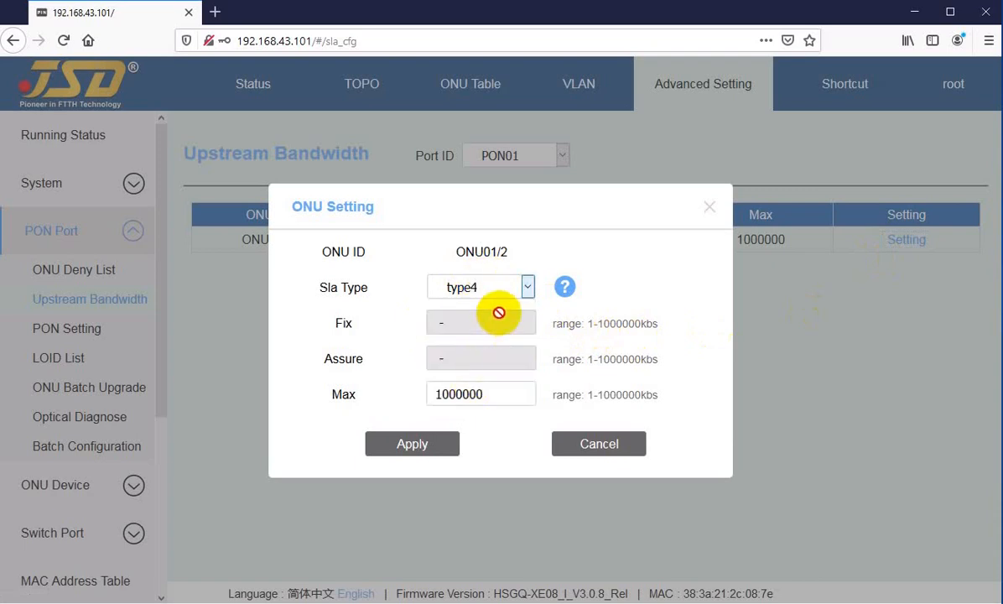
Set the Sla Type of ONU01/2 back to type5 and look through its Fix, Assure and Max fields.
click(486, 289)
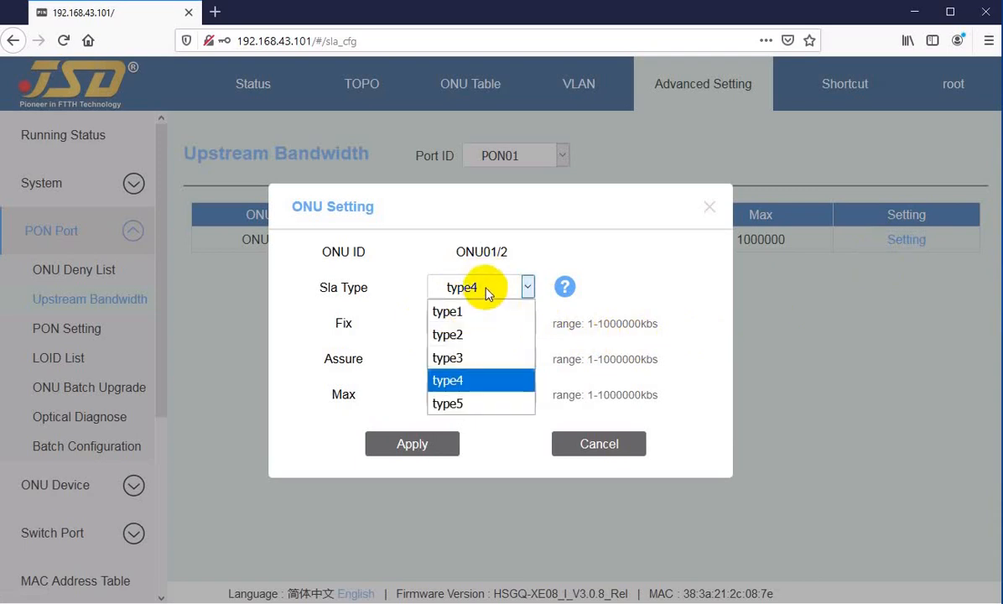
click(457, 404)
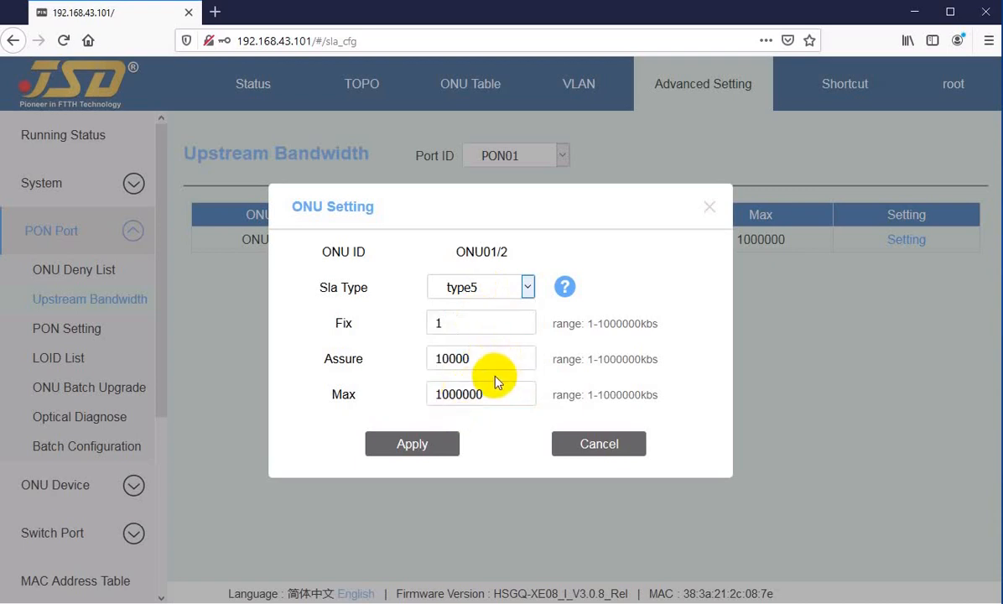
click(459, 324)
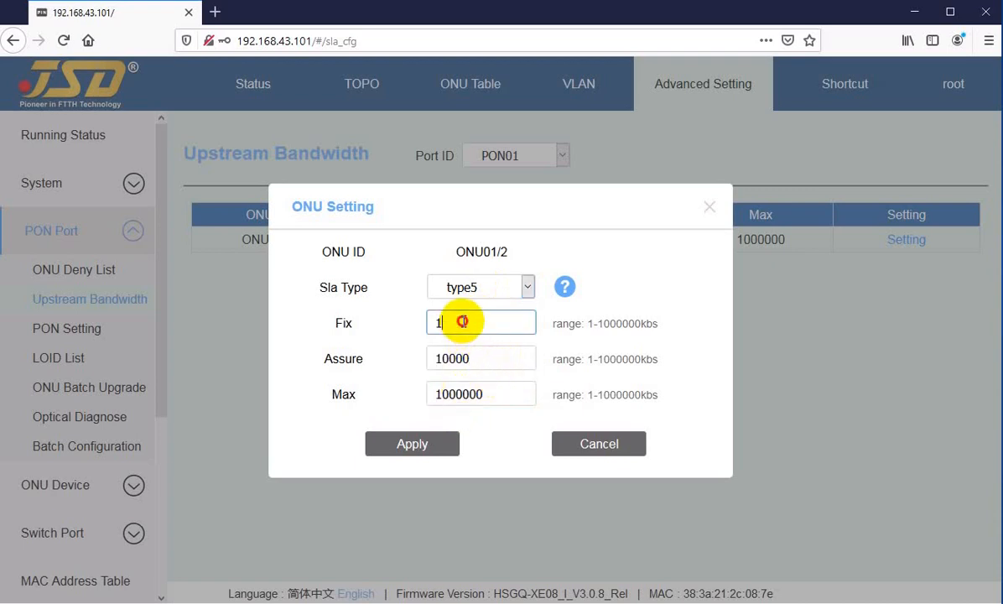
click(484, 357)
click(496, 397)
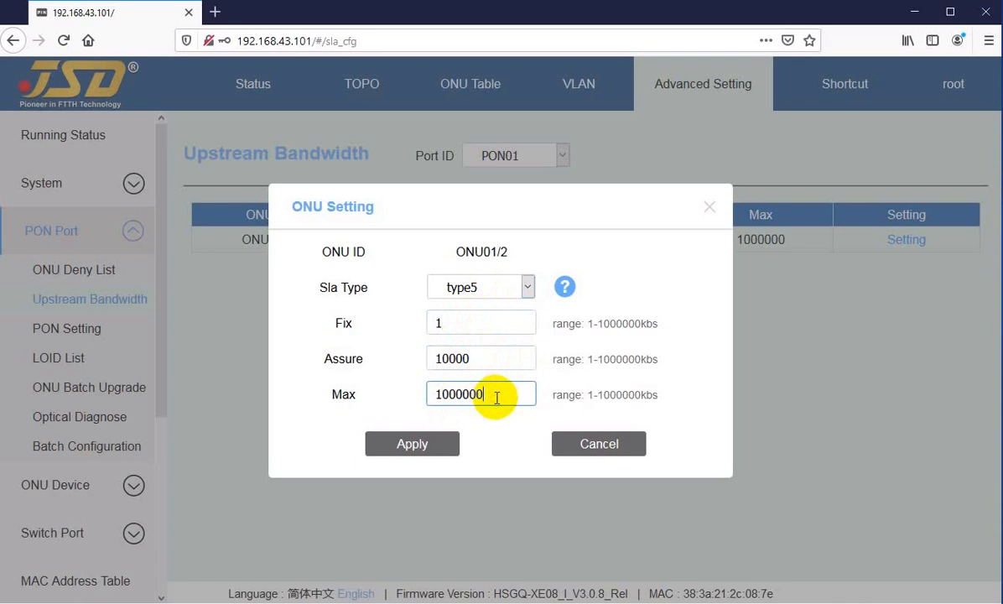
Set the Fix bandwidth of ONU01/2 to 10000 kbs.
click(453, 319)
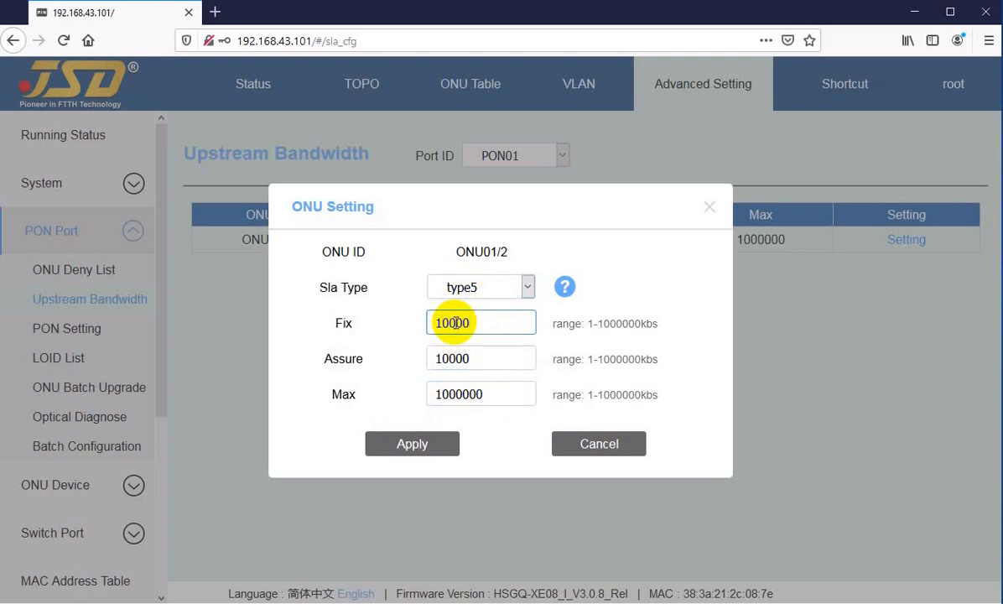
click(485, 322)
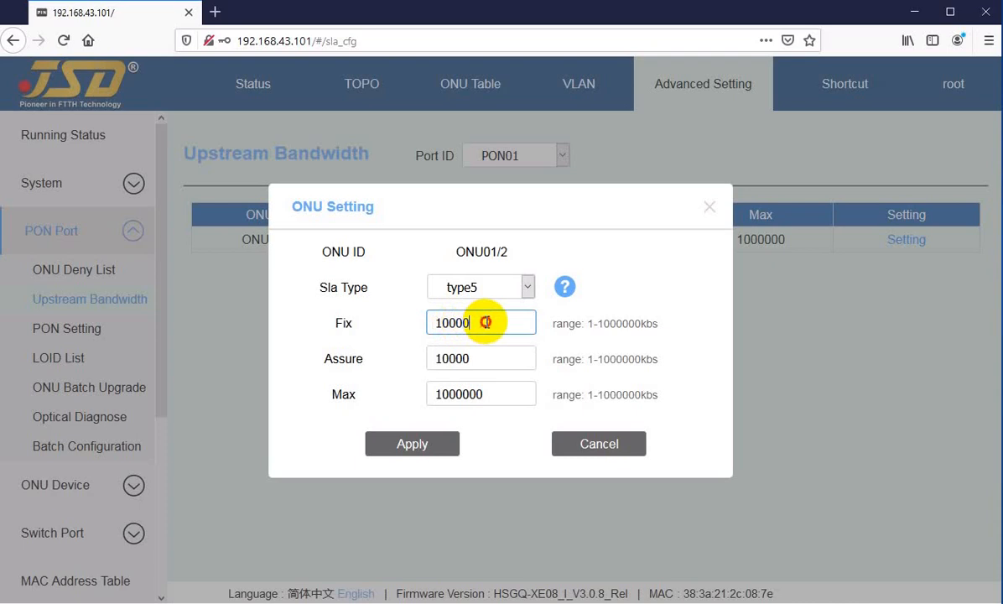
click(452, 322)
drag(452, 322, 482, 322)
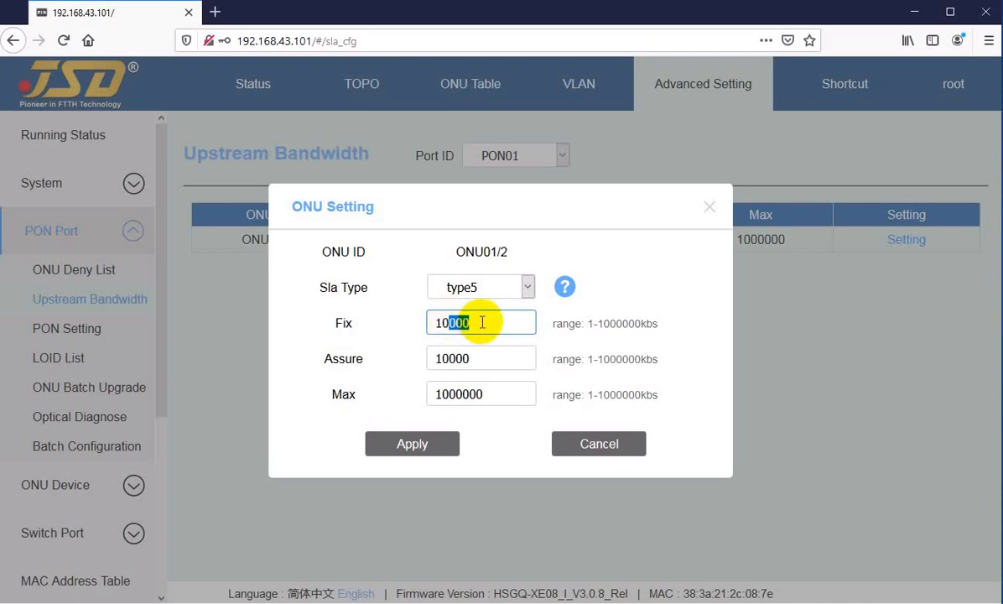
click(475, 322)
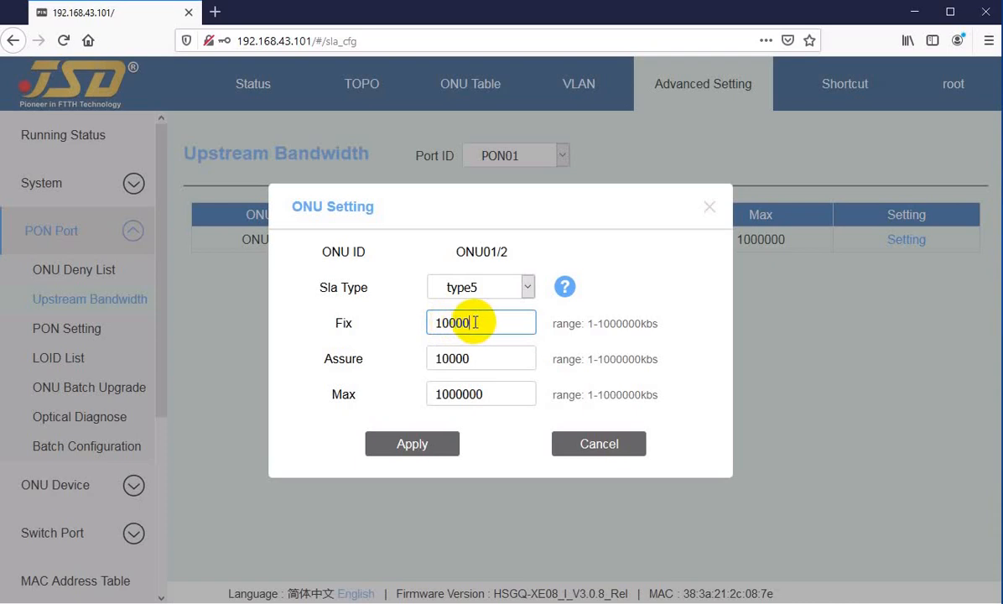
drag(448, 322, 492, 320)
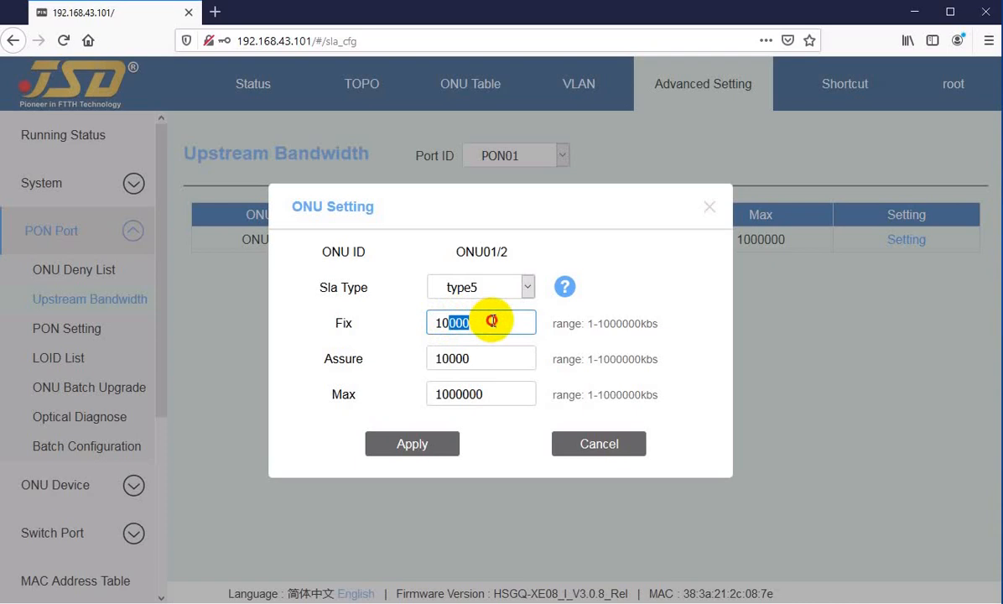
click(491, 320)
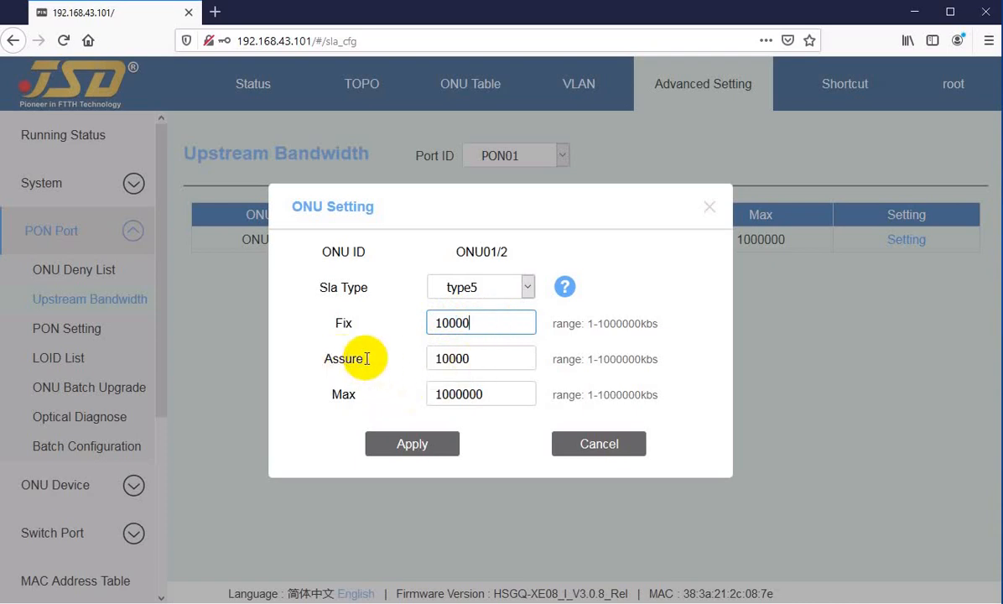
Set the Assure bandwidth of ONU01/2 to 20000 kbs.
click(485, 357)
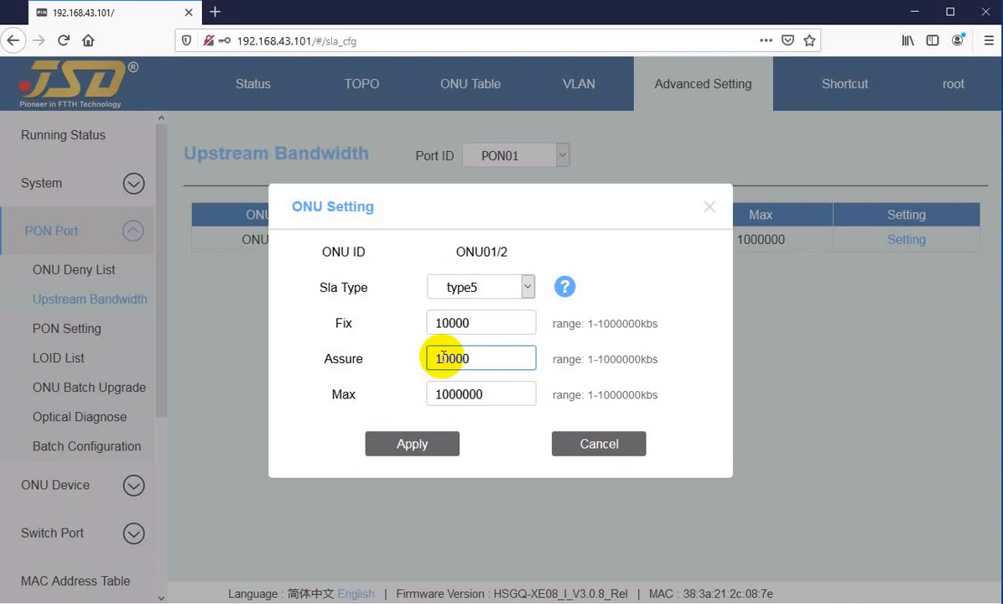
drag(444, 357, 416, 358)
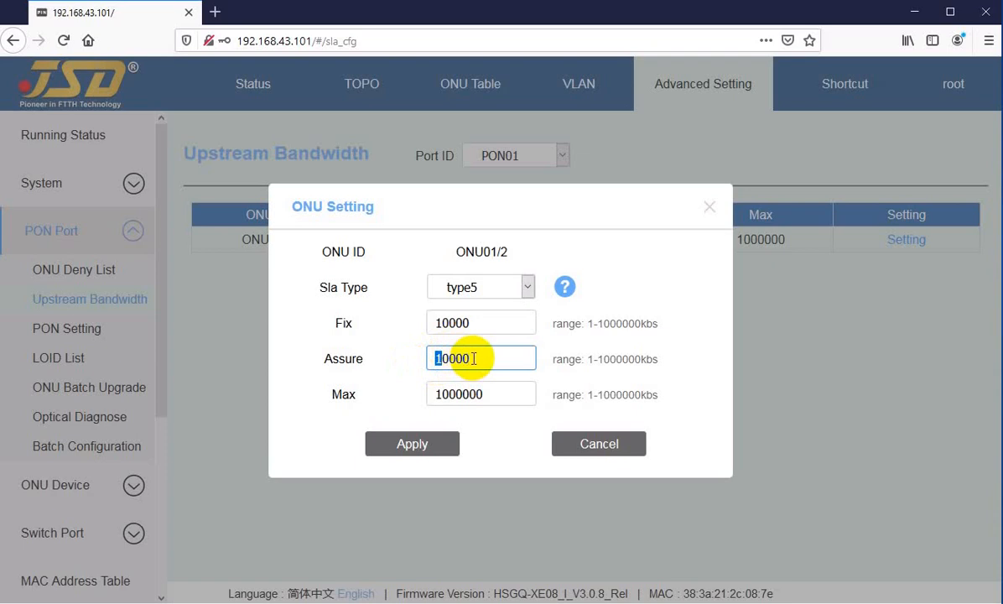
text(0)
key(BackSpace)
text(2)
drag(448, 358, 482, 357)
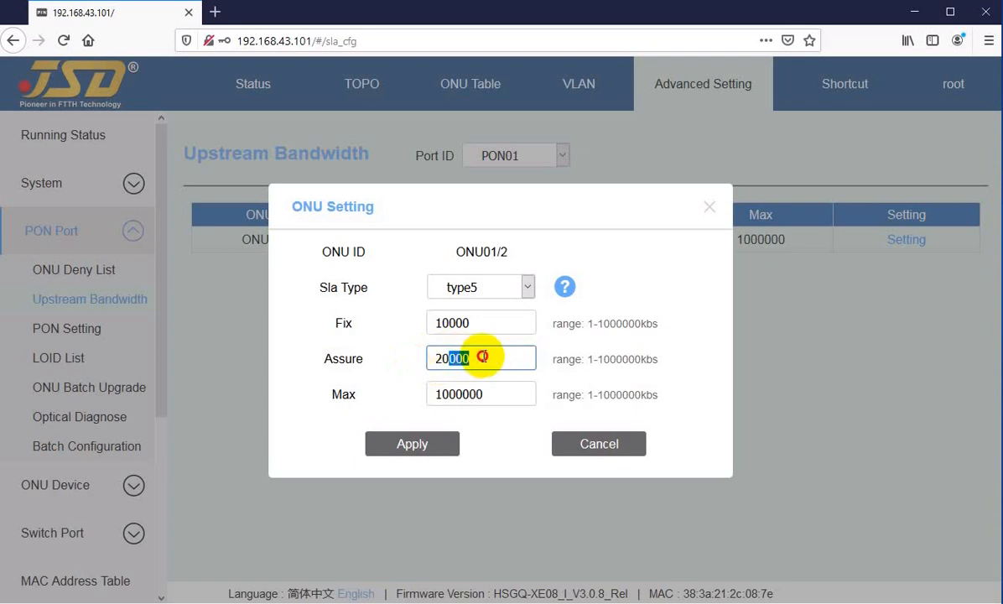
click(482, 357)
Review the Fix, Assure and Max values of ONU01/2 and apply the bandwidth settings.
click(482, 319)
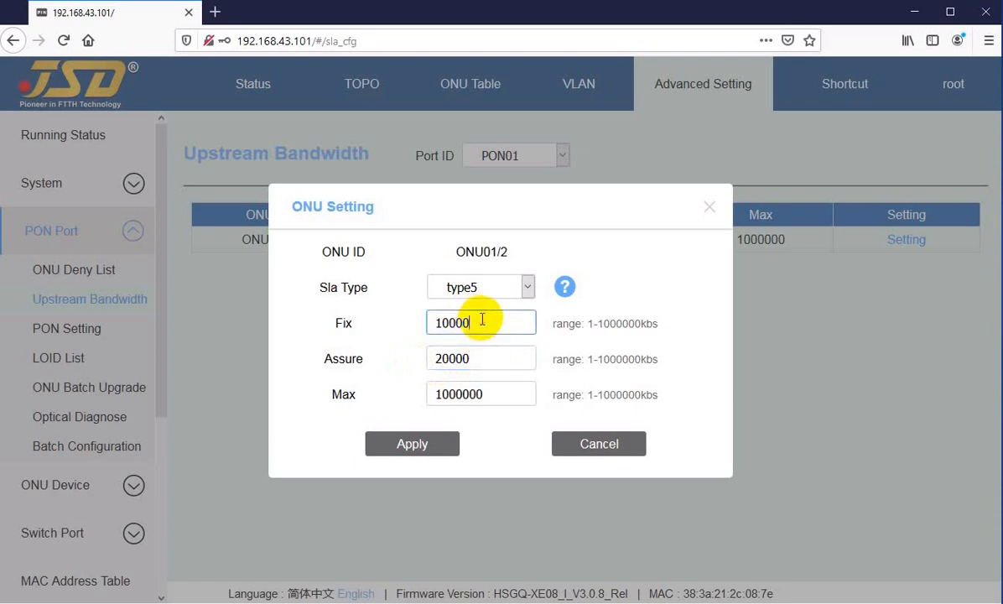
click(479, 352)
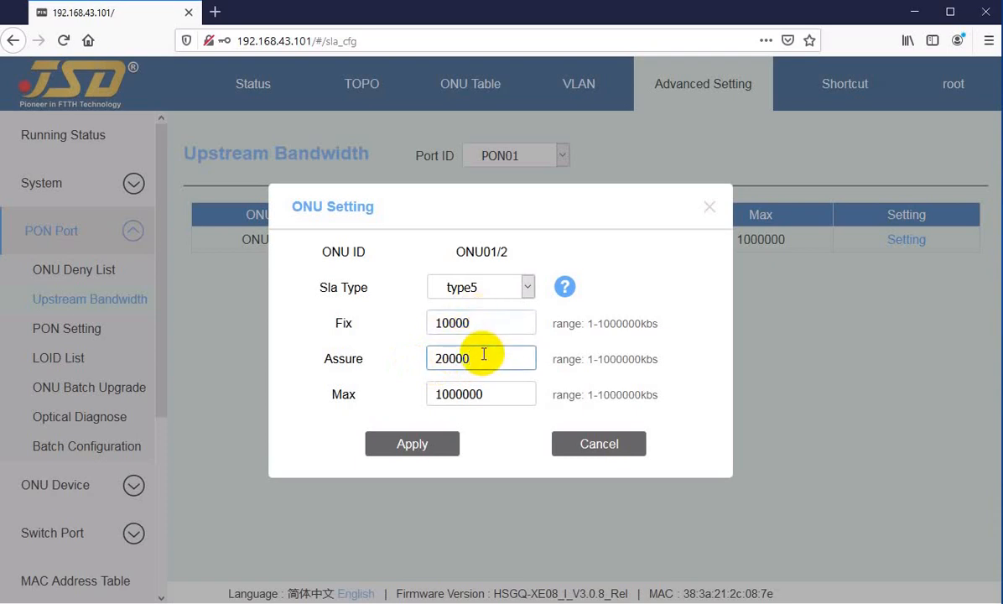
click(442, 396)
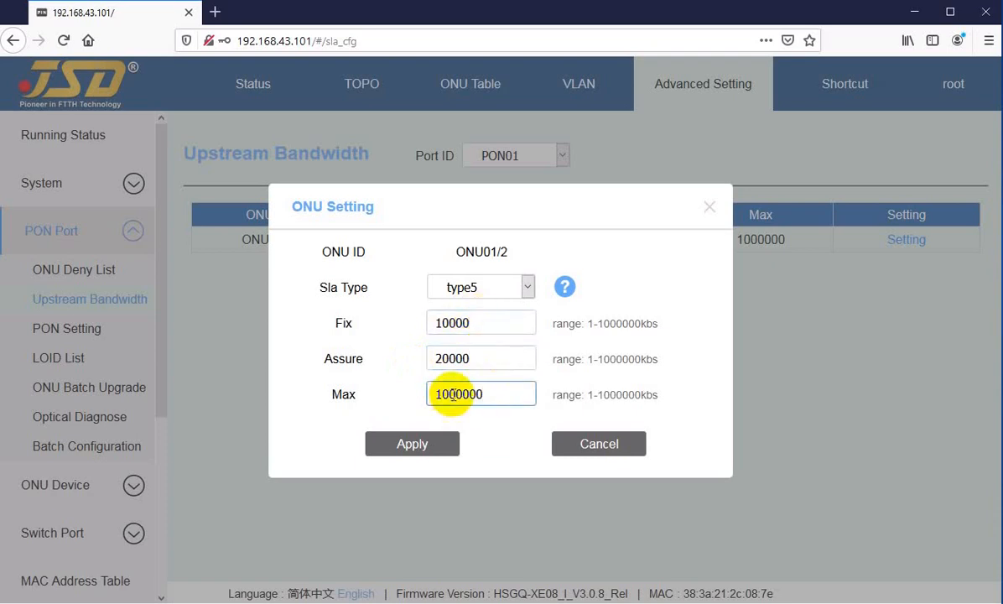
drag(457, 394, 494, 394)
click(496, 393)
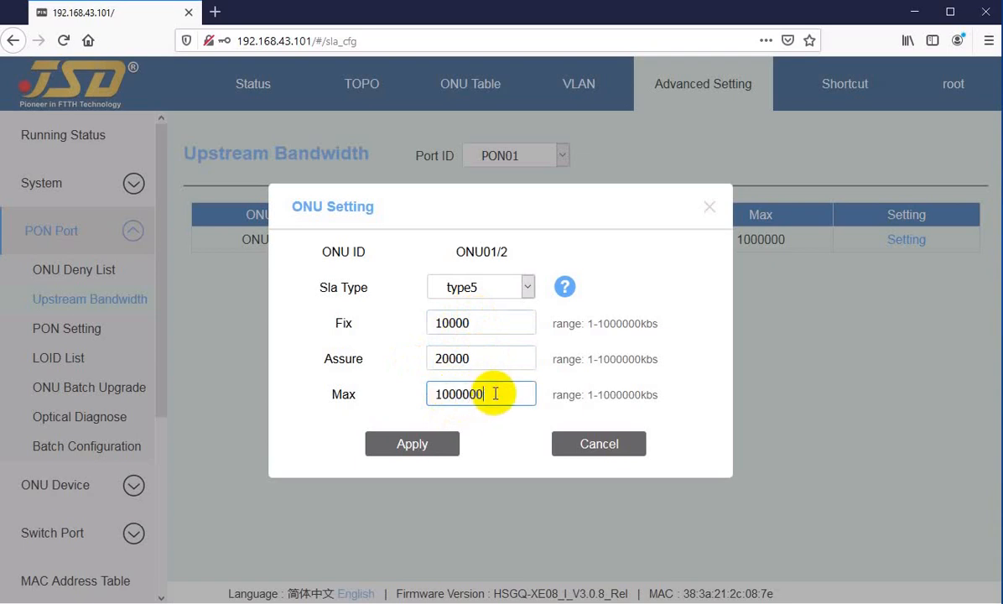
click(487, 322)
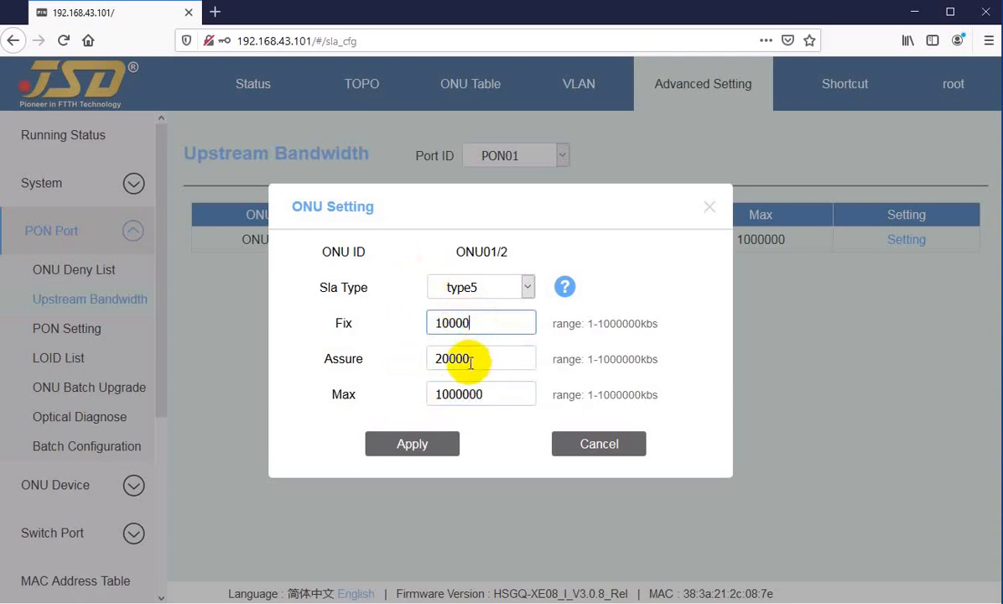
click(415, 444)
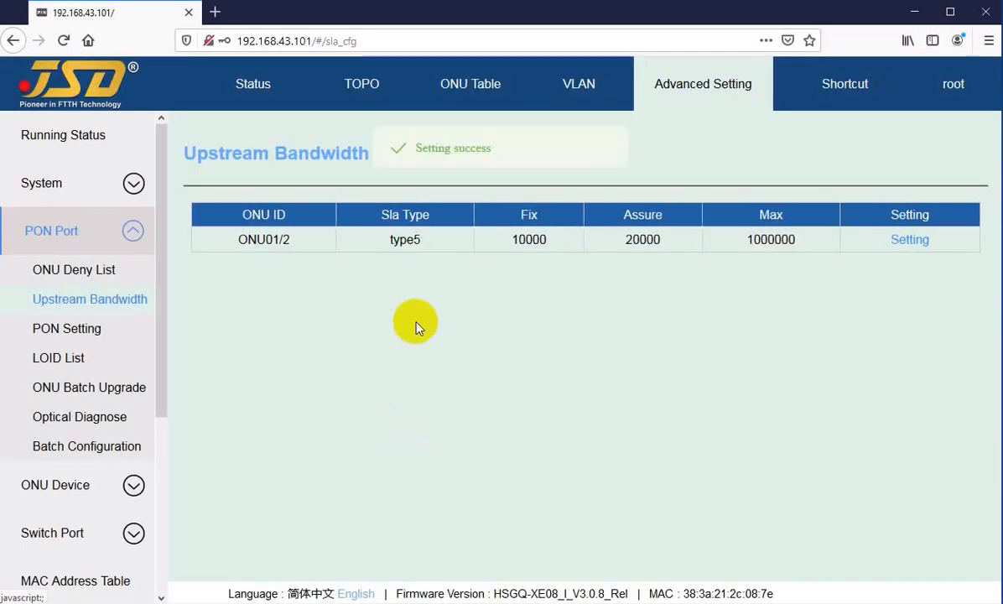
Reopen the bandwidth settings of ONU01/2 and change Fix to 5000 kbs.
click(910, 241)
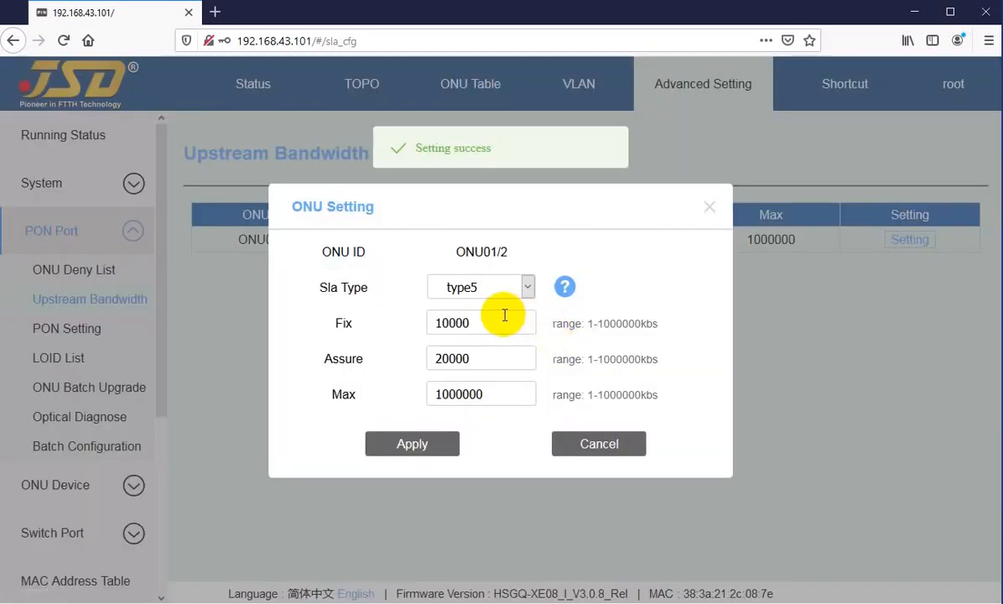
drag(492, 321, 440, 323)
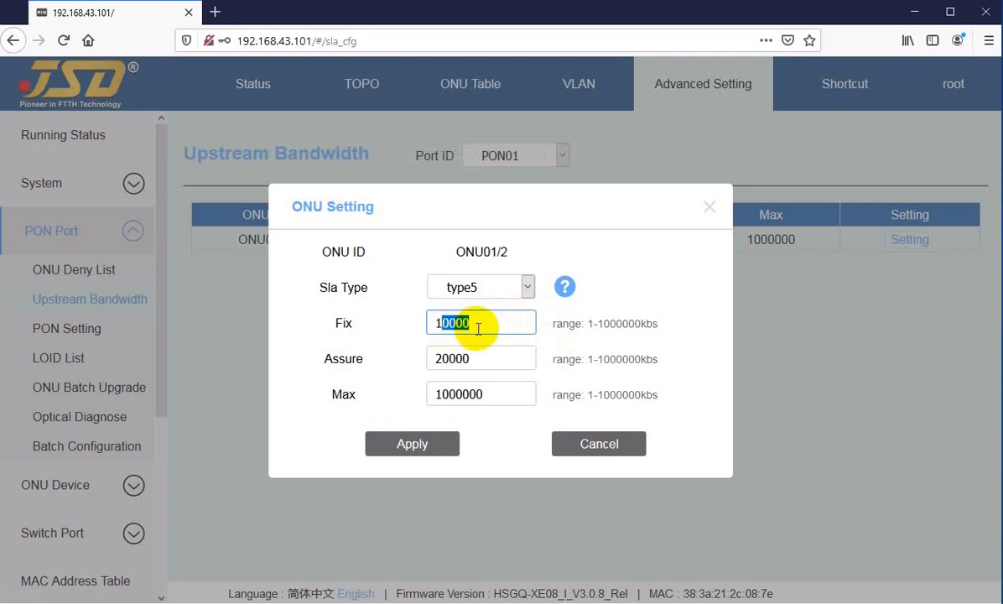
key(Home)
key(Delete)
text(5)
click(486, 324)
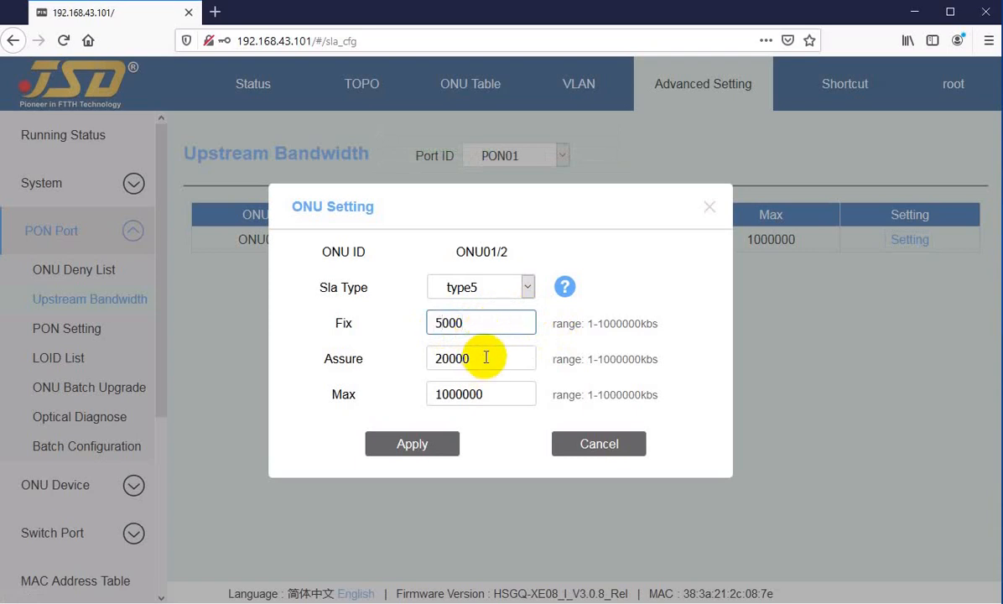
Set Fix to 1 and Assure to 10000 for ONU01/2 and apply the bandwidth settings.
drag(459, 322, 414, 325)
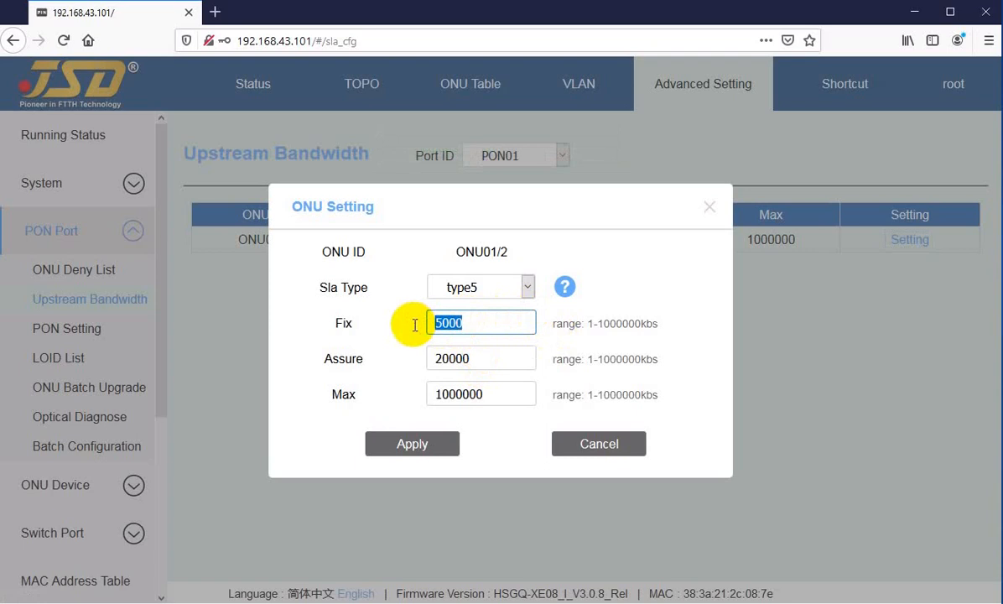
text(1)
key(Tab)
text(10000)
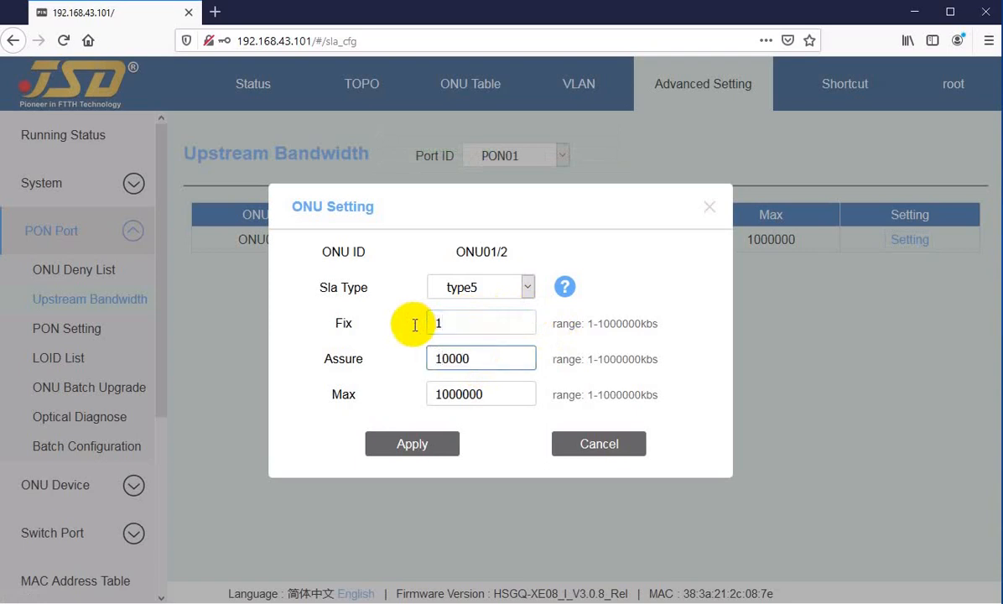
click(405, 443)
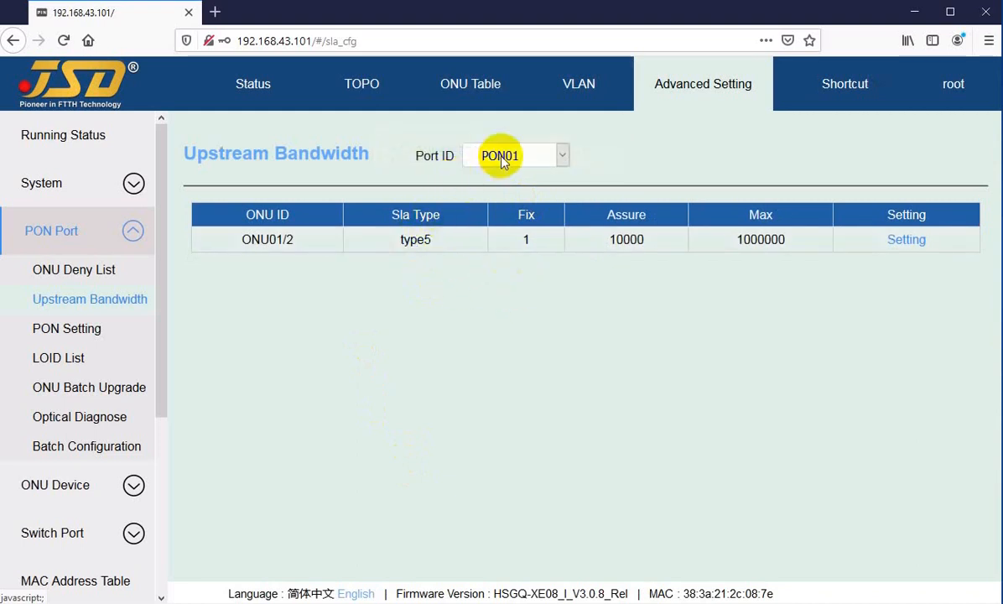
Show the Upstream Bandwidth list of PON02 and view the Sla Type options of ONU02/5.
click(498, 156)
click(492, 207)
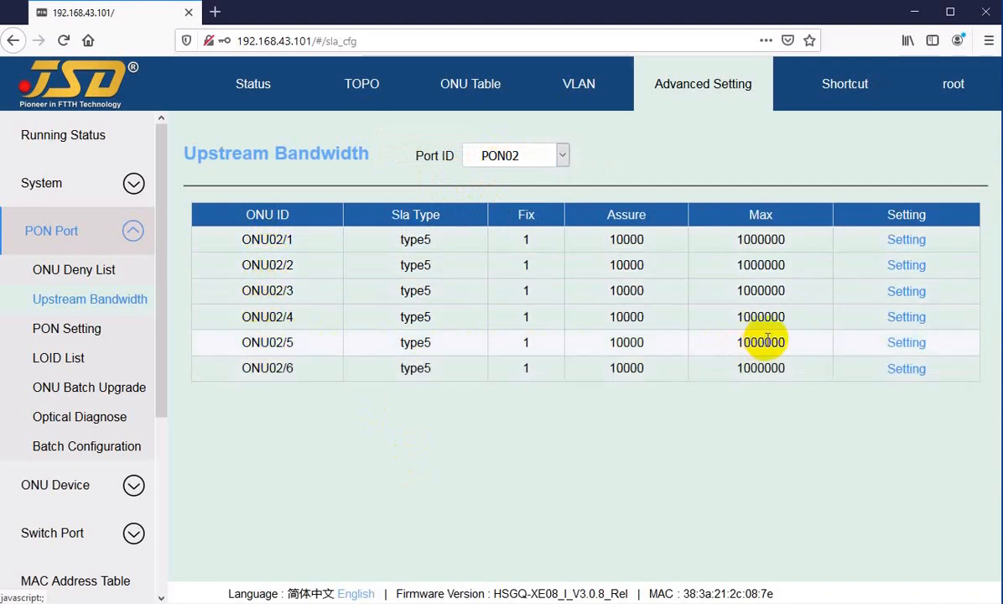
click(906, 344)
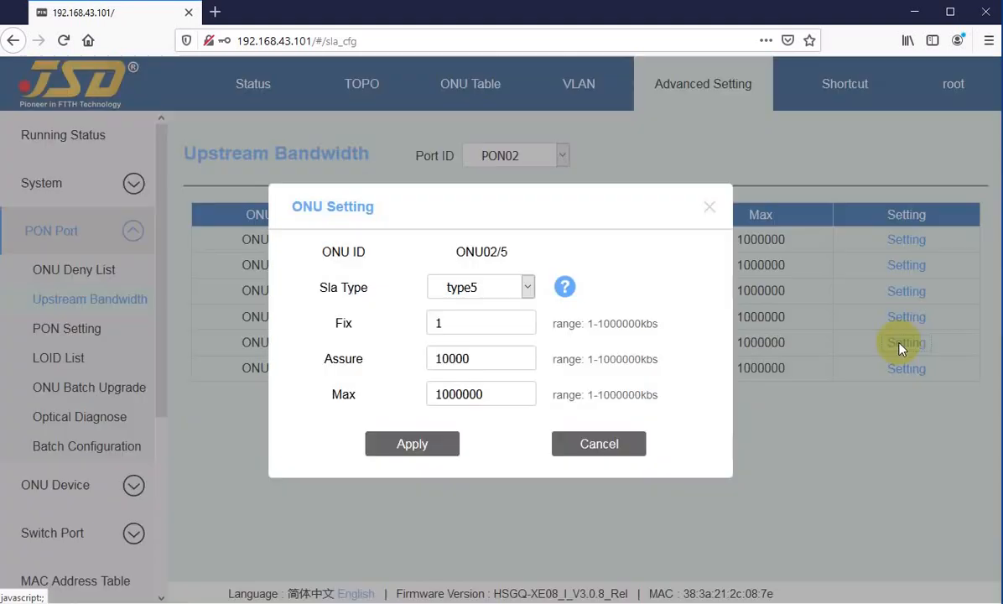
click(500, 289)
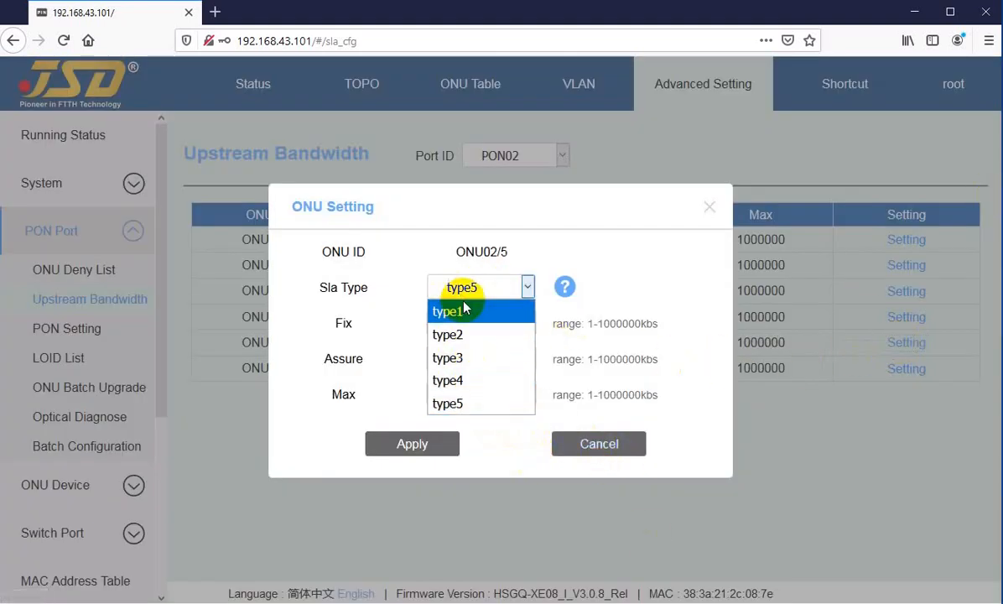
Cancel the ONU02/5 bandwidth settings, search Windows for "pre" and try to launch Adobe Premiere Pro CS6.
key(super+s)
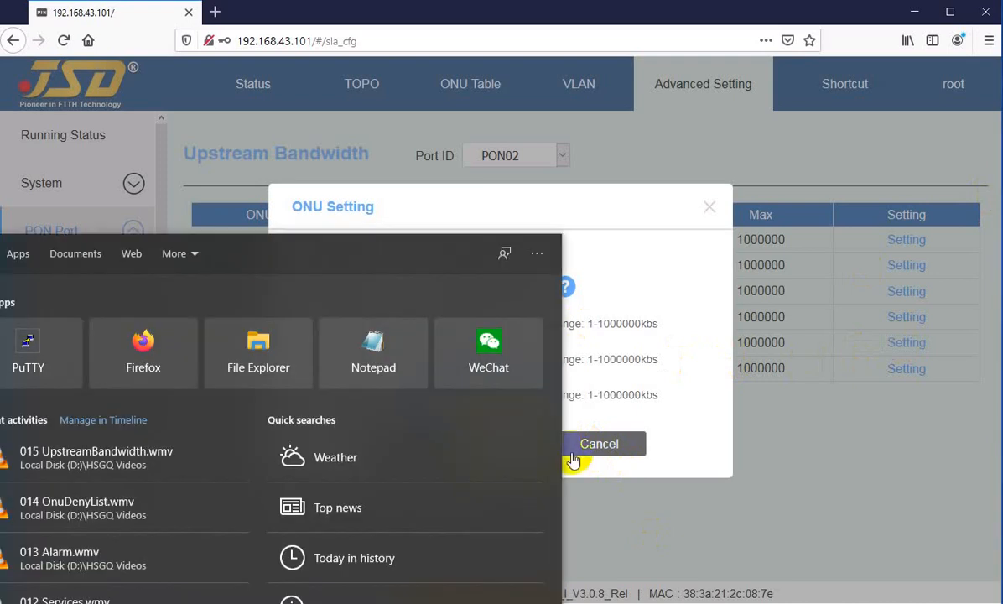
click(574, 453)
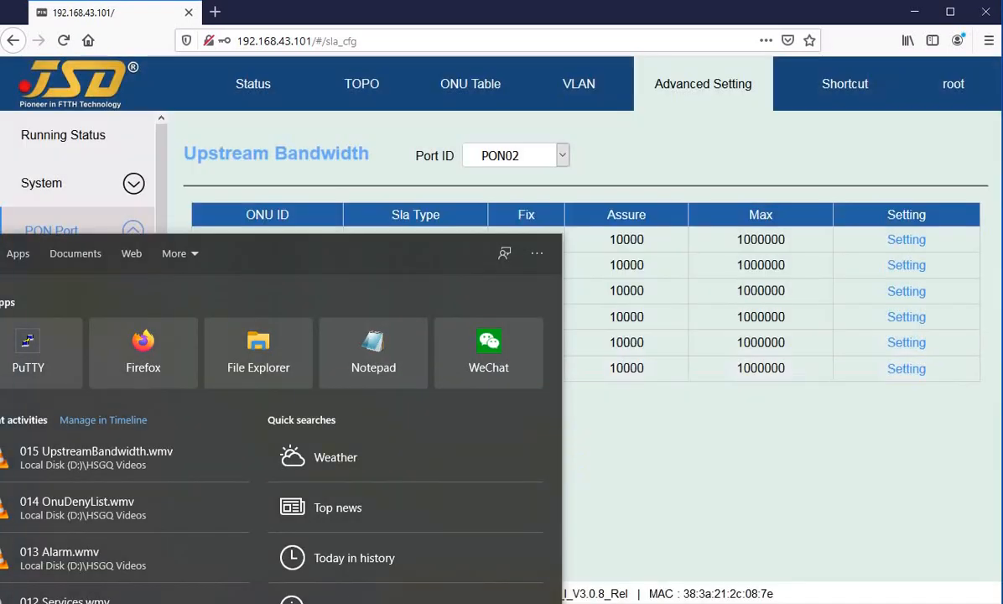
text(pre)
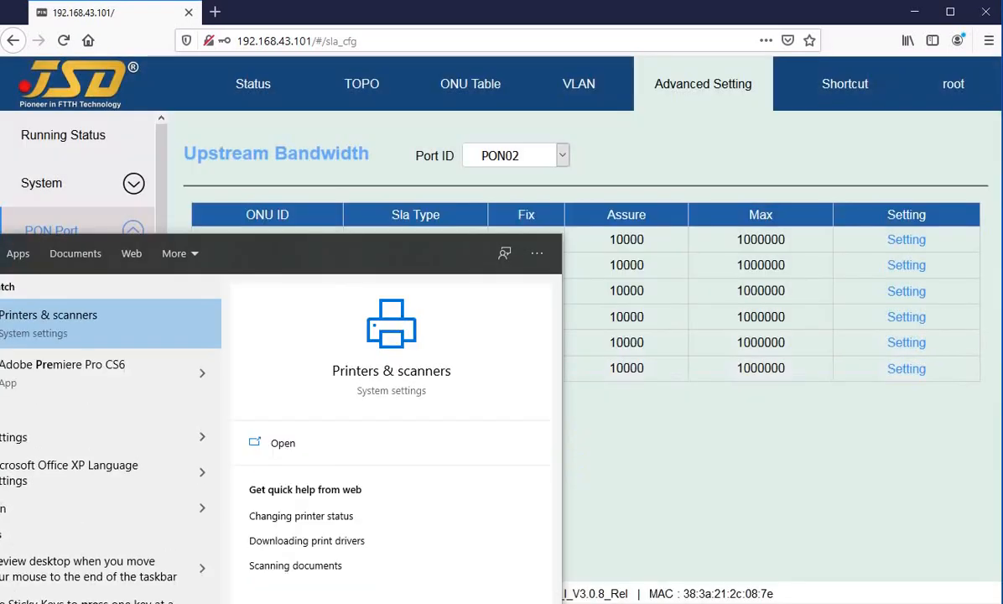
click(63, 386)
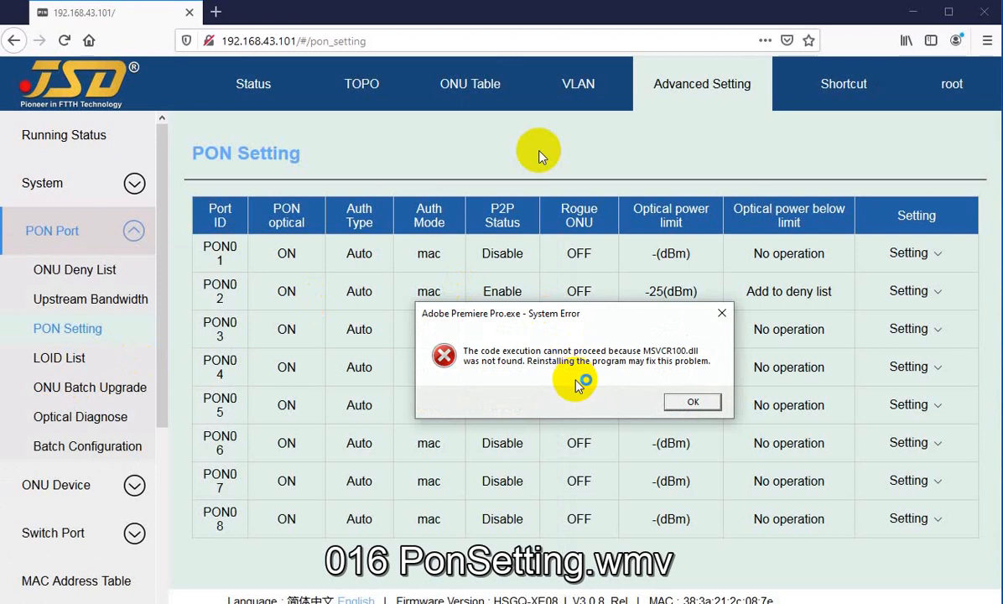
click(693, 402)
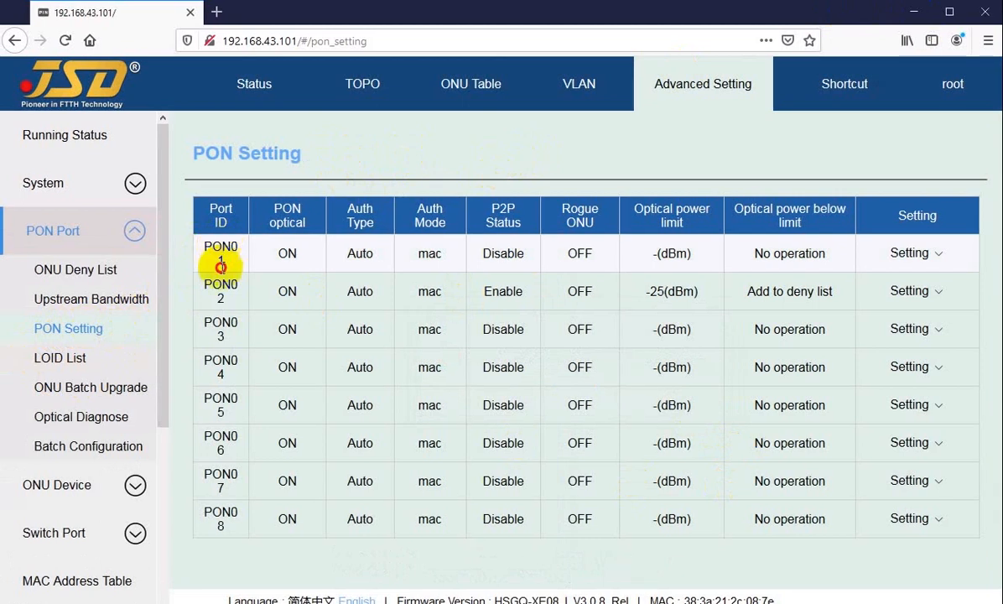
Examine the port IDs on the PON Setting page and the PON optical status of PON01.
drag(220, 247, 229, 515)
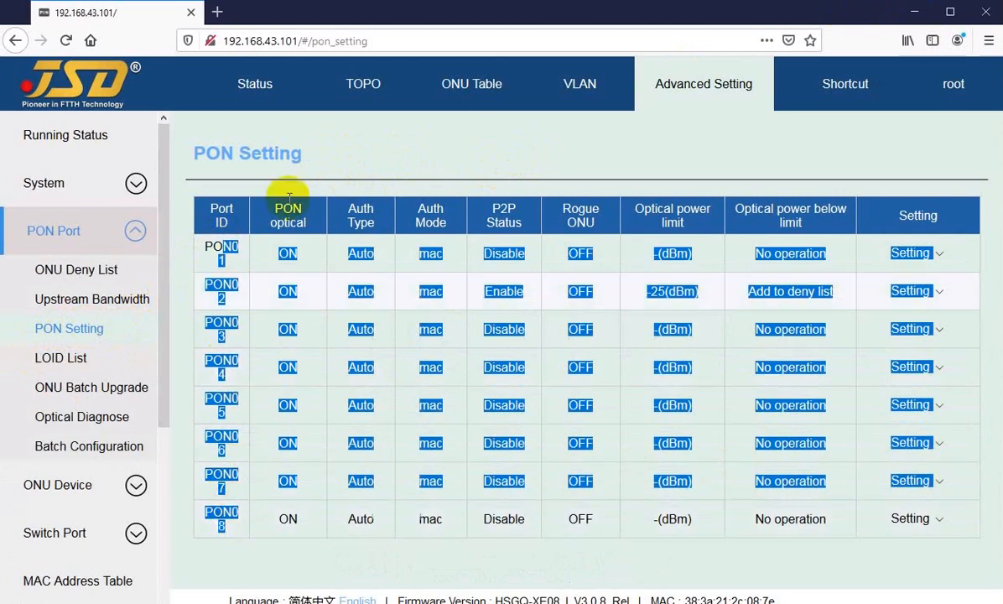
click(379, 157)
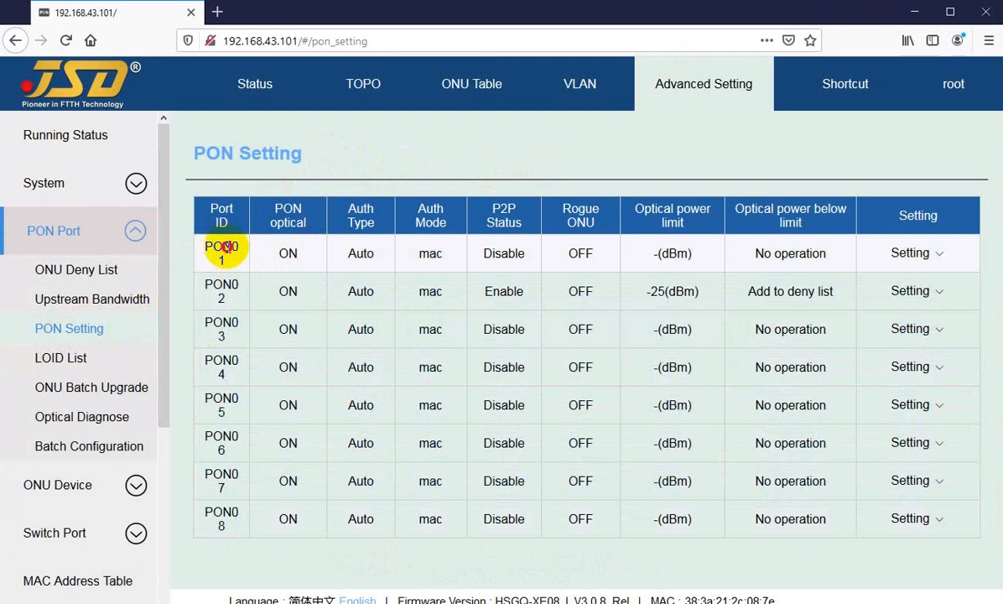
drag(212, 247, 221, 258)
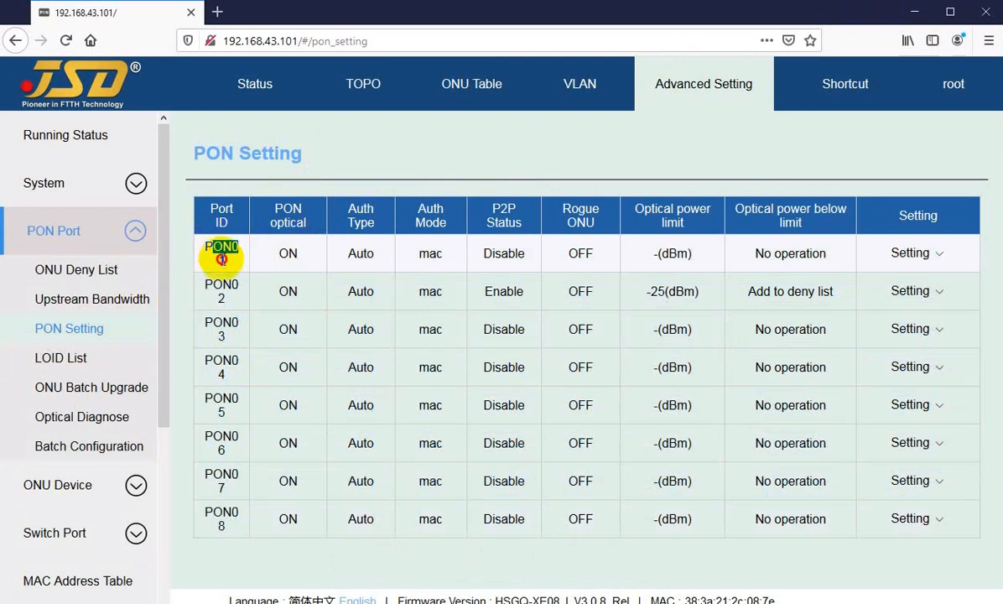
click(273, 251)
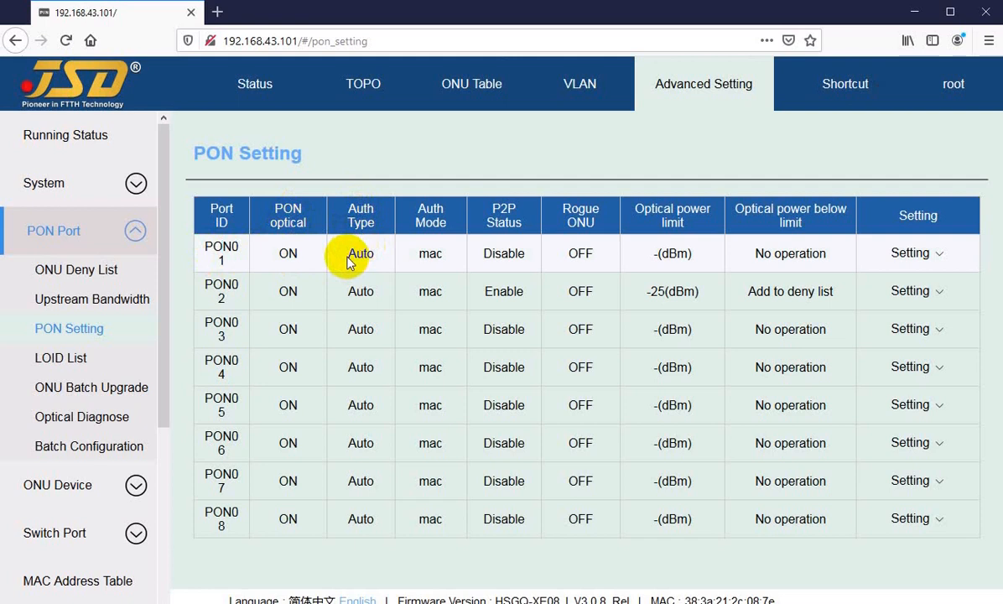
Examine the Auth Type of PON01, view it in the PON Authorize settings and cancel without applying.
mouse_move(913, 257)
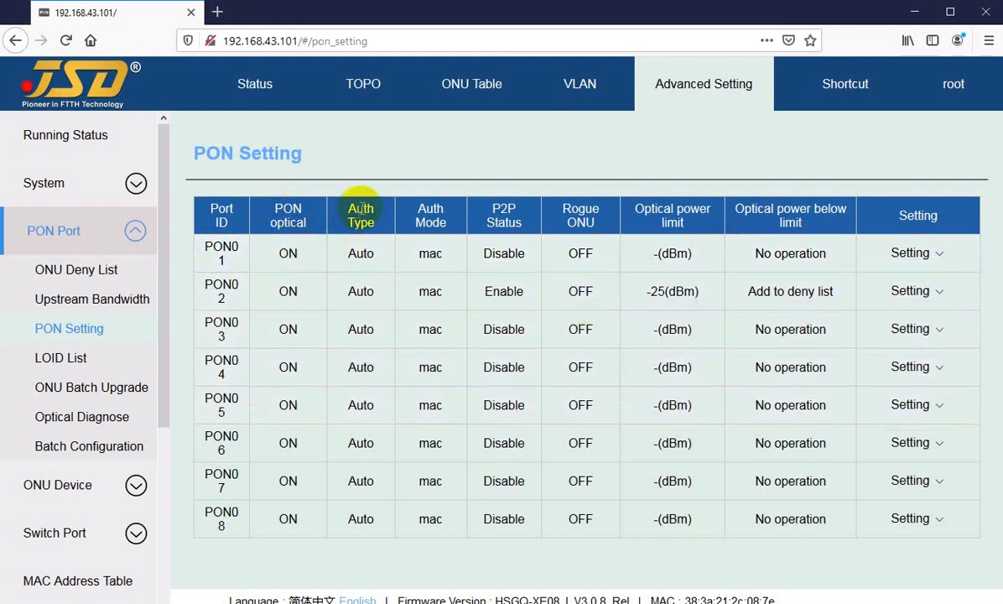
drag(348, 253, 372, 254)
click(361, 254)
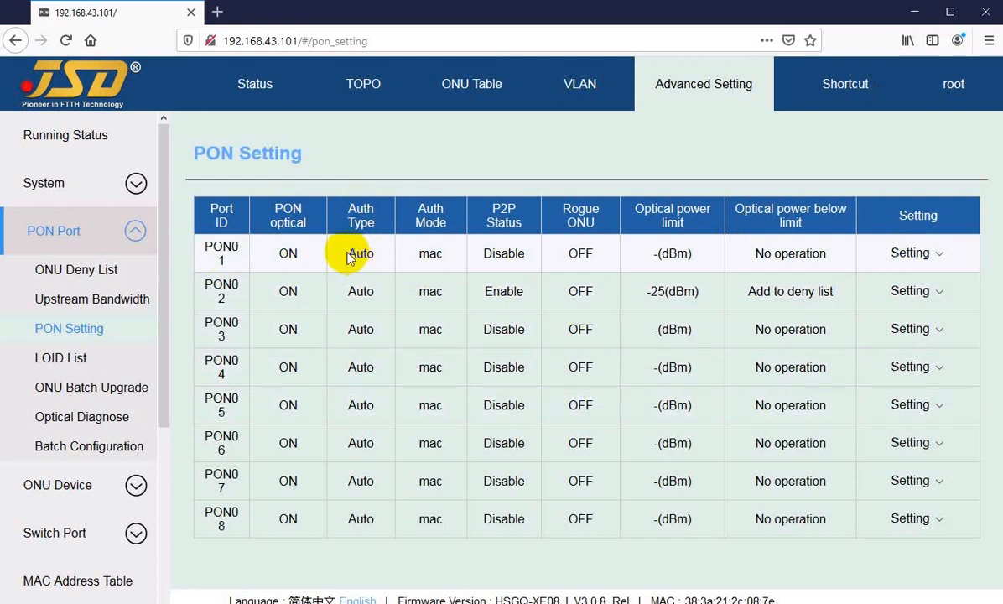
drag(349, 253, 358, 253)
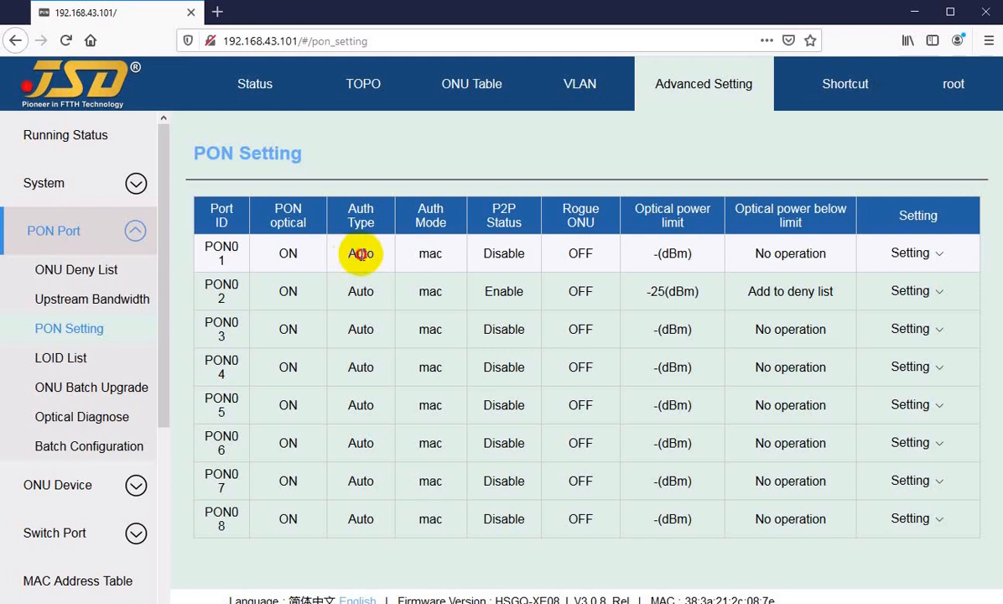
click(910, 253)
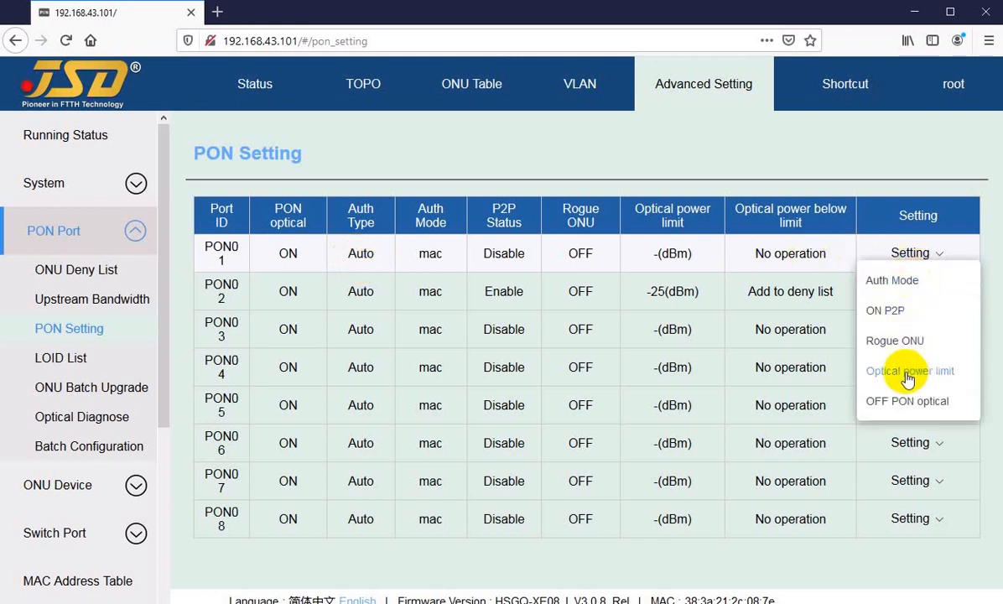
click(899, 287)
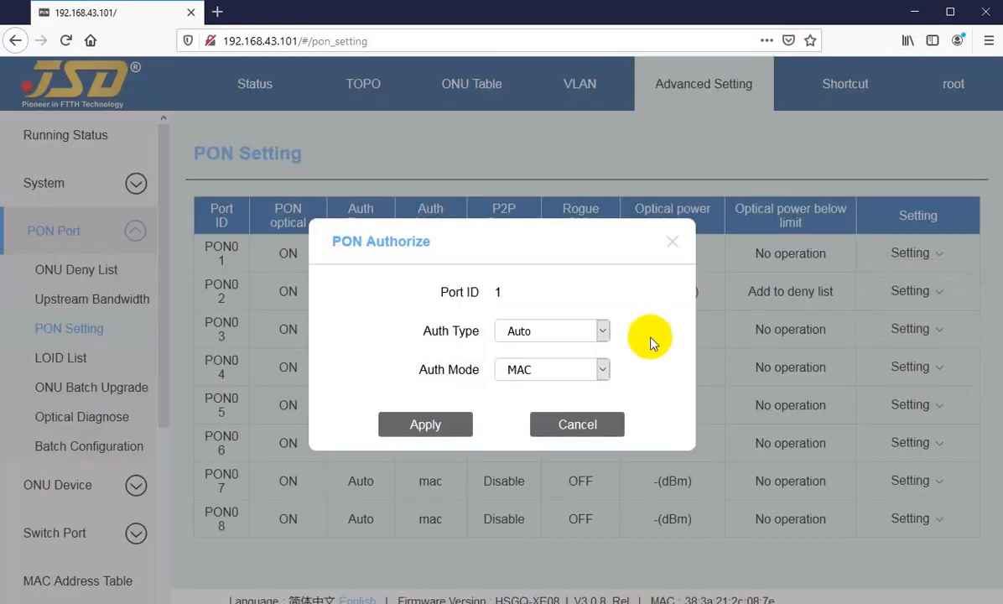
click(546, 331)
click(548, 331)
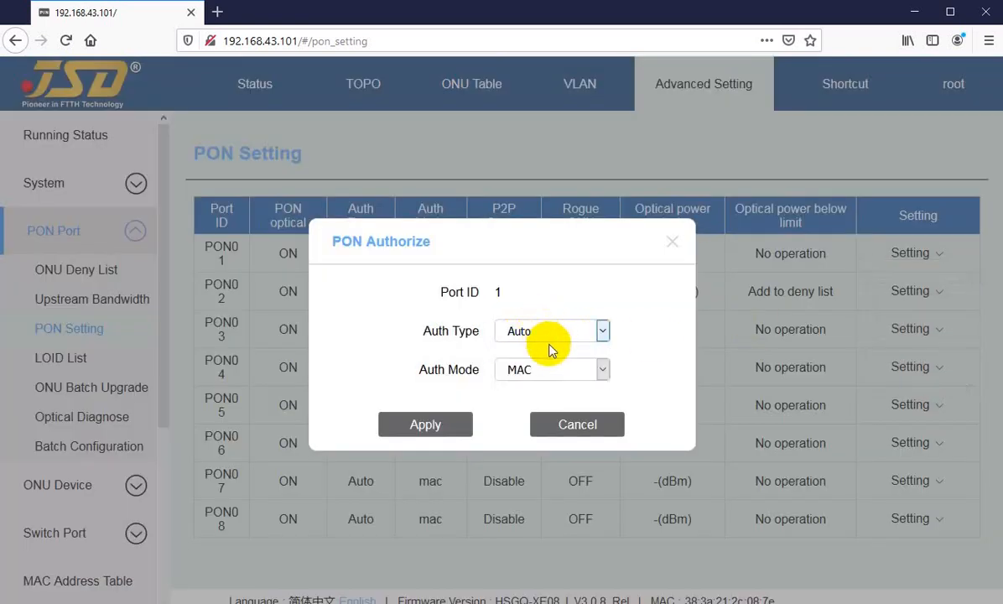
click(587, 424)
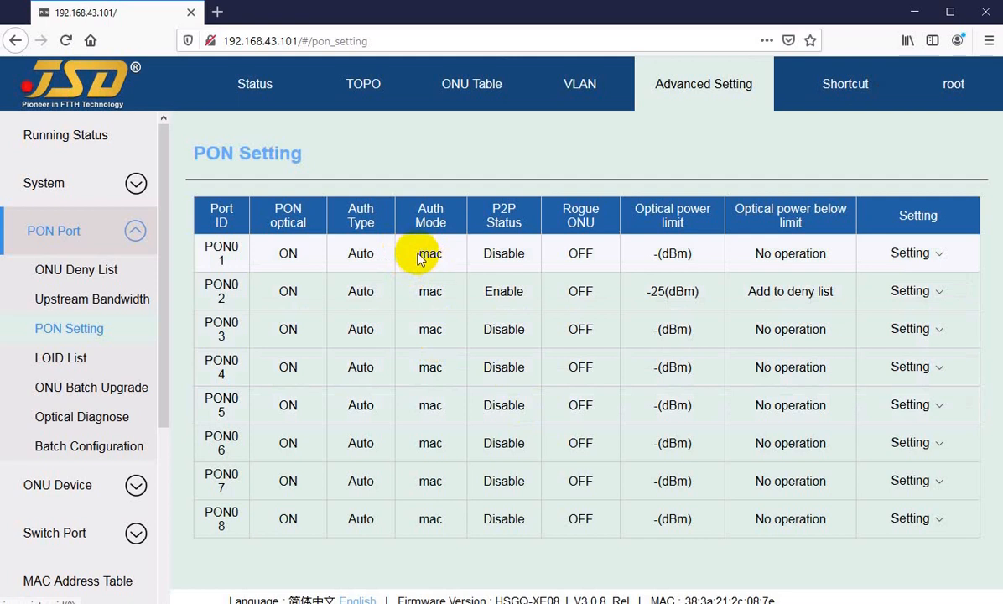
Try LOID as the Auth Mode of PON01, review the other mode options and cancel the authorization settings.
double_click(433, 253)
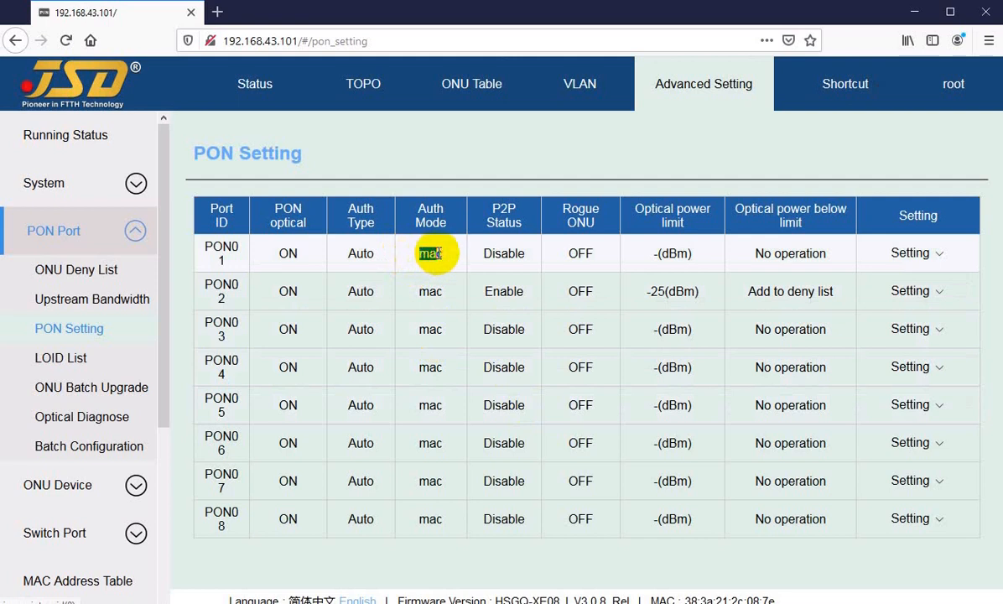
click(922, 253)
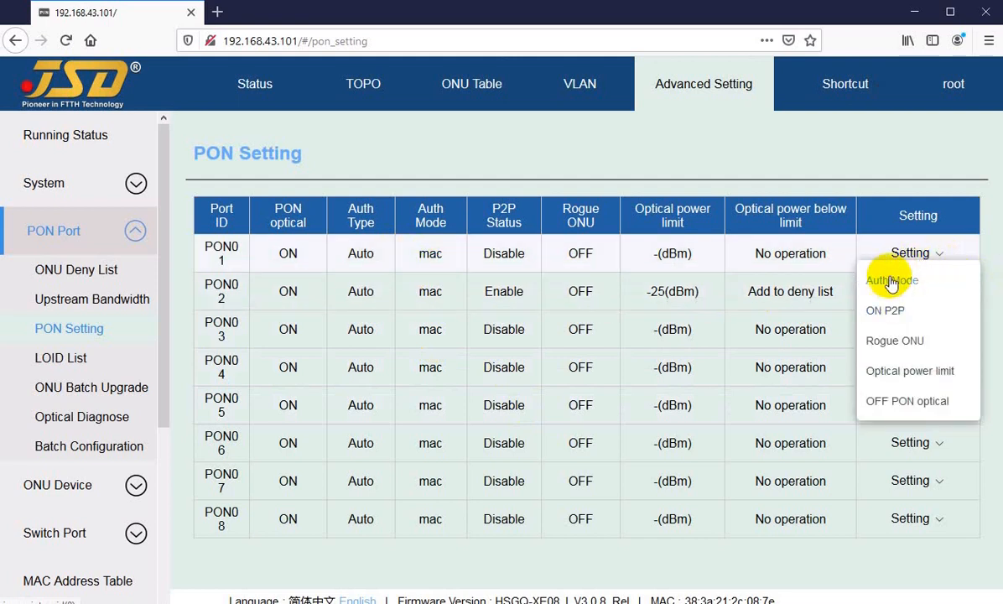
click(893, 282)
click(529, 371)
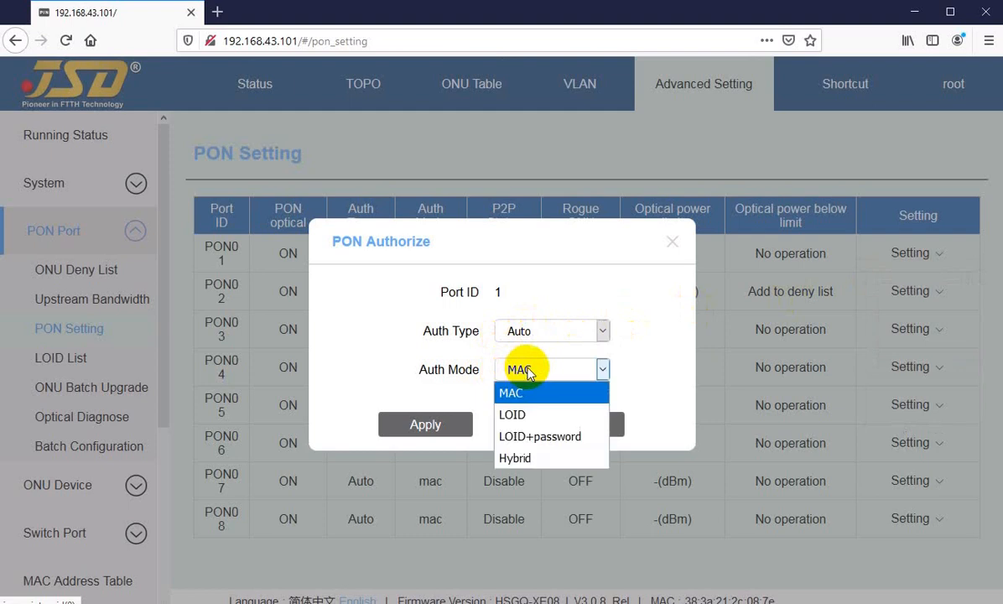
click(517, 414)
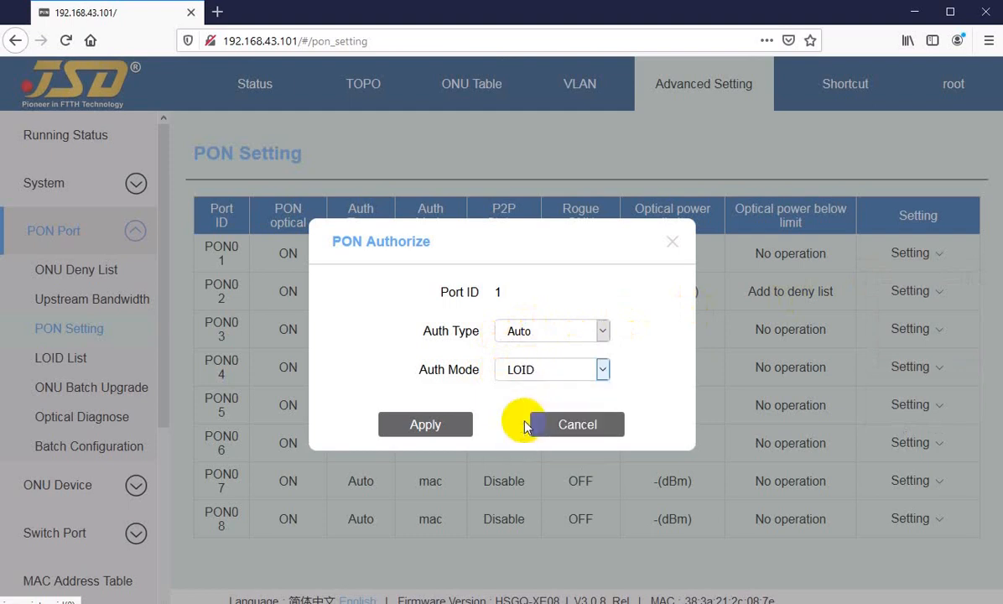
click(544, 369)
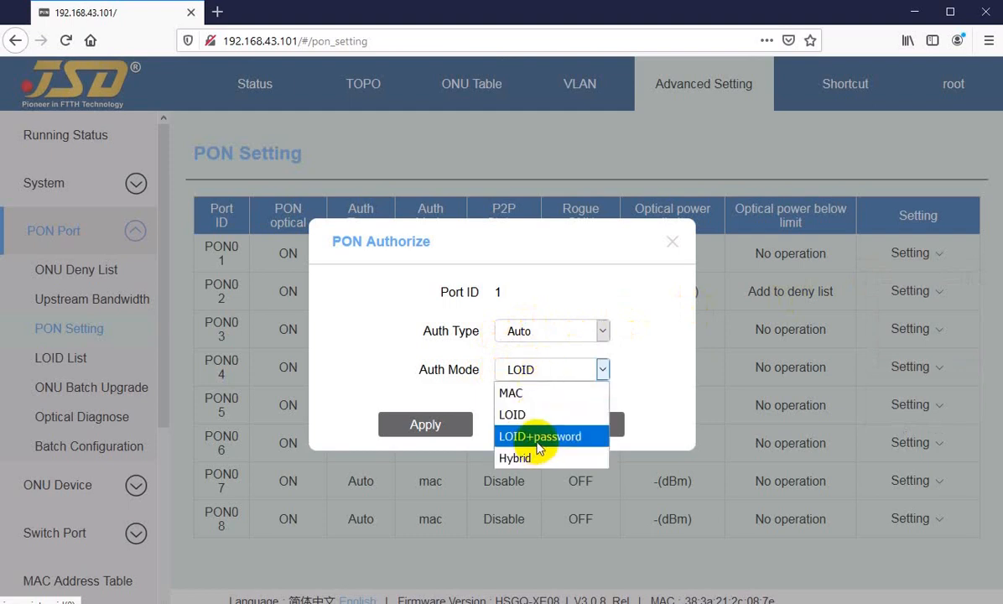
click(584, 426)
click(587, 426)
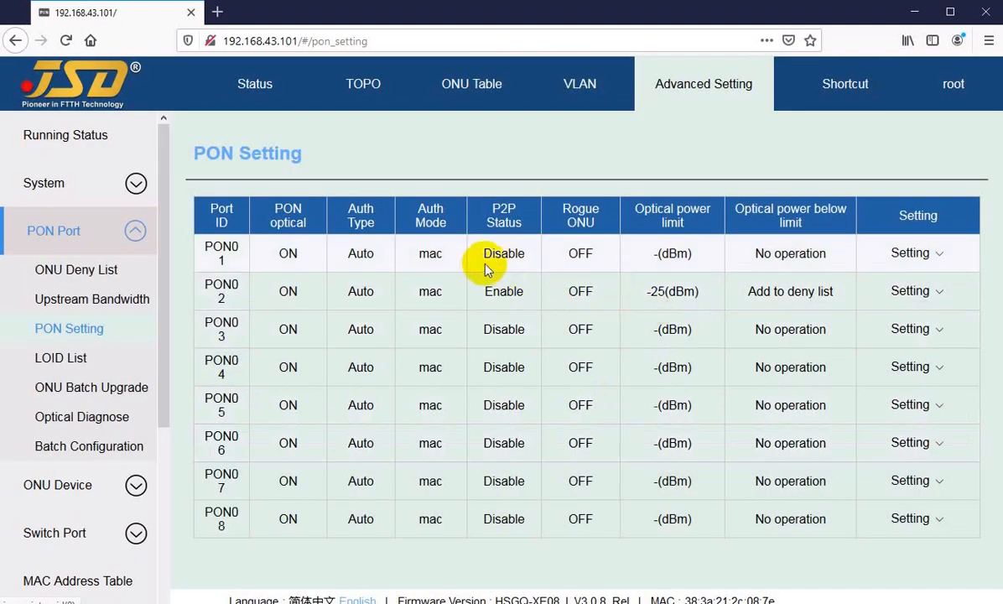
Examine the P2P Status of PON01 in the PON Setting table.
mouse_move(483, 258)
mouse_down()
mouse_move(262, 264)
mouse_move(497, 252)
mouse_up()
drag(484, 258, 507, 258)
click(500, 253)
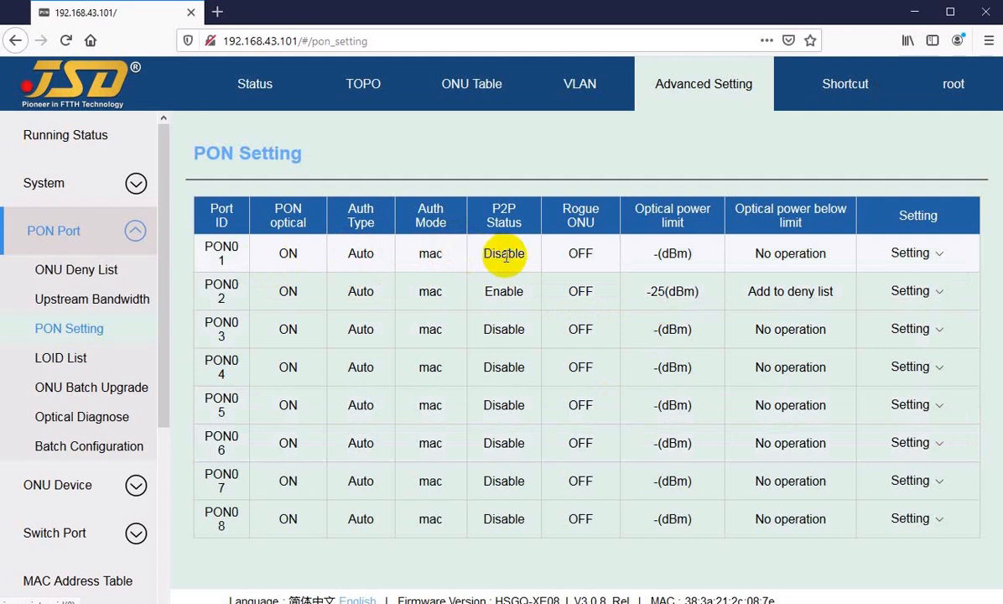
click(499, 256)
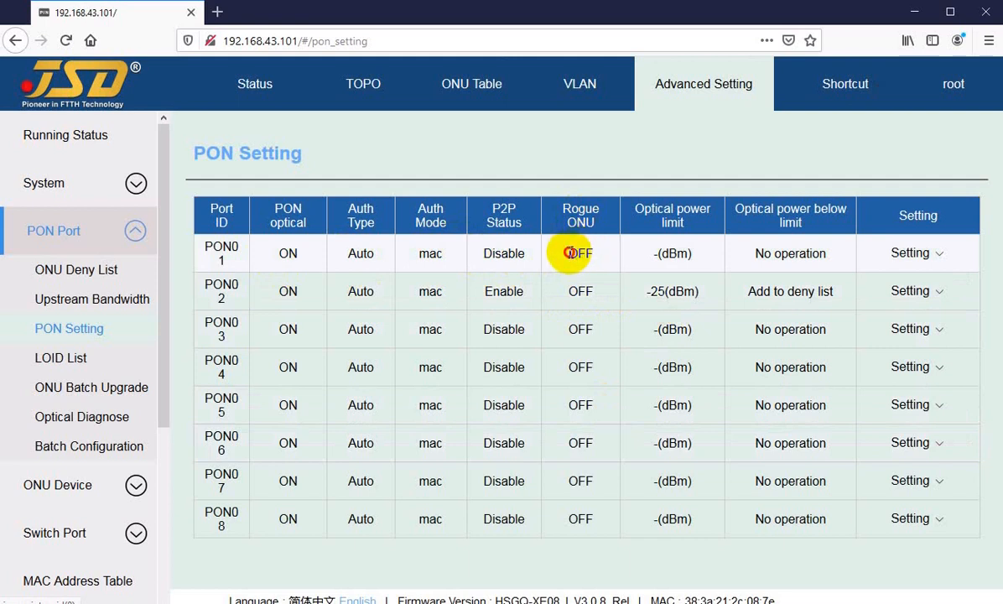
Review the Rogue ONU mode options of PON01, try Auto and cancel without applying.
double_click(580, 253)
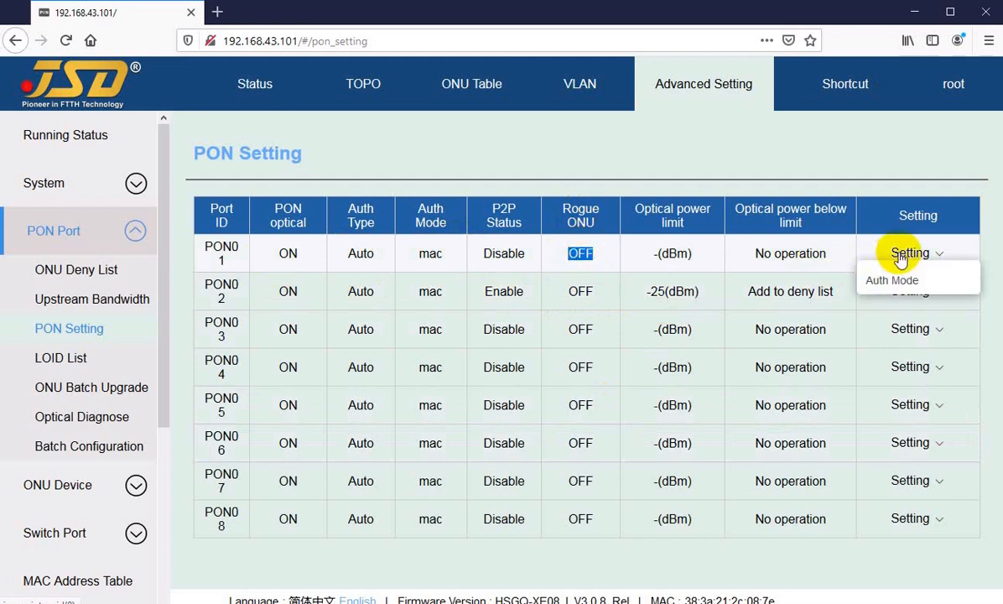
click(581, 253)
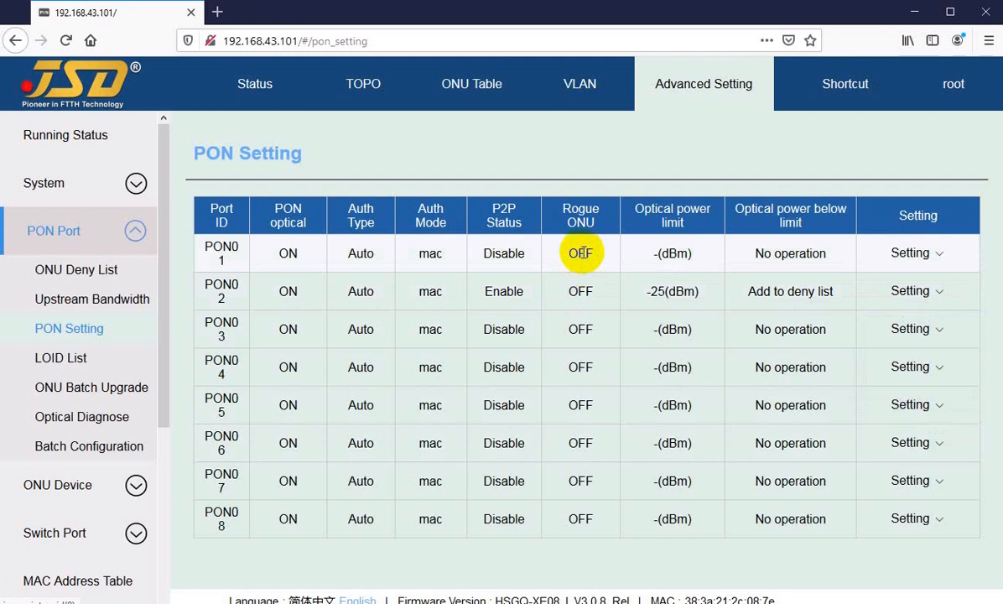
mouse_move(906, 263)
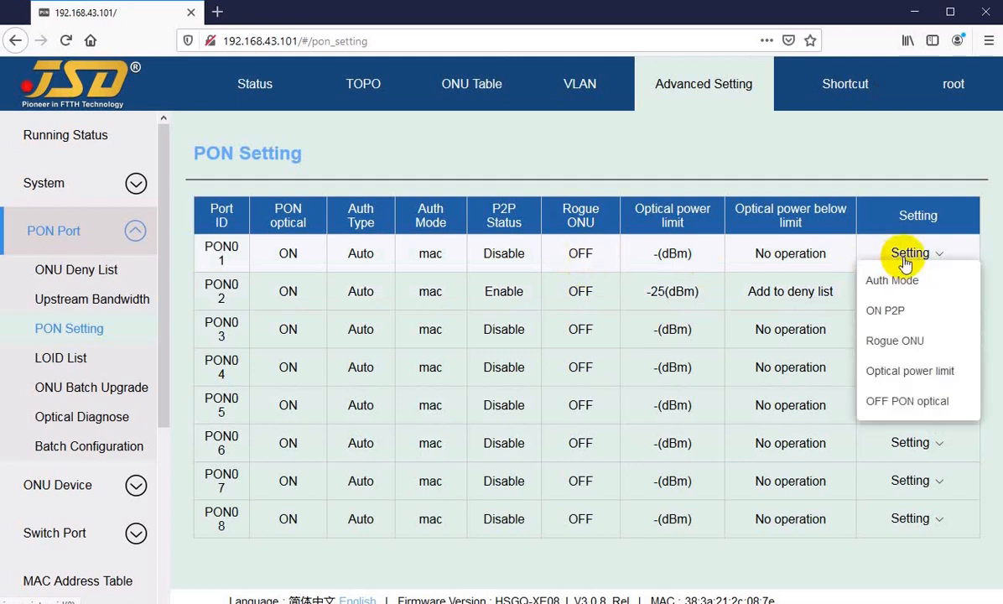
click(894, 340)
click(444, 332)
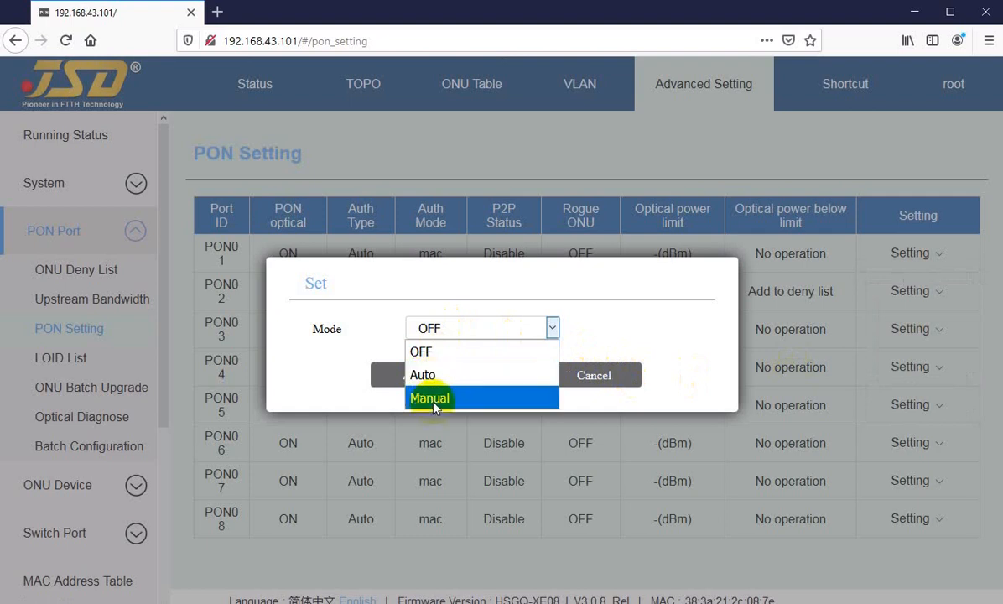
click(317, 345)
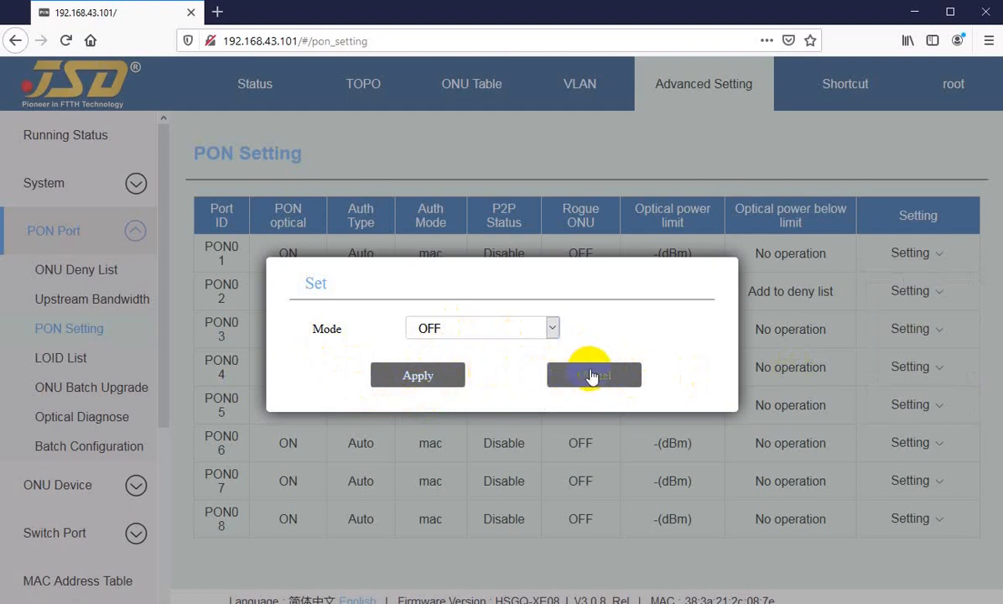
click(452, 328)
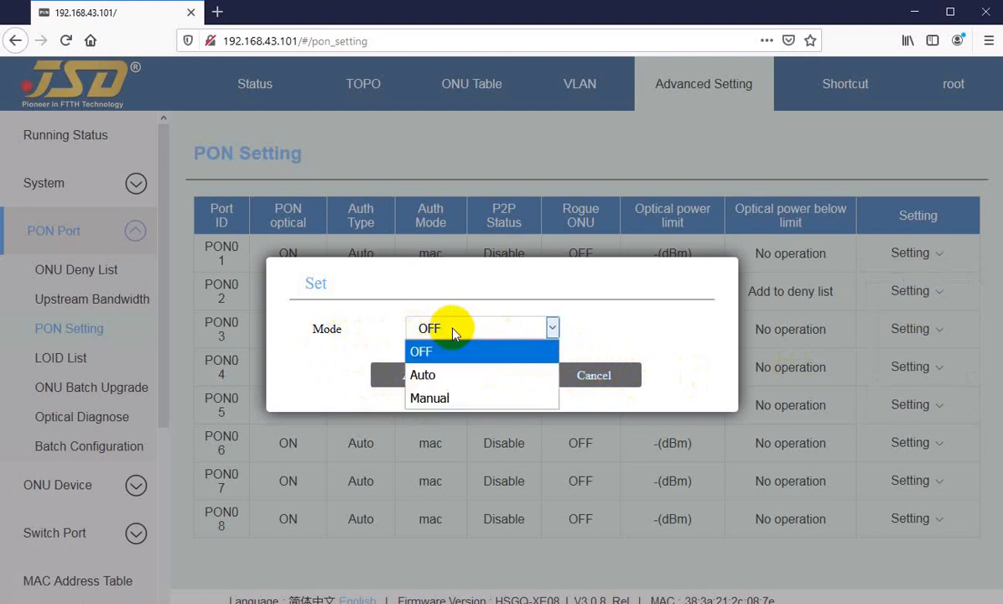
click(437, 383)
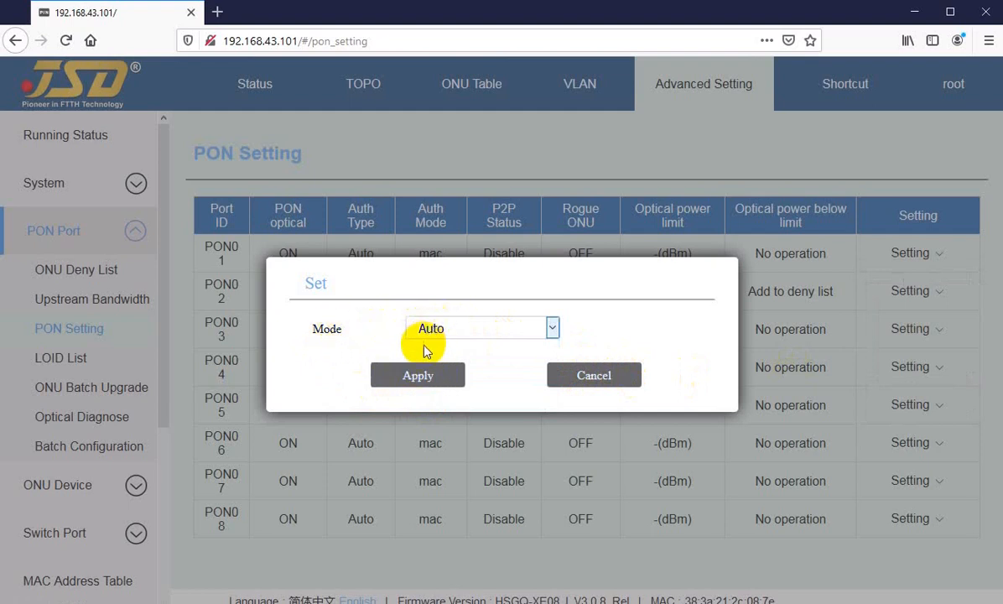
click(593, 377)
Examine the optical power limit of PON01 in the PON Setting table and view the port's setting options.
click(890, 254)
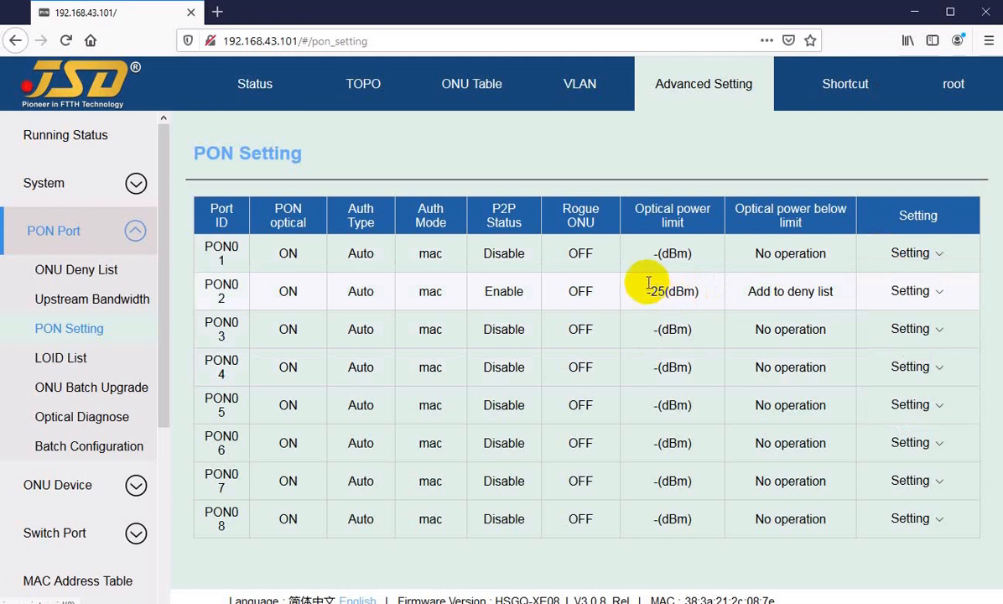
drag(653, 253, 694, 253)
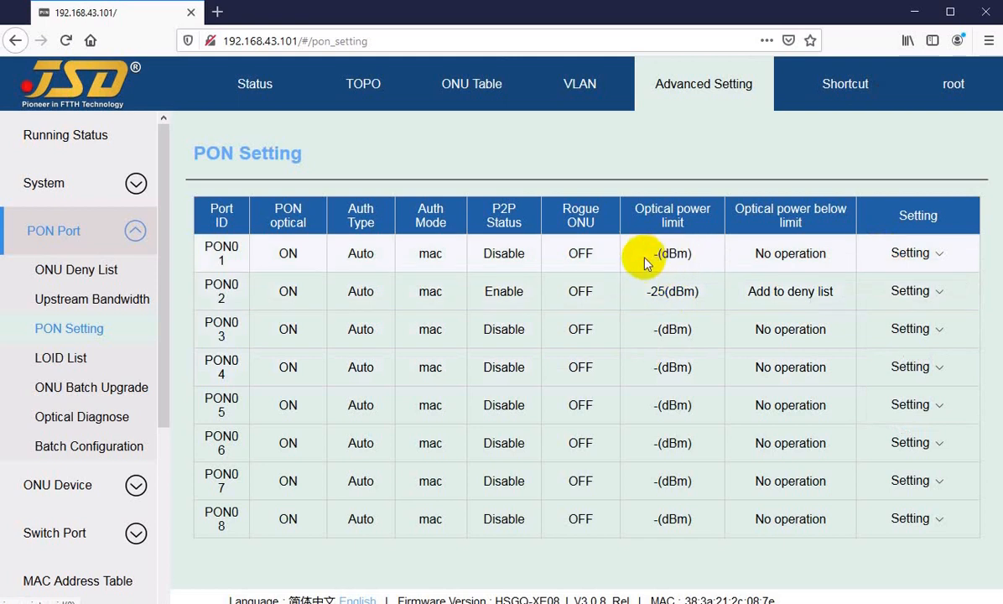
drag(647, 253, 694, 260)
click(702, 261)
drag(651, 265, 698, 258)
drag(653, 253, 701, 261)
click(658, 259)
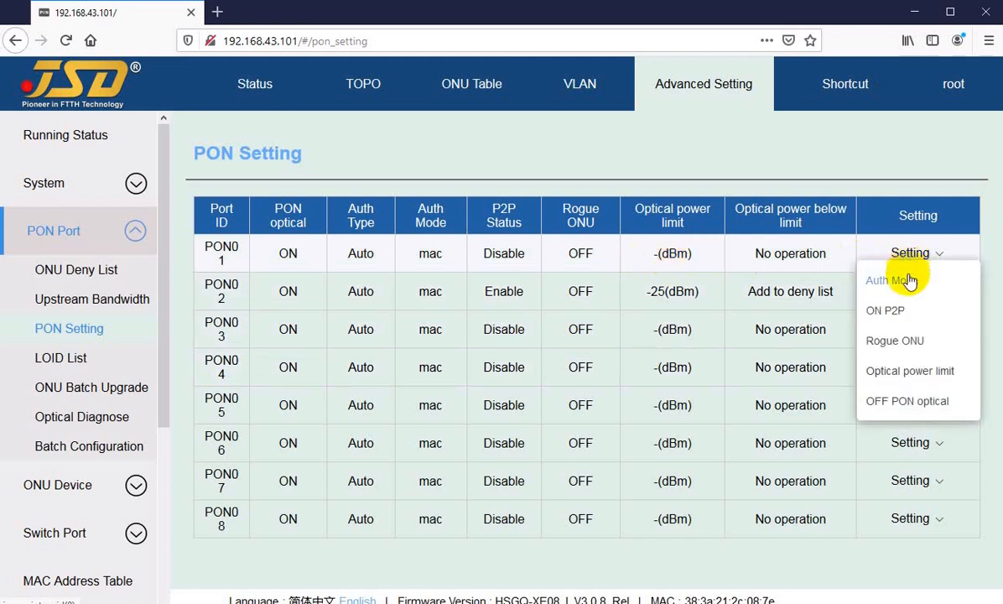
mouse_move(901, 293)
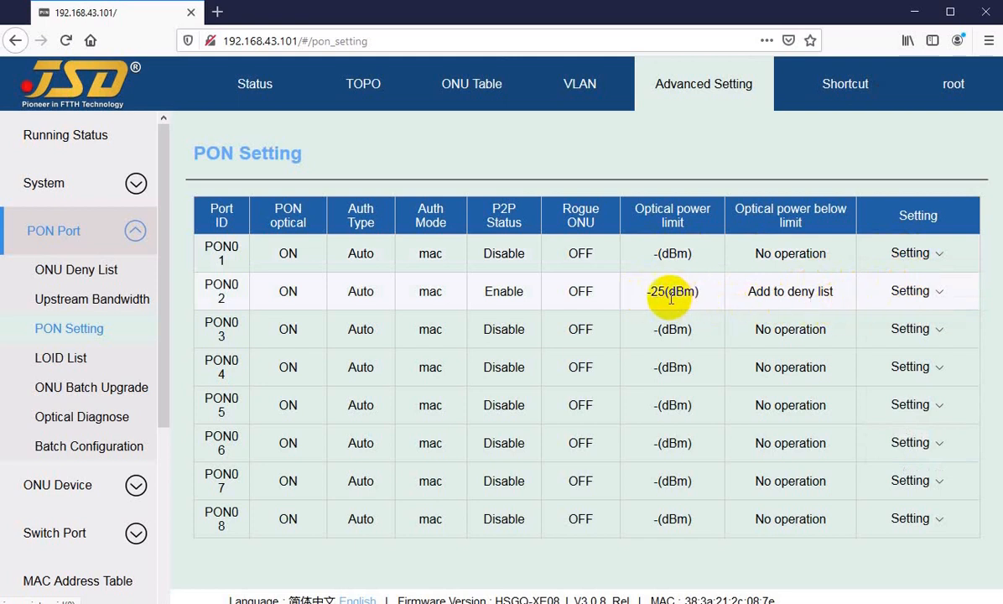
Open the optical power limit settings of PON02 and review the below-limit actions, keeping Add to deny list selected.
drag(639, 295, 664, 291)
click(910, 293)
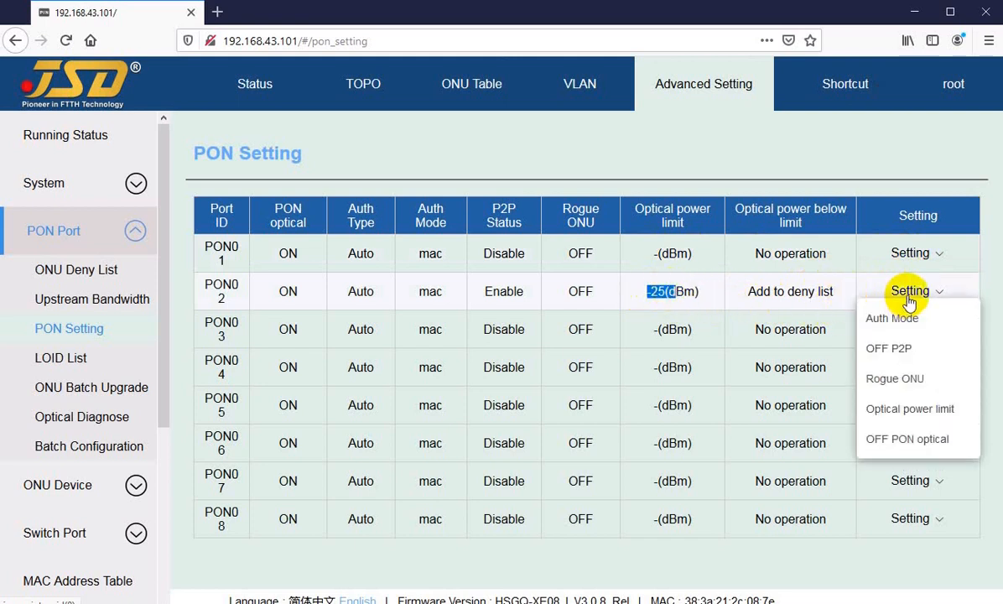
click(889, 411)
click(536, 331)
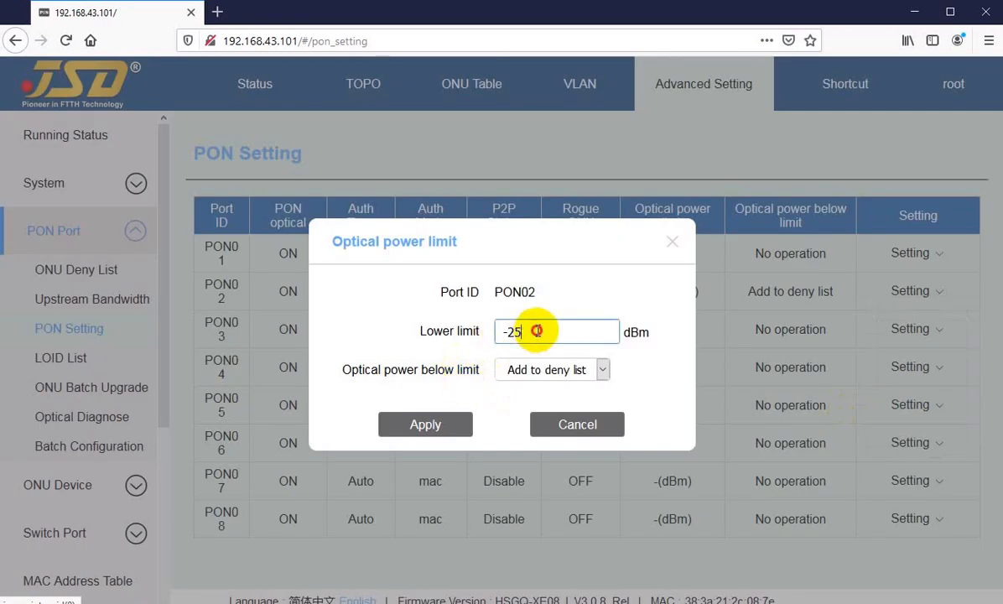
click(526, 373)
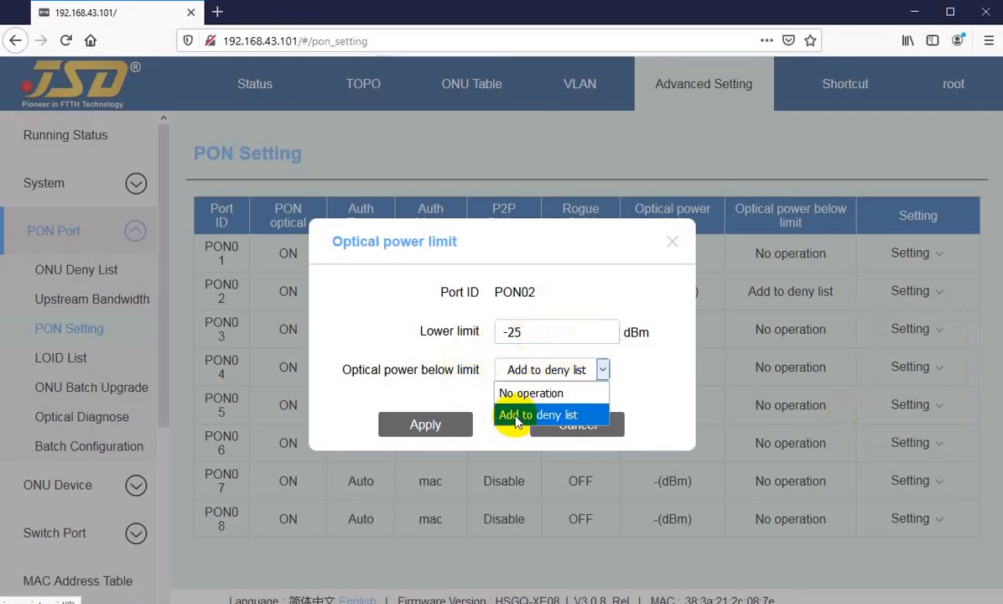
click(515, 415)
click(520, 369)
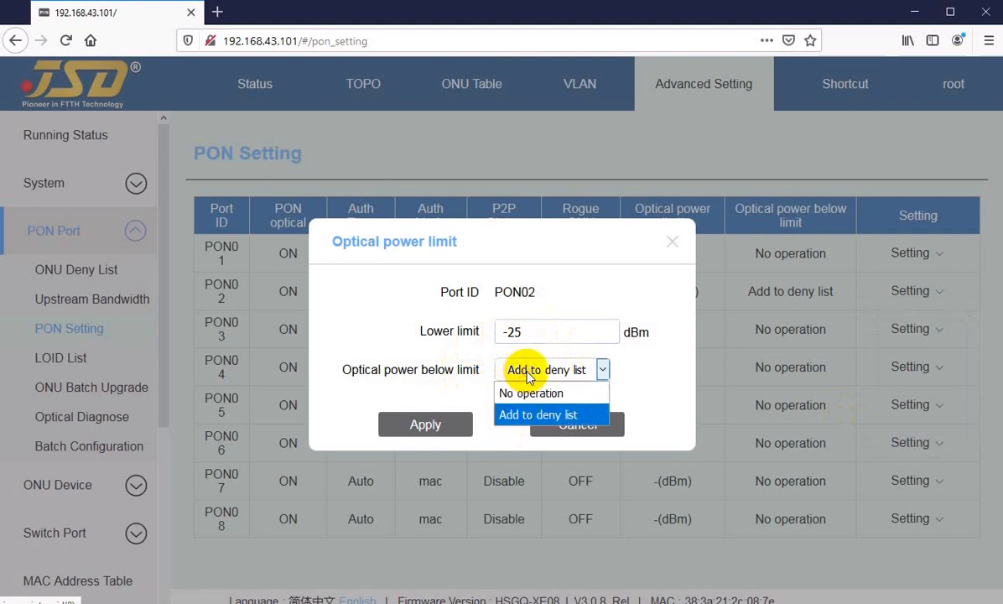
click(514, 414)
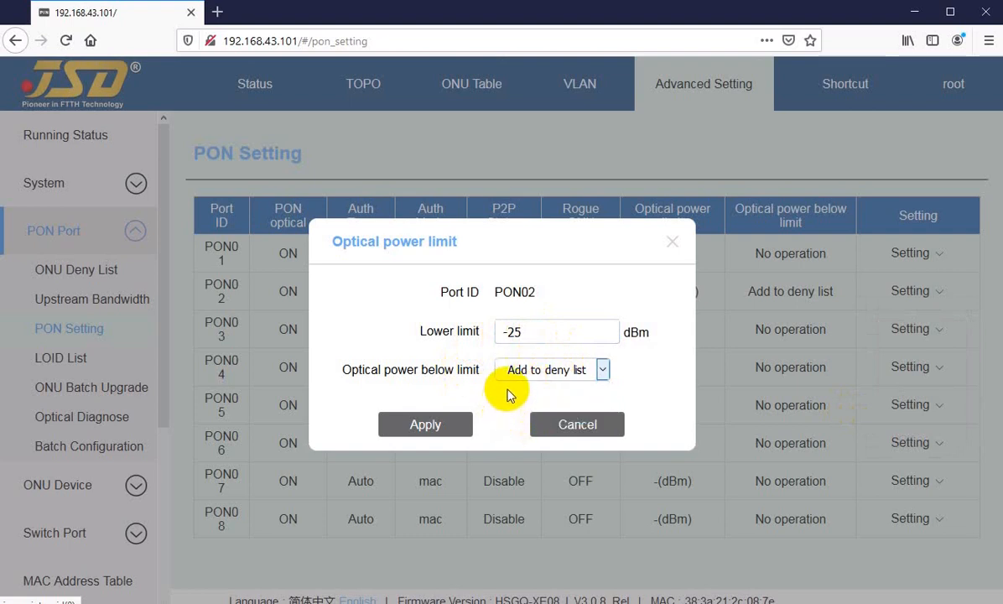
Examine the lower limit and below-limit action of PON02 and cancel the optical power limit settings without applying.
click(525, 333)
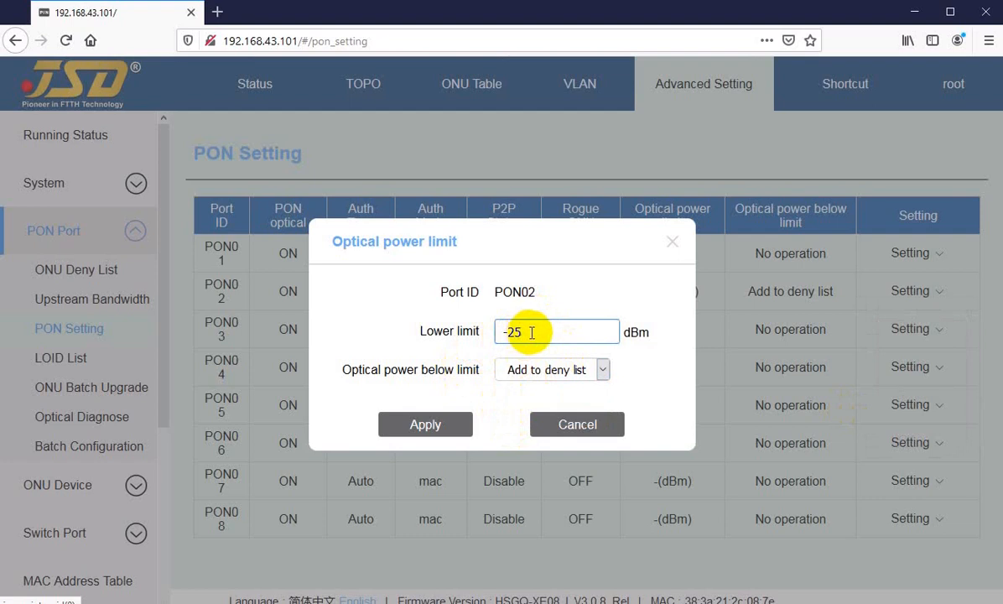
mouse_move(514, 332)
mouse_down()
mouse_move(547, 330)
mouse_move(508, 333)
mouse_up()
click(526, 334)
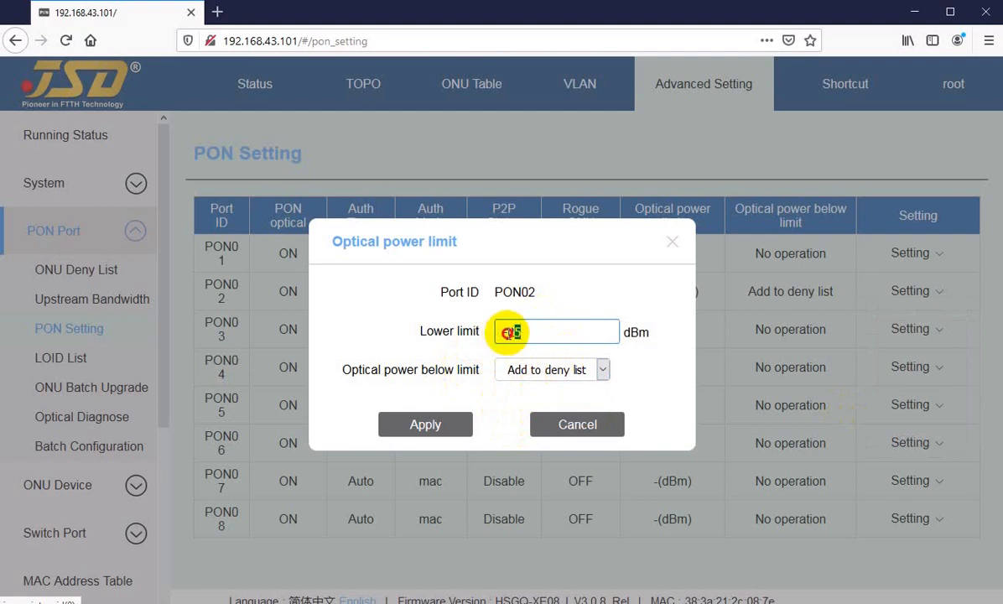
click(528, 332)
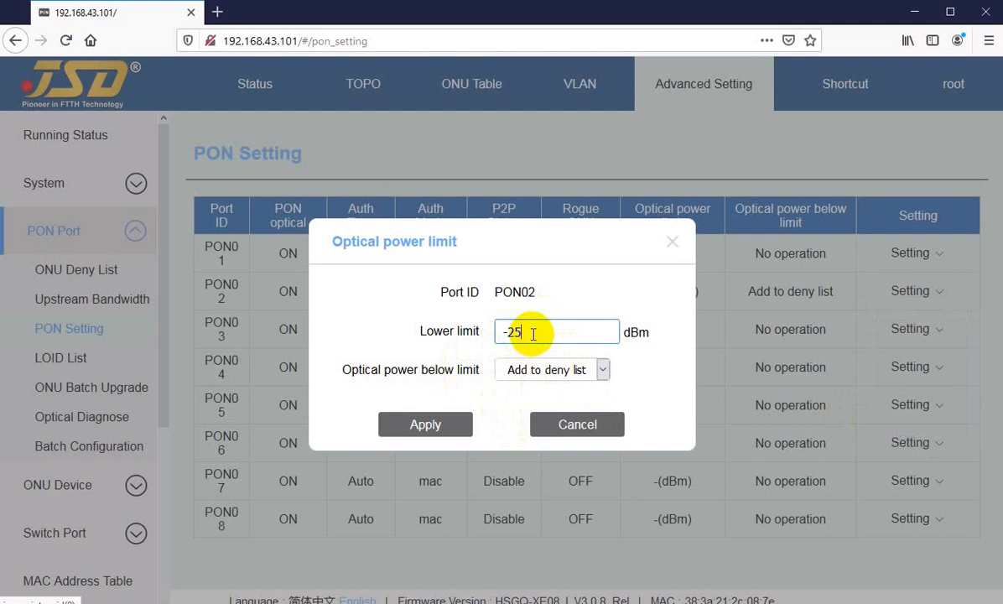
drag(532, 332, 486, 335)
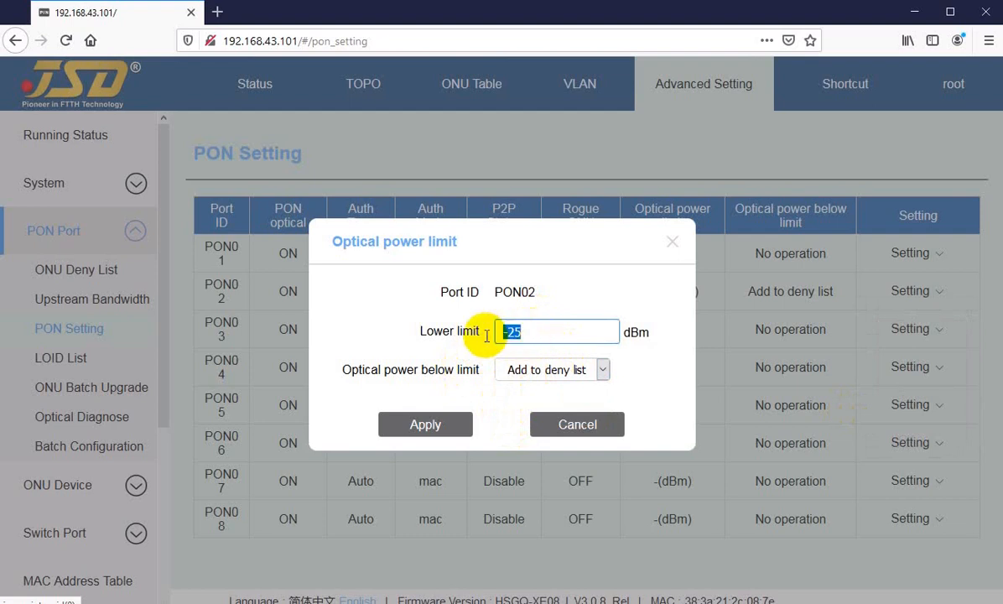
click(449, 426)
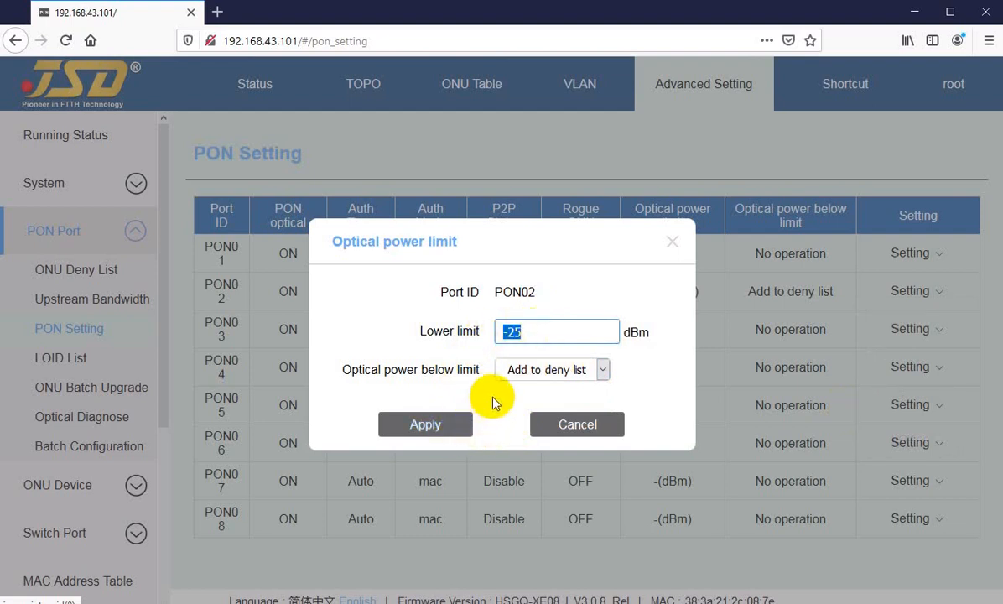
click(536, 332)
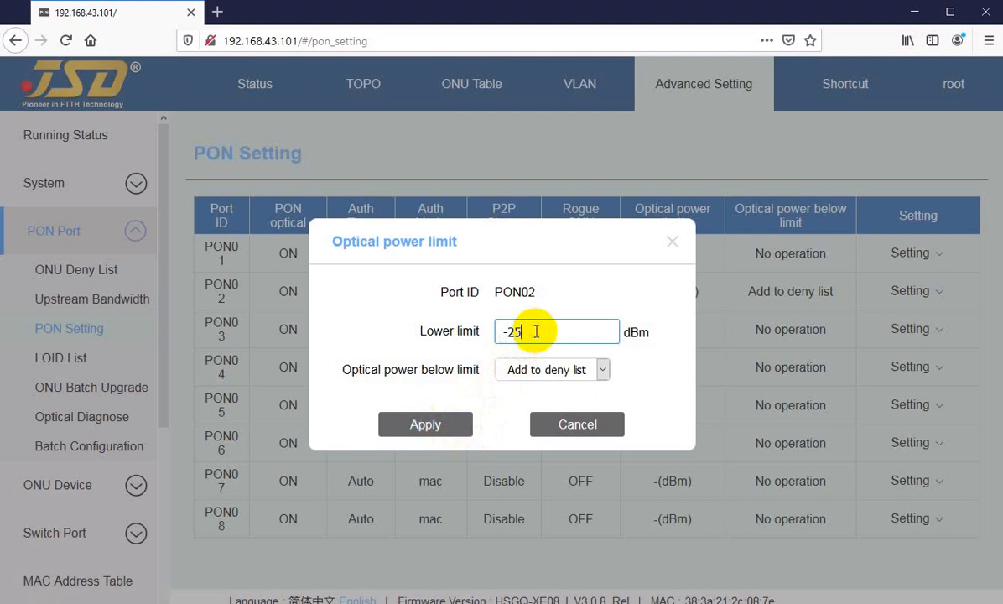
drag(514, 333, 534, 333)
click(531, 378)
click(533, 373)
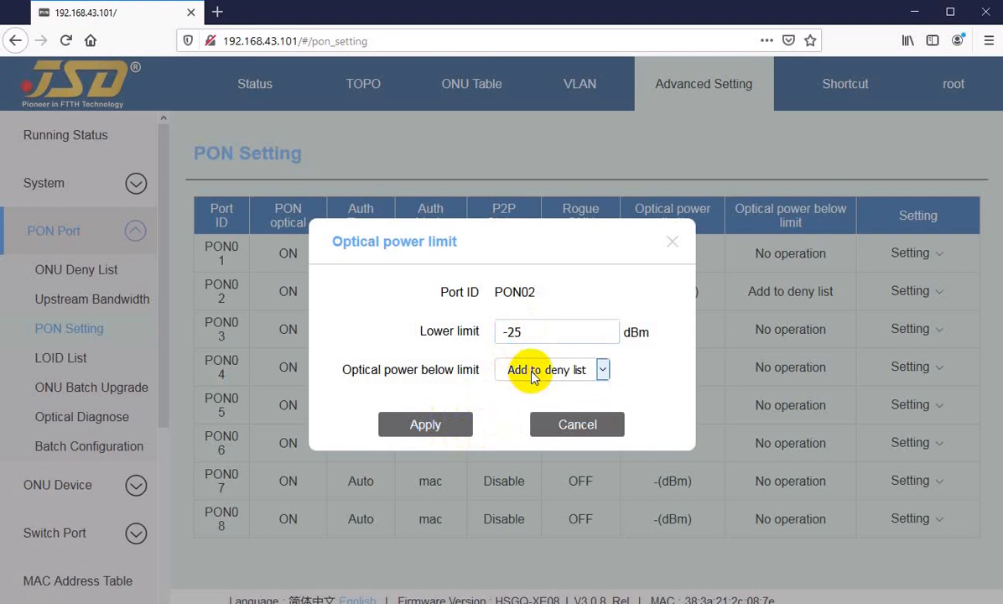
click(488, 396)
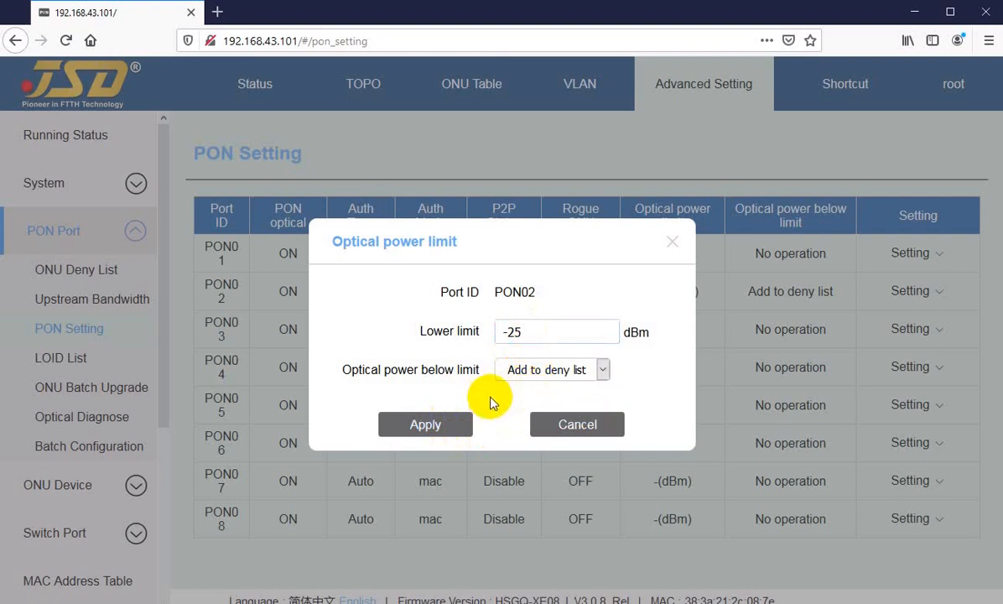
click(576, 422)
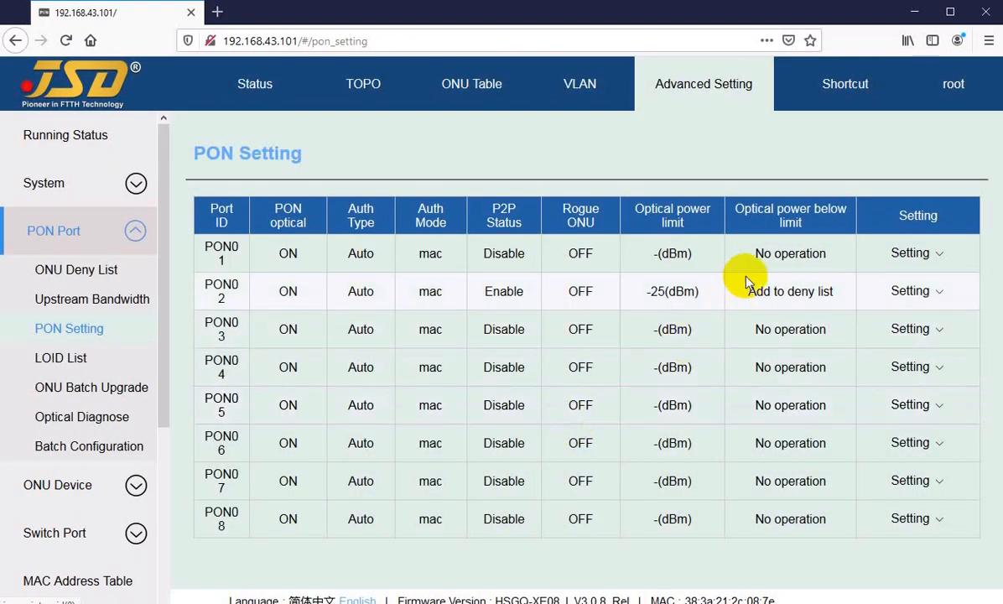
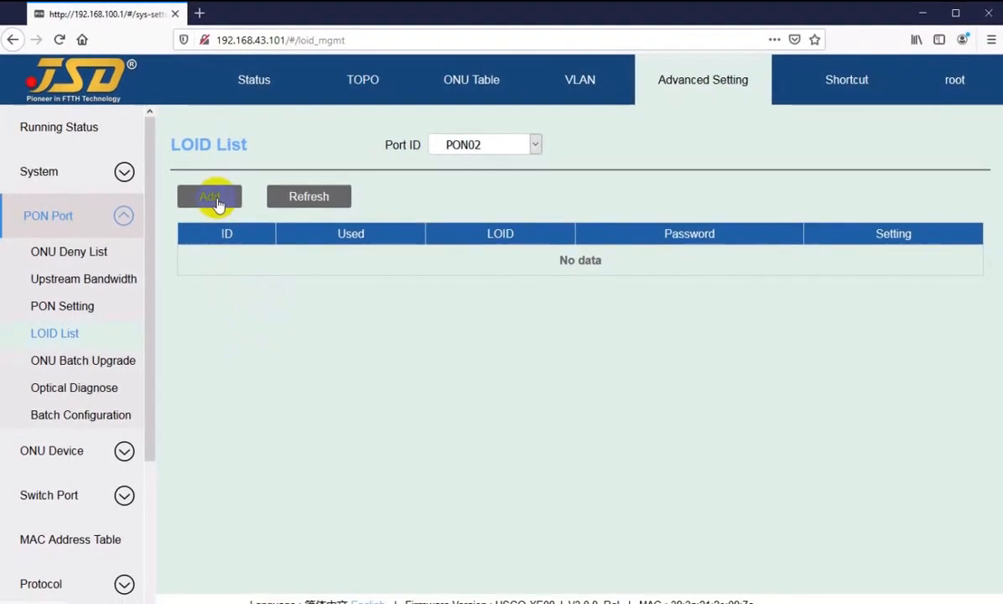
Review the port ID choices, LOID and password fields of a new LOID entry and cancel it without applying.
click(211, 201)
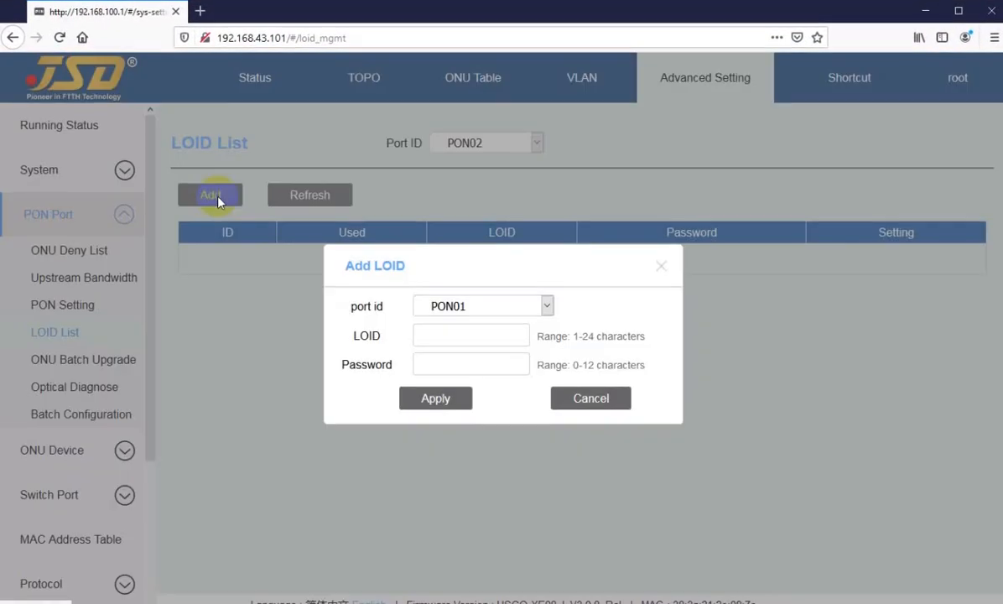
click(479, 306)
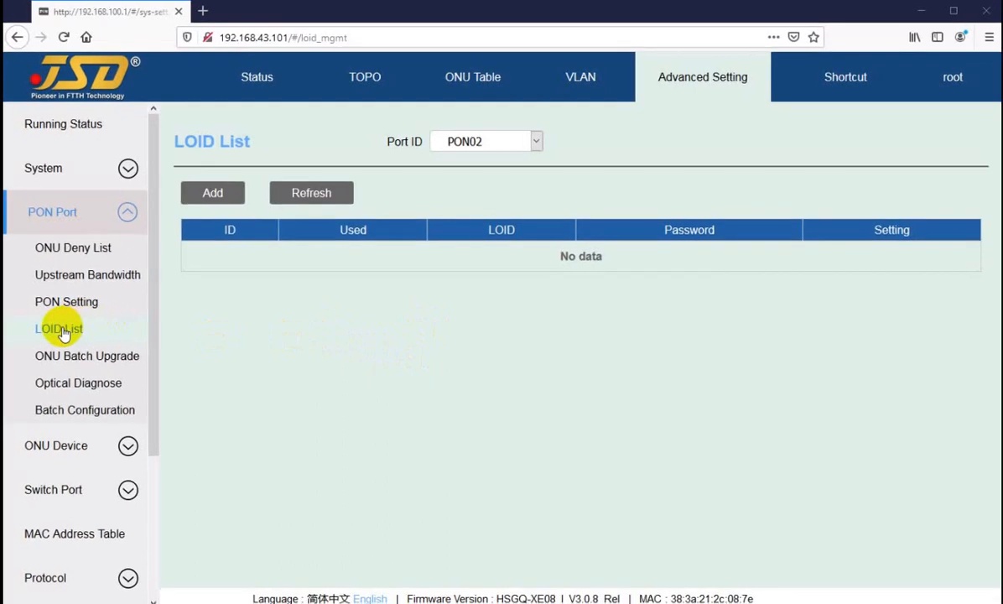
click(241, 318)
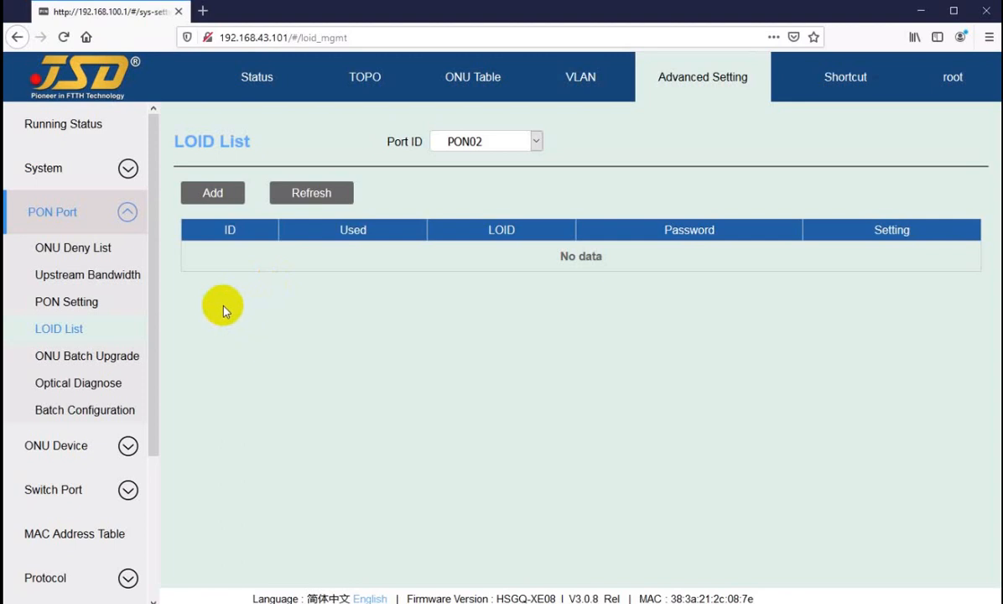
click(215, 196)
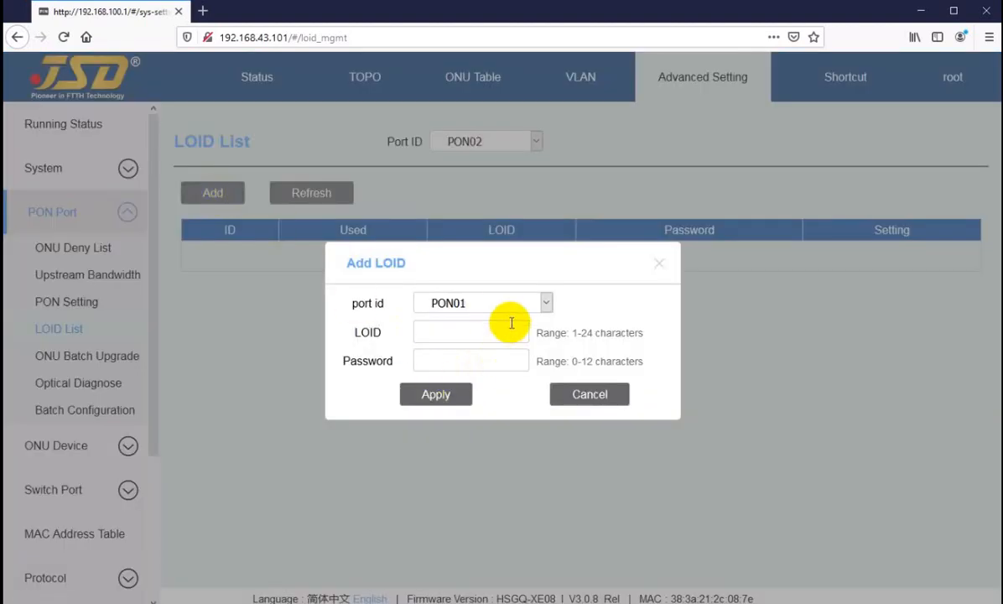
click(479, 306)
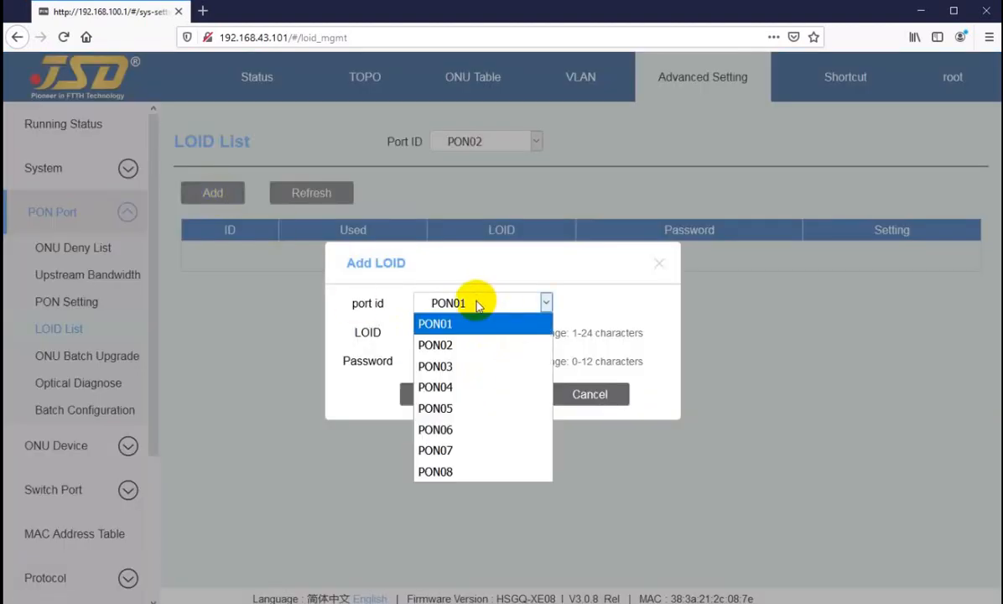
click(459, 302)
click(443, 333)
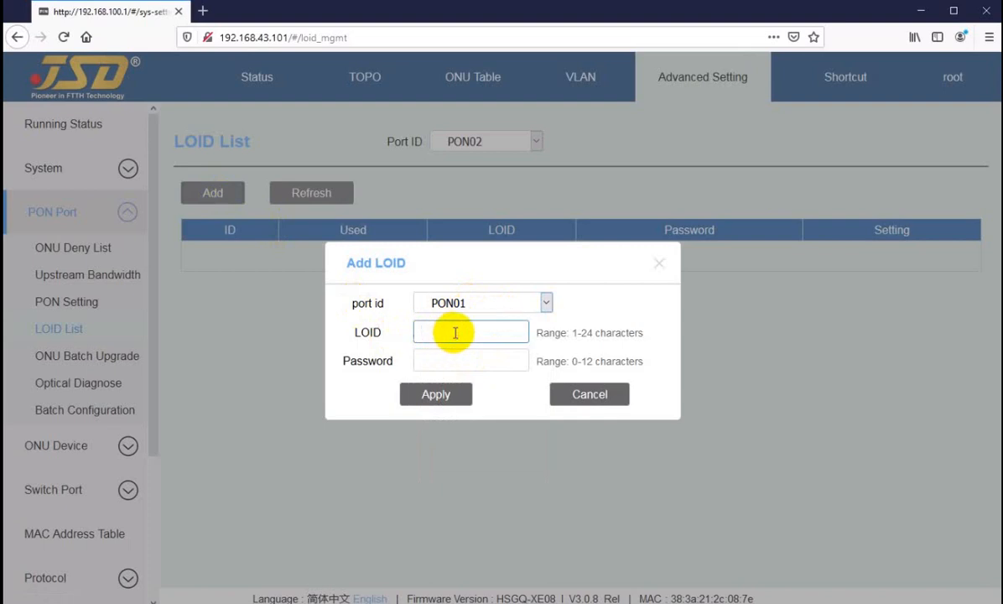
click(442, 362)
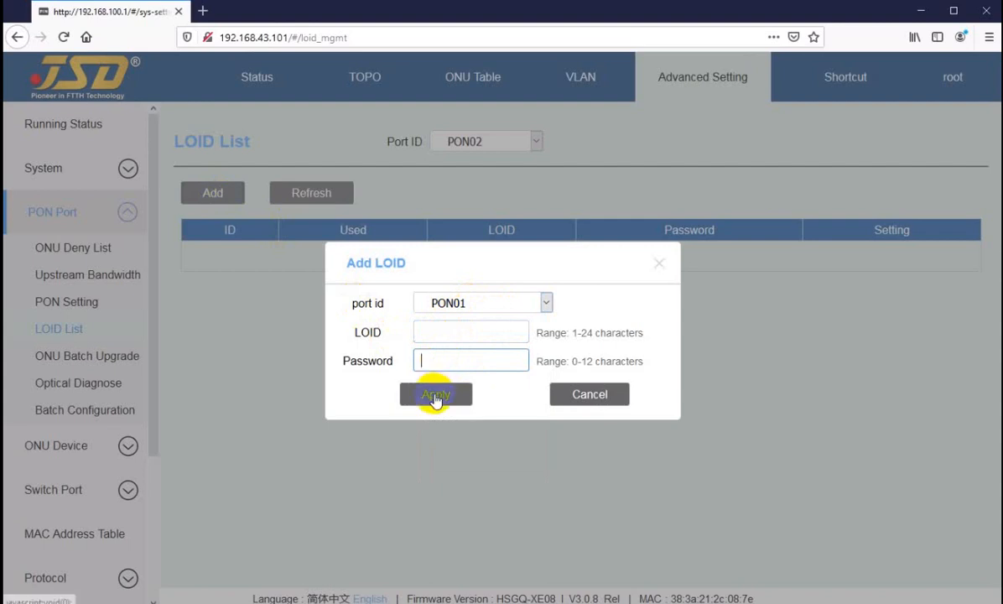
click(591, 394)
Open the ONU Basic Info page and examine the LOID and password entries of ONU2/1 on PON02.
click(56, 450)
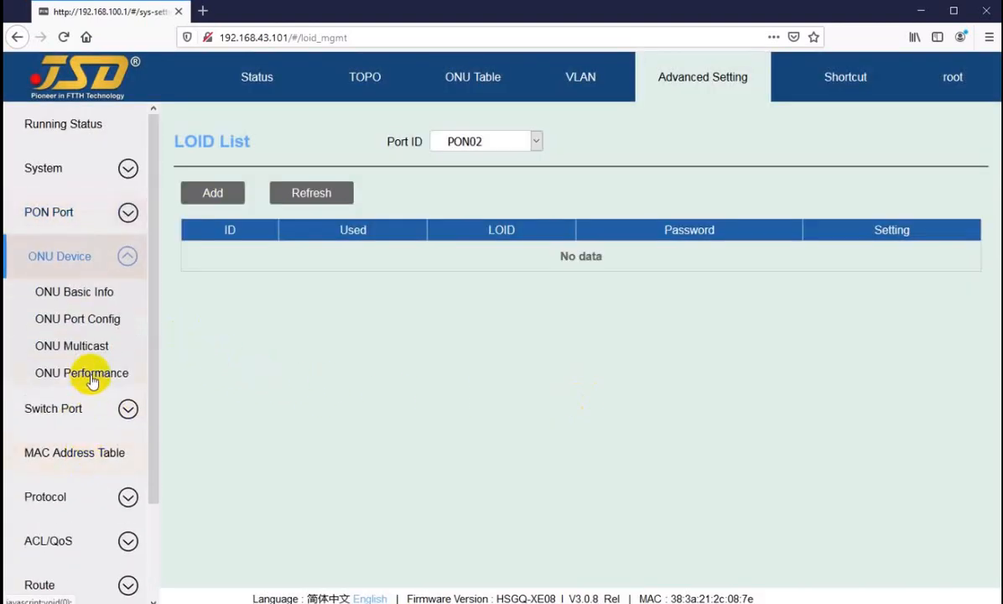
click(80, 290)
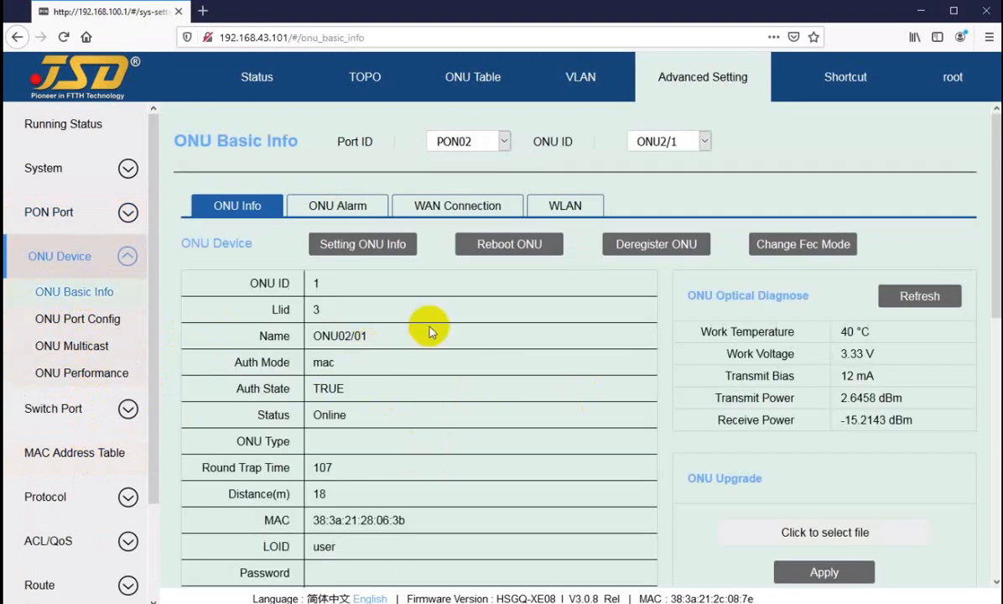
scroll(411, 339, down, 3)
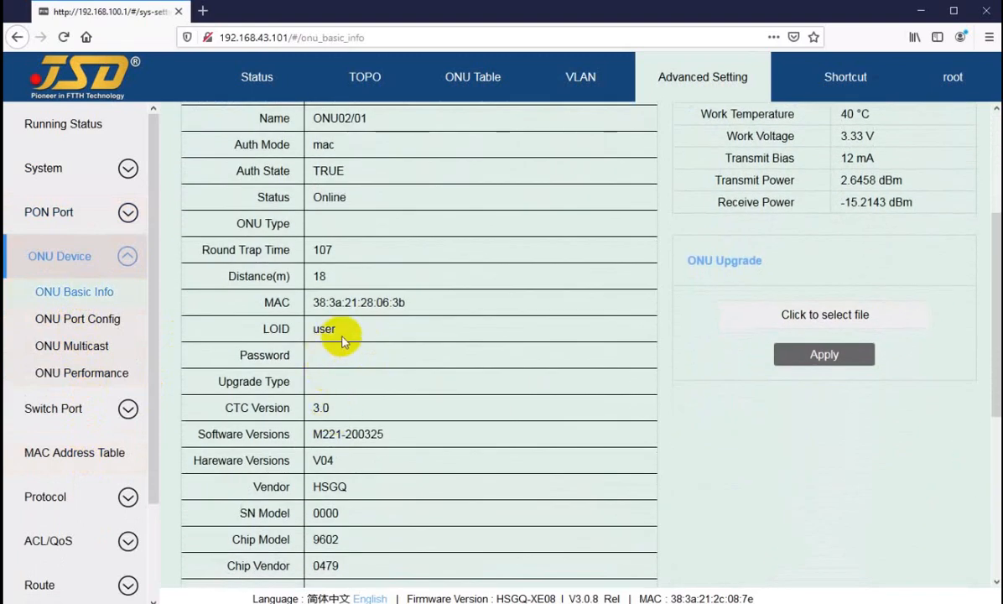
drag(313, 328, 334, 329)
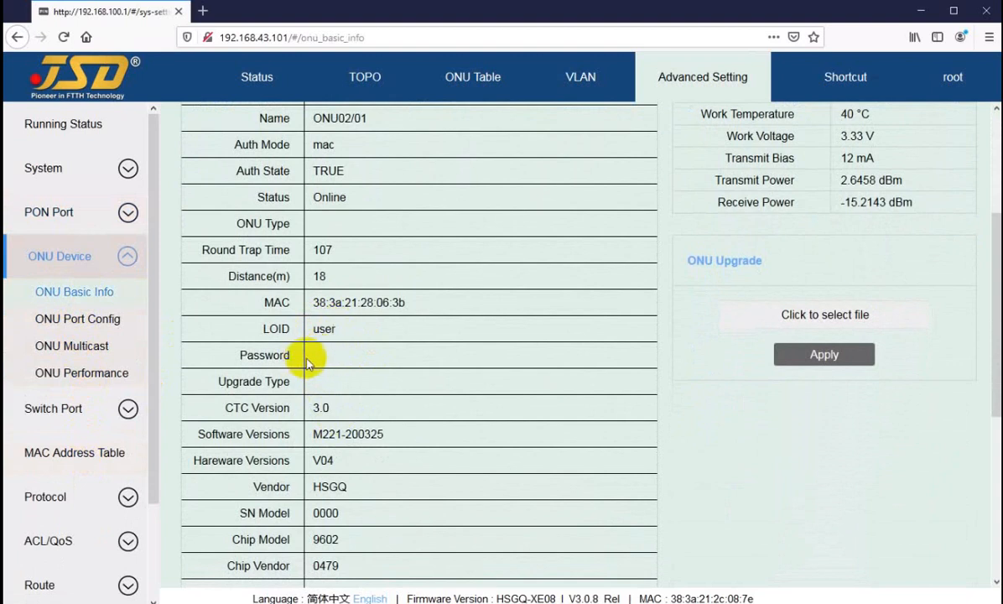
scroll(471, 315, up, 3)
Show the basic info of ONU2/3 on PON02 and examine its LOID.
click(656, 142)
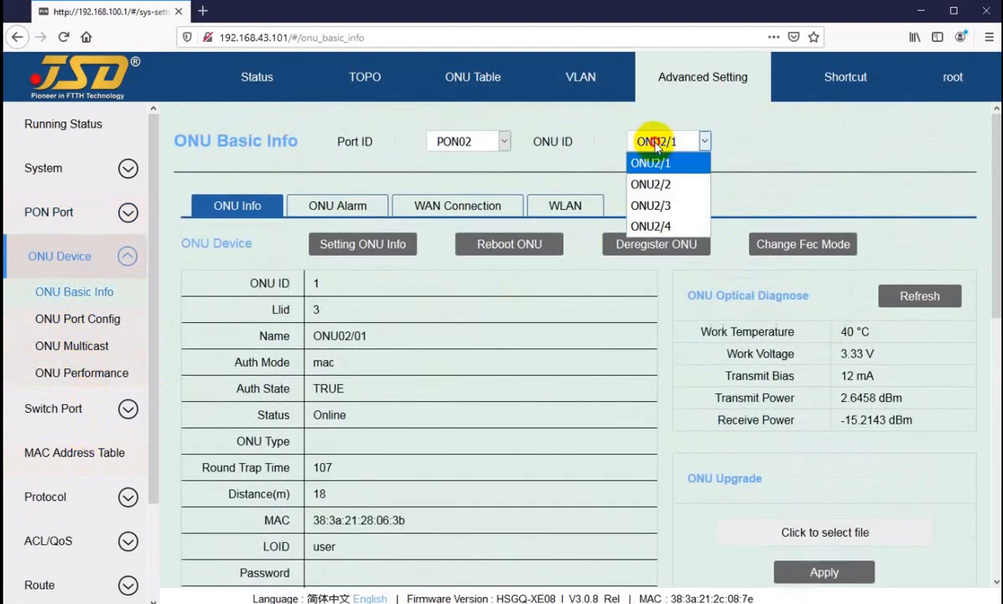
click(650, 205)
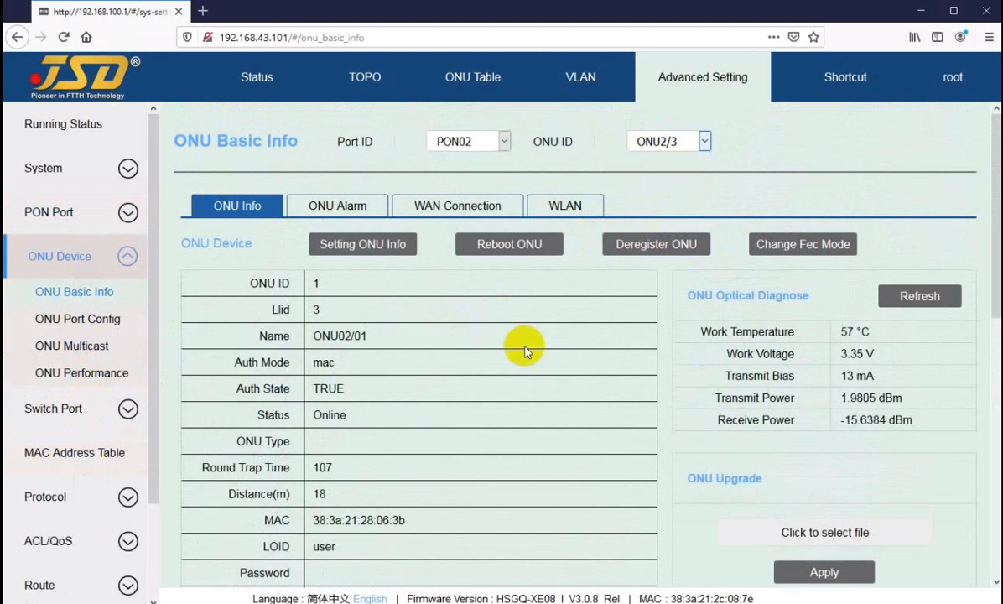
drag(313, 547, 420, 546)
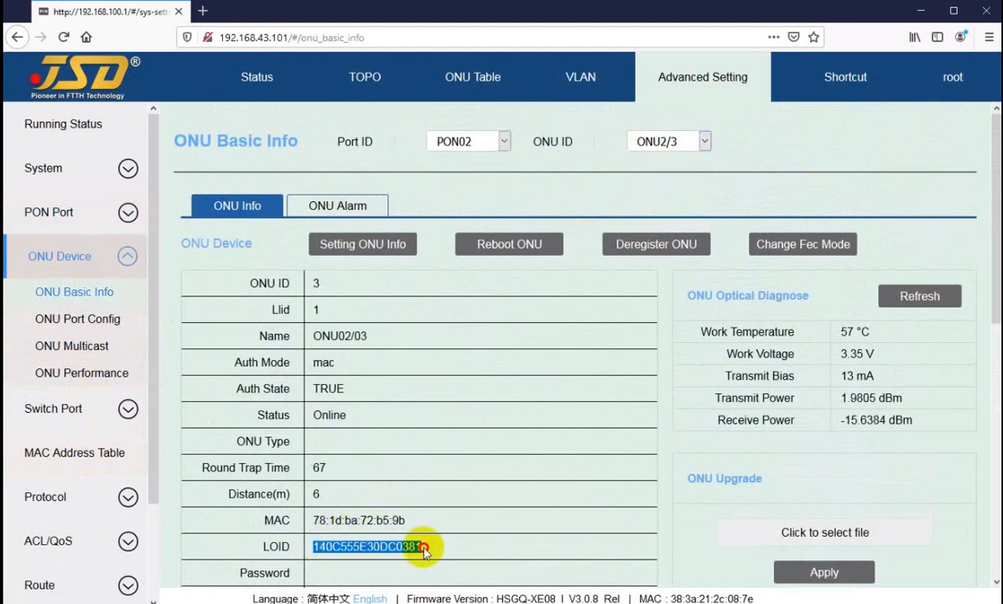
click(368, 547)
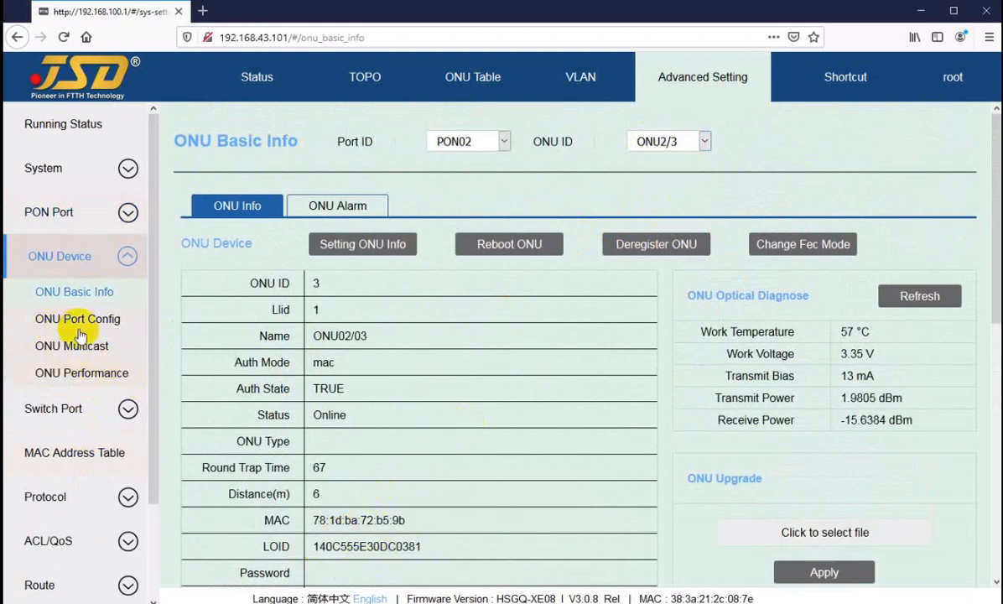
Return to the LOID List, review the blank form for adding a LOID and cancel it.
click(54, 211)
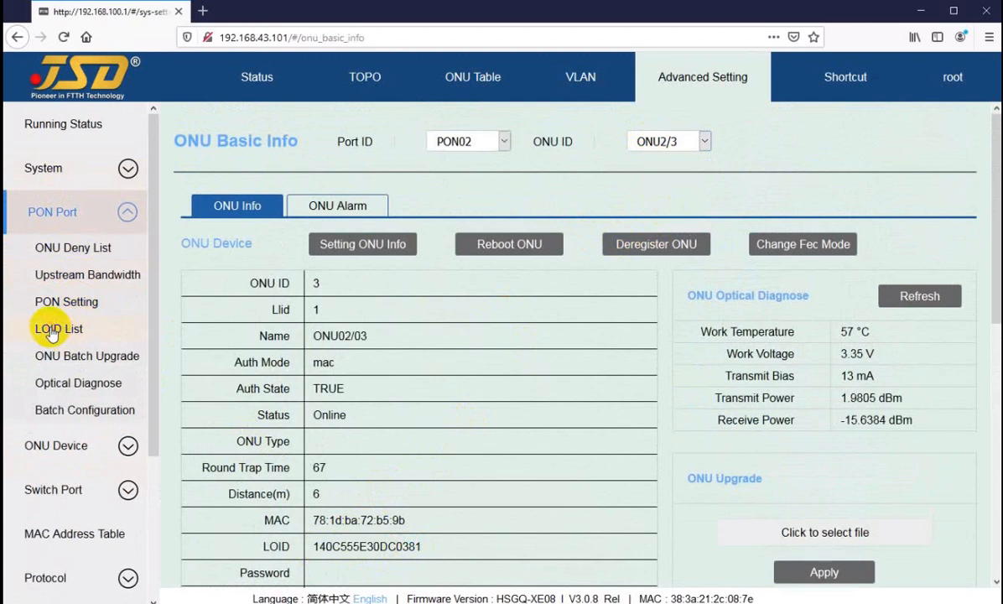
click(49, 328)
click(215, 195)
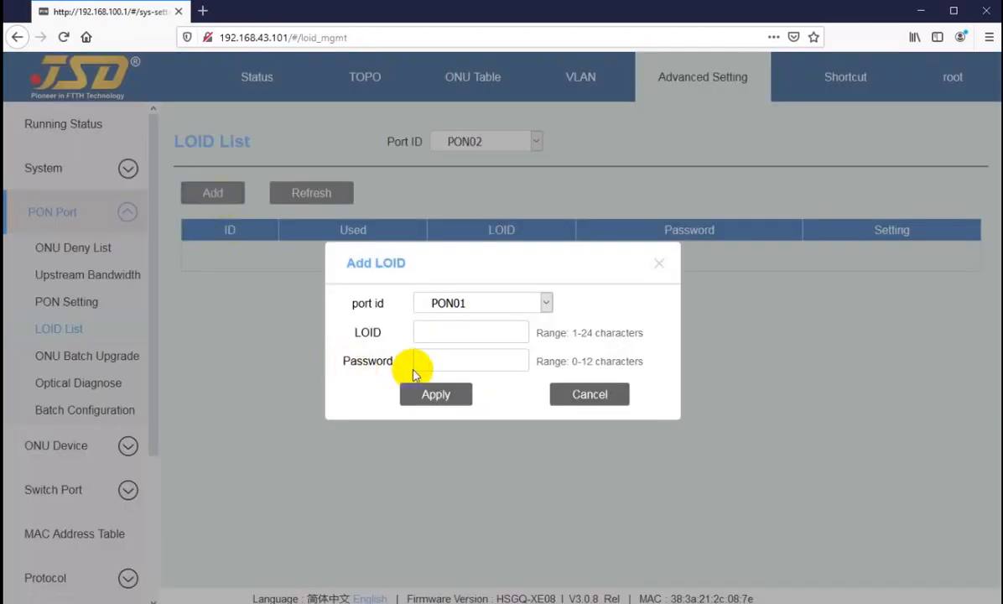
click(591, 396)
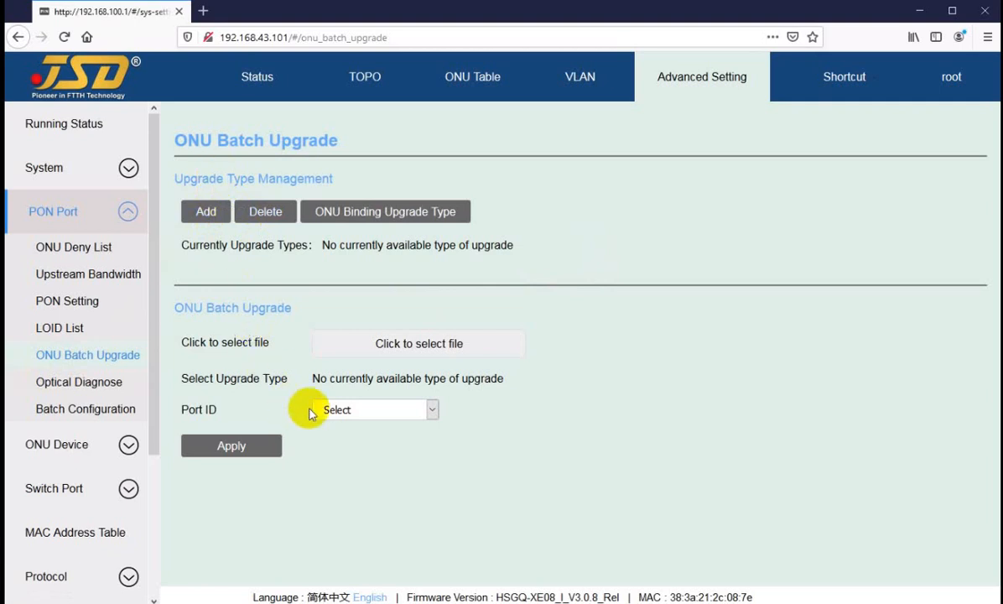
Set the ONU Batch Upgrade port to PON01 and view the firmware files available for upload, cancelling the file selection.
click(362, 411)
click(338, 457)
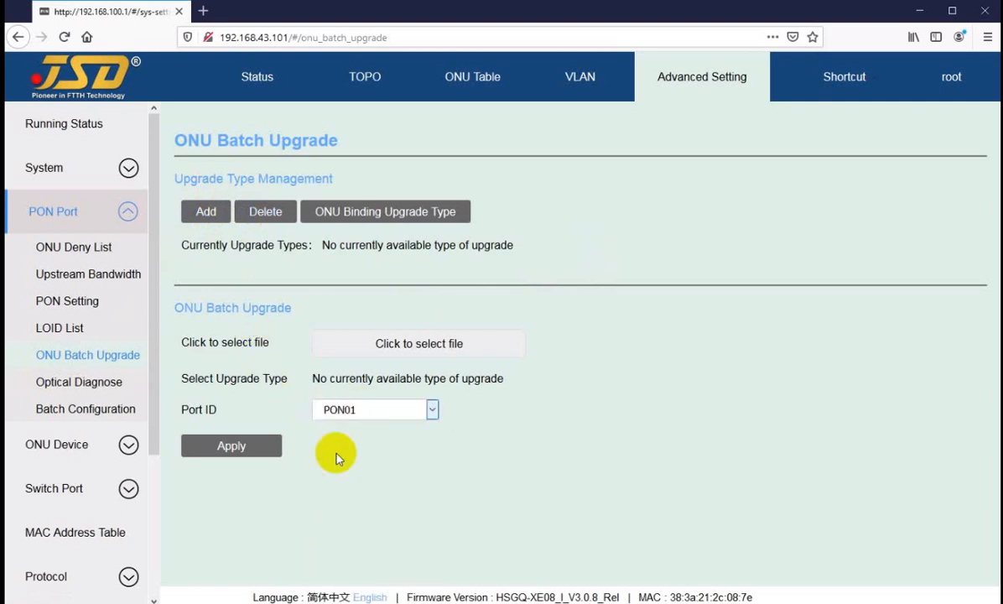
click(347, 410)
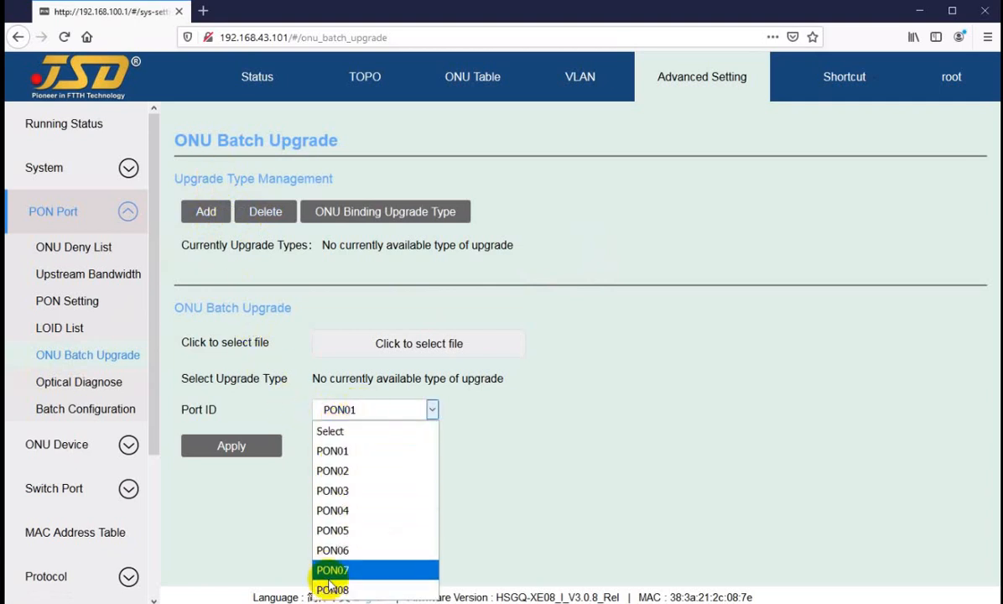
click(336, 449)
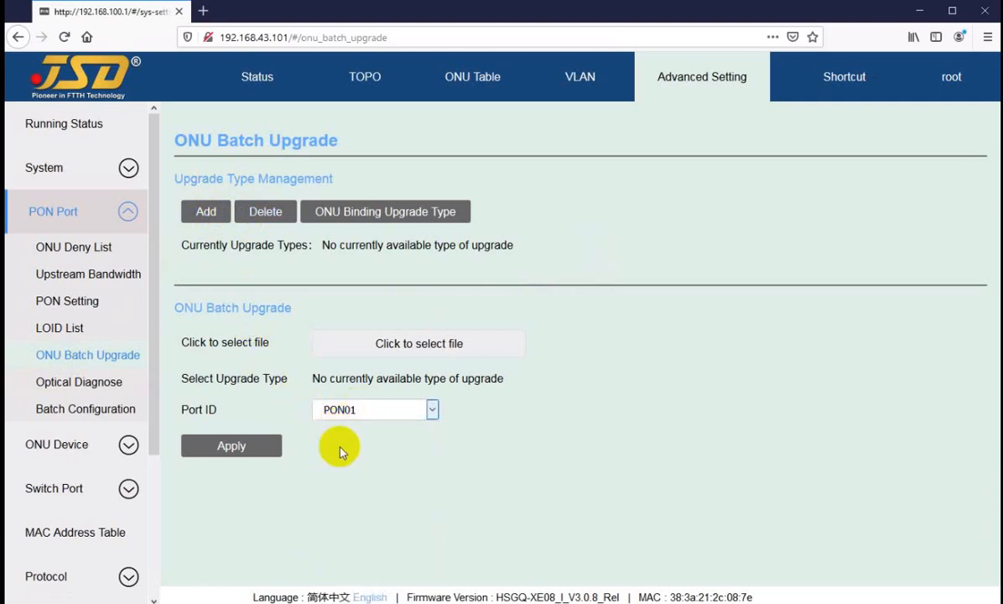
click(388, 345)
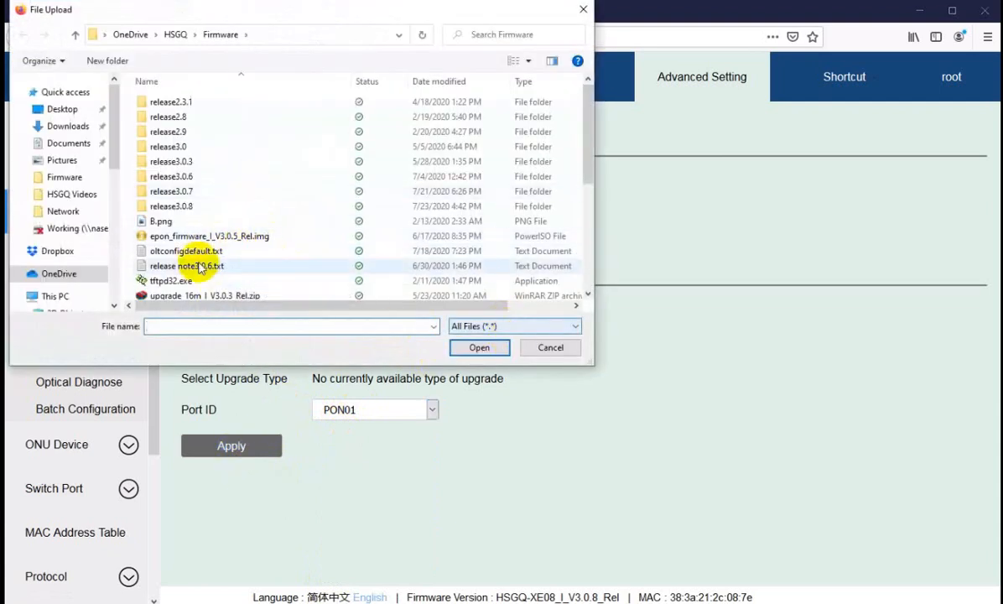
click(551, 356)
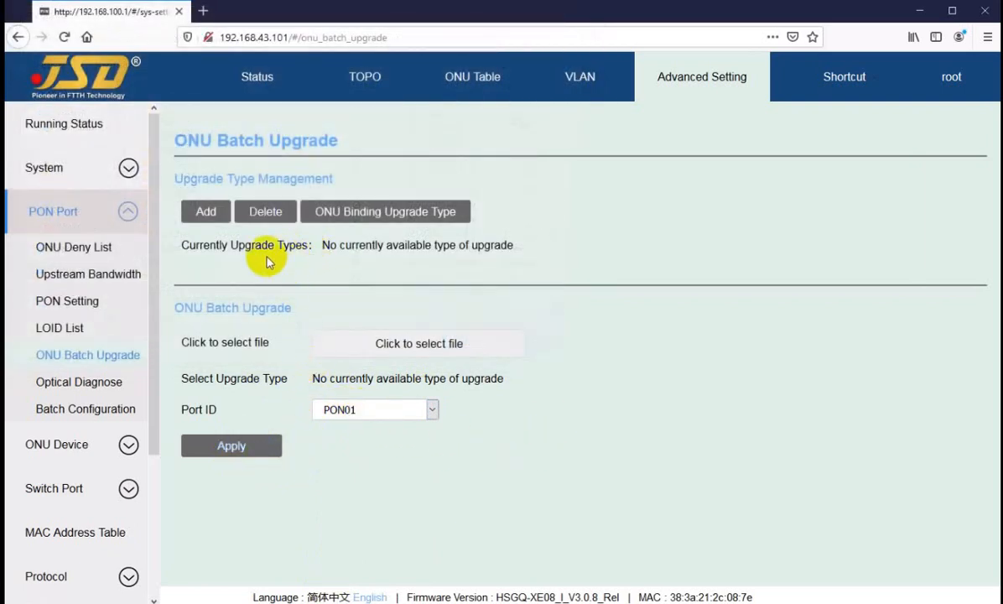
Add an ONU upgrade type named hu-04-black under Upgrade Type Management.
drag(184, 183, 267, 178)
click(199, 247)
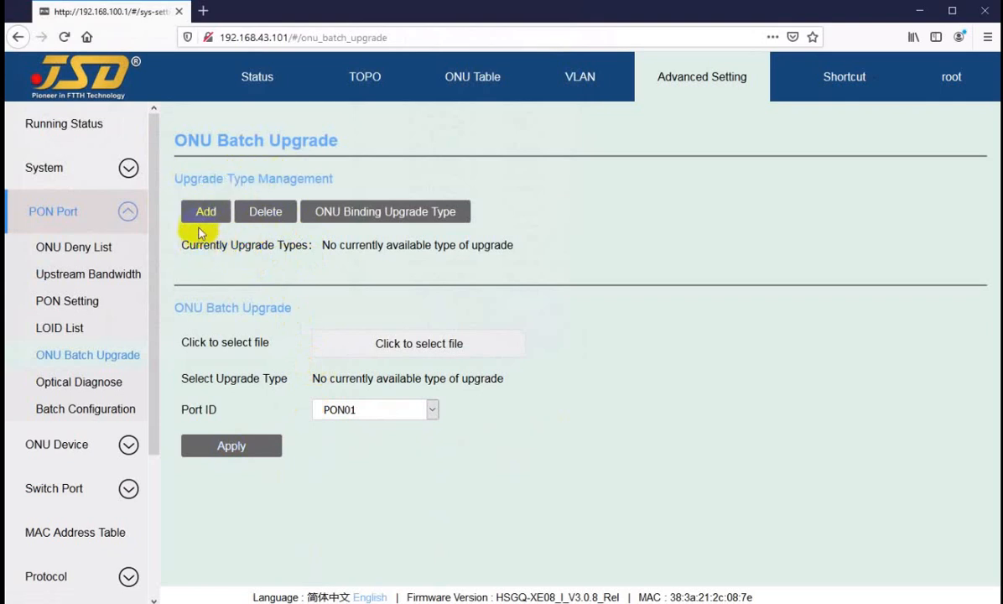
click(207, 213)
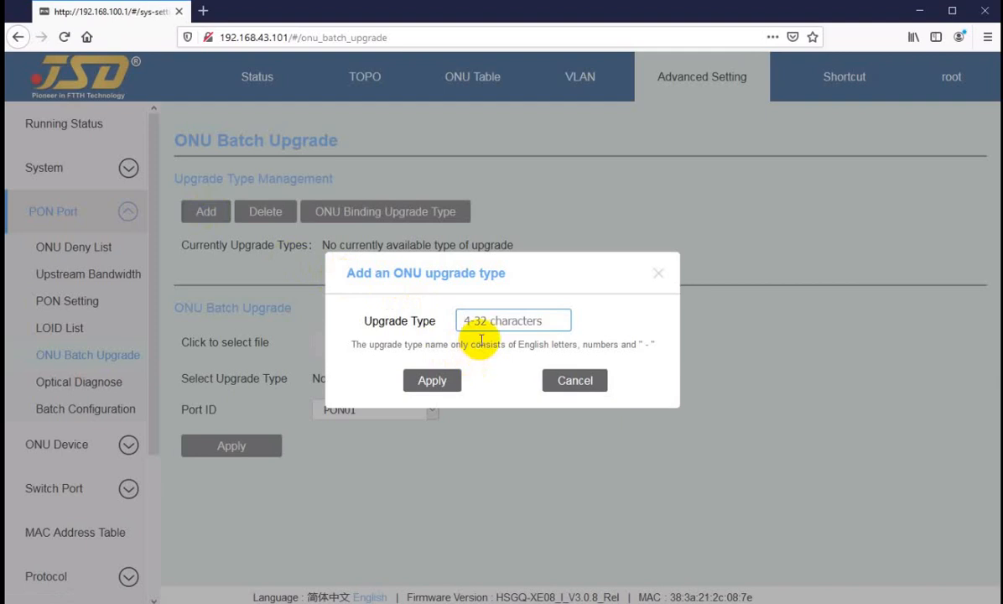
click(497, 319)
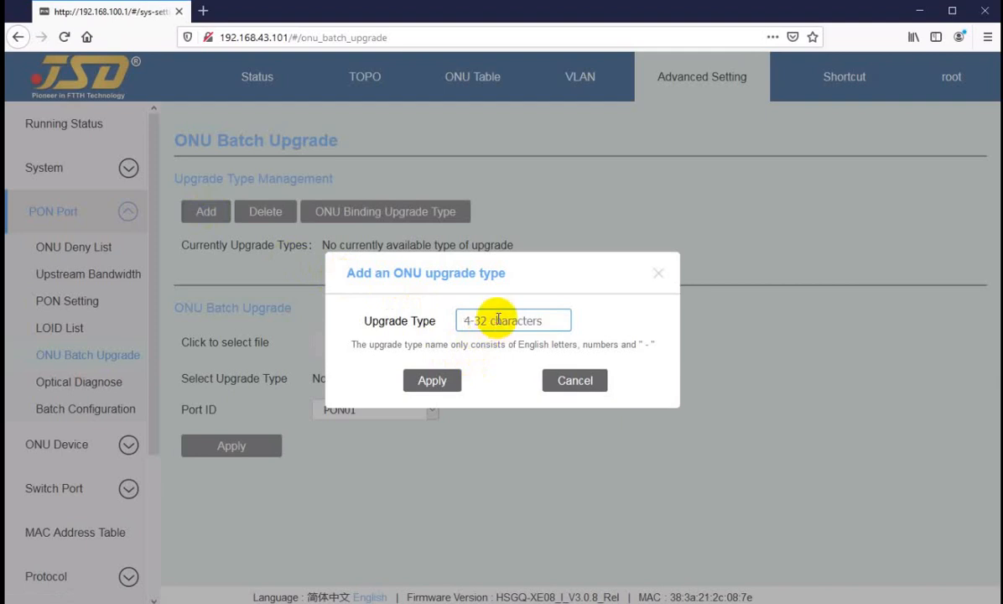
text(r)
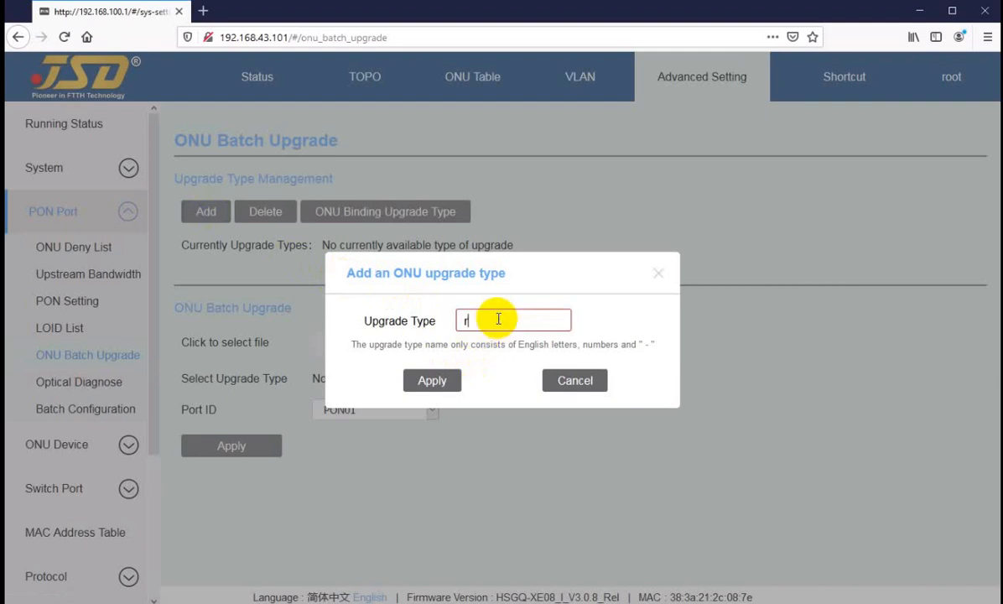
text(egular)
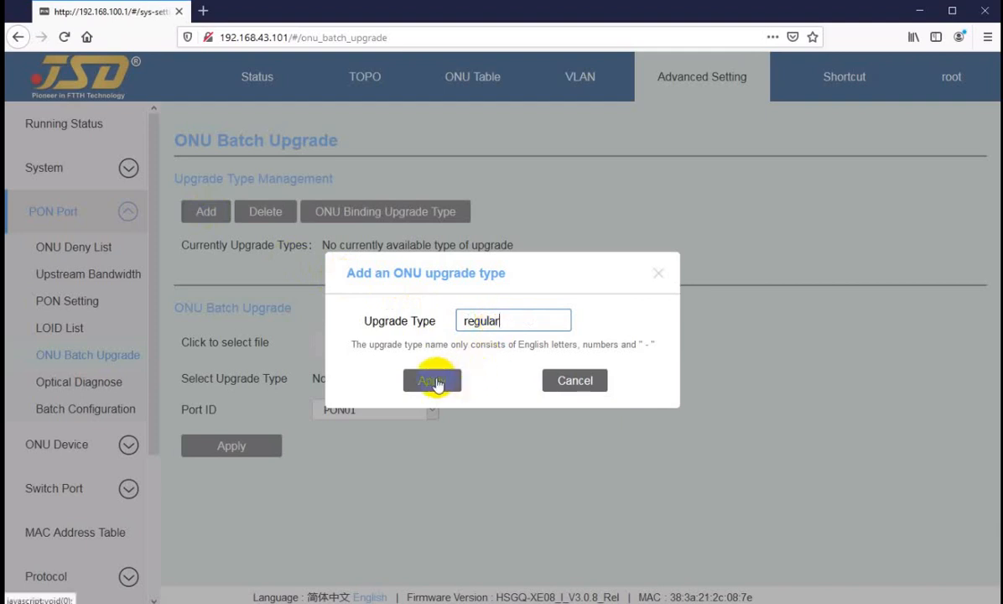
drag(504, 318, 455, 341)
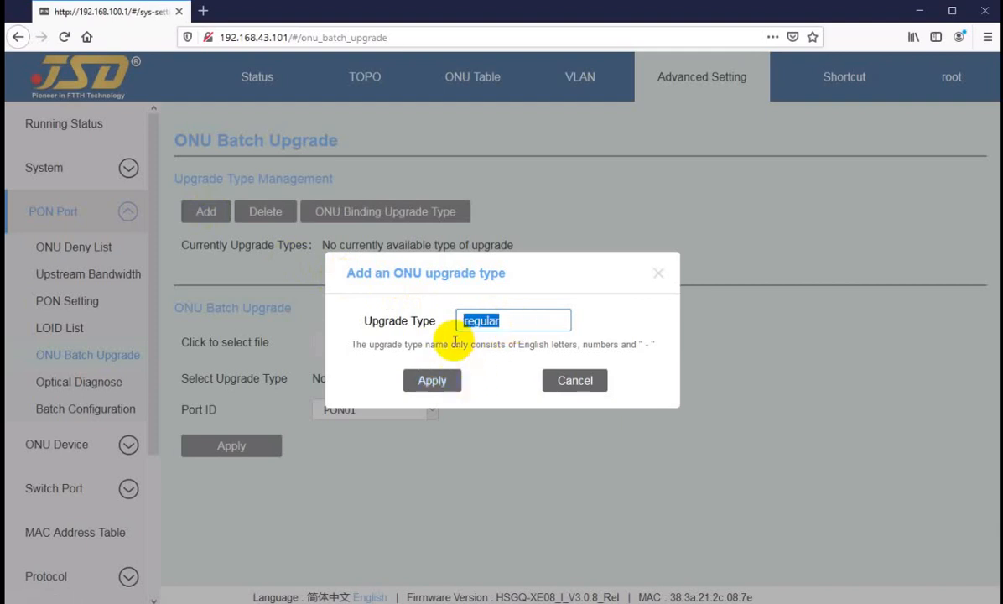
text(hu-)
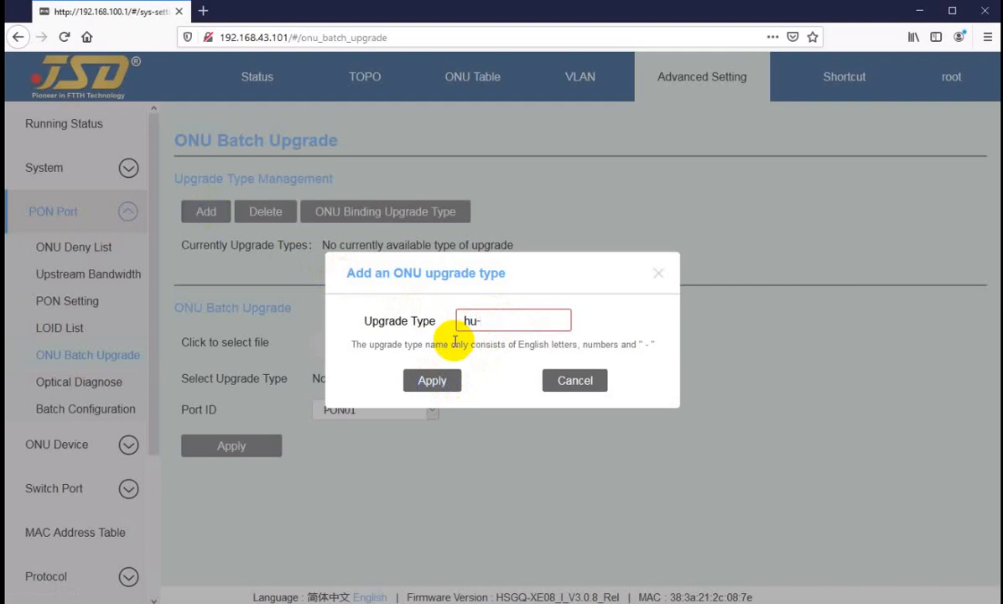
text(04-black)
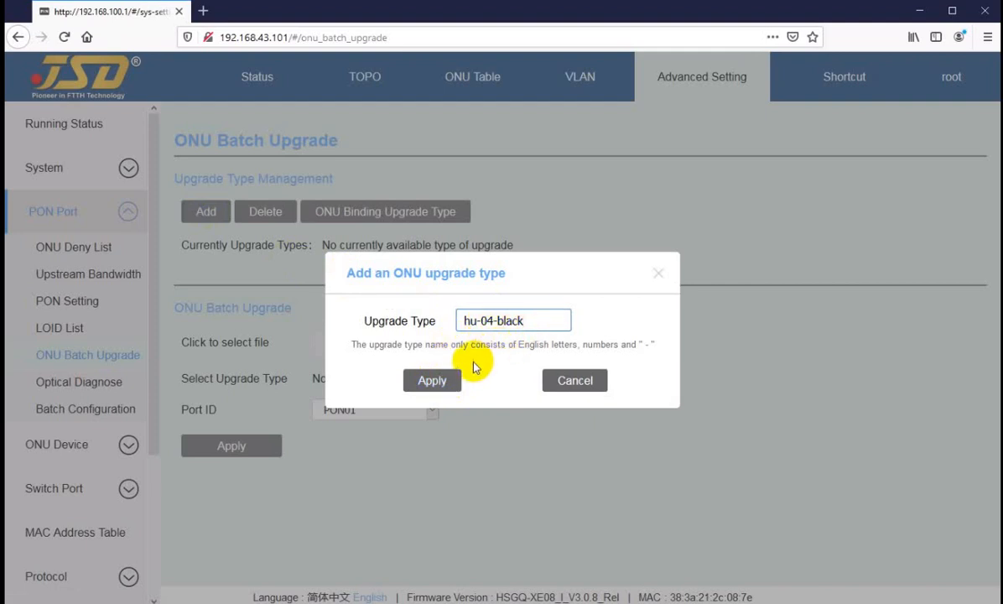
drag(536, 321, 452, 335)
click(407, 375)
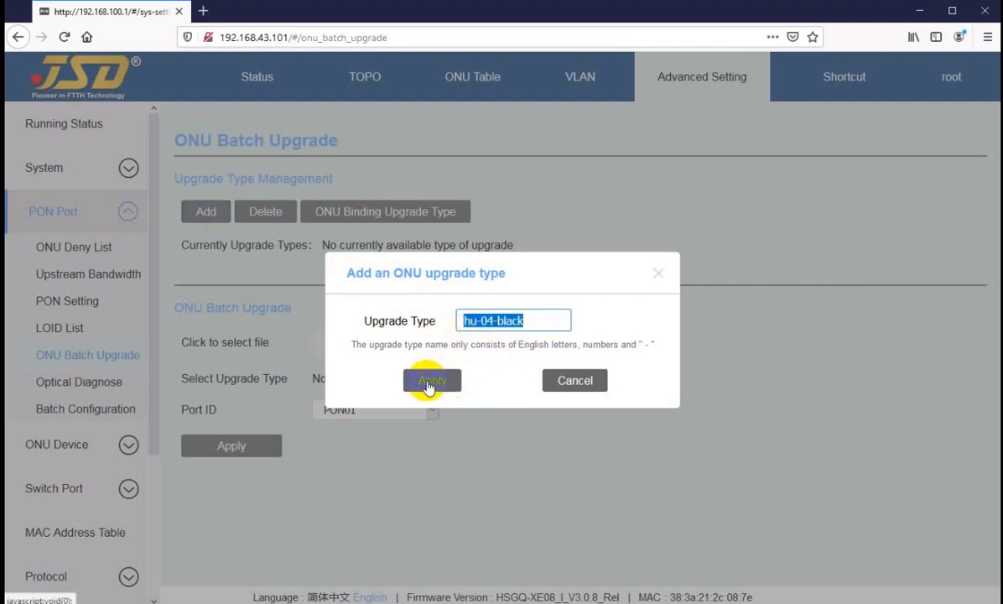
Bind ONU02/02 on port PON02 to the upgrade type hu-04-black and apply the binding.
click(363, 224)
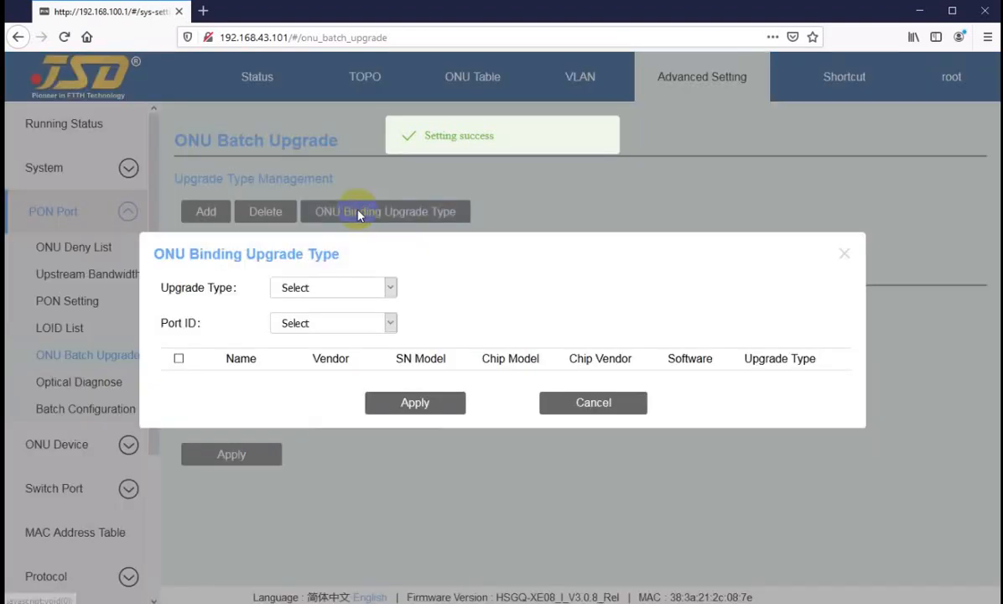
click(347, 290)
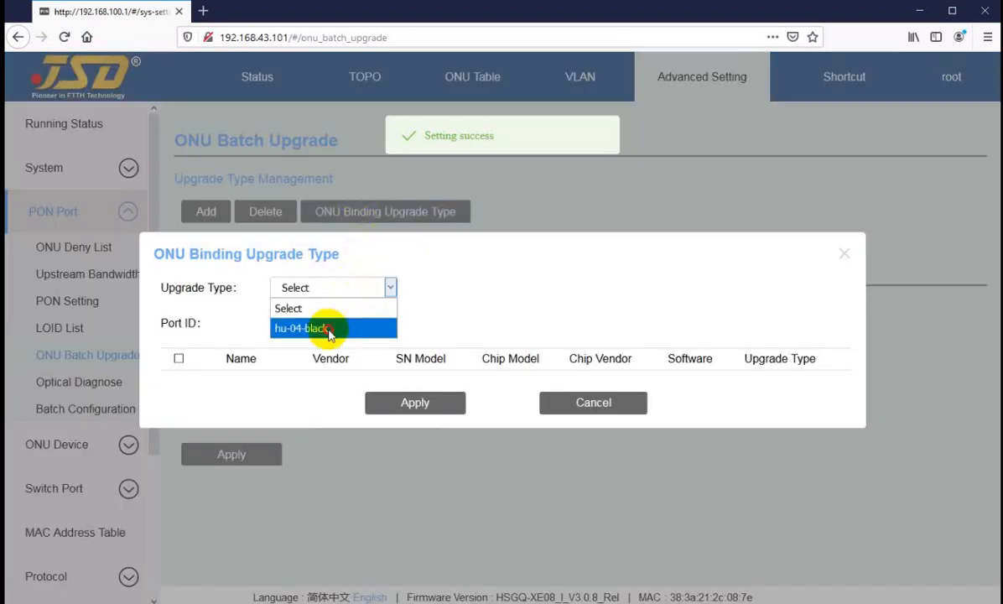
click(329, 333)
click(341, 324)
click(313, 382)
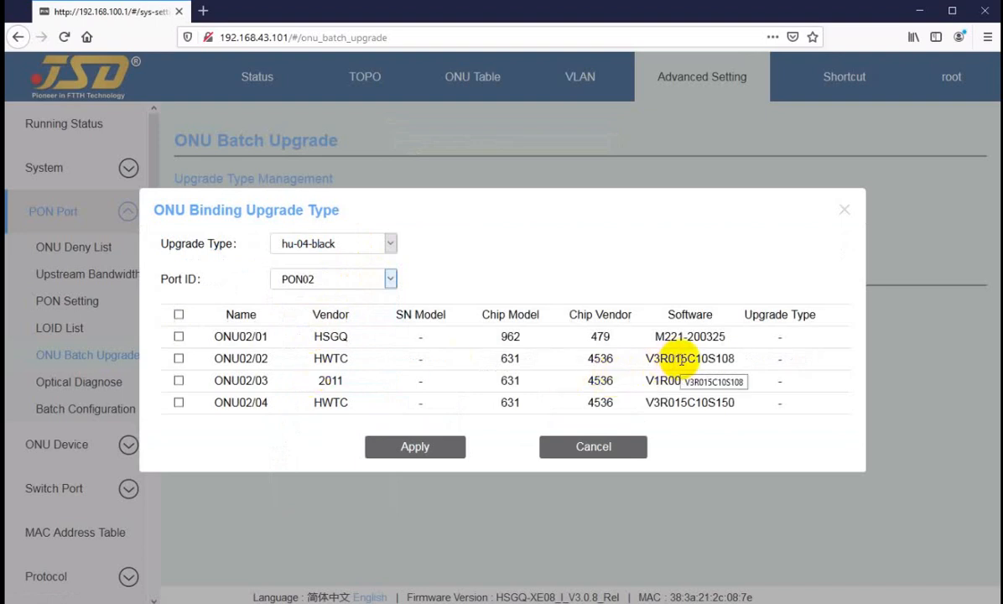
click(179, 359)
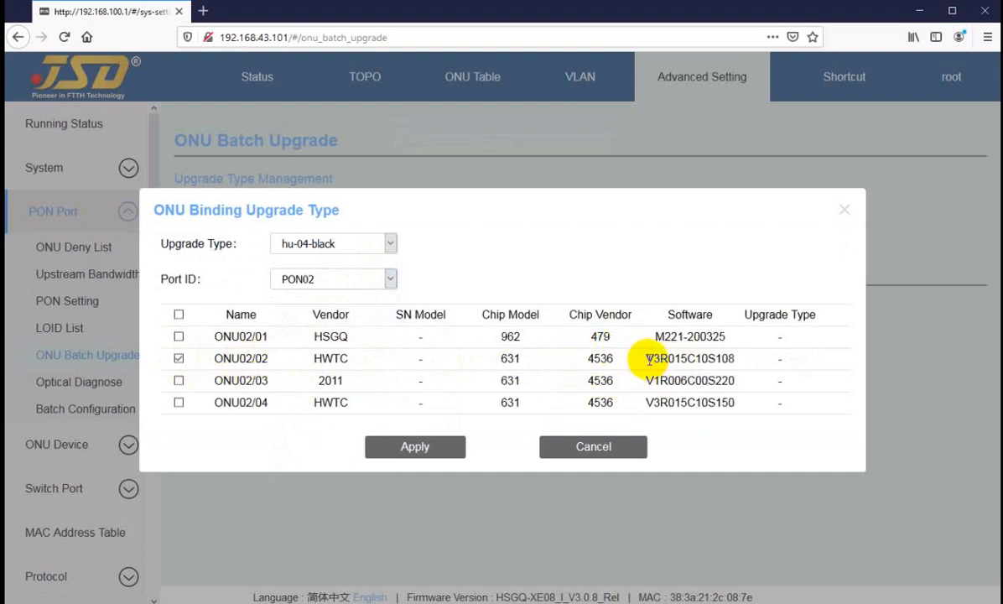
drag(653, 360, 715, 361)
click(702, 361)
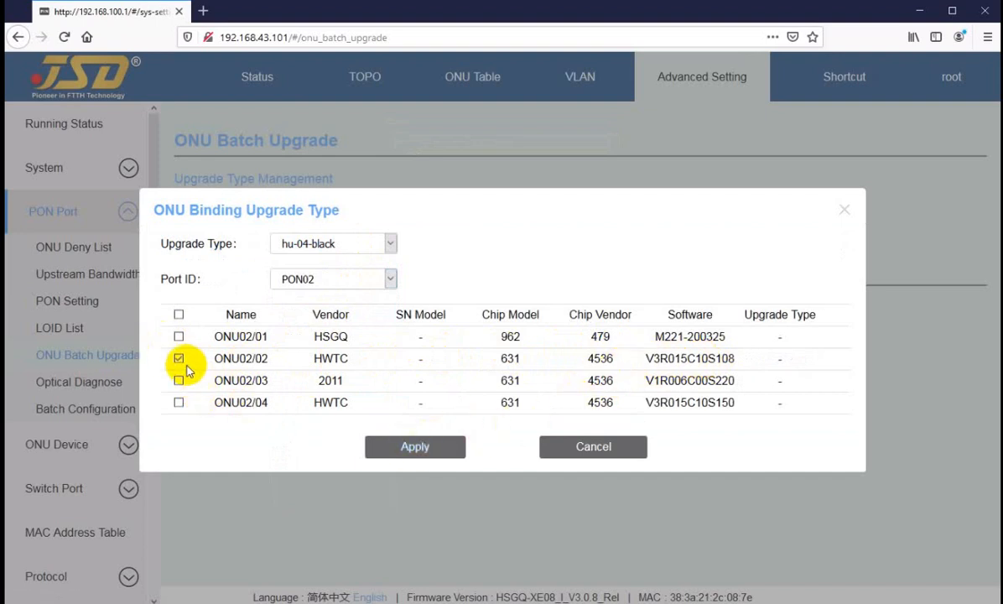
drag(675, 356, 728, 358)
click(727, 358)
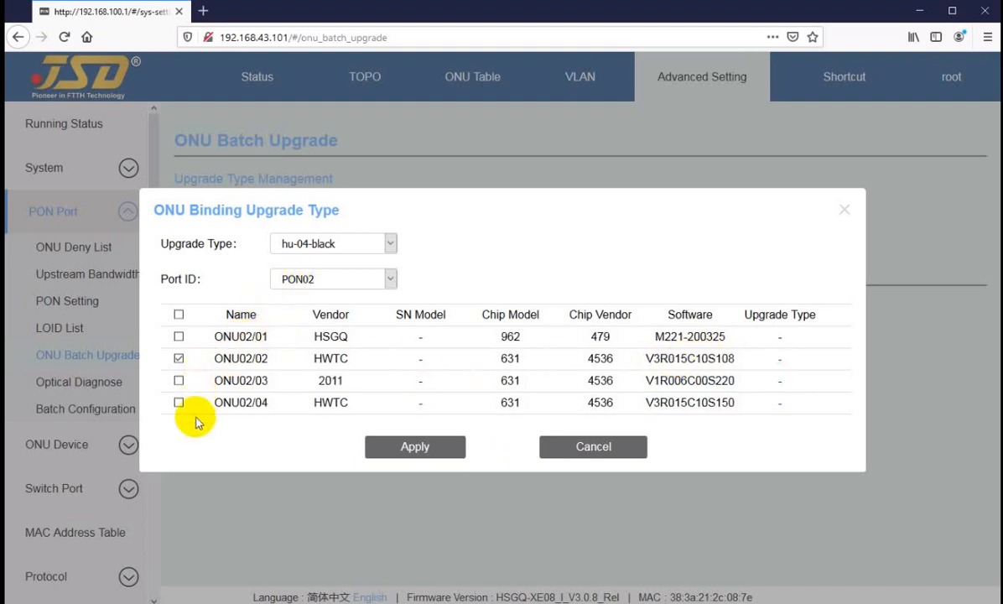
click(414, 449)
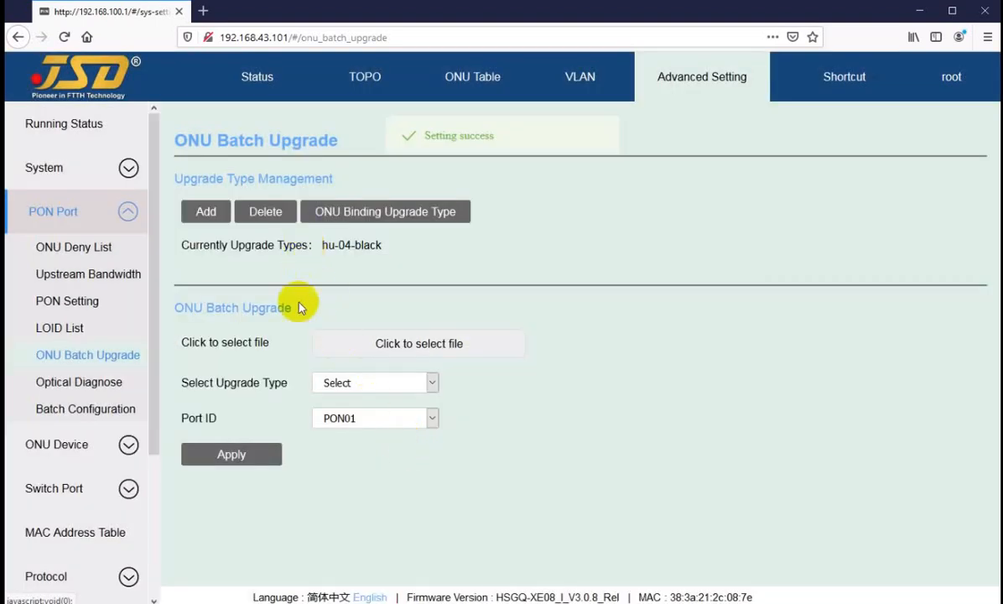
Set the batch upgrade type to hu-04-black and the port to PON02, and view the firmware files, cancelling the selection.
click(359, 386)
click(357, 421)
click(357, 420)
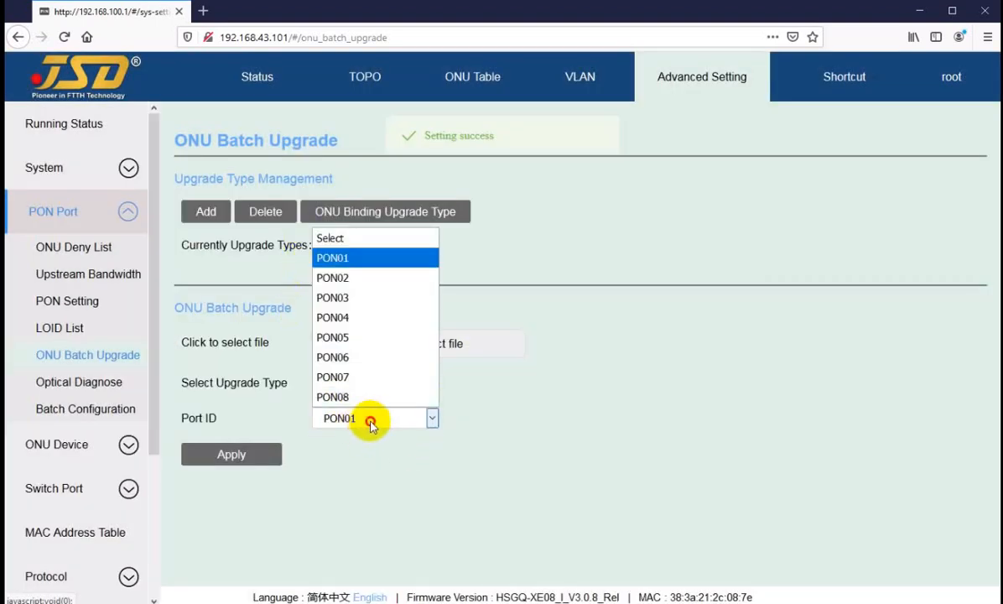
click(352, 279)
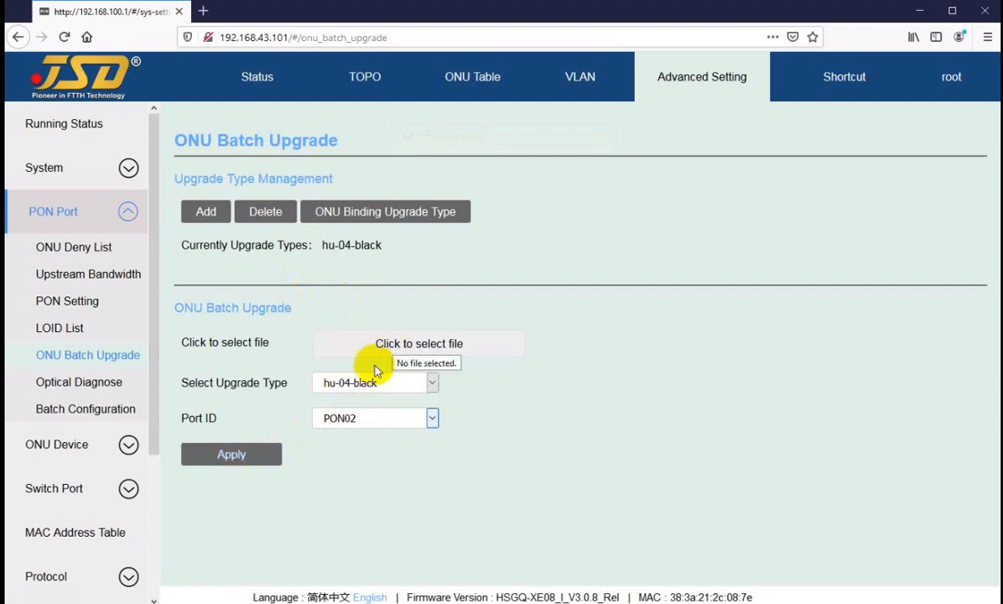
click(394, 341)
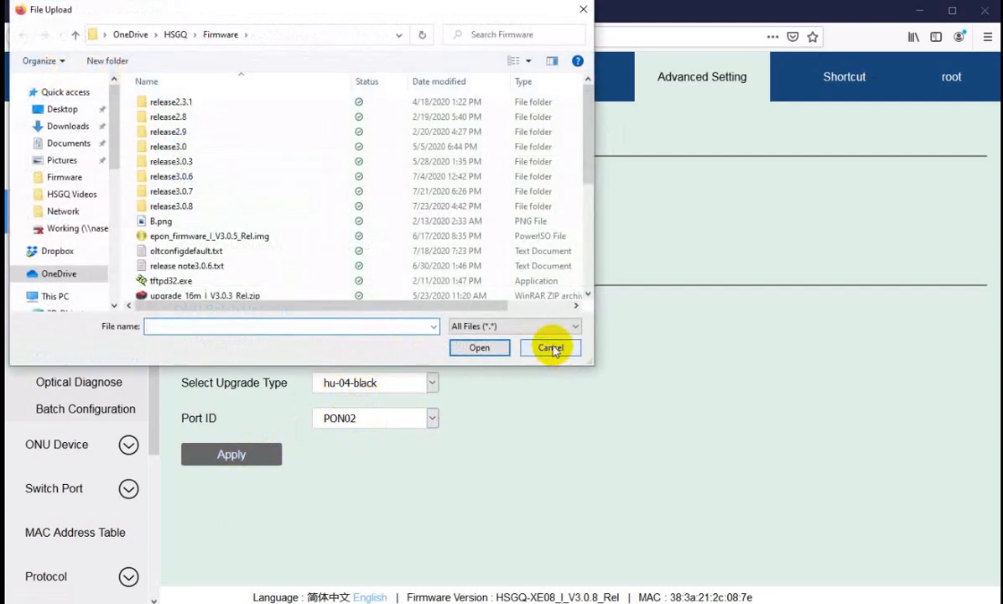
click(537, 351)
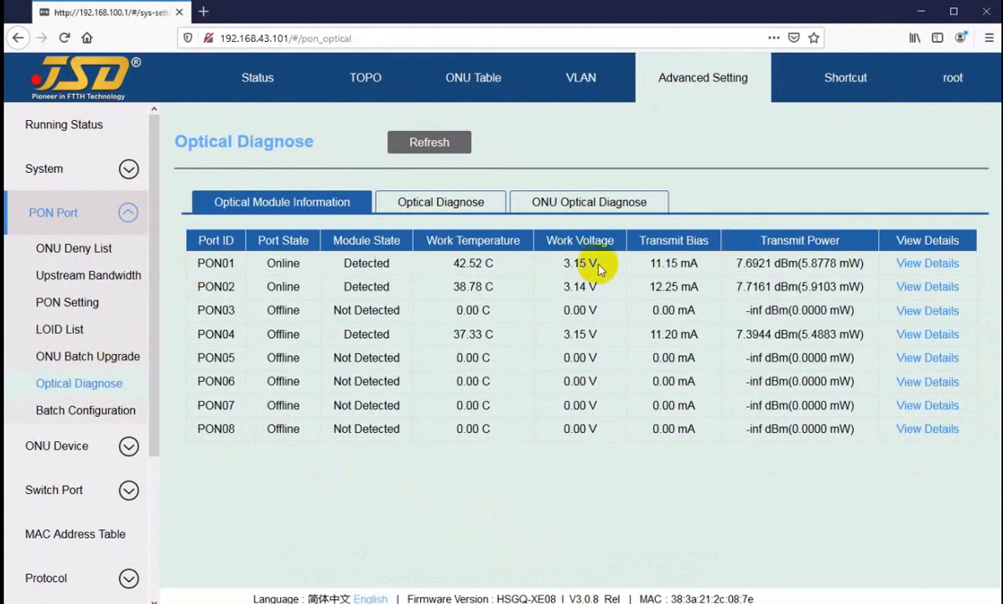
Examine PON01's module state, work temperature, transmit bias and transmit power in the Optical Module Information.
drag(457, 265, 432, 255)
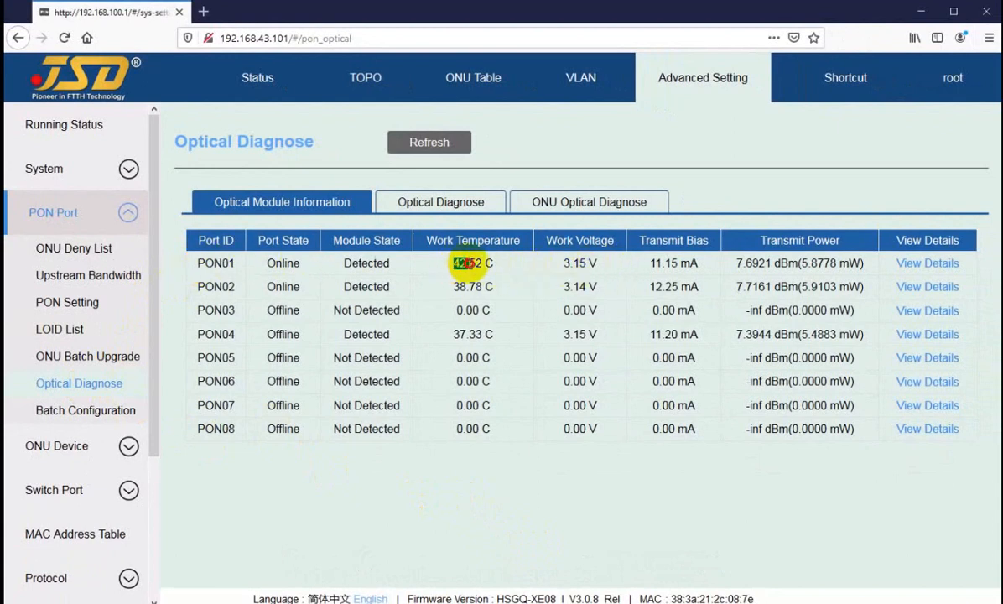
drag(343, 263, 378, 263)
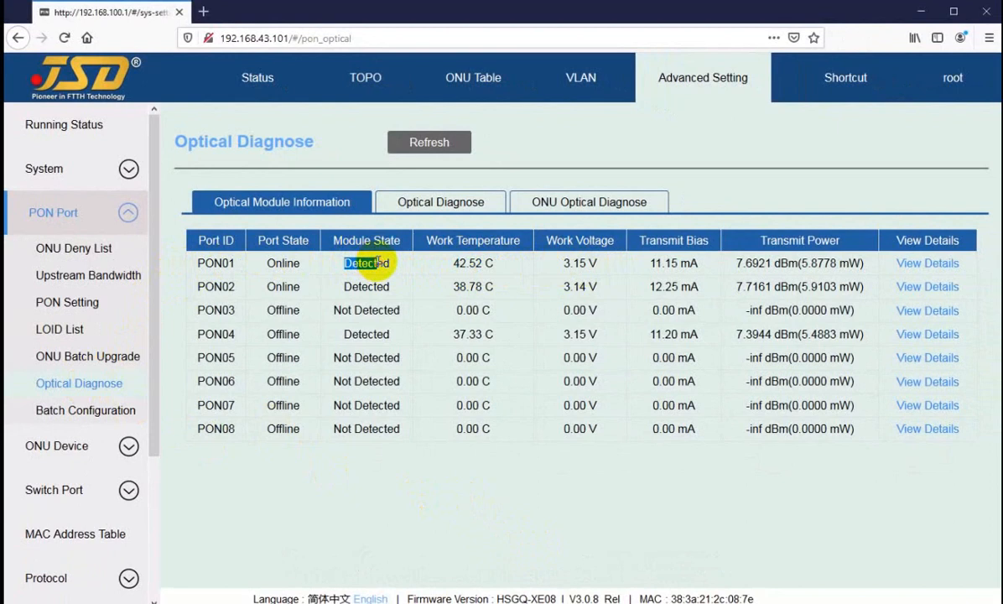
click(378, 262)
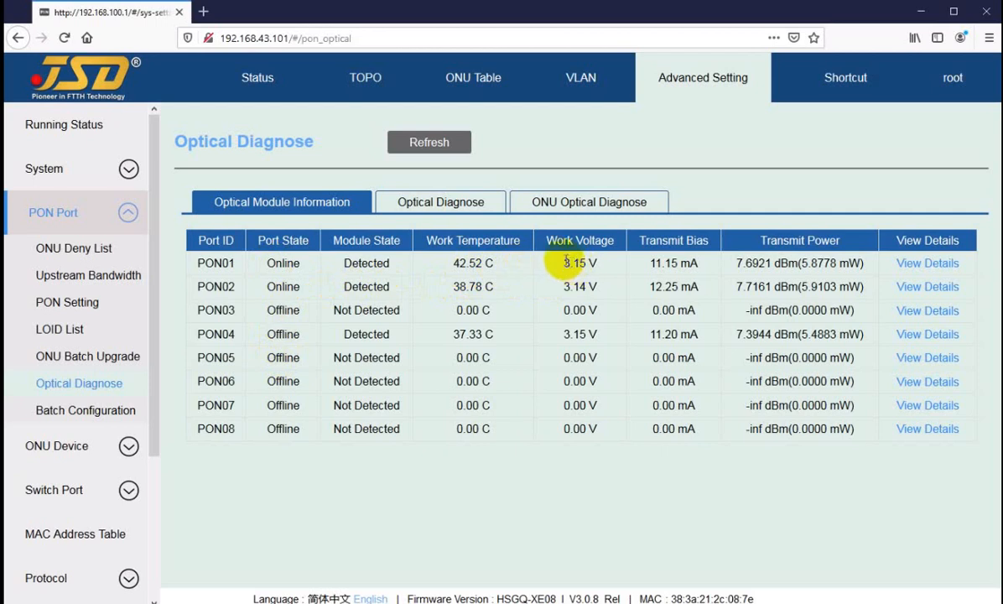
double_click(657, 263)
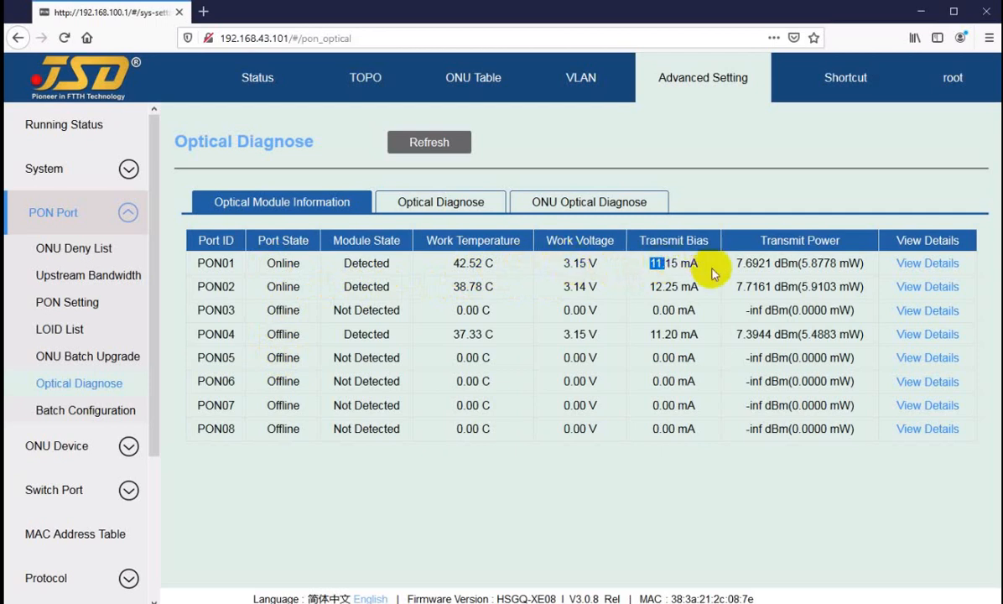
drag(736, 262, 776, 261)
click(791, 263)
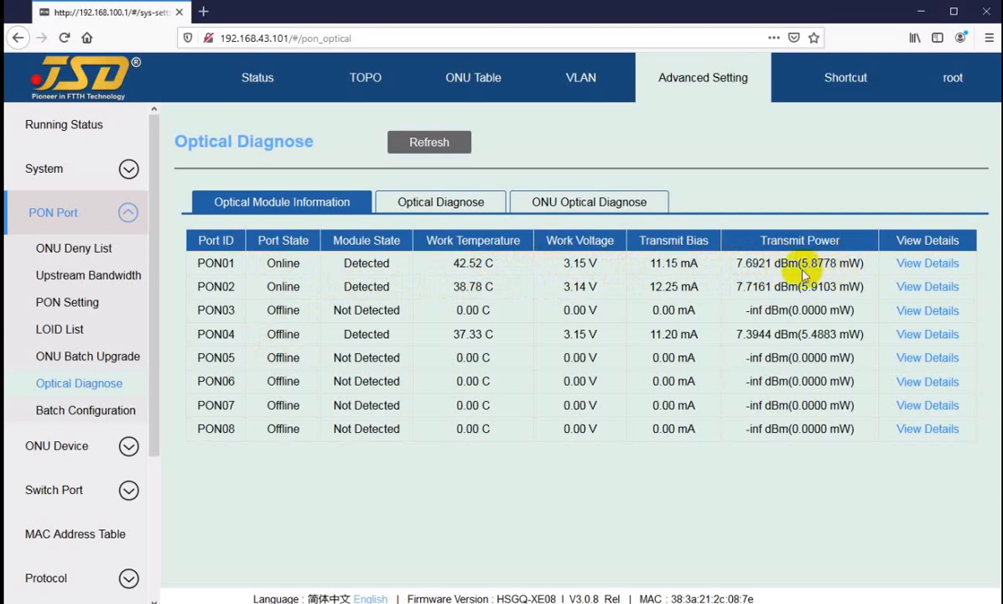
Show the PON module's optical diagnosis on PON02 for ONU2/2.
click(419, 201)
click(654, 148)
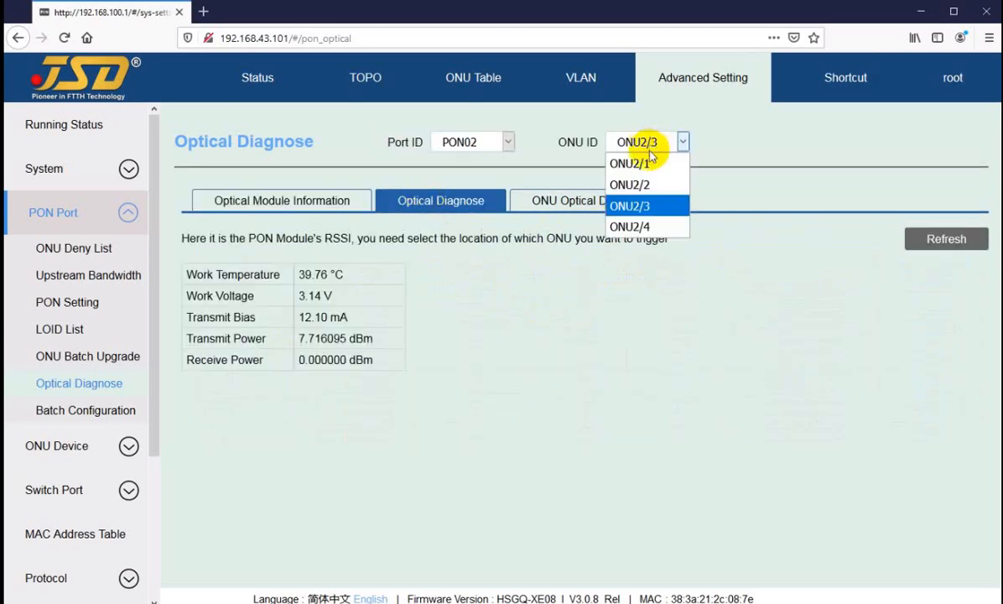
click(650, 185)
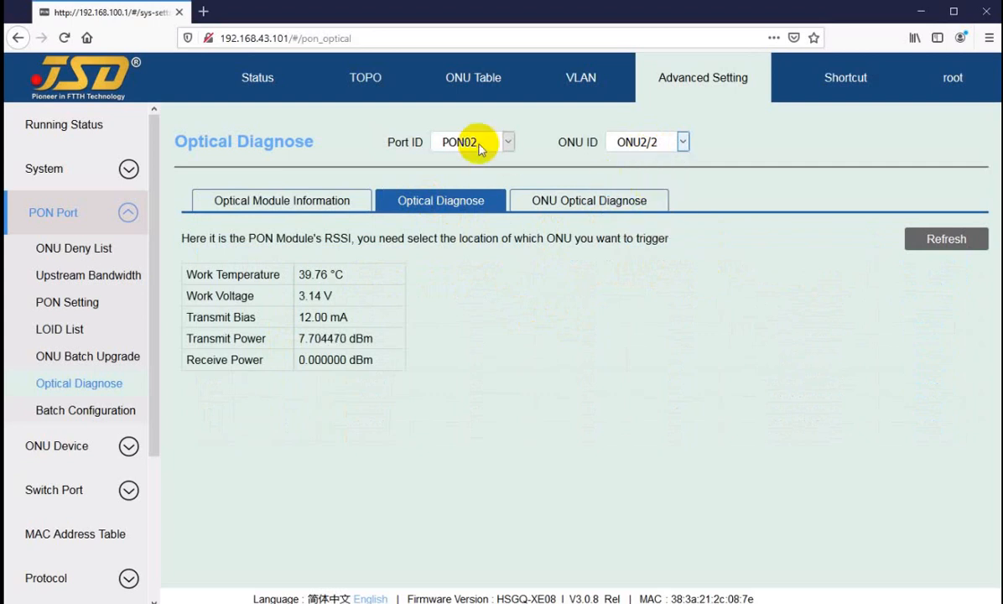
Load the ONU optical power data for PON02 and view the available ports without changing the selection.
click(564, 202)
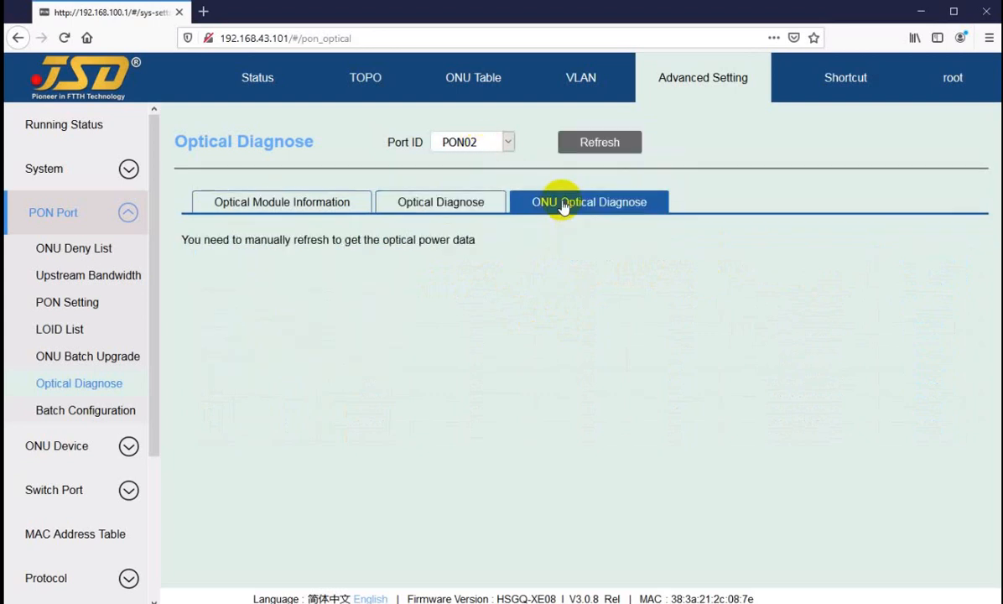
click(602, 144)
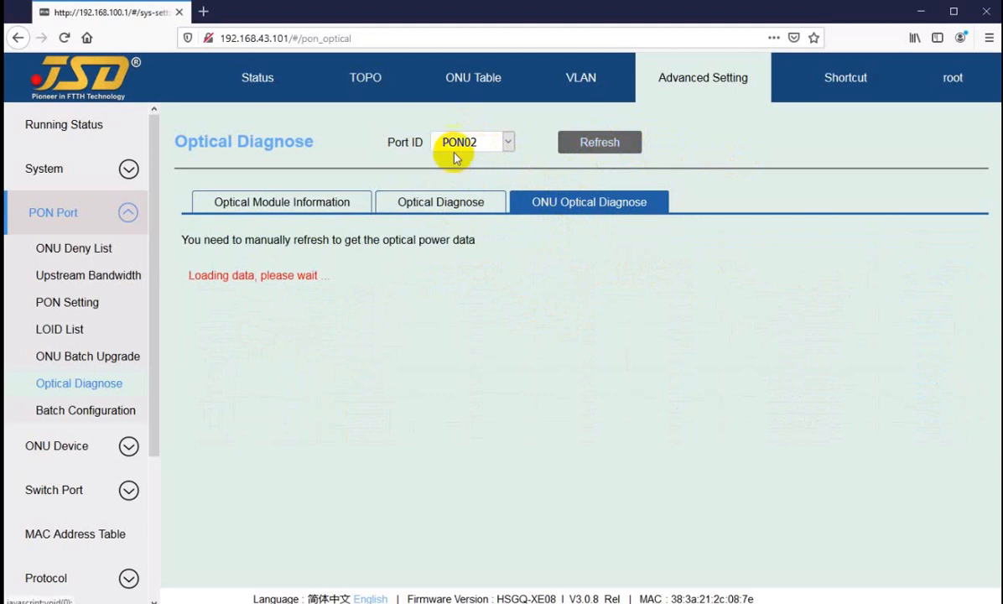
click(471, 144)
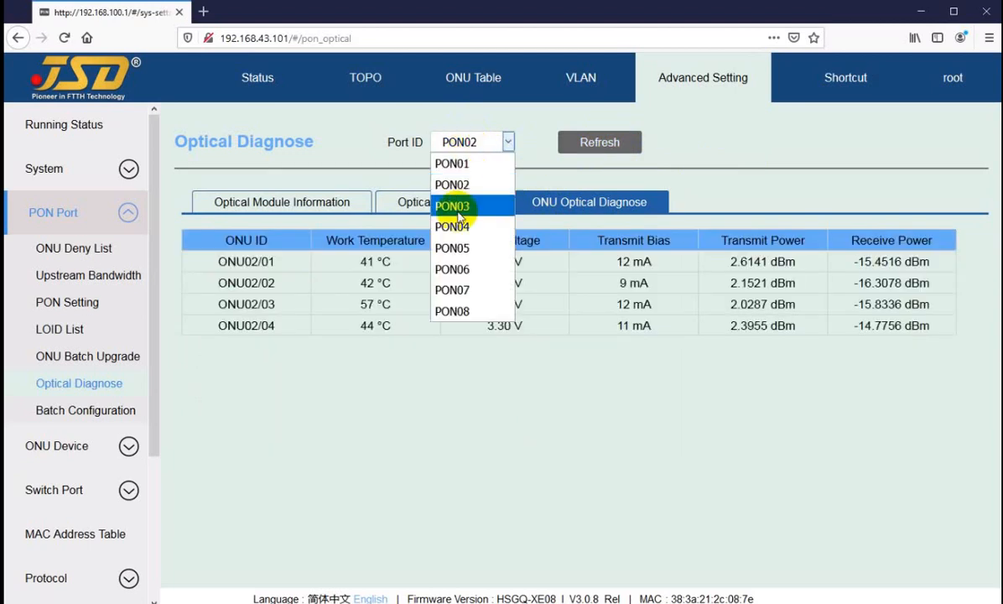
click(745, 173)
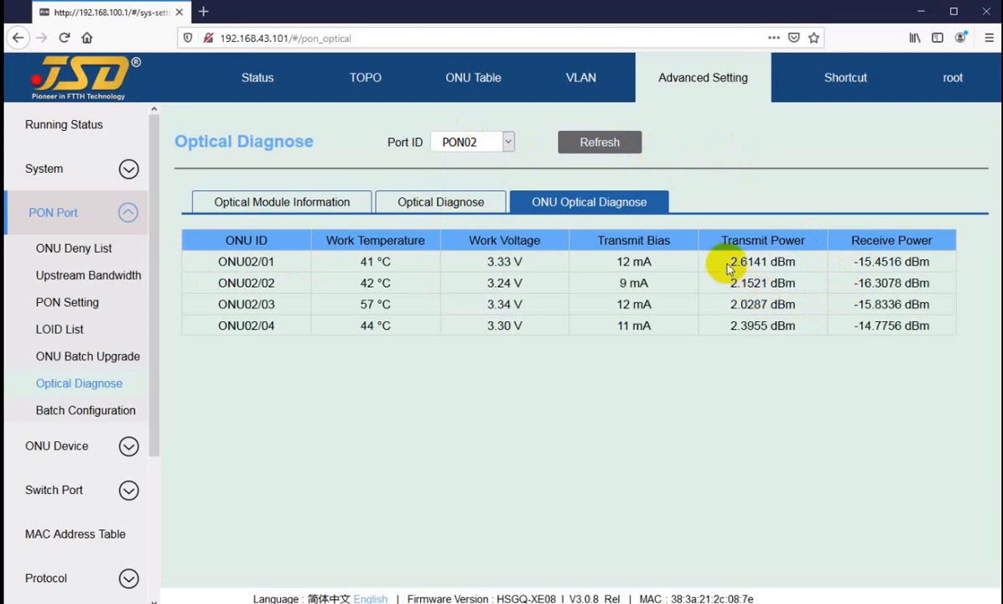
Examine ONU02/01's transmit power, bias, voltage and temperature, and compare the receive power of all PON02 ONUs.
drag(731, 266, 737, 264)
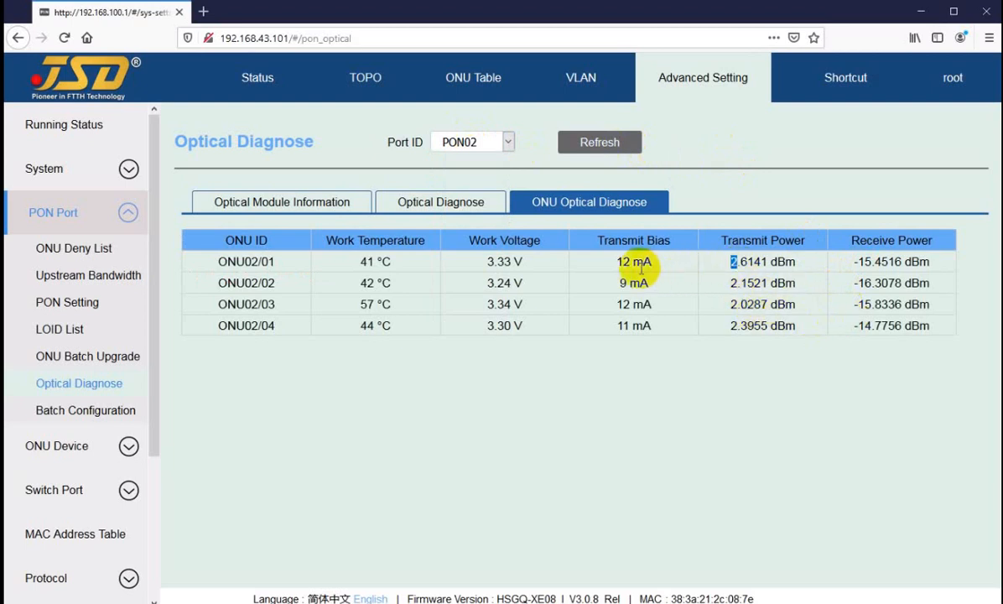
drag(618, 262, 630, 264)
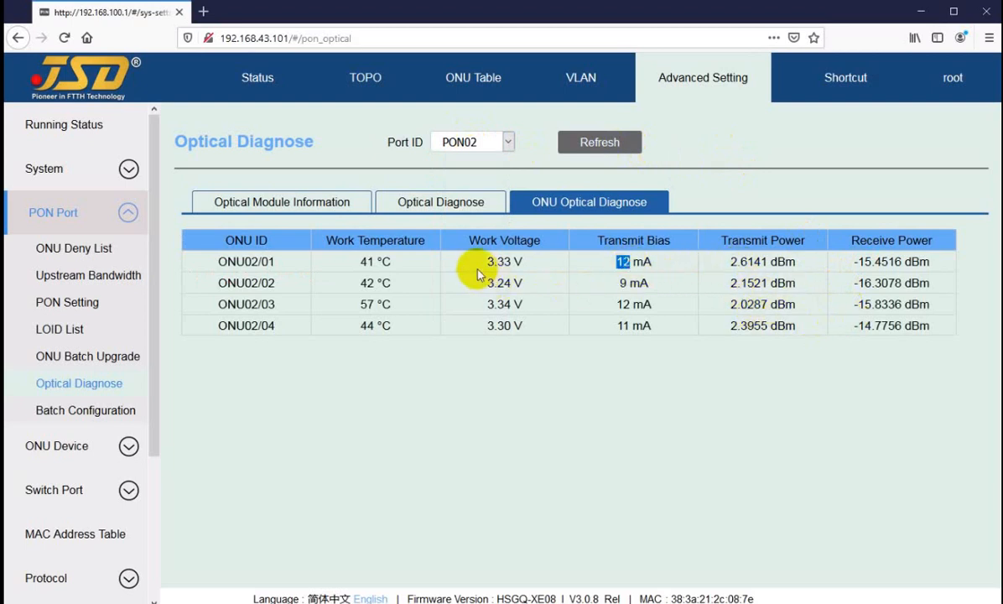
drag(487, 261, 501, 261)
drag(359, 263, 370, 262)
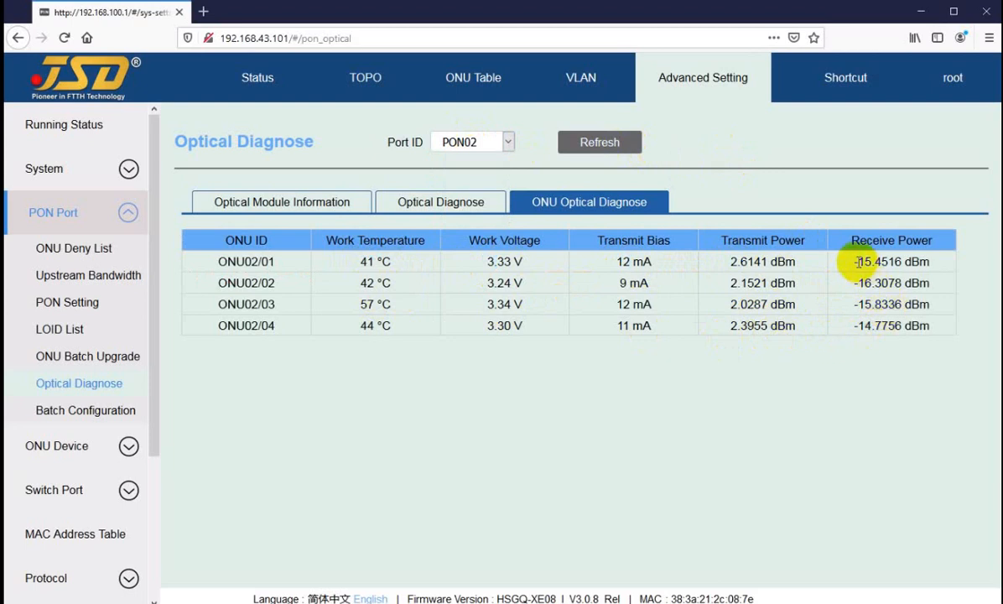
drag(857, 262, 861, 320)
click(862, 329)
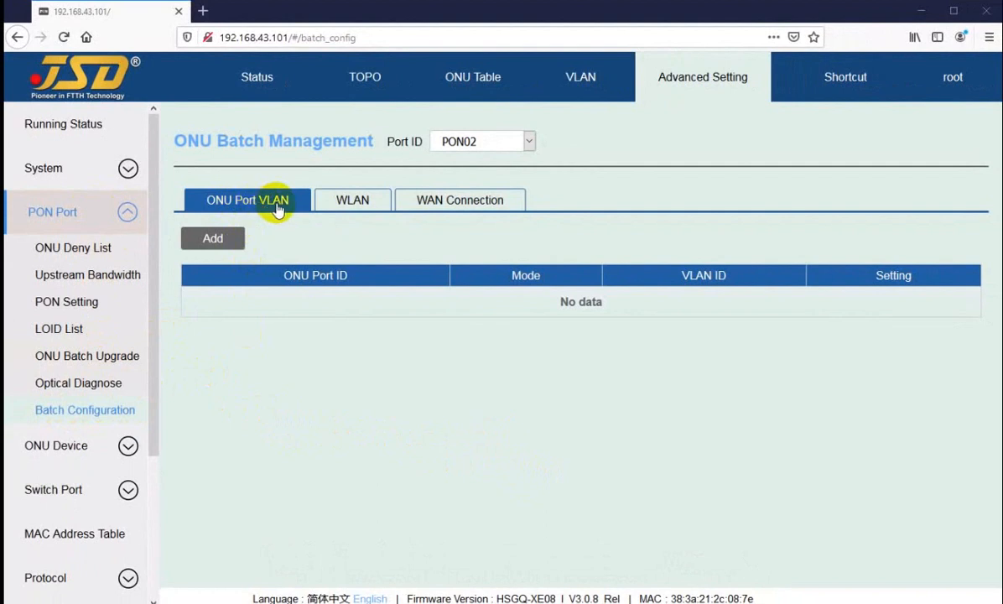
Review the WLAN and WAN Connection batch settings of PON02 and return to its ONU Port VLAN settings.
click(352, 205)
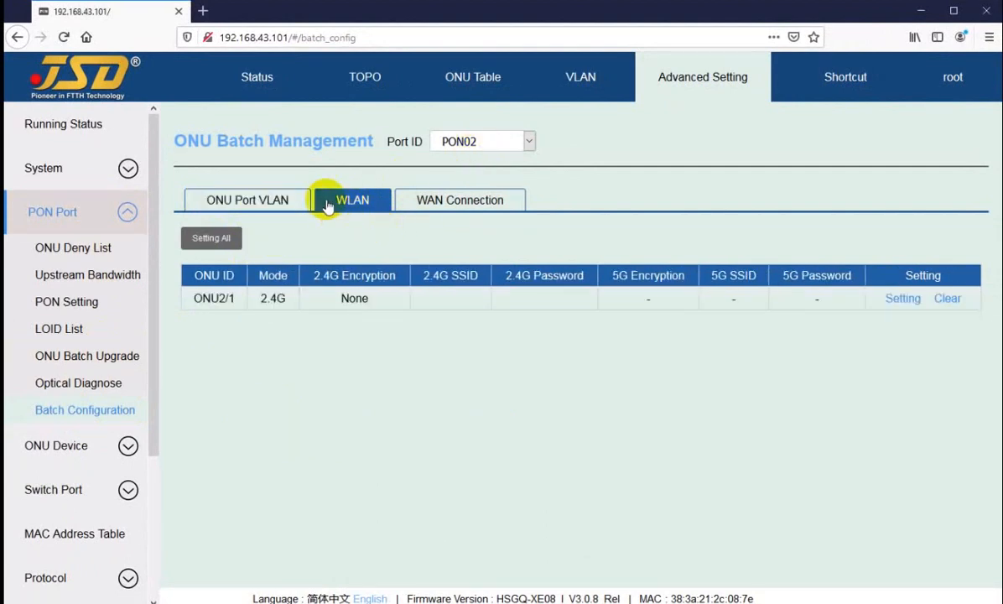
click(416, 205)
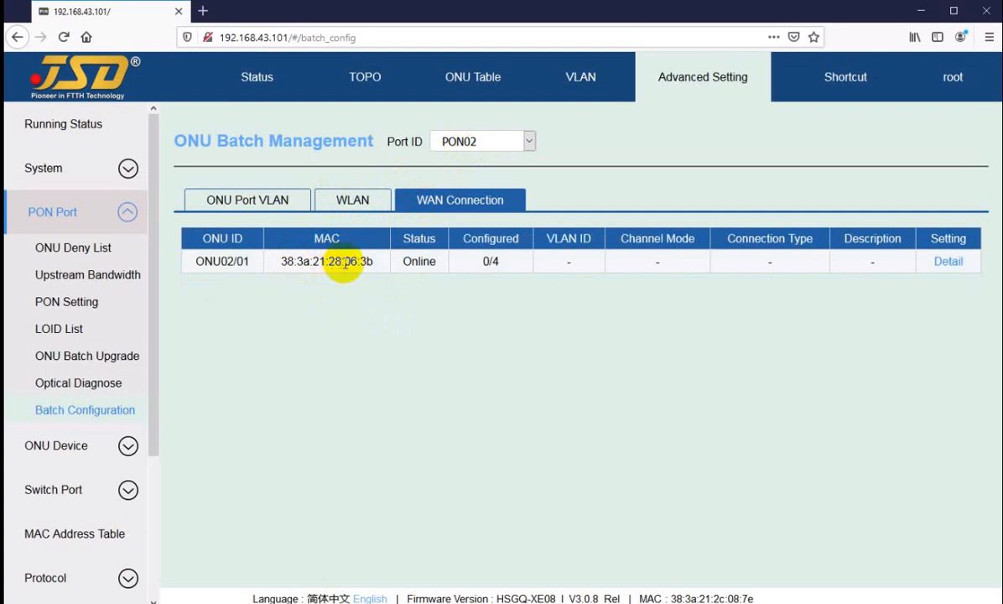
click(359, 202)
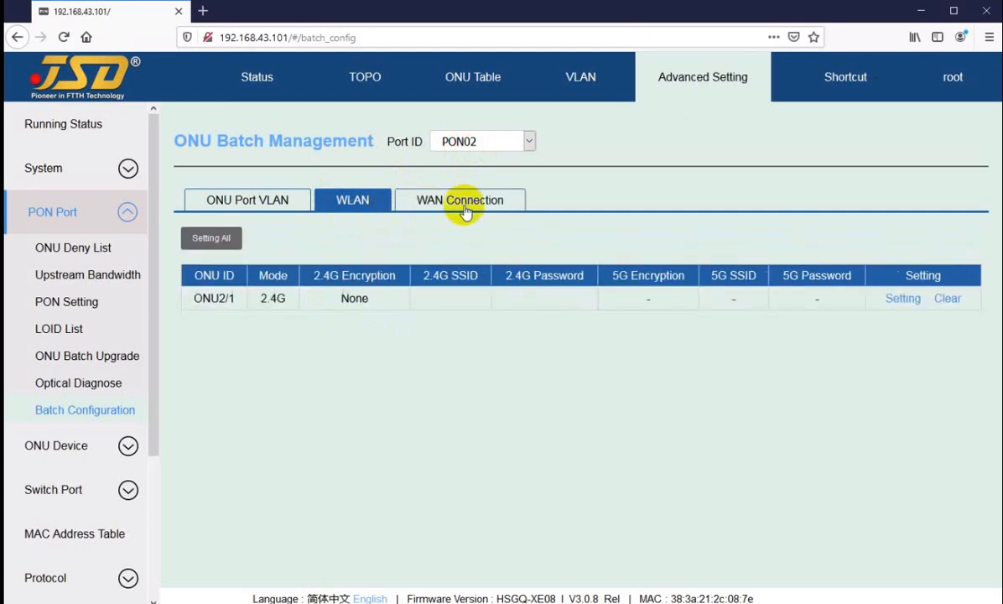
click(458, 203)
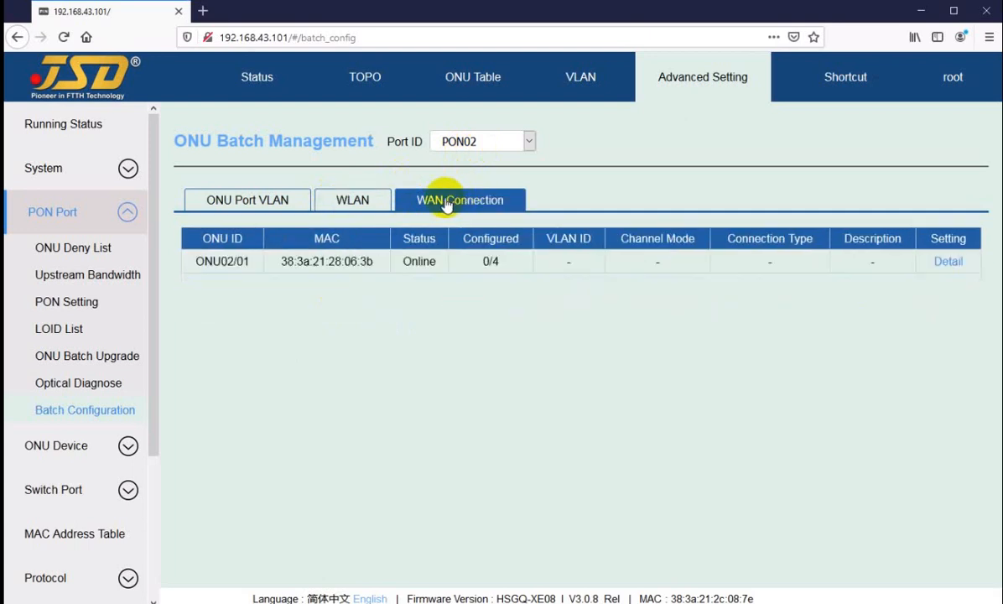
click(255, 204)
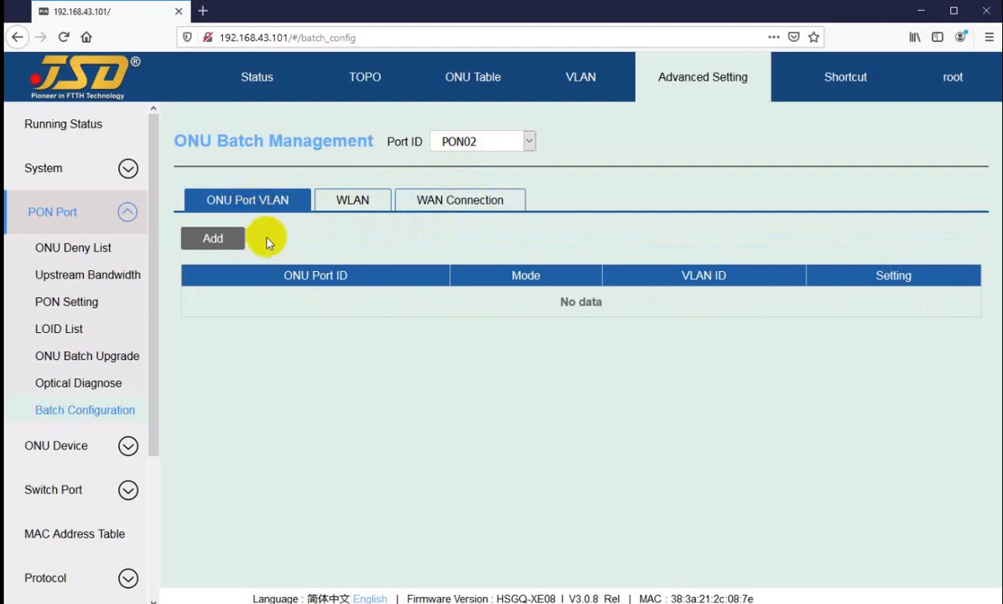
View the available PON ports for batch management and keep PON02 selected.
click(475, 144)
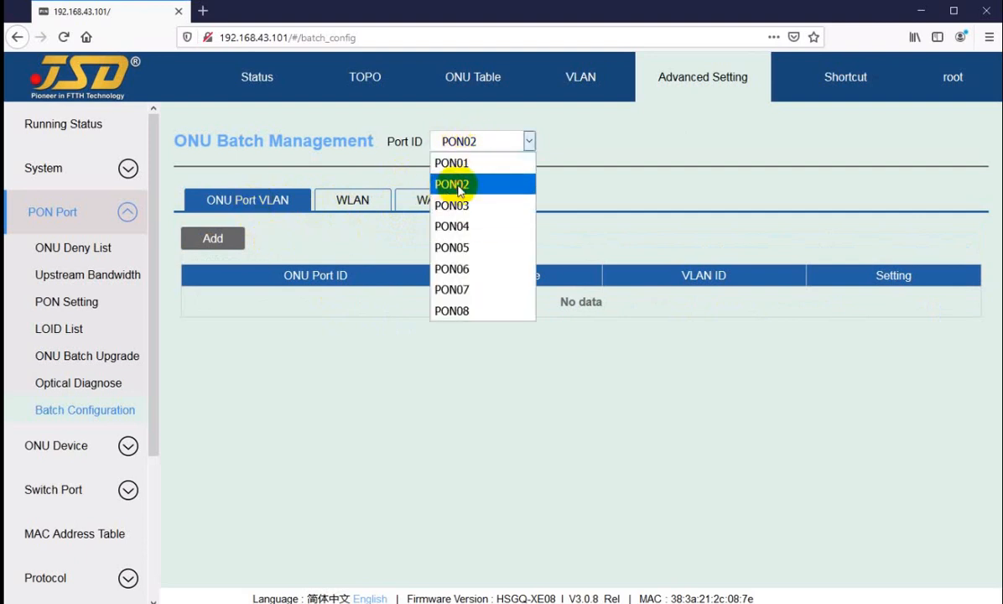
click(448, 184)
click(474, 156)
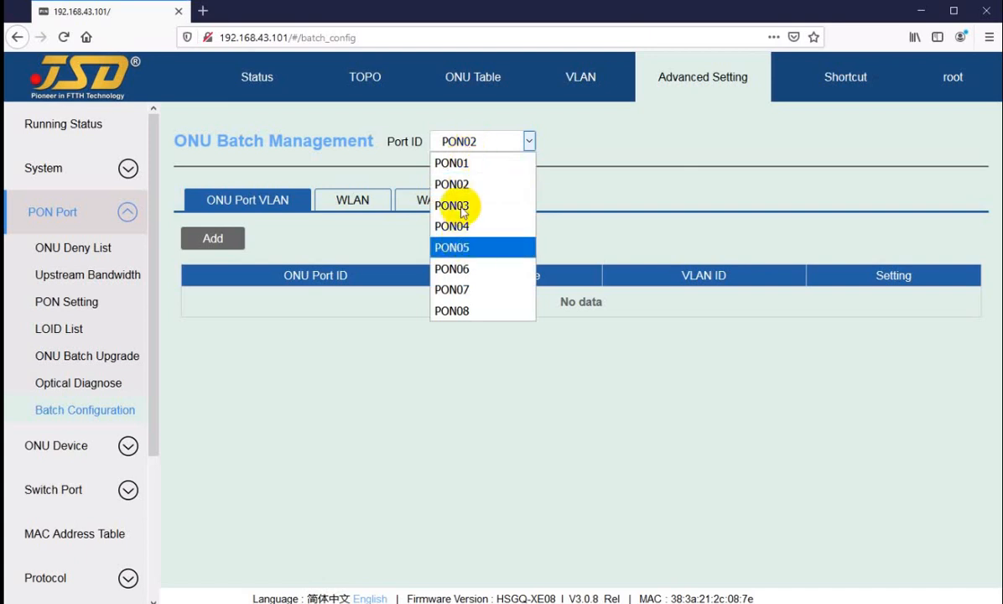
click(453, 184)
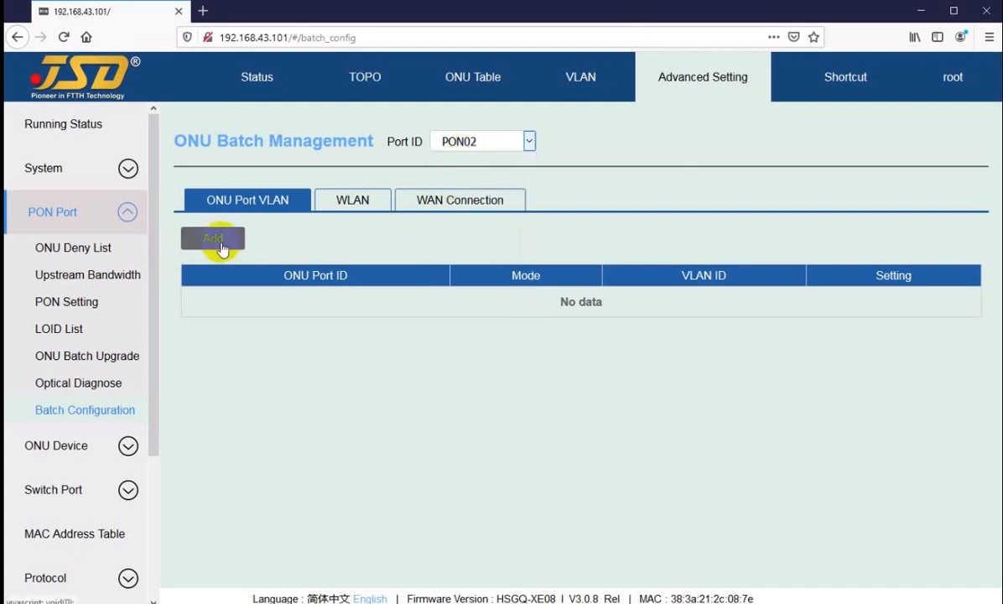
Start a new ONU port VLAN entry on PON02 for ONU port 1 with VLAN mode tag.
click(225, 242)
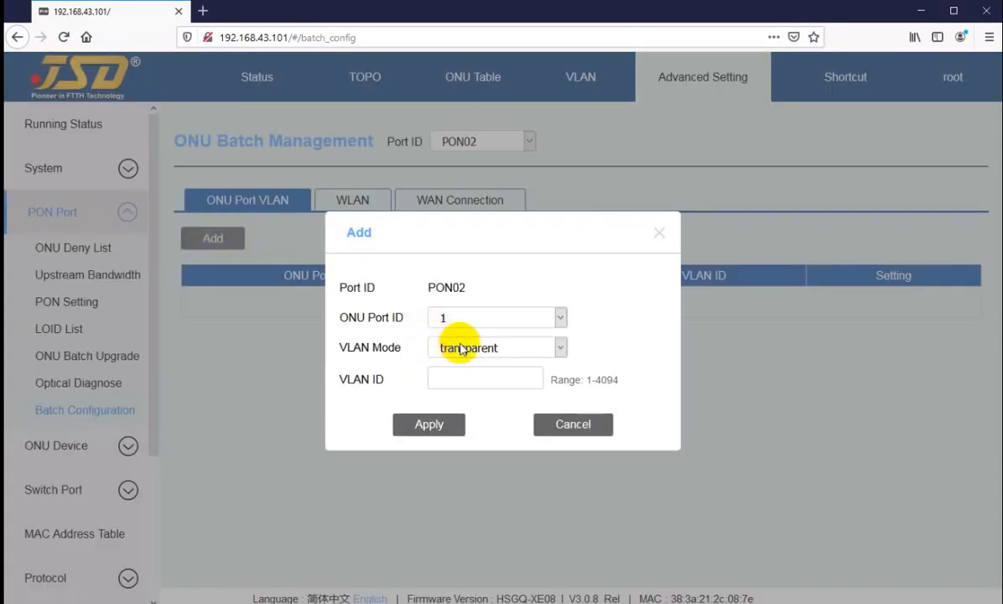
click(453, 319)
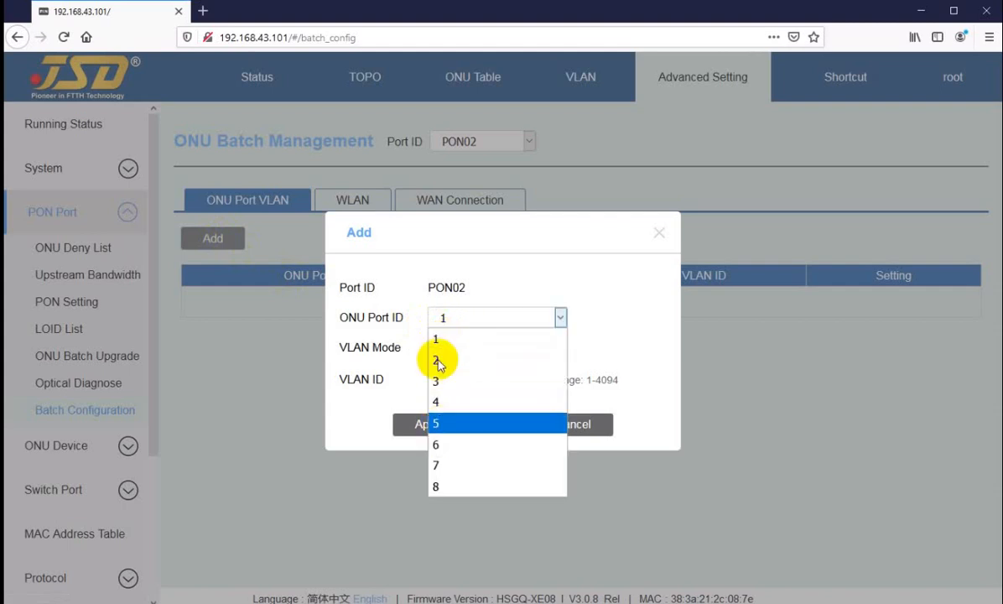
click(462, 333)
click(459, 348)
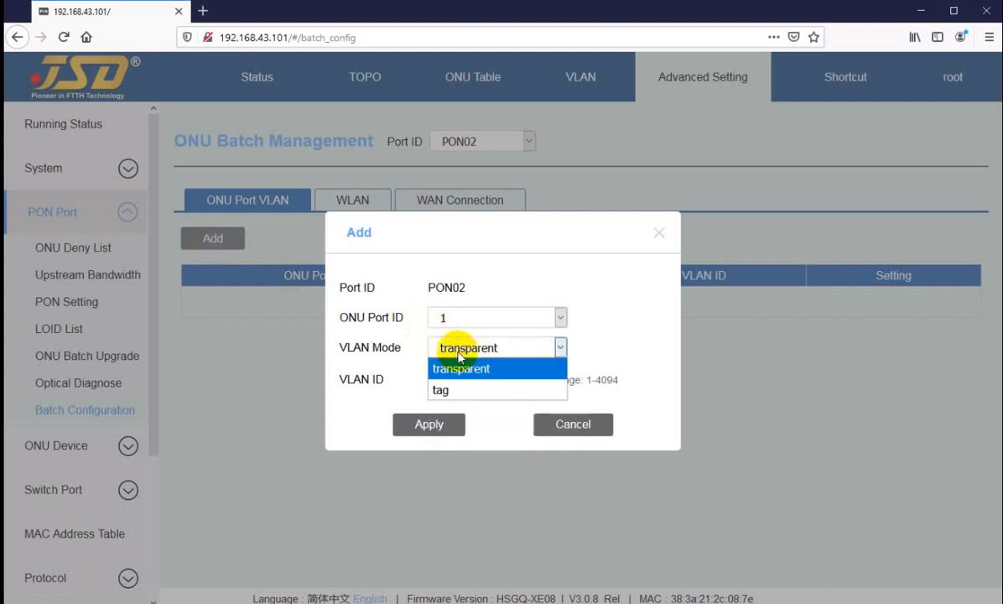
click(450, 389)
click(469, 377)
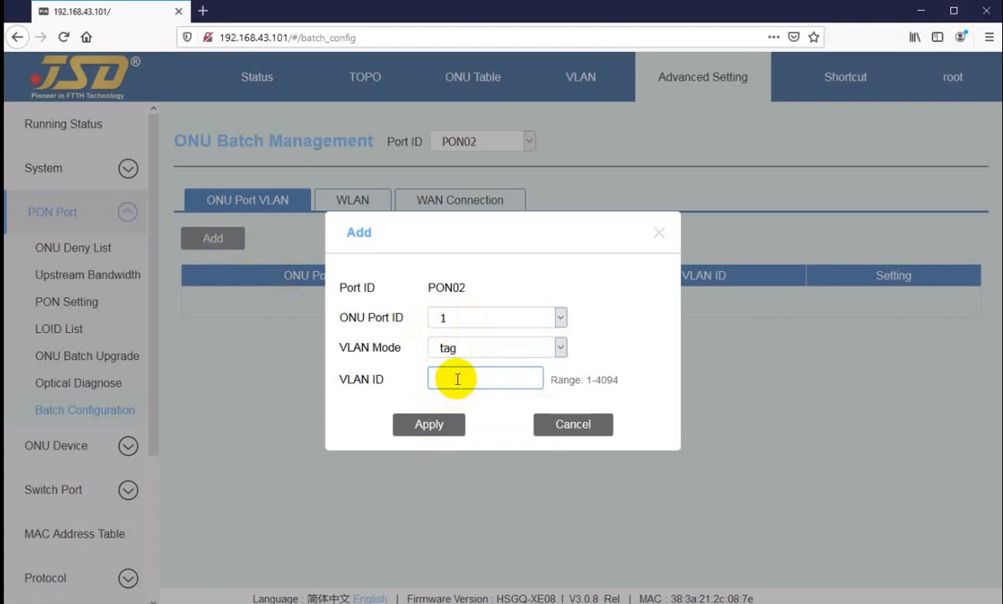
click(463, 378)
Try the transparent and tag VLAN modes for ONU port 1 and cancel the new entry without a VLAN ID.
click(445, 319)
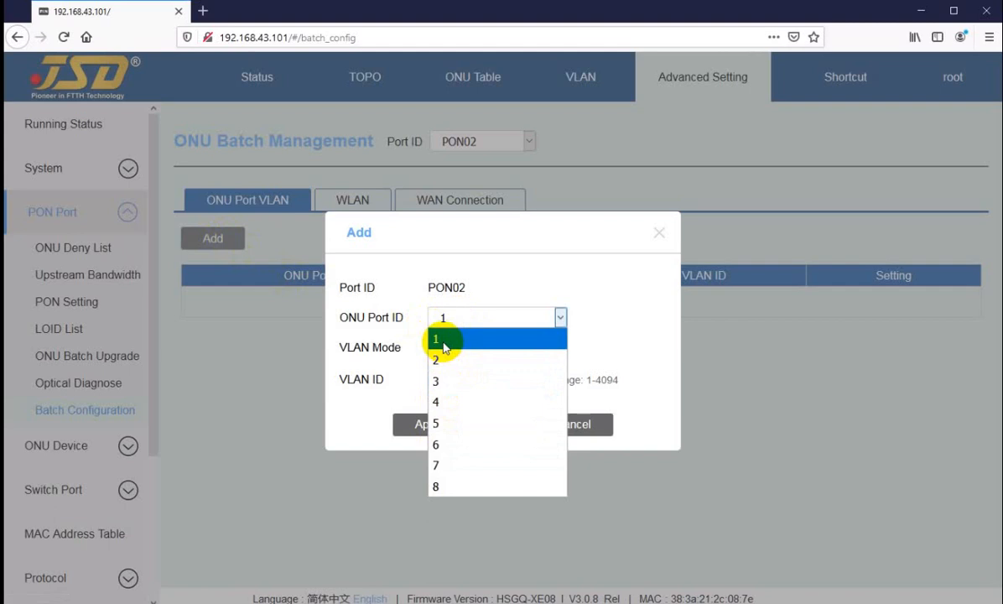
click(445, 339)
click(451, 347)
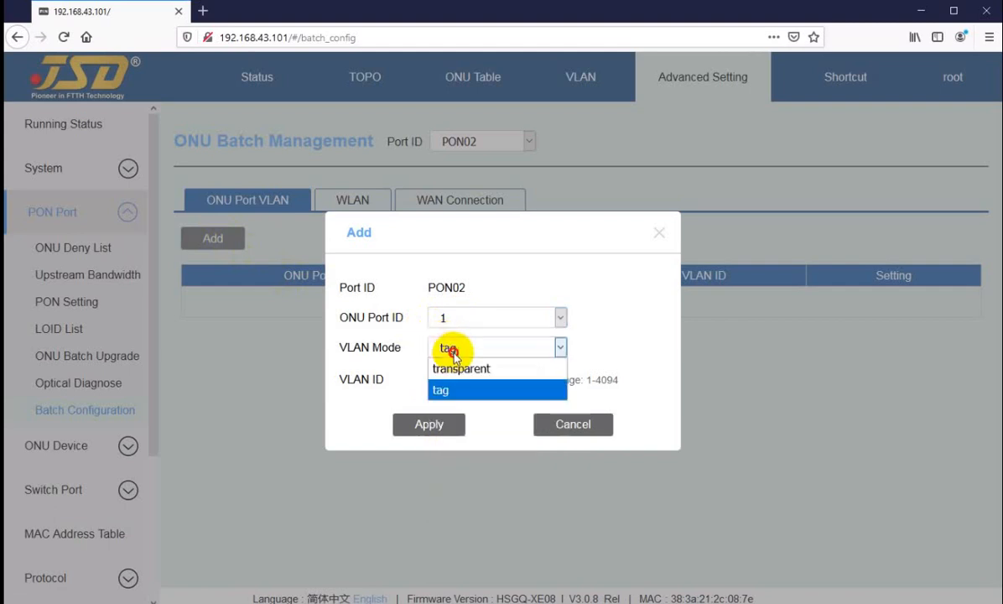
click(459, 368)
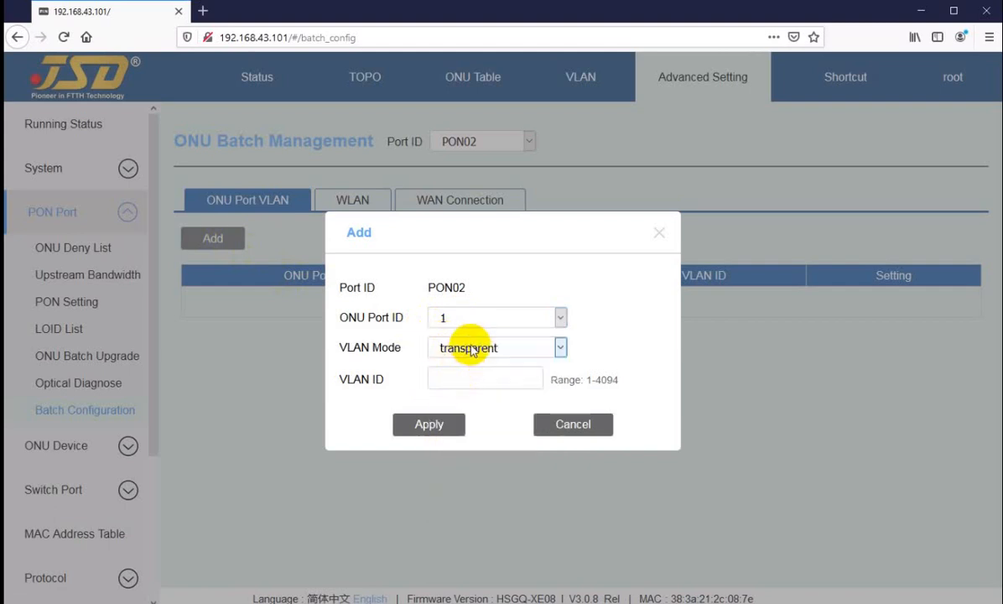
click(471, 350)
click(445, 387)
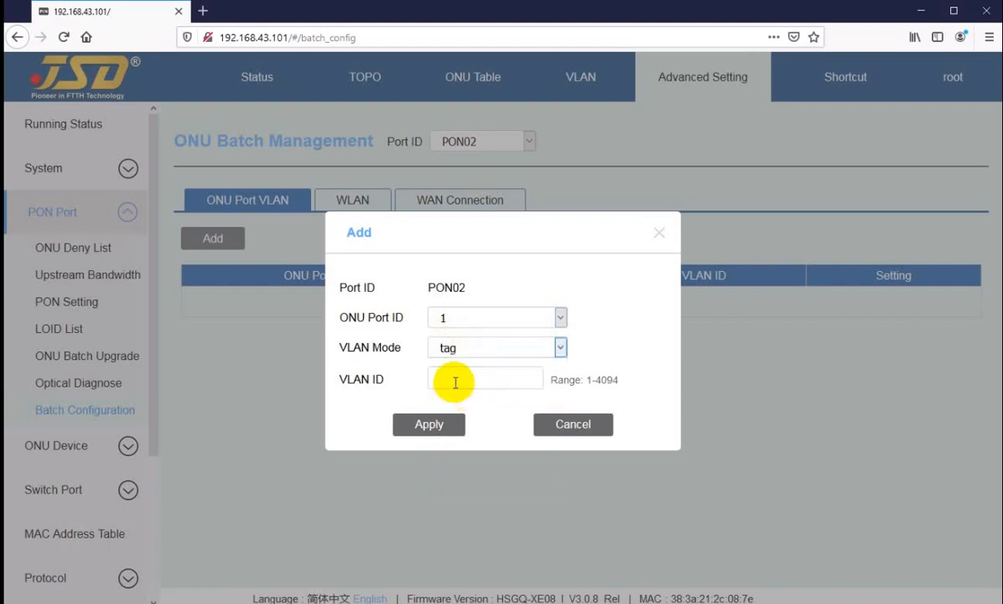
click(455, 382)
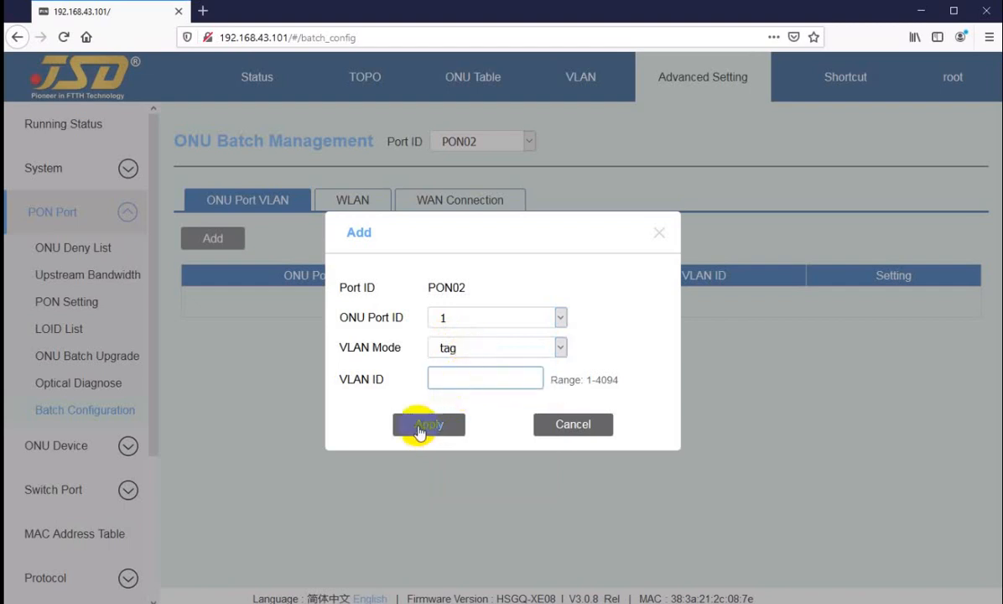
click(534, 427)
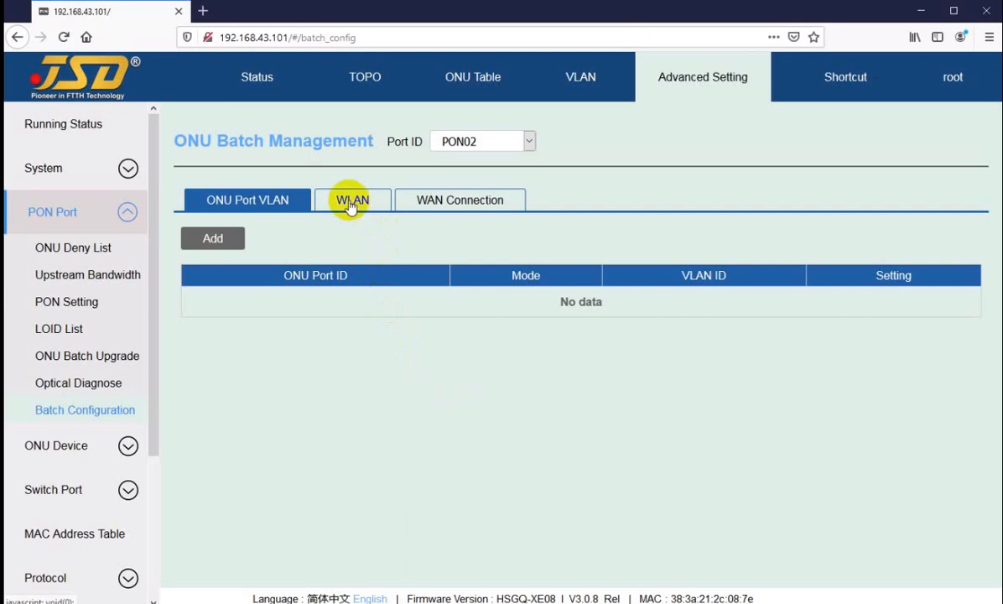
Configure ONU2/1's 2.4G WLAN with WPA2 encryption, SSID jsd and a Wi-Fi password, and apply it.
click(352, 206)
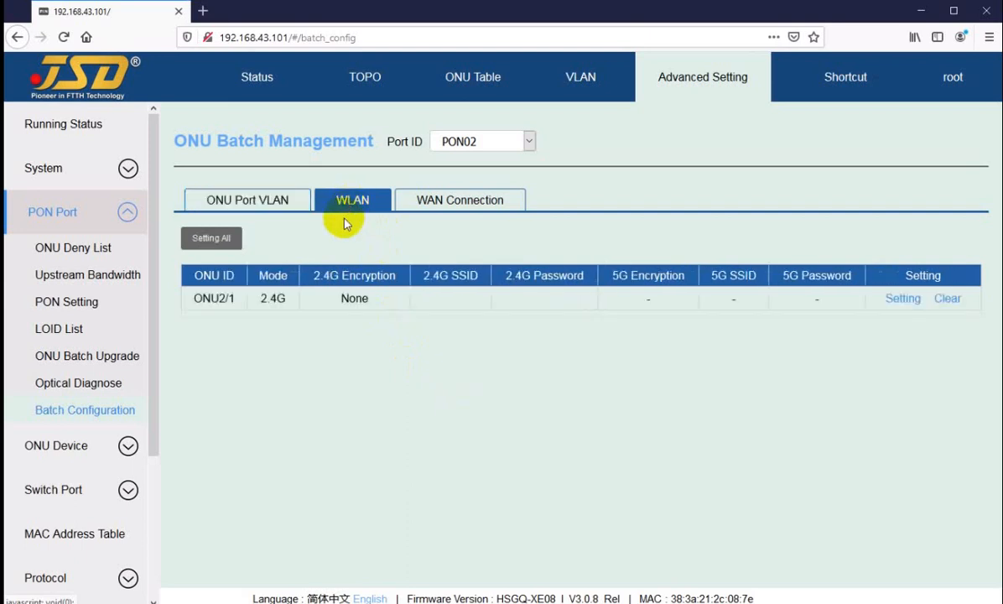
click(900, 300)
click(482, 333)
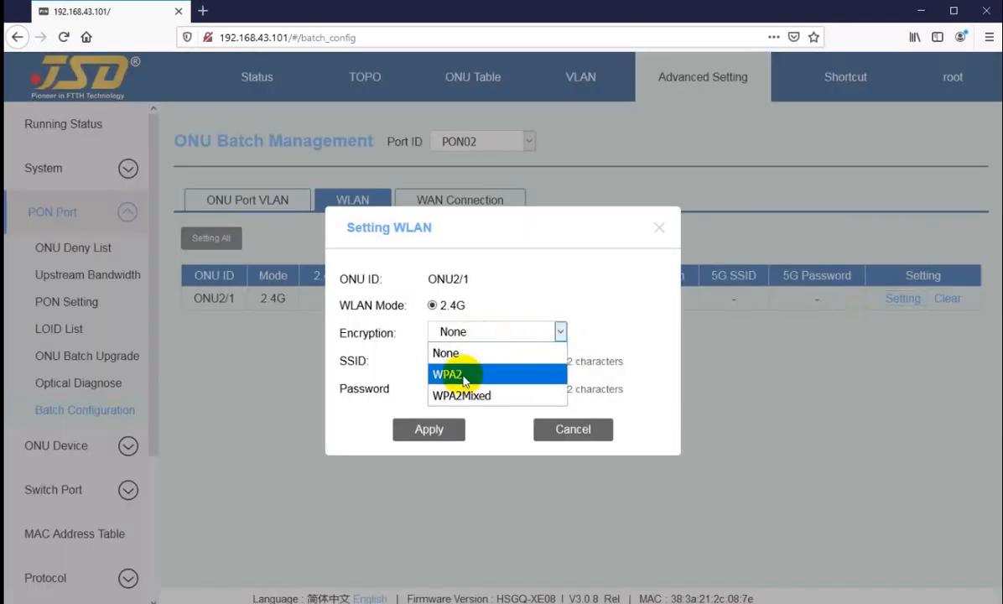
click(464, 376)
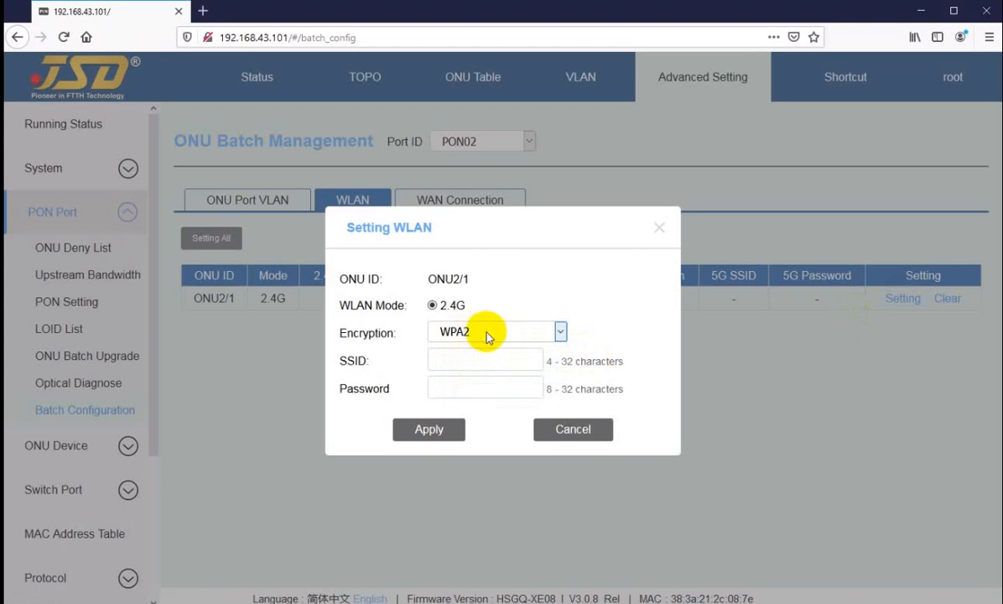
click(490, 335)
click(459, 360)
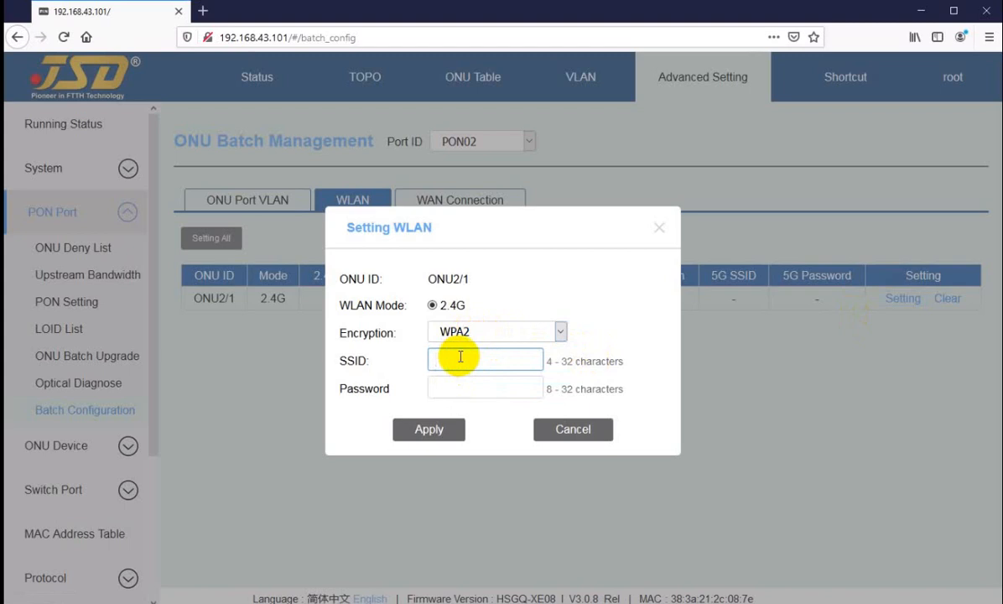
text(jsd)
click(456, 386)
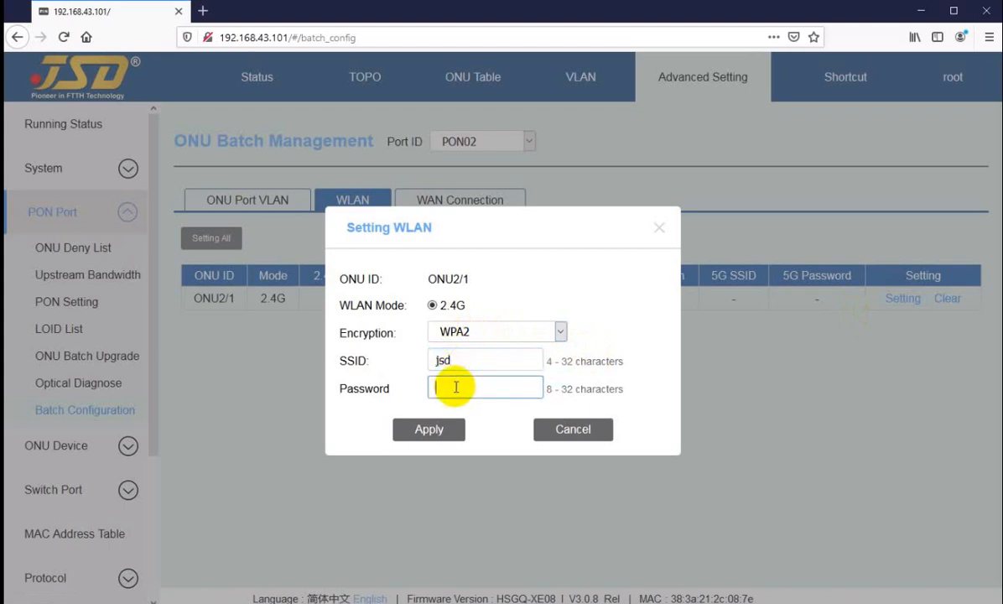
click(425, 430)
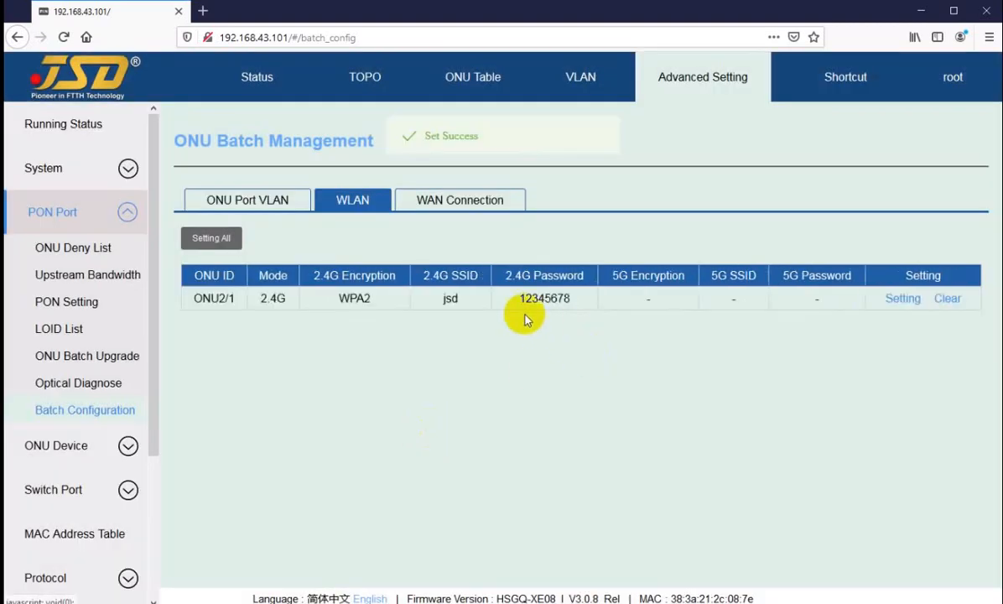
Check the 2.4G password and SSID listed for ONU2/1 in the WLAN table.
drag(519, 299, 566, 299)
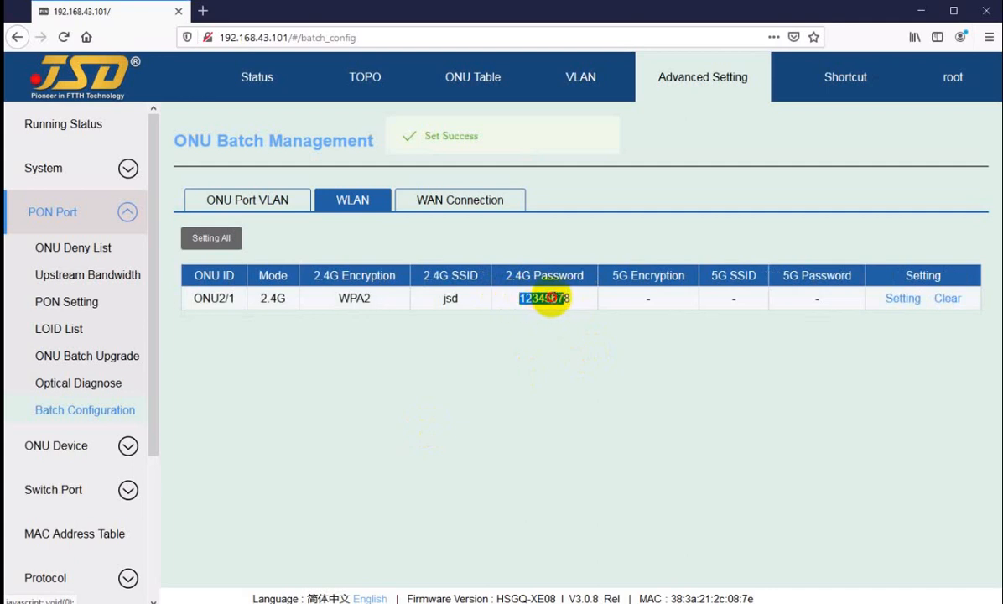
click(549, 302)
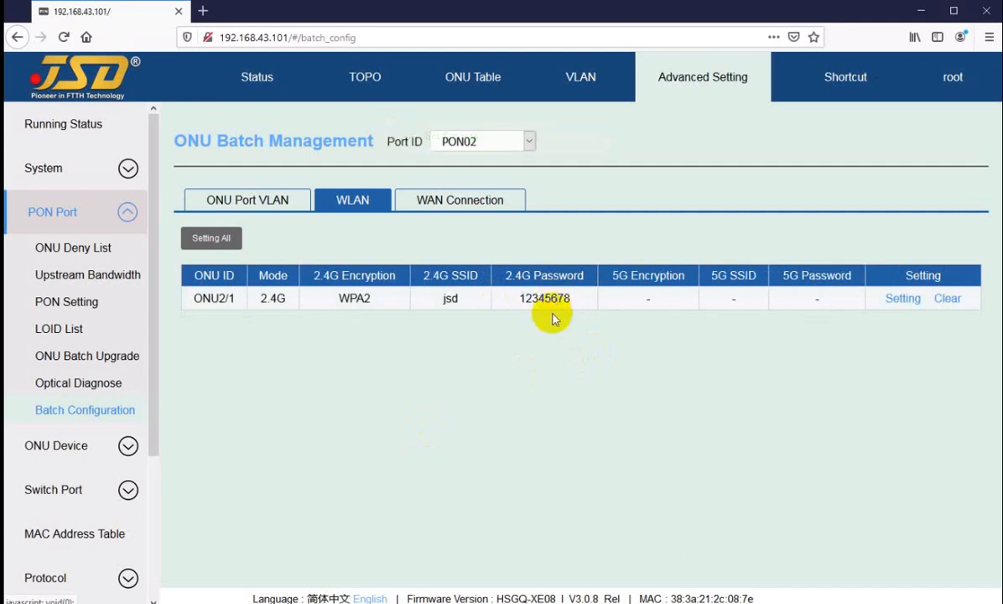
double_click(449, 298)
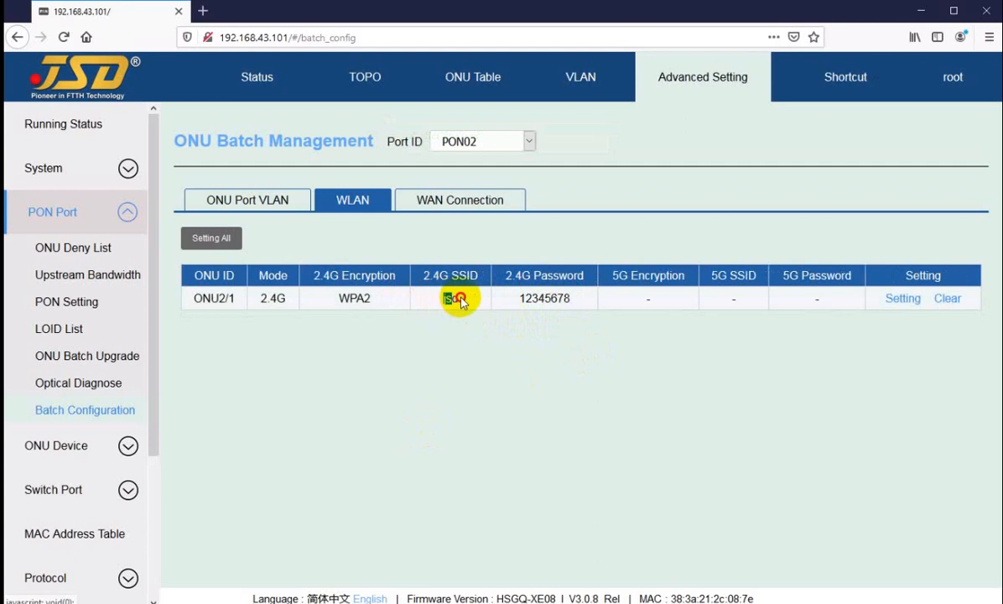
click(537, 300)
click(212, 243)
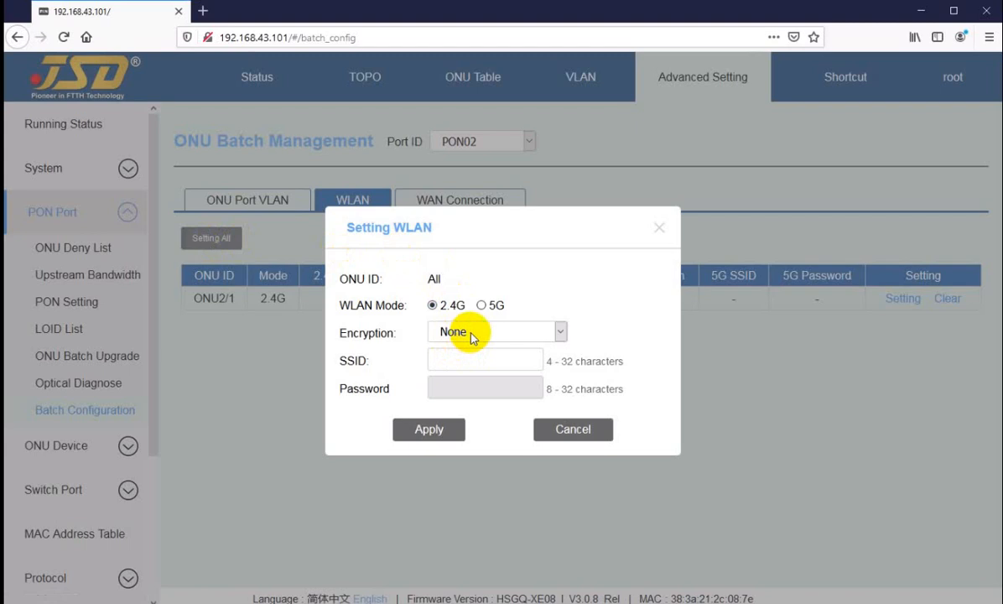
click(474, 336)
click(448, 374)
click(457, 358)
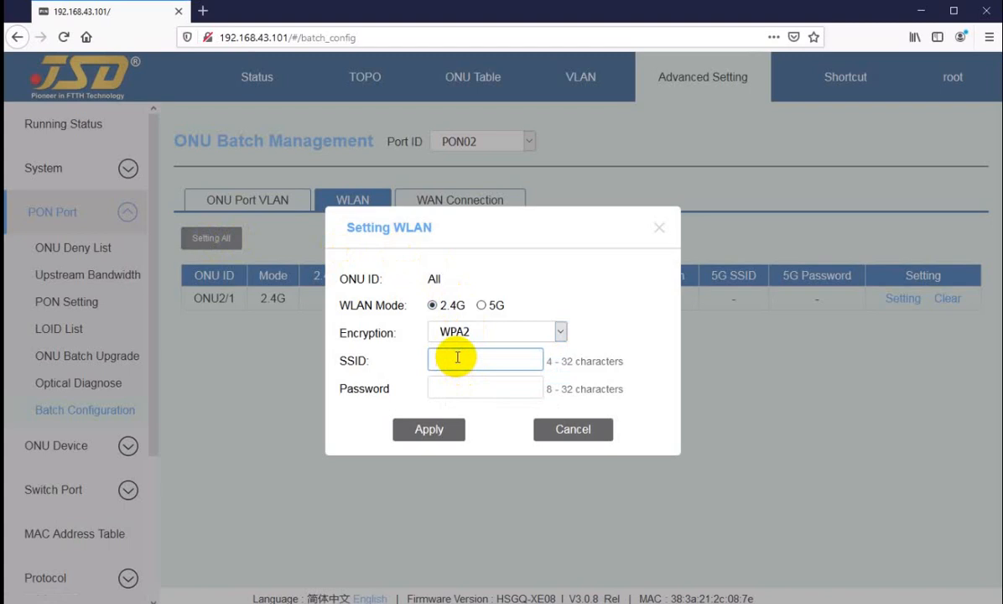
click(573, 429)
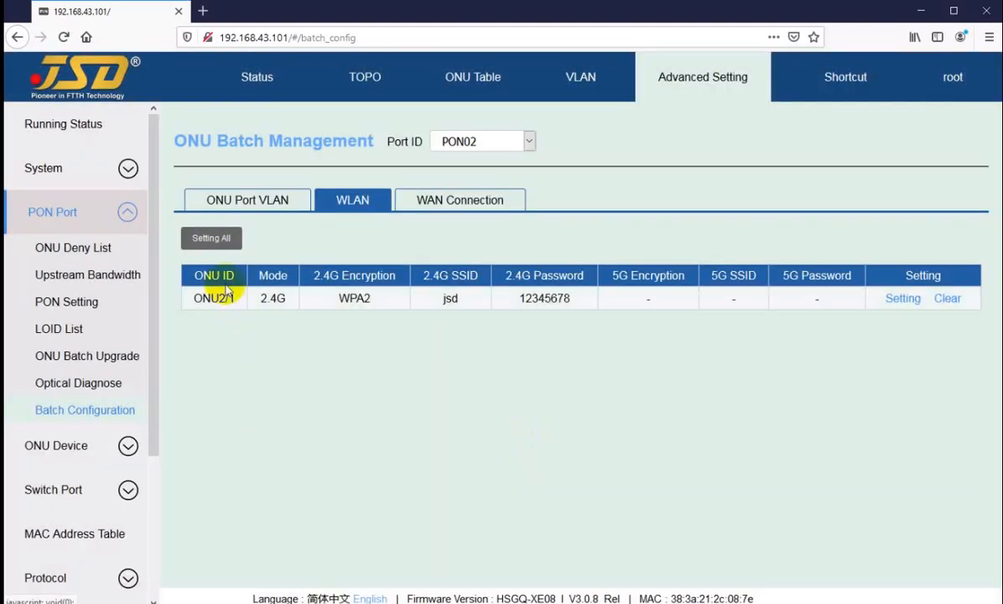
drag(217, 298, 288, 299)
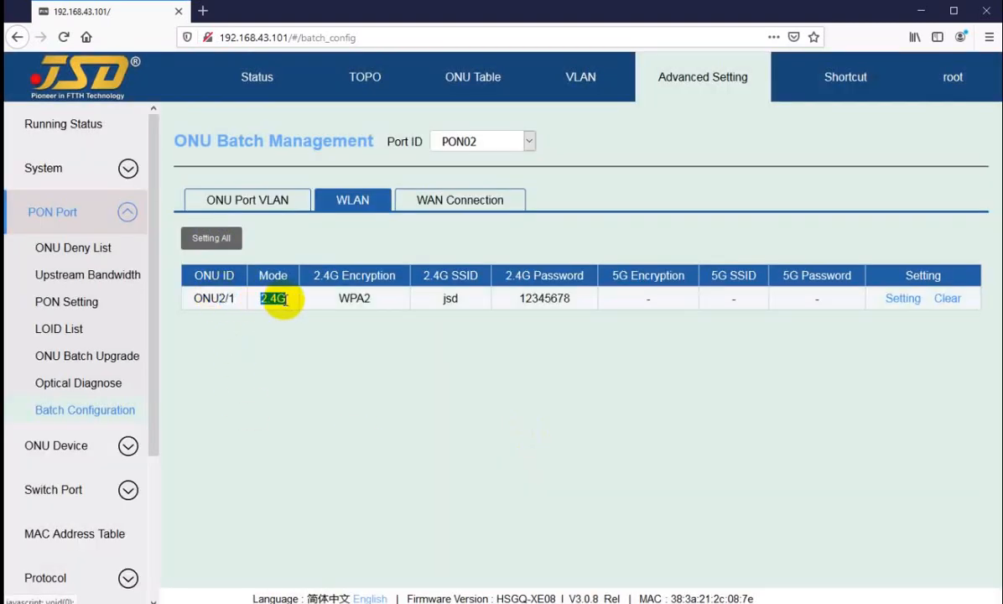
click(287, 299)
Apply a 2.4G WLAN setting with WPA2 encryption, SSID jsd and a Wi-Fi password to all ONUs on PON02.
click(211, 239)
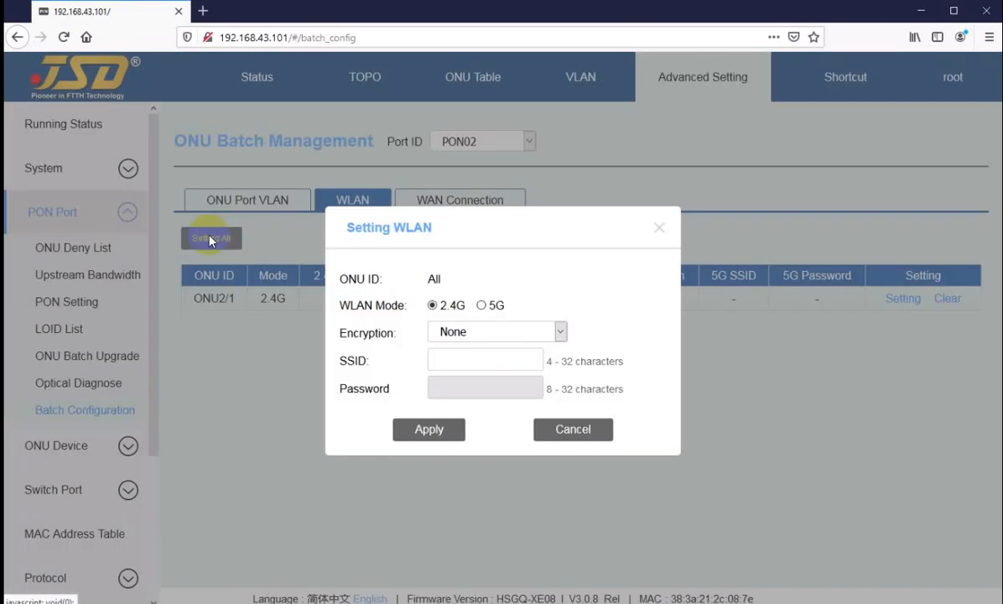
click(457, 333)
click(461, 378)
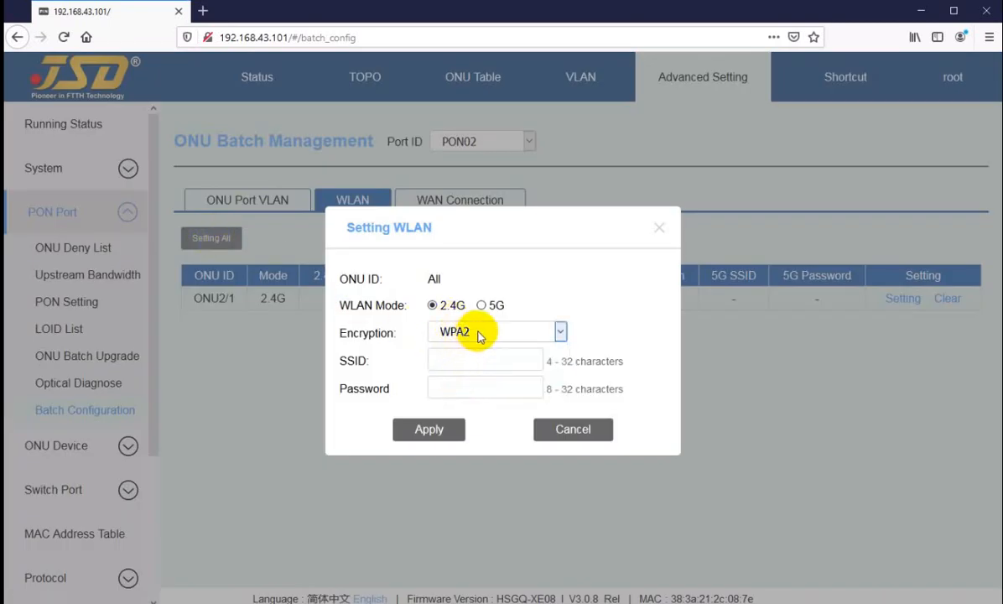
click(447, 358)
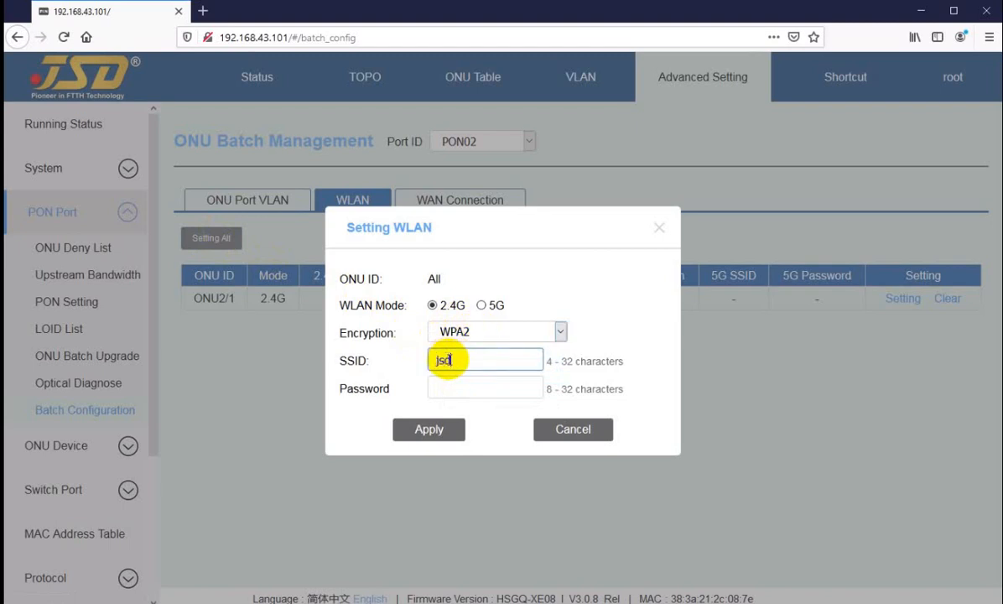
click(452, 388)
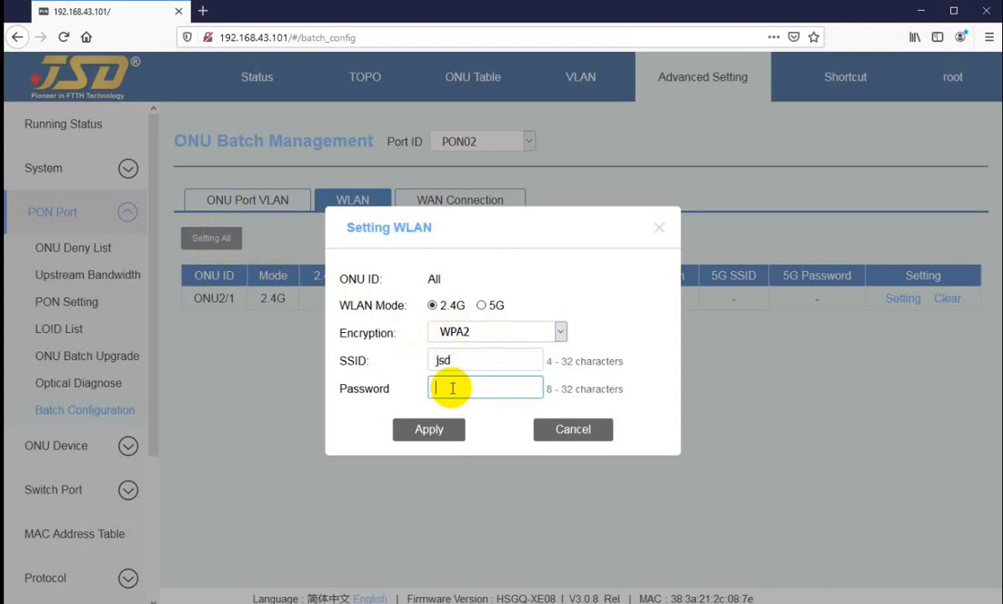
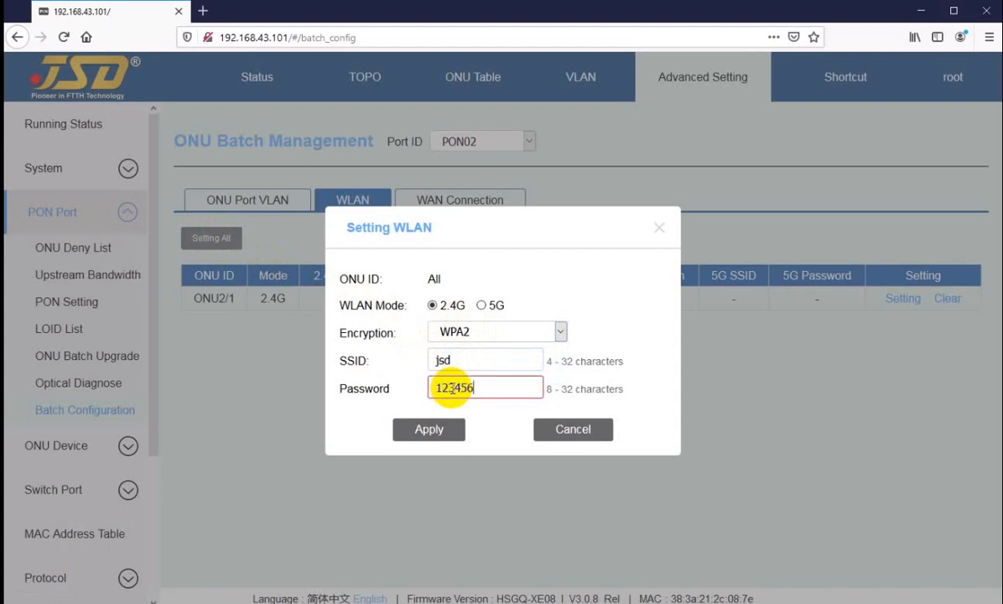
click(426, 432)
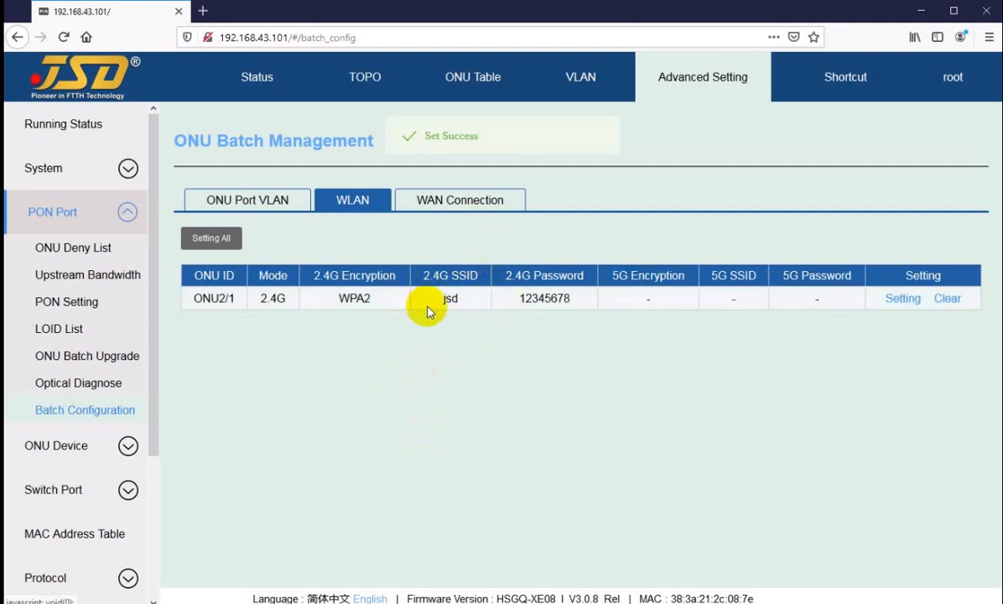
drag(444, 299, 463, 307)
click(464, 303)
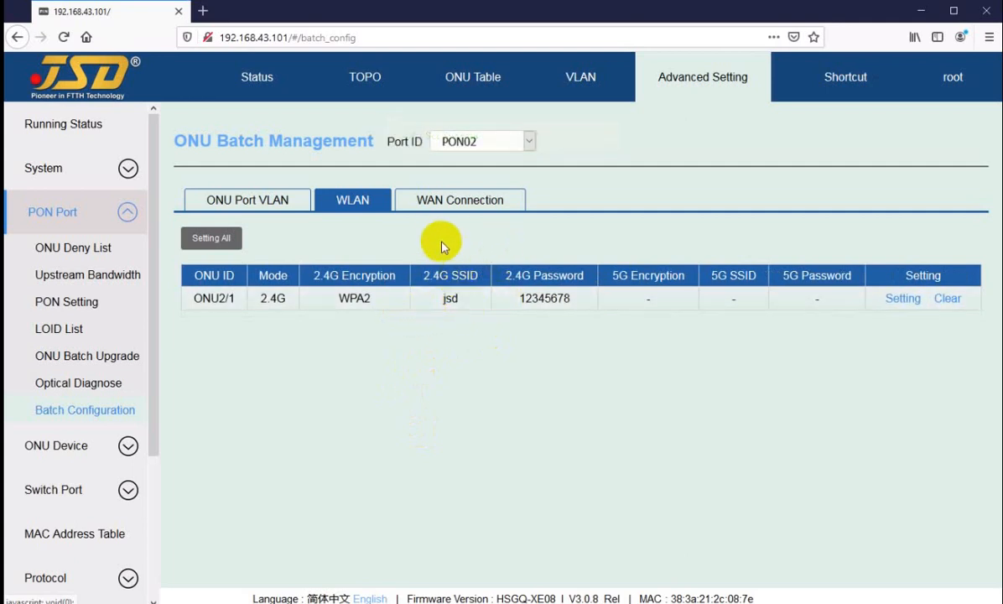
Show PON02's WAN Connection batch settings and check how many connections are configured on ONU02/01.
click(457, 204)
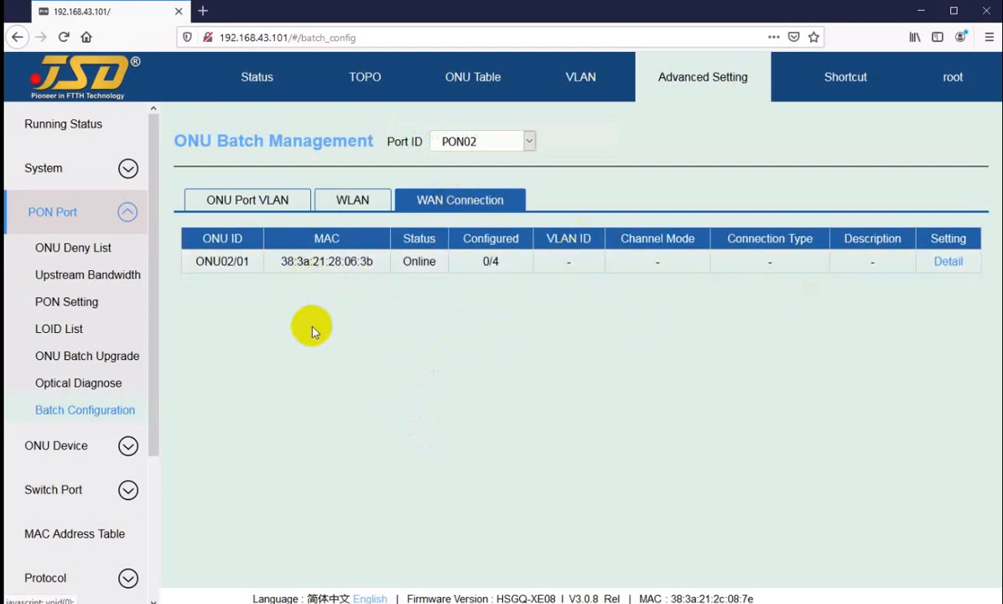
drag(482, 262, 499, 264)
click(481, 328)
click(476, 333)
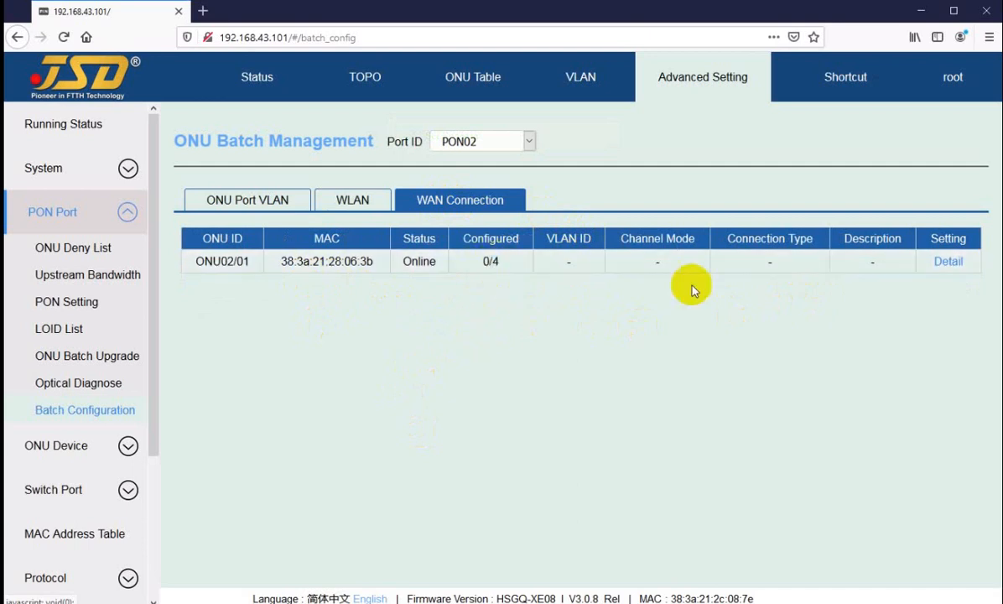
Start a new WAN connection for ONU02/01 and name it jsd- followed by the customer's first name.
click(947, 263)
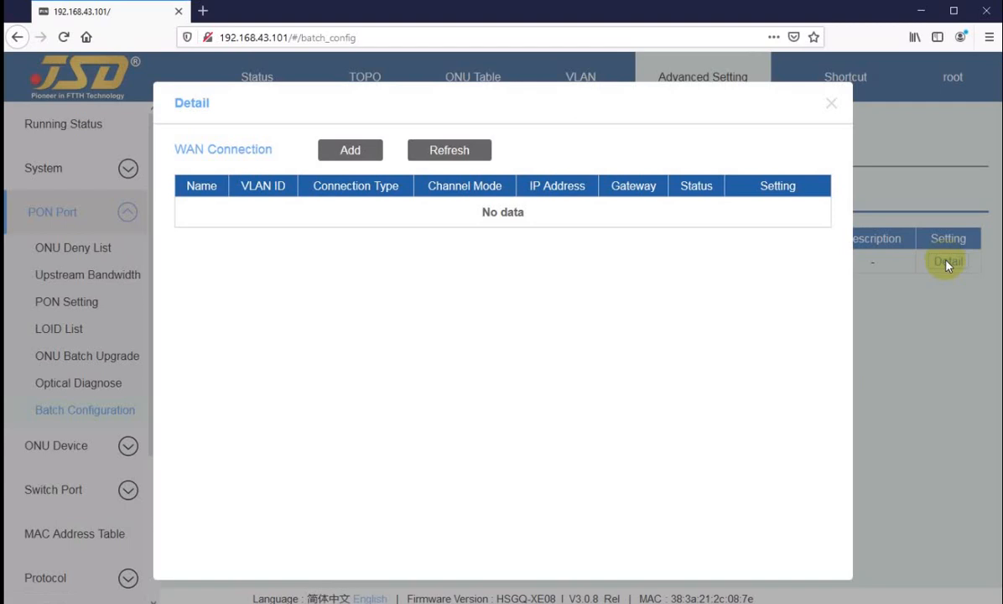
click(335, 152)
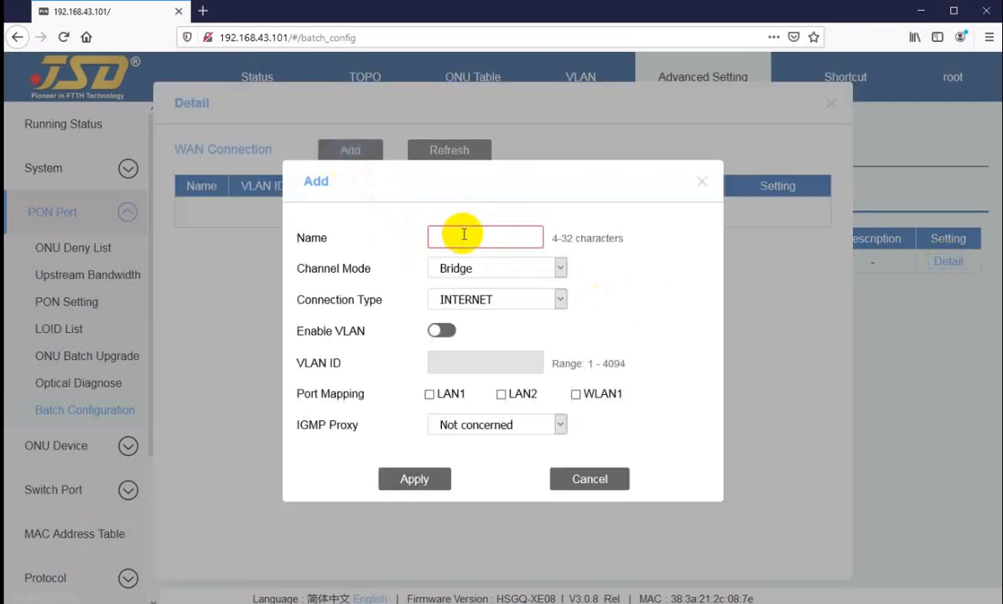
click(466, 236)
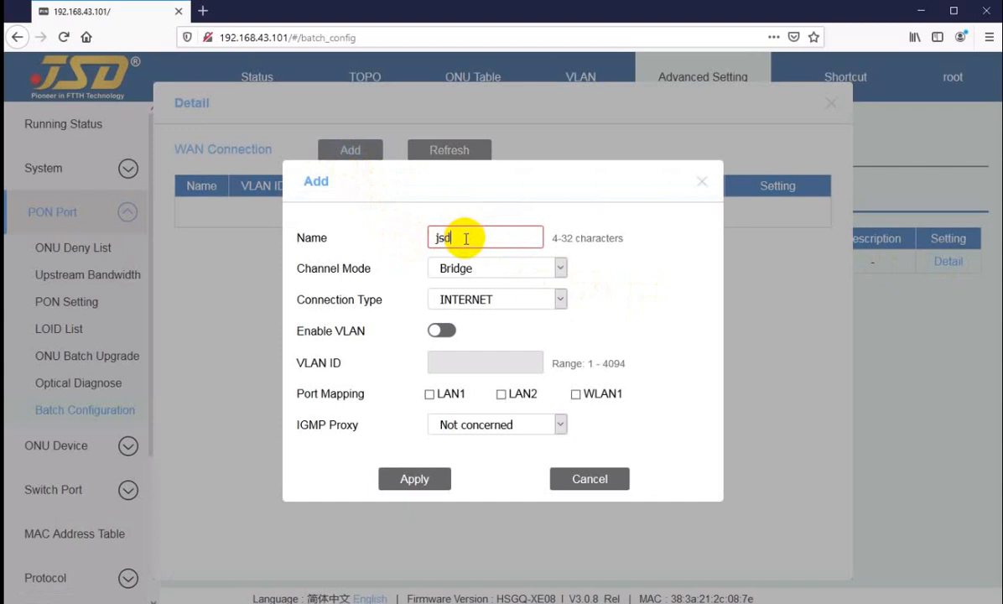
click(477, 268)
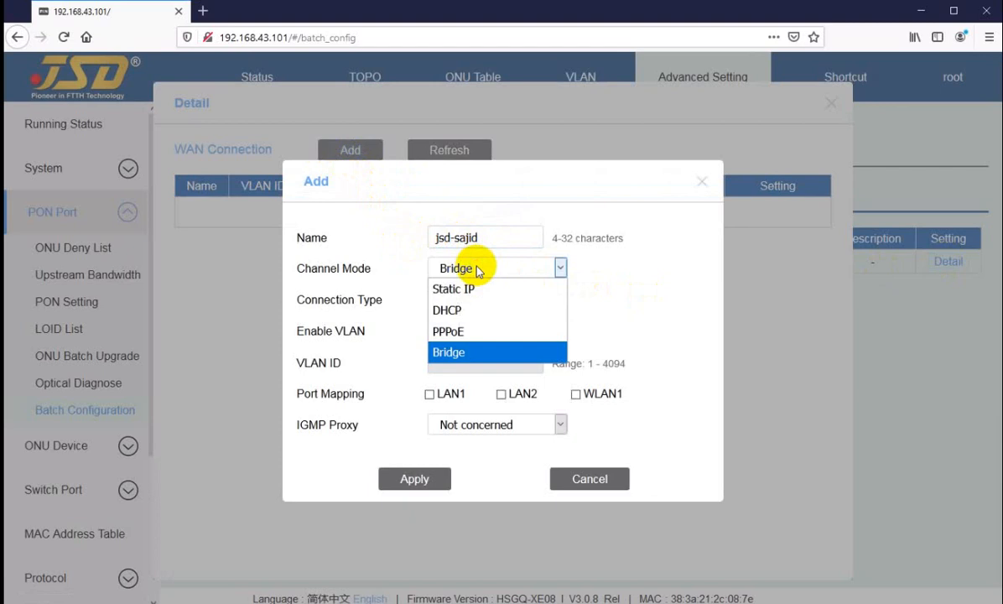
drag(485, 238, 453, 238)
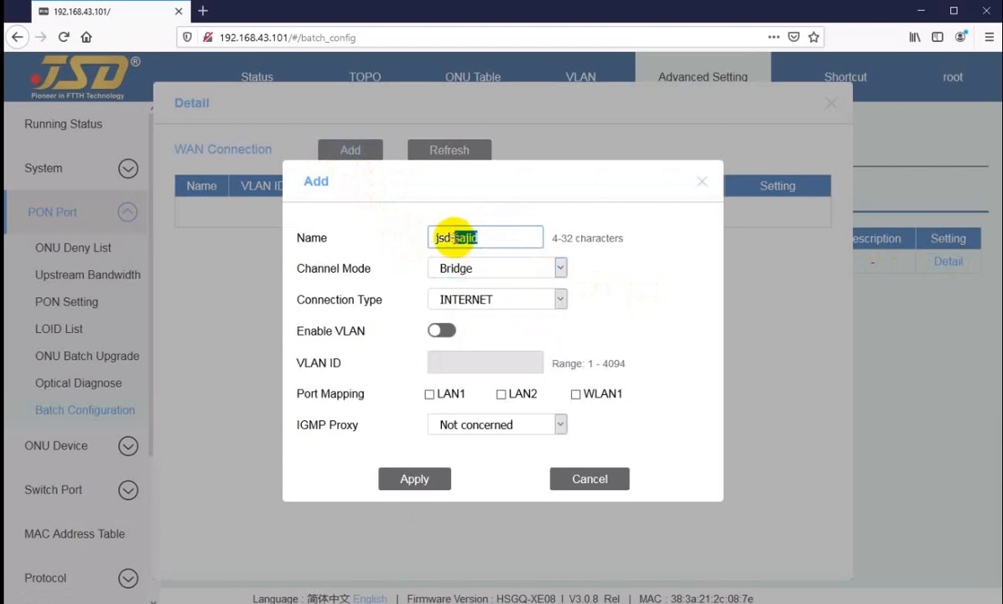
text(rfan)
Set the WAN connection's channel mode to PPPoE and keep INTERNET as its connection type.
click(484, 267)
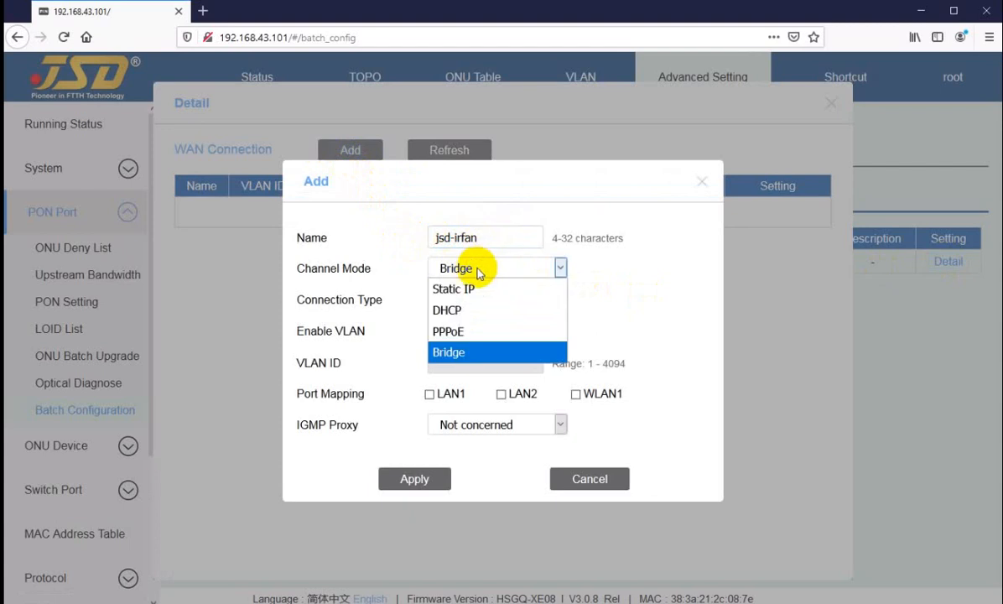
click(460, 334)
click(477, 209)
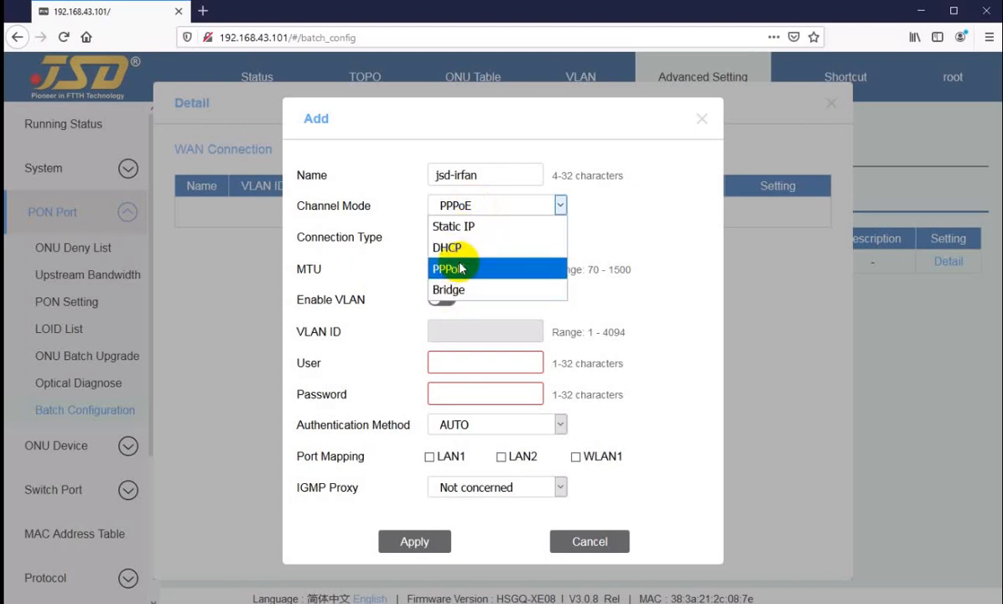
click(459, 268)
click(455, 238)
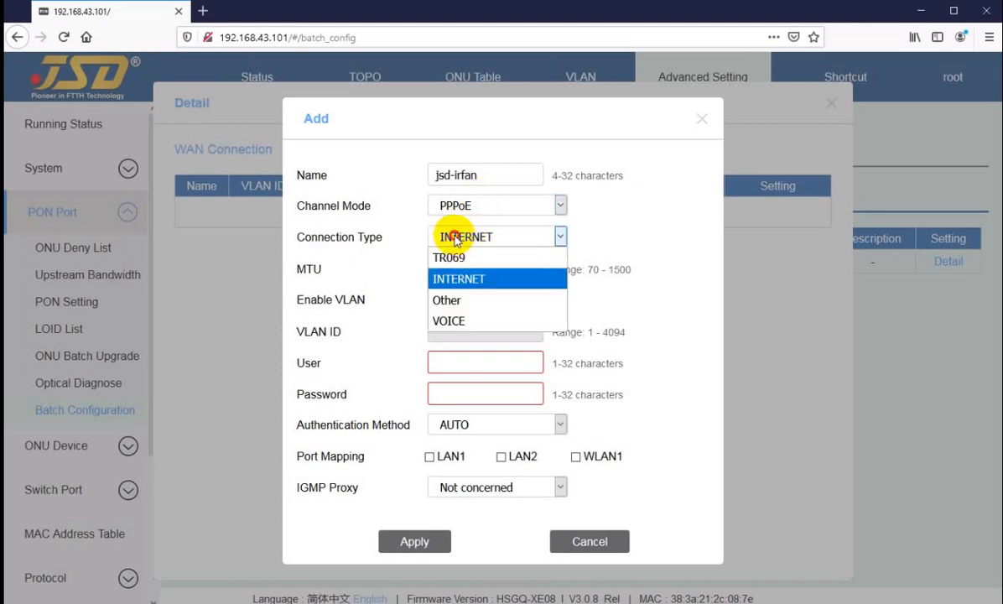
click(455, 240)
Set the WAN connection's MTU to 1480 and enable VLAN with VLAN ID 3013.
drag(455, 270, 417, 268)
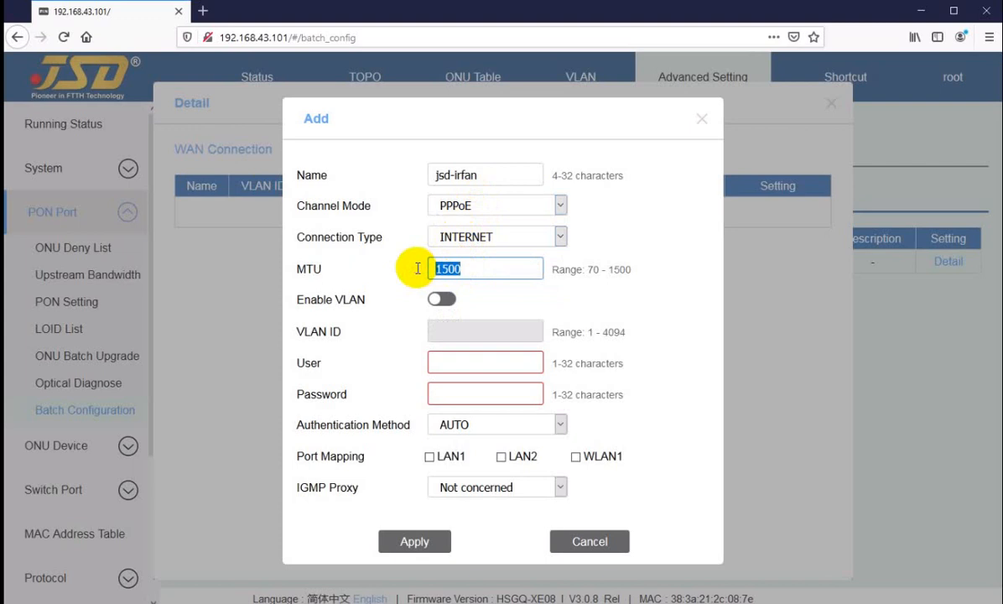
text(148)
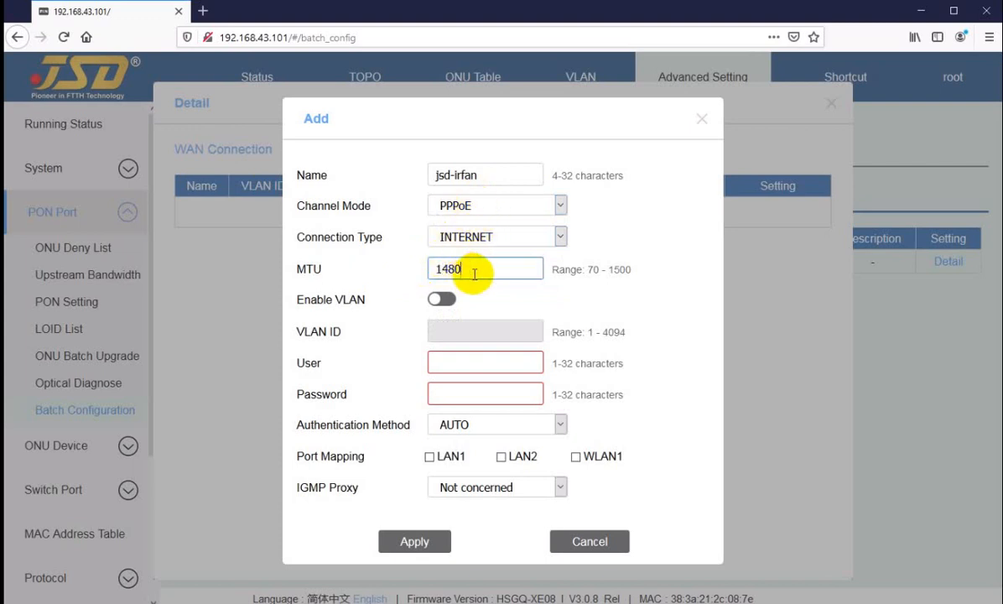
click(473, 270)
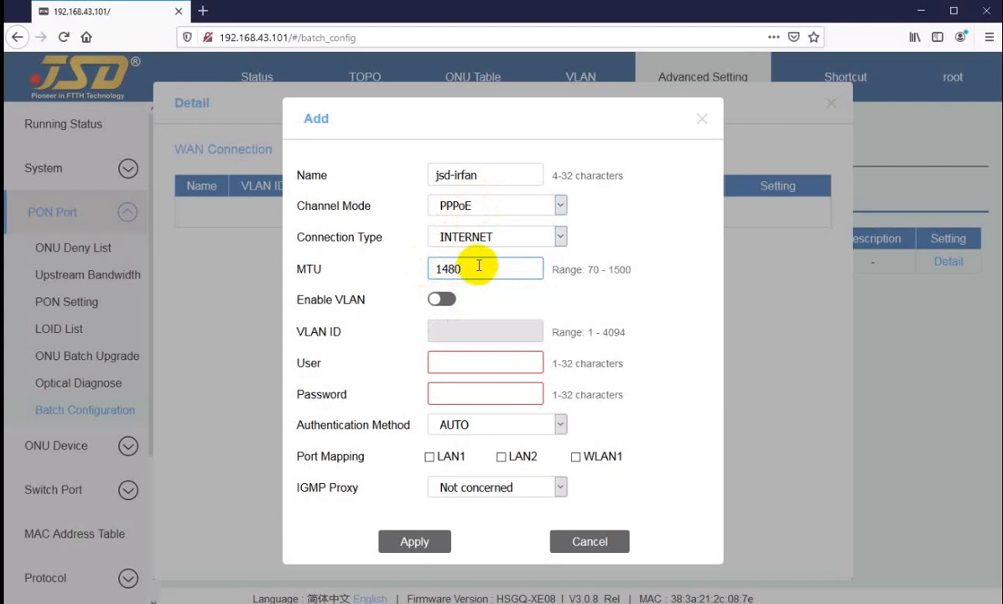
click(439, 300)
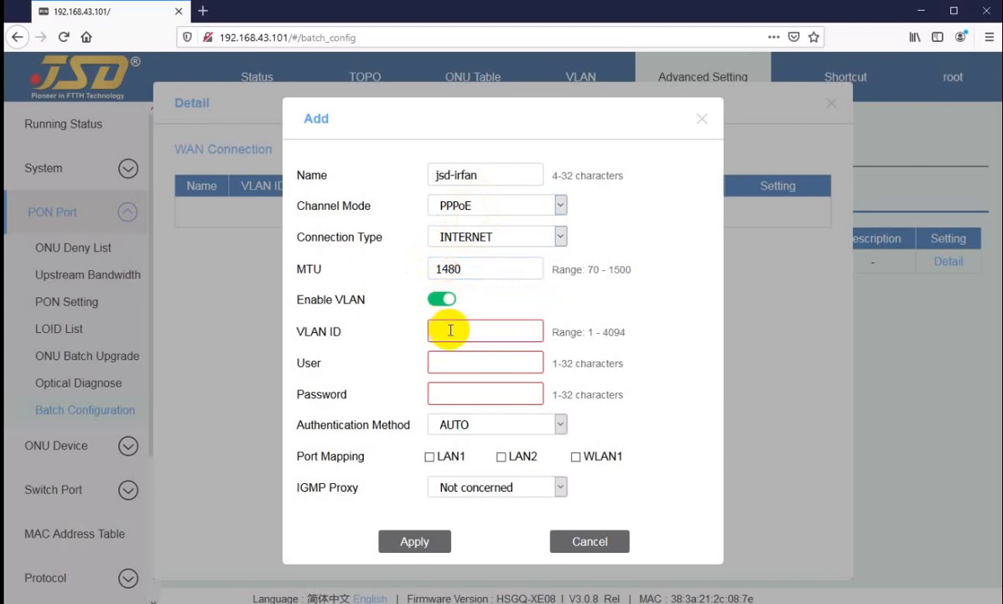
click(454, 333)
text(3013)
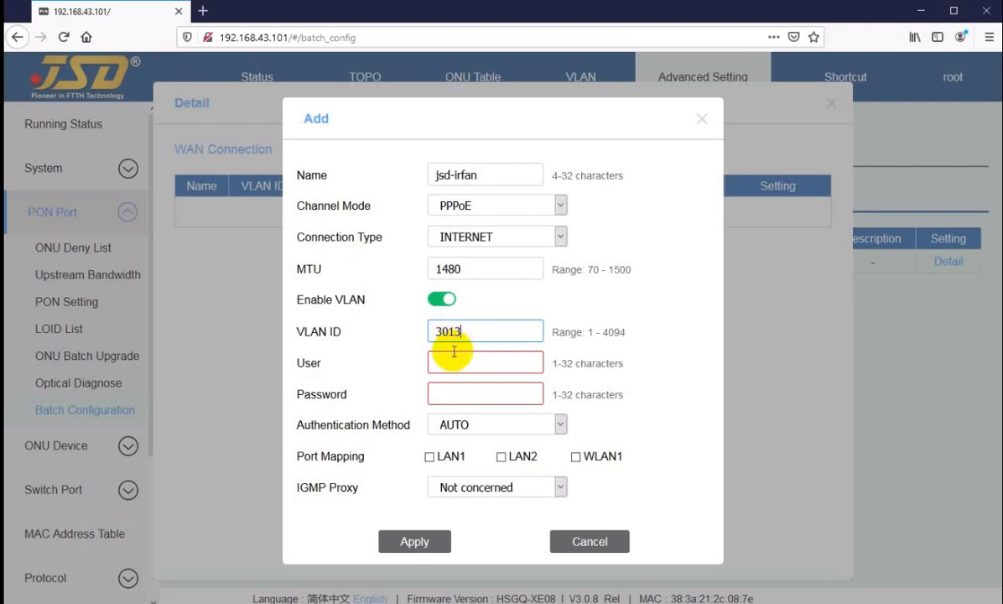
Enter the PPPoE user name and password for the new WAN connection.
click(454, 363)
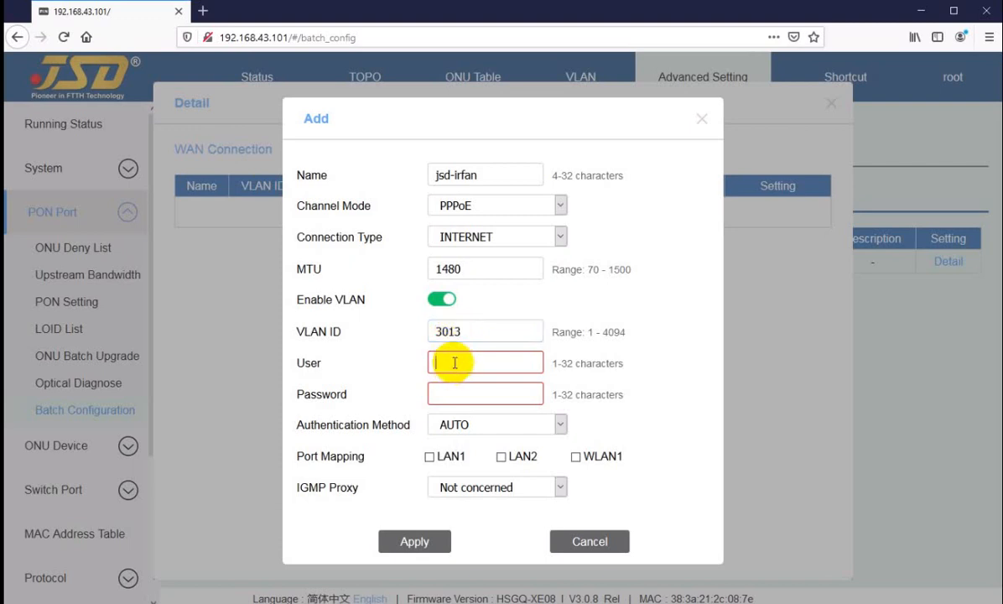
text(irfan)
key(Tab)
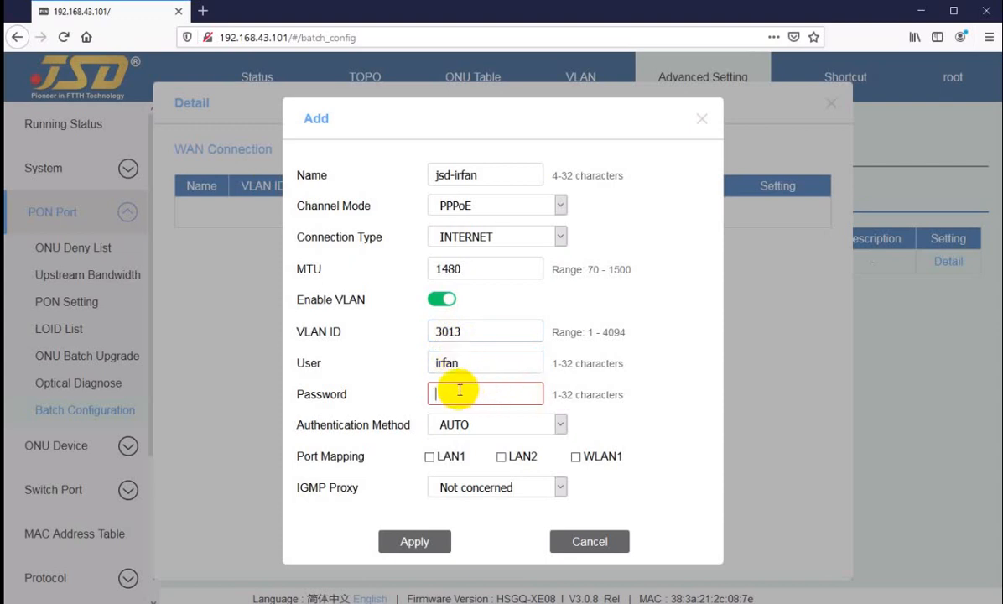
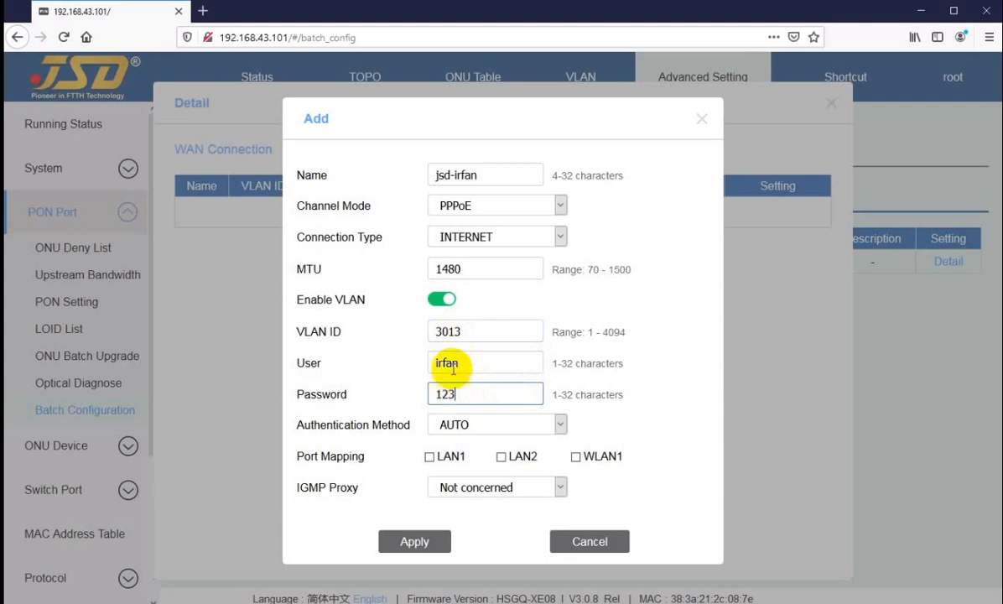
Map the WAN connection to LAN1, LAN2 and WLAN1, and apply it.
click(428, 456)
click(502, 456)
click(576, 460)
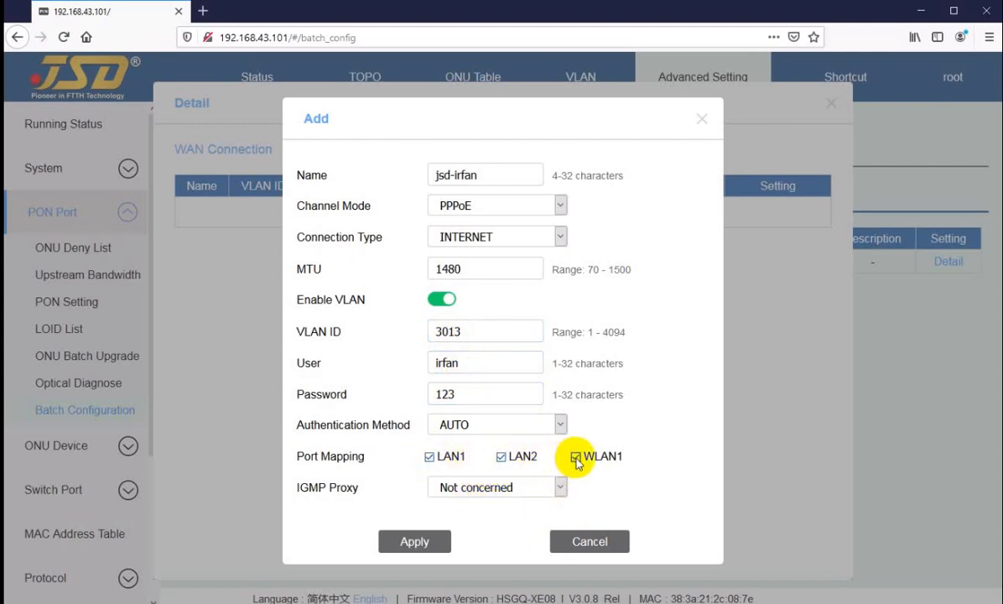
click(405, 544)
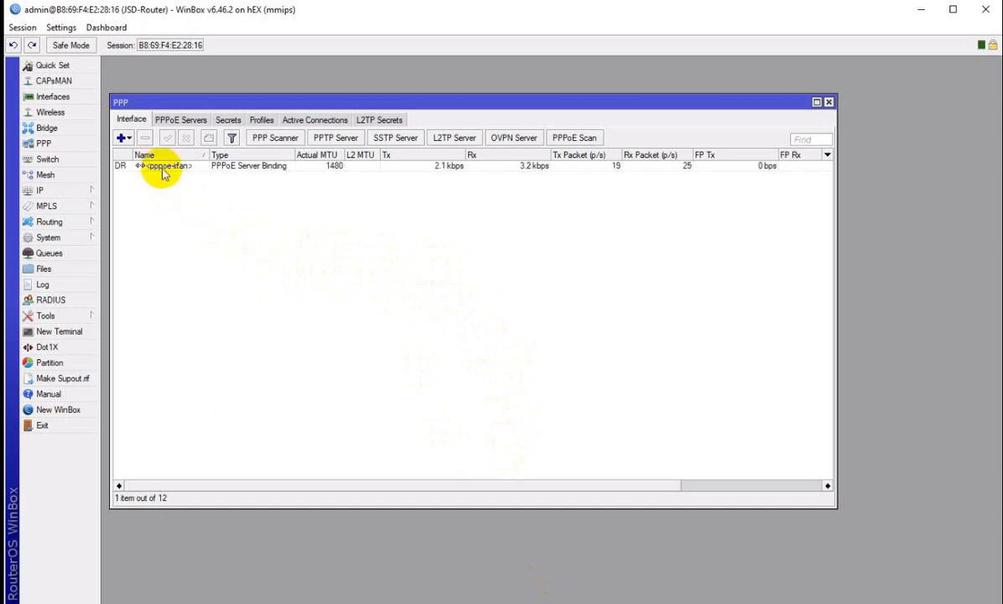
Check the new PPPoE session in WinBox, return to the OLT page in Firefox and check the connection's refreshed IP address and gateway.
click(161, 167)
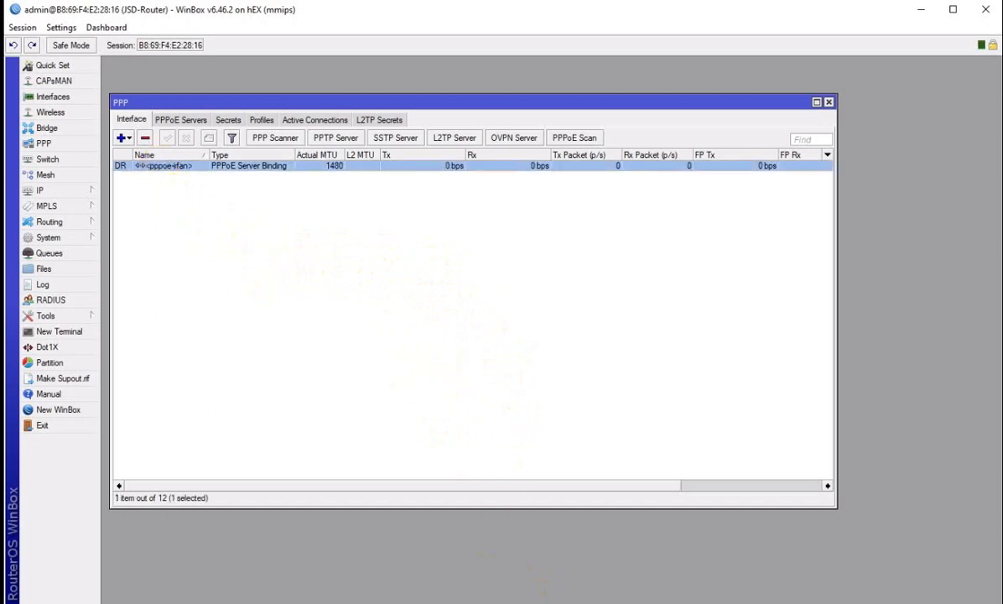
key(alt+Tab)
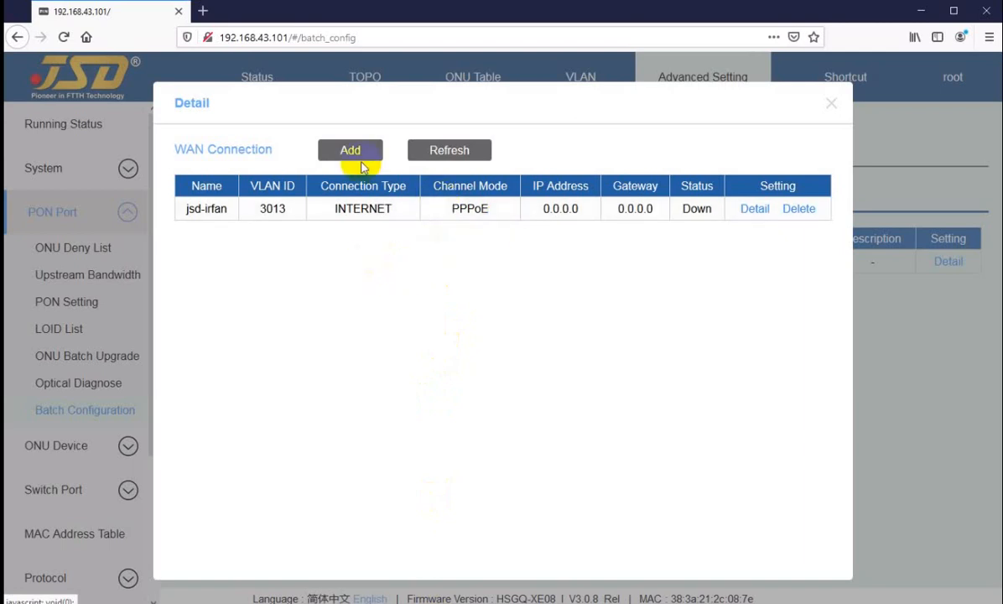
click(452, 152)
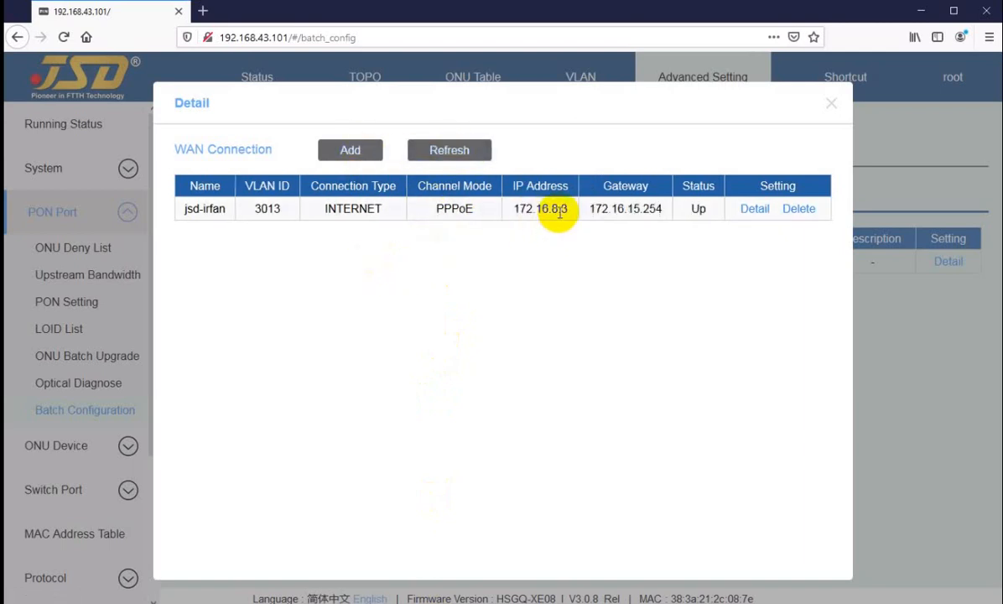
double_click(521, 209)
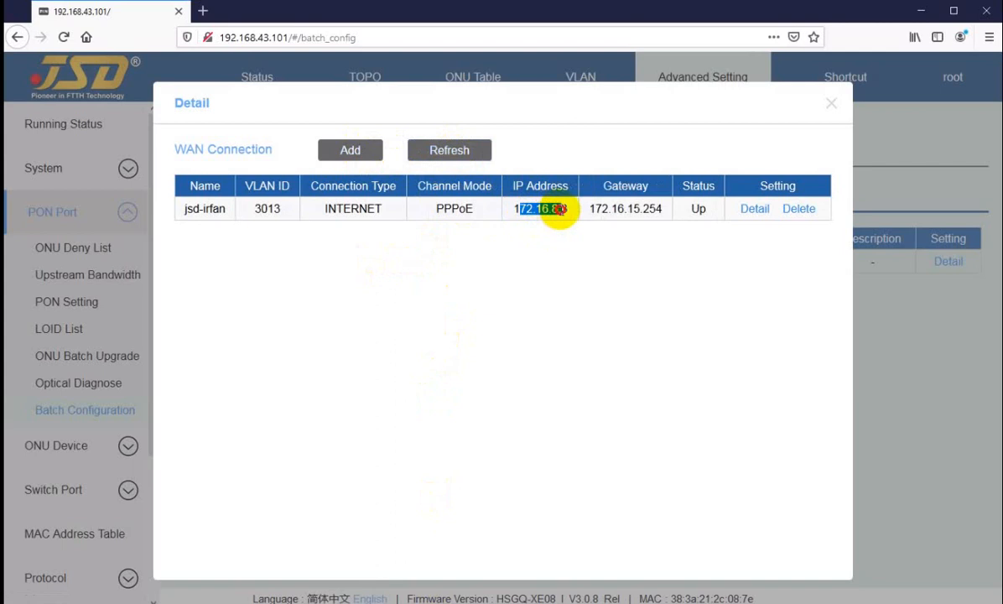
click(598, 209)
double_click(598, 209)
click(625, 209)
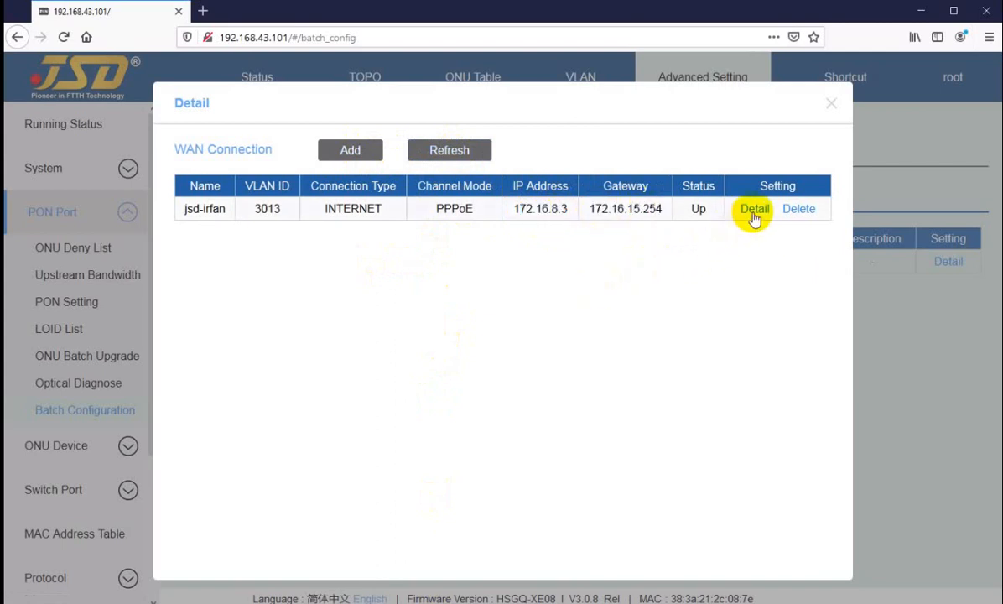
click(830, 106)
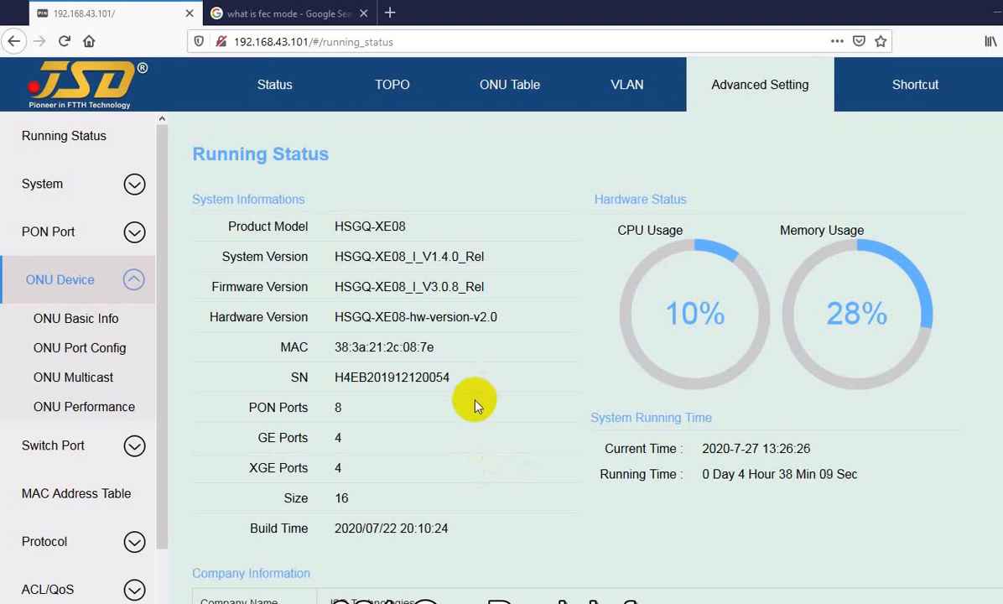
Show the ONU Basic Info of ONU2/1 on PON02 and examine its ONU ID and authentication mode.
click(67, 325)
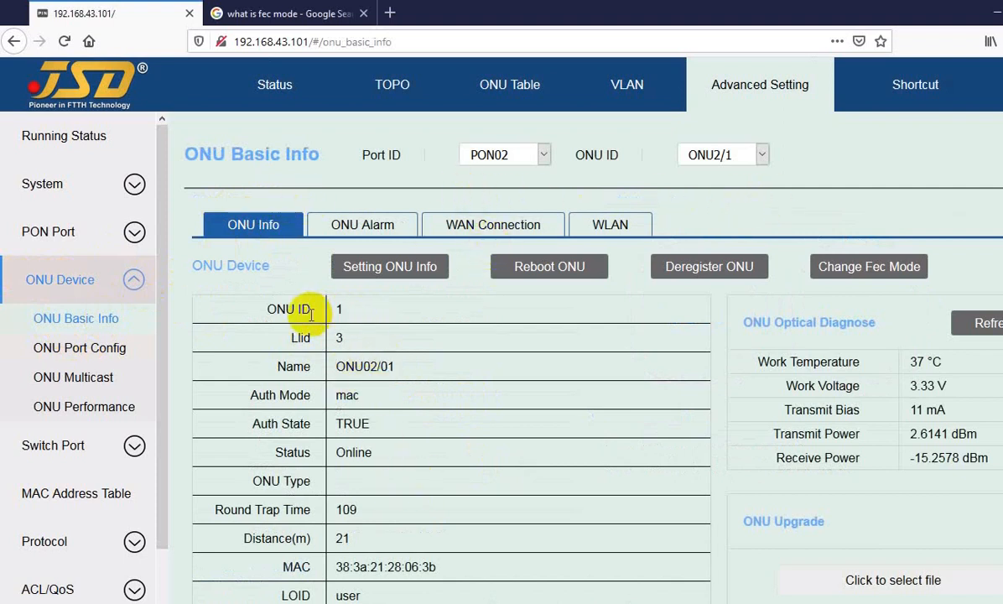
drag(275, 309, 286, 307)
click(311, 332)
scroll(392, 364, down, 3)
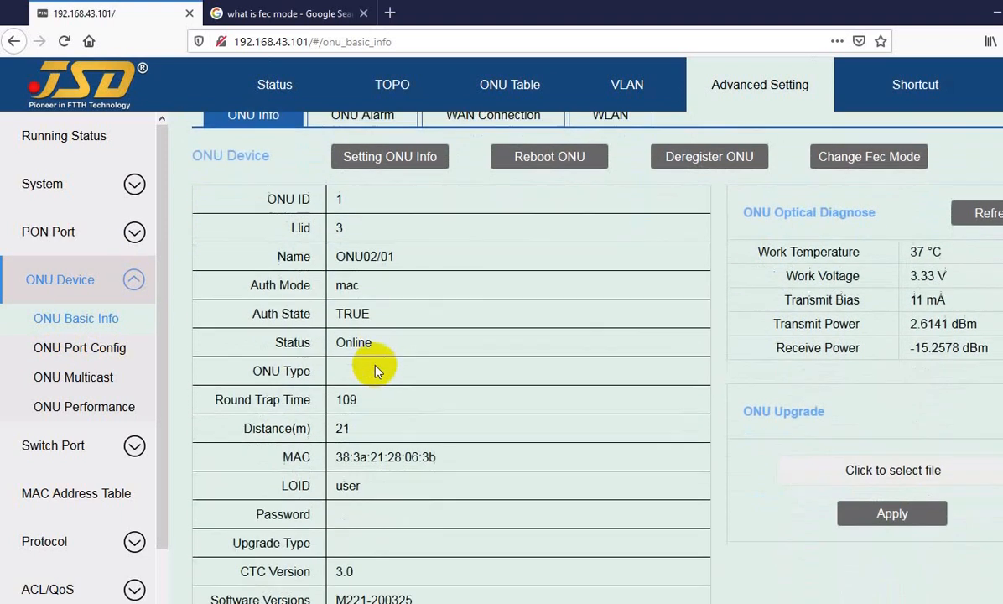
scroll(378, 371, down, 1)
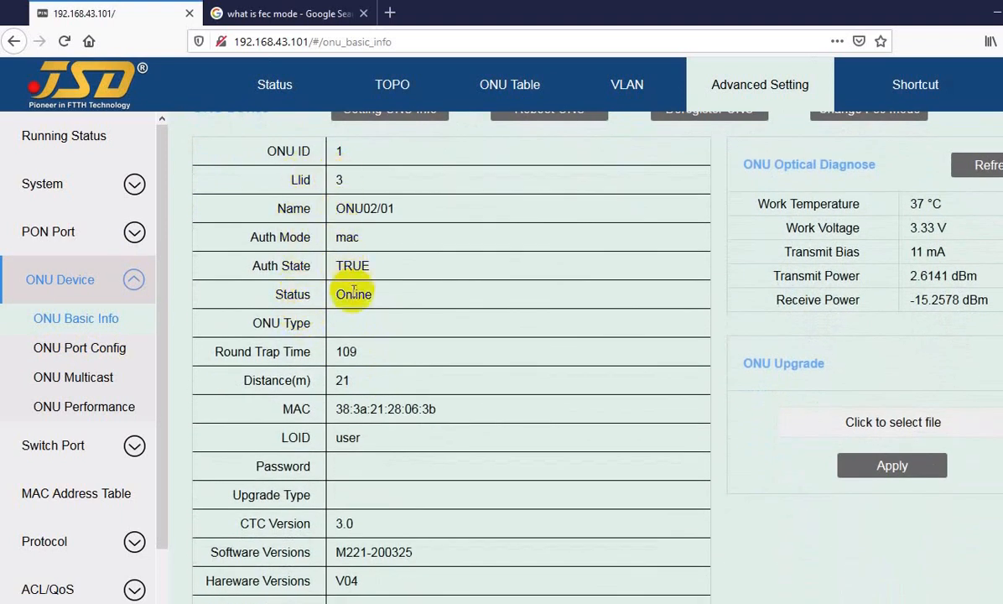
double_click(347, 238)
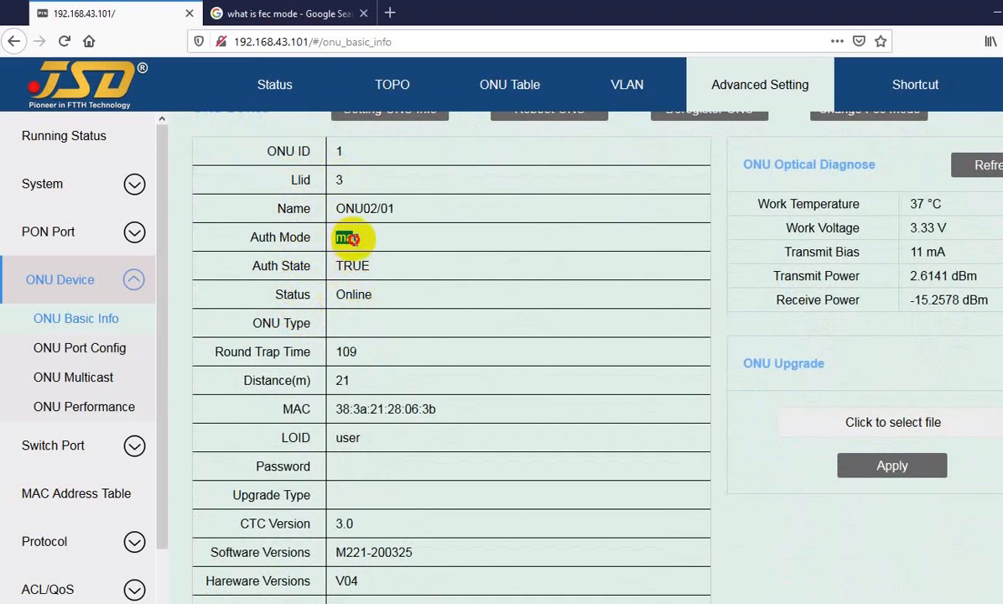
click(359, 238)
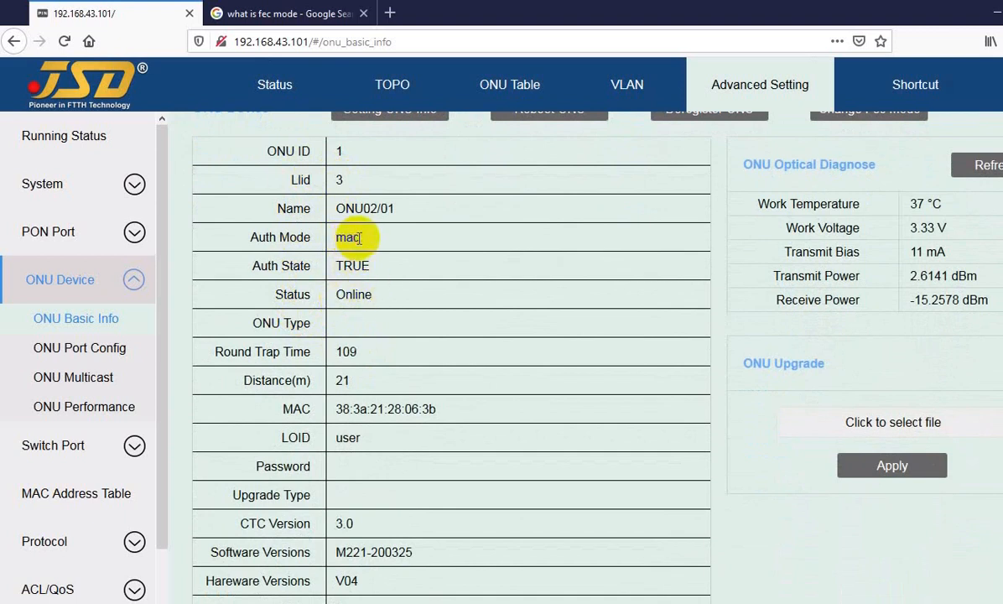
Check the MAC address, LOID and distance listed for ONU2/1.
drag(336, 410, 349, 437)
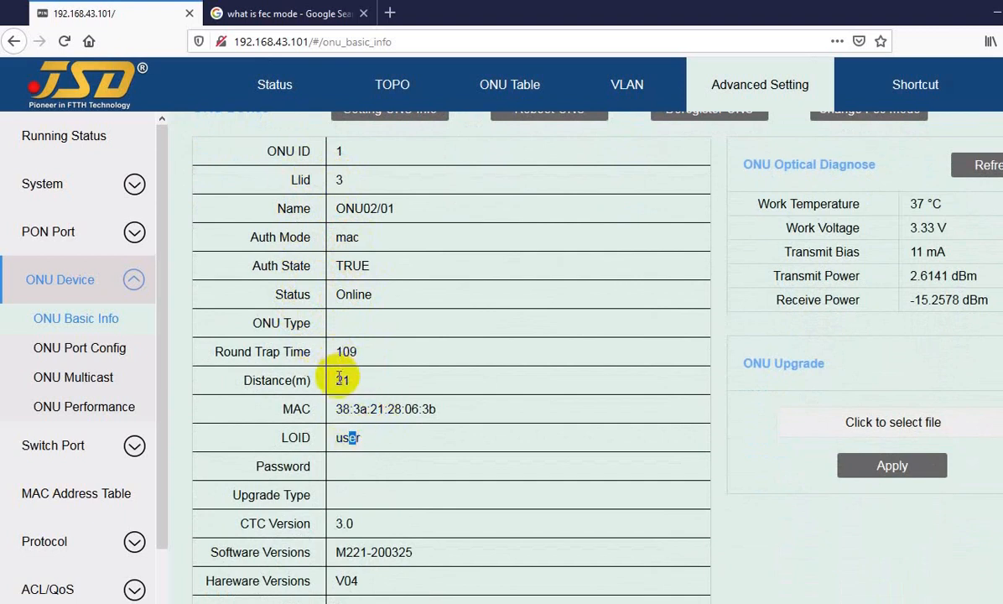
drag(336, 380, 346, 382)
click(365, 383)
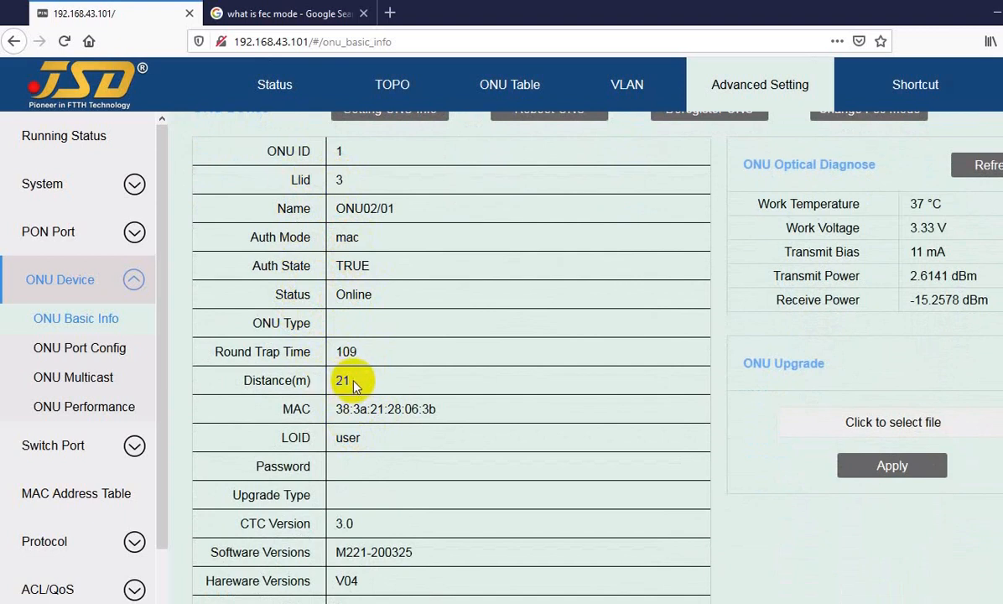
Examine ONU2/1's version, vendor and chip details, device type, port types and supported features.
scroll(358, 495, down, 3)
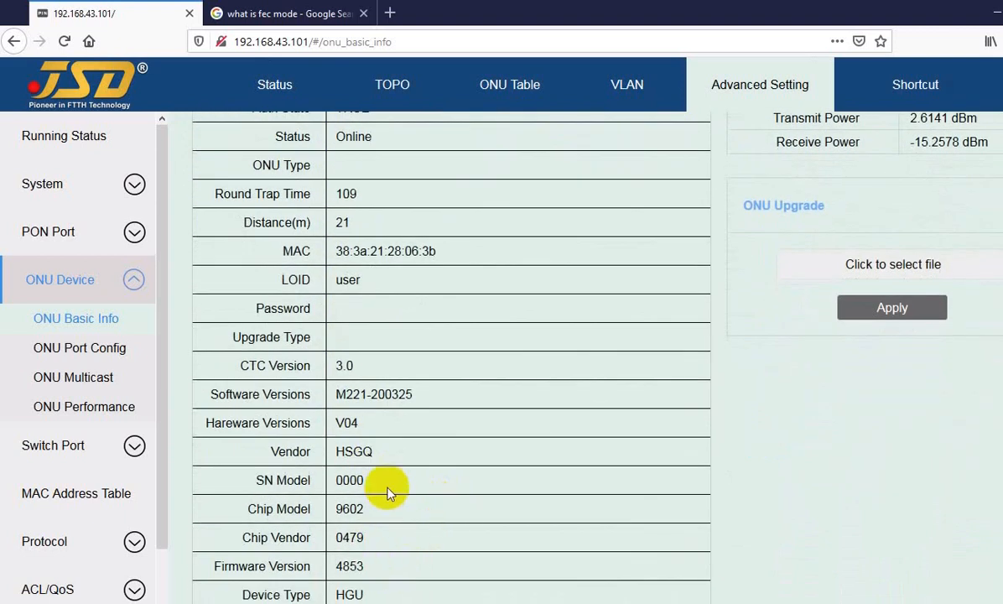
scroll(385, 488, down, 3)
drag(335, 437, 354, 437)
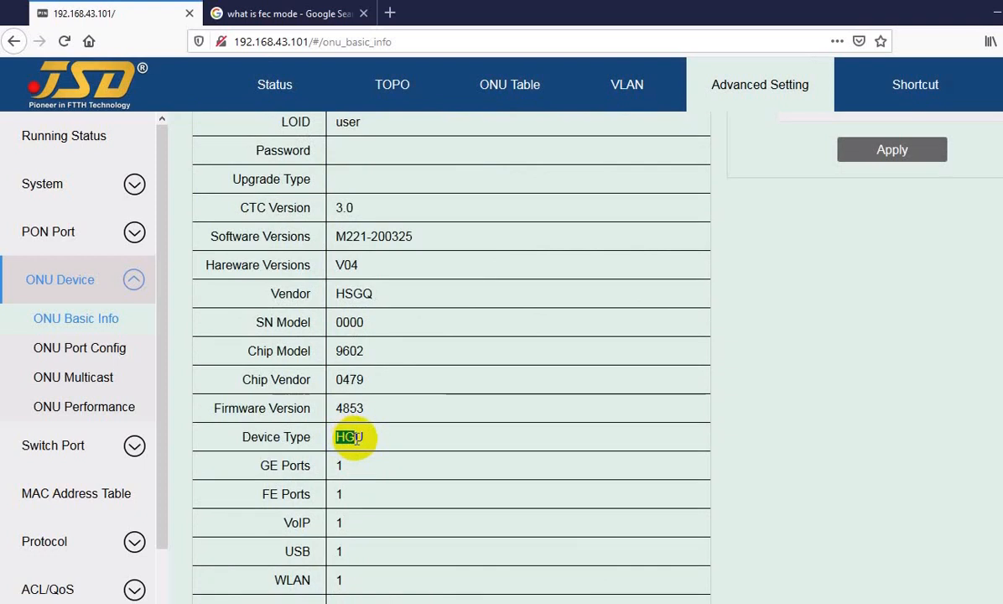
click(352, 437)
scroll(392, 440, down, 2)
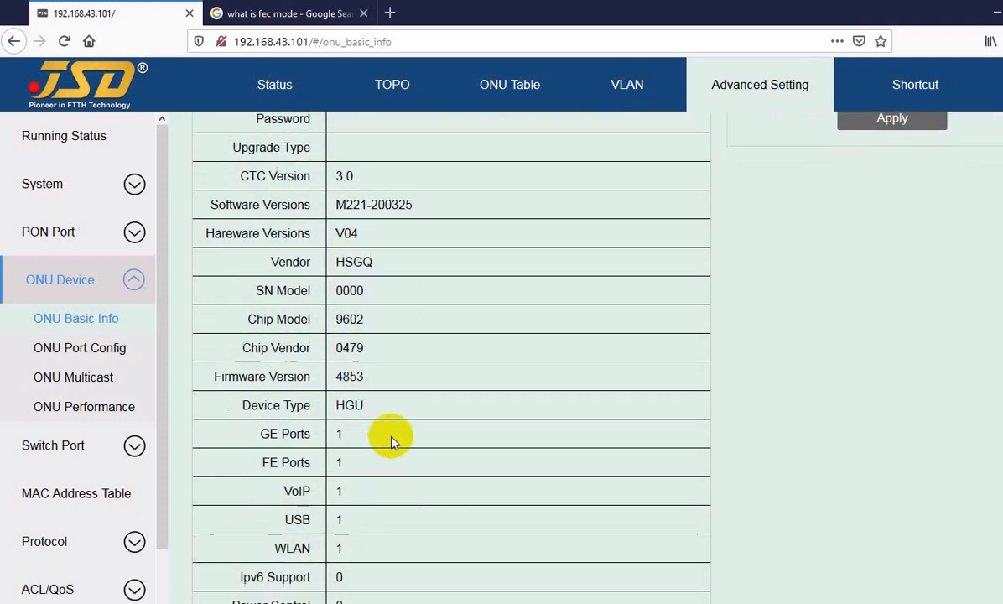
scroll(381, 465, down, 1)
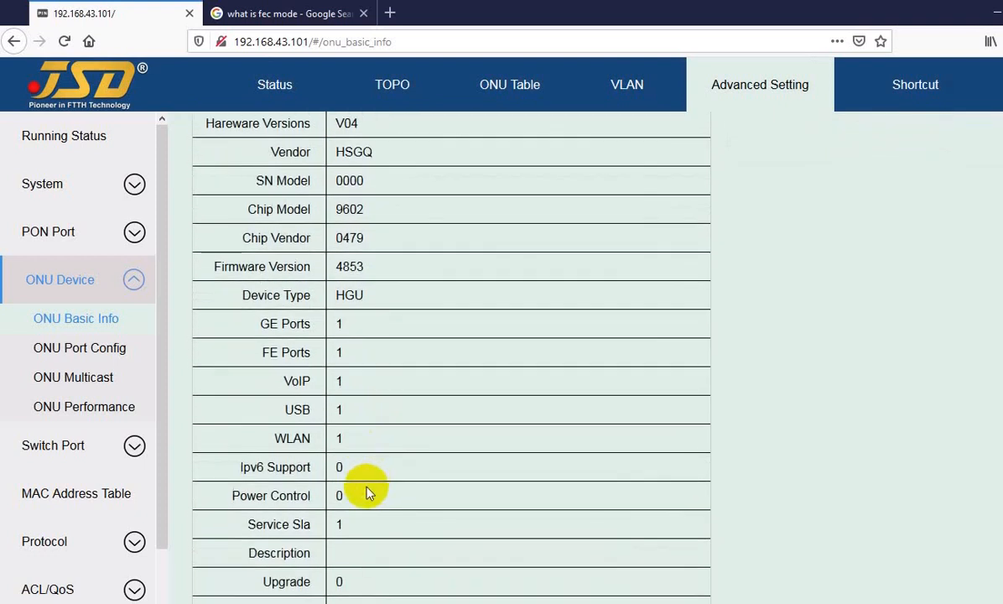
Show the basic info of ONU2/2 on PON02, followed by that of the ONU on PON01.
scroll(366, 488, up, 2)
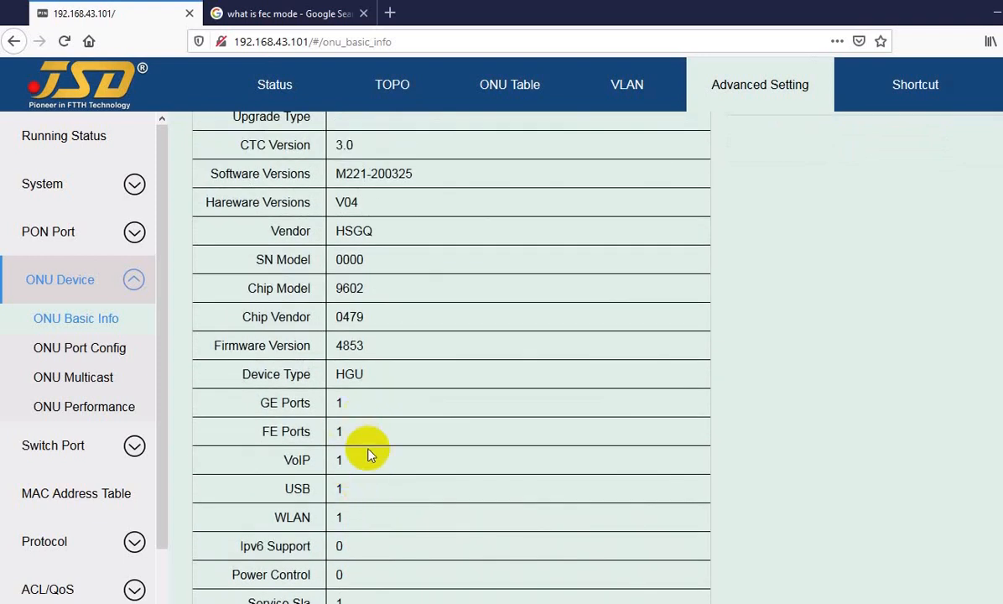
scroll(339, 432, up, 13)
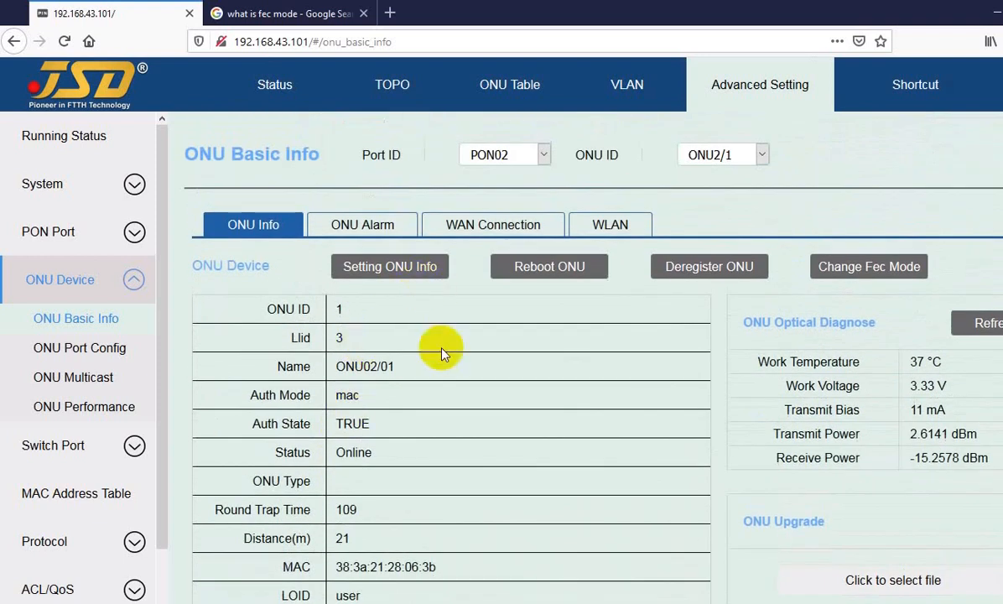
click(740, 162)
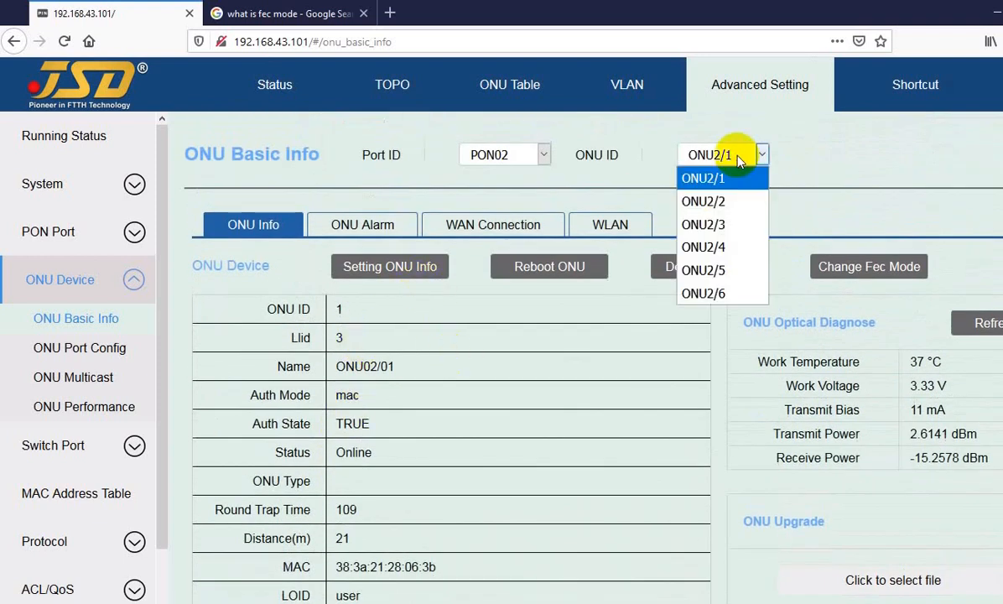
click(725, 205)
click(520, 159)
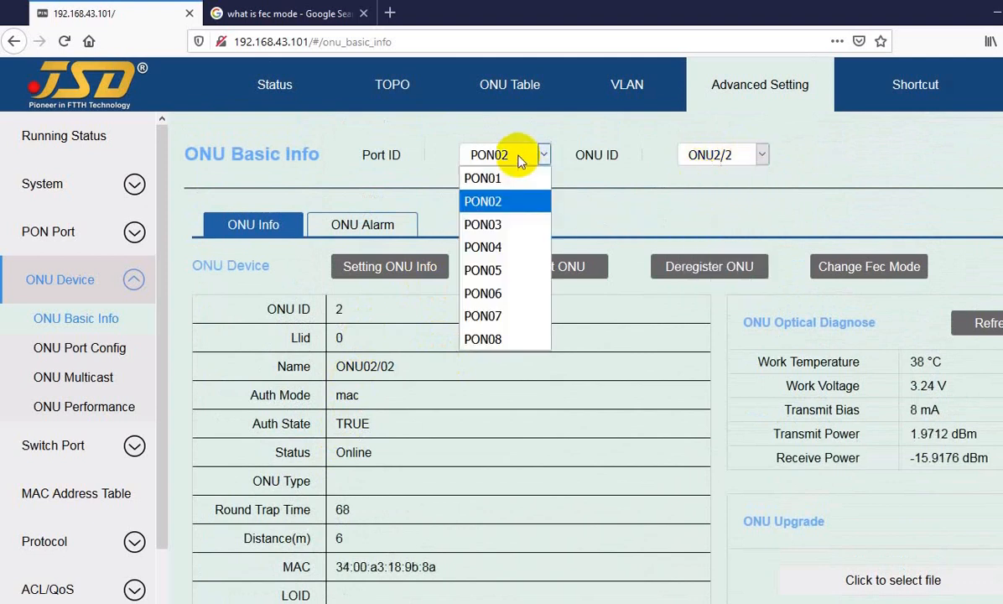
click(510, 177)
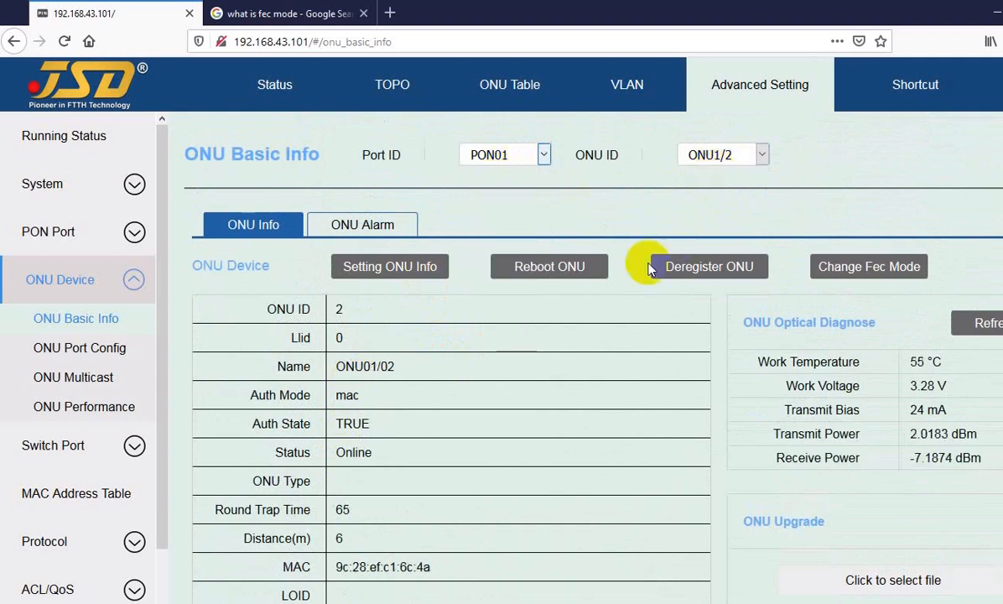
Switch the ONU Basic Info page back to ONU2/1 on PON02.
click(510, 154)
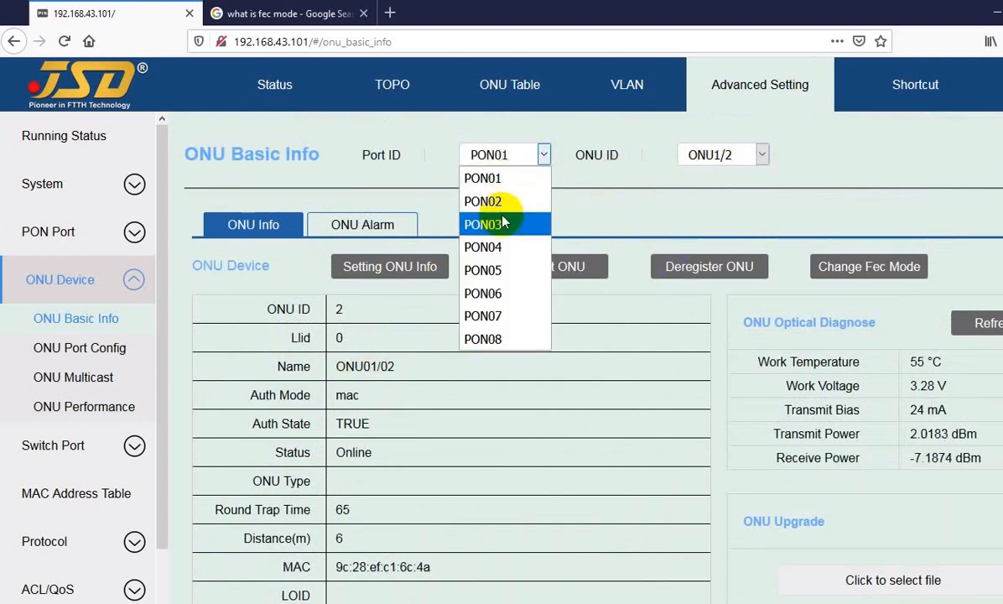
click(490, 201)
click(723, 159)
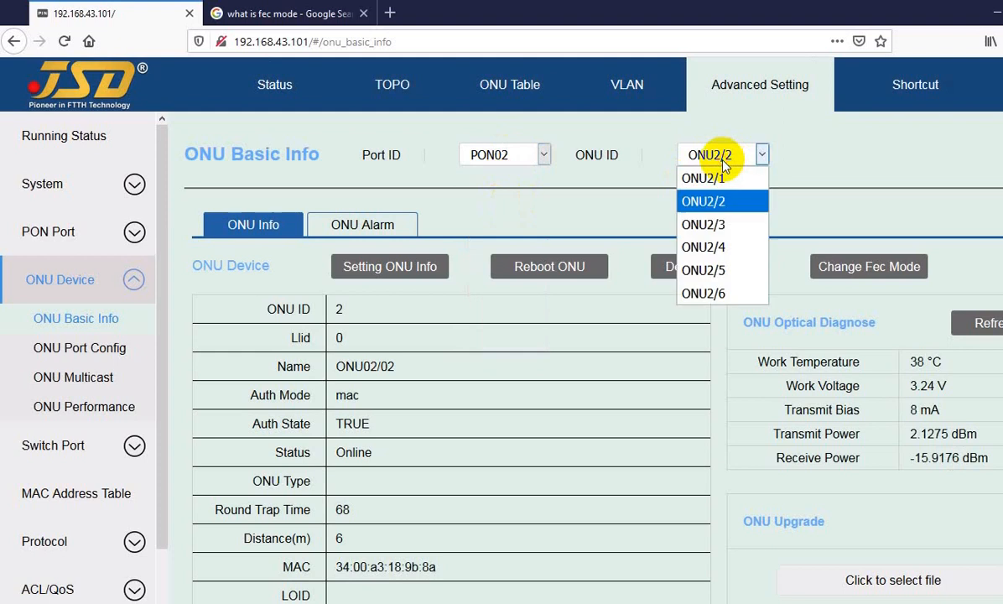
click(708, 178)
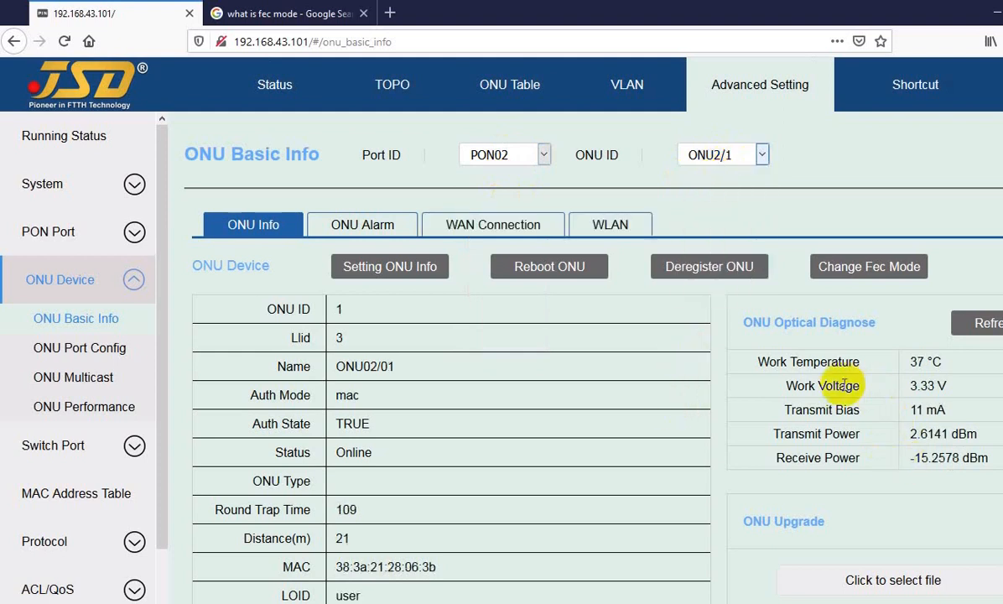
Examine ONU2/1's optical diagnosis values: temperature, voltage, transmit bias, transmit power and receive power.
drag(795, 362, 922, 409)
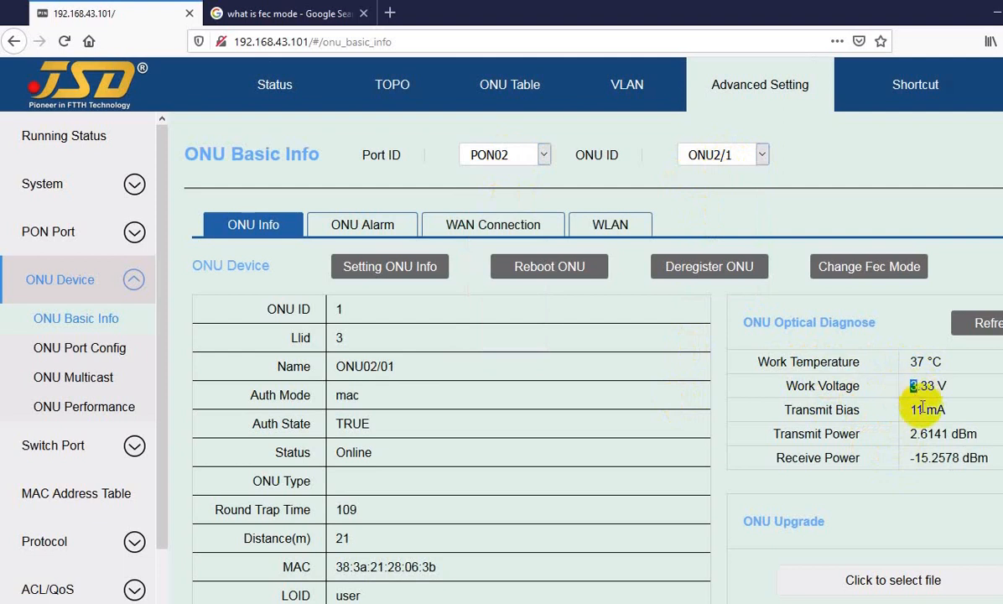
click(839, 436)
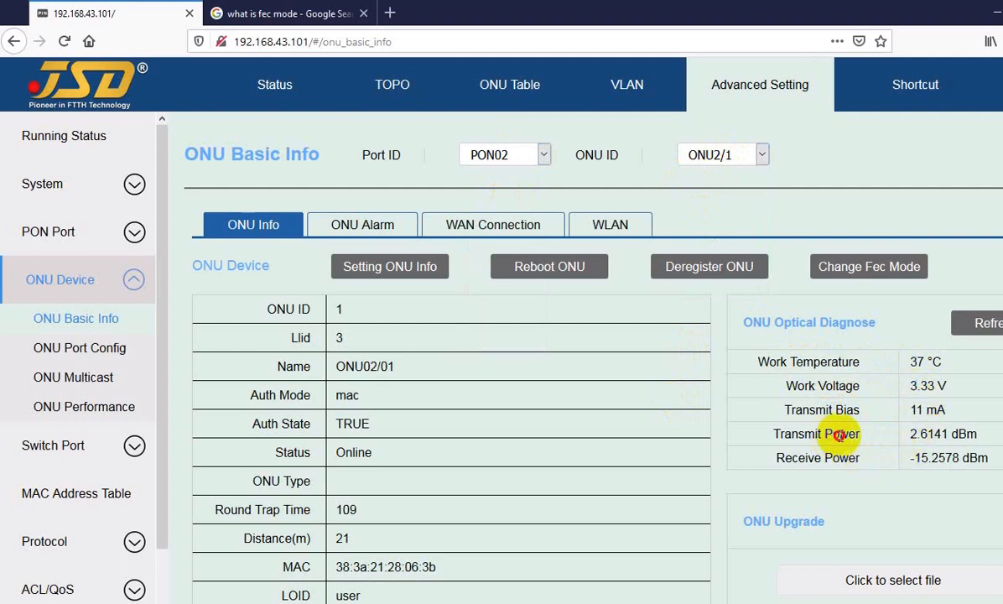
drag(839, 436, 917, 434)
click(917, 441)
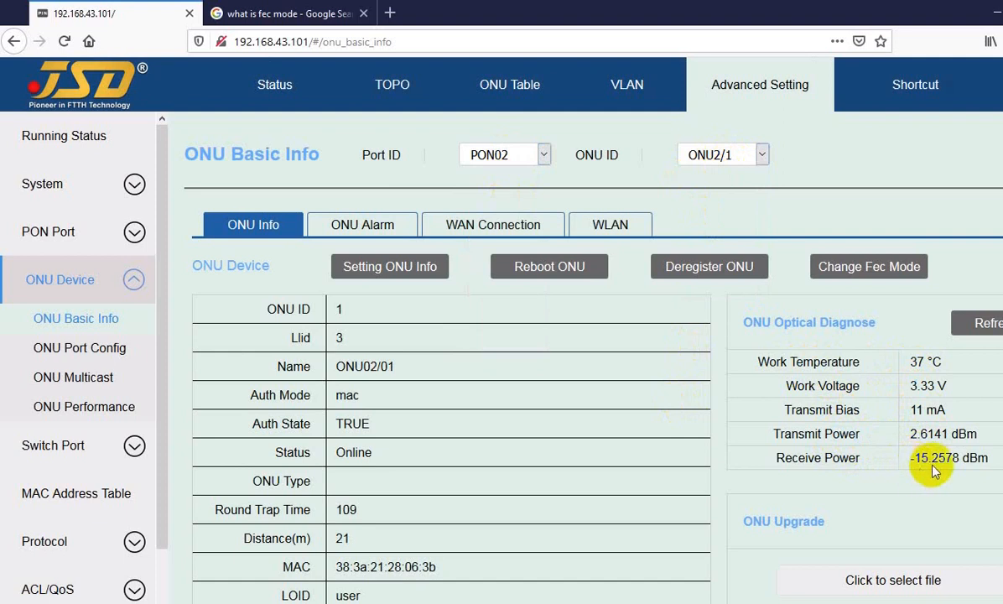
scroll(407, 369, down, 1)
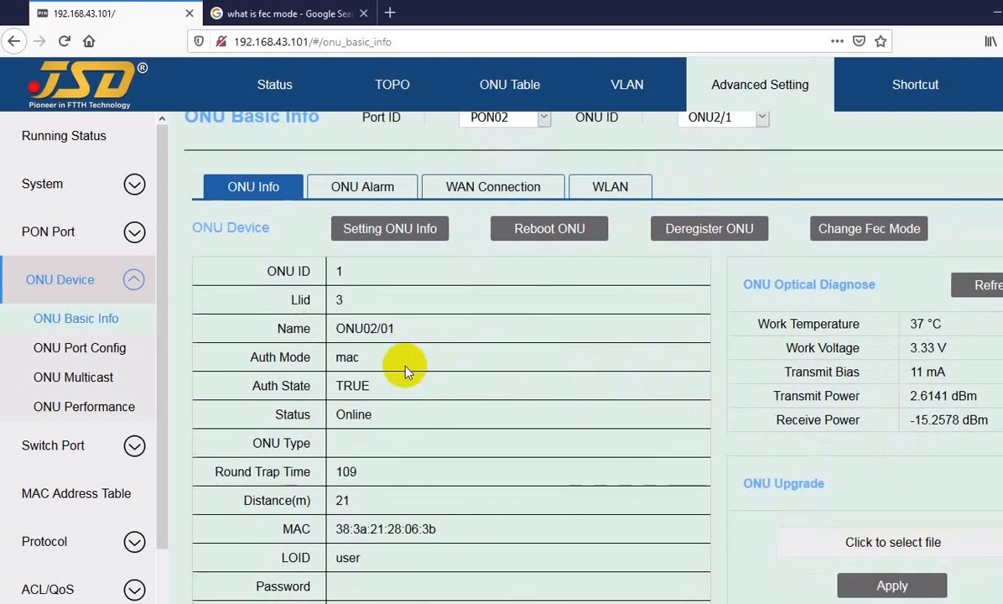
scroll(405, 369, down, 3)
scroll(403, 302, up, 4)
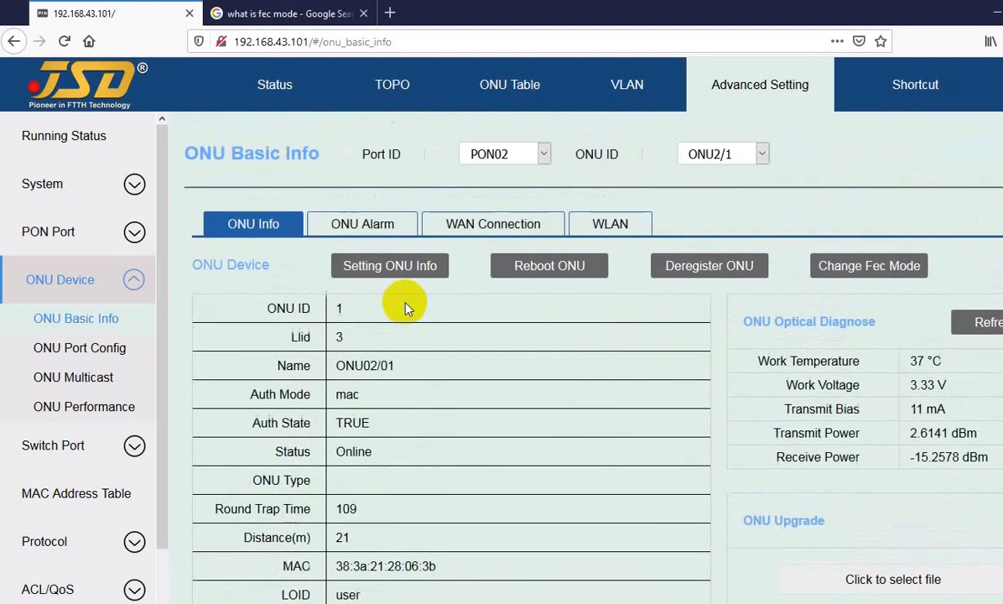
Show ONU2/1's alarm log and examine its authorization, link up and dying gasp entries with their timestamps.
click(357, 231)
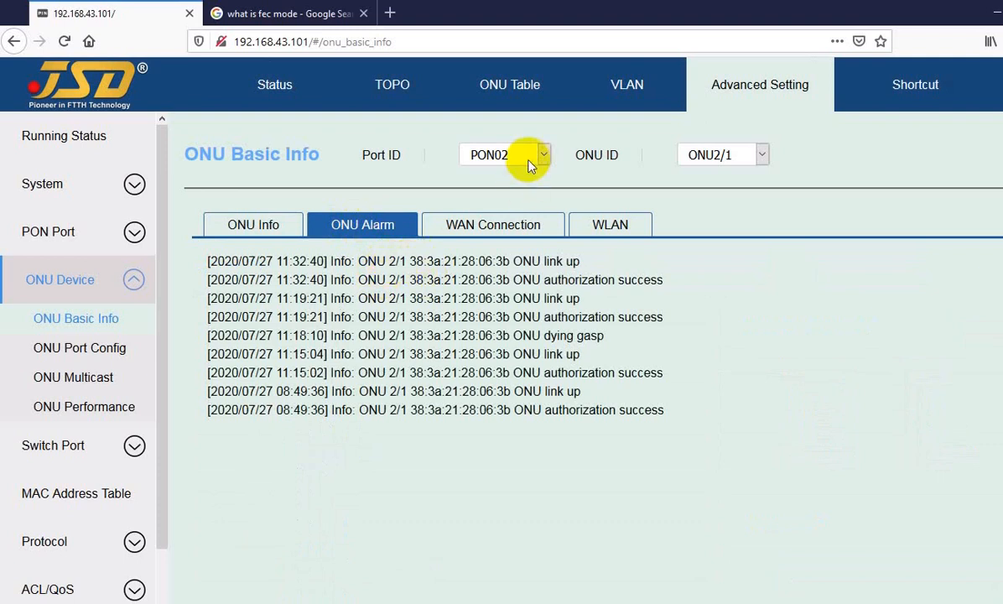
drag(415, 262, 247, 409)
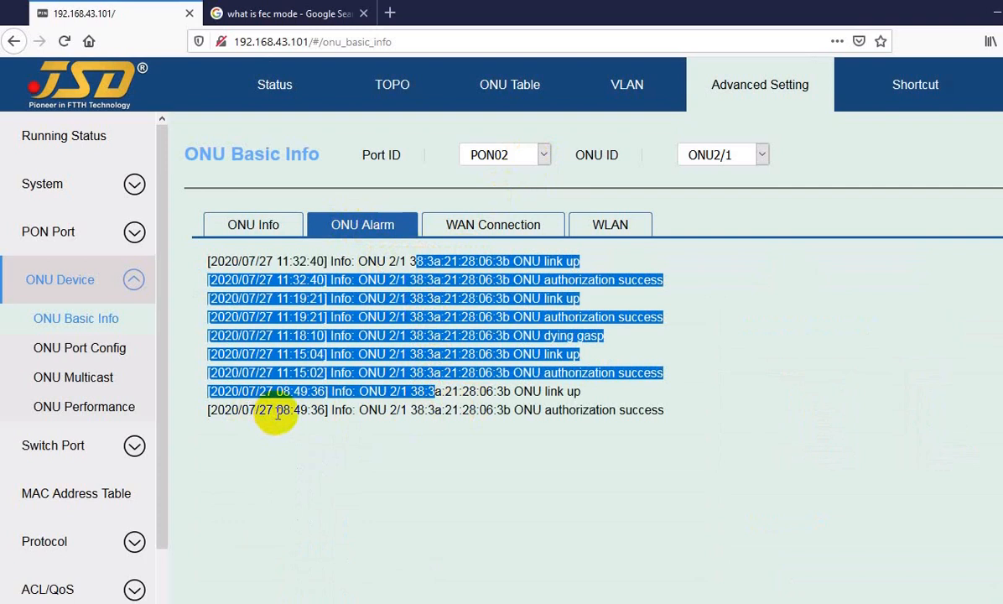
double_click(284, 409)
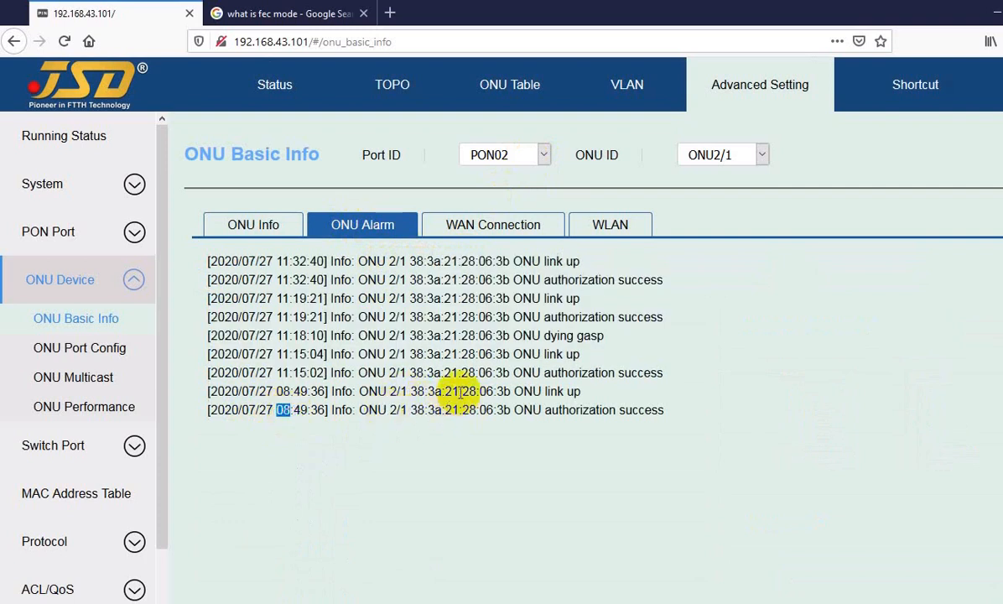
double_click(488, 335)
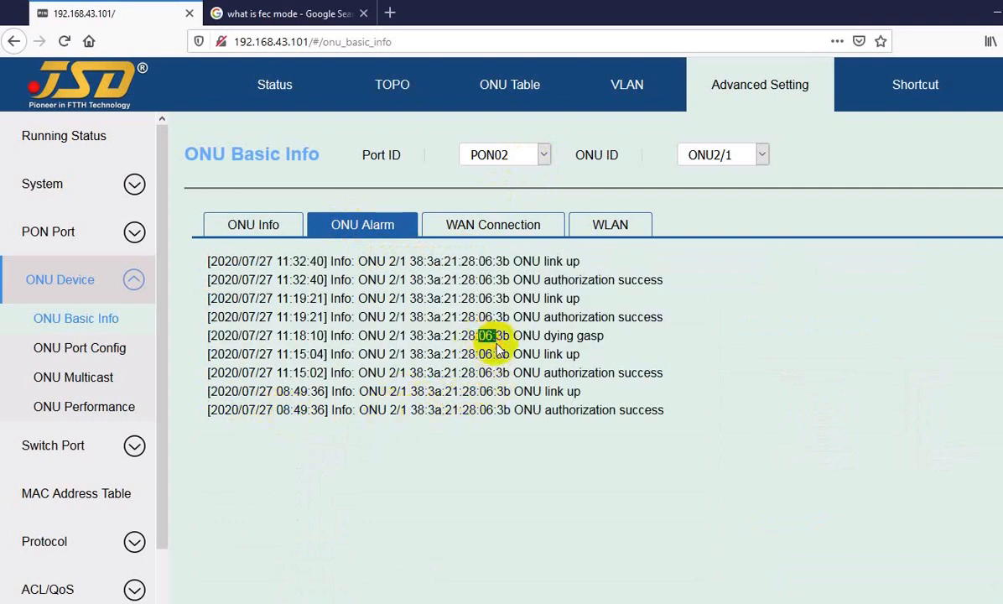
drag(388, 299, 402, 313)
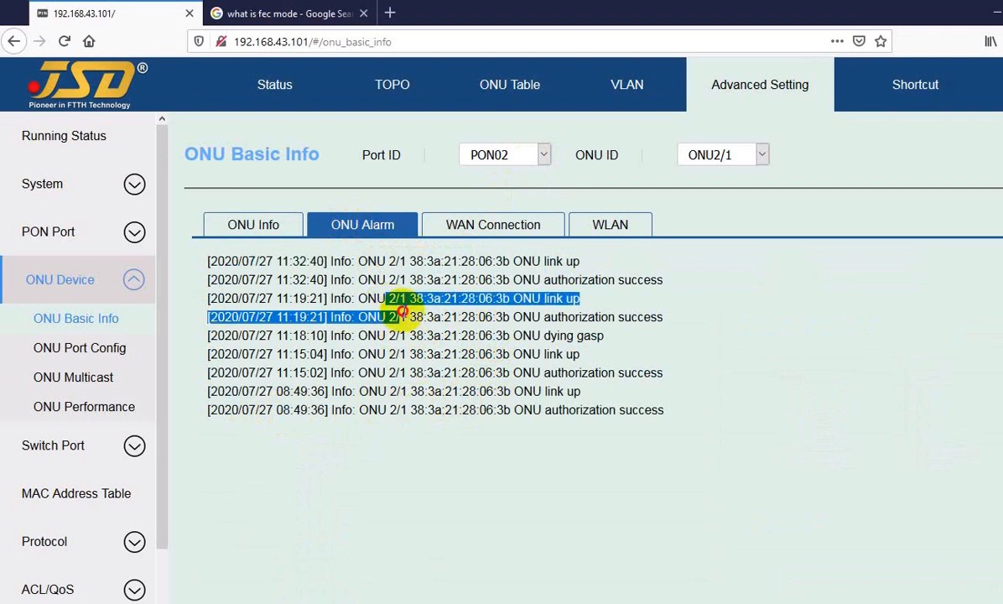
click(417, 322)
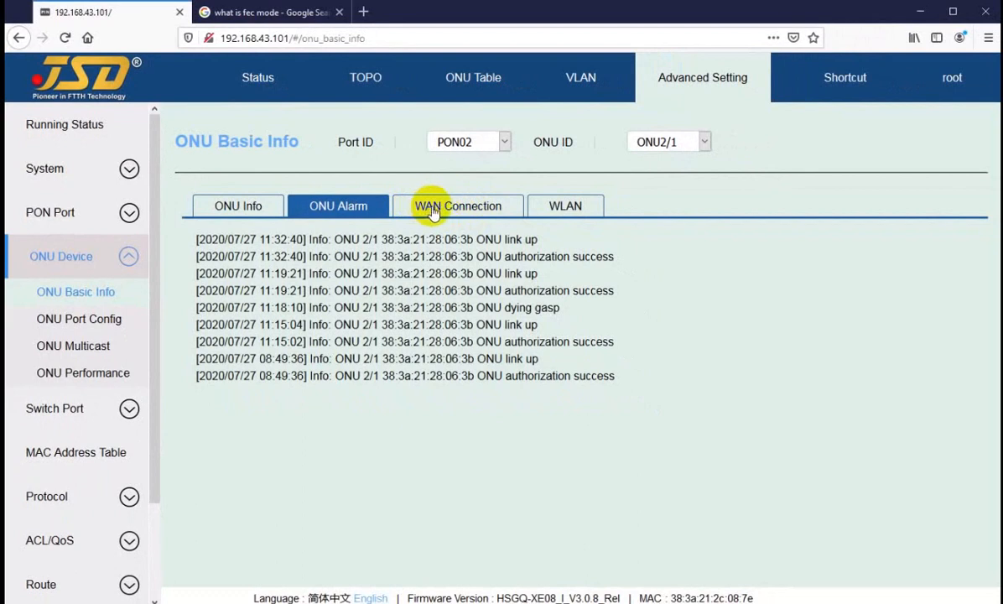
Show ONU2/1's WAN connections and review the detailed settings of the jsd2 connection.
click(432, 212)
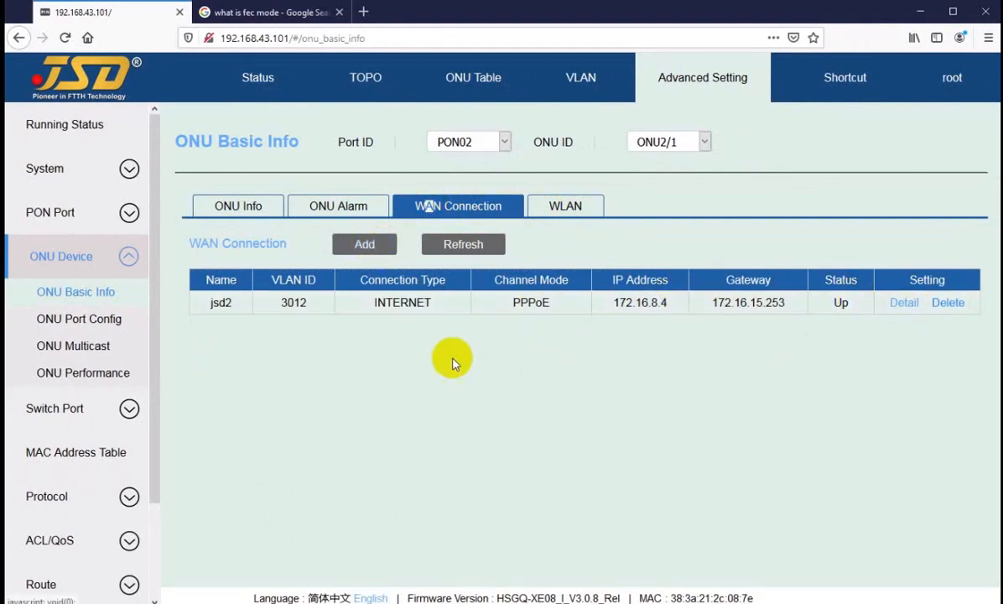
drag(220, 304, 240, 306)
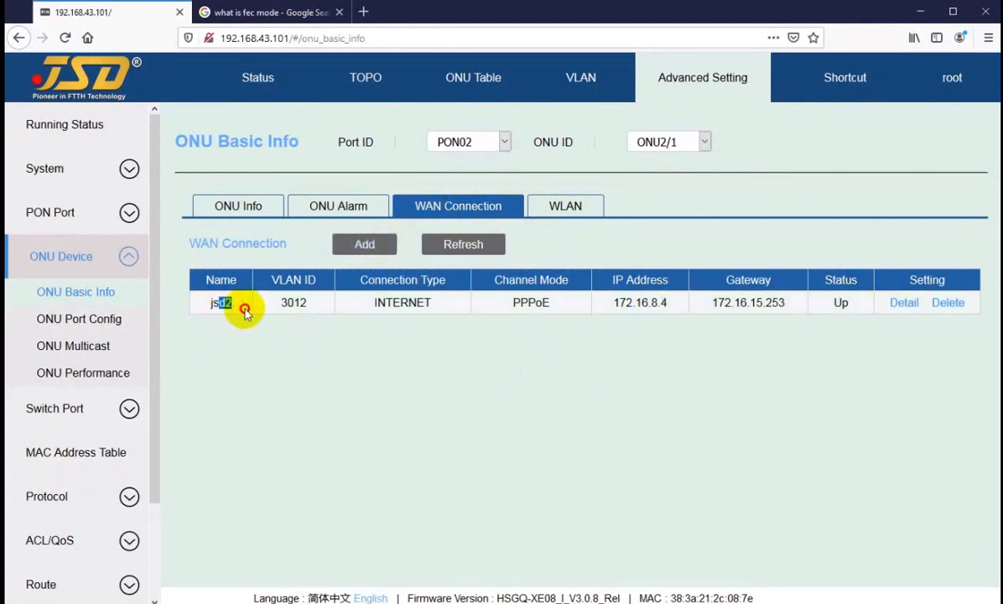
click(904, 302)
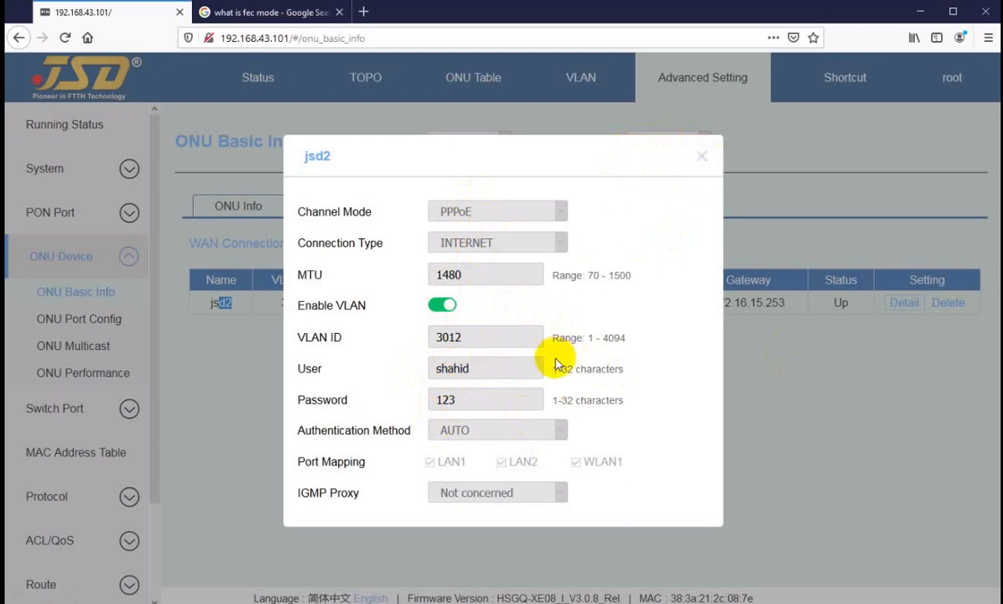
click(704, 160)
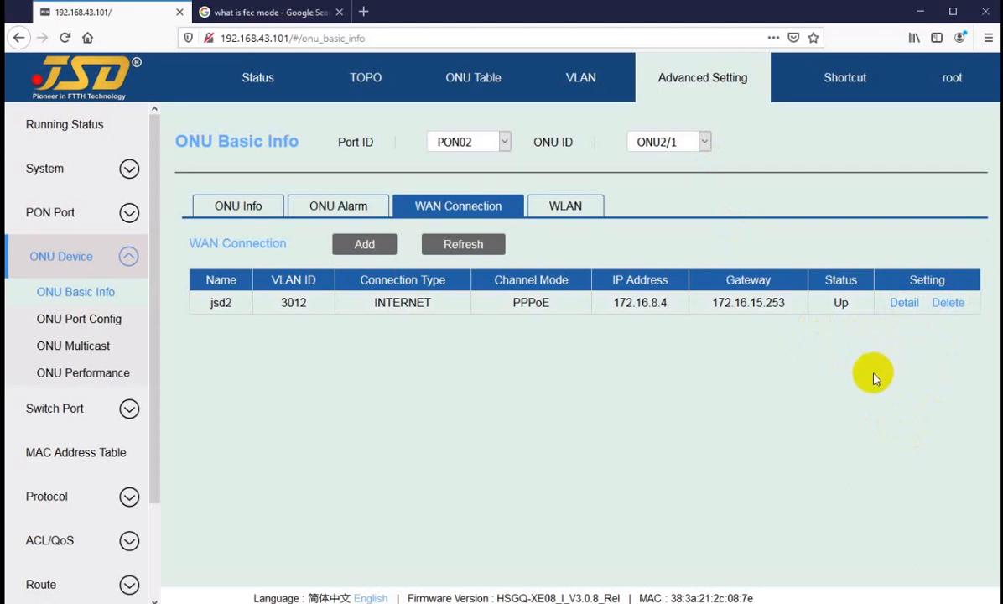
Delete ONU2/1's existing jsd2 WAN connection and start adding a new one named jsd2.
click(950, 307)
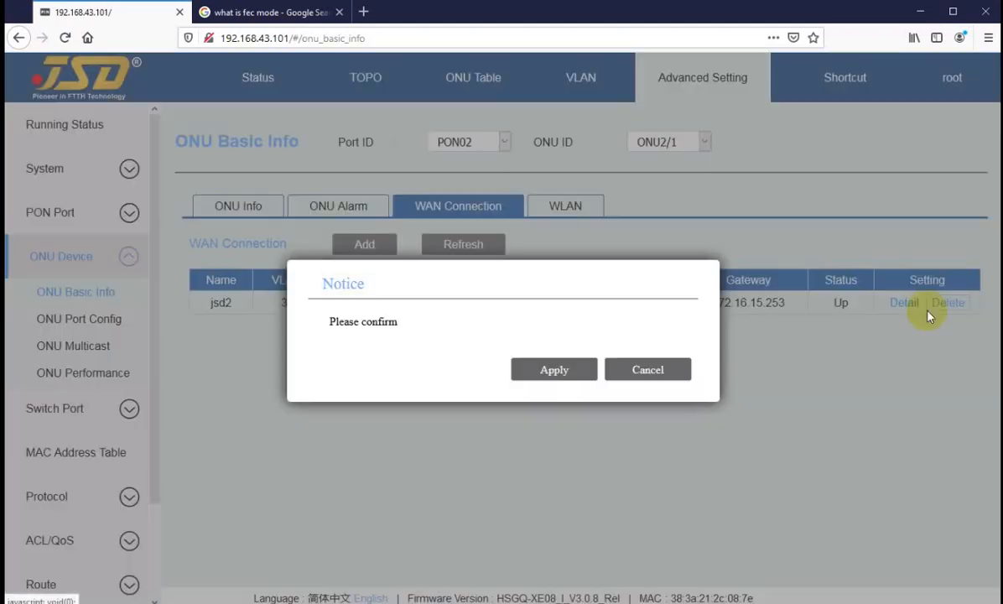
click(553, 370)
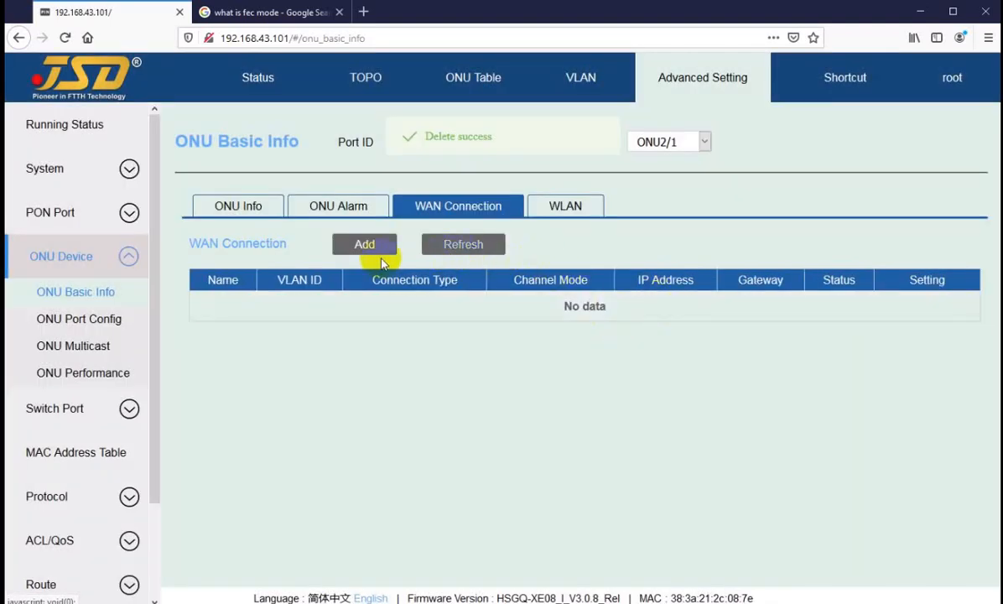
click(366, 244)
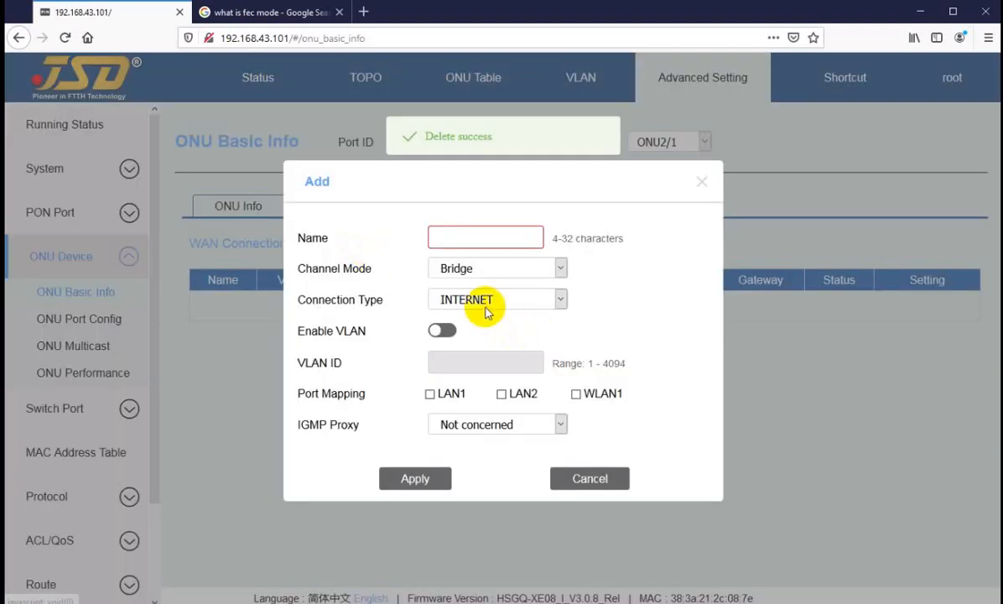
click(477, 242)
text(jsd)
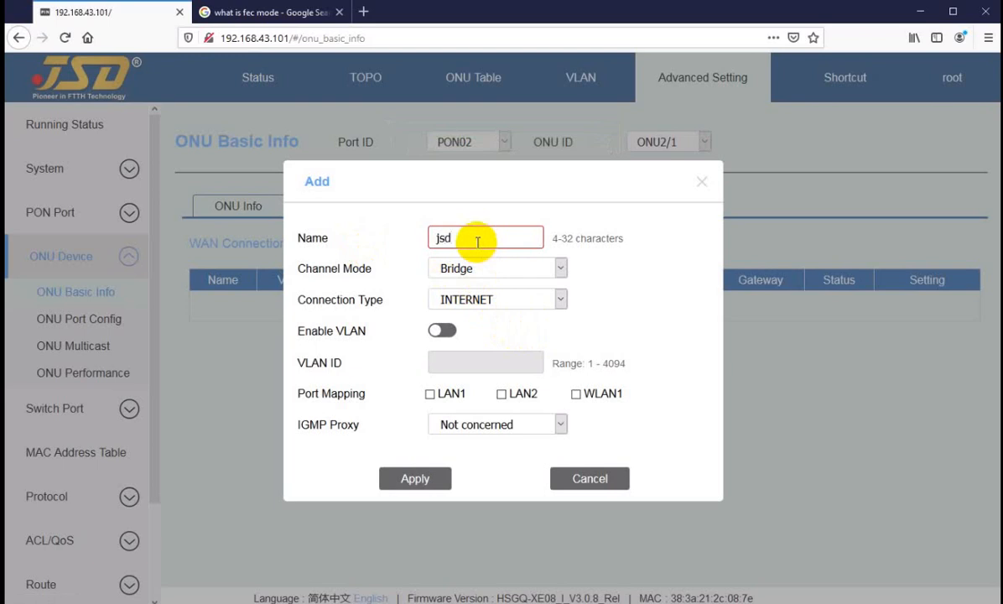
text(2)
Set the new WAN connection's channel mode to PPPoE and its MTU to 1480.
click(459, 266)
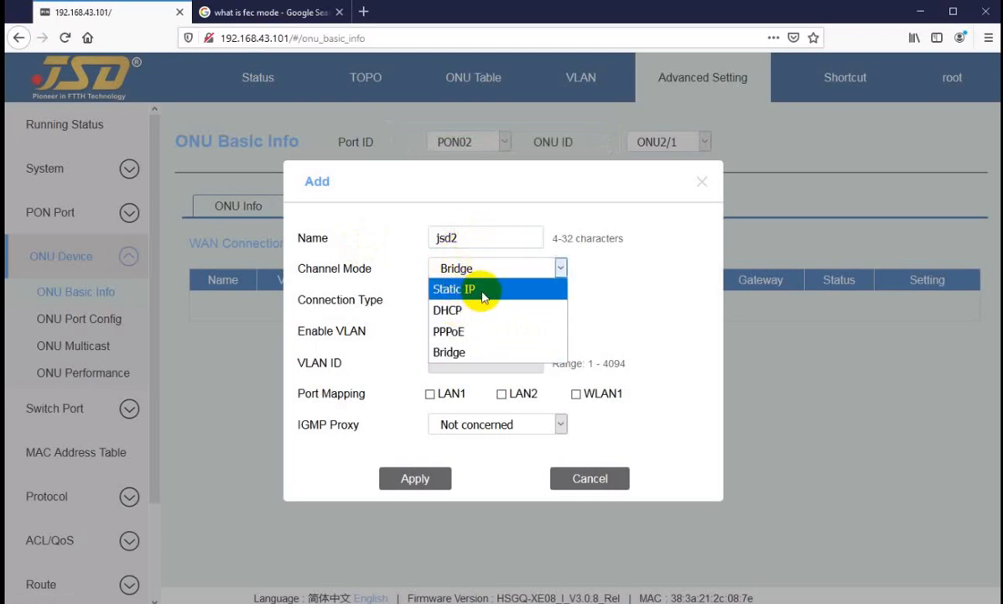
click(453, 332)
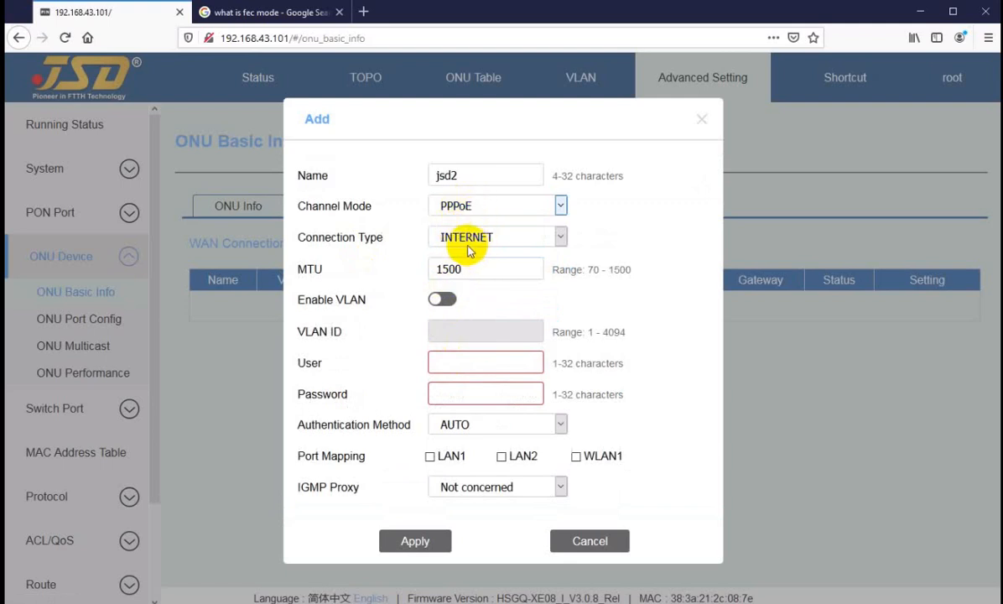
drag(474, 269, 378, 268)
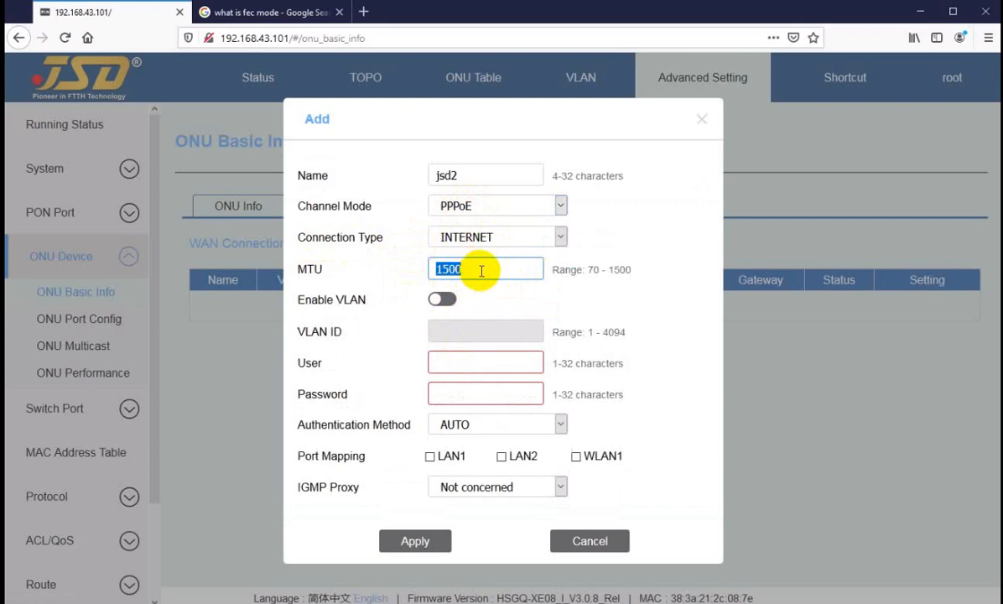
text(1)
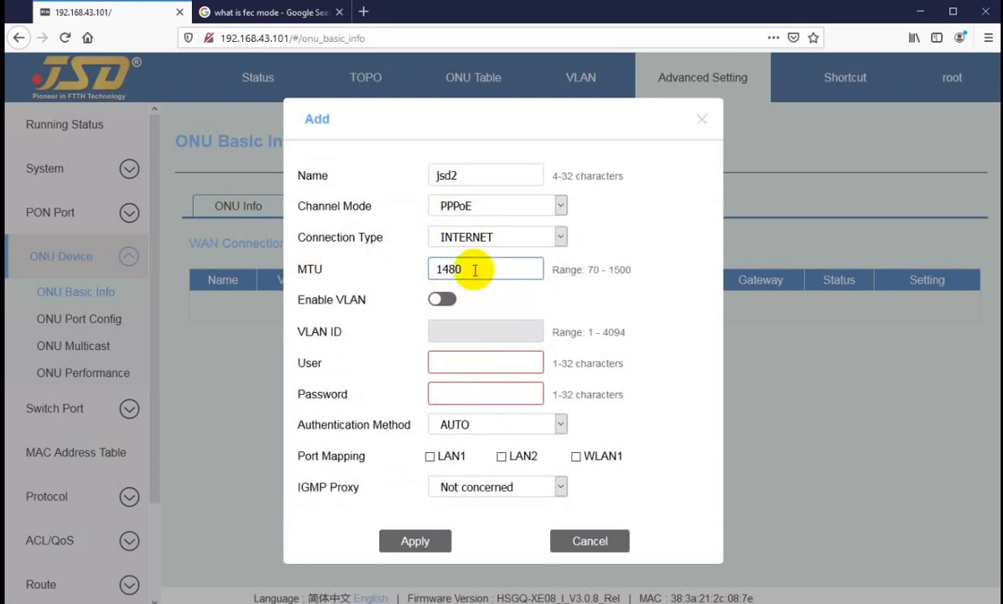
Enable VLAN with ID 3014 for the new connection and enter the PPPoE user name and password.
click(442, 299)
click(455, 331)
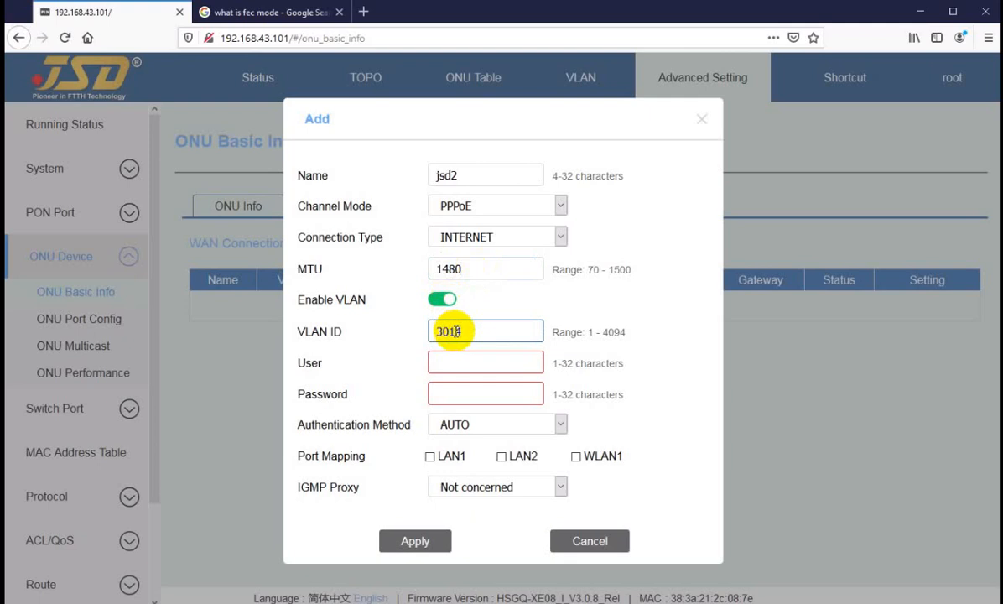
click(457, 367)
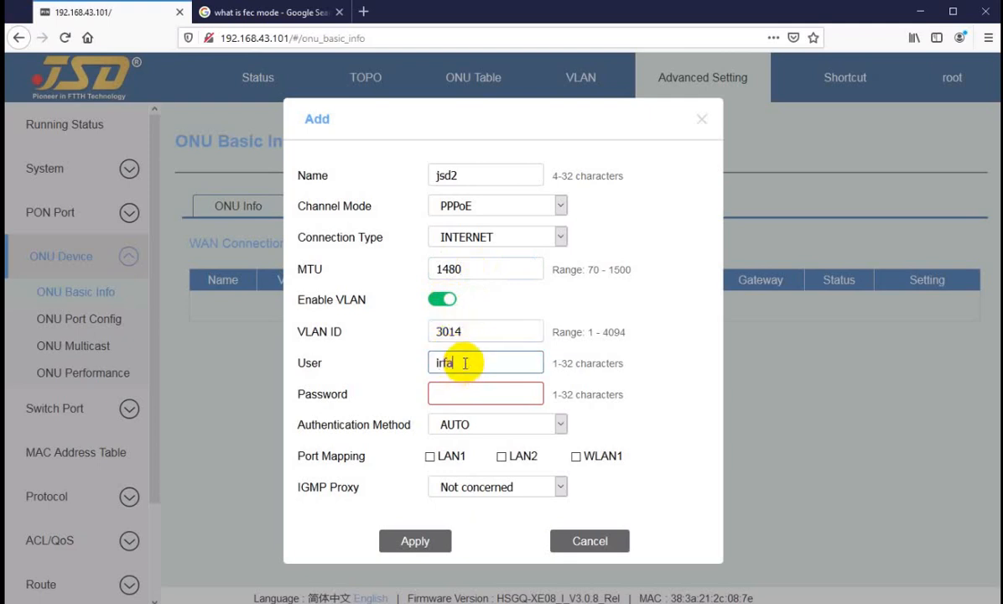
key(Tab)
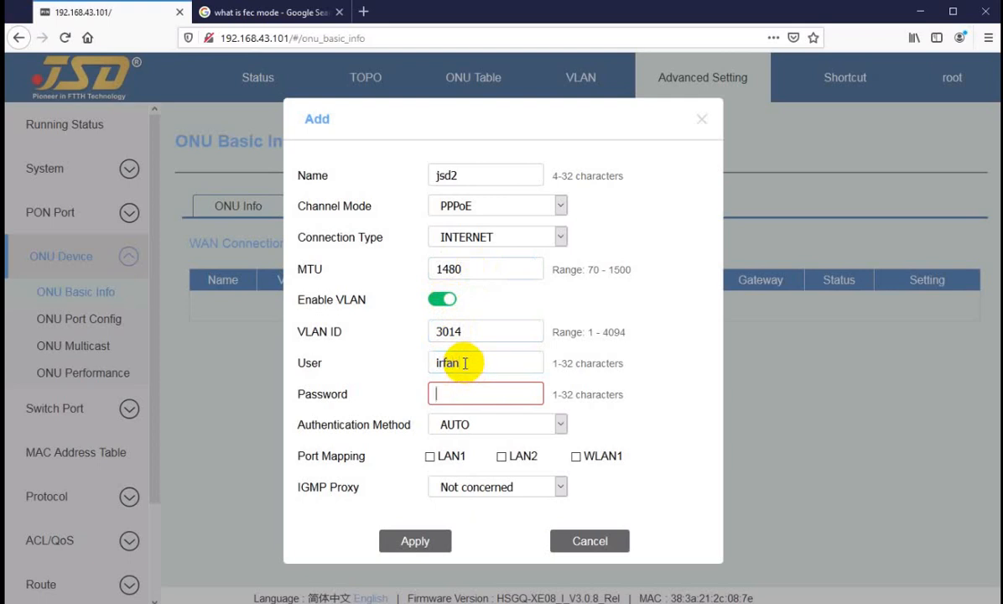
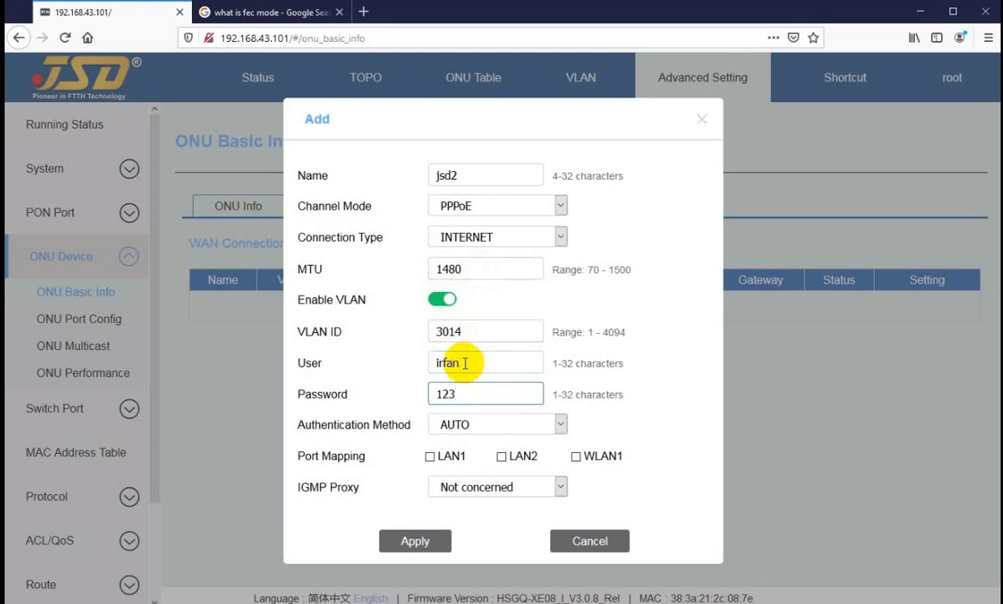
Map the new WAN connection to LAN1, LAN2 and WLAN1 and apply it.
click(429, 456)
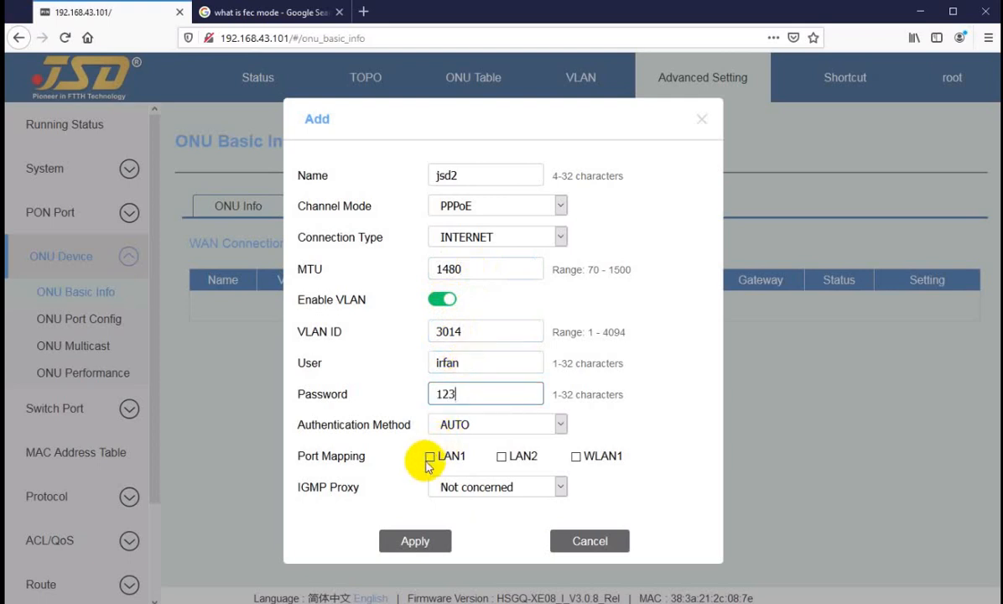
click(501, 456)
click(576, 457)
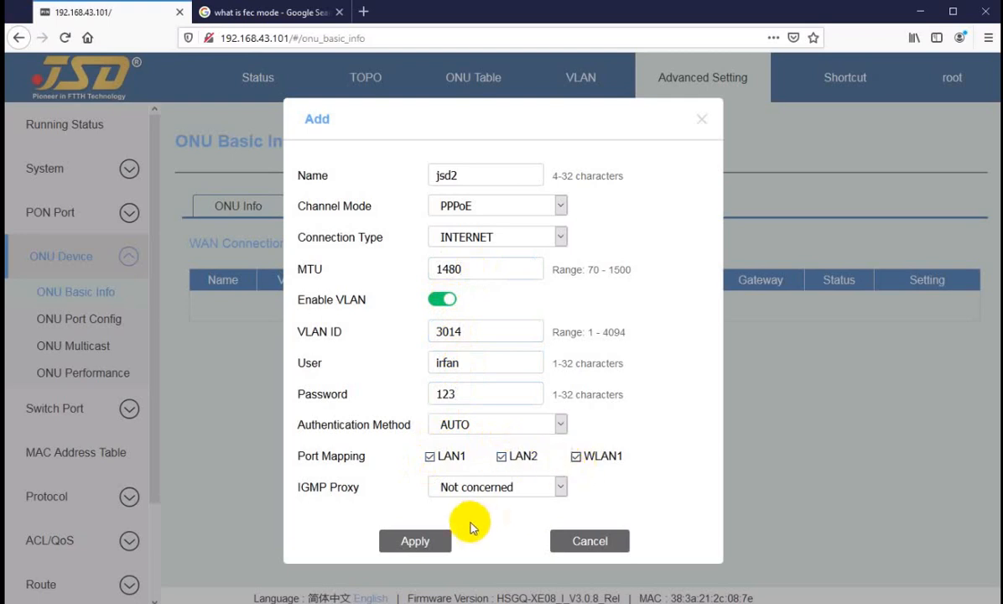
click(411, 541)
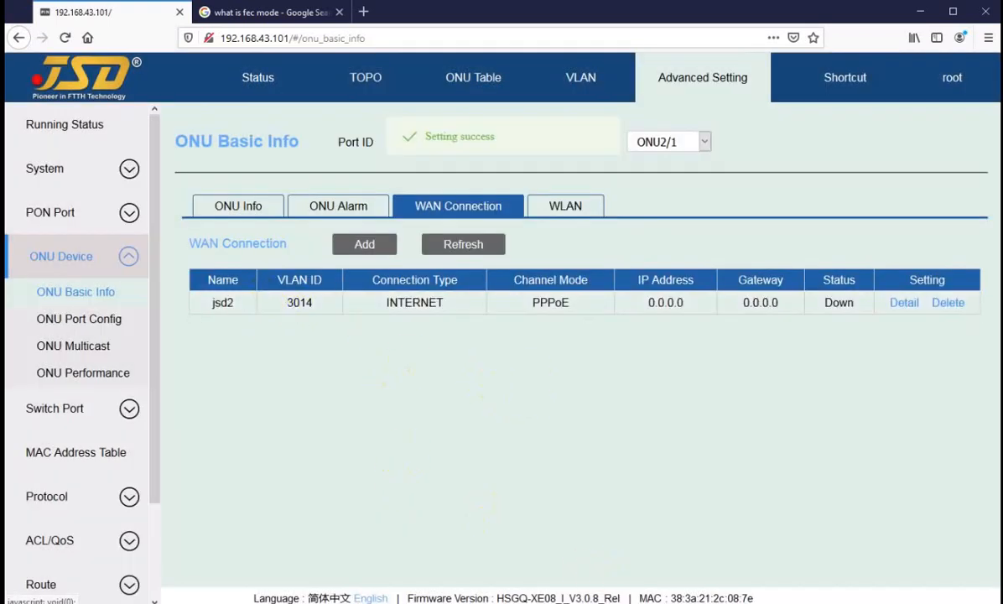
Check the PPPoE session in WinBox, return to the OLT page and refresh the WAN list to read jsd2's IP address and gateway.
click(621, 601)
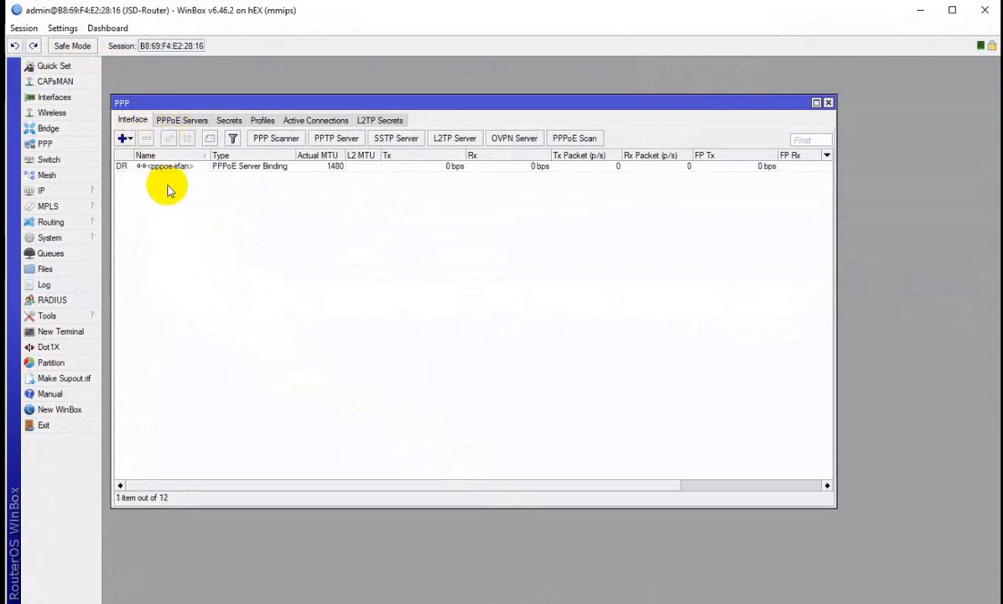
click(164, 166)
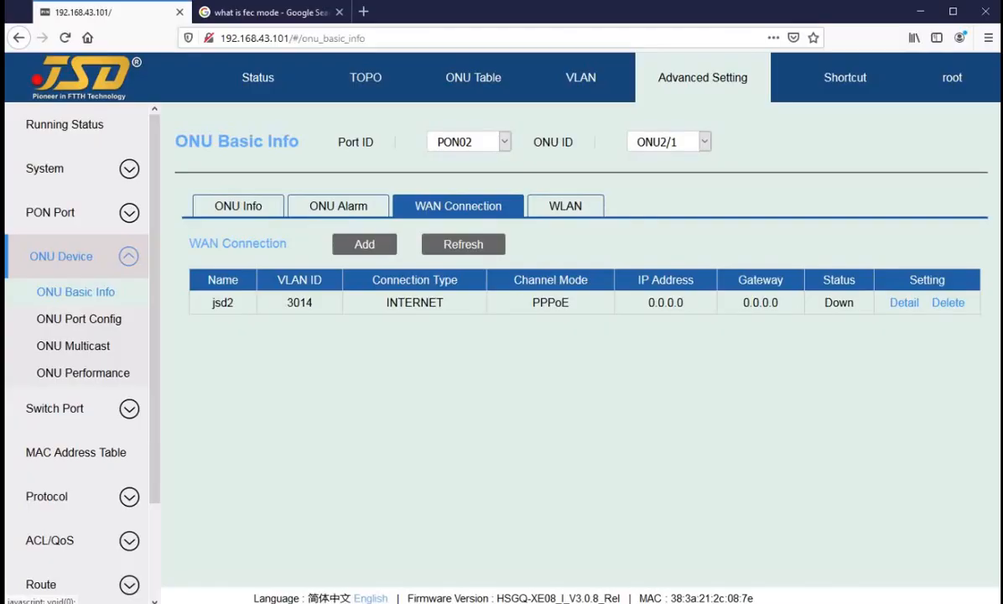
click(487, 250)
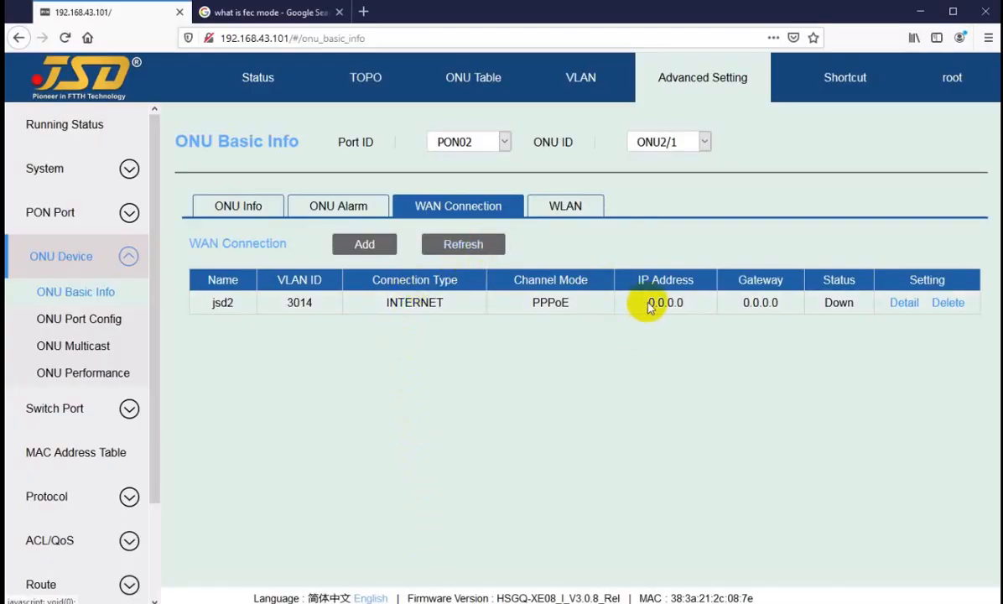
double_click(649, 301)
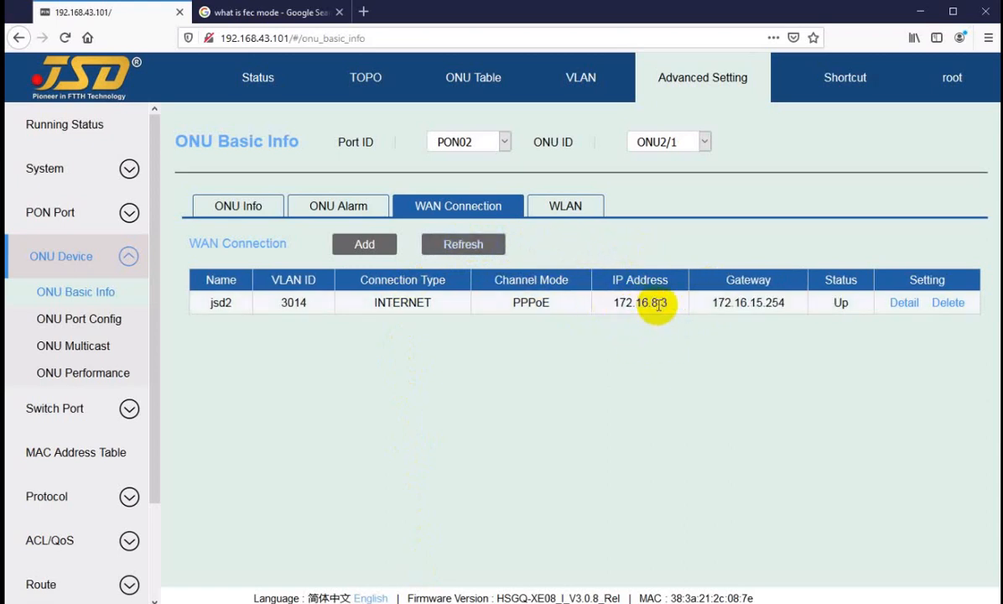
drag(723, 303, 767, 300)
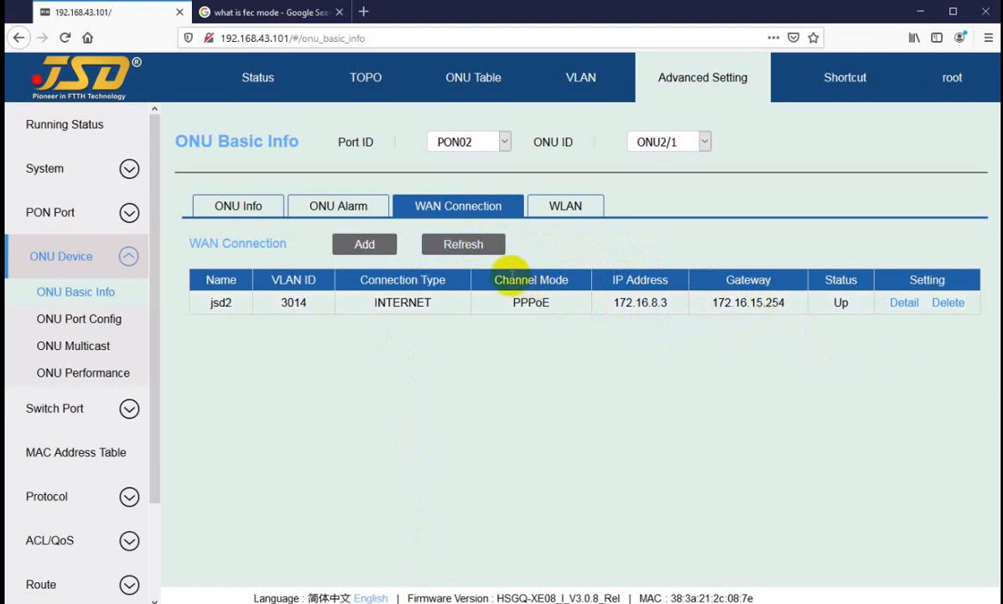
View ONU2/1's WLAN settings and switch to ONU2/2 to compare which configuration pages it offers.
click(558, 211)
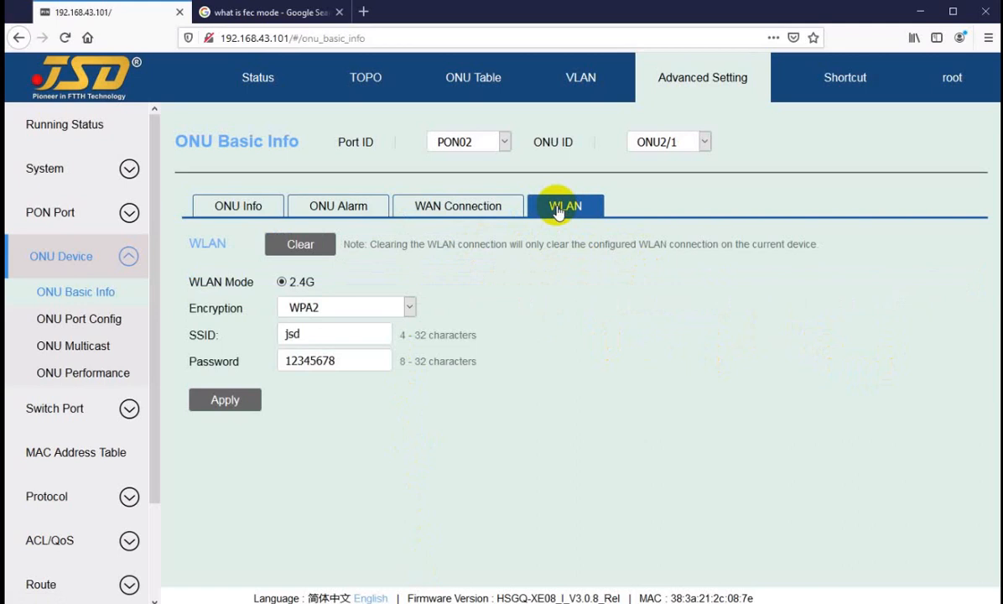
click(669, 148)
click(670, 185)
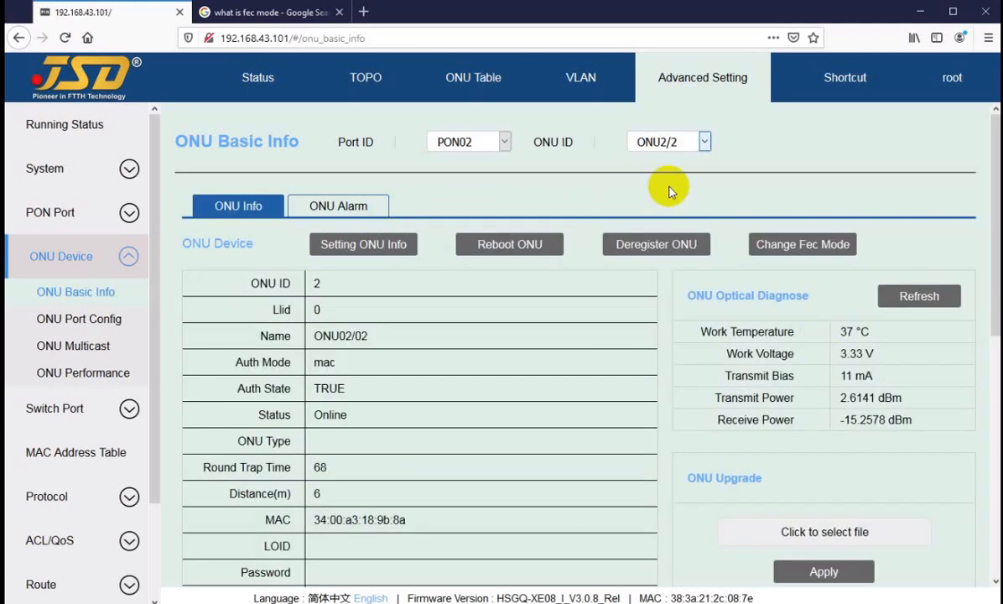
click(406, 205)
click(533, 207)
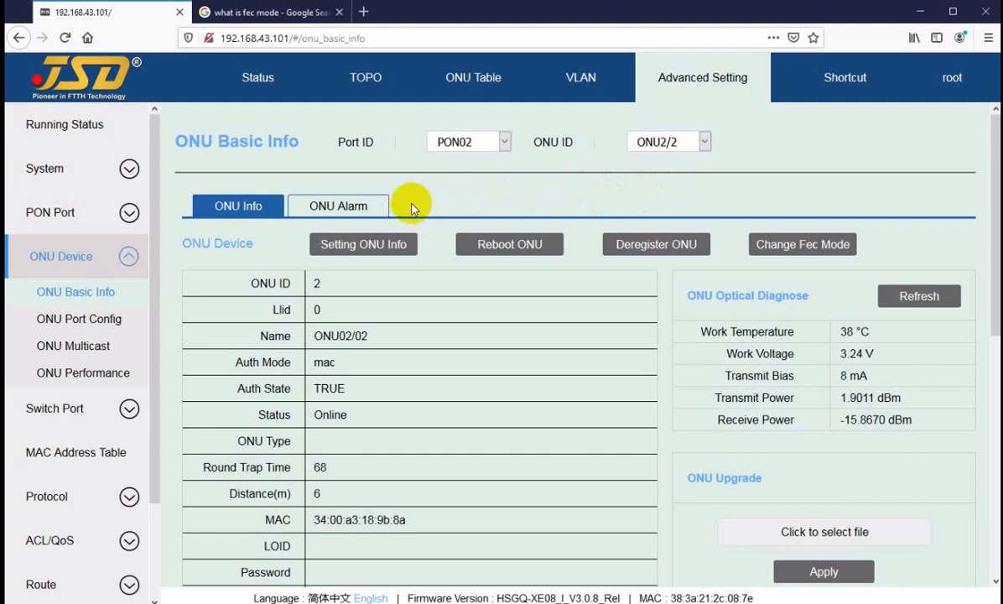
Return to ONU2/1's WLAN settings, enter a new SSID and WLAN password, and apply the changes.
click(673, 149)
click(659, 160)
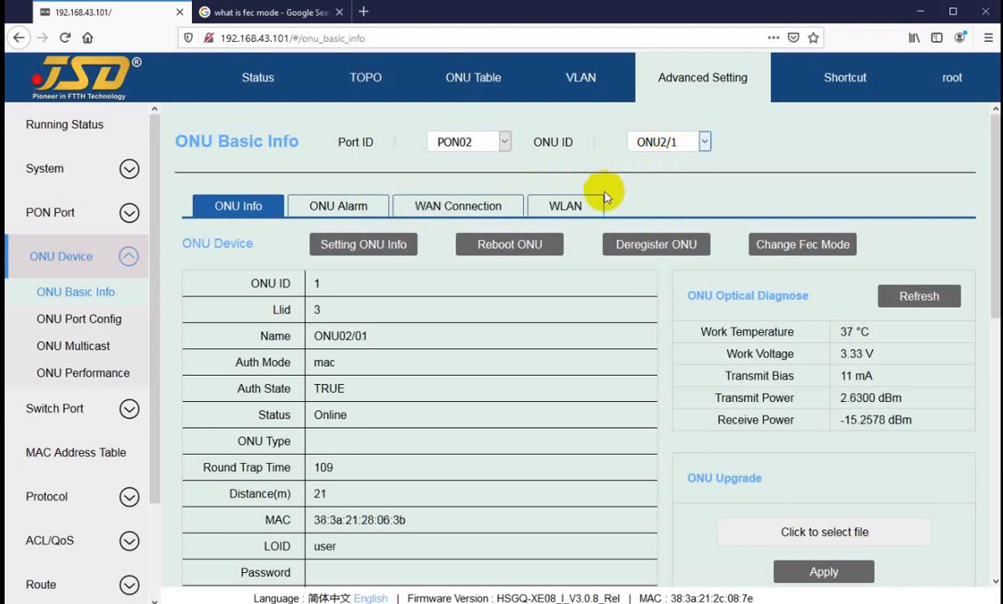
click(663, 145)
click(664, 145)
click(562, 206)
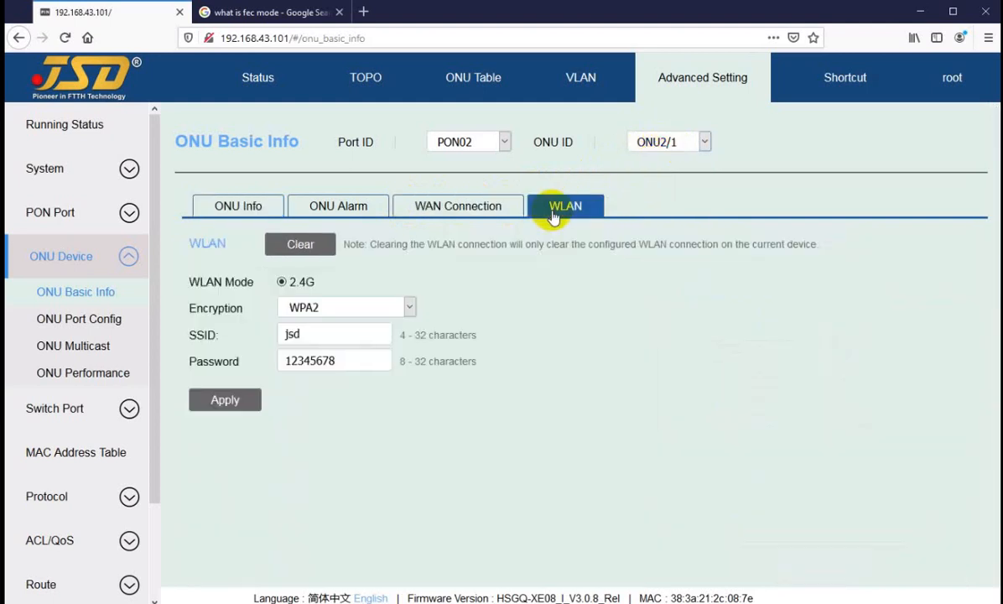
drag(314, 335, 284, 340)
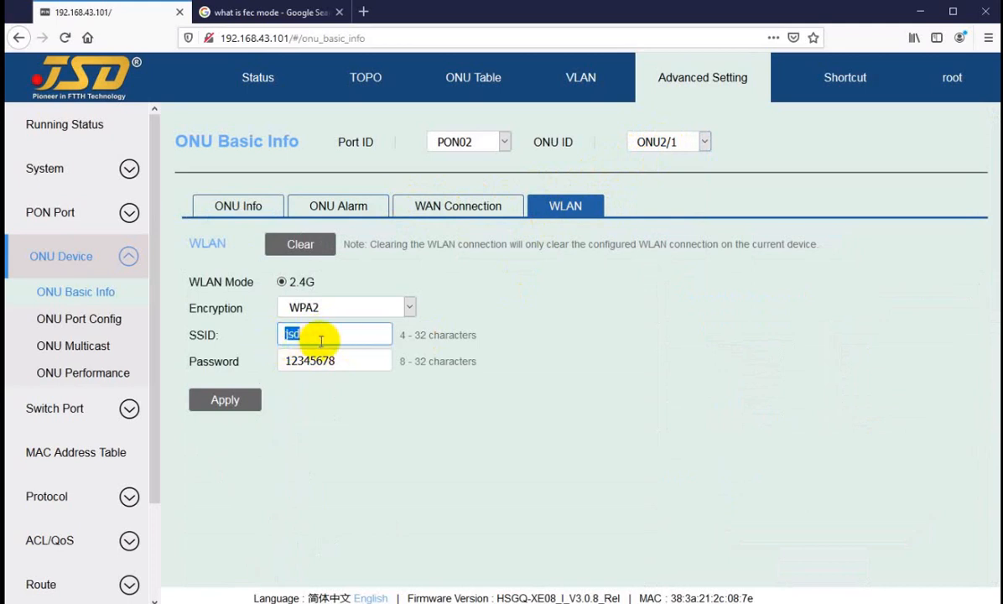
drag(348, 359, 271, 365)
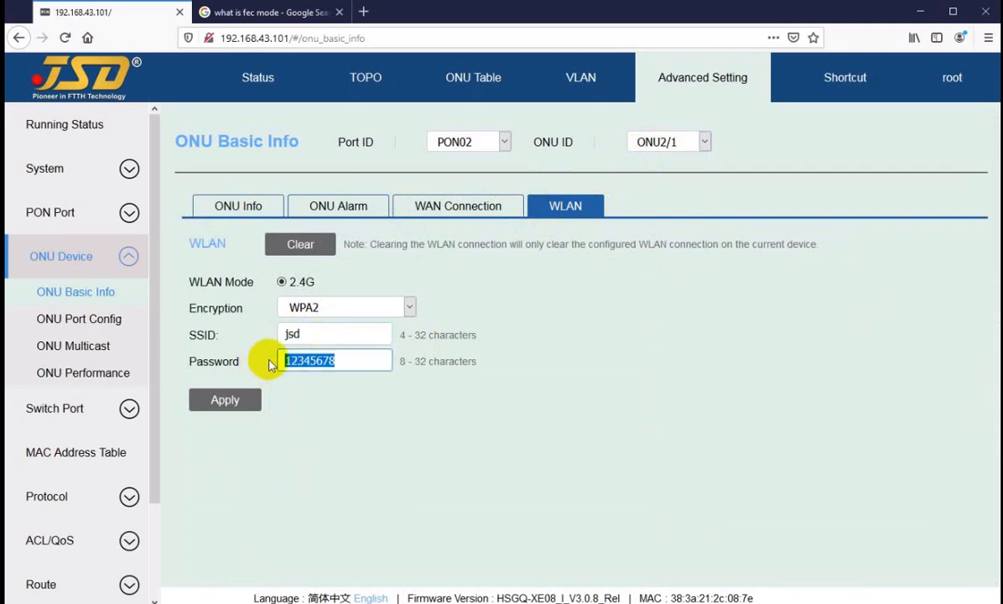
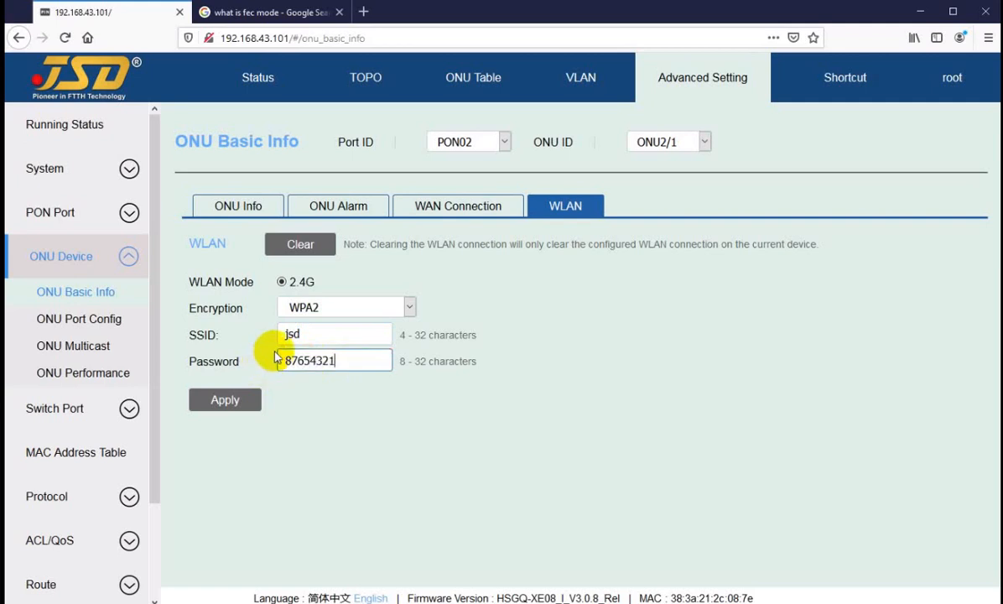
drag(321, 332, 284, 333)
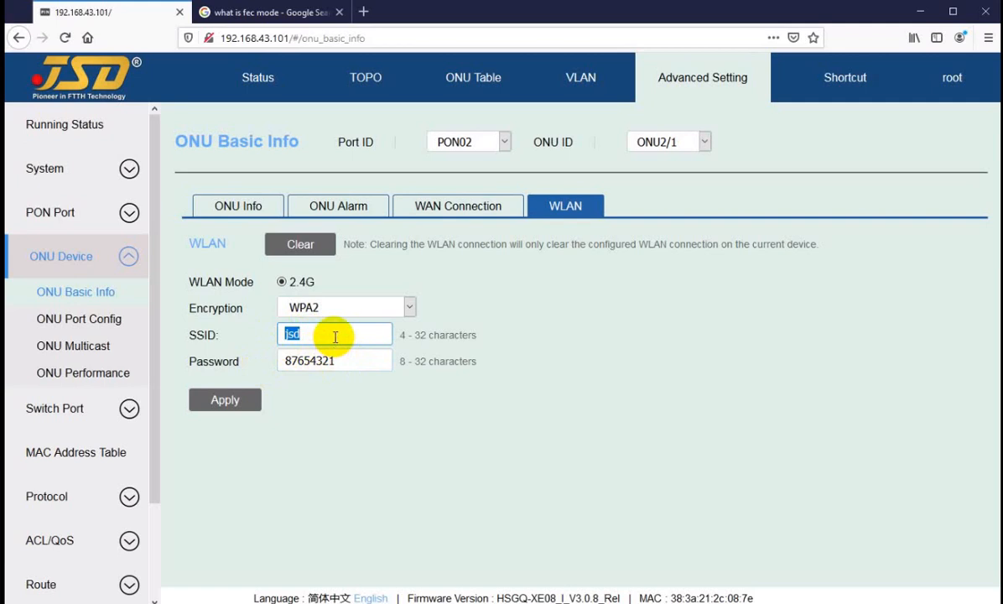
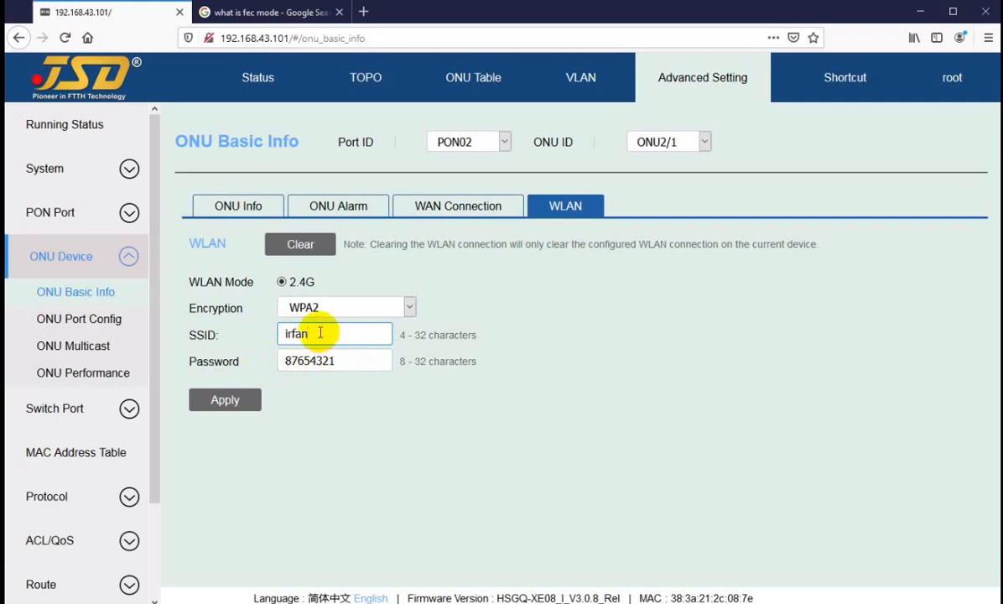
click(223, 403)
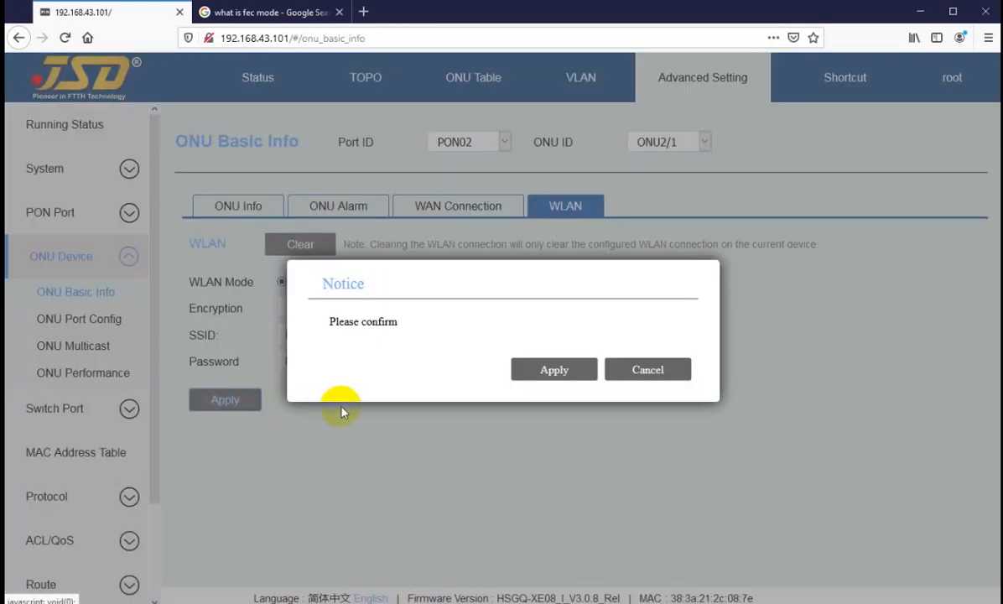
click(555, 369)
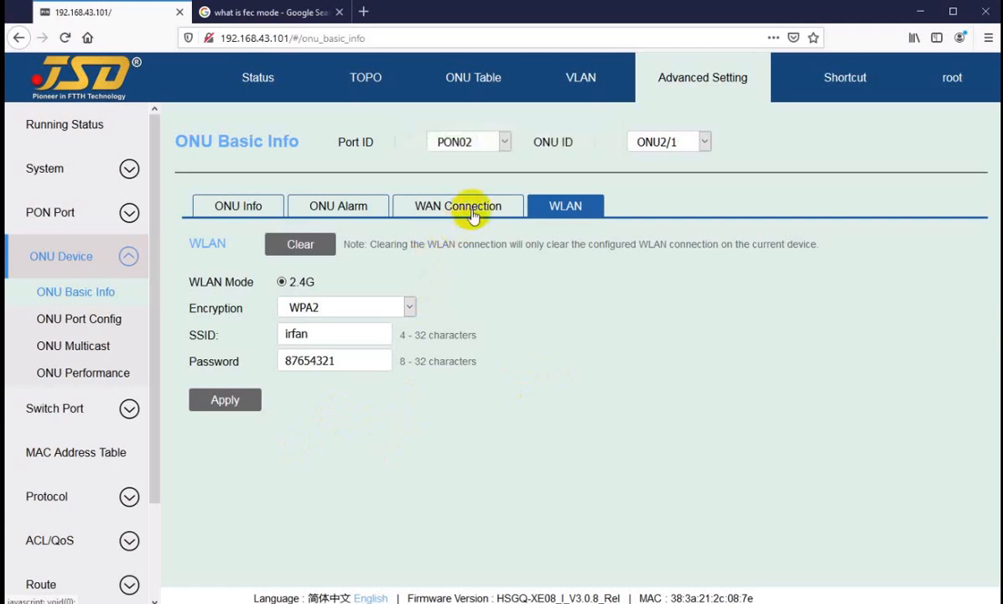
Show the name and description settings in ONU2/1's basic info and close them without changes.
click(256, 217)
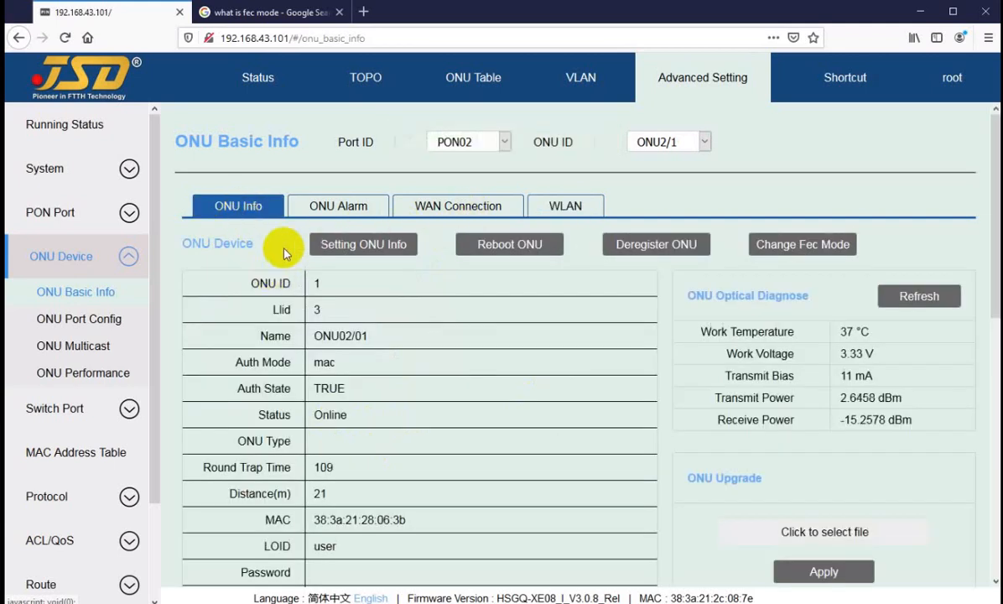
click(346, 252)
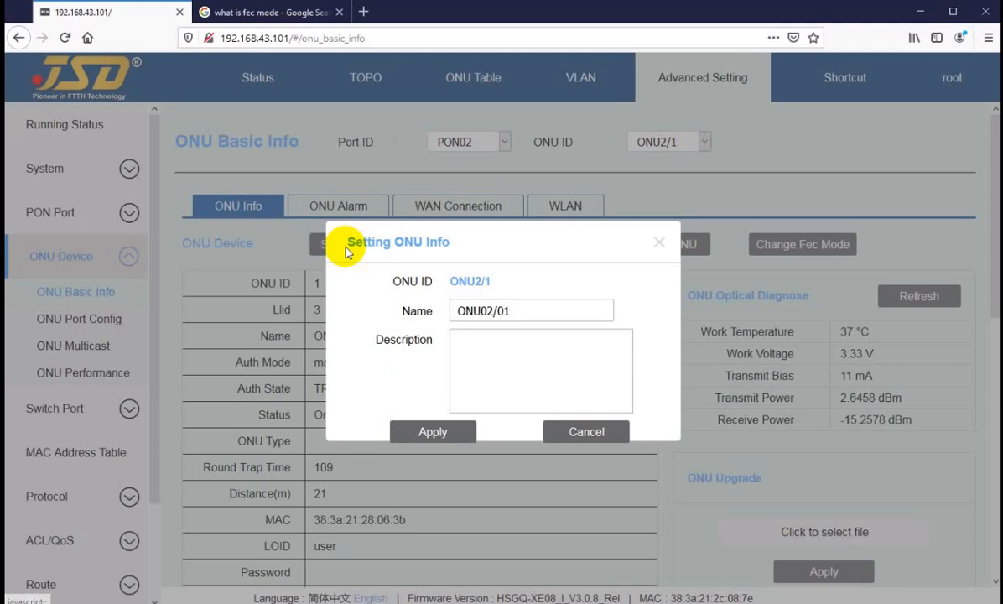
drag(520, 309, 380, 320)
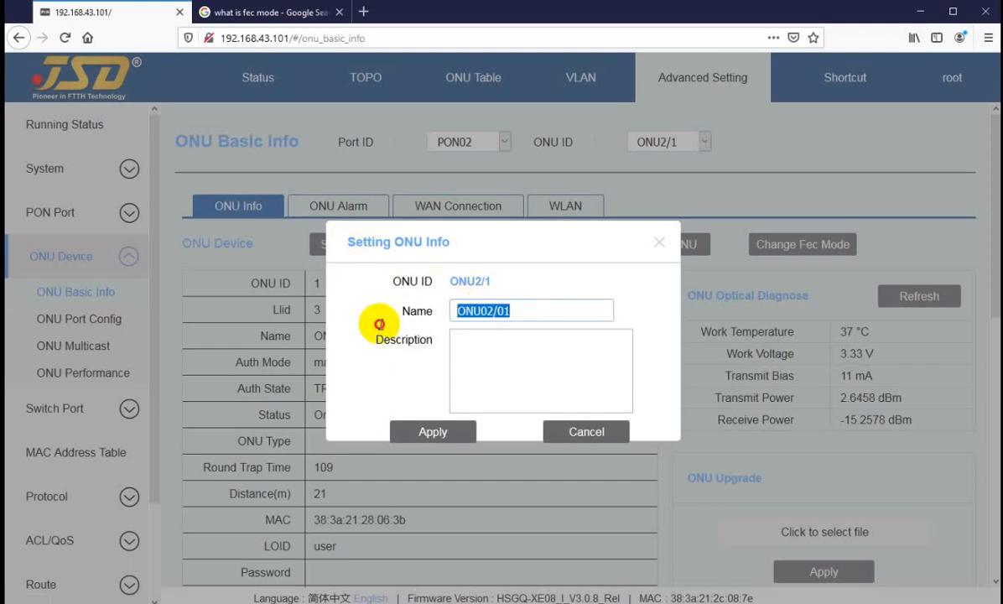
click(580, 431)
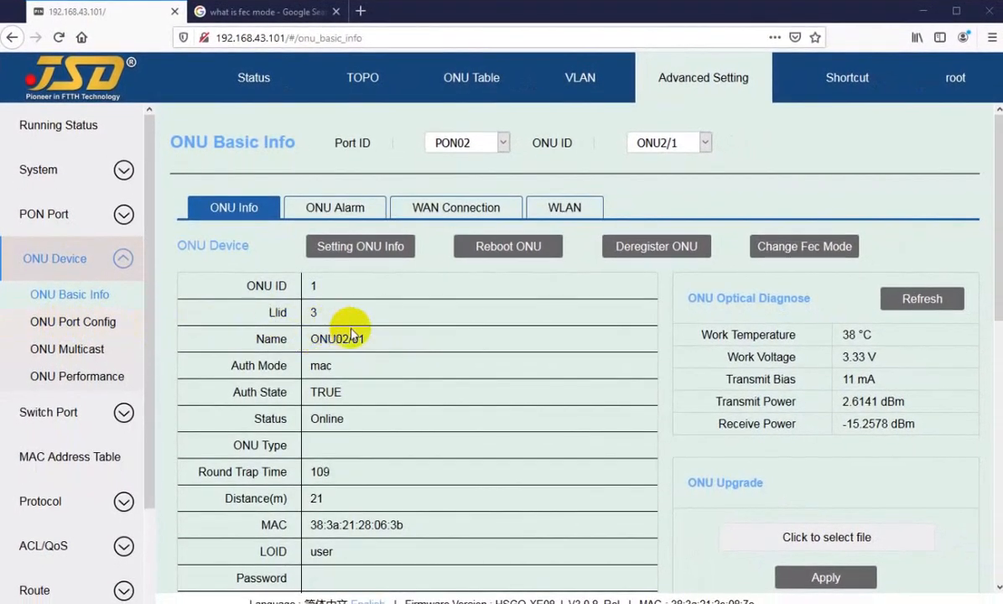
Examine ONU2/1's device information and highlight its device type.
scroll(351, 333, down, 5)
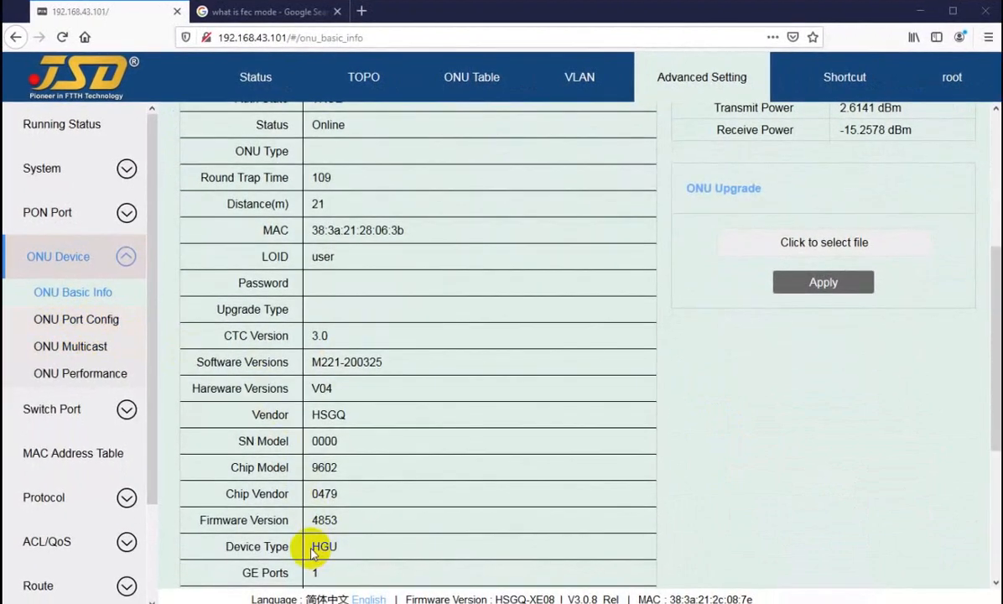
scroll(353, 478, down, 1)
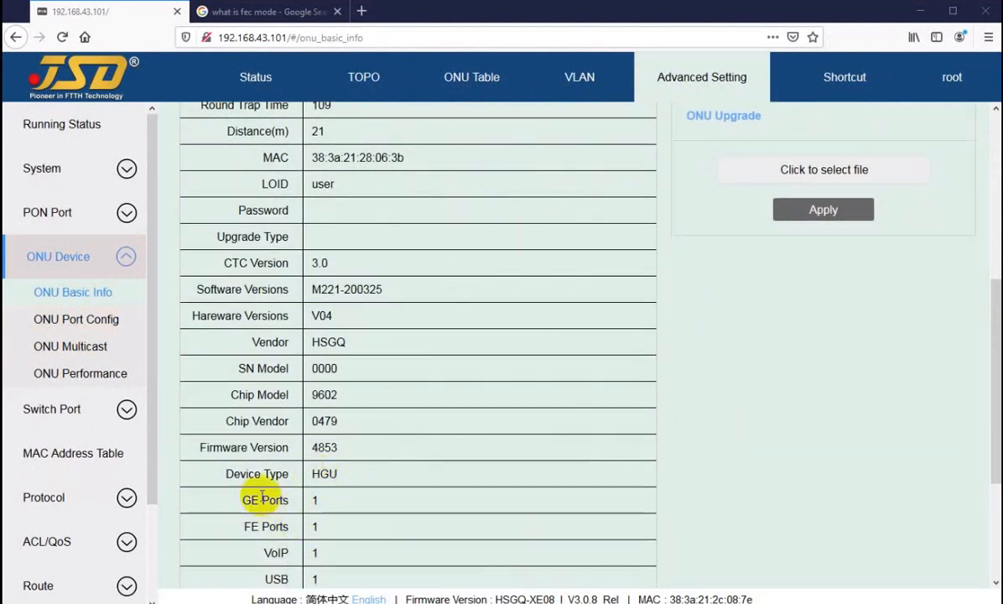
drag(224, 473, 343, 476)
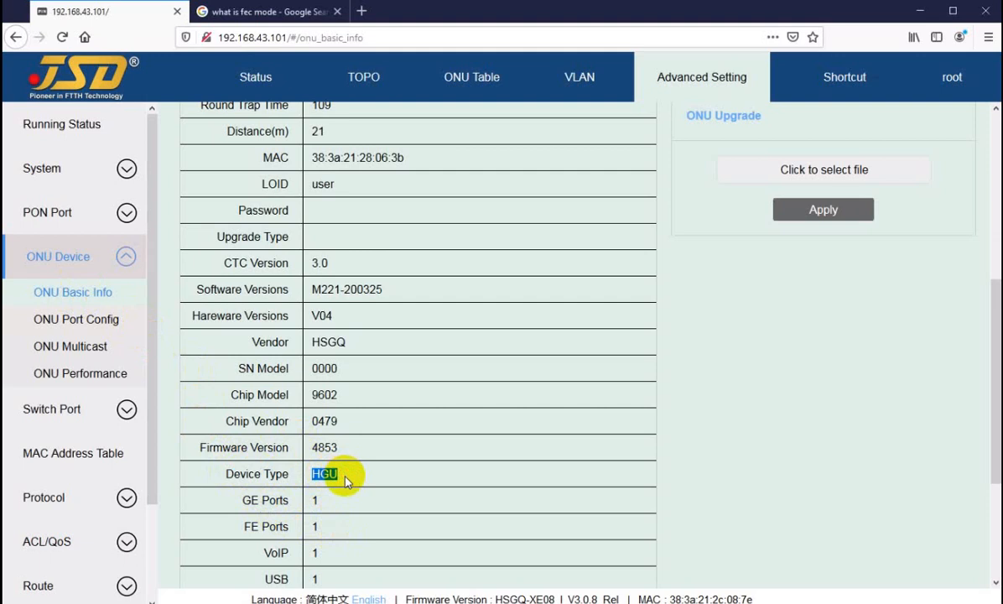
scroll(346, 480, up, 5)
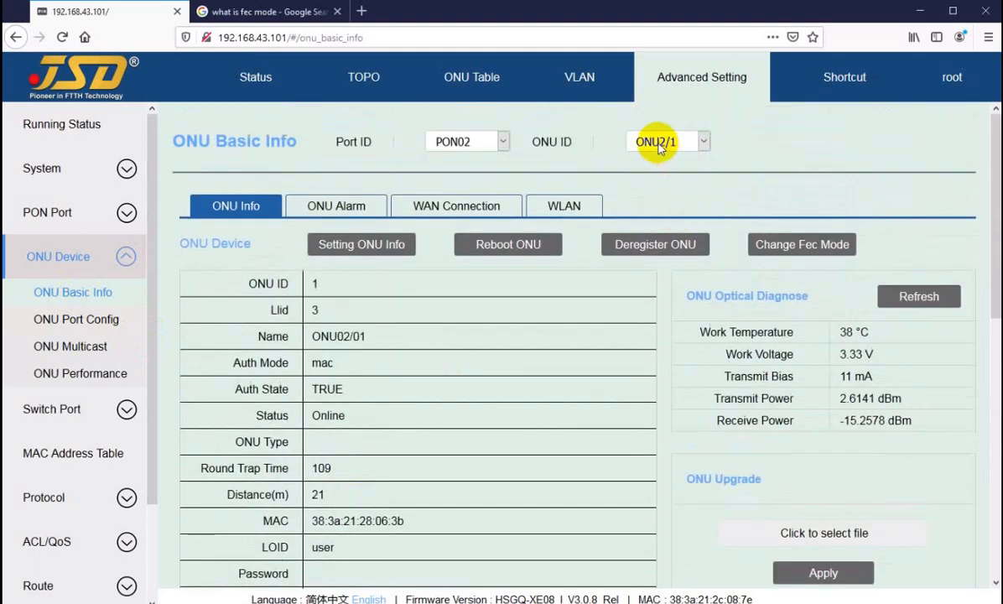
Select ONU2/2 and check the device type and port details in its information table.
click(661, 142)
click(652, 185)
scroll(387, 458, down, 3)
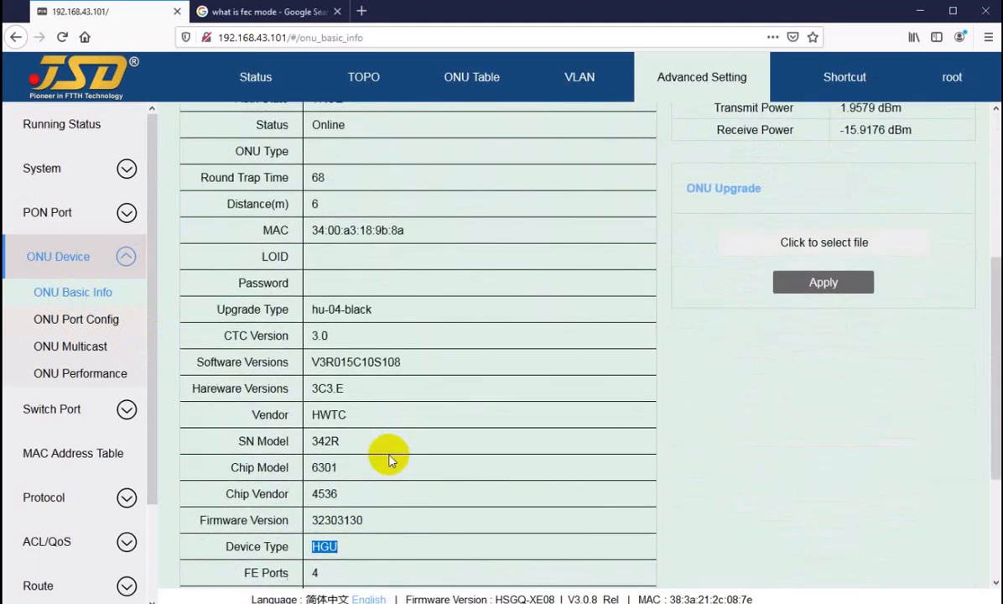
scroll(374, 492, down, 2)
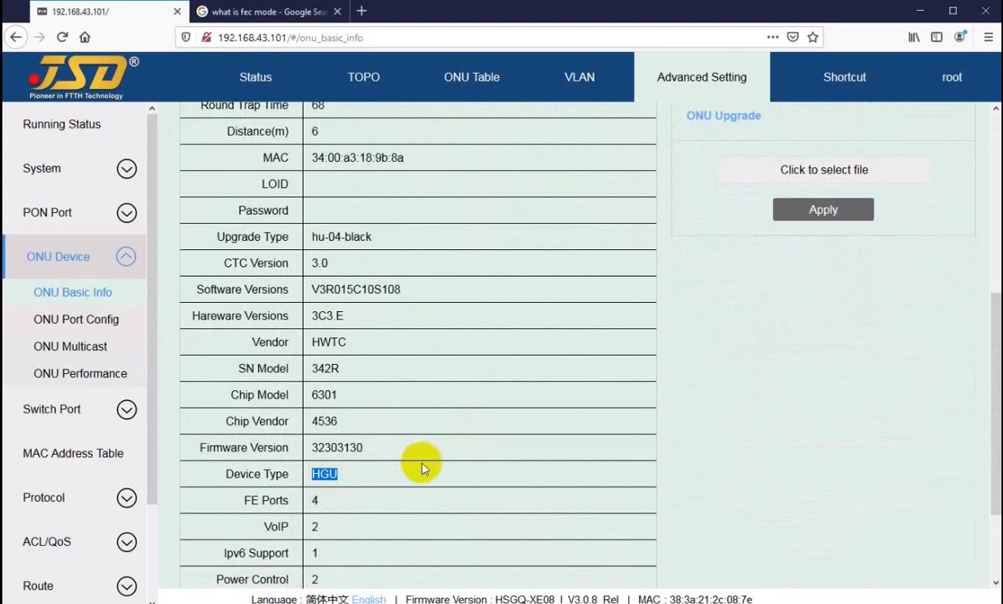
scroll(421, 468, up, 5)
Select ONU2/6 and highlight the device type in its information table.
click(665, 142)
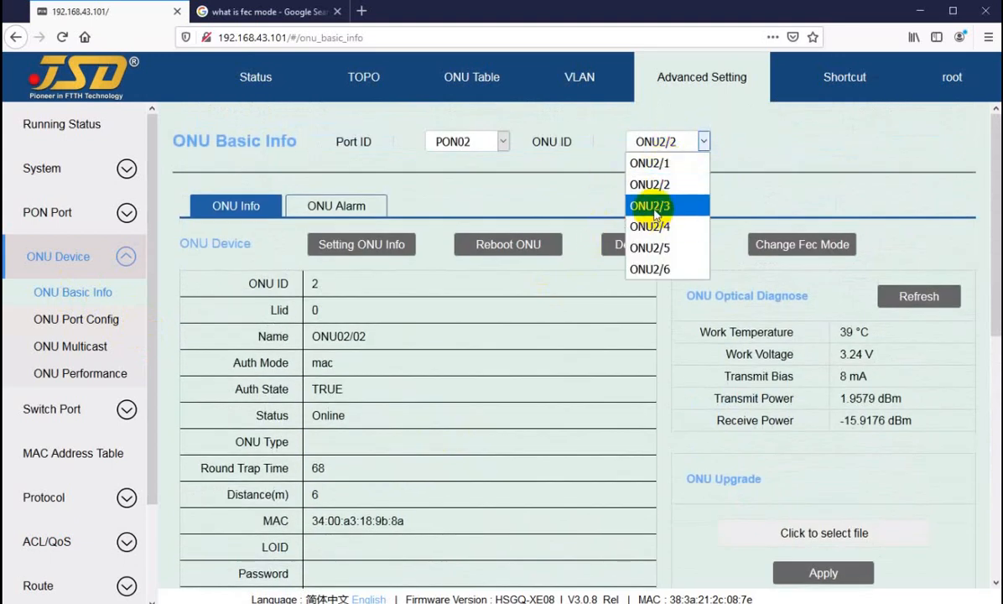
click(650, 268)
scroll(384, 439, down, 5)
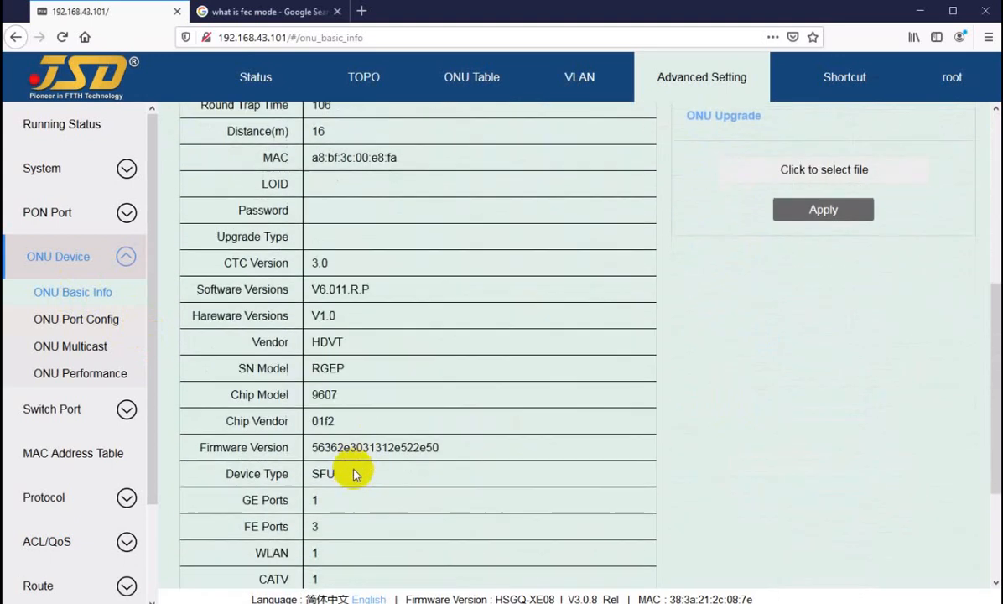
double_click(333, 473)
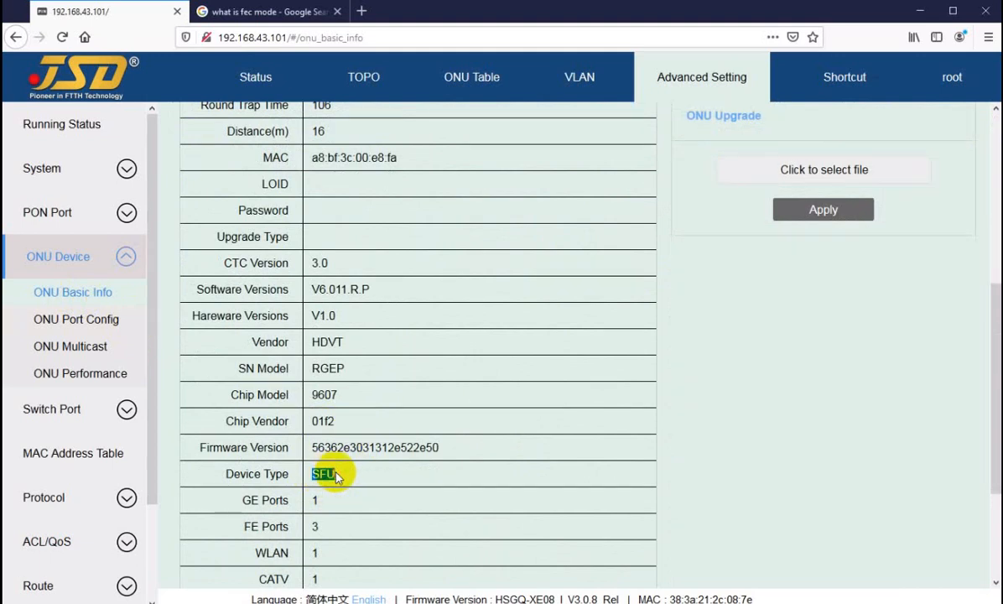
scroll(334, 474, up, 5)
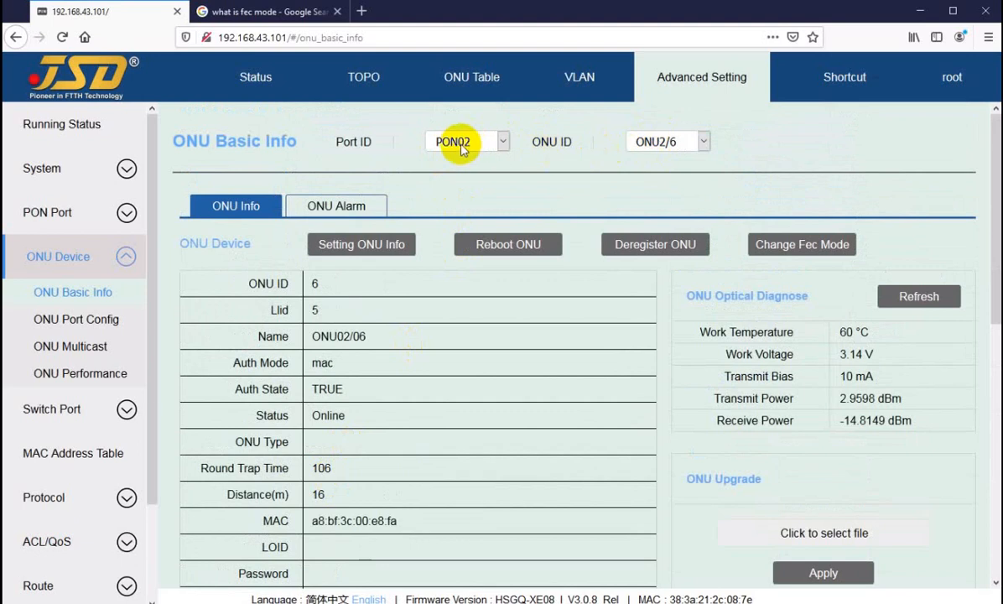
Open the ONU port configuration page, view ONU2/1's port settings and switch to ONU2/2.
click(60, 320)
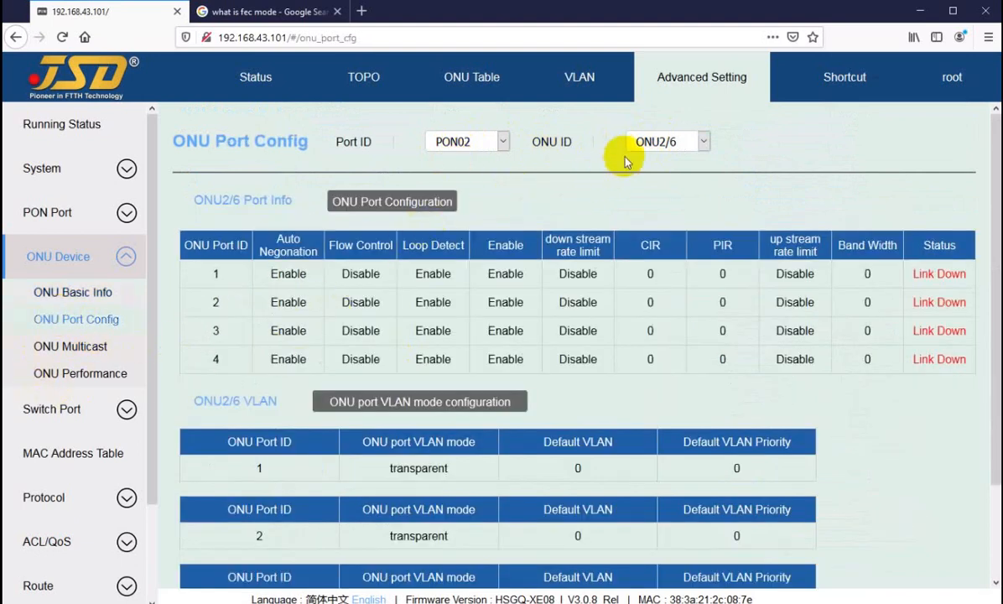
click(659, 145)
click(650, 162)
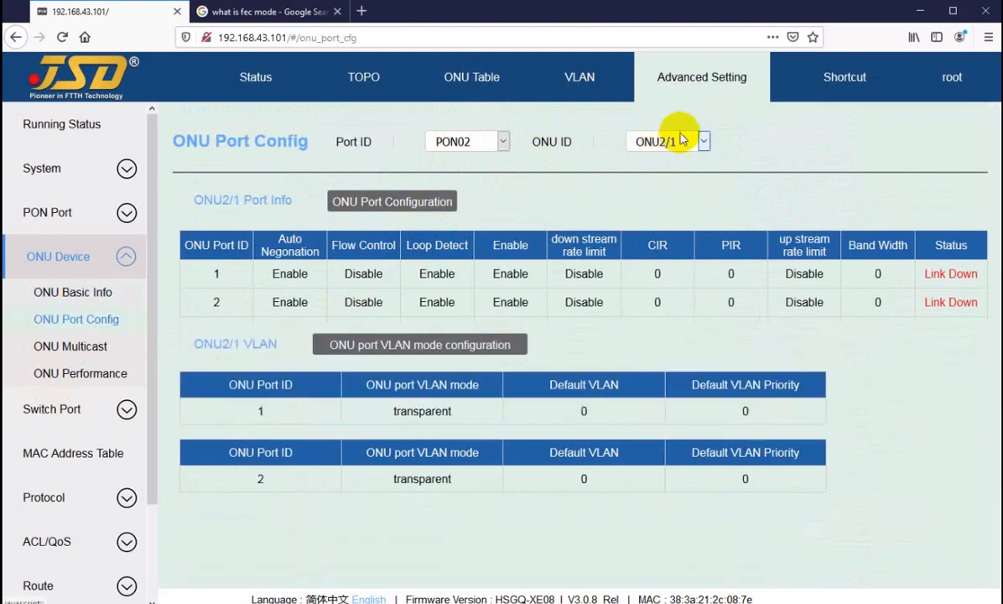
click(675, 141)
click(654, 185)
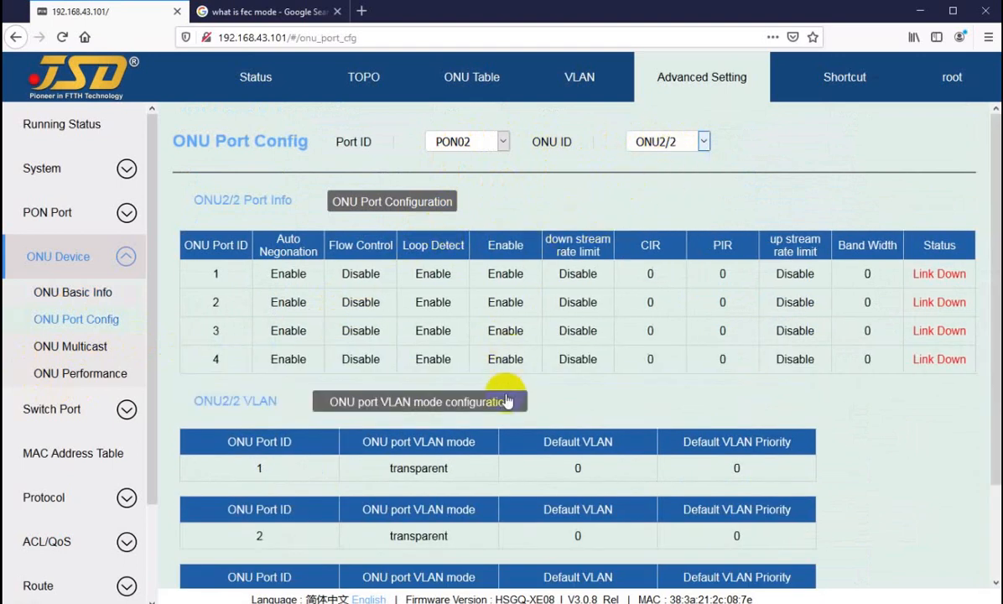
Try to set port 1 of ONU2/2 to tag VLAN mode with default VLAN 30.
scroll(420, 344, down, 2)
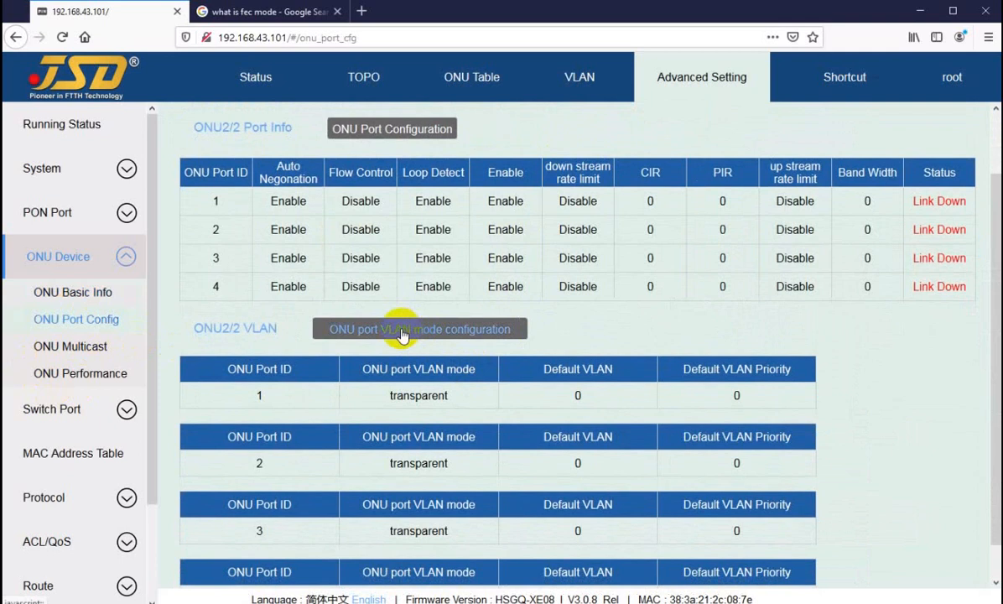
click(403, 333)
click(508, 317)
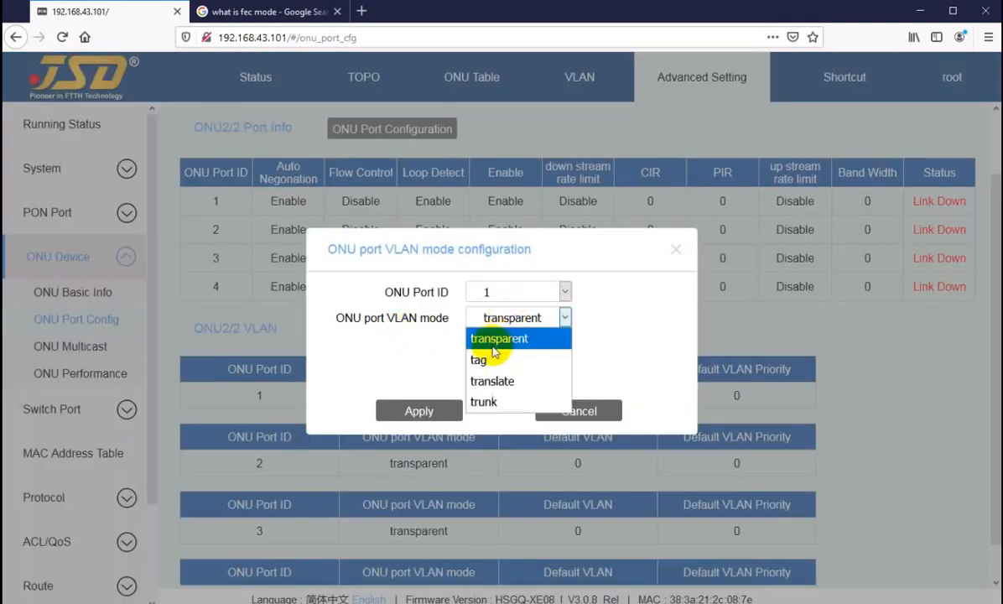
click(495, 360)
click(490, 344)
key(BackSpace)
text(3011)
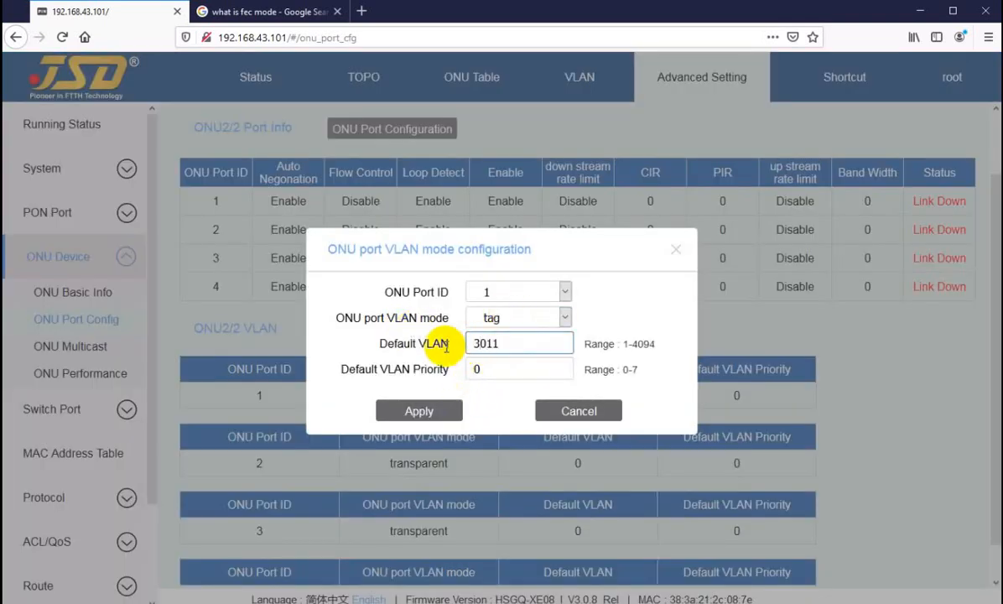
click(419, 410)
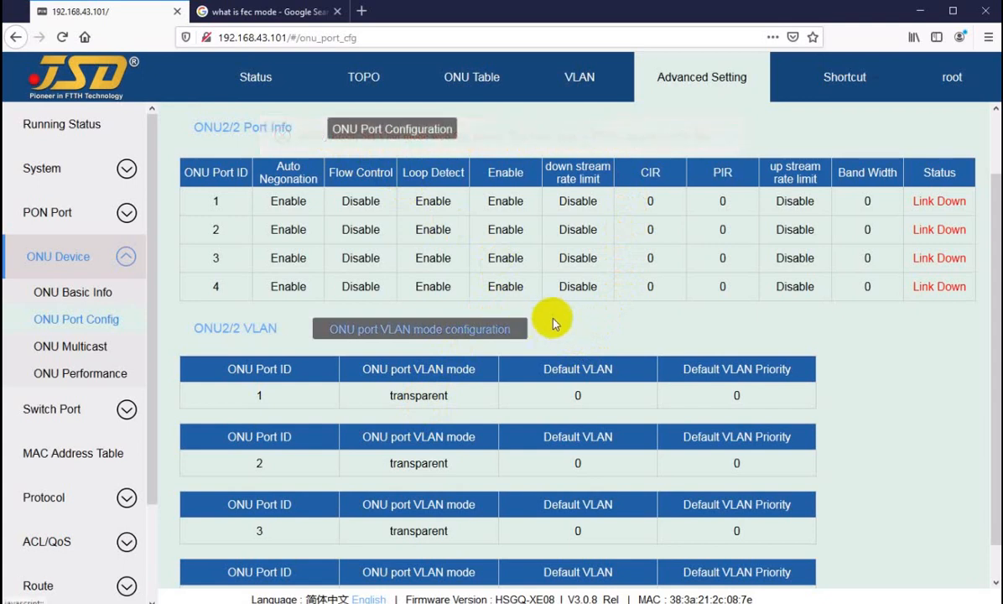
Select ONU2/6, highlight its VLAN section heading, and view the port VLAN mode settings without changing them.
scroll(526, 327, up, 2)
click(669, 144)
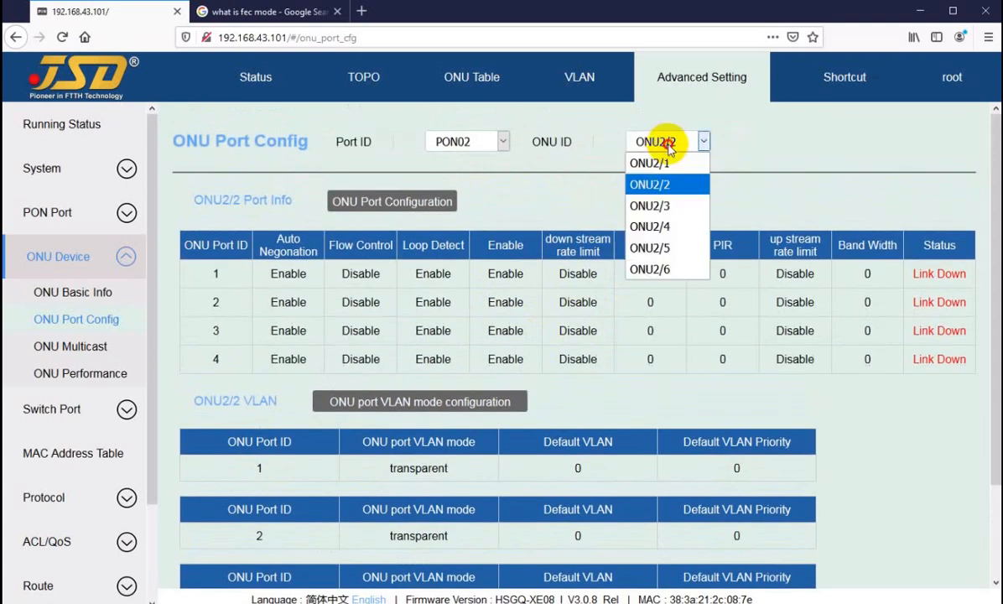
click(666, 270)
scroll(507, 206, down, 3)
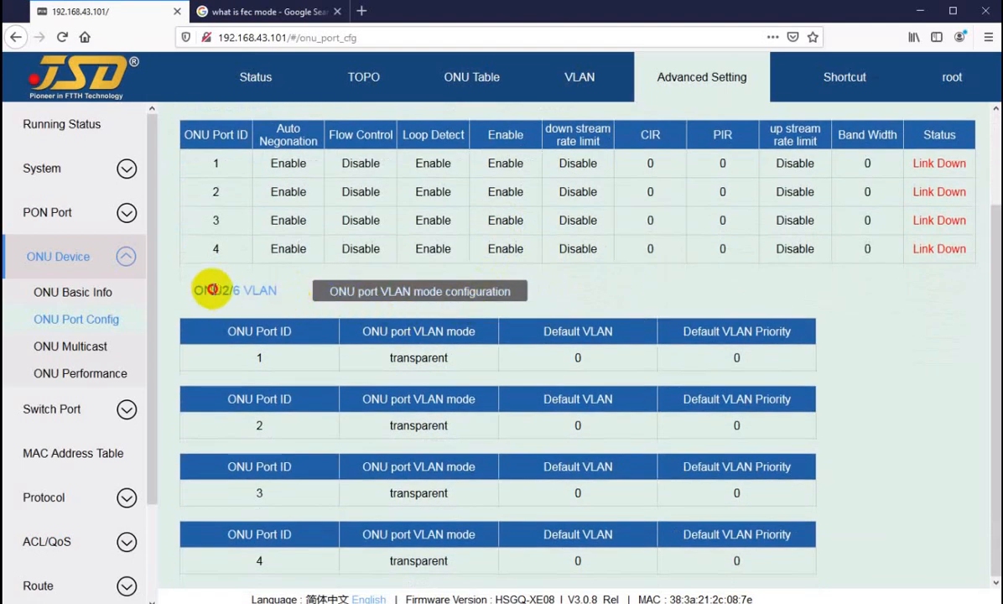
drag(213, 290, 264, 291)
click(284, 293)
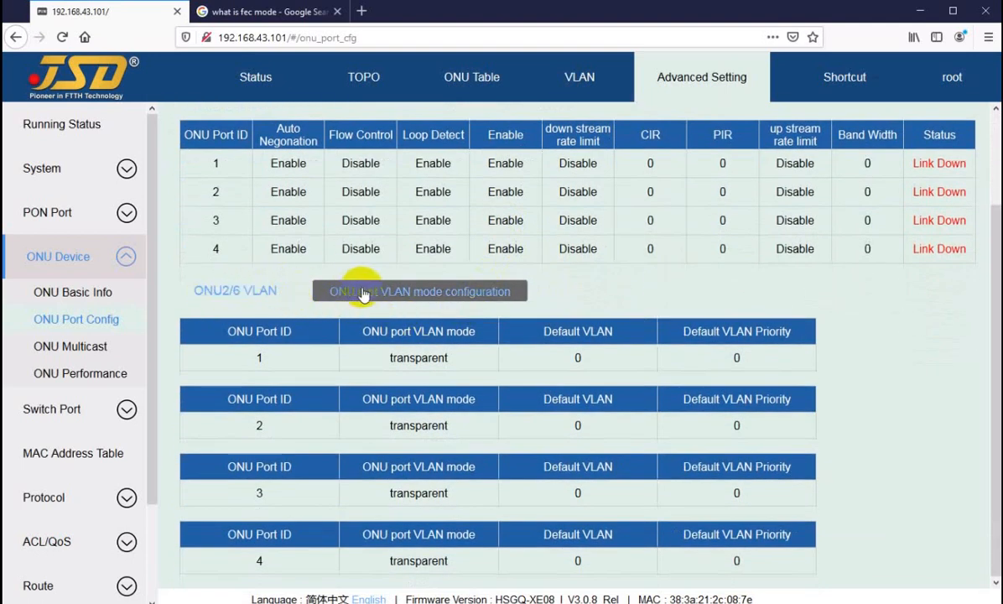
click(399, 294)
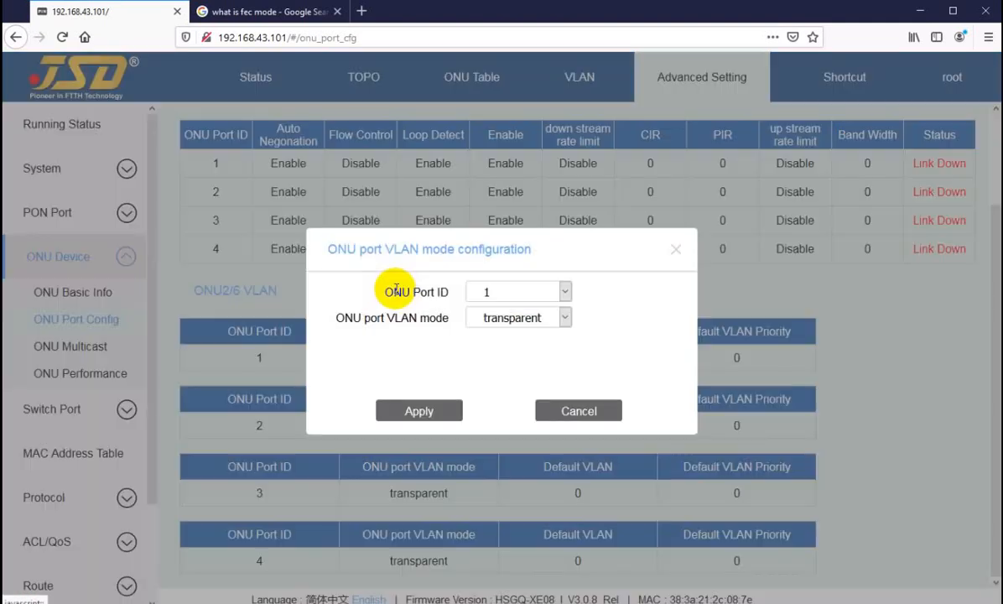
click(572, 410)
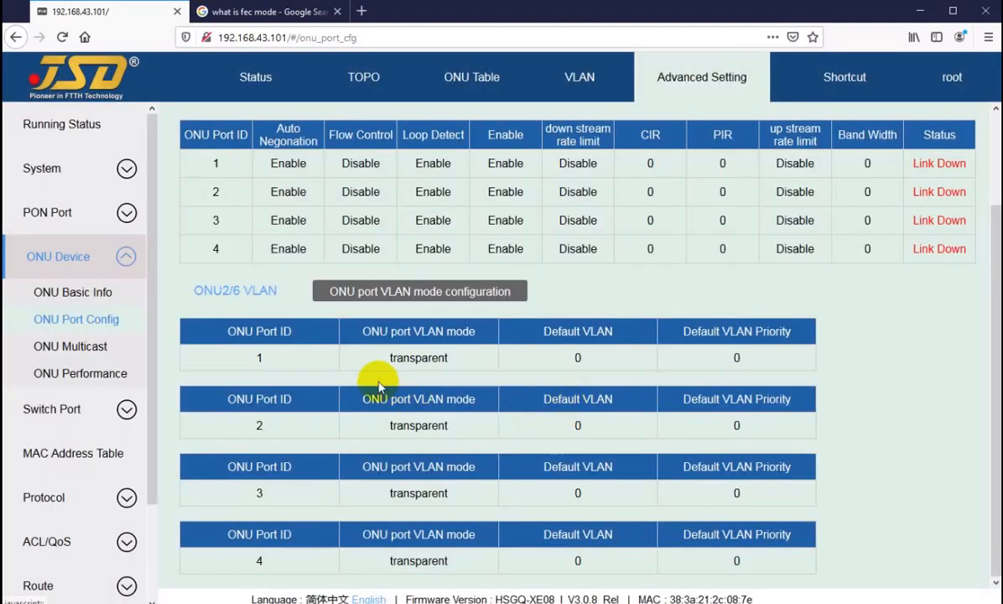
Highlight the VLAN mode of each of ONU2/6's ports 1 to 4 in the VLAN tables.
drag(365, 358, 453, 361)
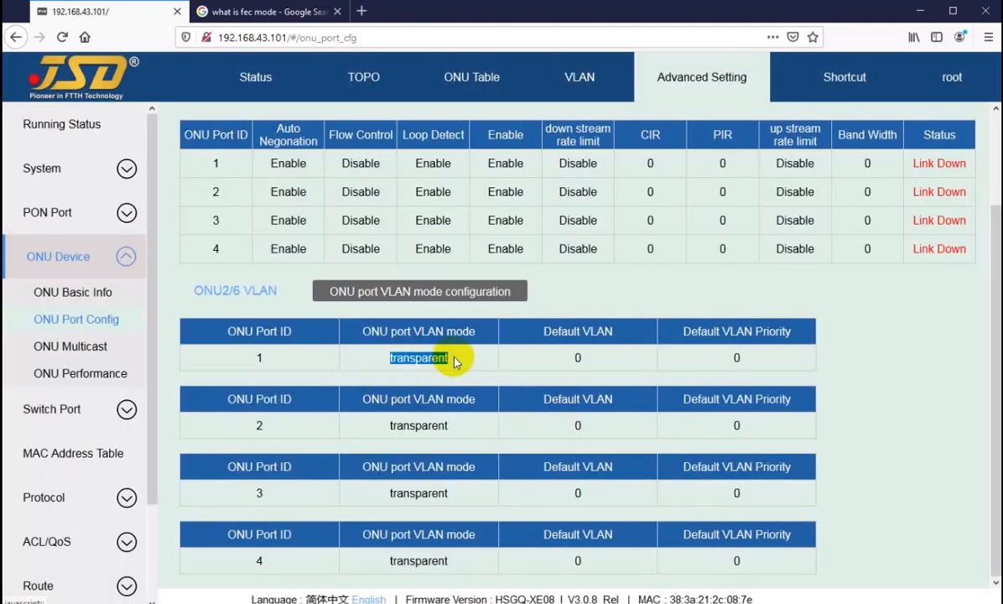
click(392, 362)
drag(390, 360, 421, 358)
click(426, 360)
drag(404, 425, 466, 436)
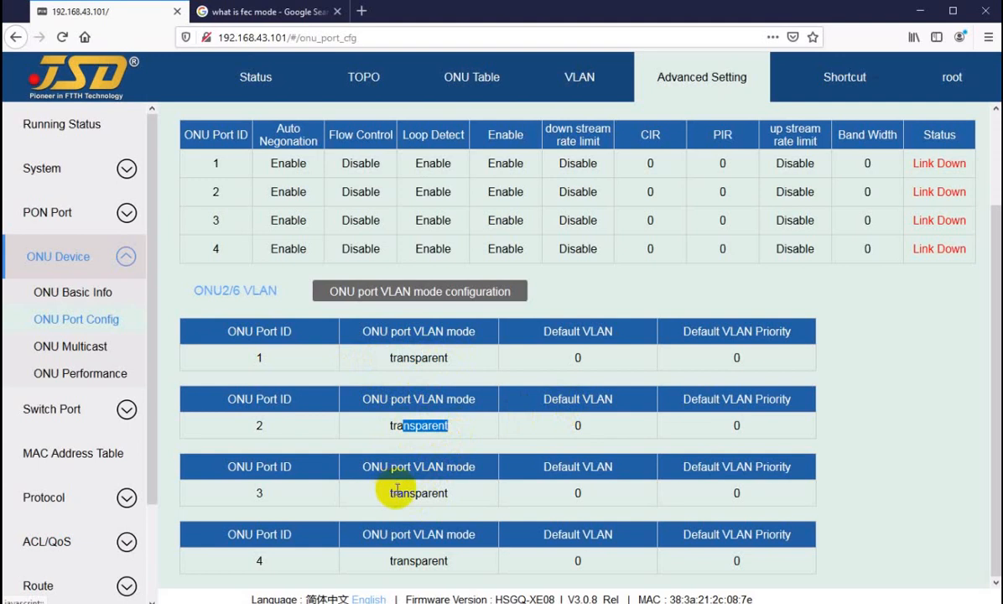
drag(397, 492, 459, 505)
drag(406, 562, 422, 562)
click(433, 562)
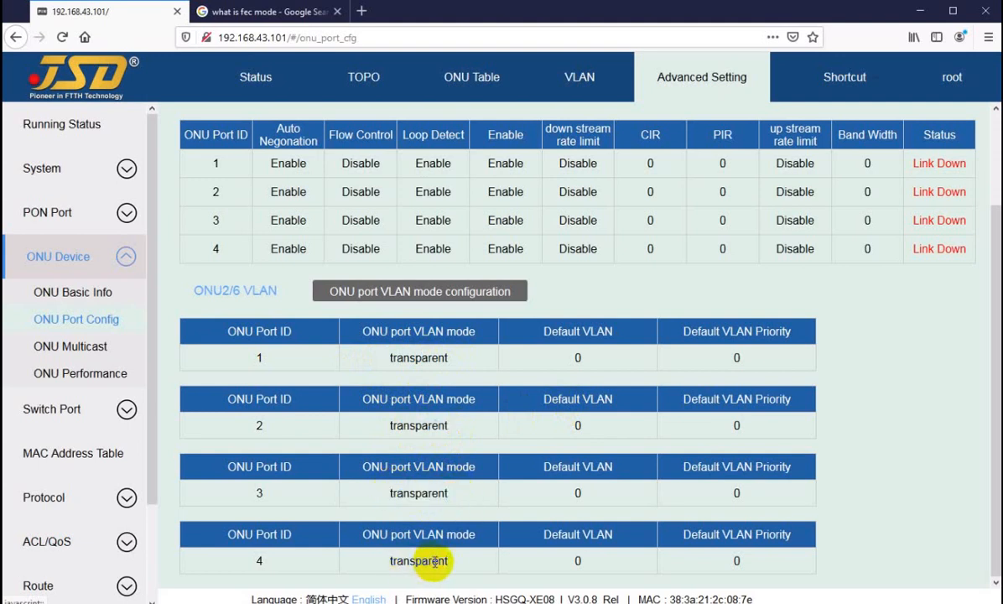
Show the available port IDs in ONU2/6's port VLAN mode settings and close them without changes.
click(448, 291)
click(505, 294)
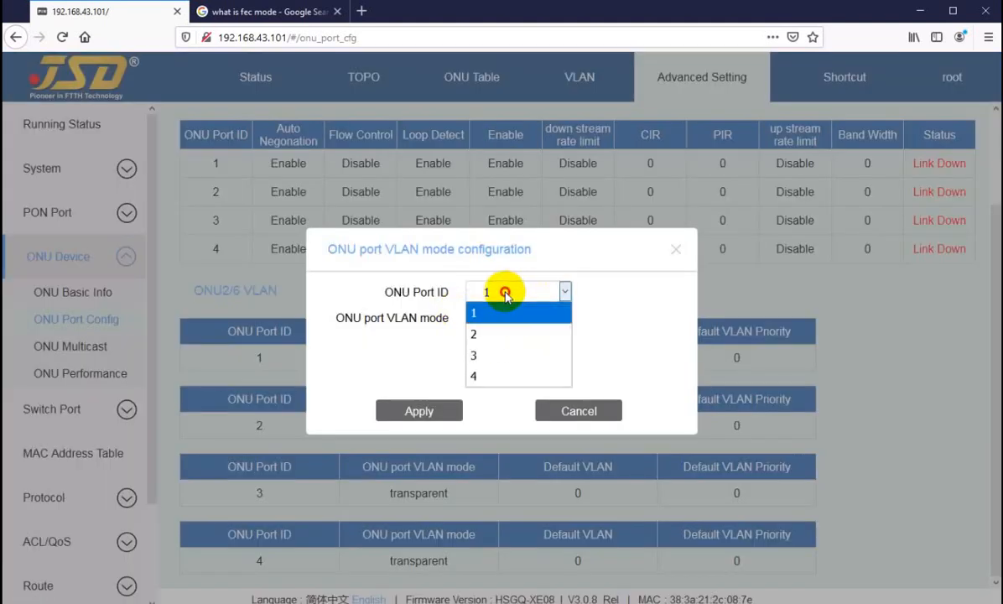
click(572, 406)
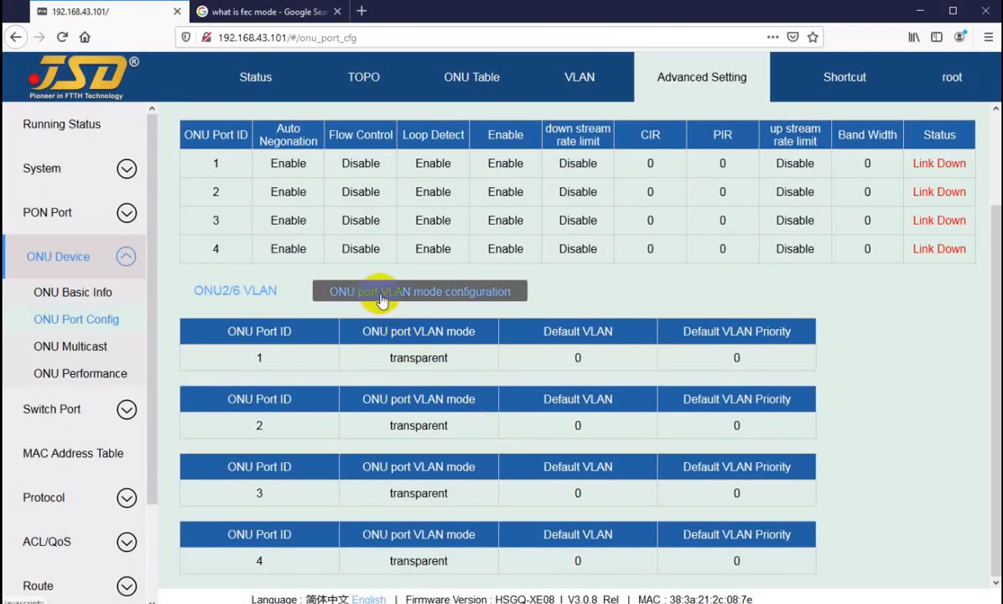
Set port 1 of ONU2/6 to tag VLAN mode with default VLAN 3011 and apply it.
click(394, 292)
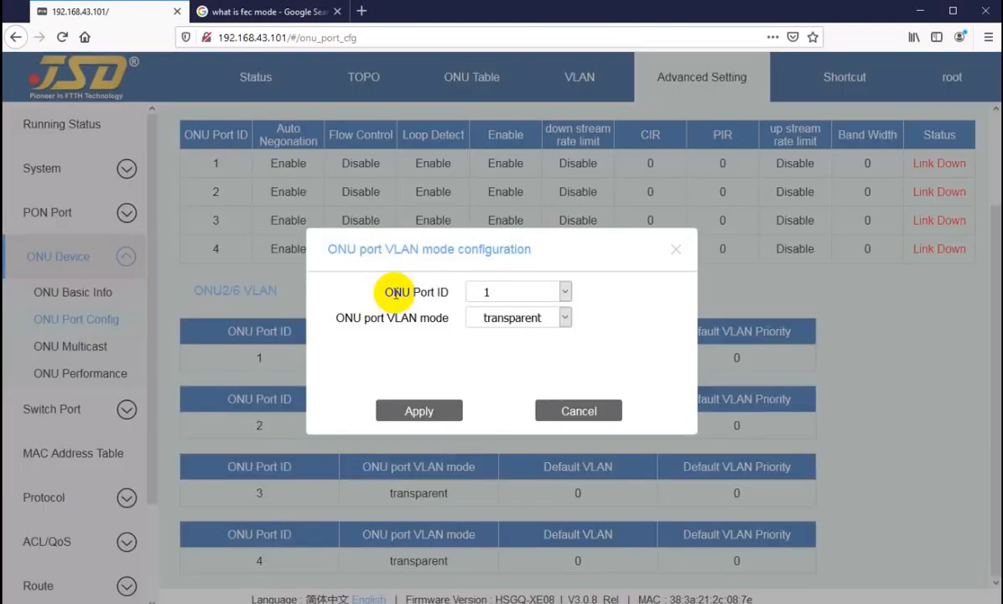
click(496, 296)
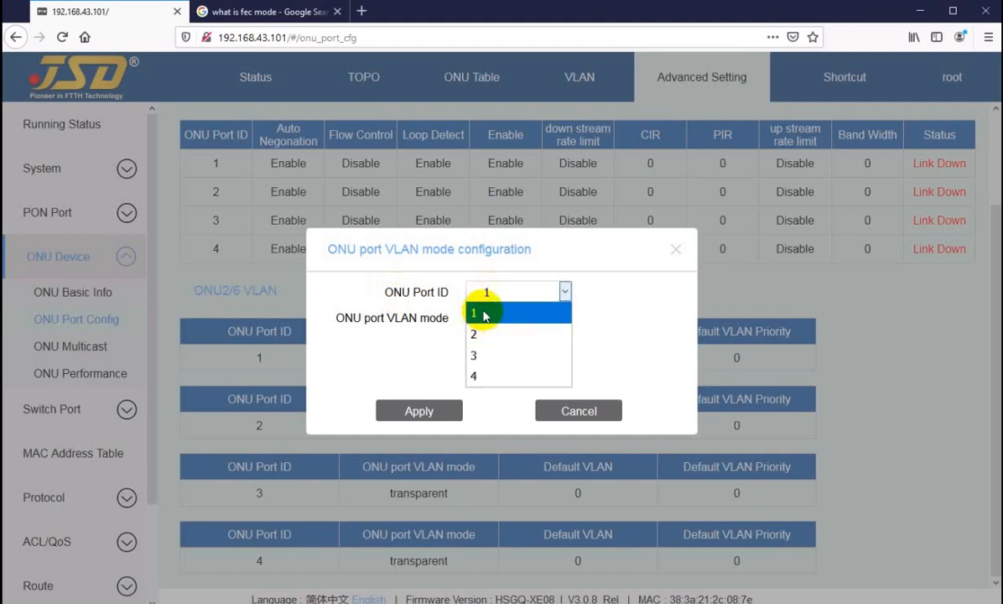
click(484, 317)
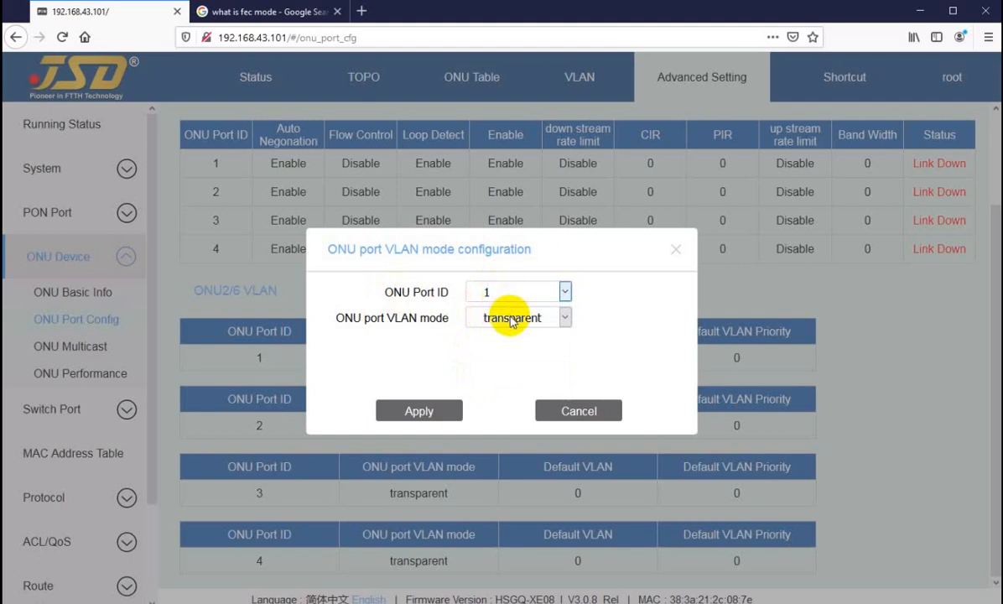
click(506, 317)
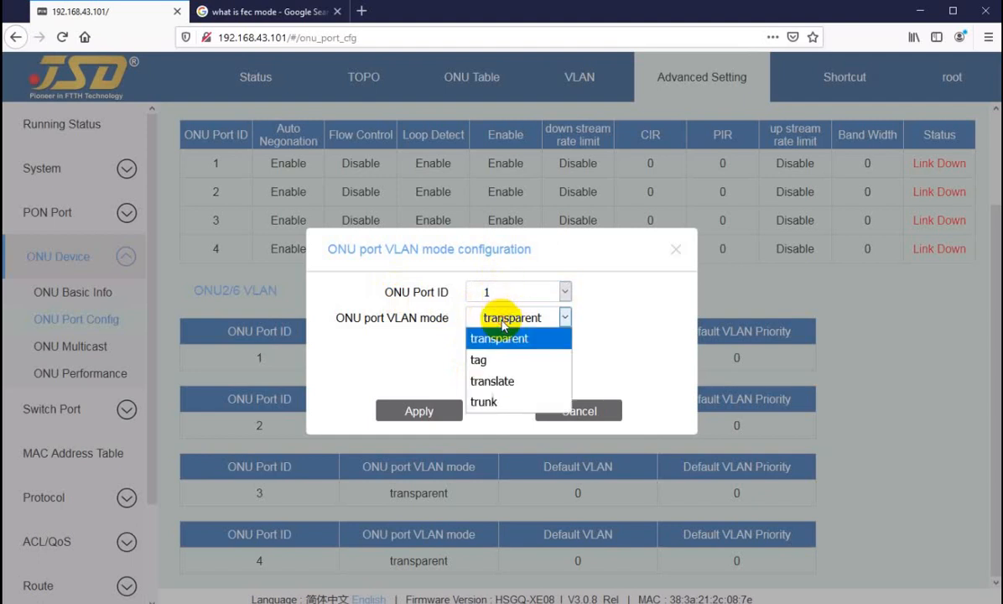
click(478, 359)
drag(495, 344, 459, 344)
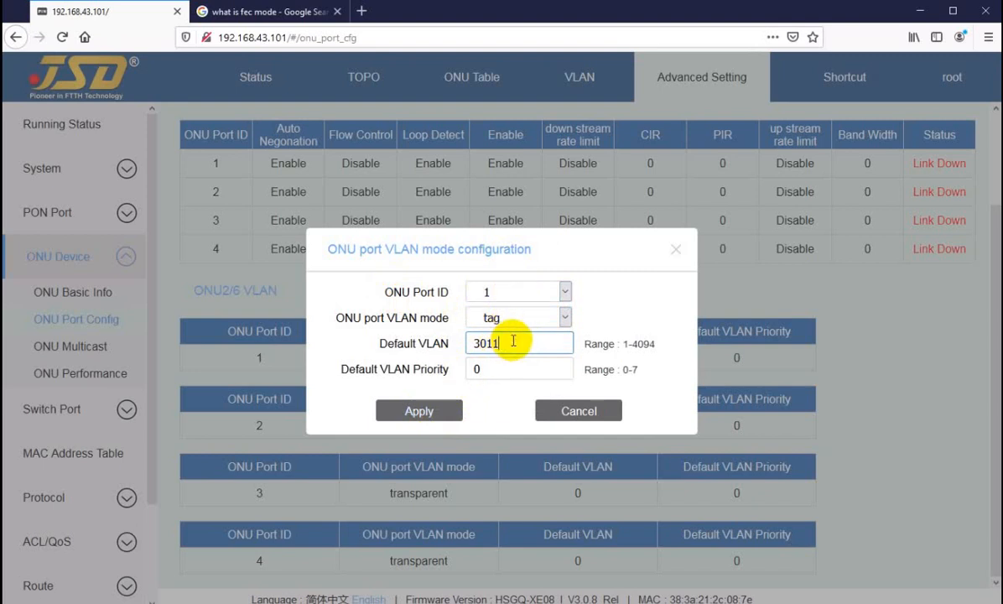
click(394, 409)
Set port 2 of ONU2/6 to tag VLAN mode with default VLAN 3014 and apply it.
click(424, 291)
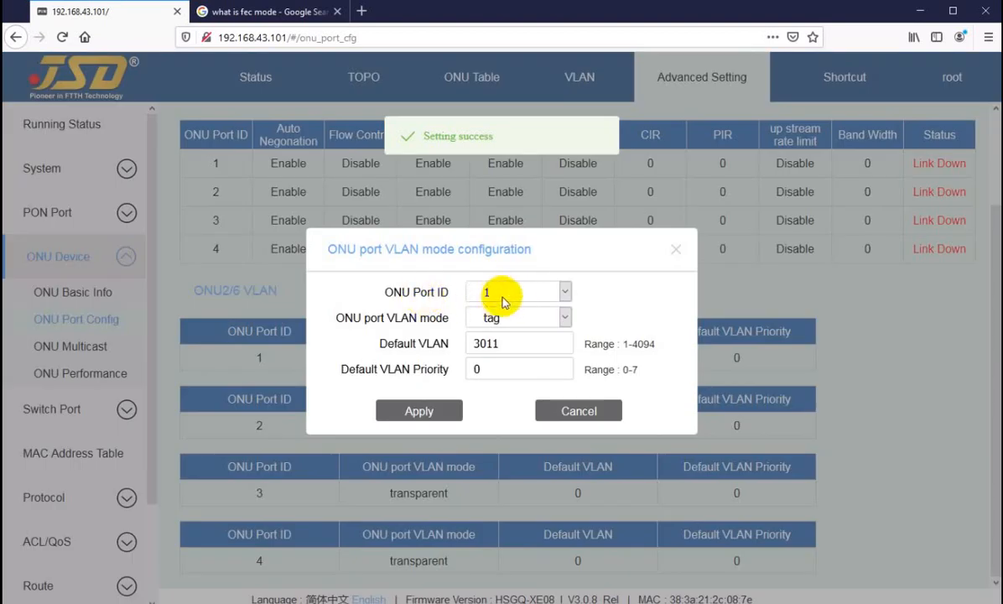
click(510, 293)
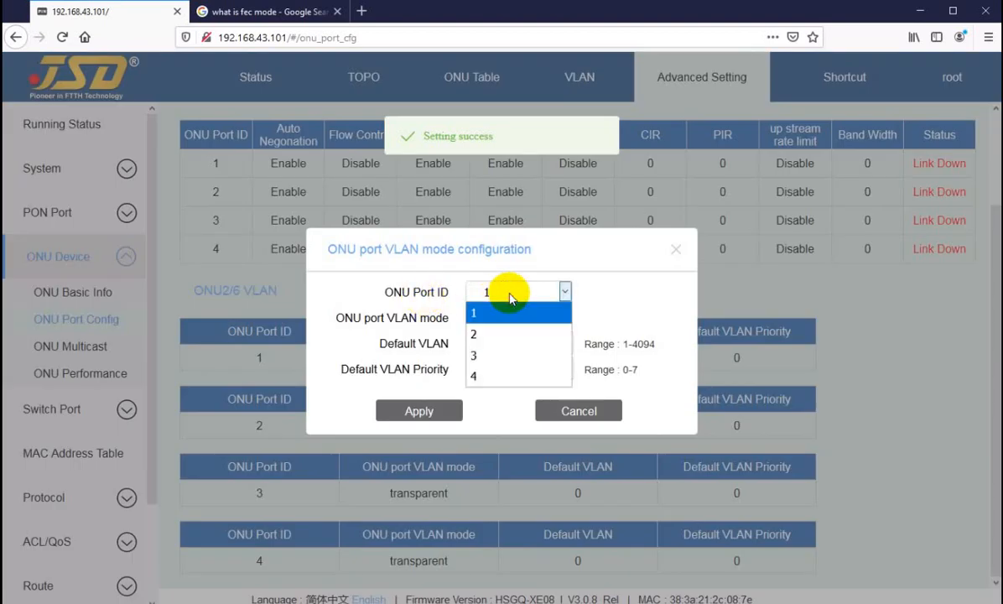
click(487, 336)
click(562, 320)
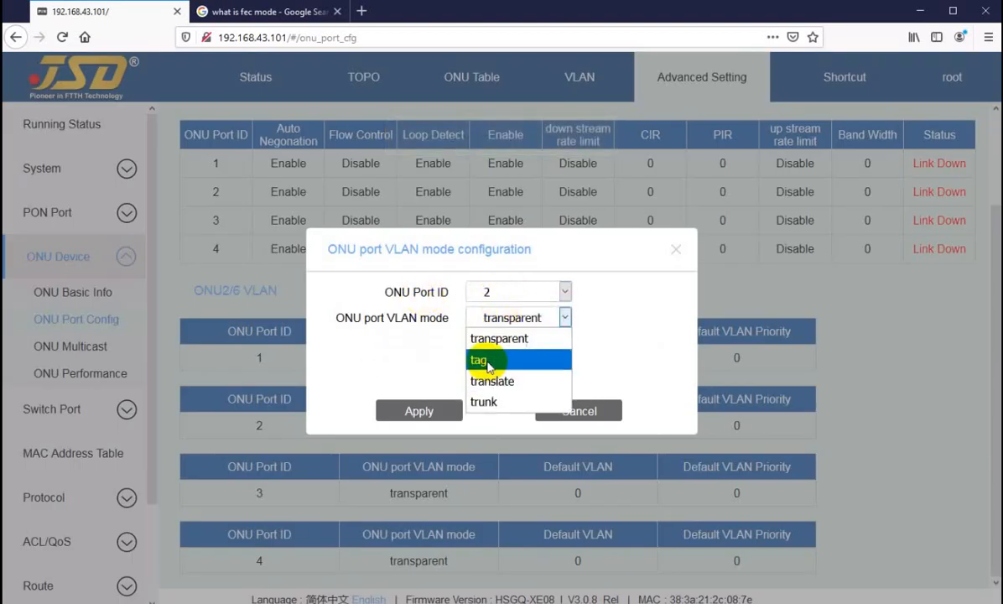
click(481, 358)
drag(491, 346, 452, 348)
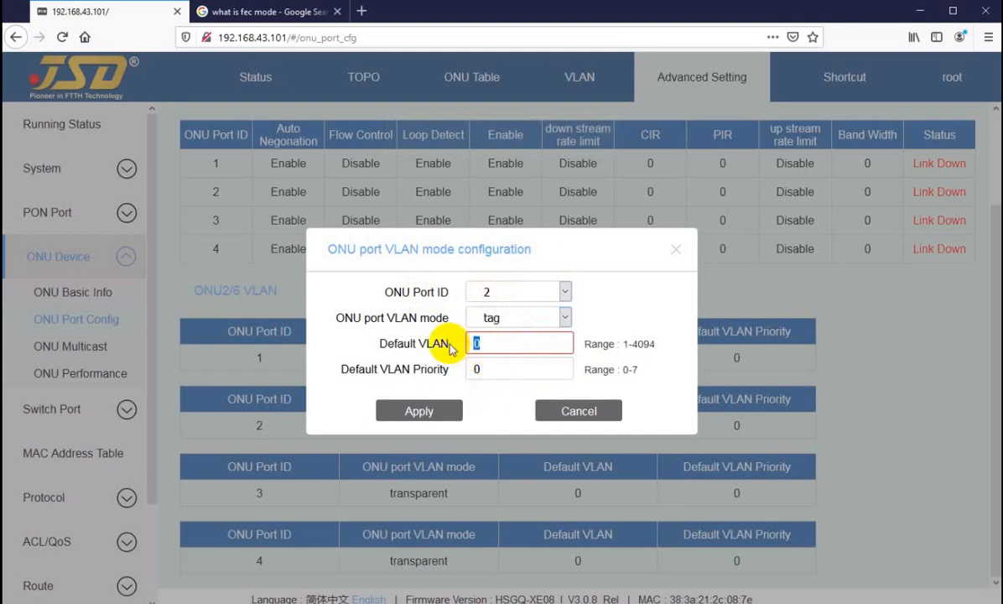
text(3014)
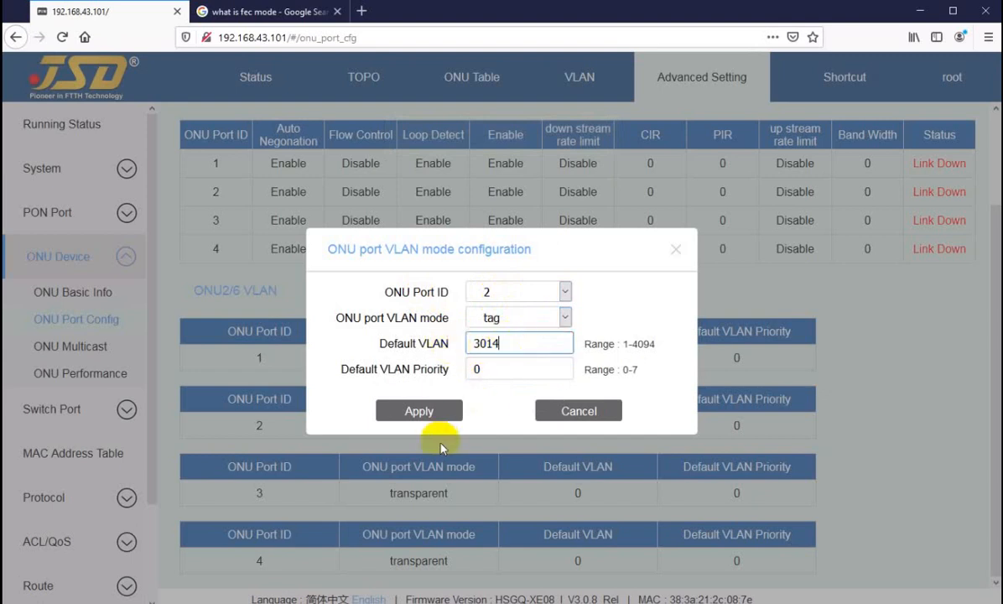
click(413, 410)
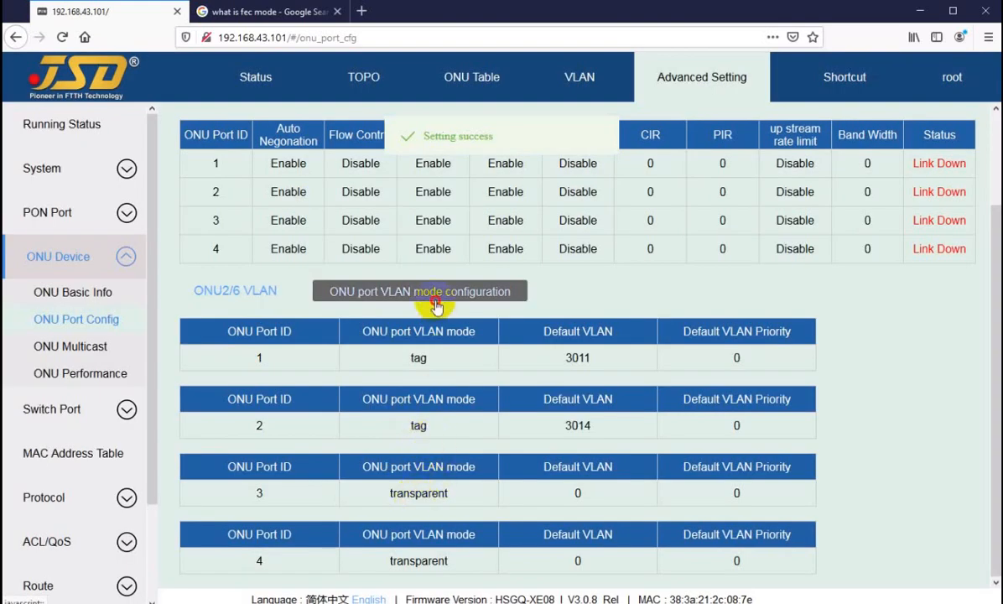
Set port 3 of ONU2/6 to tag VLAN mode with default VLAN 643 and apply it.
click(411, 290)
click(482, 292)
click(486, 355)
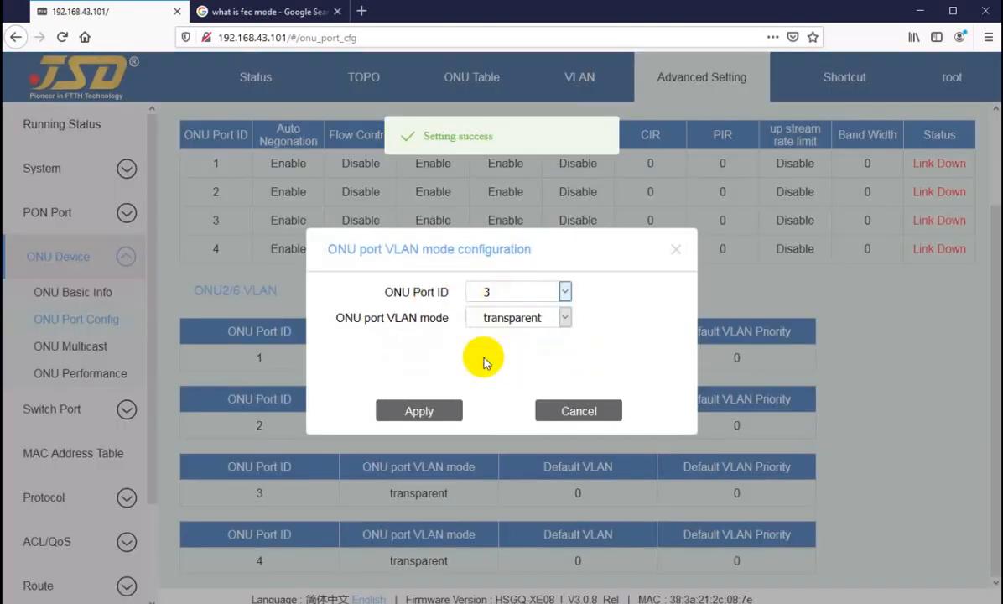
click(507, 317)
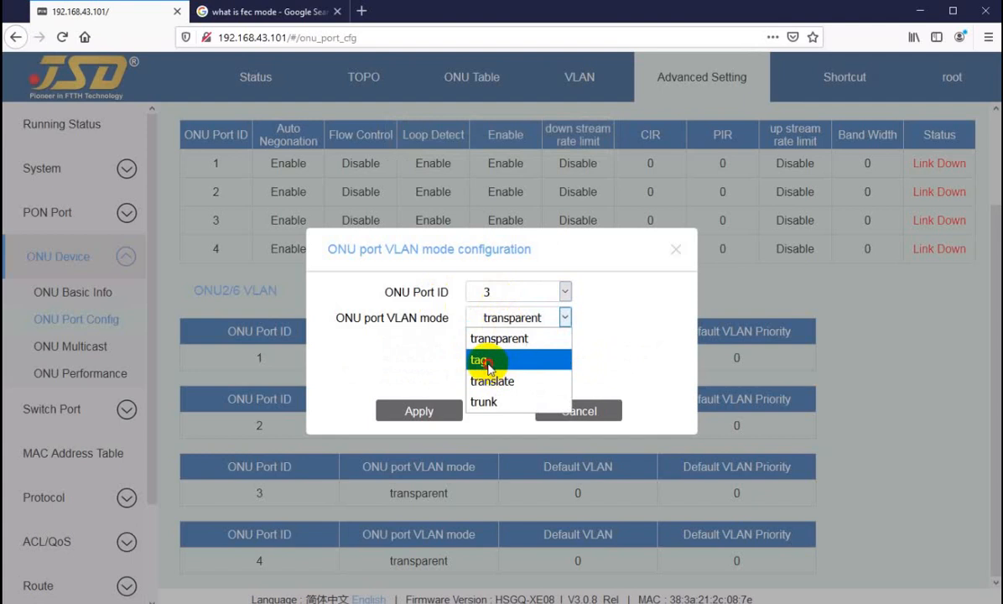
click(487, 358)
text(643)
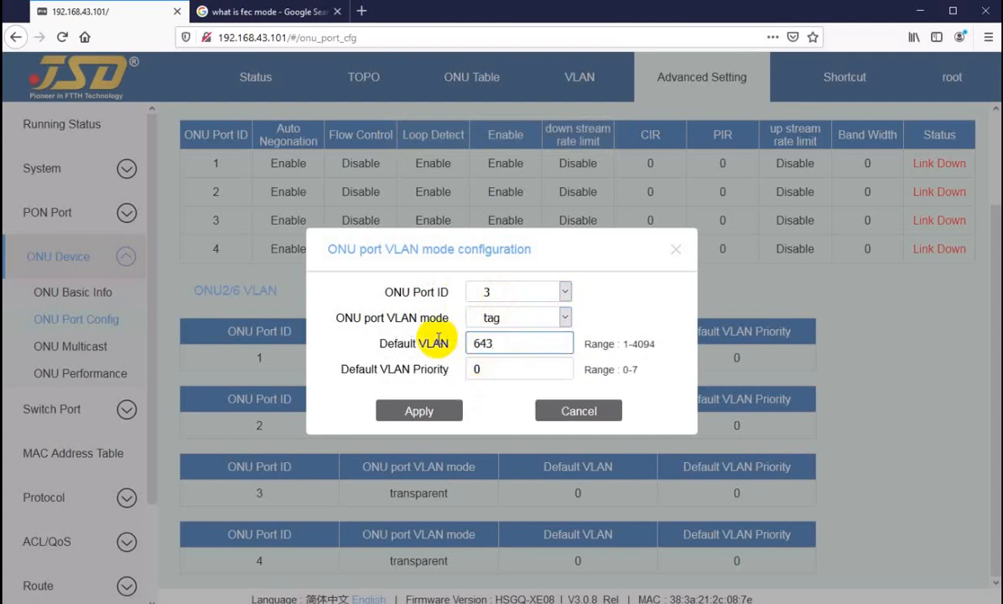
click(414, 412)
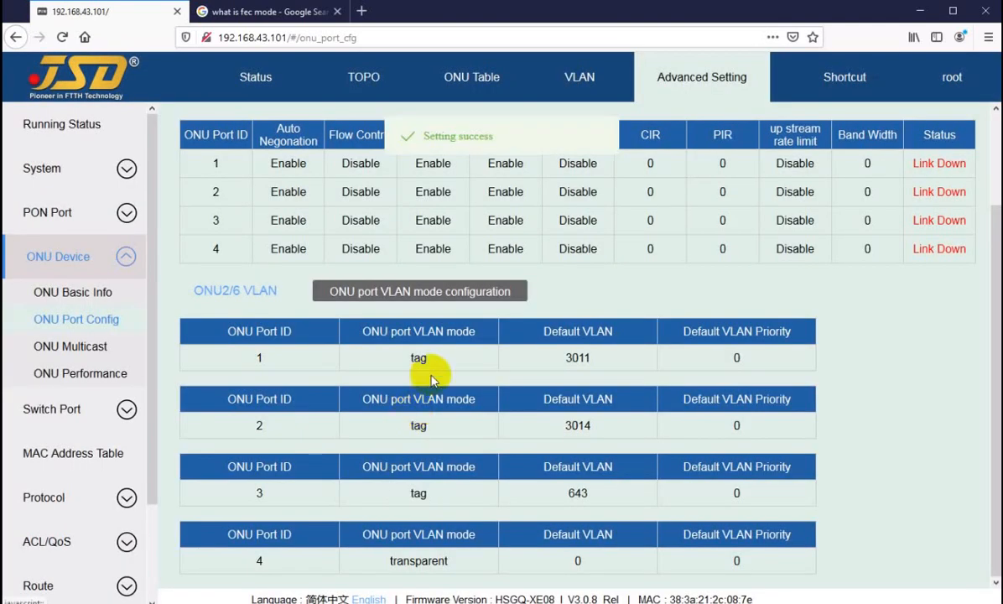
Set port 4 of ONU2/6 to tag VLAN mode with default VLAN 51 and apply it.
click(449, 298)
click(518, 294)
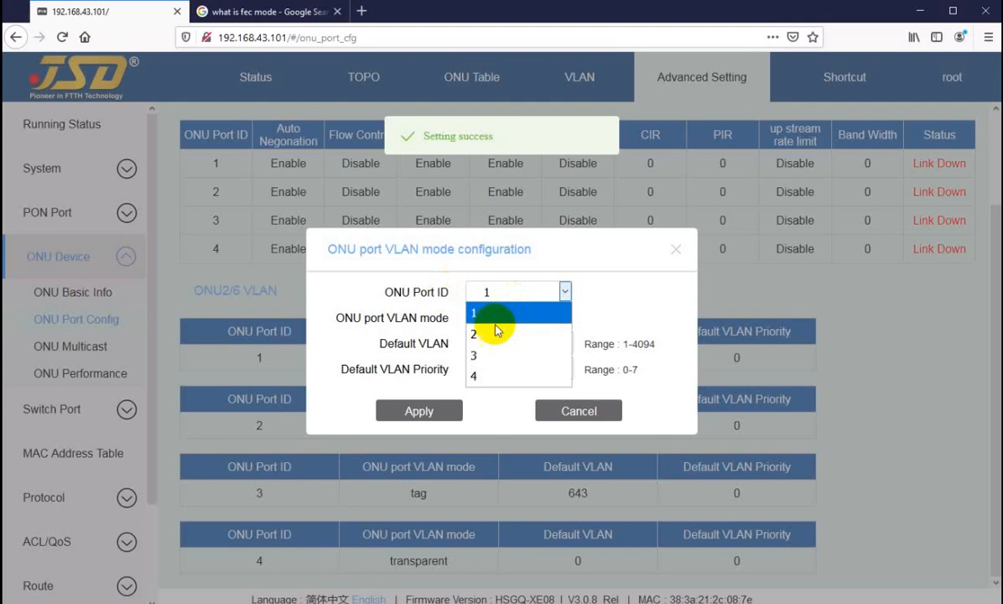
click(482, 375)
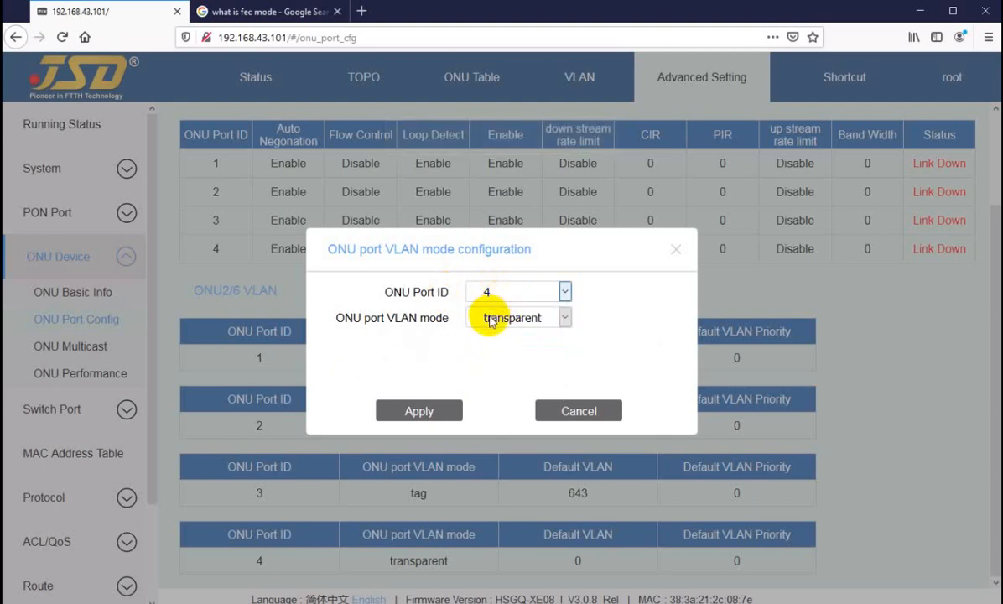
click(492, 319)
click(500, 358)
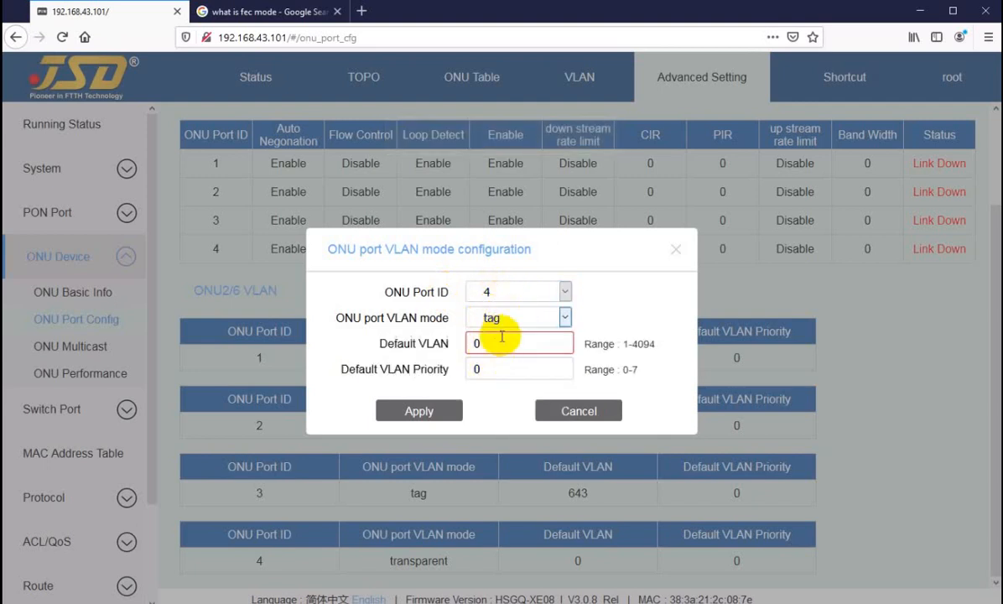
drag(501, 339, 425, 346)
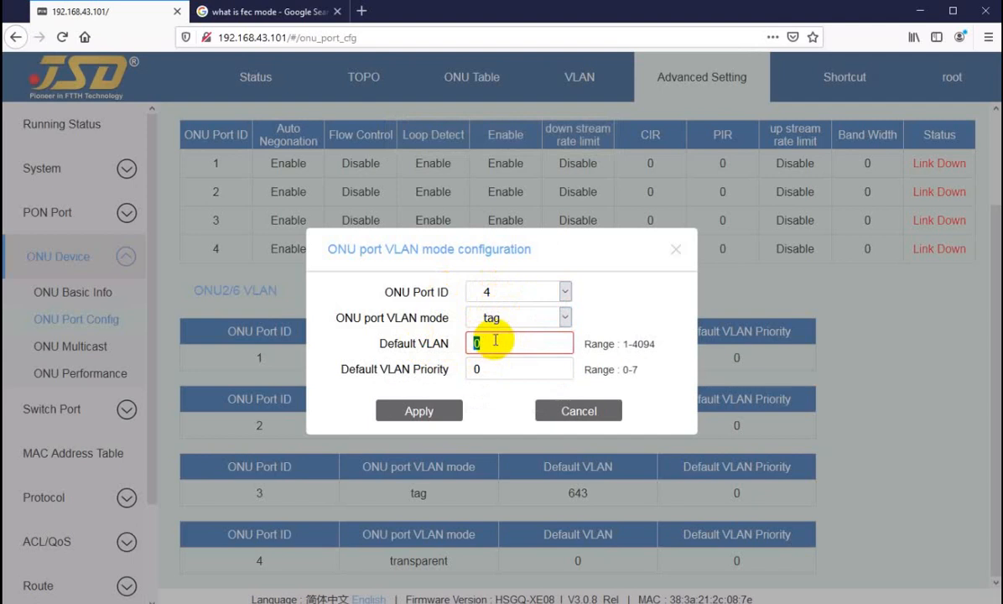
text(51)
click(408, 411)
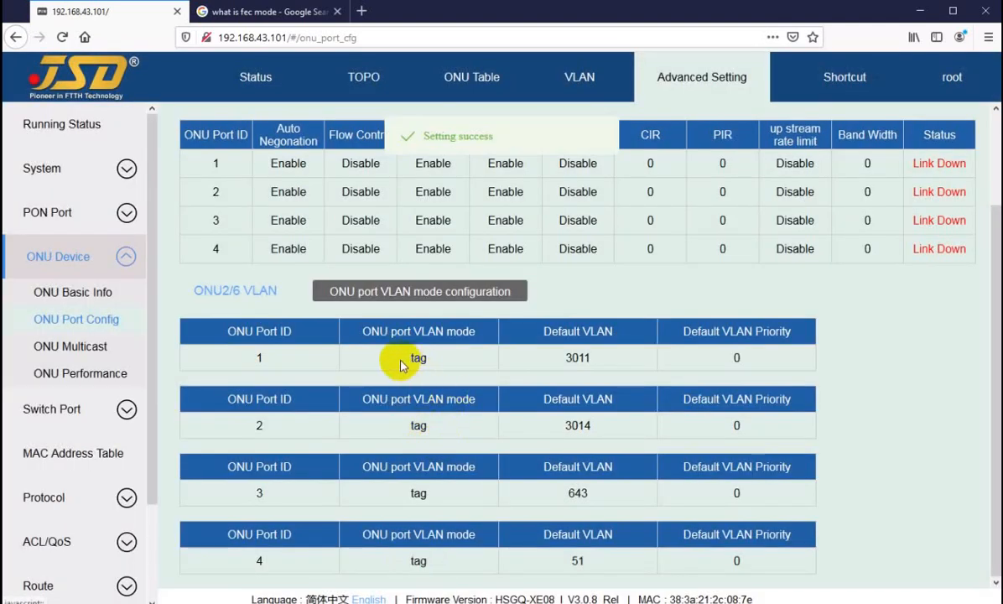
Review the VLAN mode and default VLAN of each of the four ports in the ONU2/6 VLAN tables.
double_click(415, 358)
double_click(574, 358)
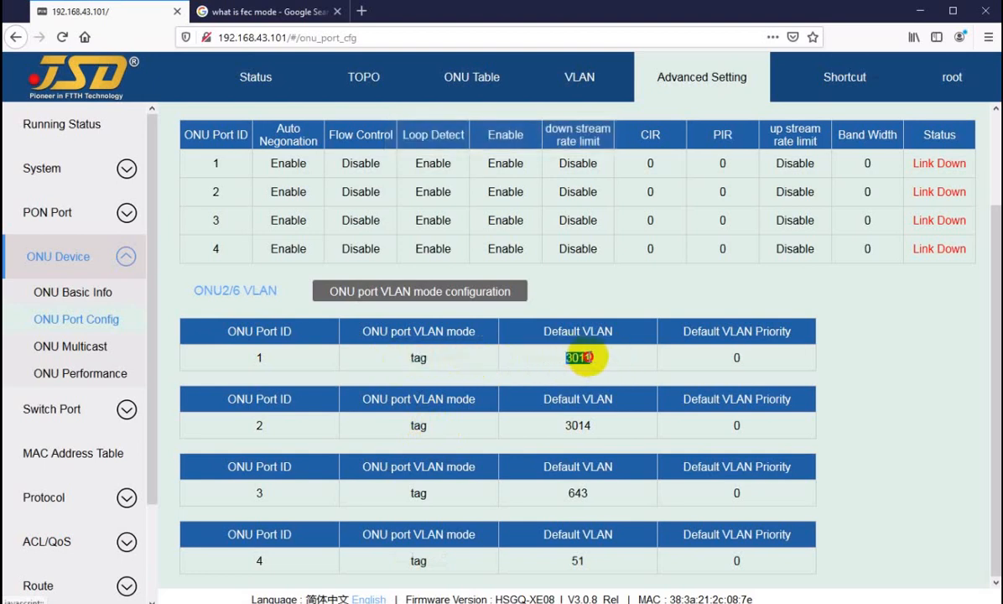
click(579, 358)
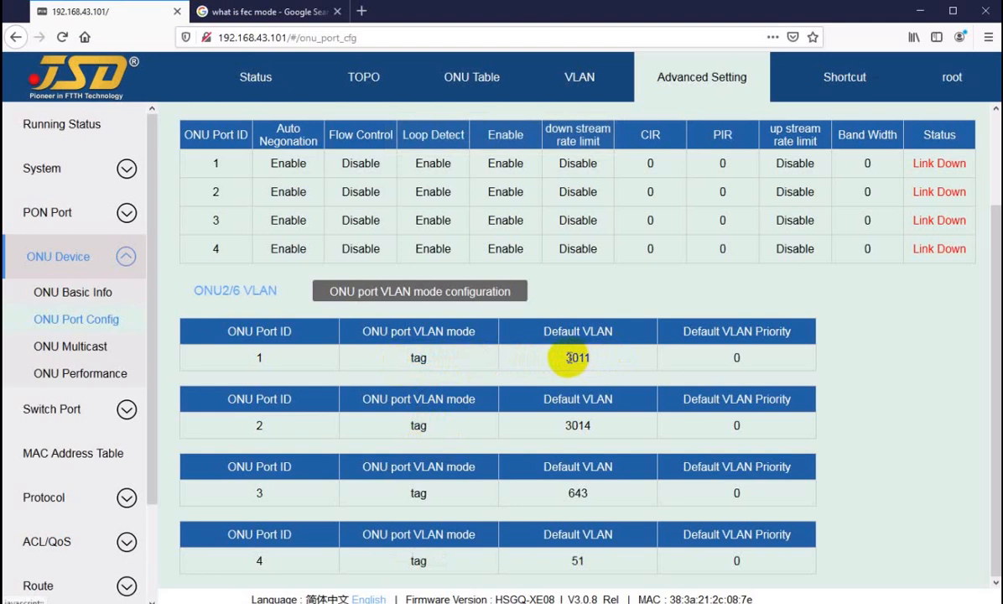
drag(567, 358, 591, 358)
click(578, 358)
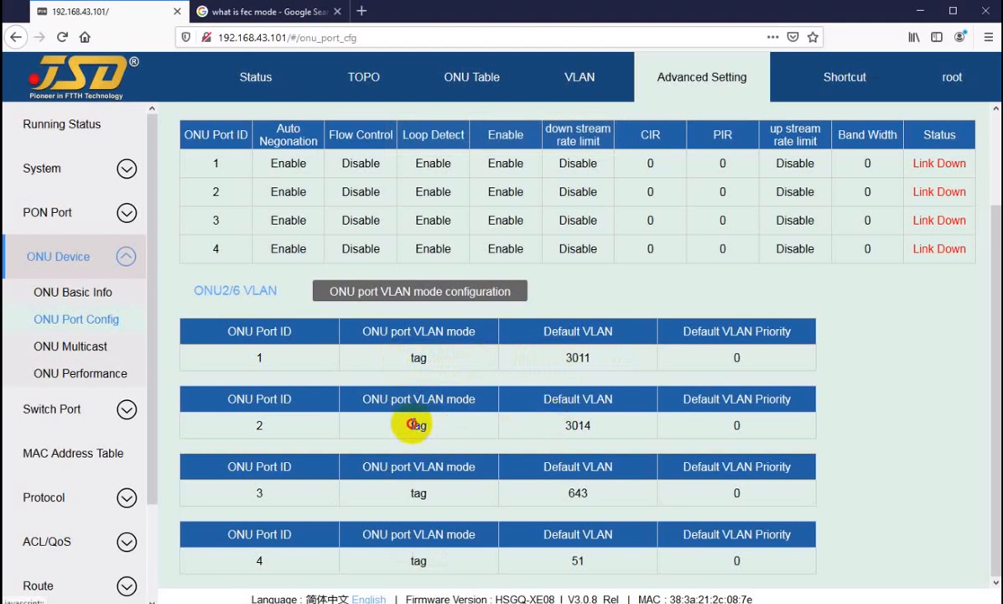
drag(411, 424, 499, 428)
click(543, 428)
drag(409, 495, 503, 498)
drag(573, 495, 596, 499)
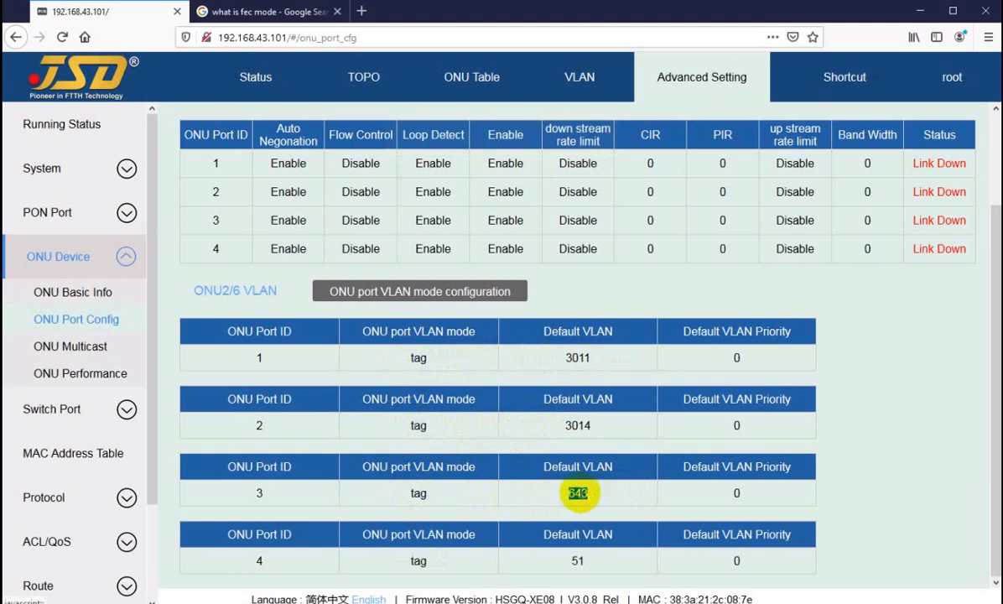
click(409, 564)
drag(409, 564, 425, 564)
drag(554, 564, 584, 566)
click(584, 565)
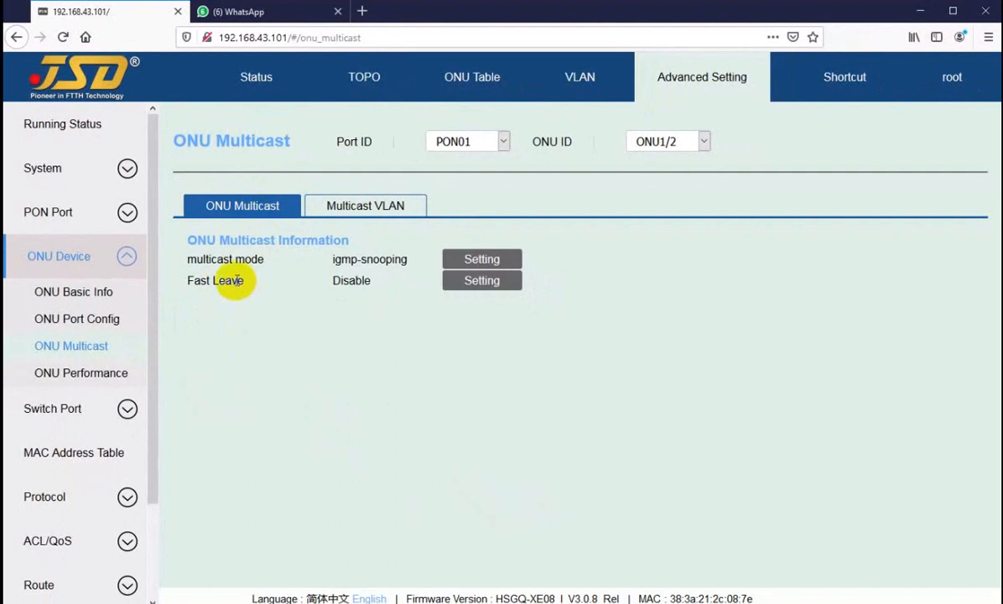
Examine ONU1/2's Fast Leave entry and available multicast modes, closing the multicast settings without changes.
drag(226, 281, 231, 281)
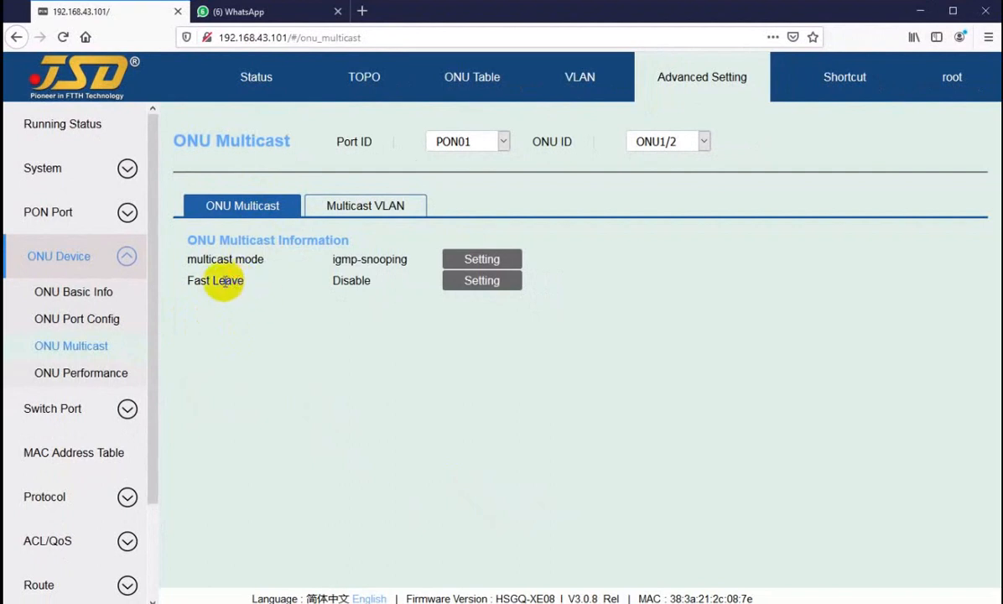
drag(222, 282, 232, 282)
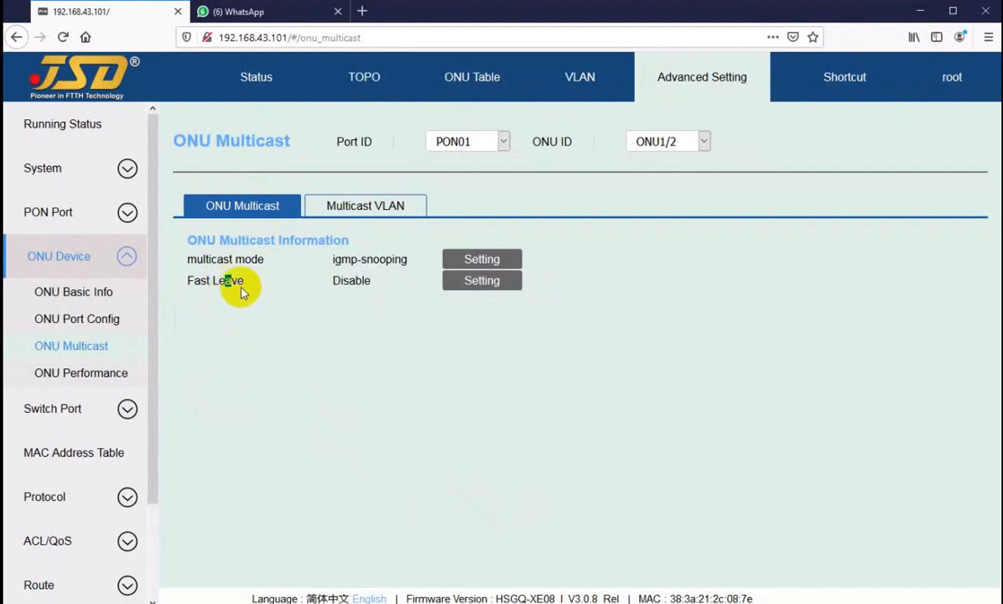
click(476, 260)
click(531, 336)
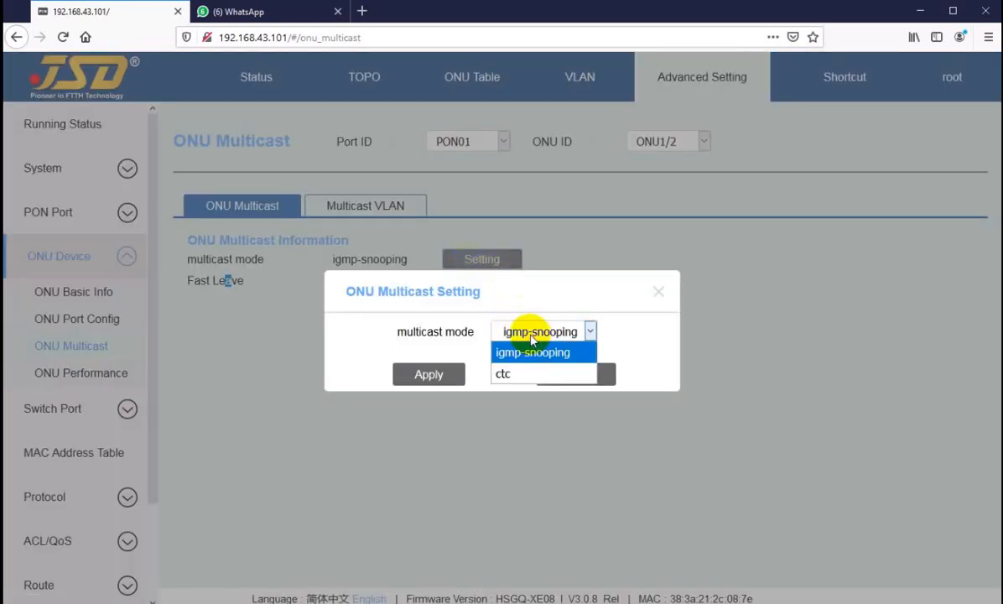
click(532, 352)
click(566, 377)
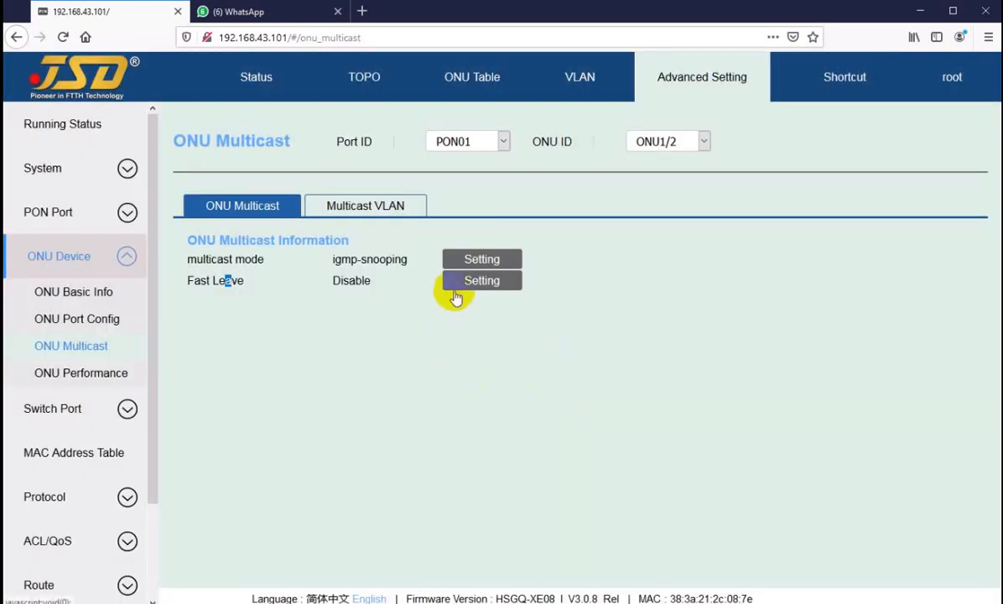
click(257, 289)
Show ONU1/2's Multicast VLAN settings and check the available port IDs, keeping port 1 selected.
click(344, 211)
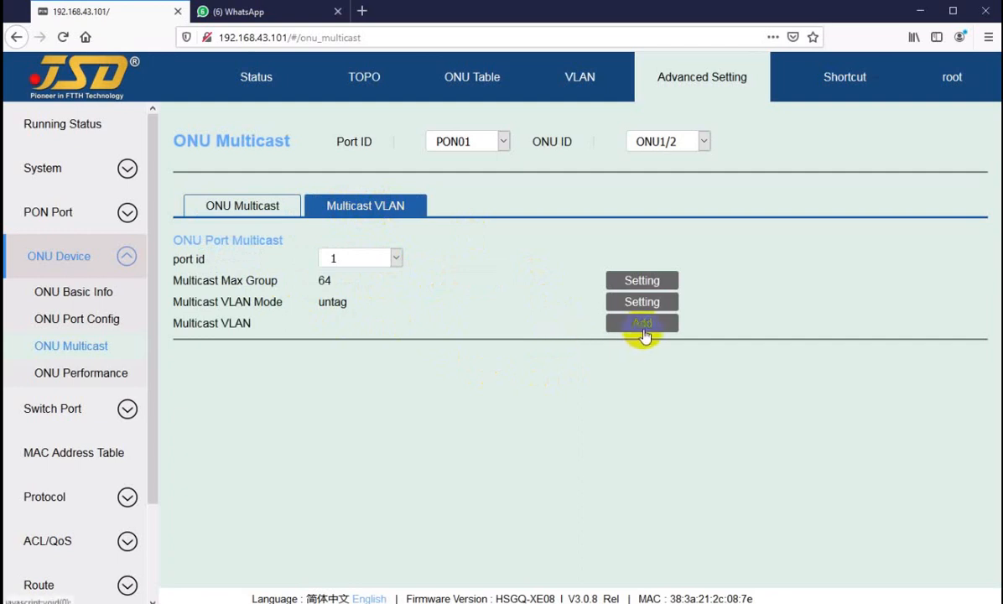
click(352, 259)
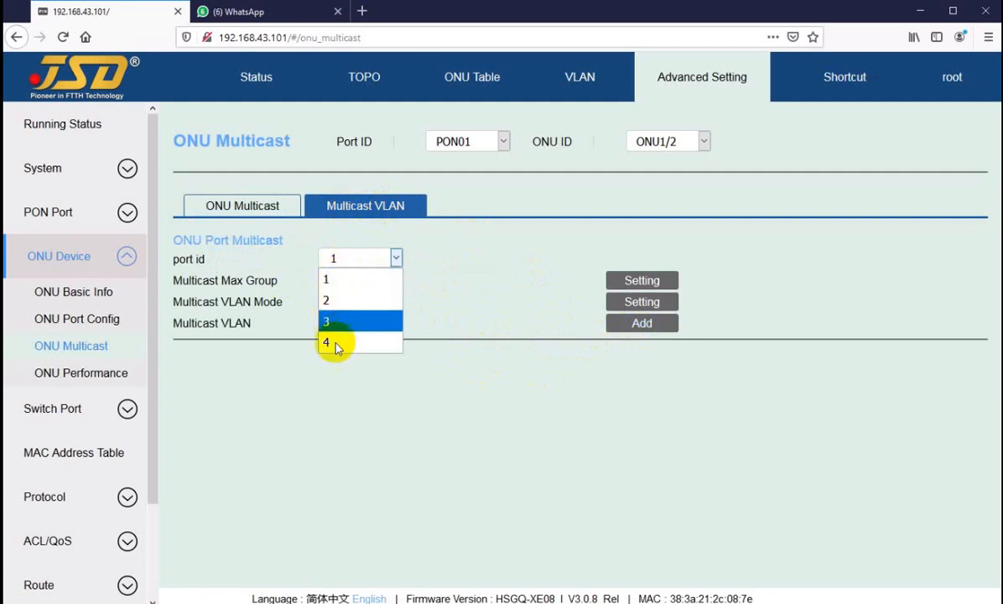
click(332, 281)
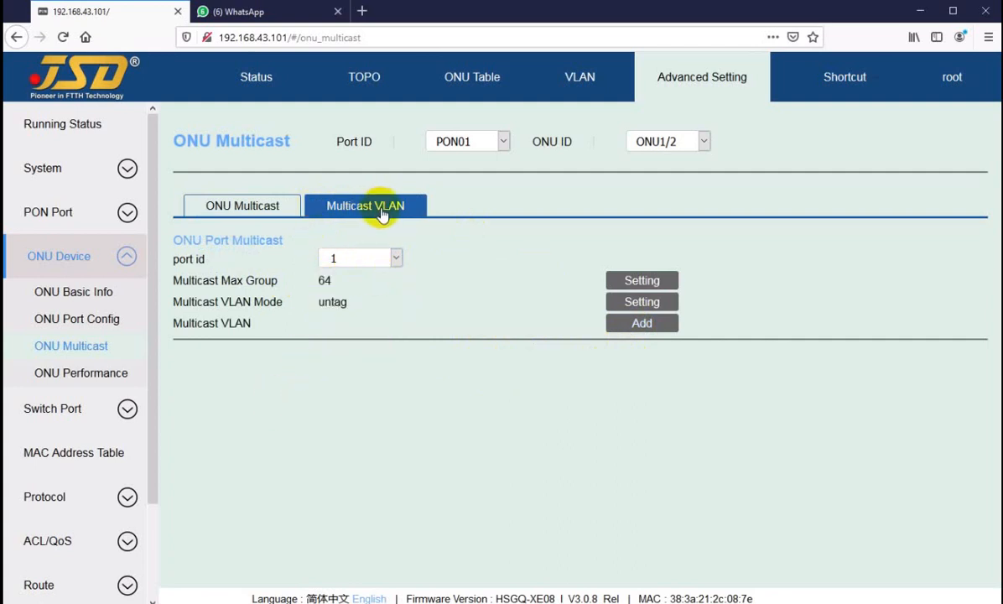
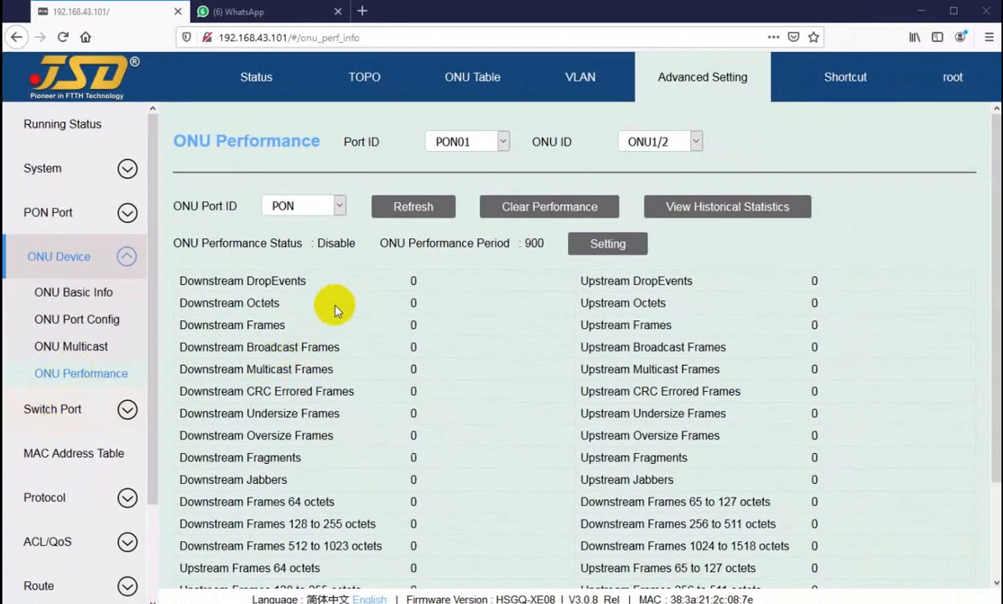
Display the ONU performance counters for ONU2/2 on PON02 and examine the downstream statistics.
click(482, 145)
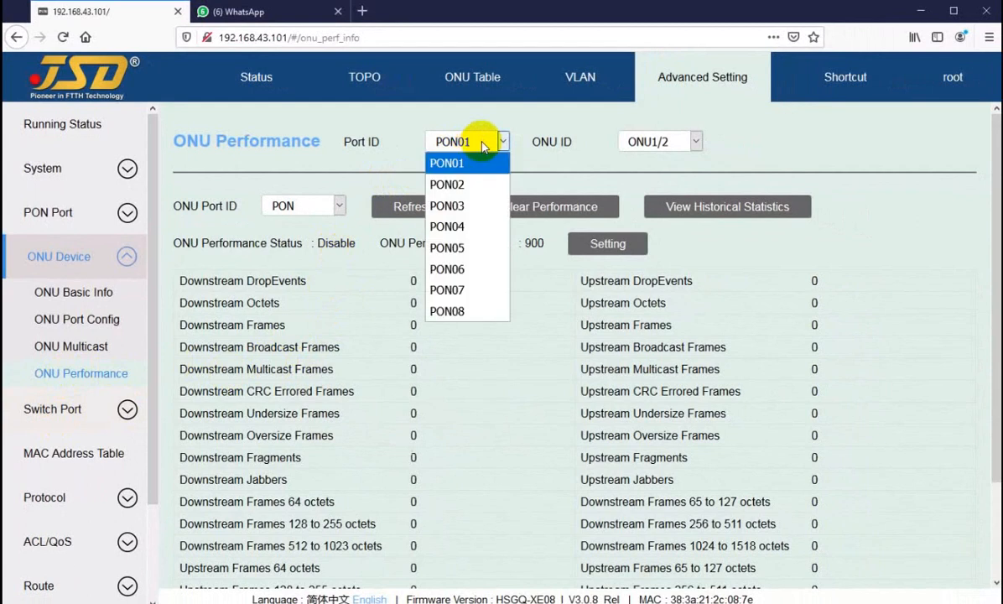
click(448, 161)
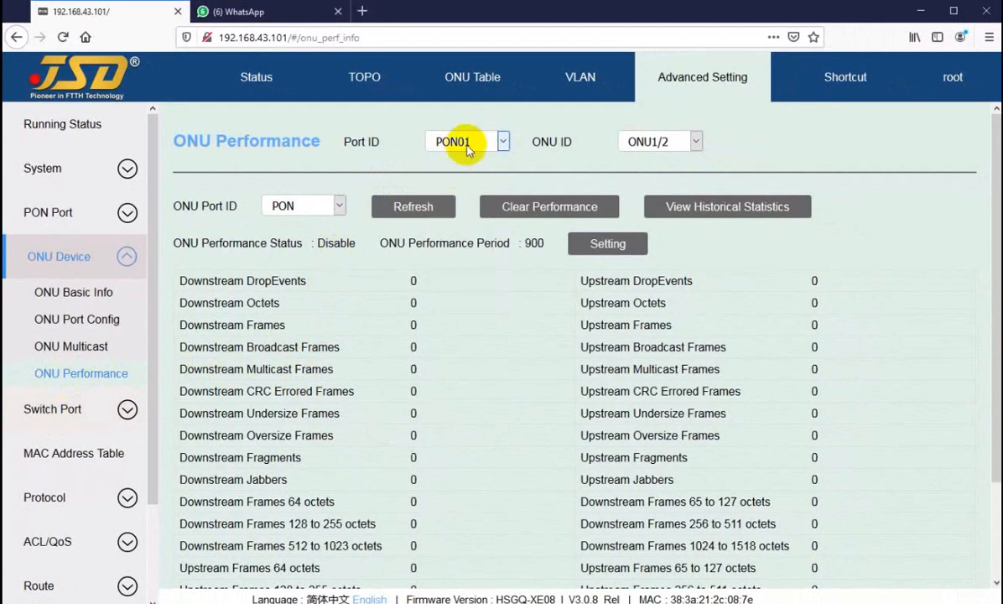
click(465, 145)
click(453, 183)
click(662, 141)
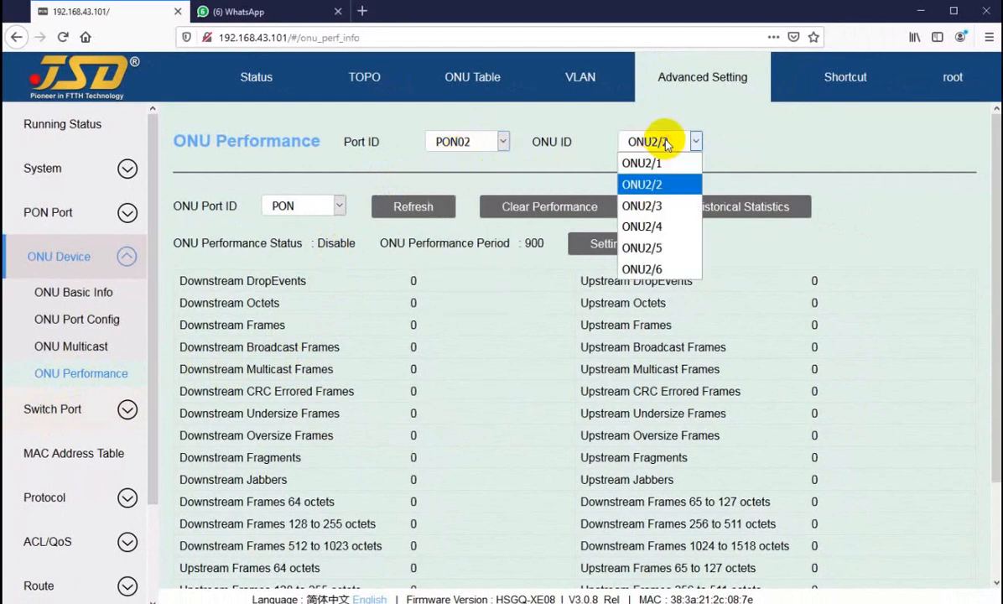
click(658, 191)
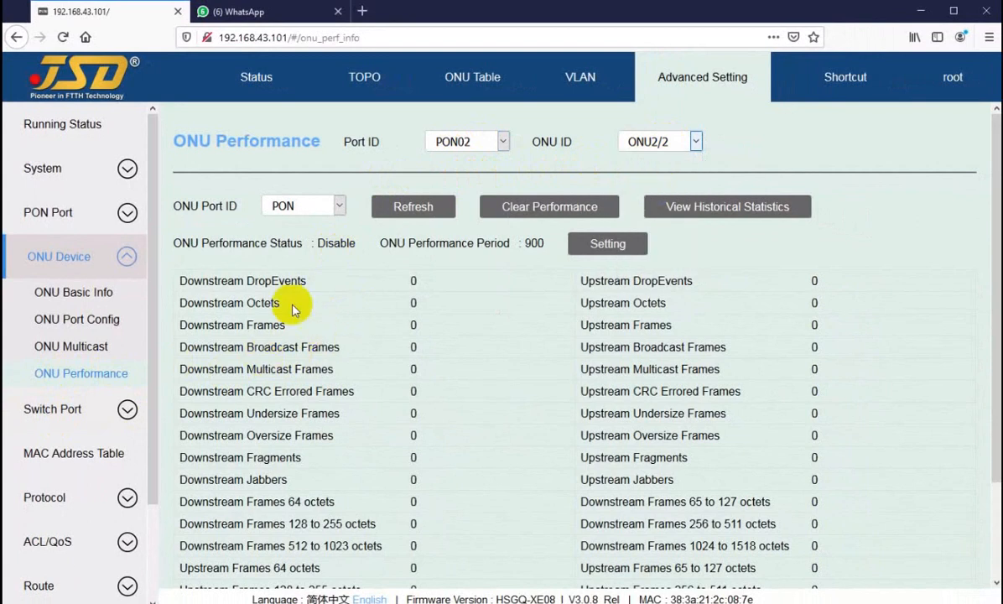
drag(291, 305, 319, 480)
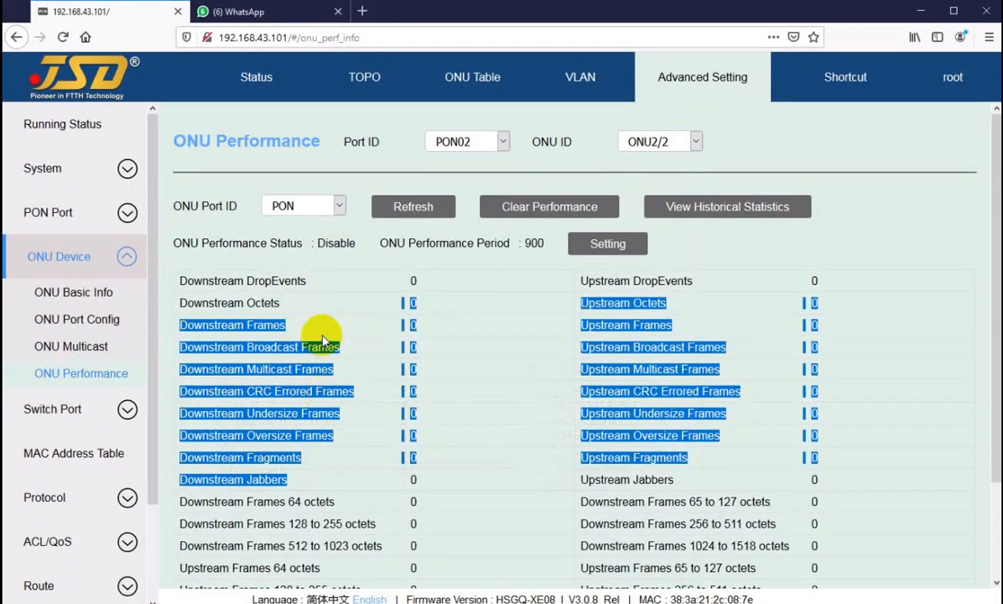
double_click(300, 322)
Display the performance counters for ONU2/1 and check its downstream octets.
click(658, 141)
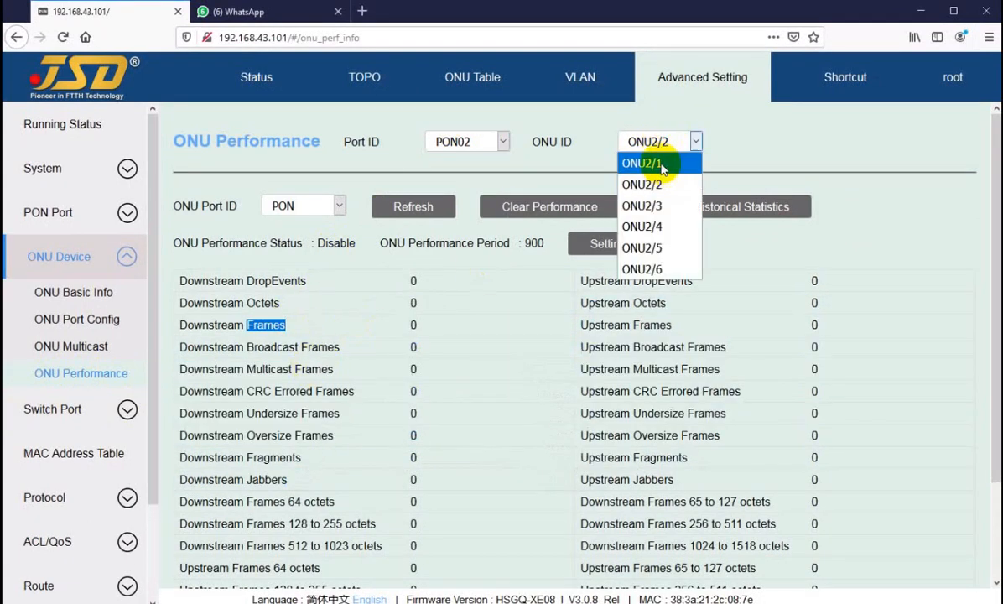
click(681, 161)
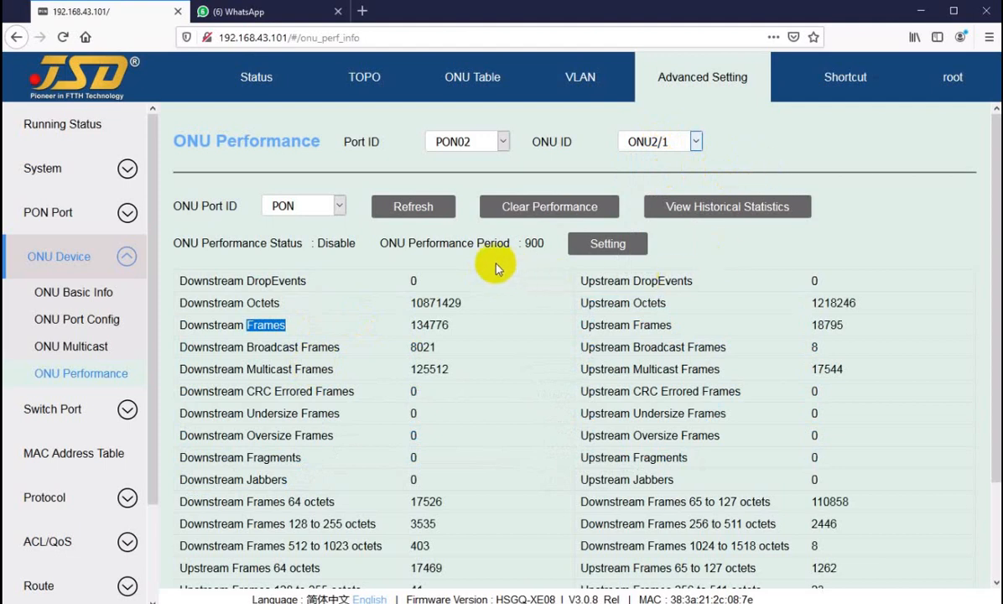
click(427, 307)
drag(428, 307, 442, 304)
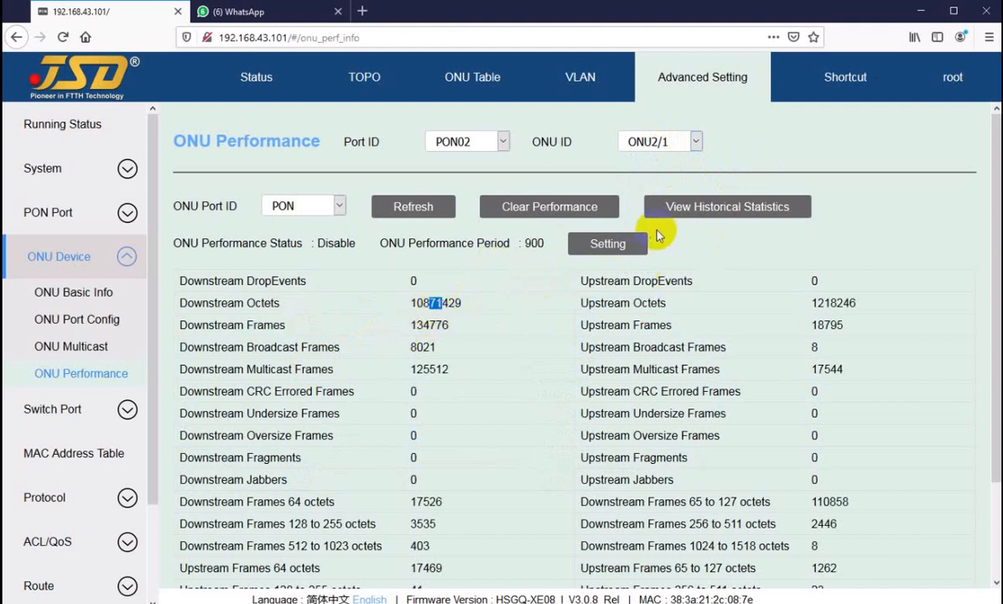
Enable performance monitoring on the PON port of ONU2/2 with a 60 s period and refresh its counters.
click(646, 147)
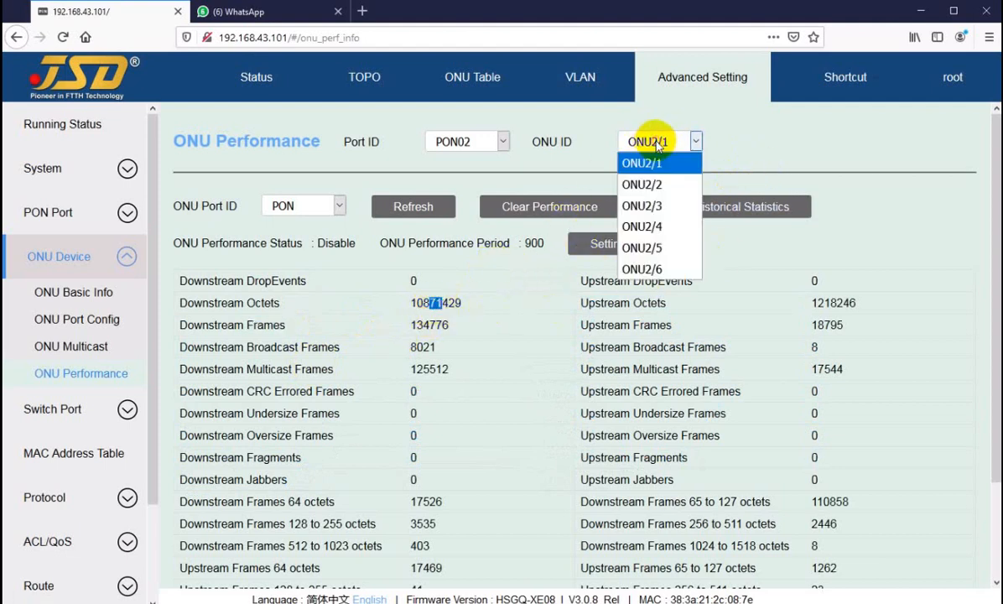
click(646, 186)
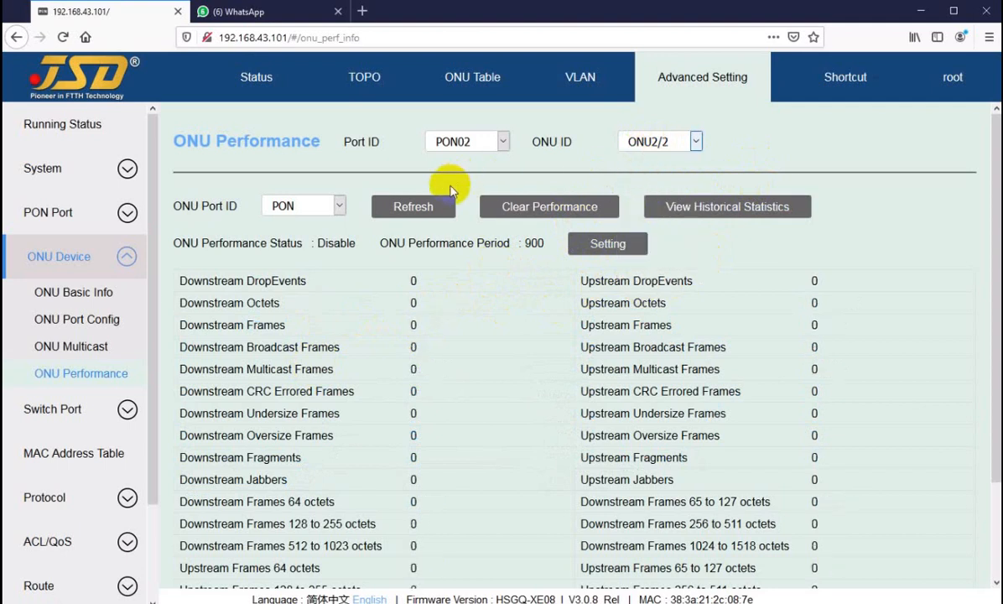
click(601, 249)
click(503, 331)
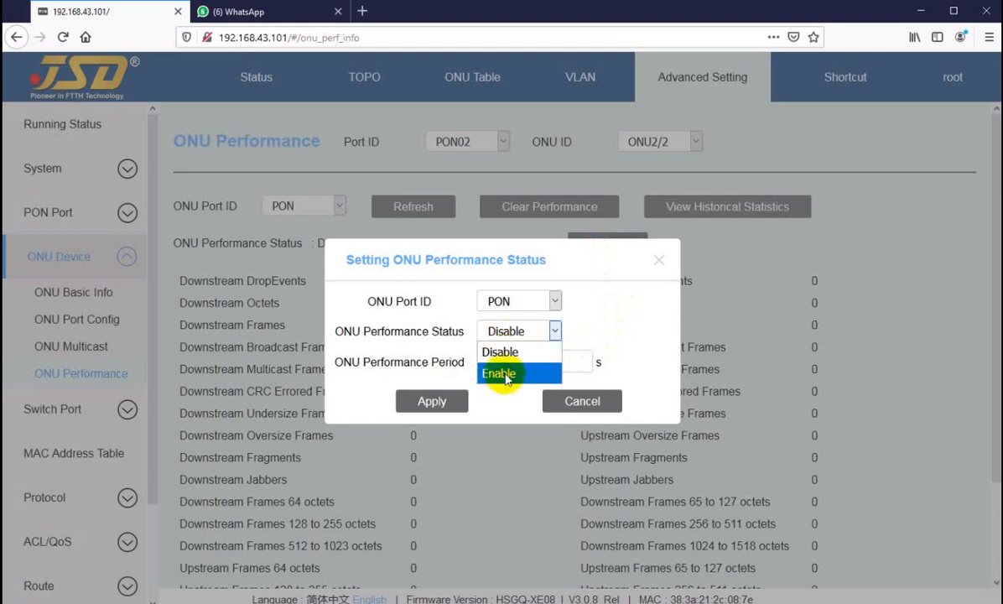
click(506, 378)
click(515, 358)
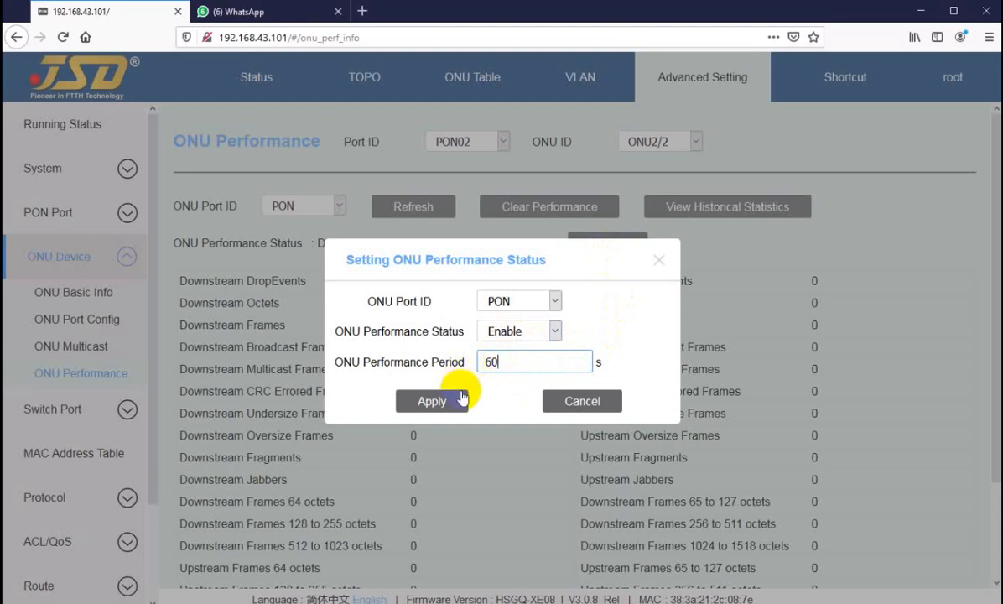
click(431, 404)
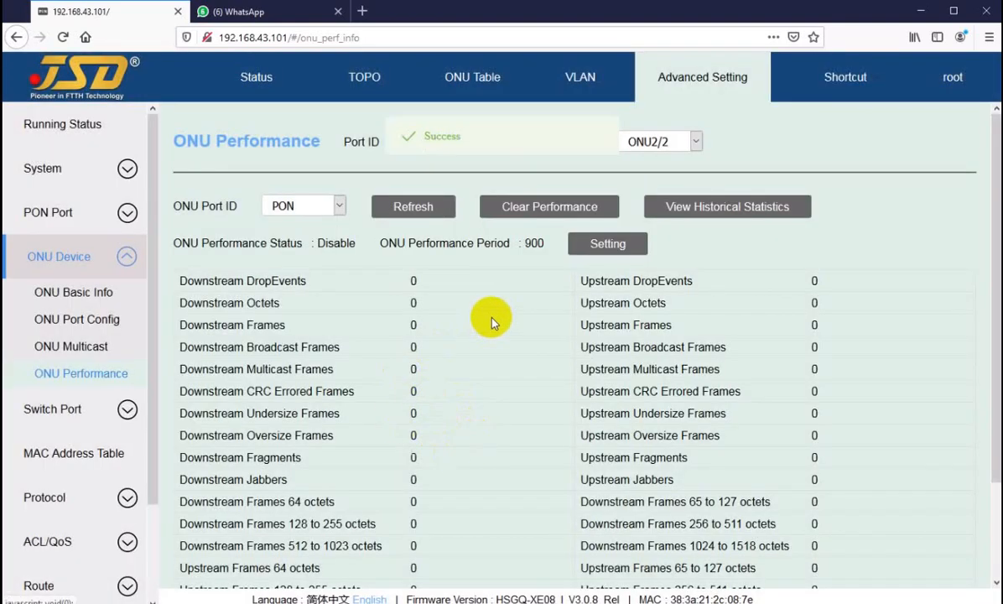
click(404, 208)
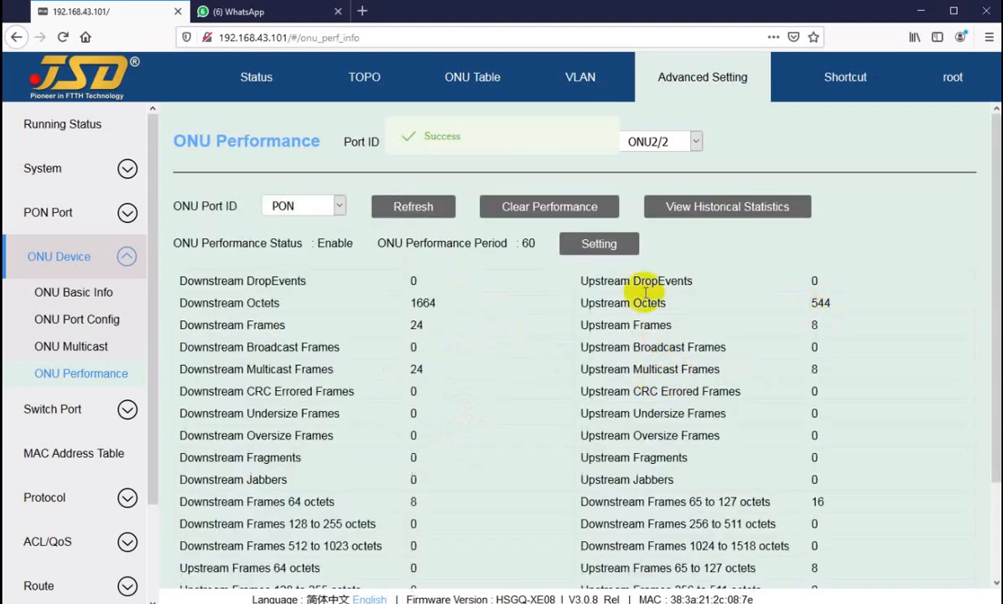
Compare the performance counters of ONU2/1 with those of ONU2/2.
click(659, 142)
click(657, 165)
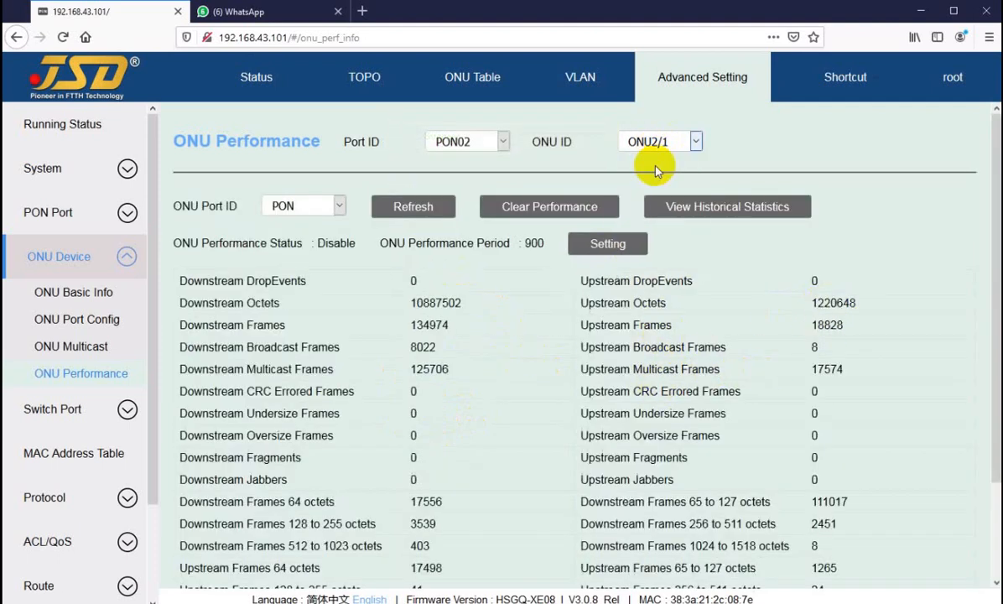
click(657, 144)
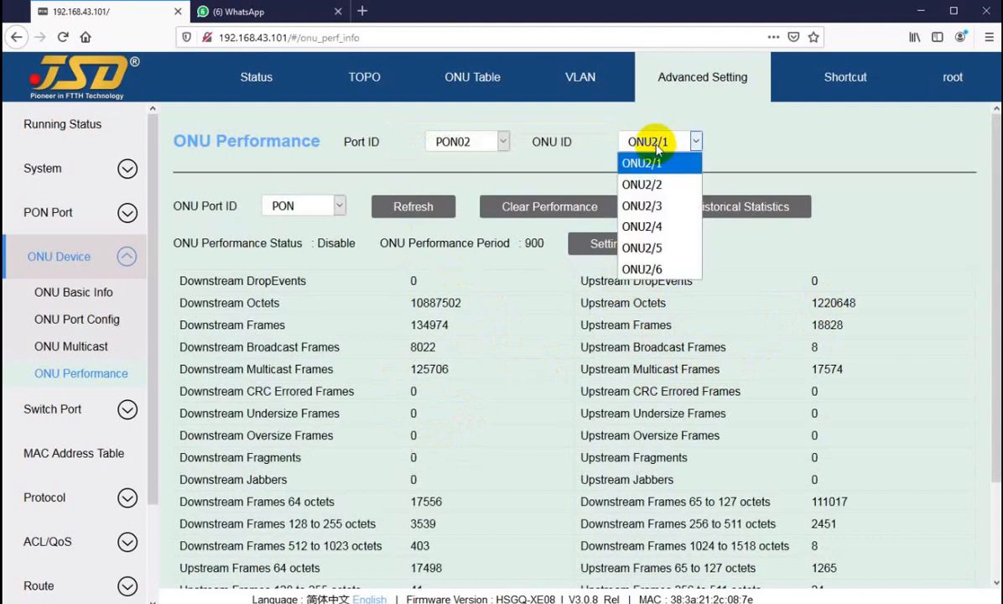
click(656, 179)
Enable performance monitoring on the PON port of ONU2/3 with a 60 s period and refresh its counters.
click(667, 143)
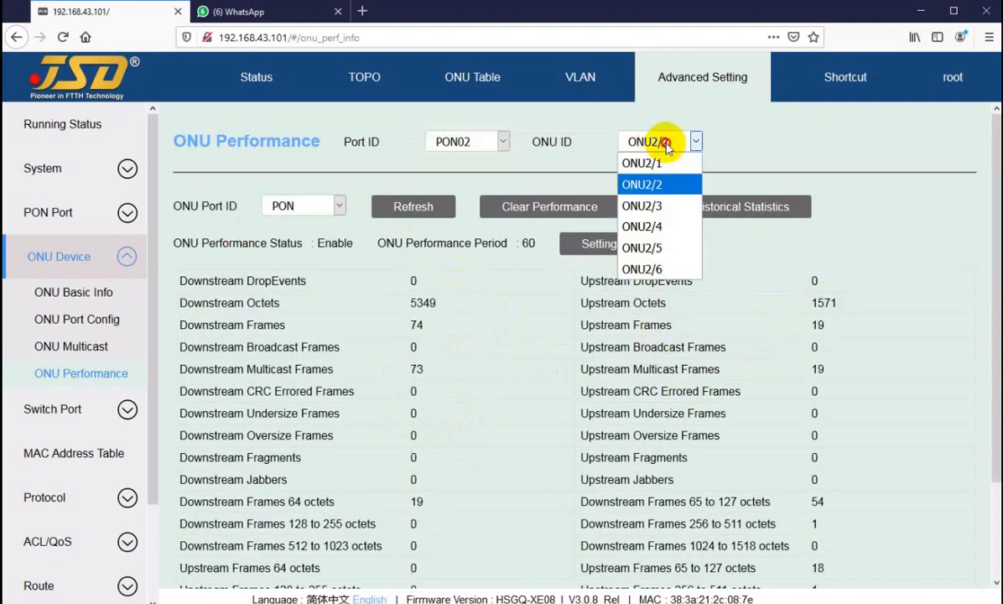
click(658, 206)
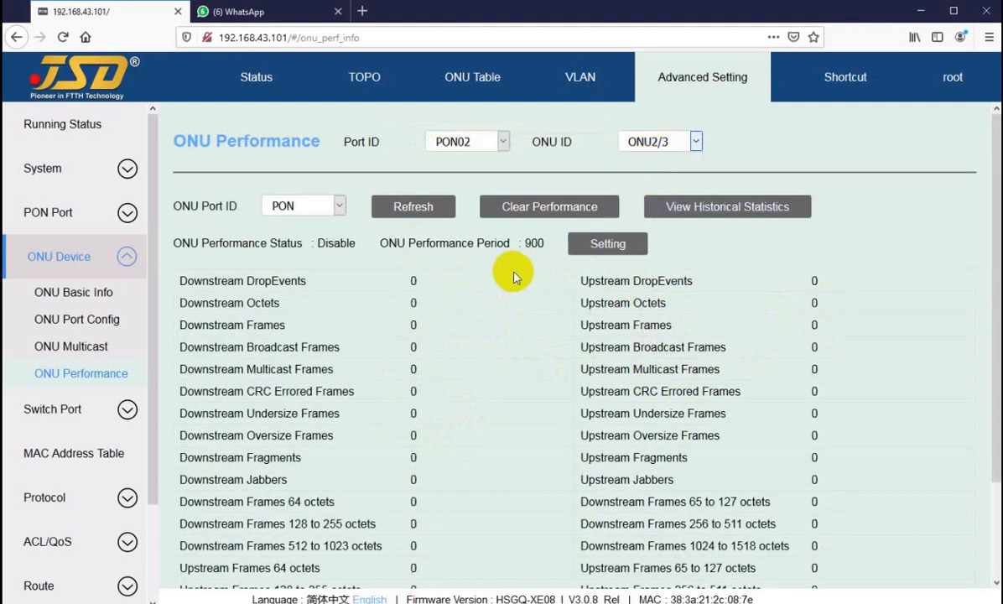
click(573, 244)
click(507, 332)
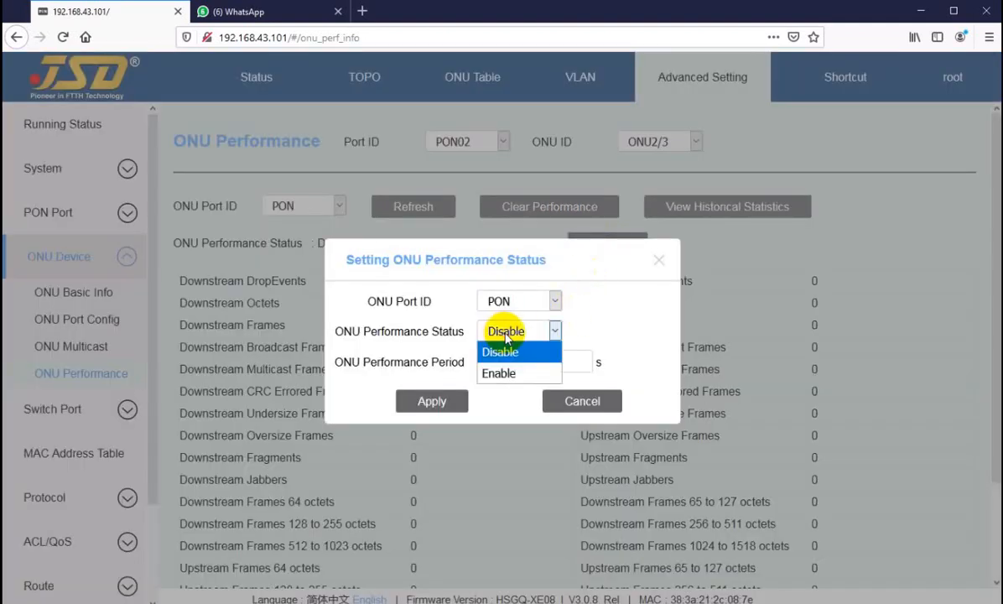
click(506, 375)
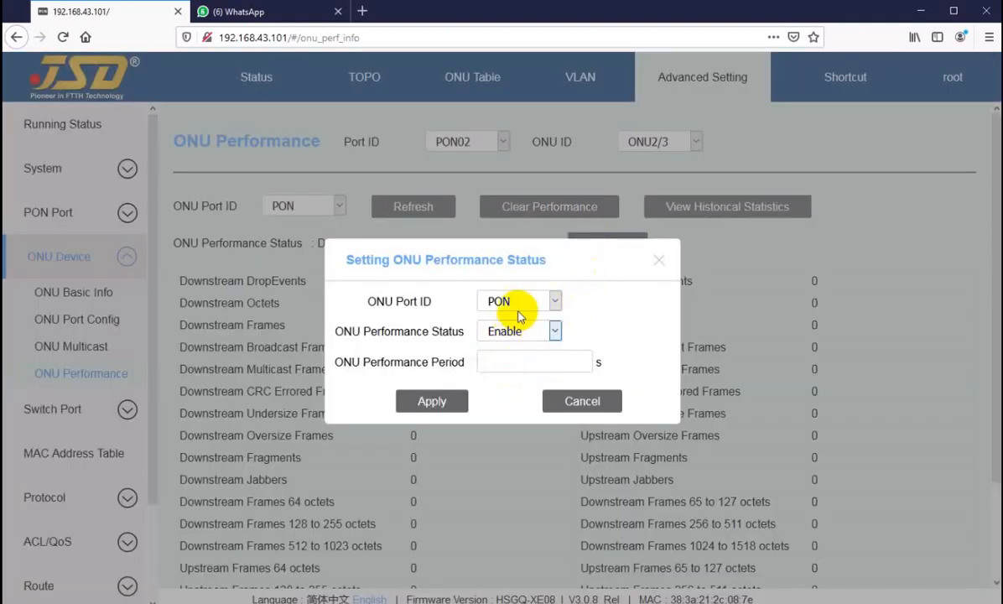
click(519, 303)
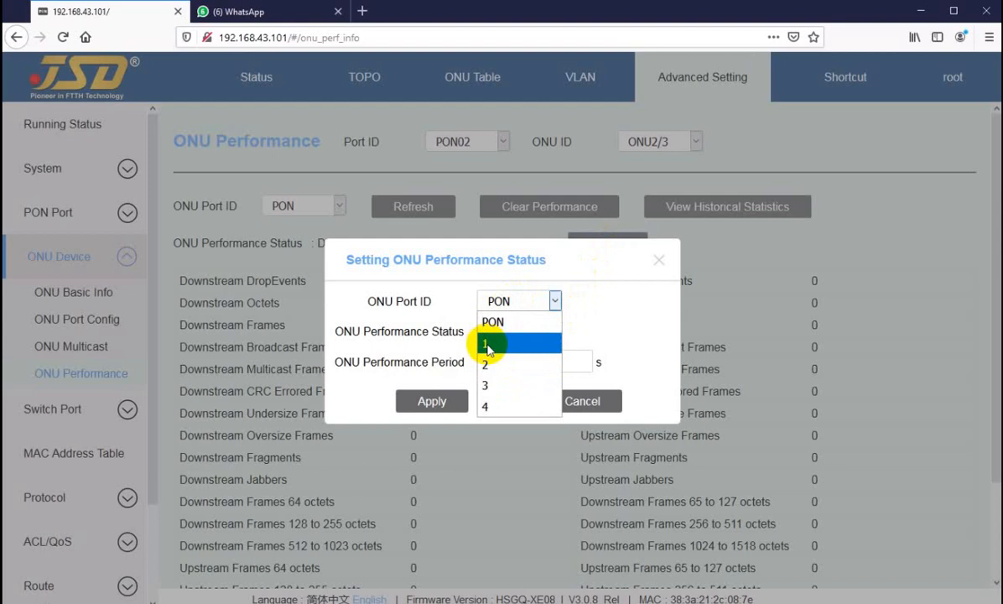
click(515, 301)
click(500, 362)
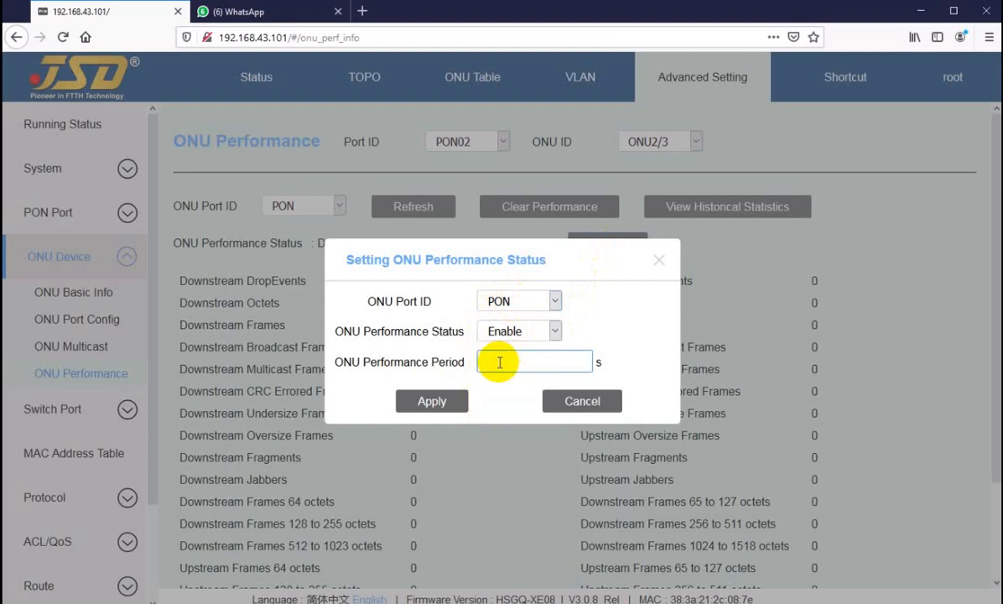
click(439, 401)
click(387, 210)
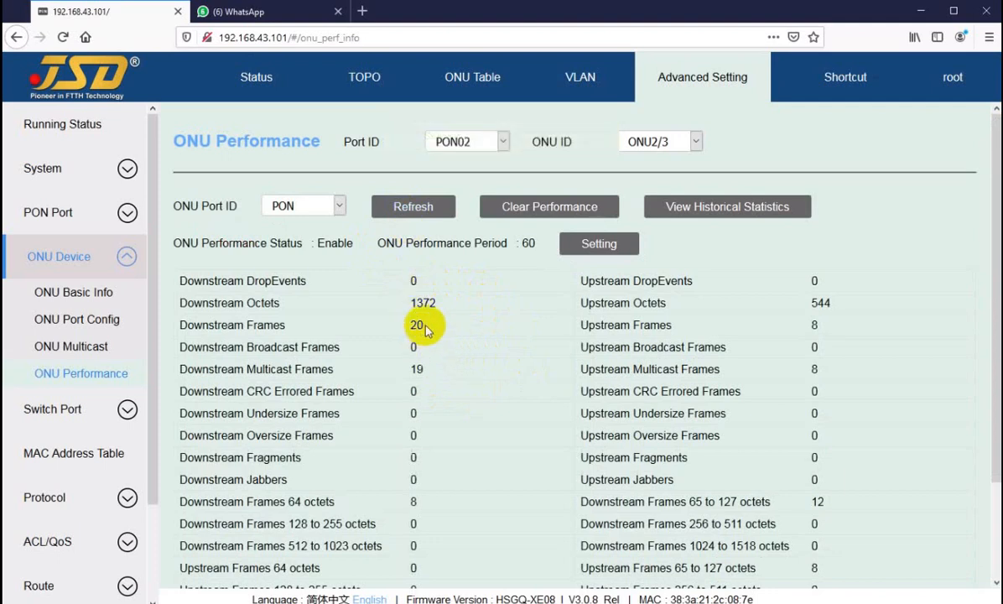
Review the full list of performance statistics for ONU2/3 and refresh the counters.
scroll(441, 421, down, 2)
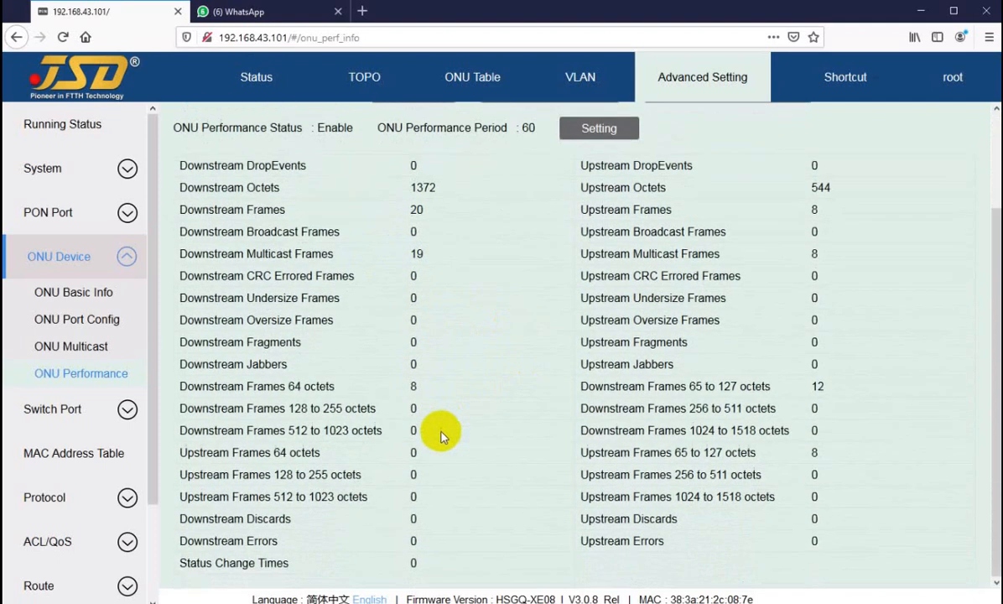
scroll(441, 425, up, 2)
click(415, 208)
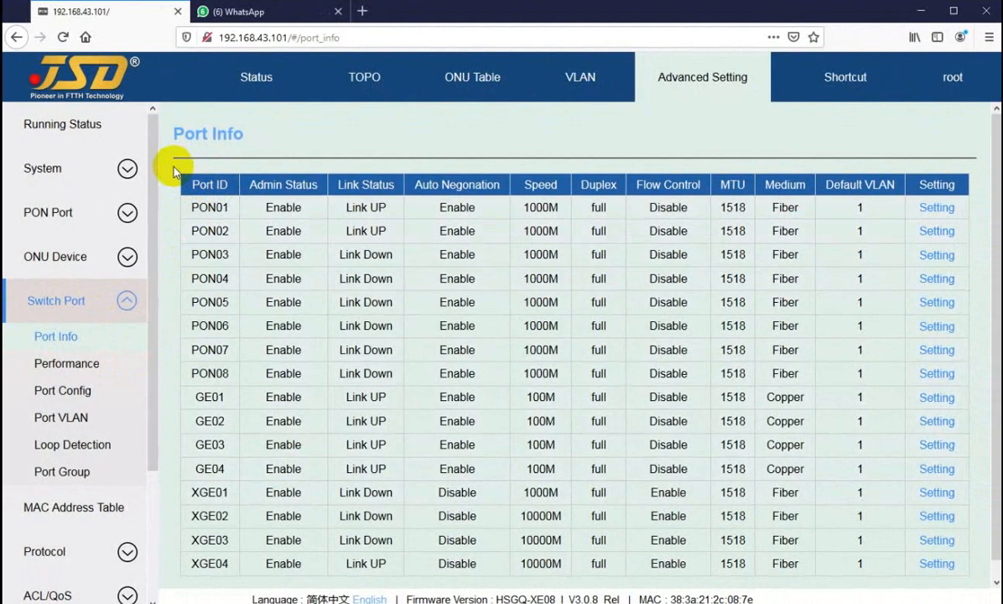
Inspect the port configurations of PON01, GE02 and XGE02 by opening each port's settings from the switch port info list.
click(171, 174)
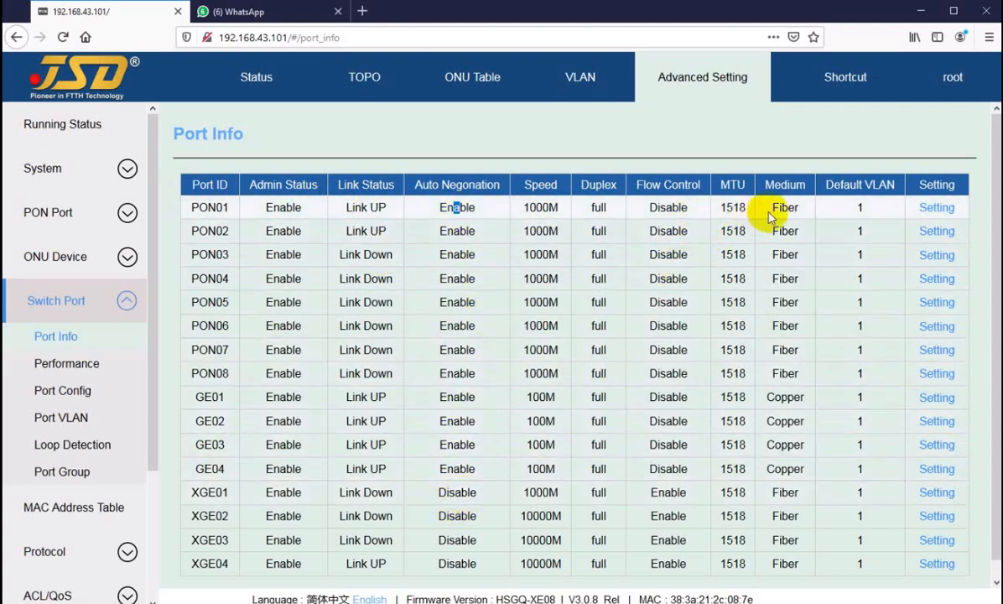
click(931, 211)
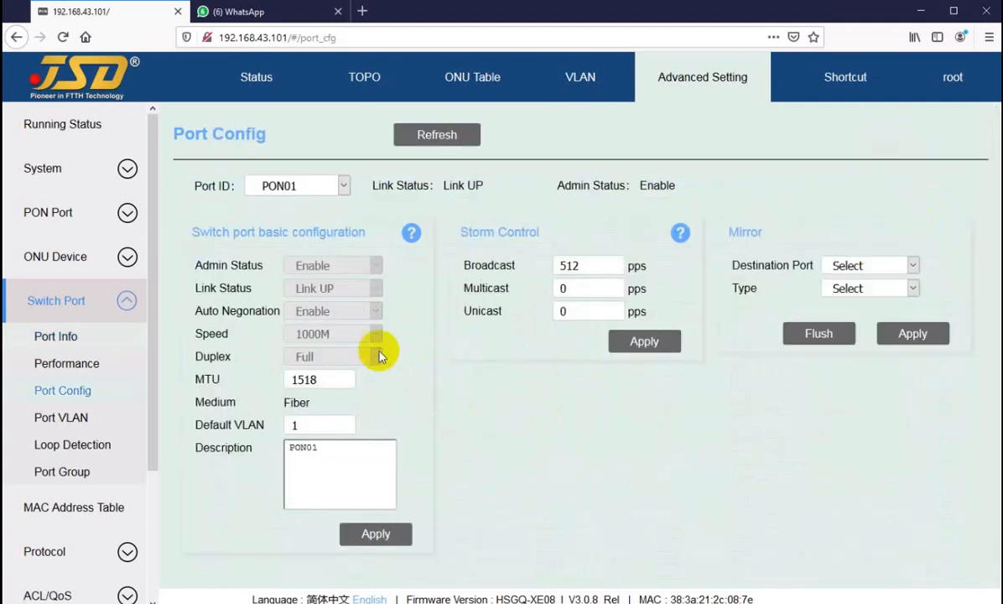
click(65, 343)
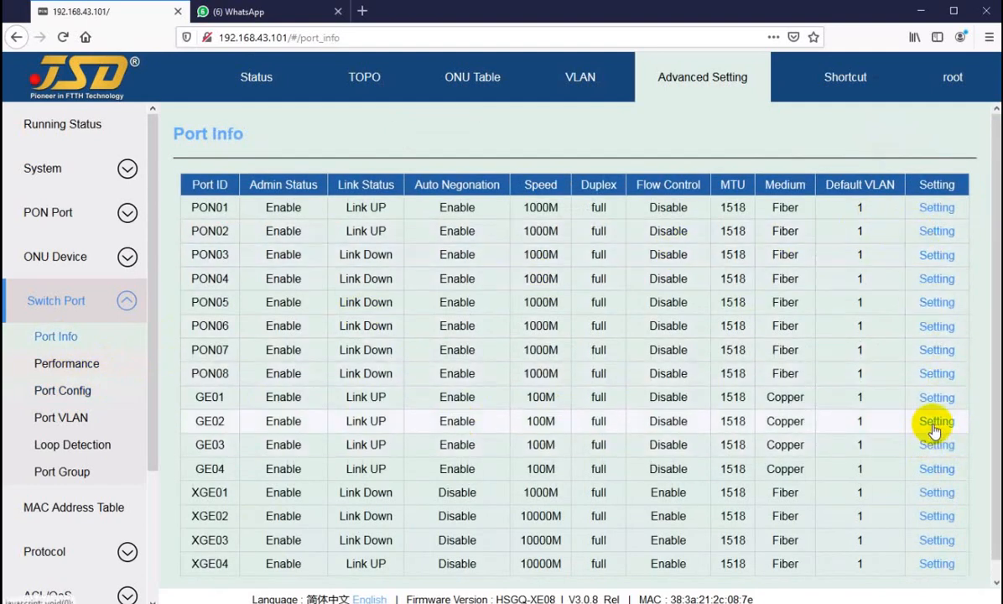
click(936, 423)
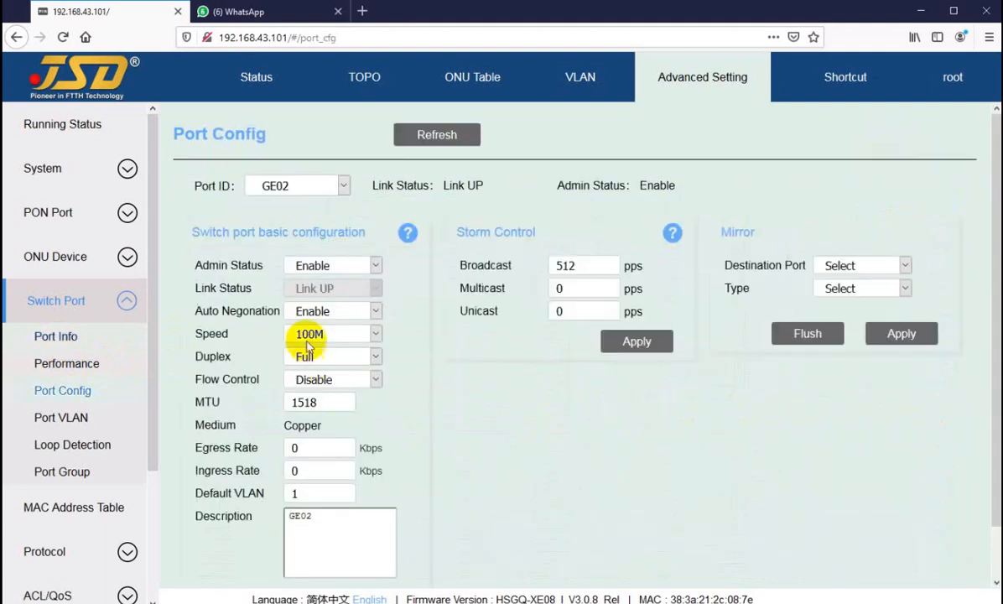
click(52, 336)
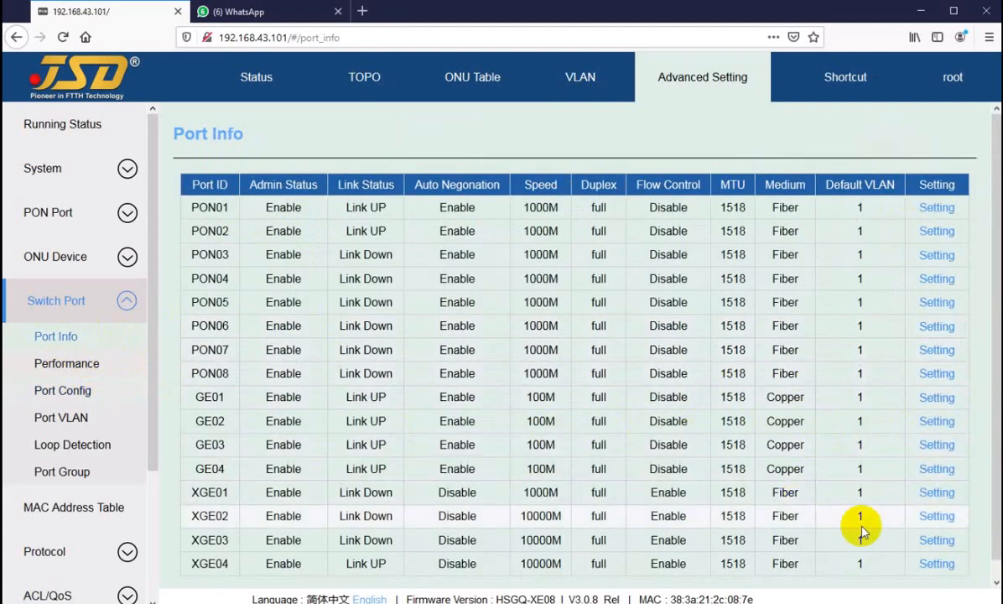
click(939, 520)
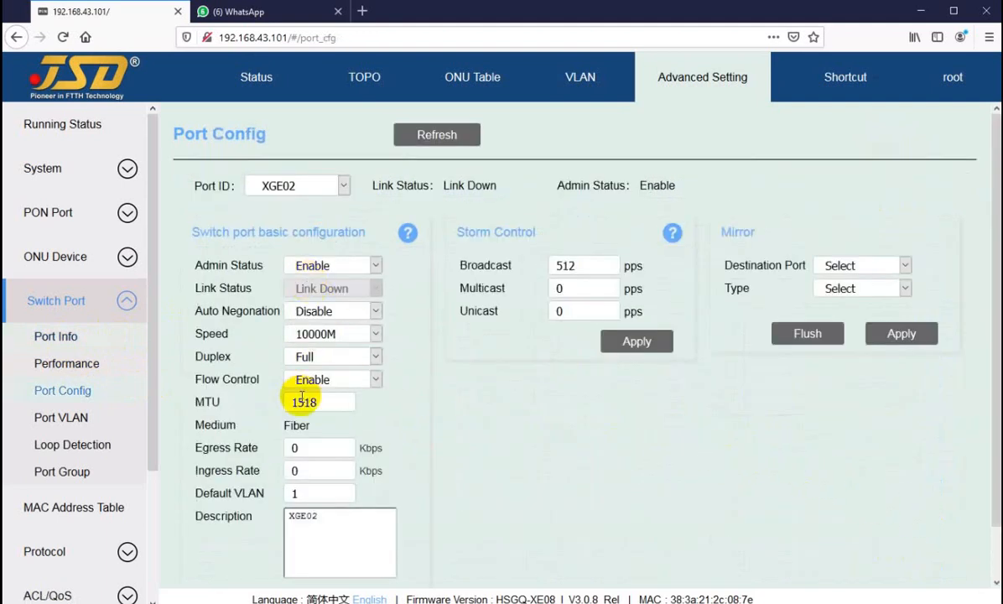
Return to the switch port info list and review the entries from PON01 to XGE04.
click(50, 337)
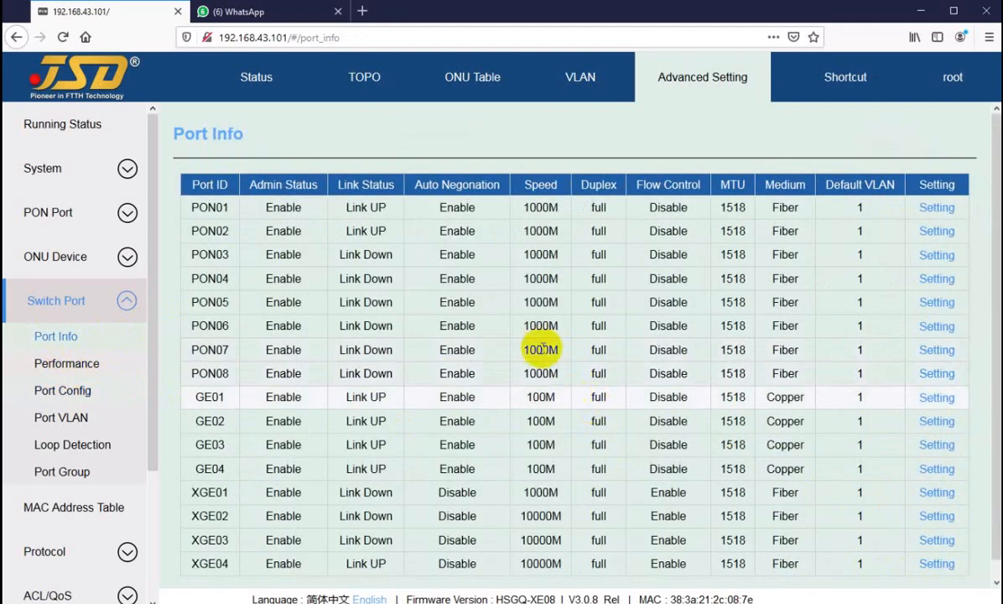
scroll(481, 264, down, 1)
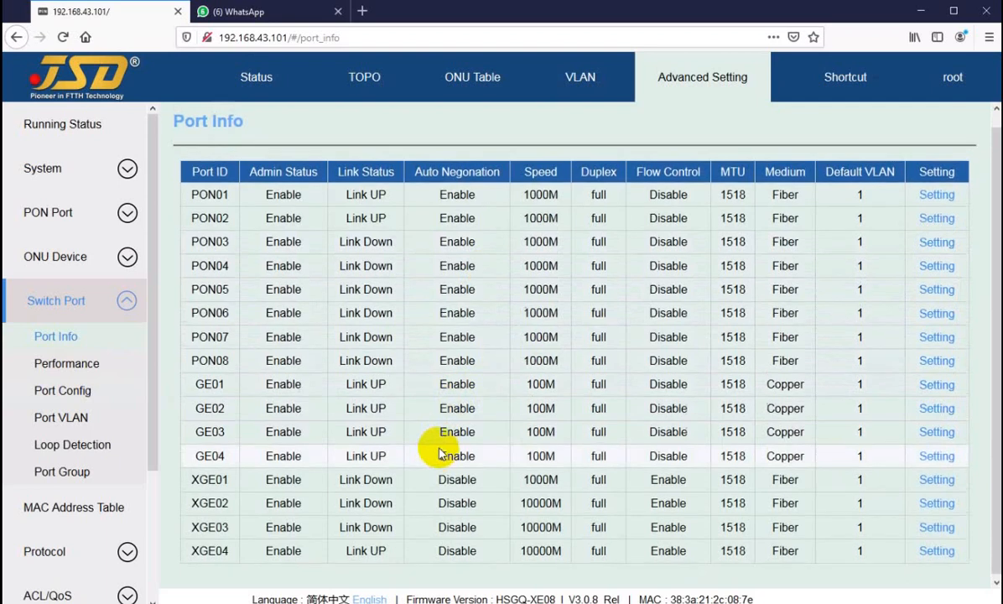
scroll(440, 454, up, 1)
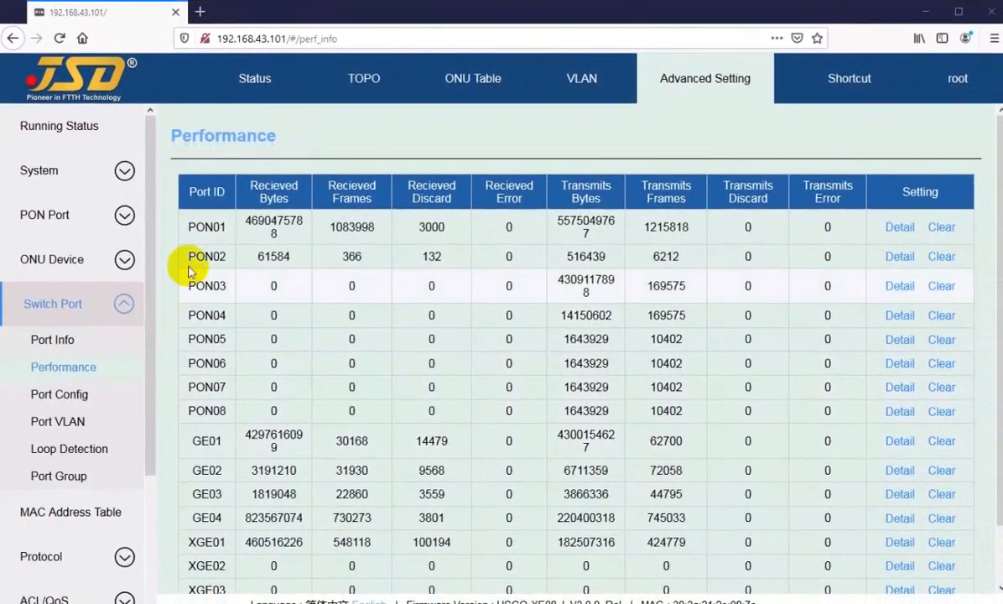
Examine the switch port performance table from the PON ports down to XGE04.
drag(201, 226, 208, 476)
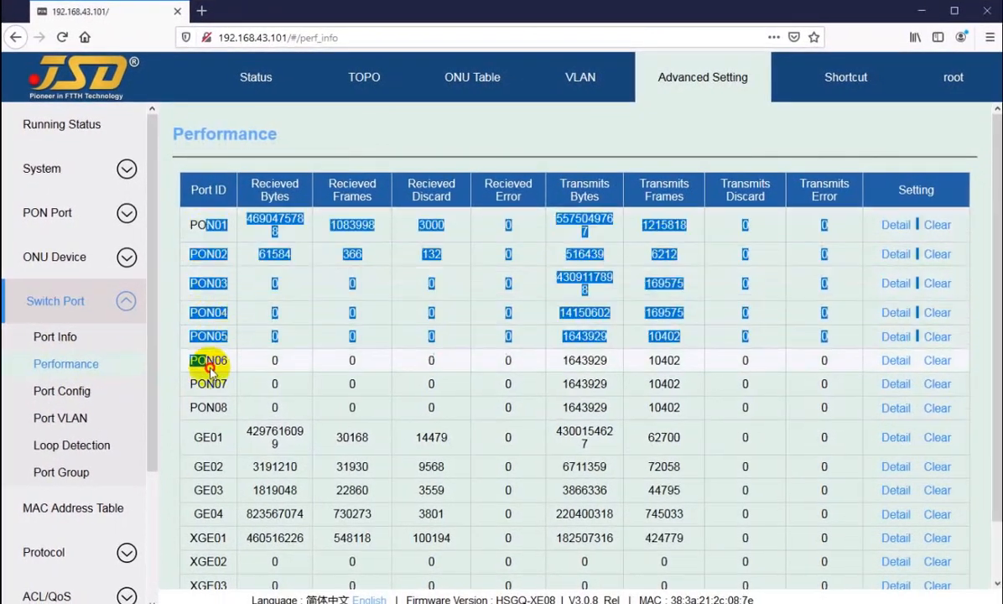
scroll(208, 445, down, 1)
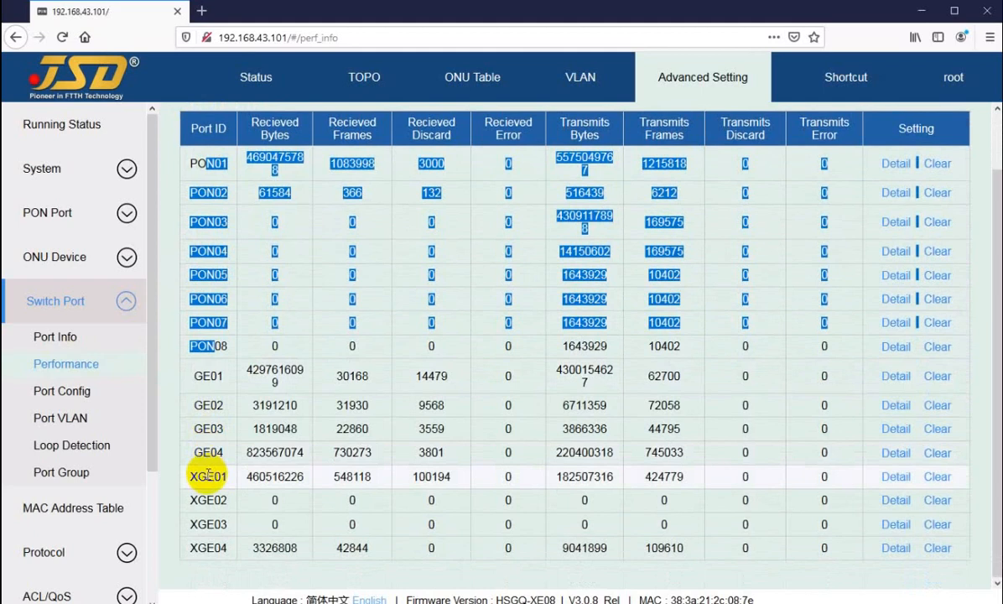
Examine PON01's received and transmitted byte, frame and discard counters in the switch port performance table.
scroll(210, 419, up, 1)
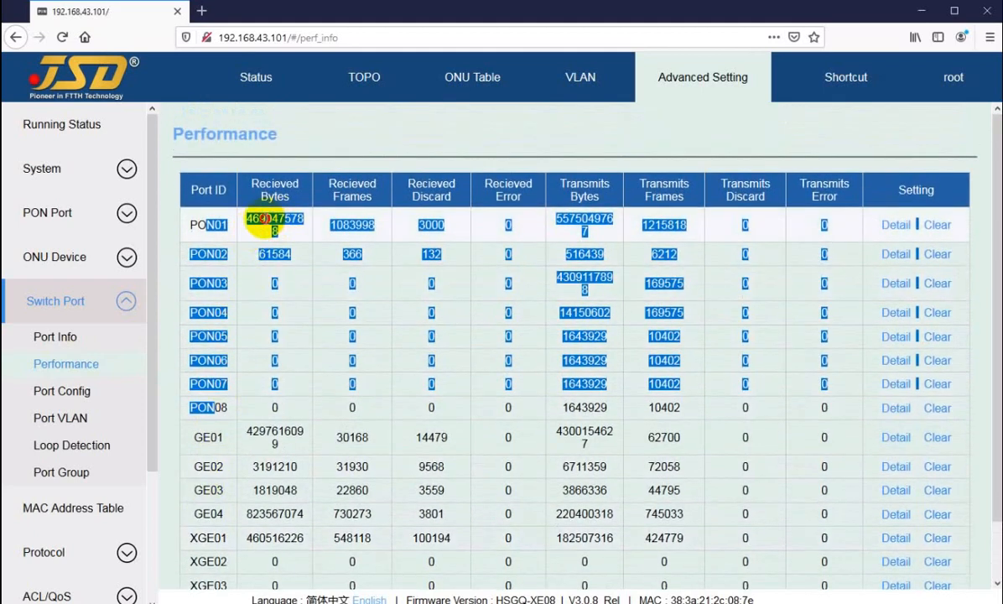
click(265, 219)
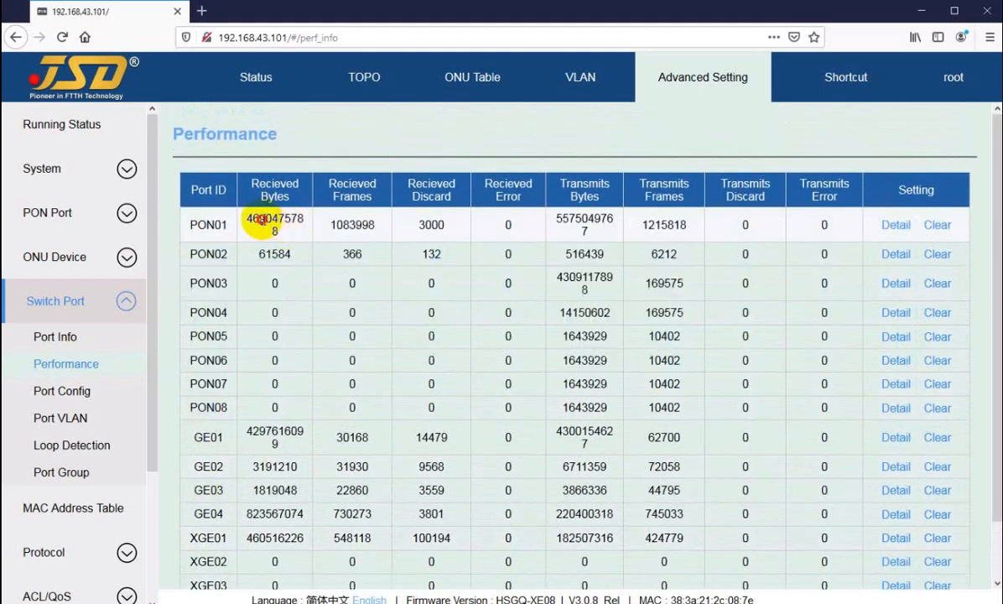
drag(263, 220, 449, 229)
click(512, 219)
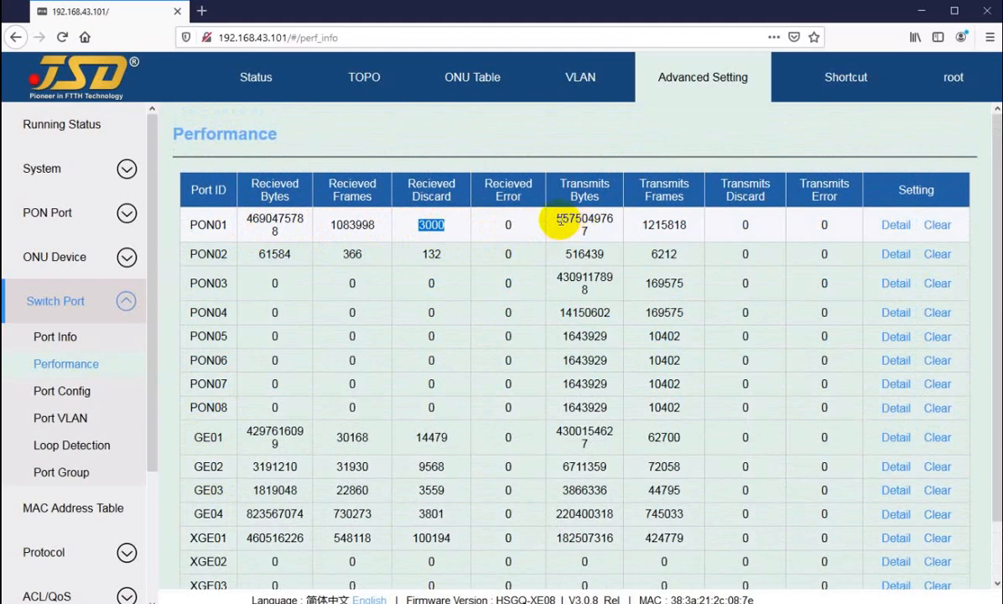
drag(558, 219, 673, 227)
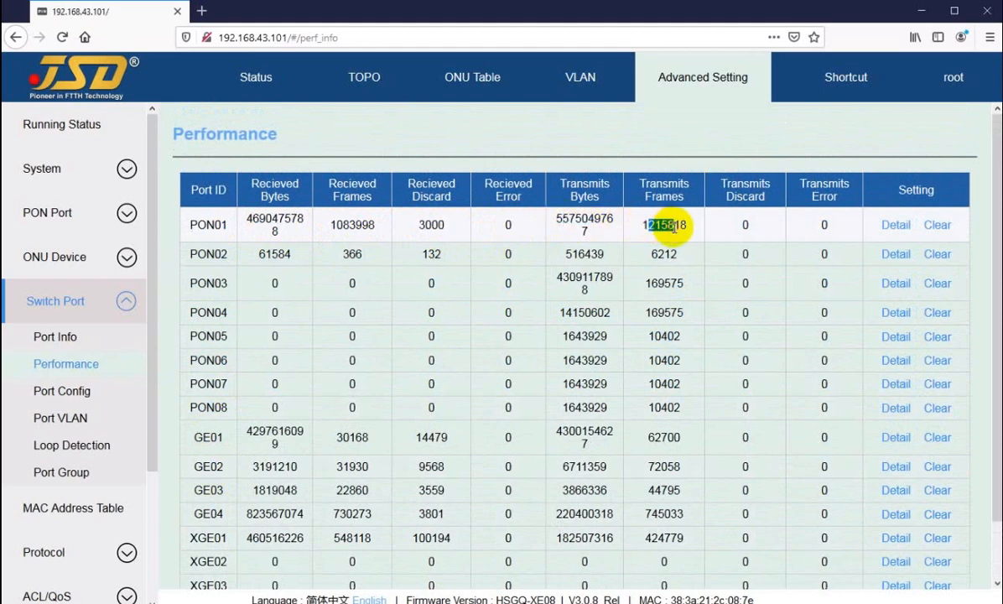
click(689, 230)
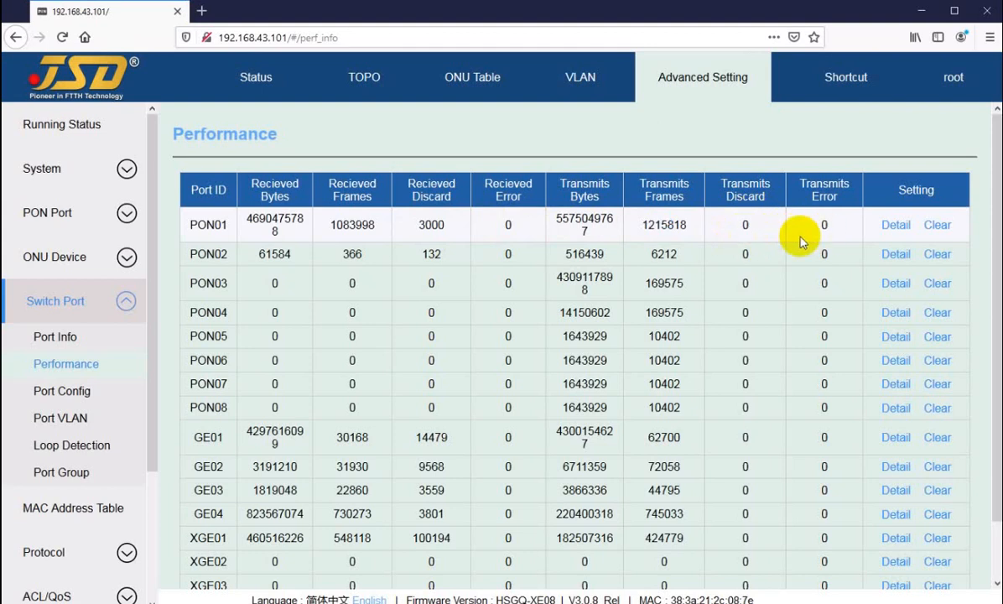
Compare the received bytes, frames and discards of GE01 and XGE01 in the performance table.
scroll(319, 319, down, 2)
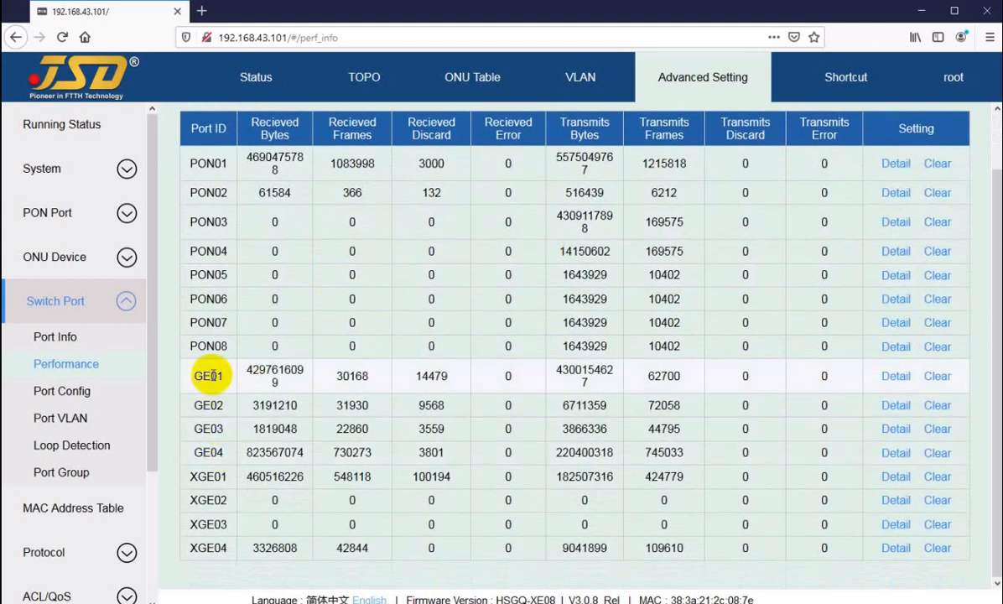
drag(210, 375, 429, 376)
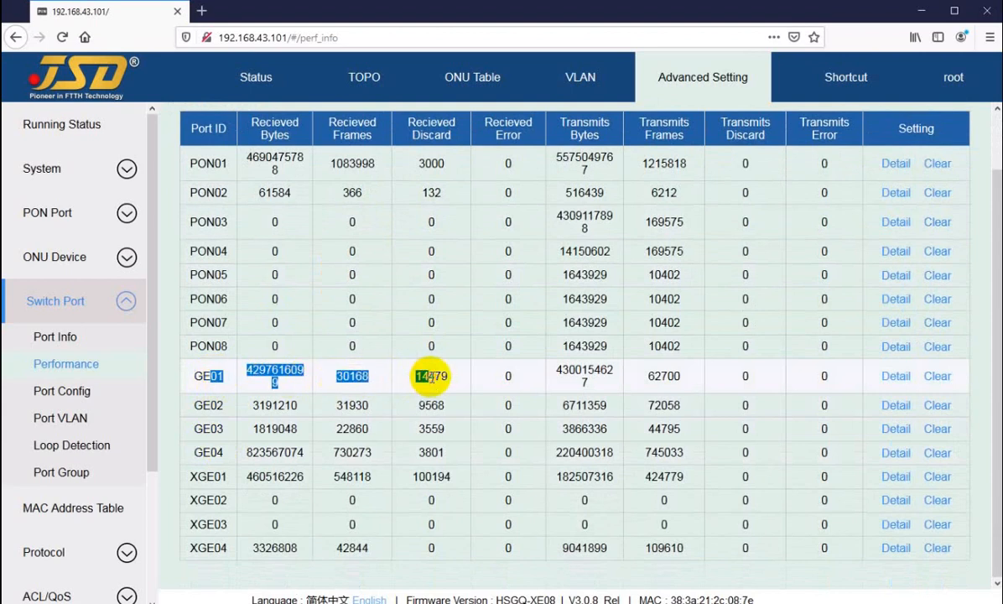
click(202, 409)
drag(199, 476, 444, 475)
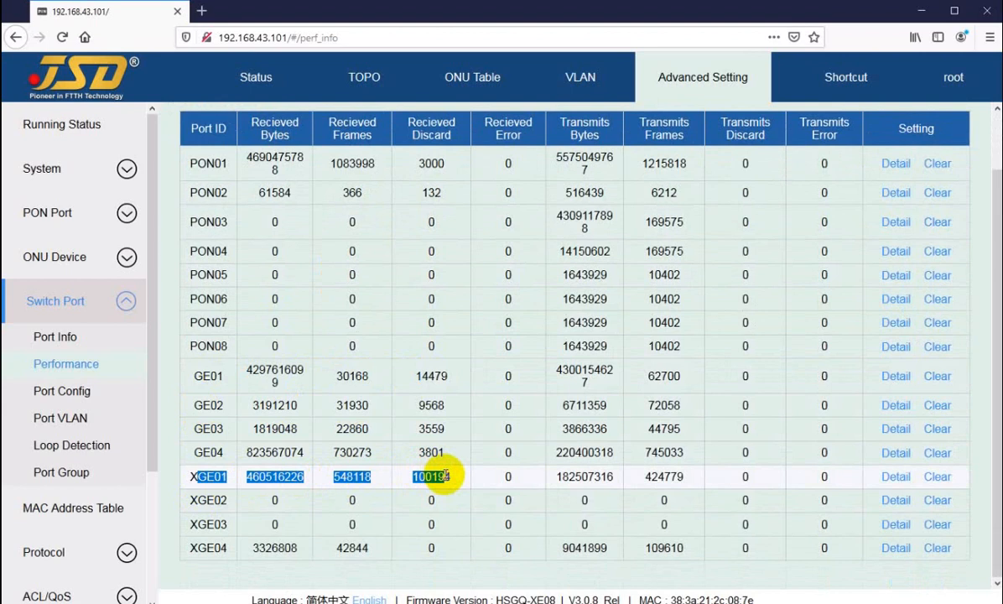
scroll(620, 352, up, 1)
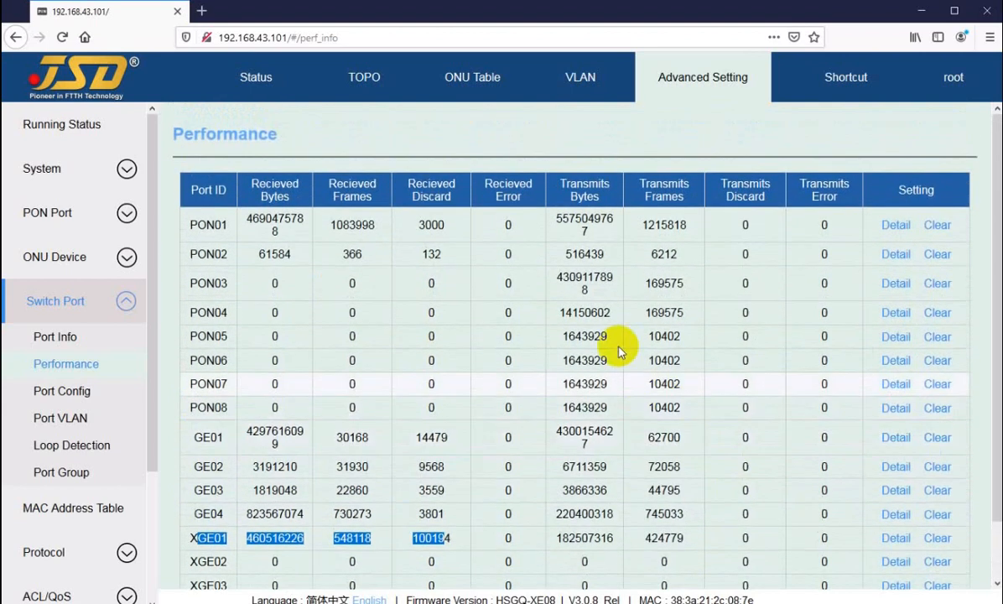
click(478, 235)
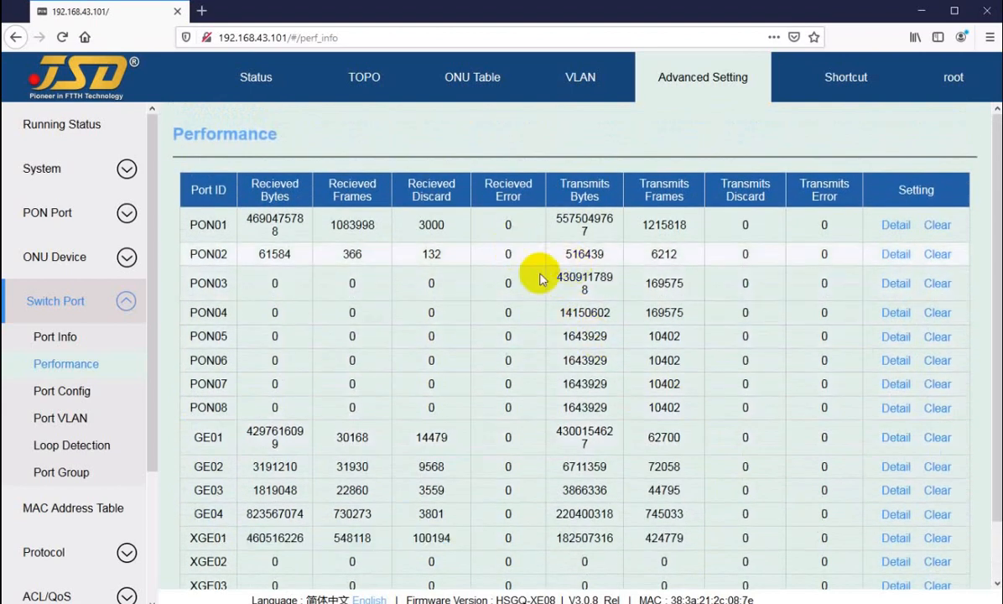
Clear the PON02 performance counters, confirm the operation, and check the port's transmit counters.
click(938, 255)
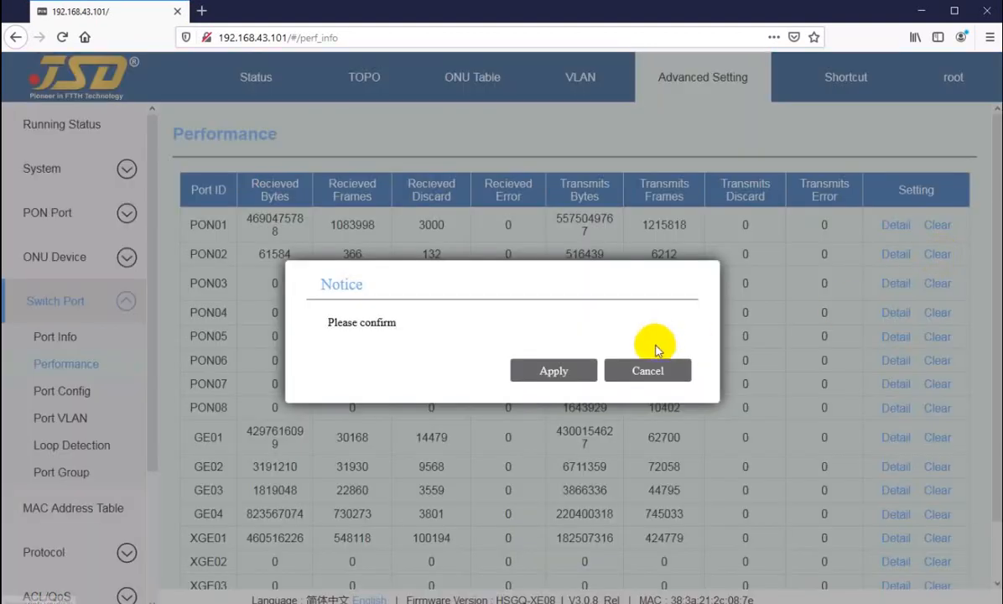
click(545, 374)
double_click(595, 255)
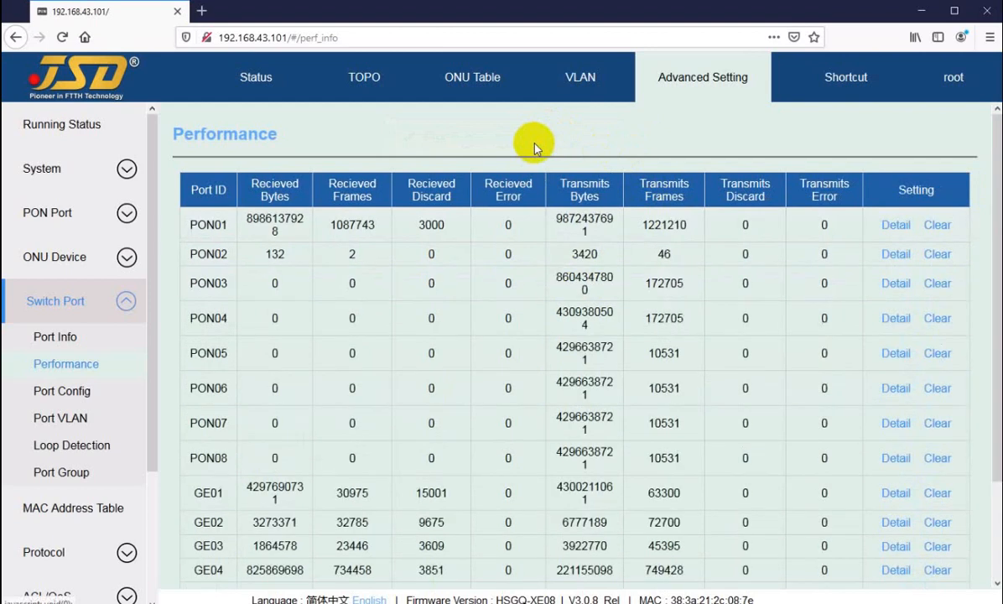
drag(550, 252, 672, 262)
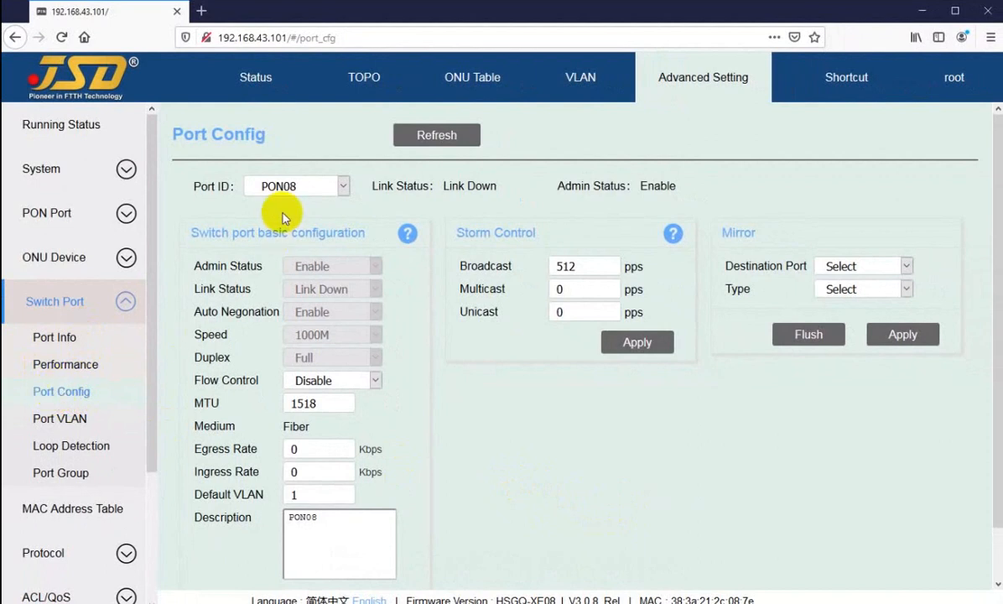
Display PON01 in the switch port configuration and check its link status and speed fields.
click(285, 186)
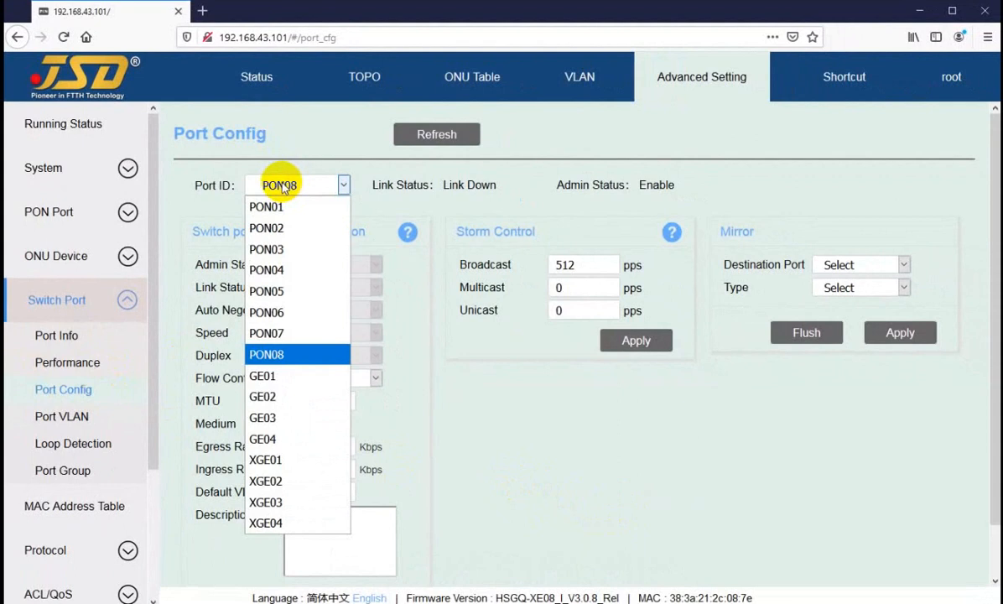
click(277, 210)
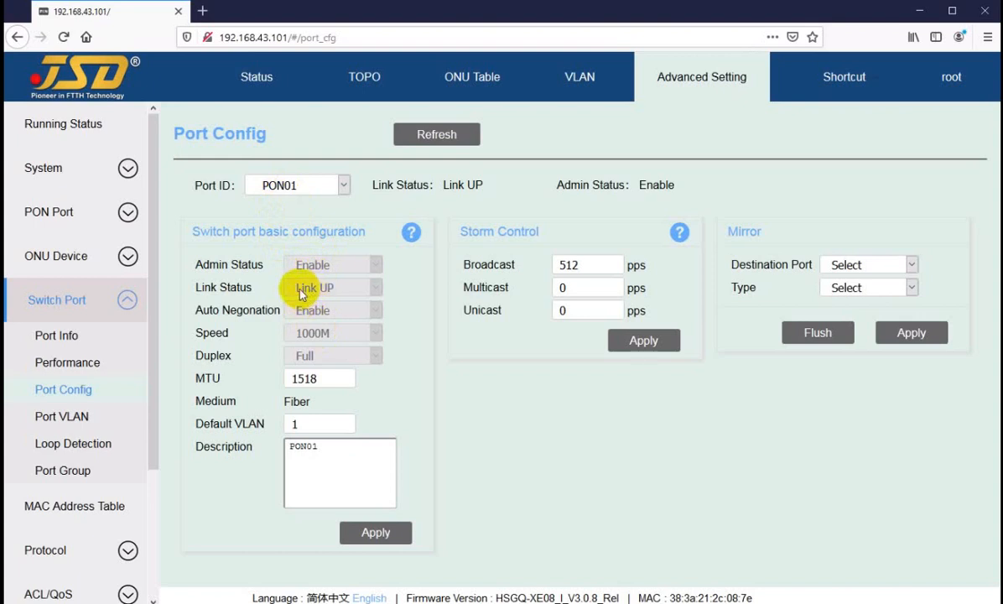
click(333, 289)
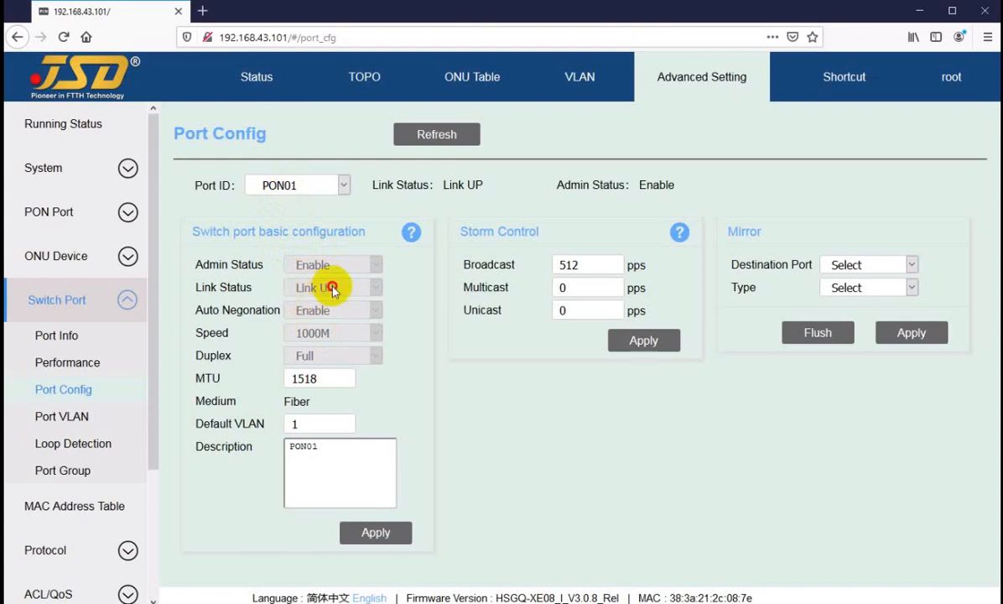
click(331, 332)
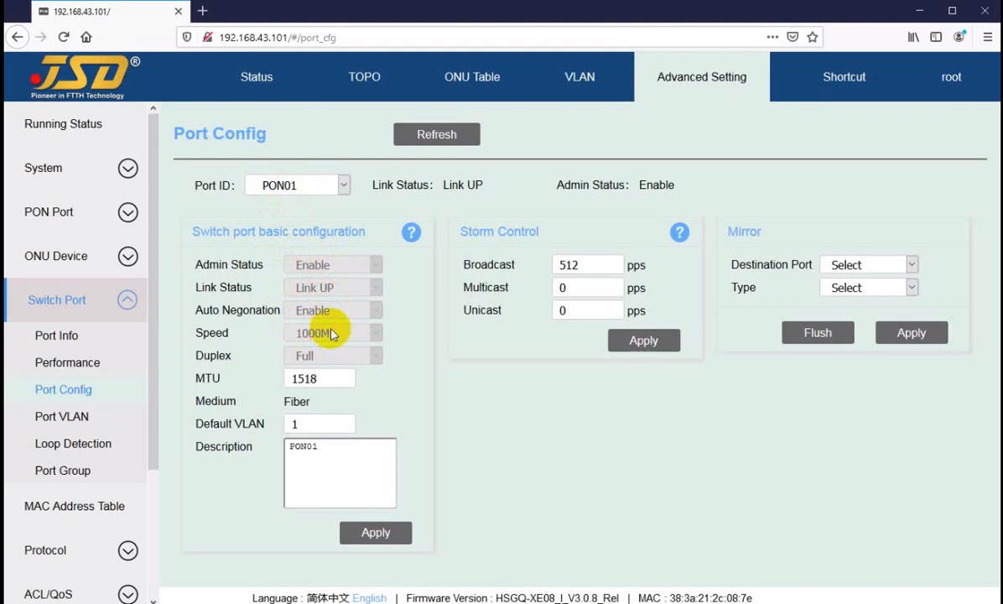
Display GE01's port configuration and review its admin status, auto negotiation and available speed options.
click(275, 183)
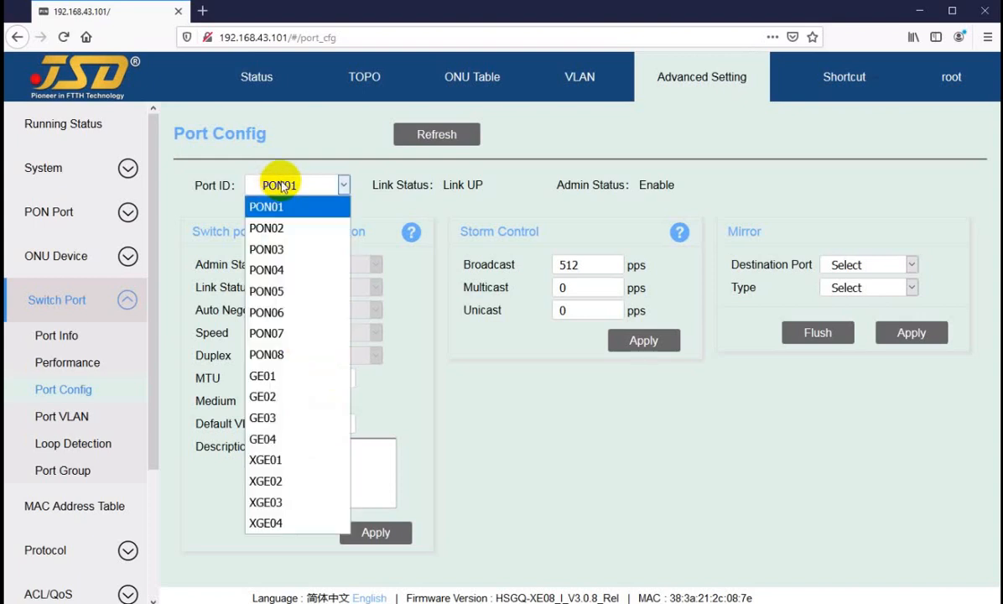
click(262, 375)
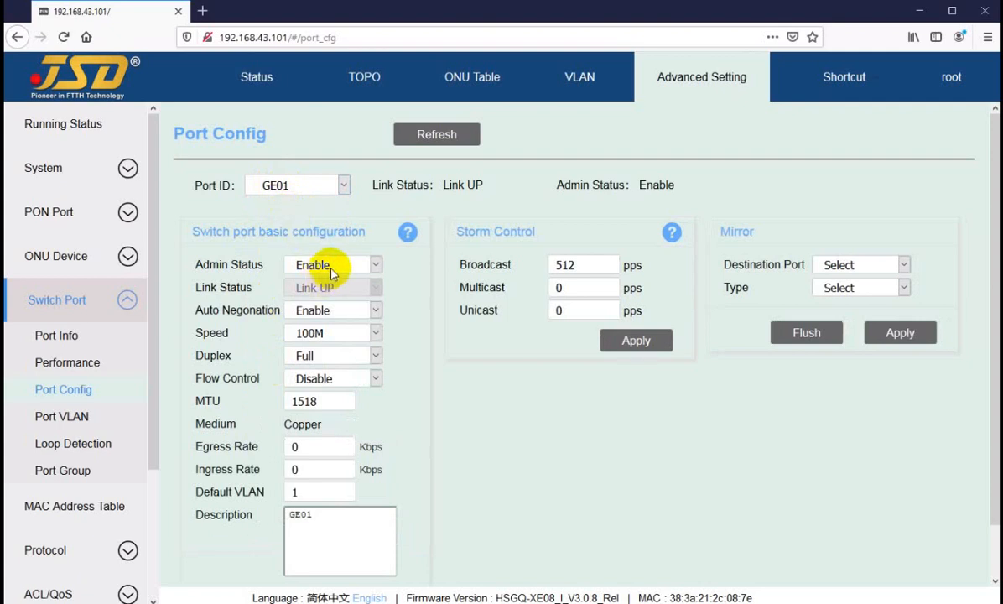
click(252, 312)
drag(250, 312, 272, 312)
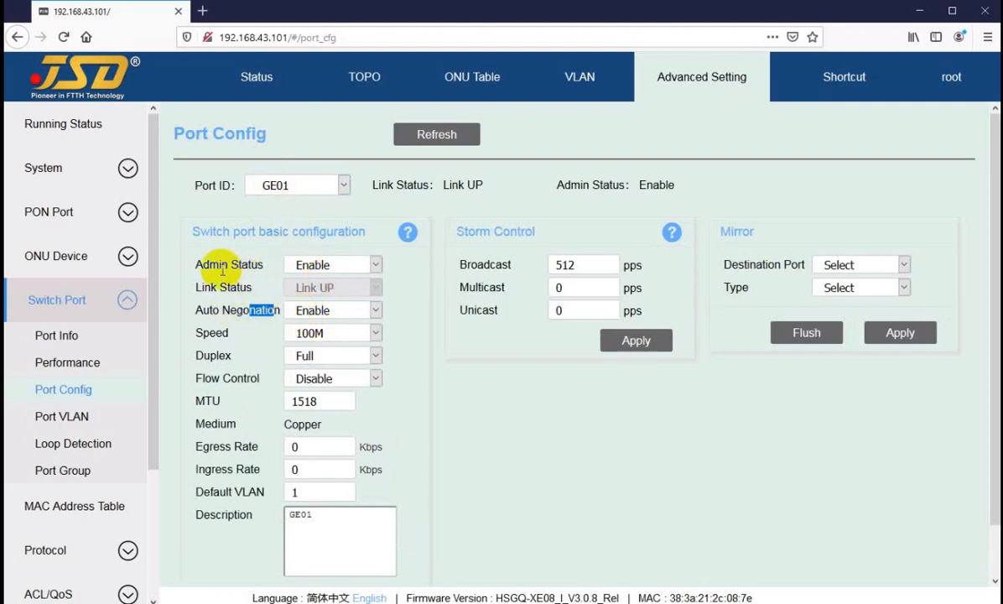
drag(222, 266, 248, 265)
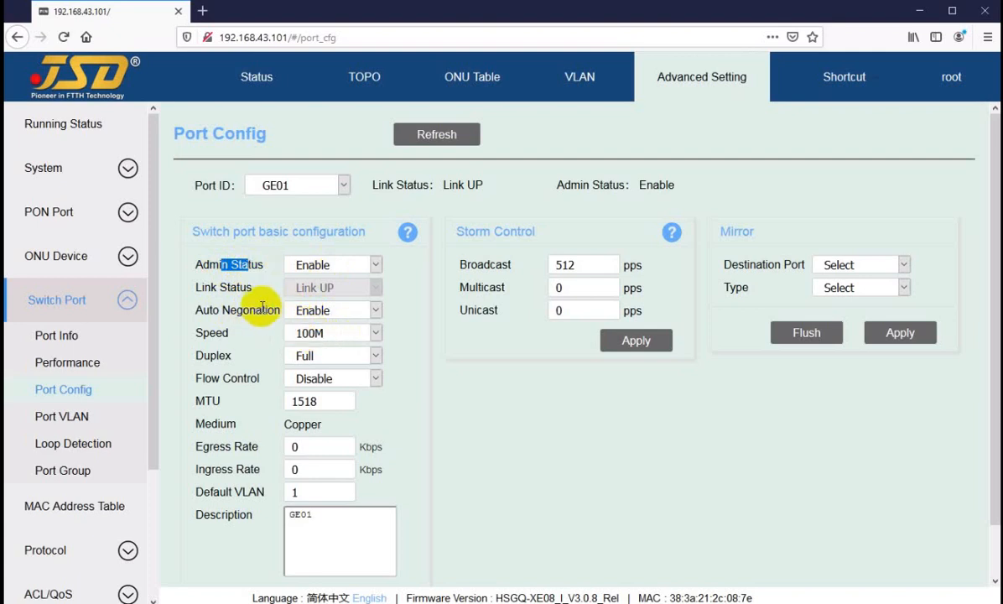
drag(209, 310, 242, 331)
click(331, 336)
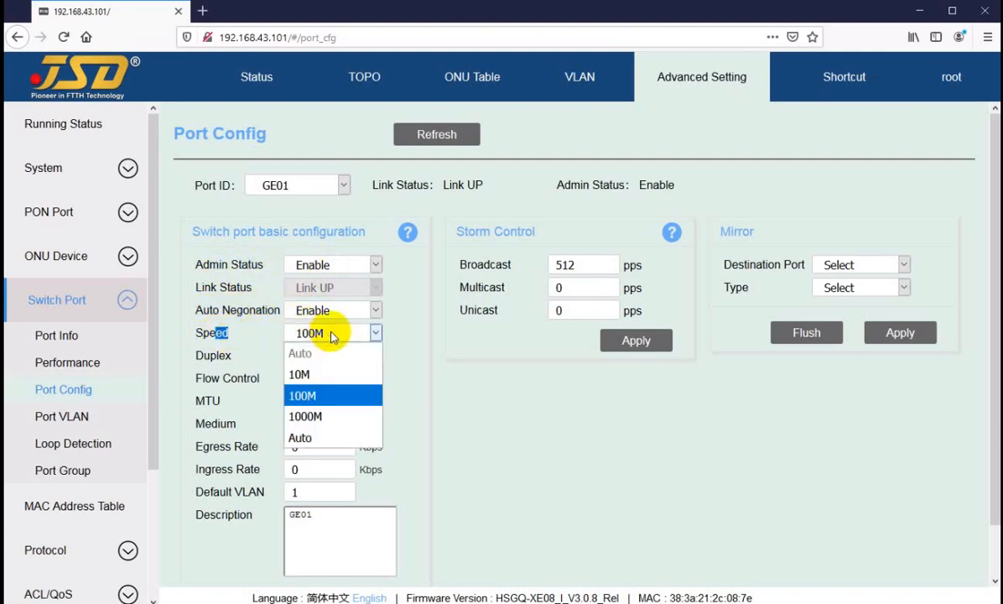
click(333, 335)
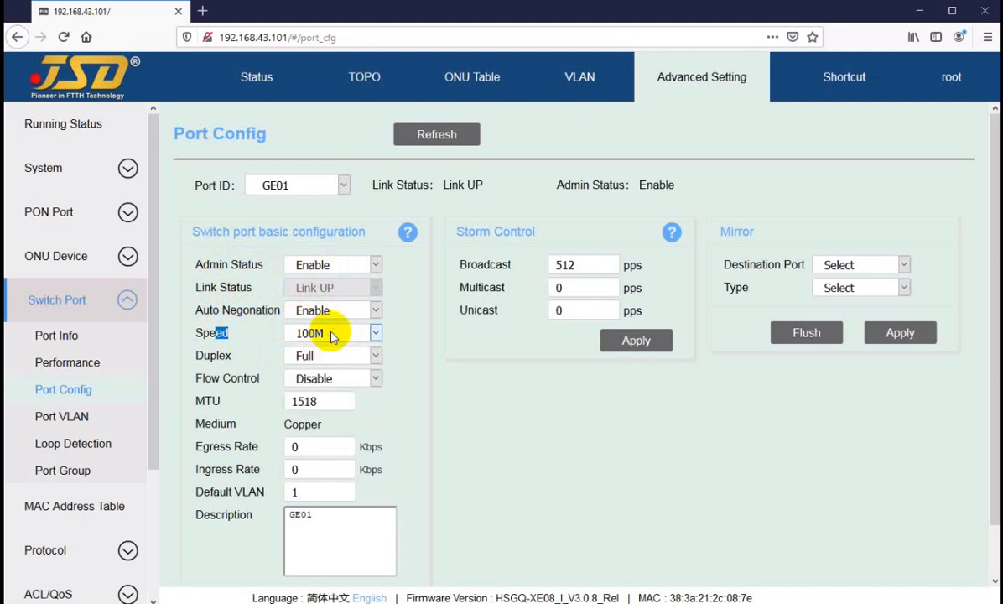
click(396, 333)
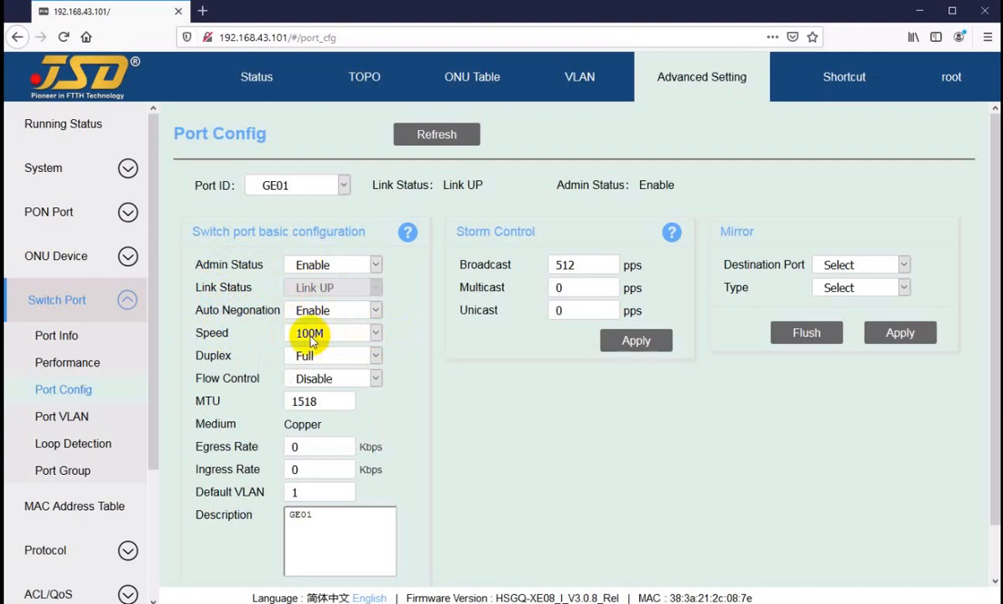
Display XGE01's port configuration and inspect the auto negotiation options without changing the setting.
click(296, 185)
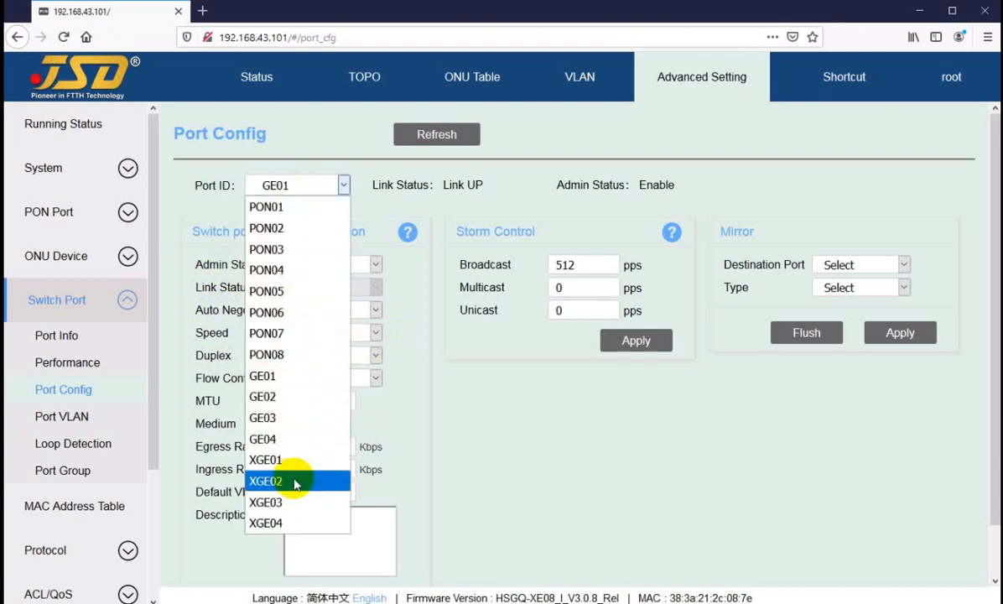
click(277, 460)
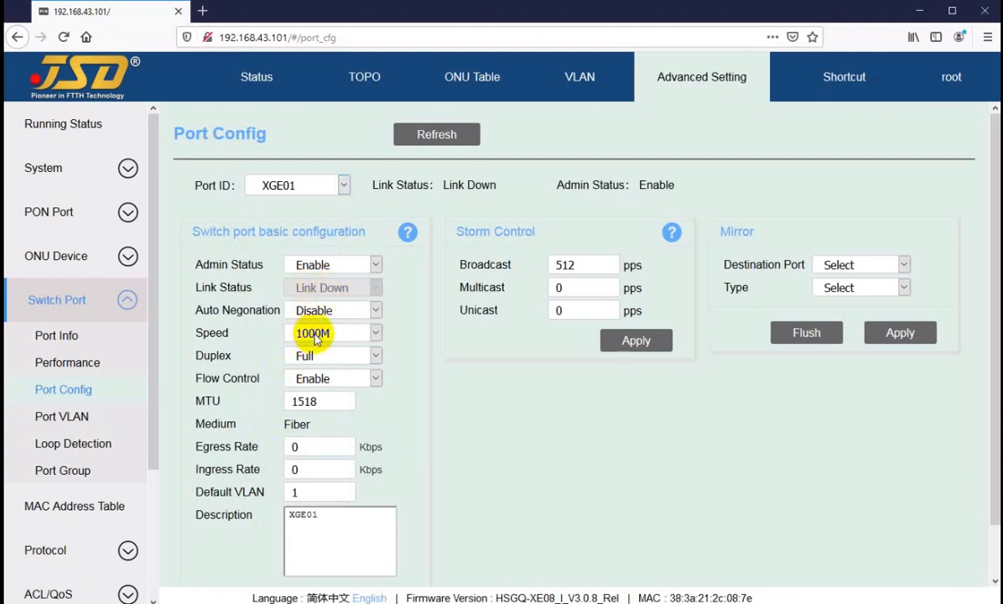
drag(202, 311, 249, 311)
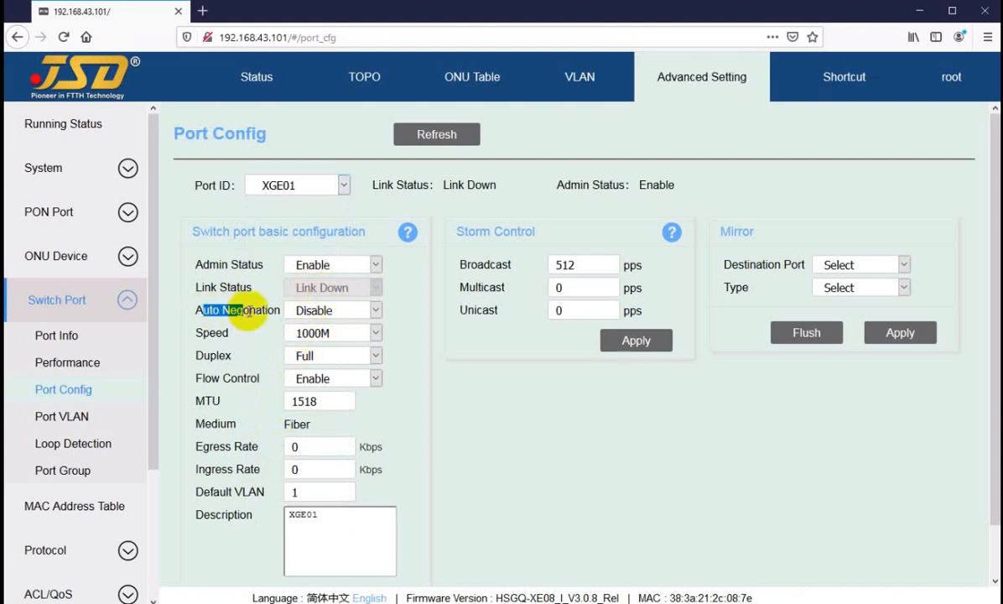
click(252, 311)
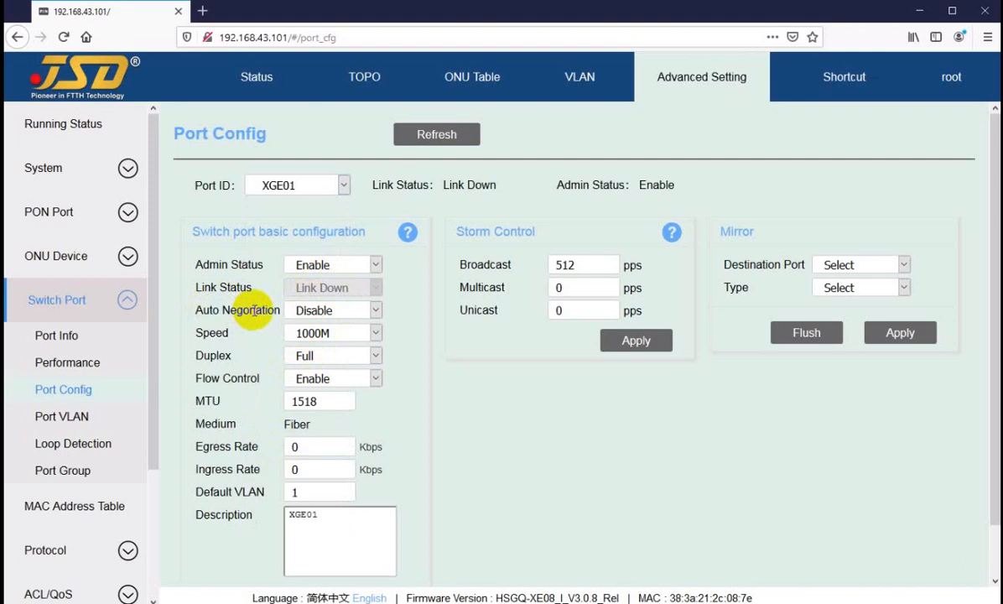
drag(254, 311, 205, 311)
click(259, 310)
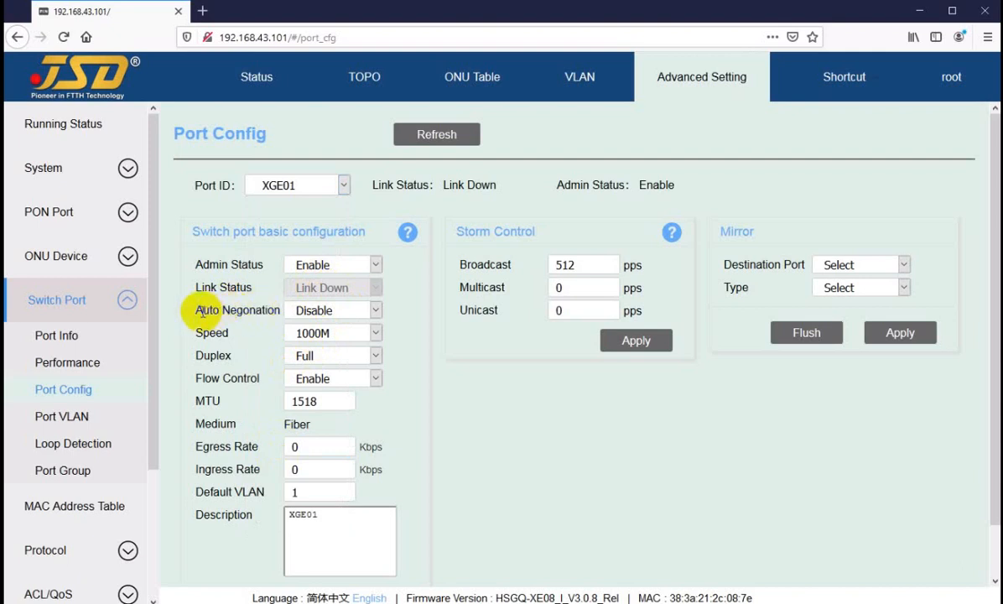
click(375, 310)
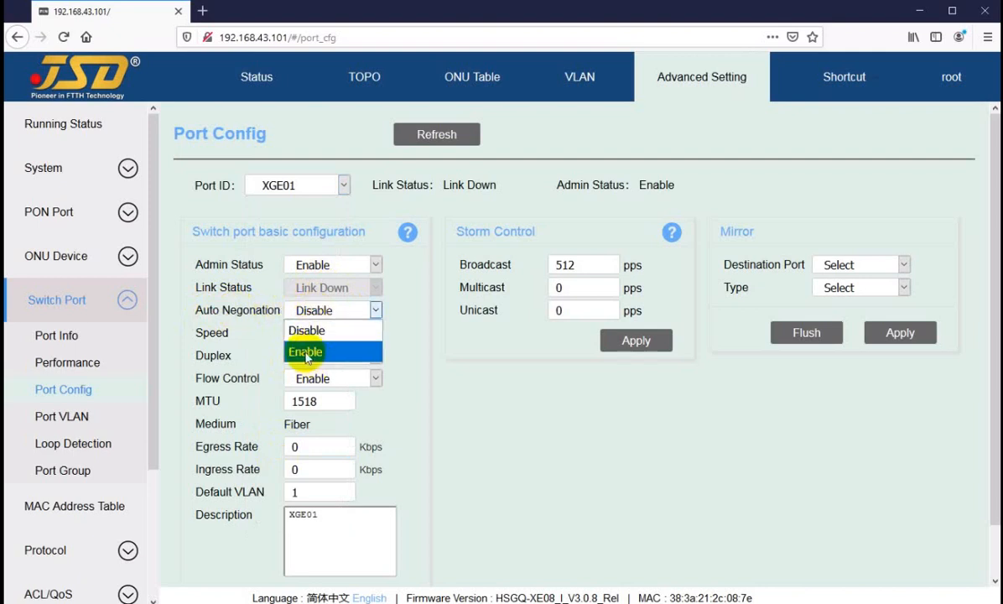
click(412, 309)
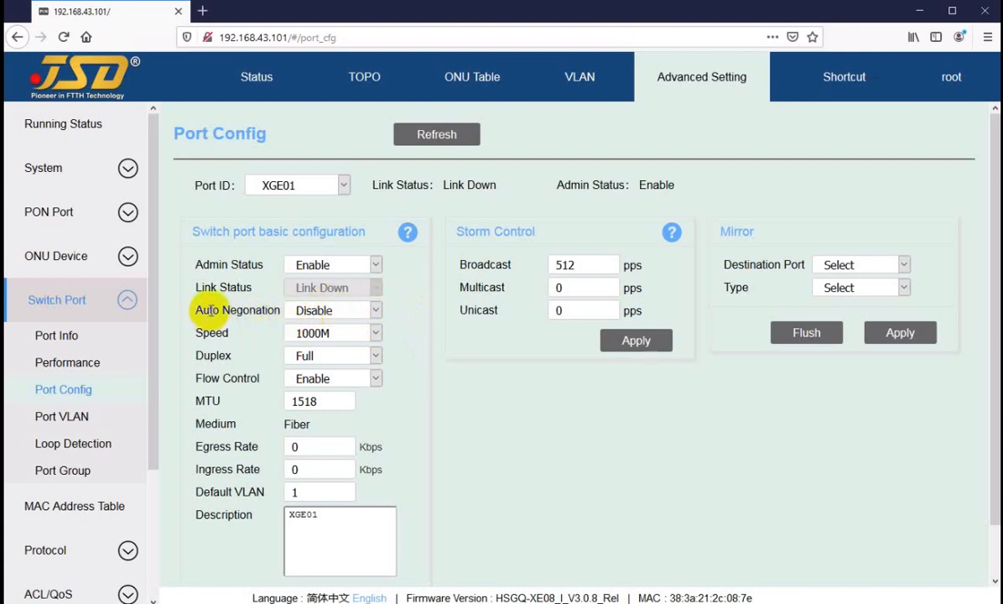
Review XGE01's available port speeds and keep 1000M selected.
drag(201, 311, 305, 337)
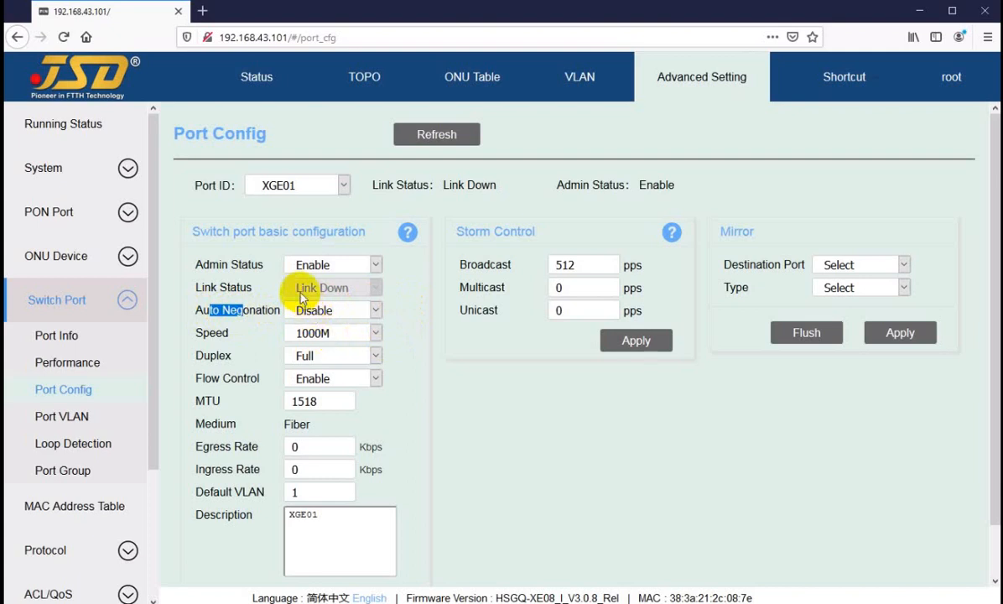
click(317, 334)
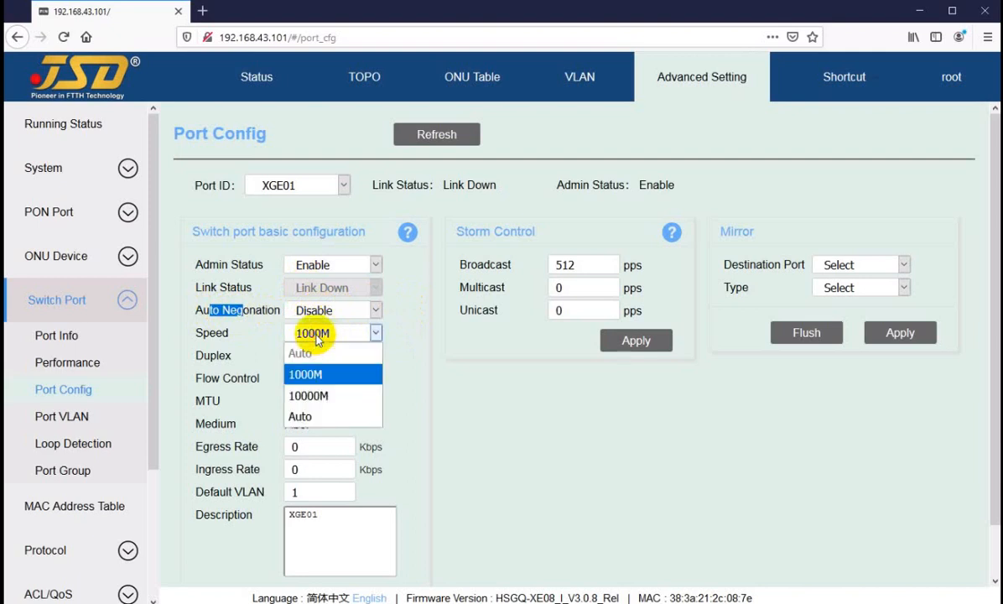
click(305, 377)
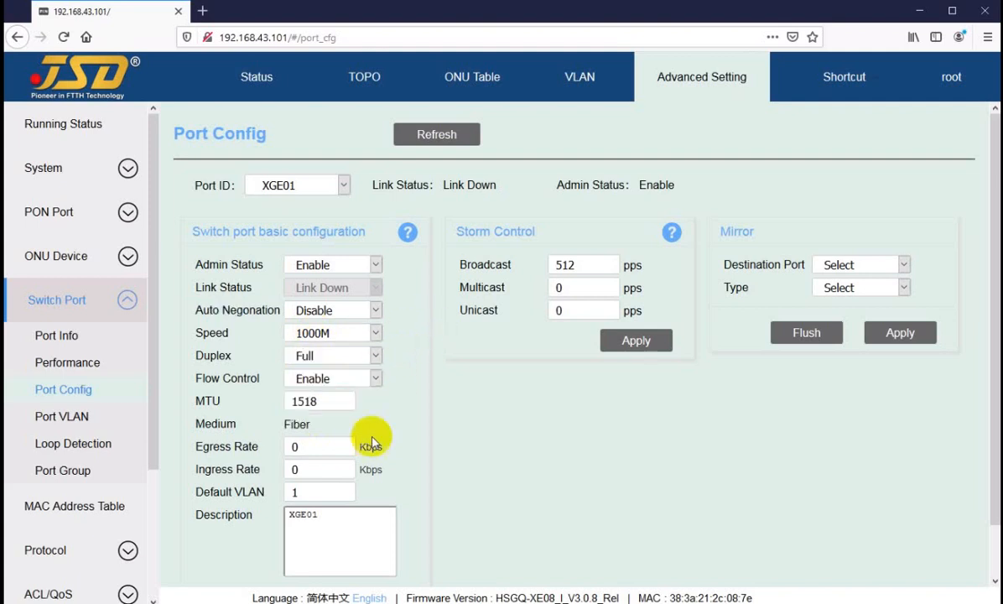
Display XGE04's port configuration and inspect its available speed options.
click(281, 184)
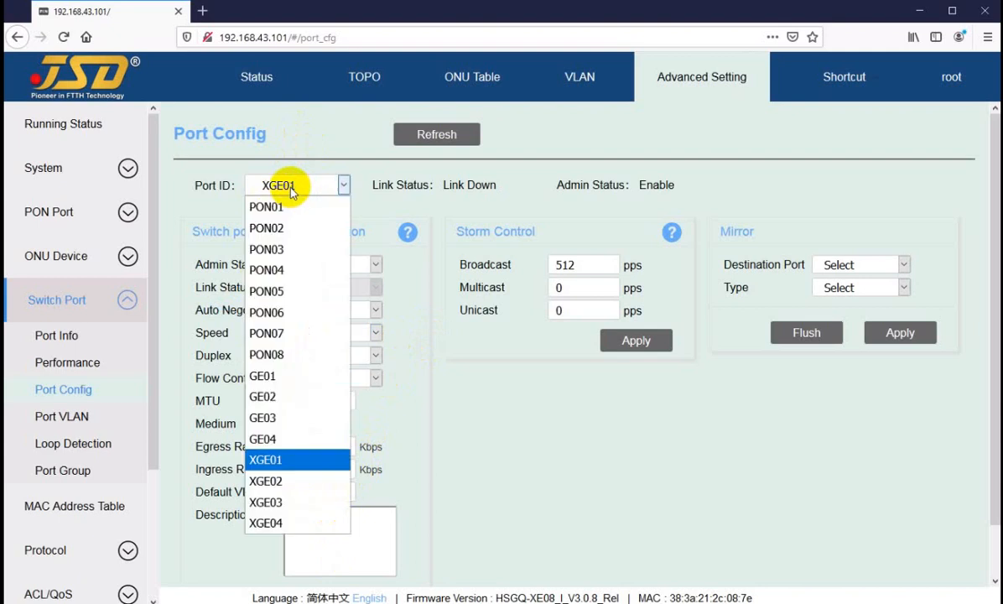
click(274, 524)
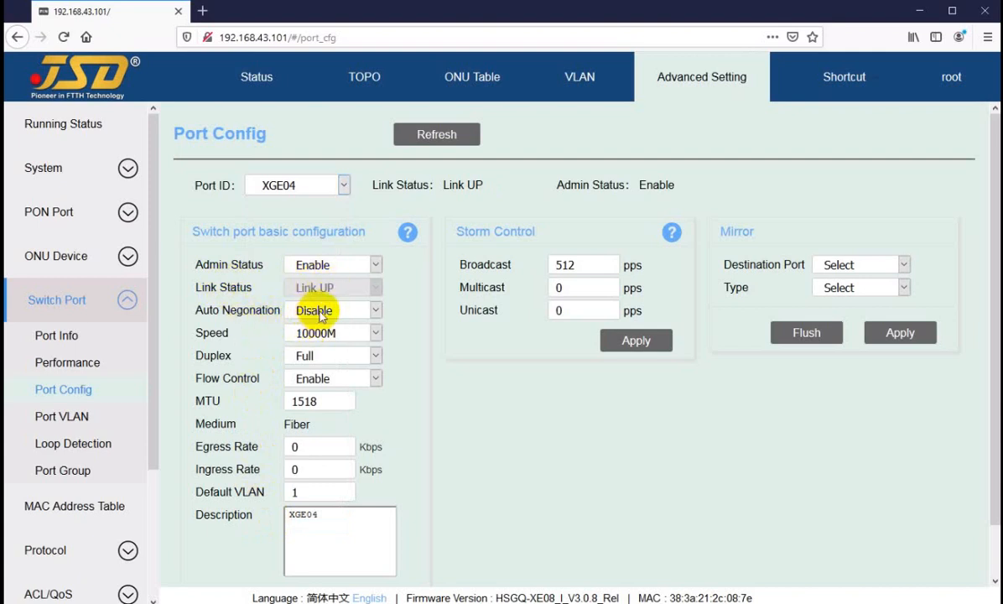
click(318, 340)
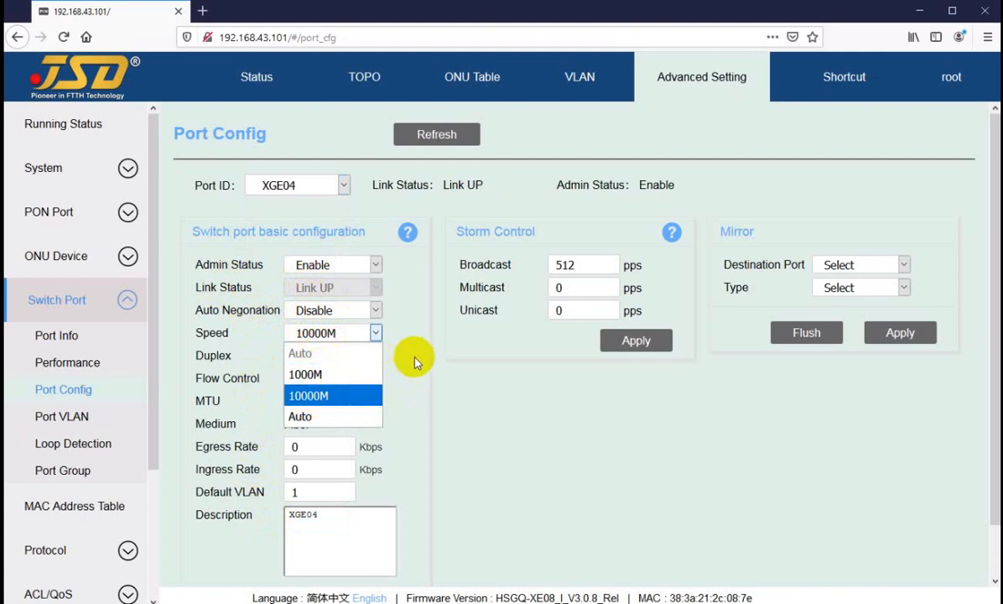
Keep XGE04's speed at 10000M and review its remaining basic configuration and storm control fields.
click(376, 333)
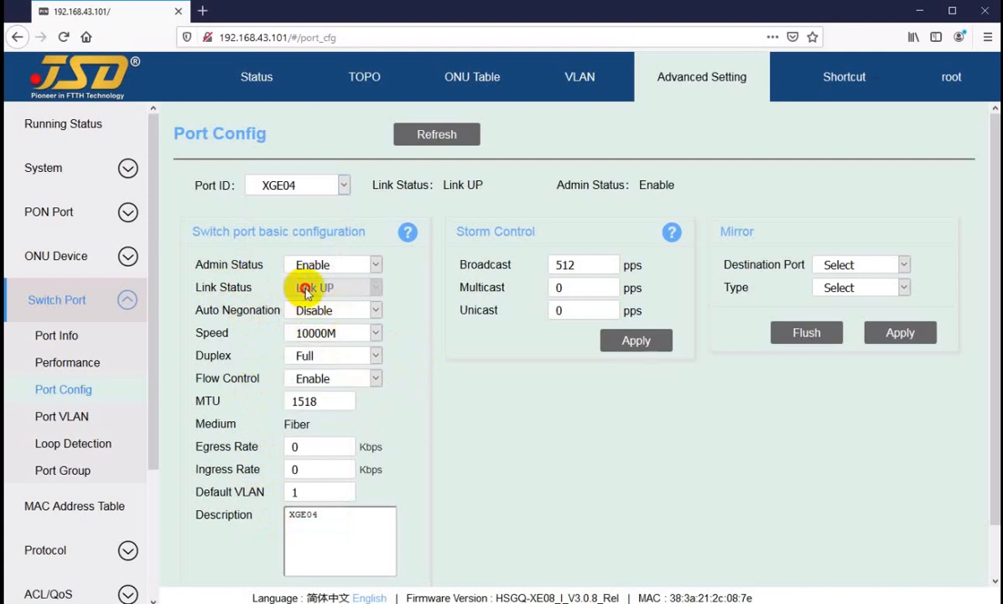
scroll(376, 411, down, 1)
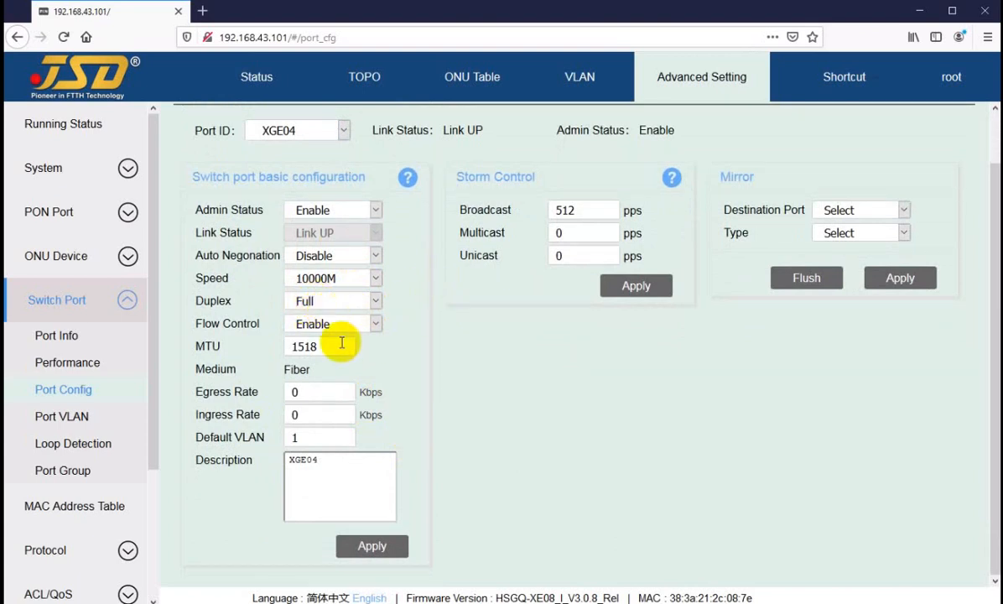
scroll(337, 343, up, 1)
scroll(337, 344, up, 1)
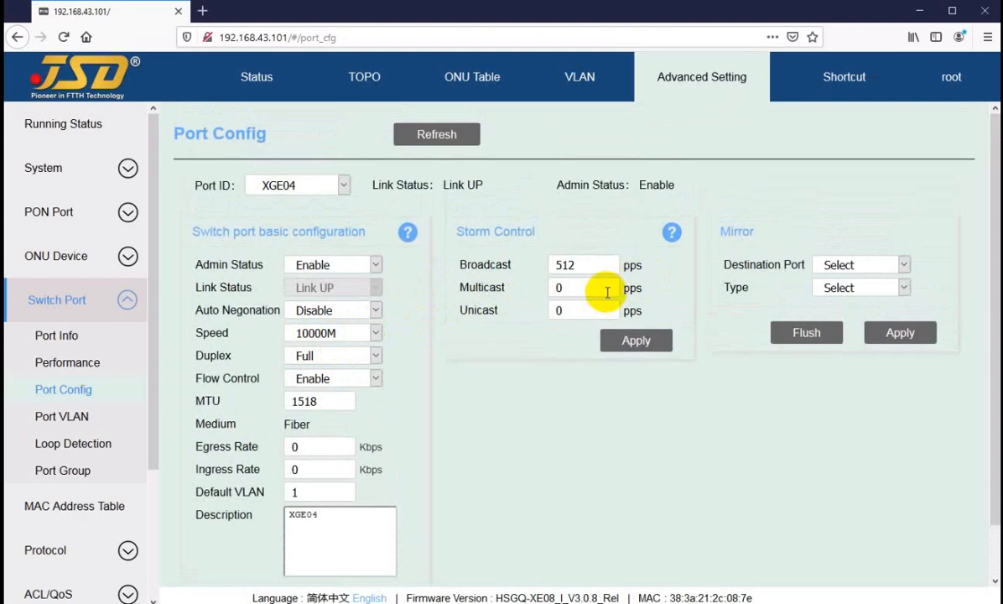
Display PON01's port configuration, choose GE01 as the mirror destination port and inspect the available mirror types.
click(277, 184)
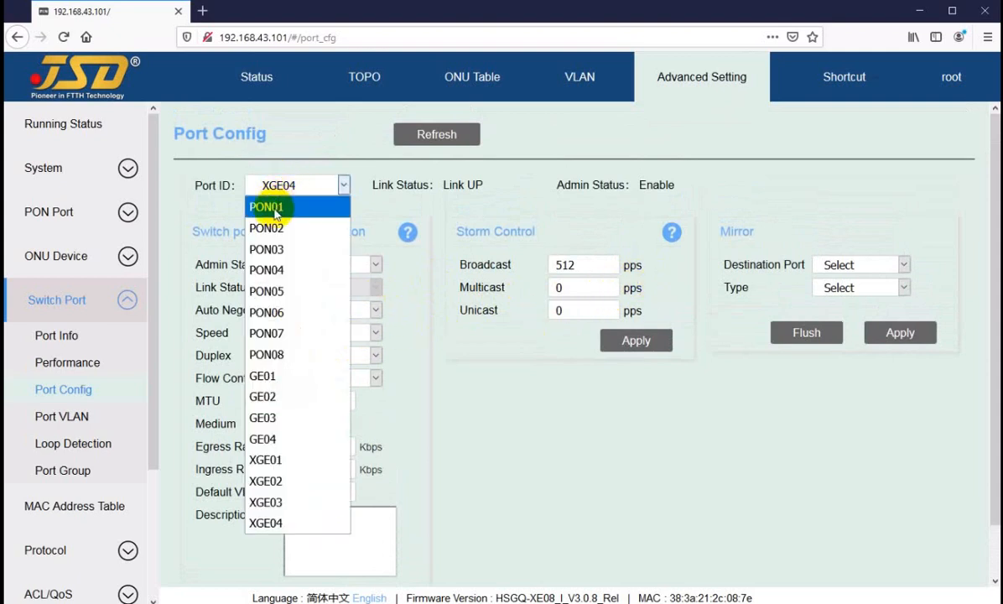
click(276, 210)
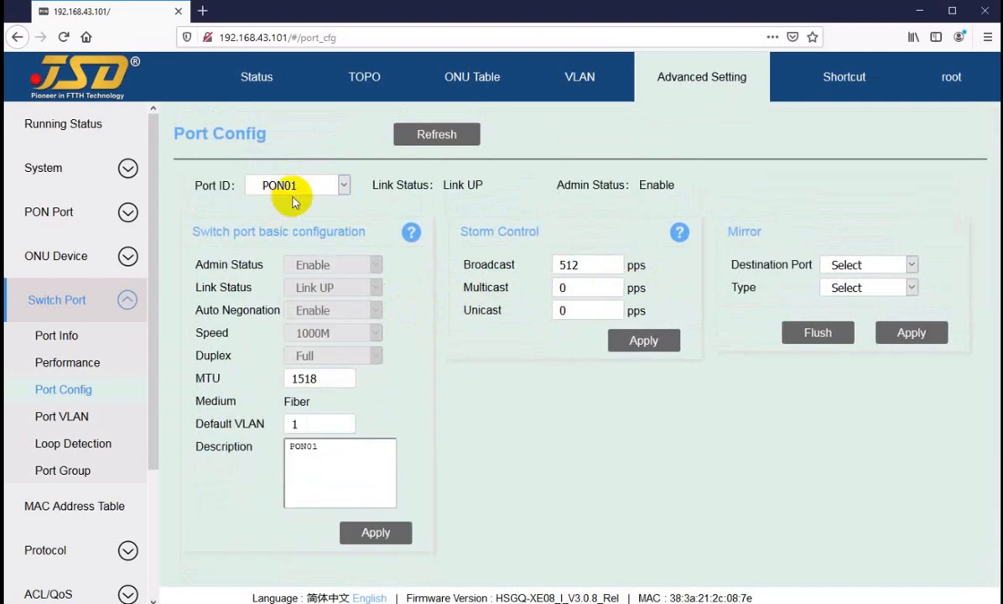
click(845, 264)
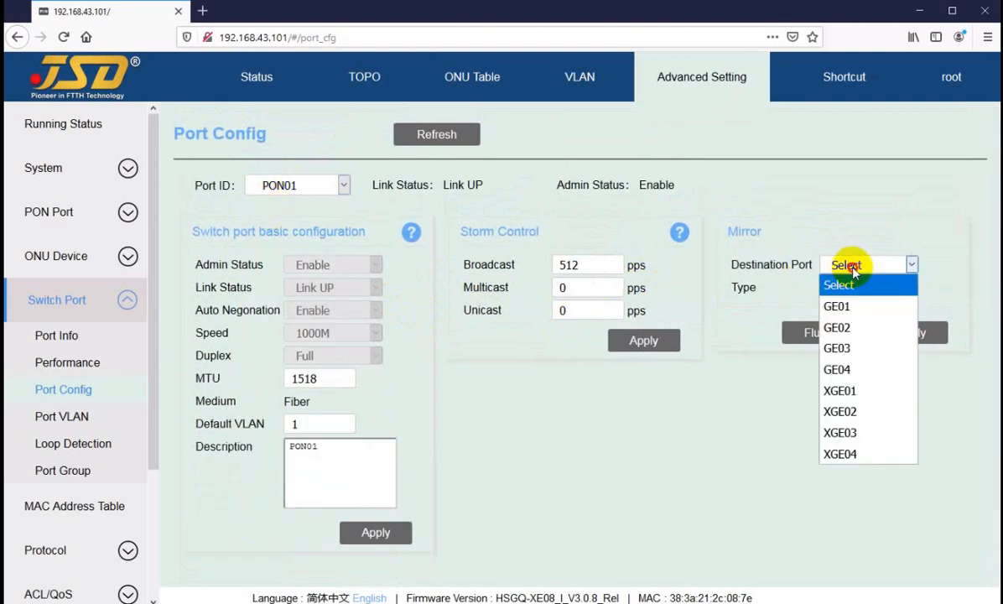
click(857, 314)
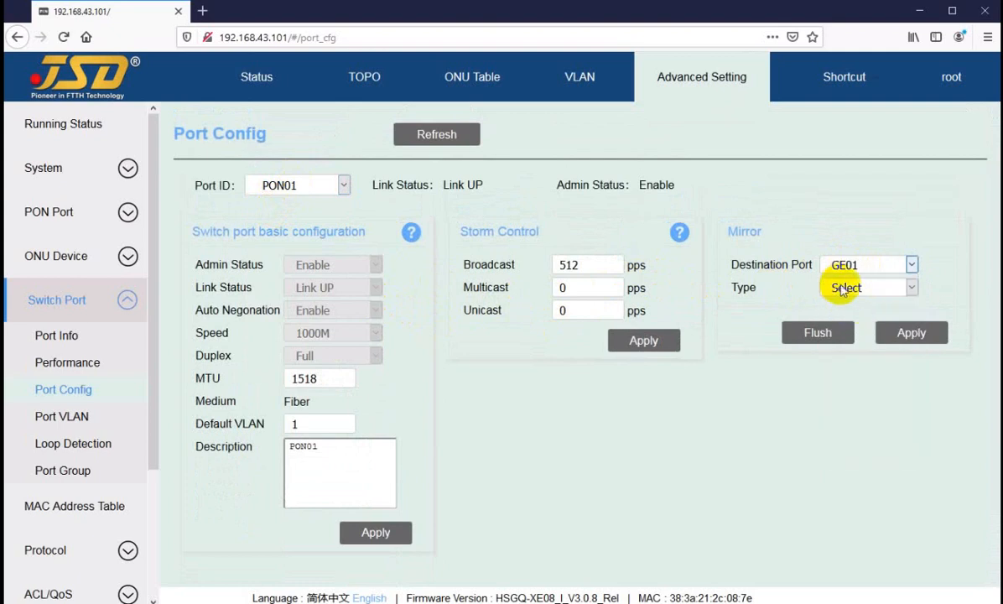
click(844, 290)
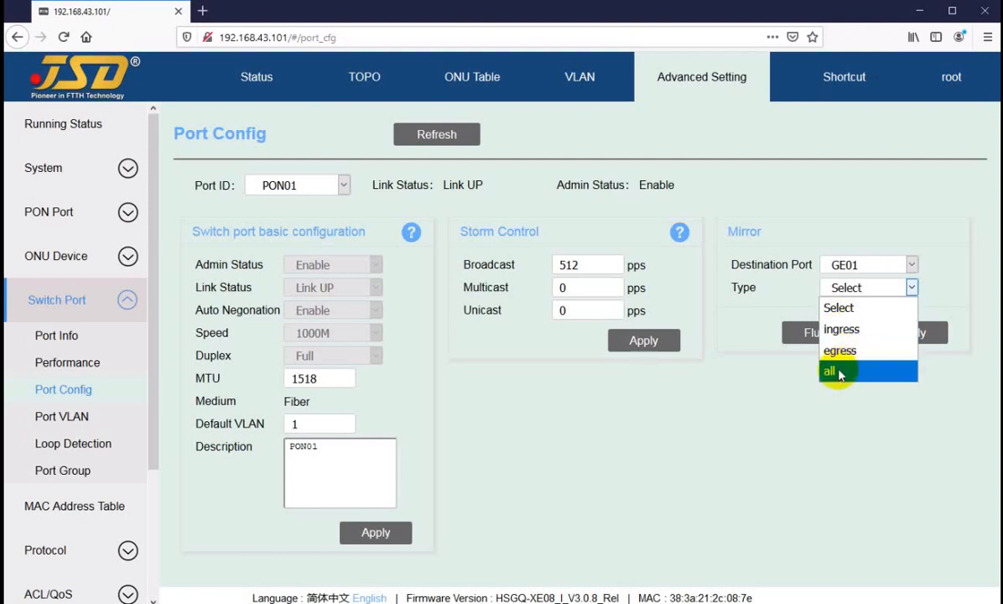
click(752, 428)
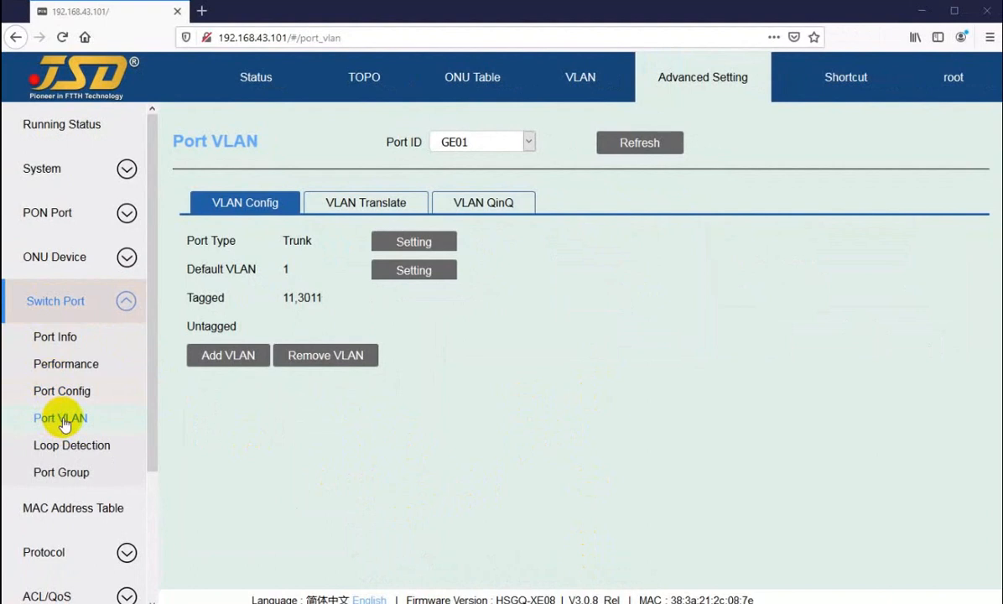
Select GE01 in the Port VLAN settings and inspect the options for its port type.
click(479, 144)
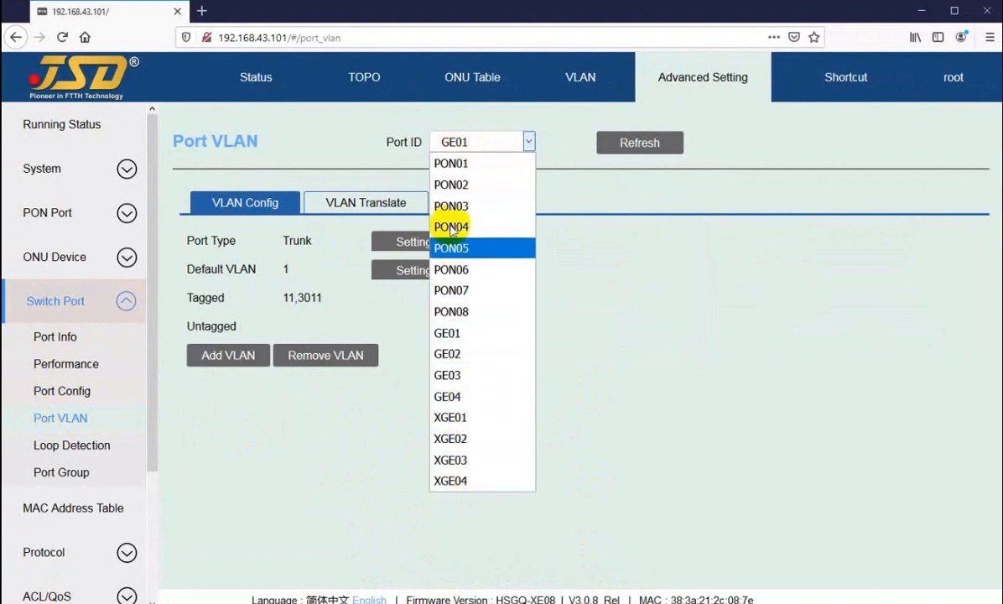
click(450, 335)
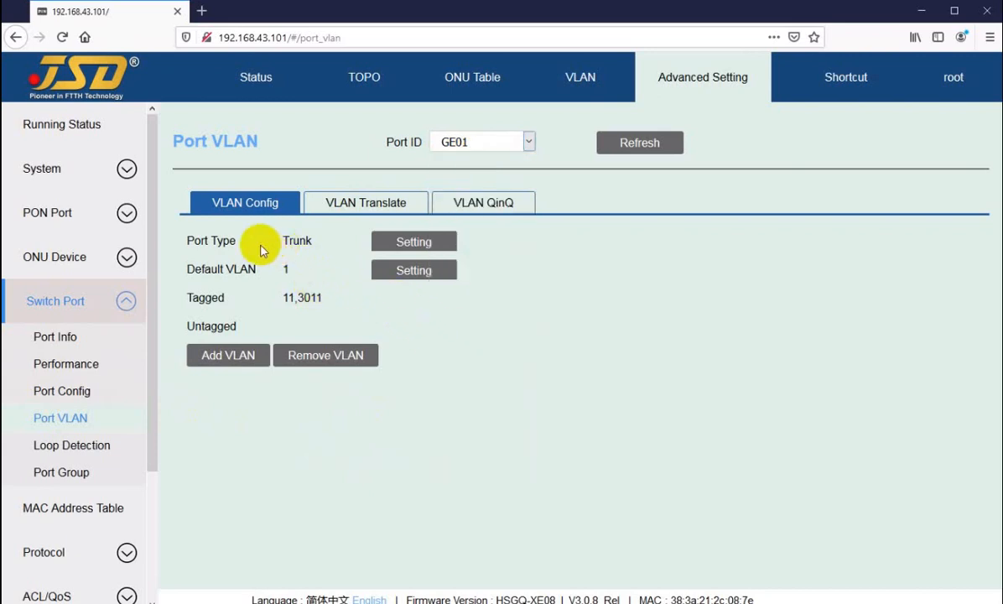
drag(207, 241, 240, 244)
click(409, 242)
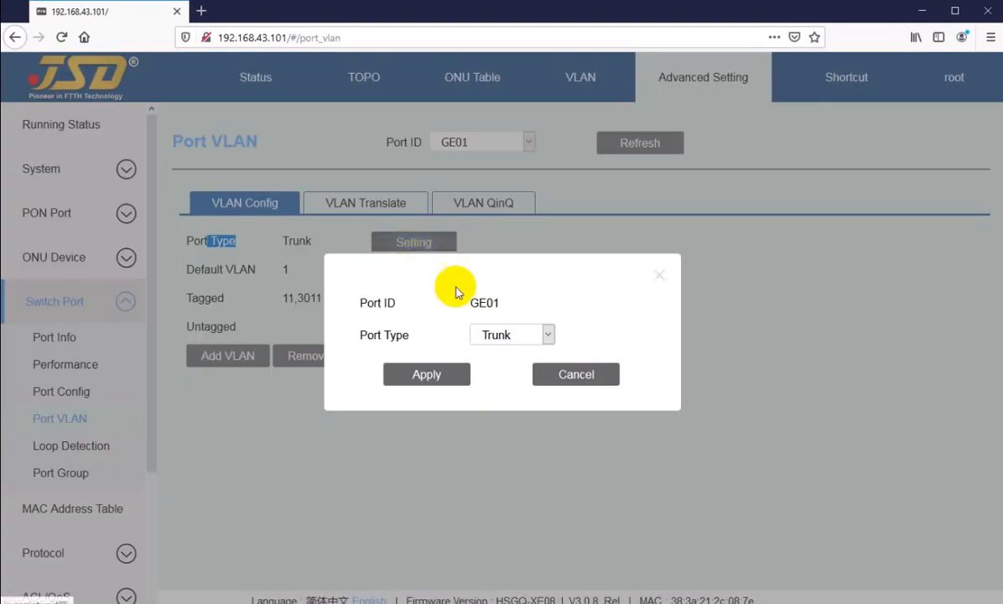
click(494, 334)
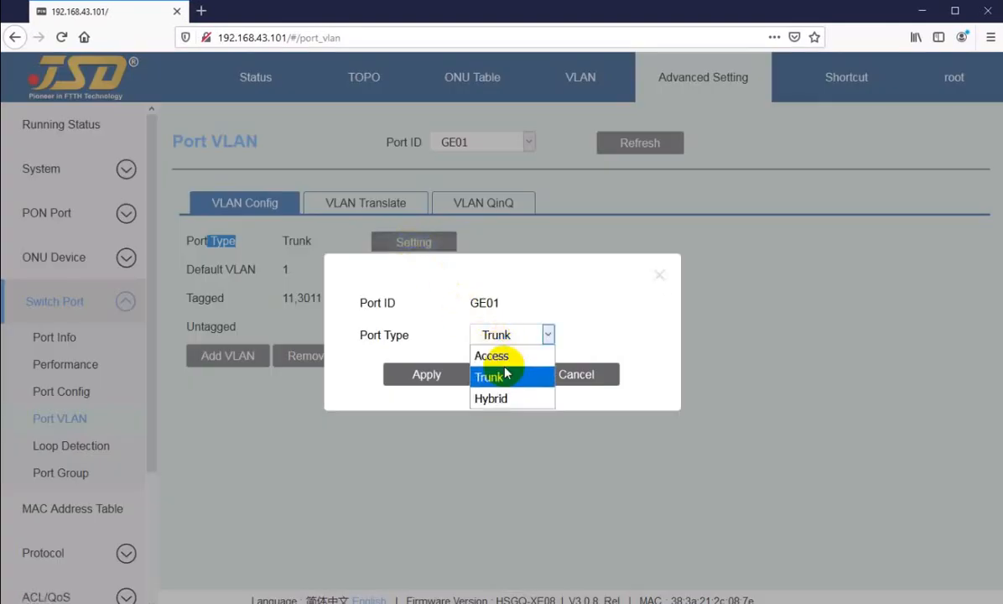
click(549, 334)
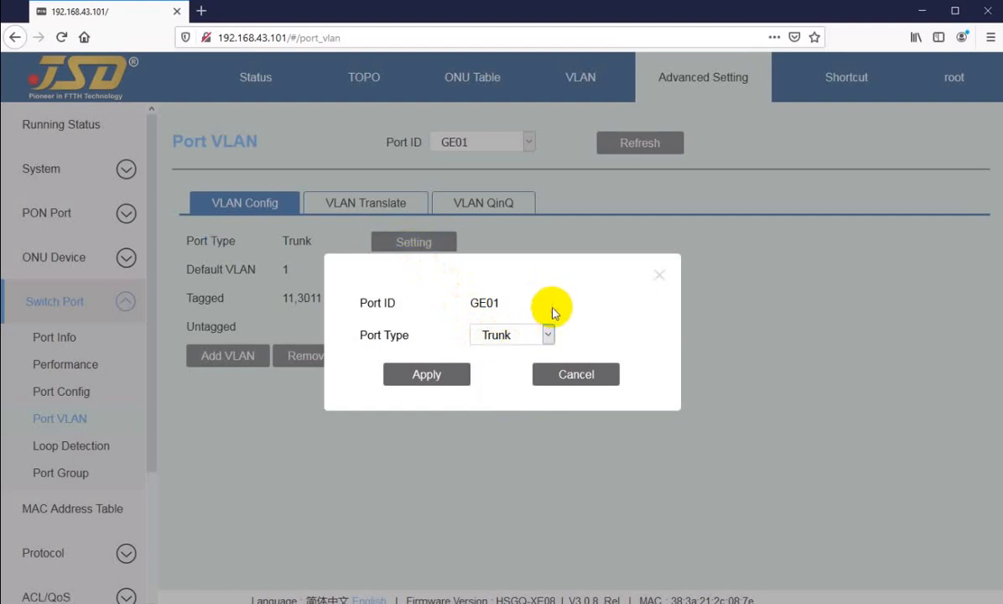
Try the Access, Trunk and Hybrid port types for GE01, then discard the change without applying it.
click(511, 339)
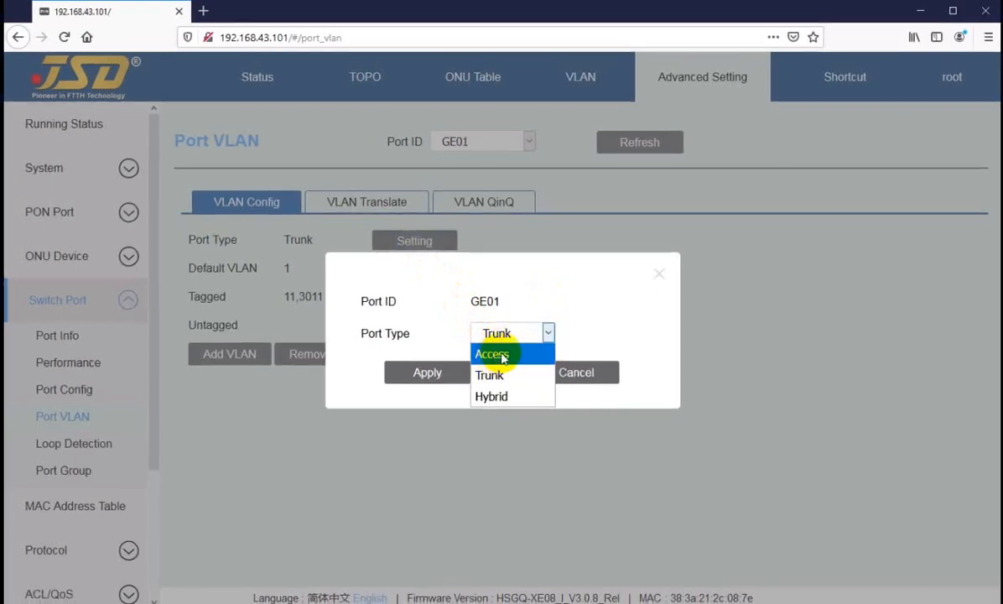
click(494, 361)
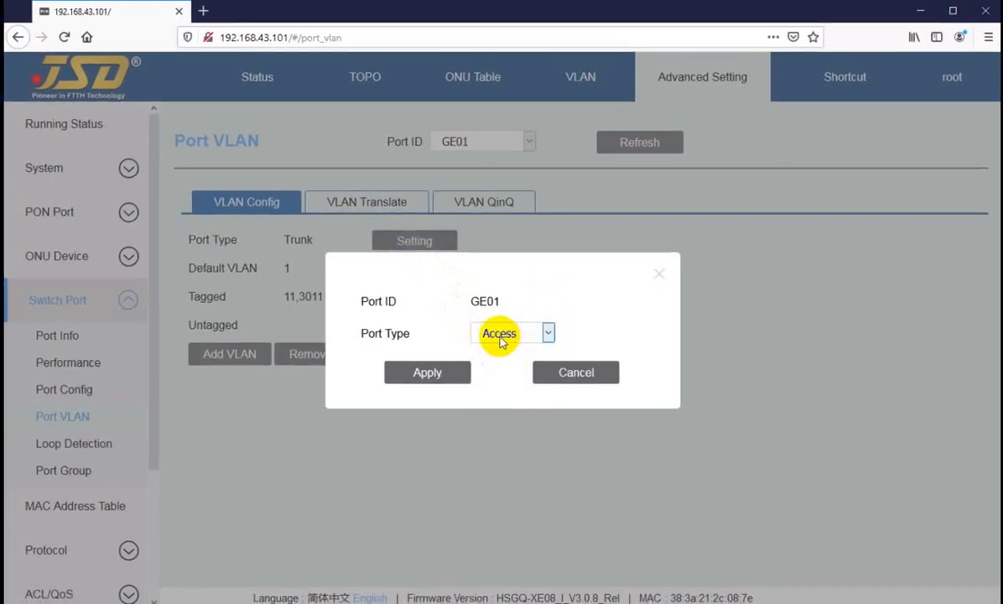
click(502, 342)
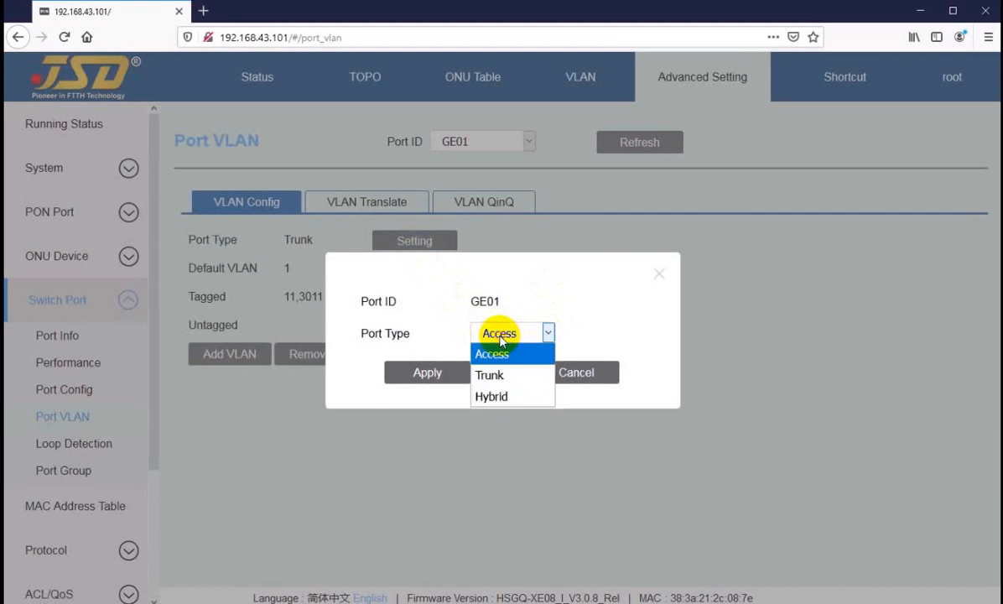
click(493, 375)
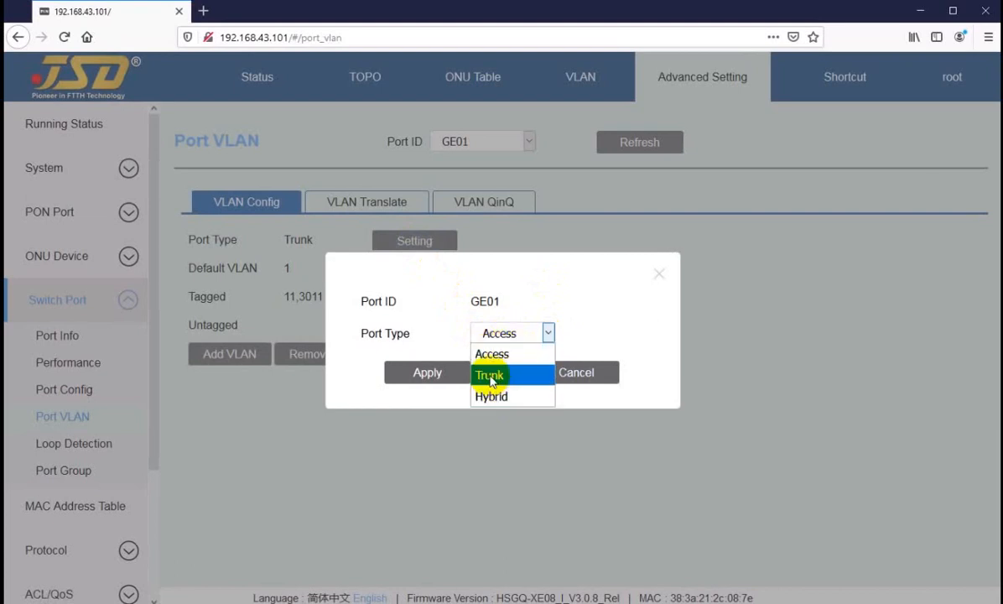
click(497, 335)
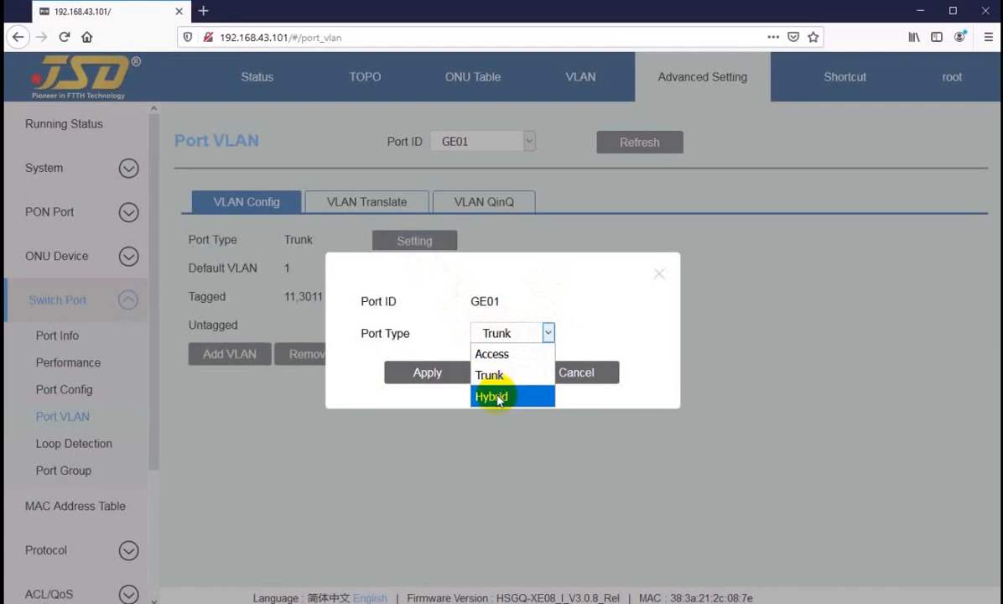
click(493, 394)
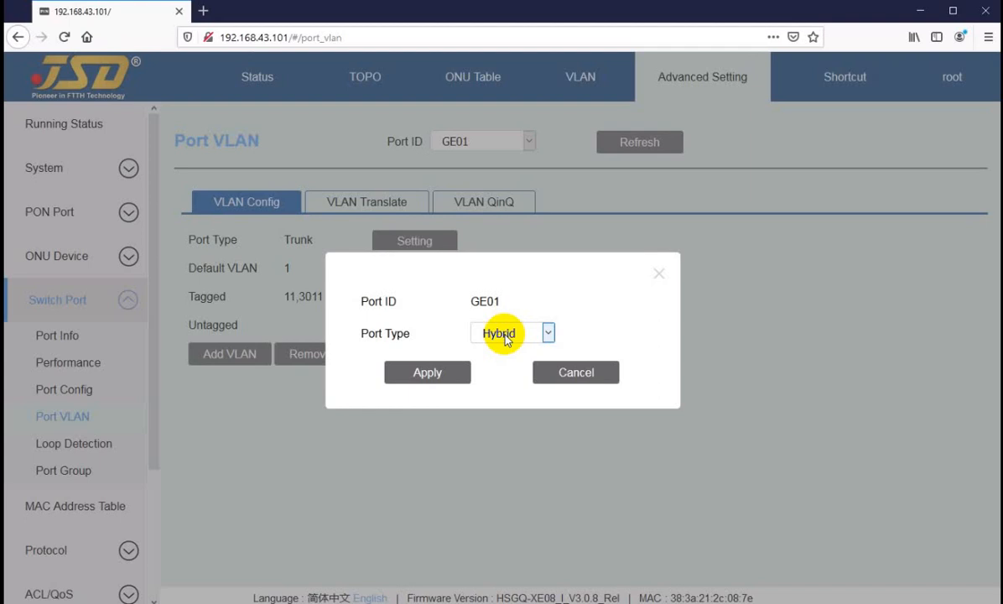
click(503, 335)
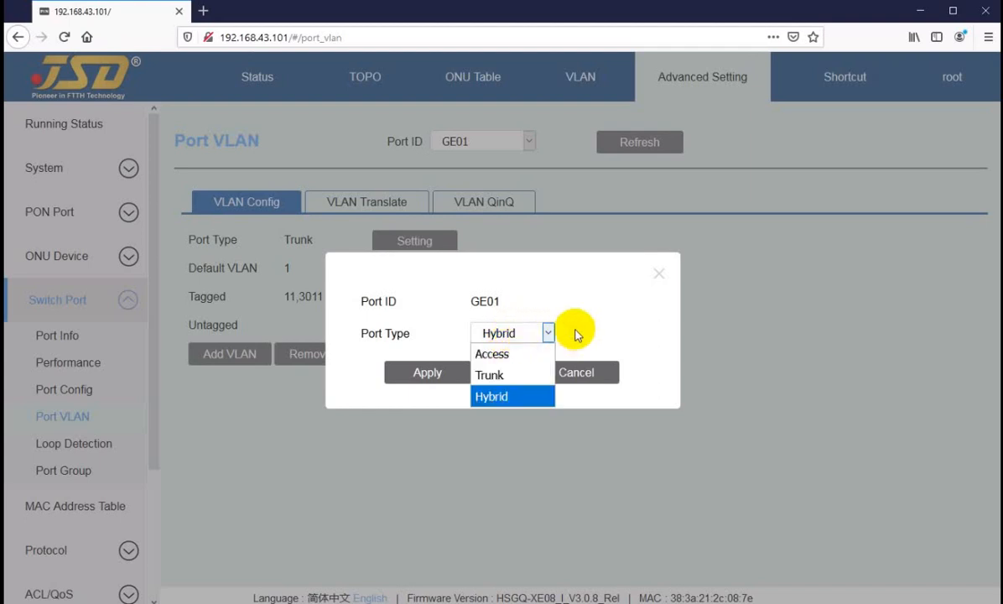
click(508, 337)
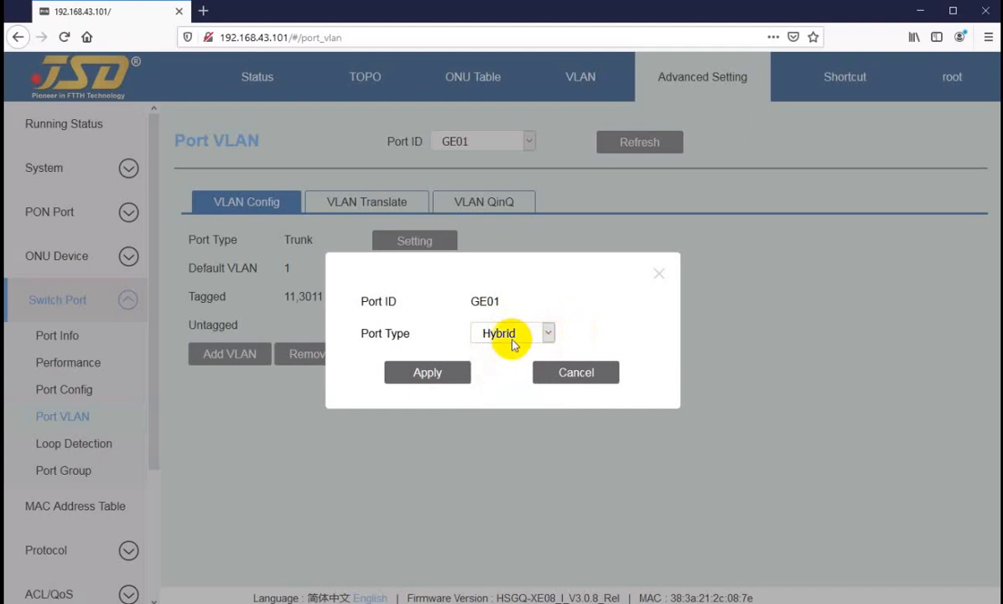
click(502, 333)
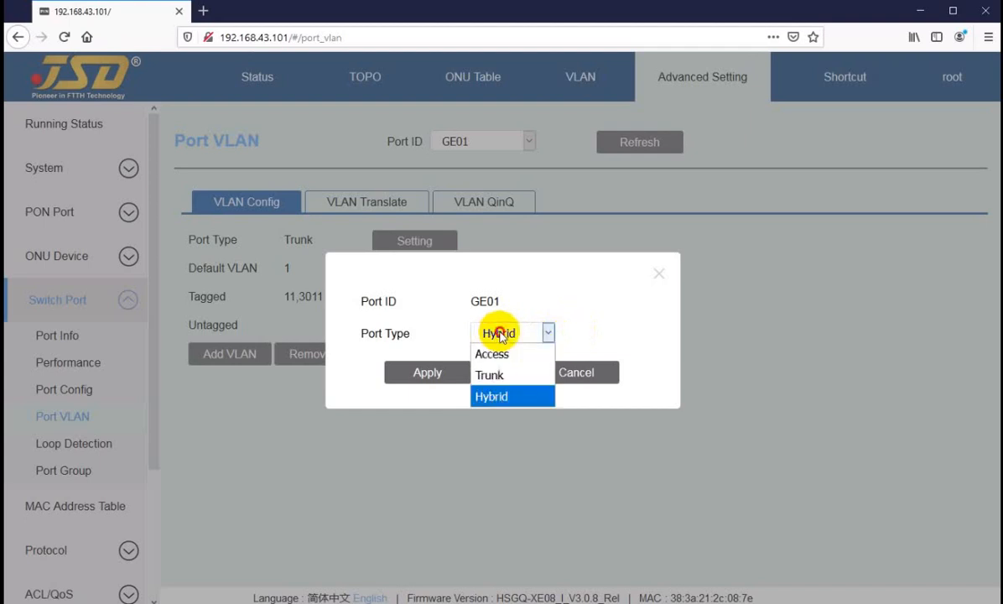
click(573, 338)
click(573, 375)
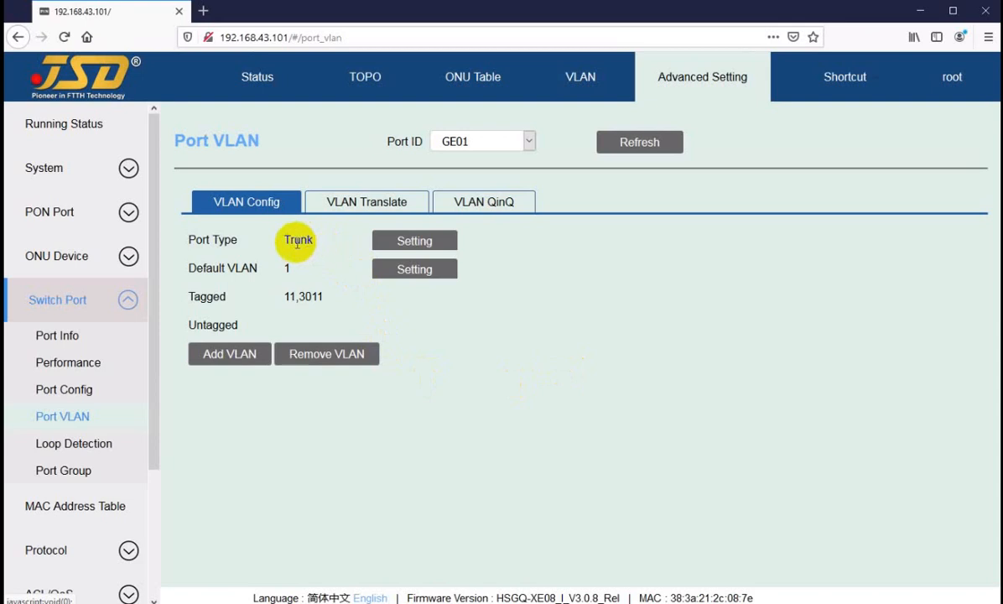
Review GE01's port type, default VLAN and tagged VLAN list in its VLAN configuration.
click(292, 239)
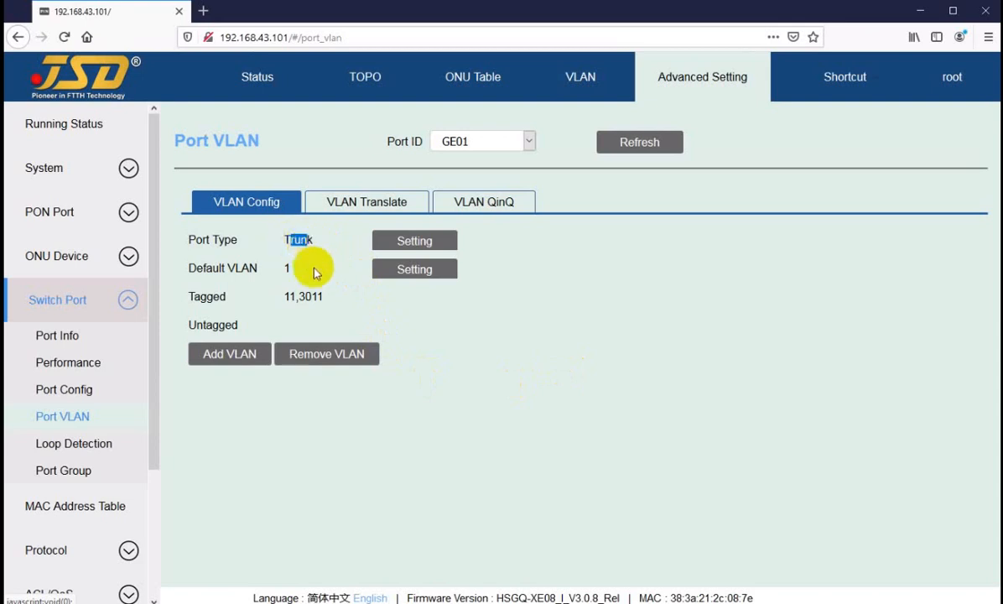
drag(291, 239, 307, 239)
click(305, 296)
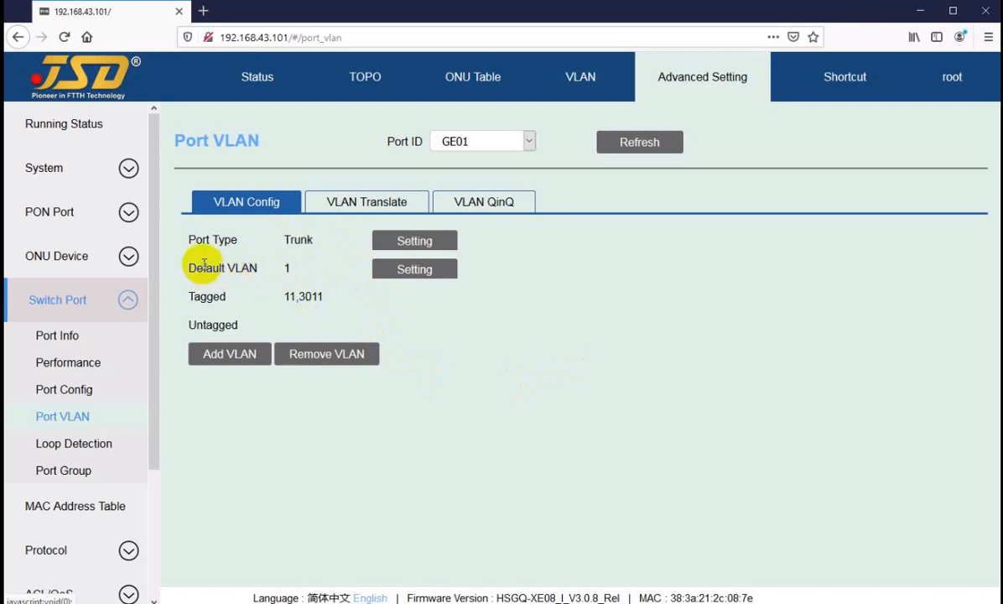
drag(203, 268, 302, 295)
click(247, 280)
click(286, 296)
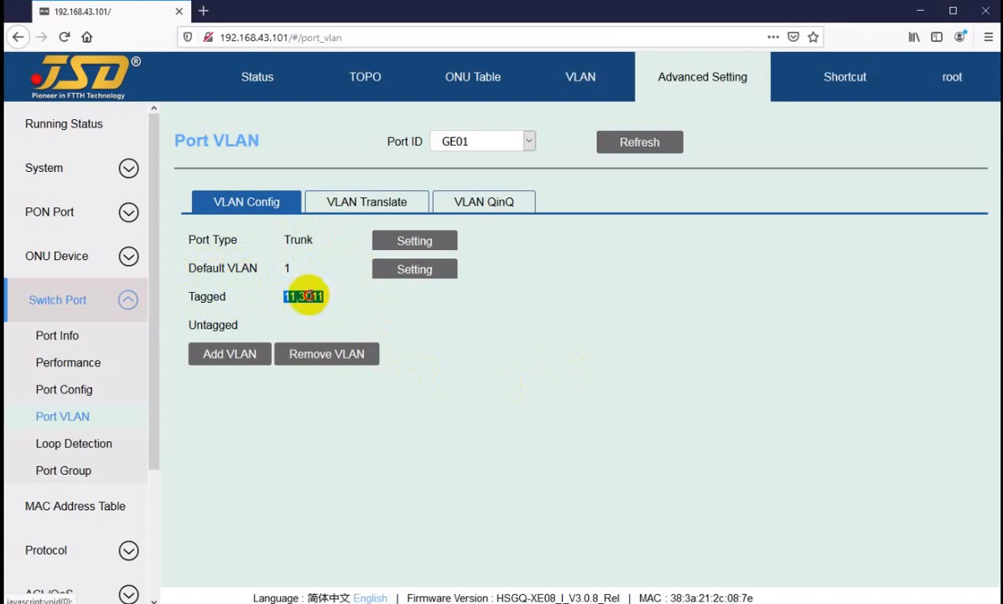
click(303, 295)
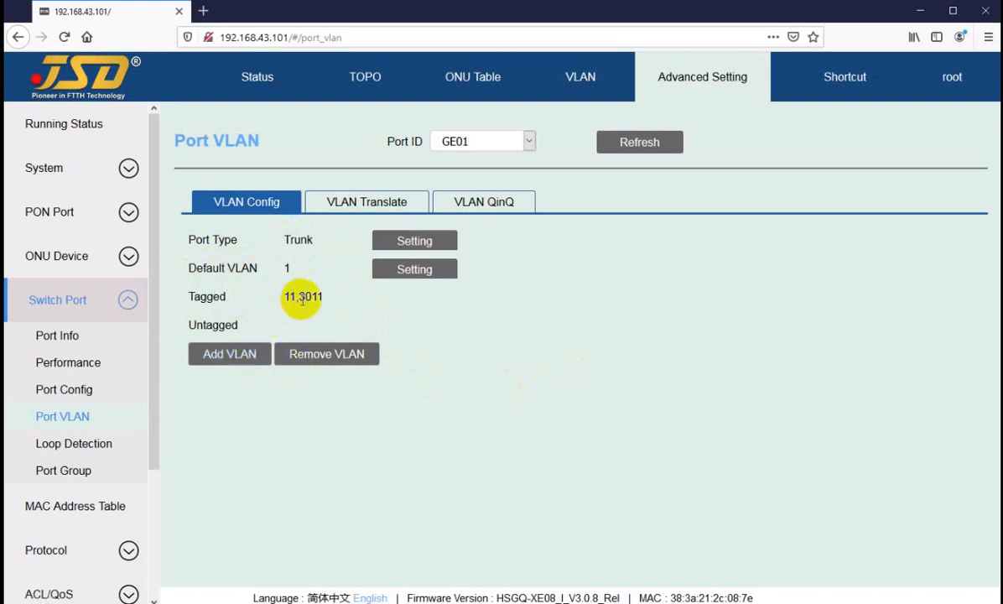
click(305, 296)
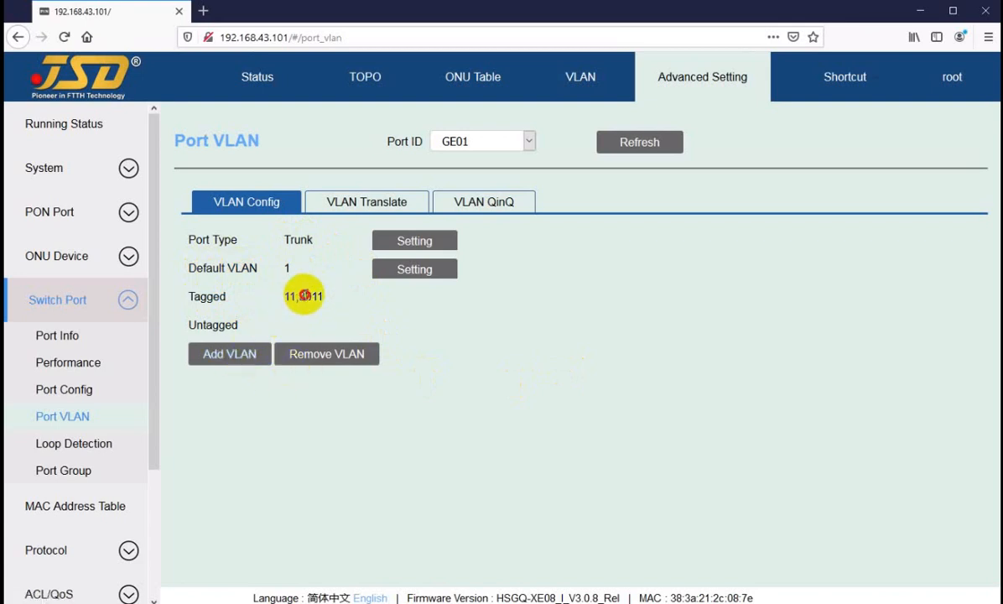
Inspect the forms for adding and removing VLANs on GE01, cancelling each without entering a VLAN list.
click(233, 354)
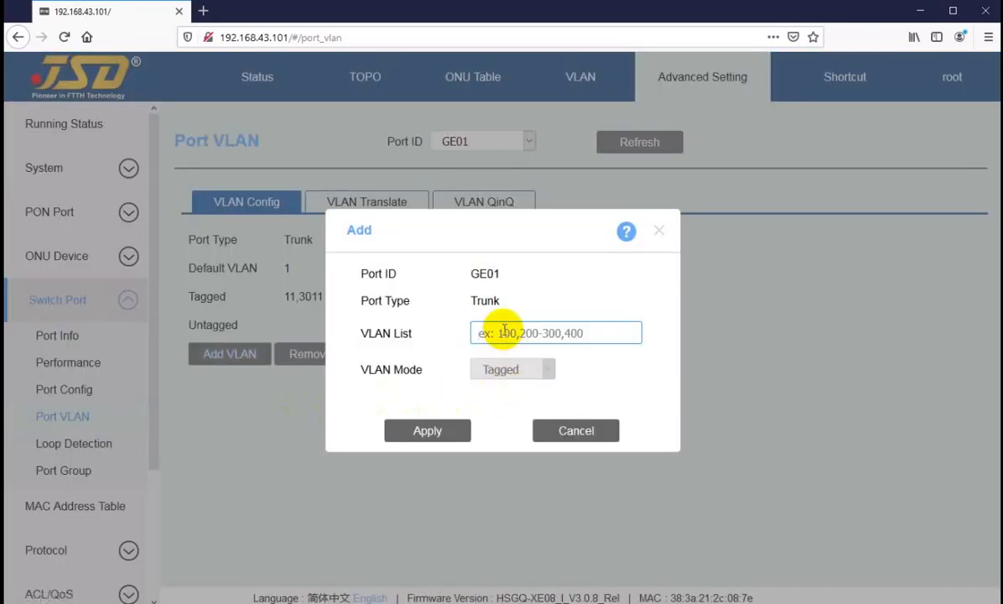
click(566, 431)
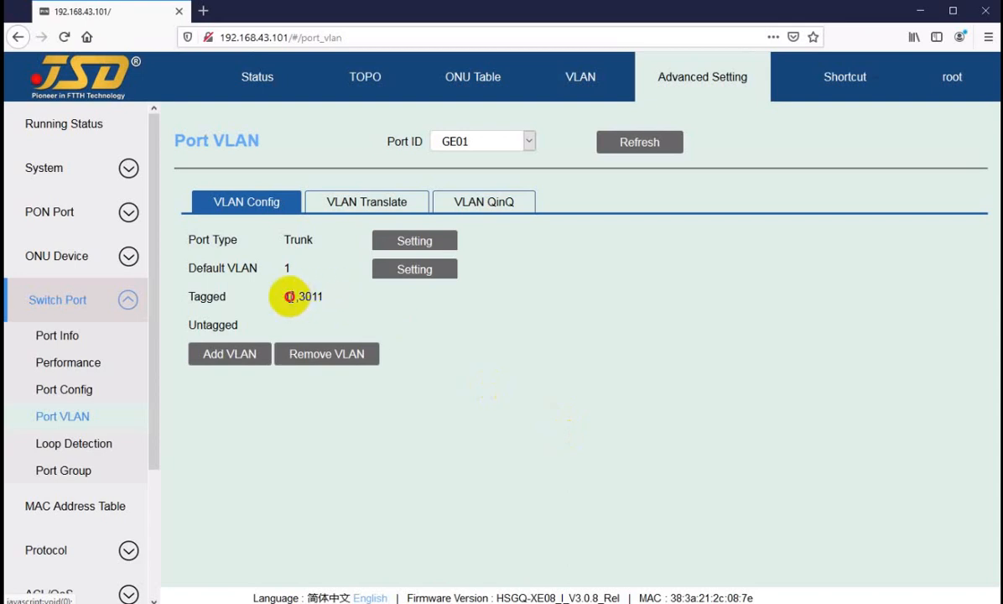
drag(288, 296, 314, 298)
click(327, 355)
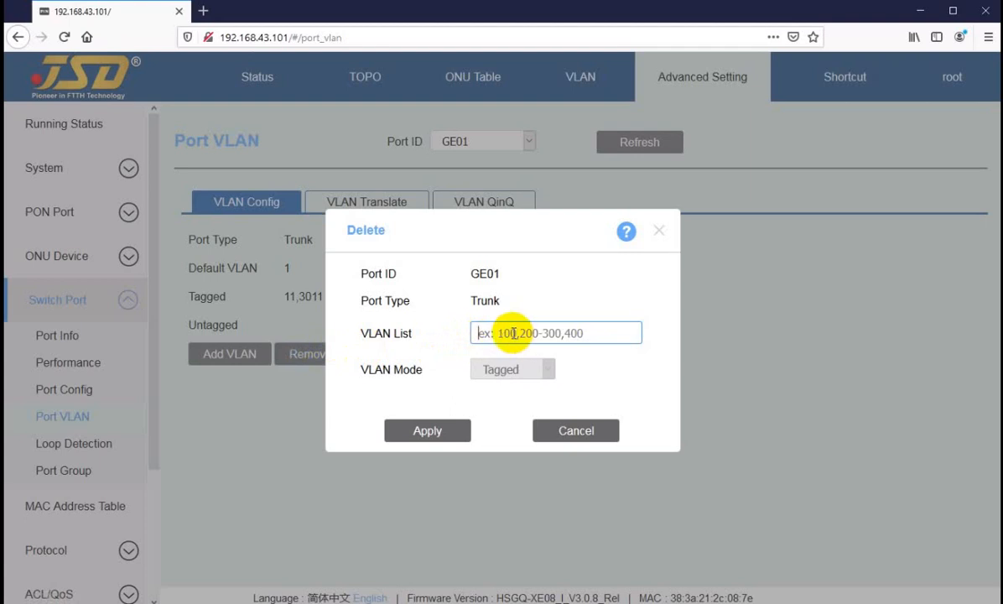
click(574, 430)
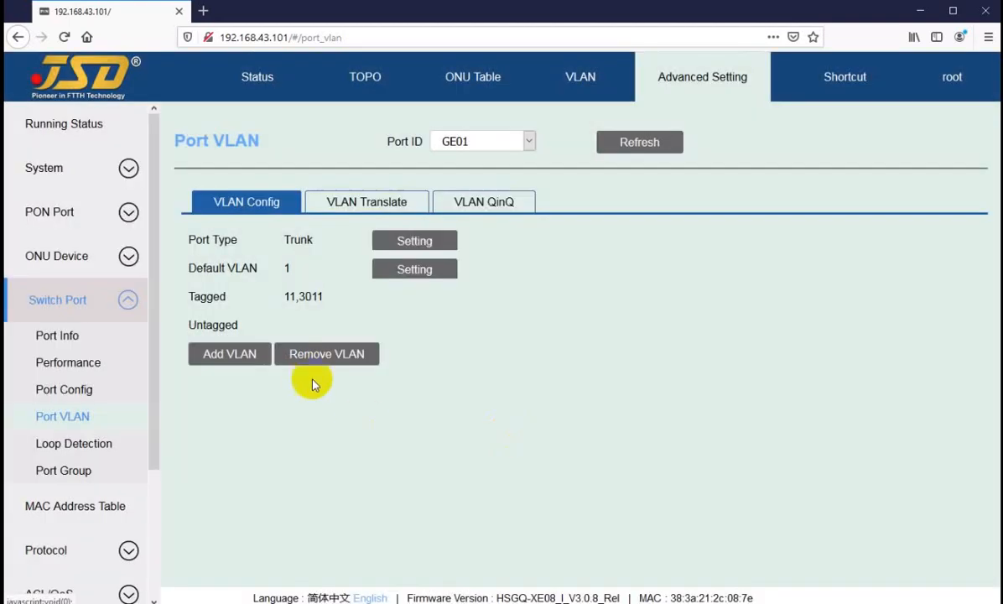
Try a VLAN translation entry for GE01 with old VLAN 3011, check its new VLAN and priority fields, and cancel it.
click(342, 205)
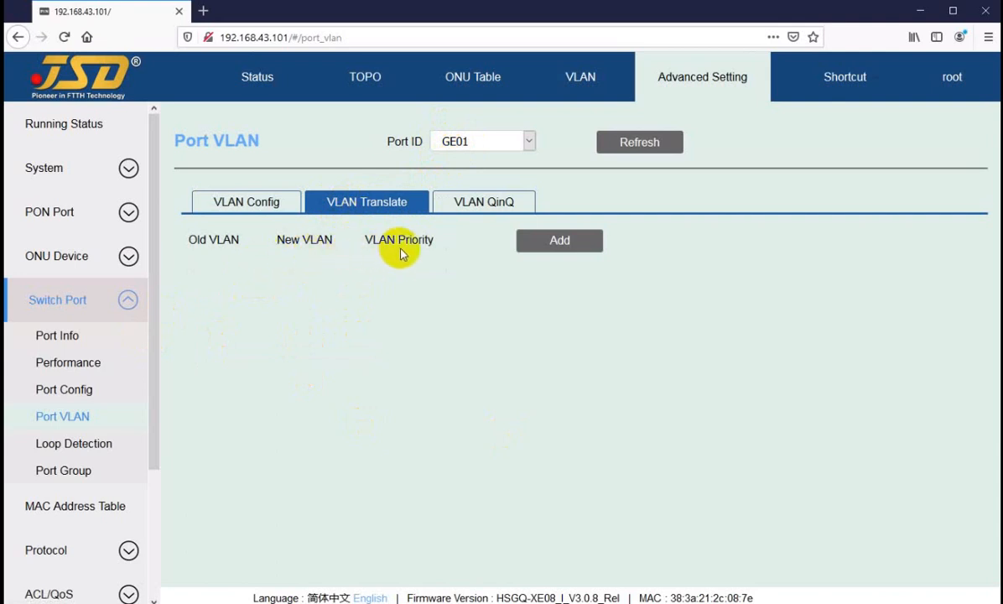
click(558, 243)
click(499, 293)
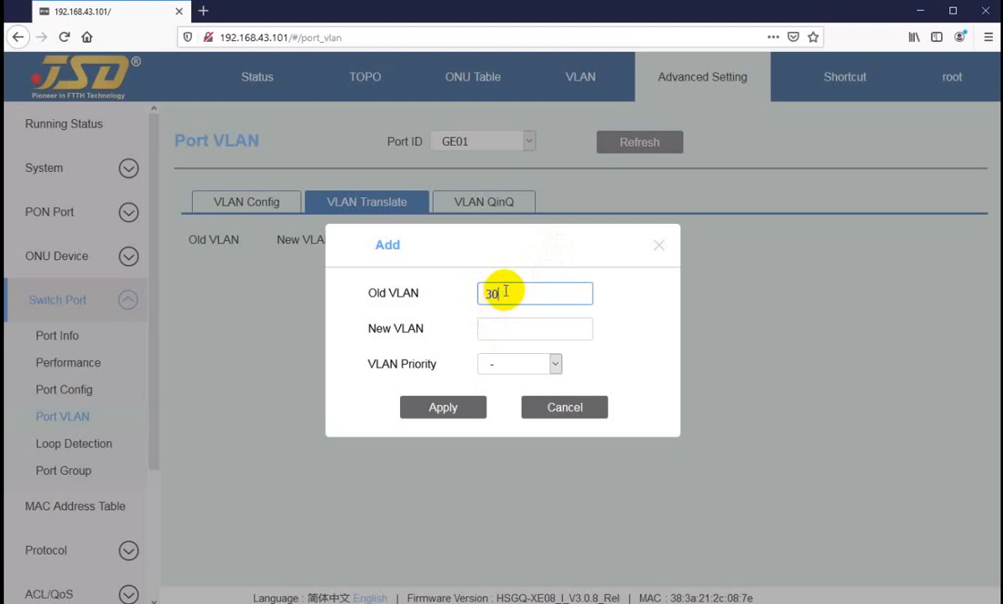
text(3011)
click(511, 329)
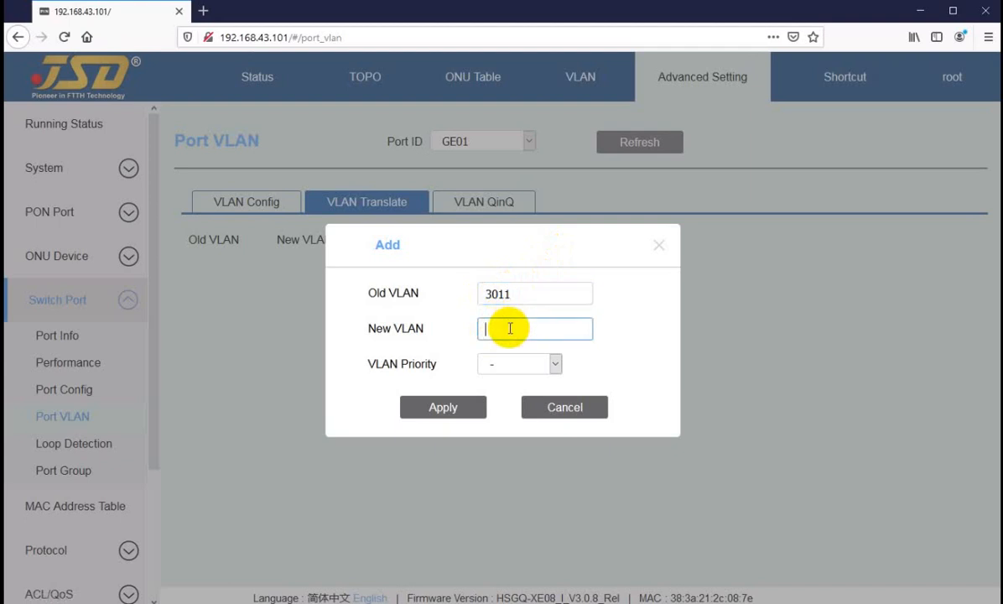
click(519, 369)
click(512, 363)
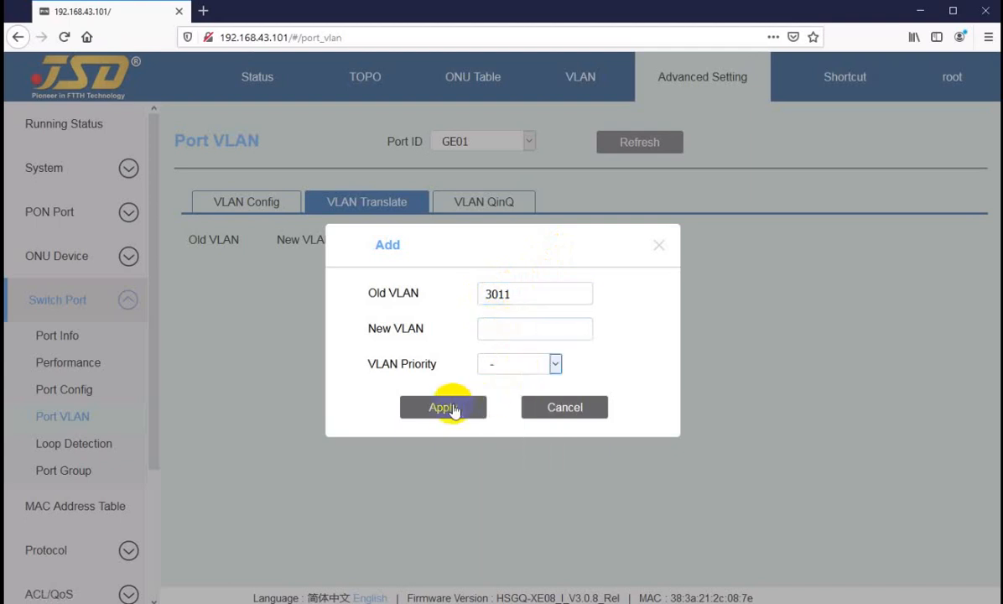
click(542, 408)
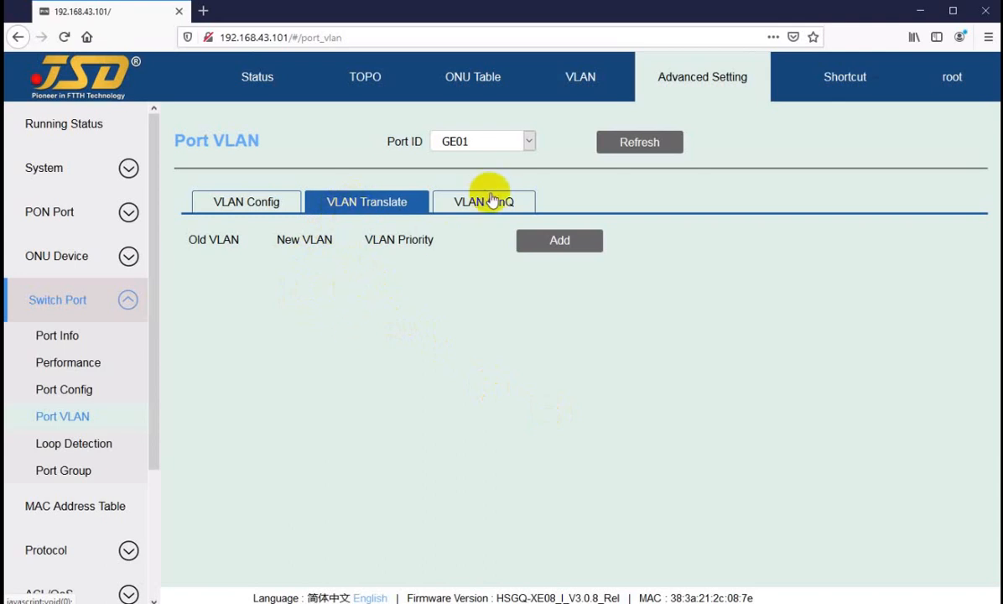
Open a new VLAN QinQ entry for GE01 and inspect its CVLAN range fields and SVLAN priority options.
click(470, 208)
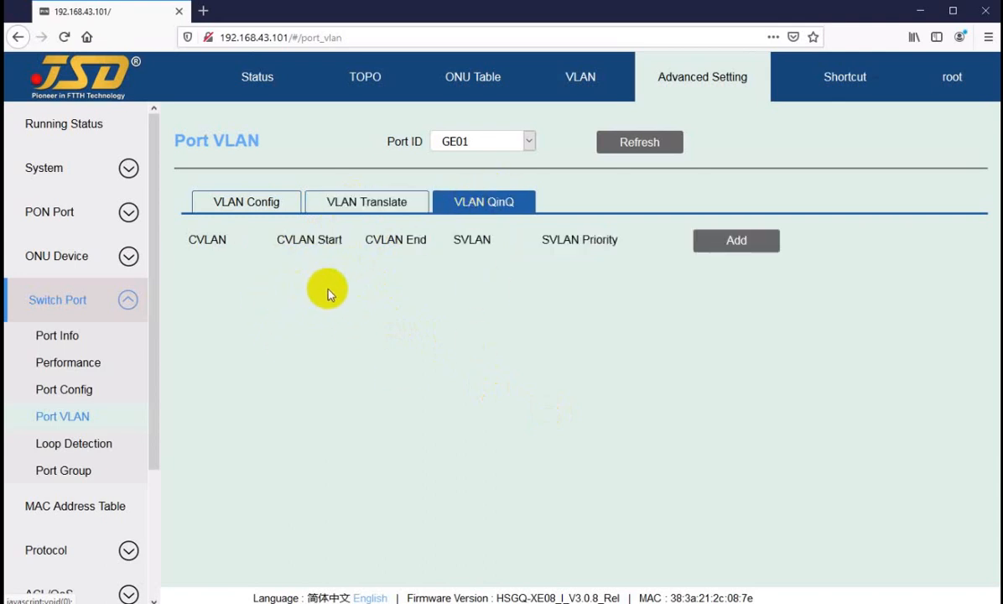
click(737, 243)
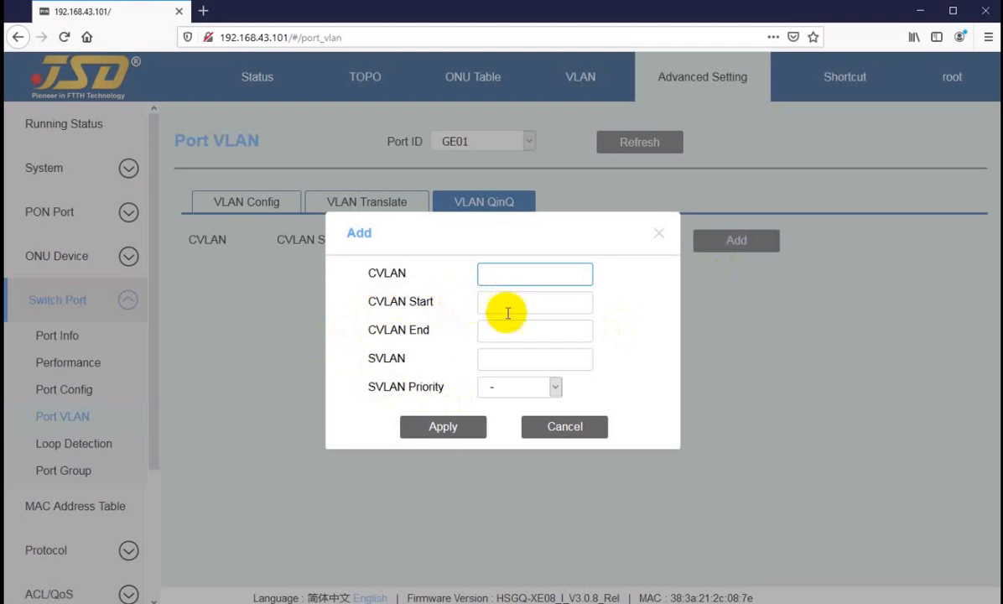
click(496, 359)
click(497, 302)
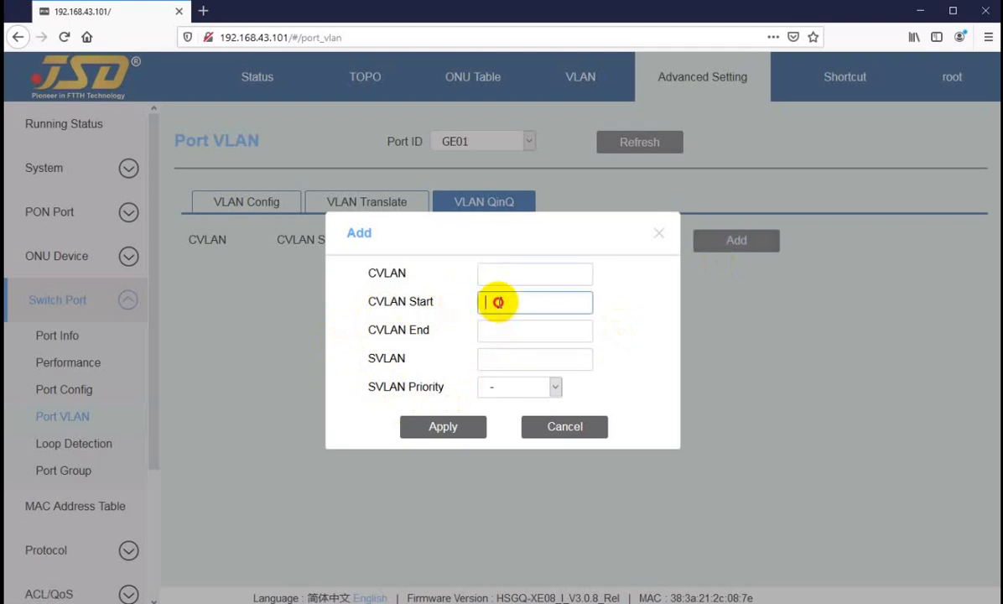
click(490, 329)
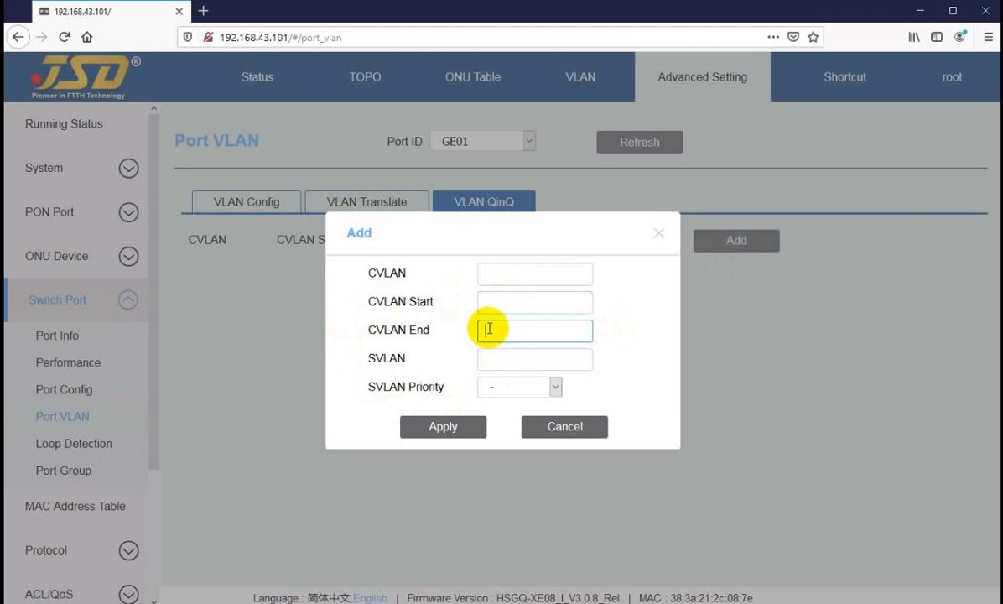
click(508, 392)
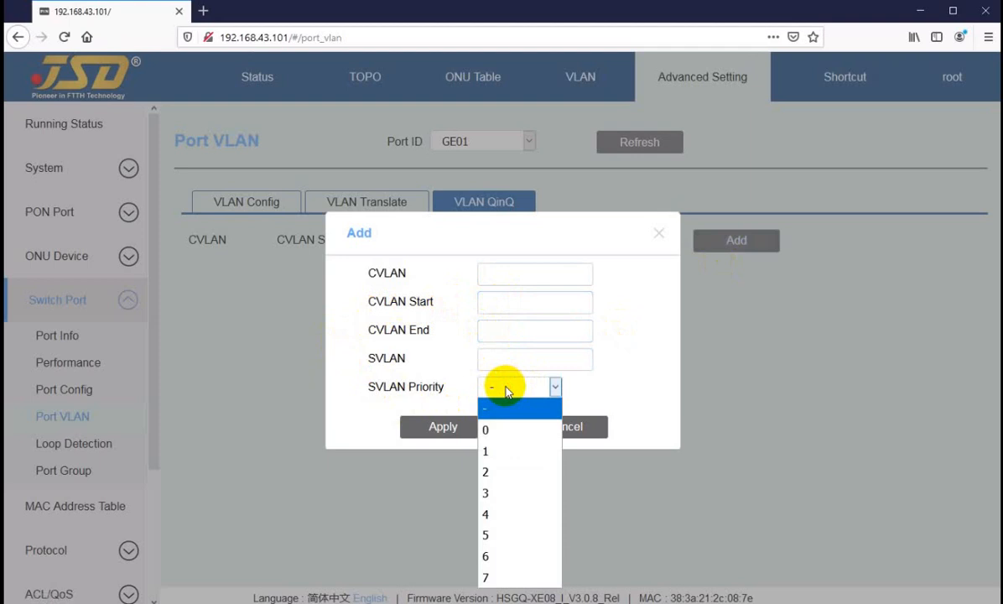
click(507, 391)
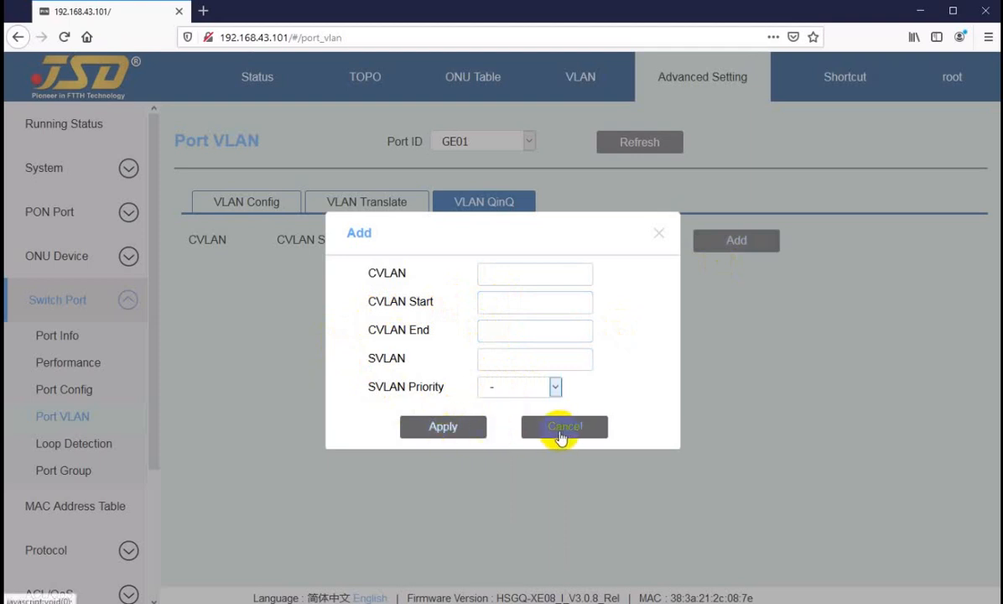
Review the SVLAN, CVLAN Start and CVLAN End fields of the QinQ entry, then cancel it without entering values.
click(501, 358)
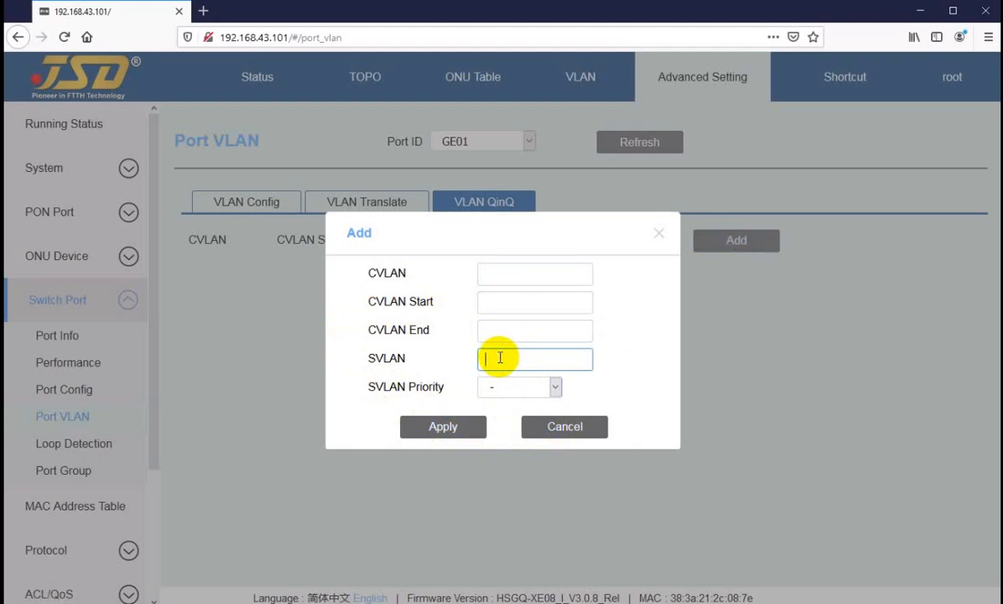
click(497, 302)
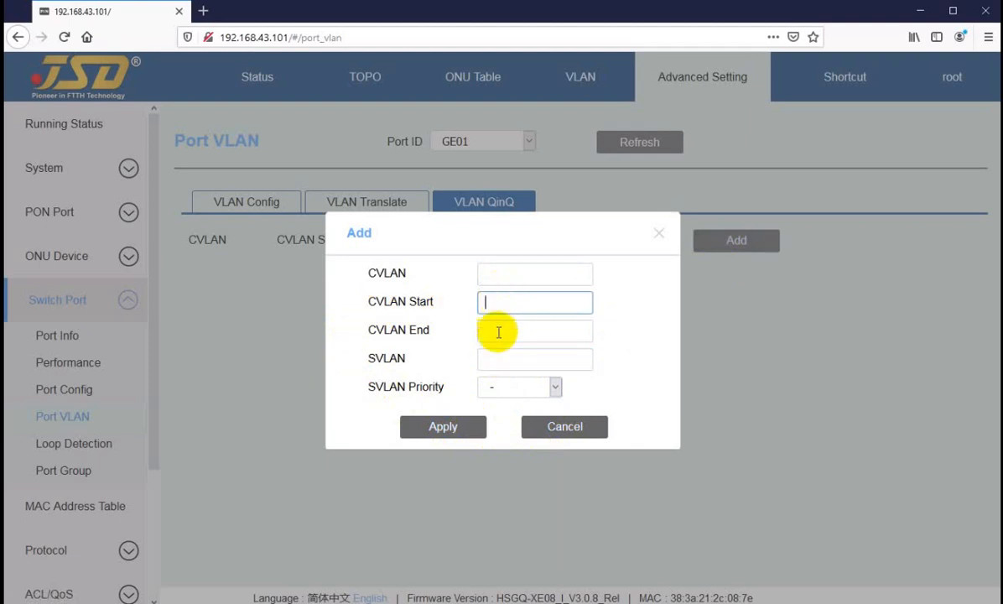
click(494, 329)
click(497, 303)
click(497, 329)
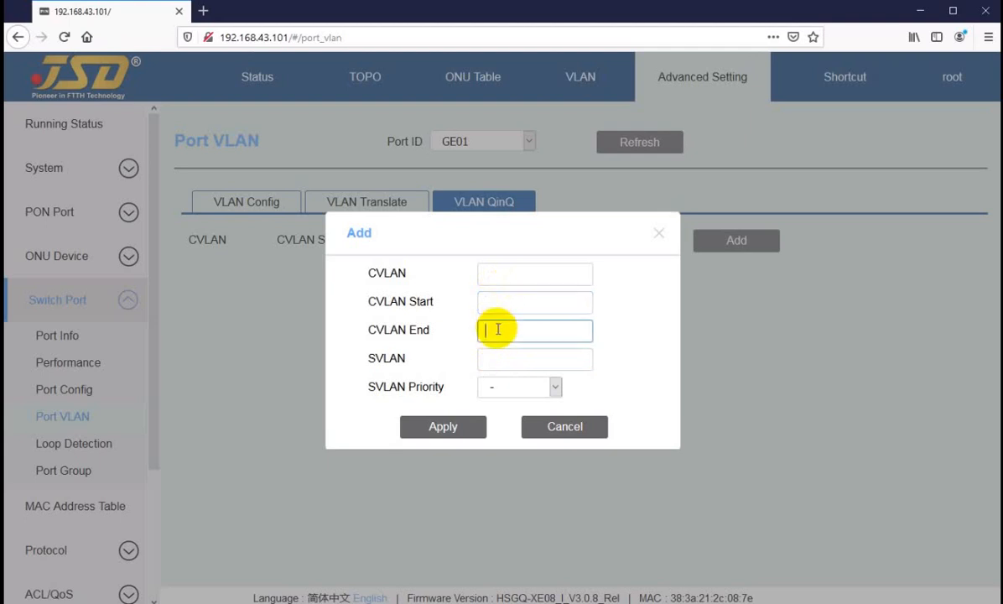
click(502, 303)
click(506, 332)
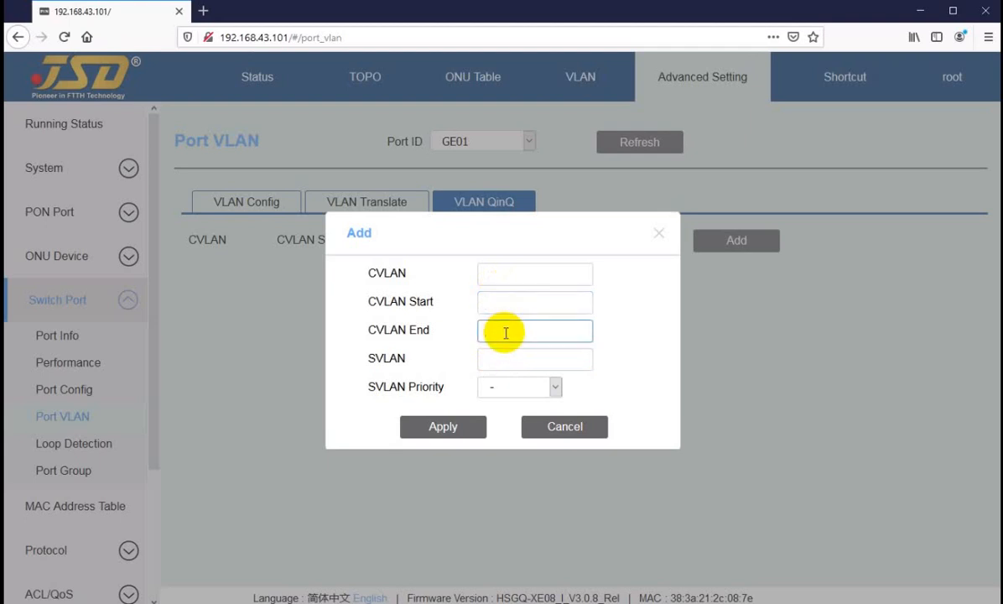
click(573, 435)
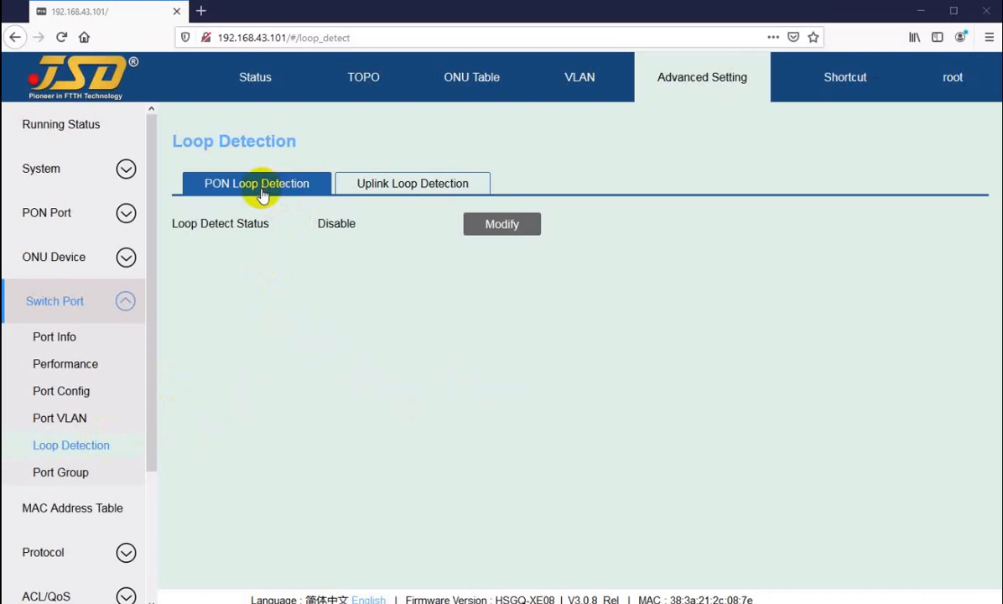
Set the loop detect status for PON loop detection to Enable and apply the change.
double_click(320, 224)
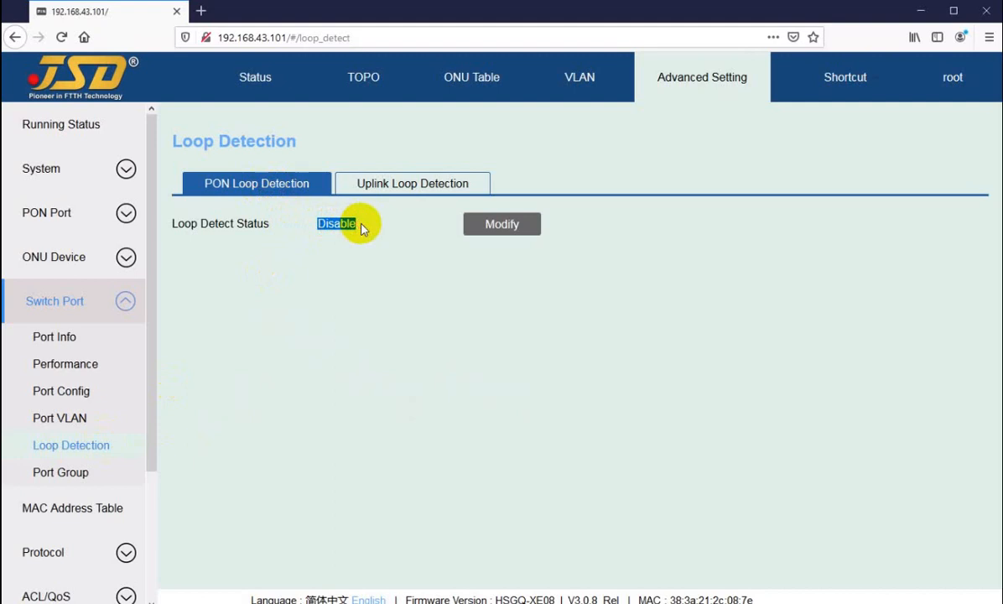
click(342, 224)
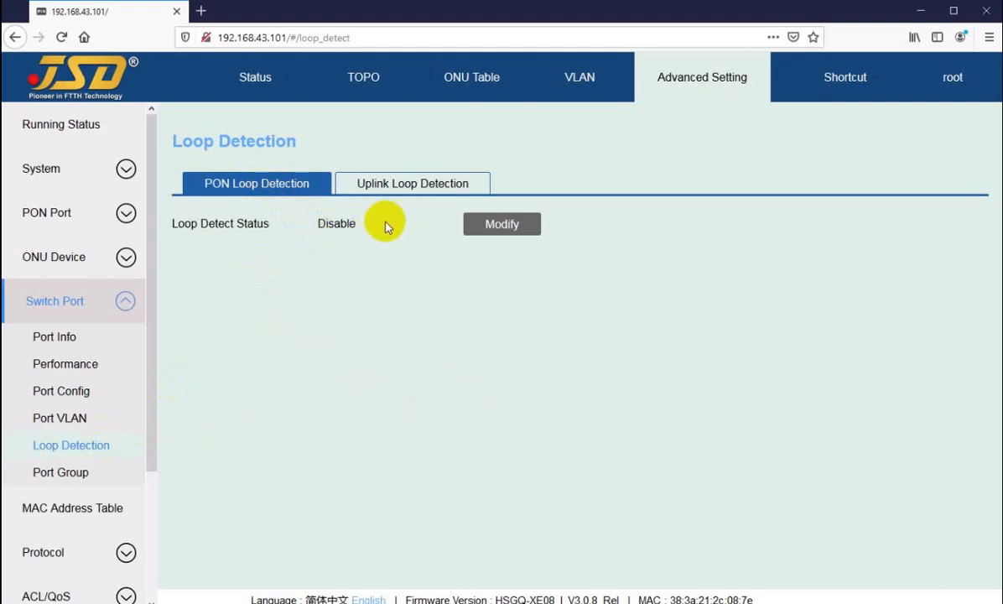
drag(318, 222, 345, 223)
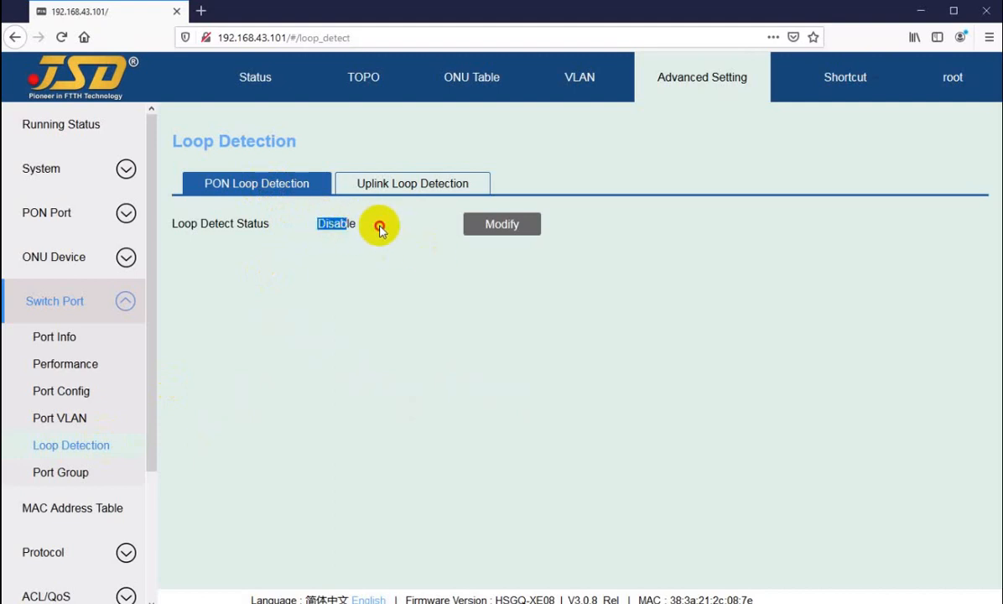
click(378, 225)
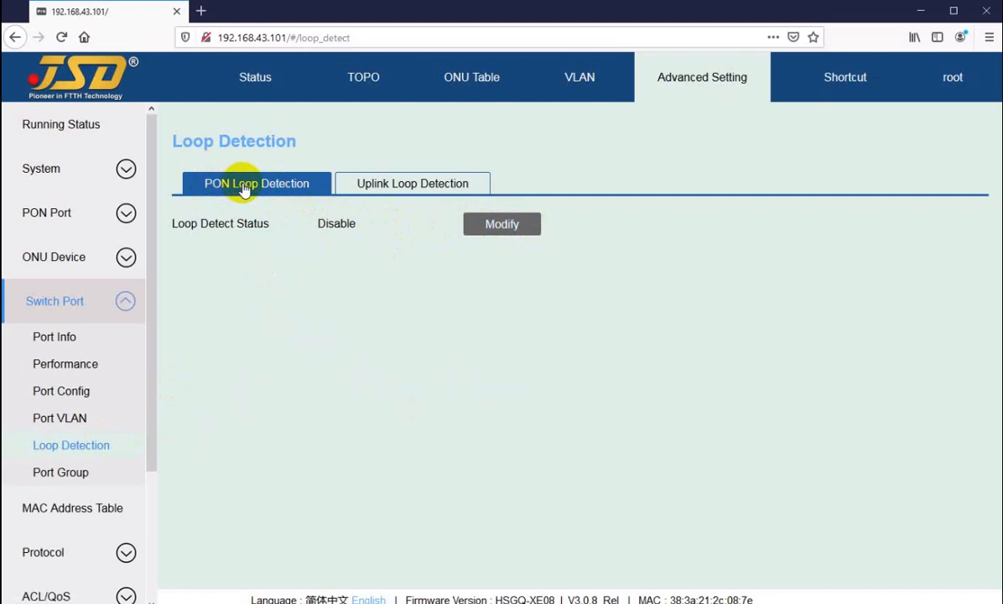
click(507, 225)
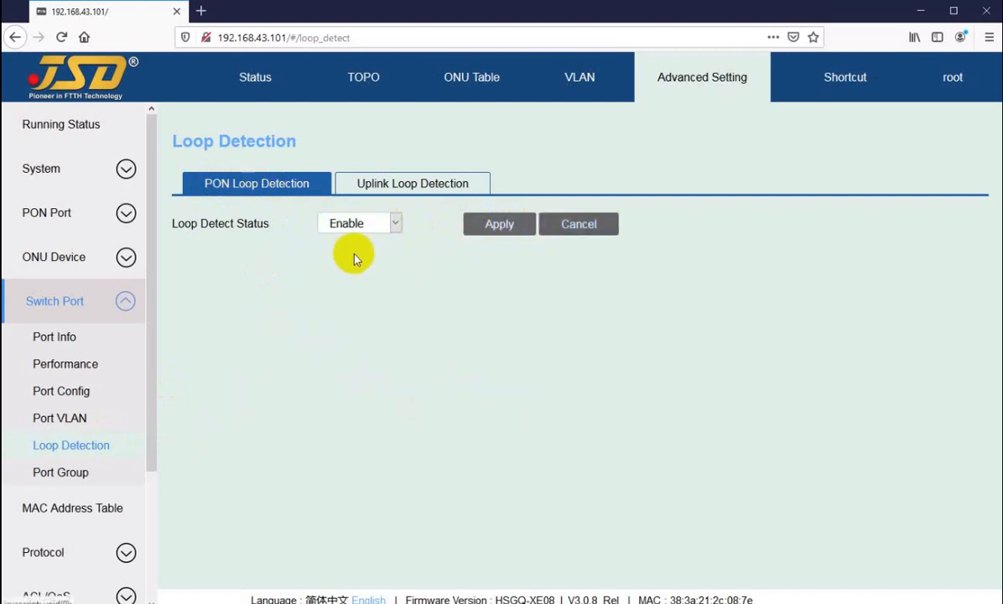
click(369, 224)
click(365, 225)
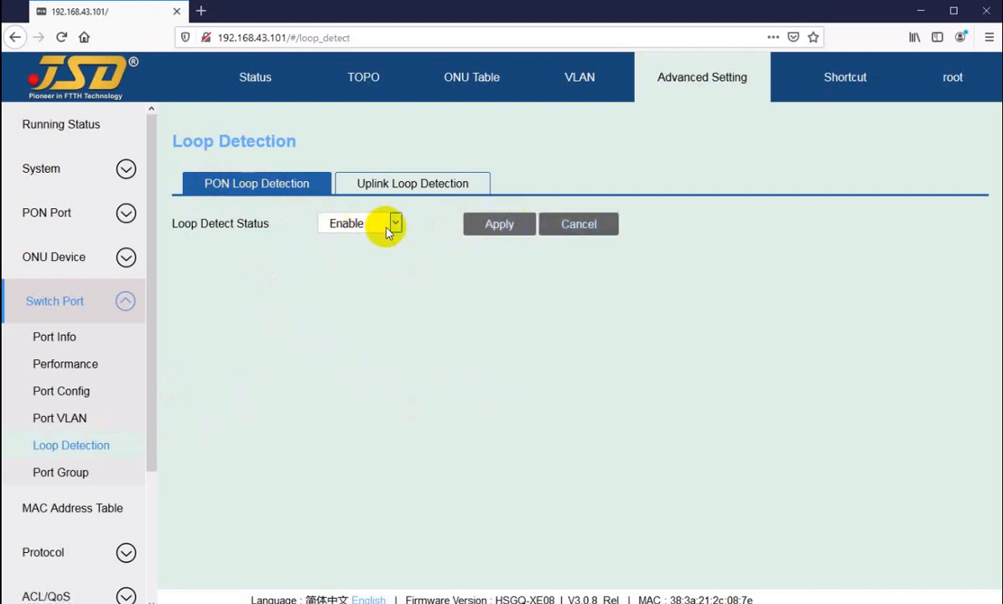
click(493, 227)
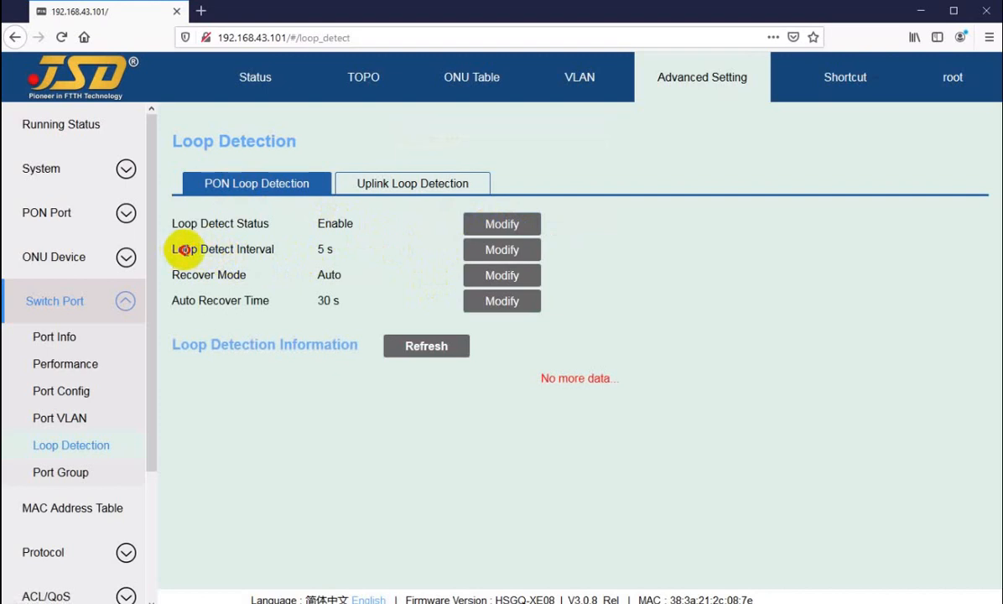
Inspect the PON loop detect interval setting, opening it for editing and cancelling without a change.
drag(176, 250, 327, 247)
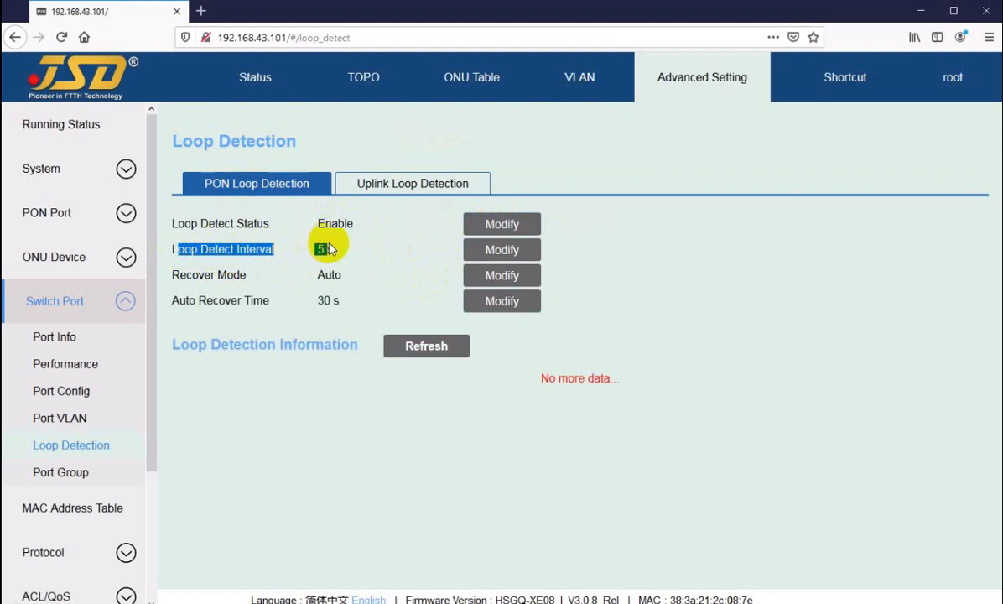
click(331, 248)
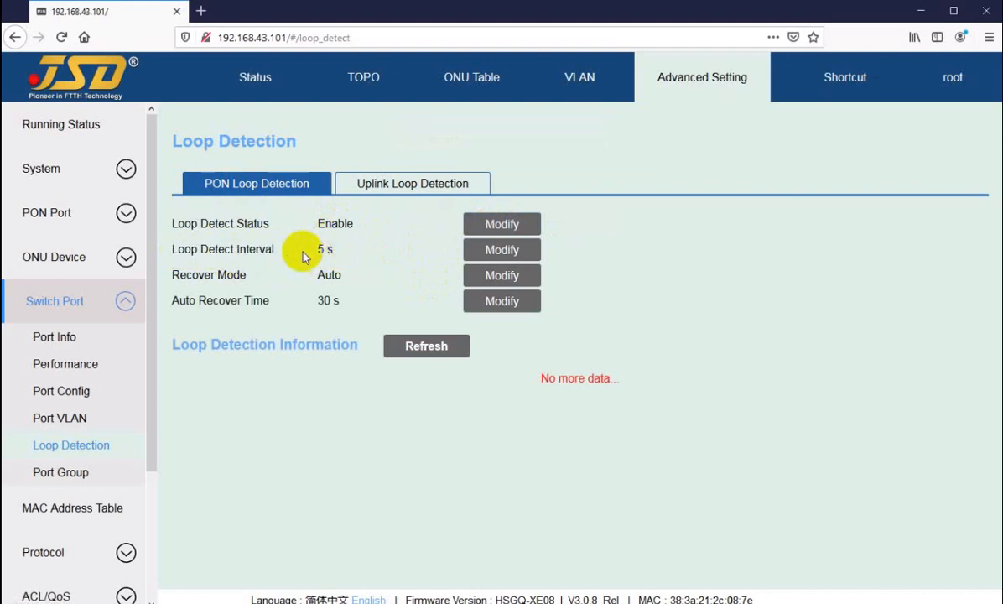
click(493, 250)
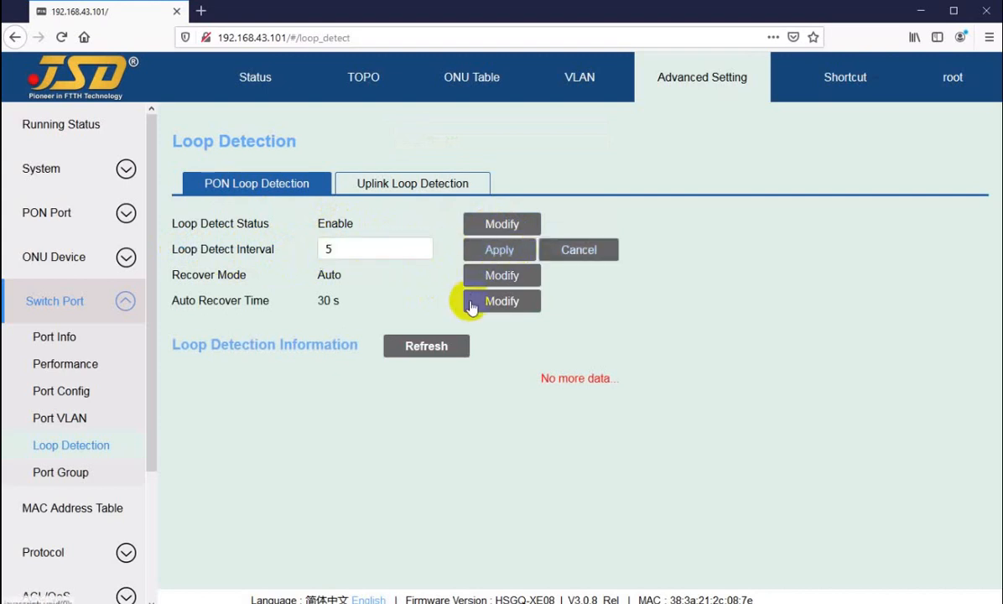
click(593, 250)
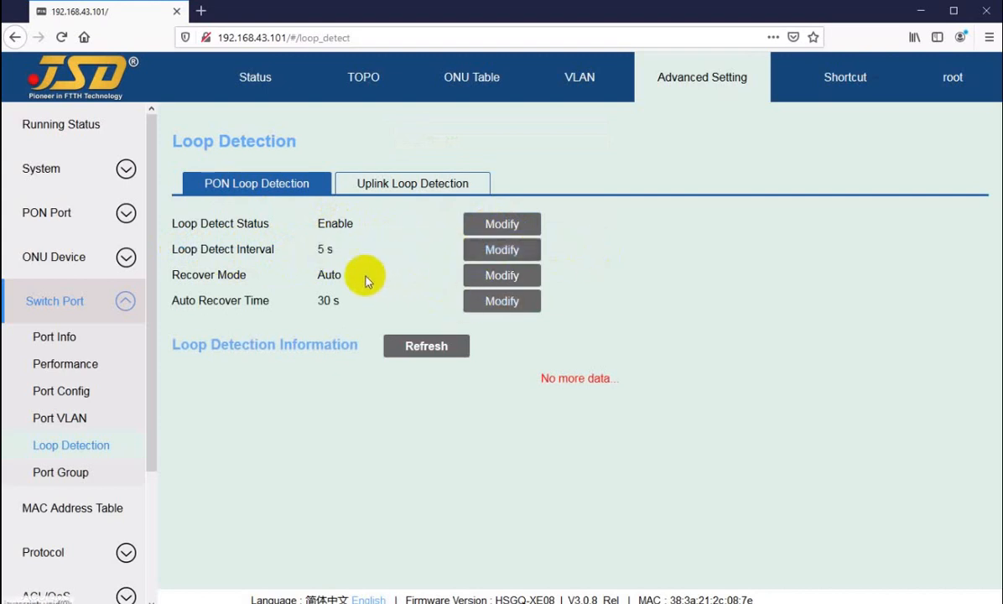
Inspect the available recover mode options for PON loop detection, then cancel without changing the mode.
drag(177, 274, 348, 275)
click(500, 278)
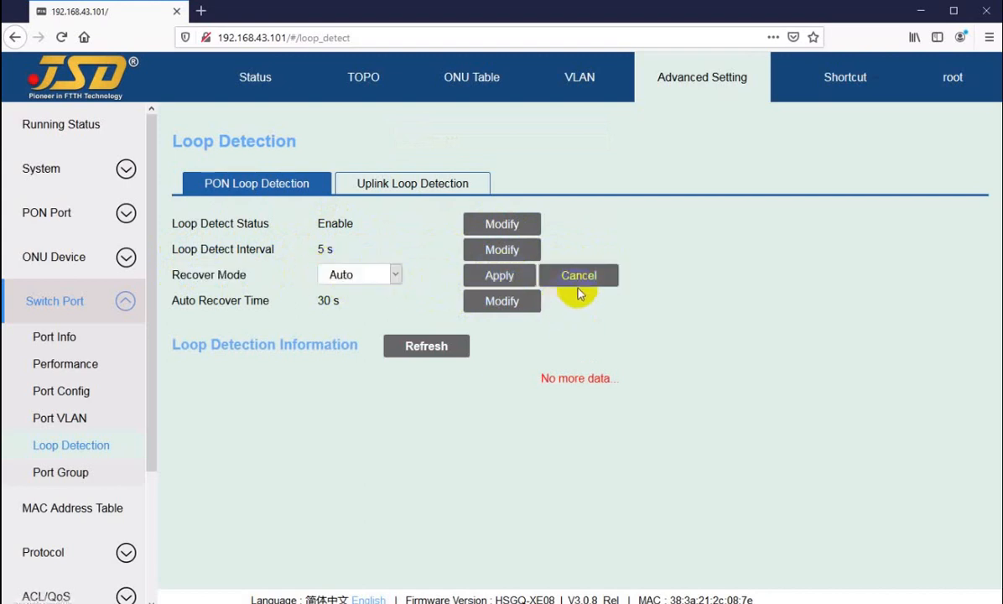
click(394, 275)
click(376, 275)
click(587, 277)
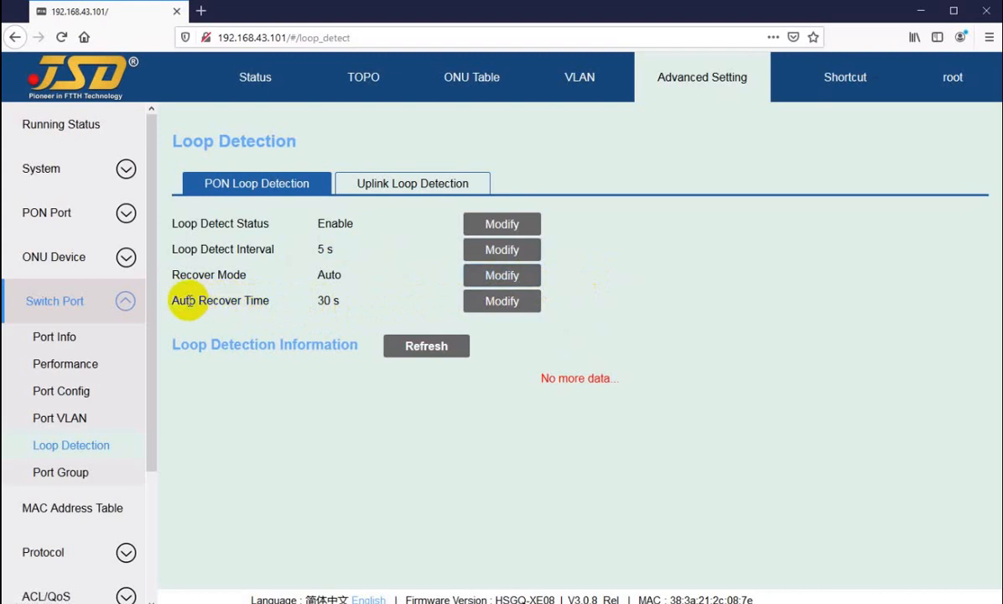
Review the auto recover time of PON loop detection together with its recover mode.
drag(187, 301, 254, 301)
click(326, 300)
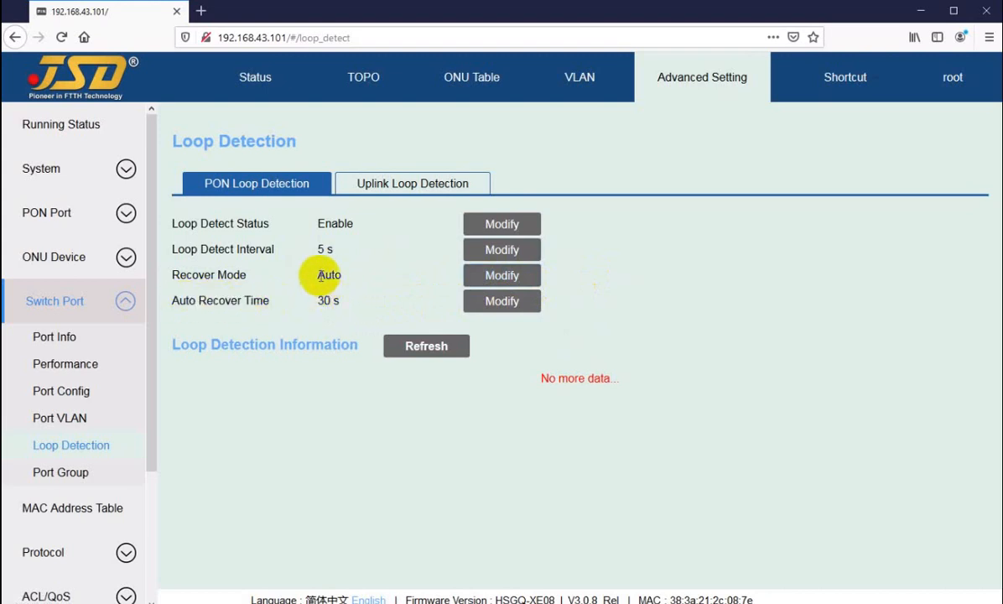
double_click(322, 275)
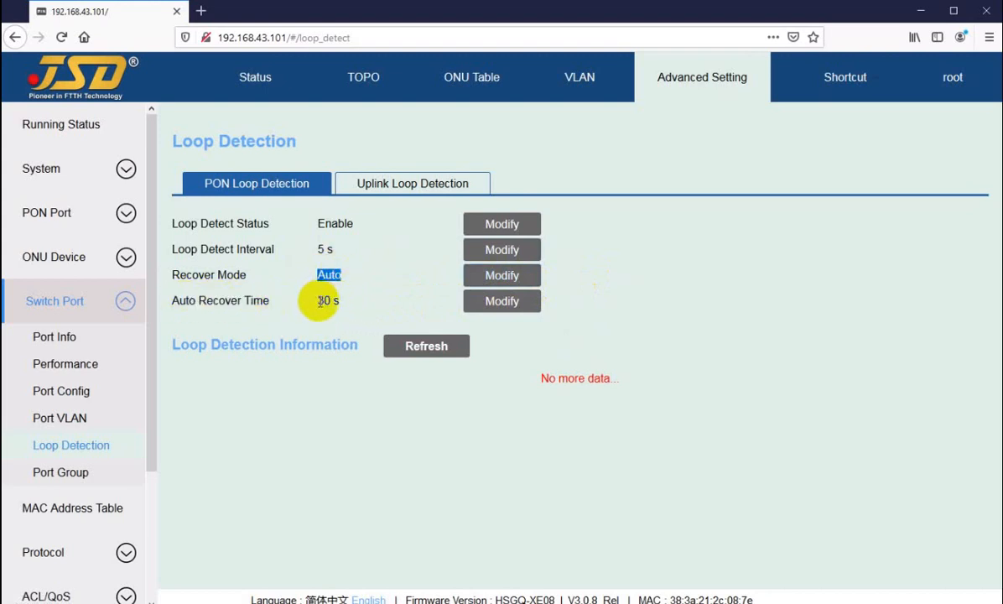
click(322, 301)
drag(319, 301, 334, 302)
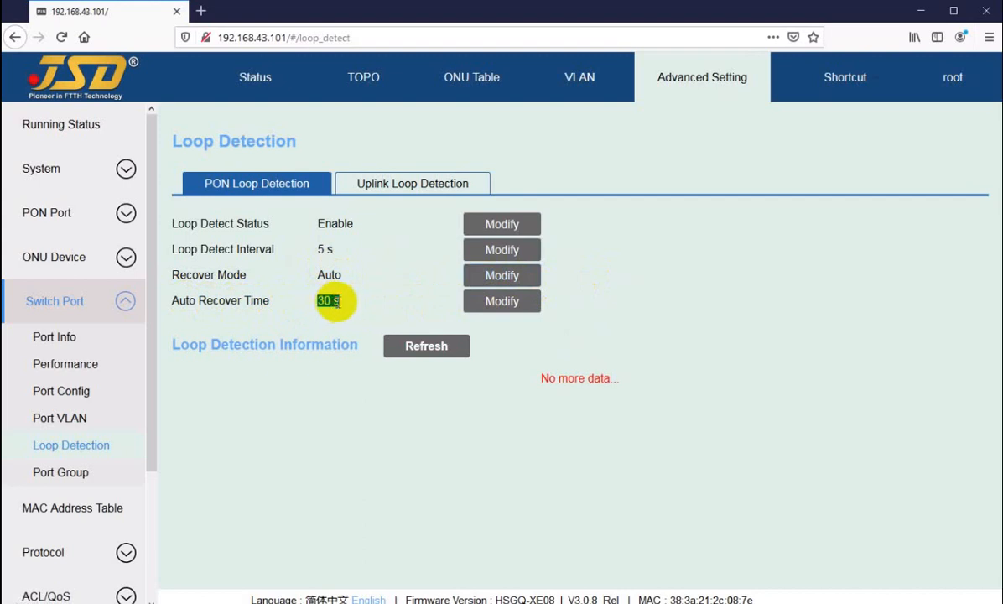
mouse_move(335, 301)
mouse_down()
mouse_move(322, 302)
mouse_move(337, 304)
mouse_up()
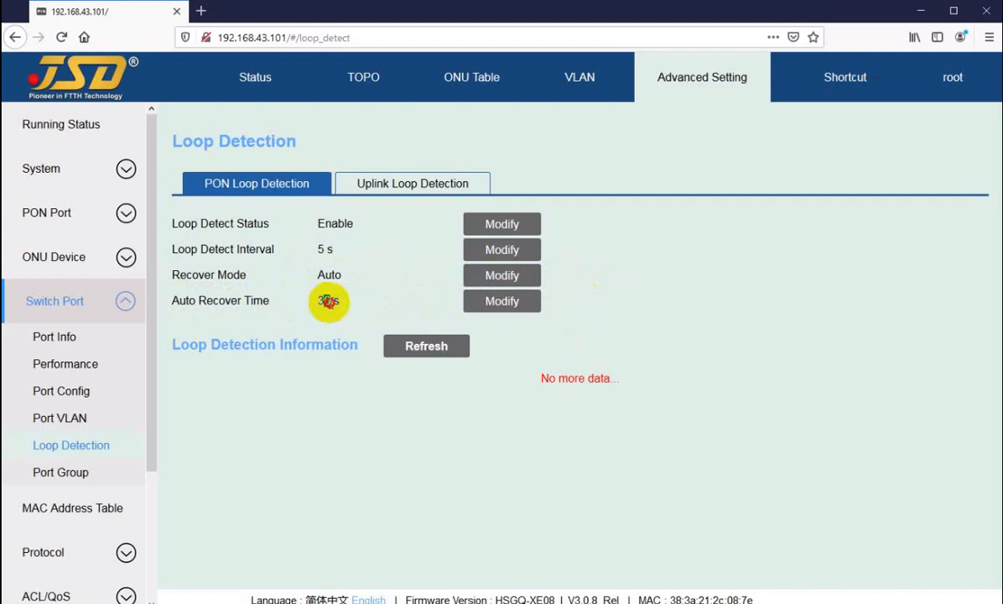
click(336, 303)
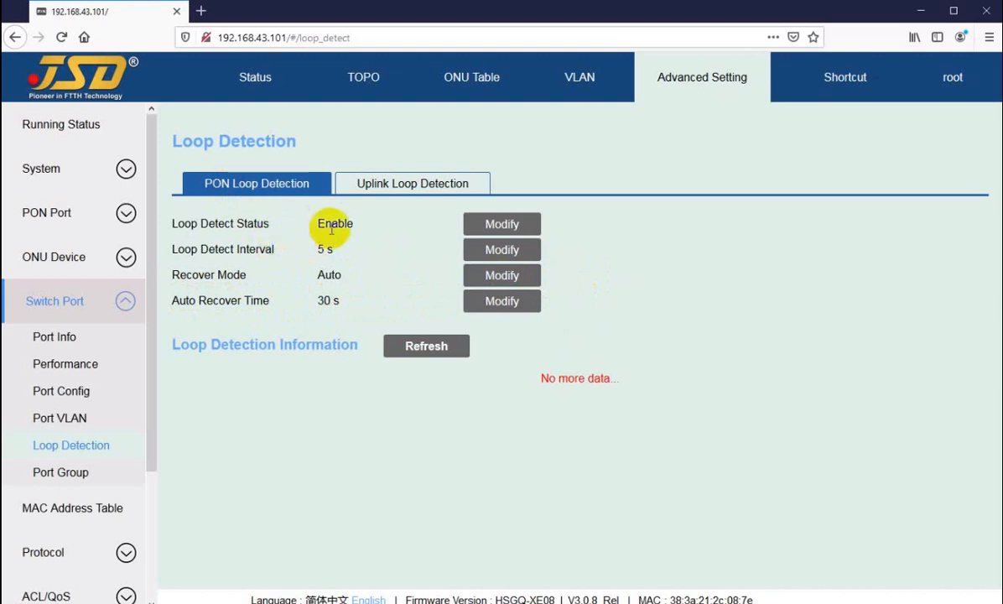
drag(319, 303, 334, 299)
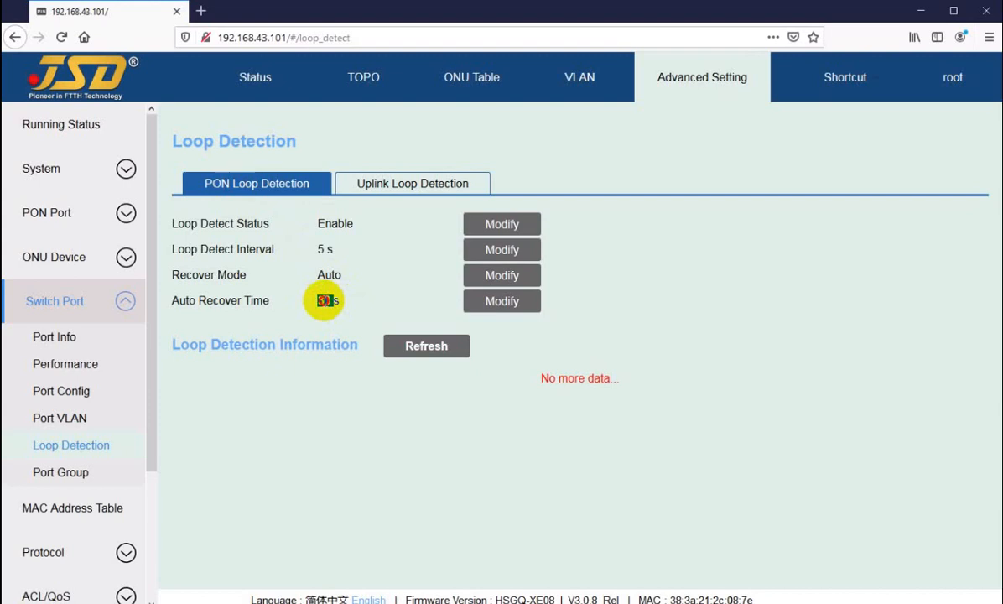
Compare the auto recover time, detect interval and recover mode settings of PON loop detection.
click(325, 300)
drag(317, 299, 333, 299)
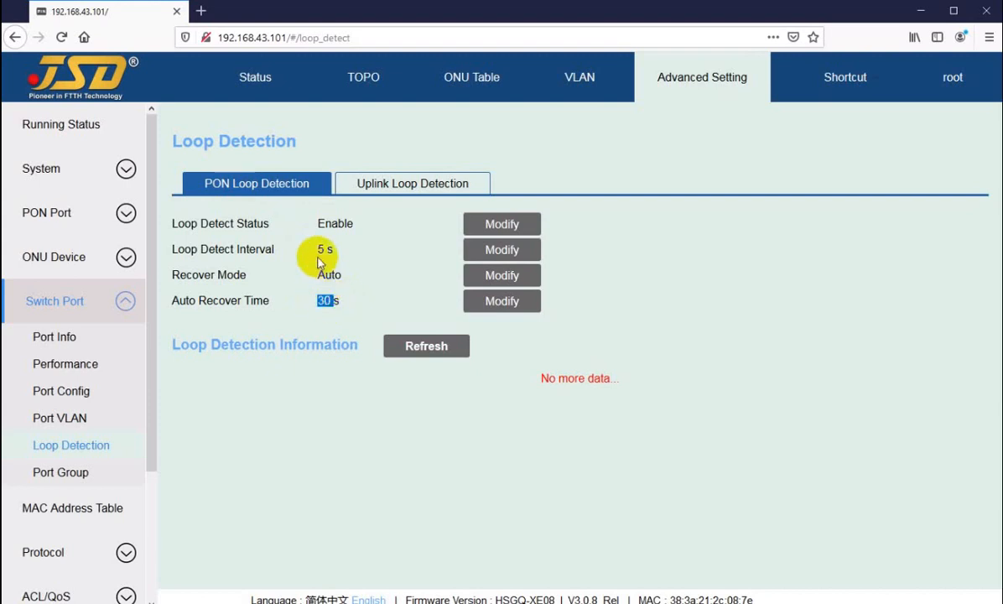
drag(316, 249, 336, 274)
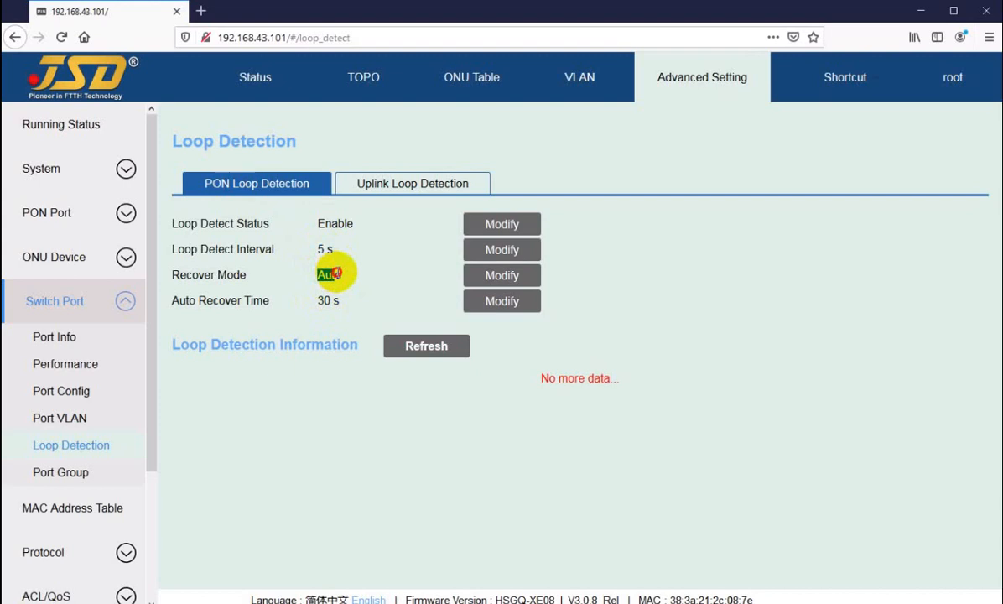
click(336, 273)
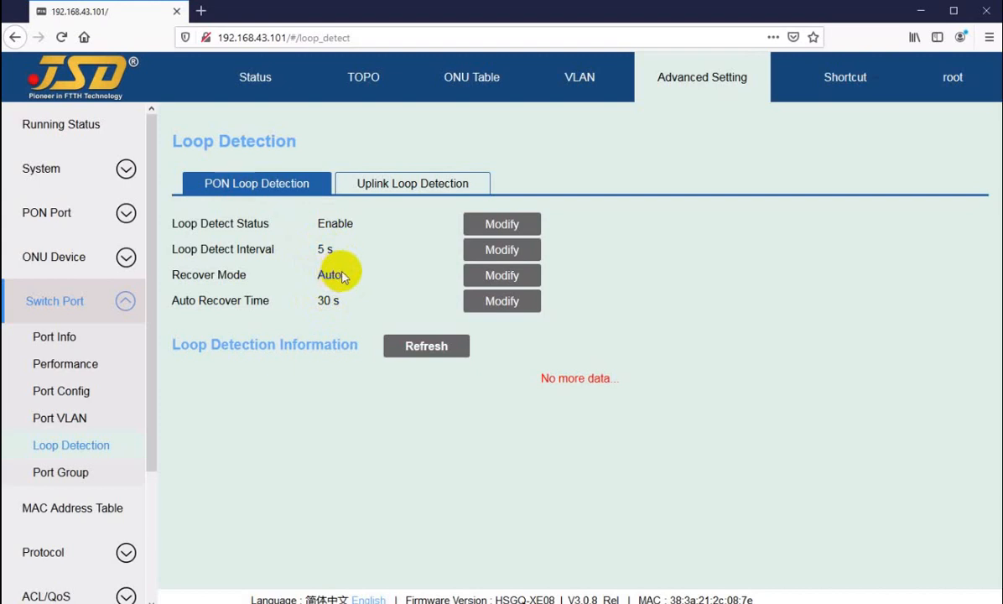
Show the uplink loop detection settings and review their recover mode.
click(380, 189)
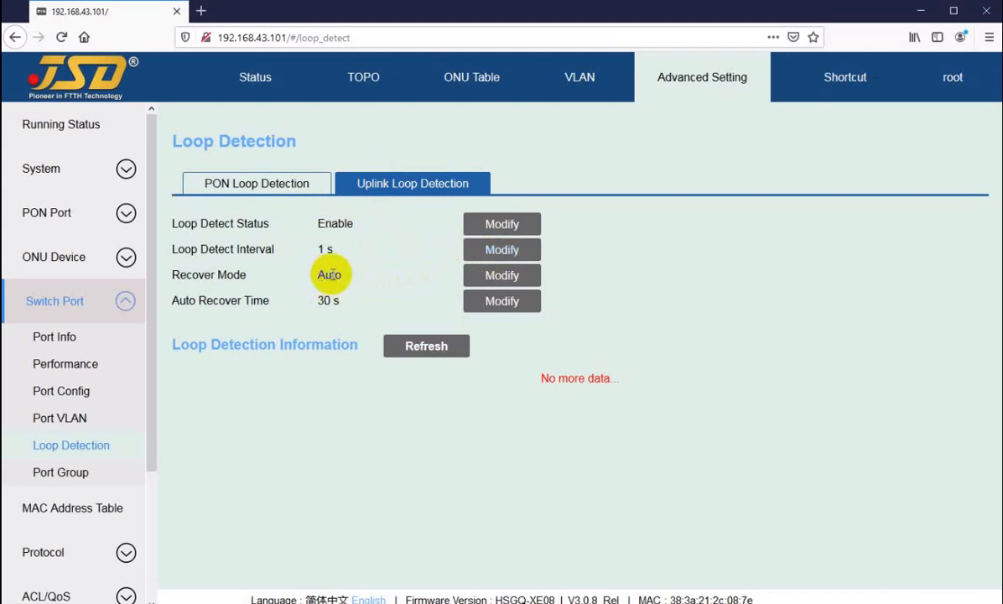
drag(312, 275, 348, 281)
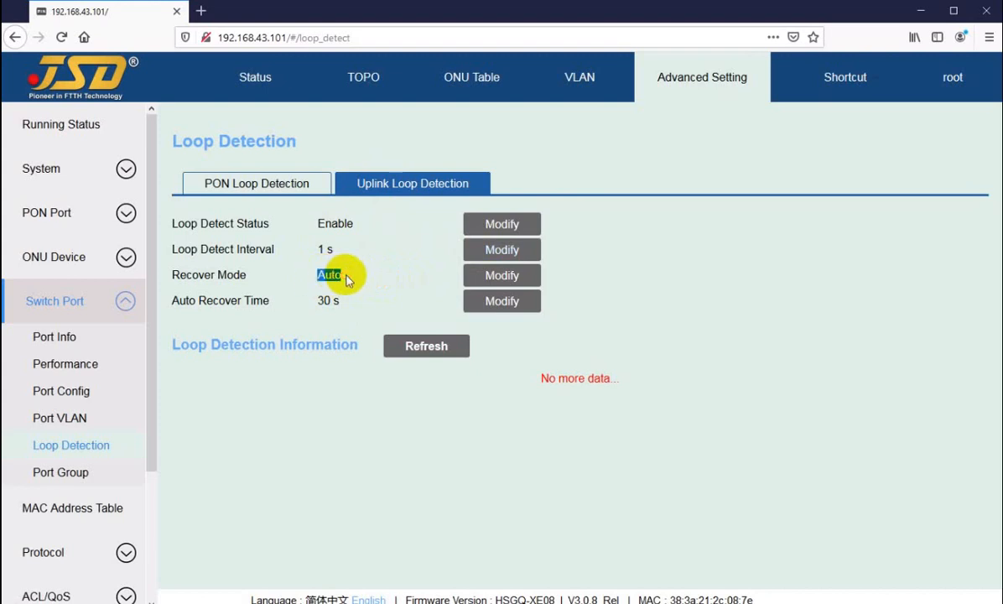
click(336, 277)
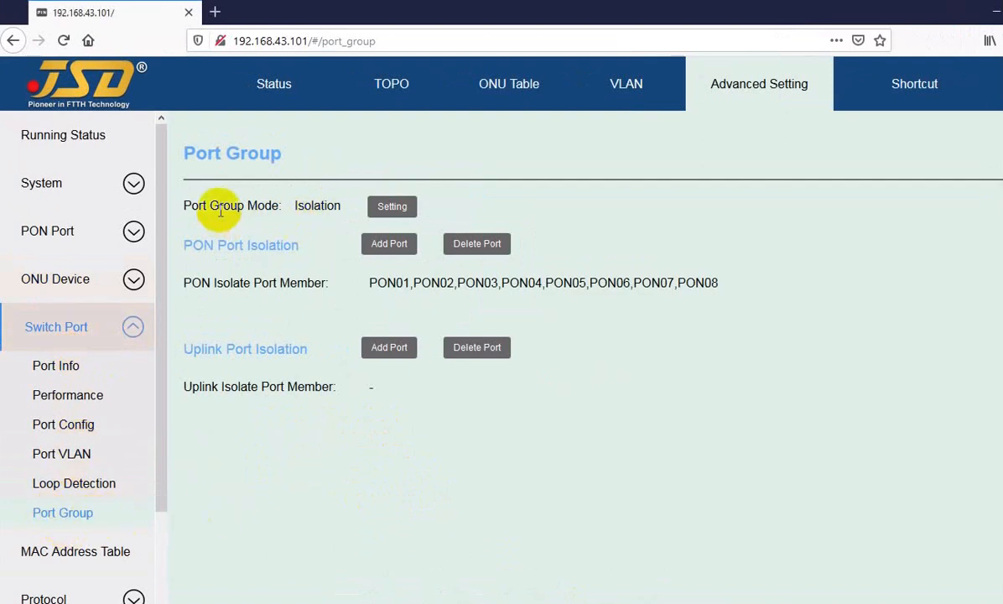
Review the switch port group mode together with the PON and uplink isolate port members.
drag(200, 207, 313, 206)
click(313, 205)
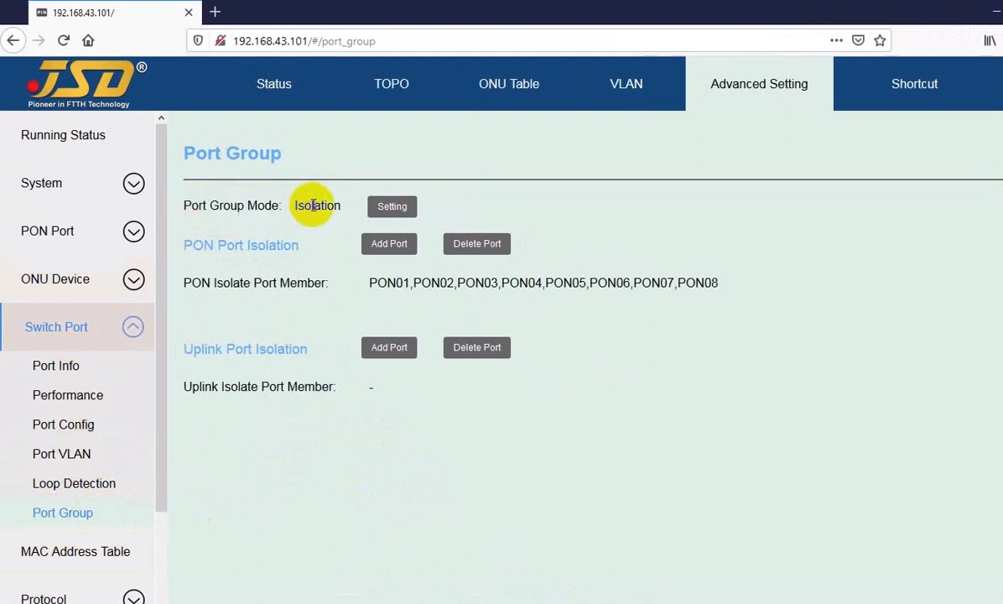
drag(370, 283, 701, 284)
click(698, 283)
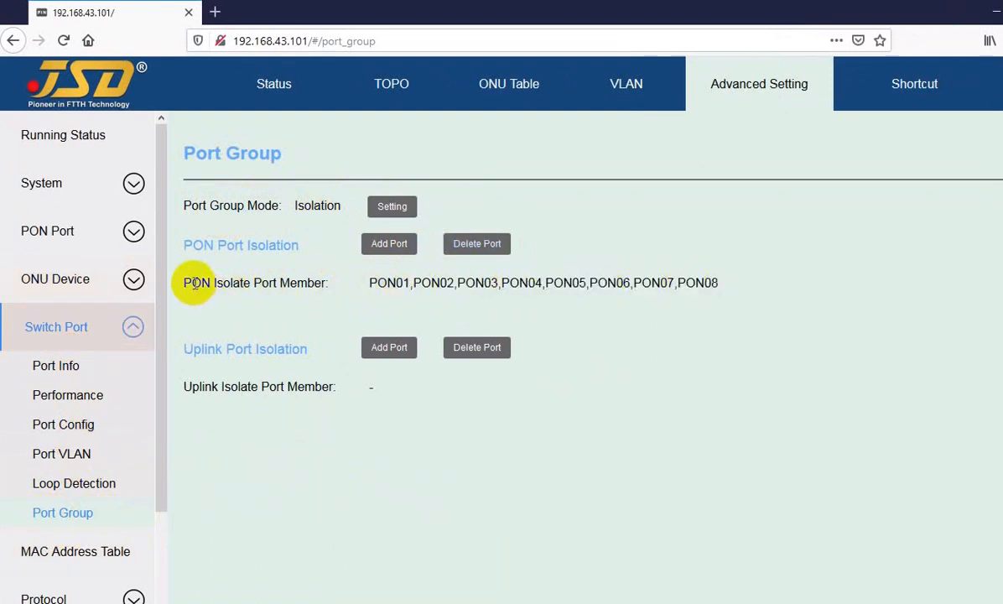
drag(195, 283, 311, 283)
drag(450, 283, 545, 283)
click(513, 283)
click(565, 281)
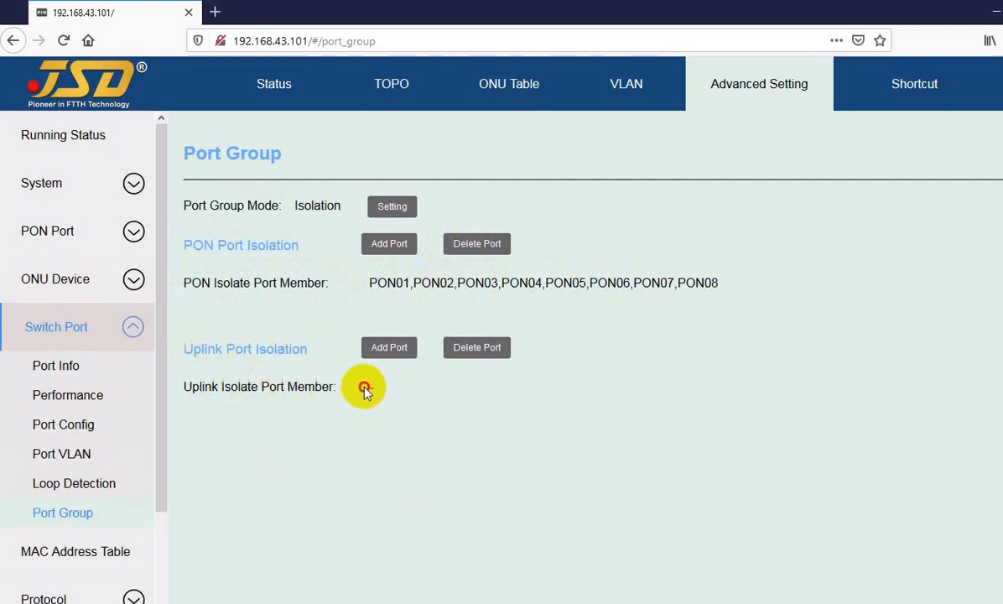
drag(364, 387, 387, 388)
Examine the individual ports in the PON isolate port member list, from PON01 through PON08.
click(370, 283)
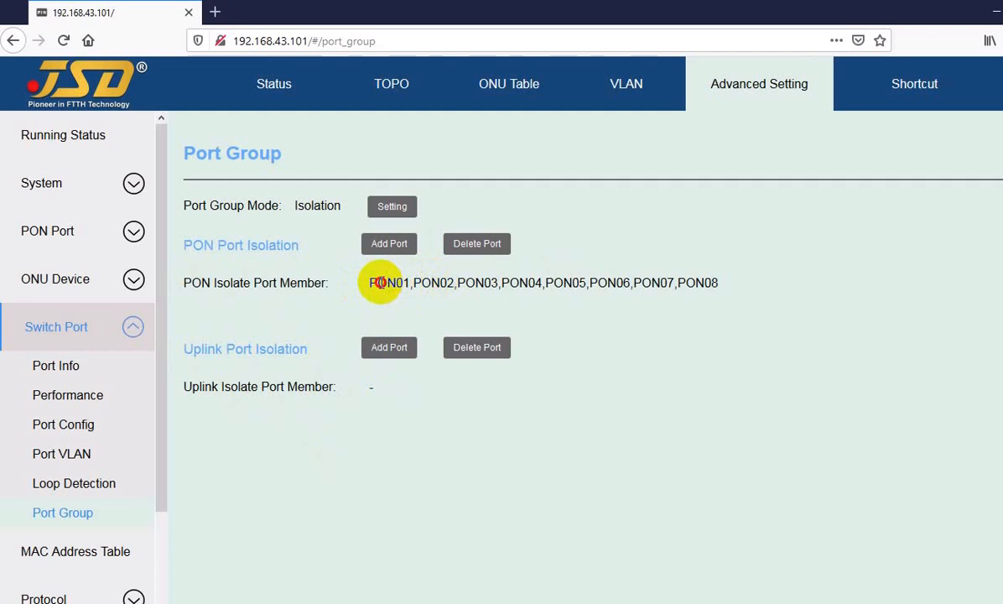
drag(379, 282, 472, 282)
click(445, 283)
drag(379, 283, 390, 281)
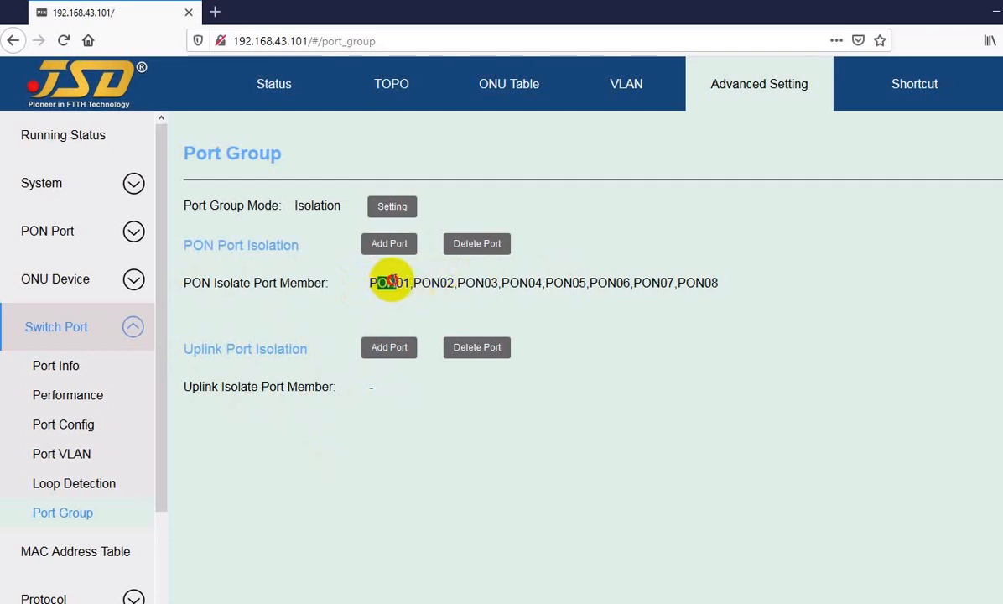
click(440, 283)
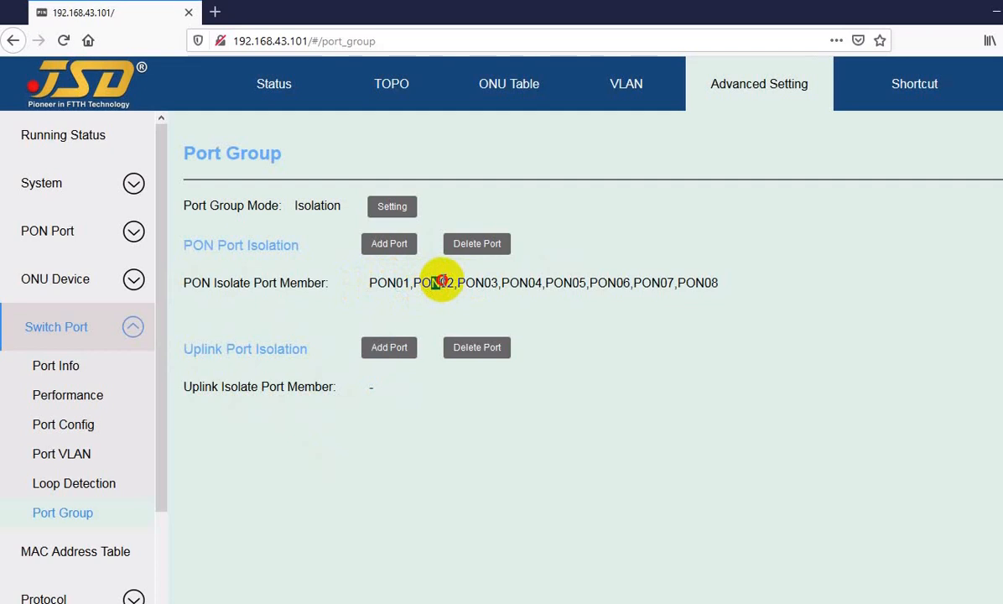
drag(475, 281, 519, 283)
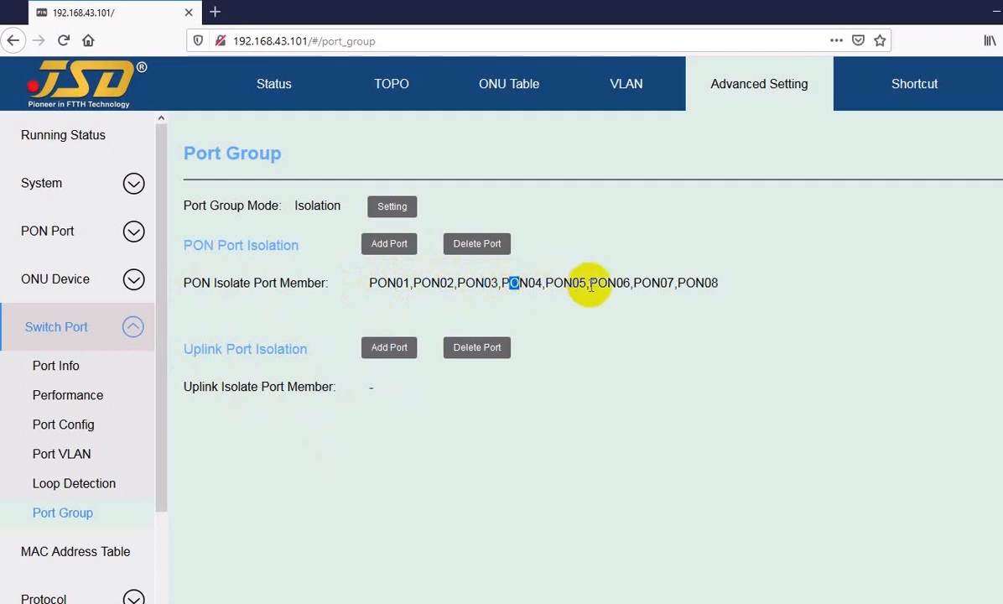
drag(697, 283, 705, 283)
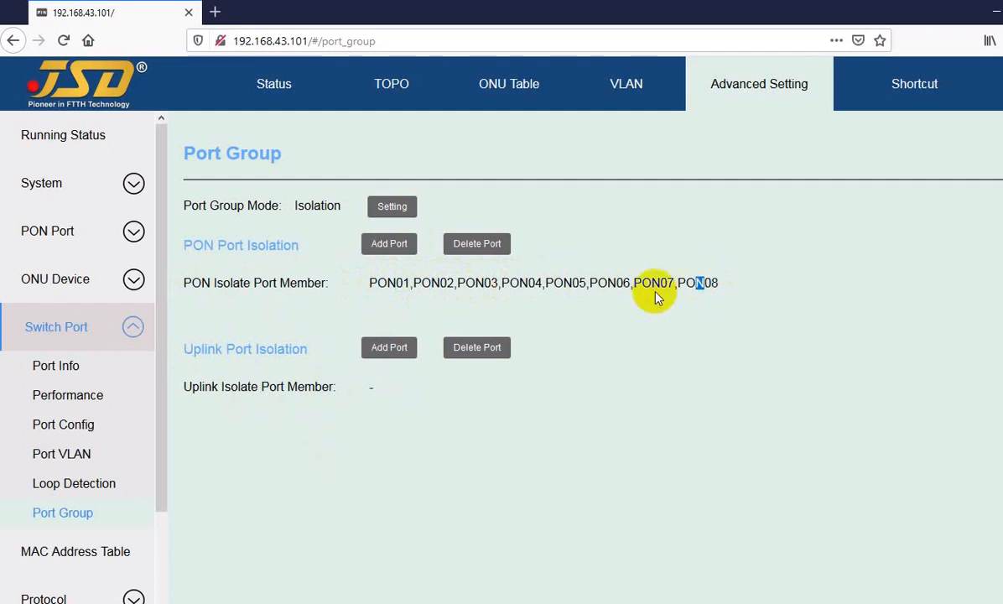
click(383, 282)
drag(386, 282, 439, 282)
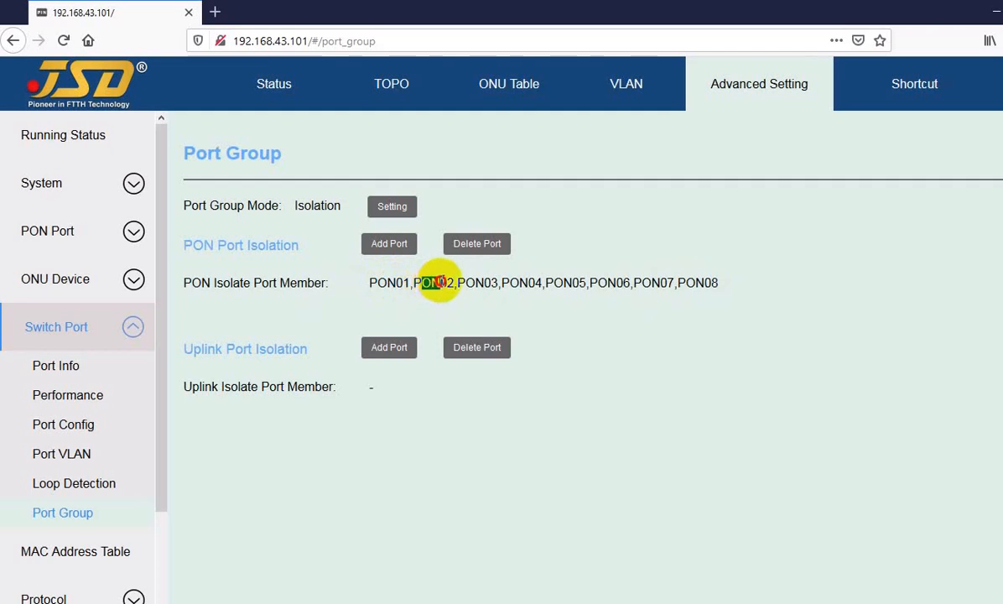
click(419, 296)
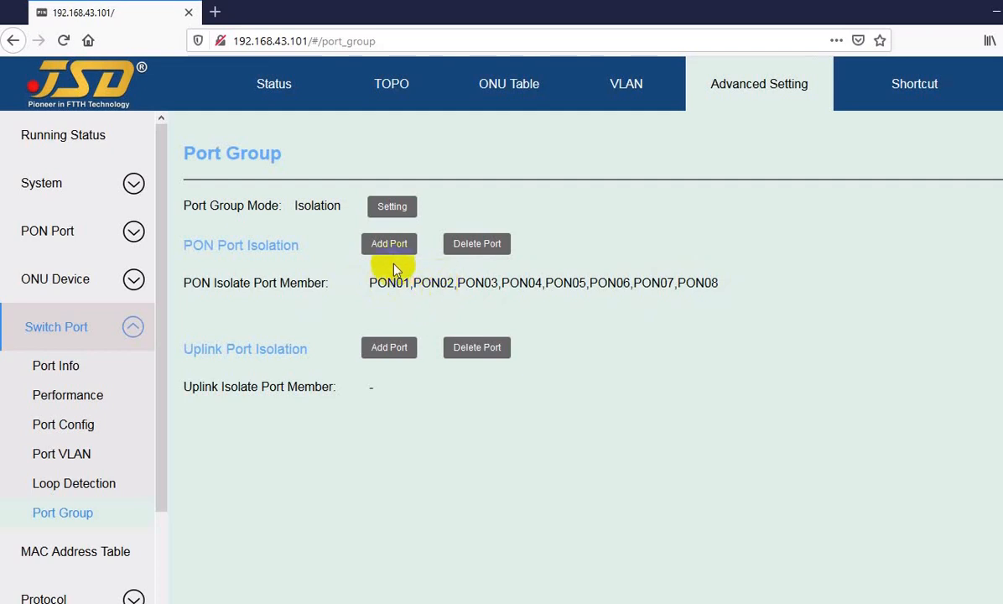
Inspect the port group mode options Isolation and Inter-working, then cancel without changing the mode.
click(392, 208)
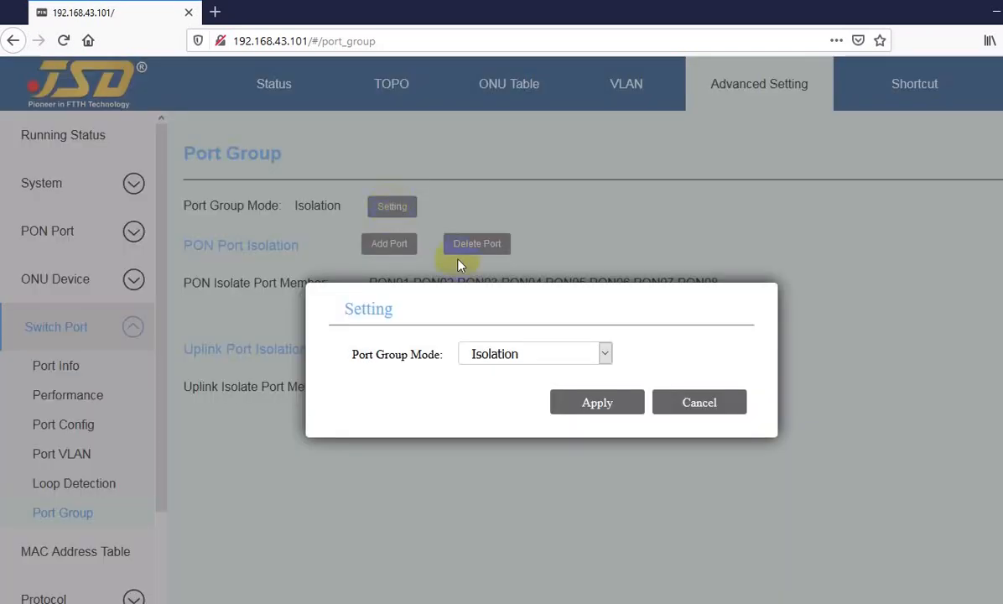
click(513, 356)
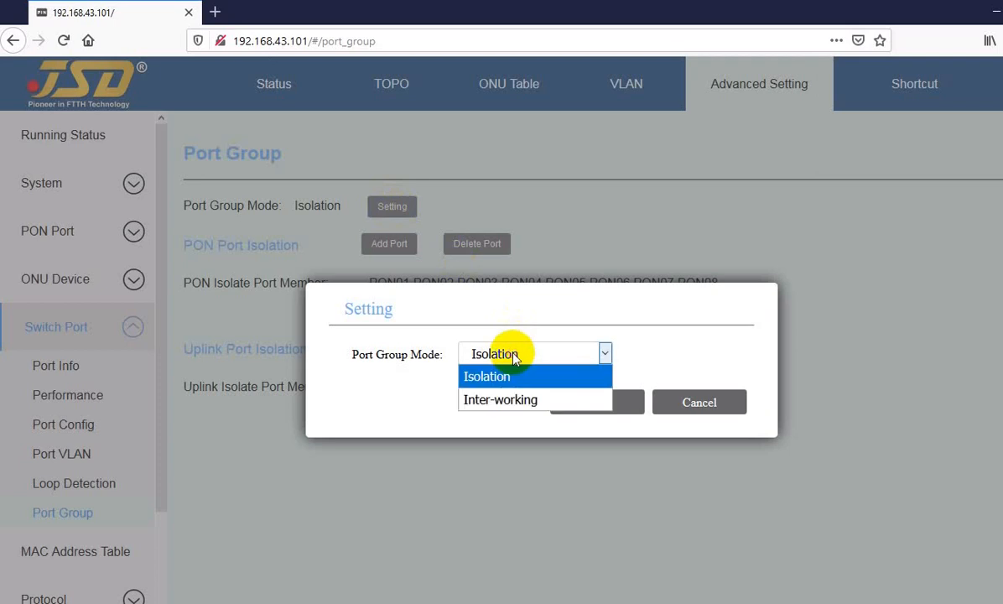
click(484, 400)
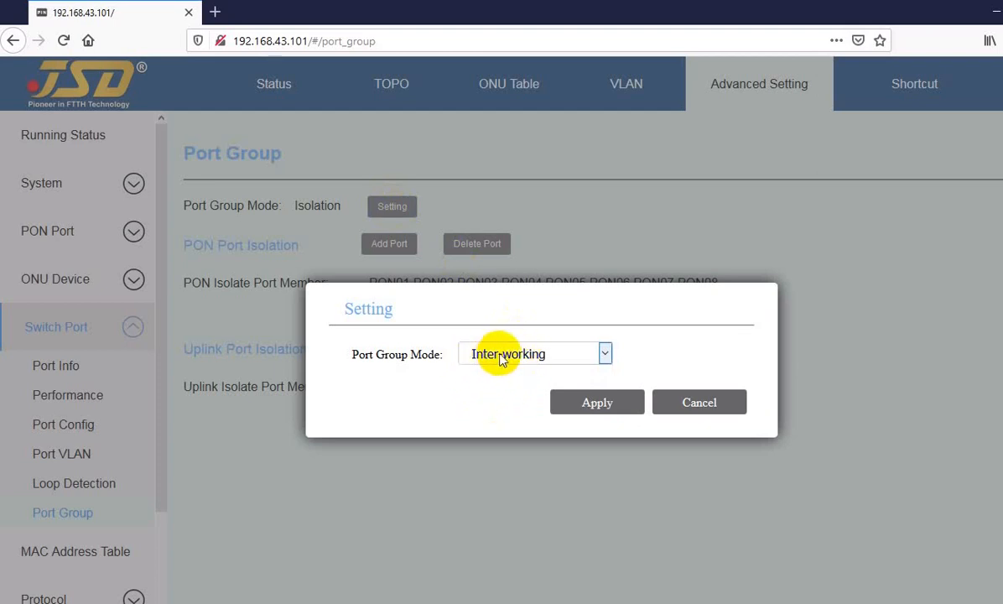
click(478, 354)
click(493, 376)
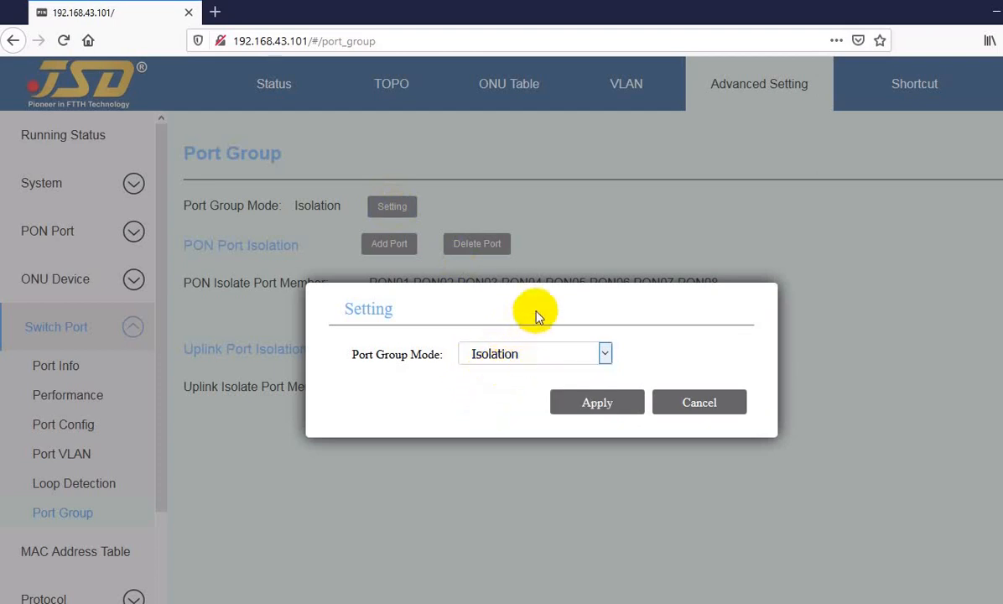
click(690, 404)
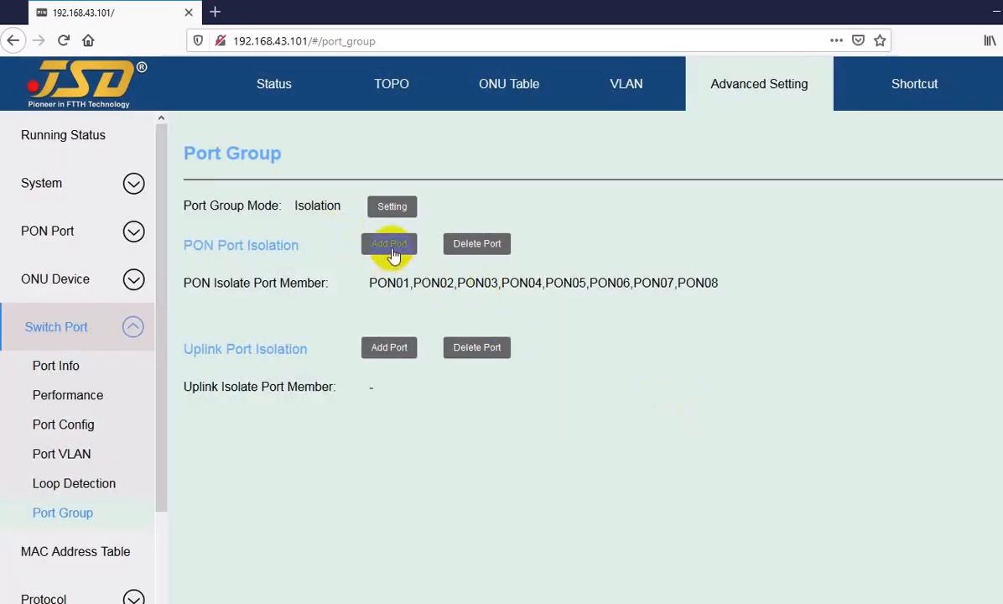
Inspect adding and deleting PON isolation ports, clearing PON05 to PON08 in the deletion list, and cancel both.
click(391, 246)
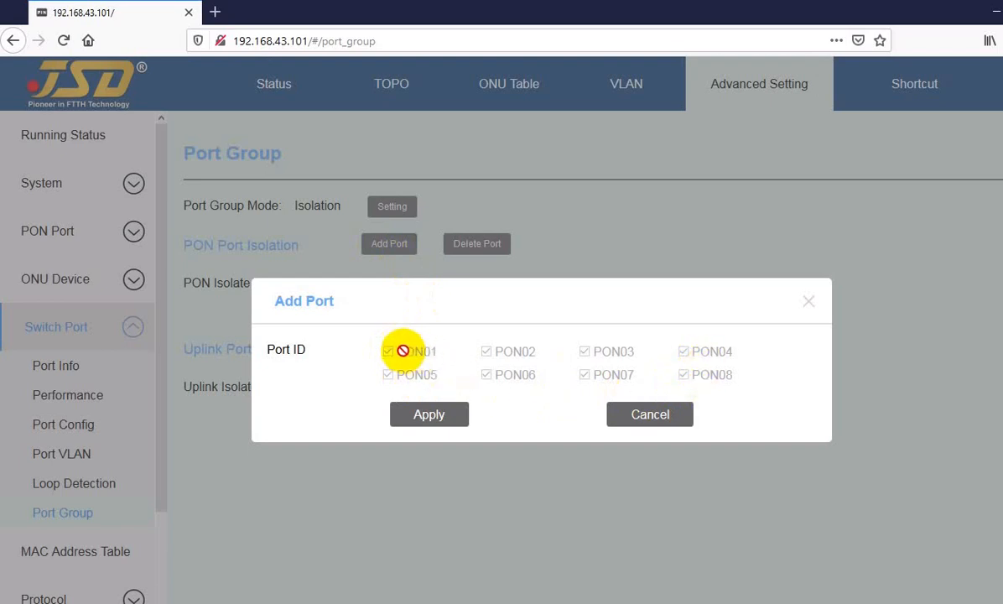
click(621, 415)
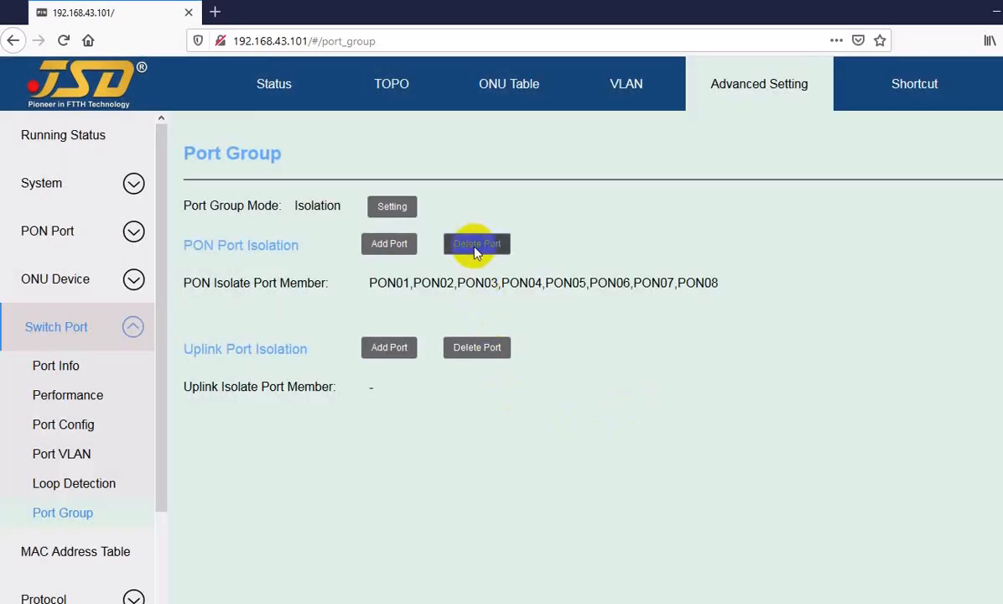
click(475, 246)
click(392, 379)
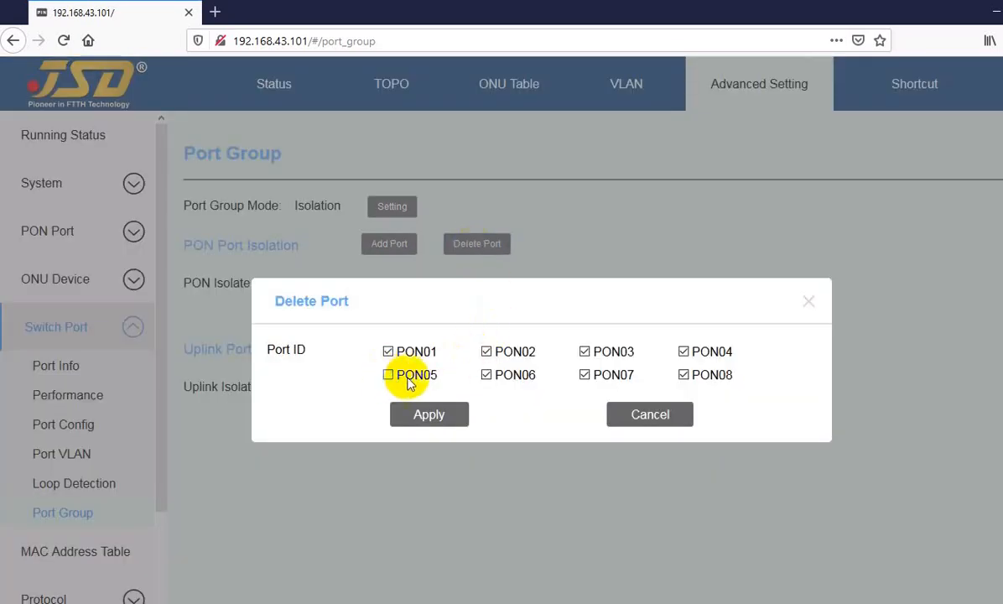
click(488, 377)
click(584, 374)
click(684, 375)
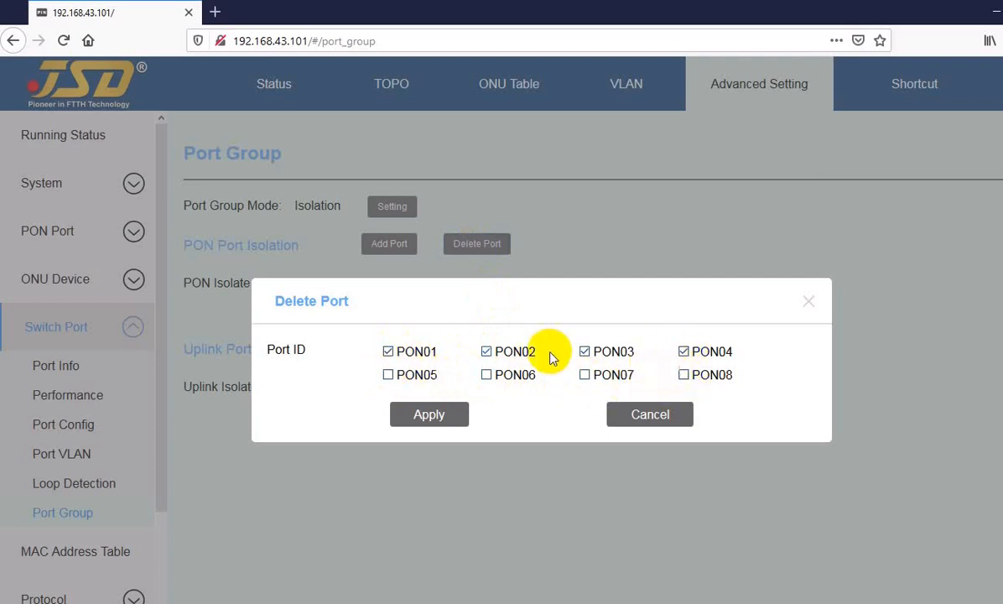
click(651, 417)
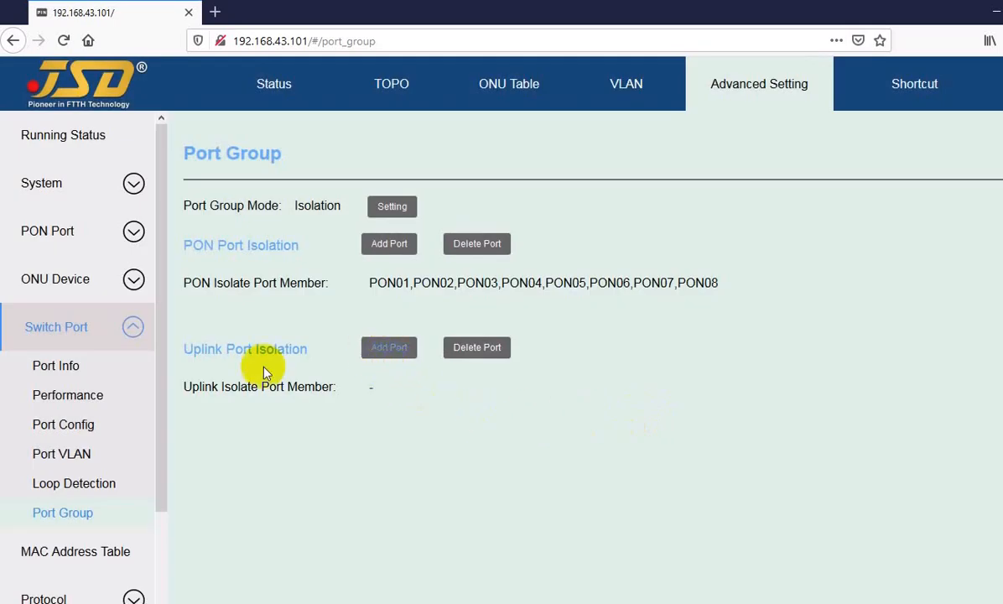
Select GE01, XGE01 and GE02 as ports to add to uplink port isolation, then cancel the addition.
drag(205, 354, 275, 351)
click(294, 347)
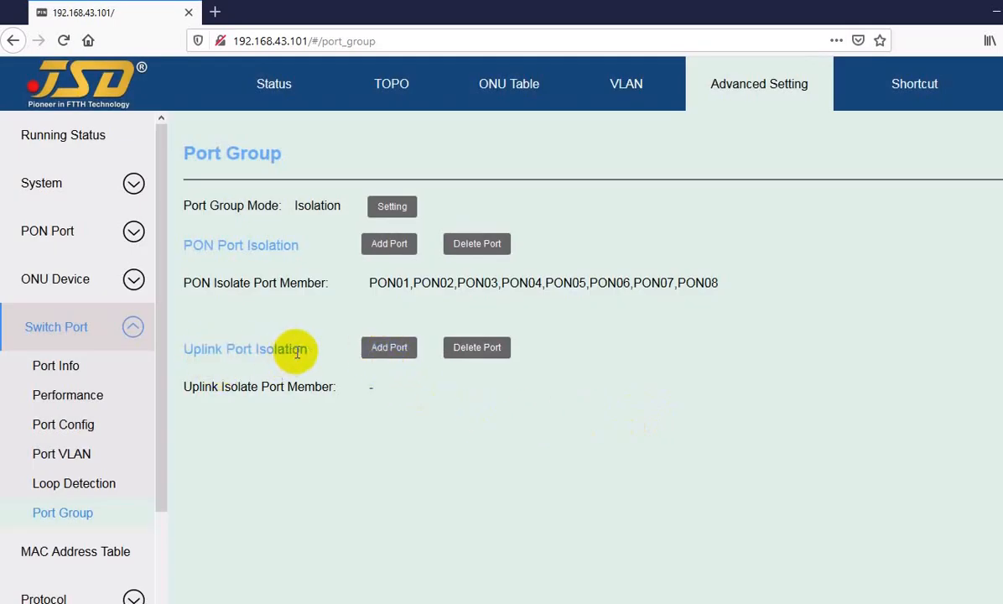
click(384, 349)
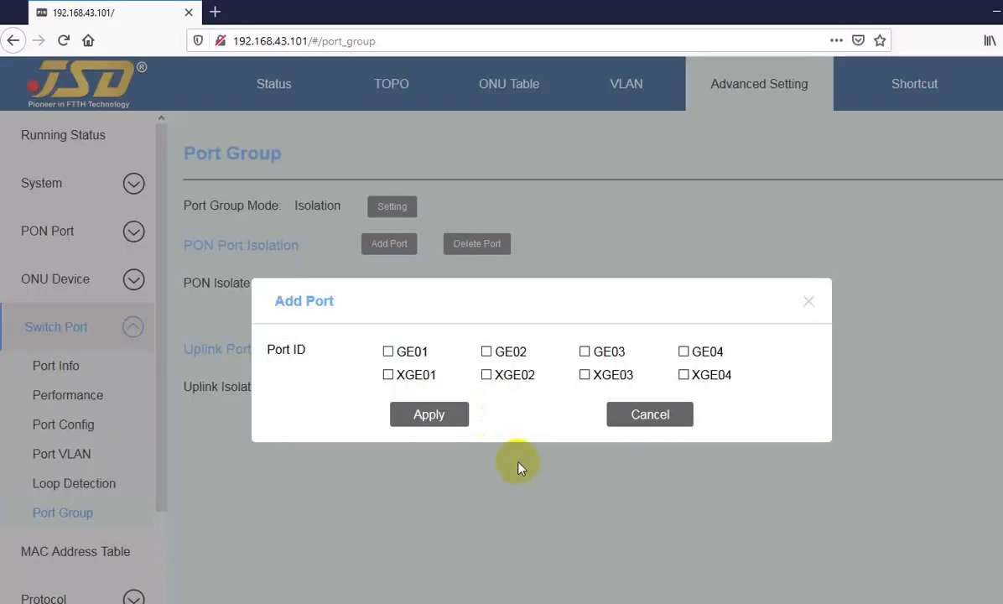
click(387, 351)
click(387, 375)
click(486, 351)
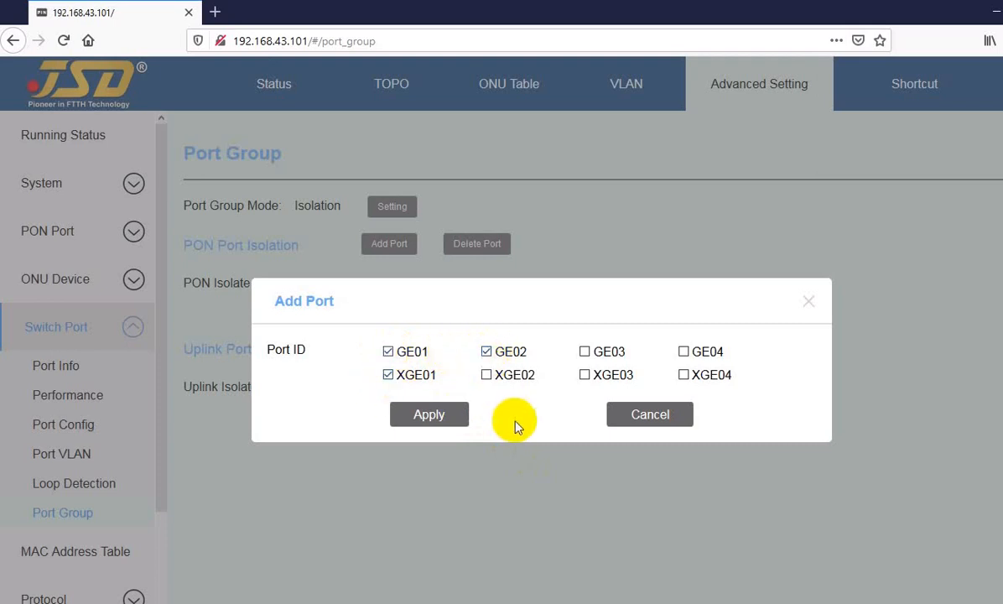
click(423, 419)
click(643, 416)
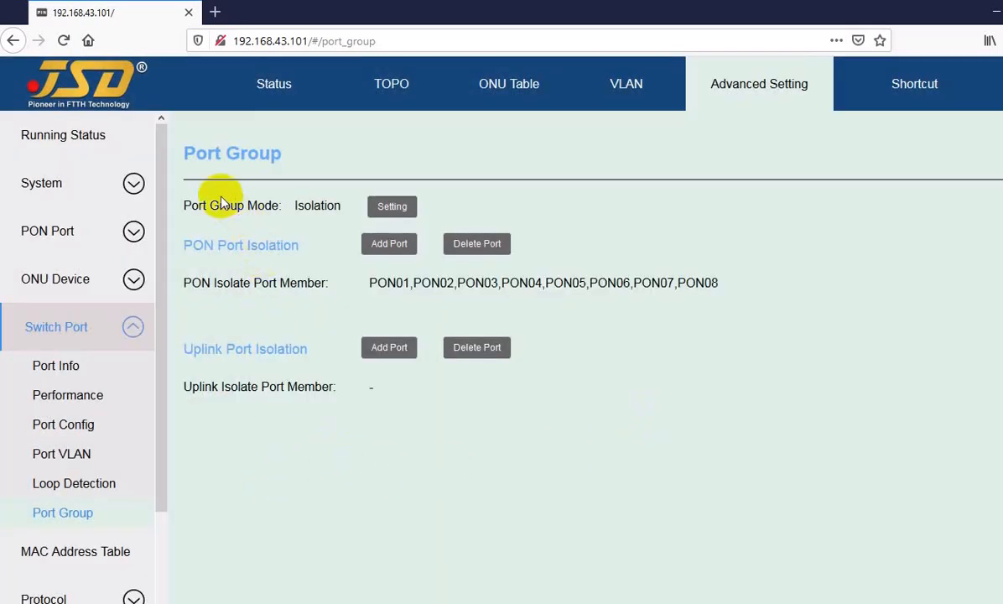
drag(194, 153, 256, 159)
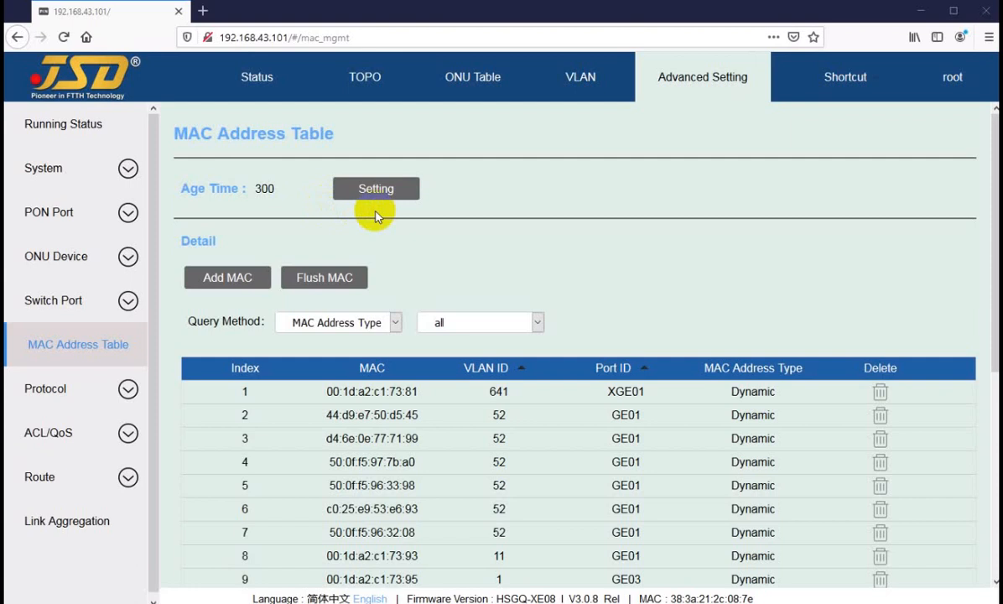
Inspect the MAC address age time setting and its allowed range, then cancel without entering a value.
click(348, 188)
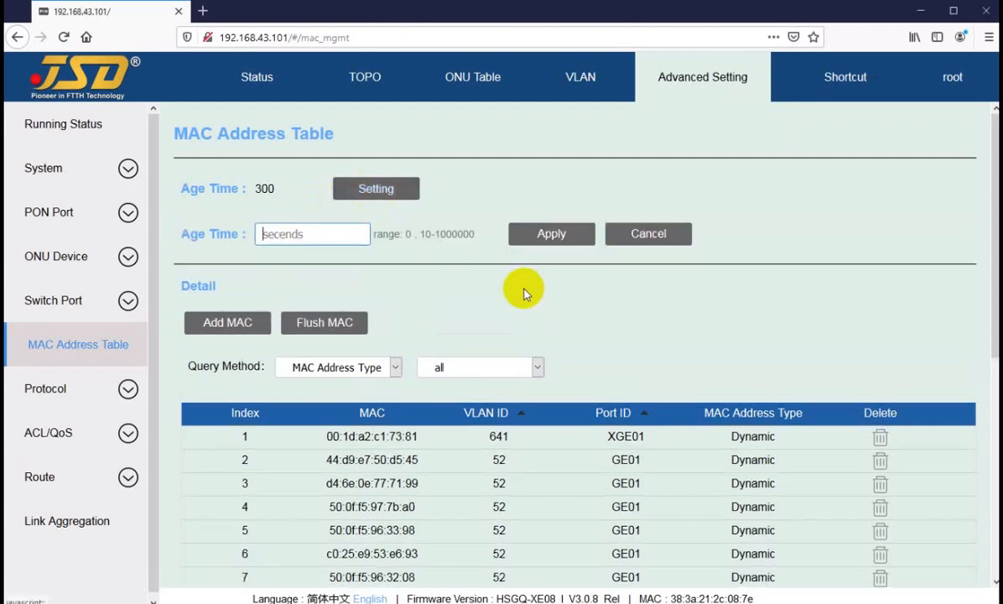
click(309, 235)
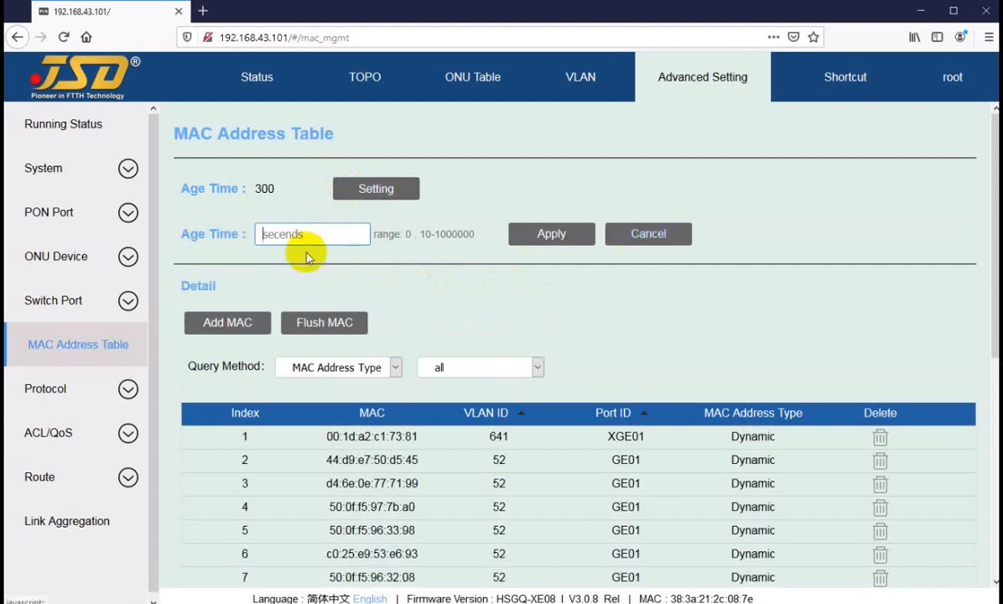
click(298, 230)
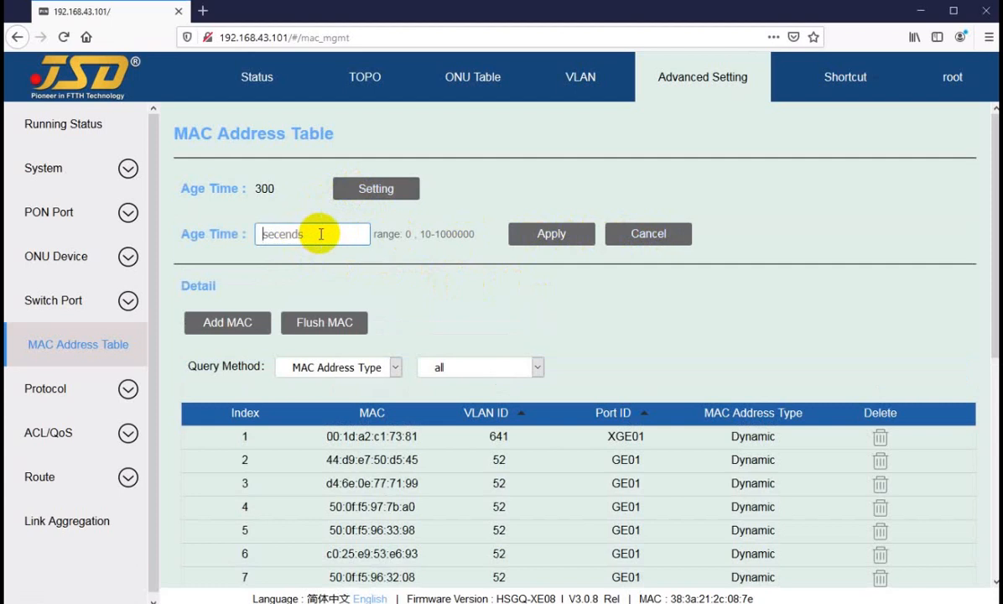
click(652, 239)
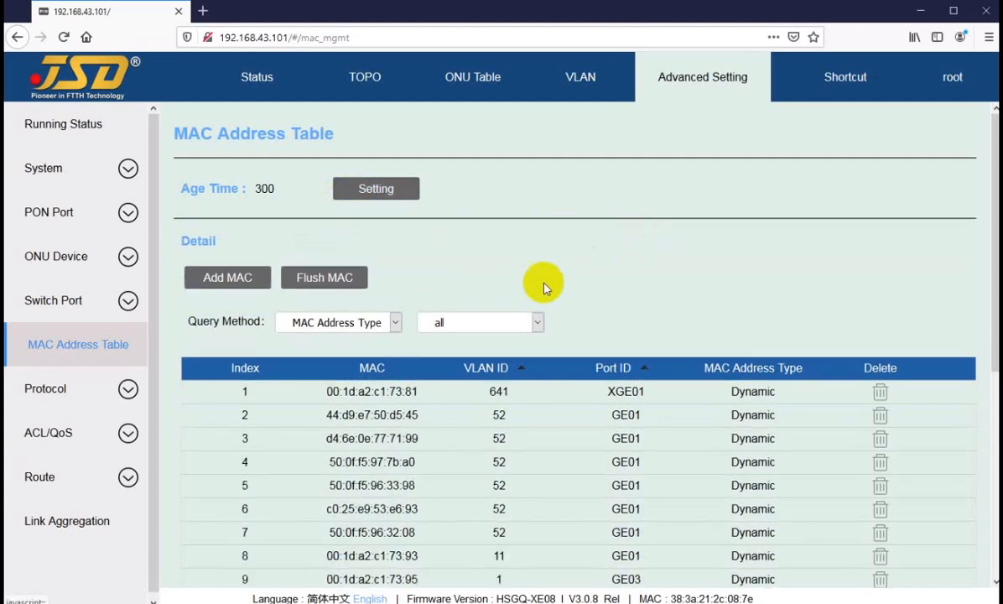
Inspect the Add MAC form's address type options Static and Blackhole plus its MAC, VLAN ID and Port ID fields, then cancel.
click(227, 280)
click(506, 277)
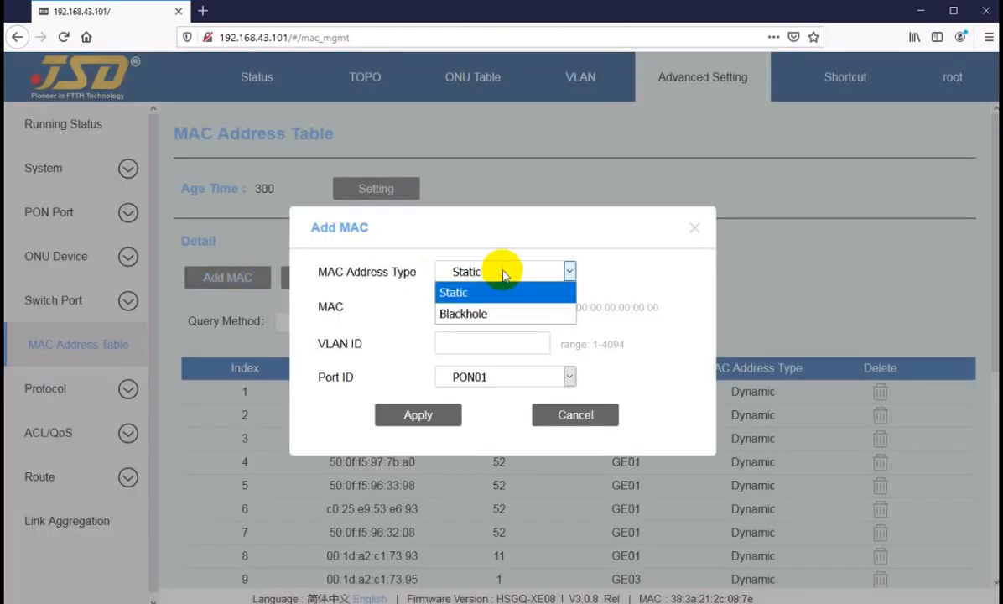
click(505, 277)
click(488, 309)
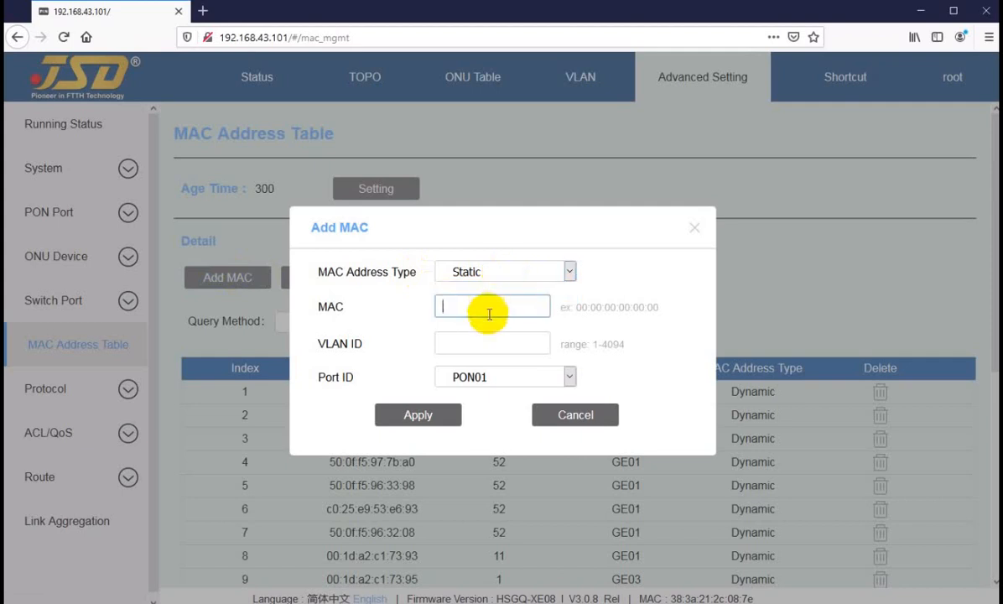
click(482, 345)
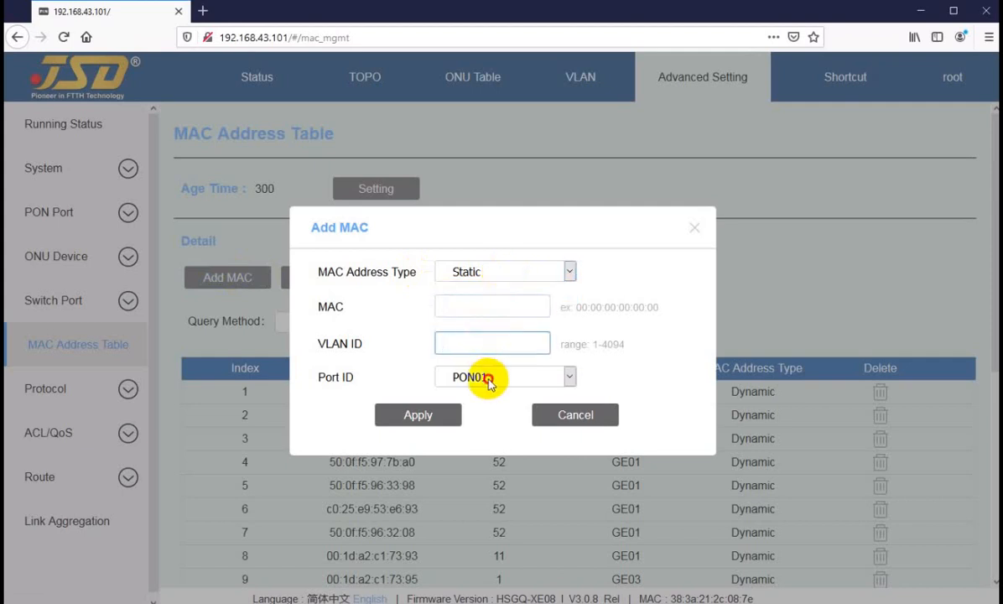
click(488, 378)
click(488, 378)
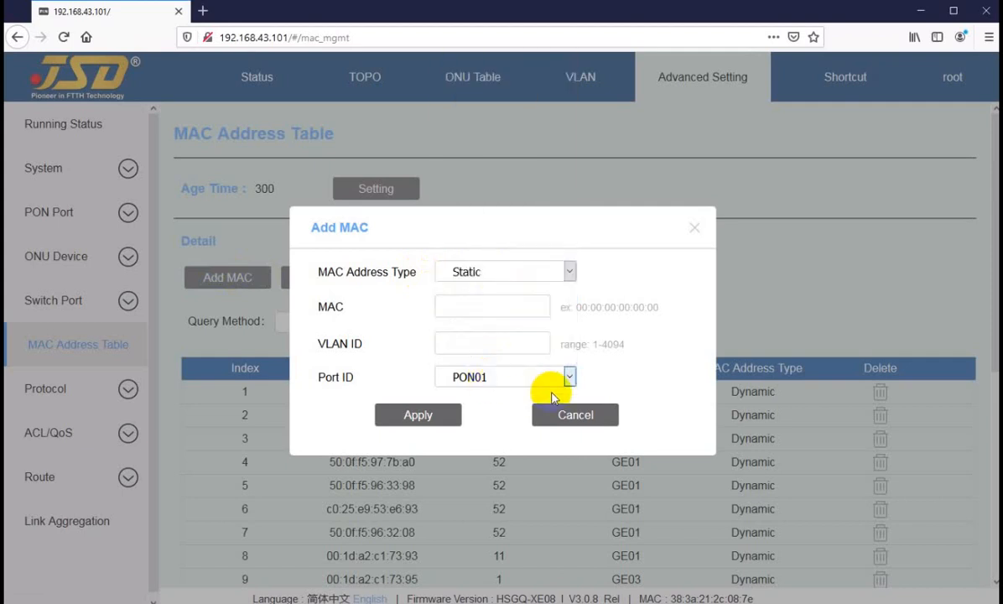
click(479, 309)
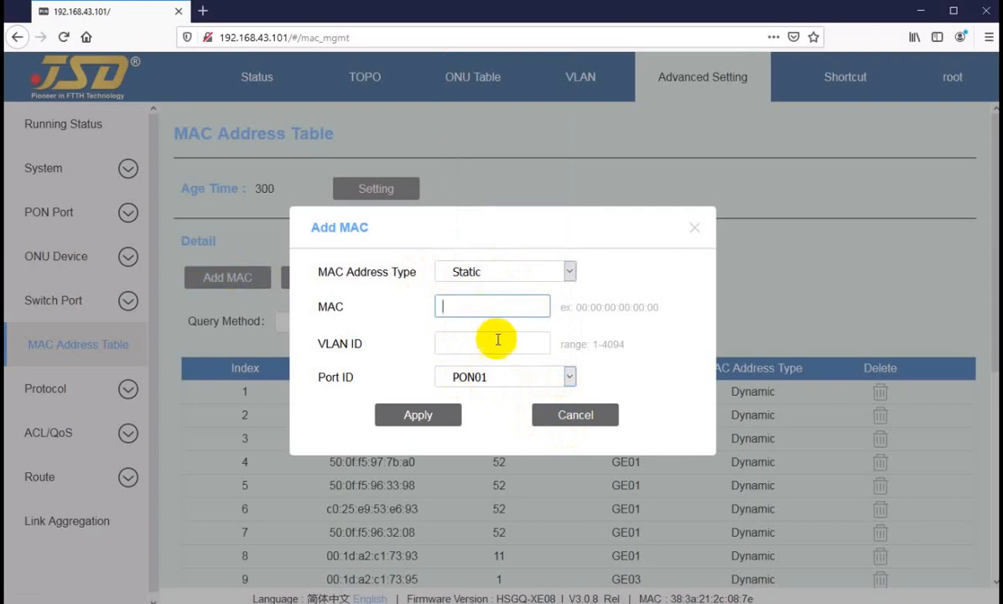
click(574, 417)
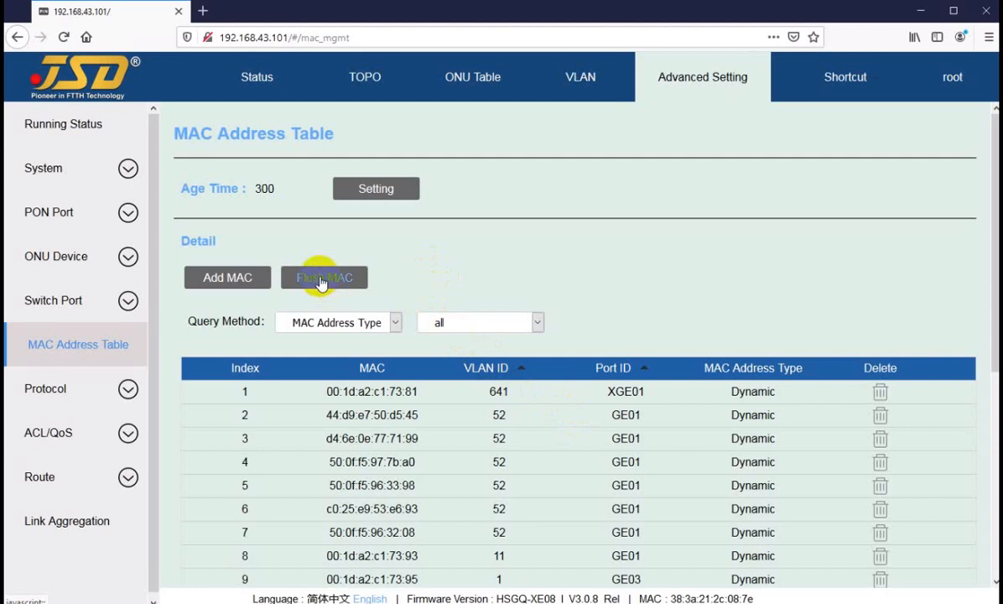
Examine the MAC address table's entries, its age time and the address type options available for filtering.
scroll(482, 284, down, 5)
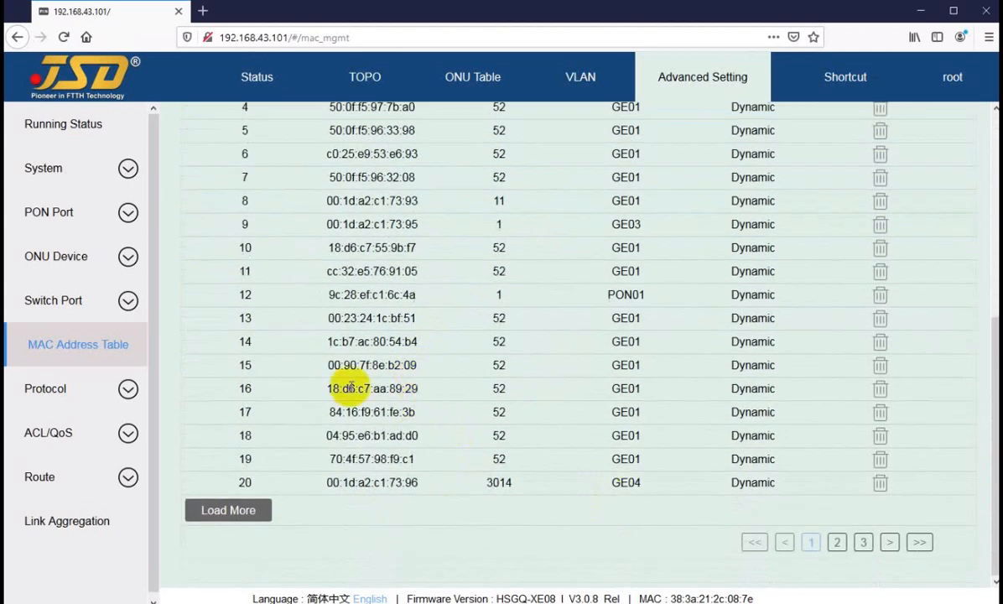
scroll(373, 361, up, 5)
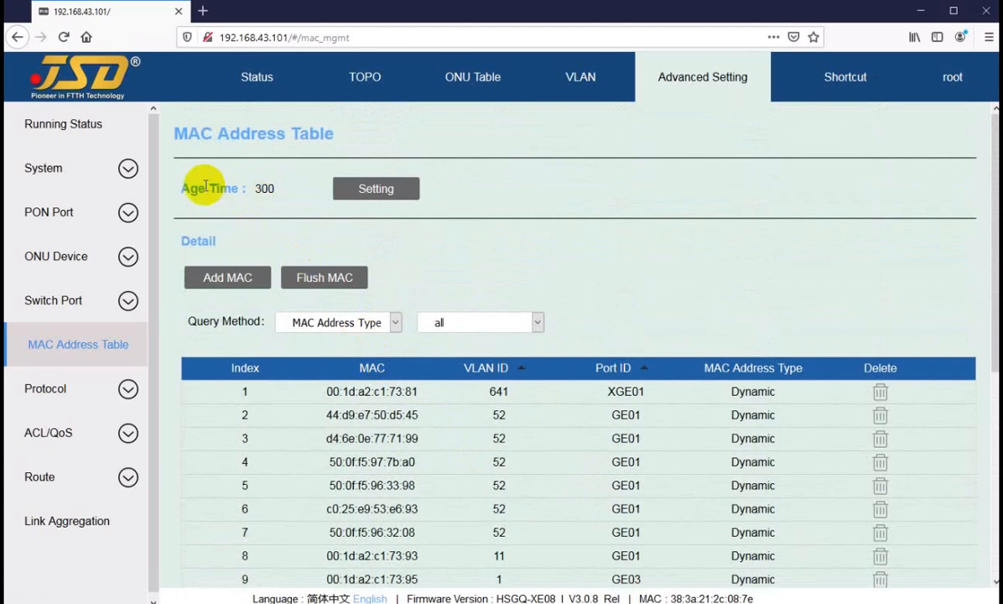
drag(205, 188, 285, 191)
click(264, 191)
click(278, 189)
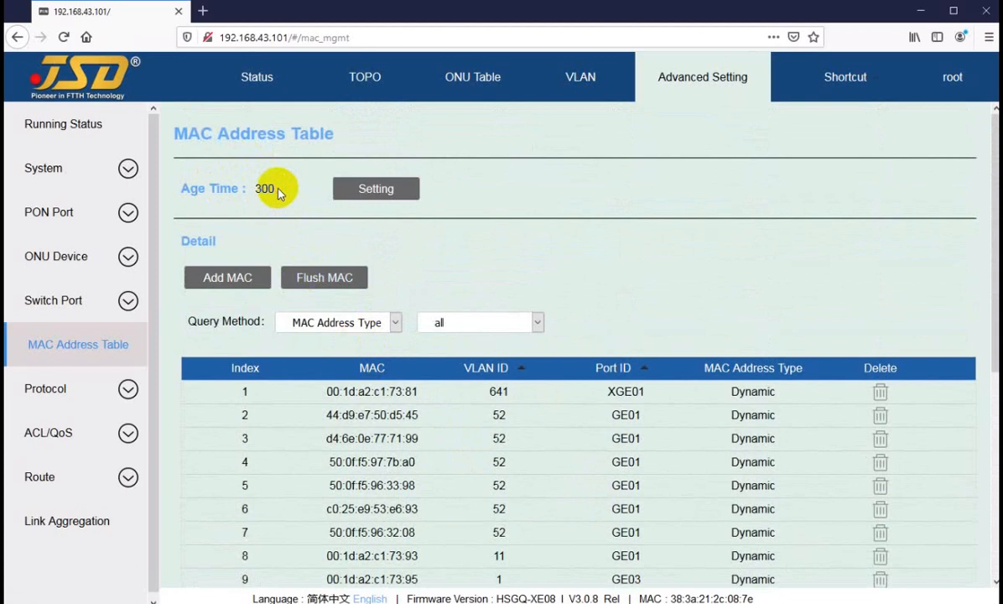
scroll(352, 411, down, 4)
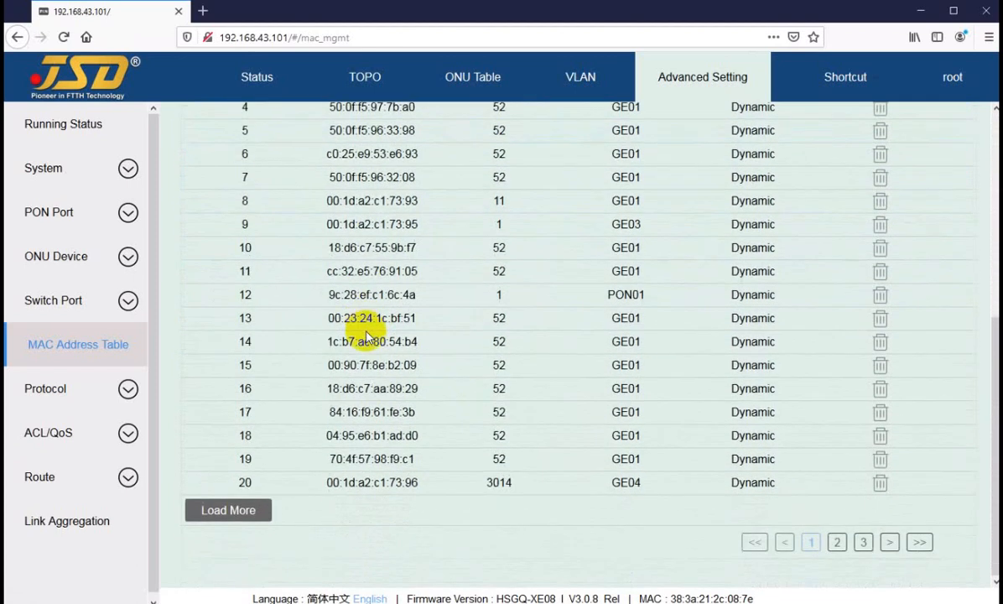
scroll(384, 280, up, 4)
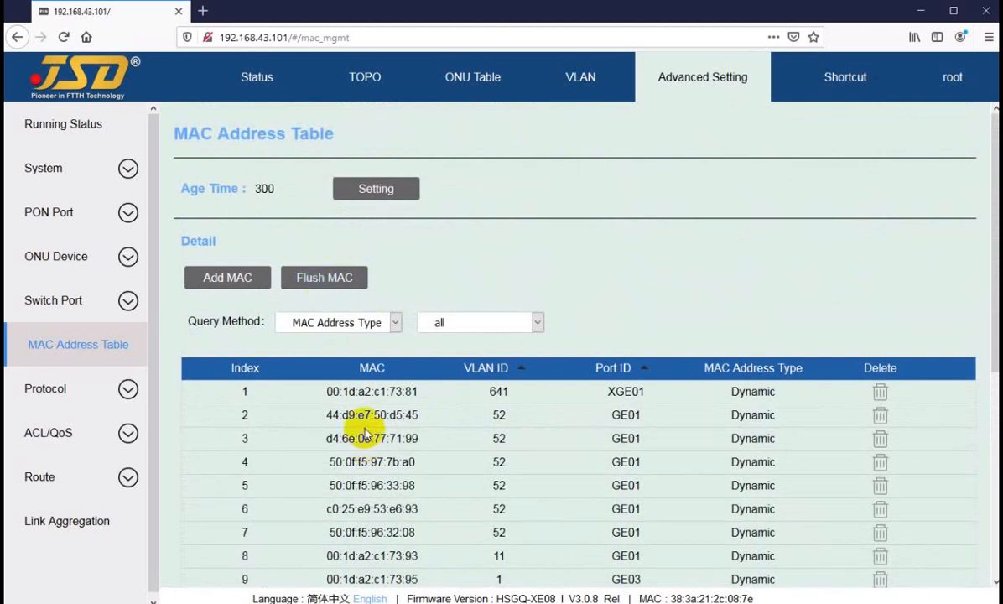
scroll(365, 433, down, 4)
scroll(394, 352, up, 4)
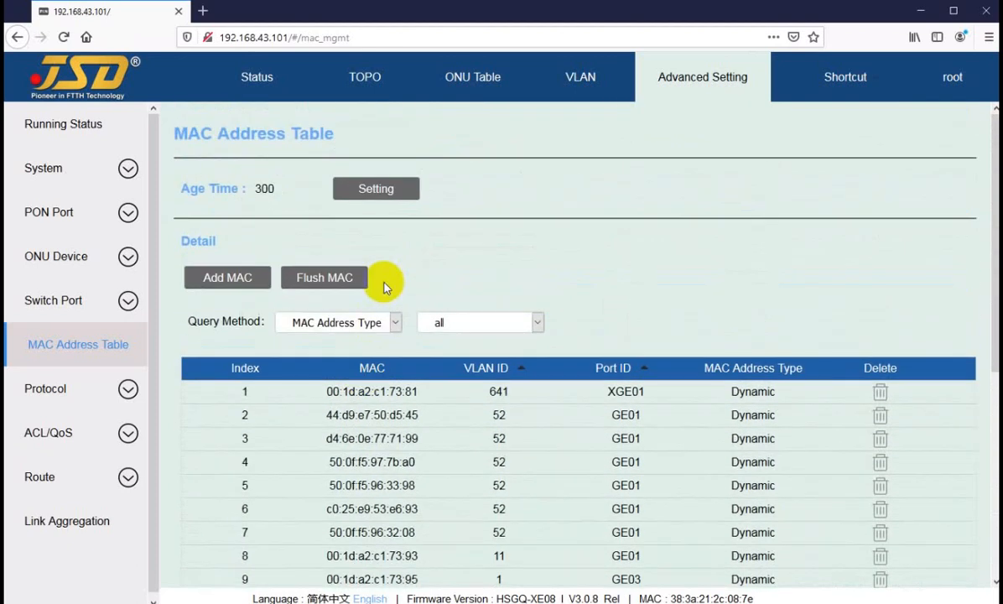
click(436, 322)
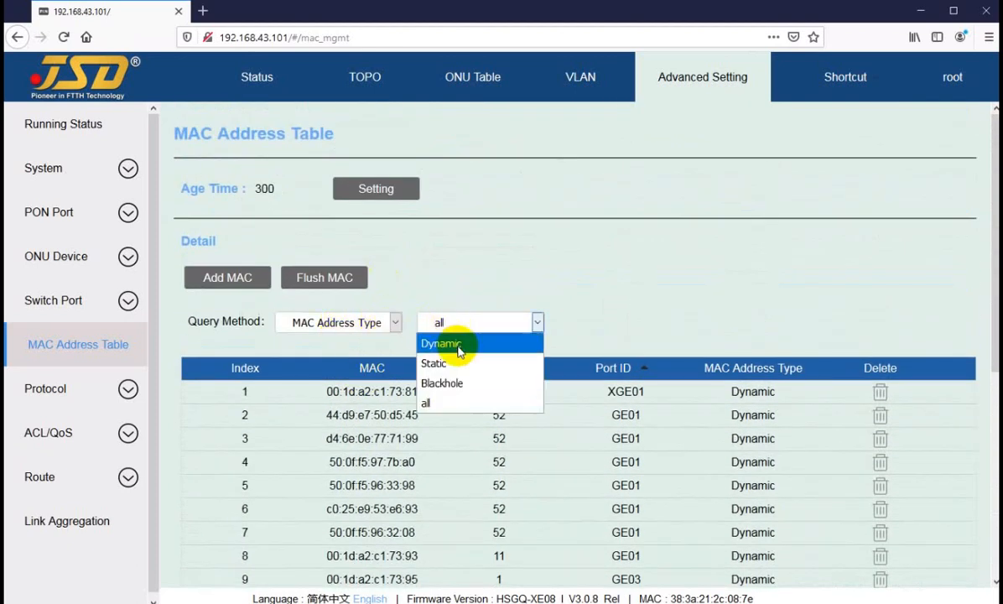
click(478, 281)
Inspect the flush methods and MAC address type options for flushing the MAC table, then cancel without flushing.
click(324, 277)
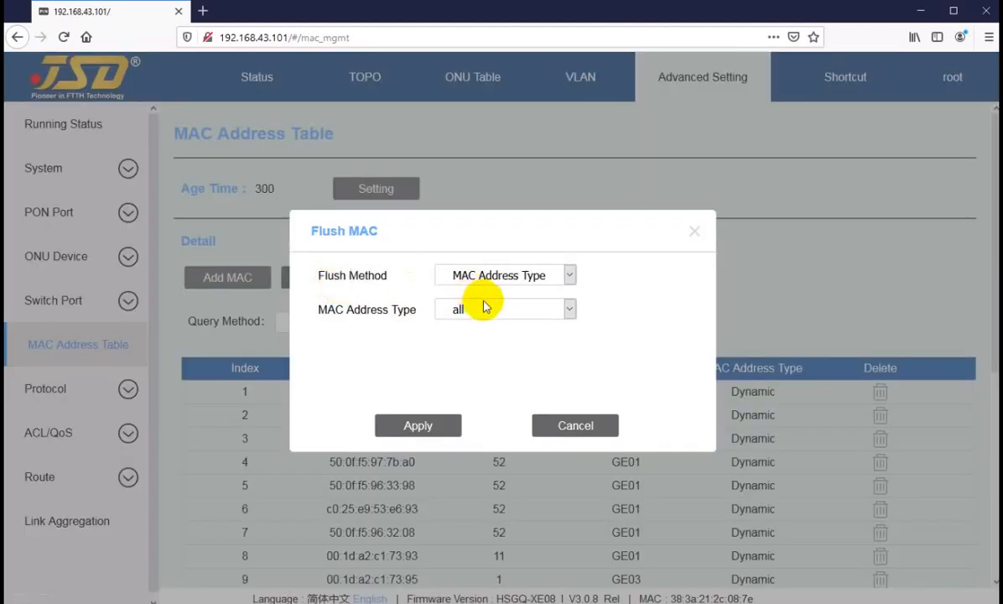
click(489, 275)
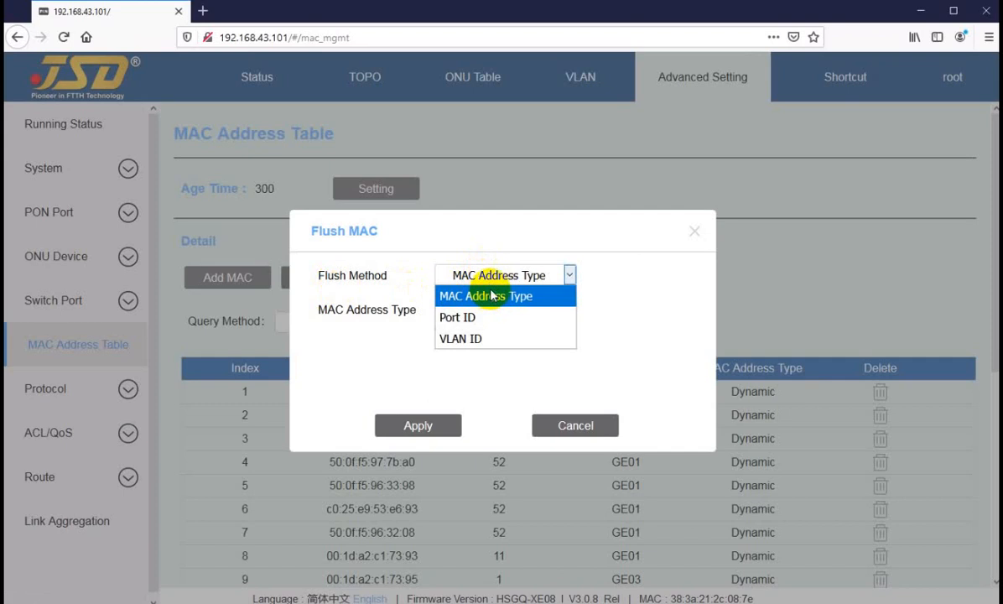
click(483, 285)
click(487, 310)
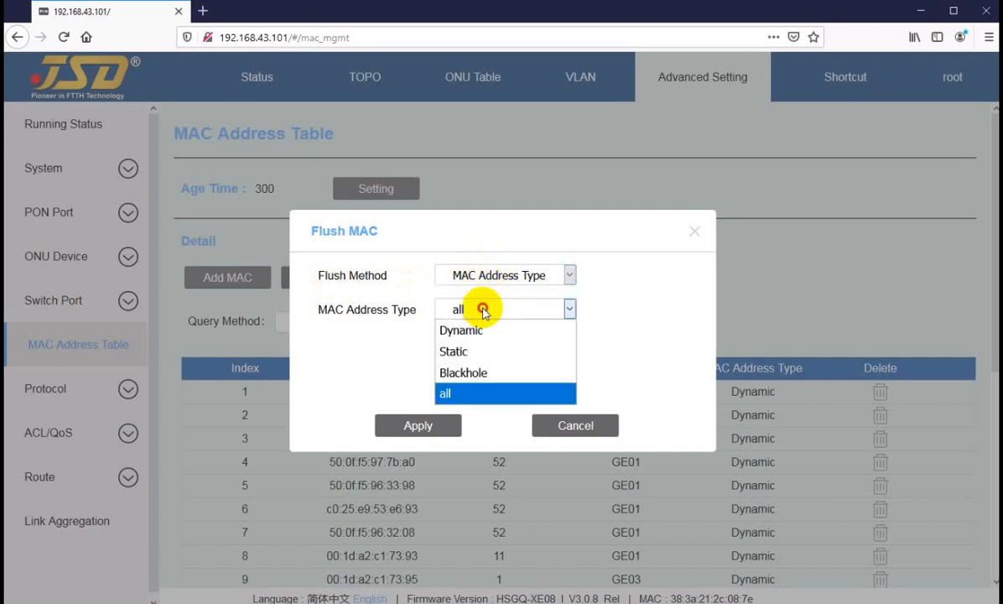
click(490, 392)
click(575, 425)
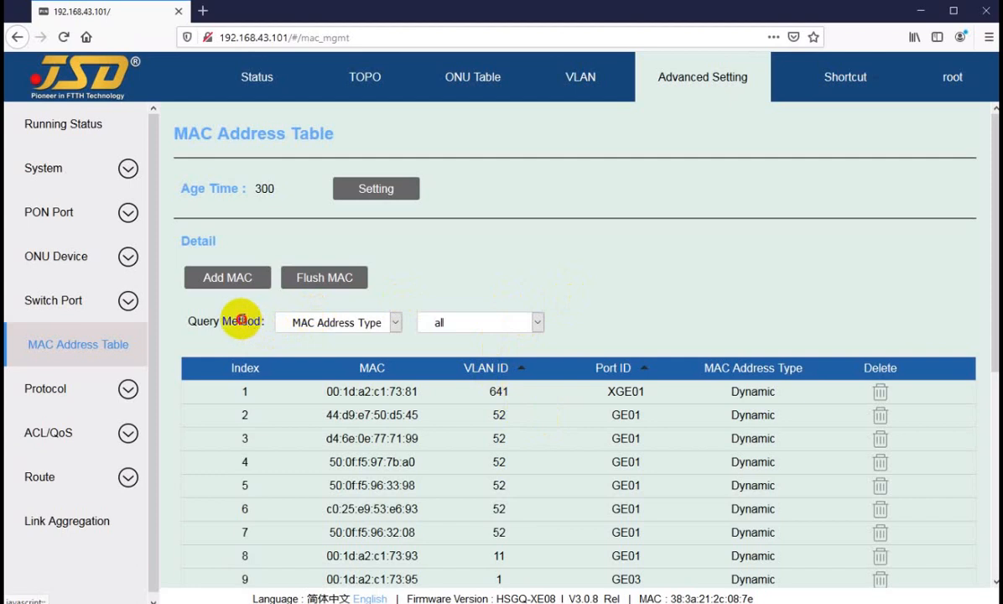
Query the MAC table by address type for Dynamic, Static and Blackhole entries in turn, then return to all.
drag(242, 320, 254, 321)
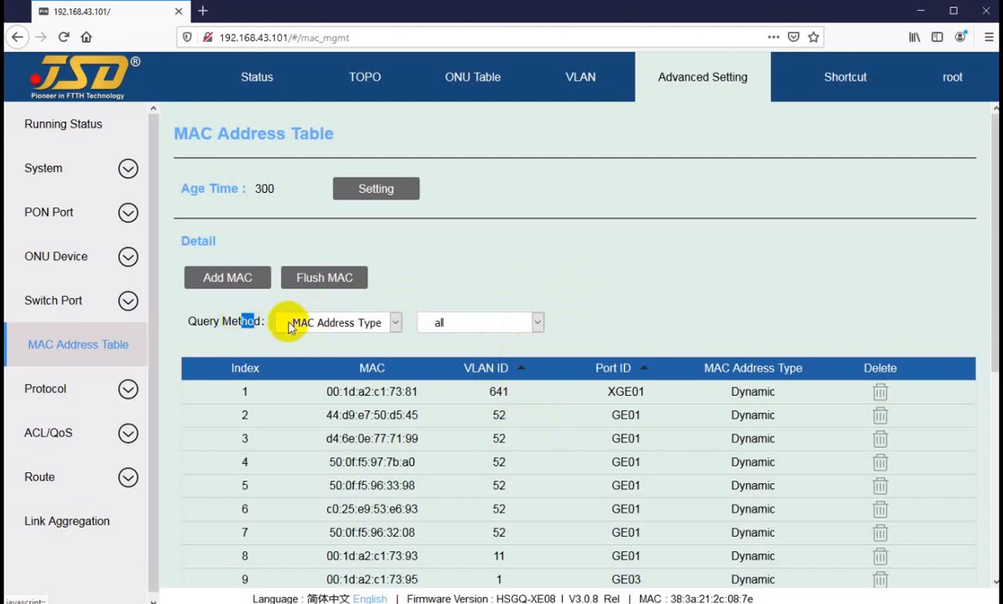
click(471, 331)
click(457, 343)
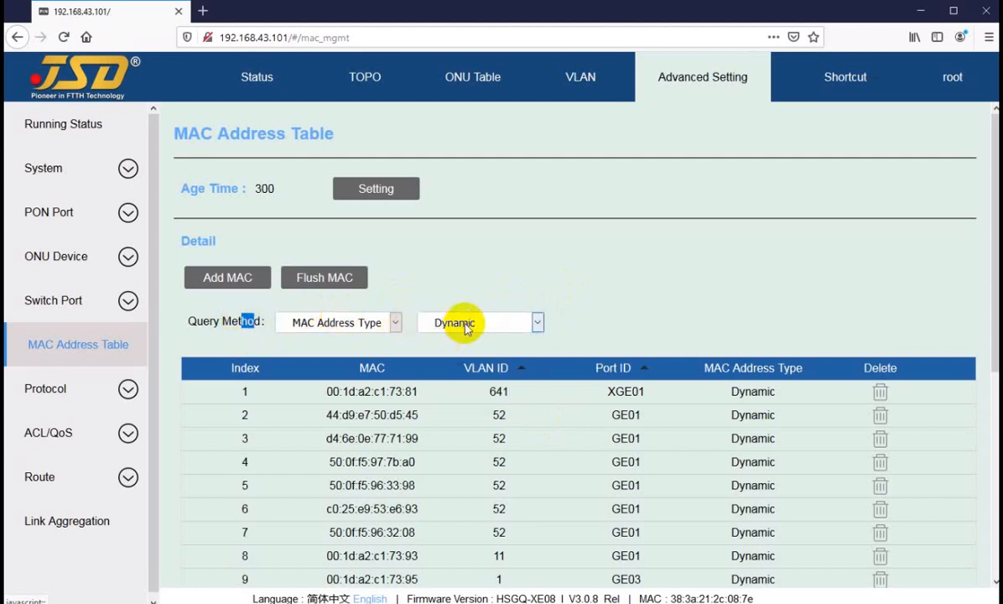
click(463, 322)
click(453, 371)
click(463, 328)
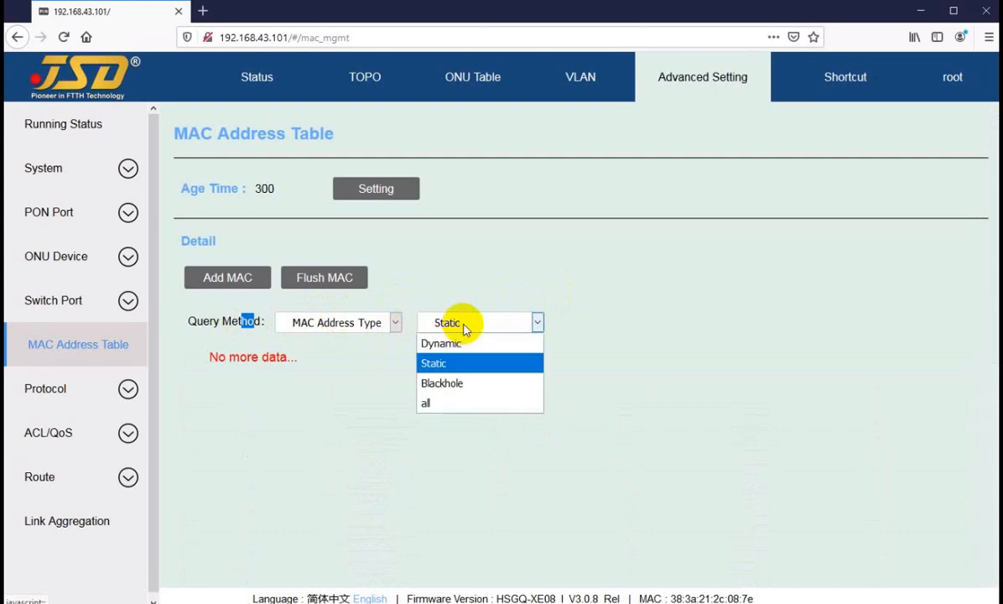
click(457, 384)
click(465, 321)
click(446, 404)
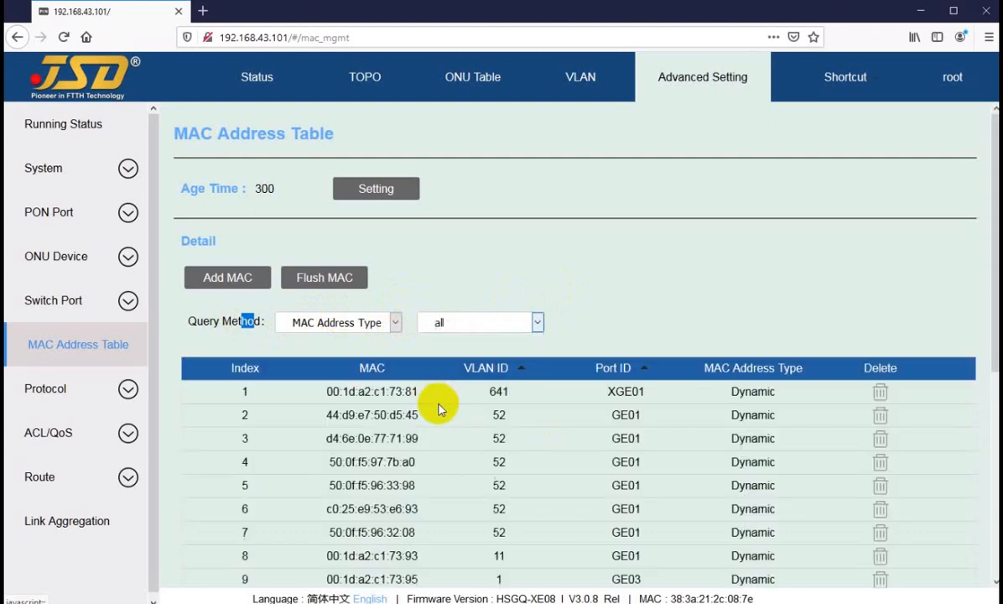
Query the MAC table by Port ID, checking PON01 and PON03 before selecting PON02.
click(394, 322)
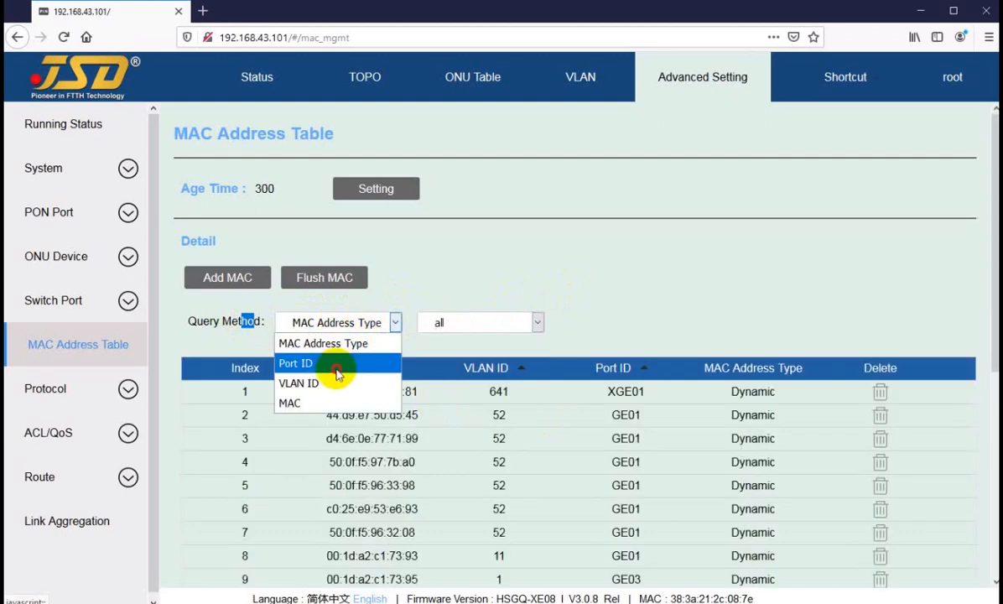
click(337, 374)
click(537, 322)
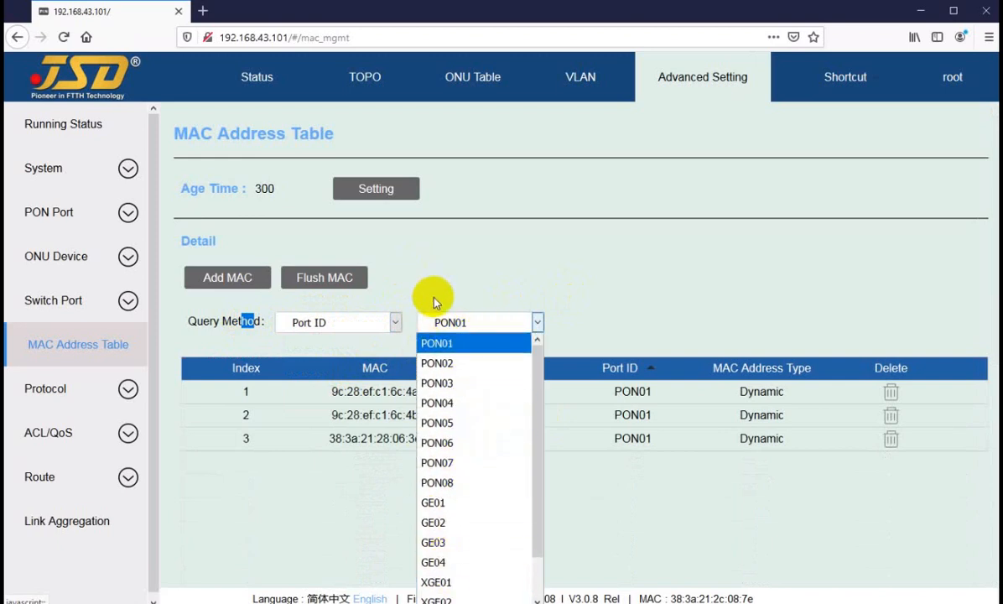
click(428, 382)
click(464, 321)
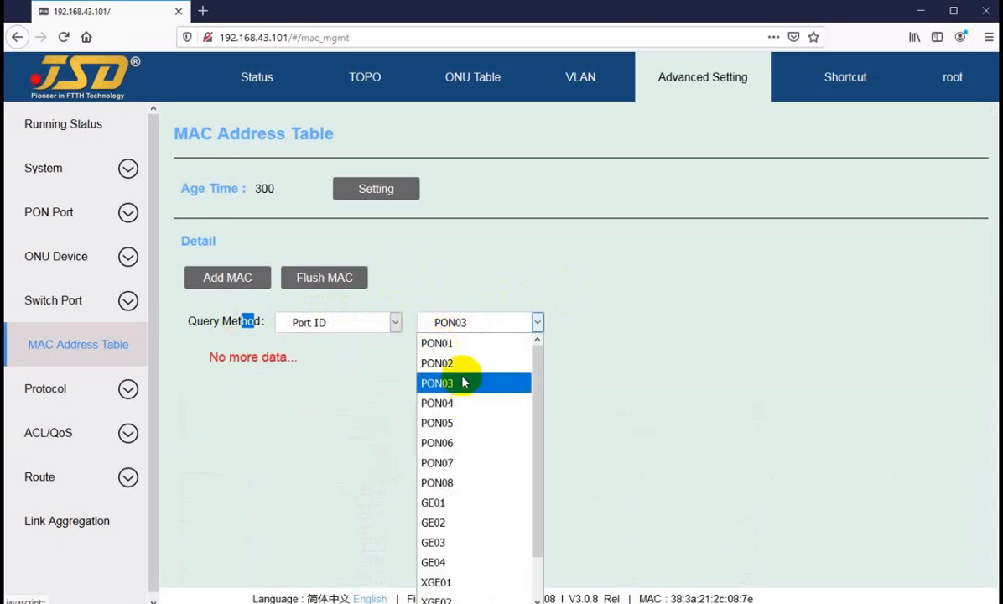
click(458, 363)
Switch the MAC table query to VLAN ID and search for VLAN 3011.
click(352, 324)
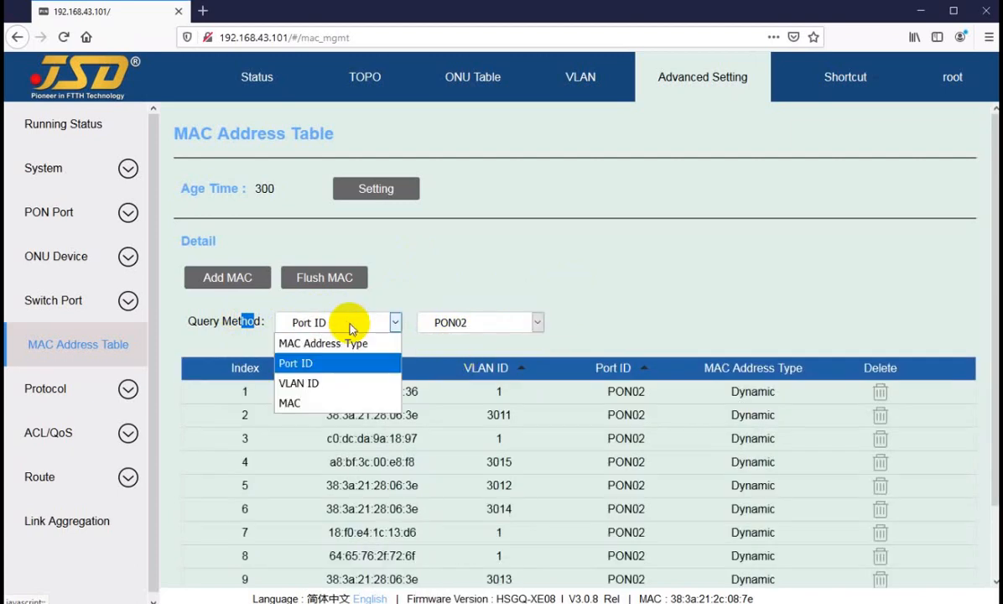
click(349, 385)
click(476, 321)
text(3011)
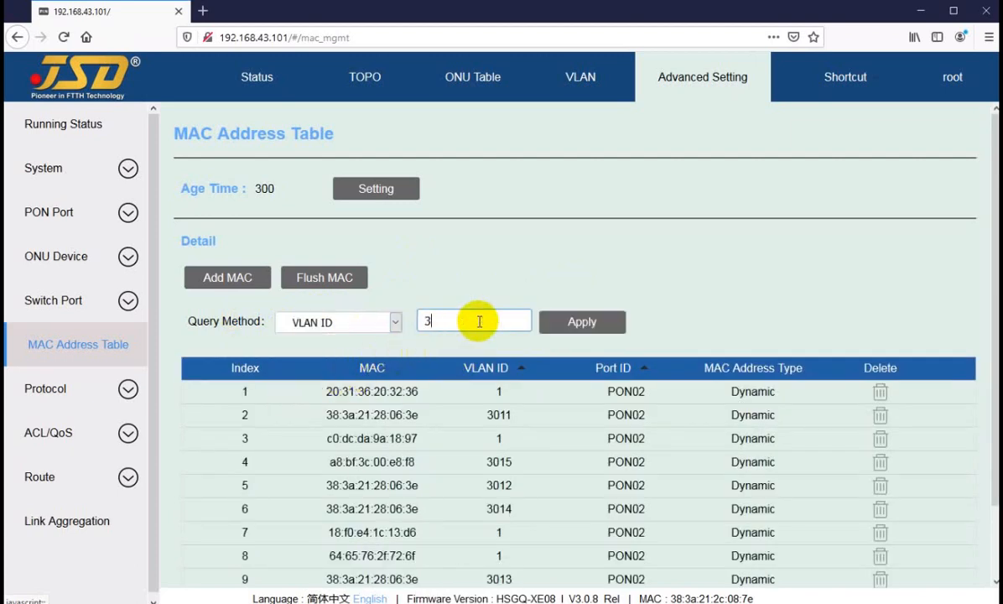
click(567, 326)
Replace the VLAN ID in the query with 12 and run the search.
click(472, 317)
drag(465, 322, 393, 334)
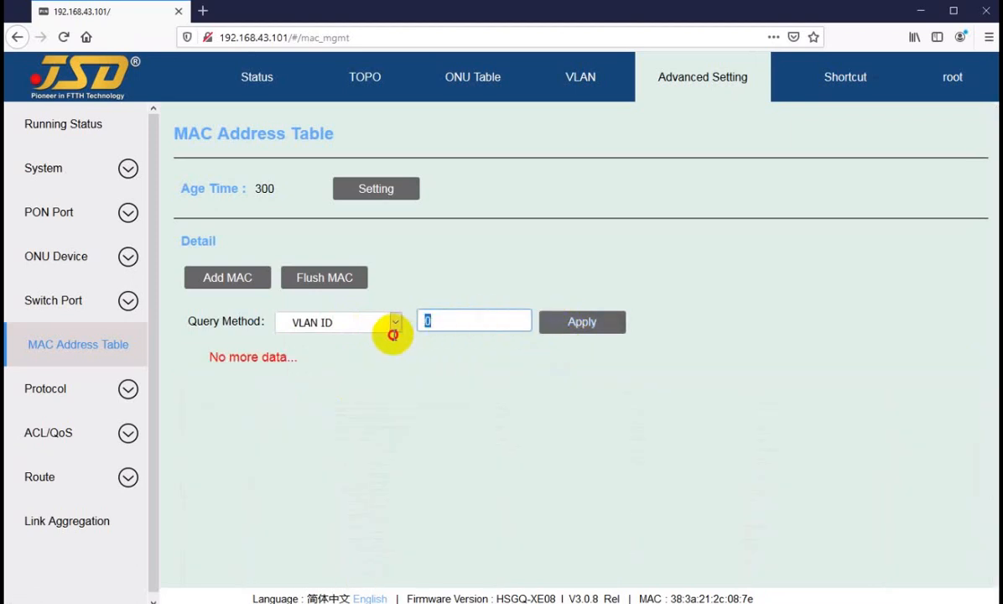
text(12)
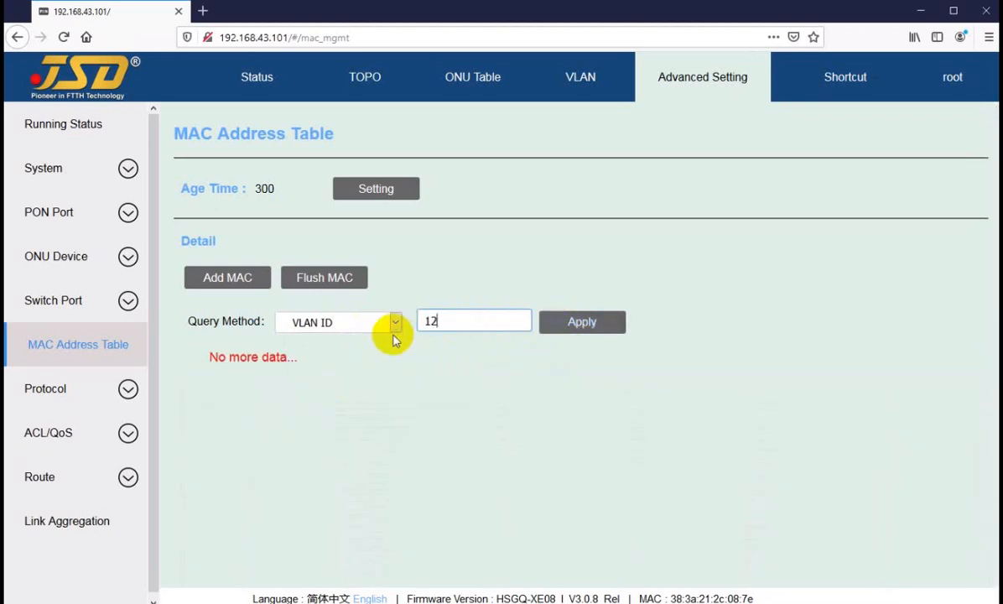
click(605, 325)
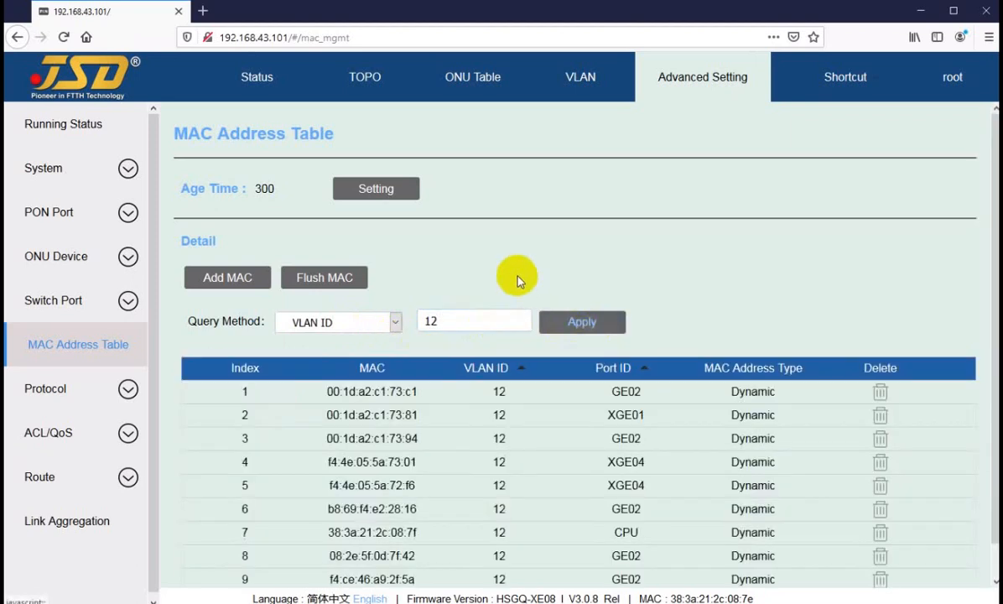
Query the MAC table by MAC, copying the fourth entry's address f4:4e:05:5a:73:01 into the MAC field.
click(337, 324)
click(295, 404)
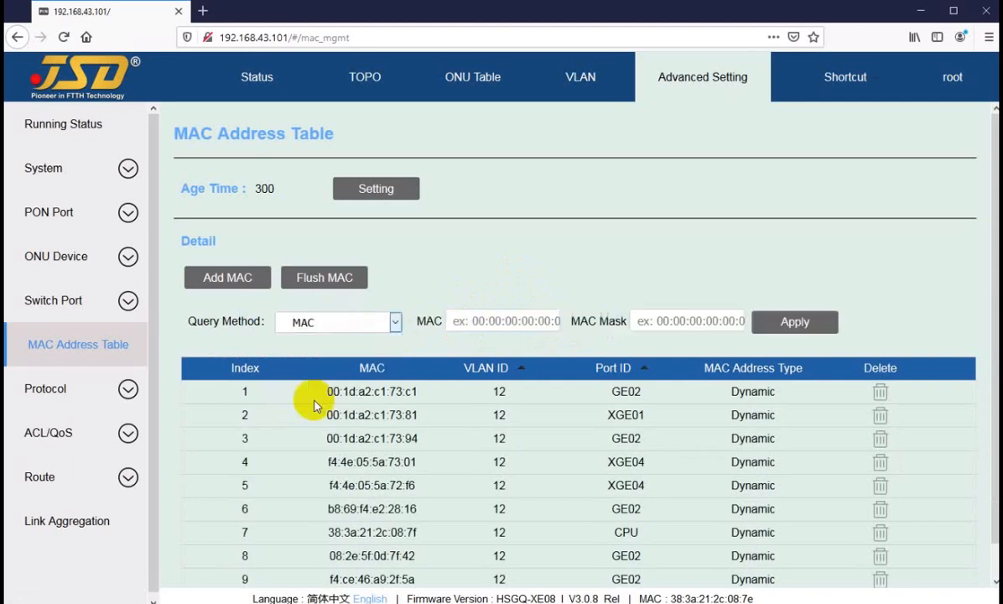
drag(331, 463, 417, 461)
right_click(417, 463)
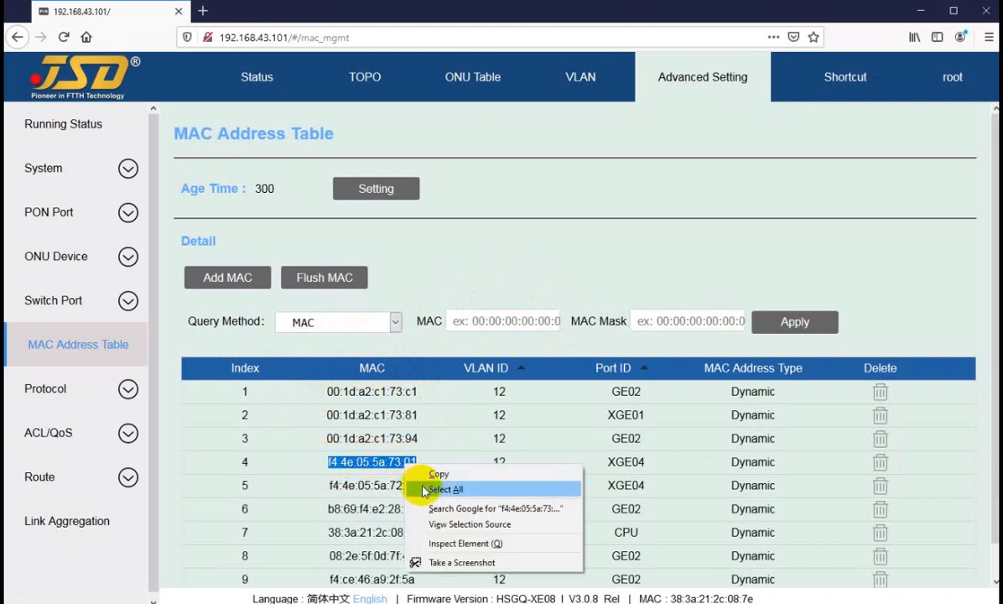
click(441, 471)
right_click(516, 324)
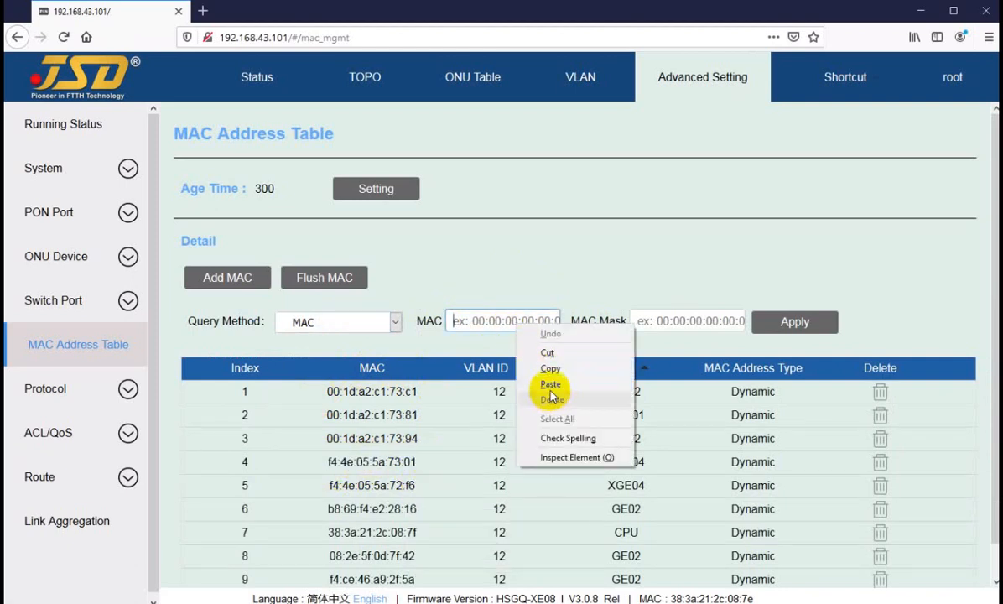
click(555, 386)
click(758, 317)
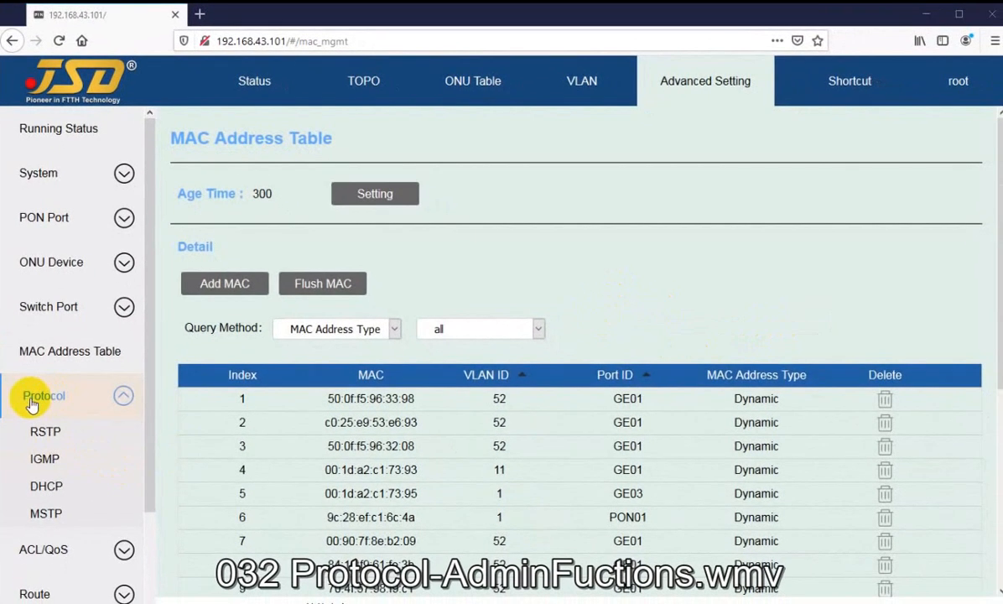
Open the RSTP protocol page and examine the Rstp Bridge parameters and the Rstp Port table.
scroll(33, 395, down, 2)
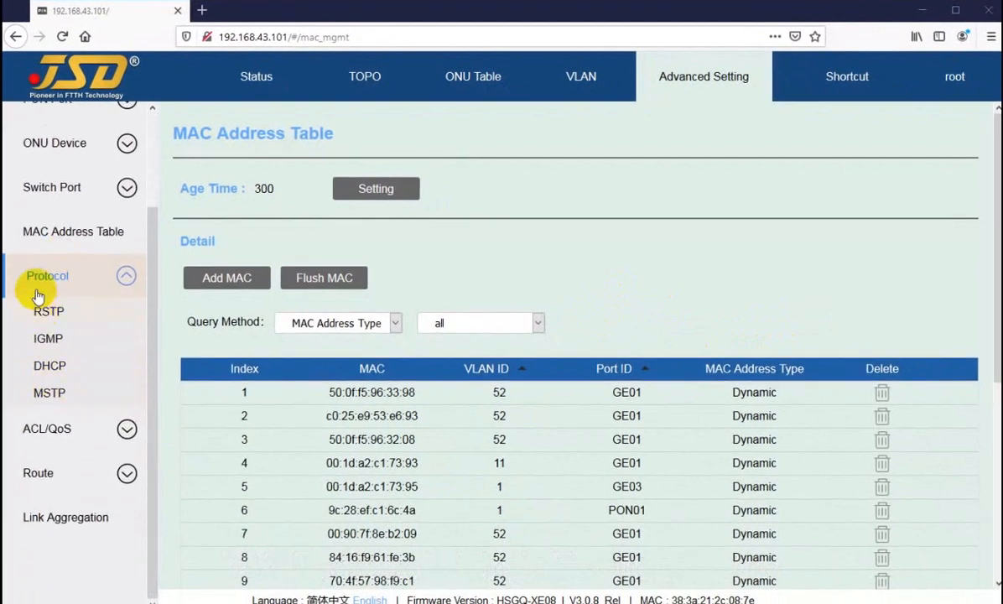
scroll(43, 352, up, 2)
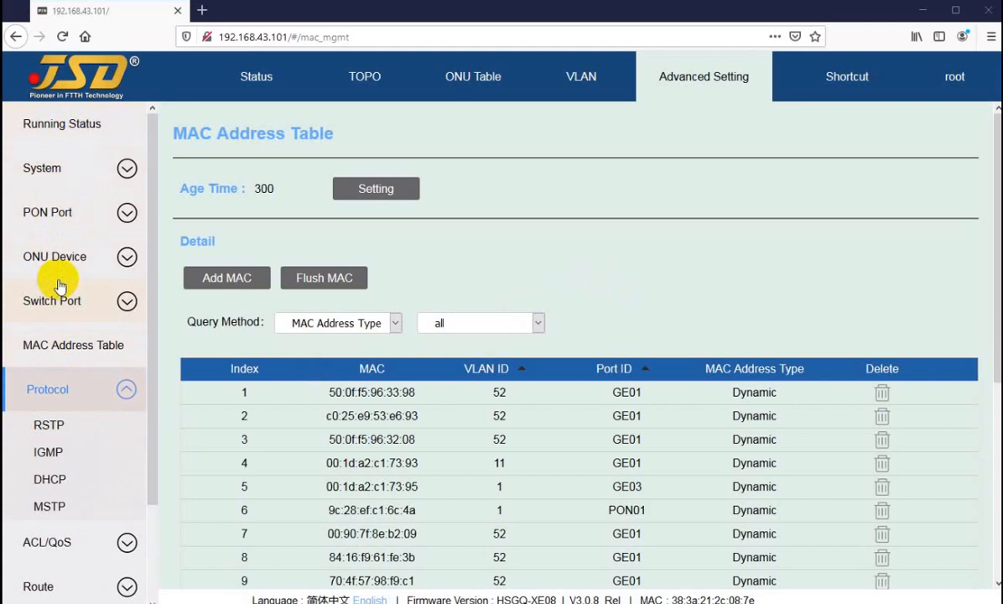
scroll(58, 286, down, 3)
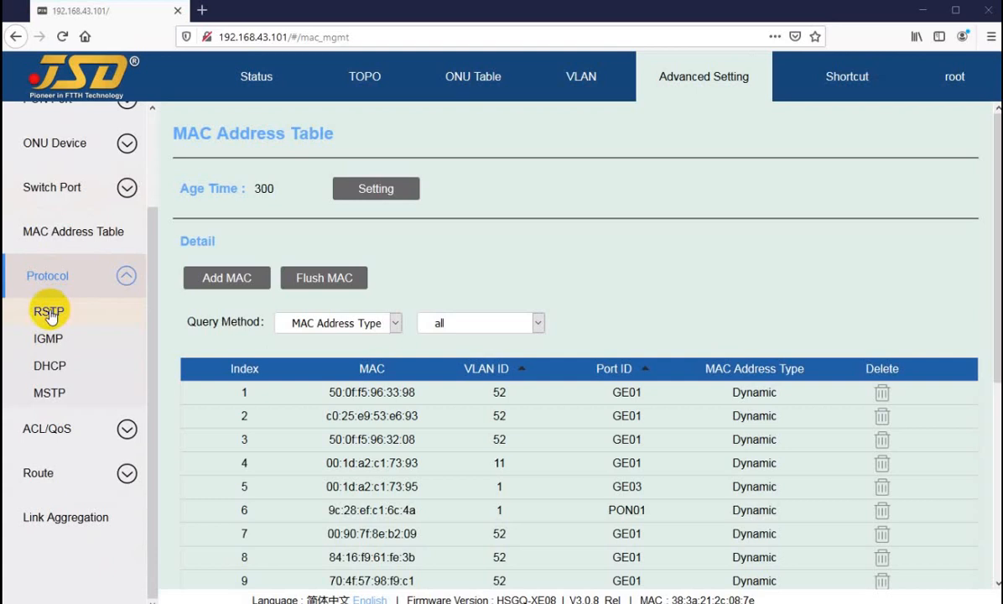
click(48, 312)
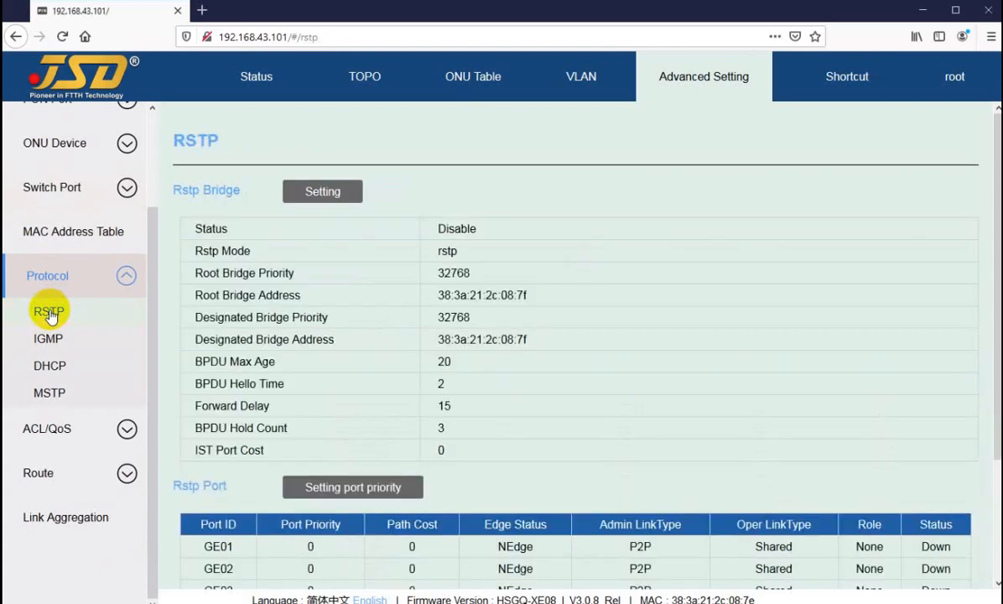
scroll(445, 220, down, 2)
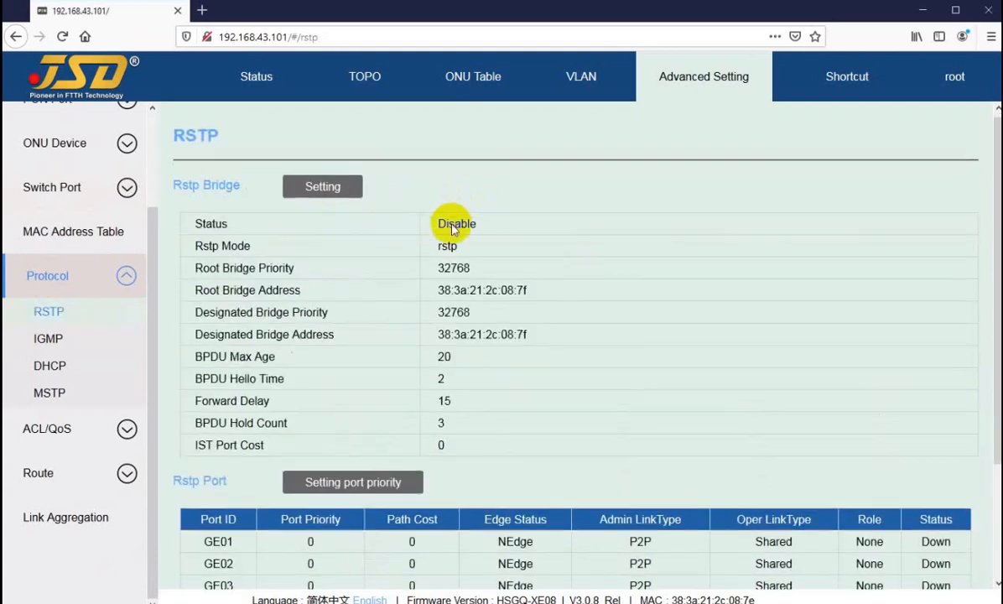
scroll(459, 247, up, 2)
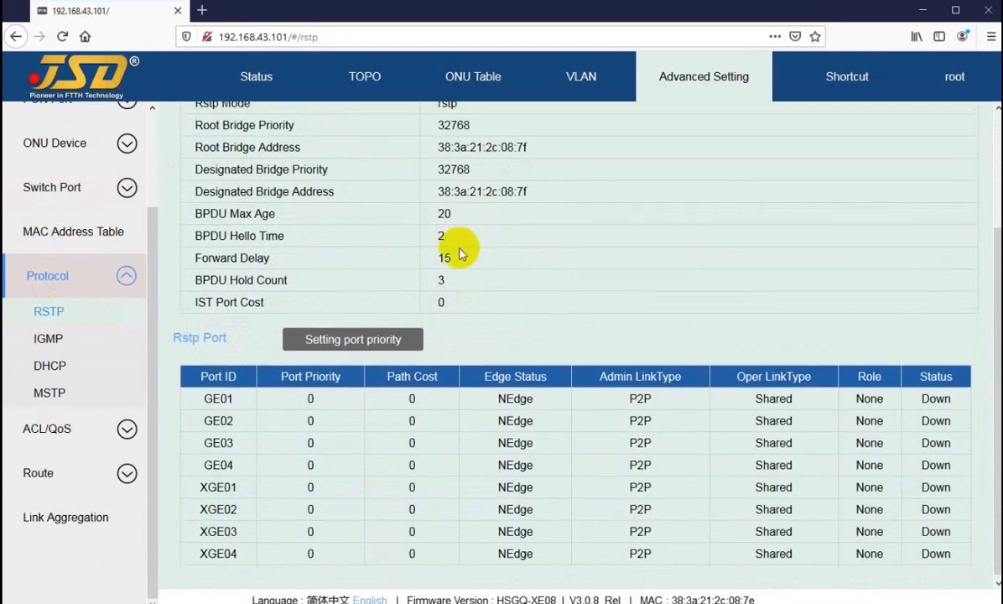
scroll(440, 208, down, 2)
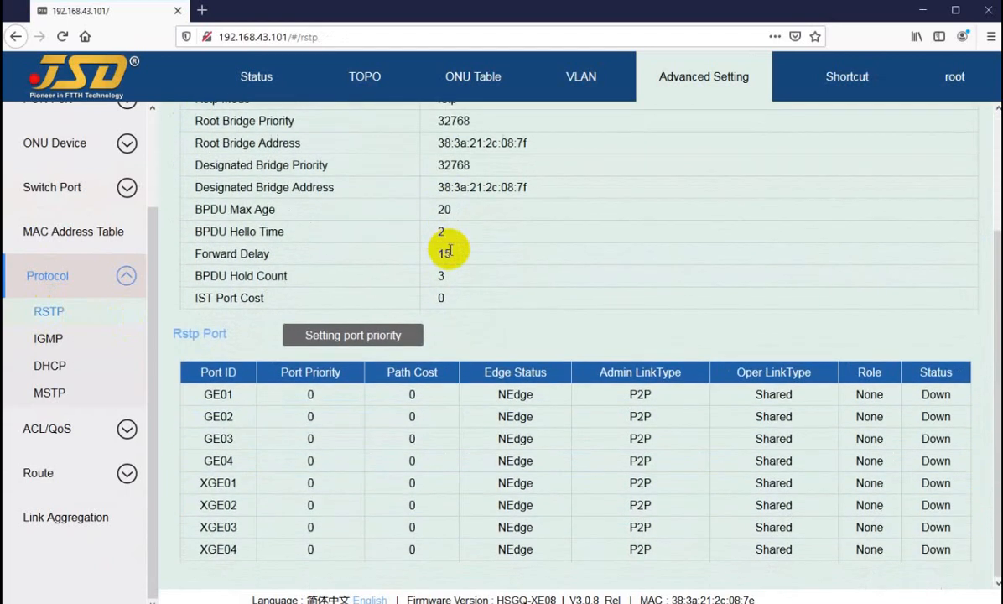
scroll(450, 250, up, 2)
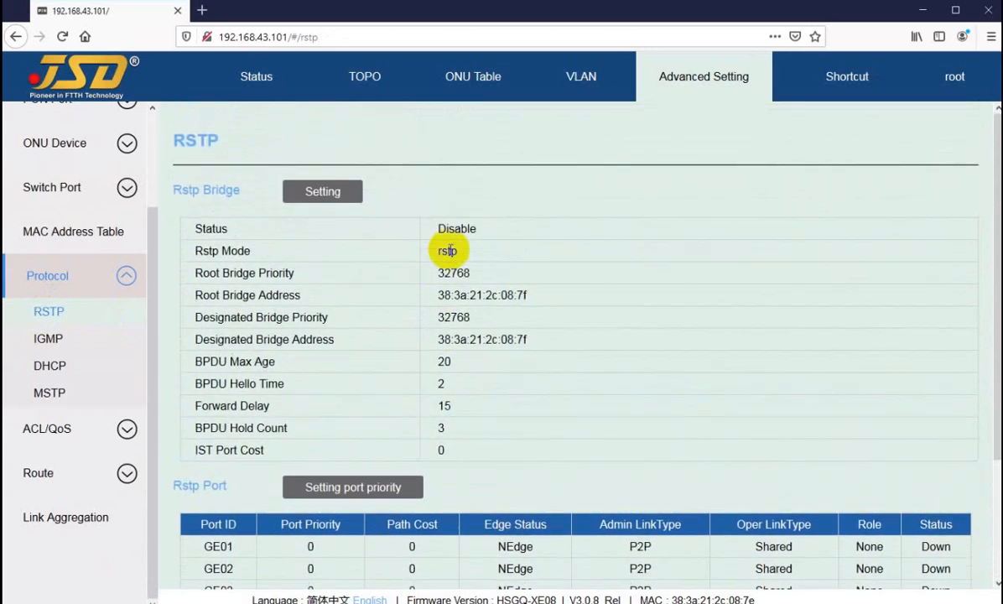
scroll(450, 250, down, 2)
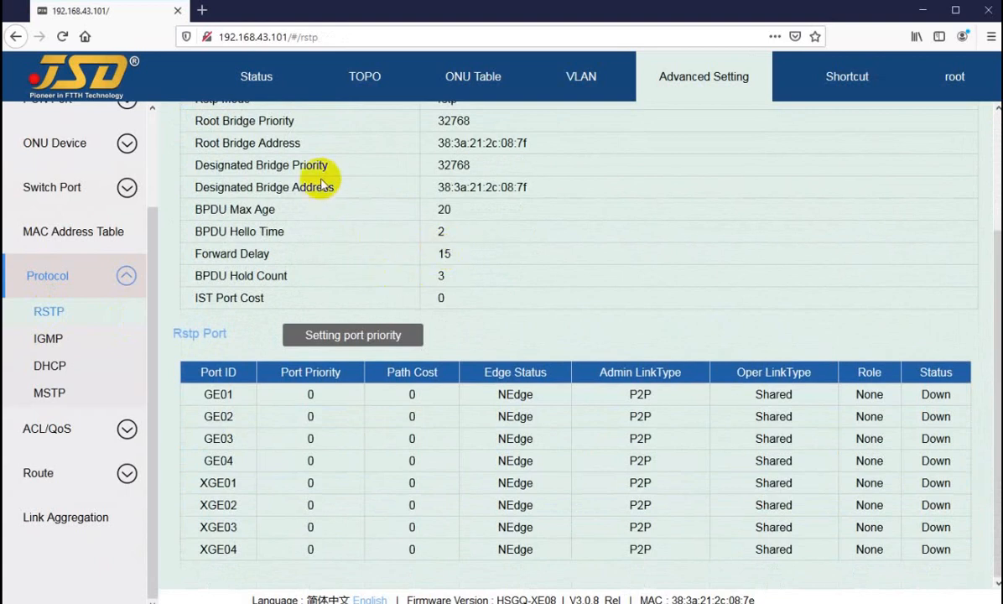
scroll(304, 237, up, 2)
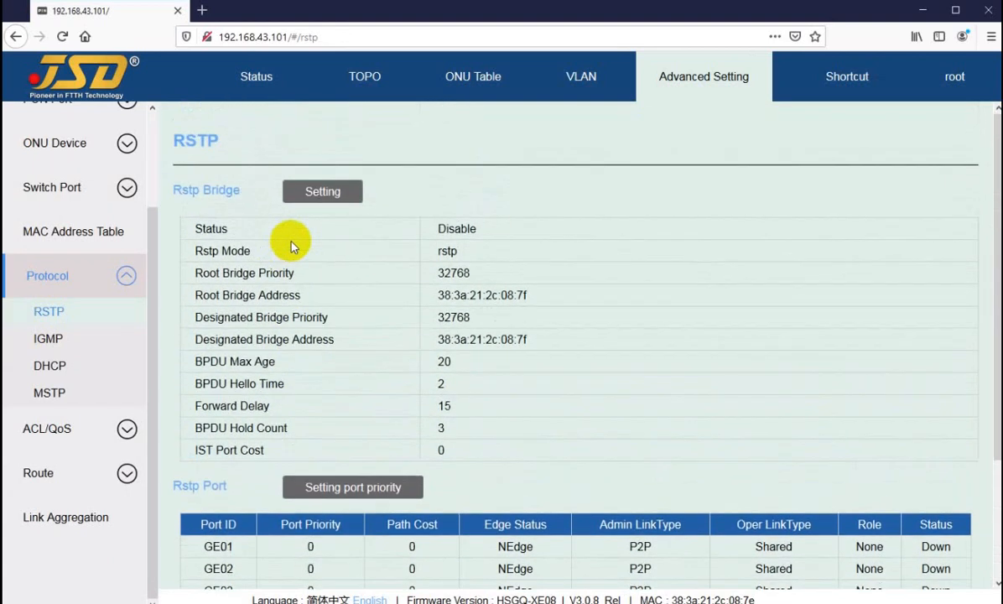
Set the global RSTP status to Enable, keep the mode as rstp, and apply the settings.
click(308, 194)
click(498, 253)
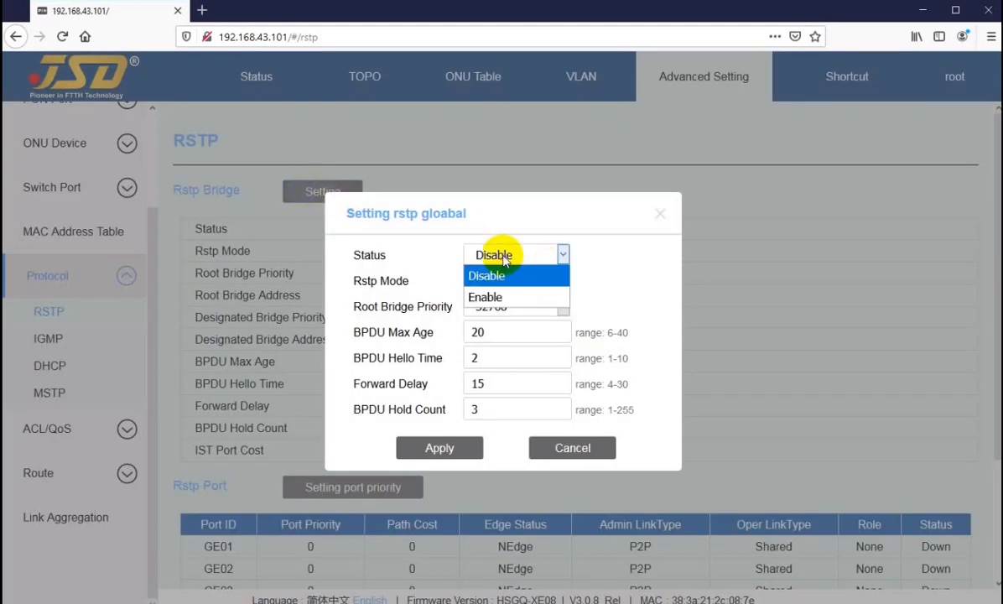
click(494, 297)
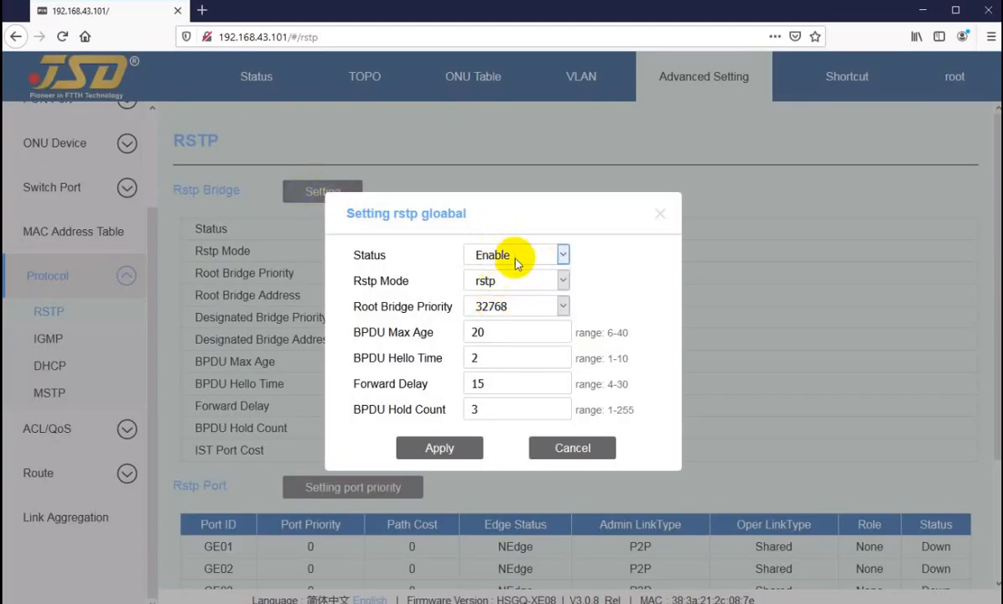
click(509, 283)
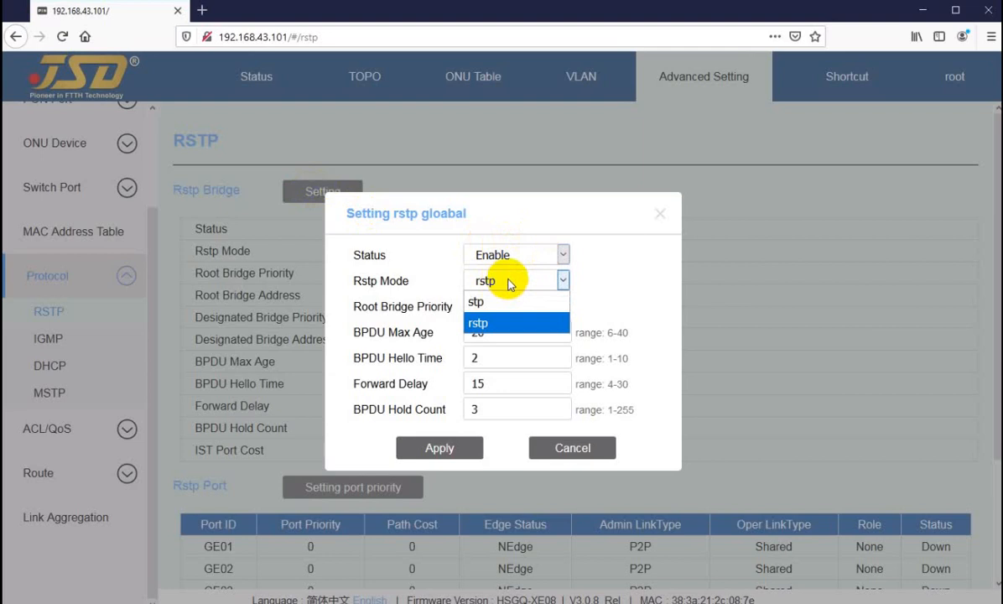
click(591, 281)
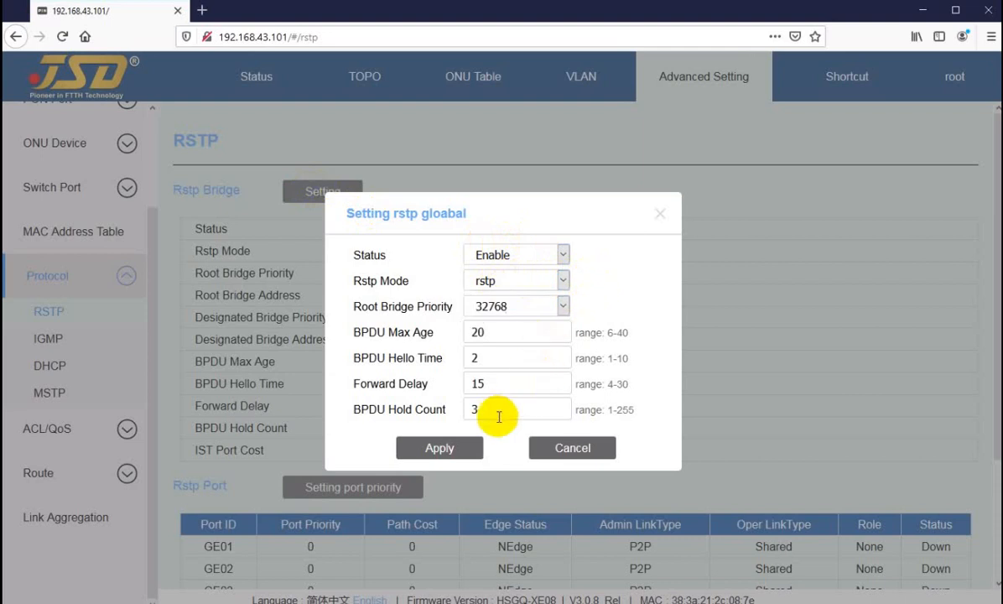
click(420, 451)
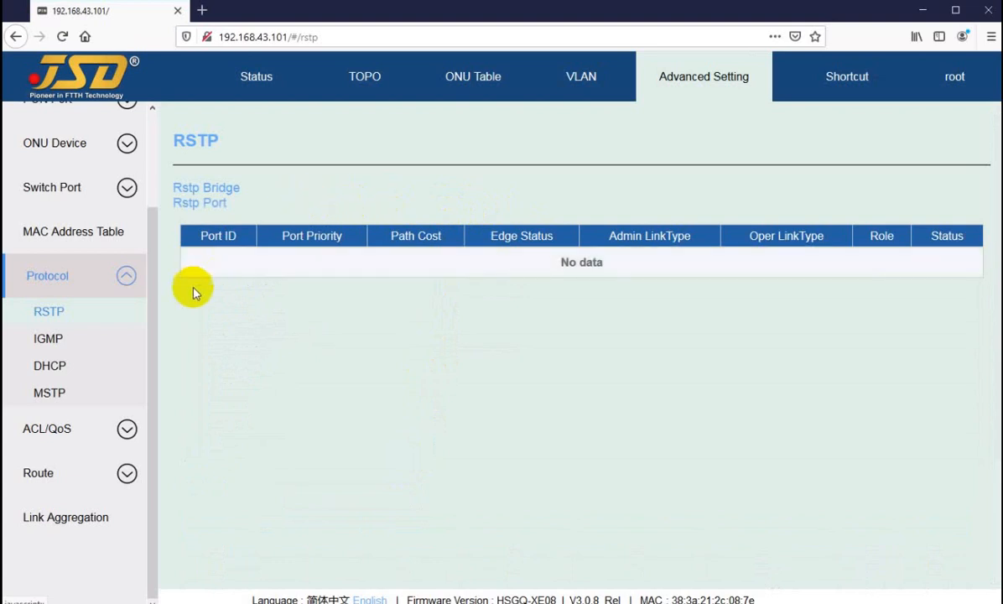
Open the IGMP protocol page and view its Information, Multicast Table and Multicast VLAN sections.
click(47, 338)
click(48, 316)
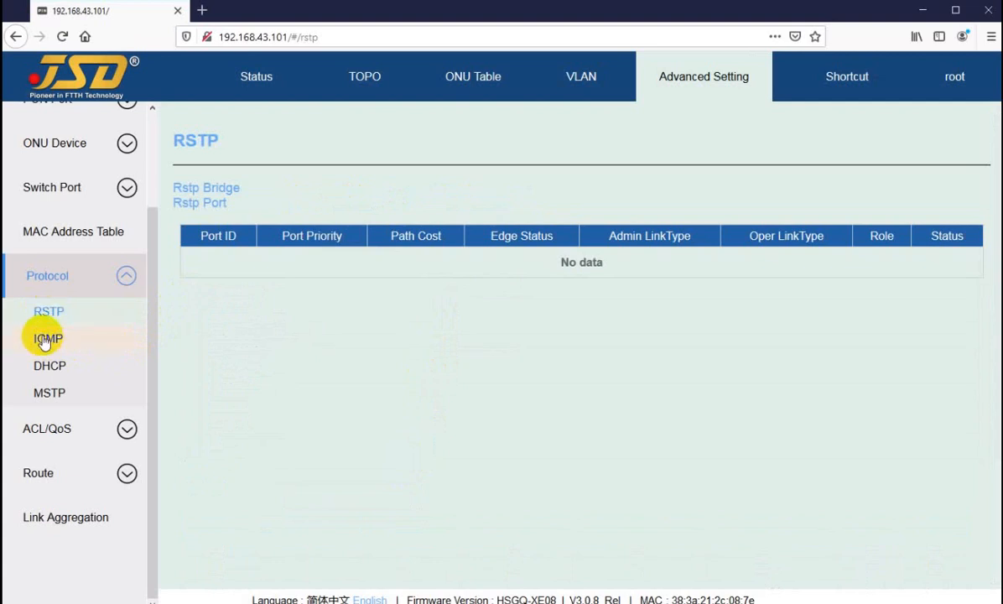
click(47, 338)
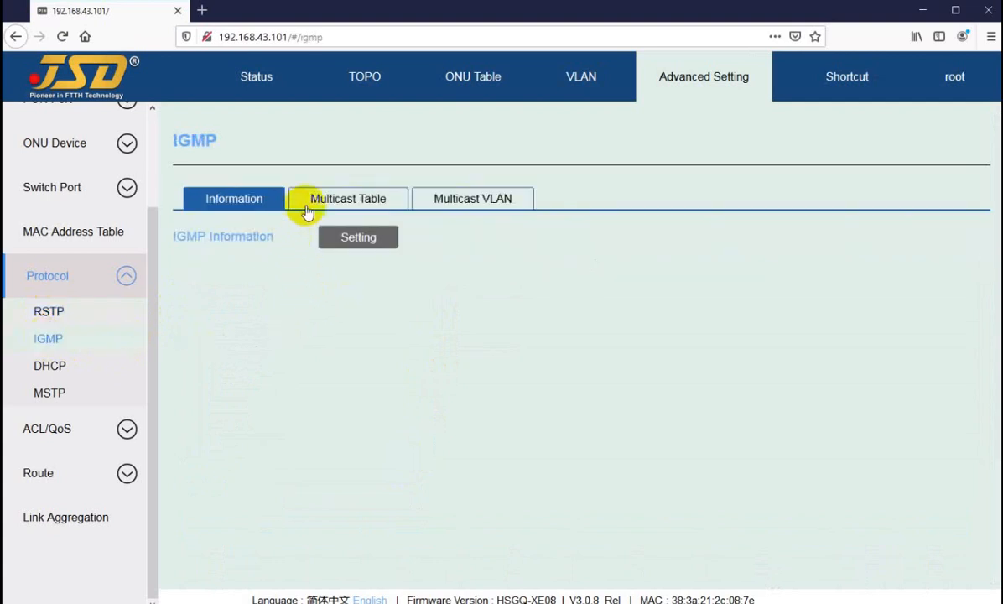
click(339, 208)
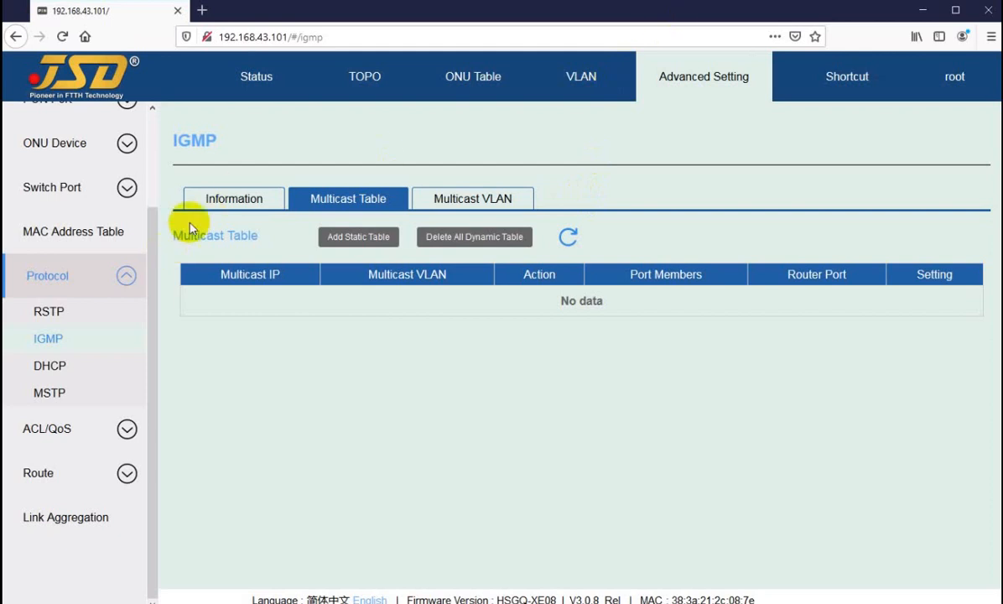
click(234, 199)
click(327, 206)
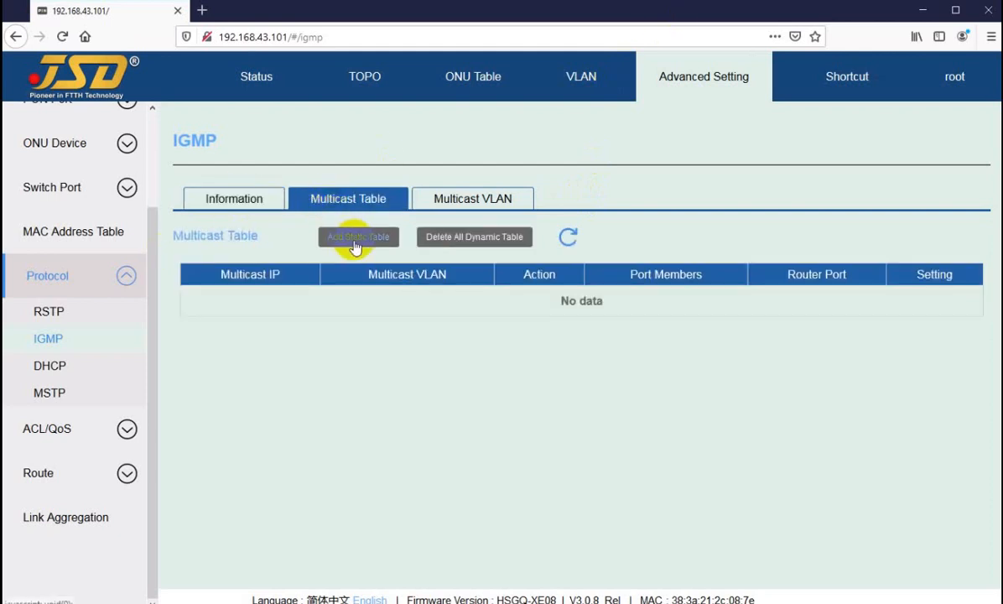
click(465, 197)
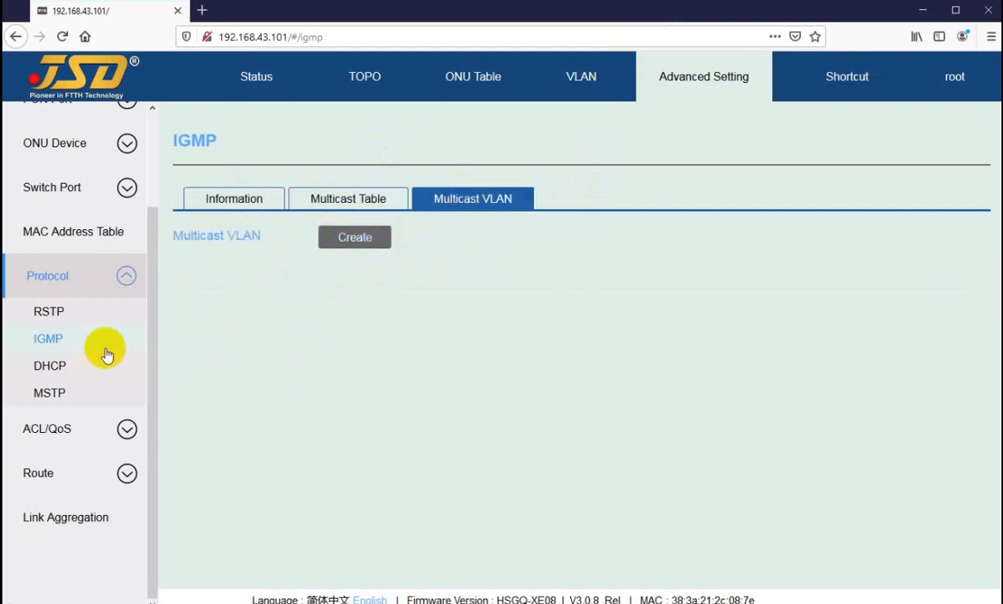
Open the DHCP status settings, try the Enable option, and cancel without applying it.
click(48, 369)
click(347, 192)
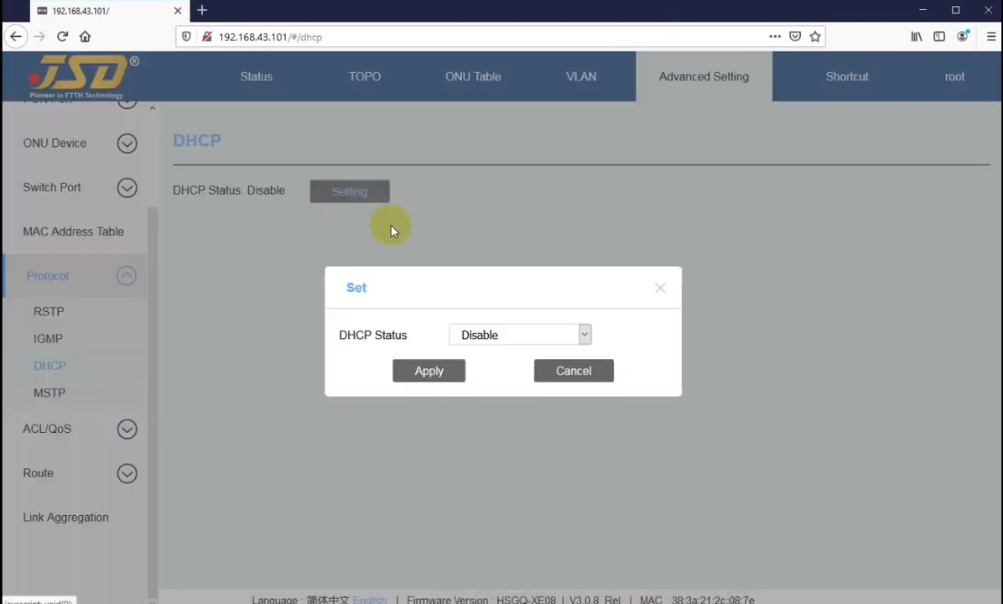
click(492, 339)
click(468, 379)
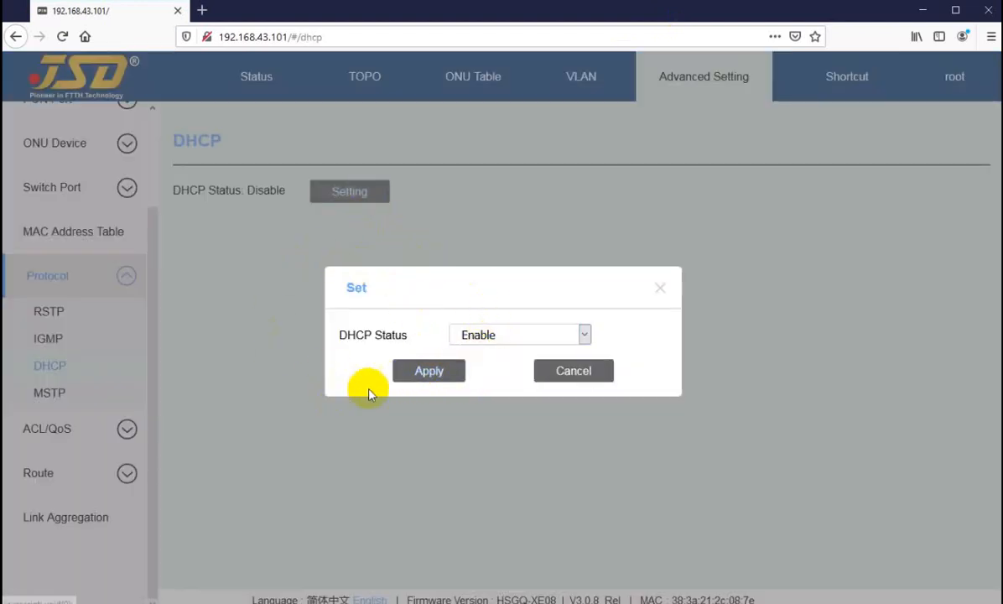
click(569, 374)
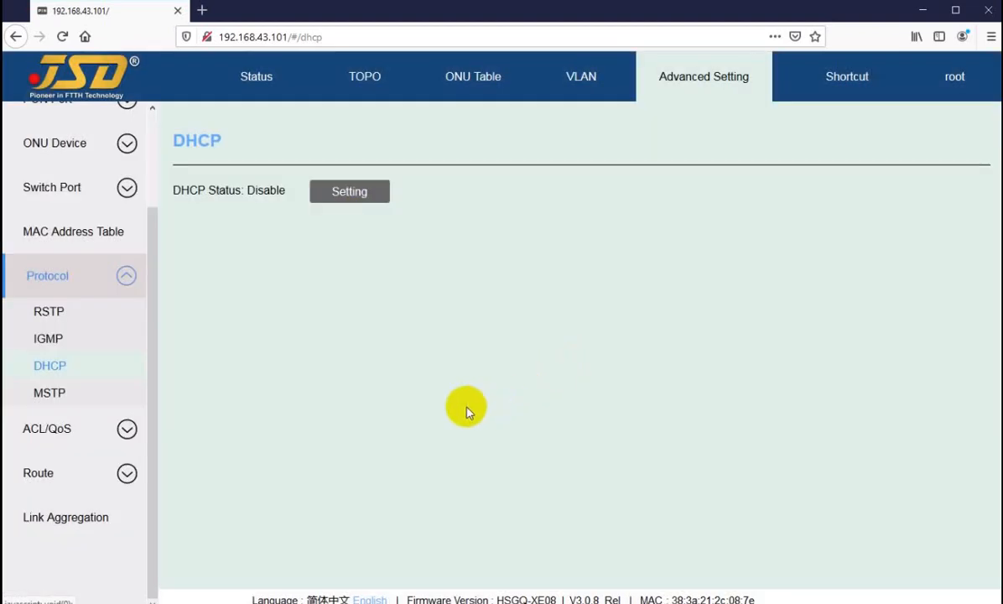
Return to the RSTP page to check the Rstp Bridge section, and try opening the Status and TOPO pages.
click(49, 312)
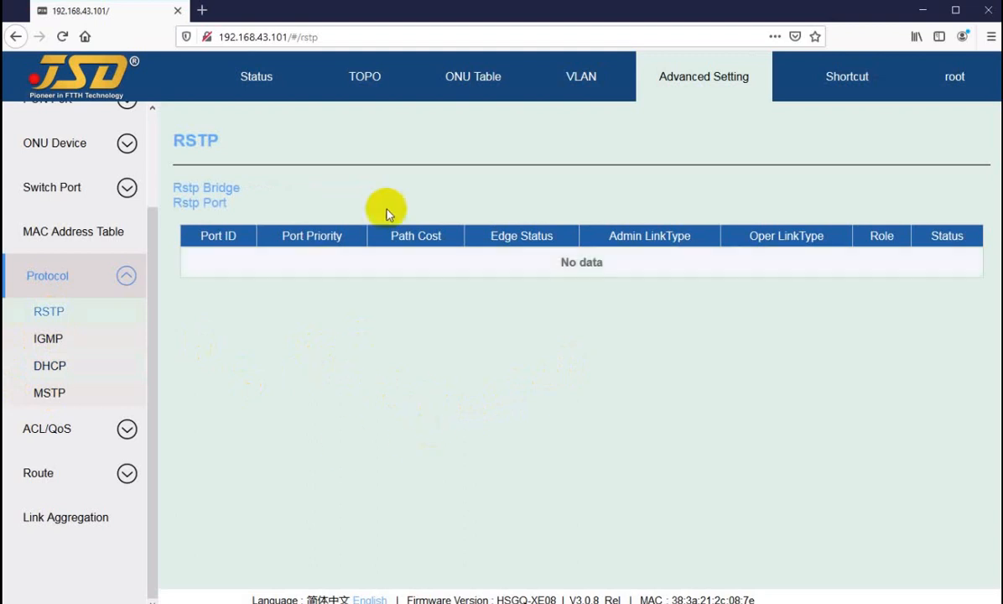
click(364, 191)
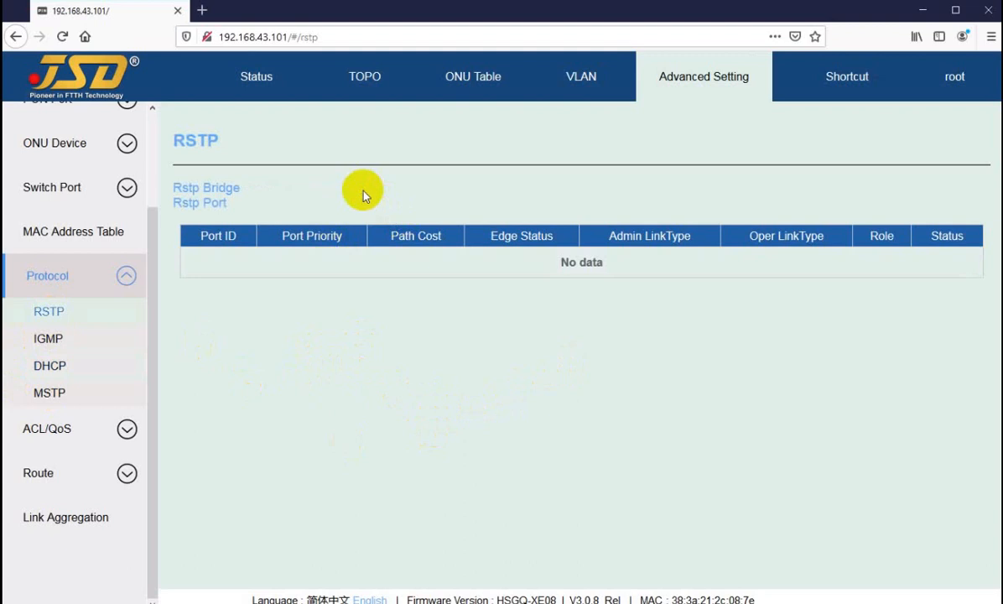
drag(187, 190, 238, 188)
click(291, 198)
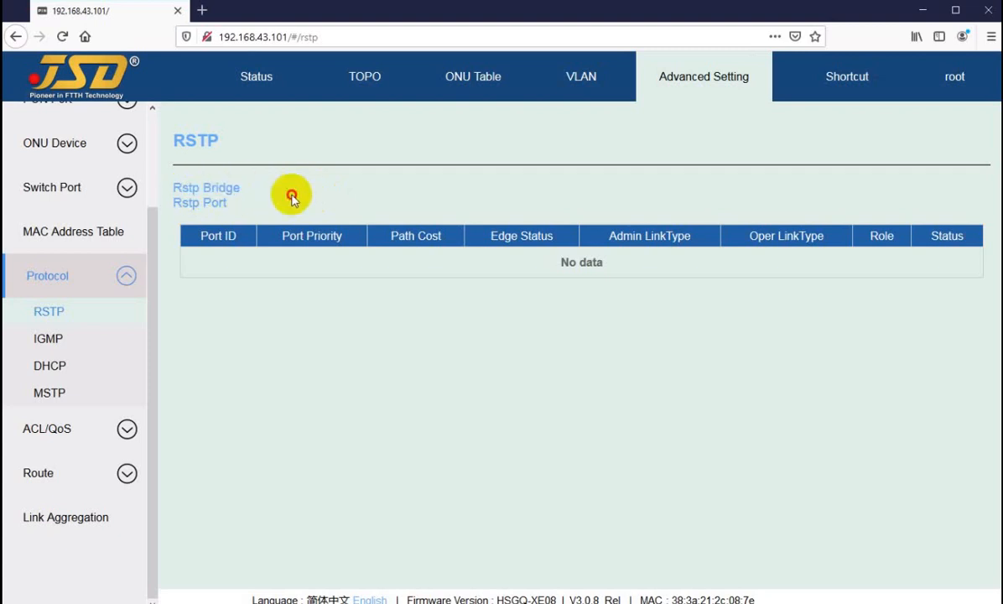
click(248, 78)
click(363, 82)
Log in to the OLT management page again with the saved user name and account password.
click(463, 215)
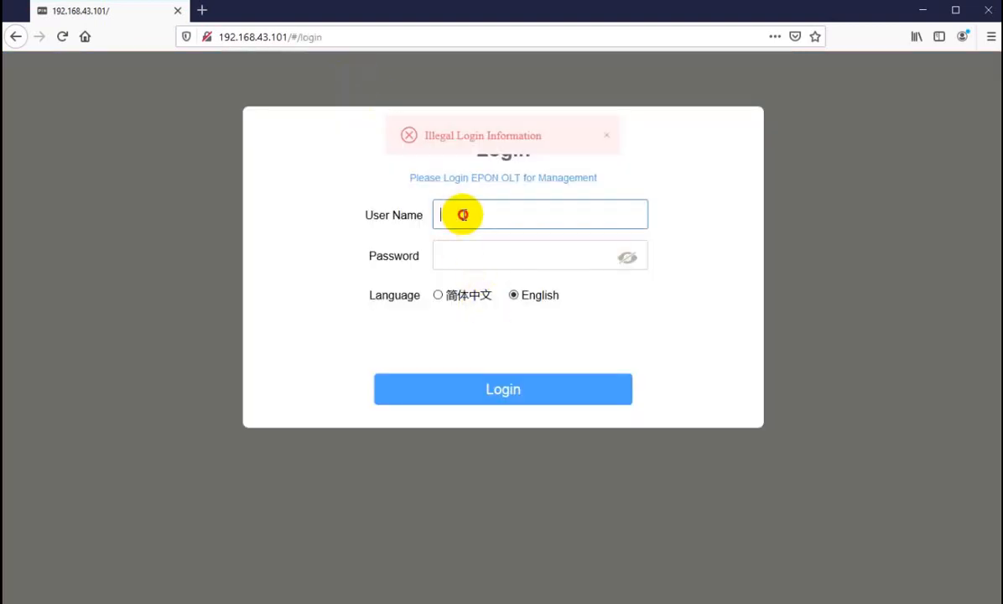
click(459, 270)
click(457, 397)
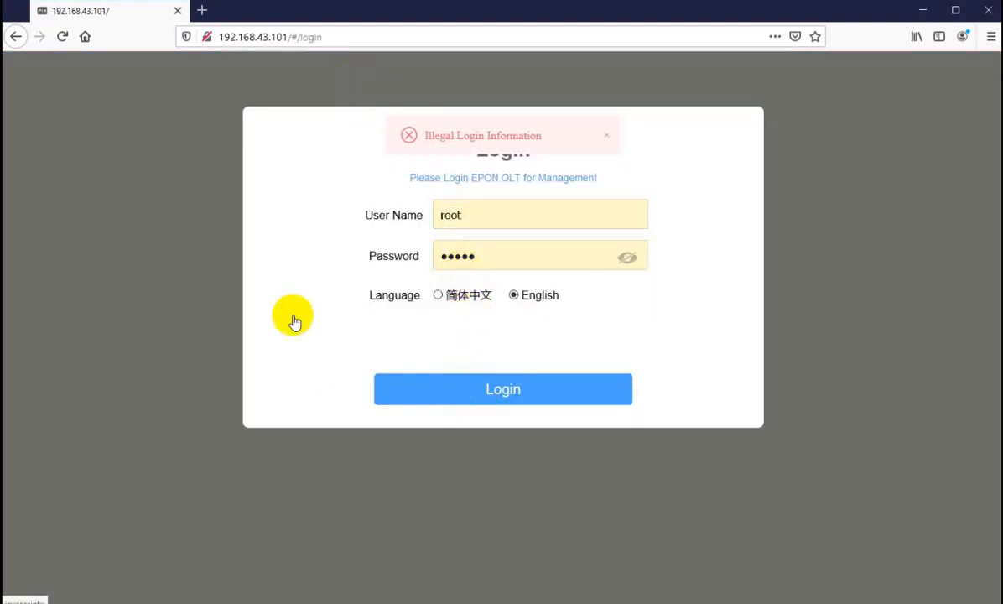
Reopen the RSTP page under the advanced protocol settings and check the Rstp Bridge status.
click(662, 84)
click(65, 299)
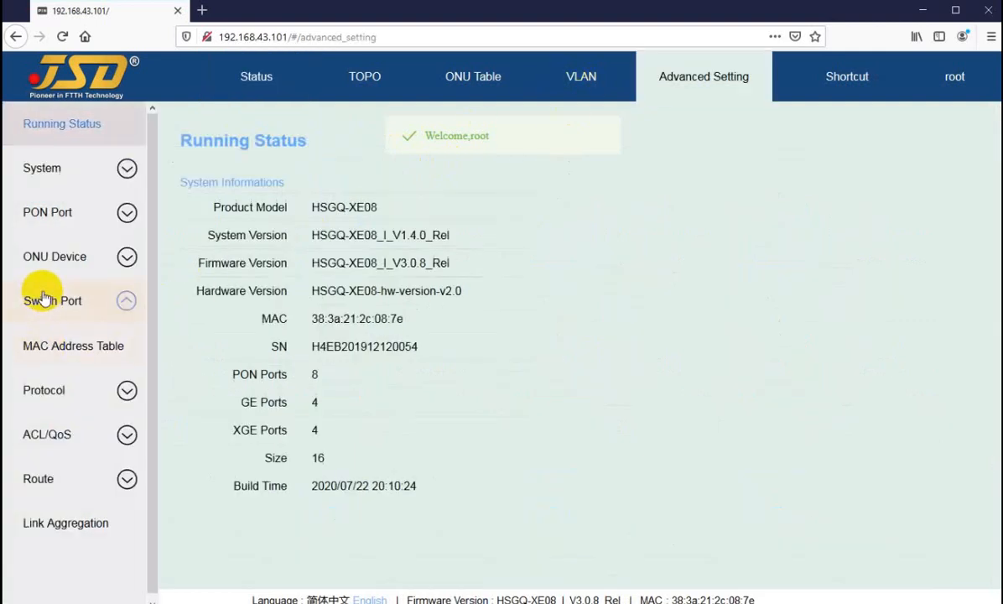
click(46, 564)
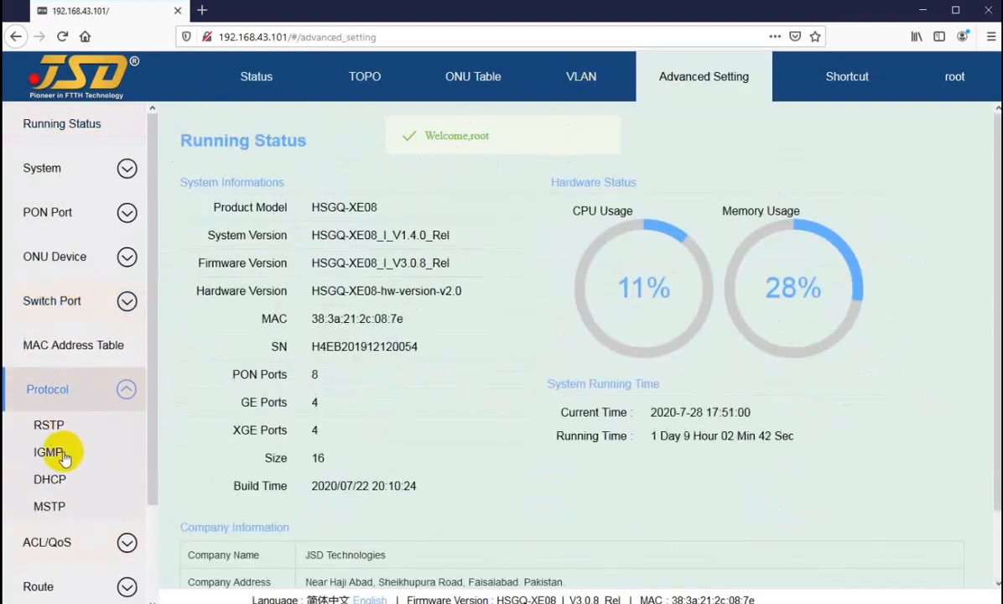
click(88, 428)
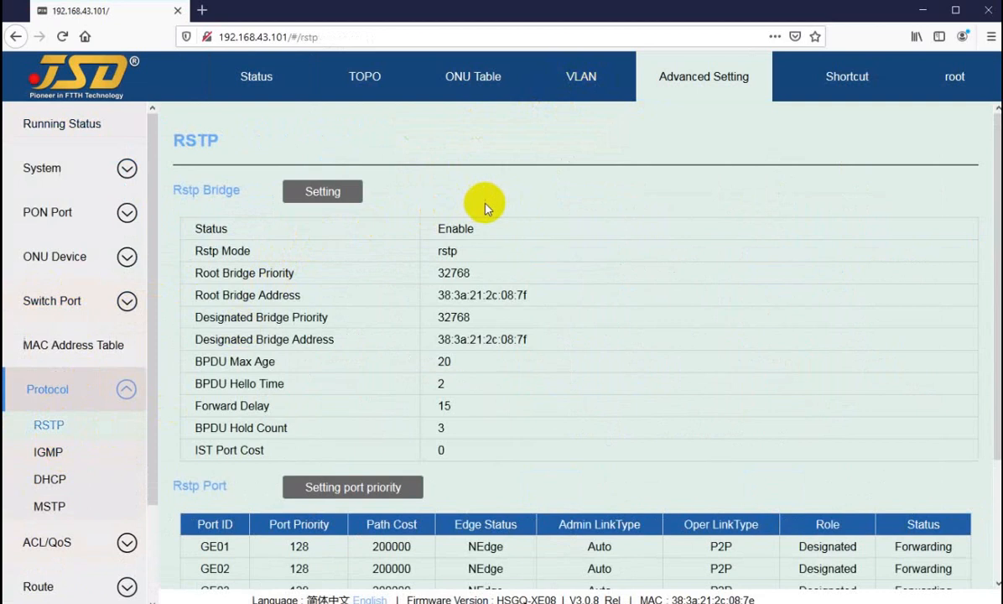
double_click(440, 230)
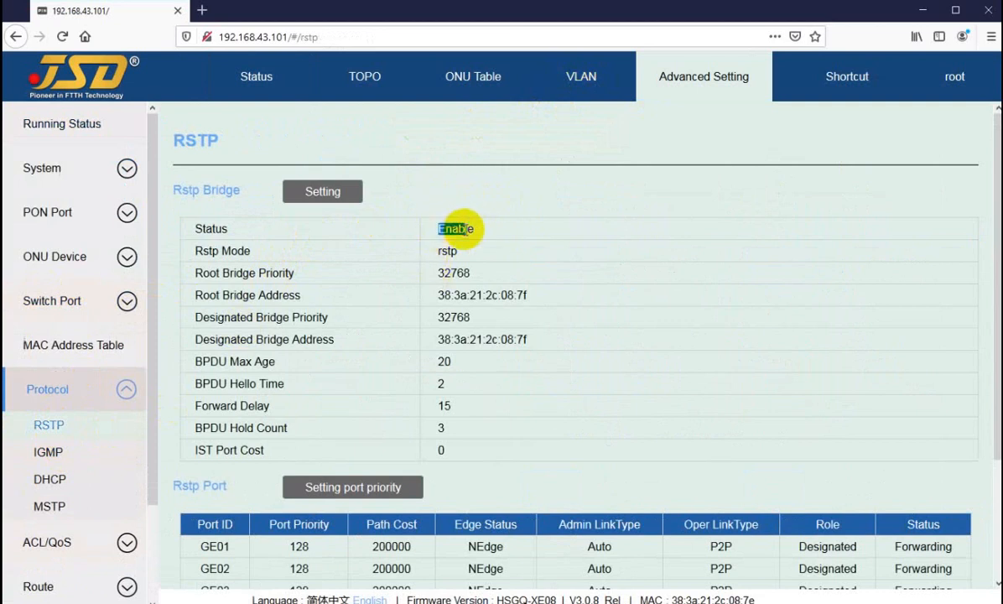
Examine the role and status columns of the Rstp Port table, then view the port priority settings' Edge Status options and cancel.
scroll(588, 331, down, 3)
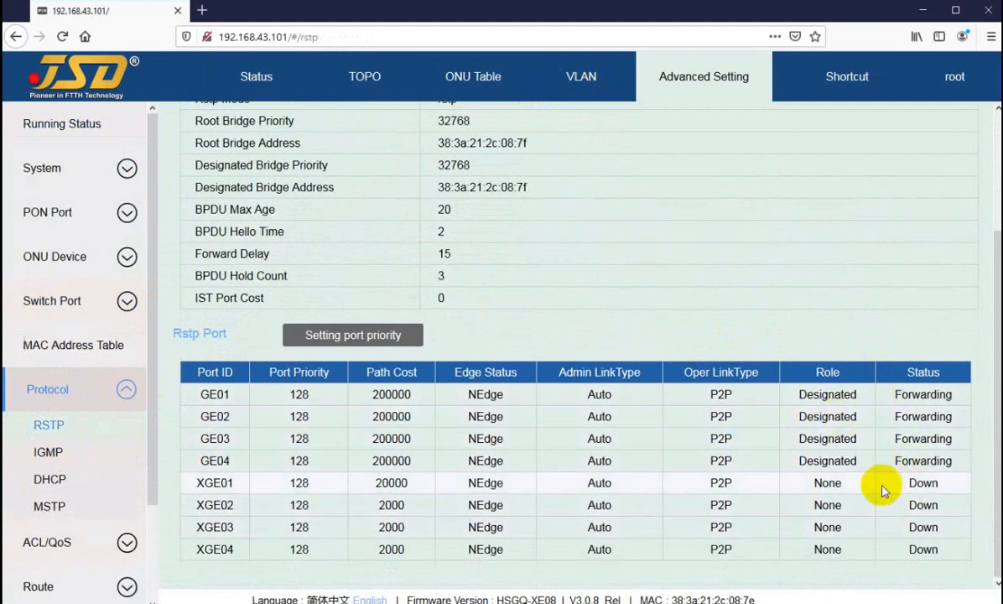
drag(814, 484, 846, 492)
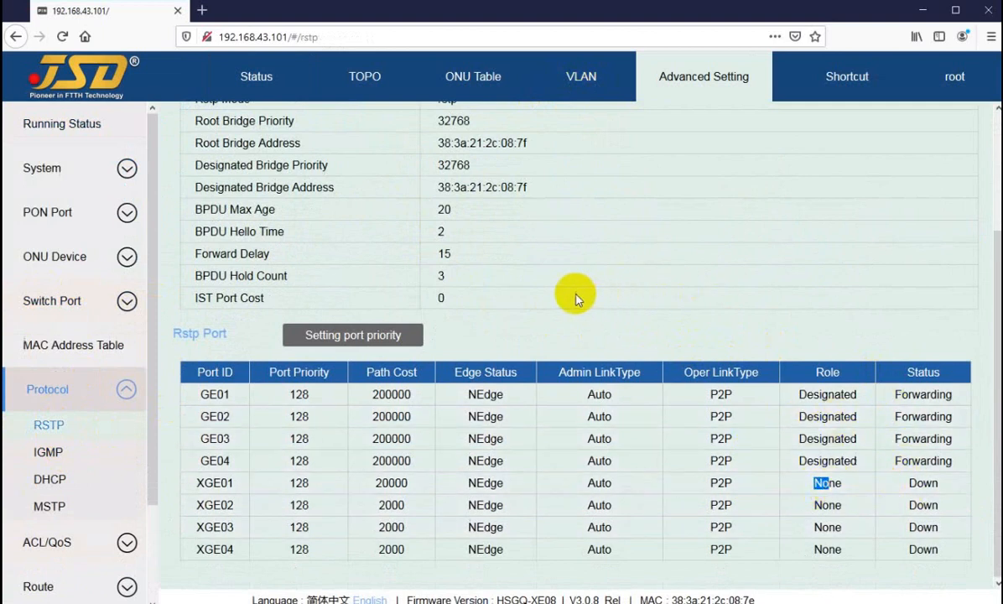
scroll(544, 332, up, 3)
scroll(495, 369, down, 2)
scroll(497, 343, down, 1)
click(319, 334)
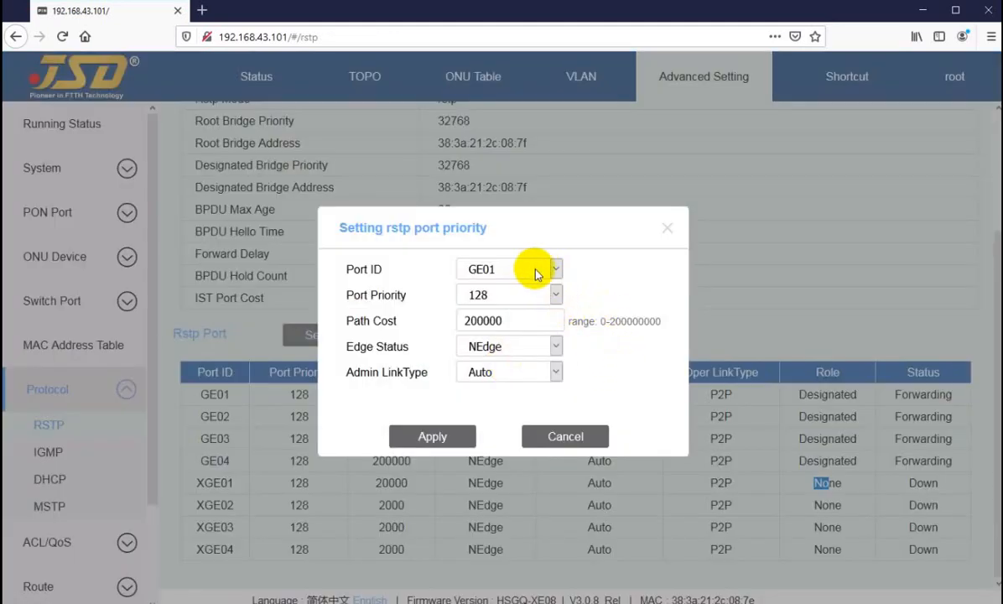
click(514, 349)
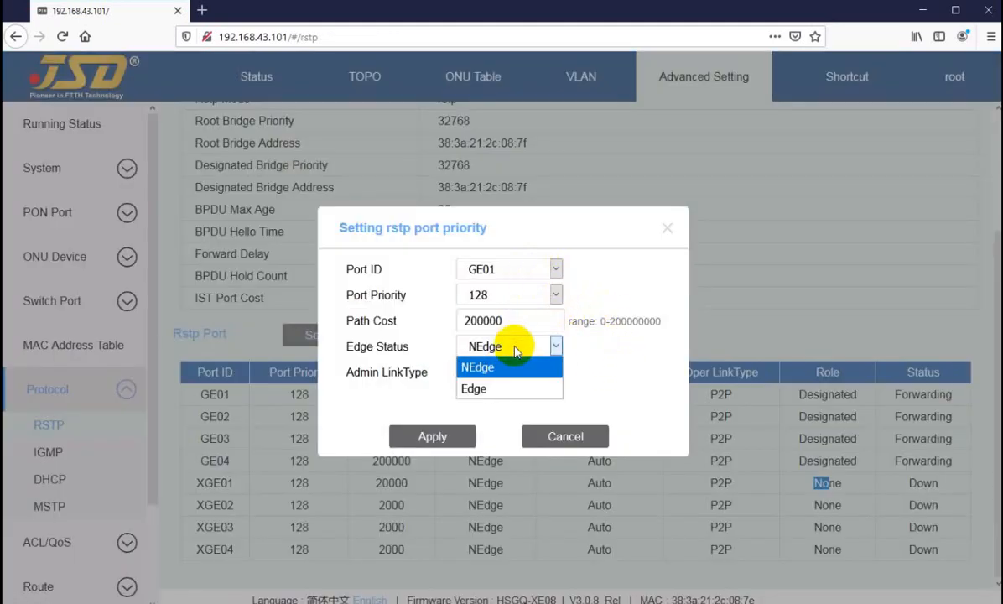
click(593, 365)
click(577, 437)
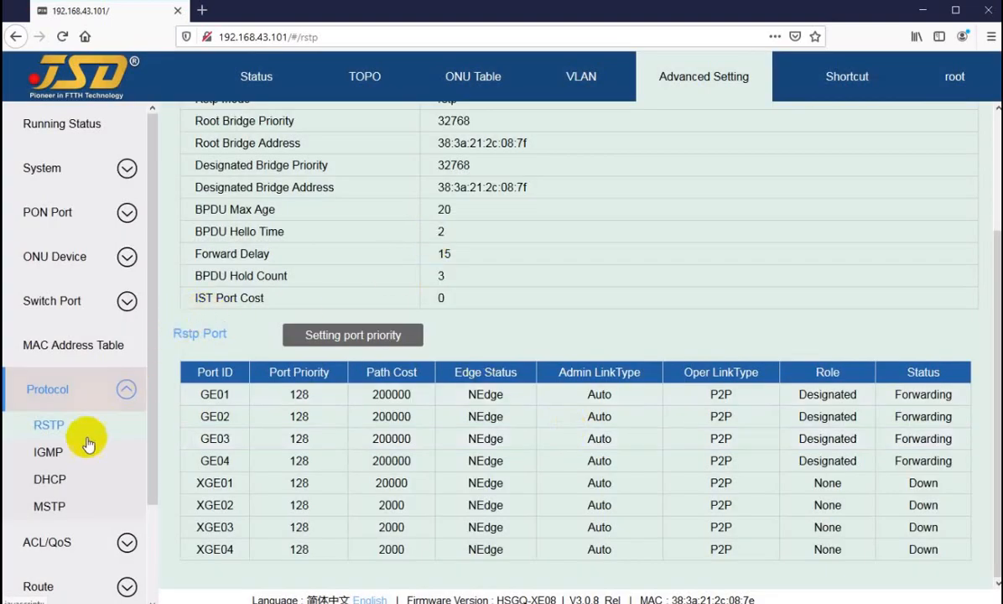
Pass by the IGMP page, then set the DHCP Status to Enable on the DHCP page and apply it.
click(47, 452)
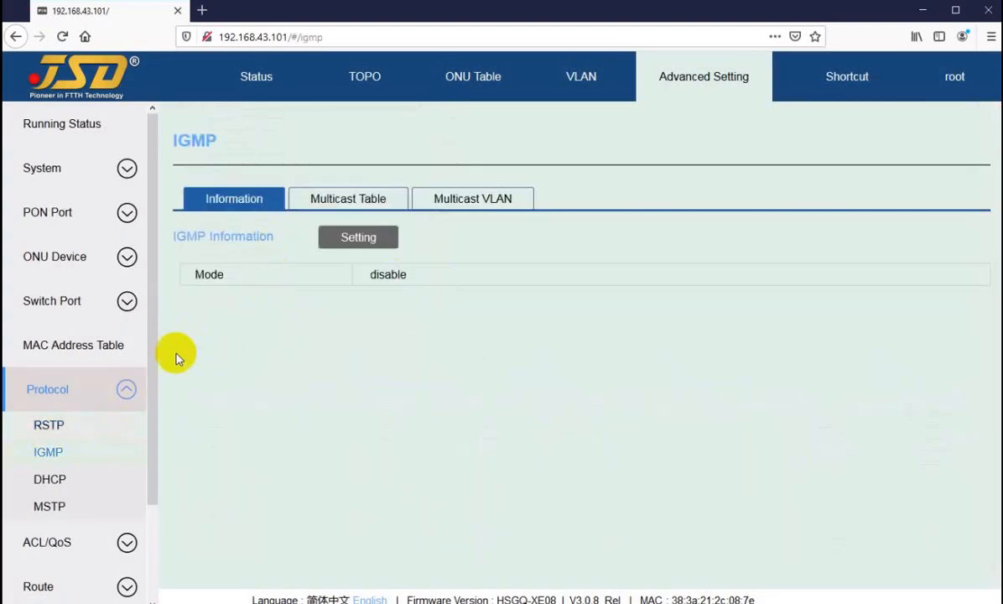
click(48, 480)
click(344, 192)
click(478, 335)
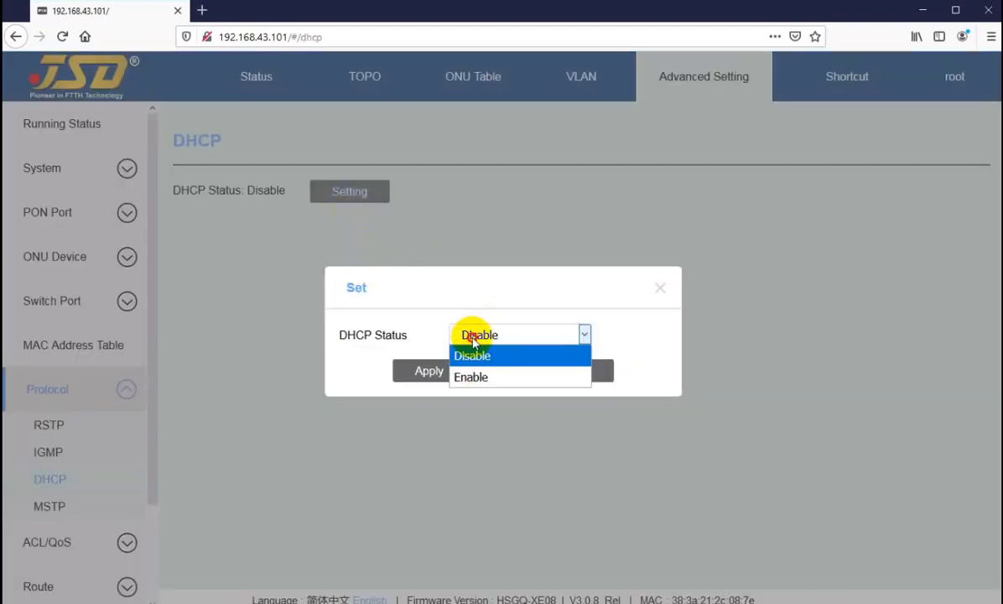
click(472, 380)
click(431, 371)
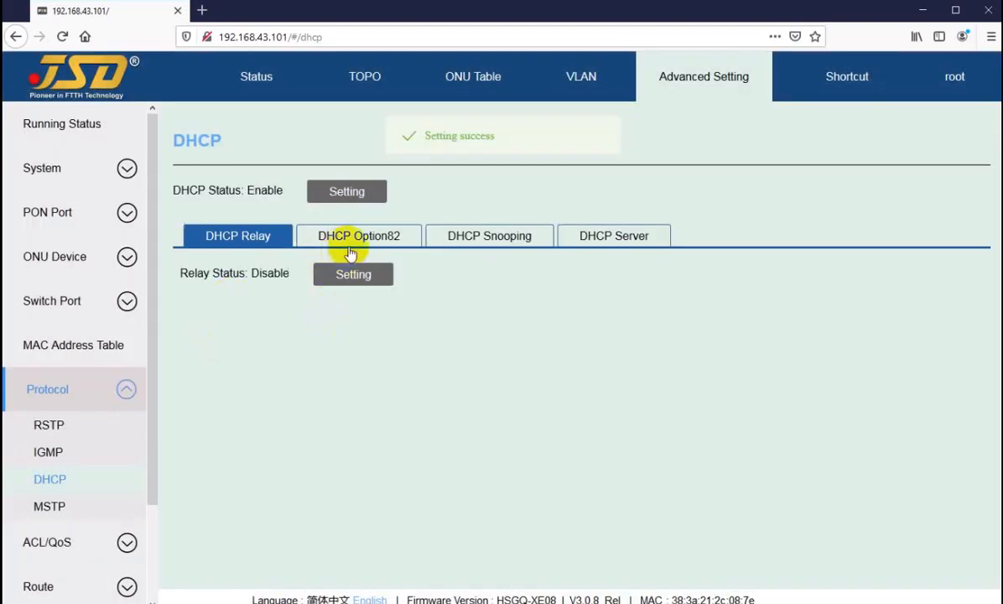
View the DHCP Option82, Snooping and Server sections, then check the status on the MSTP page.
click(354, 239)
click(478, 239)
click(587, 238)
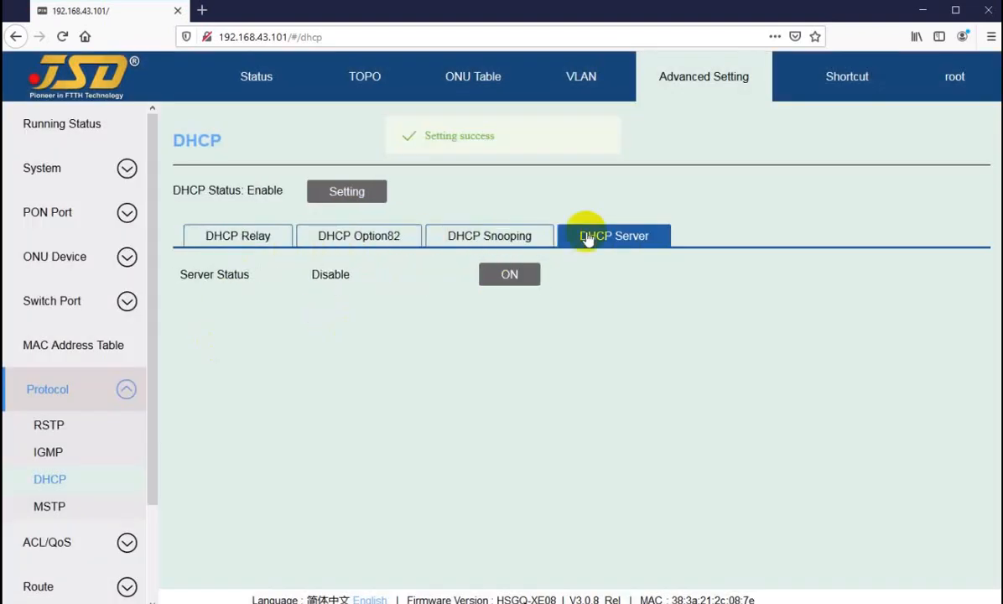
click(49, 506)
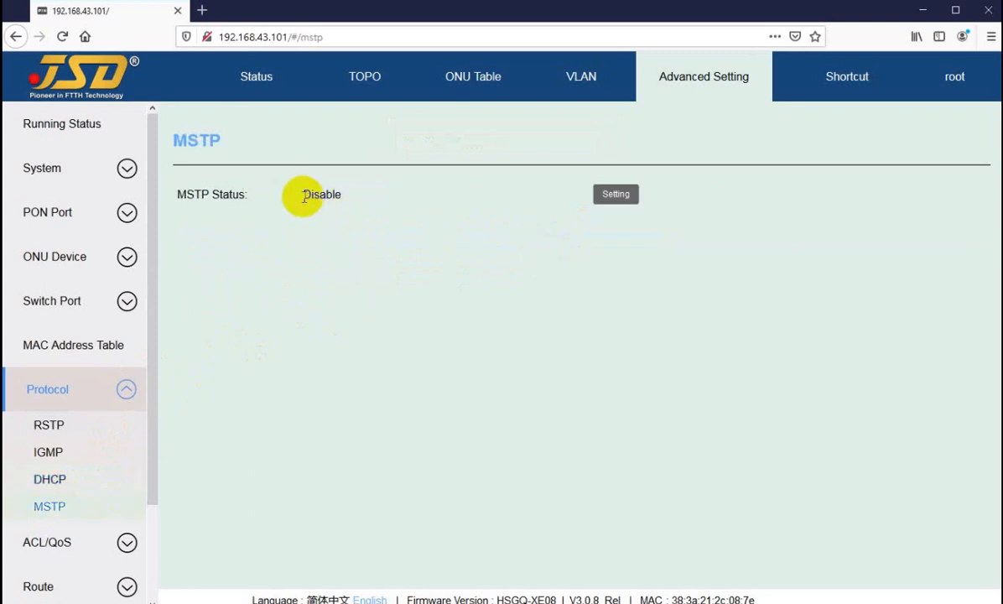
drag(301, 194, 325, 194)
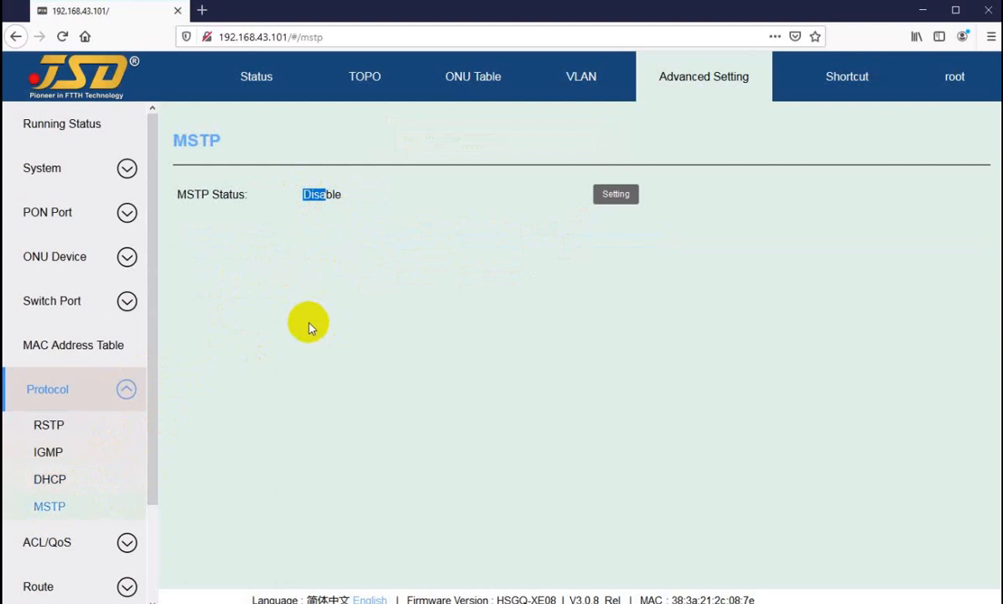
Set the global RSTP status to Disable, apply it, and check the Rstp Port table.
click(48, 424)
click(324, 190)
click(508, 264)
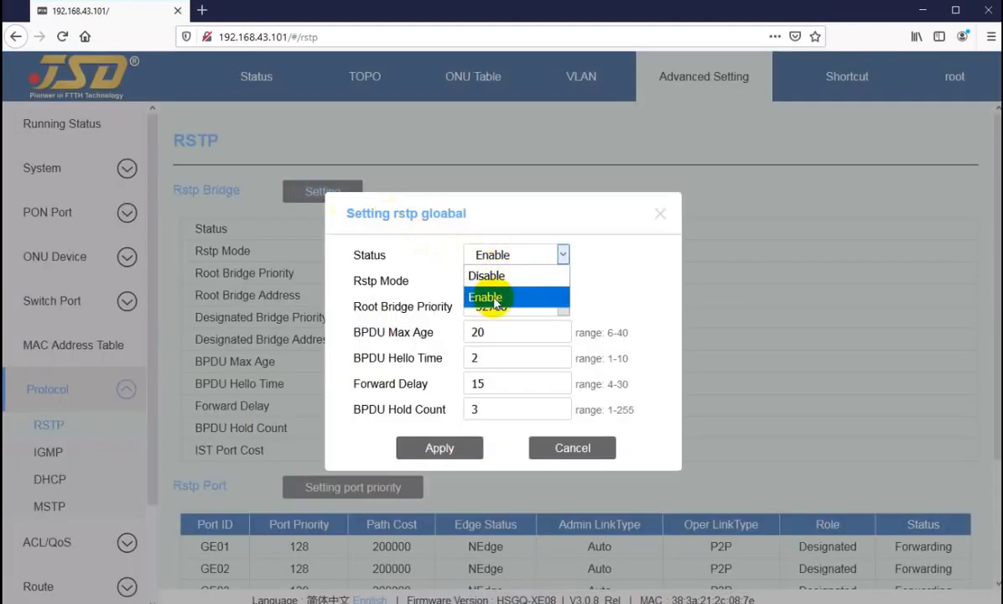
click(499, 274)
click(426, 451)
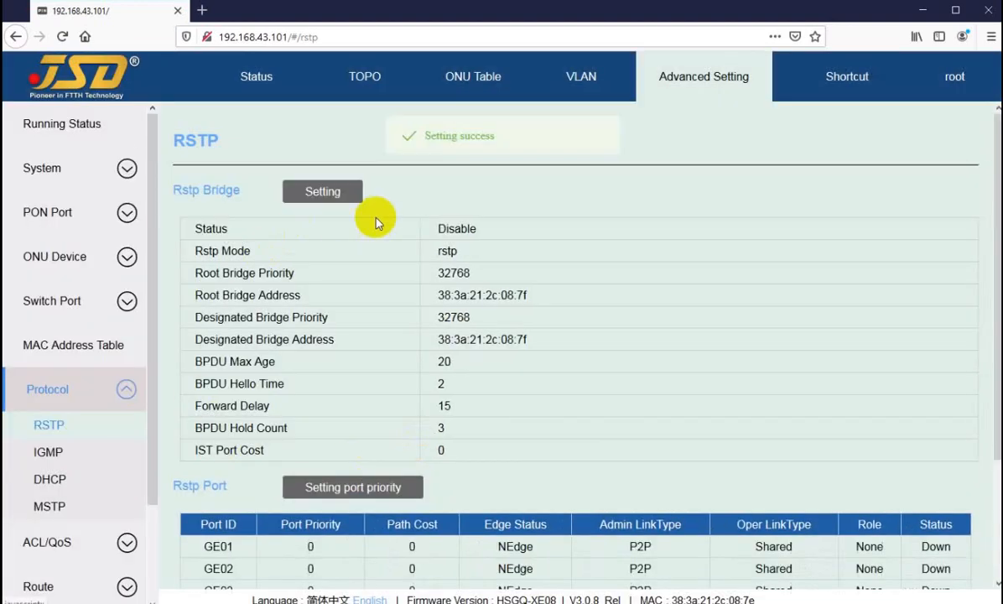
scroll(411, 323, down, 3)
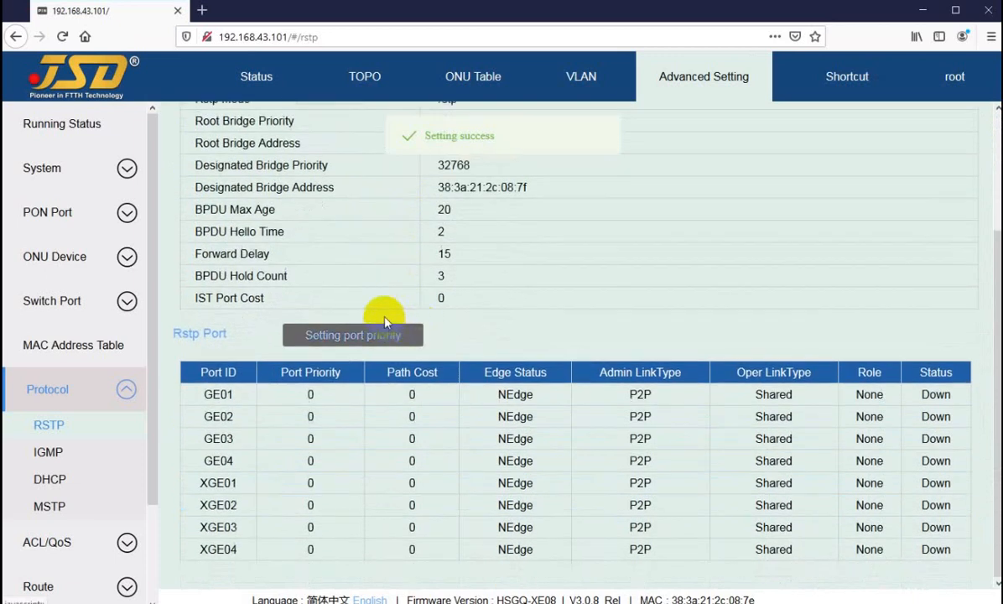
scroll(395, 319, up, 3)
Revisit the MSTP page, then inspect the ACL/QoS Timerange add form with the Absolute type and cancel without adding.
click(52, 506)
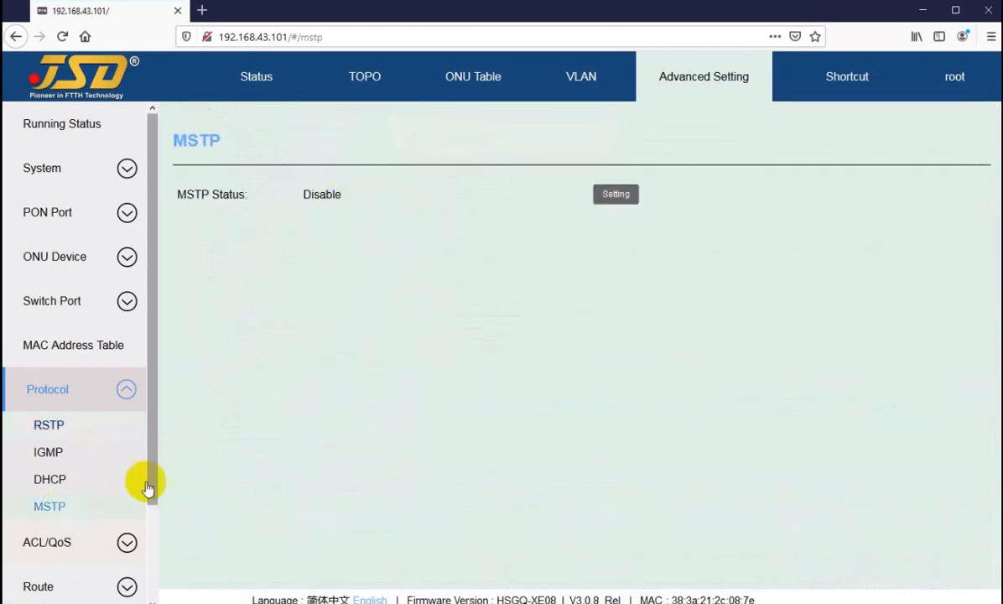
click(74, 542)
scroll(100, 336, down, 3)
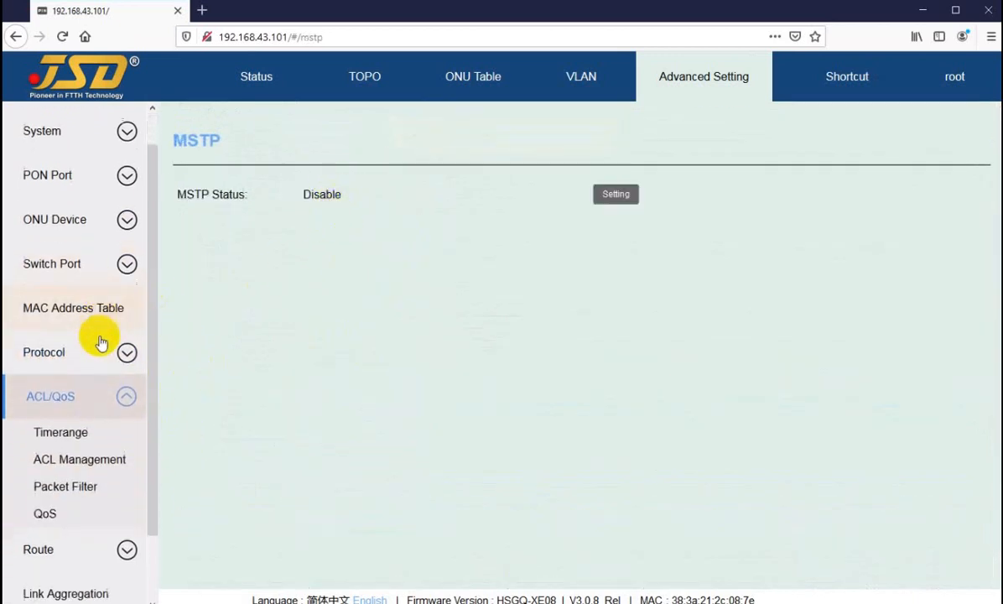
click(62, 358)
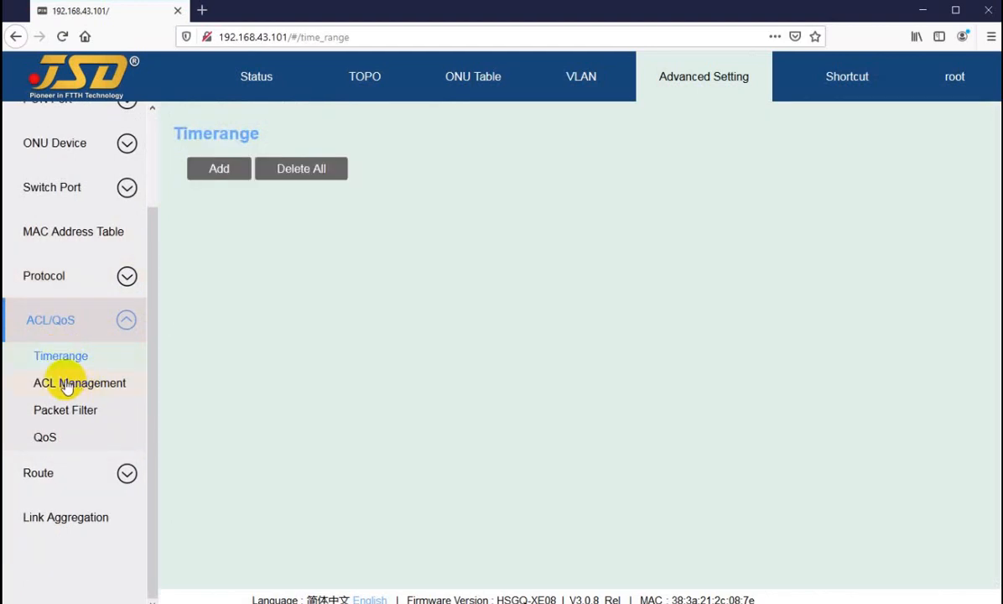
click(211, 171)
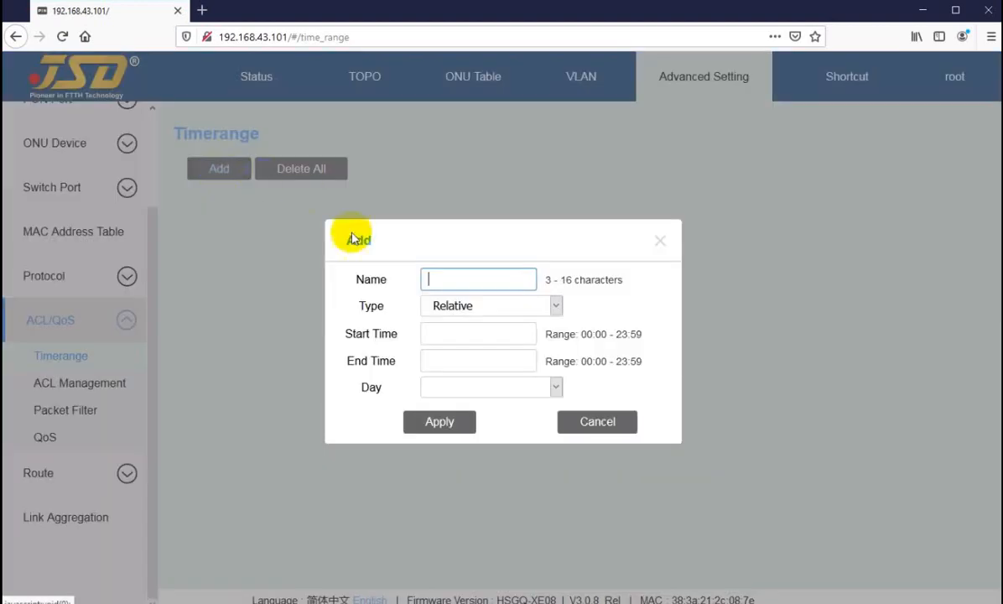
click(475, 309)
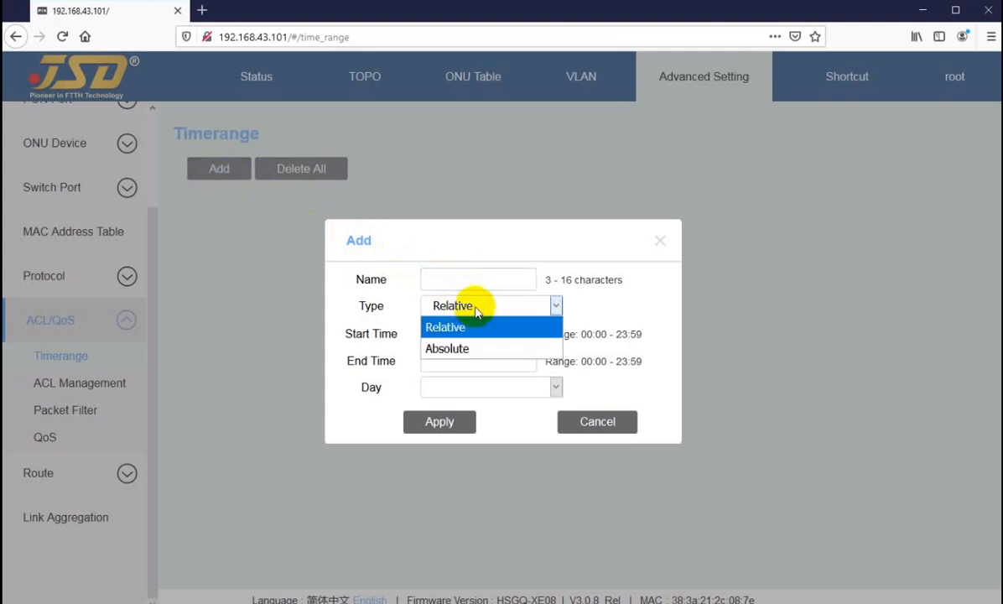
click(458, 348)
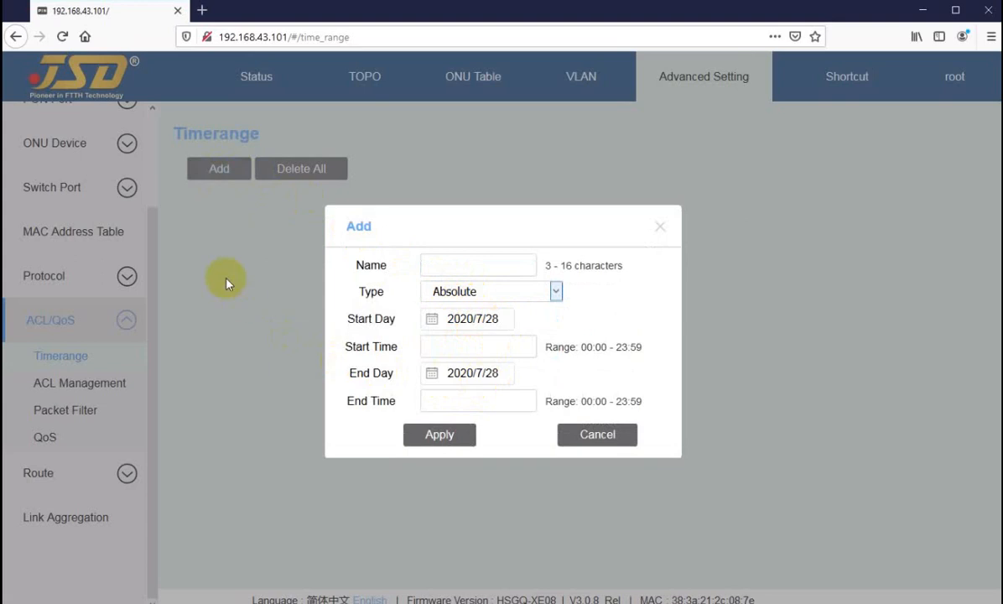
click(593, 440)
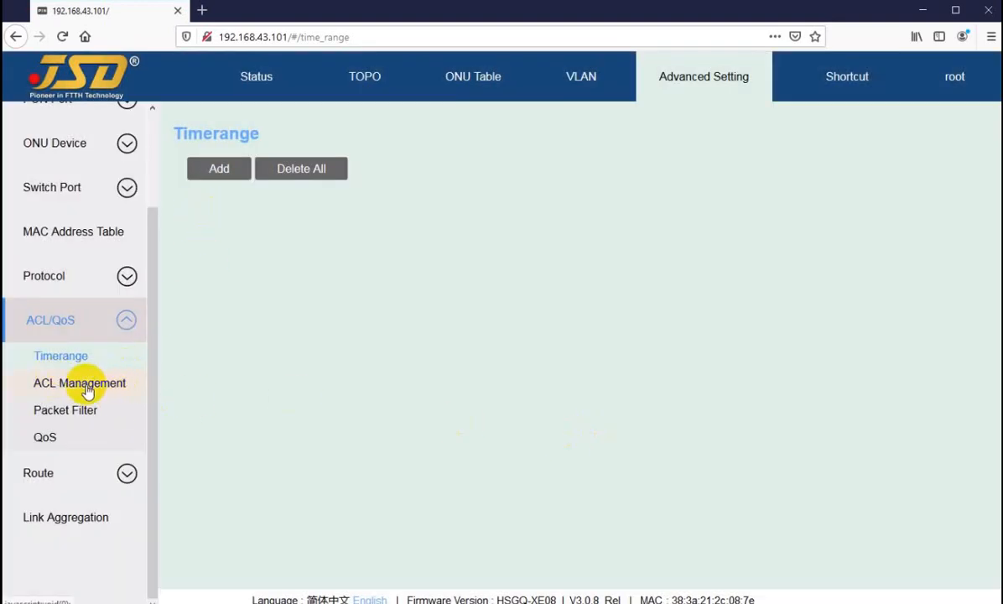
Inspect the Add ACL form in ACL Management, try the Advanced ACL type, and cancel without adding.
click(126, 379)
click(224, 175)
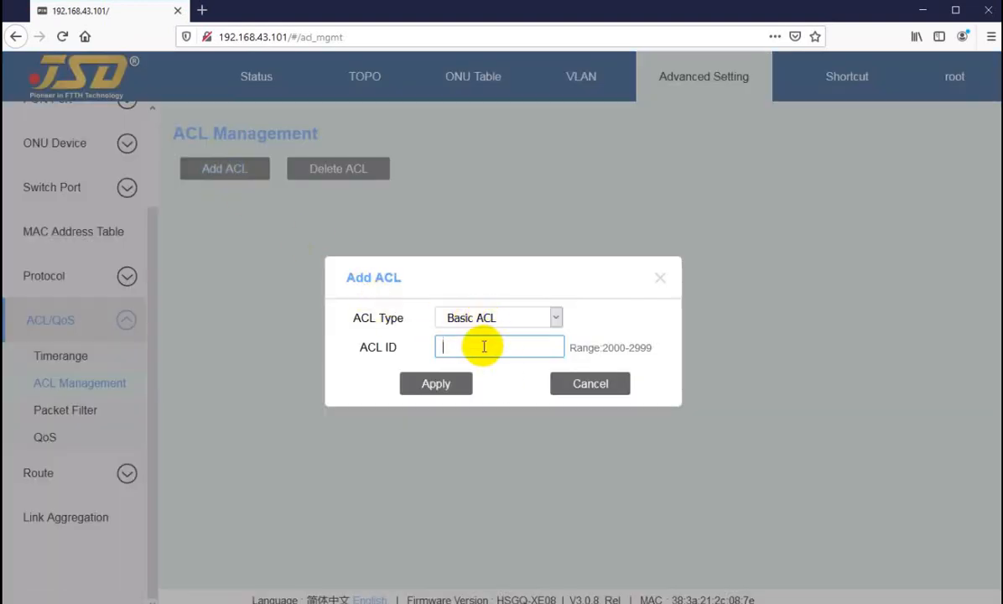
click(497, 318)
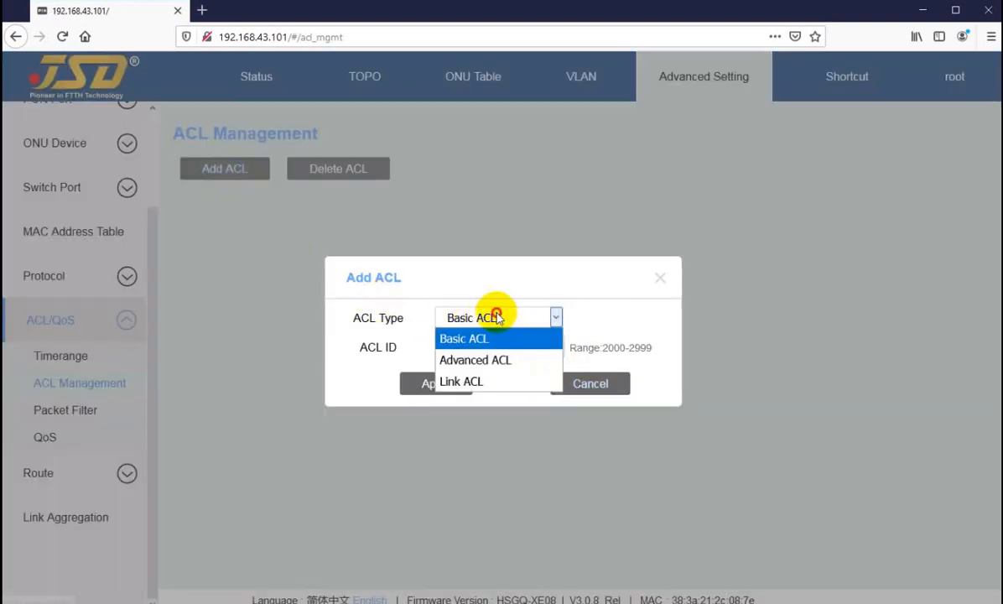
click(498, 359)
click(566, 385)
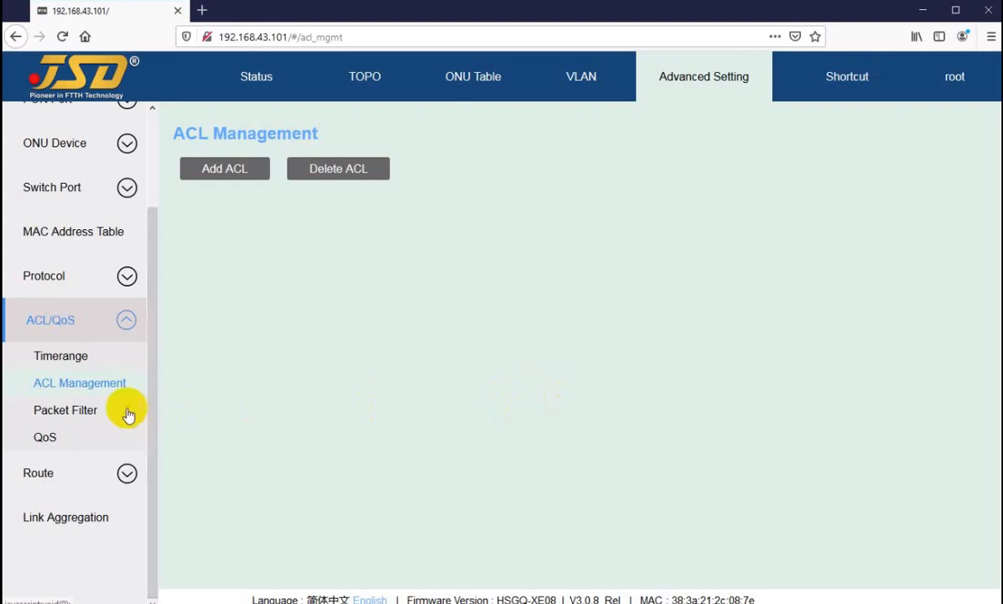
View the Packet Filter and QoS pages, open the QoS priority-to-queue settings, and cancel without changes.
click(59, 410)
click(66, 435)
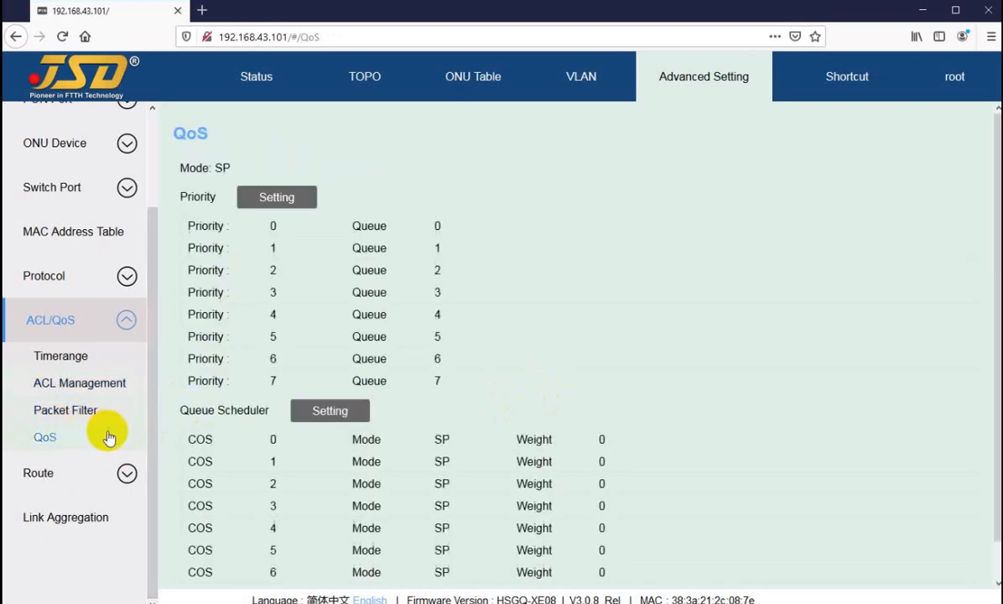
scroll(336, 177, down, 1)
click(309, 167)
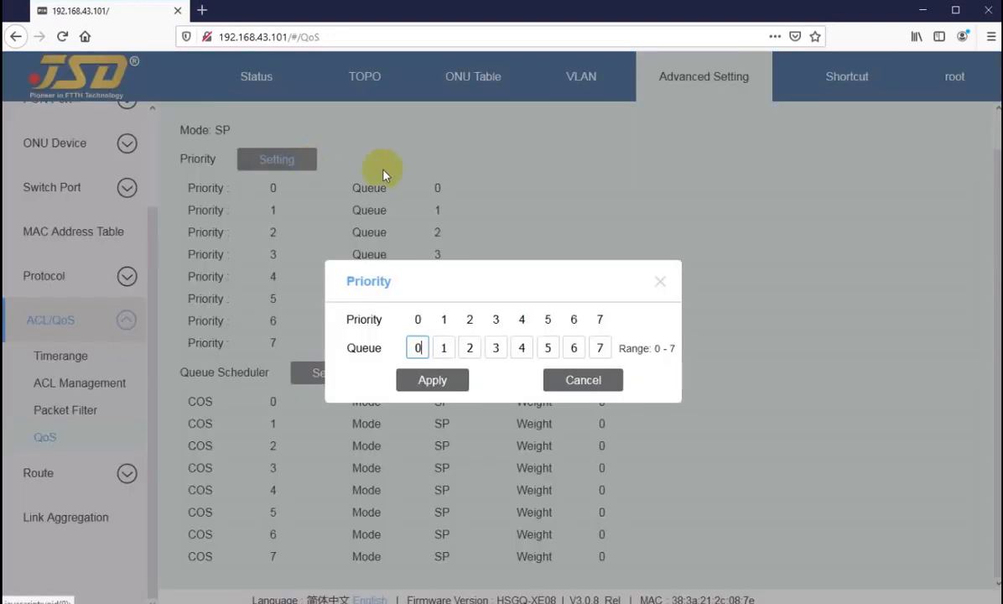
click(582, 382)
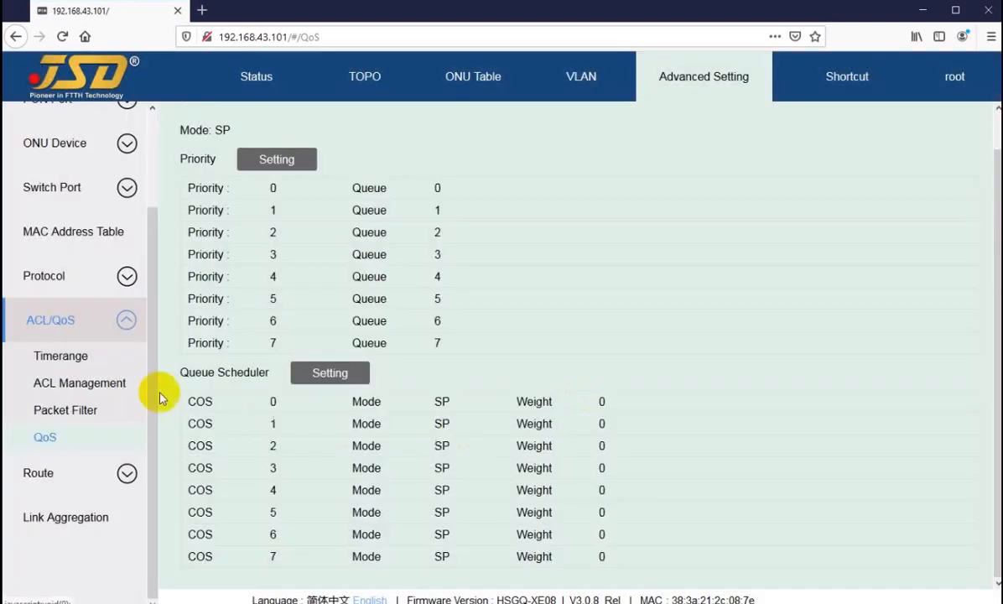
Turn on Route Status in the Route Management configuration.
click(67, 485)
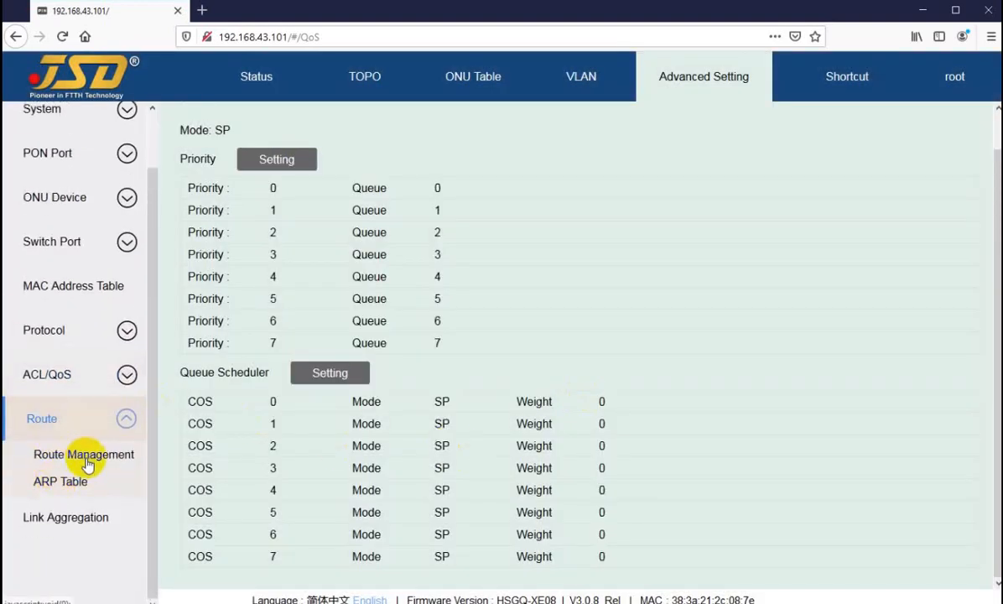
click(73, 454)
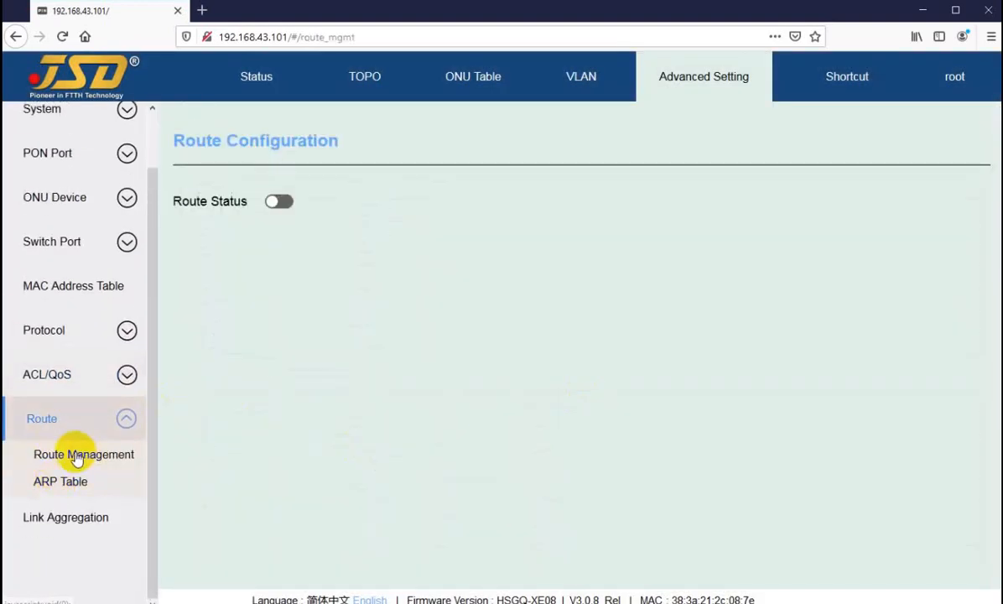
click(278, 206)
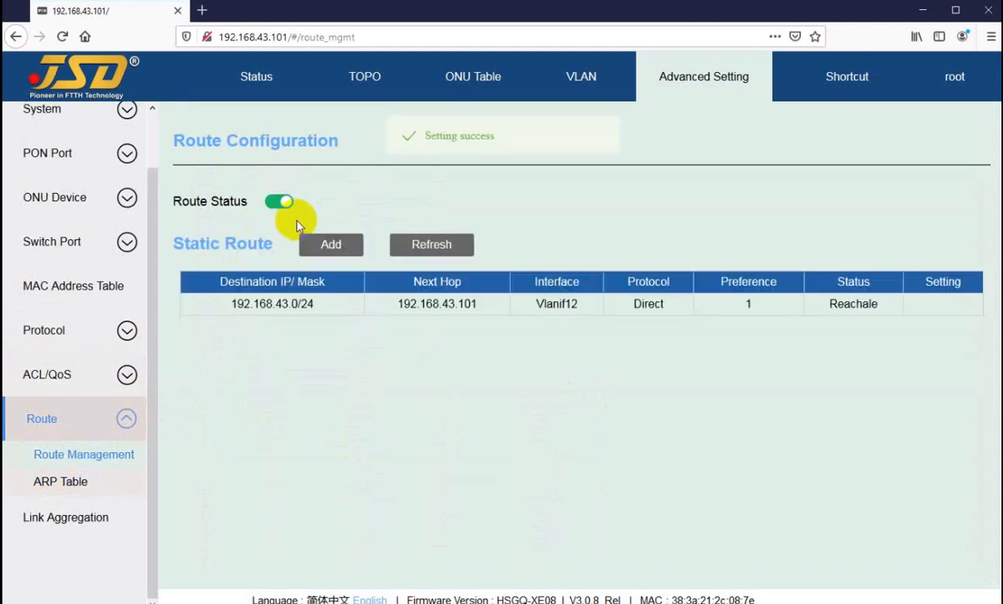
Inspect the static route add form's Destination IP, IP Mask and Next Hop fields, and cancel without adding.
click(326, 244)
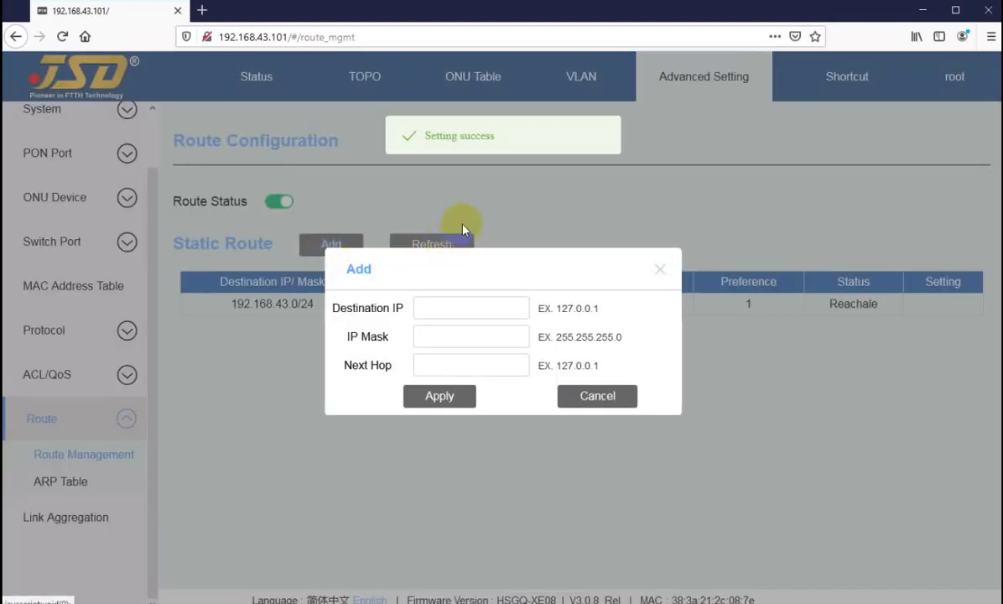
click(450, 361)
click(597, 399)
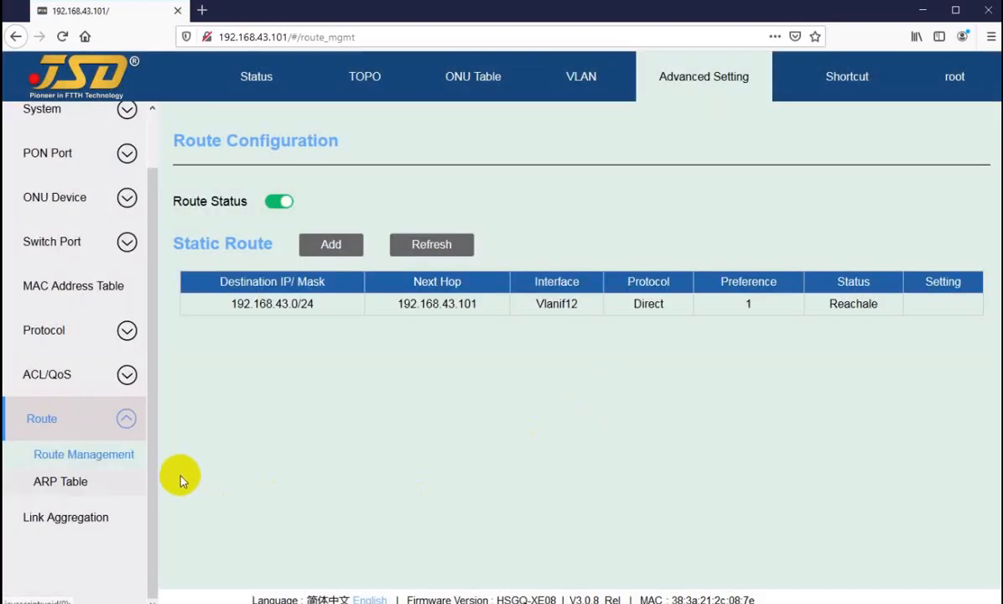
View the ARP table, then return to Route Management and try to turn off Route Status.
click(60, 483)
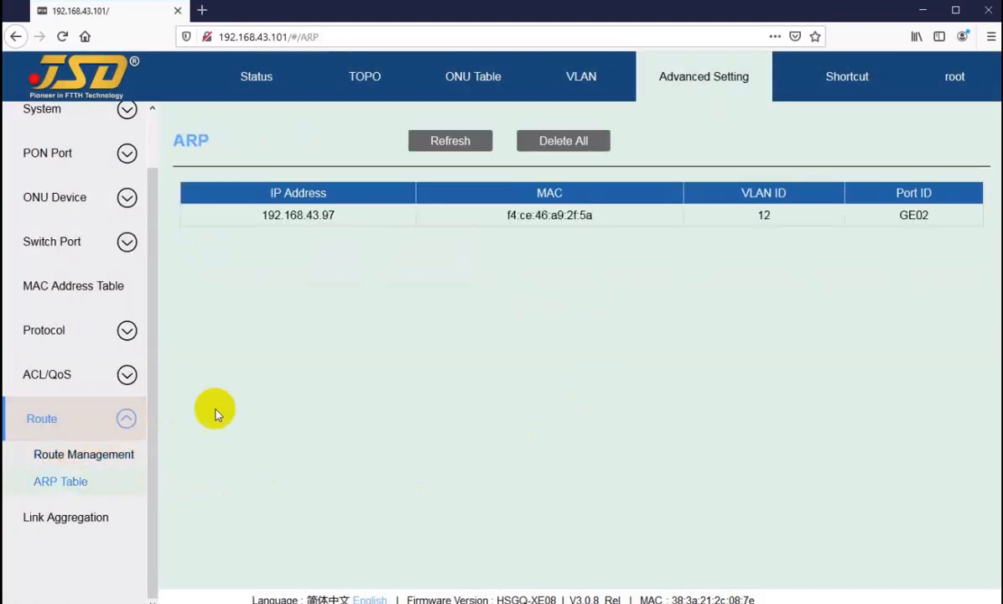
click(94, 457)
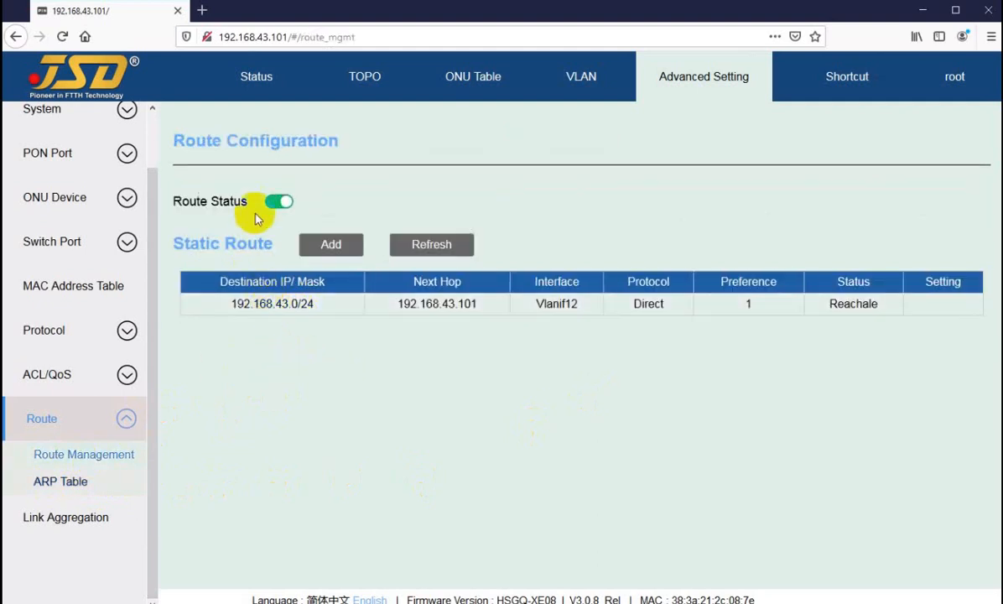
click(277, 201)
click(524, 370)
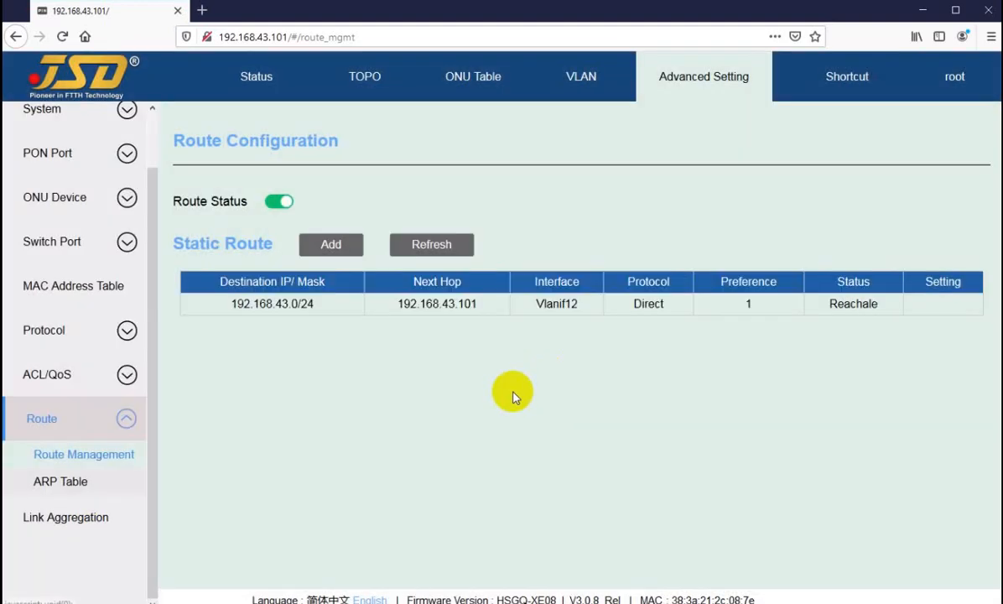
Inspect the Link Aggregation create form's Trunk ID and Port Members options, and cancel without creating a trunk.
click(50, 518)
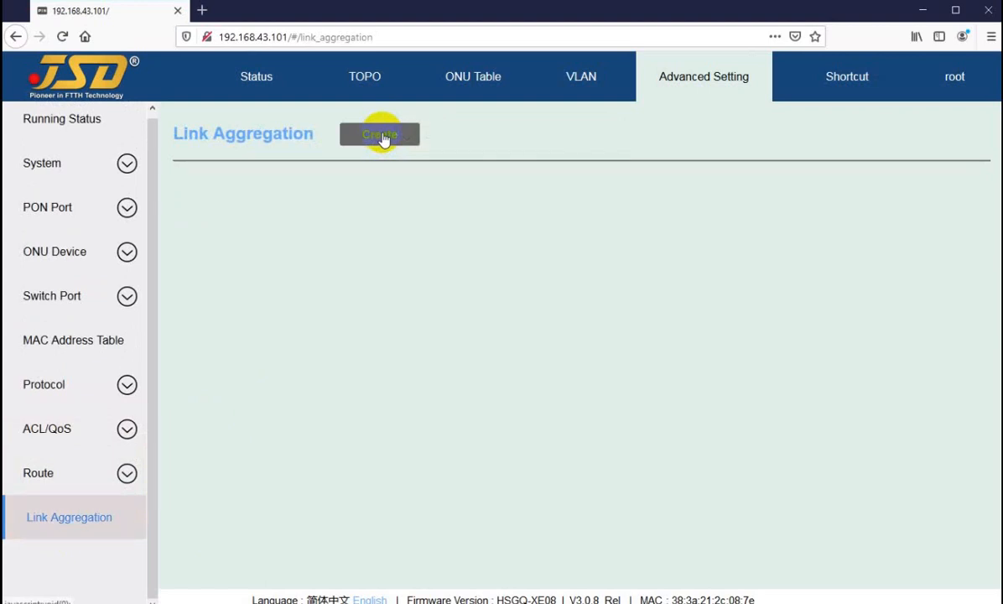
click(376, 139)
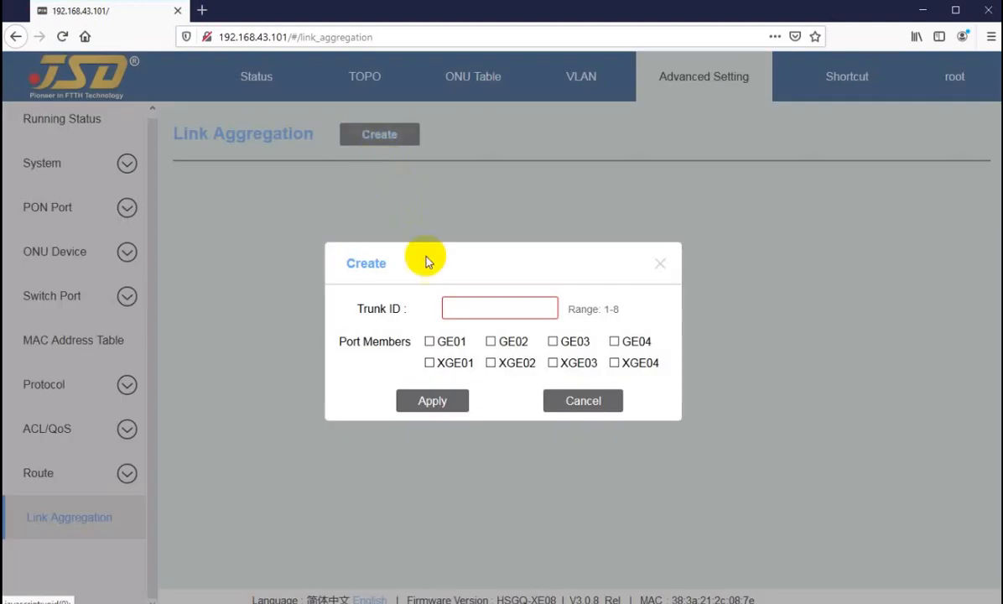
click(470, 299)
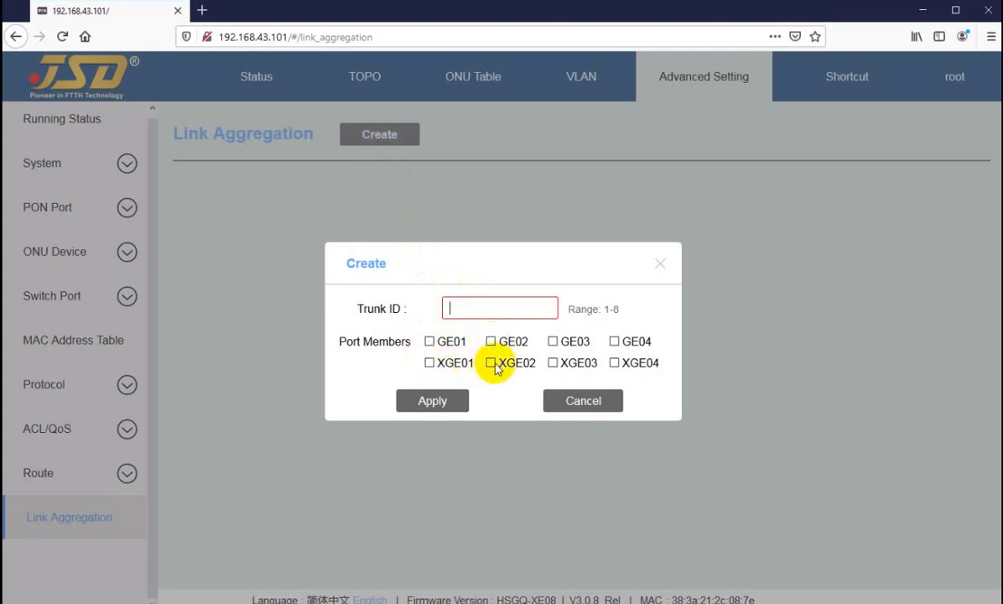
click(580, 402)
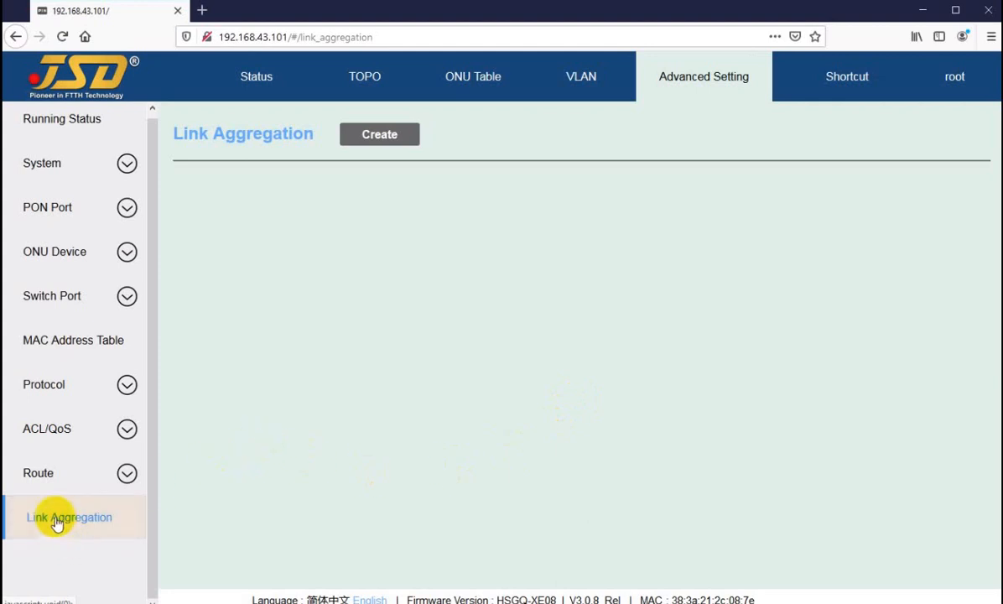
scroll(57, 524, up, 1)
click(63, 389)
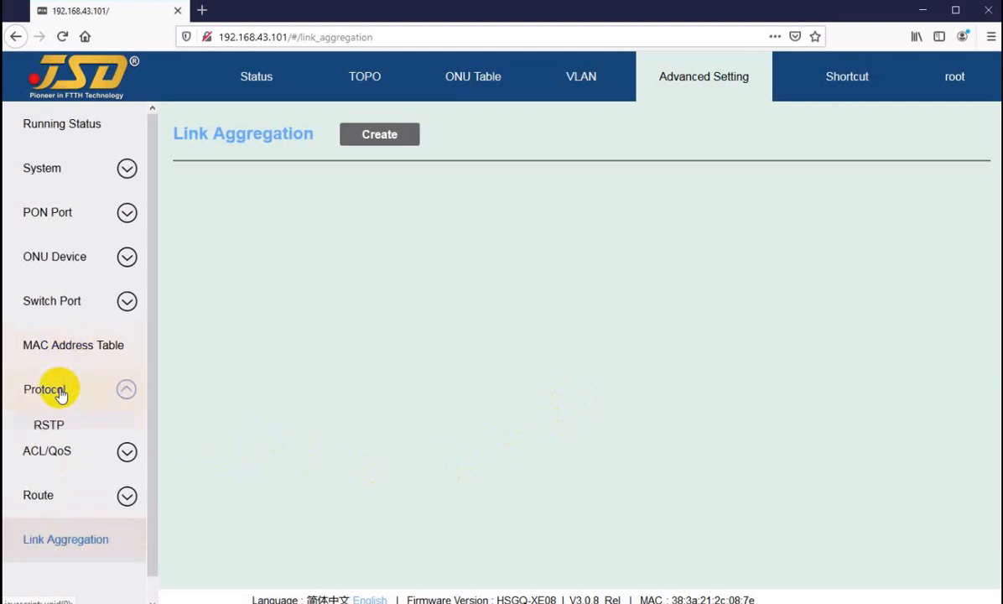
click(52, 545)
scroll(72, 470, down, 2)
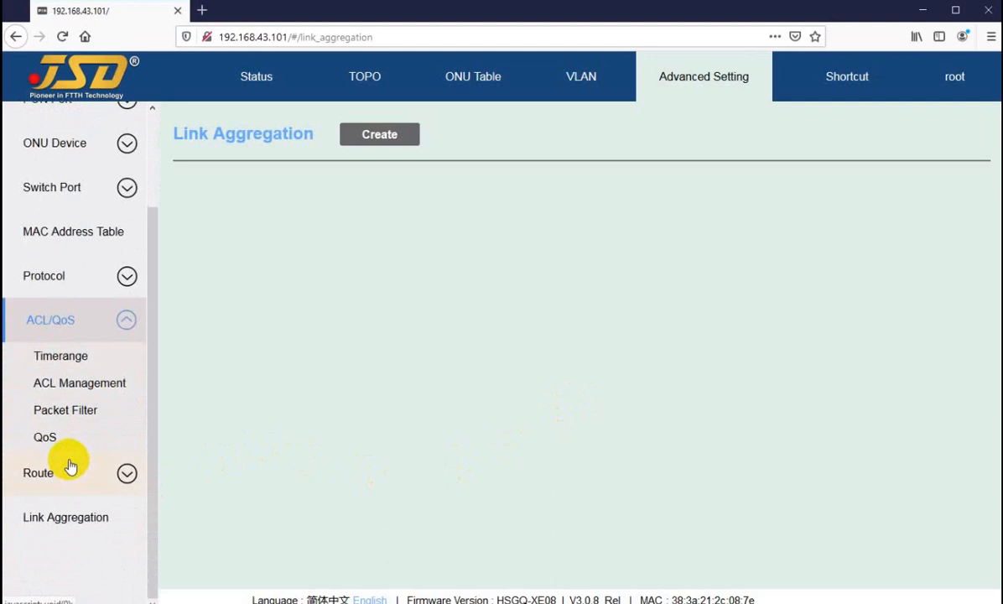
click(70, 472)
click(58, 525)
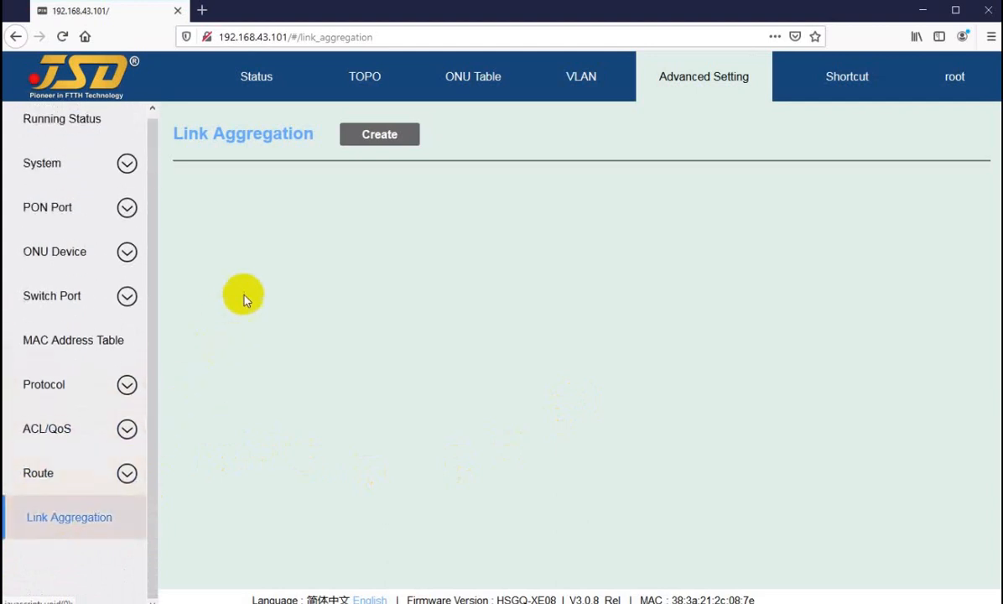
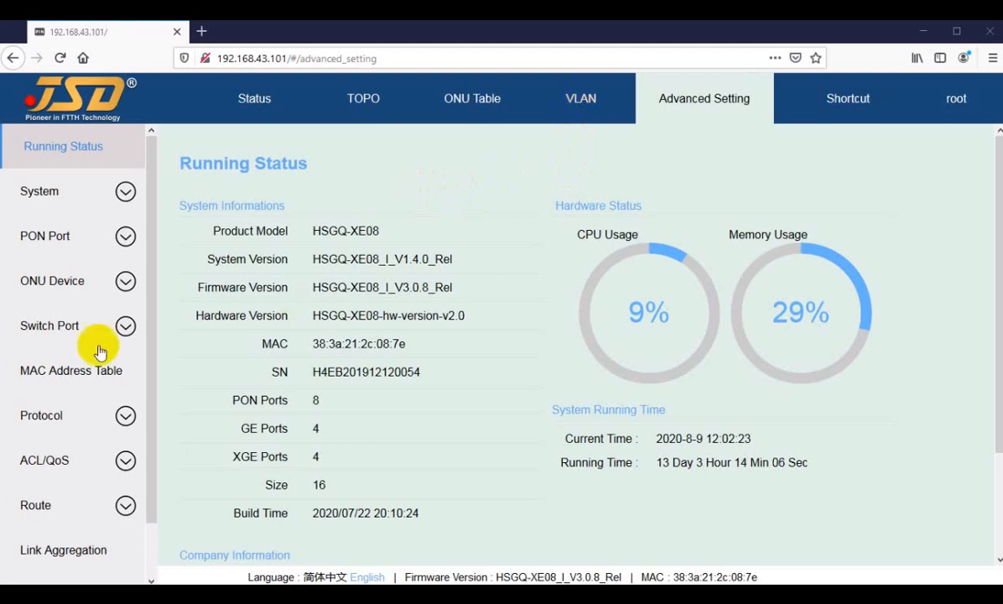
Open the GE01 port from the Status overview and bring up its Port VLAN configuration.
click(240, 101)
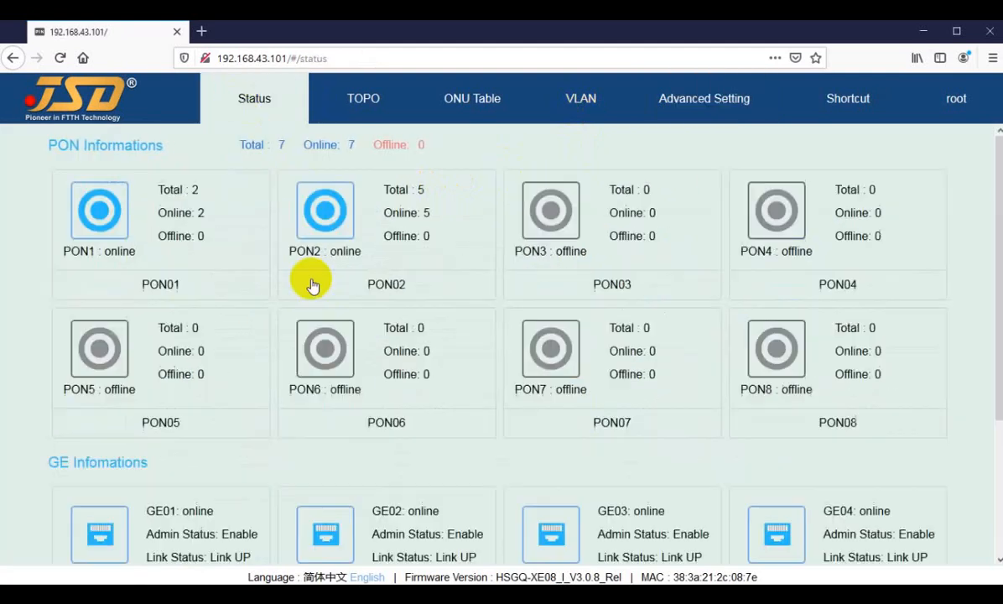
scroll(235, 444, down, 1)
scroll(225, 434, down, 2)
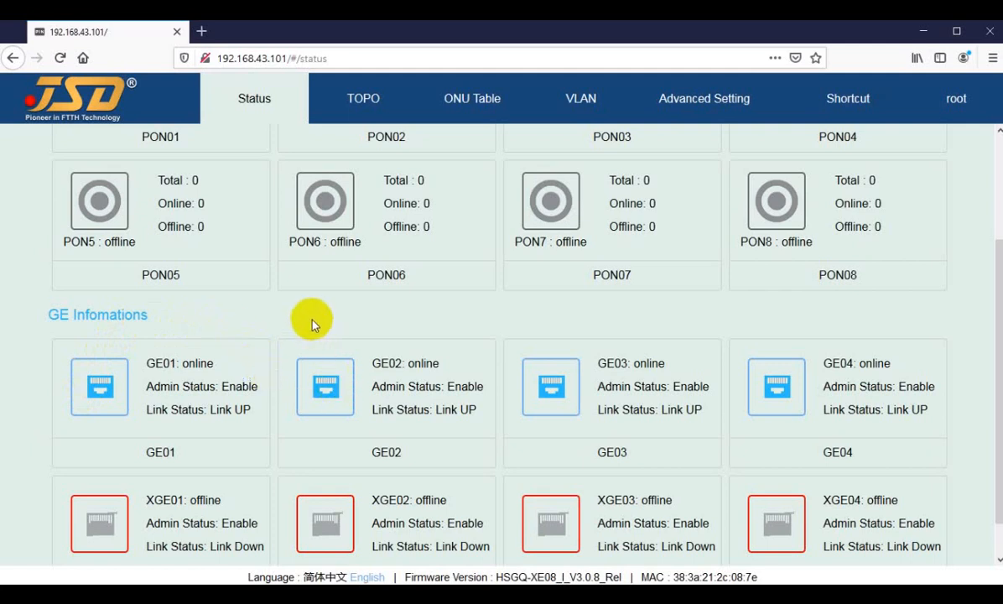
click(100, 388)
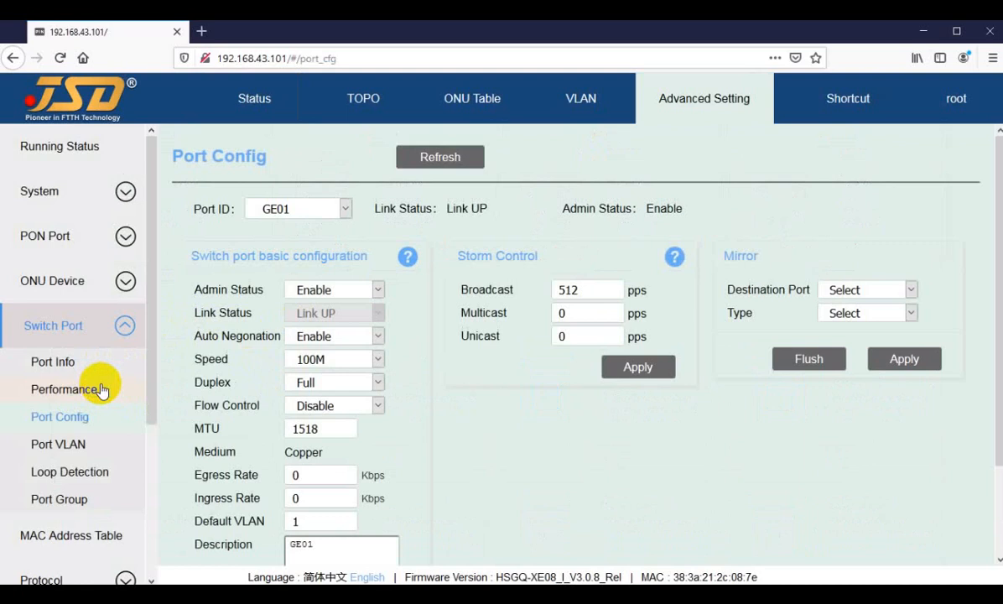
click(52, 450)
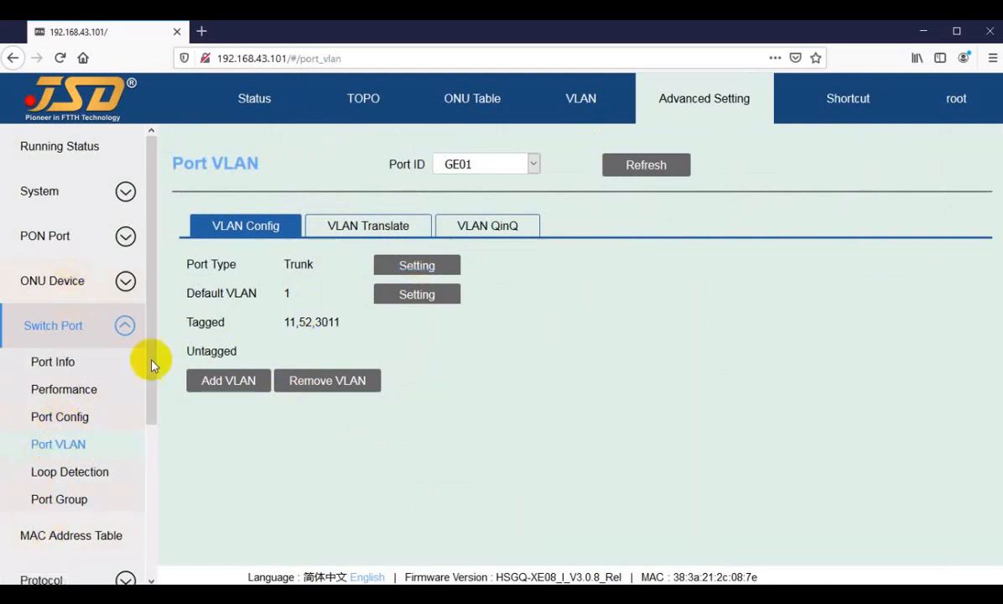
click(482, 165)
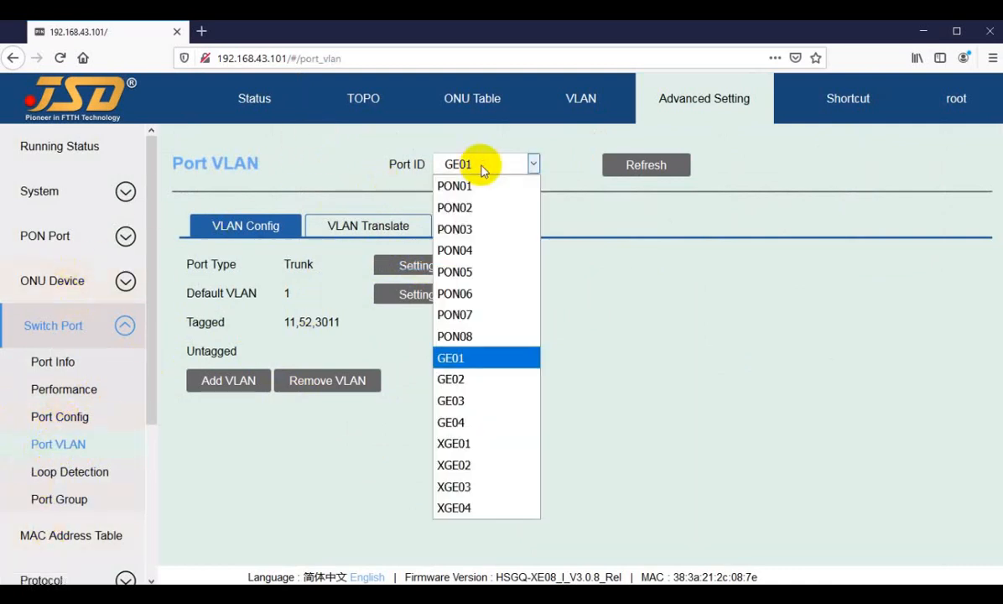
click(453, 359)
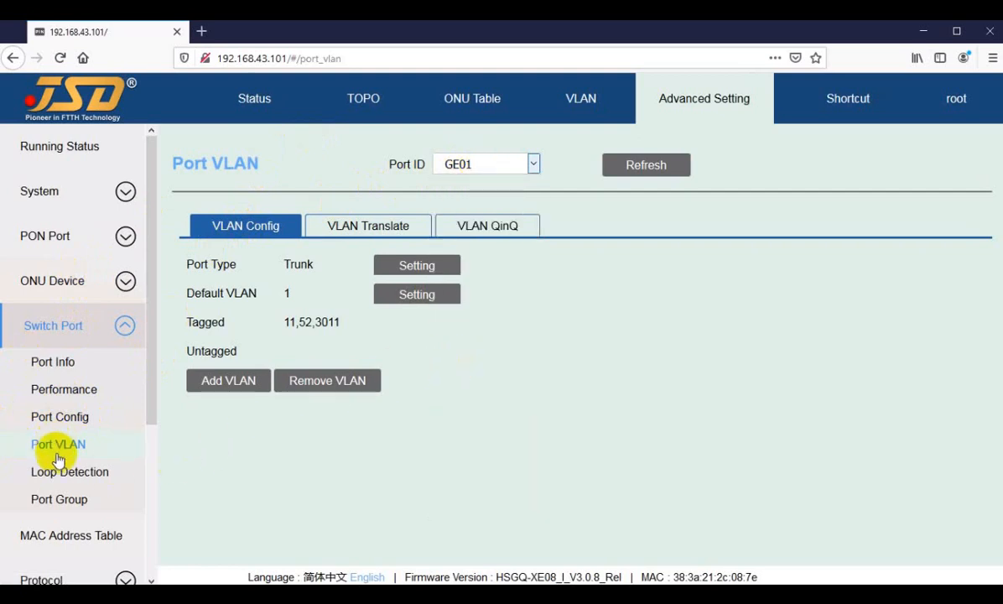
Inspect the port type options for GE01, cancel without changing them, and check the port's default VLAN.
click(415, 265)
click(511, 334)
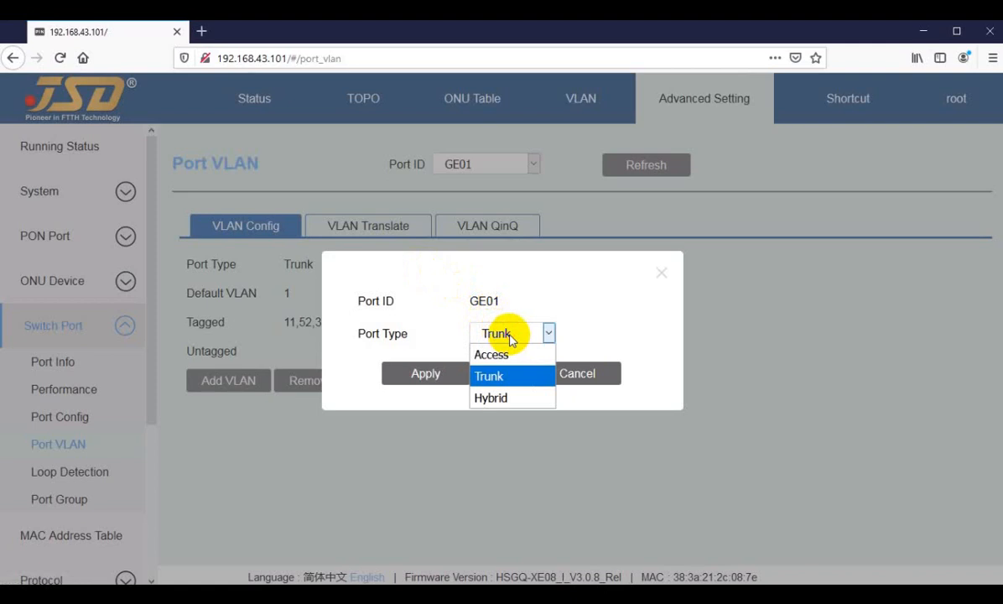
click(510, 340)
click(568, 376)
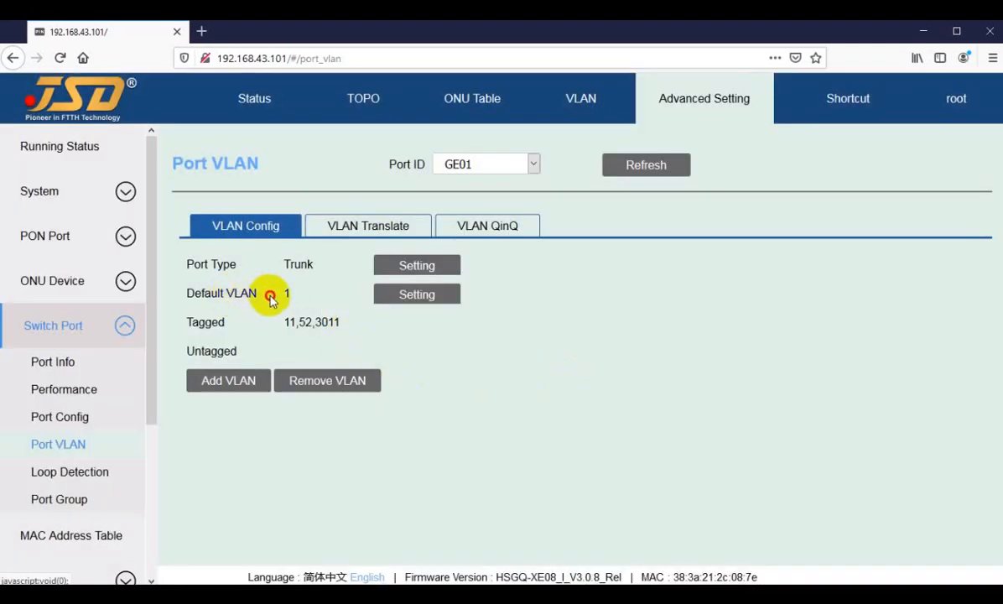
drag(270, 293, 293, 295)
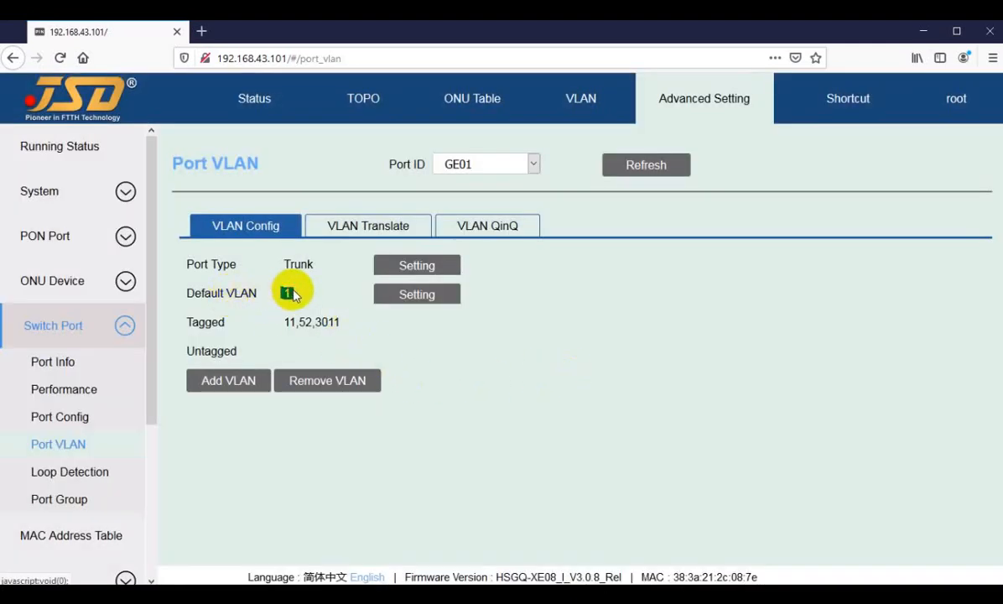
click(317, 296)
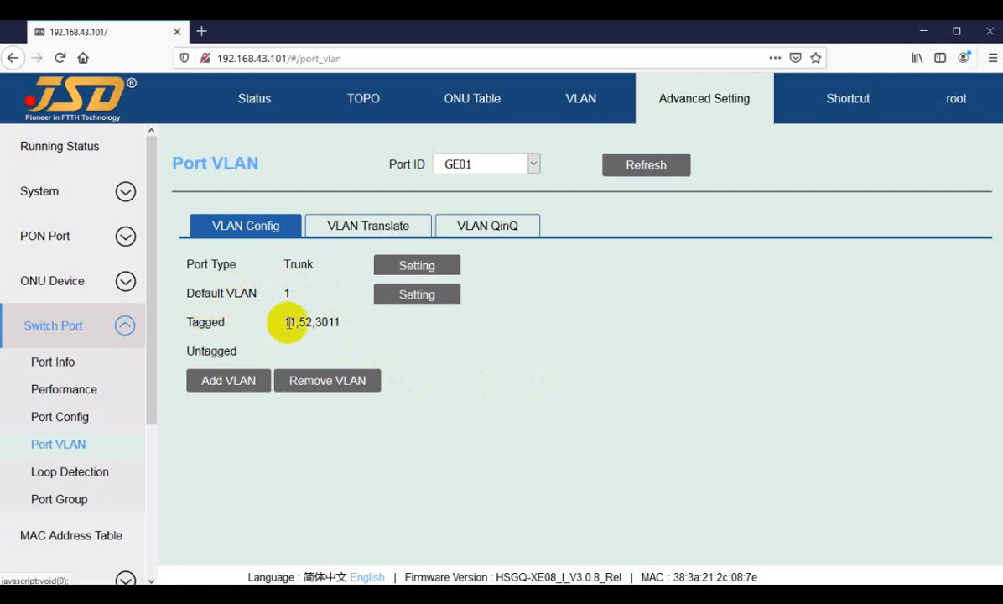
Inspect the form for adding VLANs to GE01, cancel it, and review the port's tagged VLAN list.
click(224, 381)
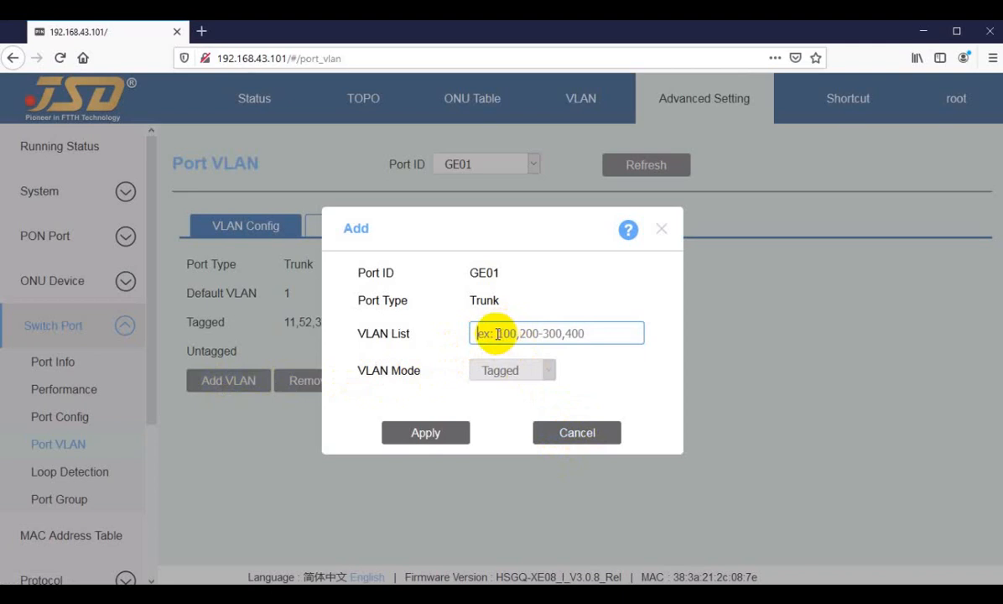
click(572, 434)
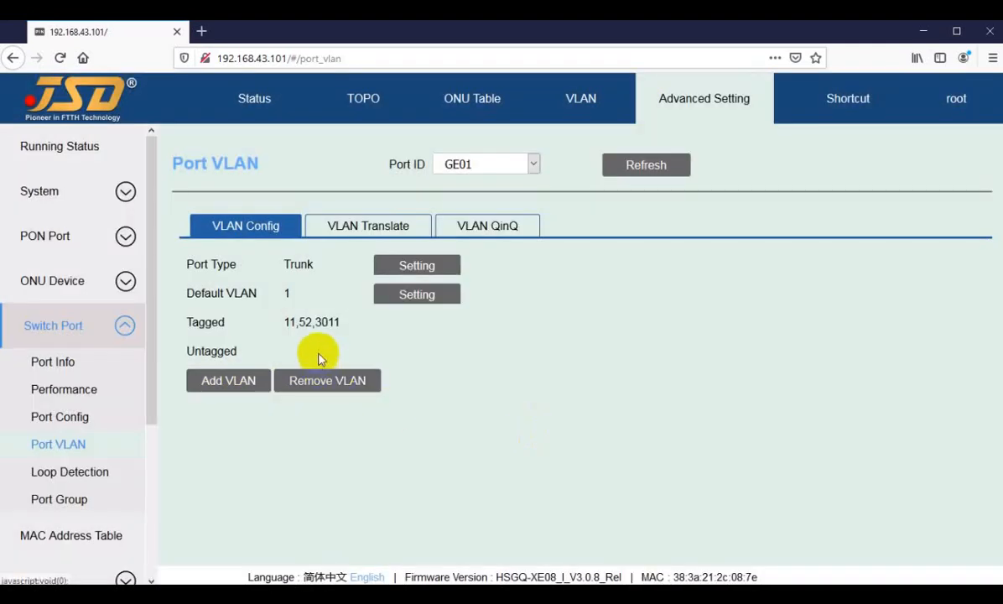
drag(285, 323, 331, 323)
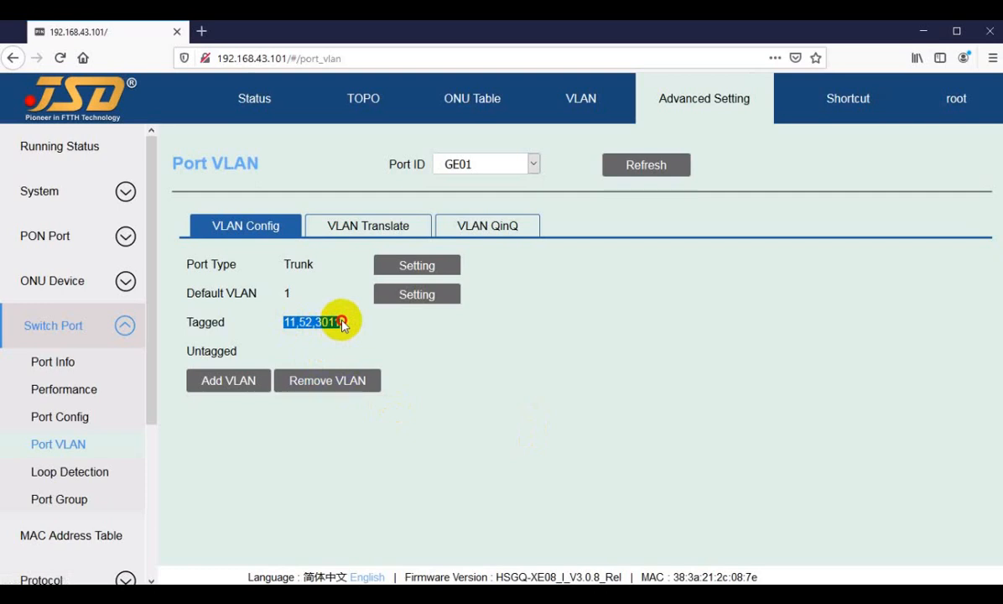
click(332, 322)
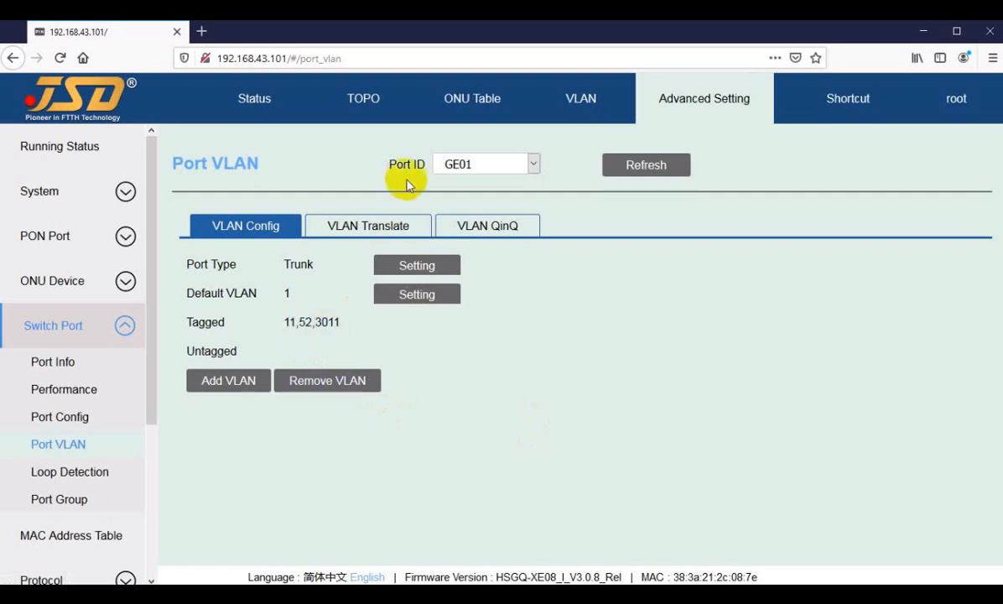
Review GE02's port type and default VLAN, then inspect its form for adding VLANs and cancel without adding.
click(463, 167)
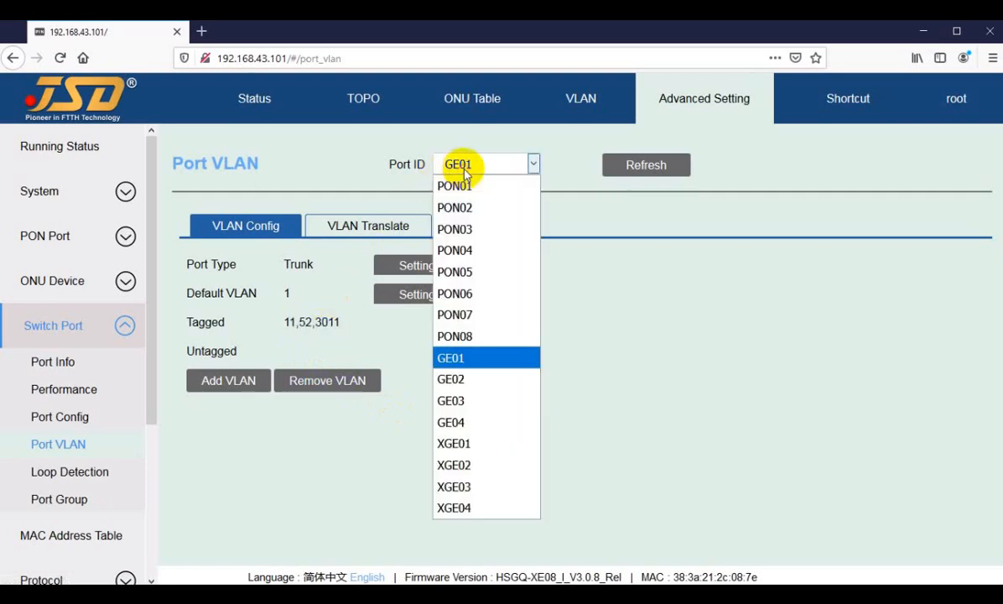
click(458, 383)
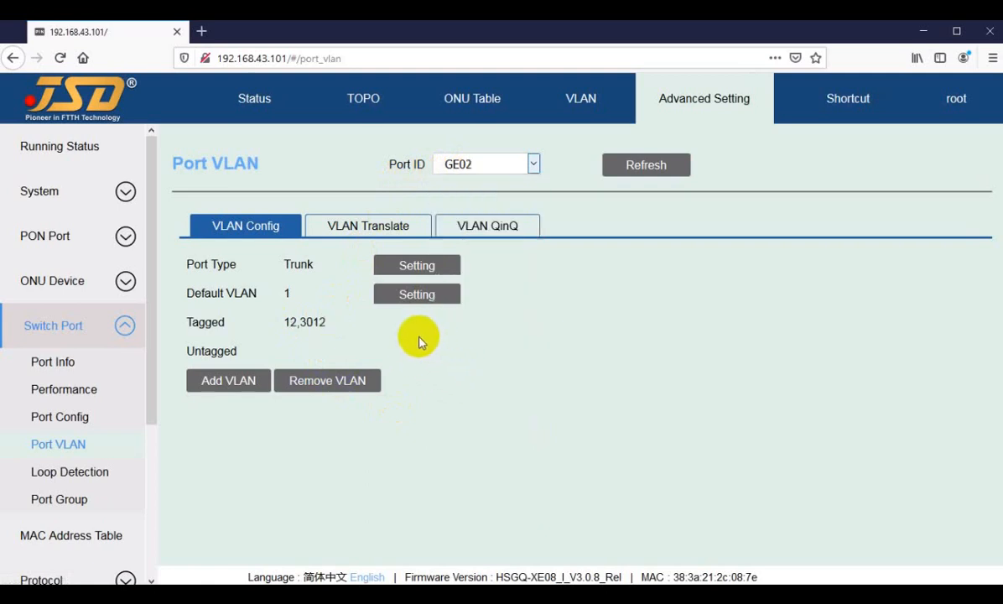
double_click(299, 264)
double_click(286, 293)
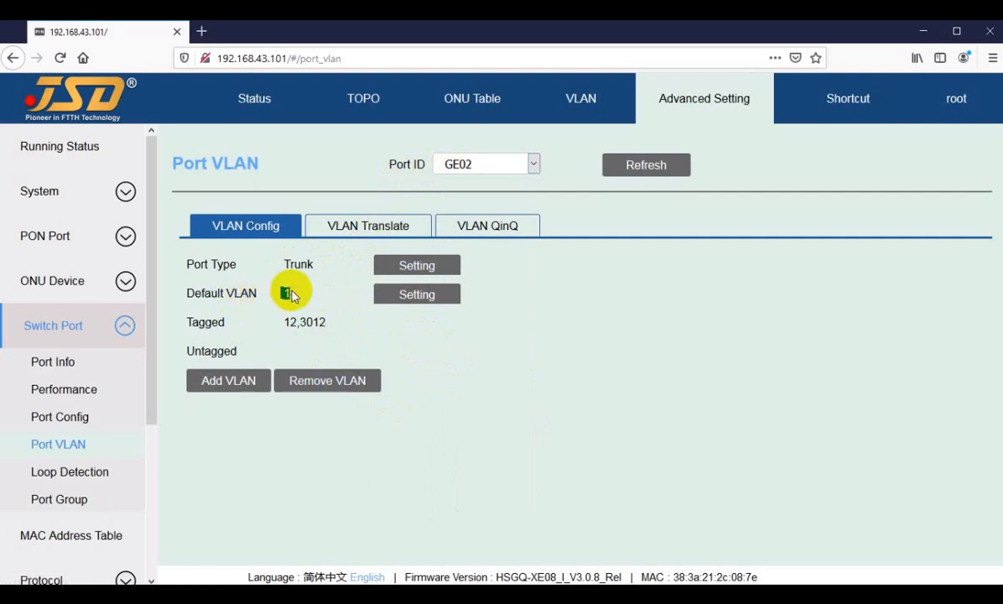
click(228, 321)
click(244, 381)
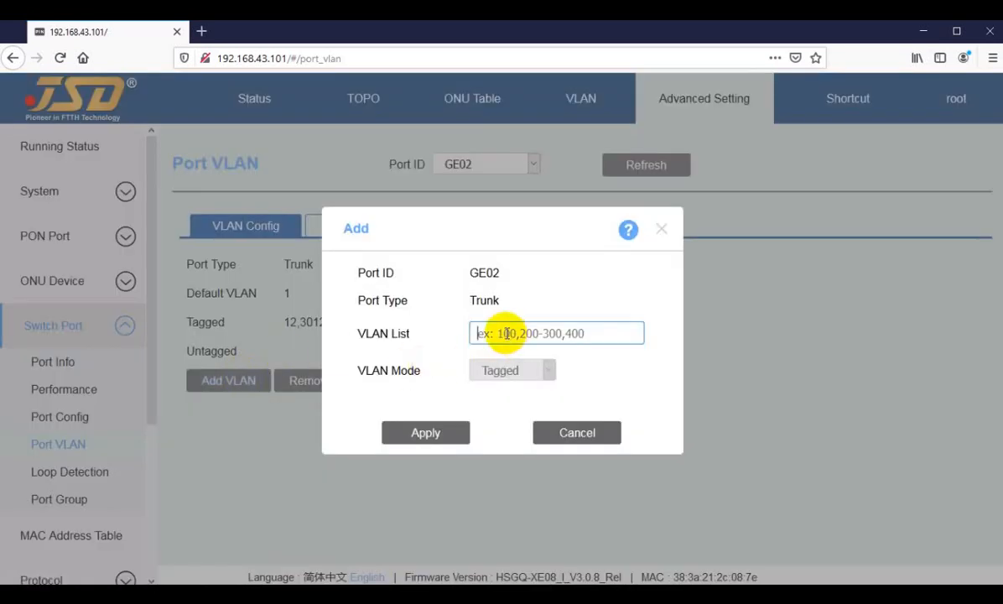
click(564, 436)
View the VLAN configuration of port GE03, then that of port GE04.
click(472, 163)
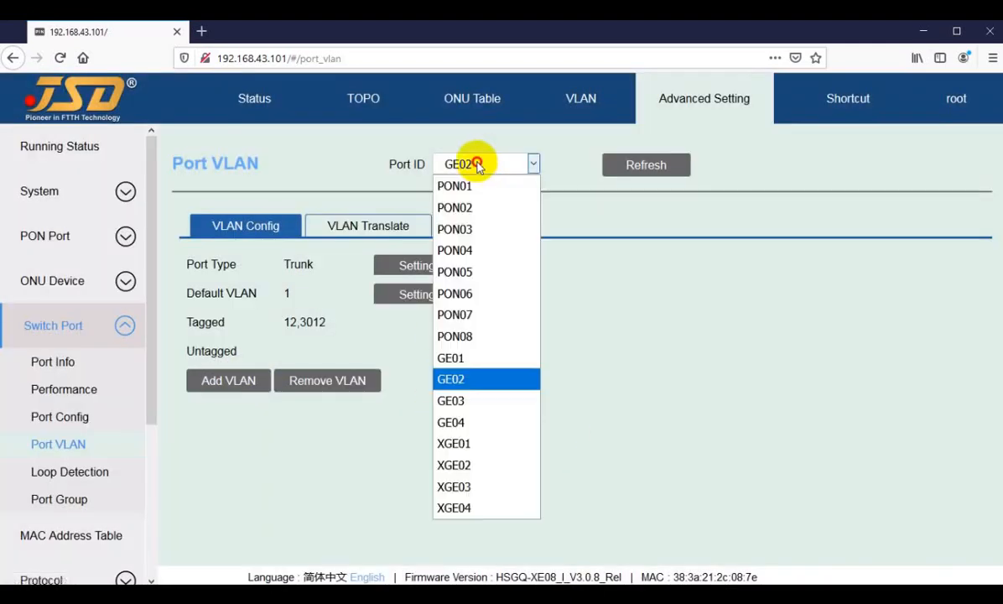
click(458, 400)
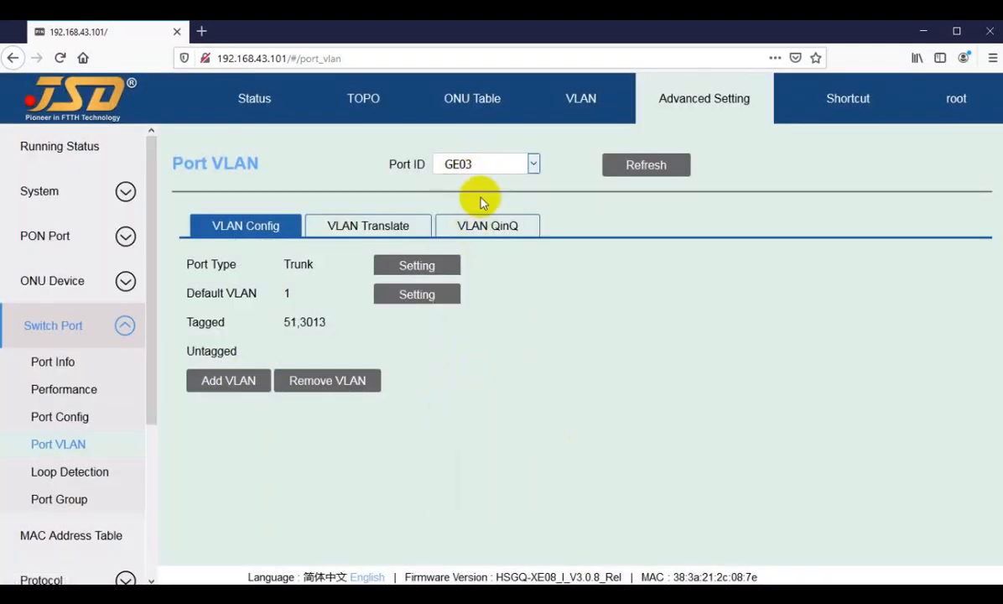
click(475, 165)
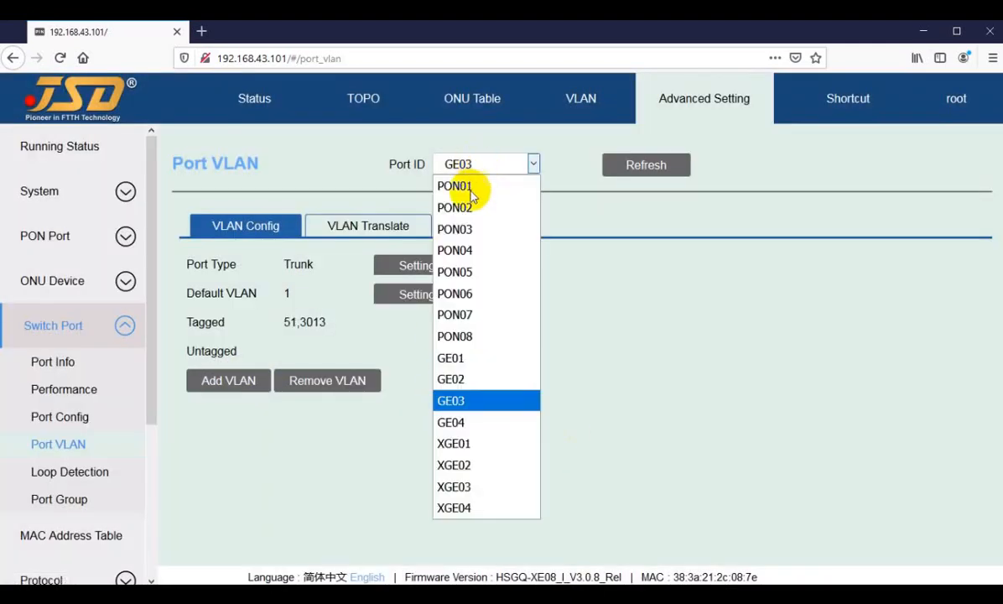
click(453, 422)
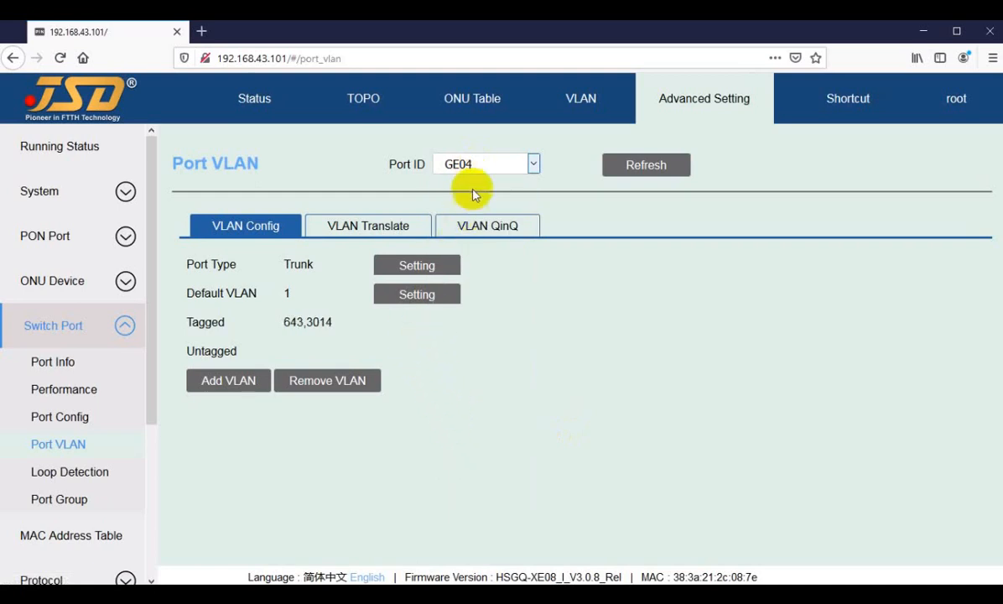
Check the Status overview, then return to the Port VLAN configuration and display port PON01.
click(255, 114)
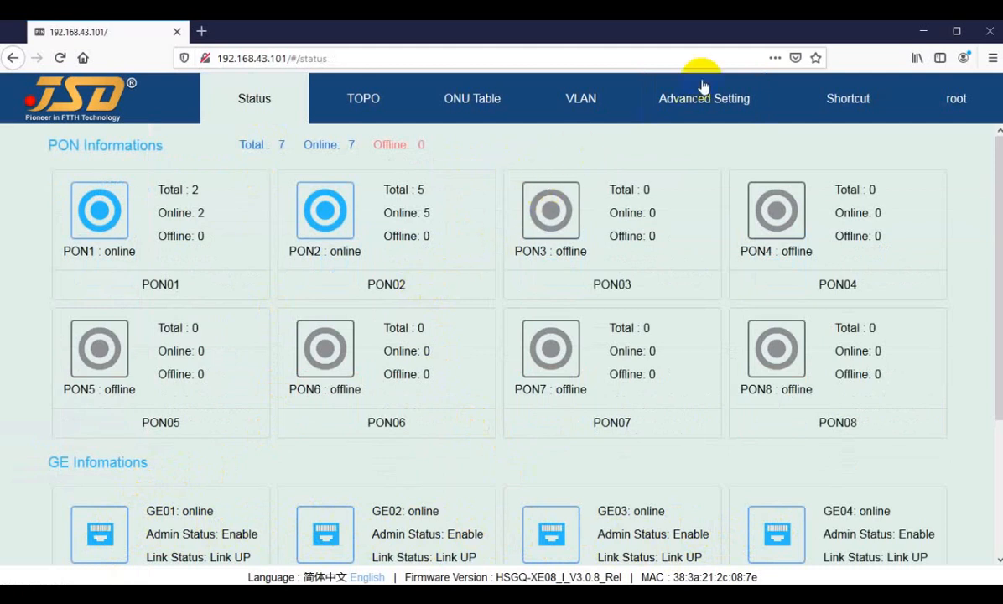
click(686, 103)
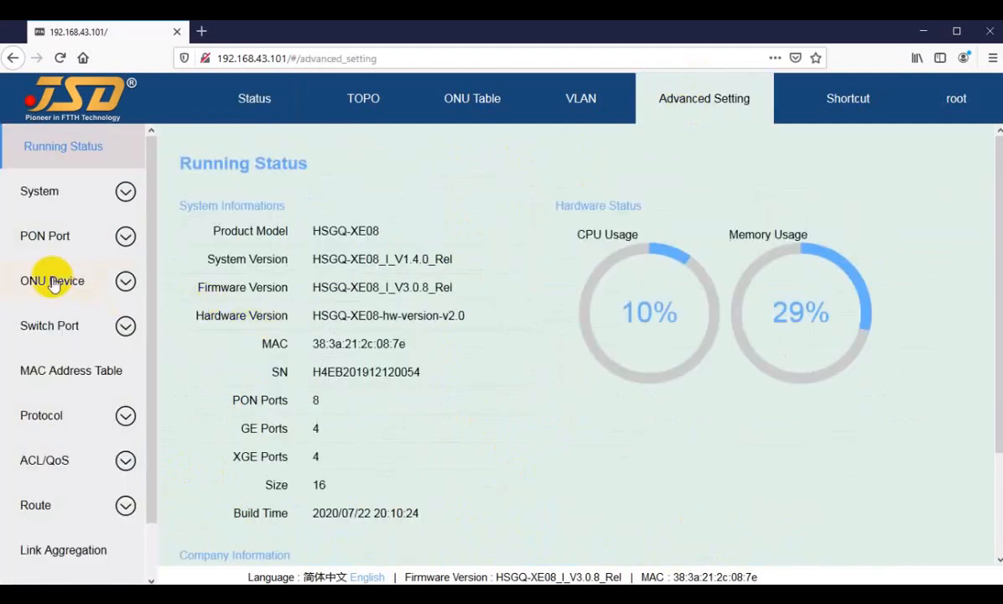
click(35, 327)
click(46, 445)
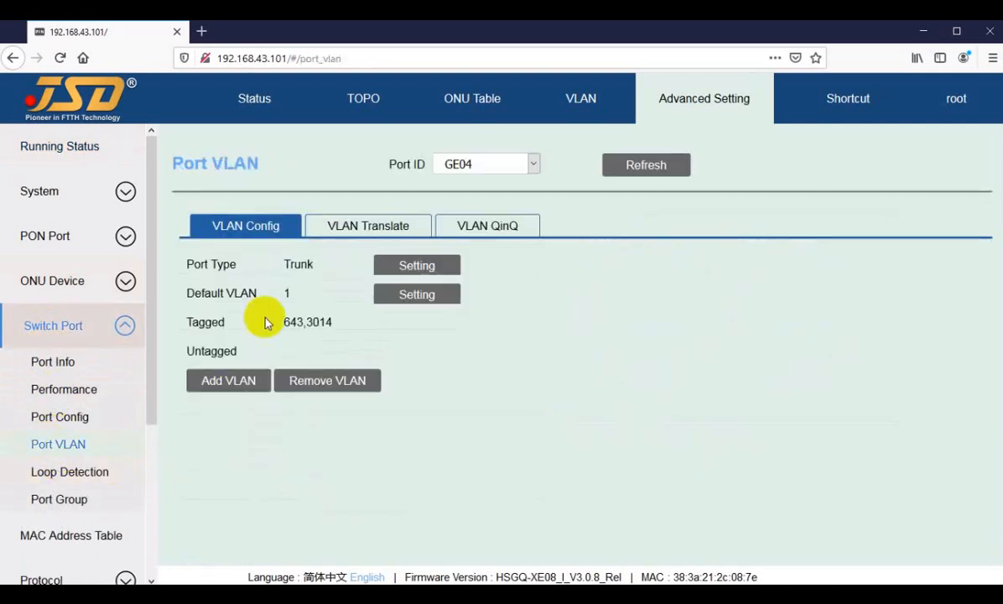
click(469, 165)
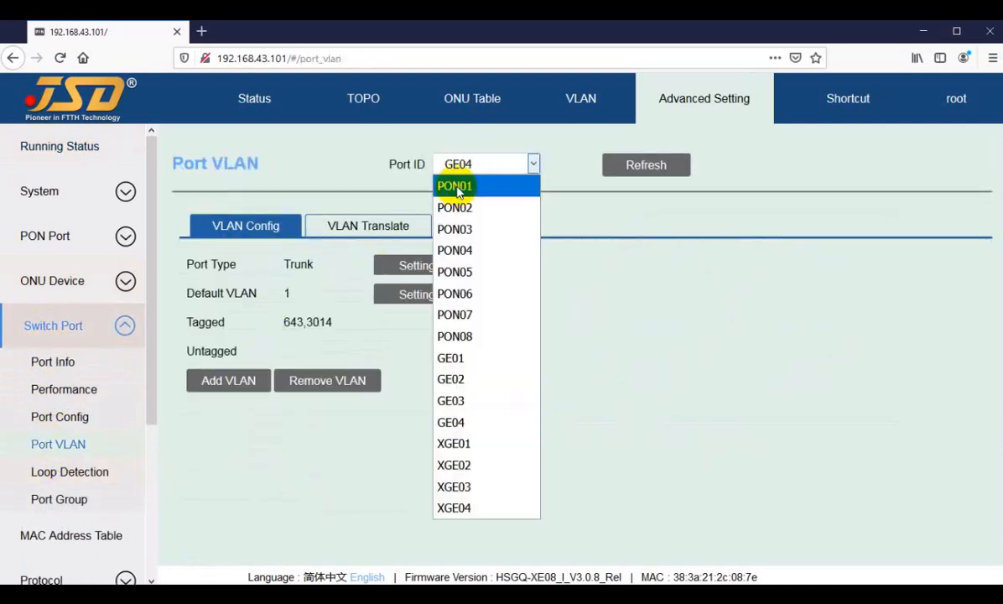
click(458, 186)
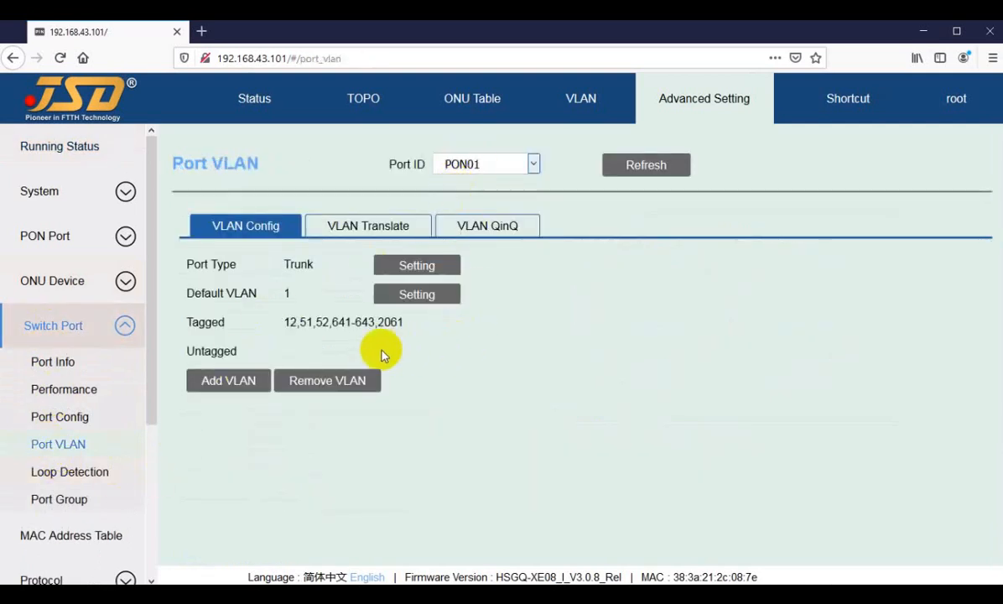
Examine the VLAN IDs in PON01's tagged list.
drag(282, 323, 347, 321)
click(307, 327)
click(345, 322)
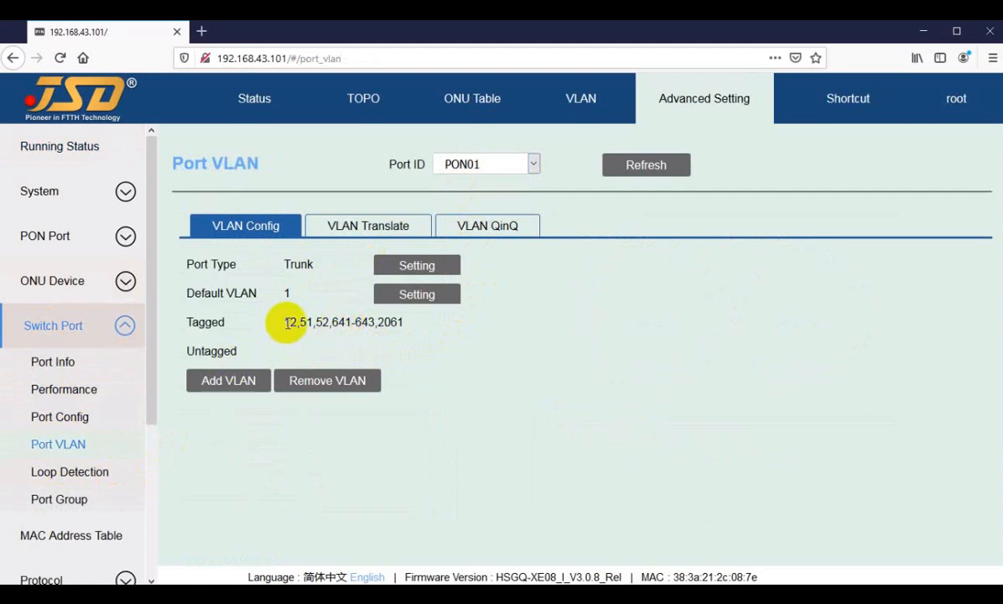
drag(285, 323, 304, 323)
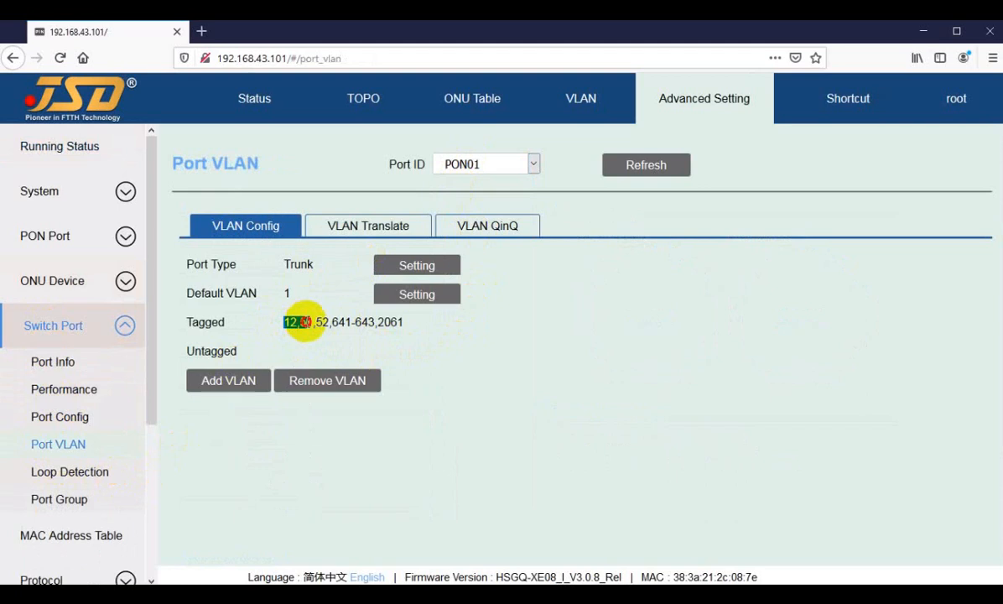
drag(304, 323, 324, 323)
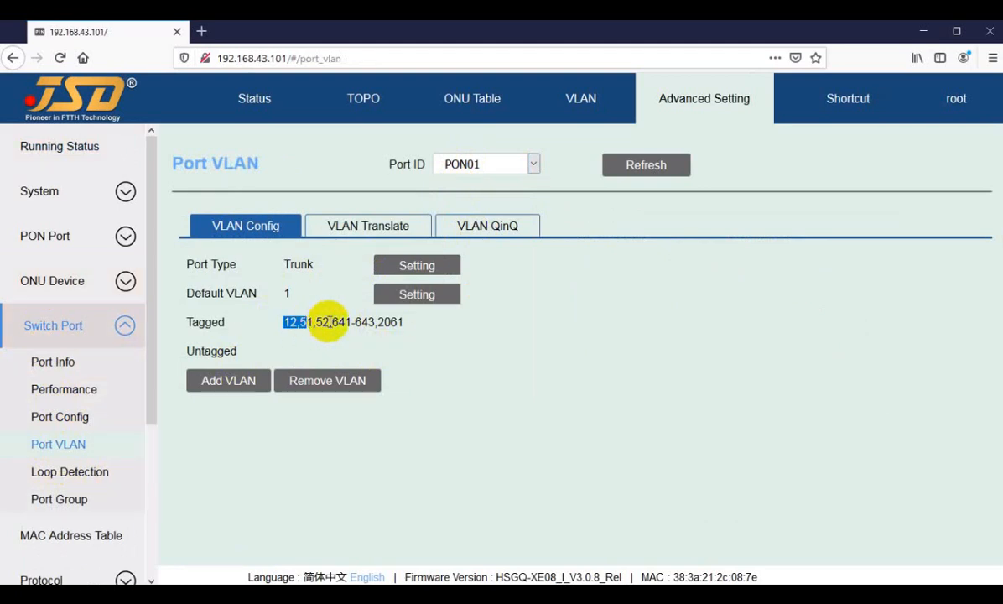
click(336, 322)
Display port GE04's tagged VLANs, then switch to PON01 and locate VLAN 643 in its tagged list.
click(463, 163)
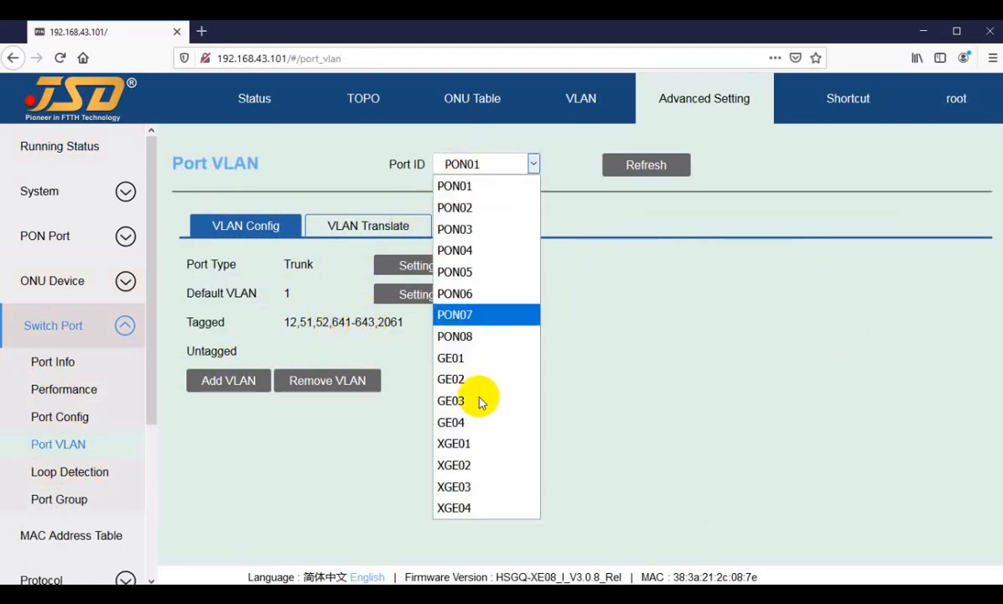
click(455, 421)
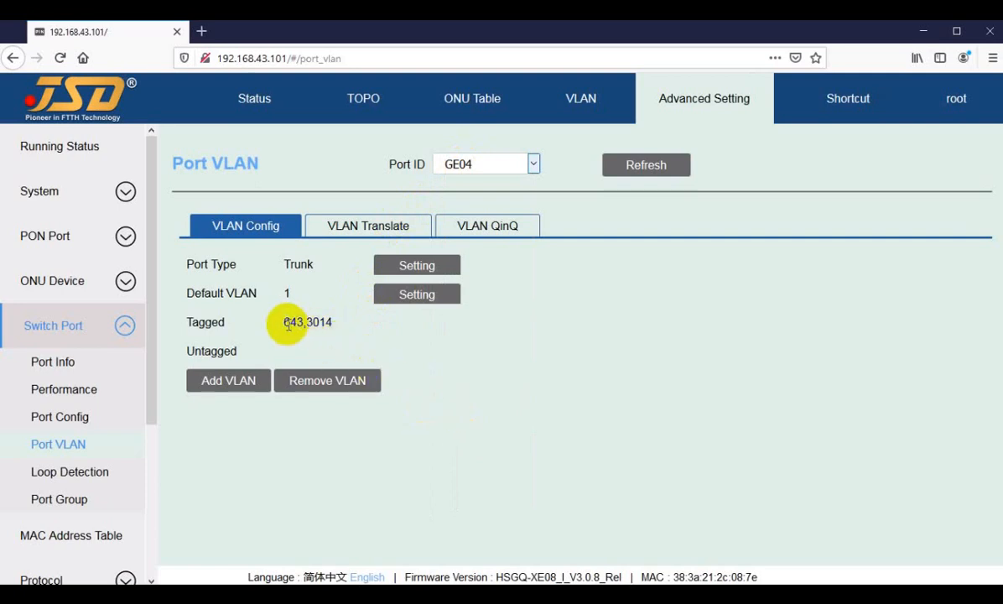
drag(290, 324, 304, 323)
click(471, 165)
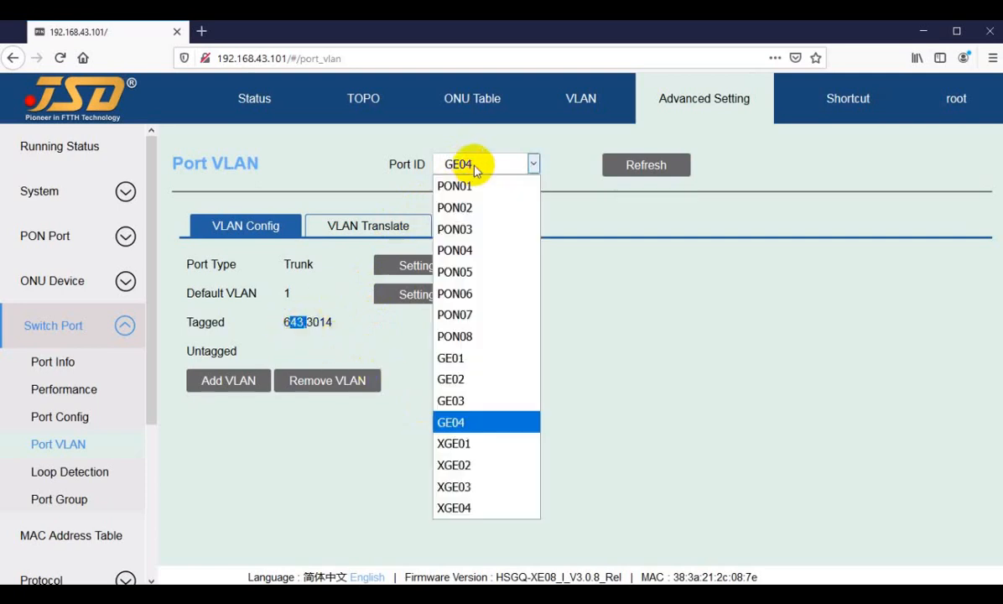
click(475, 166)
click(276, 316)
click(464, 164)
click(459, 187)
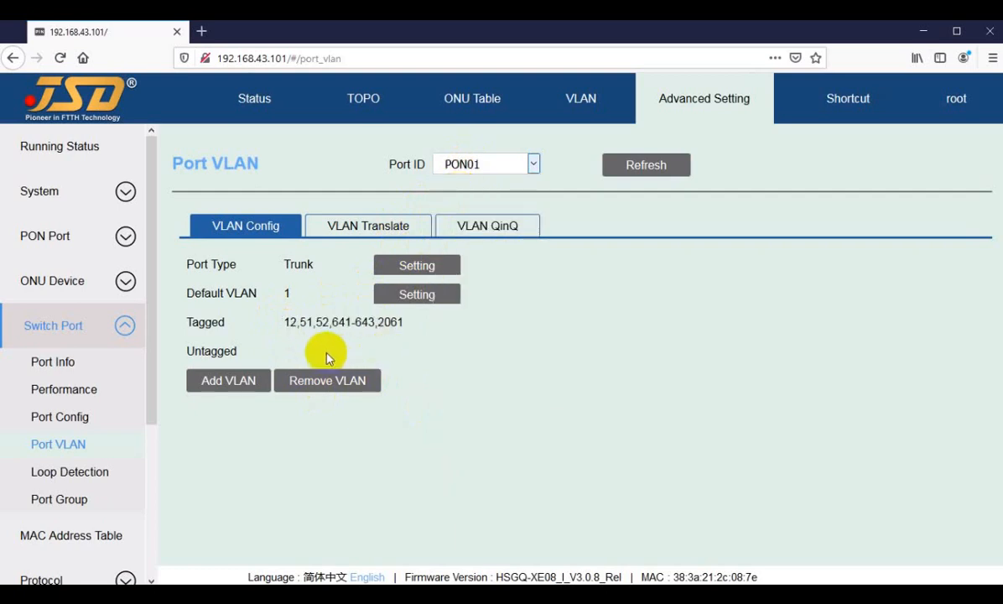
drag(355, 322, 376, 322)
View the VLAN configuration of XGE02, then compare GE02's tagged VLANs with those of PON01.
click(473, 166)
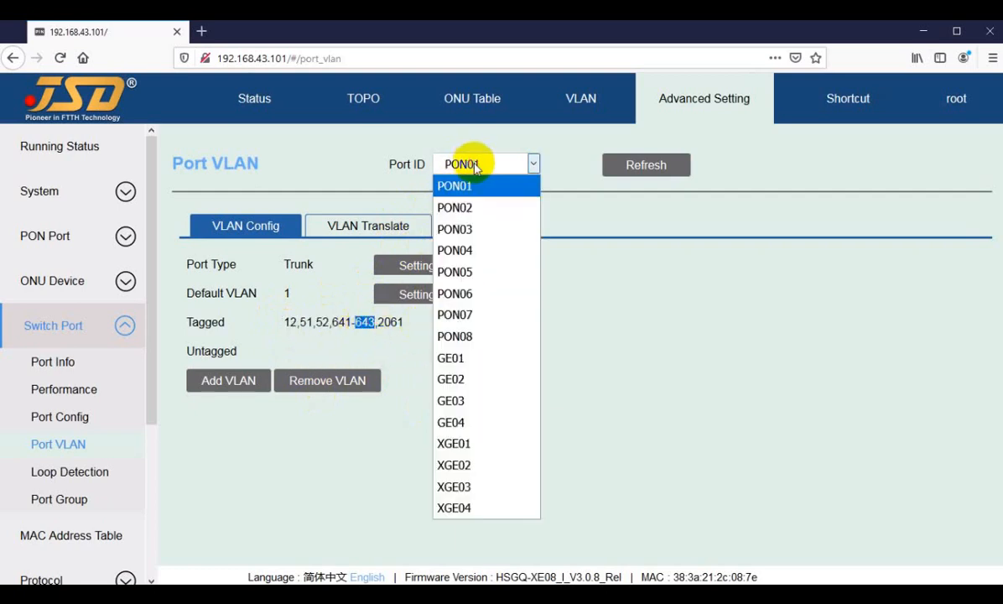
click(503, 466)
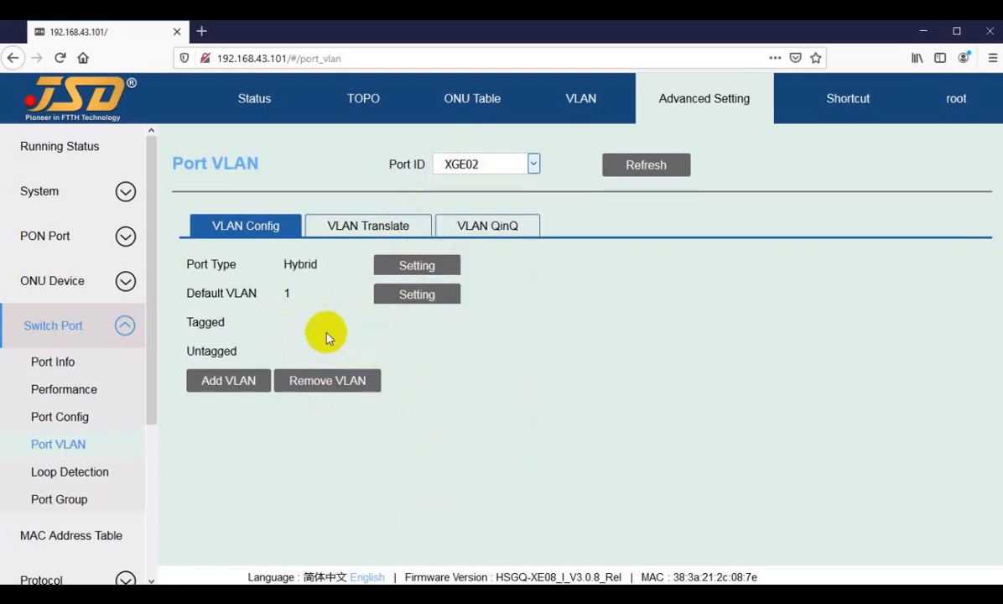
click(466, 162)
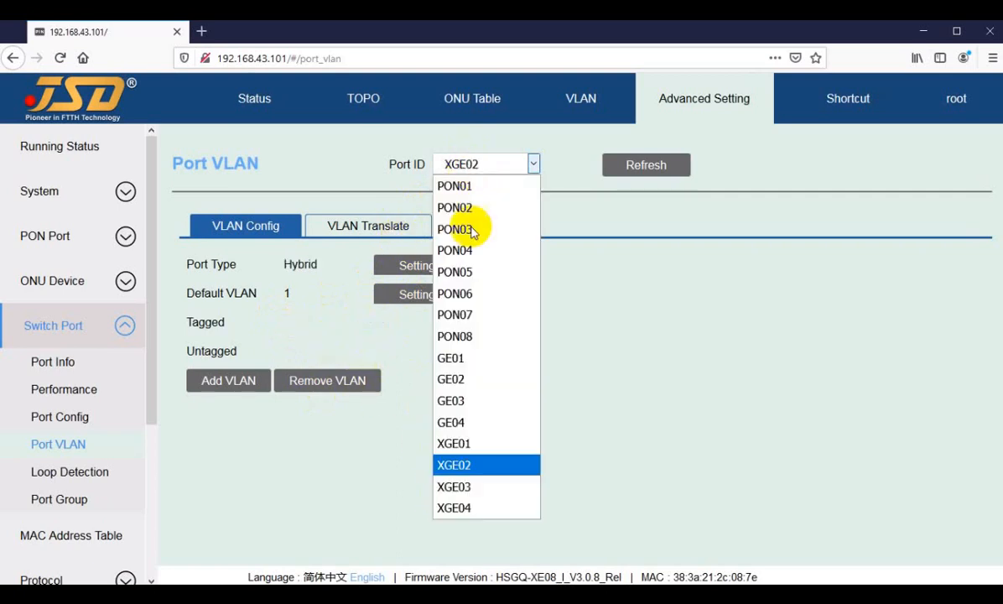
click(463, 379)
drag(285, 322, 312, 322)
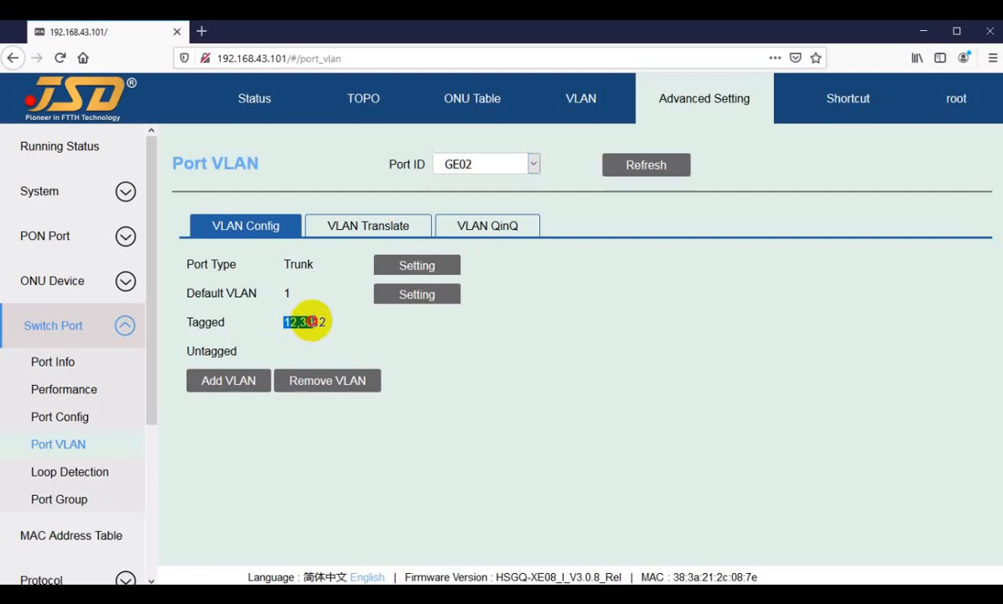
click(452, 163)
click(463, 192)
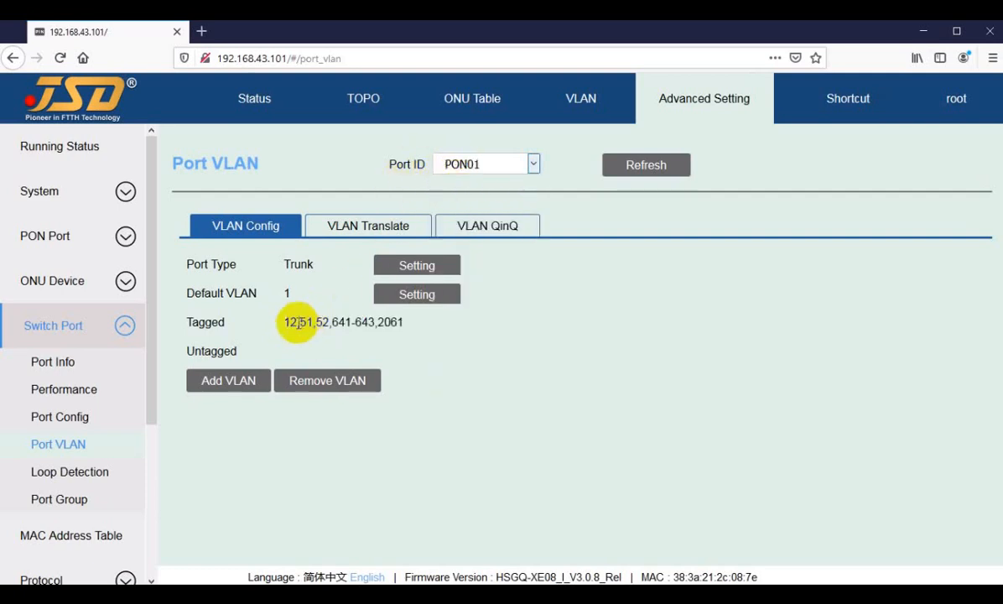
Display the tagged VLANs of port GE03, then return to PON01 to compare them.
click(495, 173)
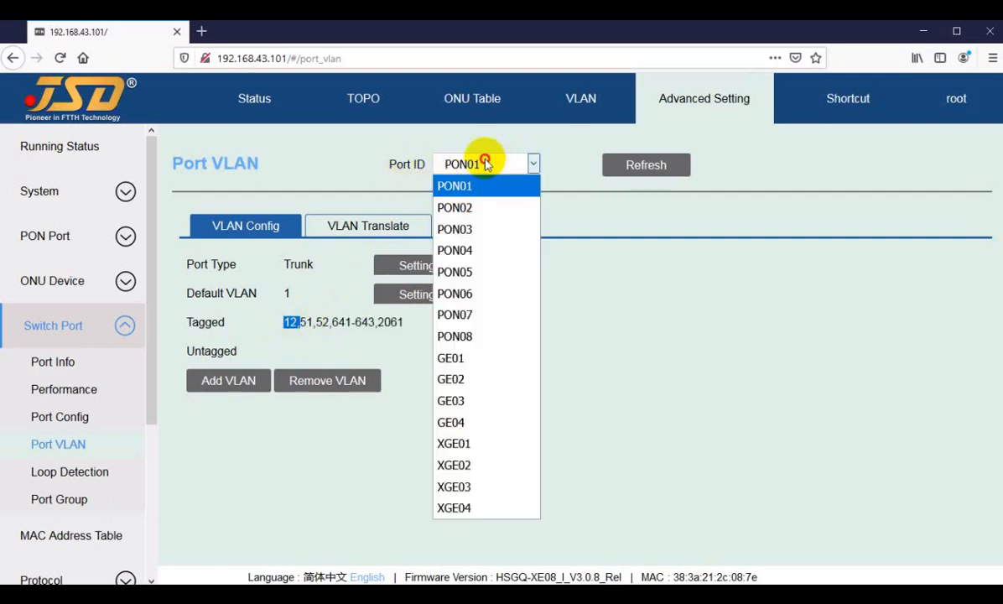
click(464, 403)
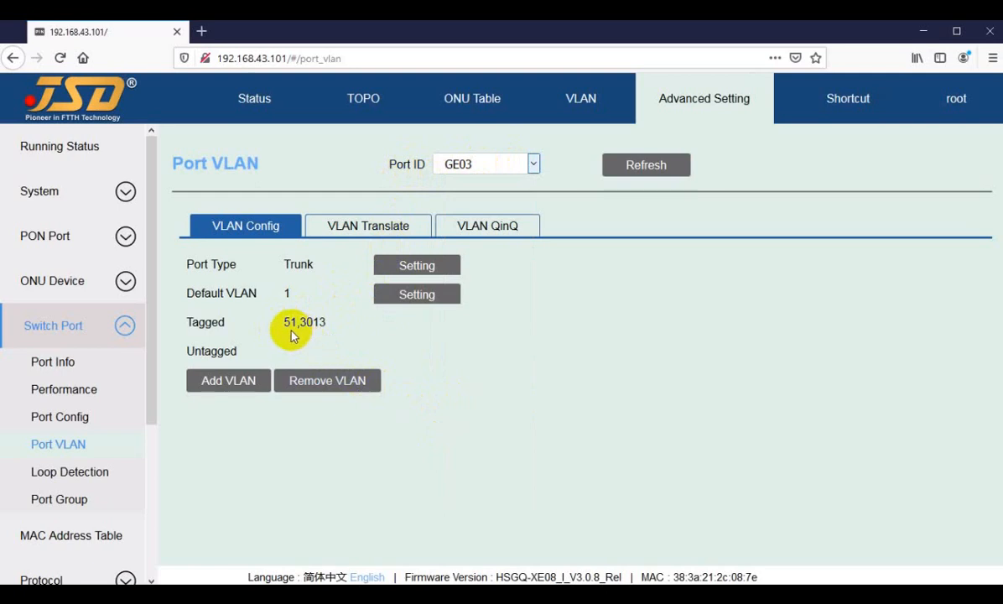
click(476, 164)
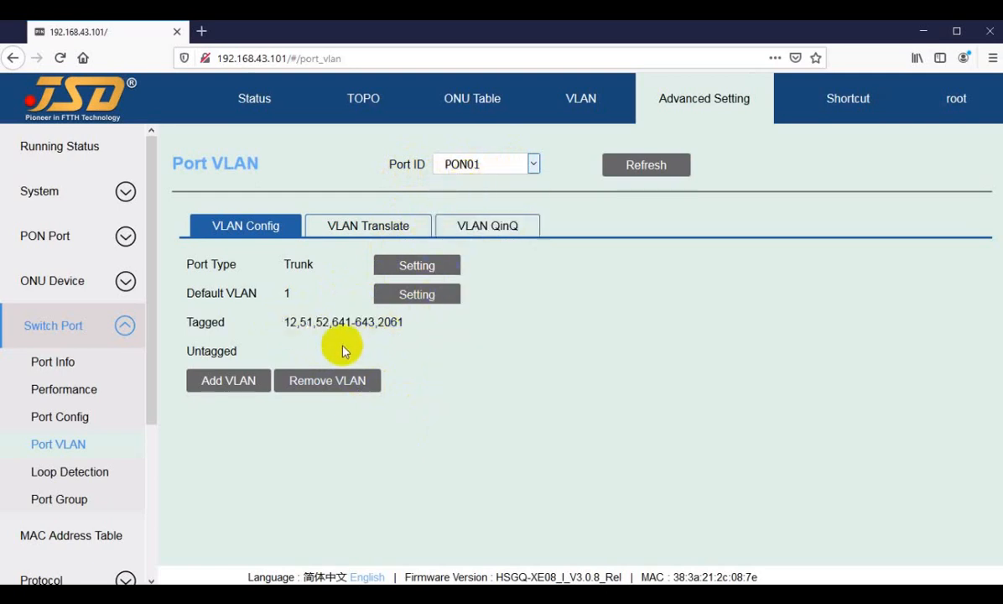
Check VLAN 643 in GE04's tagged list again, then return to PON01's VLAN configuration.
click(475, 166)
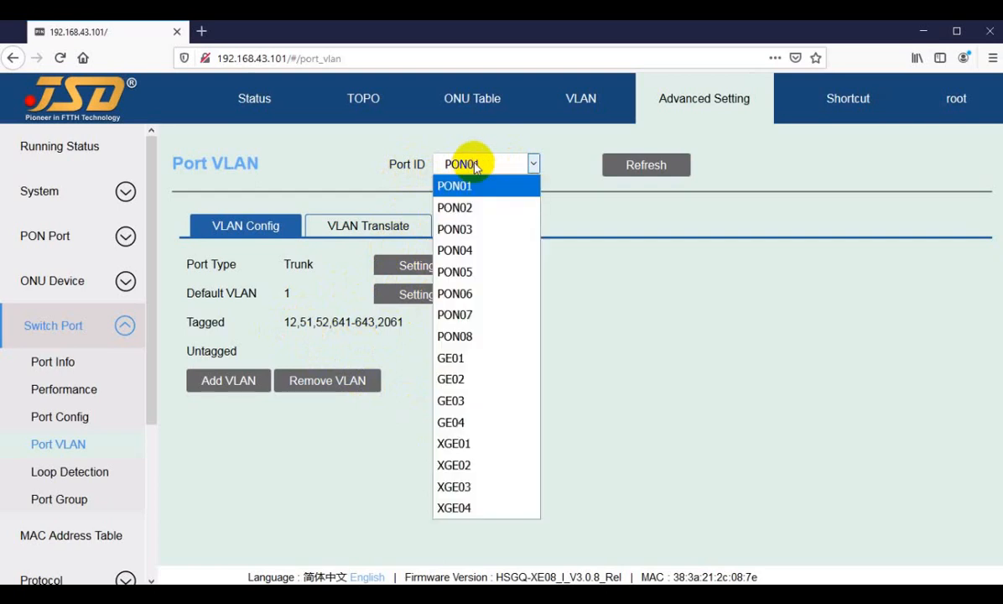
click(462, 423)
double_click(290, 322)
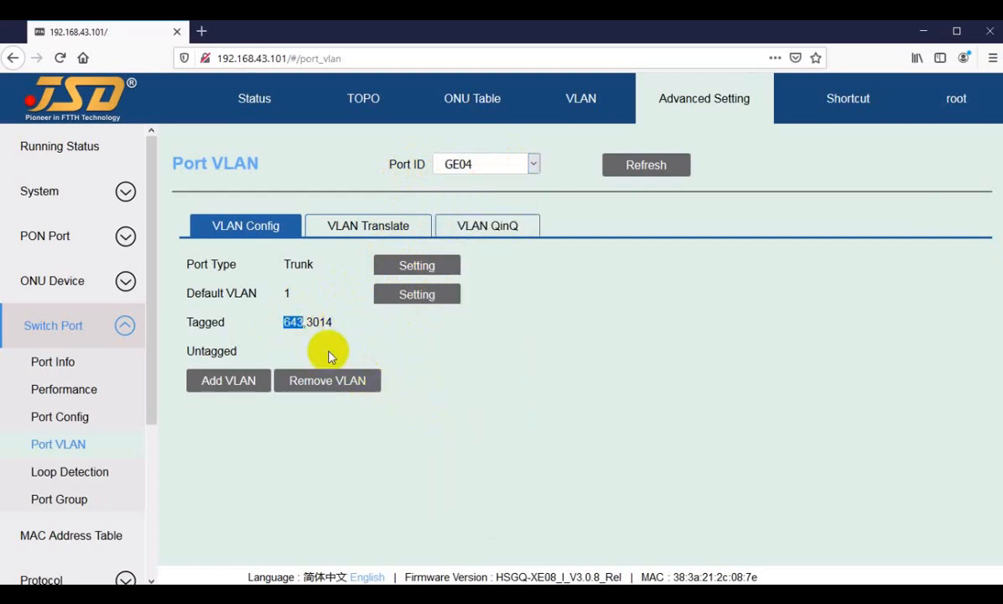
click(480, 173)
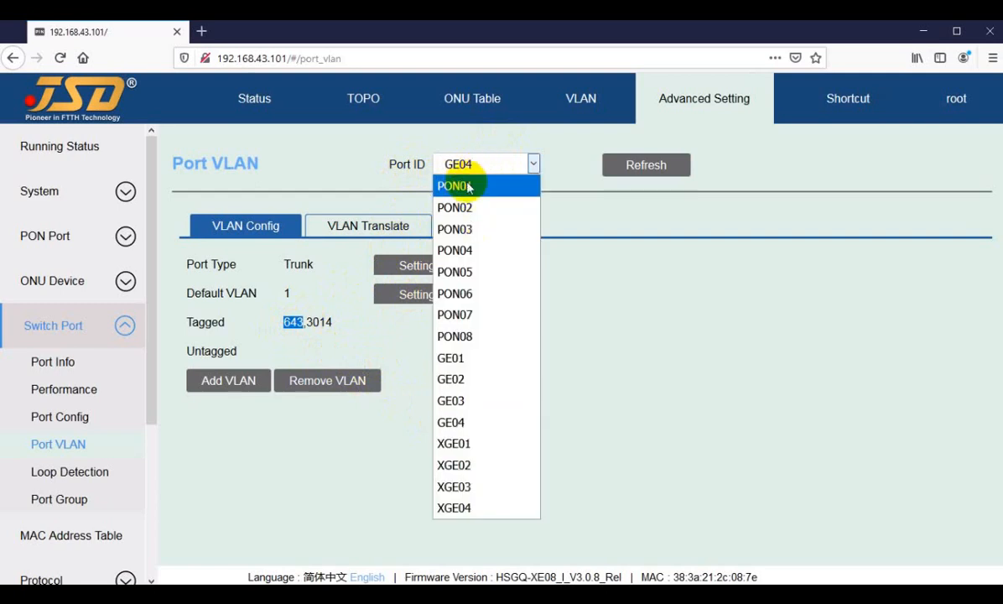
click(518, 186)
Examine the complete list of tagged VLAN IDs on port PON01.
drag(284, 324, 402, 320)
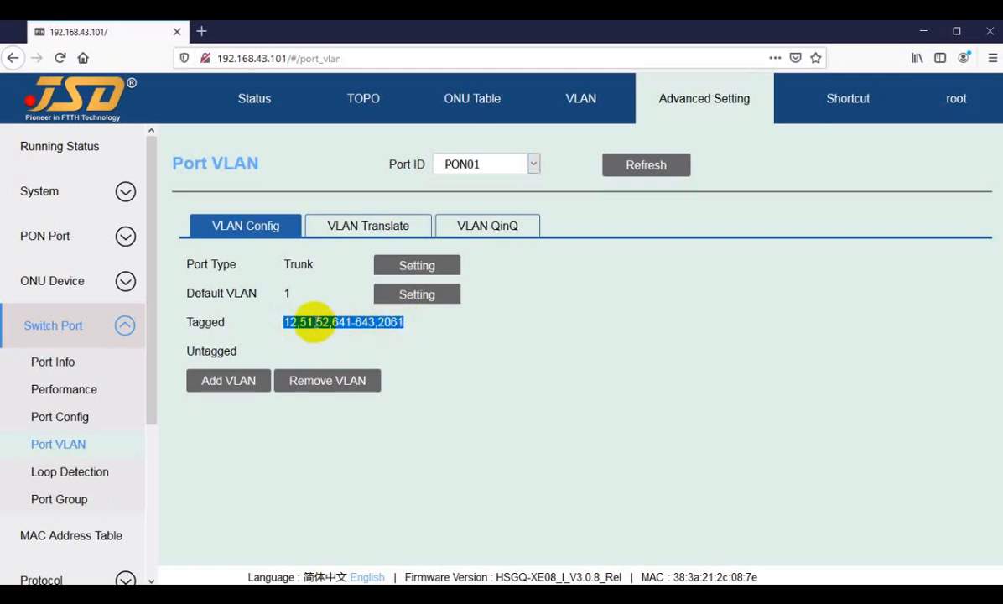
click(315, 322)
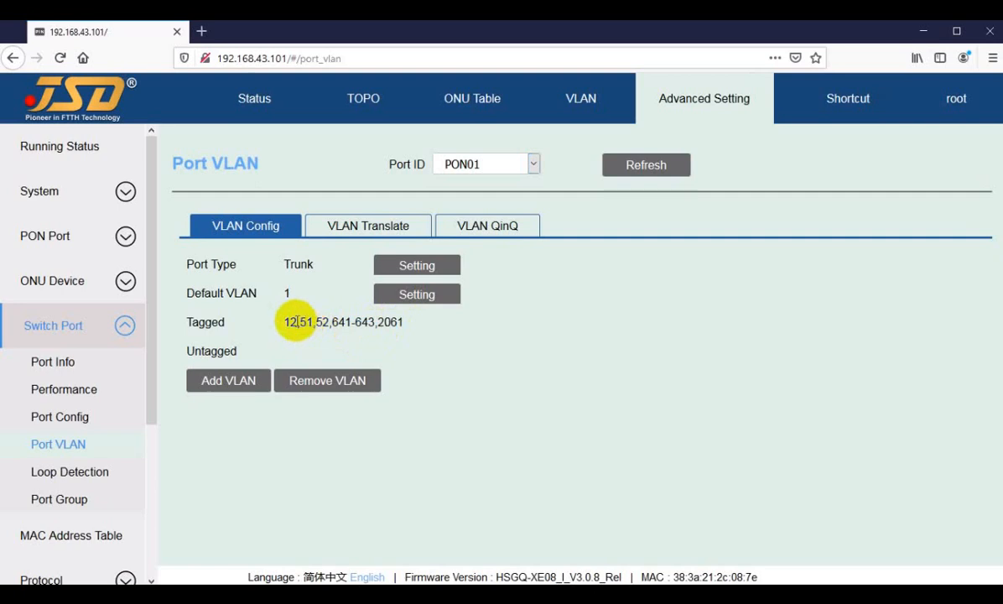
click(283, 322)
drag(283, 322, 304, 322)
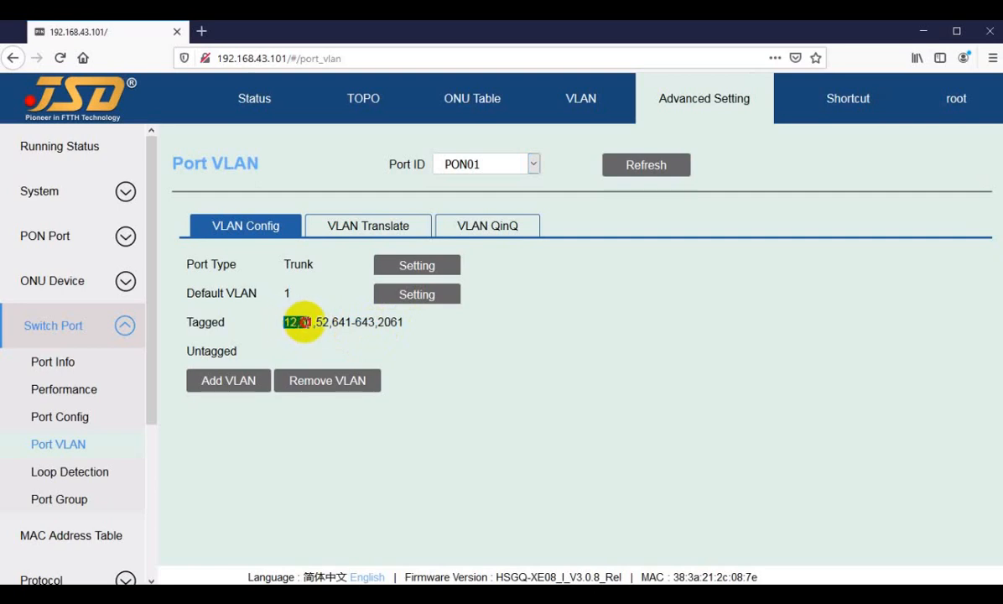
click(304, 320)
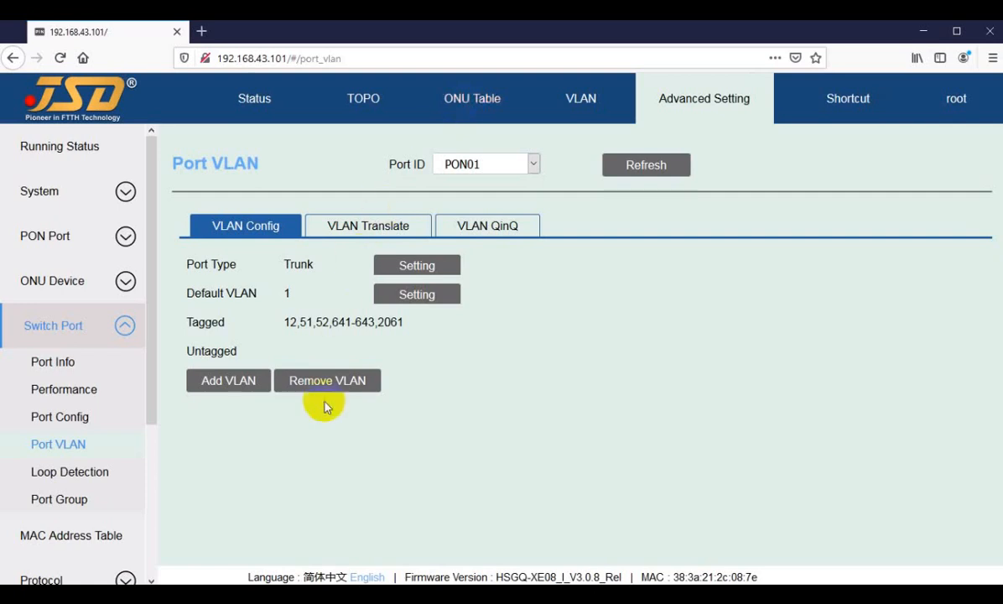
drag(282, 324, 325, 327)
click(323, 324)
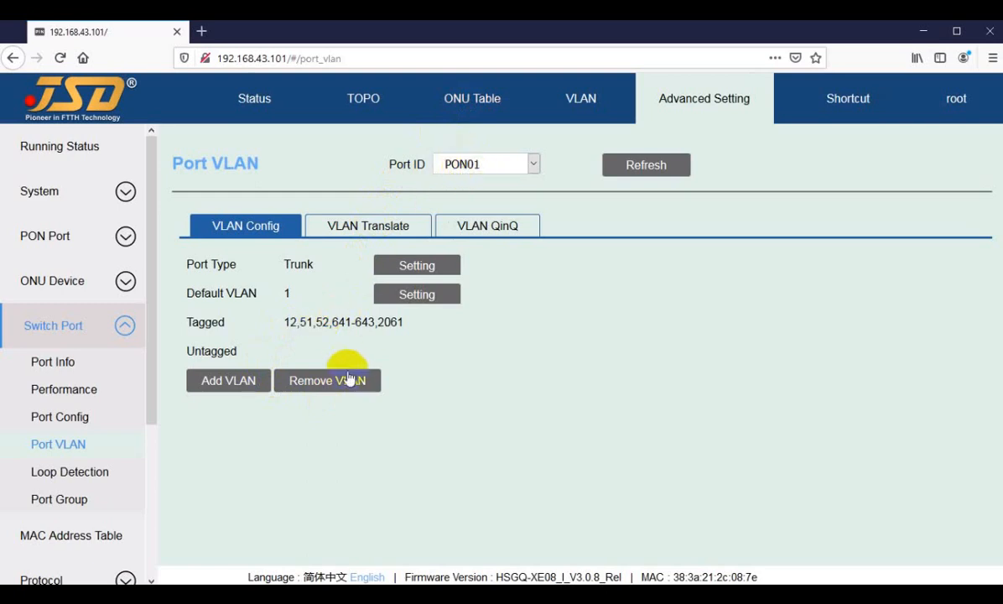
drag(282, 325, 385, 322)
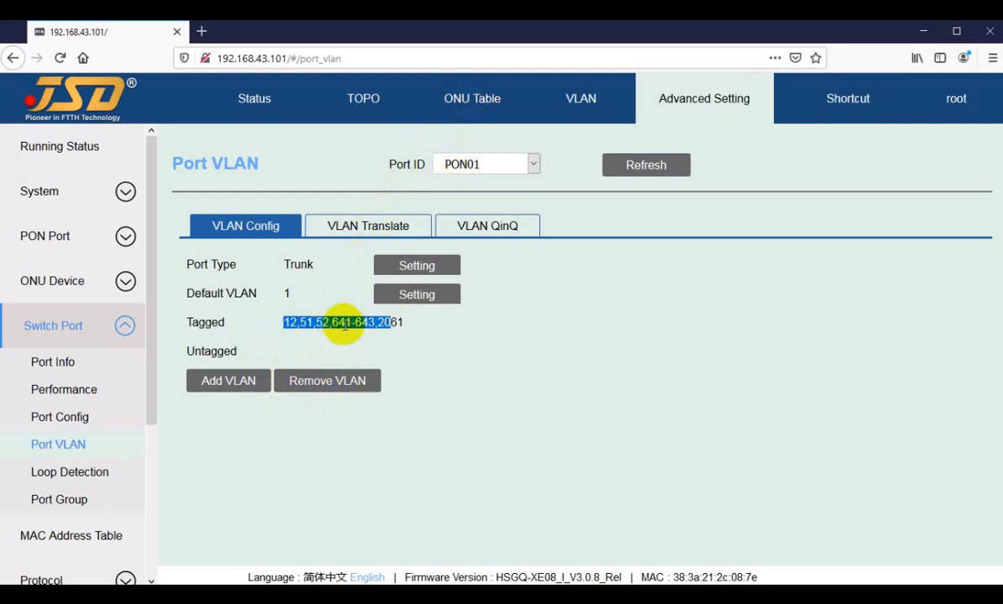
click(334, 324)
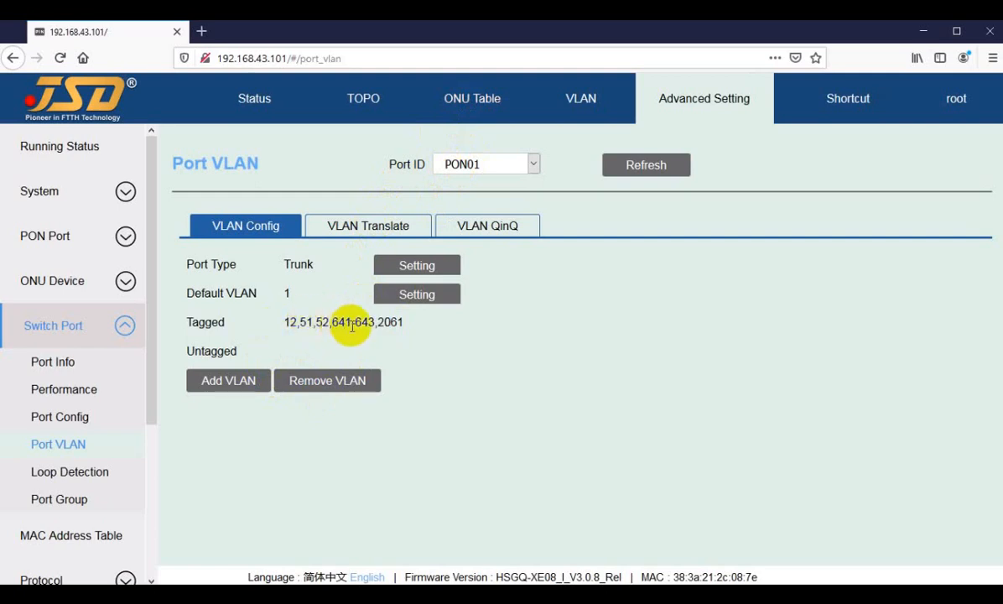
Display port PON02's VLAN configuration and examine its tagged list, including the 3011-3015 range.
click(470, 166)
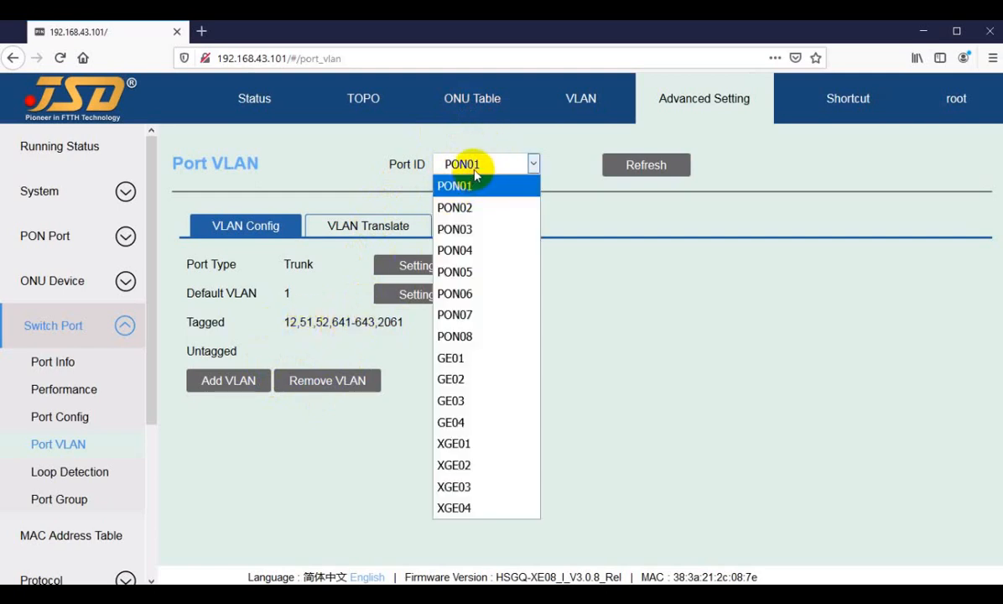
click(457, 207)
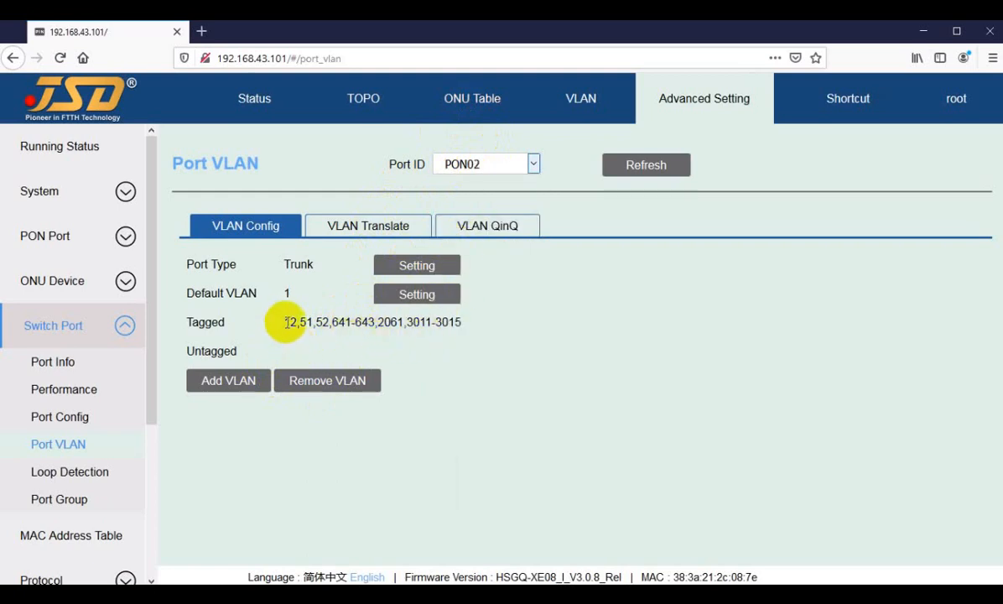
drag(401, 324, 280, 324)
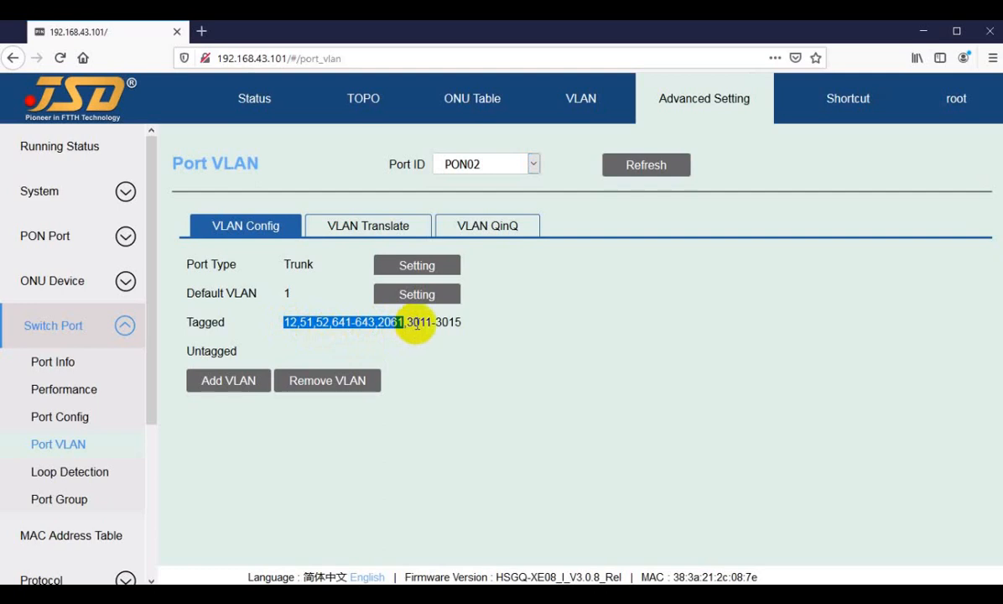
drag(406, 323, 439, 325)
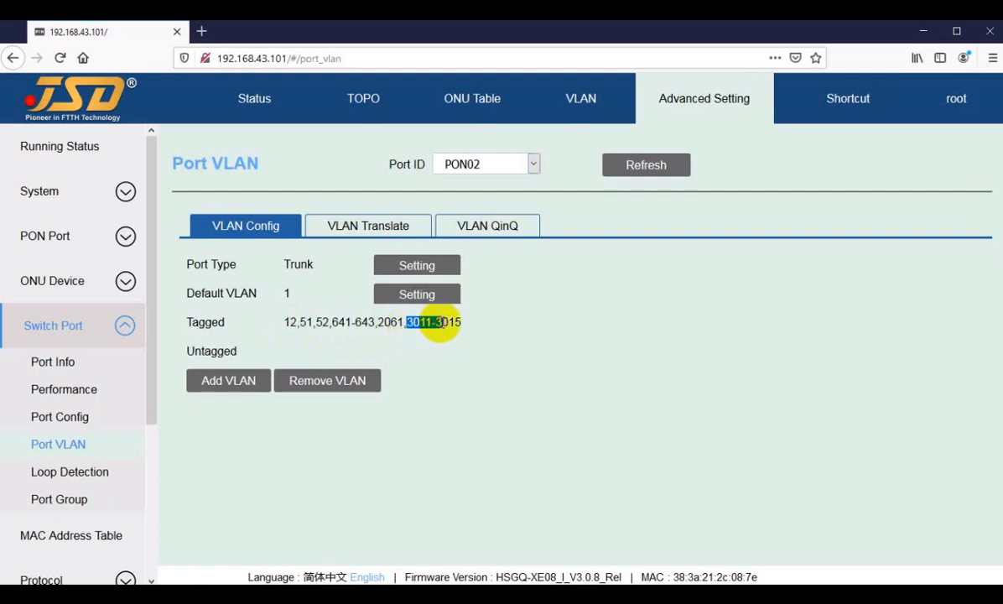
click(466, 344)
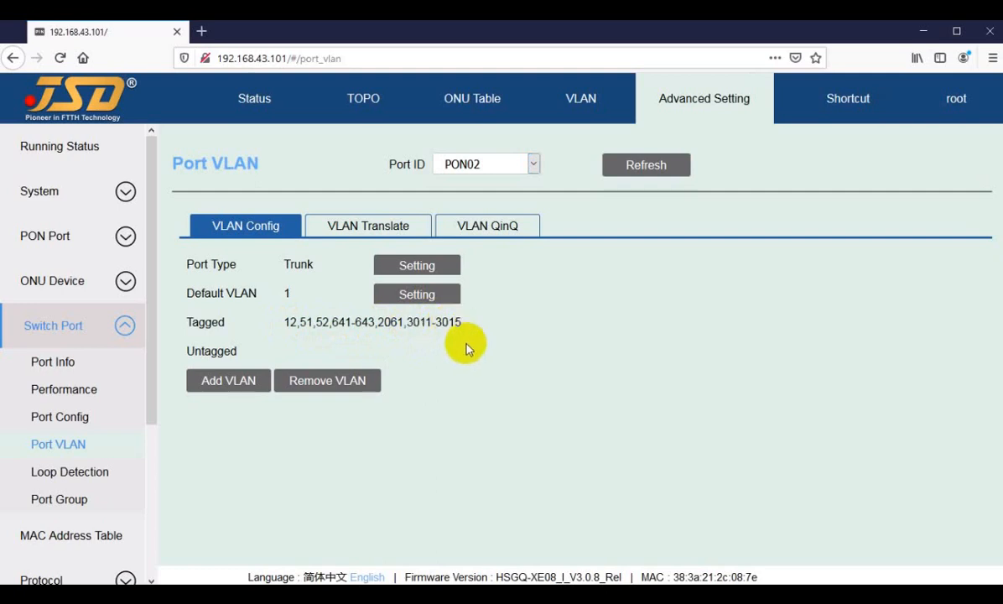
View the VLAN configurations of PON03 and PON04, and examine PON04's full tagged list.
click(495, 165)
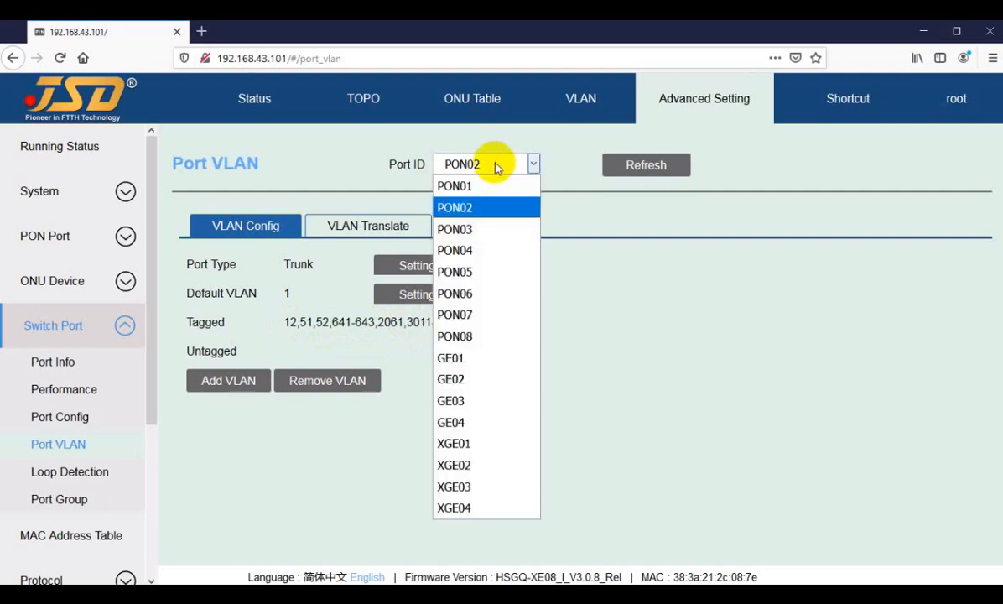
click(454, 229)
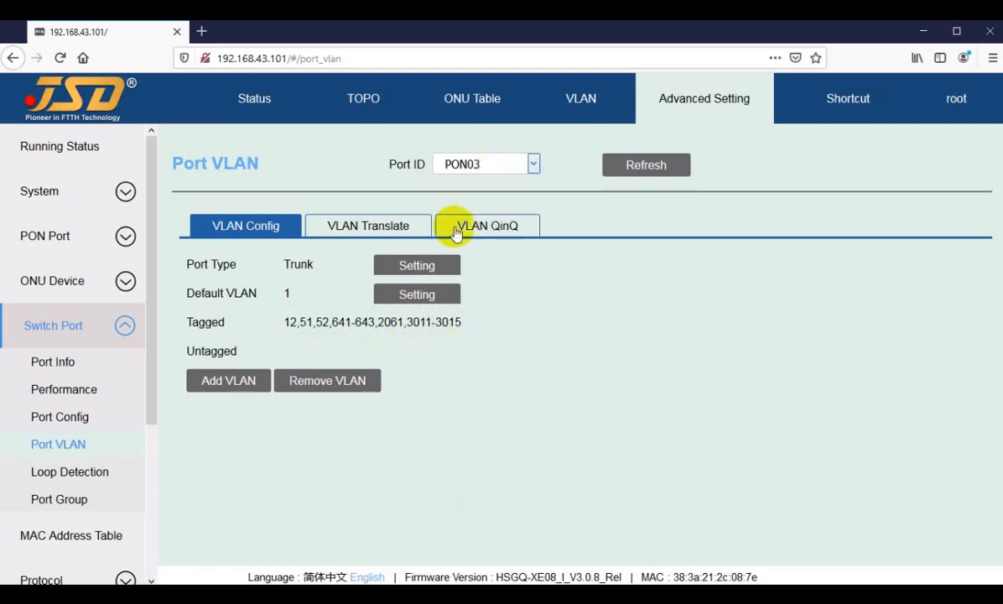
click(481, 163)
click(464, 249)
click(495, 164)
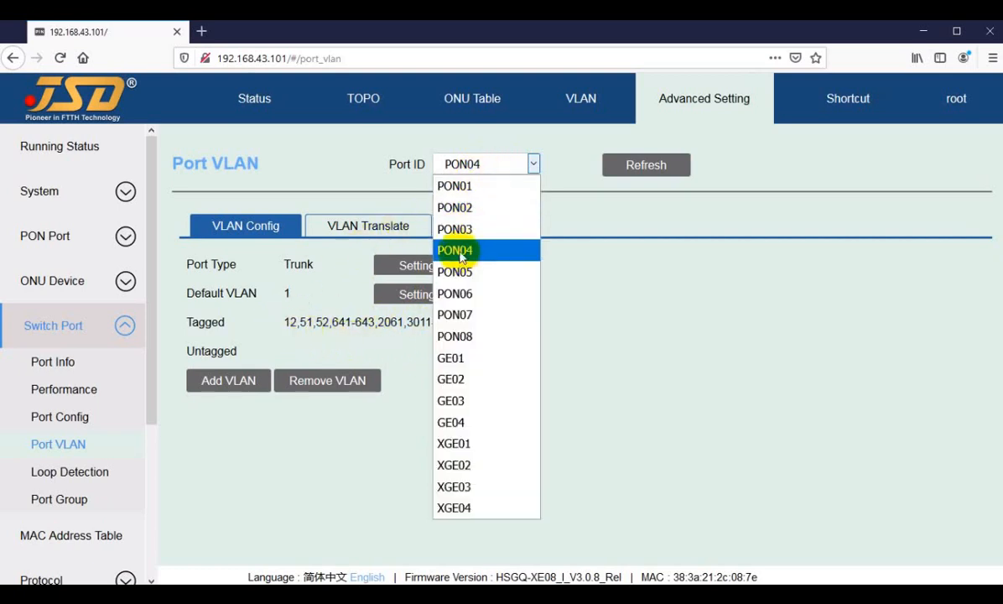
click(326, 321)
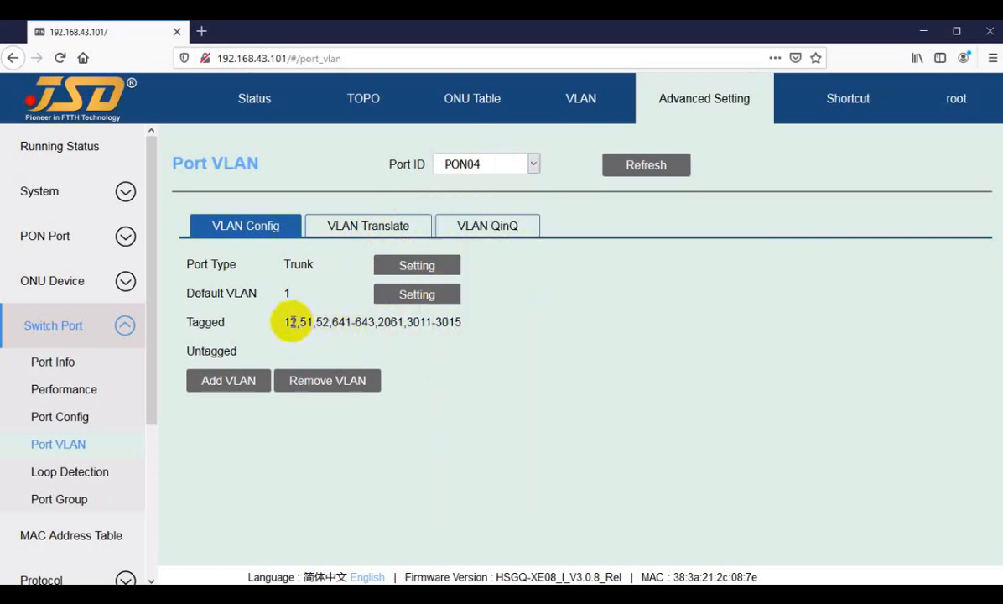
drag(284, 322, 459, 320)
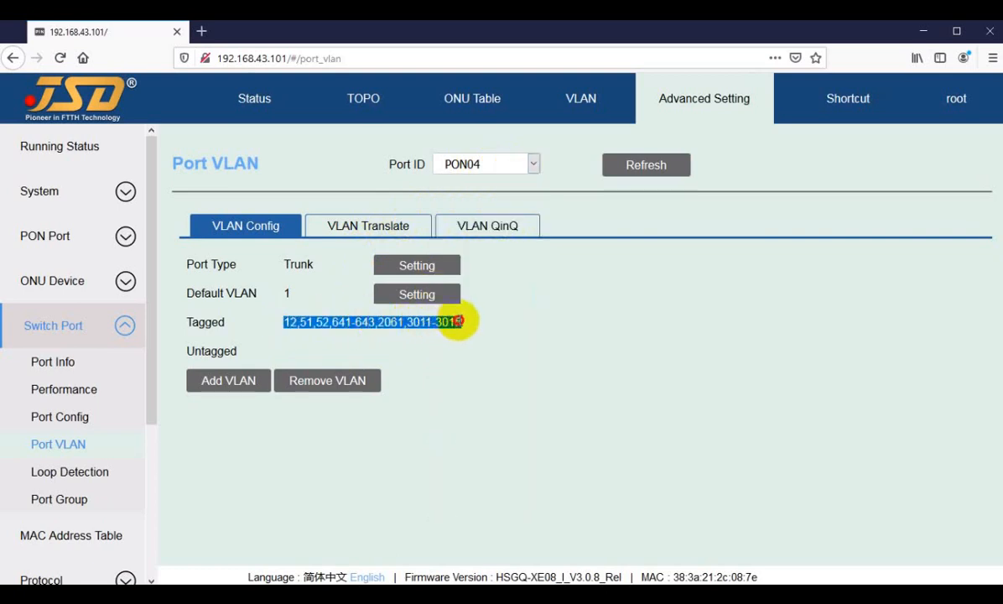
click(384, 322)
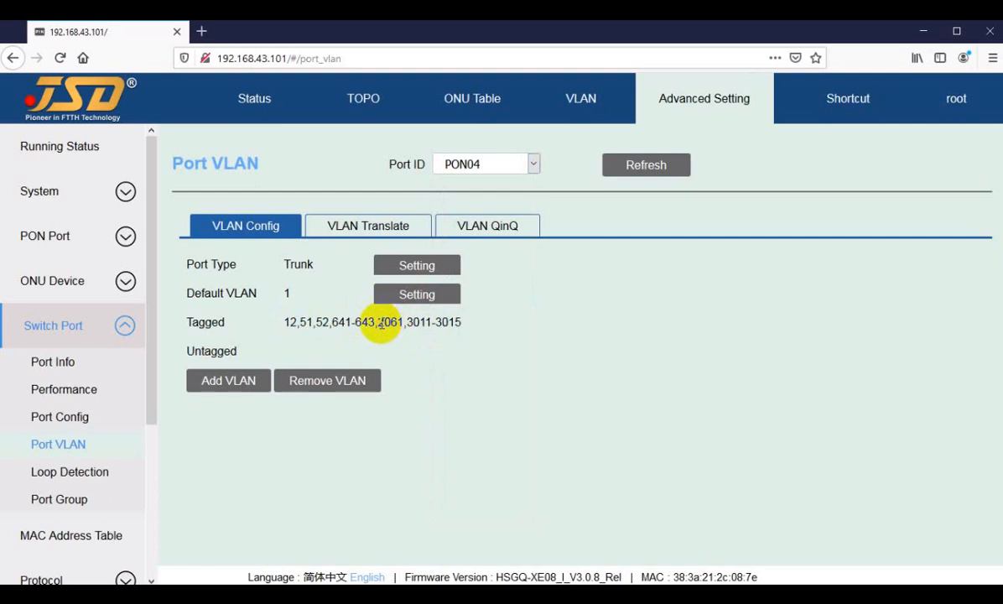
Open the basic details of ONU01/02 on PON01 from the ONU table and examine its device type and optical diagnostics.
click(471, 102)
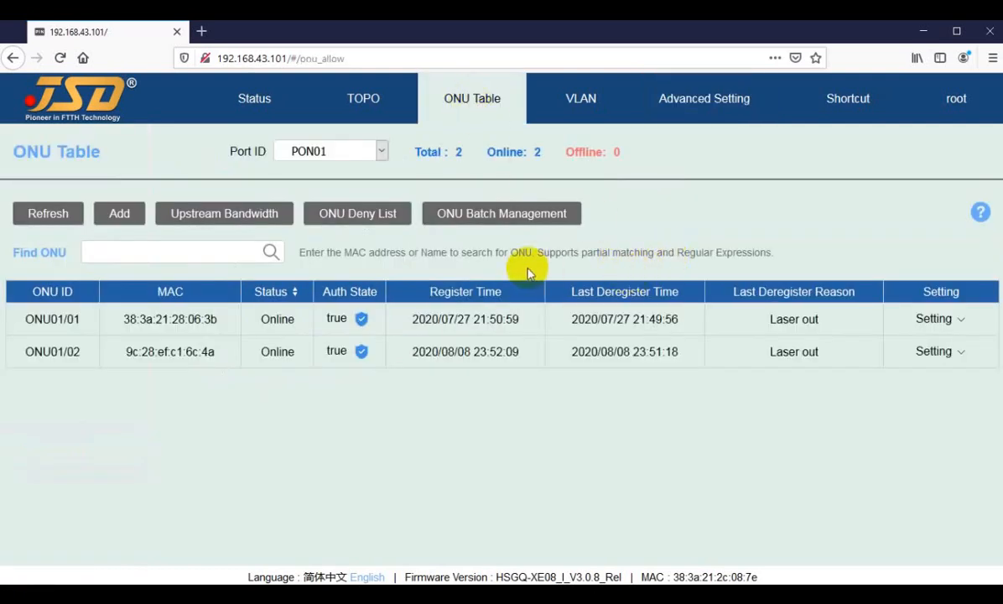
click(934, 351)
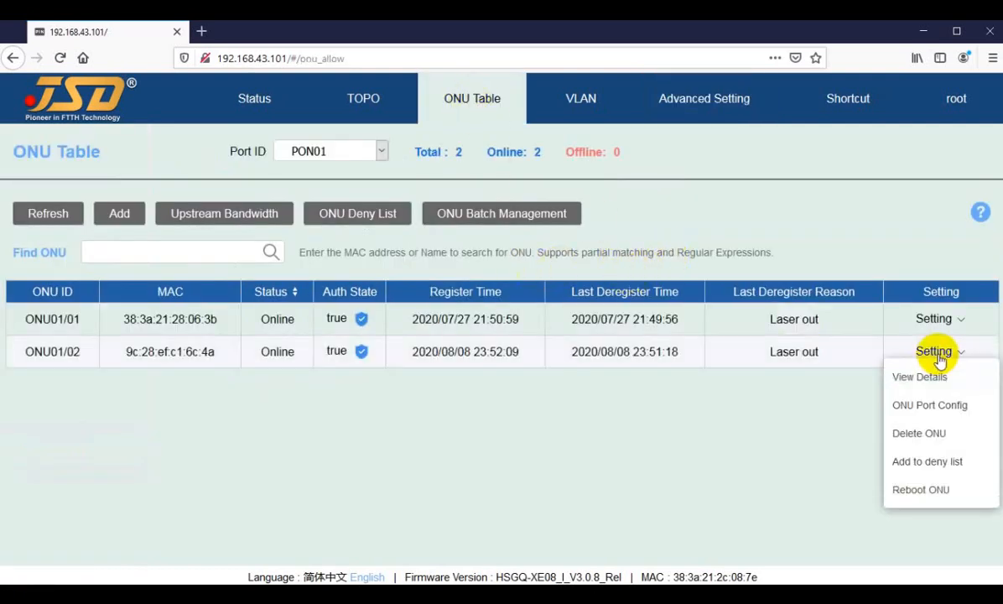
click(917, 376)
scroll(454, 418, down, 5)
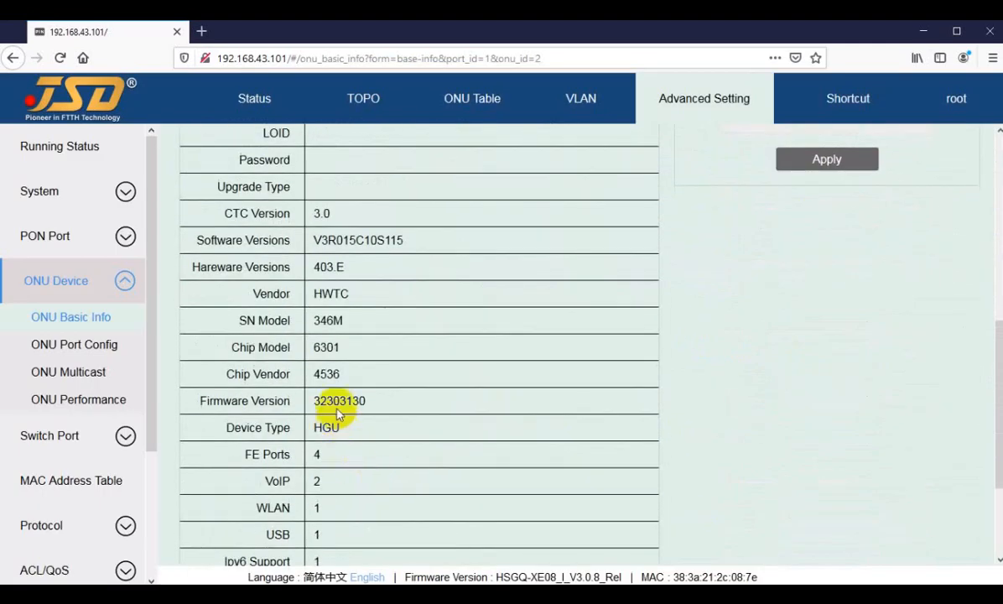
drag(311, 428, 340, 429)
scroll(549, 441, up, 5)
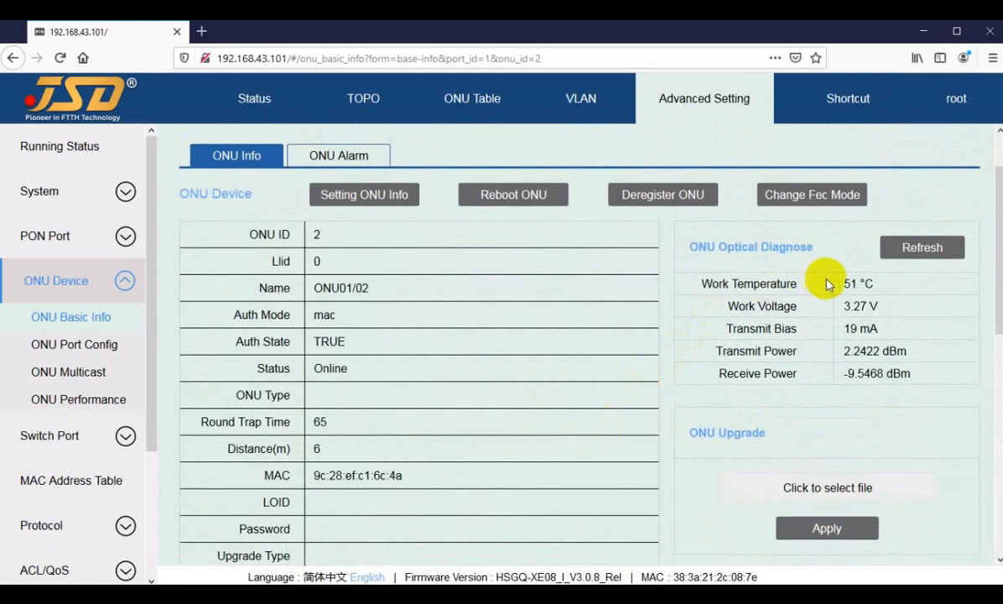
scroll(663, 411, up, 2)
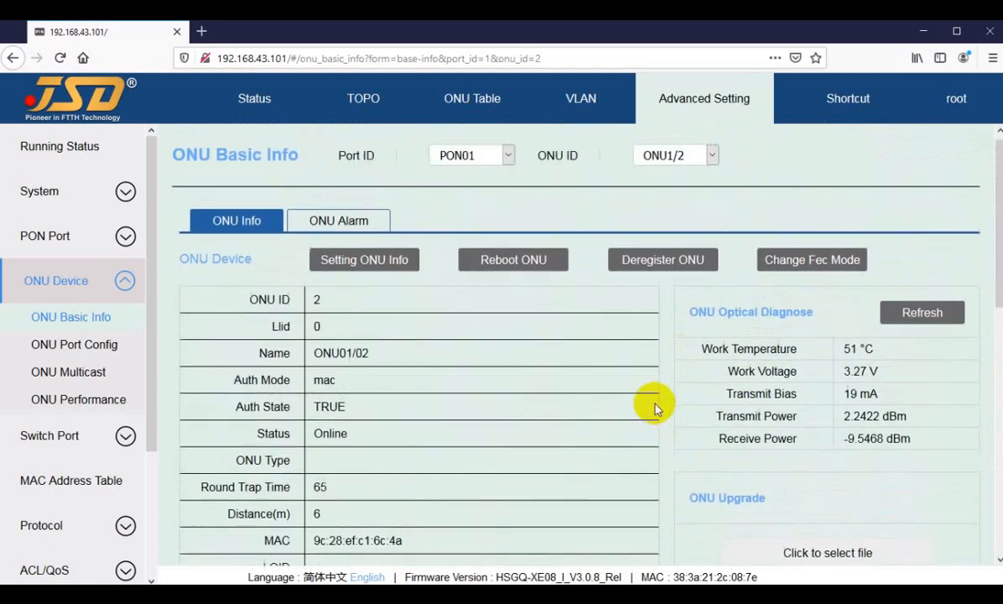
Display the basic info of ONU1/1 on PON01 and check its device type.
click(678, 164)
click(673, 184)
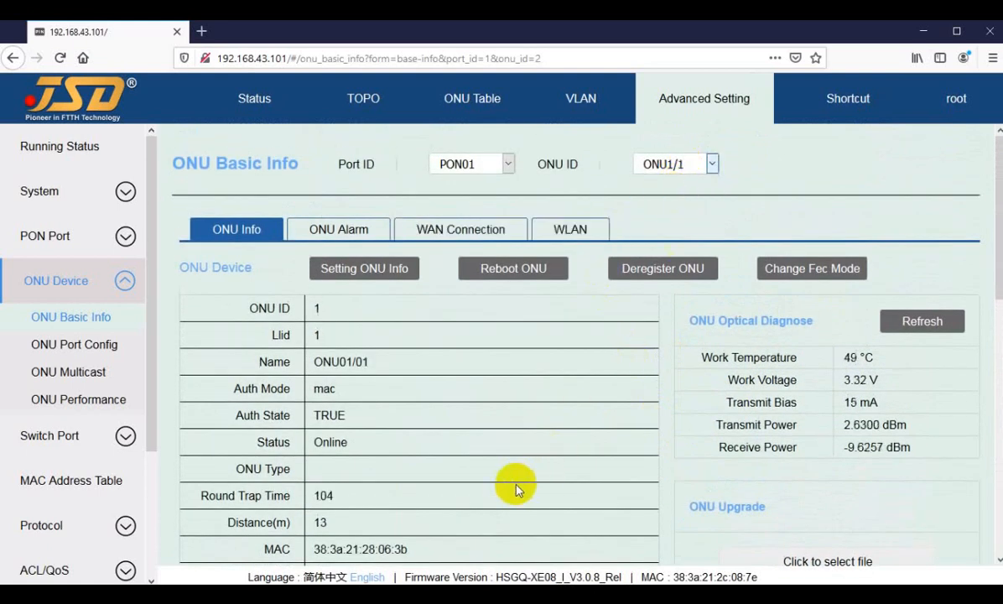
scroll(517, 486, down, 5)
double_click(342, 449)
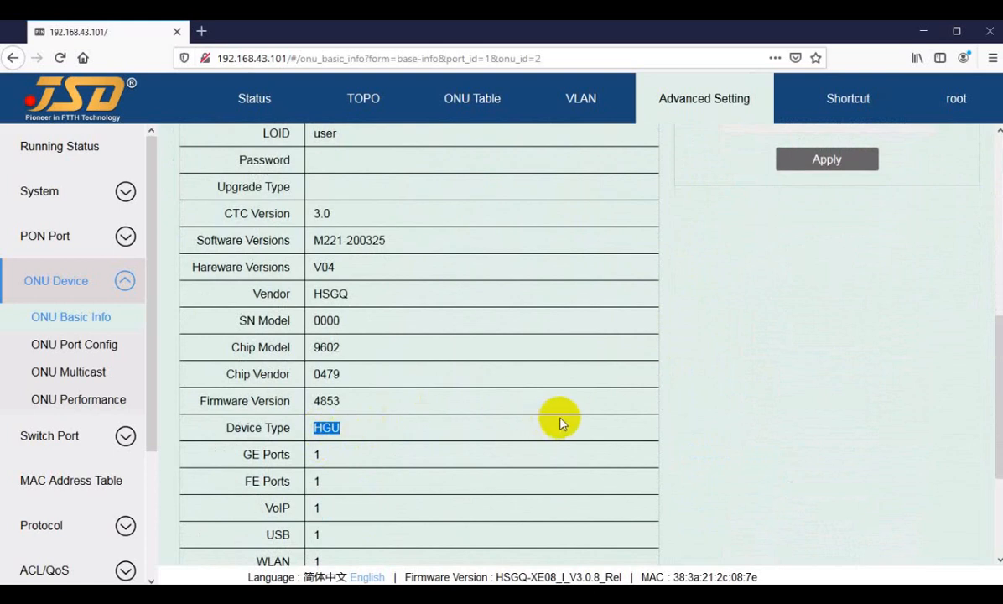
Display the basic info of ONU2/1 on PON02 and examine its device type and GE and FE port entries.
scroll(558, 419, up, 5)
click(491, 163)
click(468, 210)
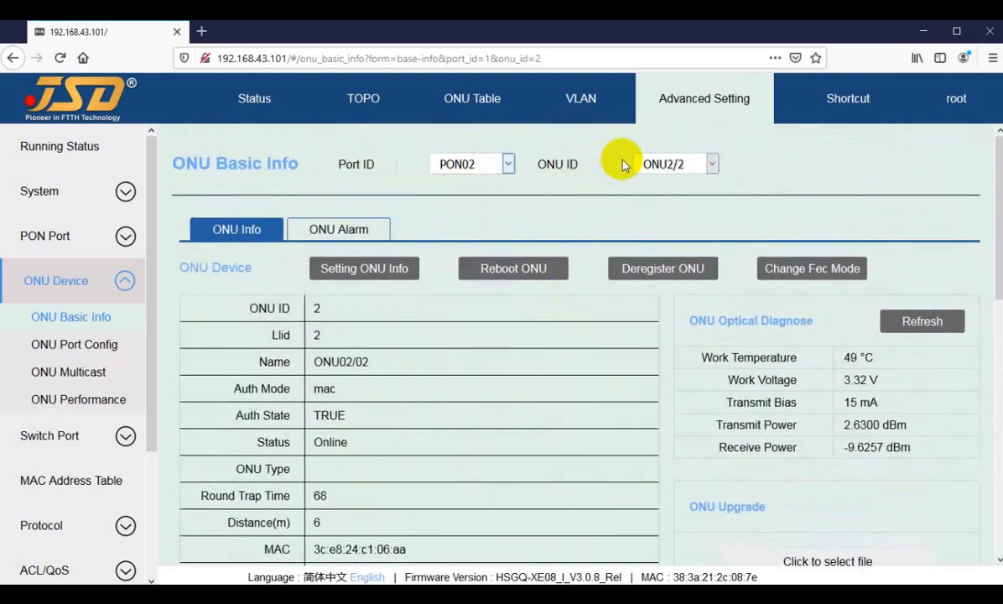
click(668, 164)
click(675, 186)
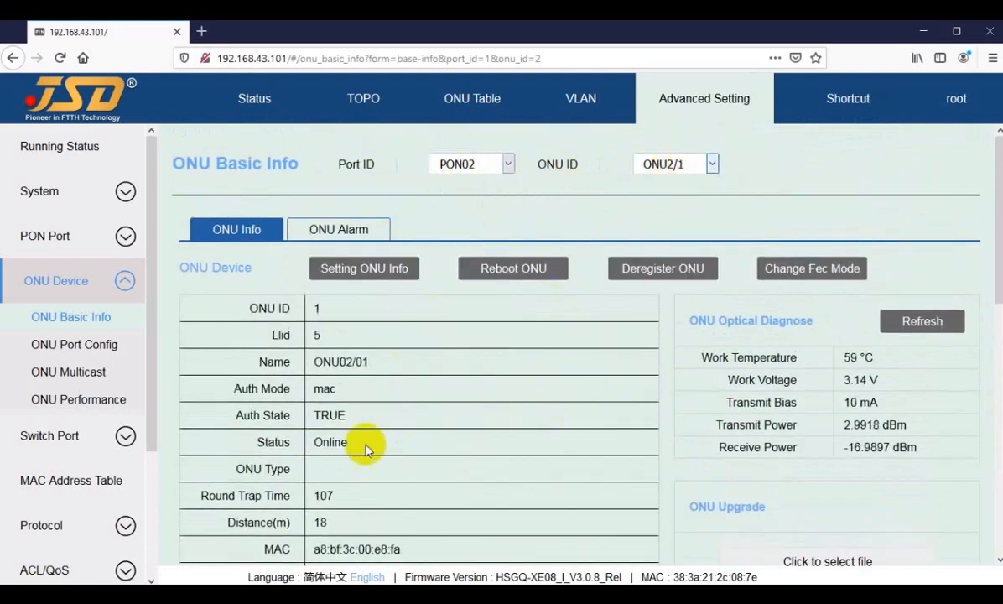
scroll(341, 451, down, 5)
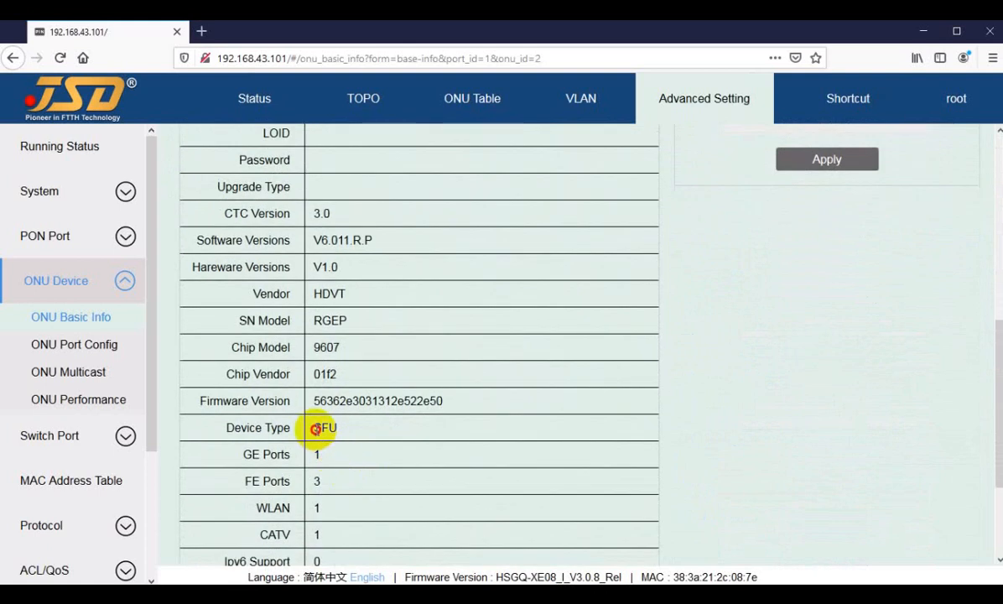
drag(313, 428, 342, 426)
click(347, 426)
scroll(391, 458, up, 2)
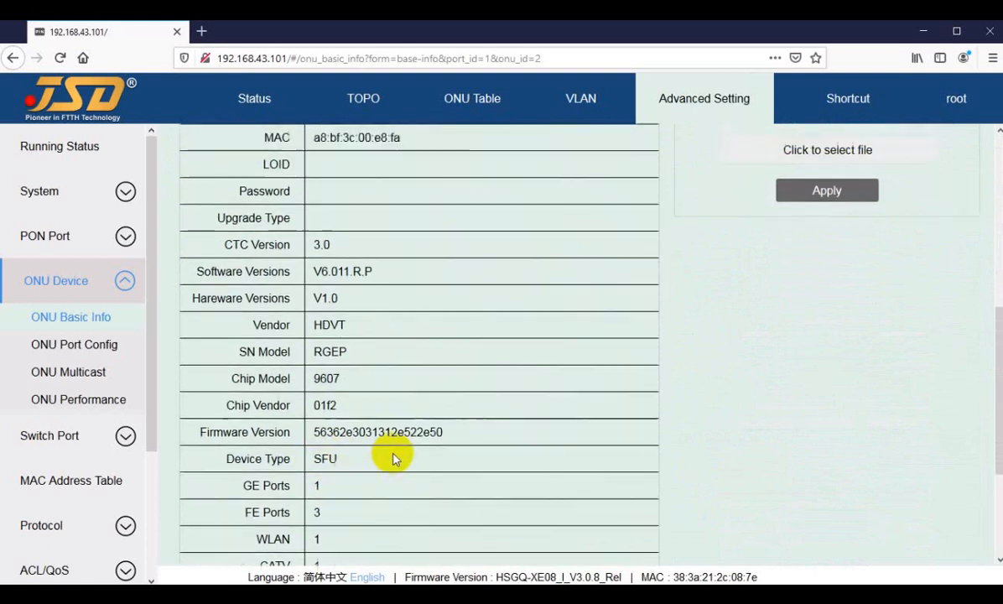
scroll(383, 447, down, 3)
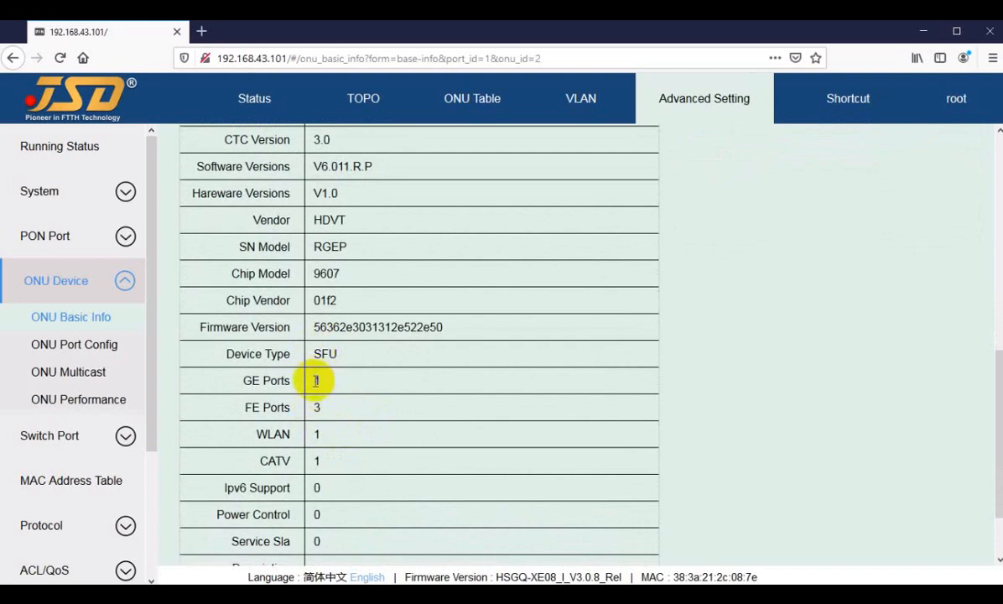
double_click(326, 410)
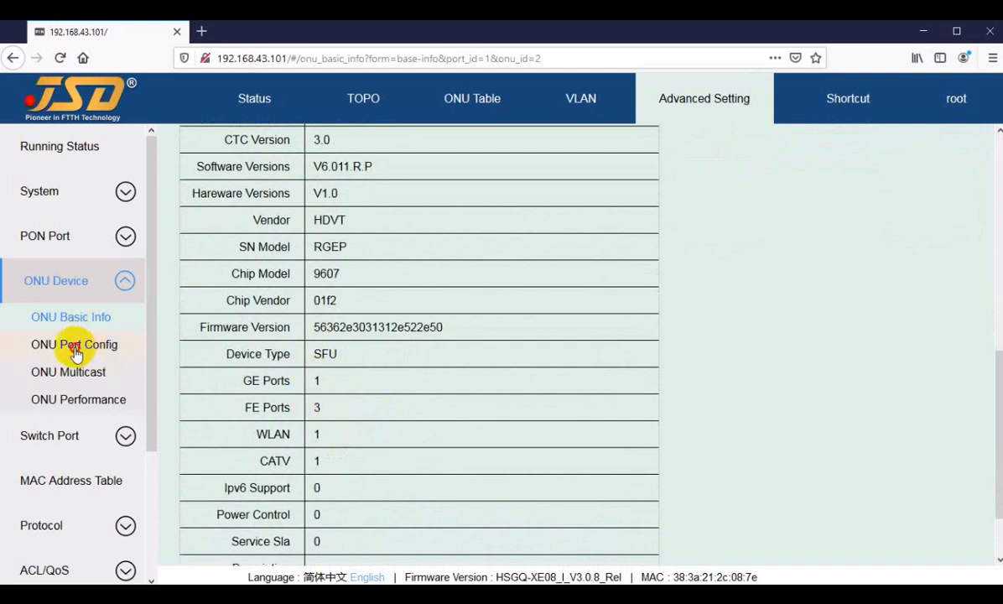
Show the ONU port configuration of ONU2/1 on PON02 and review its port info and per-port VLAN modes.
click(74, 348)
scroll(547, 405, down, 2)
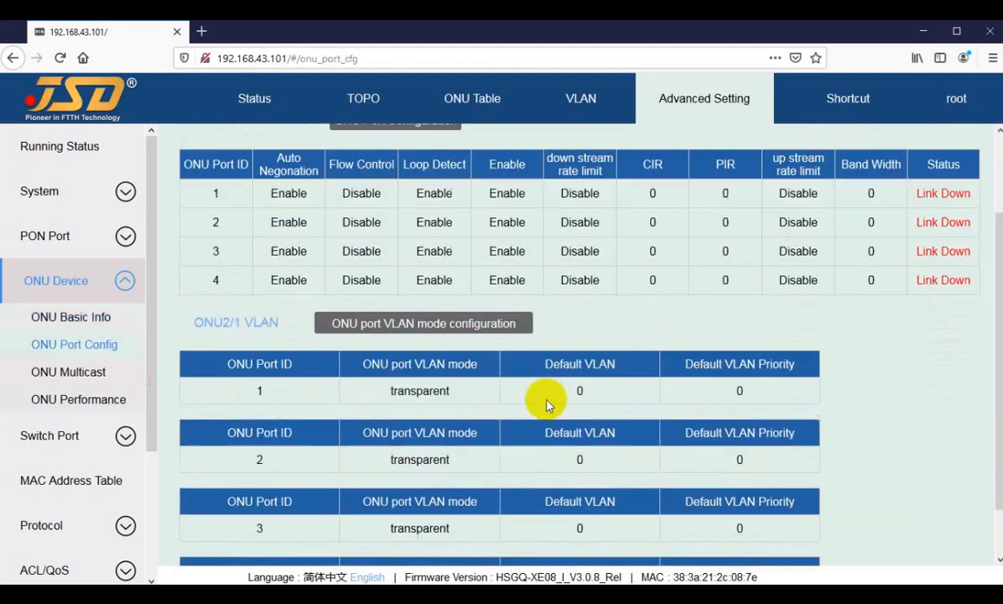
scroll(547, 405, down, 1)
scroll(571, 302, up, 3)
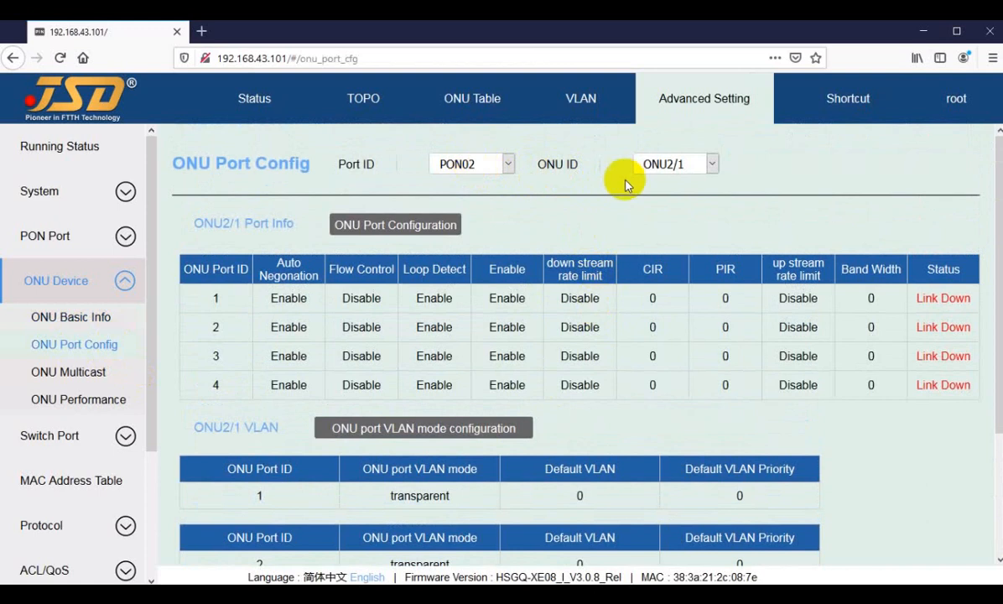
click(671, 164)
click(629, 160)
scroll(609, 428, down, 1)
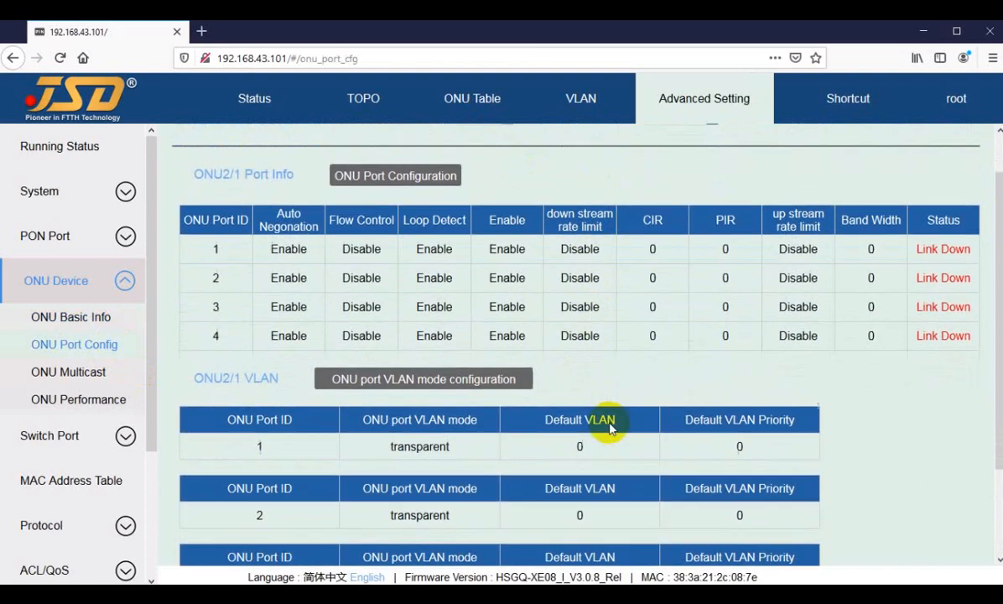
scroll(608, 427, down, 2)
Open the ONU port VLAN mode configuration for ONU2/1 and try trunk mode on ONU port 3.
click(411, 284)
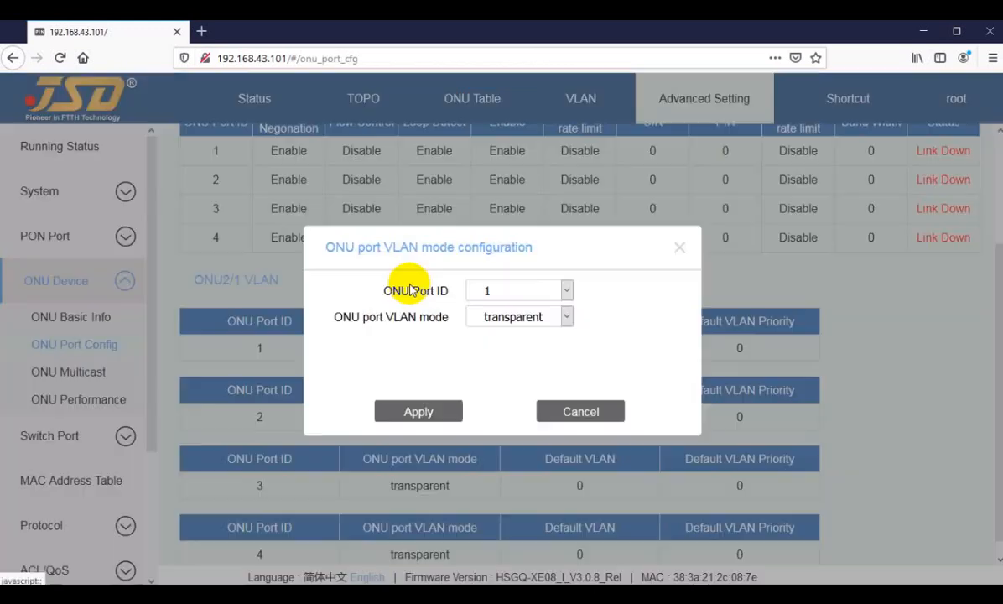
click(498, 319)
click(515, 292)
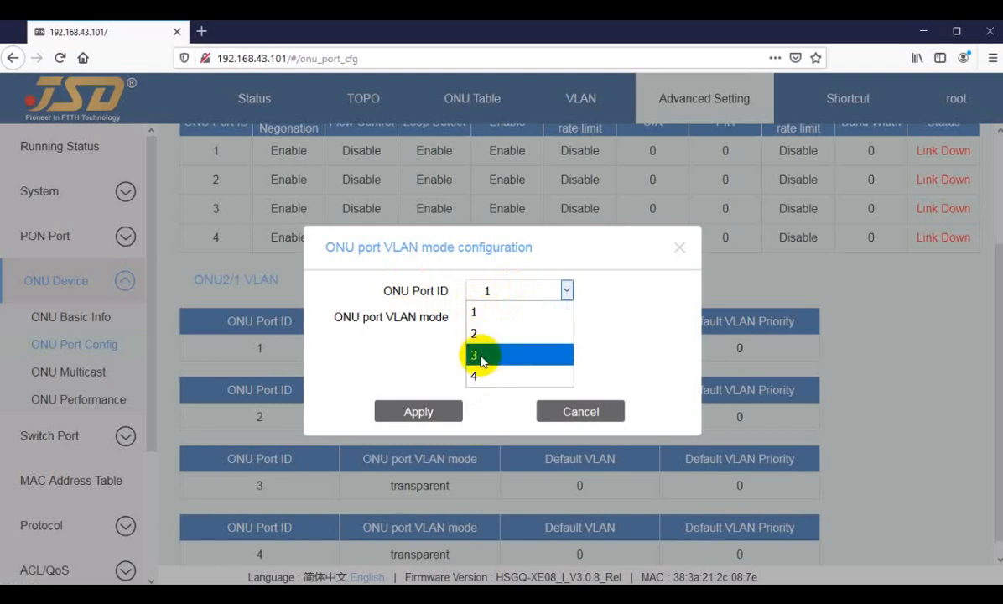
click(481, 356)
click(514, 316)
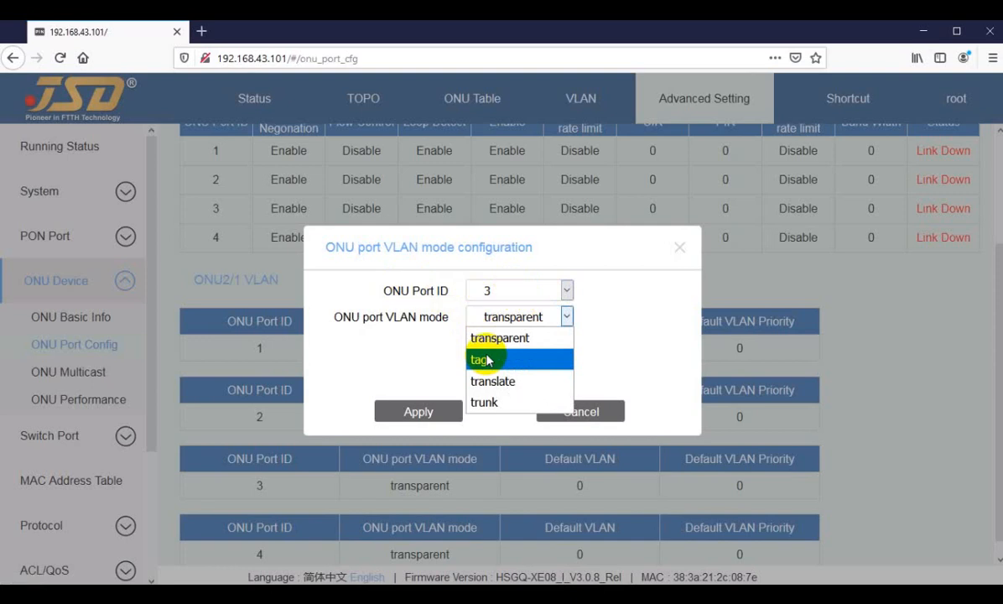
click(485, 406)
Configure ONU port 1 of ONU2/1 in trunk mode, enter default VLAN 12,3011-3015, and apply the settings.
click(504, 299)
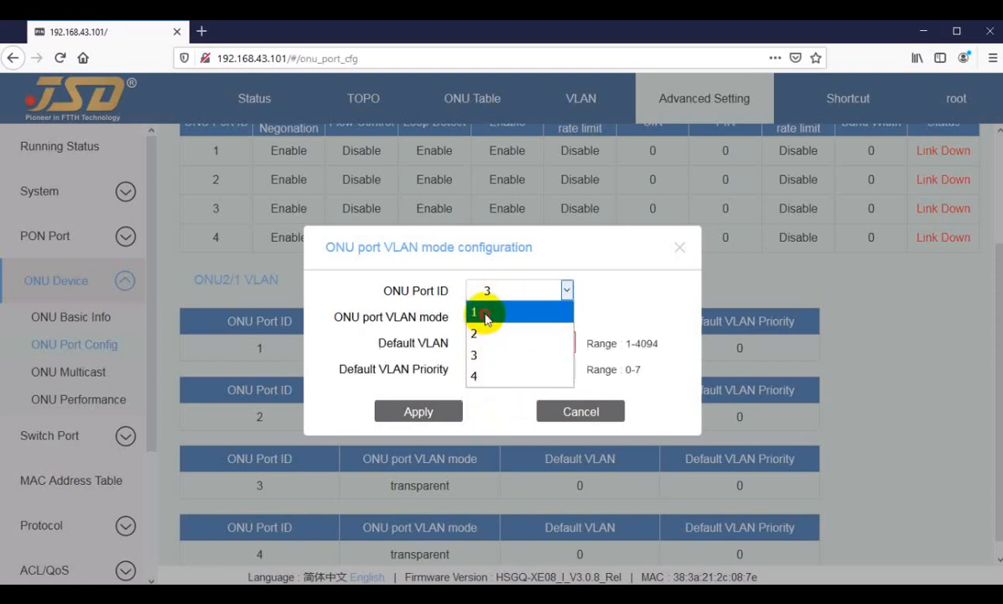
click(489, 311)
click(513, 321)
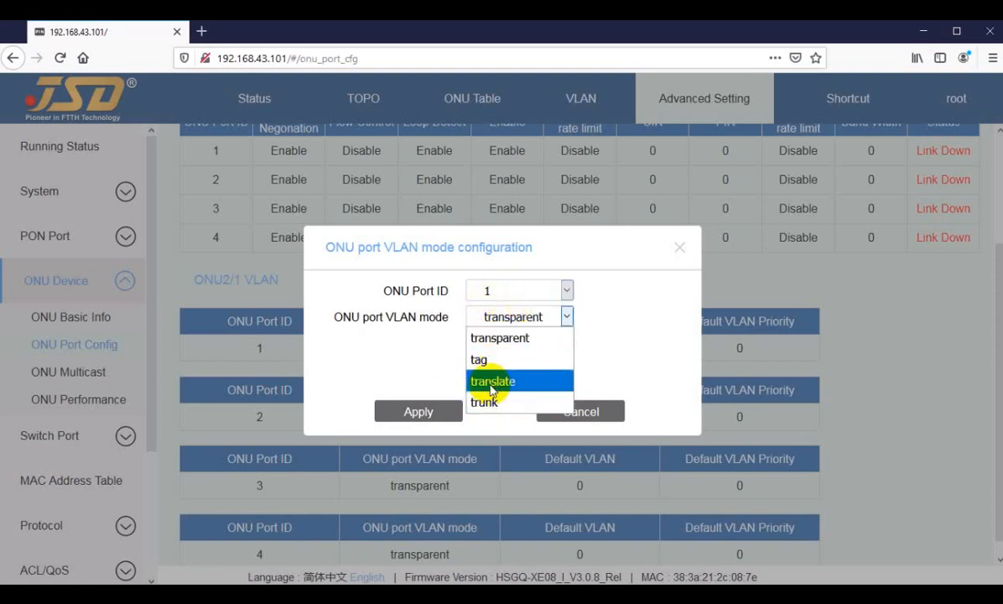
click(483, 404)
double_click(498, 342)
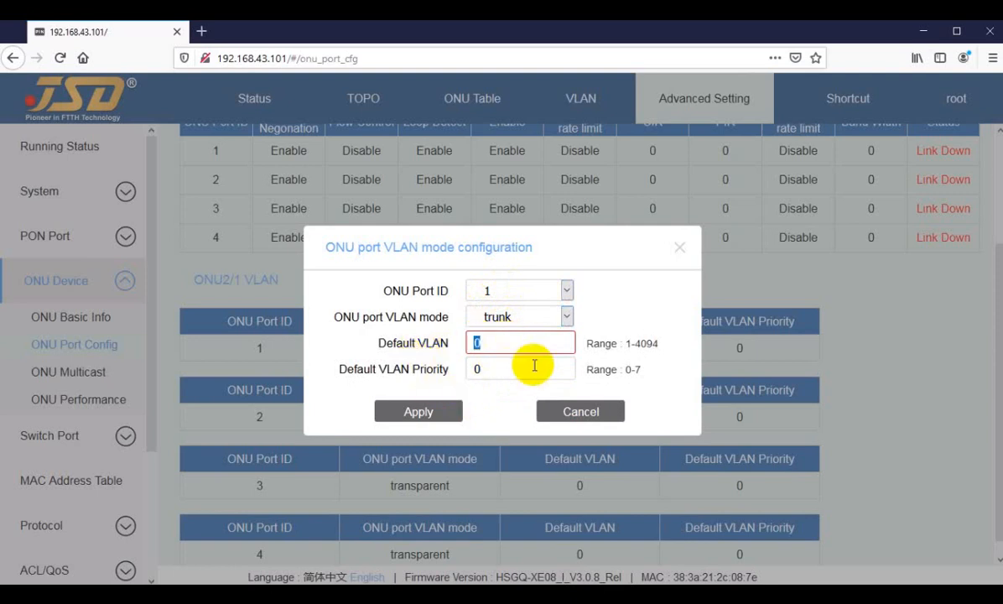
text(12,301)
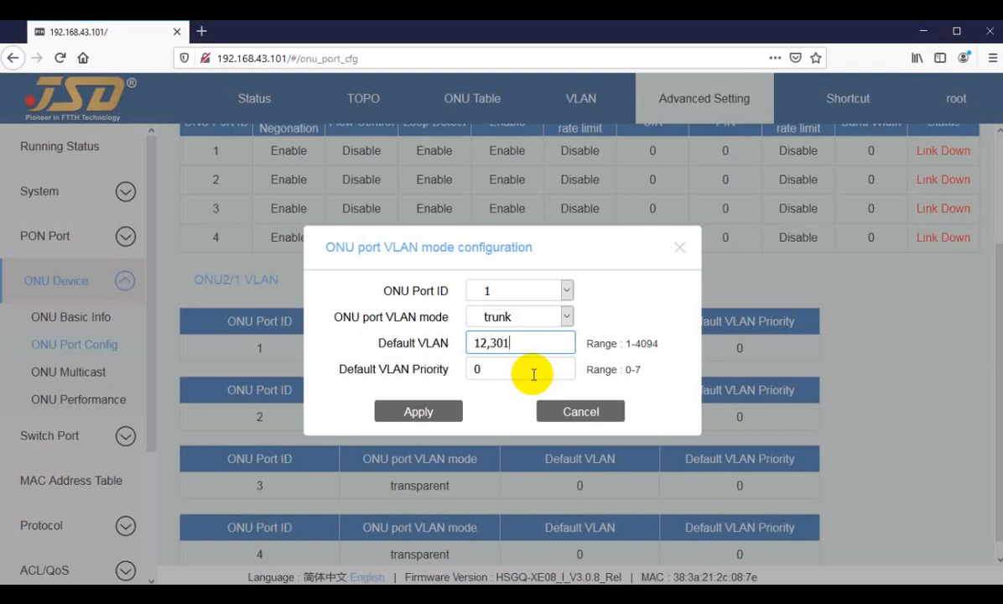
text(1-3015)
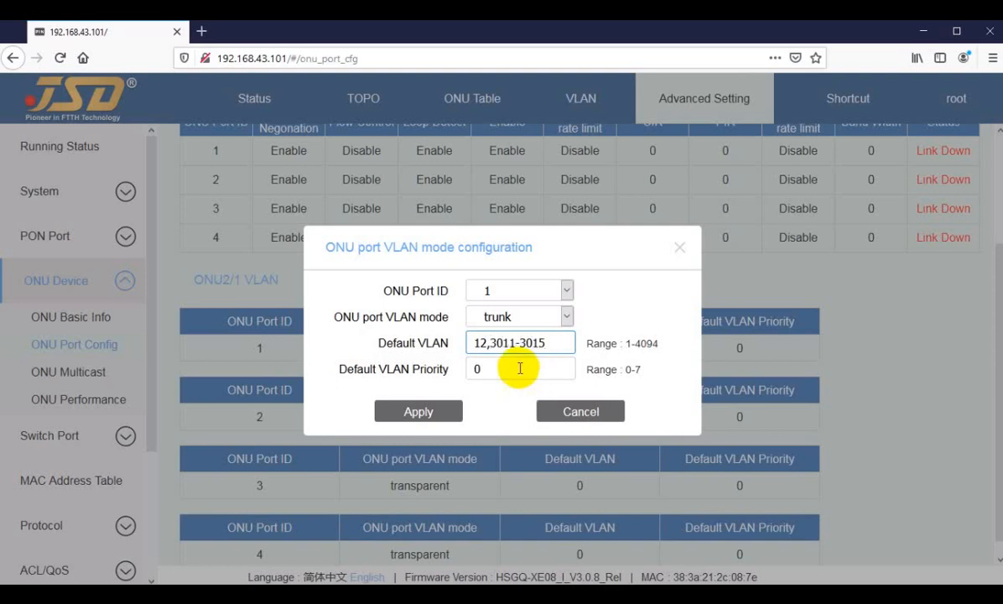
click(422, 412)
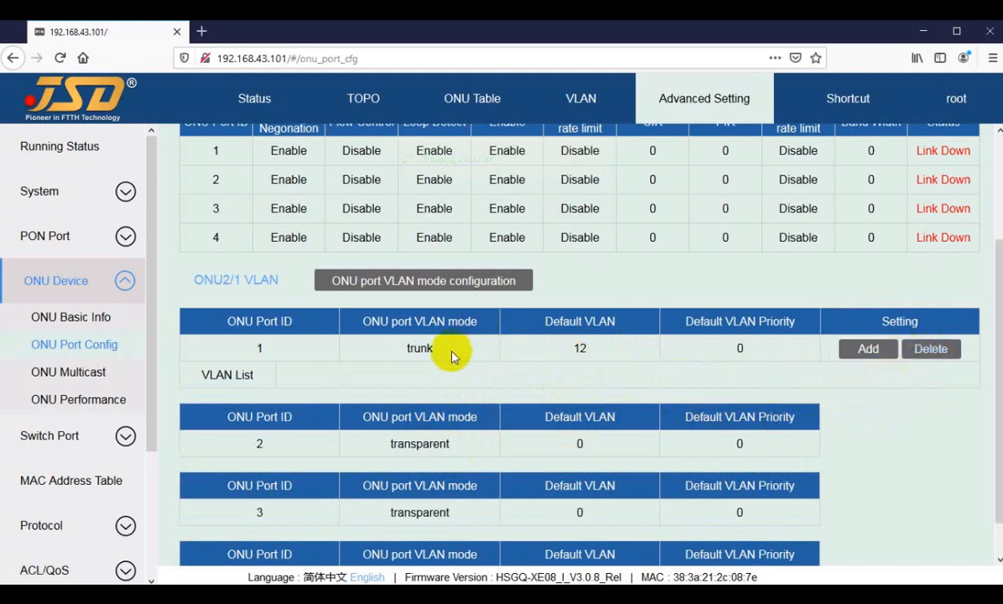
Change ONU port 1 of ONU2/1 to tag mode with default VLAN 3011, apply it, and check its VLAN entry.
scroll(465, 432, down, 1)
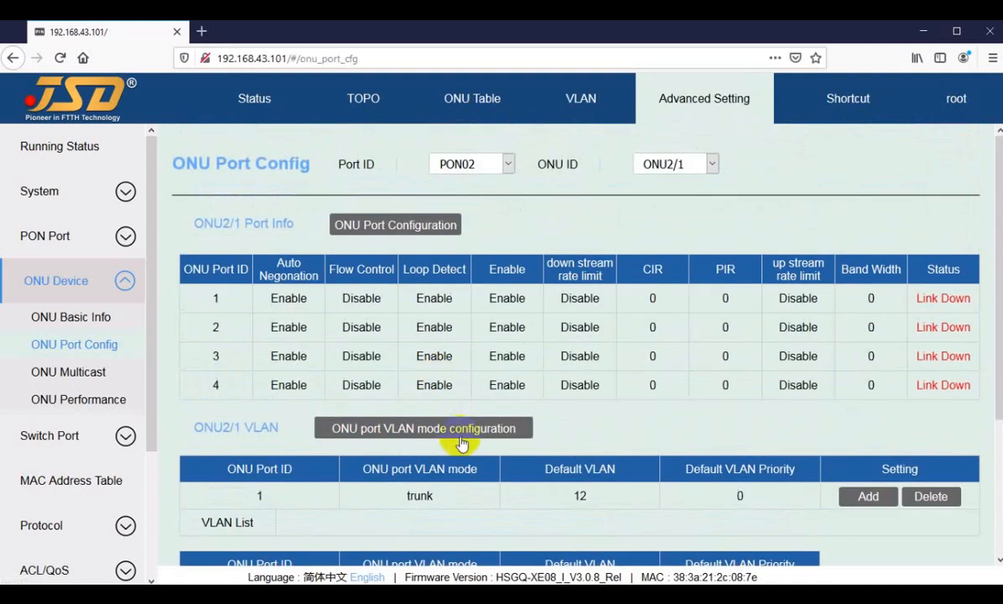
click(407, 426)
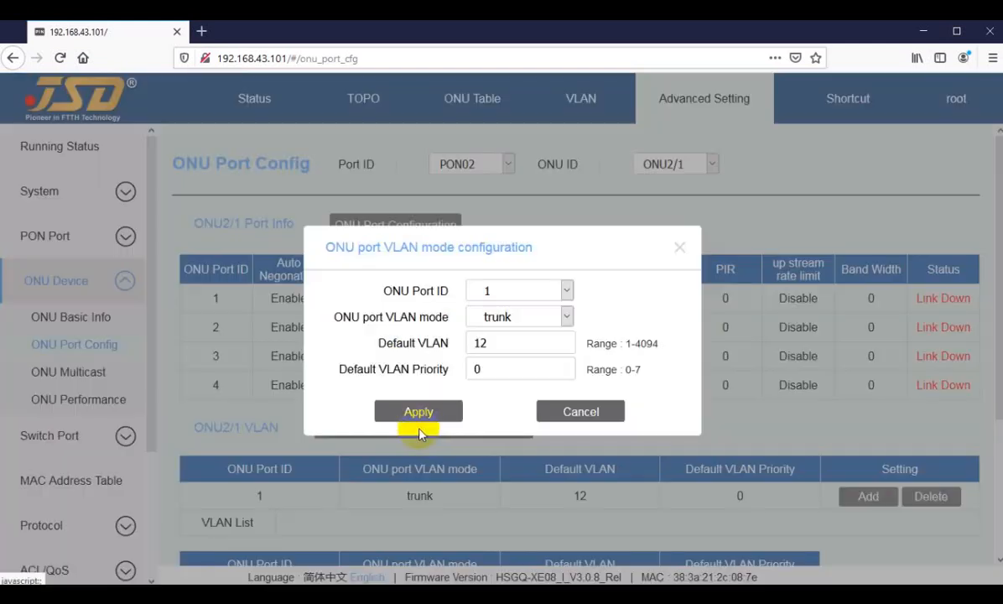
click(503, 319)
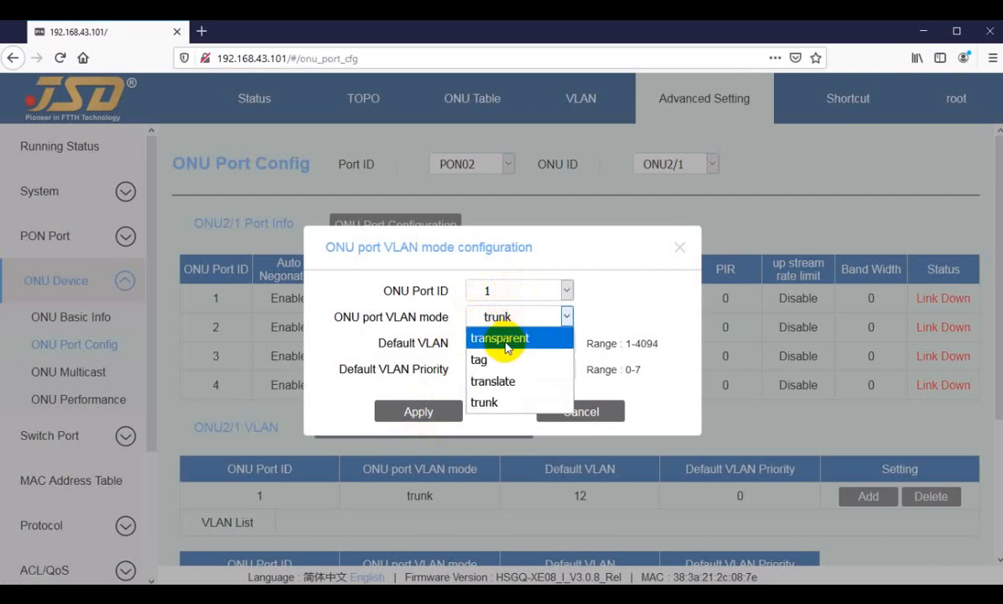
click(512, 290)
click(513, 290)
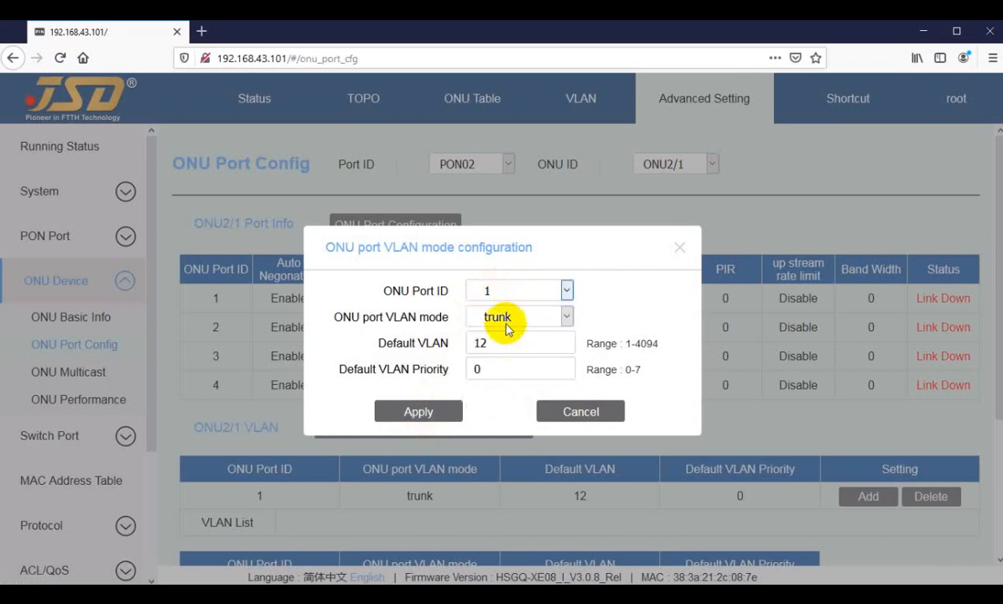
click(507, 323)
click(502, 339)
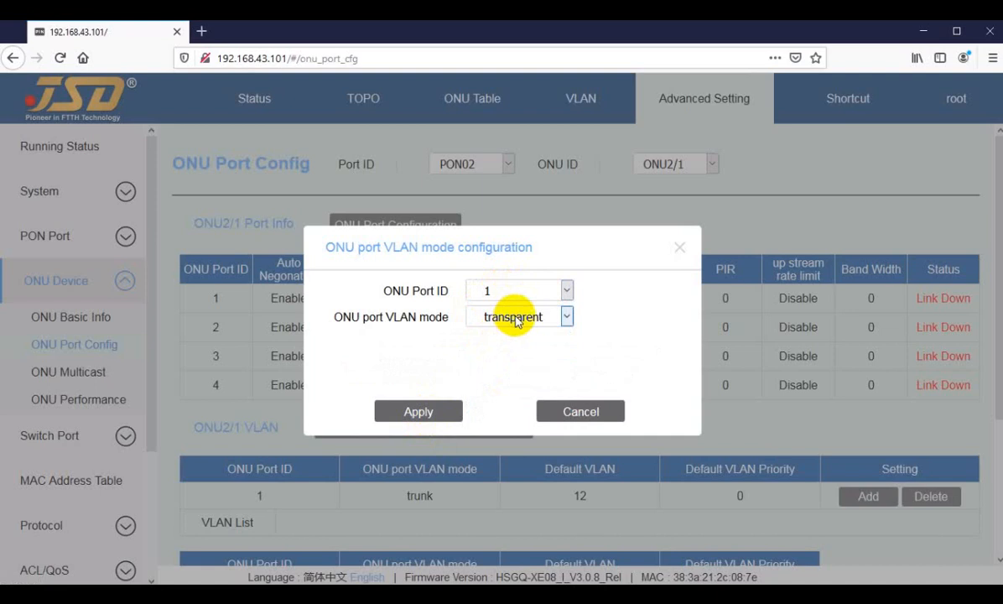
click(514, 319)
click(471, 358)
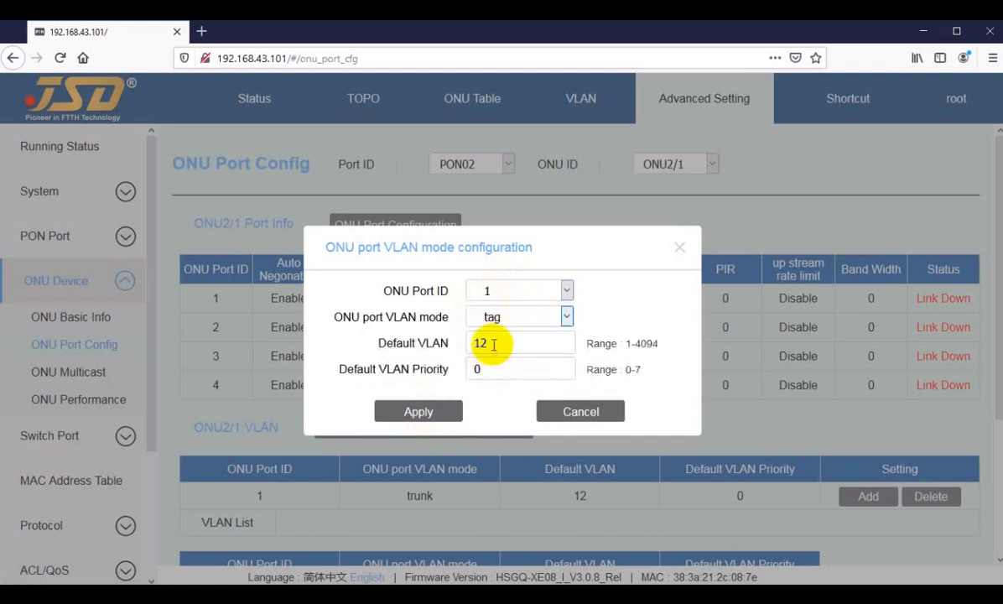
drag(494, 344, 452, 346)
text(3011)
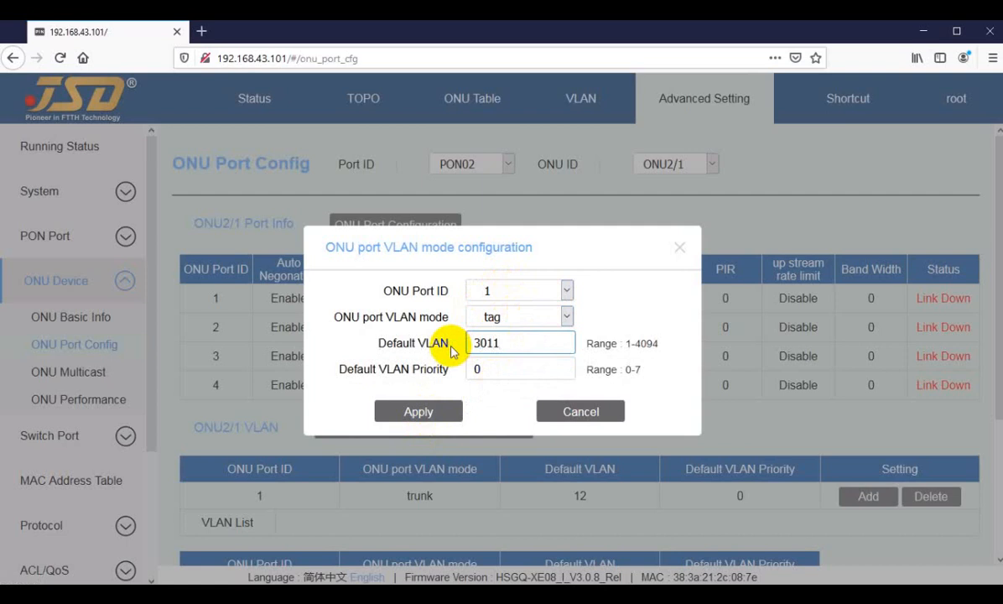
click(410, 410)
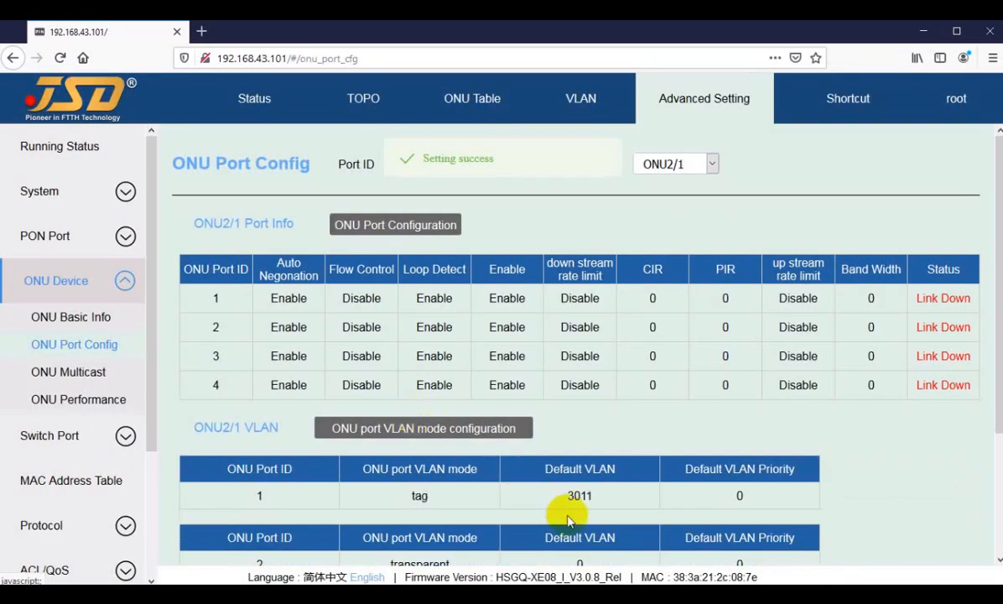
drag(559, 496, 605, 487)
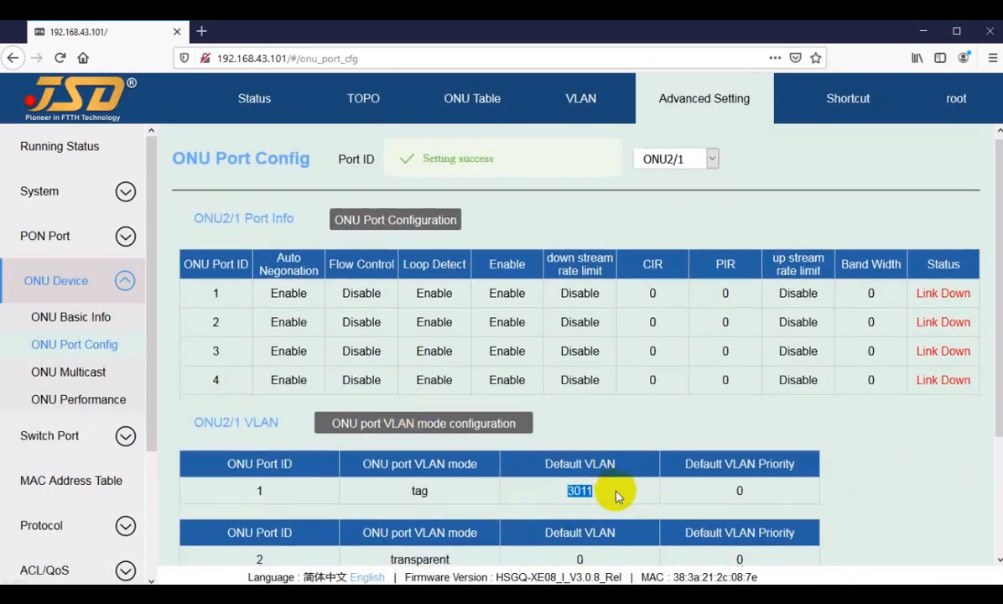
scroll(503, 453, down, 2)
click(406, 280)
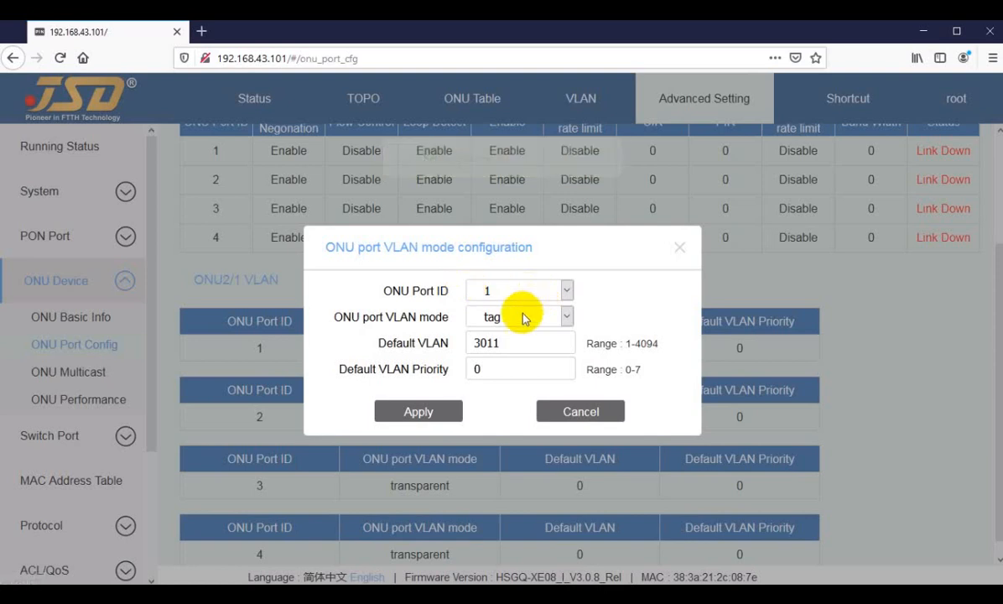
click(505, 291)
click(497, 331)
click(506, 319)
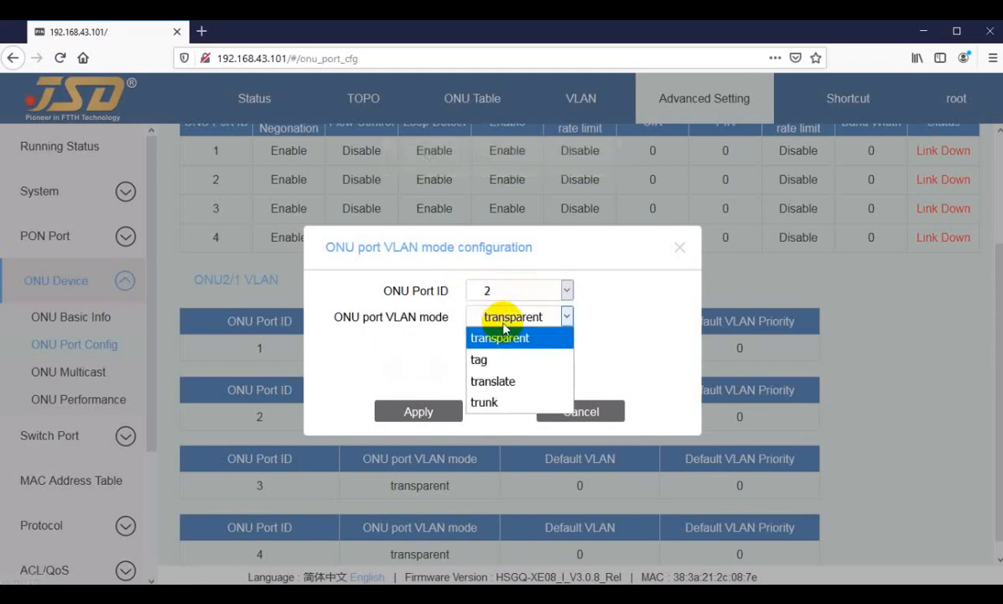
click(497, 358)
double_click(471, 346)
text(301)
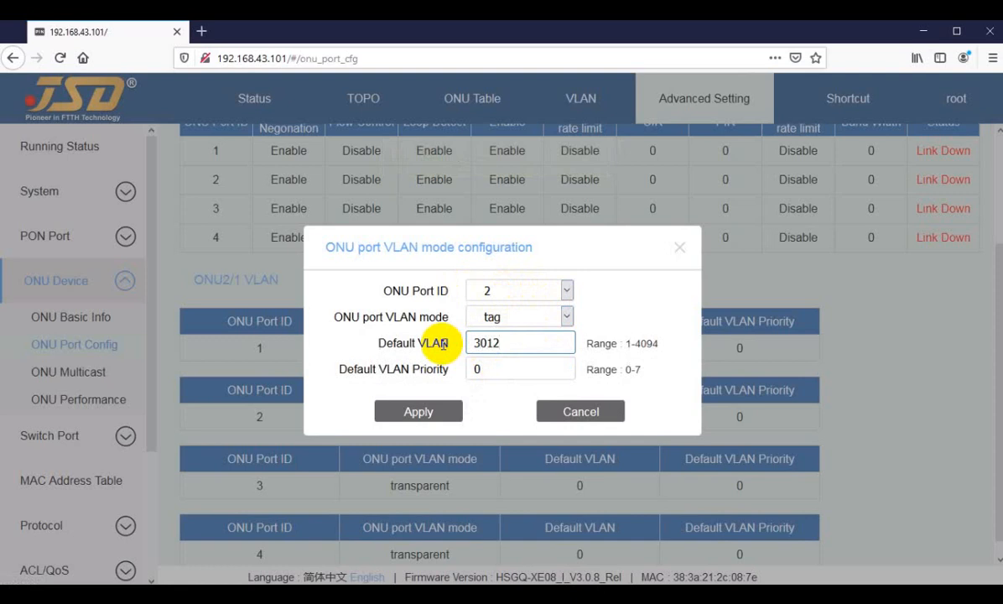
text(2)
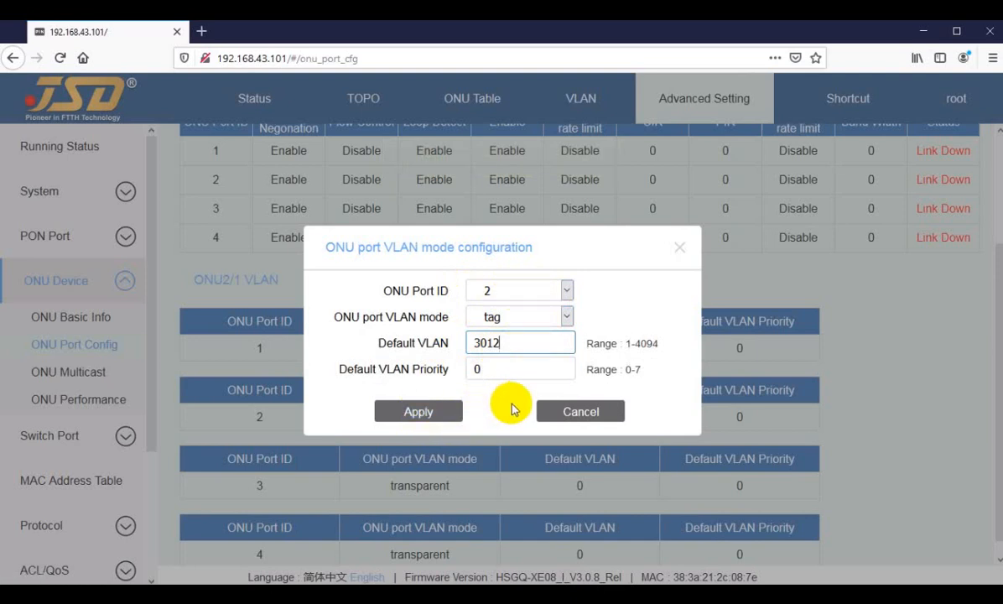
click(577, 412)
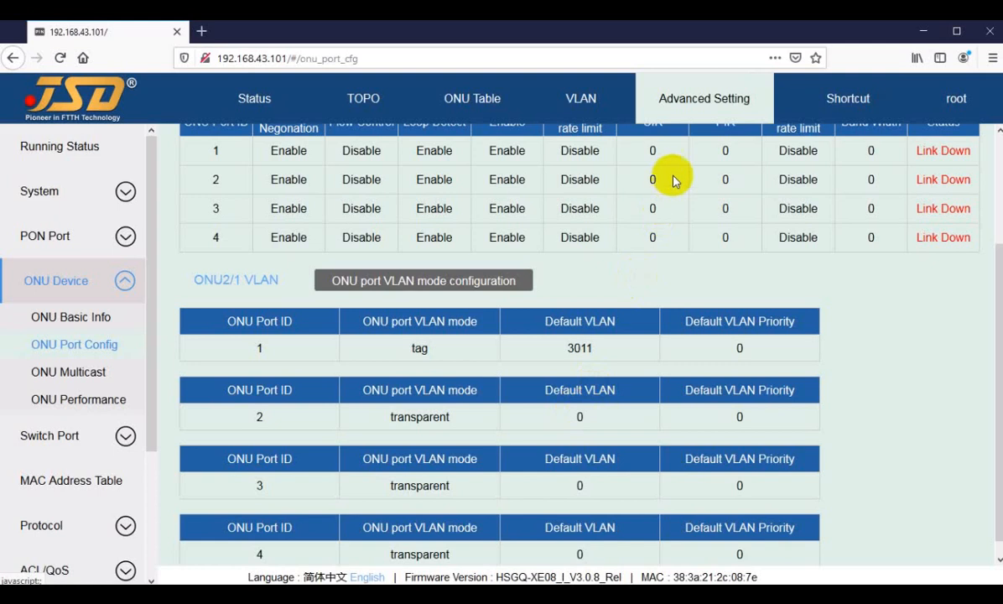
Set ONU port 1 of ONU2/1 to transparent VLAN mode and apply the change.
click(461, 283)
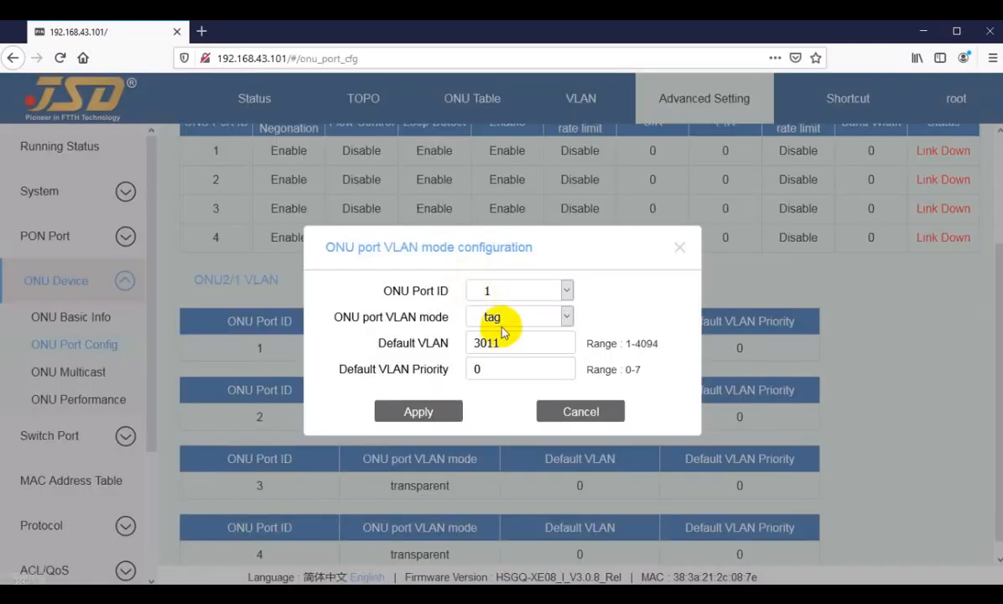
click(499, 318)
click(503, 339)
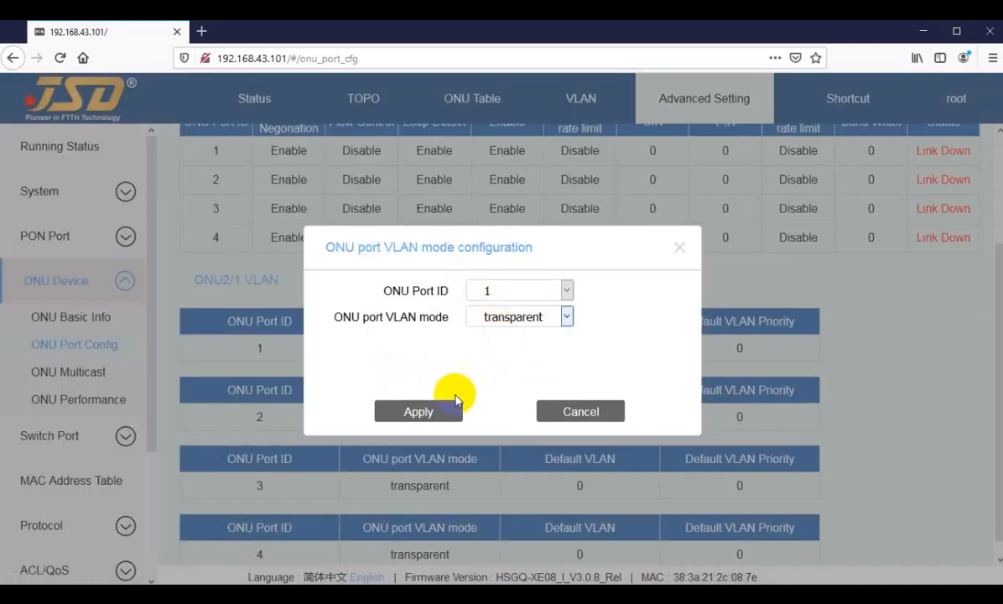
click(420, 414)
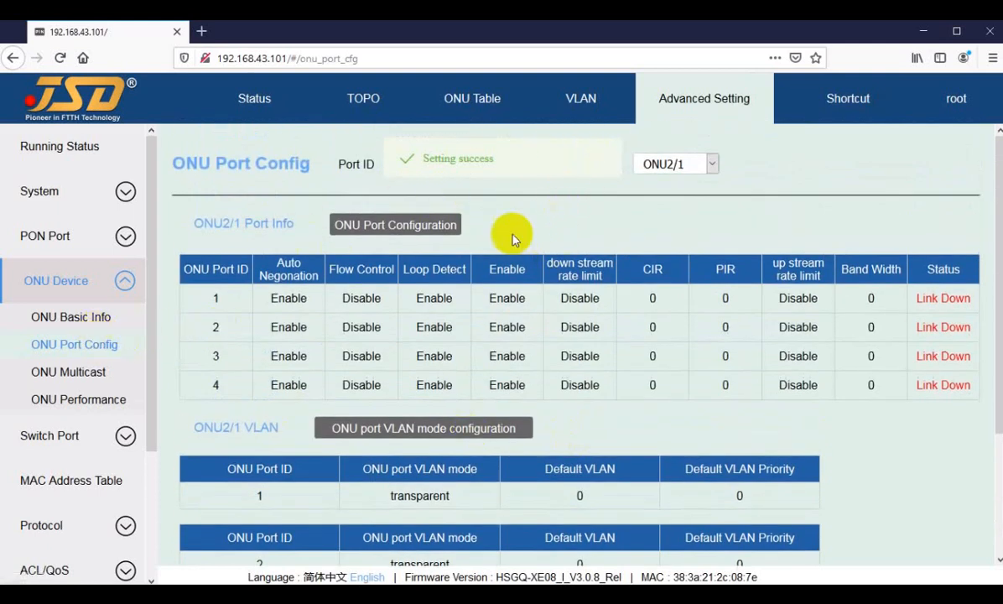
Switch to ONU2/2 and examine its basic info, especially the device type.
click(692, 162)
click(665, 212)
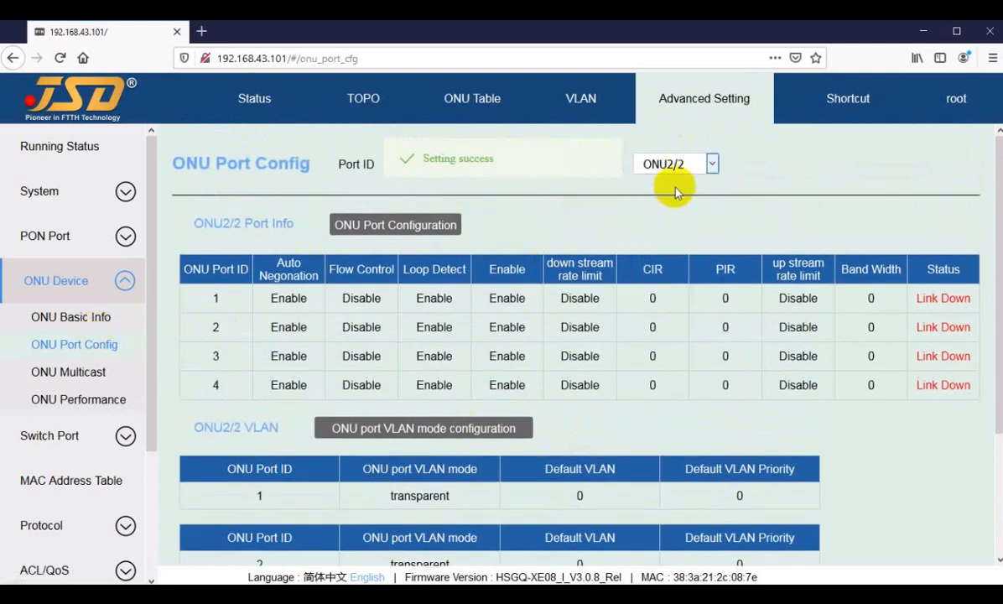
click(76, 323)
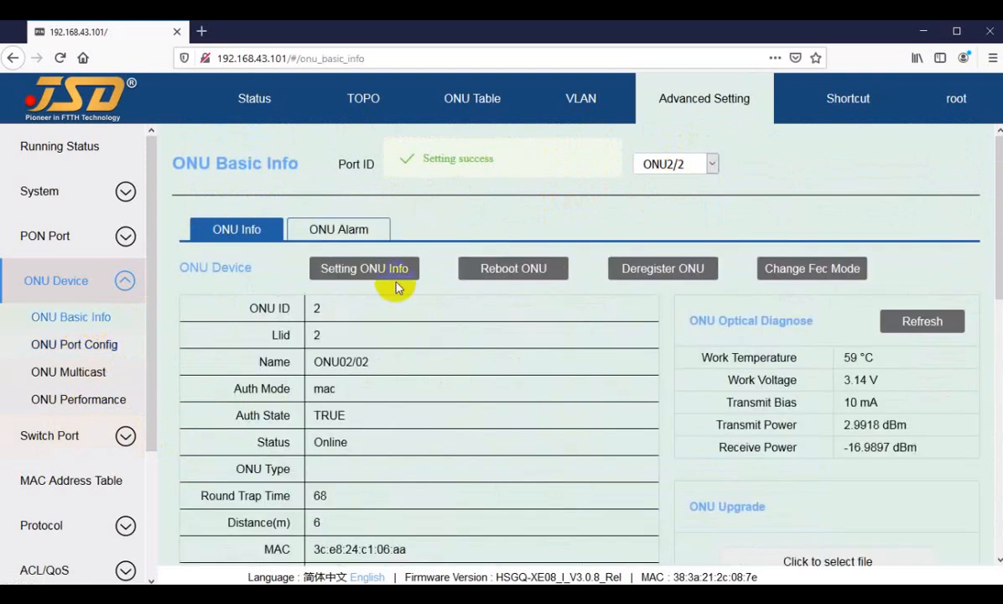
scroll(394, 460, down, 3)
scroll(395, 459, down, 3)
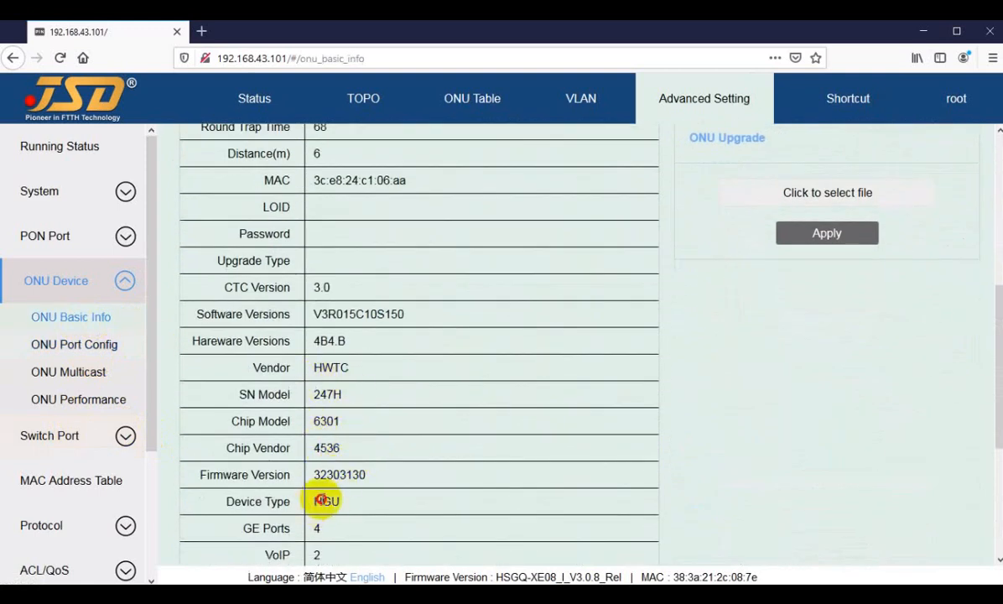
double_click(325, 501)
scroll(321, 461, down, 3)
scroll(323, 453, up, 8)
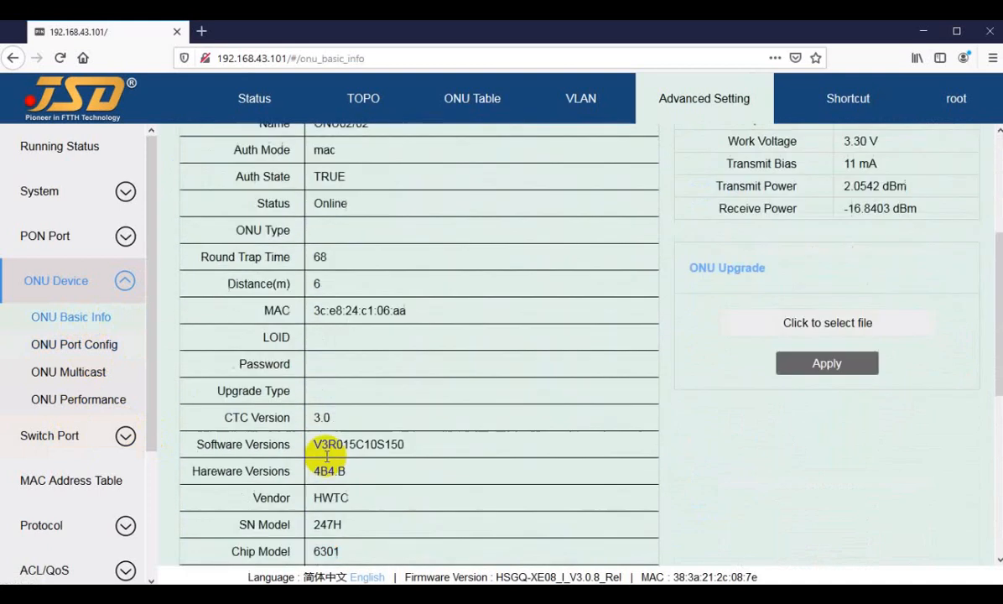
Try to configure ONU port 1 of ONU2/2 in tag mode with default VLAN 3011 and apply it.
click(84, 344)
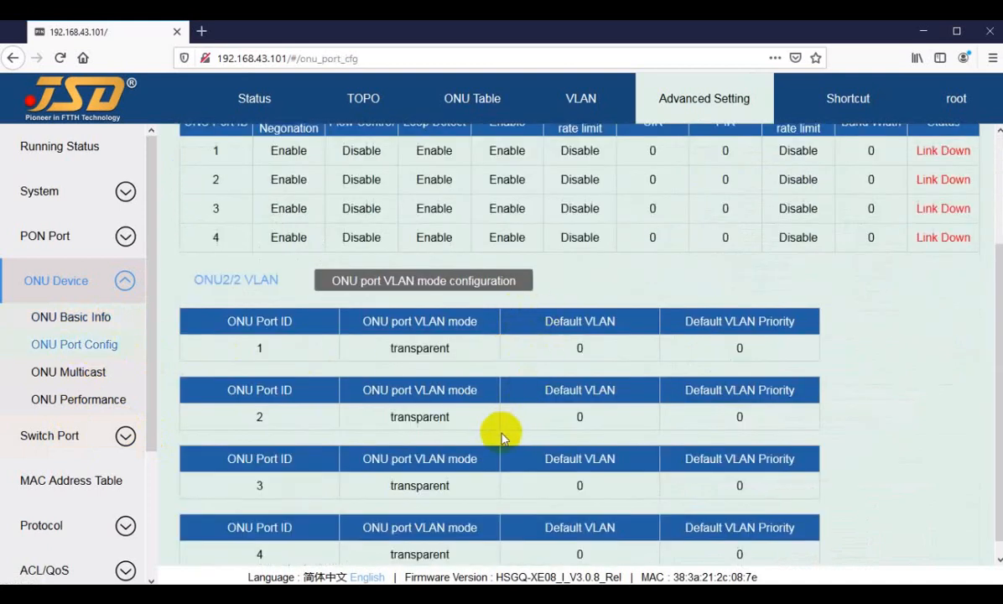
scroll(733, 235, up, 3)
scroll(437, 497, down, 3)
scroll(441, 384, down, 1)
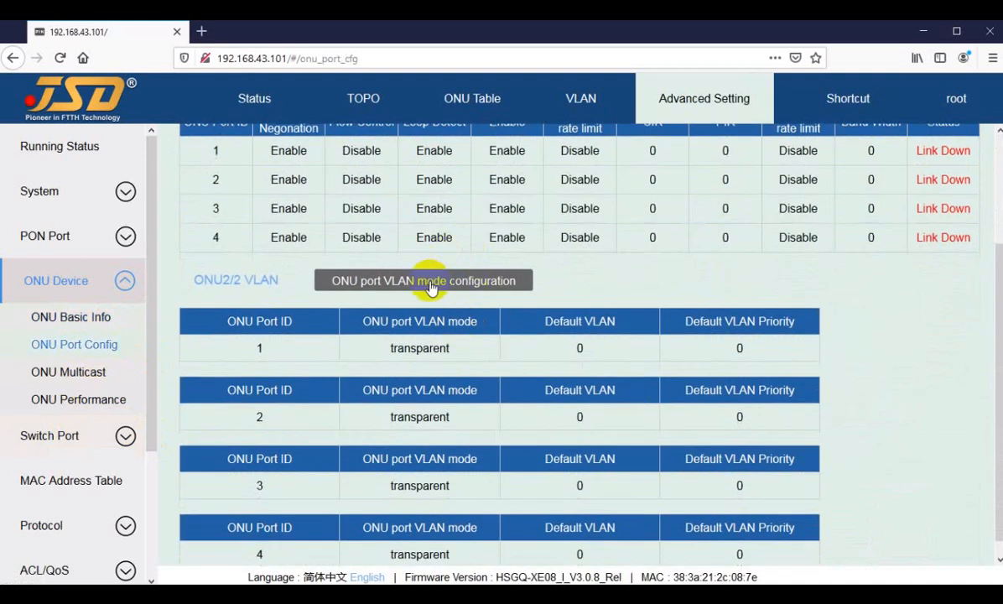
click(424, 348)
click(503, 317)
click(495, 360)
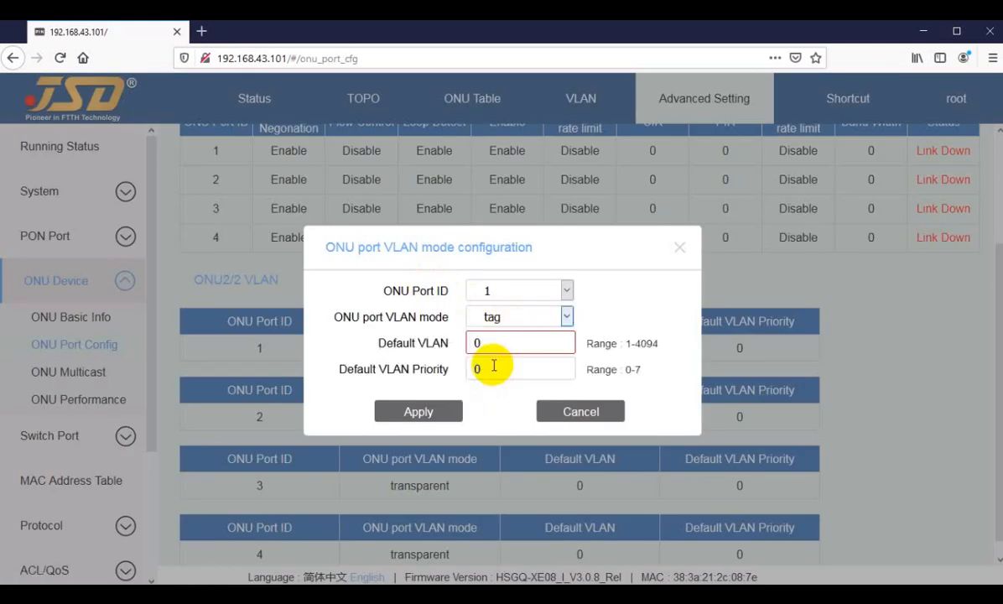
double_click(474, 342)
text(3011)
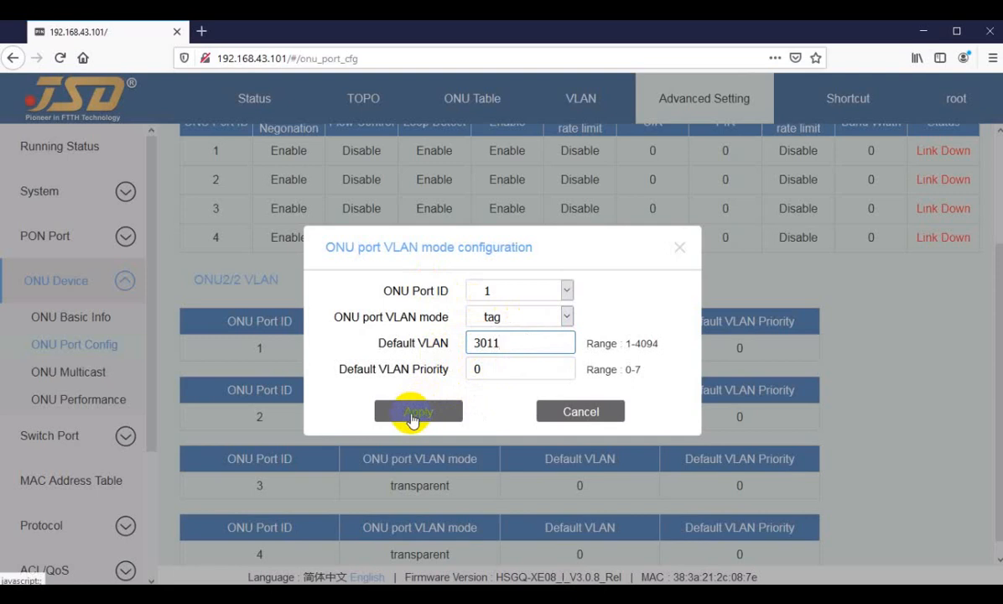
click(412, 419)
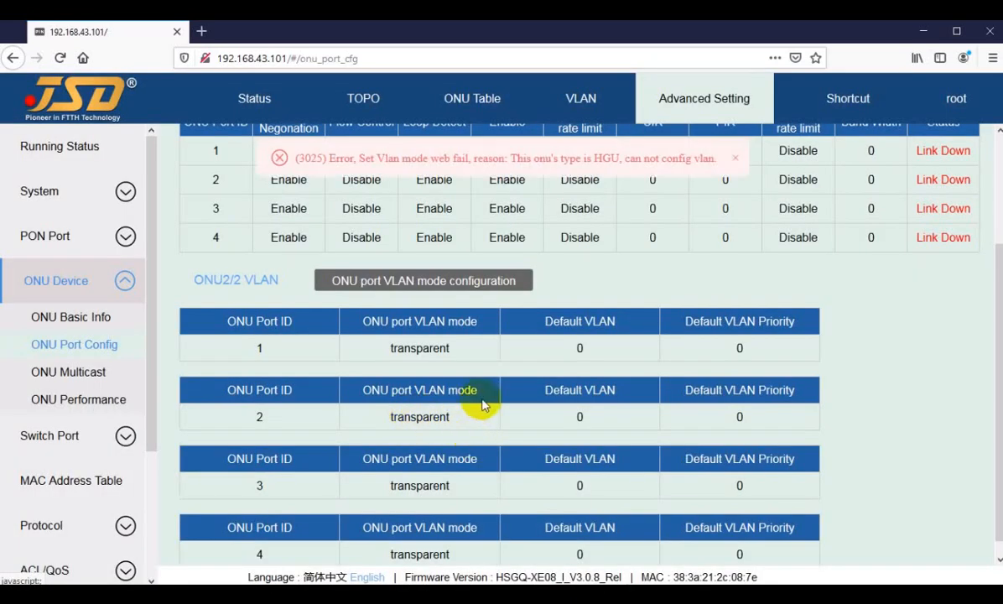